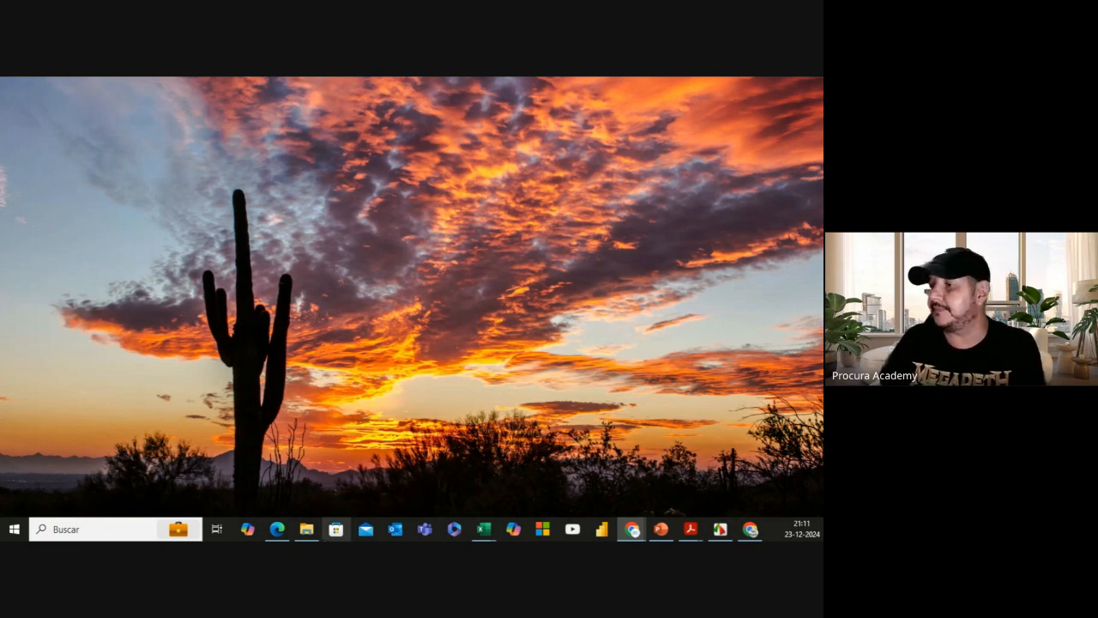
# Step: Open the Ejercicio Limpieza folder in File Explorer and maximize the window
pyautogui.click(306, 529)
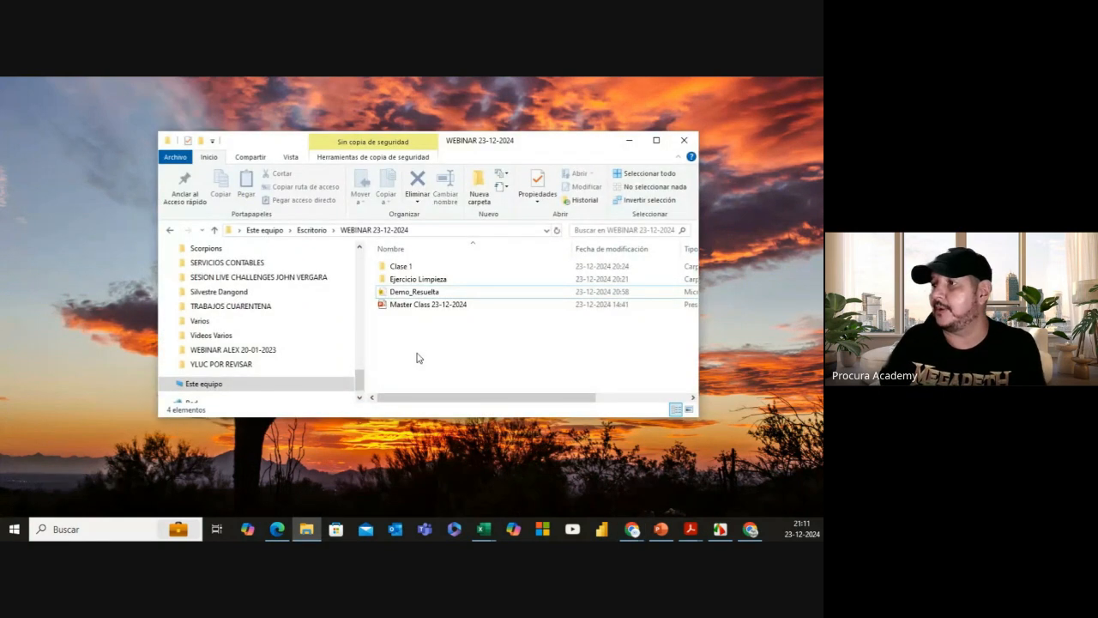
pyautogui.doubleClick(423, 280)
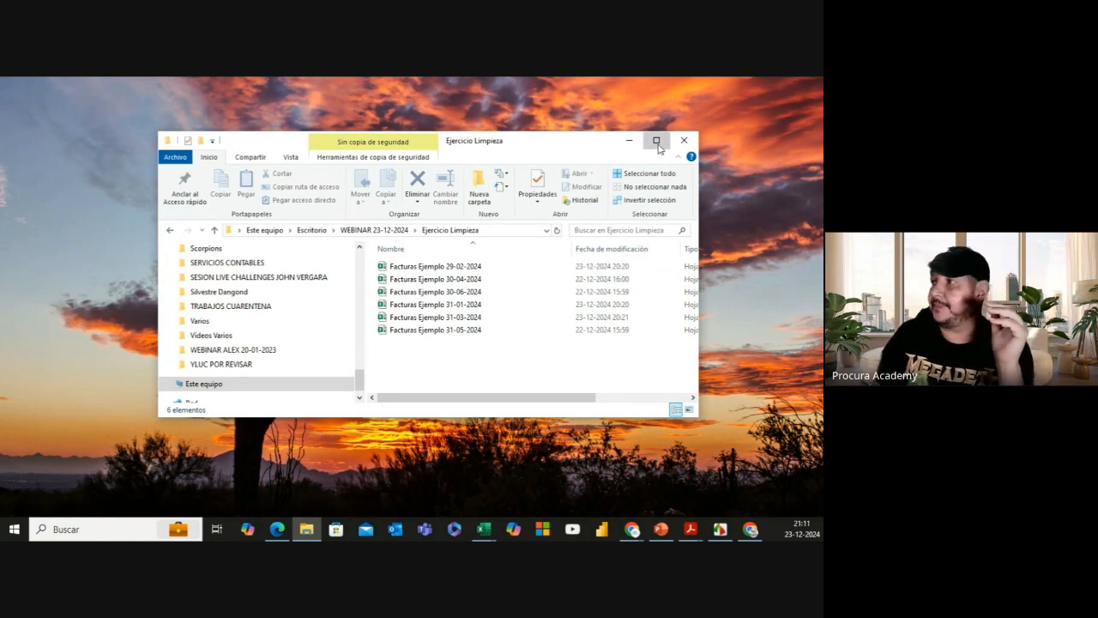
pyautogui.click(657, 140)
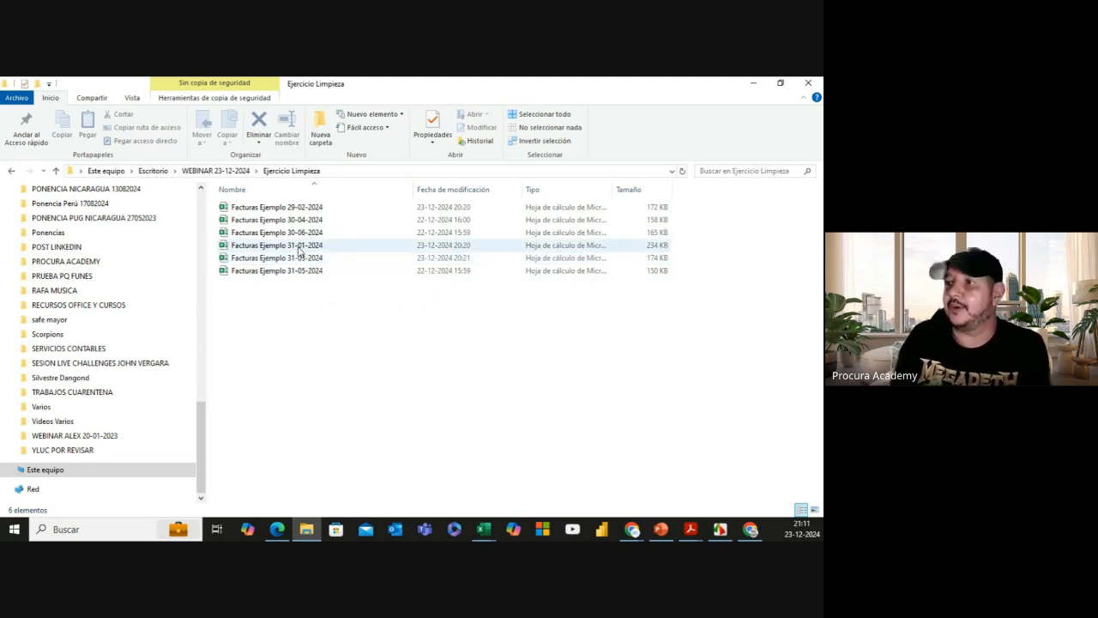
# Step: Open the Facturas Ejemplo 31-01-2024 workbook in Excel and scroll through its invoice rows
pyautogui.doubleClick(300, 247)
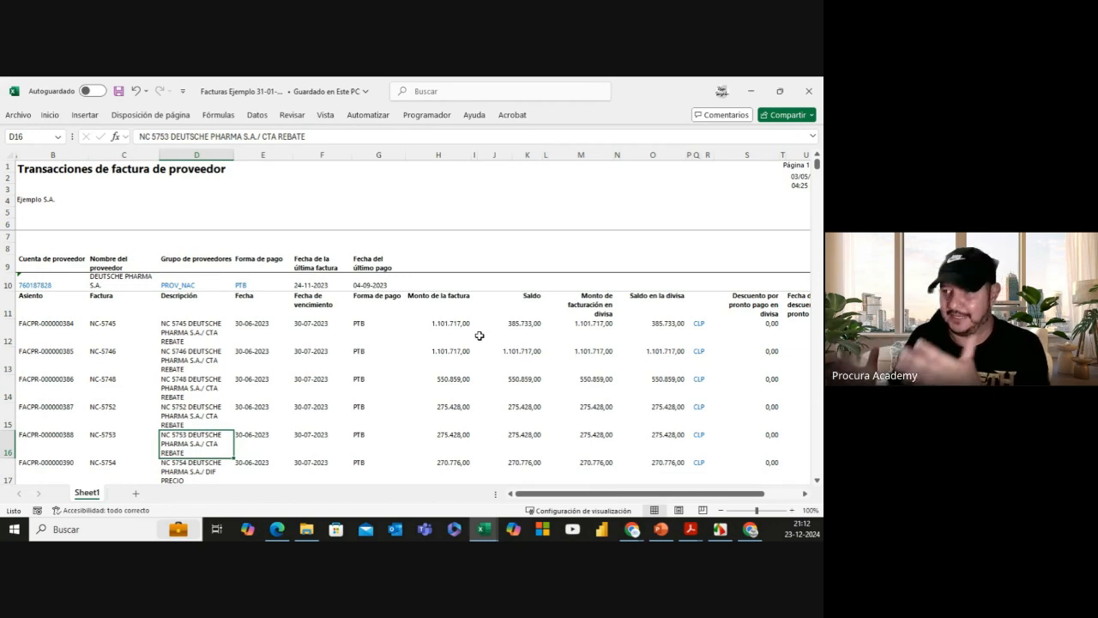
pyautogui.scroll(-2, 419, 328)
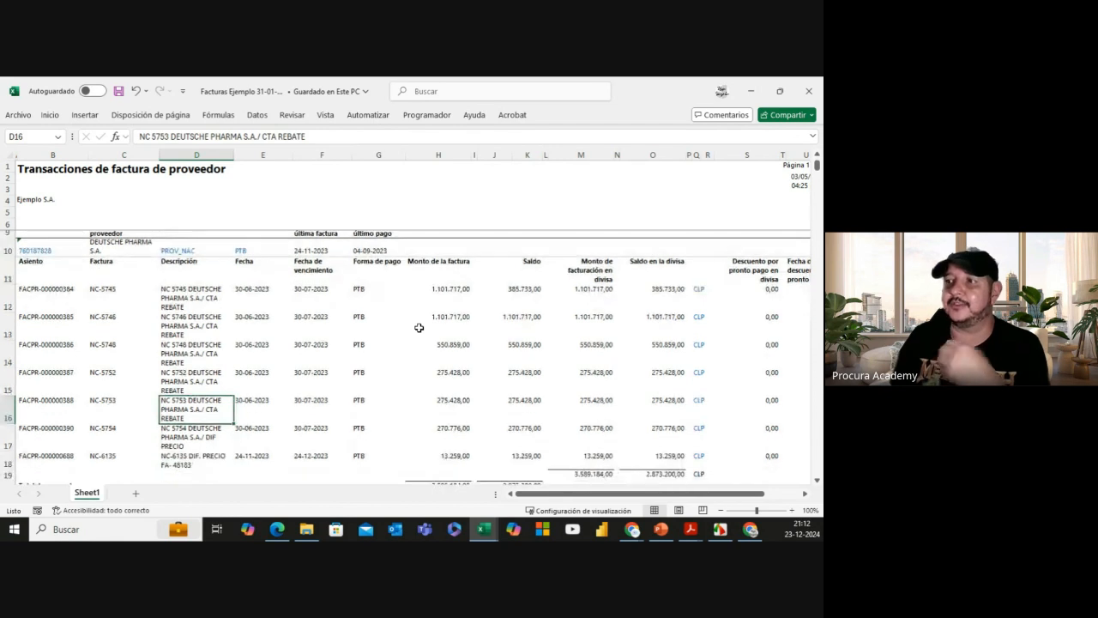
pyautogui.scroll(2, 418, 328)
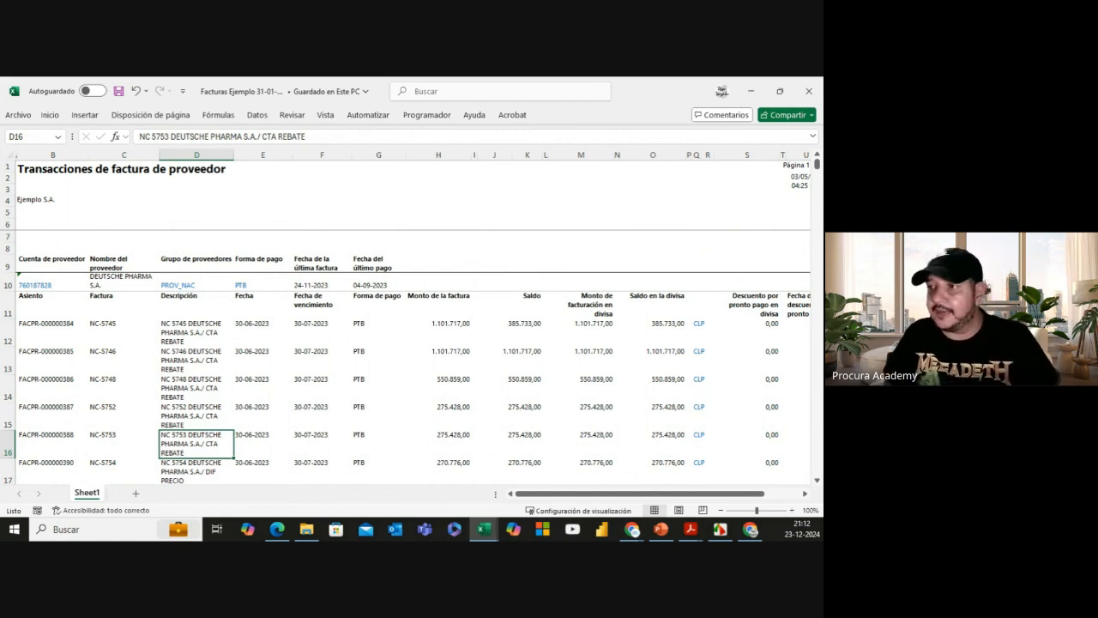
pyautogui.moveTo(15, 241)
pyautogui.mouseDown()
pyautogui.moveTo(93, 296)
pyautogui.moveTo(408, 301)
pyautogui.moveTo(433, 291)
pyautogui.mouseUp()
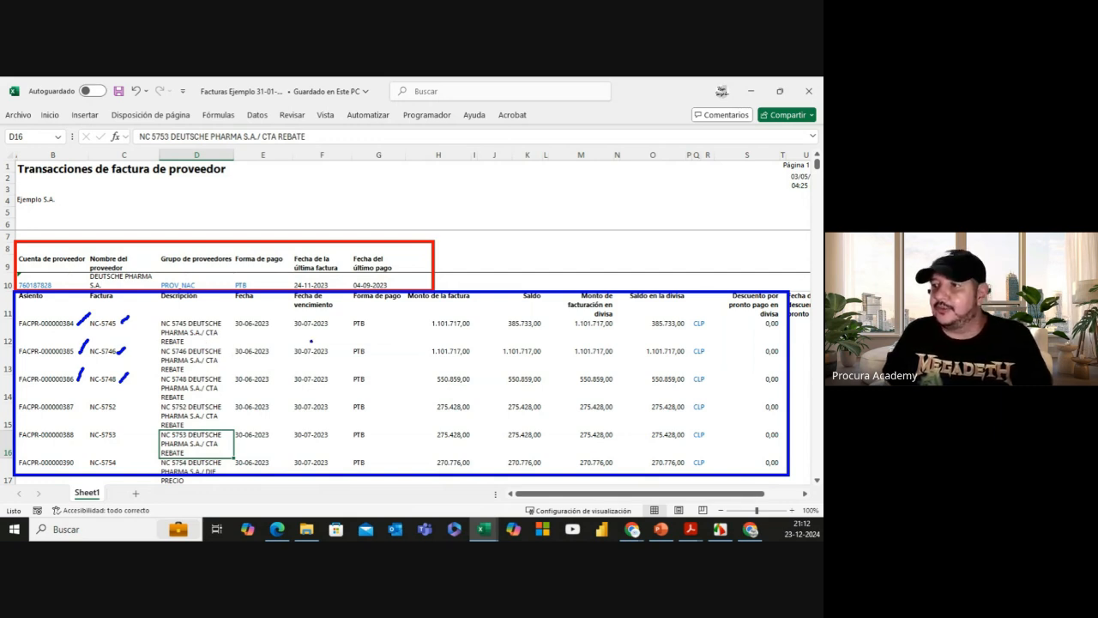
pyautogui.moveTo(273, 324); pyautogui.dragTo(276, 317)
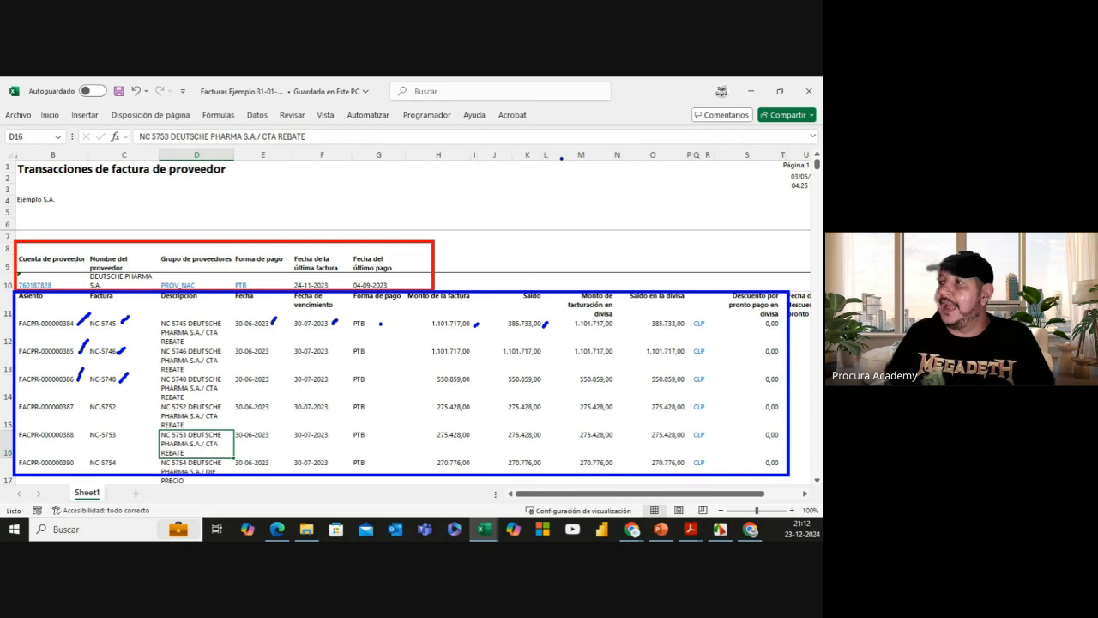
pyautogui.moveTo(557, 156); pyautogui.dragTo(563, 477)
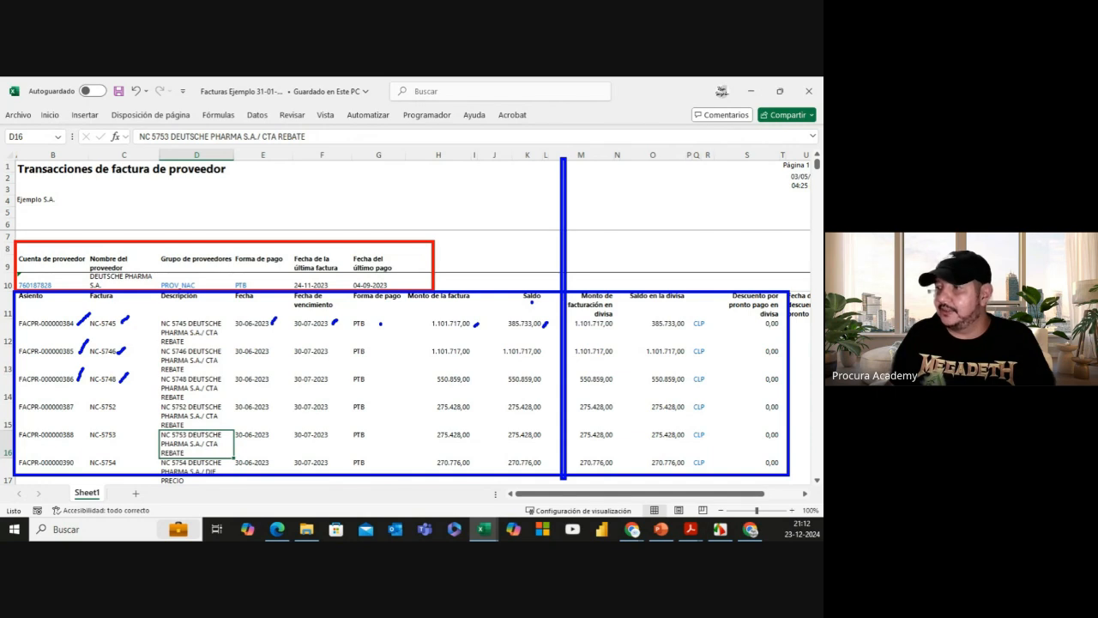
pyautogui.press('Escape')
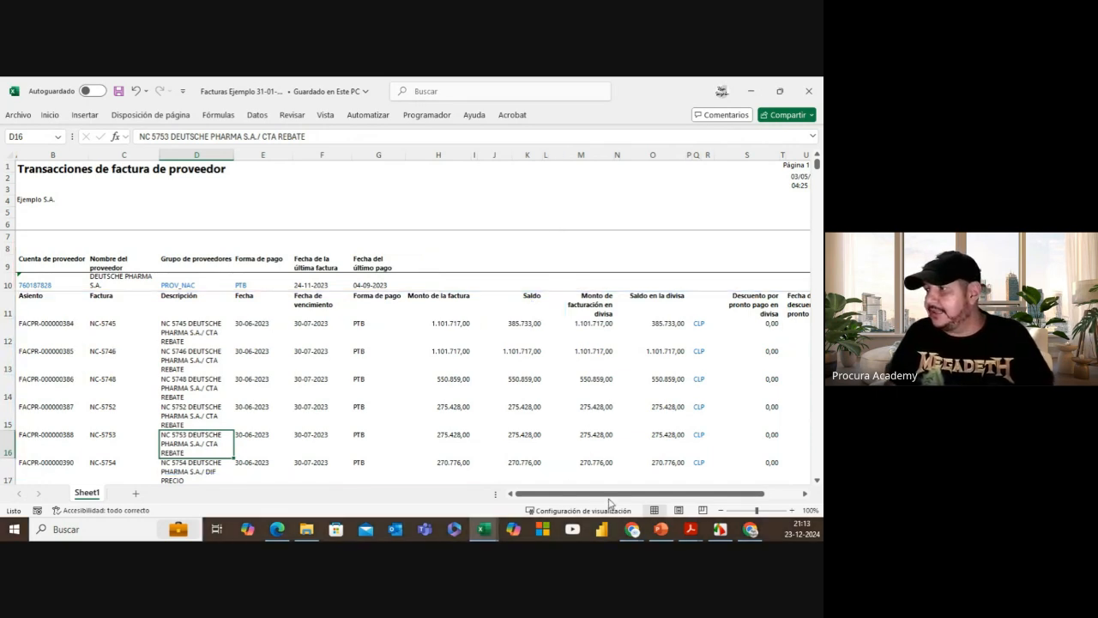
pyautogui.moveTo(609, 494); pyautogui.dragTo(645, 494)
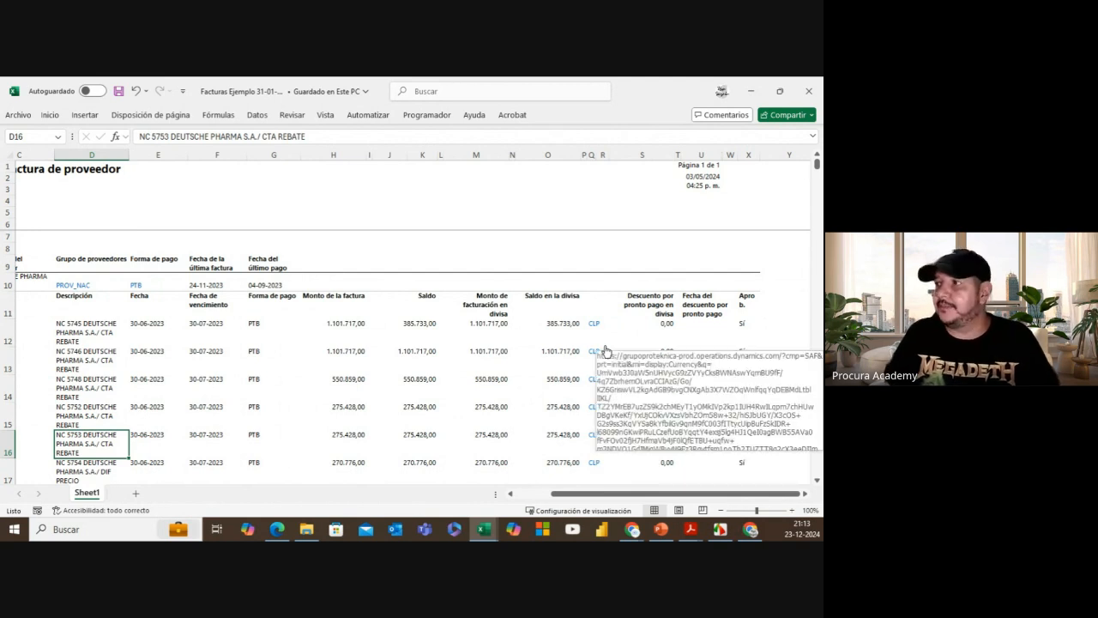
pyautogui.click(440, 155)
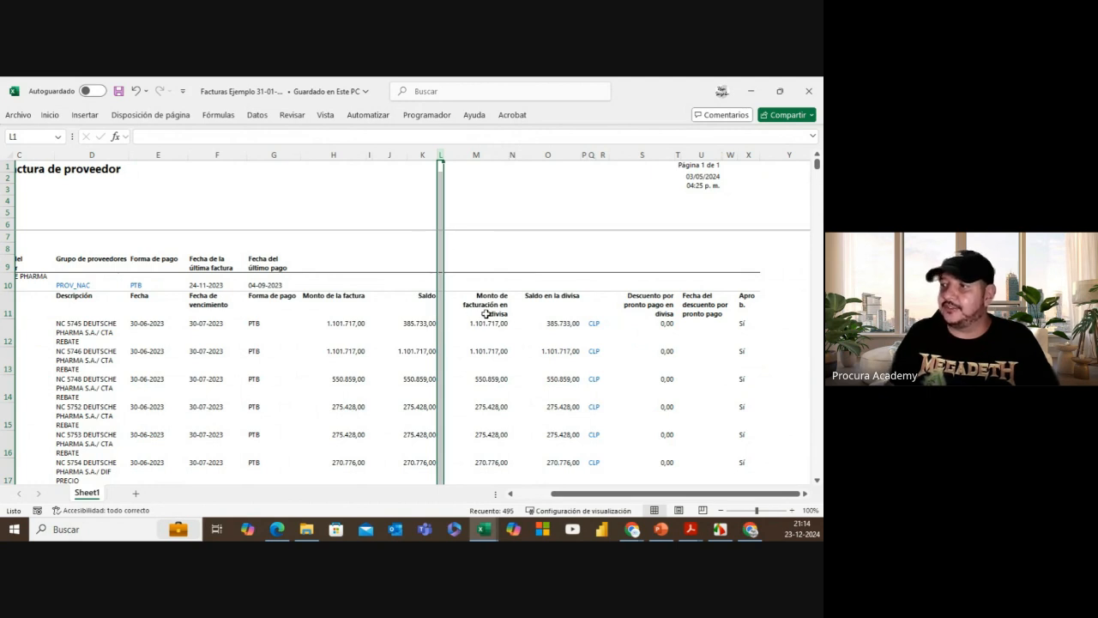
pyautogui.click(369, 155)
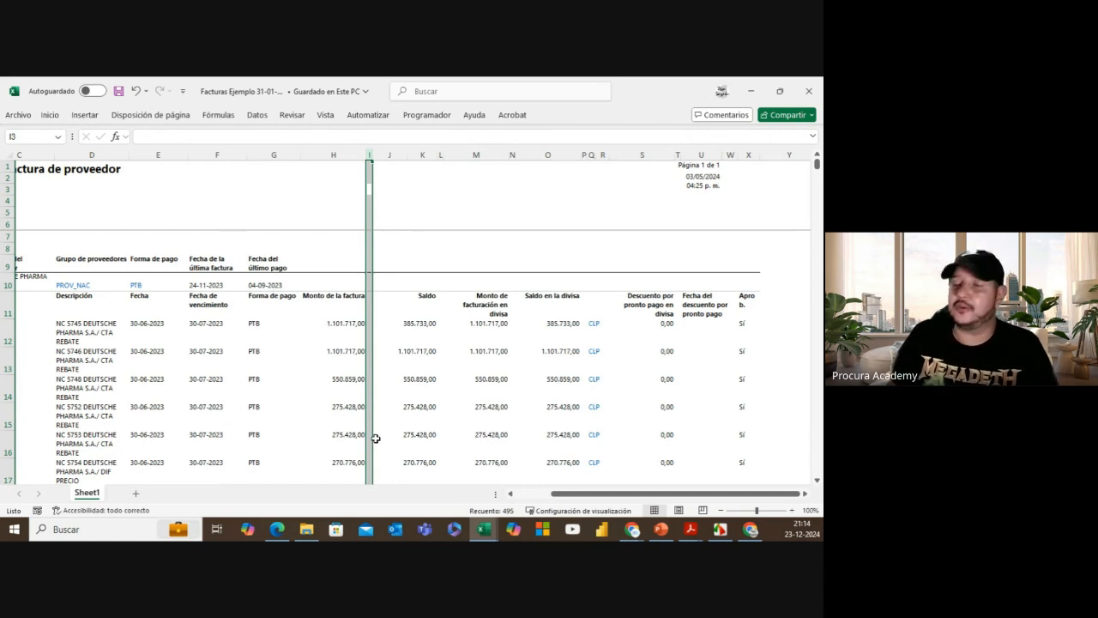
pyautogui.moveTo(317, 538)
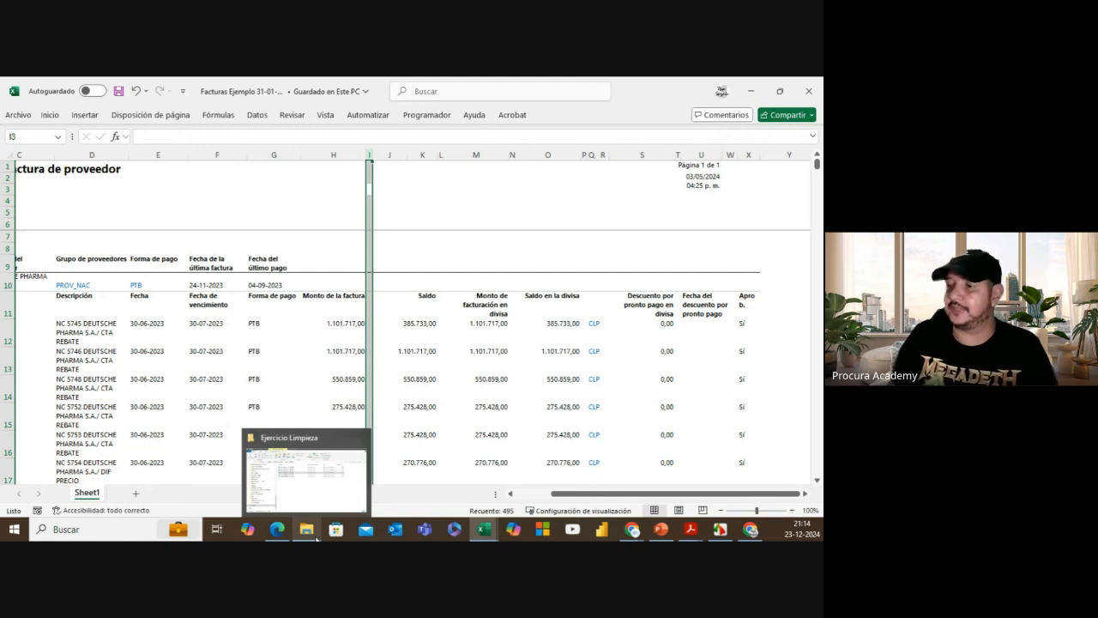
# Step: Bring the Ejercicio Limpieza folder window forward, then show the open Excel windows
pyautogui.click(330, 494)
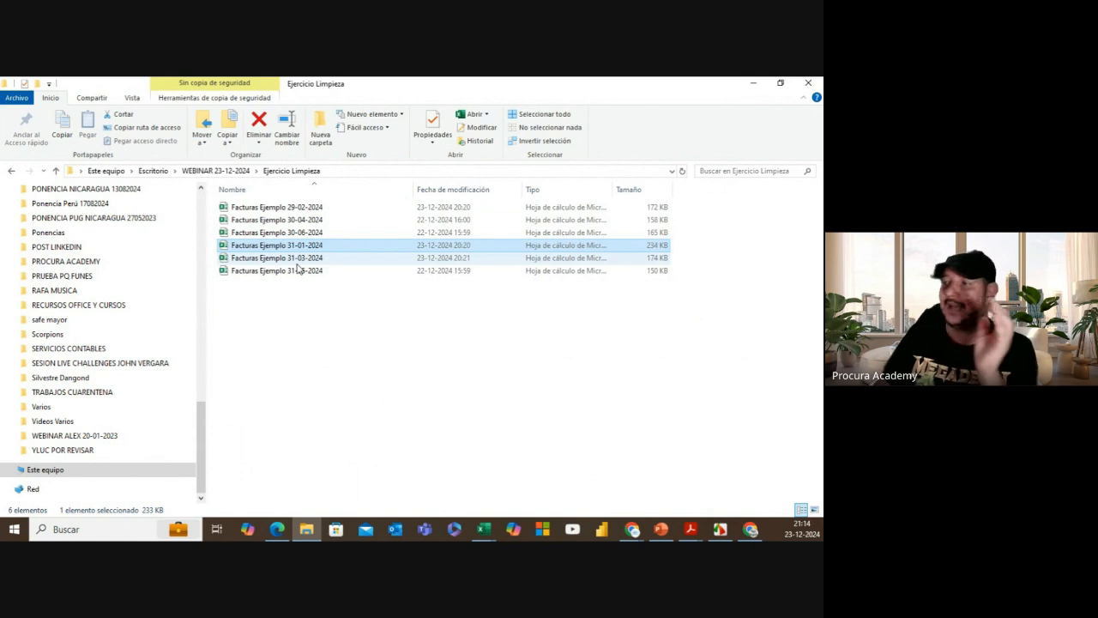
pyautogui.click(484, 528)
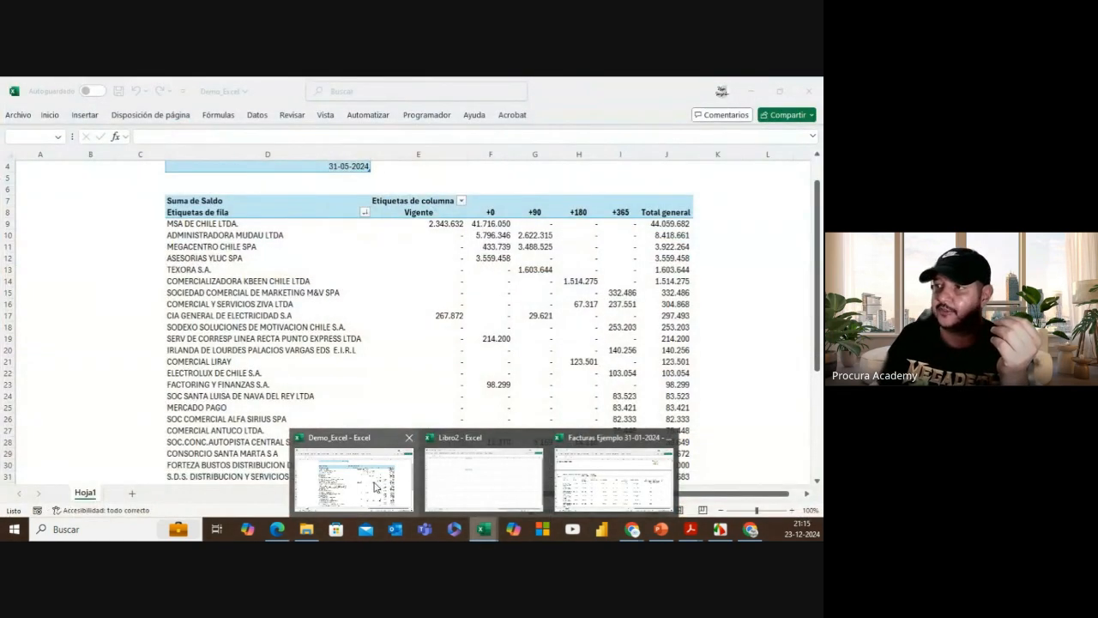
# Step: Switch to Demo_Excel and select the Vigente 2.343.632 and +0 41.716.050 pivot balances
pyautogui.click(374, 487)
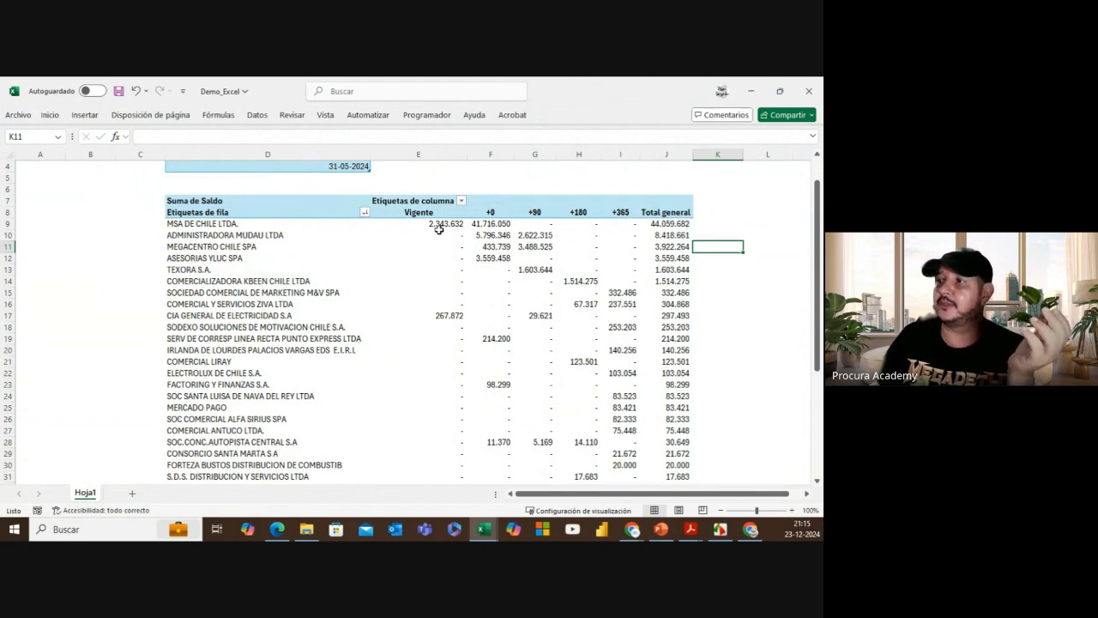
pyautogui.moveTo(440, 227)
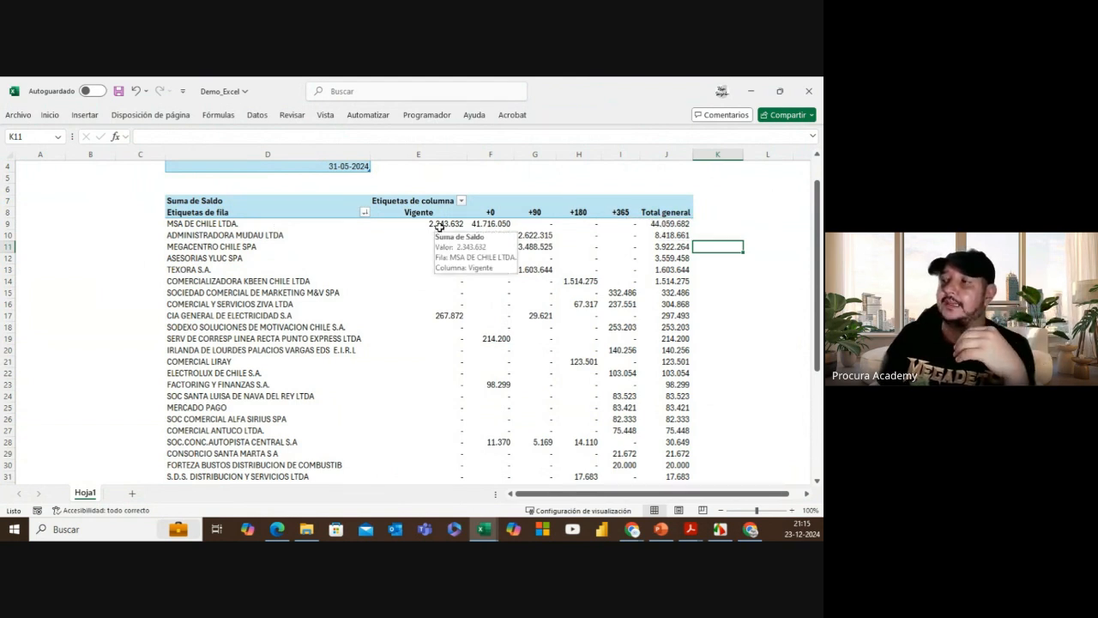
pyautogui.click(439, 225)
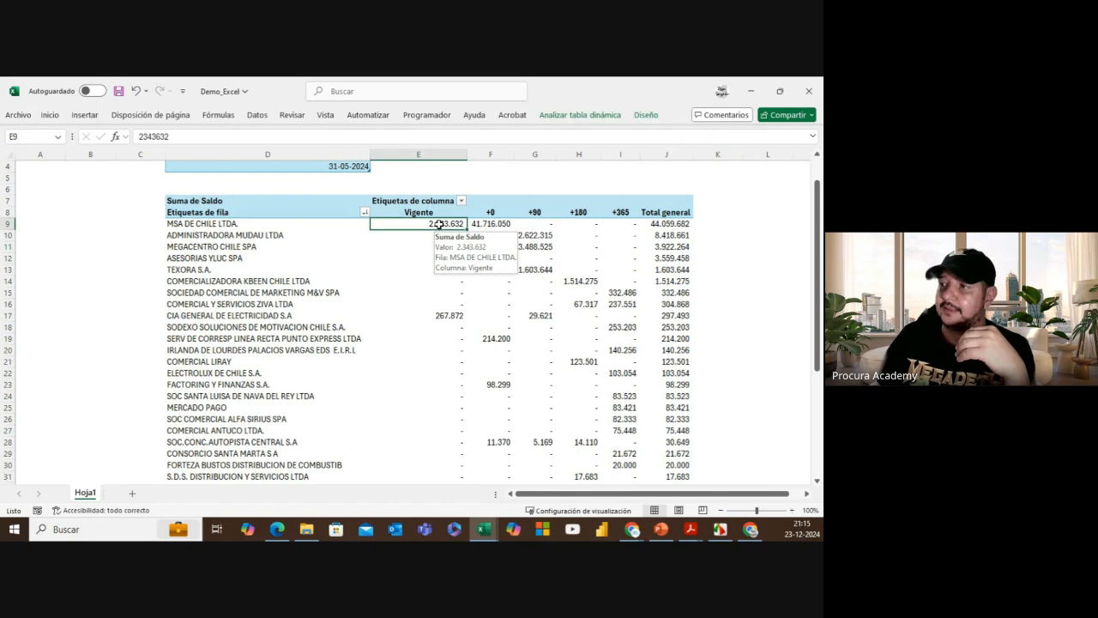
pyautogui.click(493, 225)
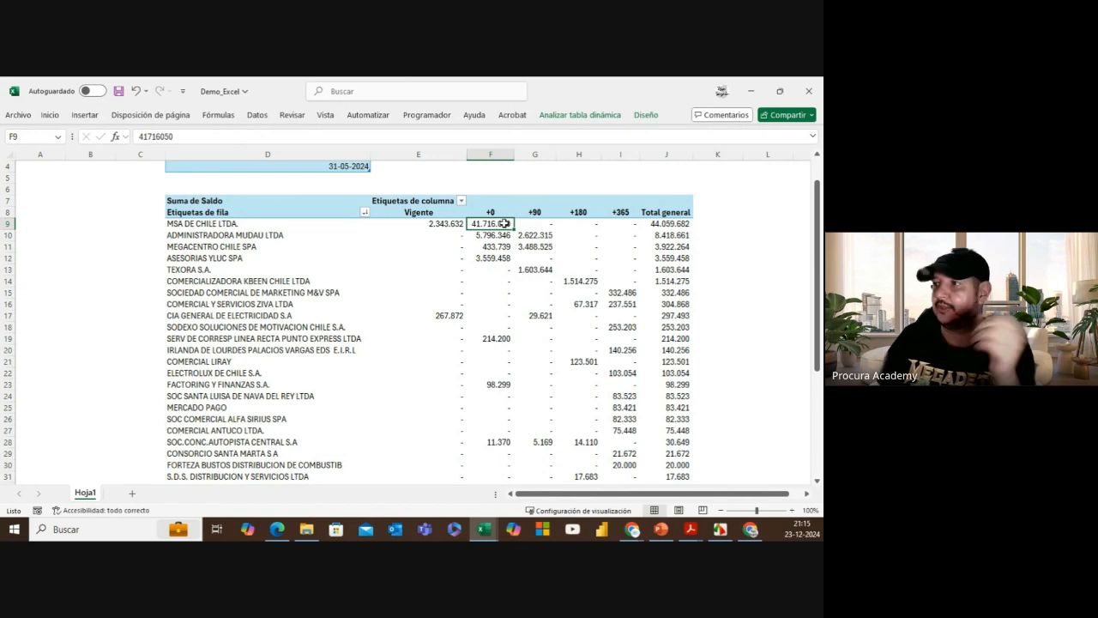
# Step: Scroll up to bring the Fecha Corte 31-05-2024 cut-off date into view
pyautogui.moveTo(506, 223)
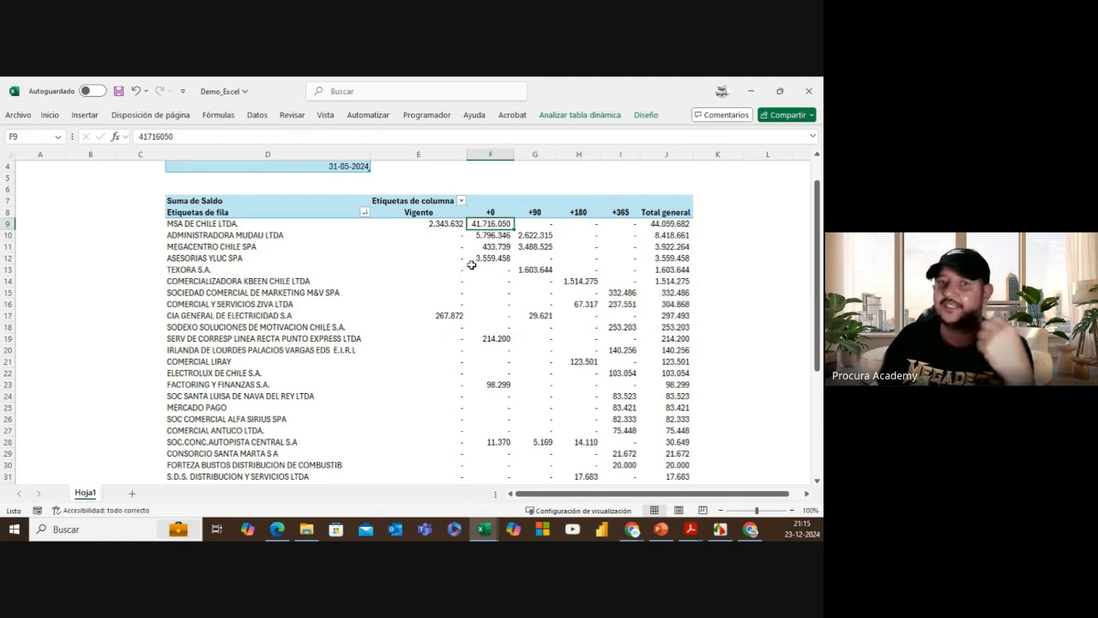
pyautogui.hotkey('alt', 'Tab')
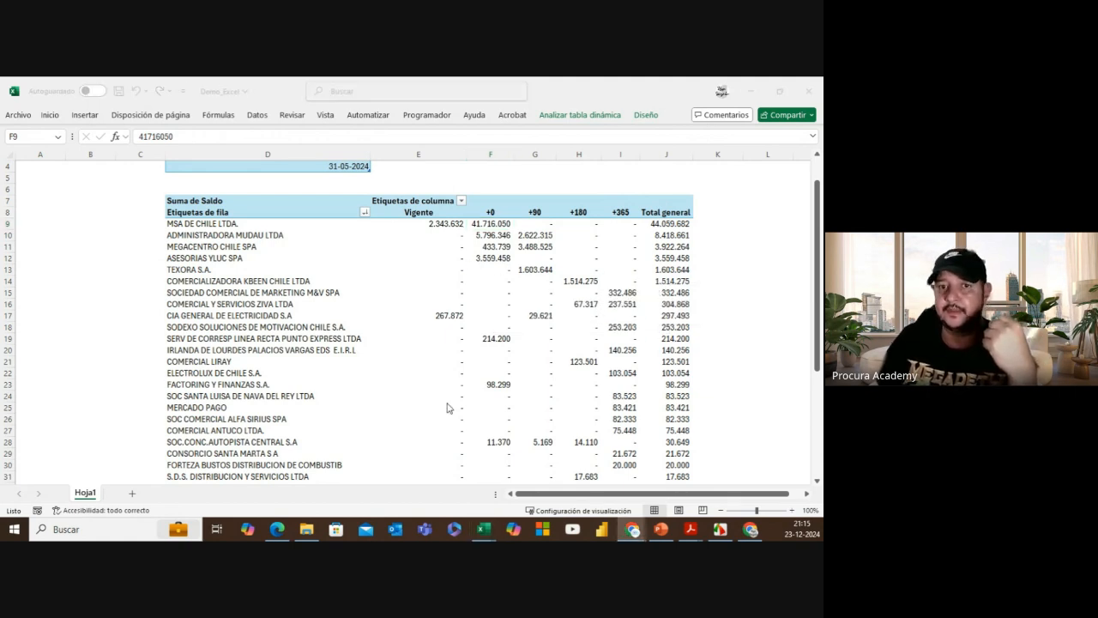
pyautogui.scroll(1, 319, 249)
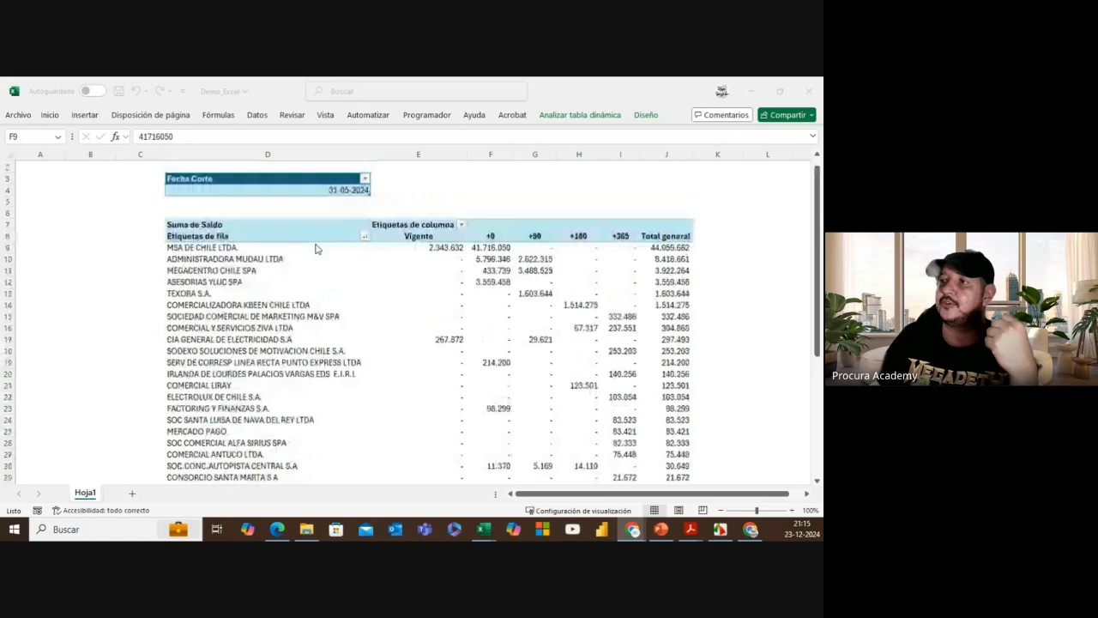
pyautogui.hotkey('alt', 'Tab')
# Step: Change the Fecha Corte cut-off date in D4 from 31-05-2024 to 31-03-2024
pyautogui.click(347, 201)
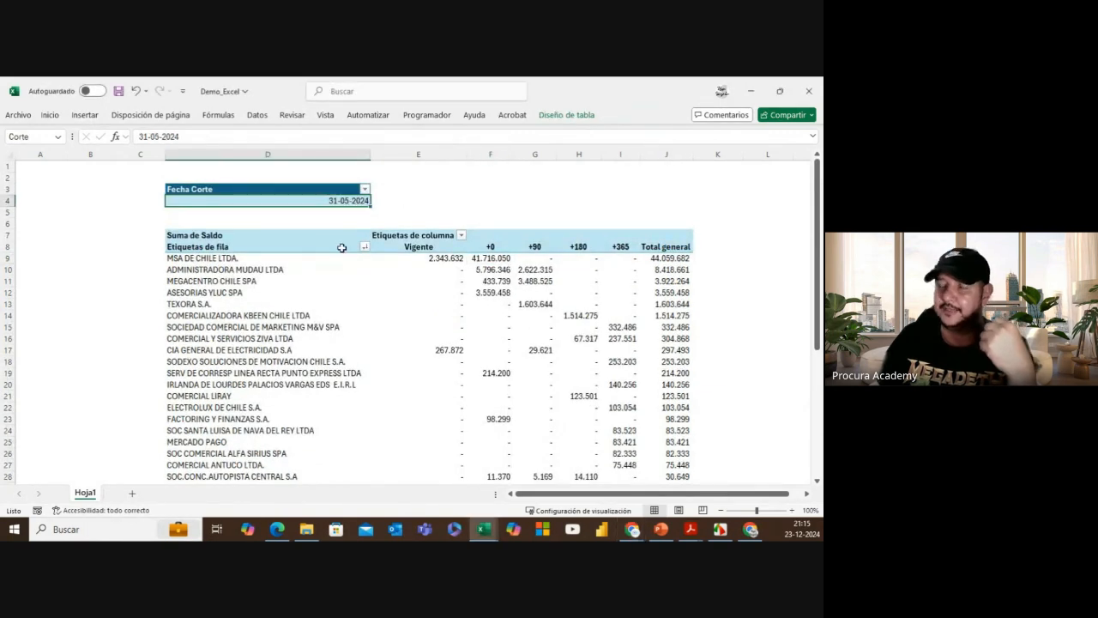
pyautogui.moveTo(310, 527)
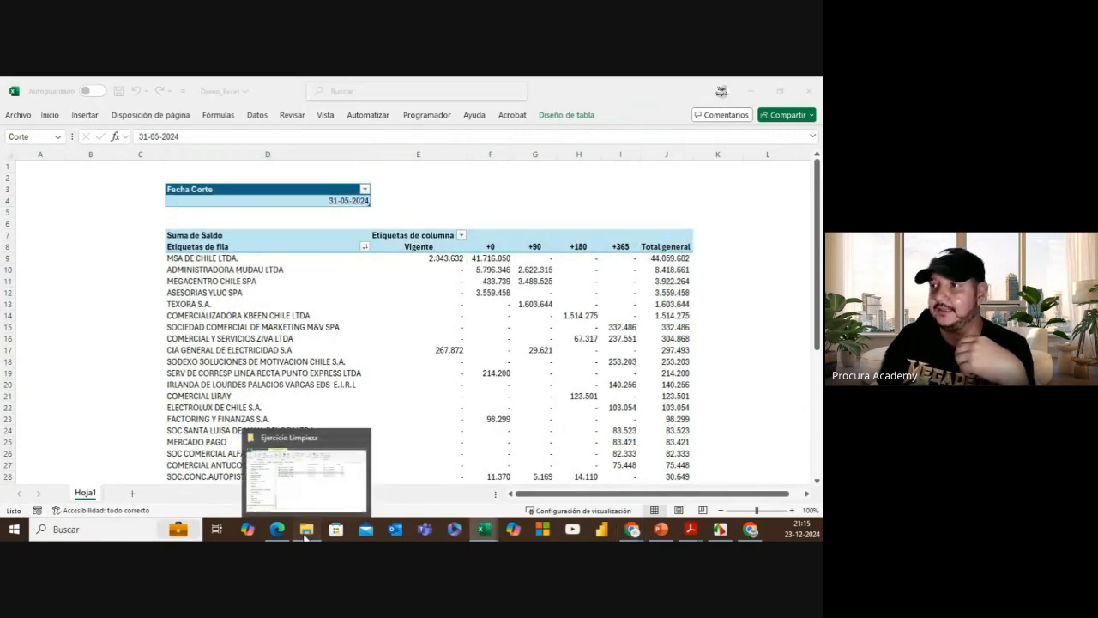
pyautogui.click(339, 448)
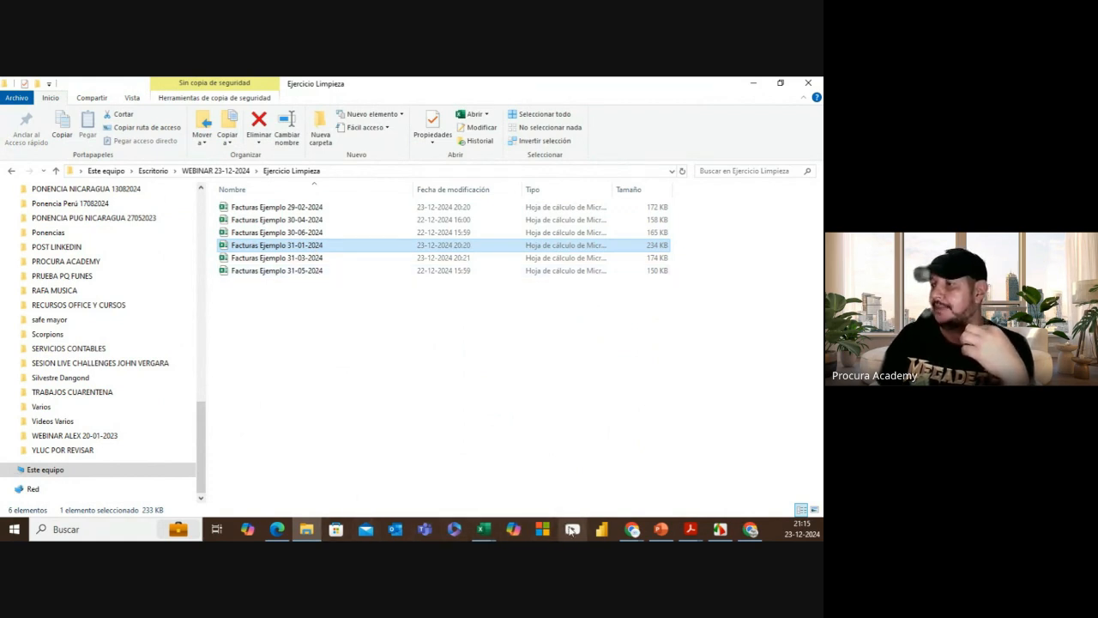
pyautogui.moveTo(492, 535)
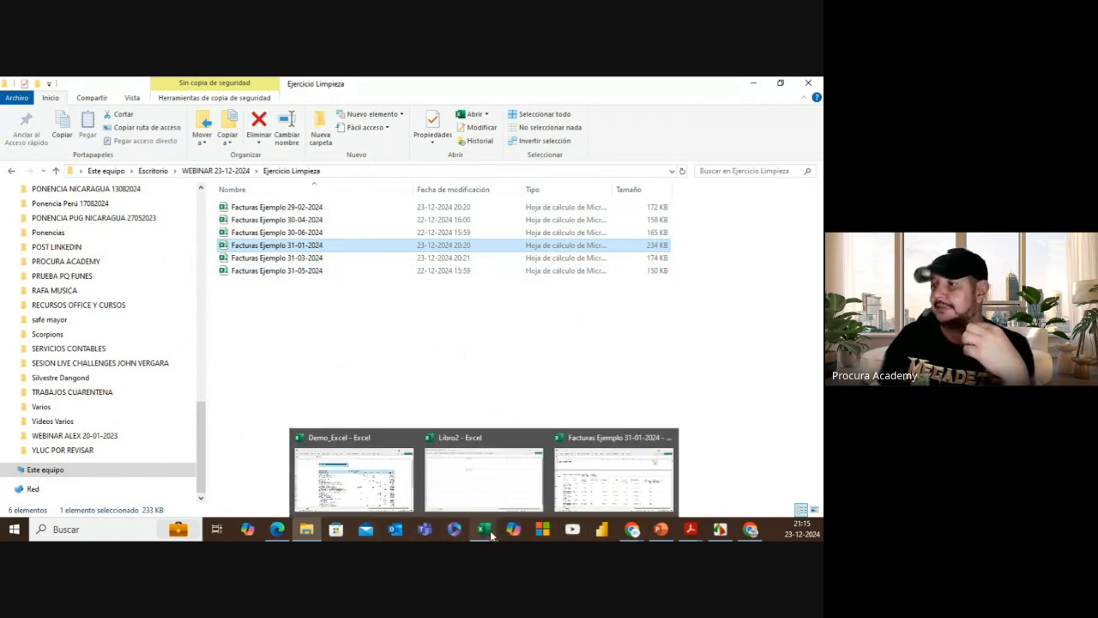
pyautogui.click(352, 472)
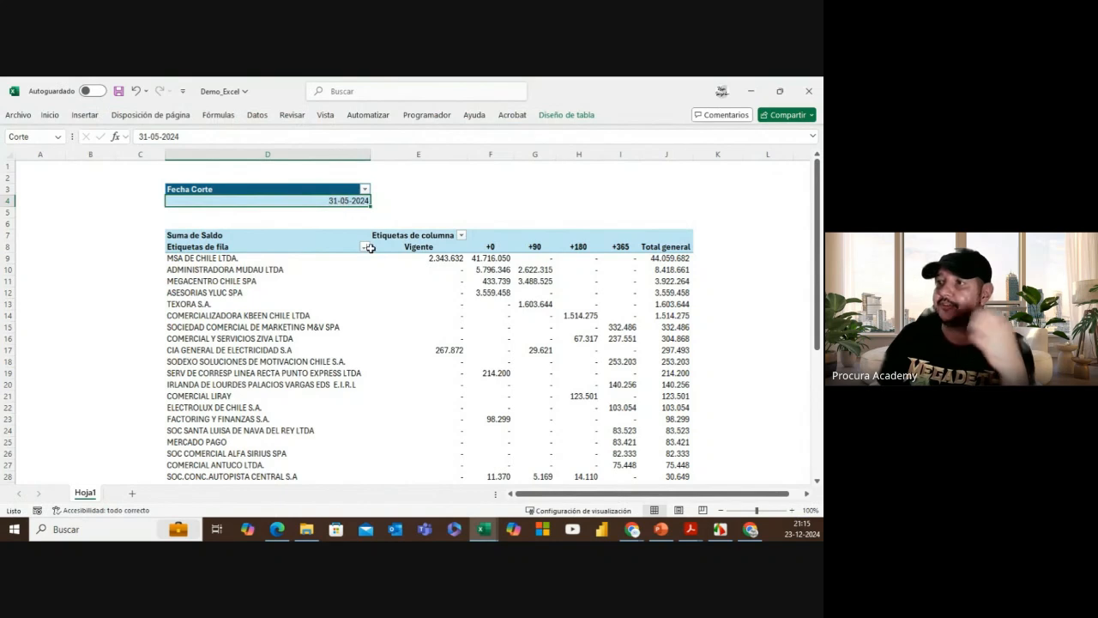
pyautogui.write('31')
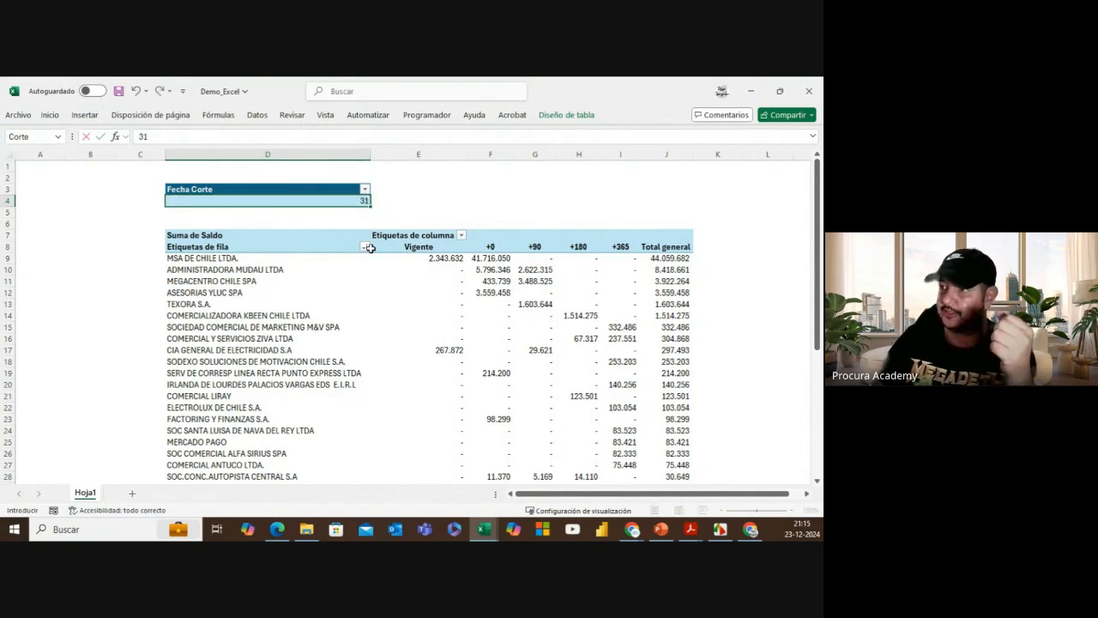
pyautogui.write('-03-2024')
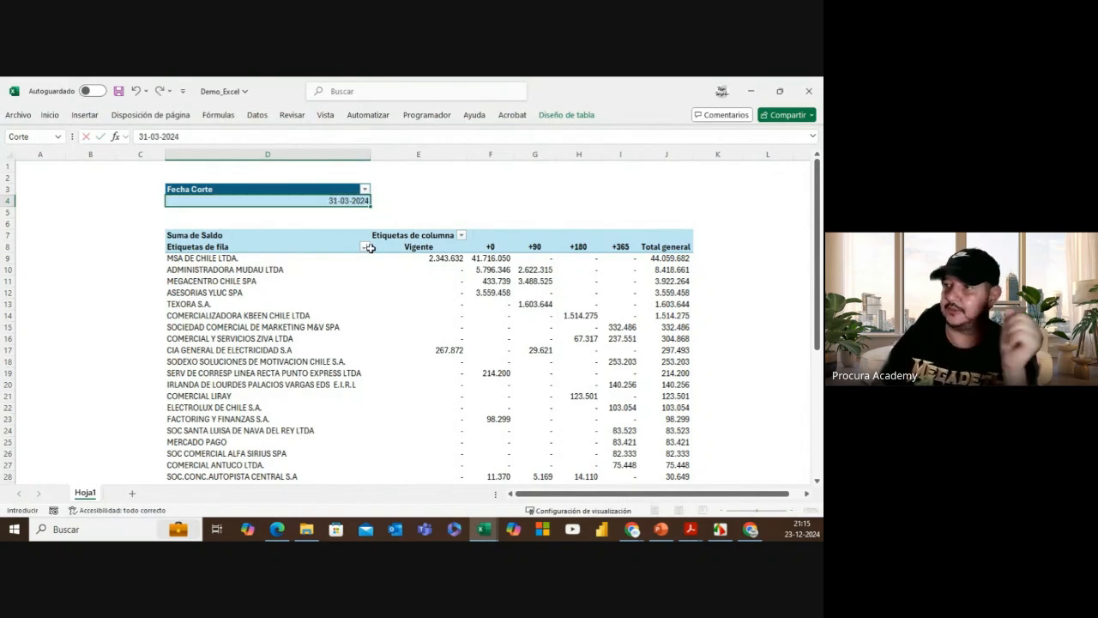
pyautogui.click(427, 200)
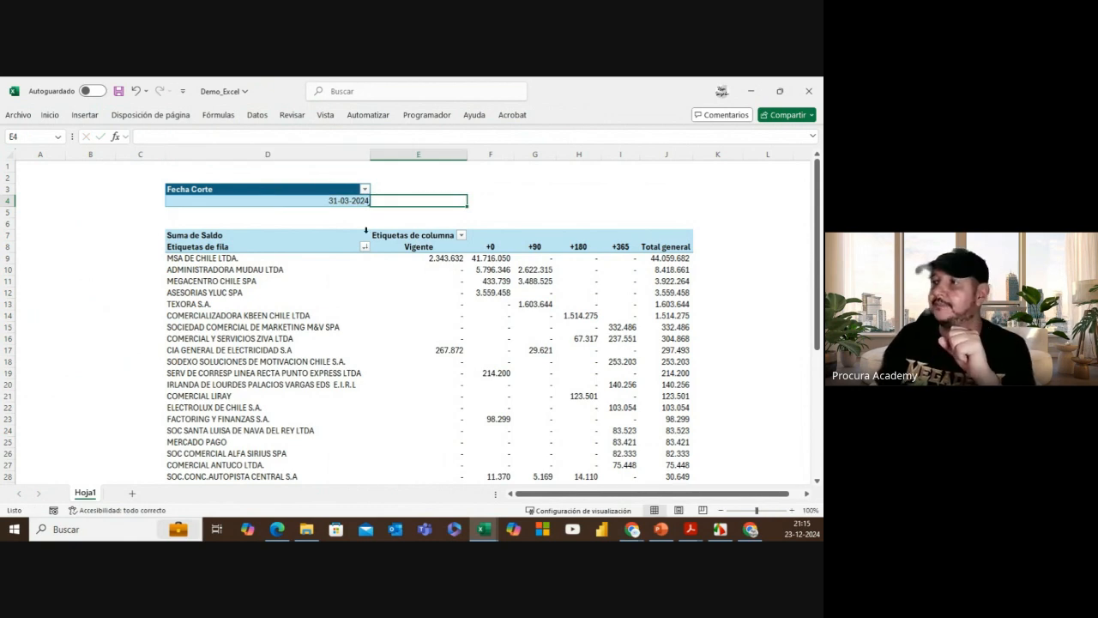
# Step: Refresh the pivot table with Actualizar and check its Total general of 101.804.066
pyautogui.click(418, 259)
pyautogui.rightClick(417, 259)
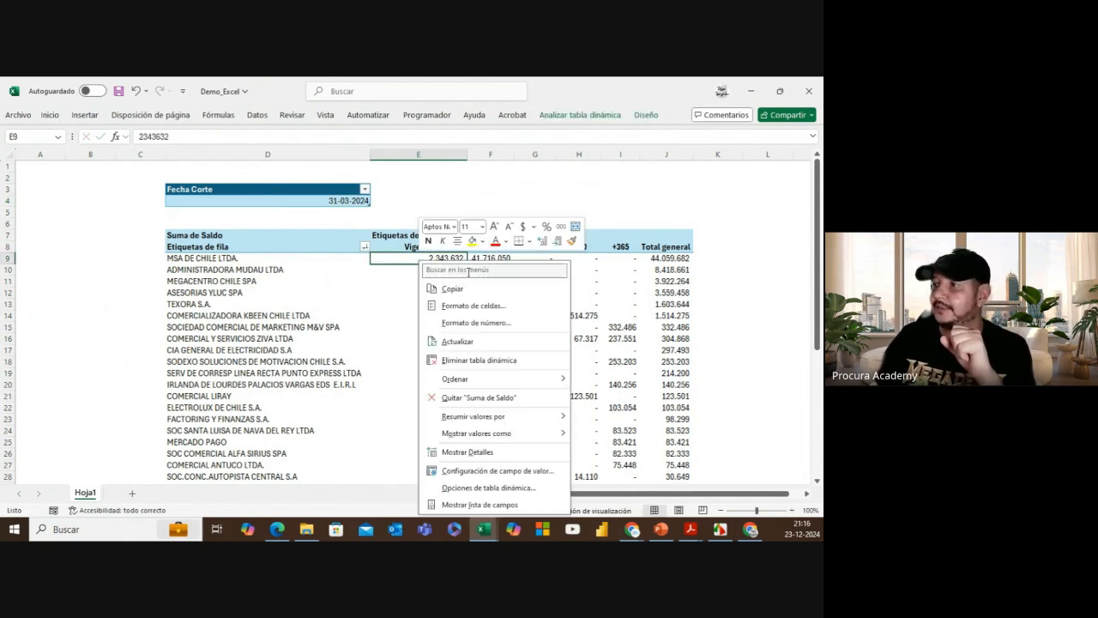
pyautogui.click(506, 339)
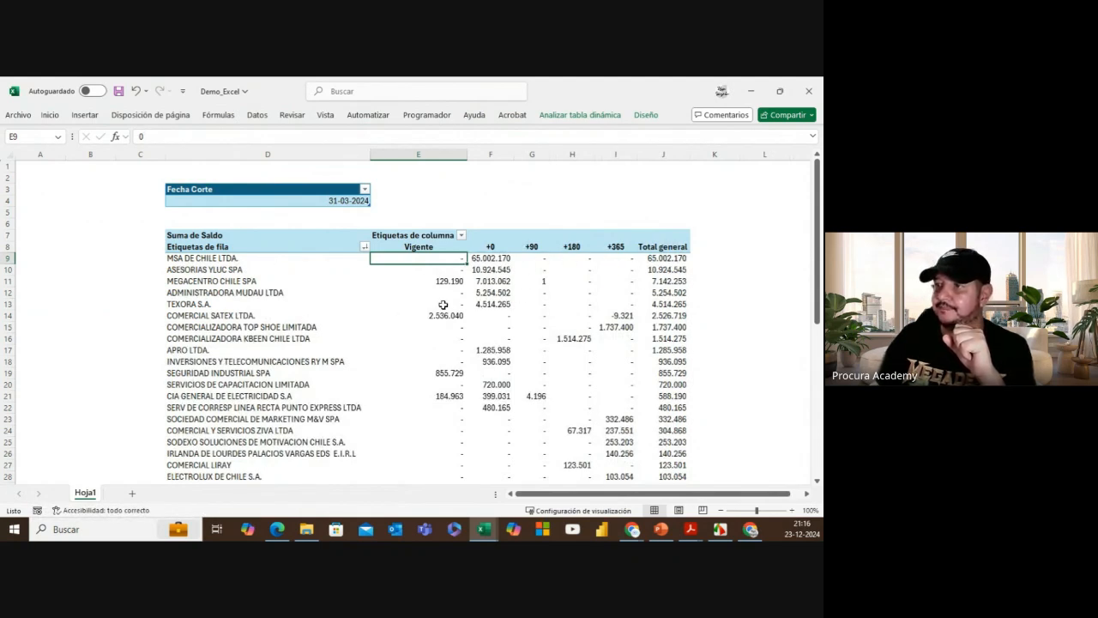
pyautogui.scroll(-11, 490, 302)
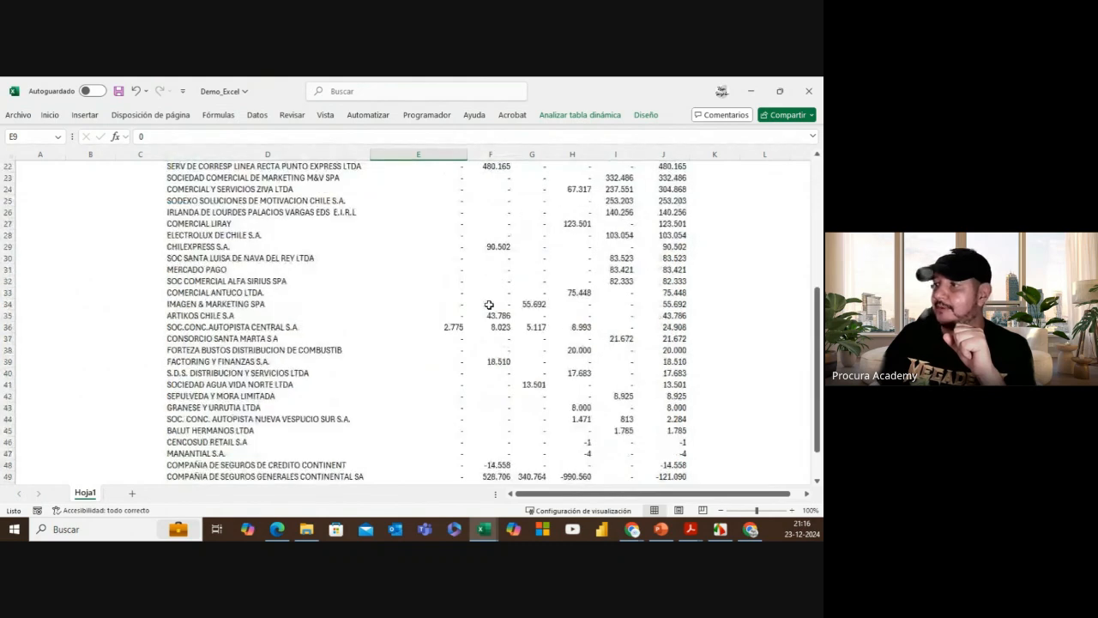
pyautogui.click(653, 372)
pyautogui.scroll(11, 385, 317)
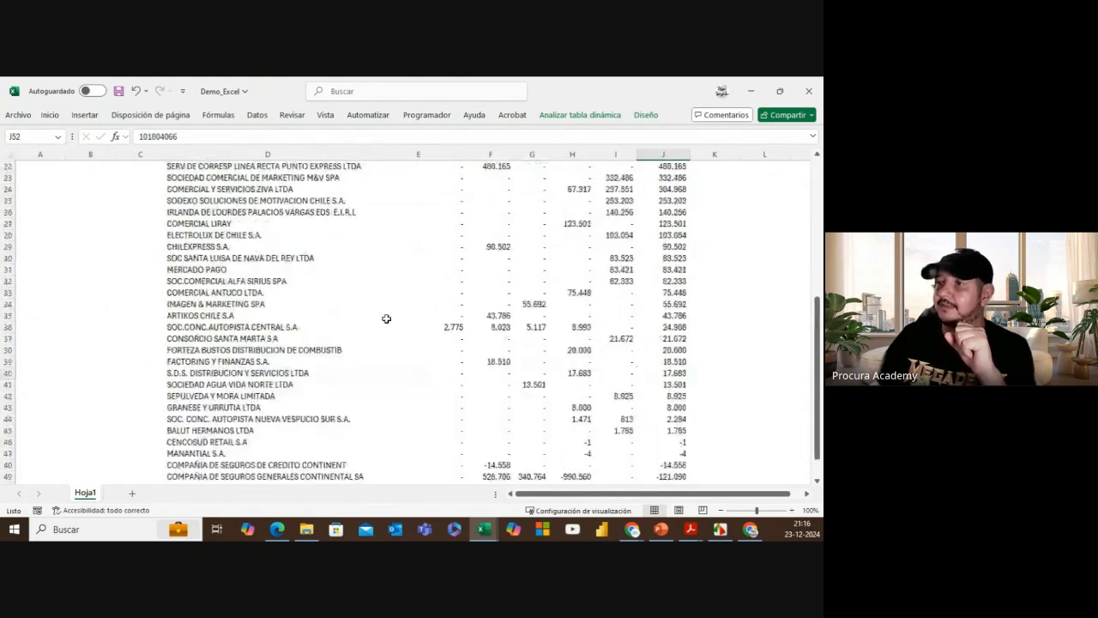
pyautogui.scroll(-10, 346, 201)
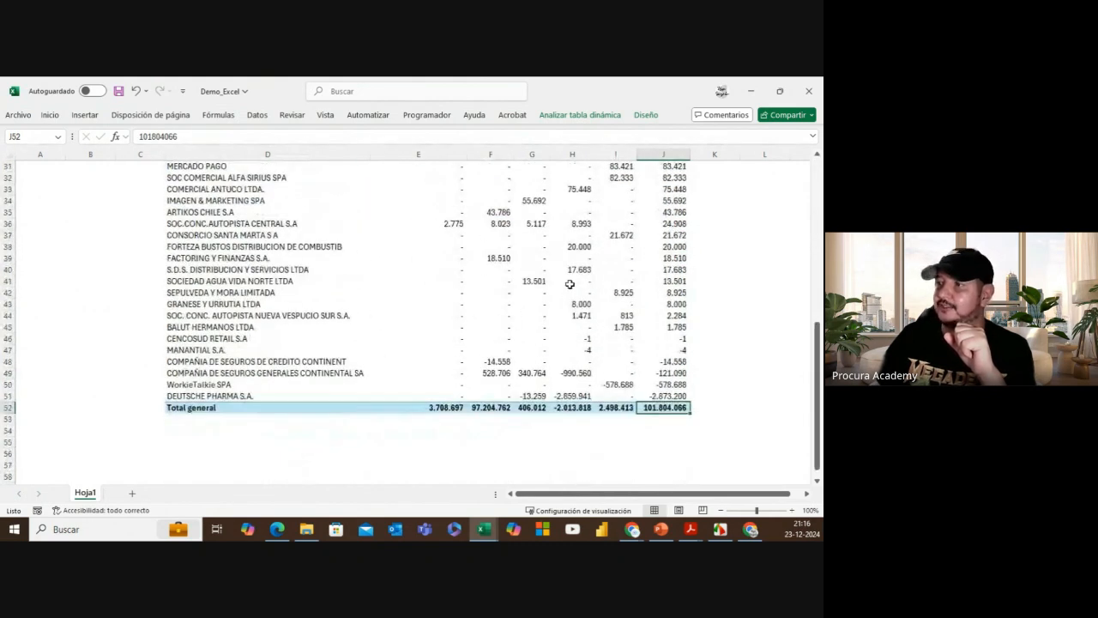
# Step: Open Facturas Ejemplo 31-03-2024 and check its Total general Saldo of -101,804,066.00 in J368
pyautogui.click(306, 528)
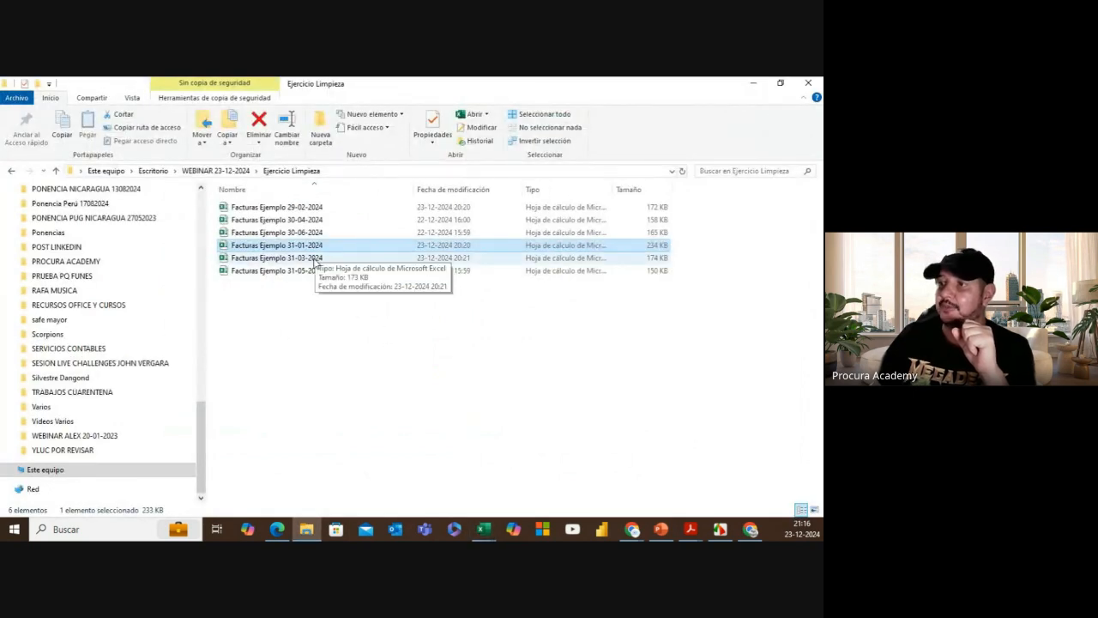
pyautogui.hotkey('alt', 'Tab')
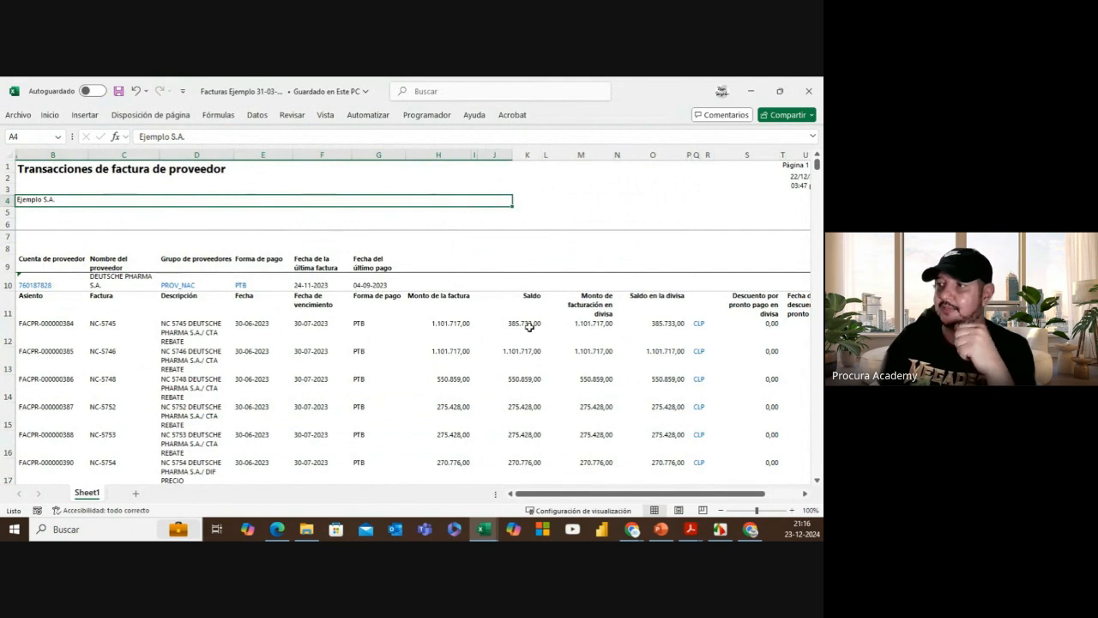
pyautogui.click(529, 327)
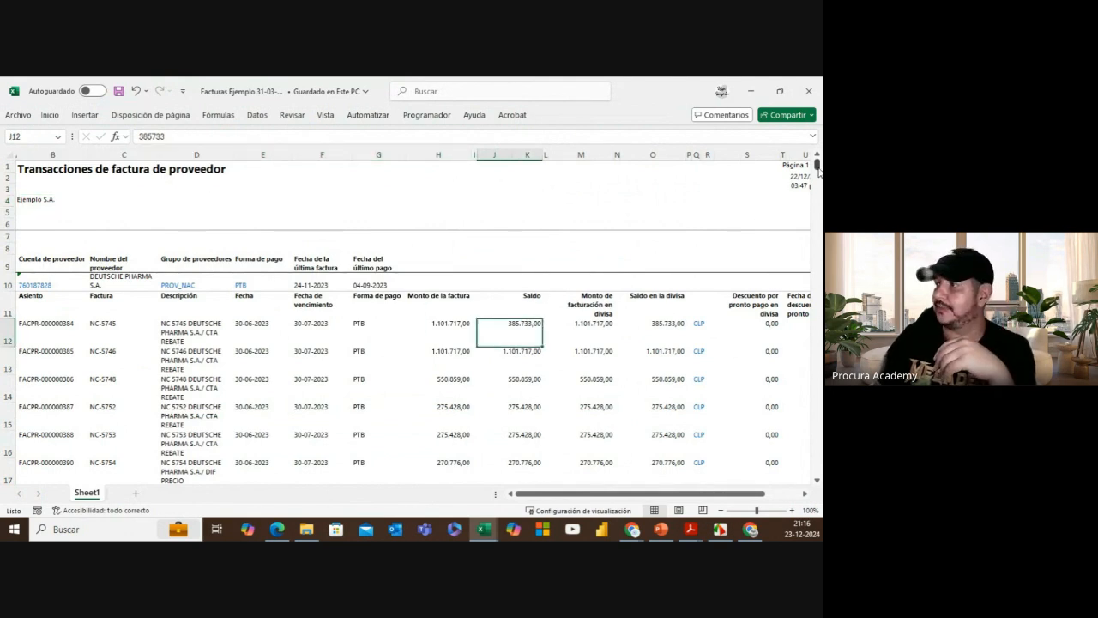
pyautogui.moveTo(816, 164); pyautogui.dragTo(816, 470)
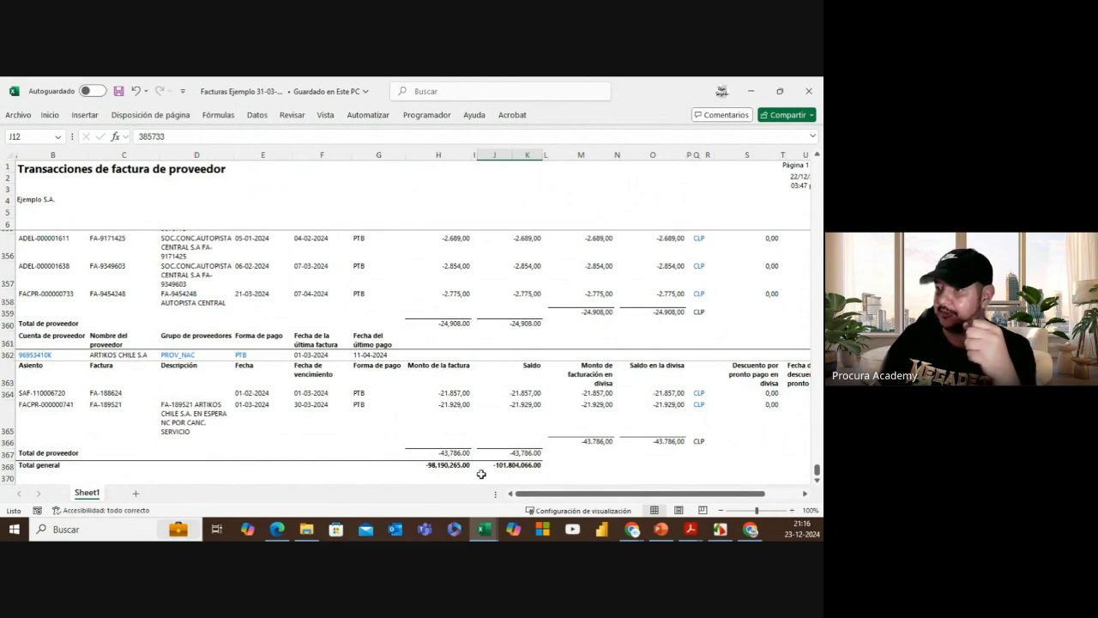
pyautogui.click(529, 468)
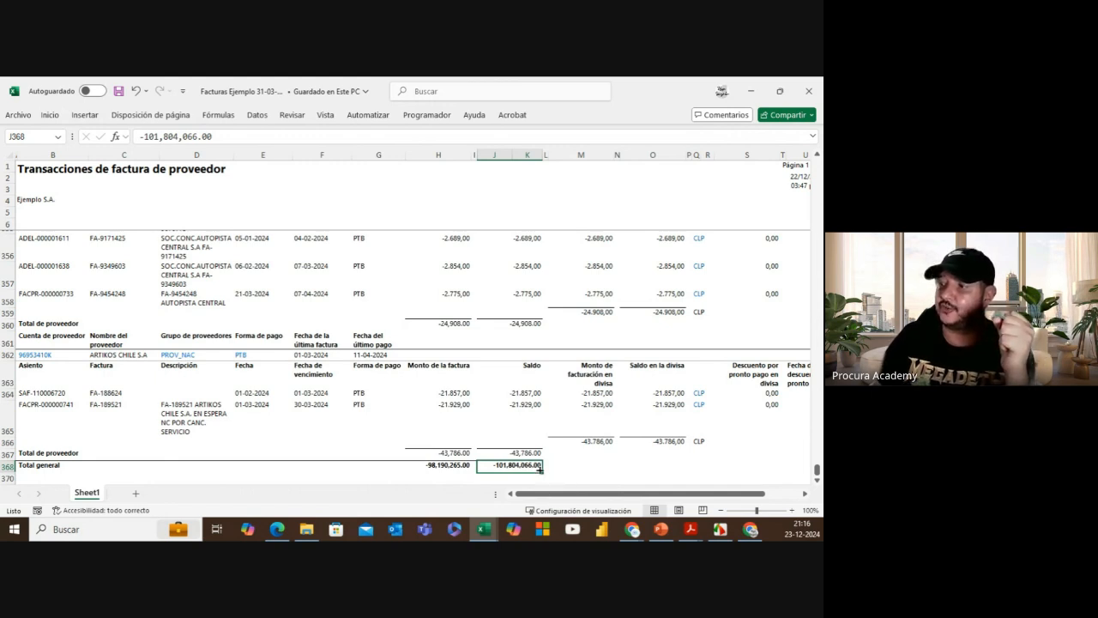
pyautogui.click(484, 529)
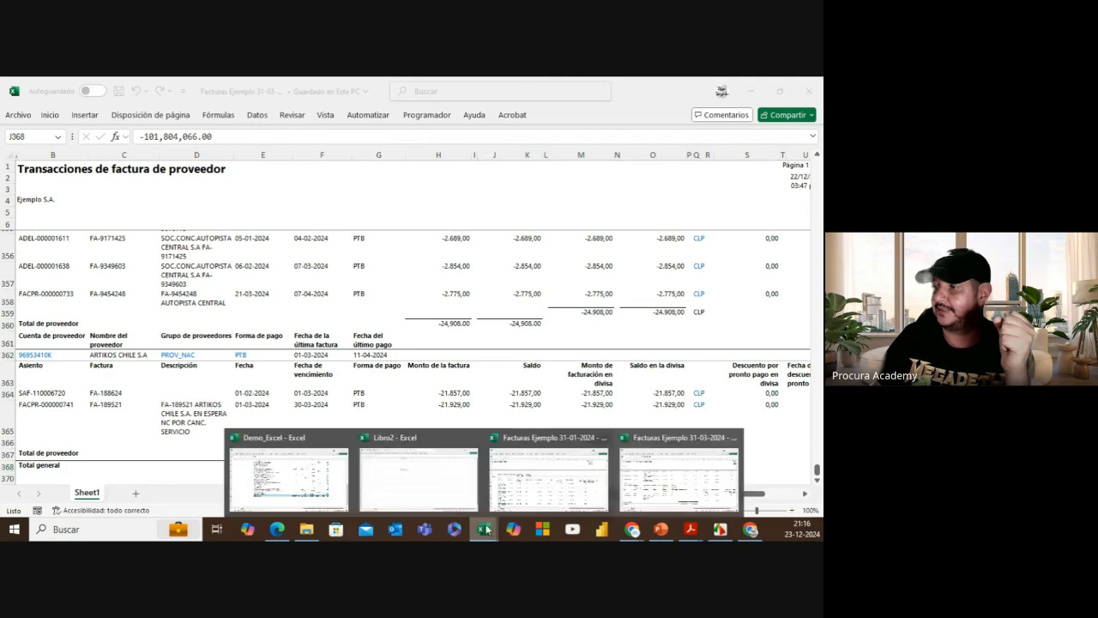
pyautogui.click(288, 476)
pyautogui.click(673, 408)
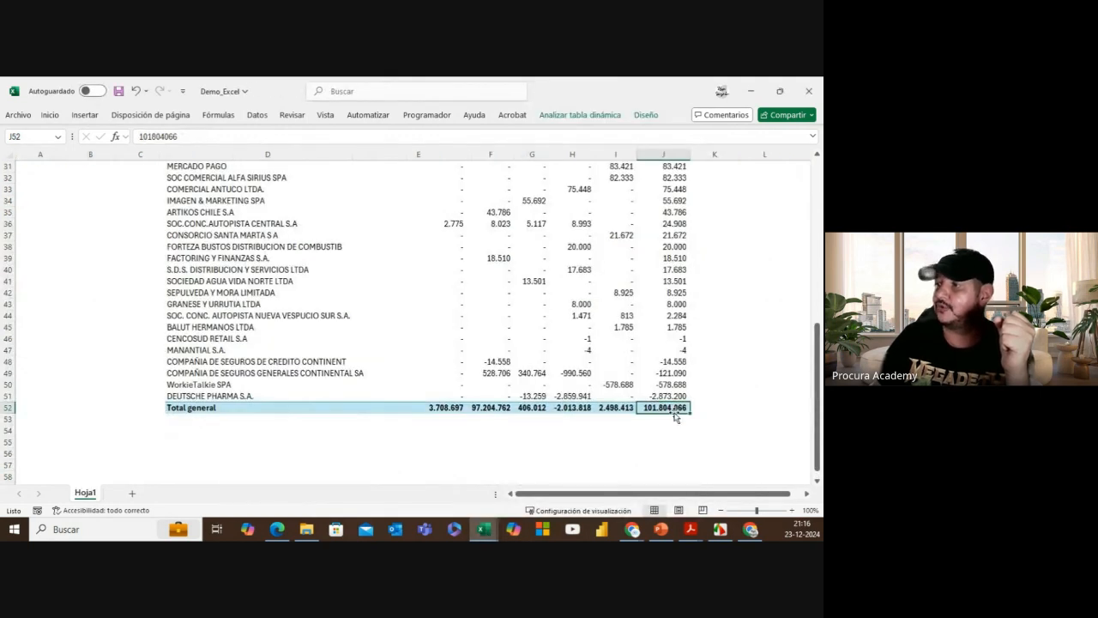
pyautogui.scroll(10, 529, 424)
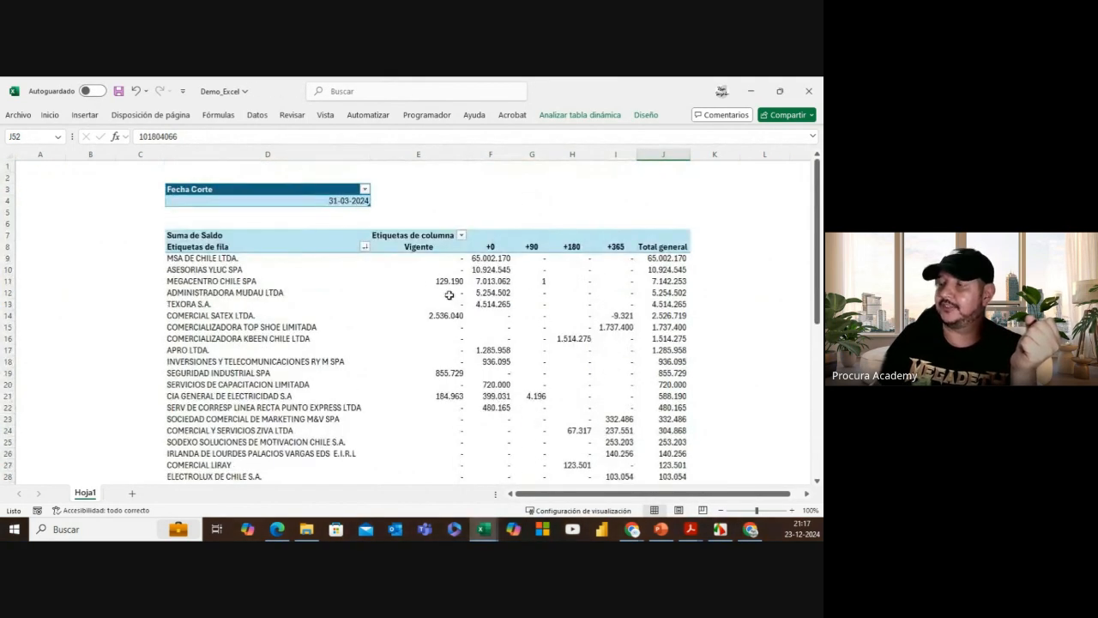
pyautogui.click(357, 202)
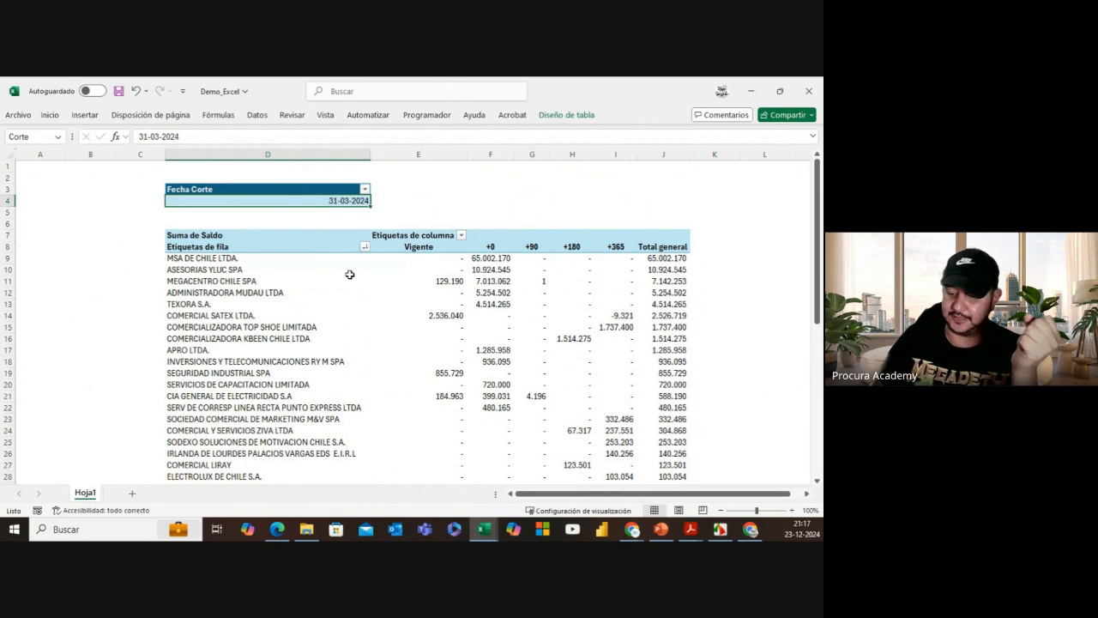
pyautogui.write('30-04')
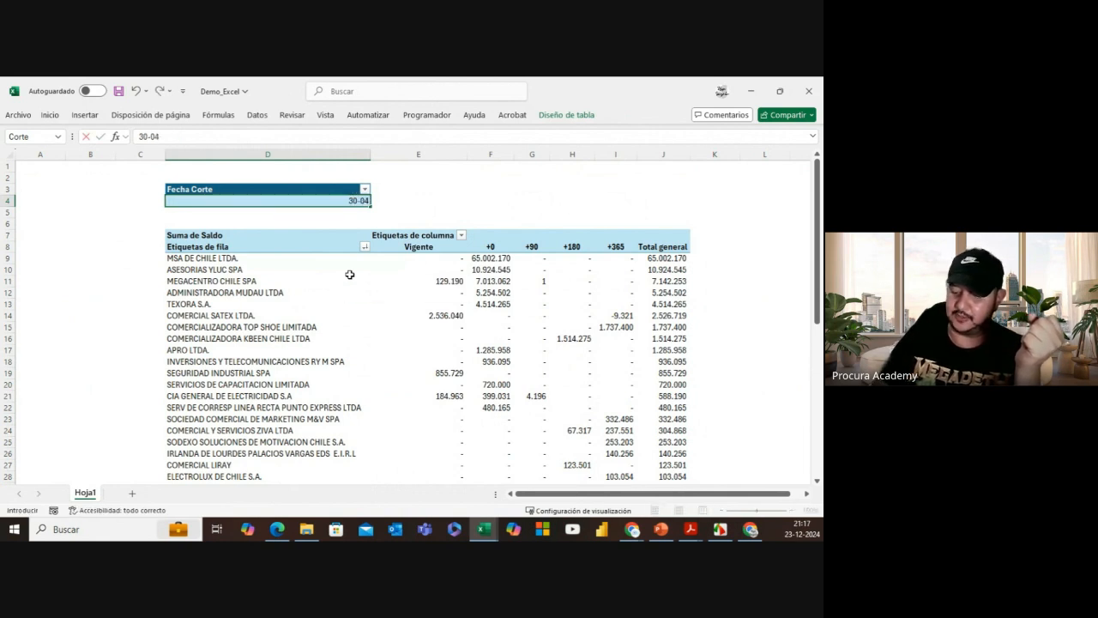
pyautogui.write('-2024')
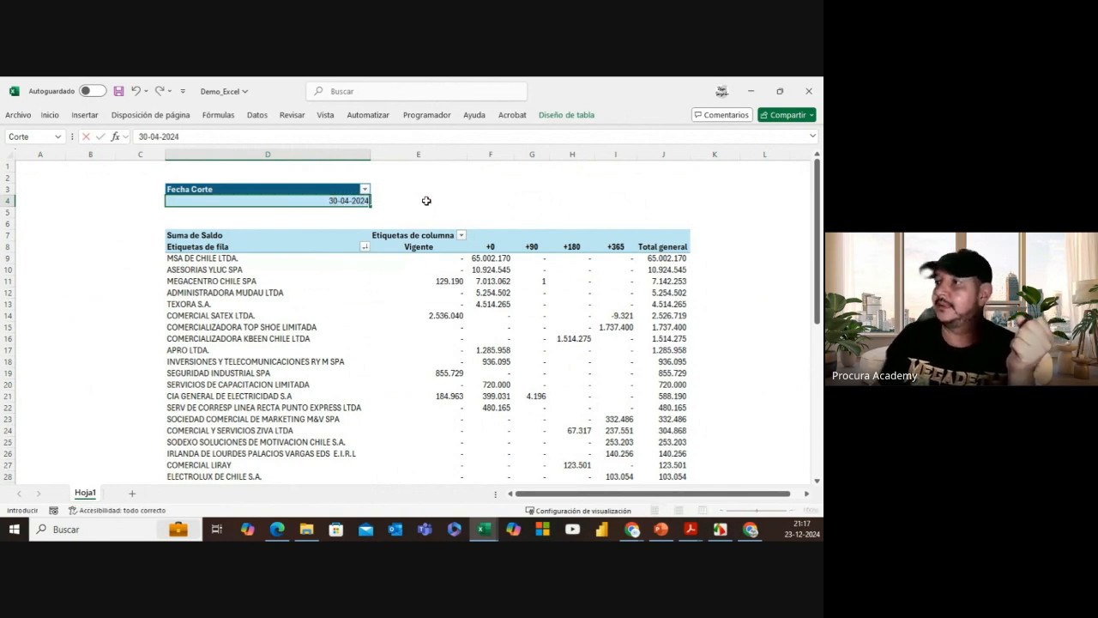
pyautogui.click(425, 189)
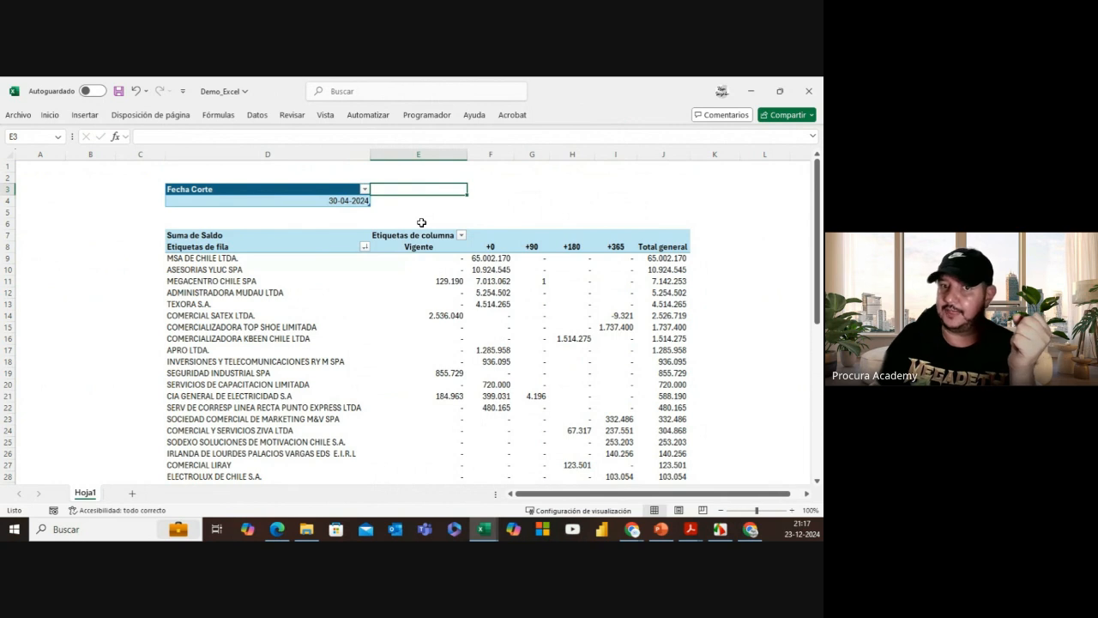
pyautogui.click(343, 202)
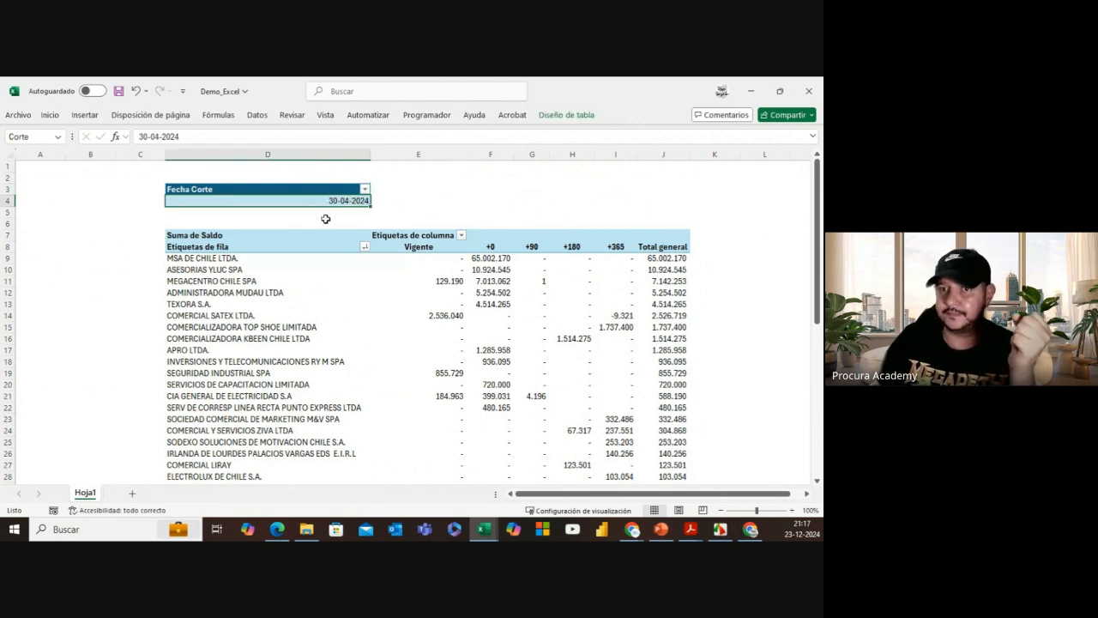
pyautogui.rightClick(445, 262)
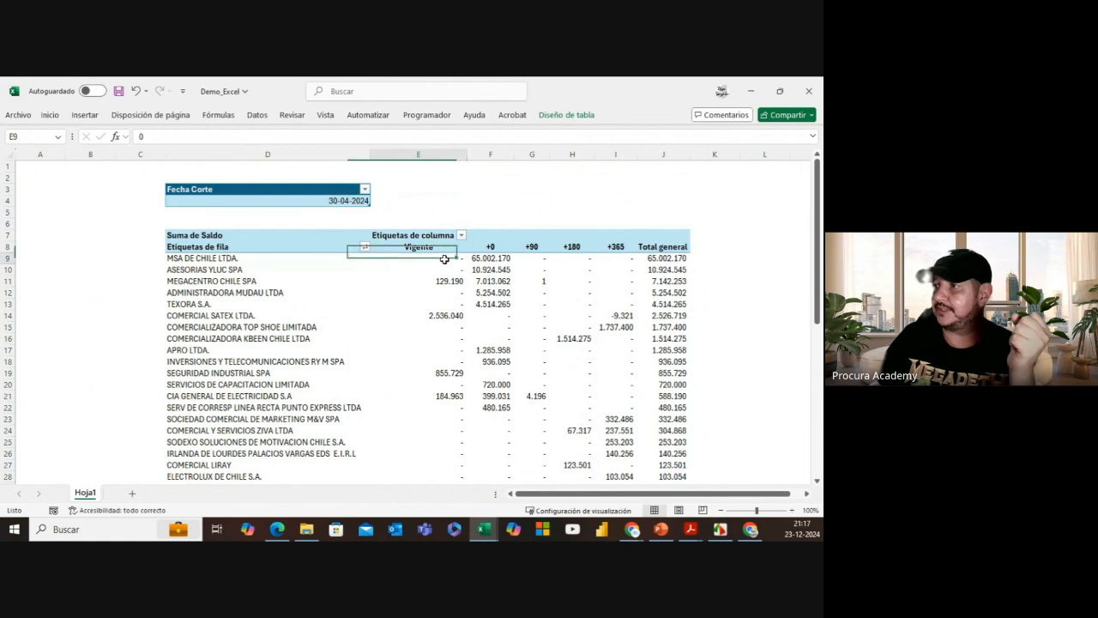
pyautogui.click(487, 341)
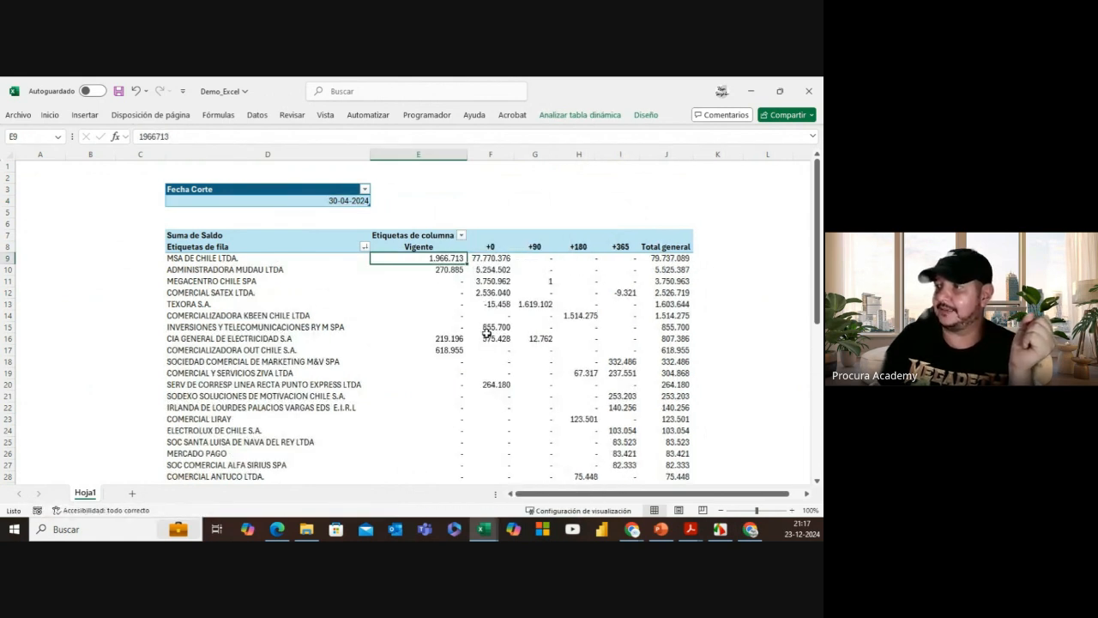
pyautogui.scroll(-11, 642, 349)
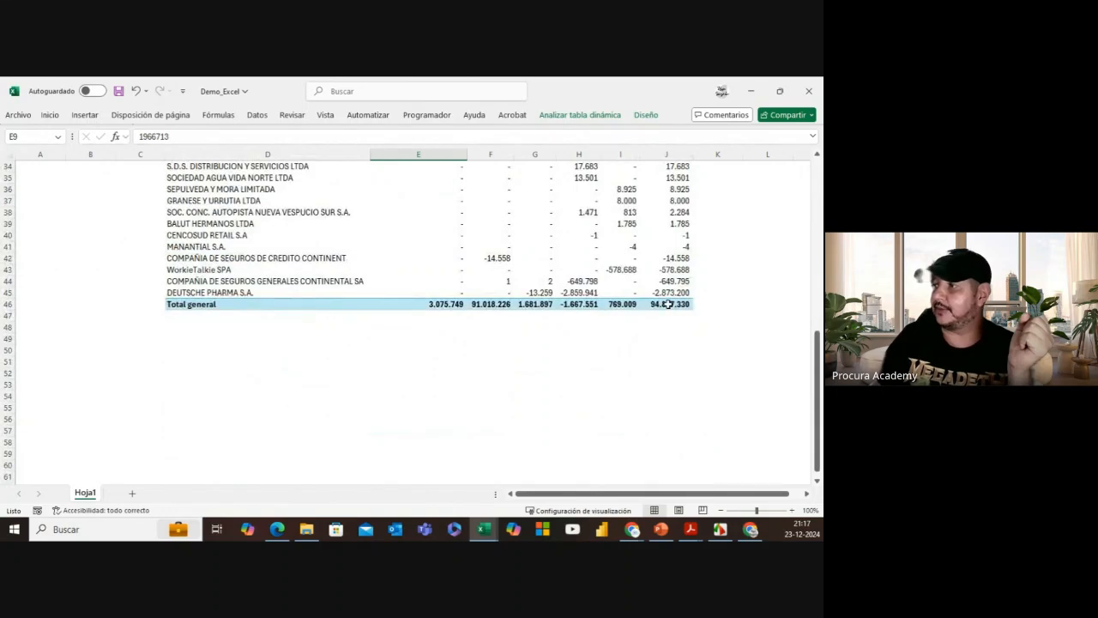
pyautogui.click(667, 304)
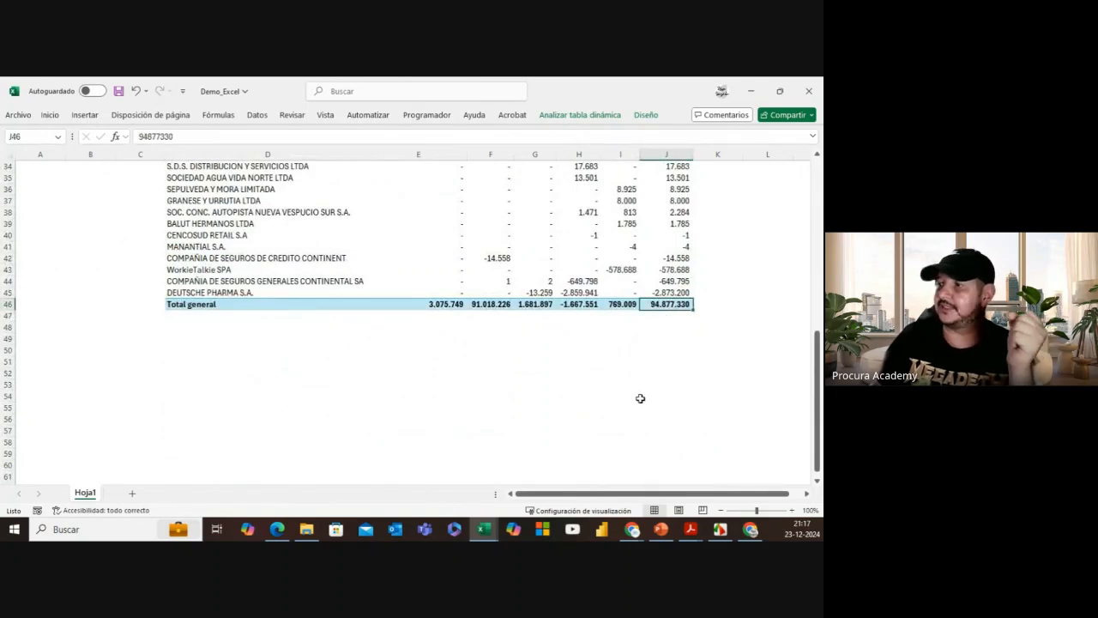
pyautogui.click(305, 529)
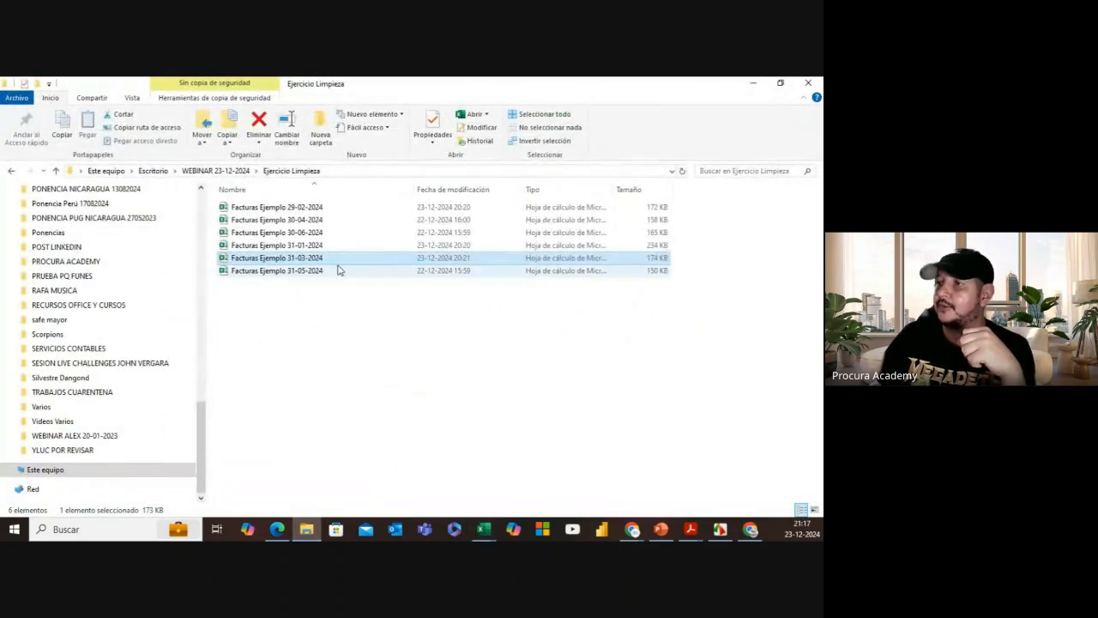
pyautogui.click(307, 226)
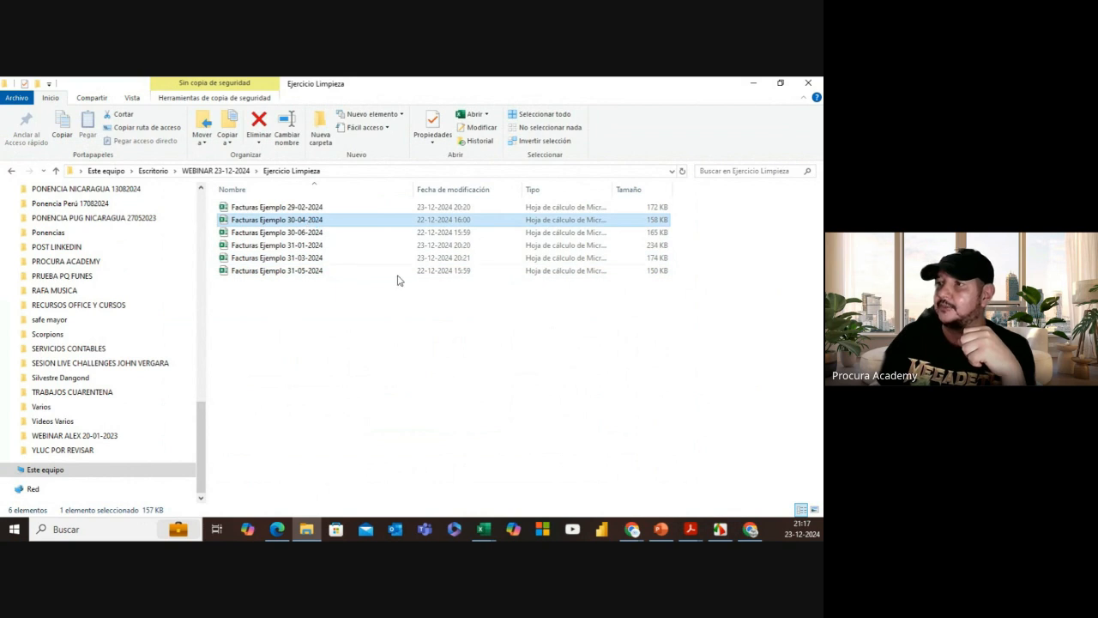
pyautogui.hotkey('alt', 'Tab')
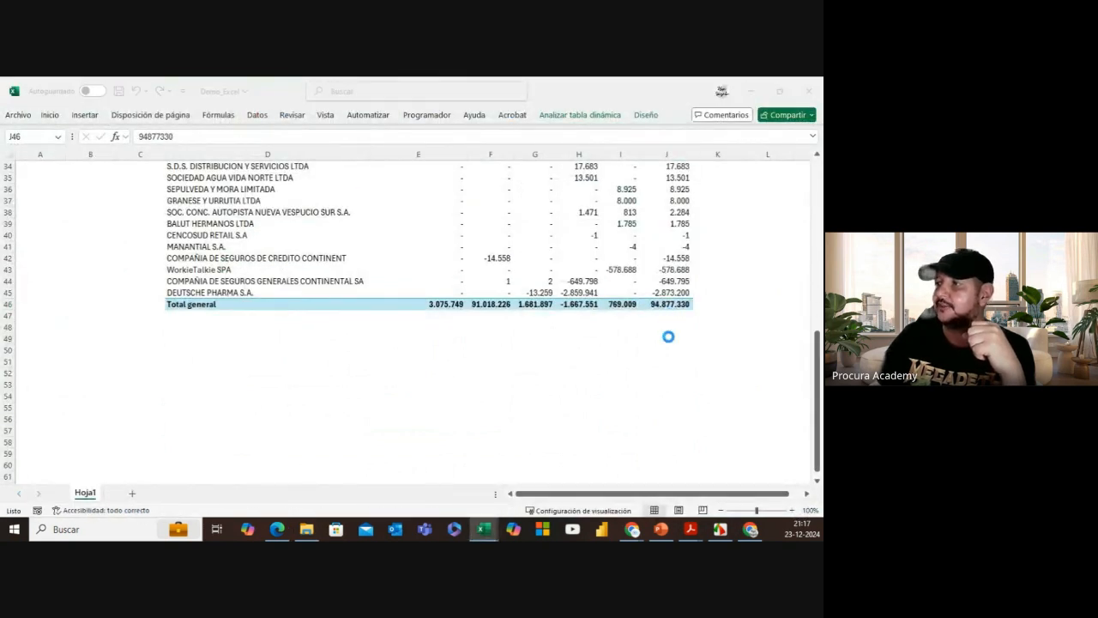
pyautogui.moveTo(819, 178); pyautogui.dragTo(817, 468)
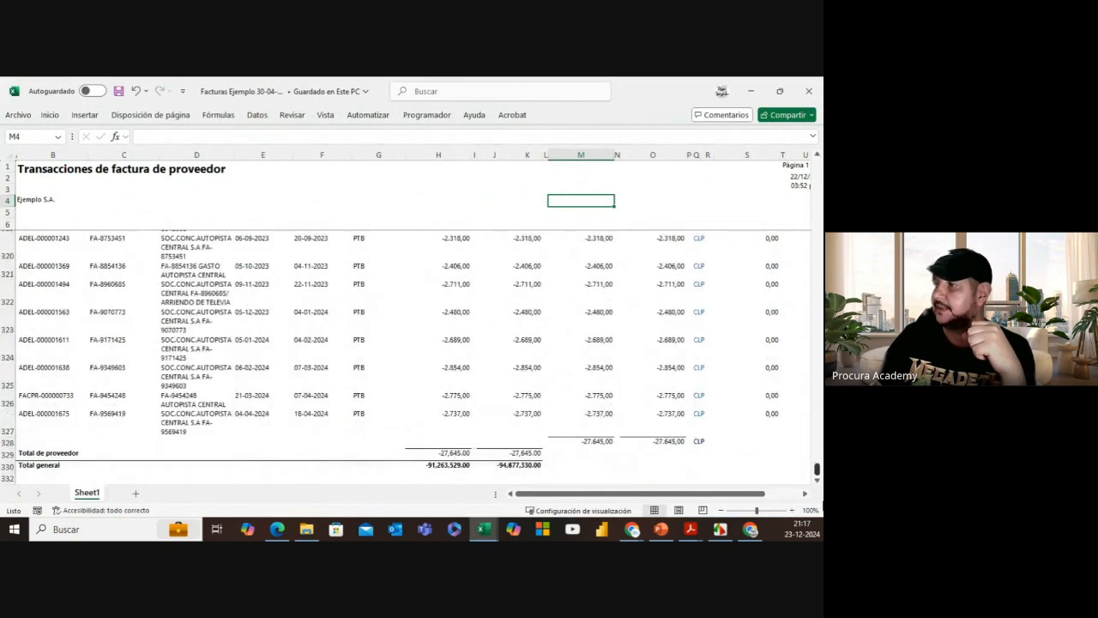
pyautogui.click(515, 465)
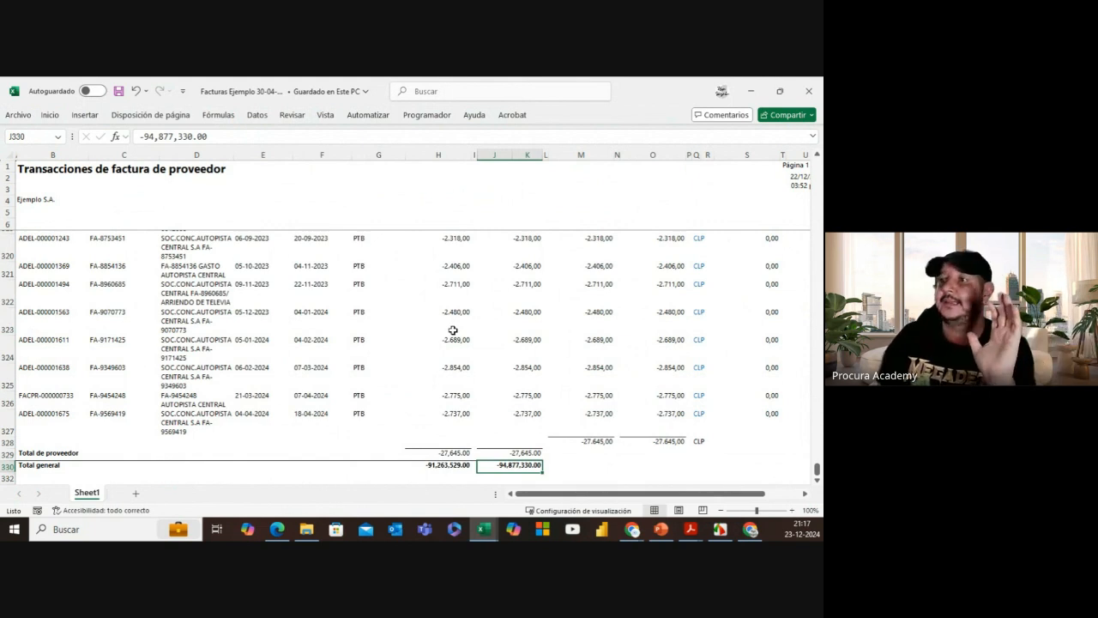
pyautogui.scroll(3, 453, 330)
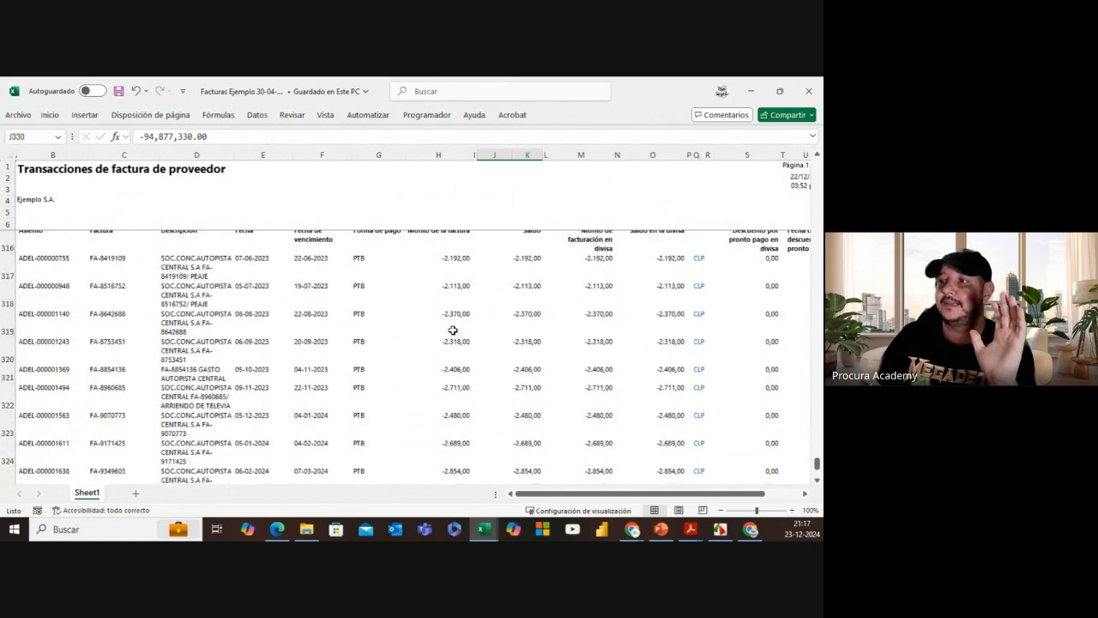
pyautogui.scroll(5, 453, 330)
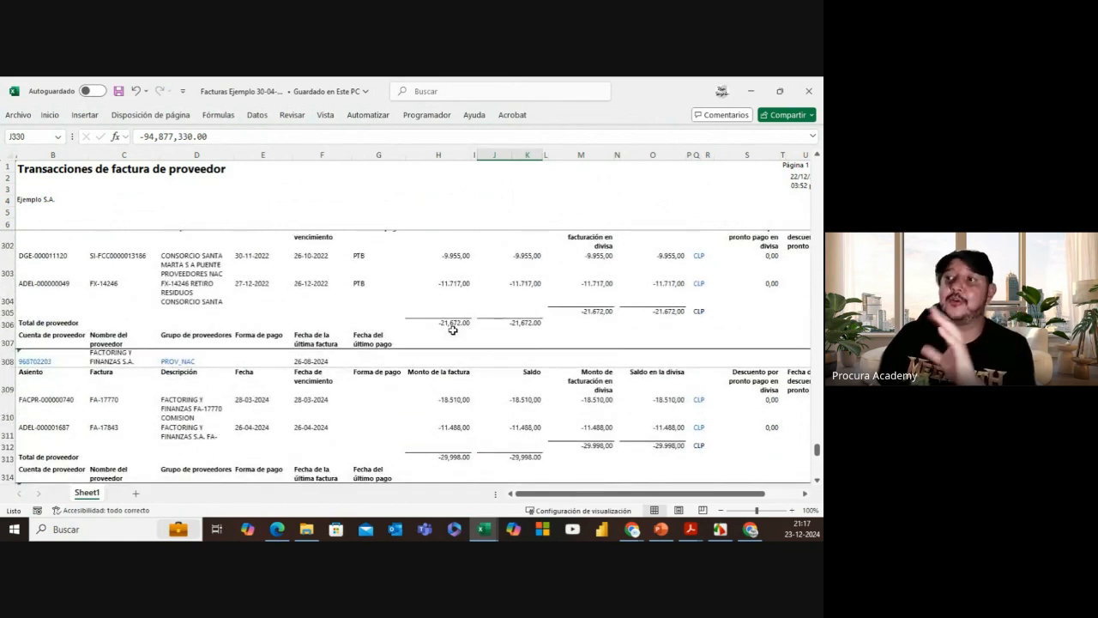
pyautogui.click(483, 529)
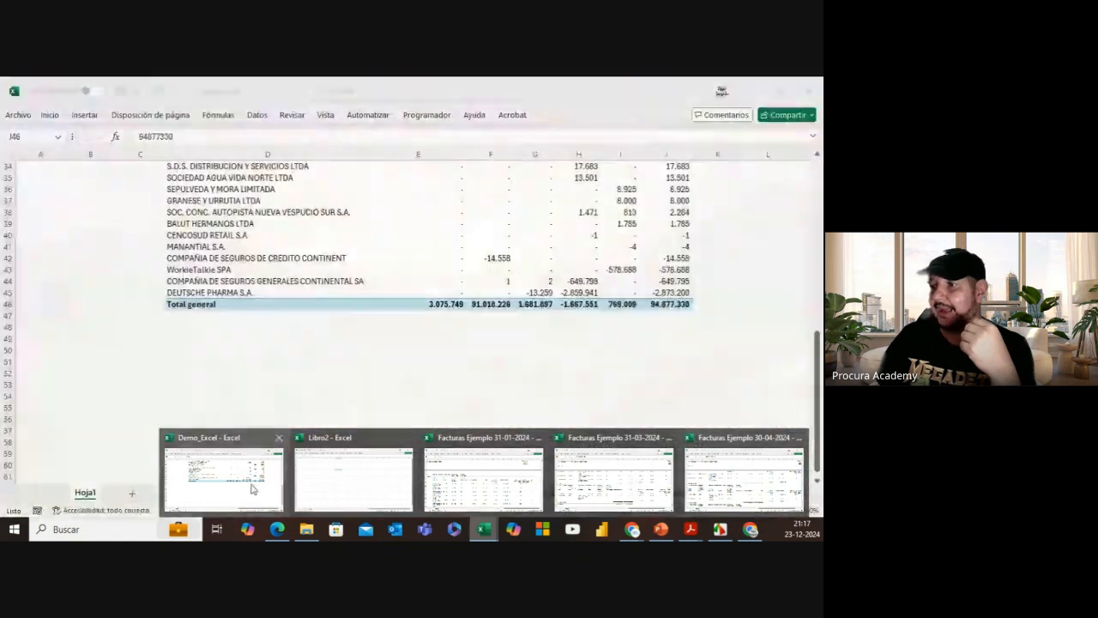
pyautogui.click(225, 477)
pyautogui.scroll(11, 334, 281)
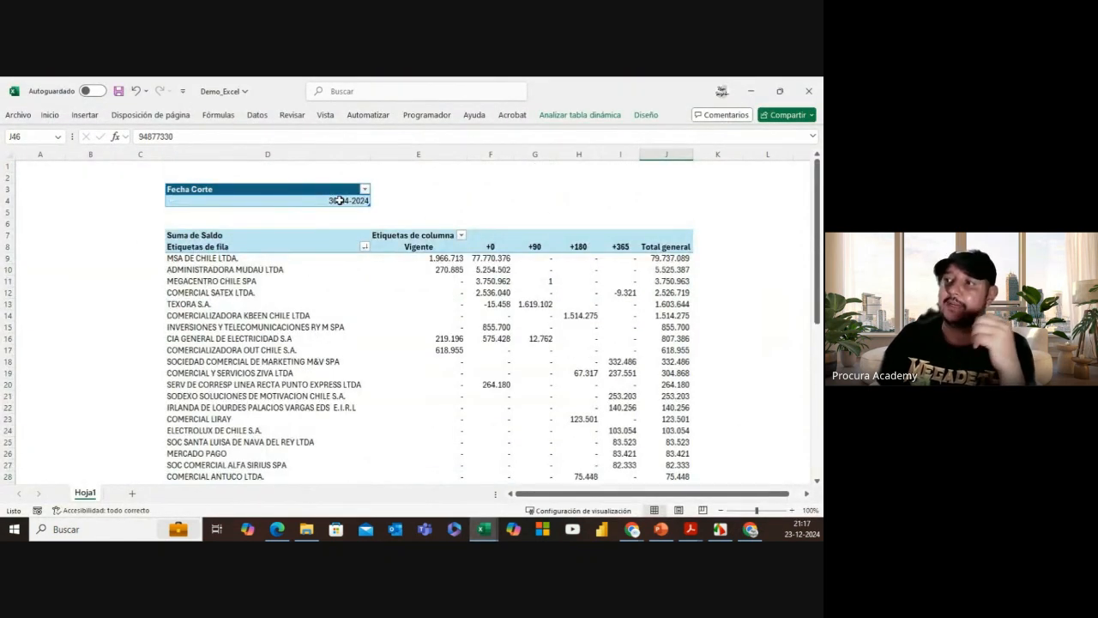
pyautogui.click(339, 199)
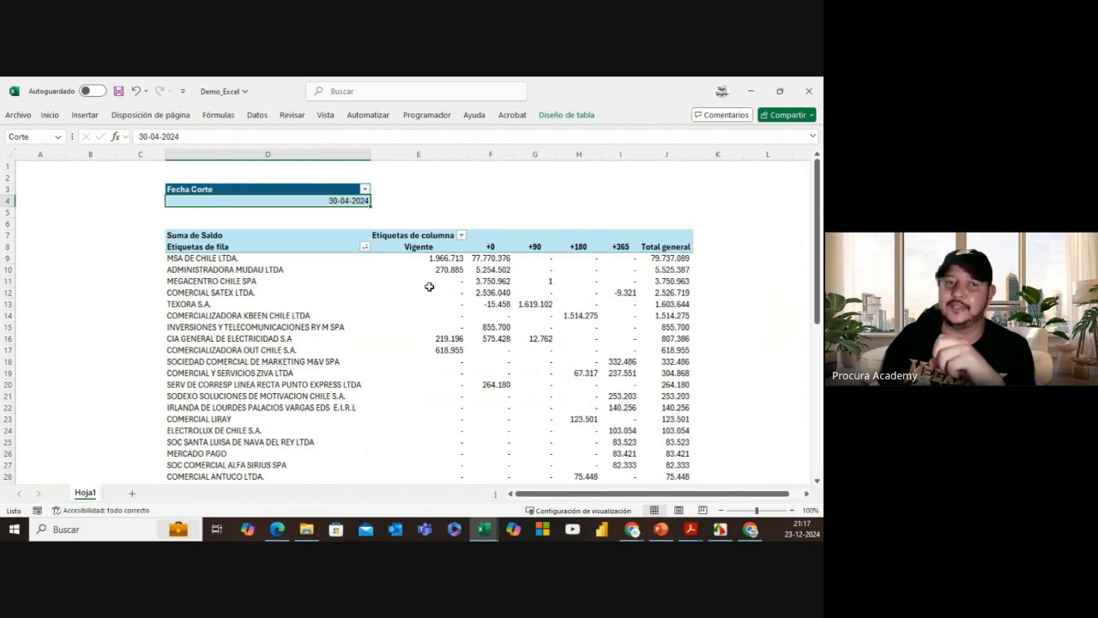
pyautogui.rightClick(88, 494)
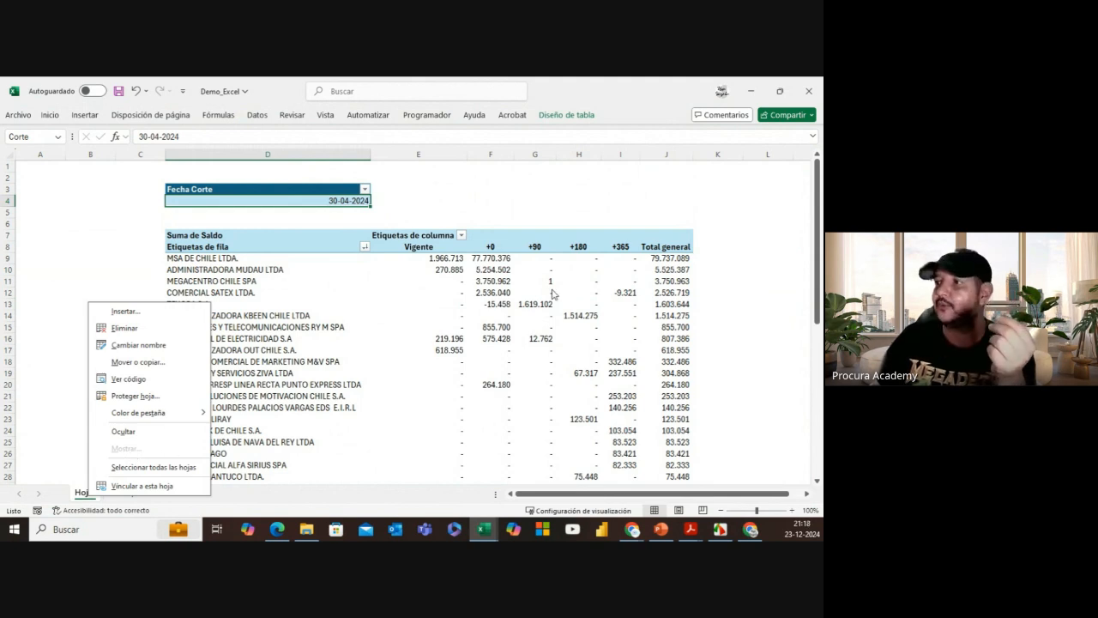
pyautogui.click(503, 286)
pyautogui.click(501, 271)
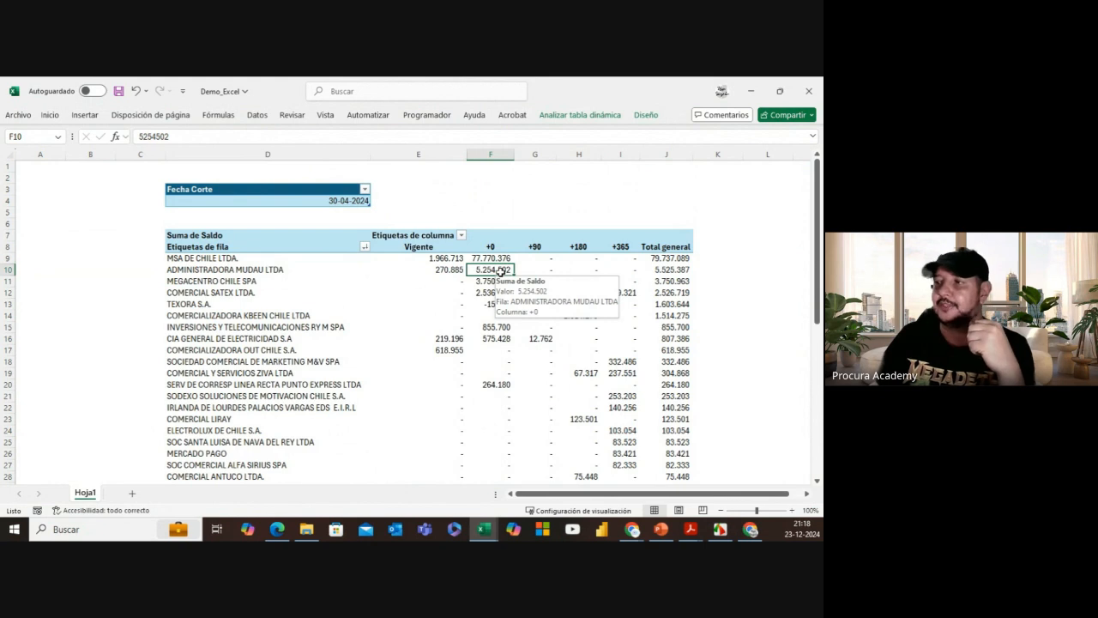
pyautogui.click(451, 259)
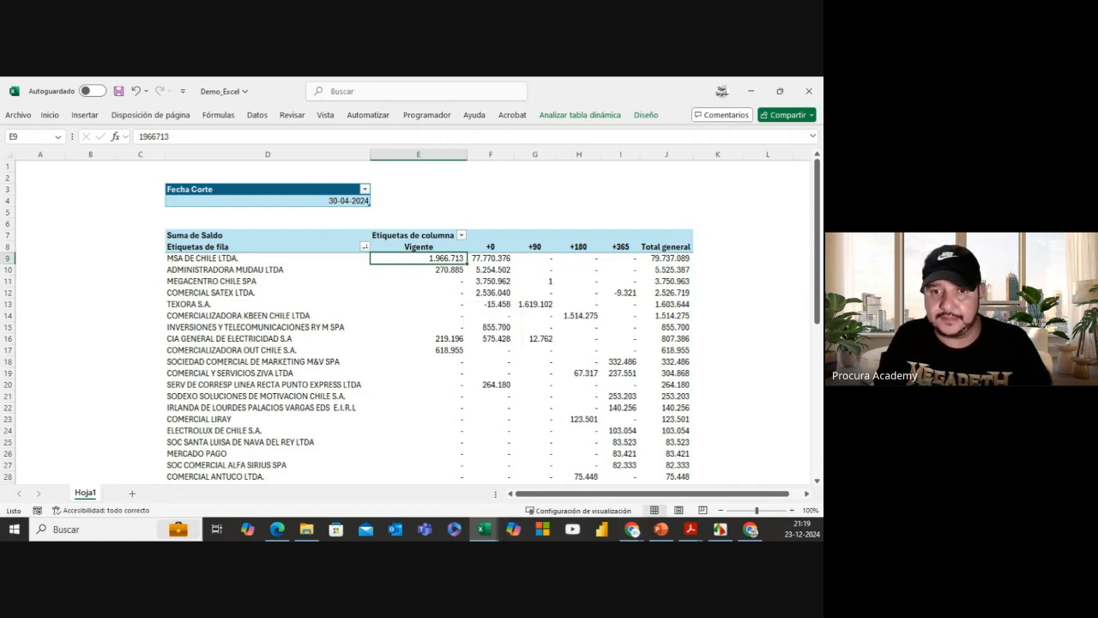
pyautogui.hotkey('alt', 'Tab')
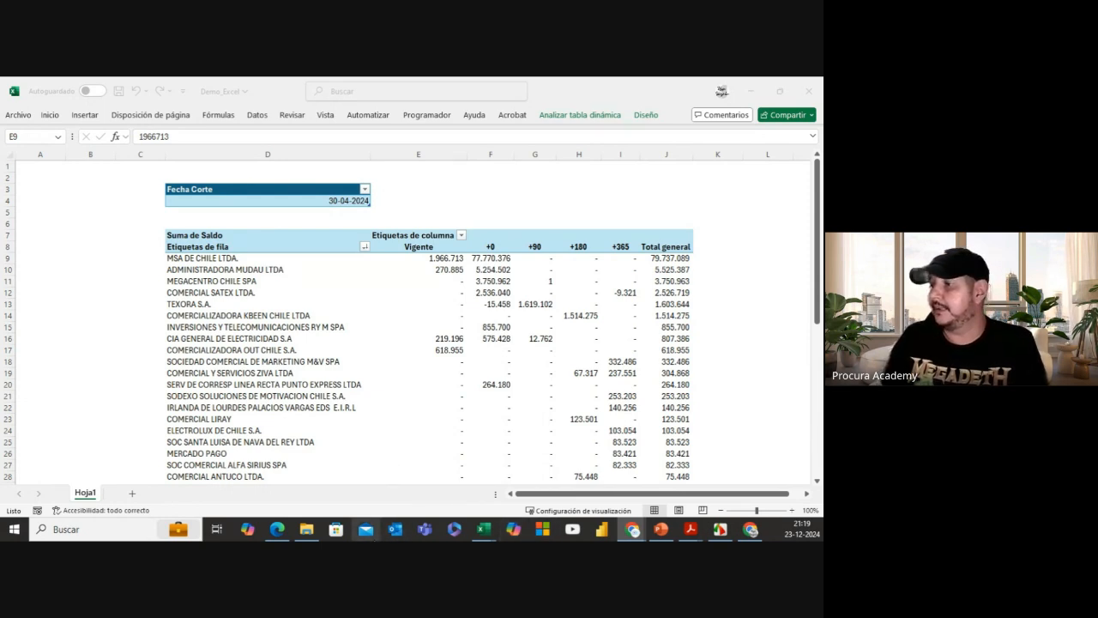
# Step: Close the Facturas Ejemplo 31-01, 31-03 and 30-04 workbooks and refocus Demo_Excel
pyautogui.moveTo(500, 531)
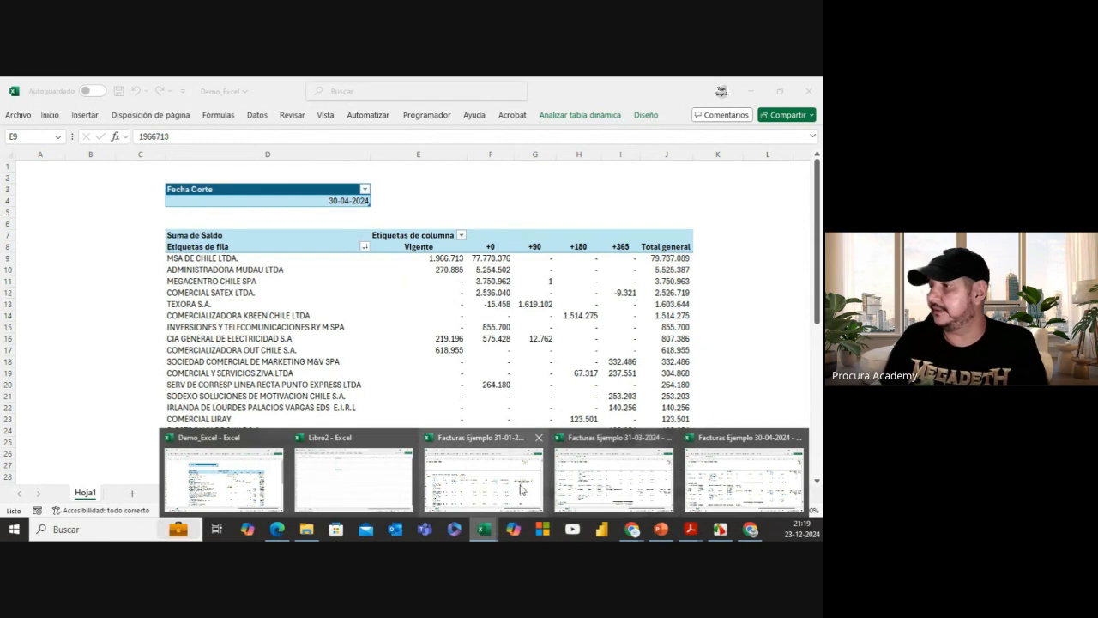
pyautogui.moveTo(539, 461)
pyautogui.click(538, 436)
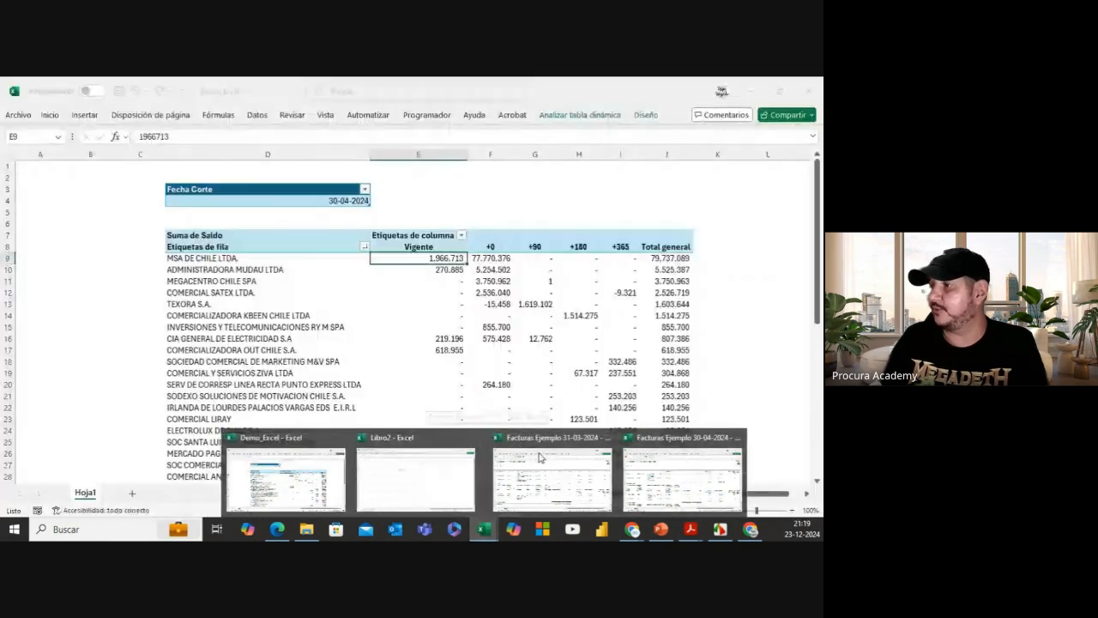
pyautogui.moveTo(484, 529)
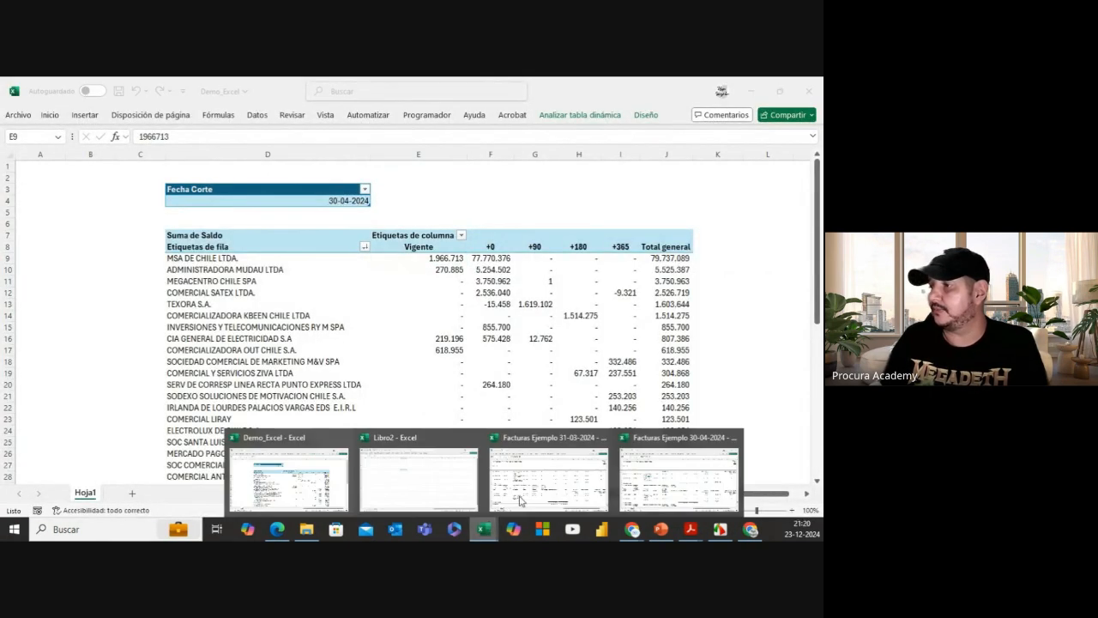
pyautogui.click(604, 438)
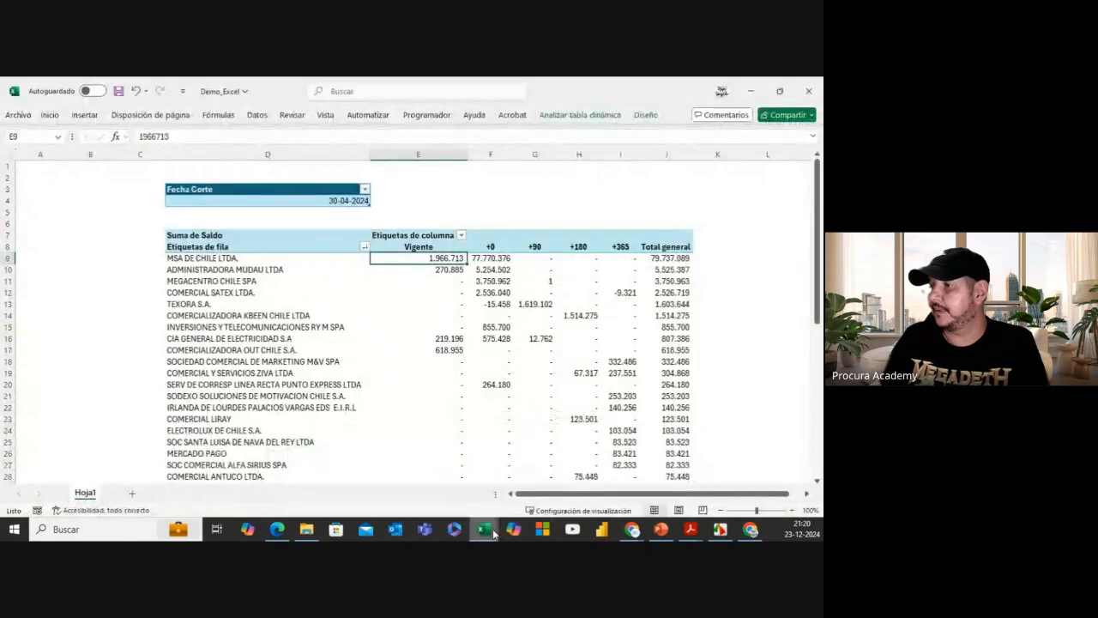
pyautogui.moveTo(496, 529)
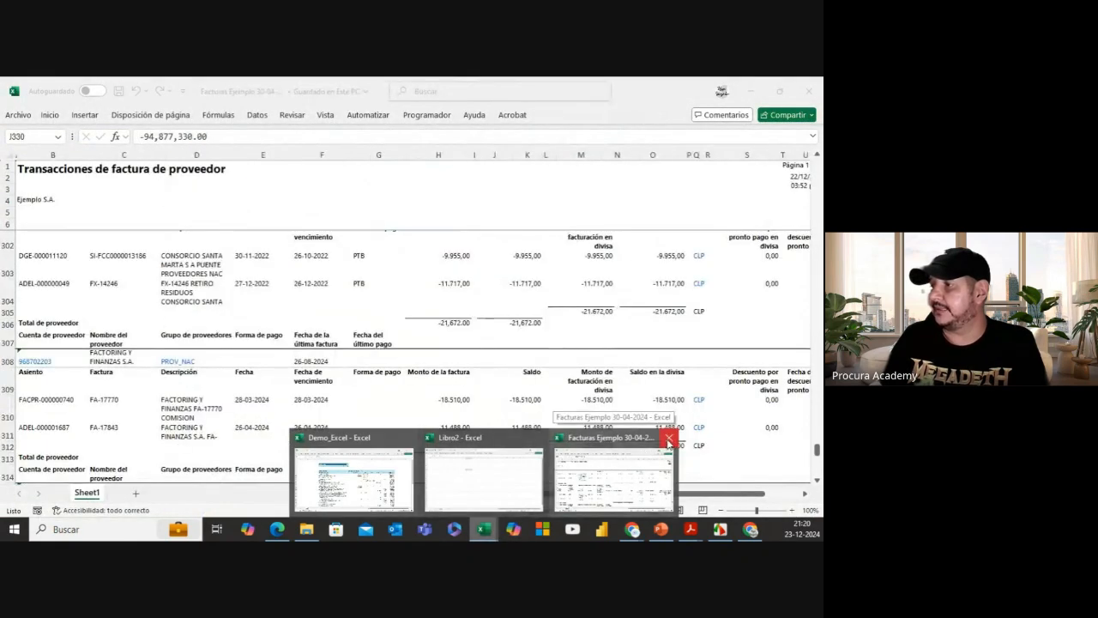
pyautogui.click(668, 439)
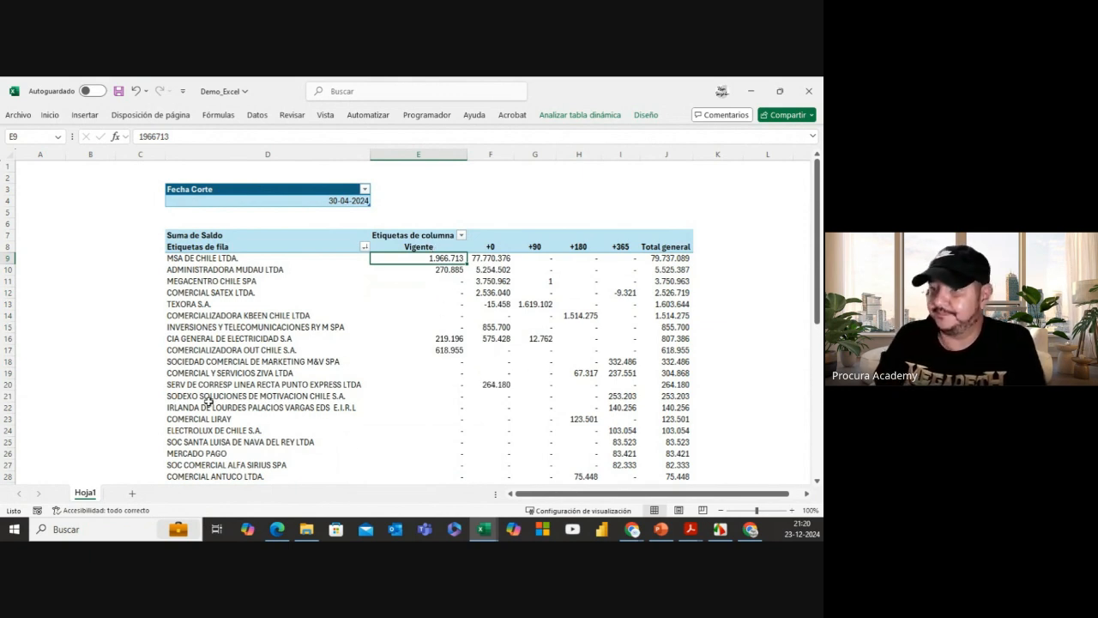
pyautogui.click(606, 203)
# Step: Create a new blank workbook and select cell F8
pyautogui.hotkey('ctrl', 'n')
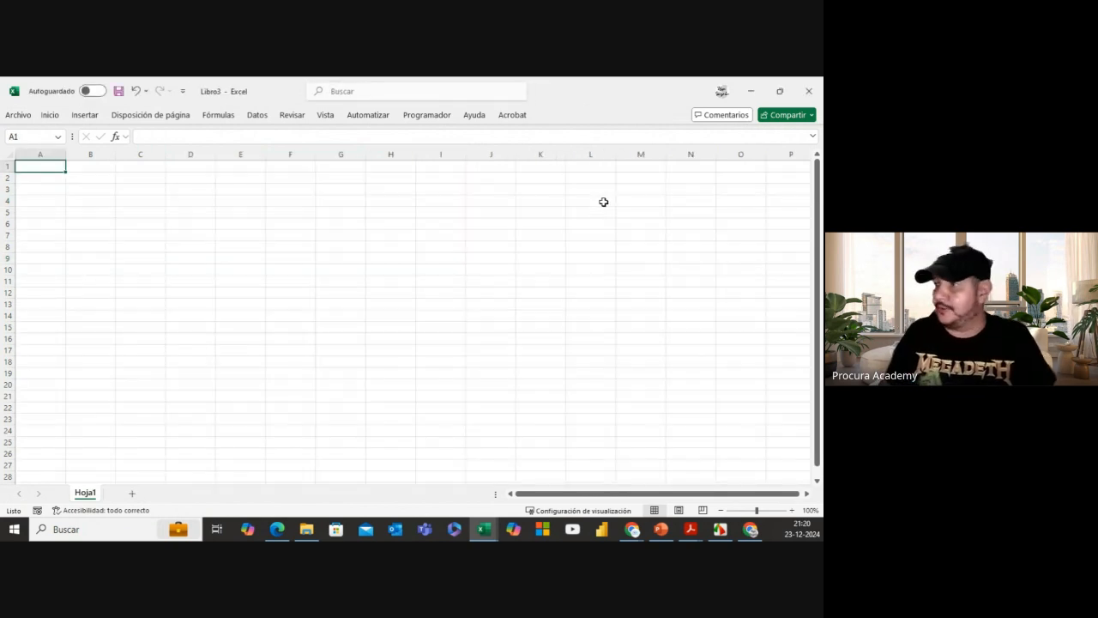
pyautogui.click(275, 281)
pyautogui.click(282, 248)
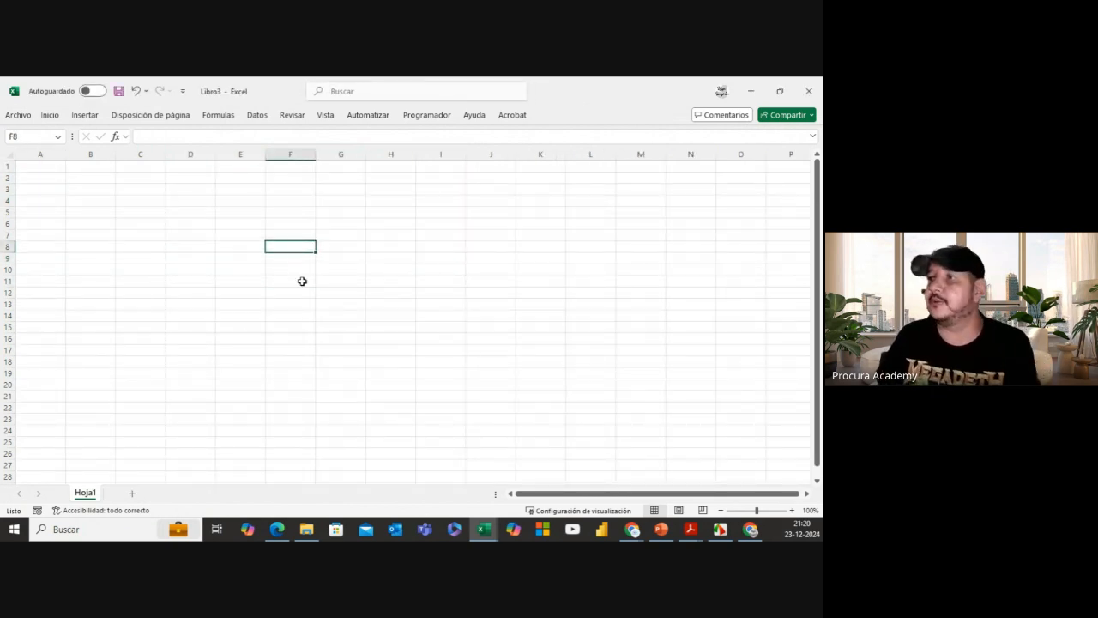
# Step: Start an import via Datos > Obtener datos > De un archivo > Desde un libro de Excel
pyautogui.click(257, 115)
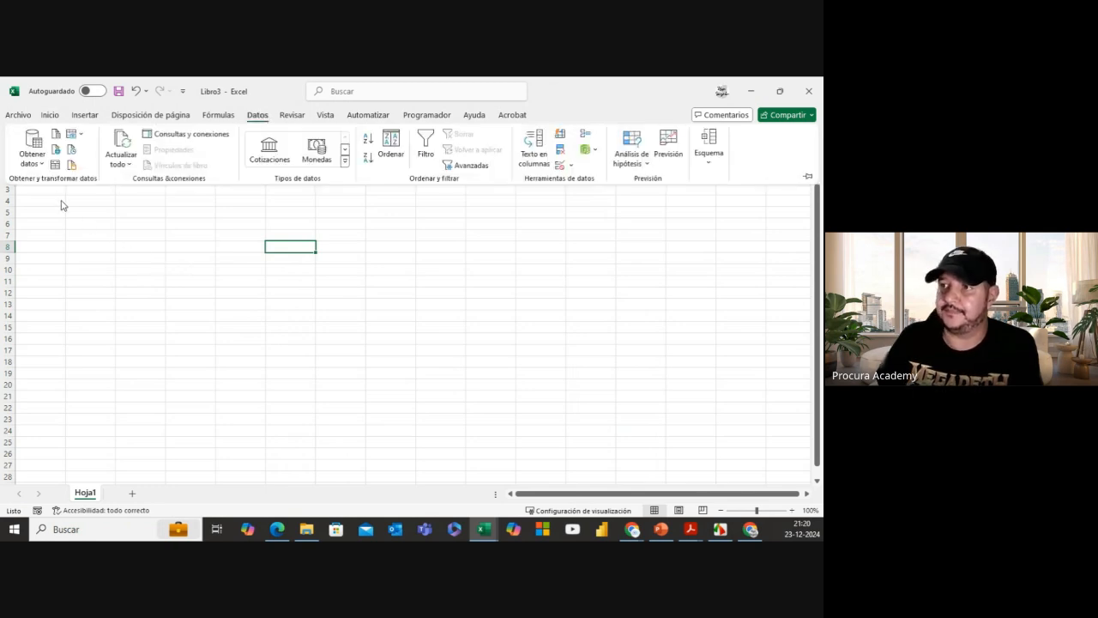
pyautogui.click(38, 163)
pyautogui.moveTo(72, 183)
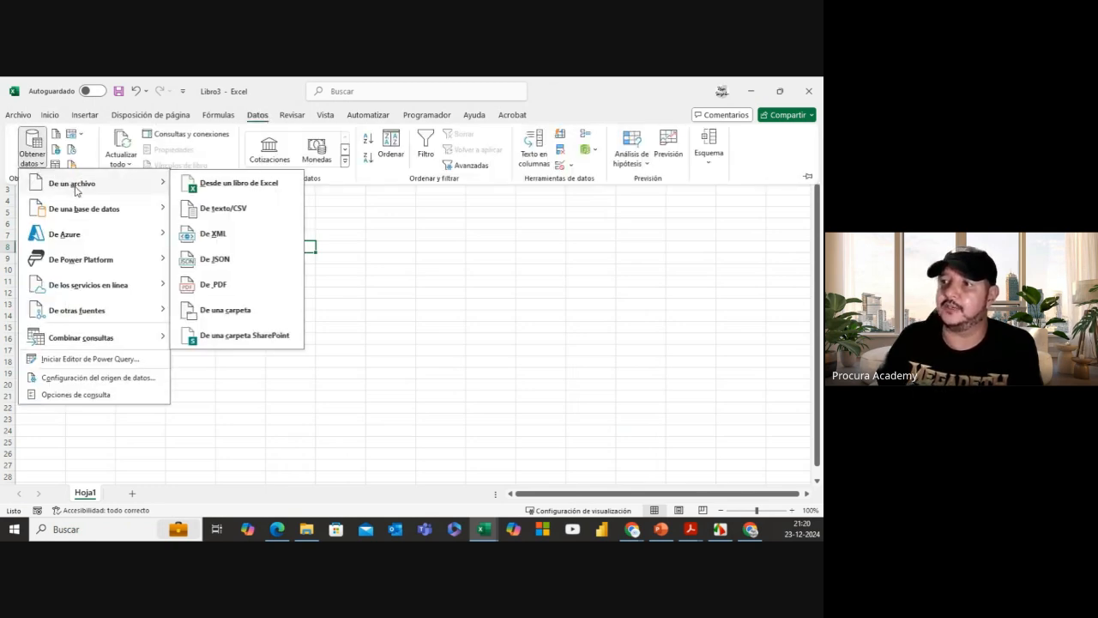
pyautogui.click(253, 192)
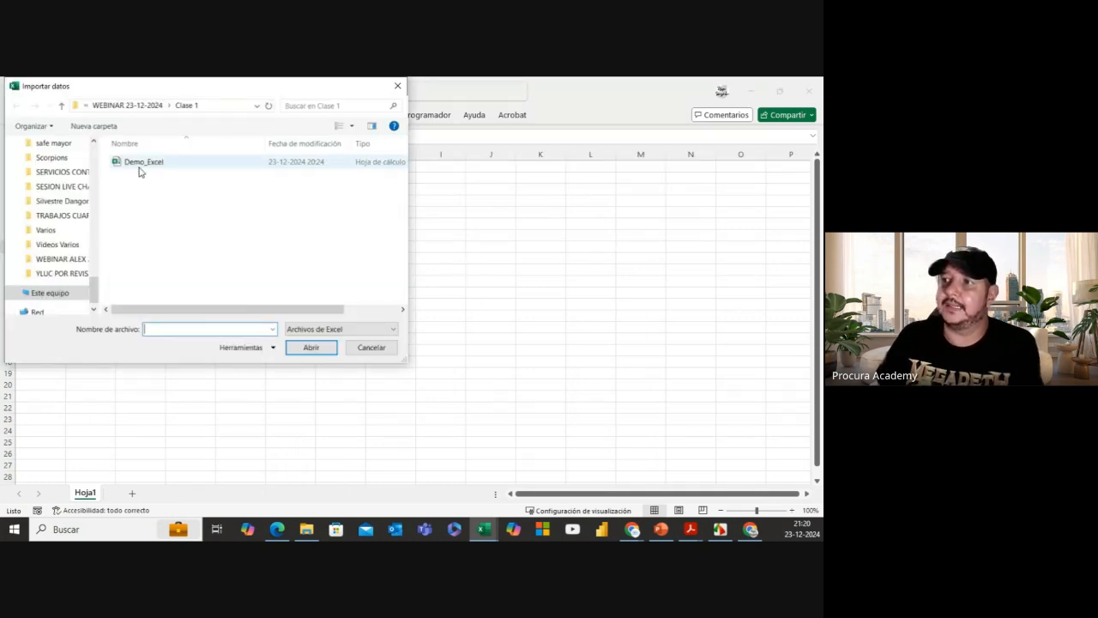
# Step: Browse to WEBINAR 23-12-2024 > Ejercicio Limpieza and import Facturas Ejemplo 31-01-2024
pyautogui.click(62, 106)
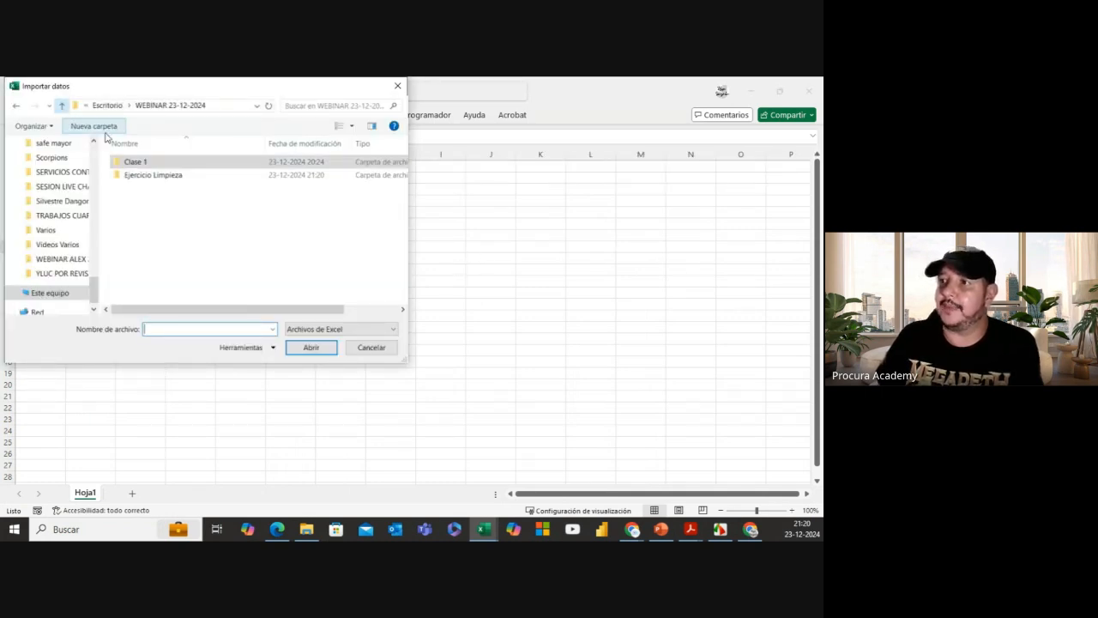
pyautogui.doubleClick(164, 176)
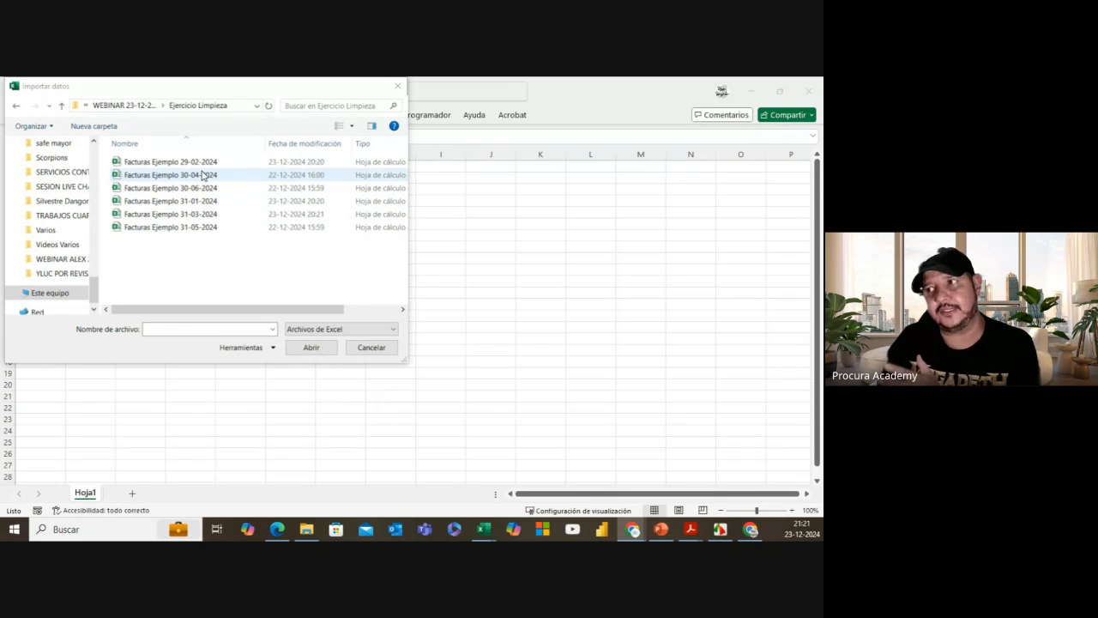
pyautogui.click(184, 203)
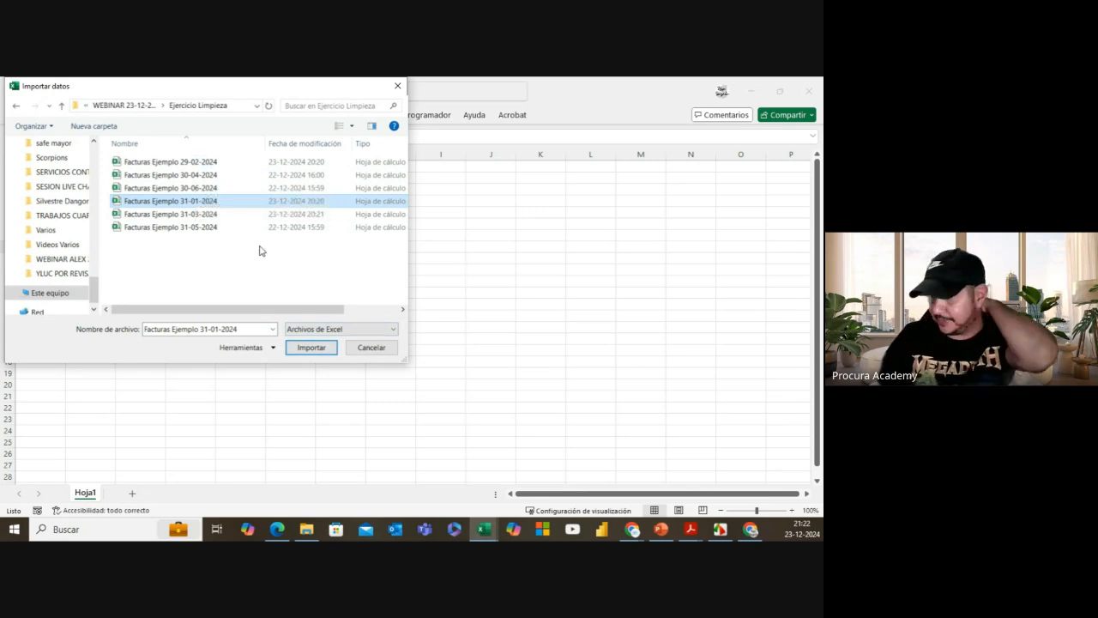
pyautogui.click(311, 347)
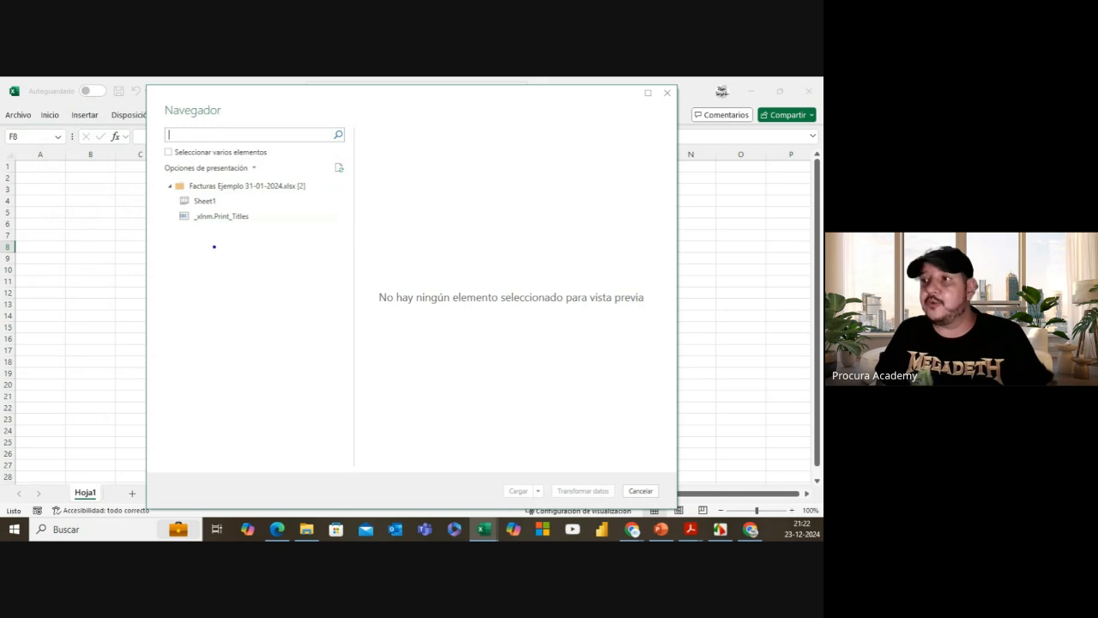
# Step: Highlight the Sheet1 entry with on-screen annotations, then preview its raw invoice data
pyautogui.moveTo(164, 177)
pyautogui.mouseDown()
pyautogui.moveTo(311, 197)
pyautogui.moveTo(326, 262)
pyautogui.mouseUp()
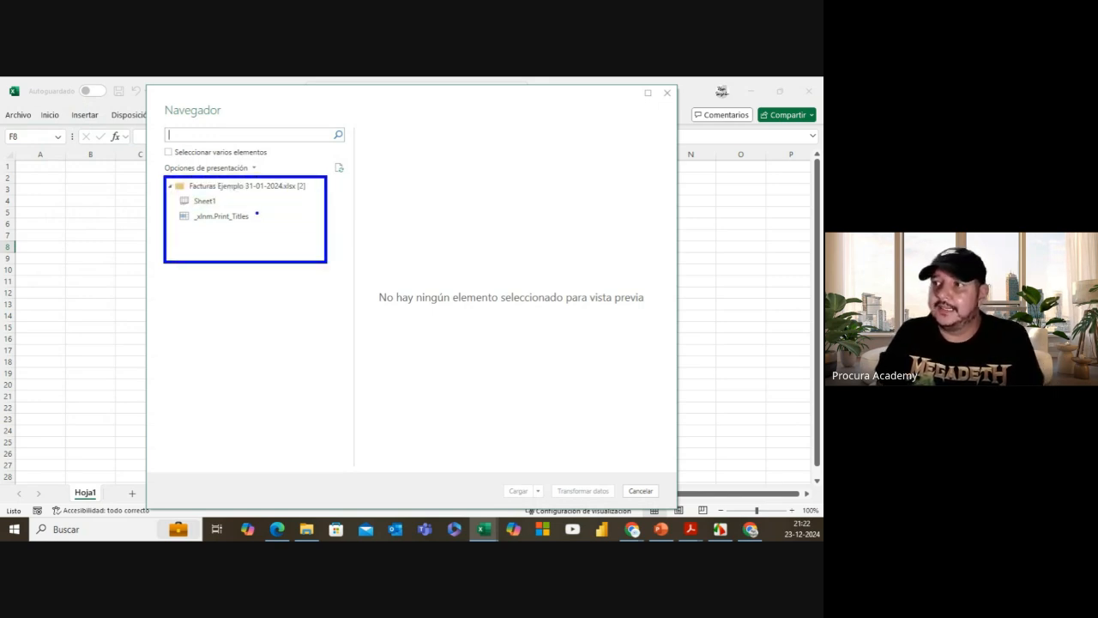
pyautogui.moveTo(220, 201)
pyautogui.mouseDown()
pyautogui.moveTo(242, 190)
pyautogui.moveTo(267, 207)
pyautogui.mouseUp()
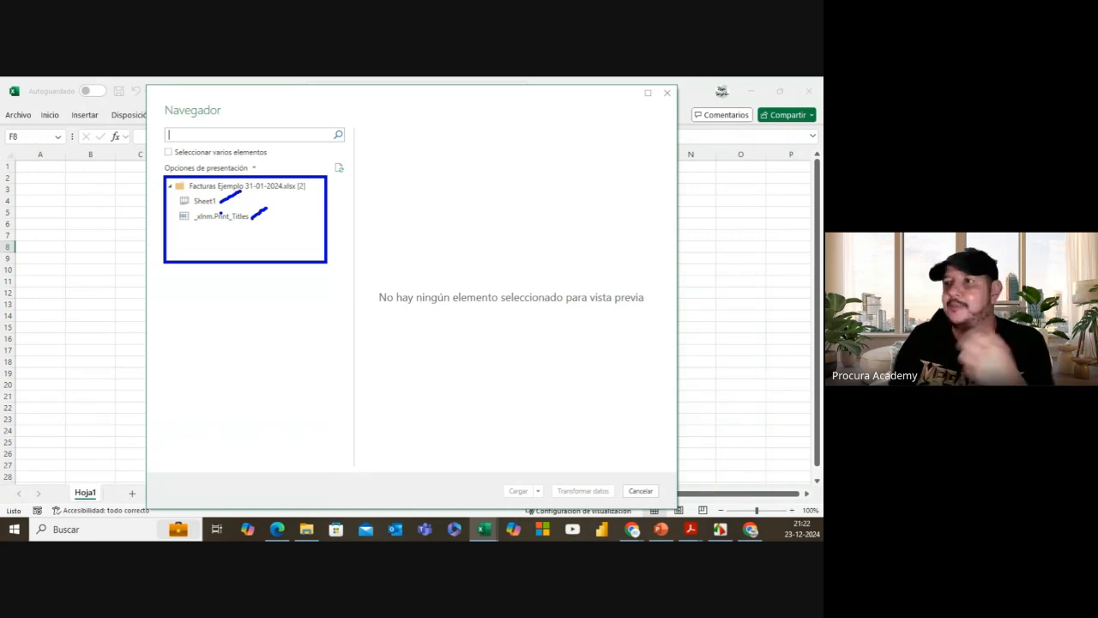
pyautogui.moveTo(176, 191)
pyautogui.mouseDown()
pyautogui.moveTo(176, 204)
pyautogui.moveTo(216, 206)
pyautogui.moveTo(228, 186)
pyautogui.mouseUp()
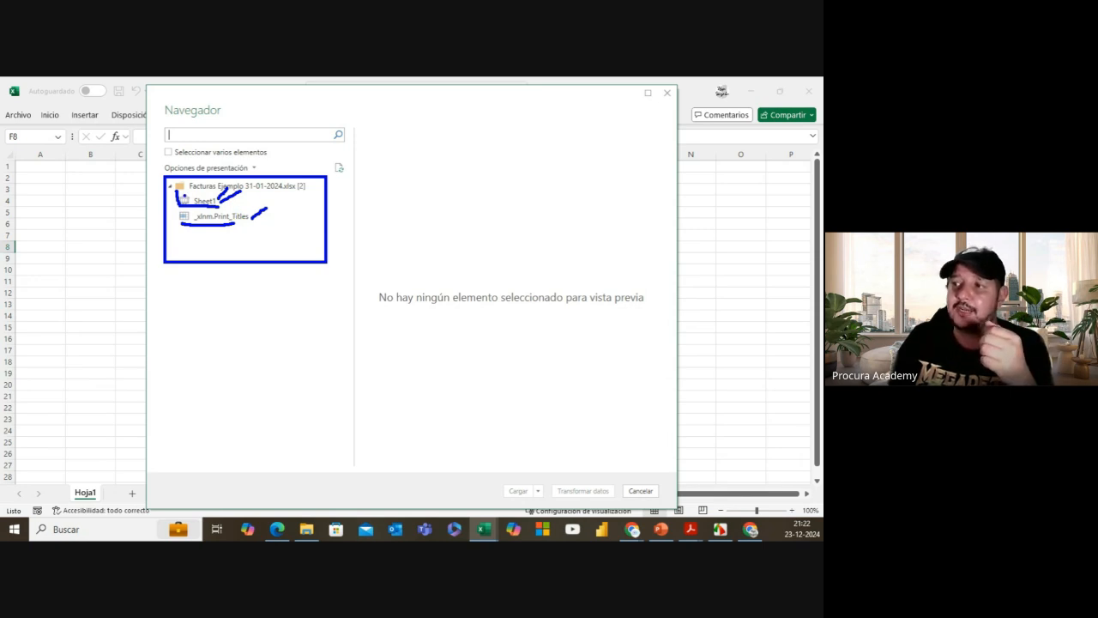
pyautogui.press('Escape')
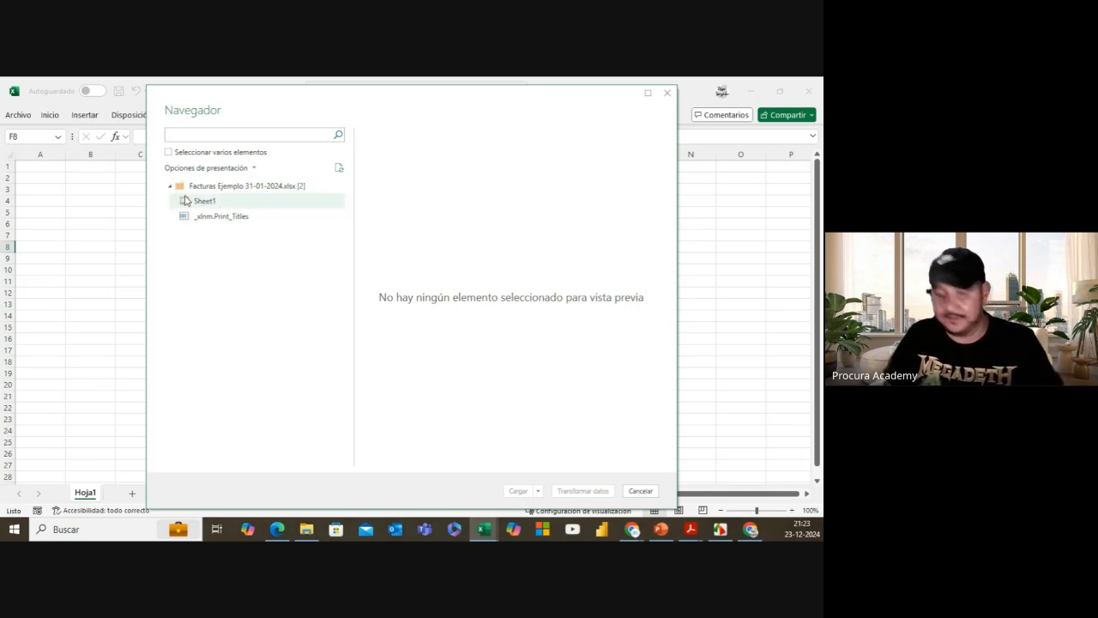
pyautogui.moveTo(171, 189)
pyautogui.mouseDown()
pyautogui.moveTo(179, 210)
pyautogui.moveTo(234, 209)
pyautogui.mouseUp()
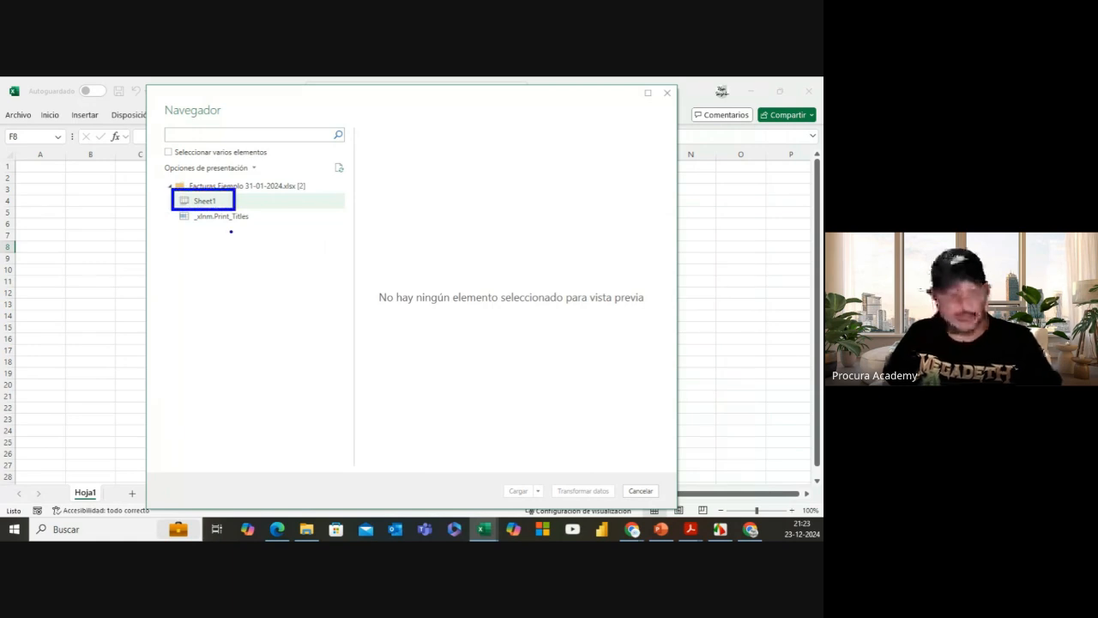
pyautogui.press('Escape')
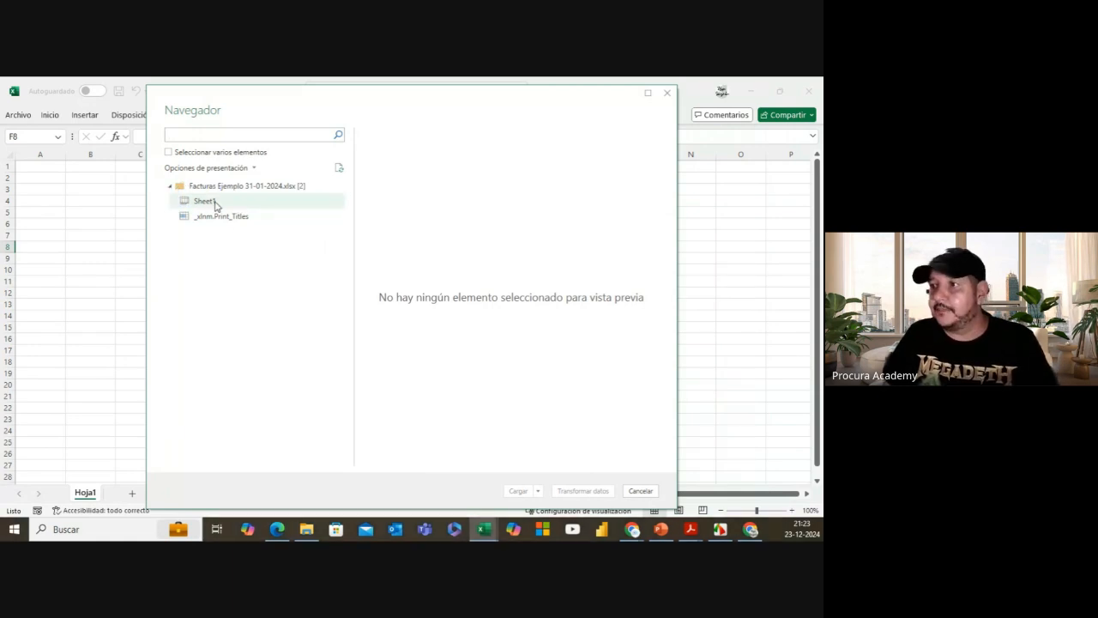
pyautogui.click(217, 206)
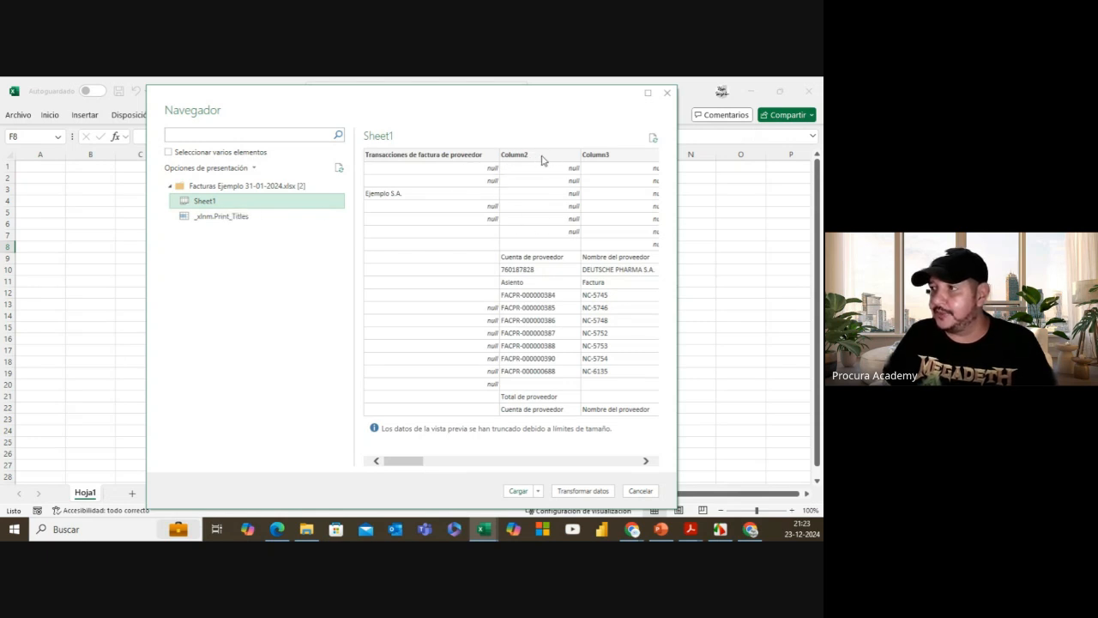
# Step: Load Sheet1 into the Power Query Editor and view its Origen source step
pyautogui.click(583, 492)
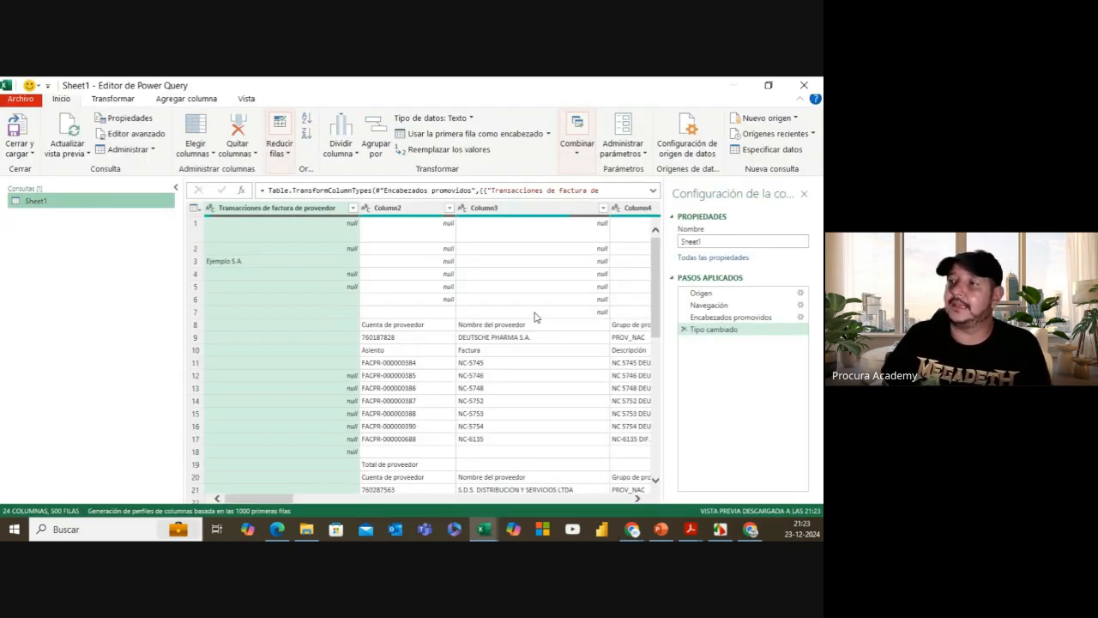
pyautogui.click(718, 293)
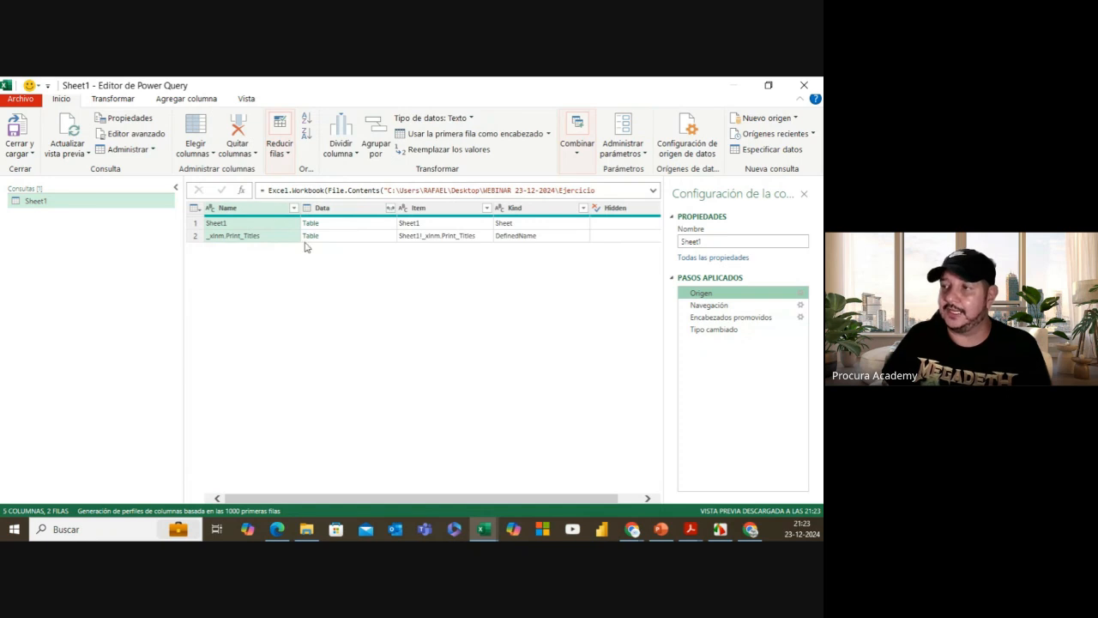
# Step: Preview the Sheet1 table and inspect its Item, Name and Kind columns
pyautogui.click(349, 225)
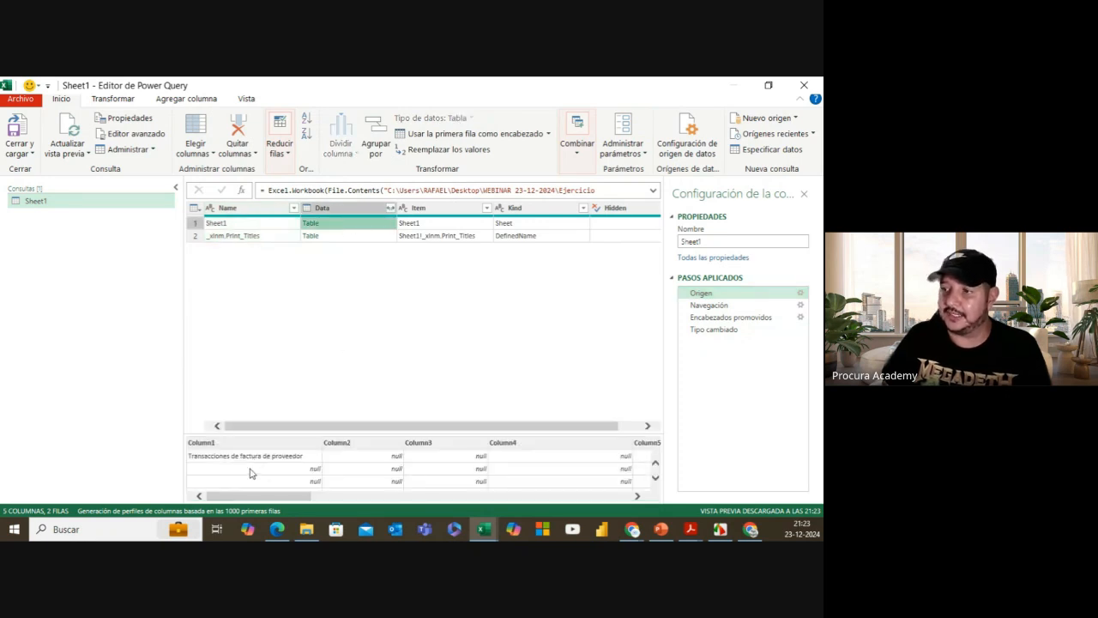
pyautogui.moveTo(365, 432); pyautogui.dragTo(375, 331)
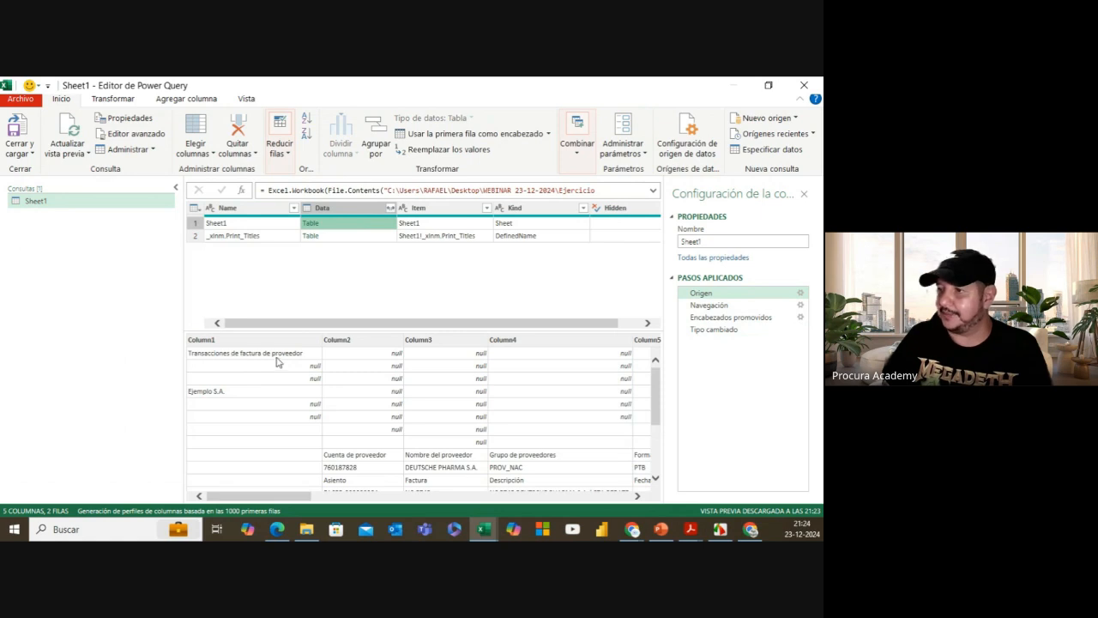
pyautogui.click(455, 211)
pyautogui.click(252, 210)
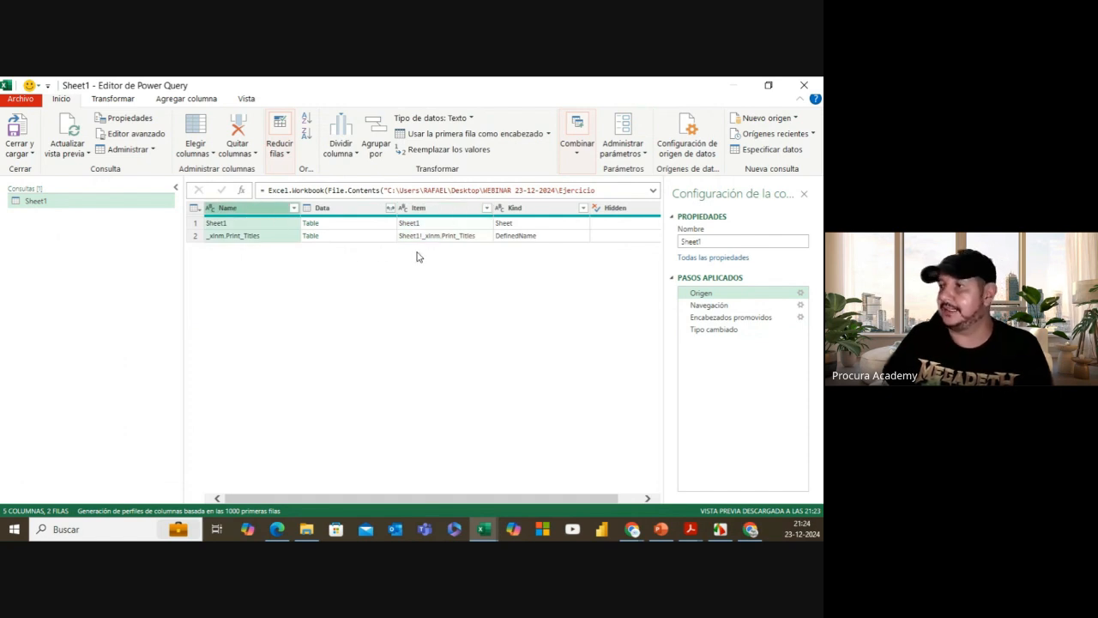
pyautogui.click(533, 213)
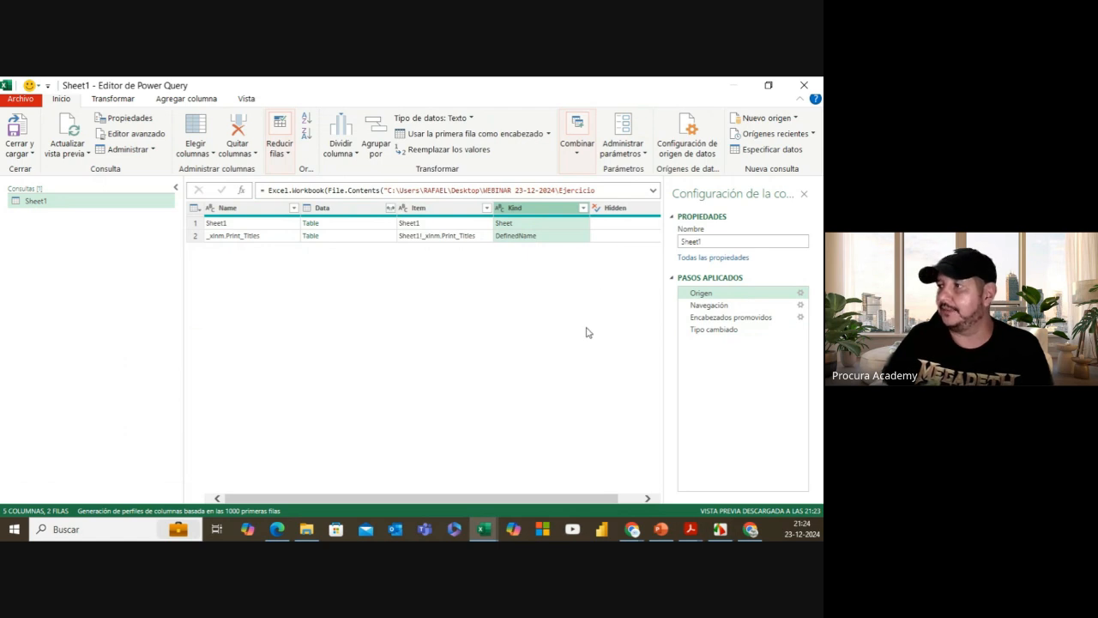
pyautogui.moveTo(537, 499); pyautogui.dragTo(614, 499)
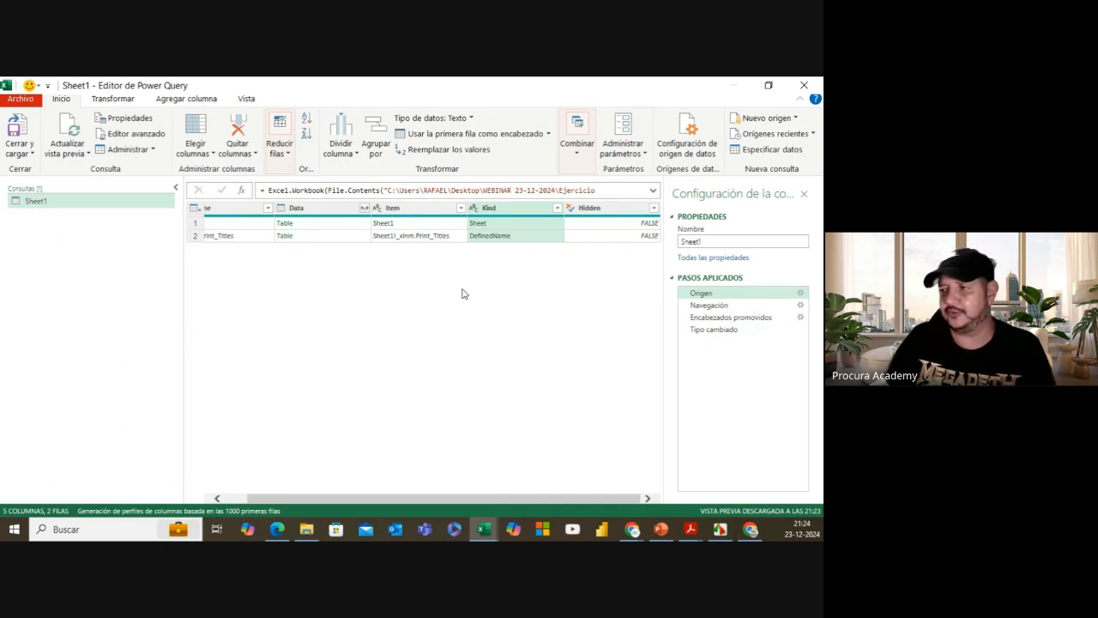
pyautogui.moveTo(426, 499); pyautogui.dragTo(317, 498)
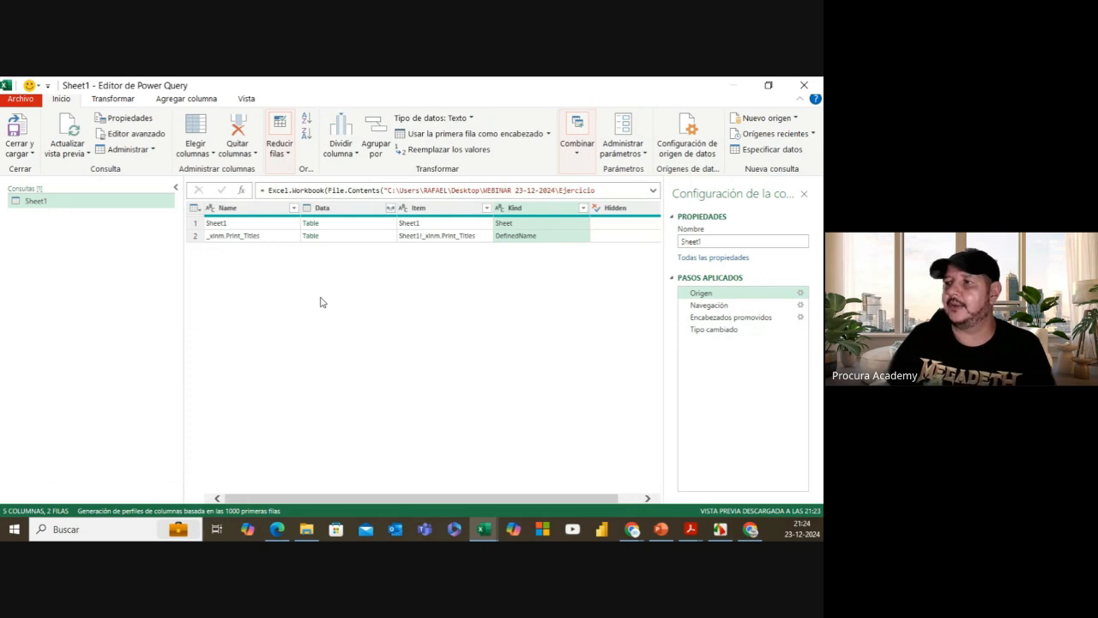
# Step: Compare the Origen and Navegación steps, then view the Encabezados promovidos step
pyautogui.click(359, 225)
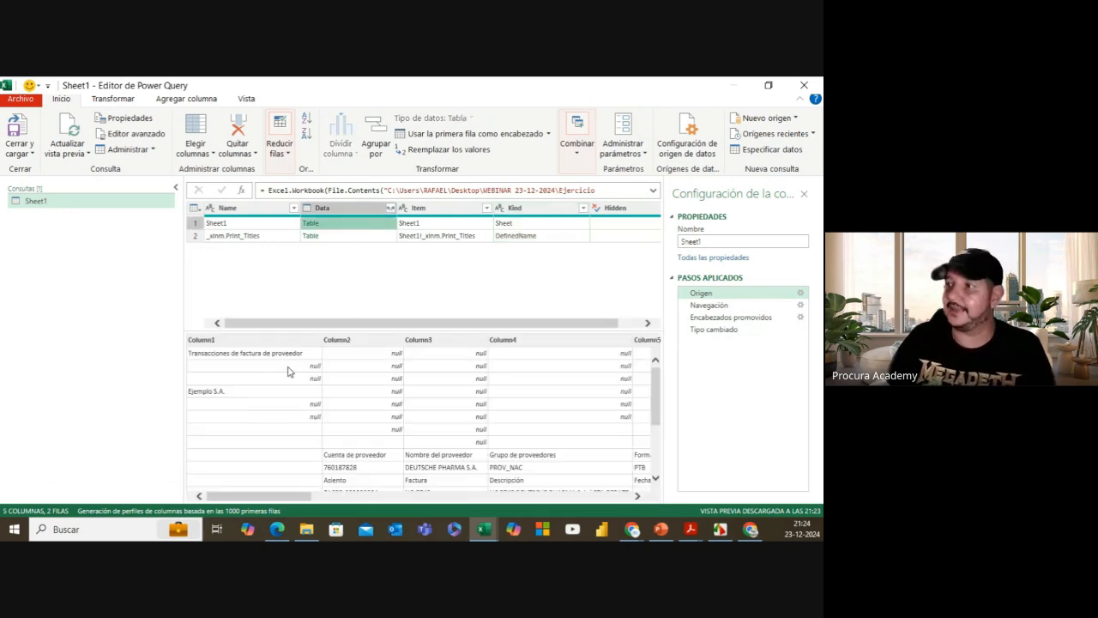
pyautogui.click(728, 307)
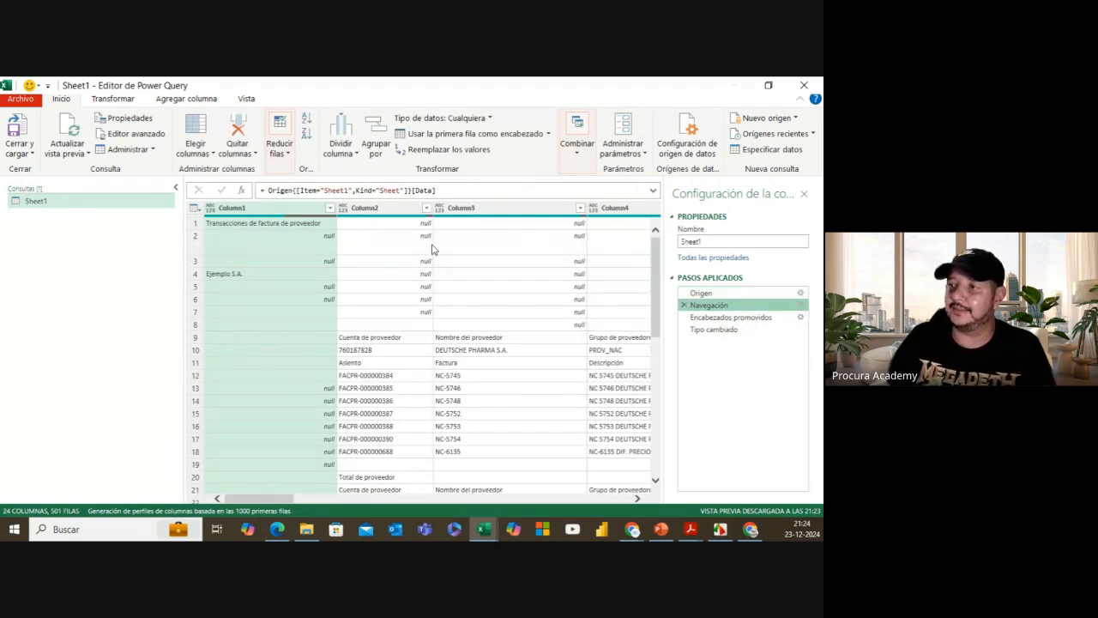
pyautogui.moveTo(283, 499); pyautogui.dragTo(617, 498)
pyautogui.click(711, 294)
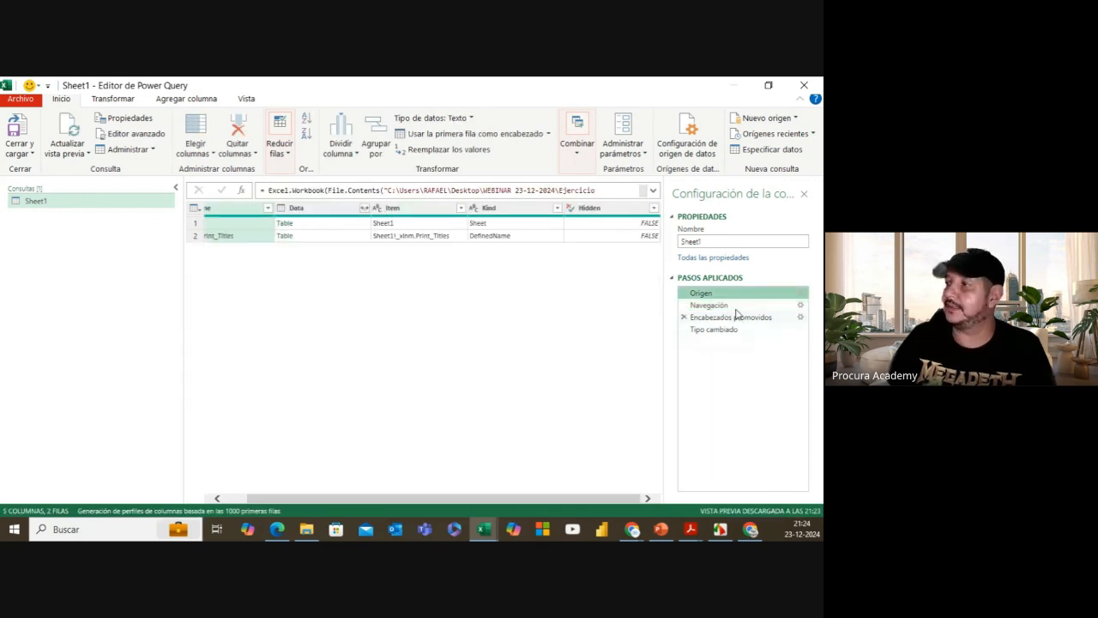
pyautogui.click(712, 306)
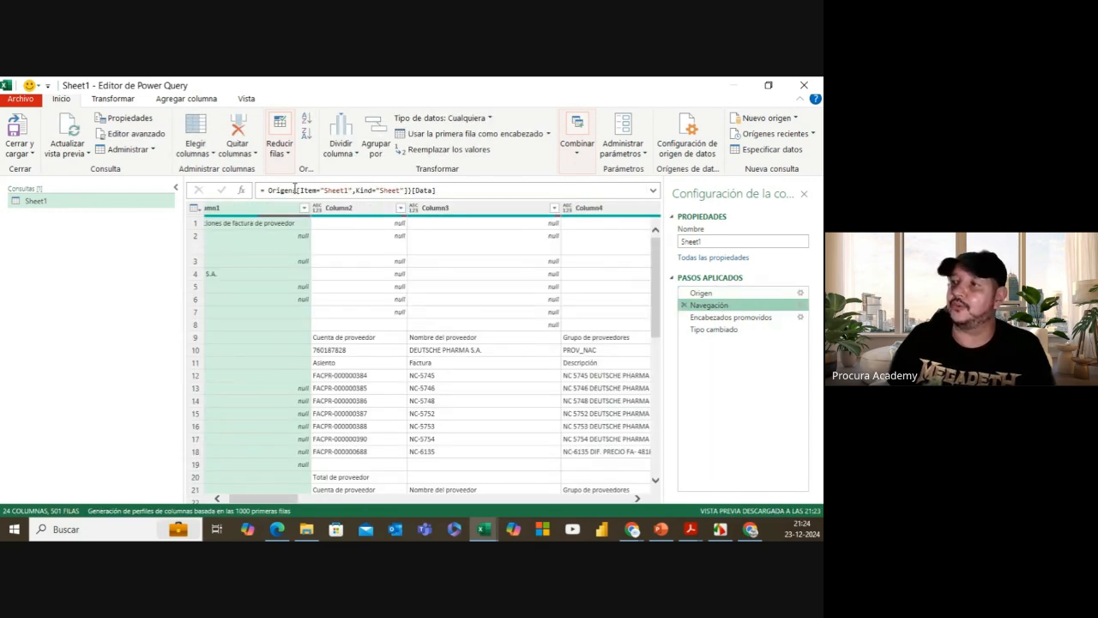
pyautogui.moveTo(294, 189); pyautogui.dragTo(447, 193)
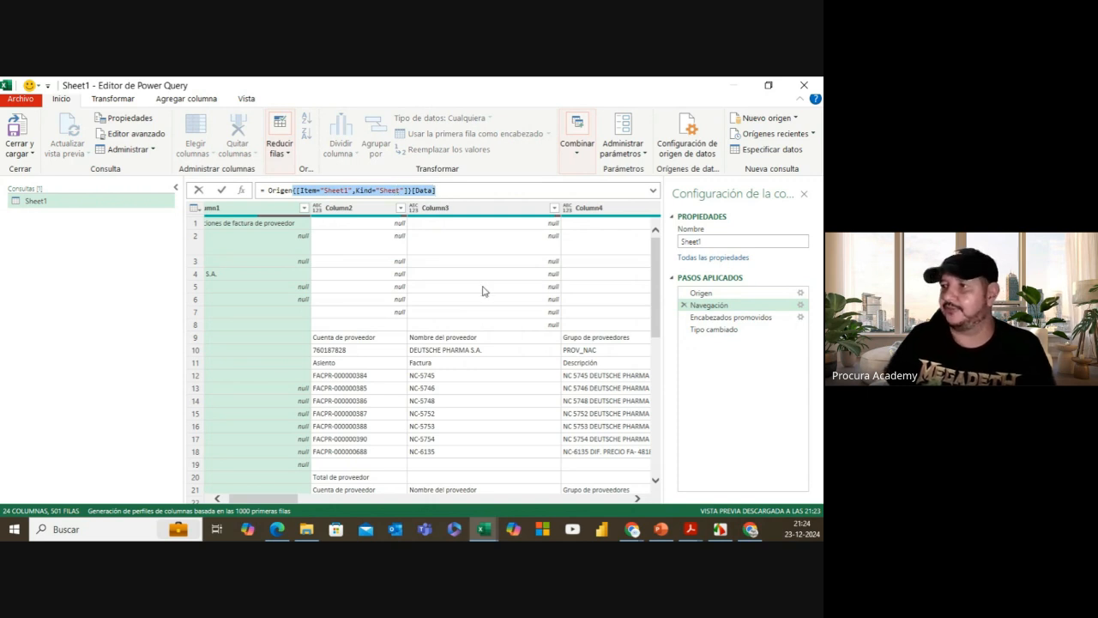
pyautogui.click(736, 319)
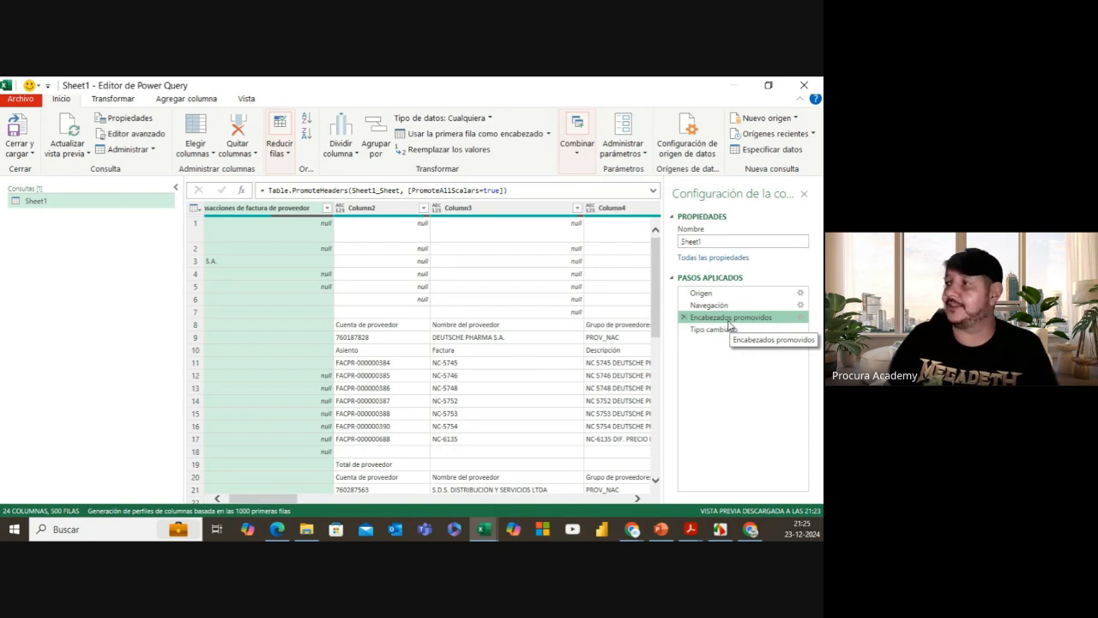
pyautogui.click(725, 329)
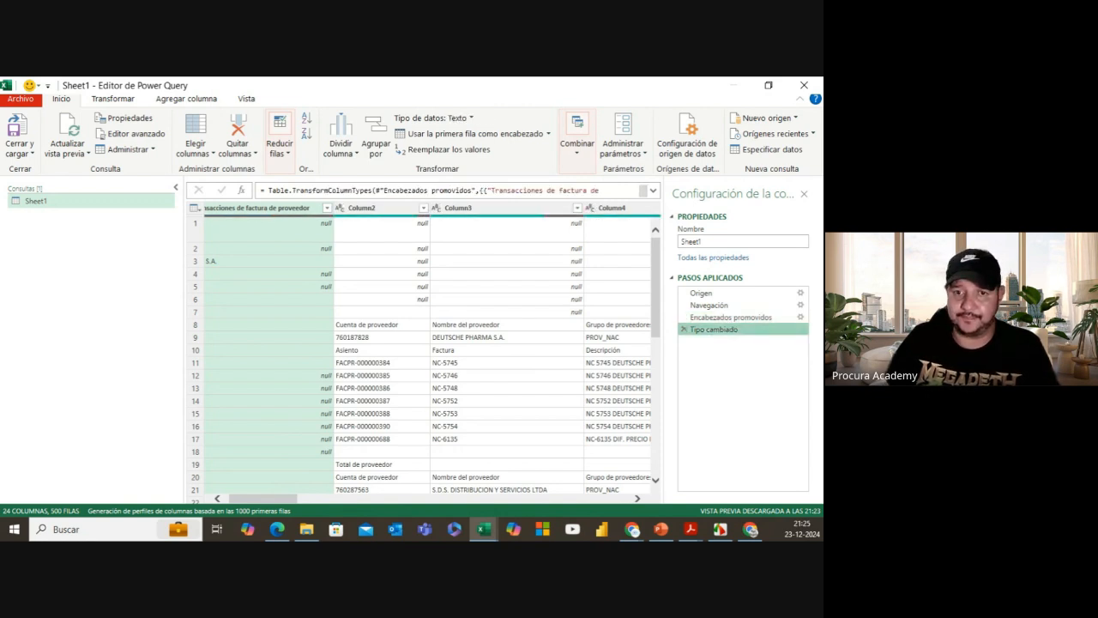
pyautogui.hotkey('alt', 'Tab')
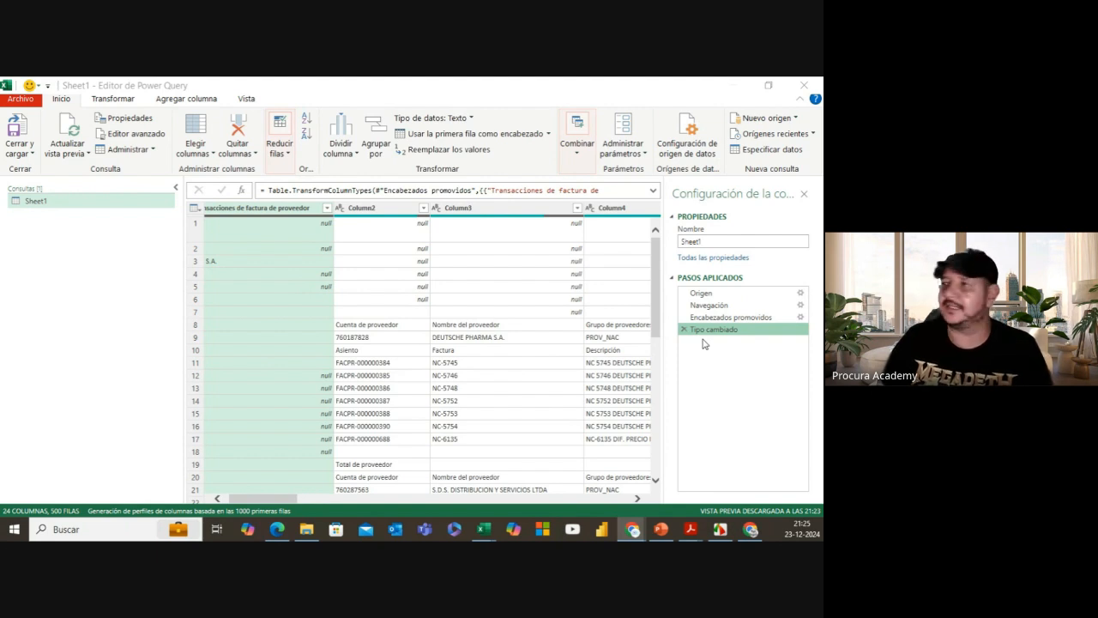
pyautogui.click(717, 317)
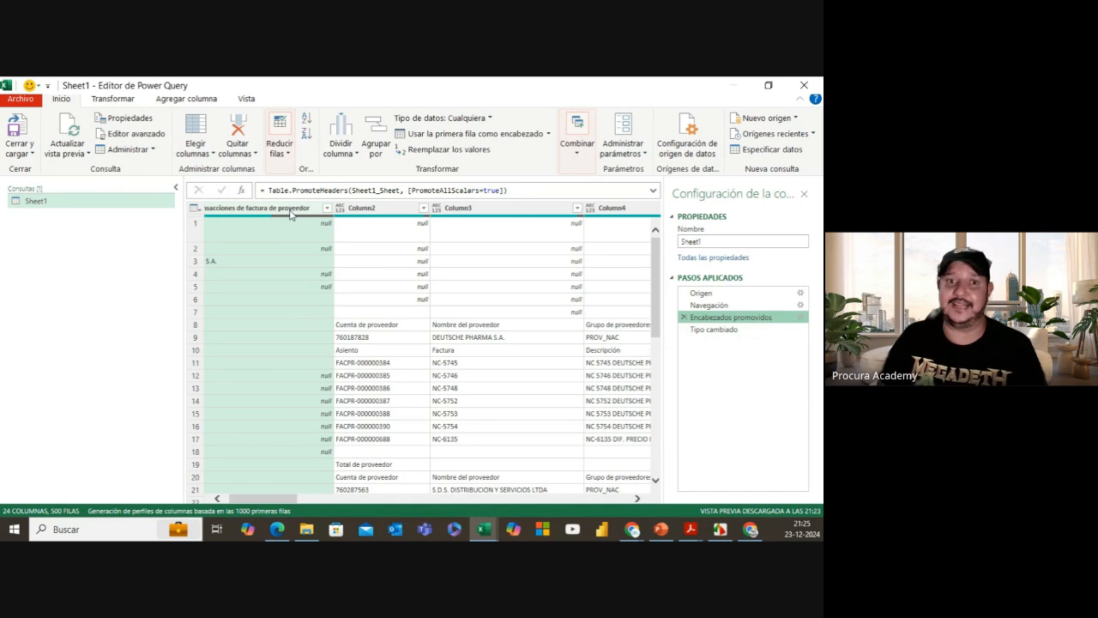
pyautogui.click(714, 331)
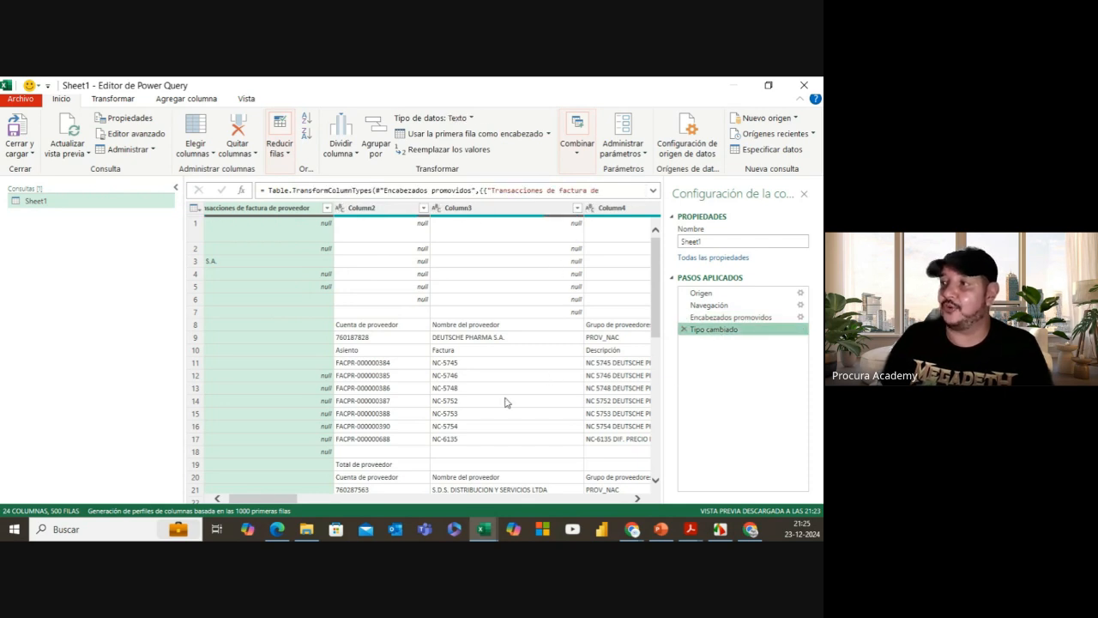
pyautogui.moveTo(283, 499); pyautogui.dragTo(541, 499)
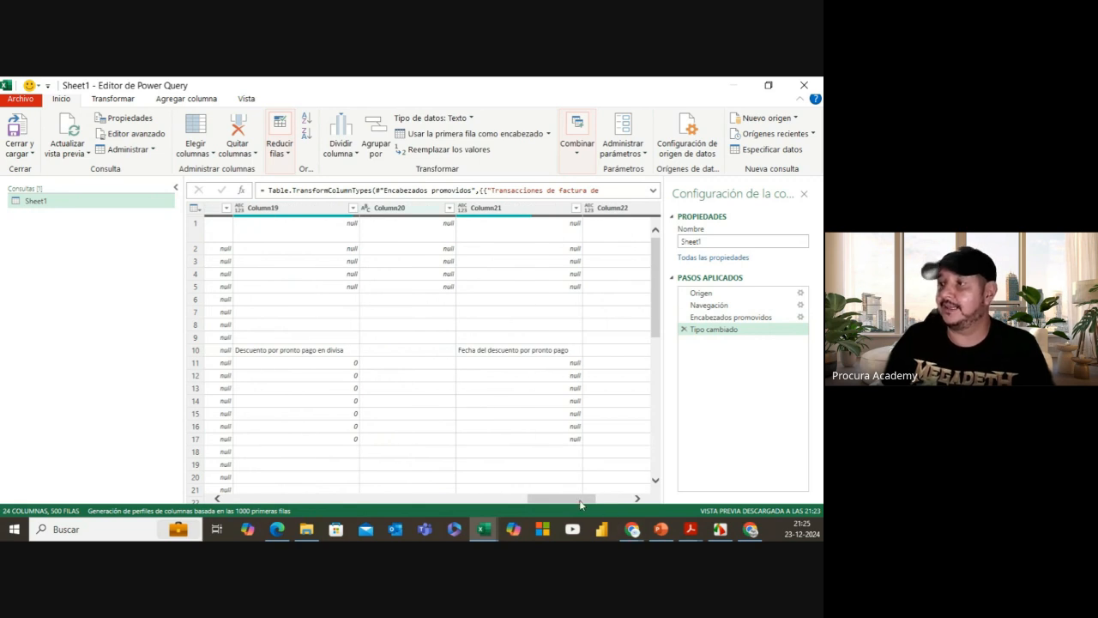
pyautogui.moveTo(582, 499); pyautogui.dragTo(278, 499)
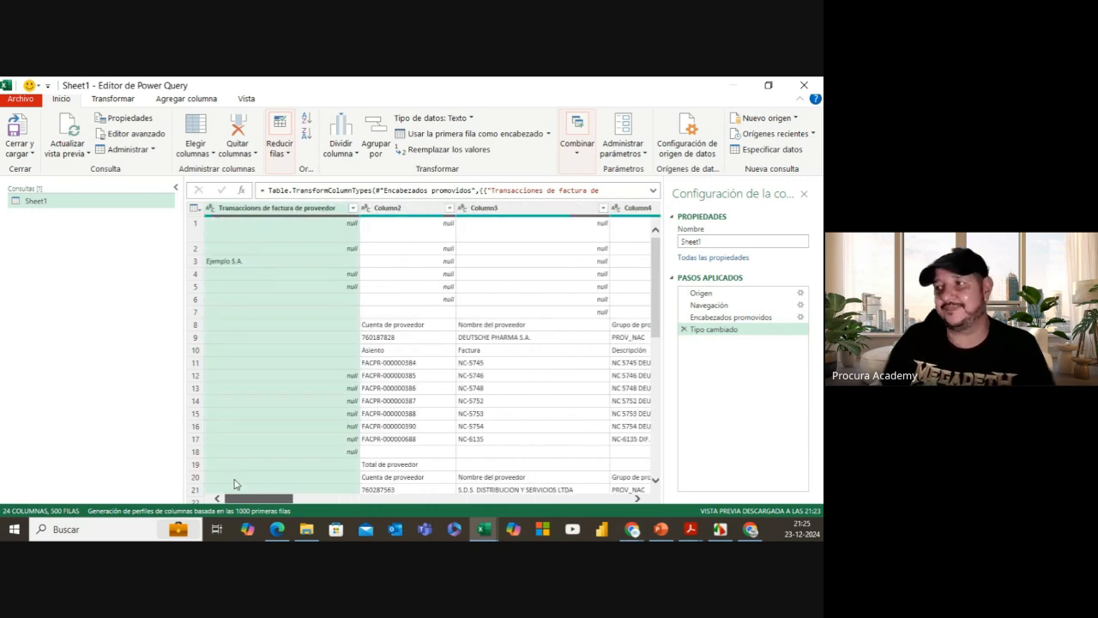
pyautogui.click(720, 318)
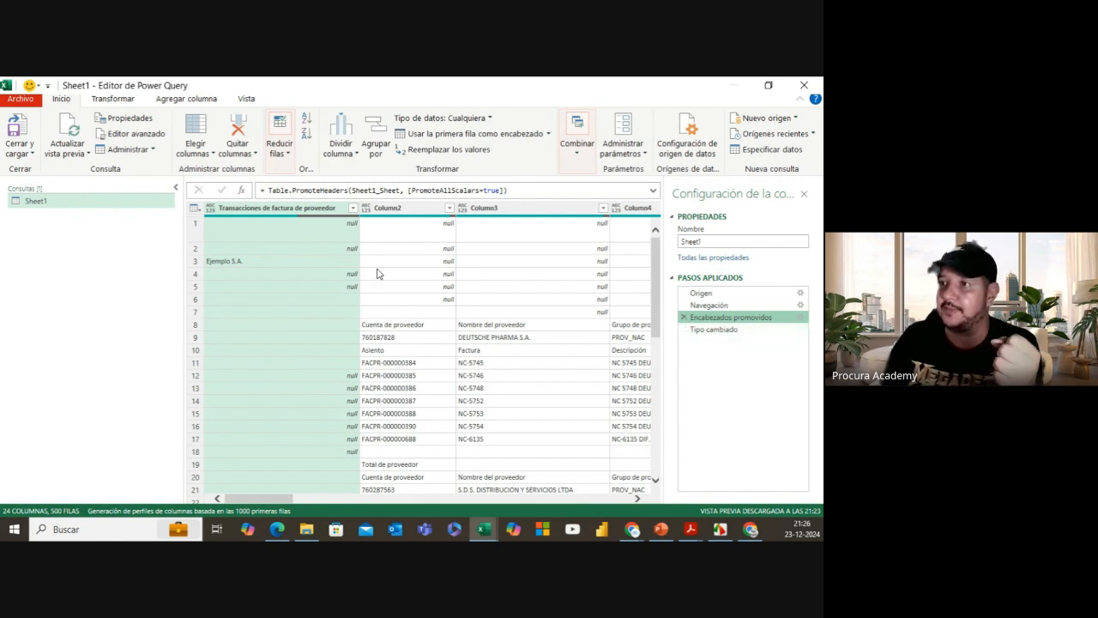
# Step: Set Global Data Load to never detect column types and headers for unstructured sources
pyautogui.click(29, 101)
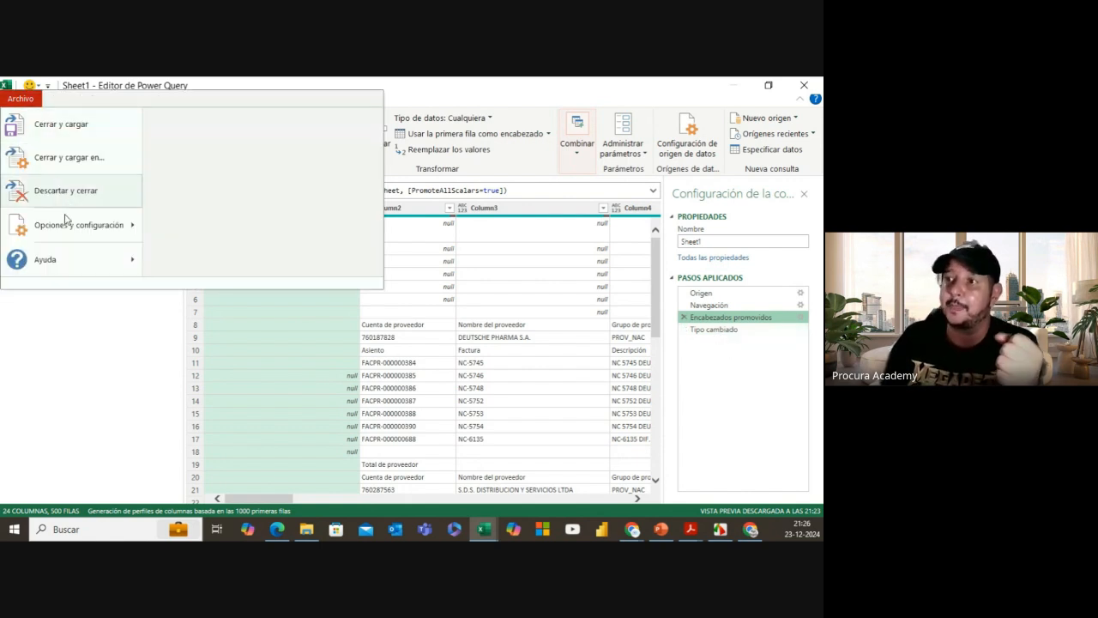
pyautogui.moveTo(72, 233)
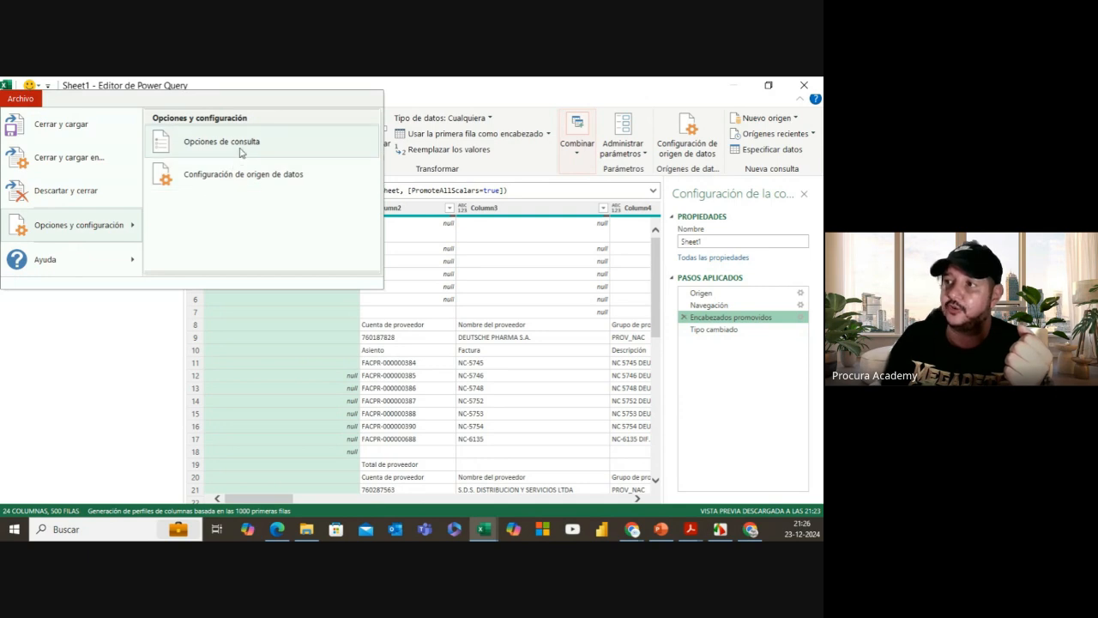
pyautogui.click(251, 290)
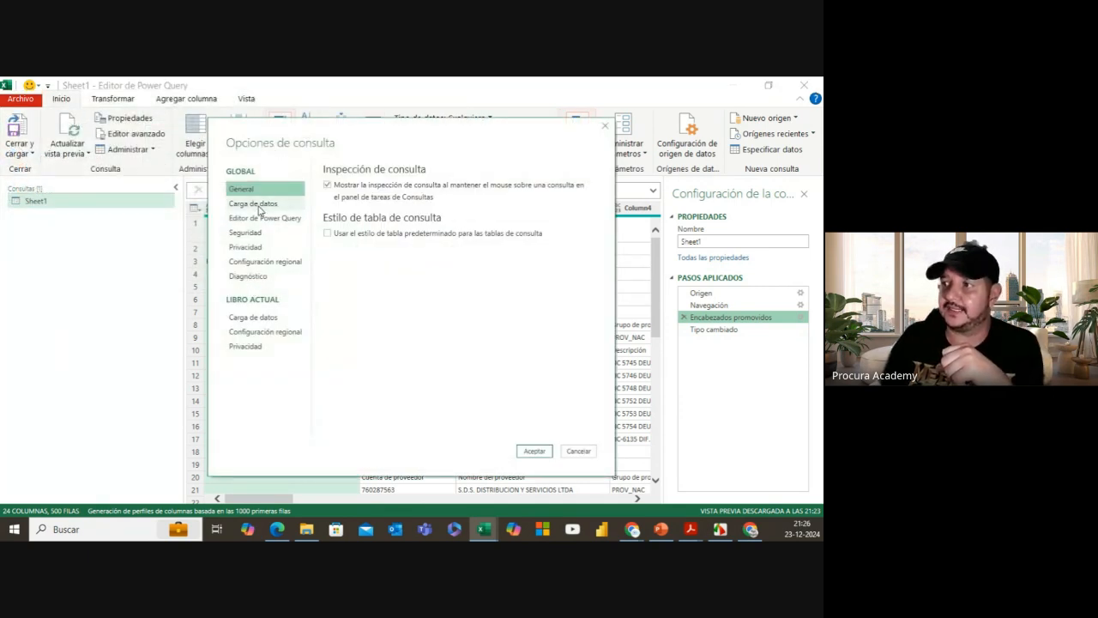
pyautogui.click(256, 204)
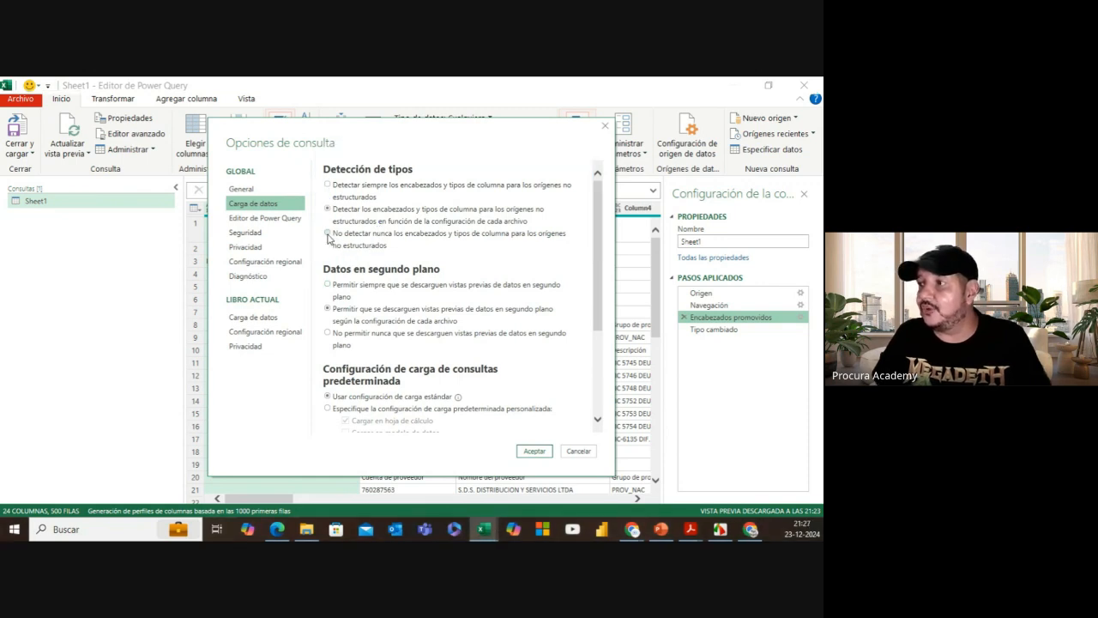
pyautogui.click(329, 236)
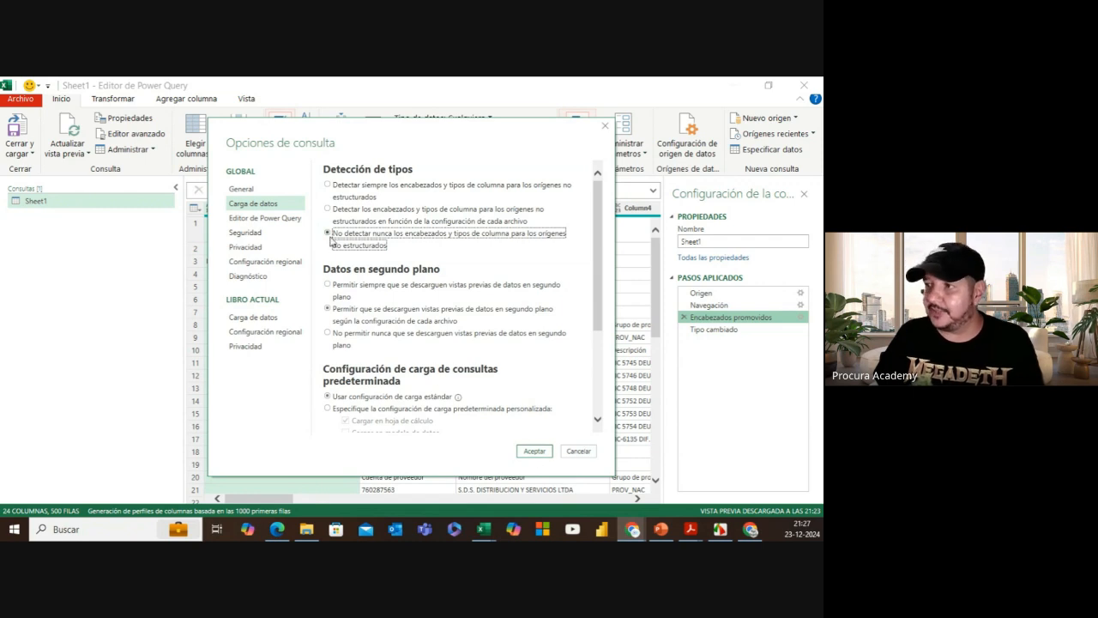
pyautogui.click(533, 450)
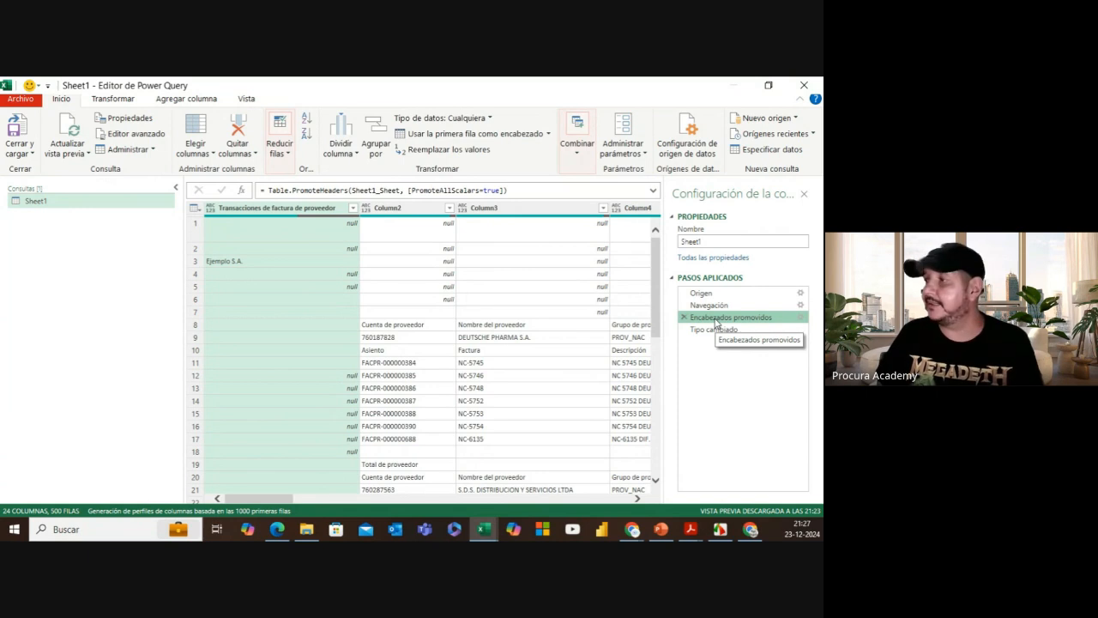
# Step: Delete Encabezados promovidos and all later steps, keeping only Origen and Navegación
pyautogui.rightClick(716, 320)
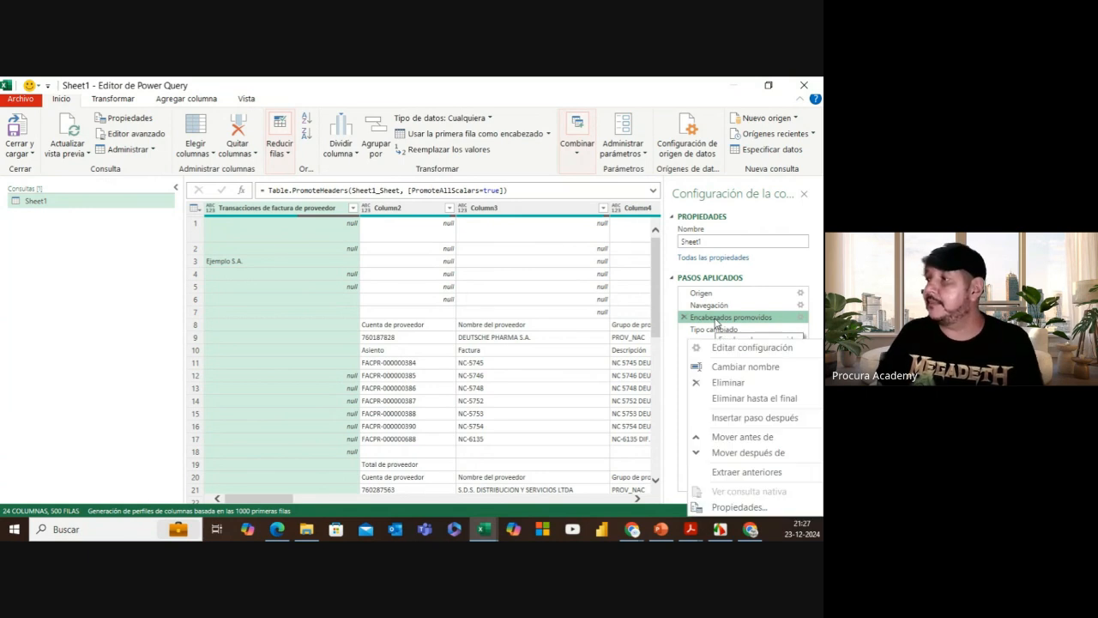
pyautogui.click(735, 398)
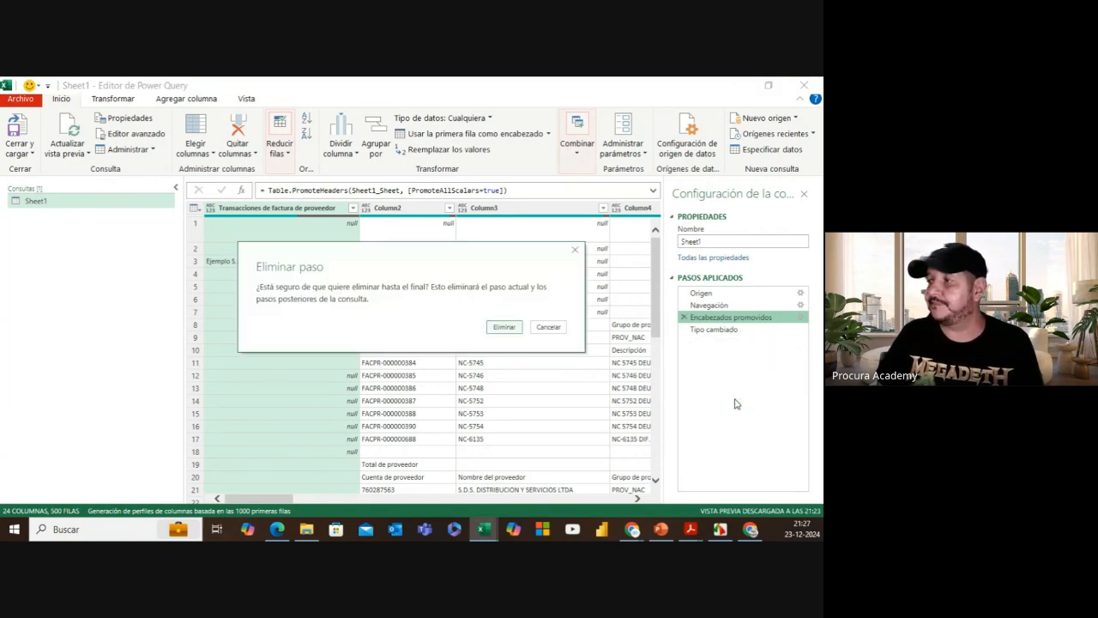
pyautogui.click(504, 327)
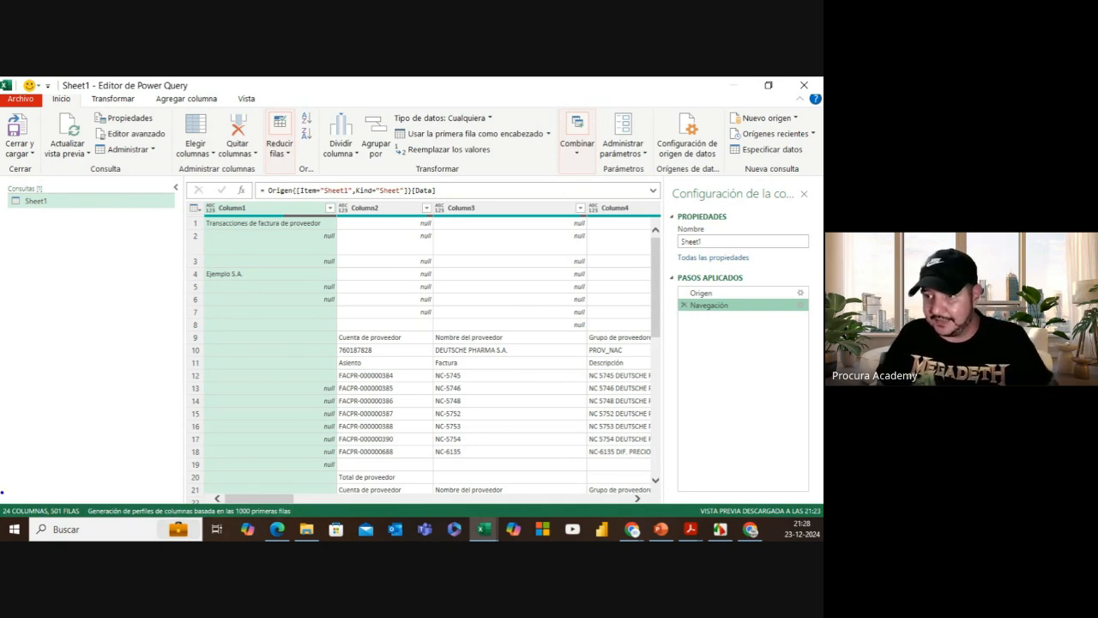
# Step: Scroll across the raw Sheet1 data's 24 columns and 501 rows to review it
pyautogui.moveTo(3, 492); pyautogui.dragTo(408, 518)
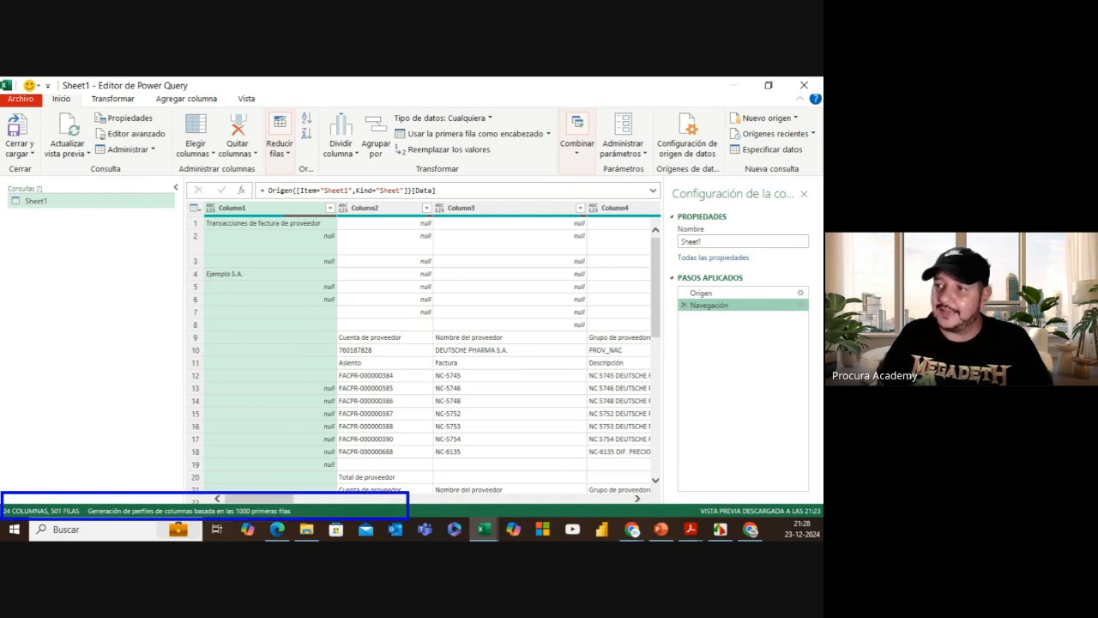
pyautogui.moveTo(30, 497); pyautogui.dragTo(73, 438)
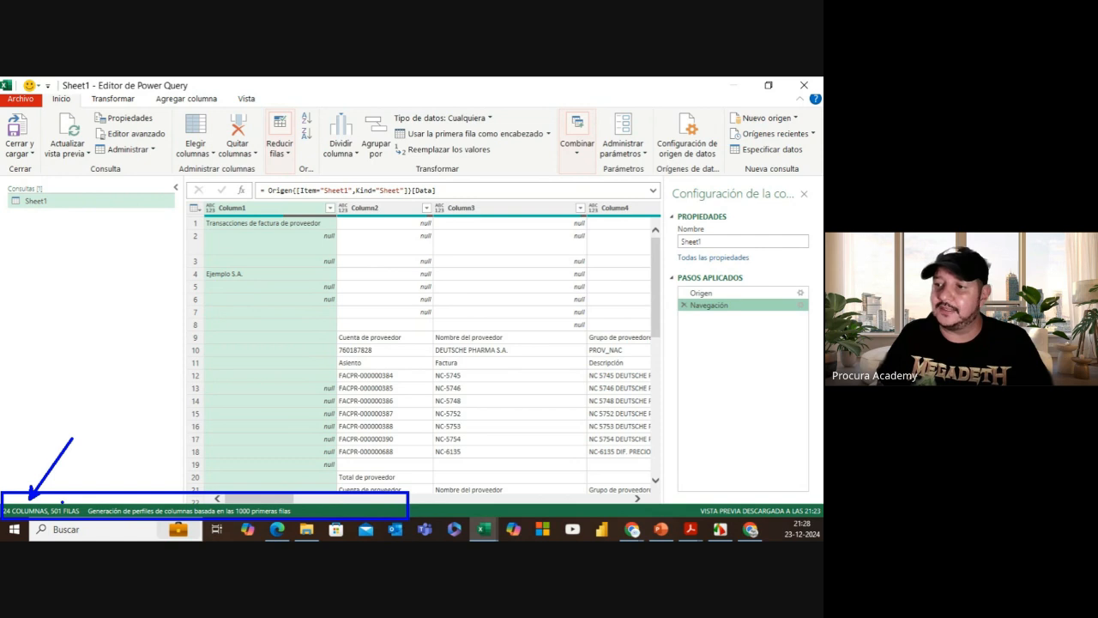
pyautogui.moveTo(62, 500); pyautogui.dragTo(99, 445)
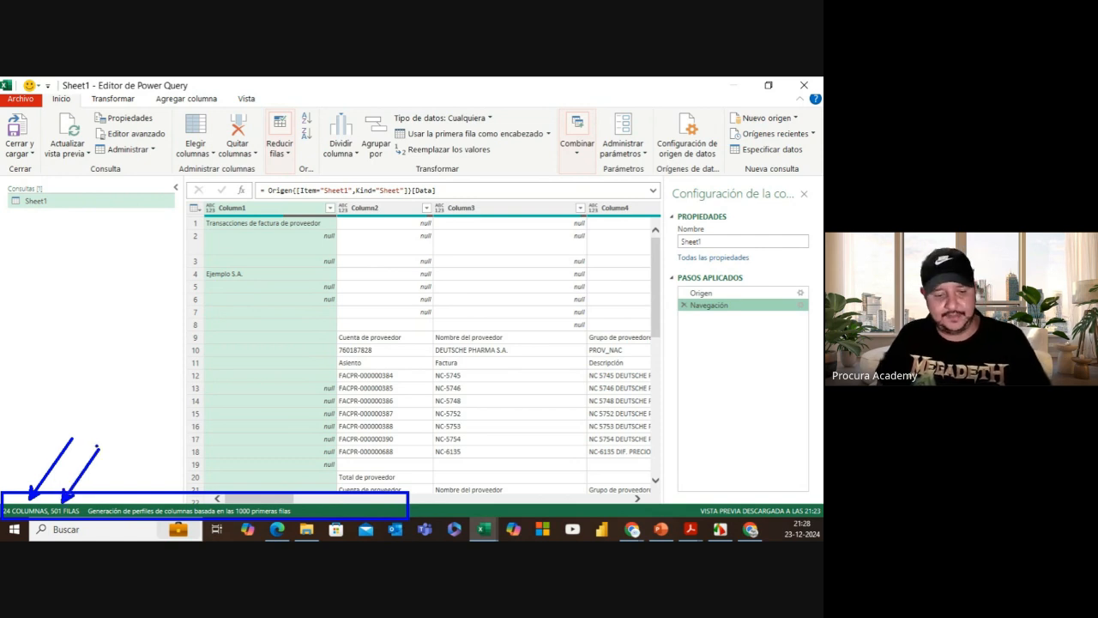
pyautogui.press('Escape')
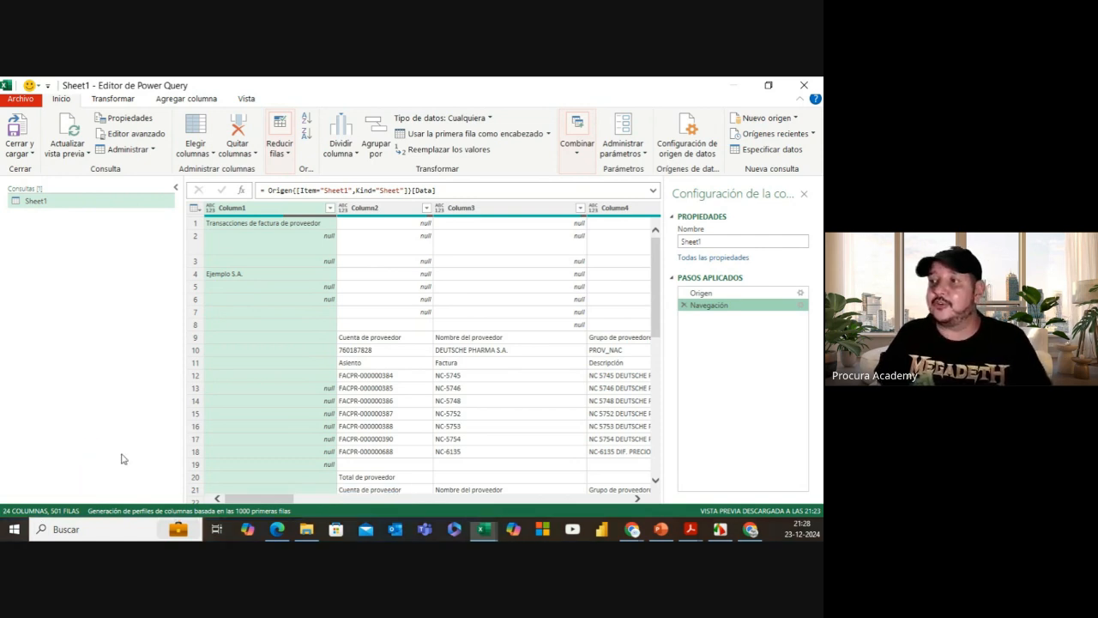
pyautogui.moveTo(249, 498); pyautogui.dragTo(589, 504)
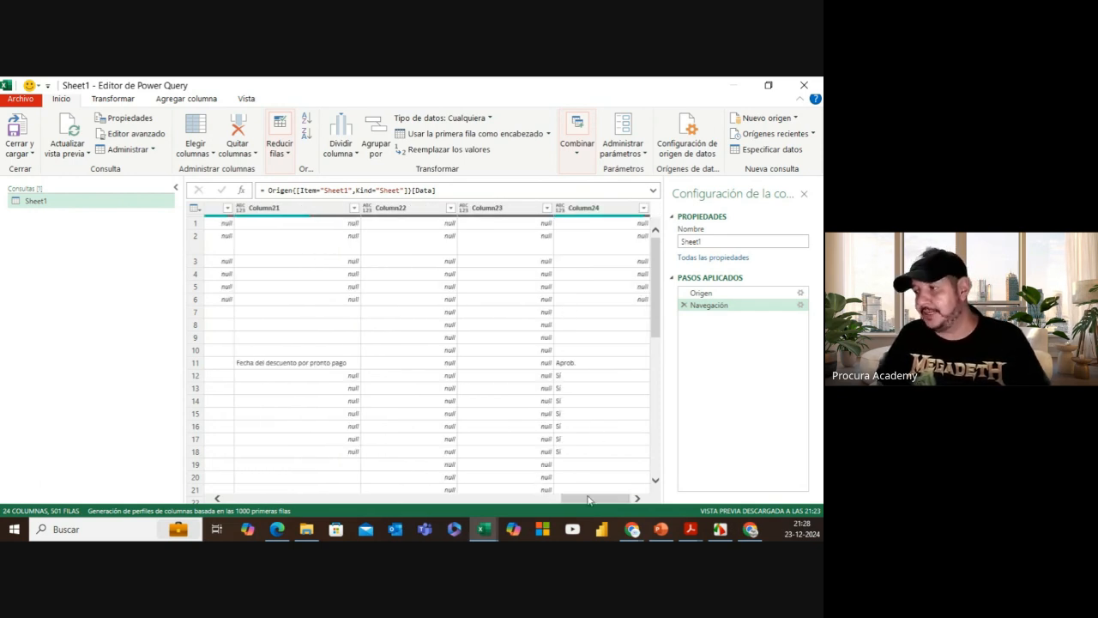
pyautogui.moveTo(592, 498); pyautogui.dragTo(185, 522)
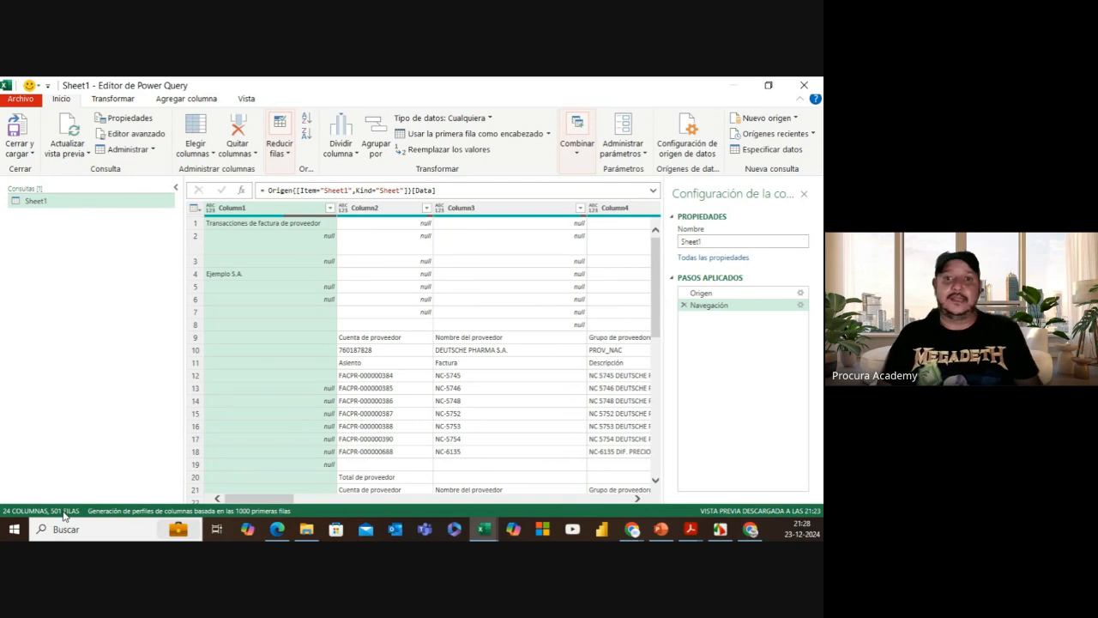
pyautogui.hotkey('alt', 'Tab')
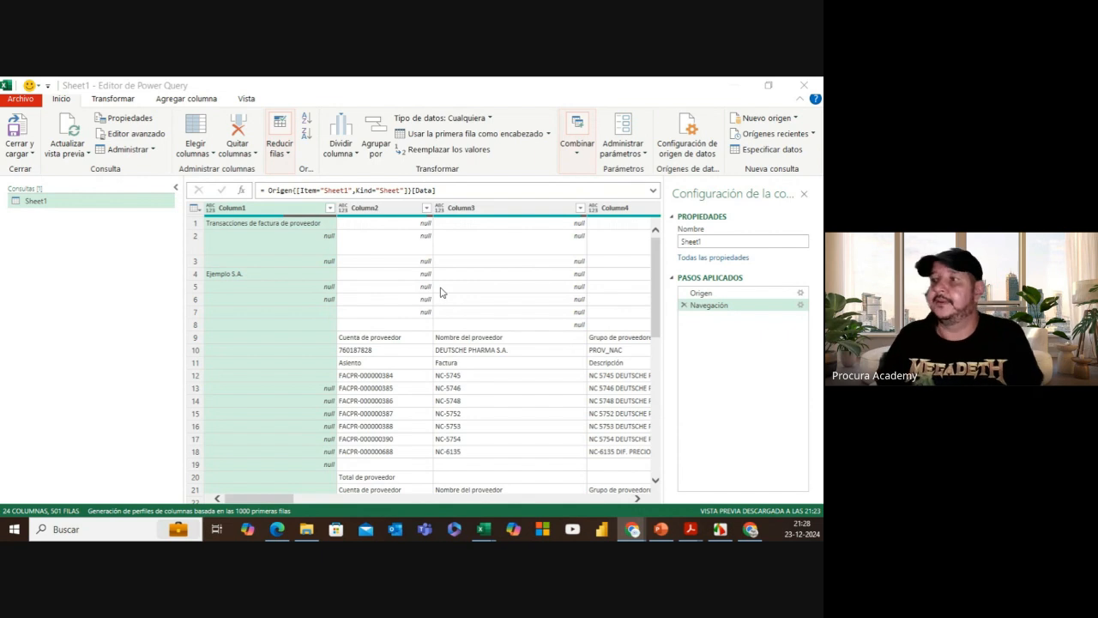
pyautogui.click(302, 216)
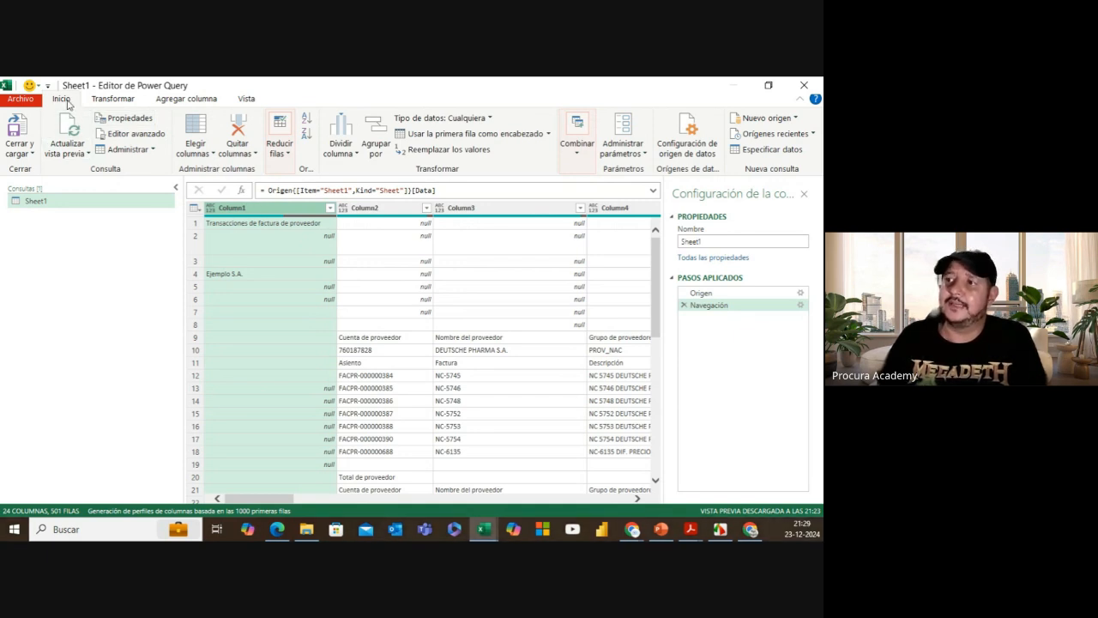
# Step: Remove blank rows with Quitar filas en blanco, leaving 496 rows, and scroll to check
pyautogui.click(286, 161)
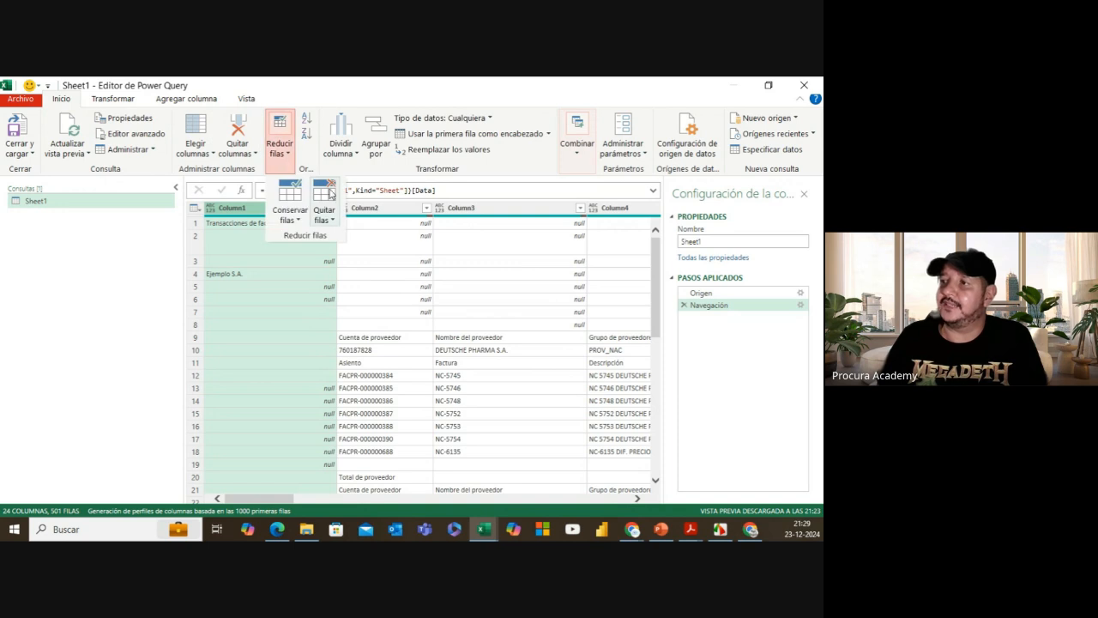
pyautogui.click(332, 221)
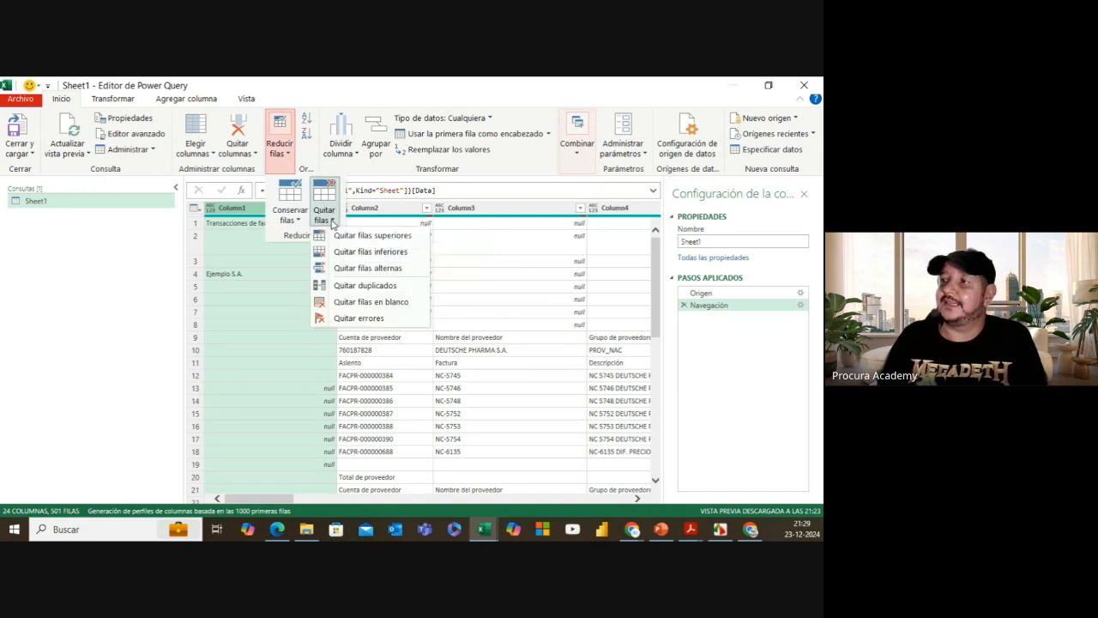
pyautogui.click(400, 305)
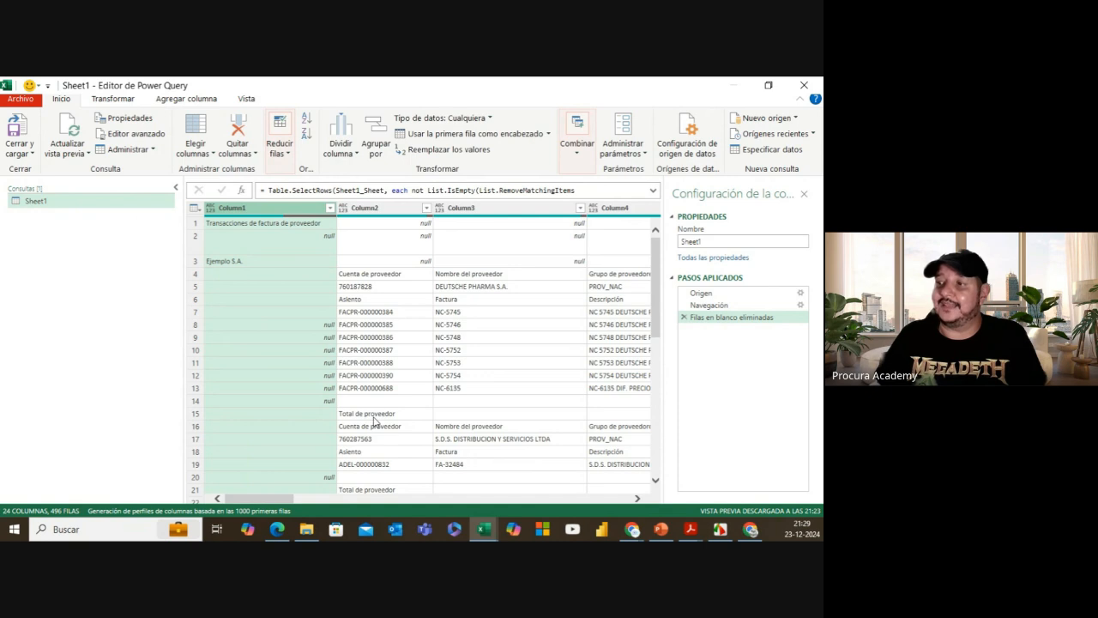
pyautogui.moveTo(656, 268); pyautogui.dragTo(656, 473)
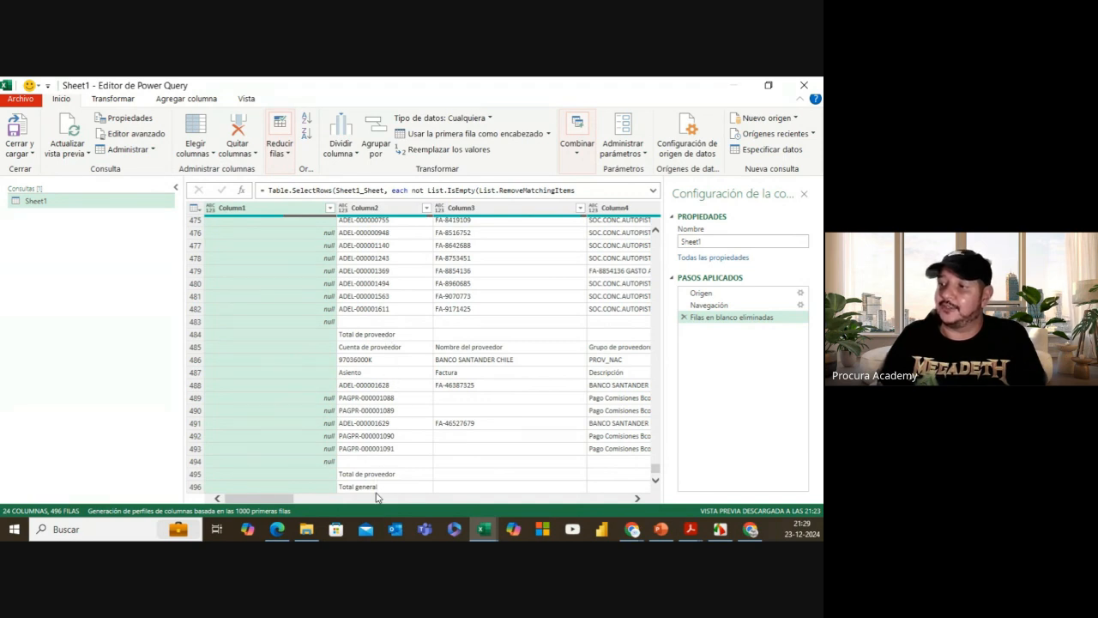
pyautogui.moveTo(656, 470); pyautogui.dragTo(657, 238)
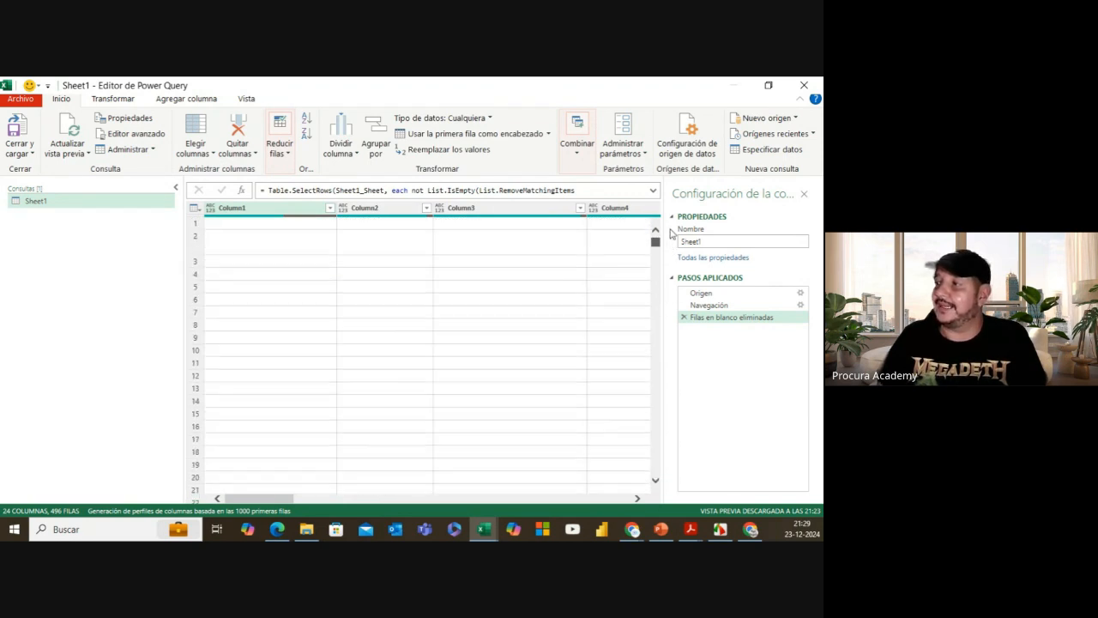
# Step: Filter Column2 to exclude 'Total de proveedor' and 'Total general' rows, leaving 436 rows
pyautogui.click(383, 211)
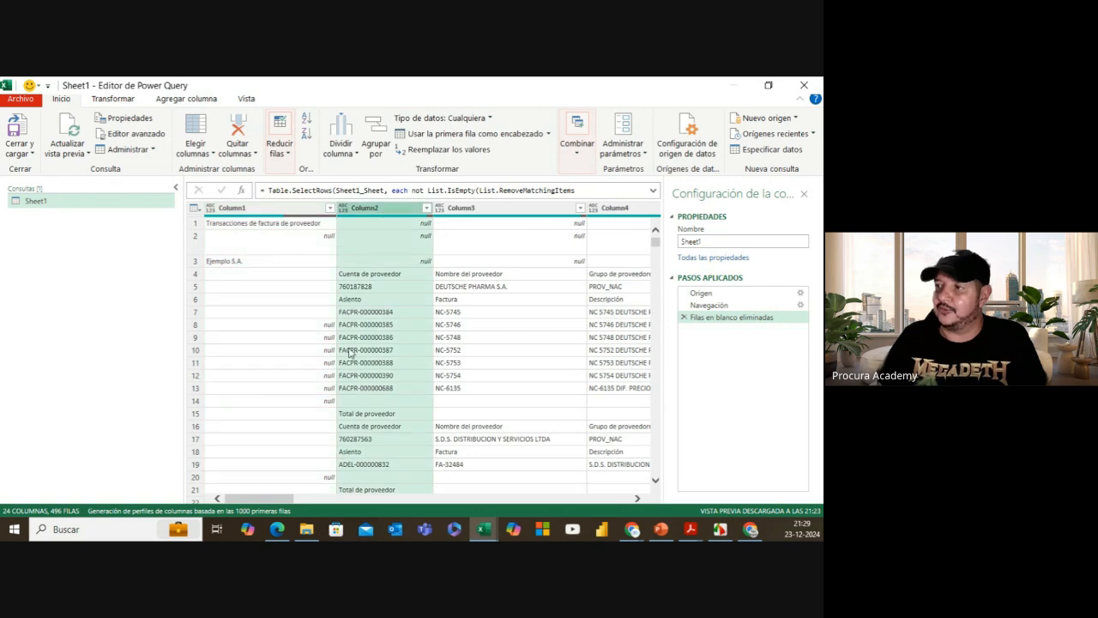
pyautogui.click(427, 210)
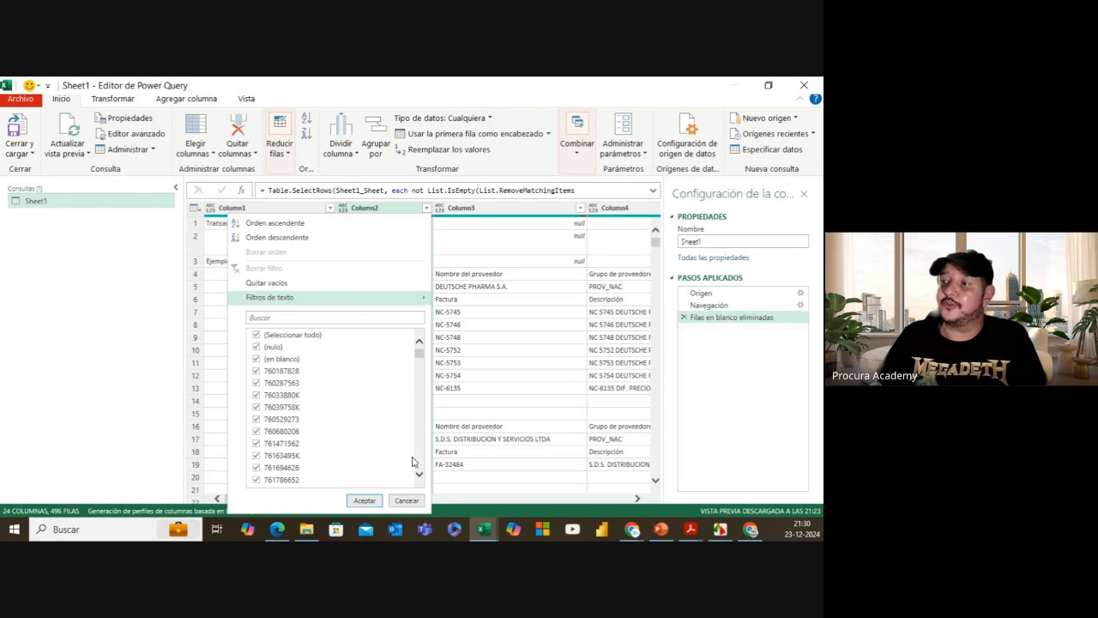
pyautogui.click(407, 501)
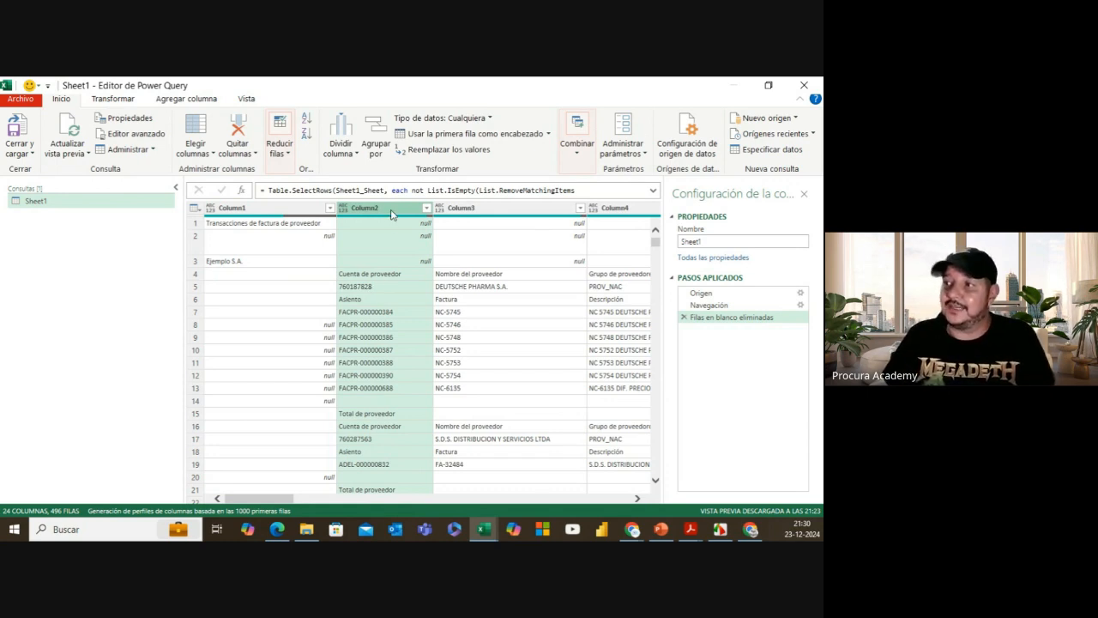
pyautogui.click(427, 213)
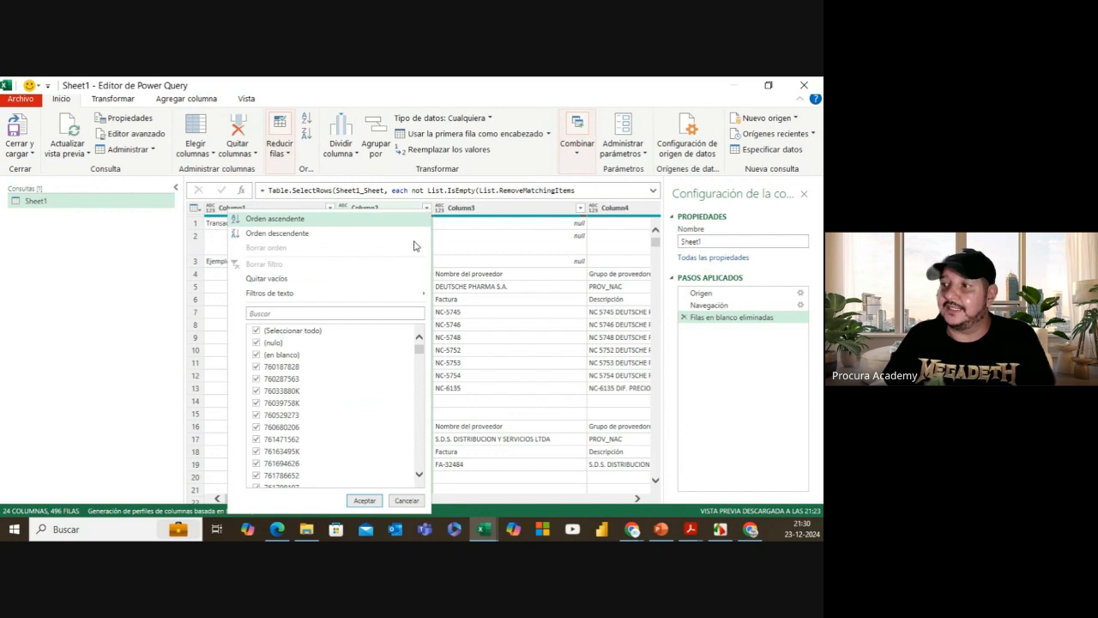
pyautogui.scroll(-3, 420, 366)
pyautogui.scroll(-10, 420, 366)
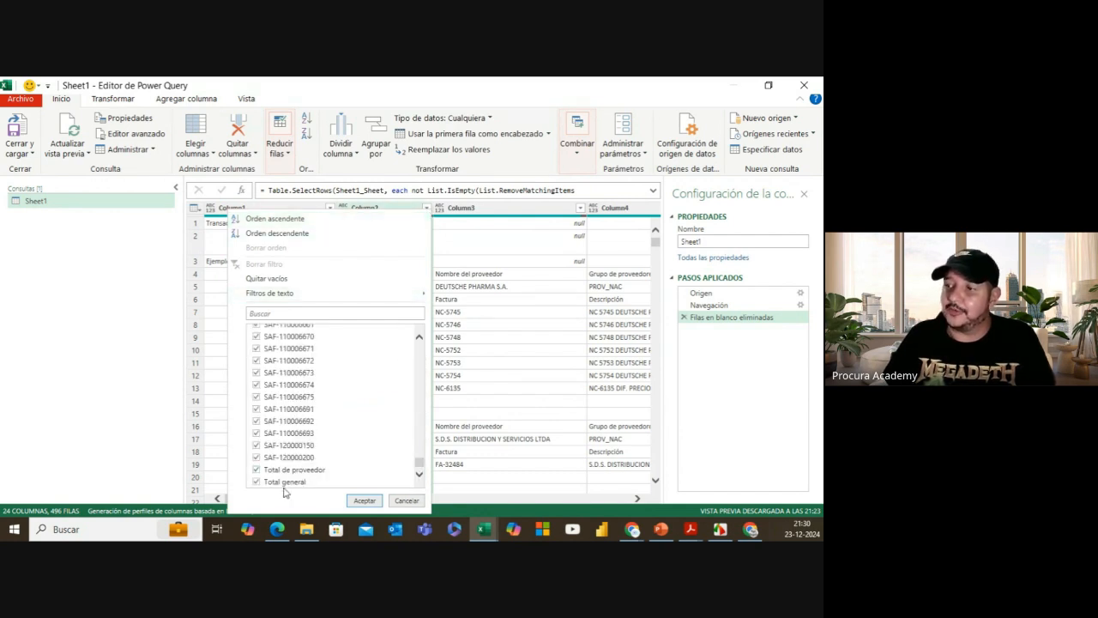
pyautogui.click(258, 470)
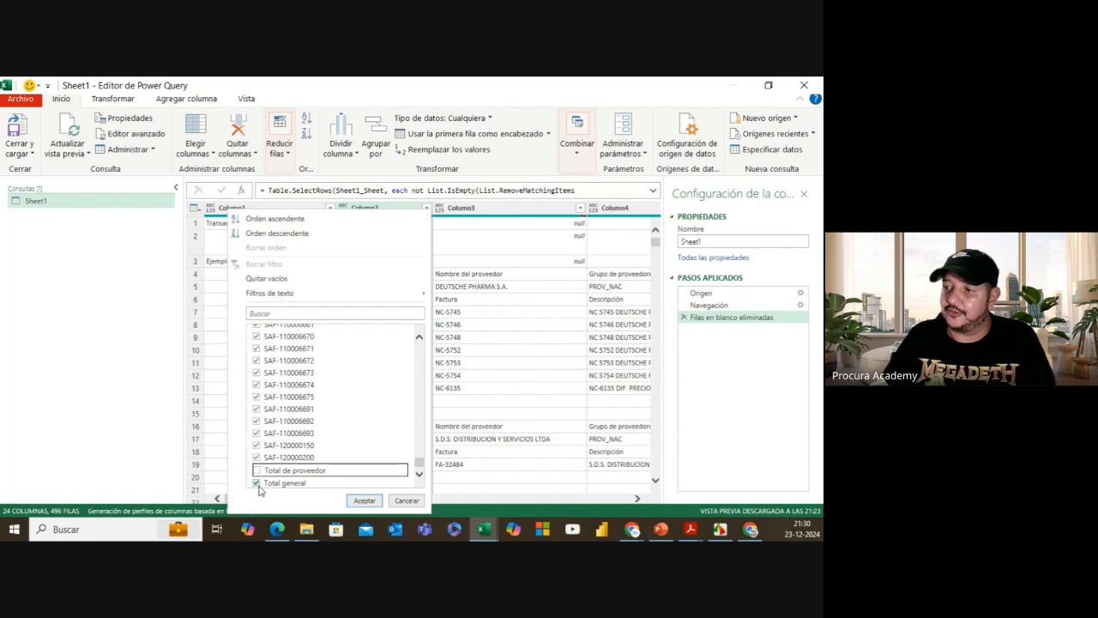
pyautogui.click(258, 482)
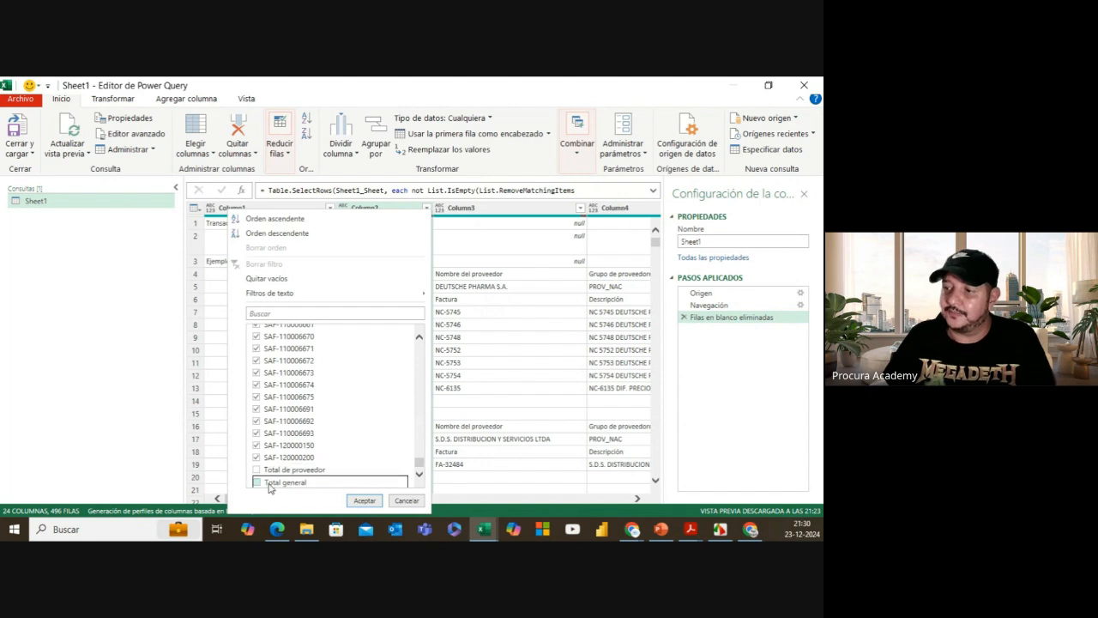
pyautogui.click(365, 501)
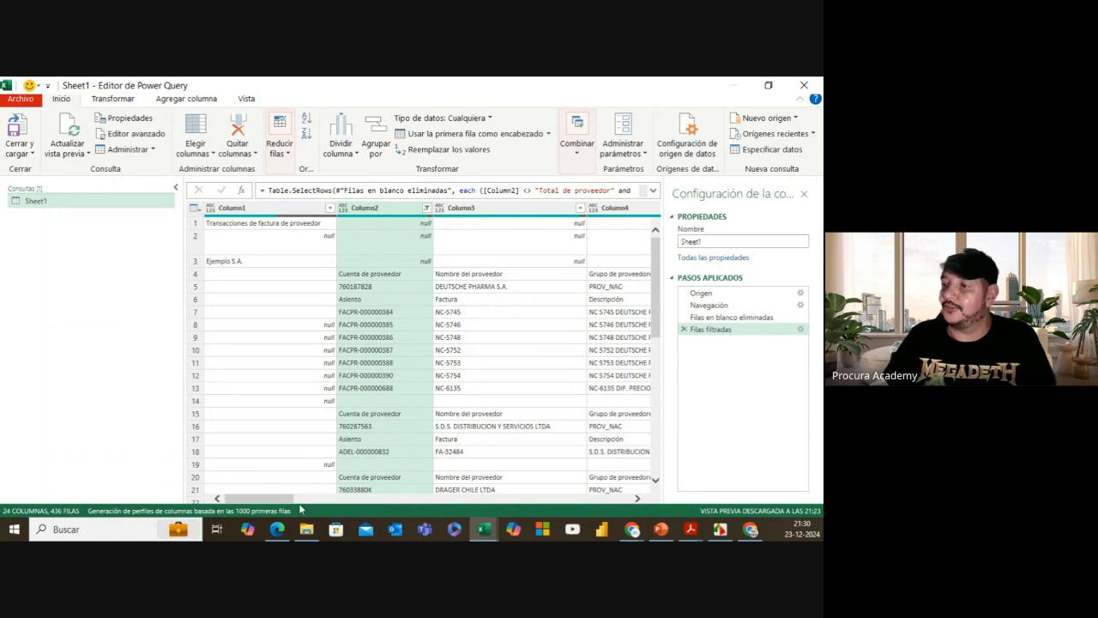
# Step: Expand the formula bar to read the full Table.SelectRows filter formula
pyautogui.moveTo(285, 500); pyautogui.dragTo(318, 500)
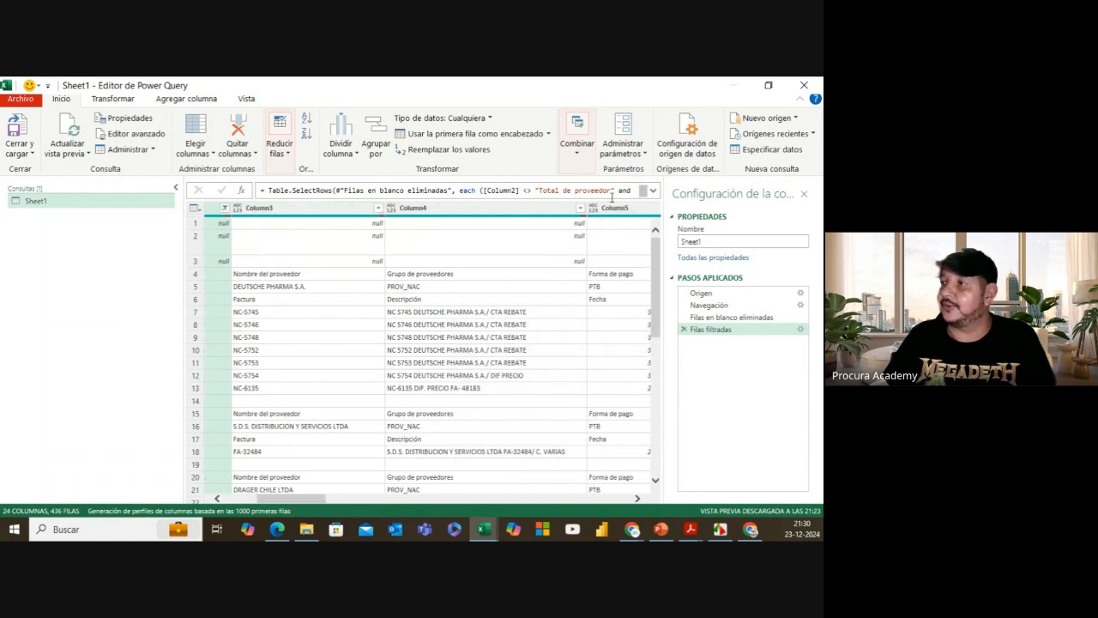
pyautogui.click(652, 190)
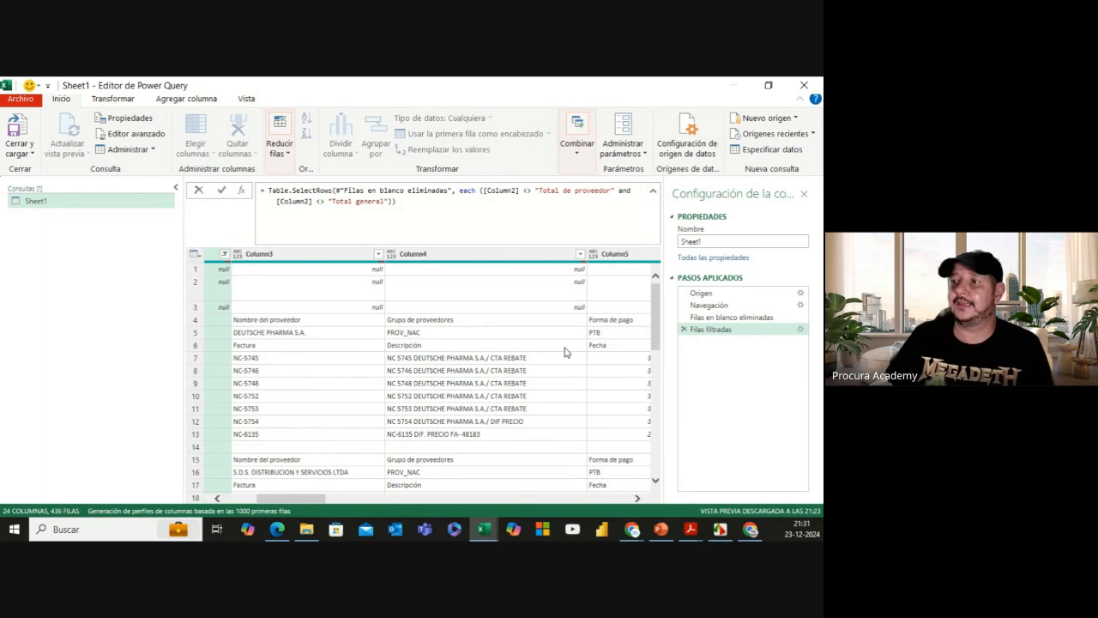
pyautogui.click(317, 498)
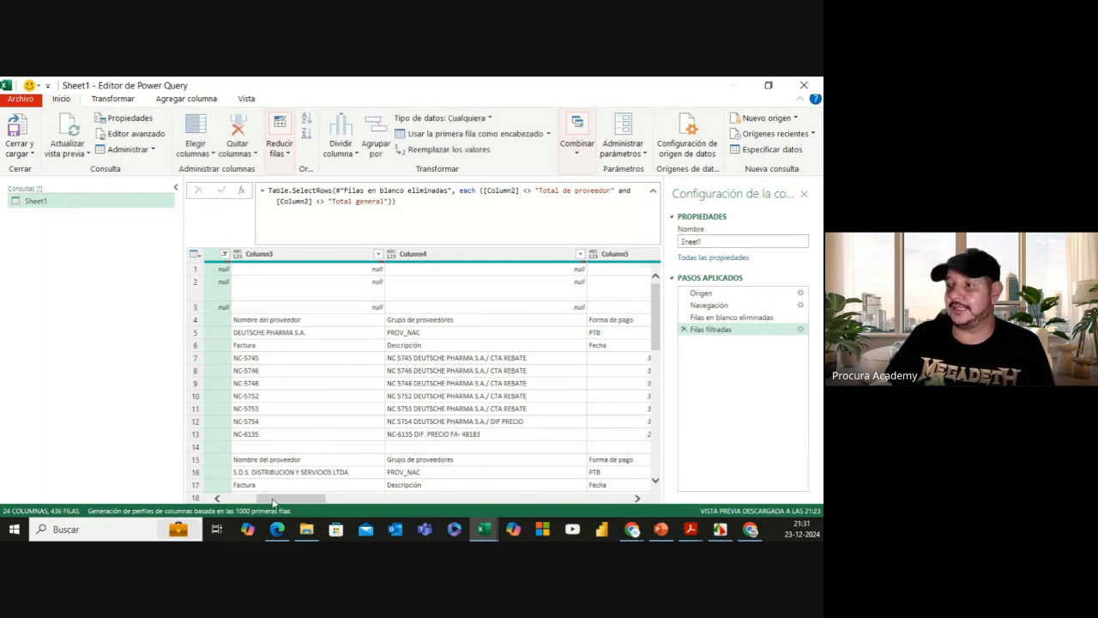
pyautogui.moveTo(279, 503); pyautogui.dragTo(244, 503)
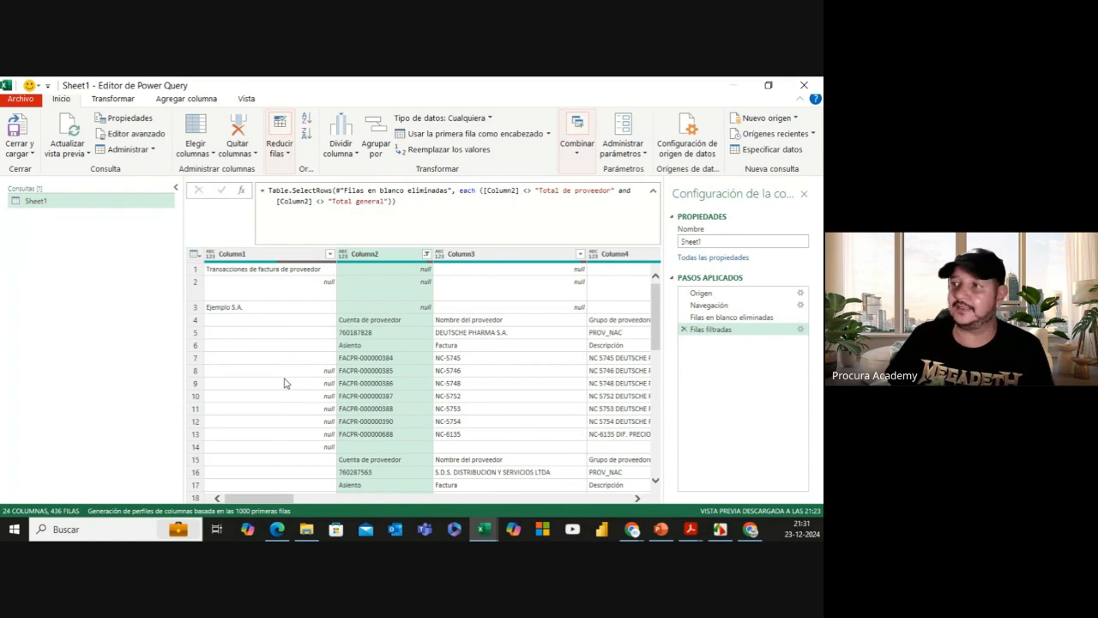
pyautogui.scroll(-4, 292, 382)
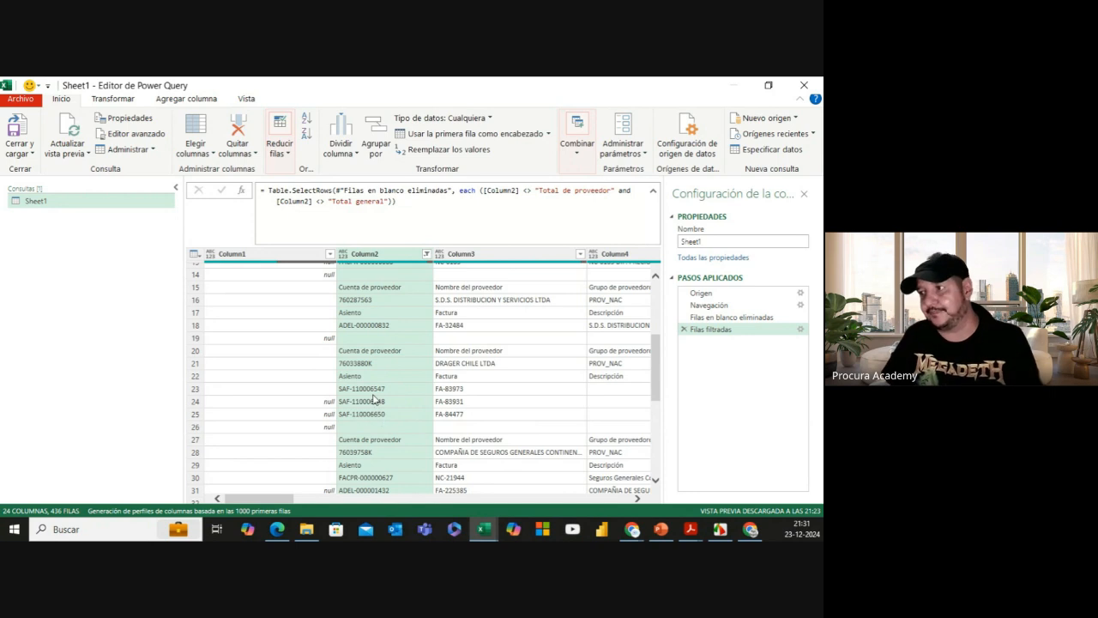
pyautogui.moveTo(655, 360); pyautogui.dragTo(654, 467)
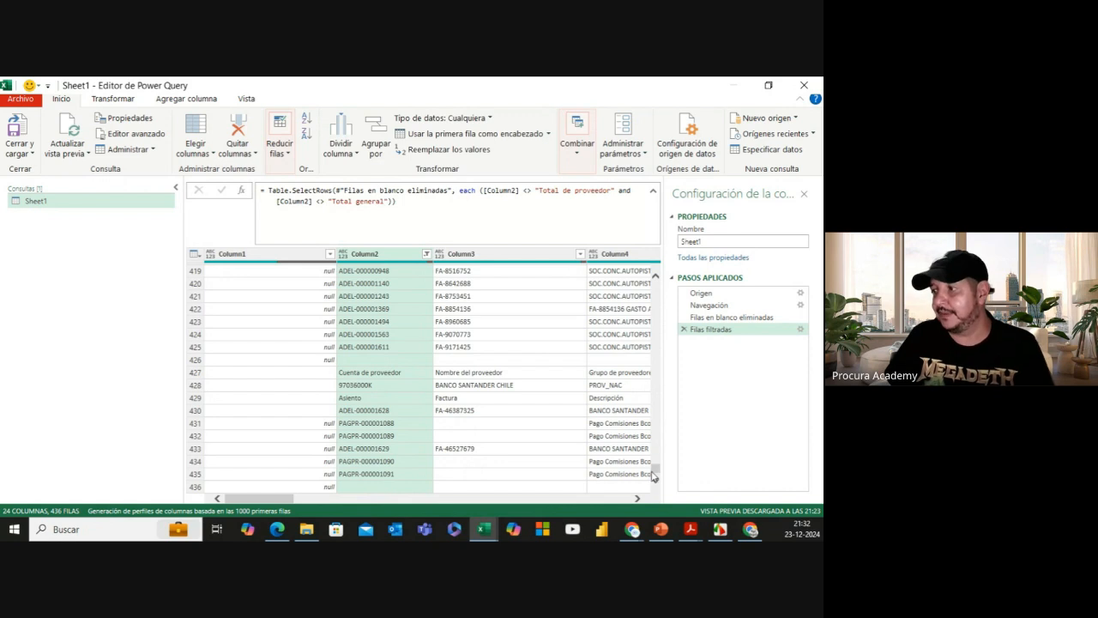
pyautogui.moveTo(654, 470); pyautogui.dragTo(657, 273)
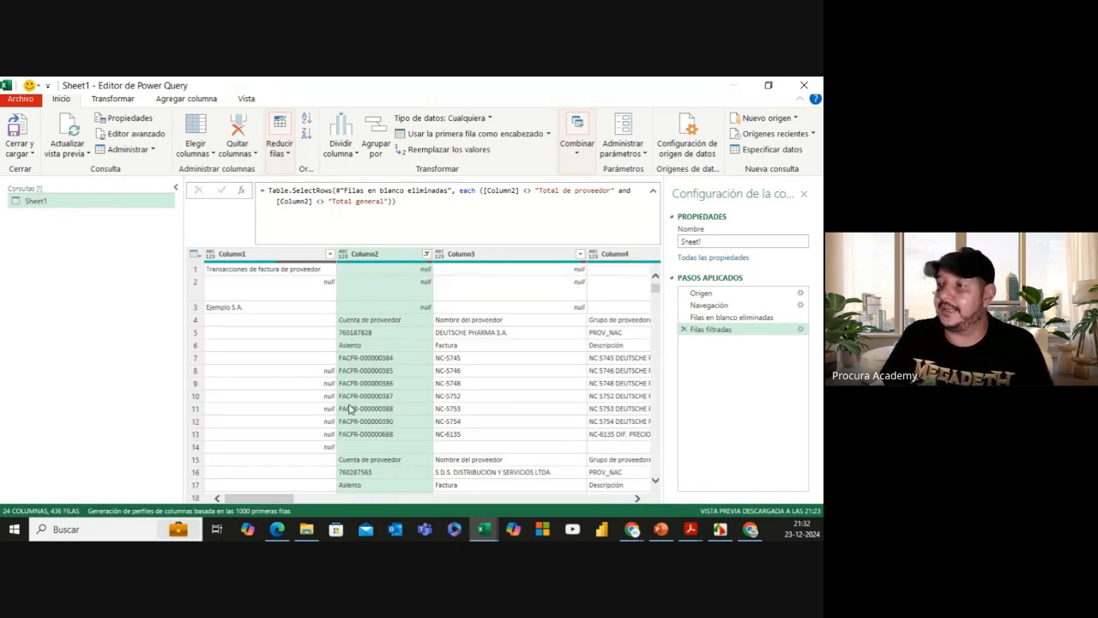
pyautogui.click(277, 256)
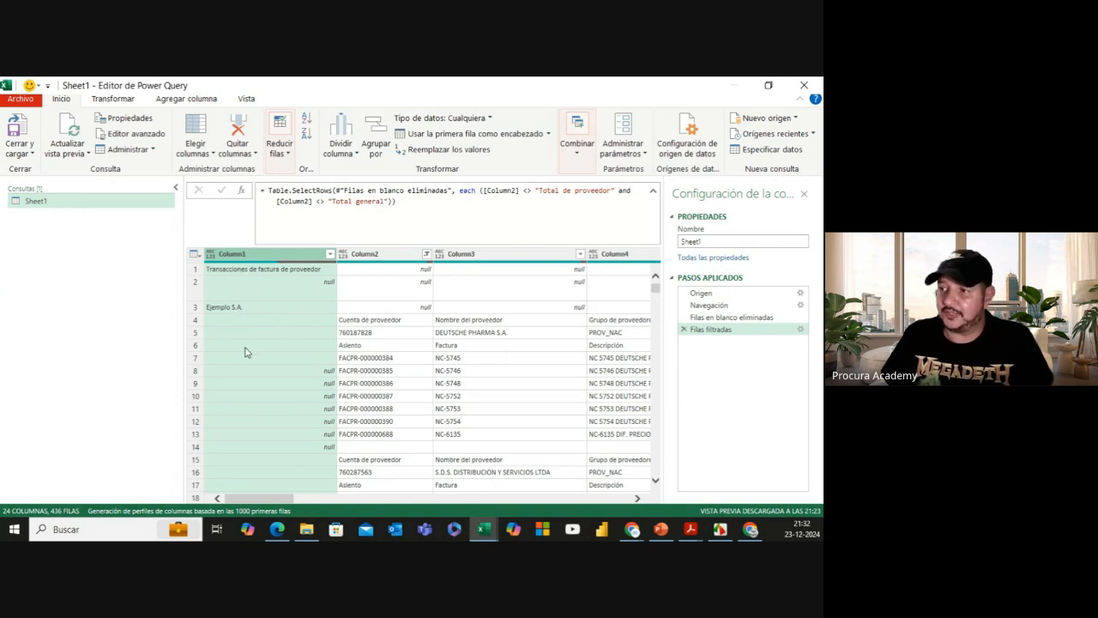
pyautogui.scroll(-2, 256, 338)
pyautogui.scroll(2, 255, 338)
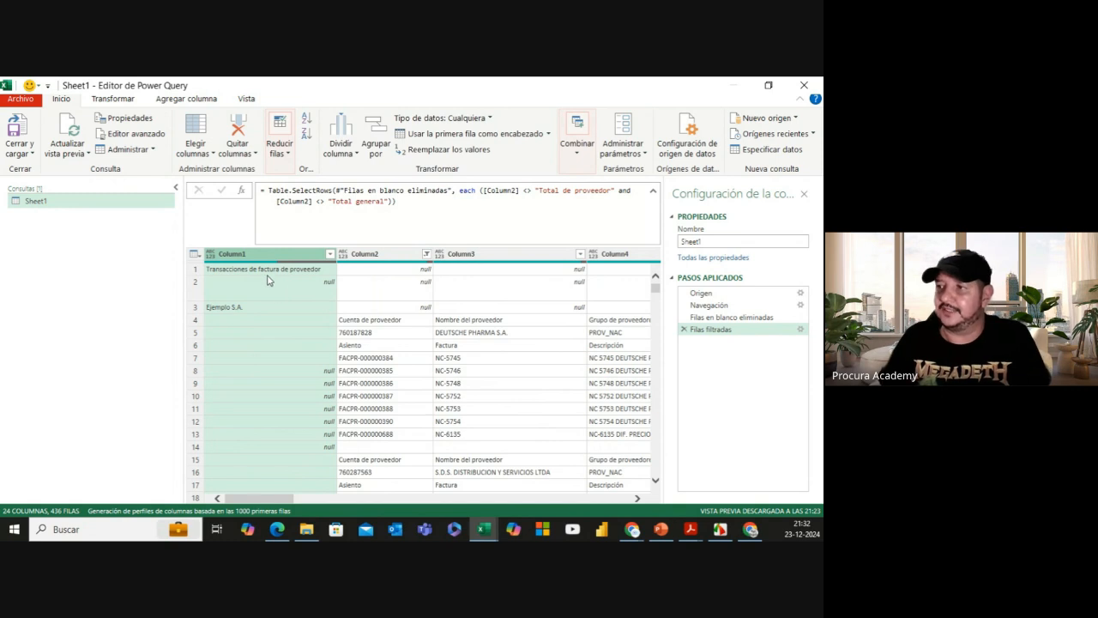
pyautogui.scroll(-7, 272, 321)
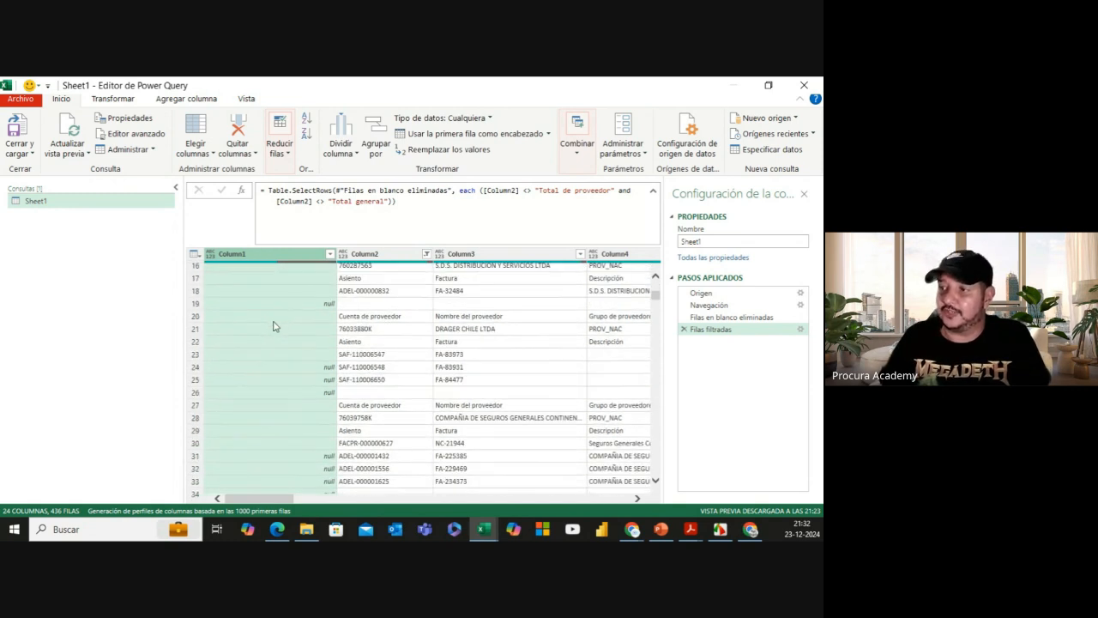
pyautogui.scroll(7, 272, 320)
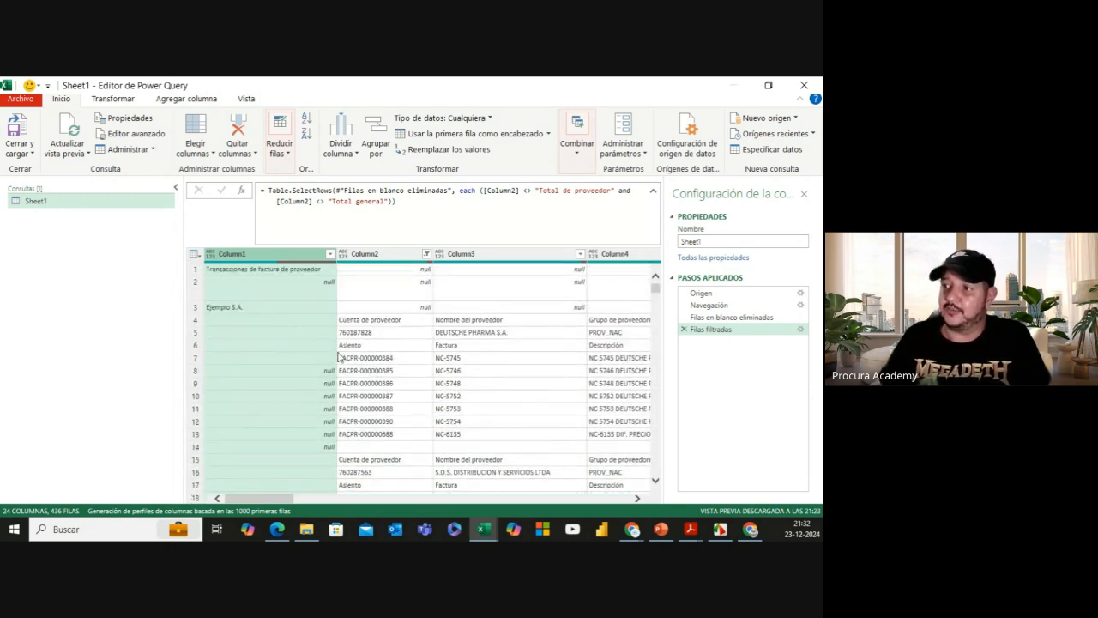
# Step: Remove Column1 from the query, leaving 23 columns
pyautogui.rightClick(257, 257)
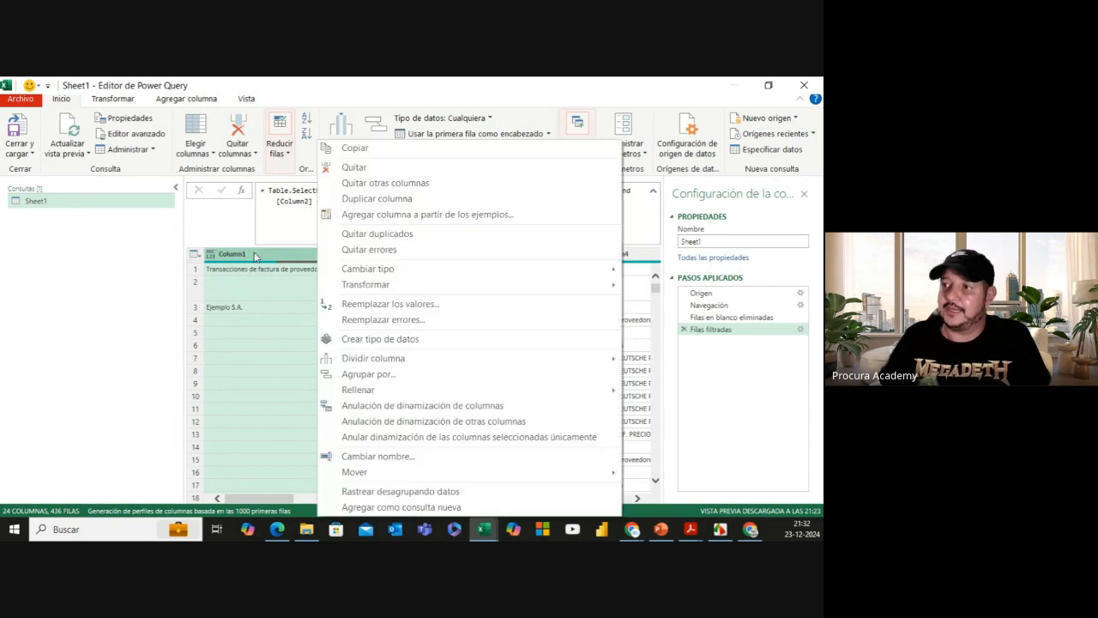
pyautogui.click(389, 170)
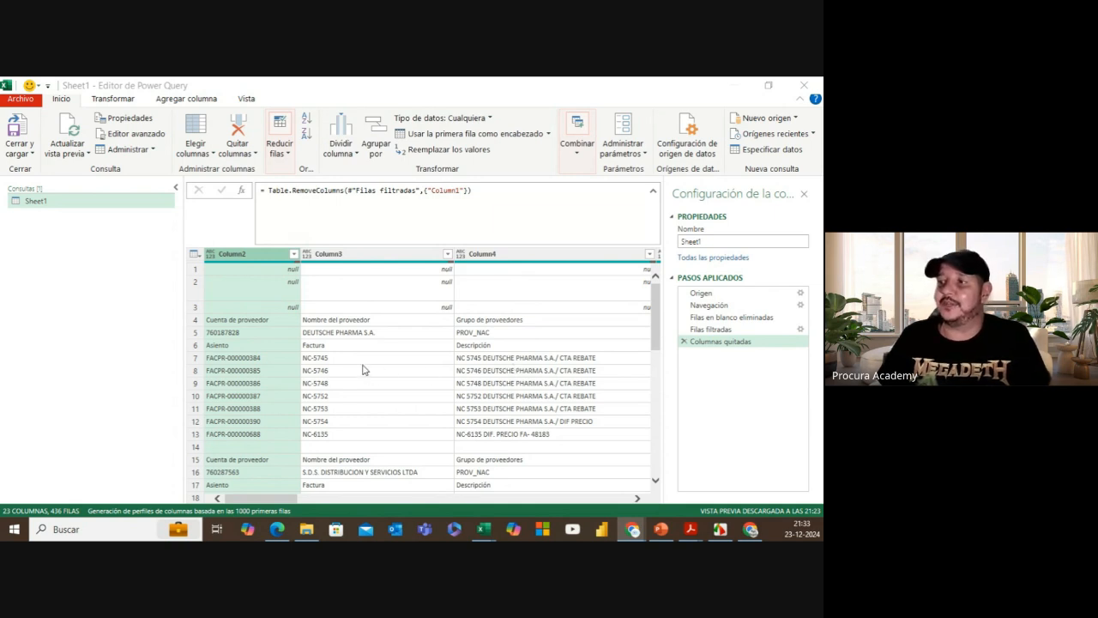
# Step: Remove Column4 as well, leaving 22 columns in the Columnas quitadas step
pyautogui.moveTo(263, 500); pyautogui.dragTo(288, 500)
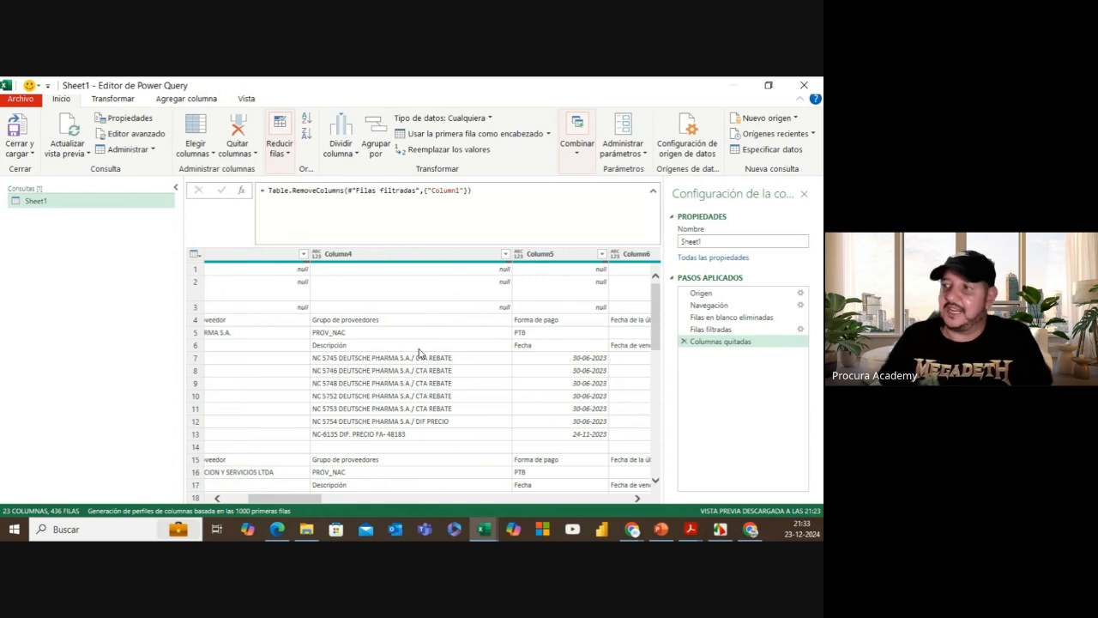
pyautogui.click(393, 254)
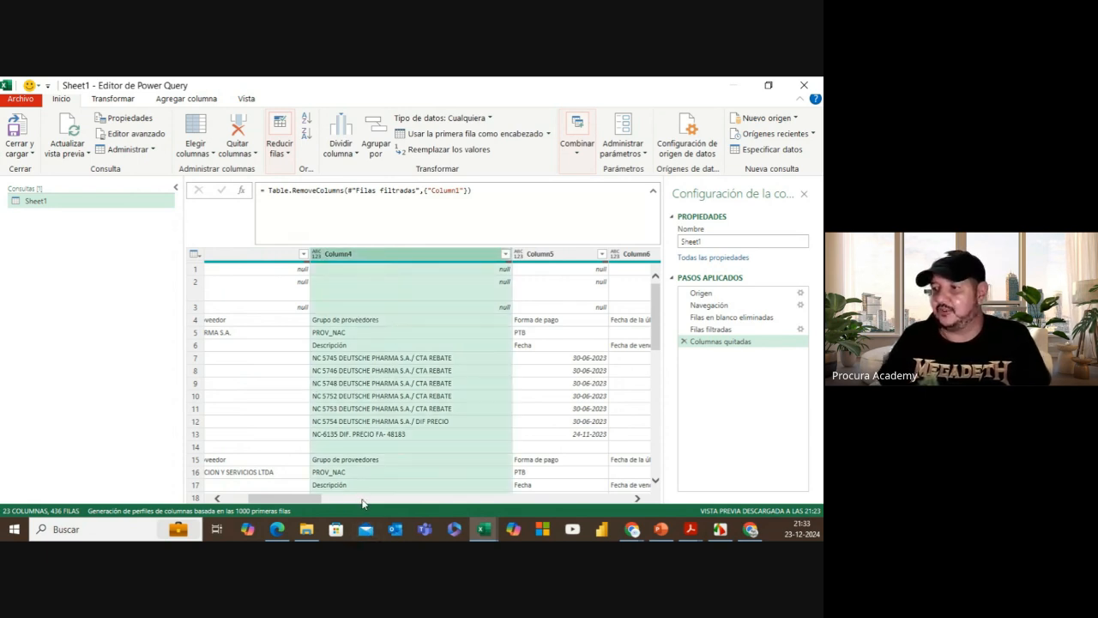
pyautogui.moveTo(317, 505)
pyautogui.mouseDown()
pyautogui.moveTo(293, 504)
pyautogui.moveTo(317, 502)
pyautogui.mouseUp()
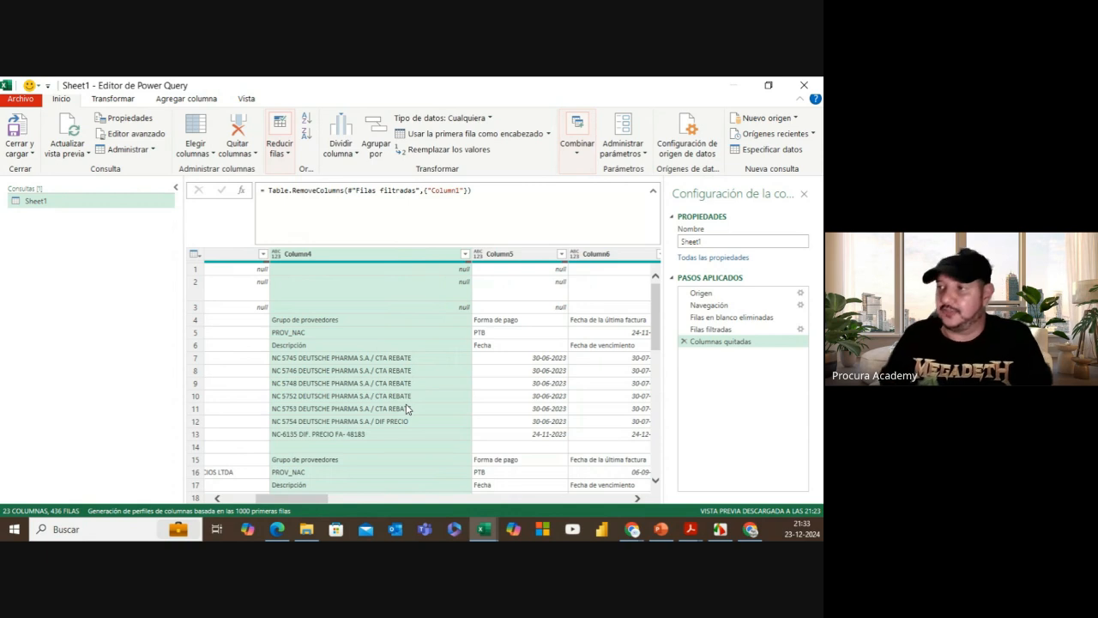
pyautogui.rightClick(380, 258)
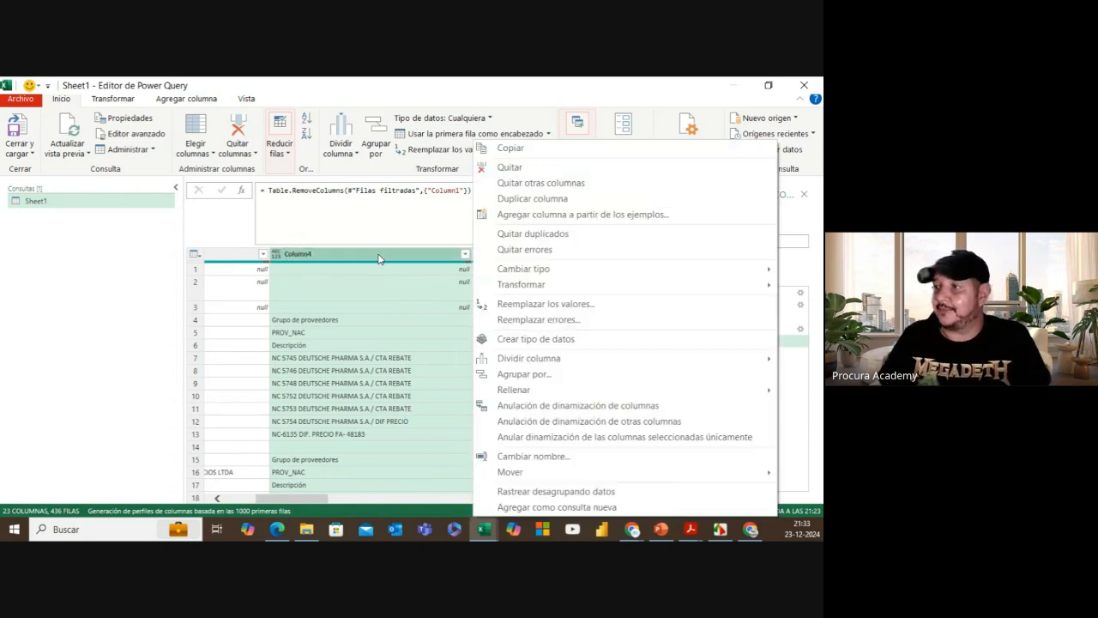
pyautogui.click(528, 169)
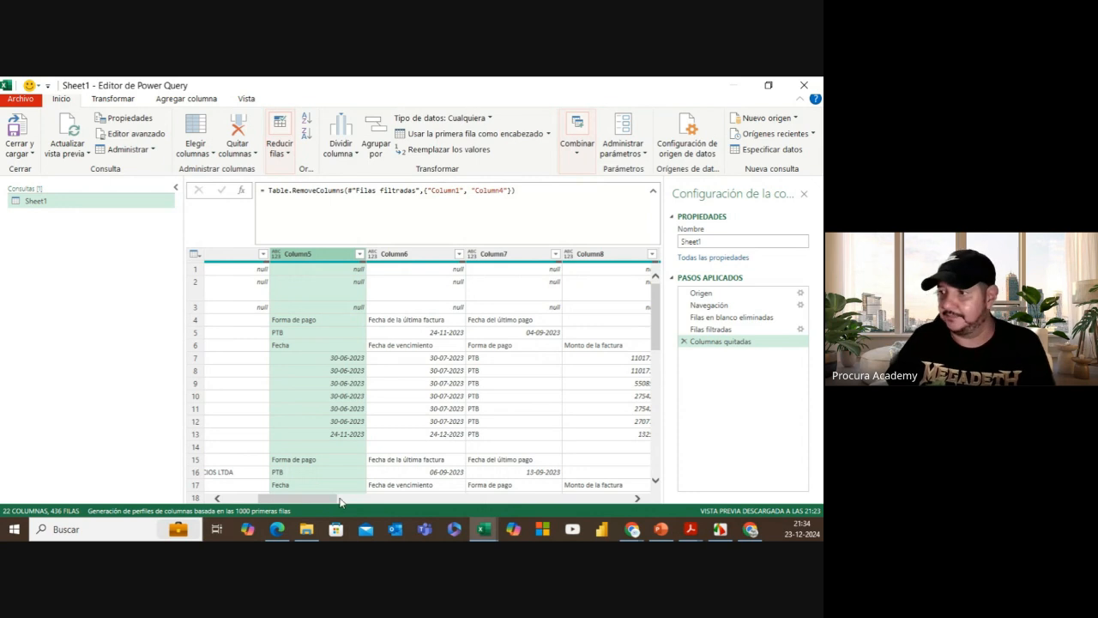
# Step: Remove Column7 from the Sheet1 query, leaving 21 columns and 436 rows
pyautogui.moveTo(323, 501); pyautogui.dragTo(349, 495)
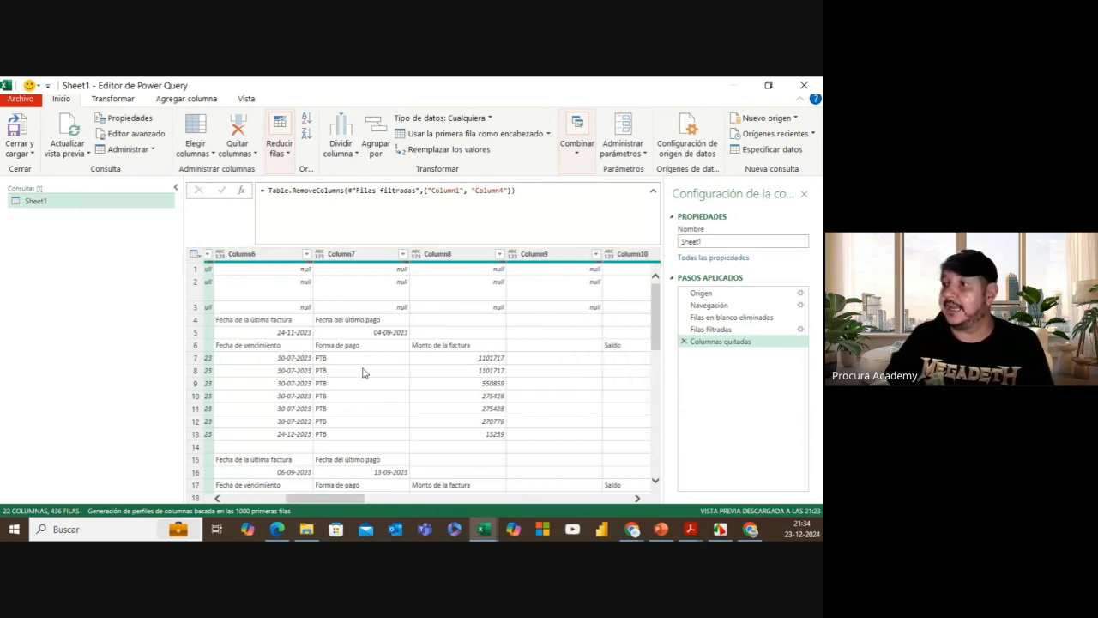
pyautogui.click(359, 257)
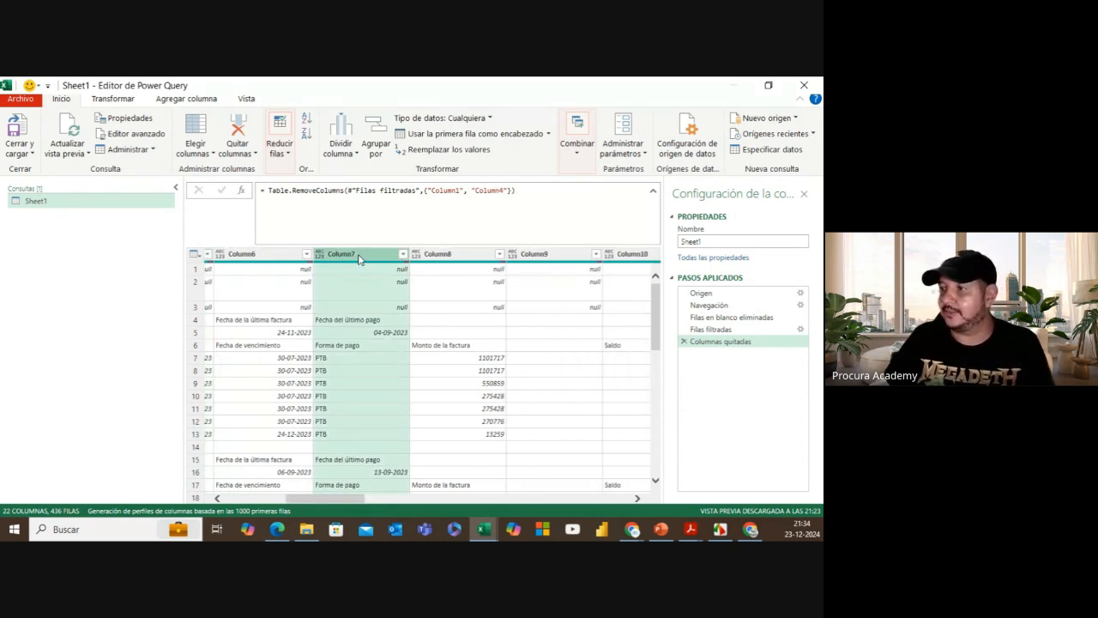
pyautogui.rightClick(359, 257)
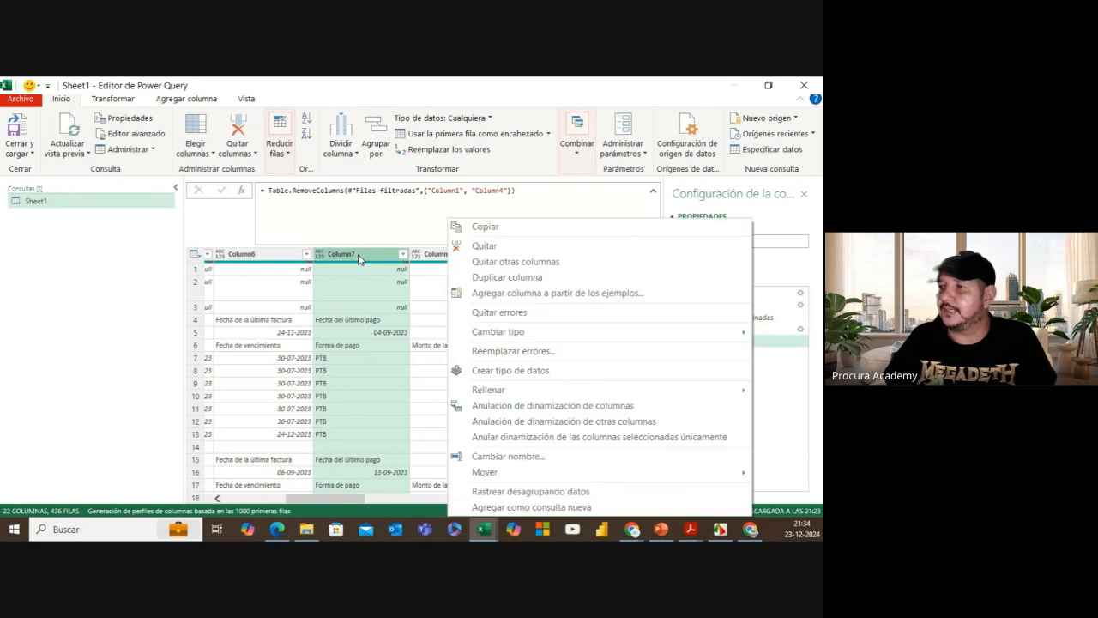
pyautogui.click(505, 247)
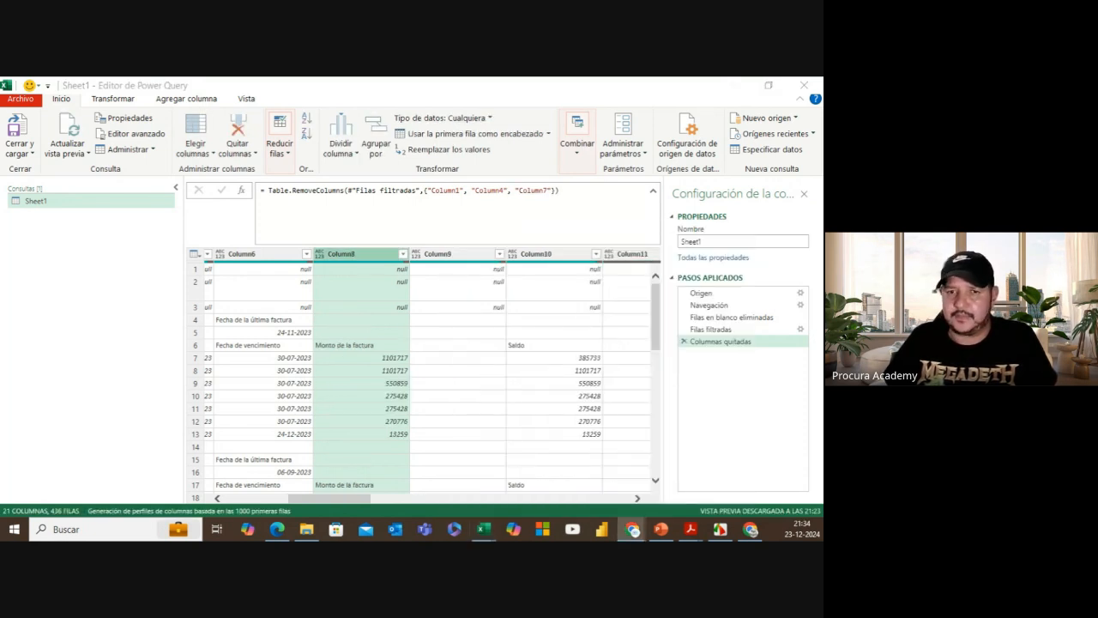
pyautogui.moveTo(348, 501); pyautogui.dragTo(357, 502)
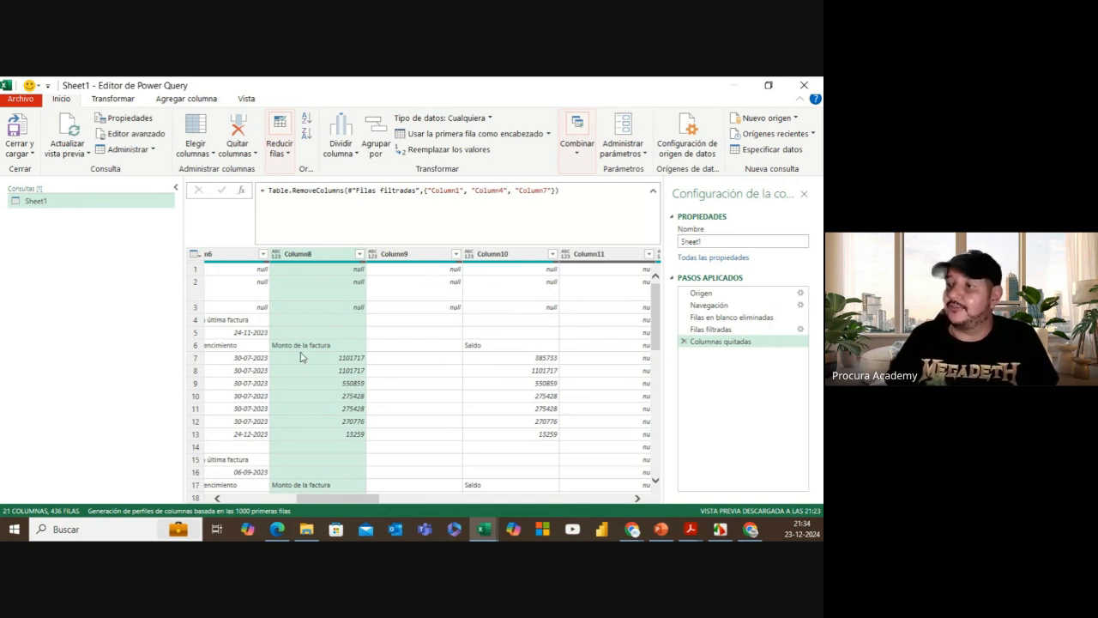
pyautogui.click(413, 256)
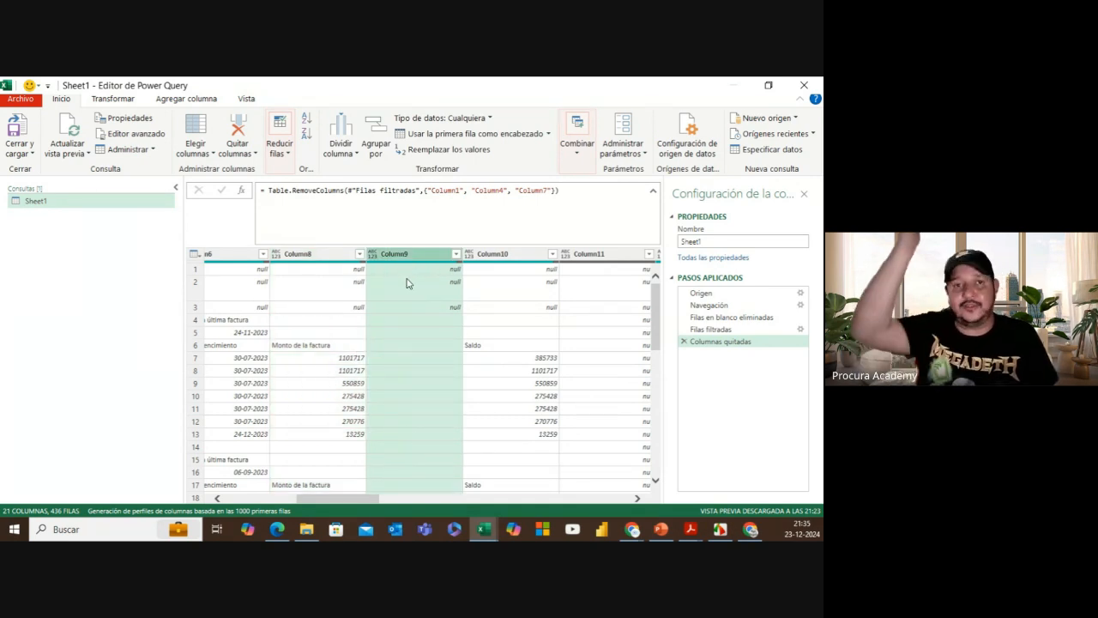
pyautogui.click(457, 255)
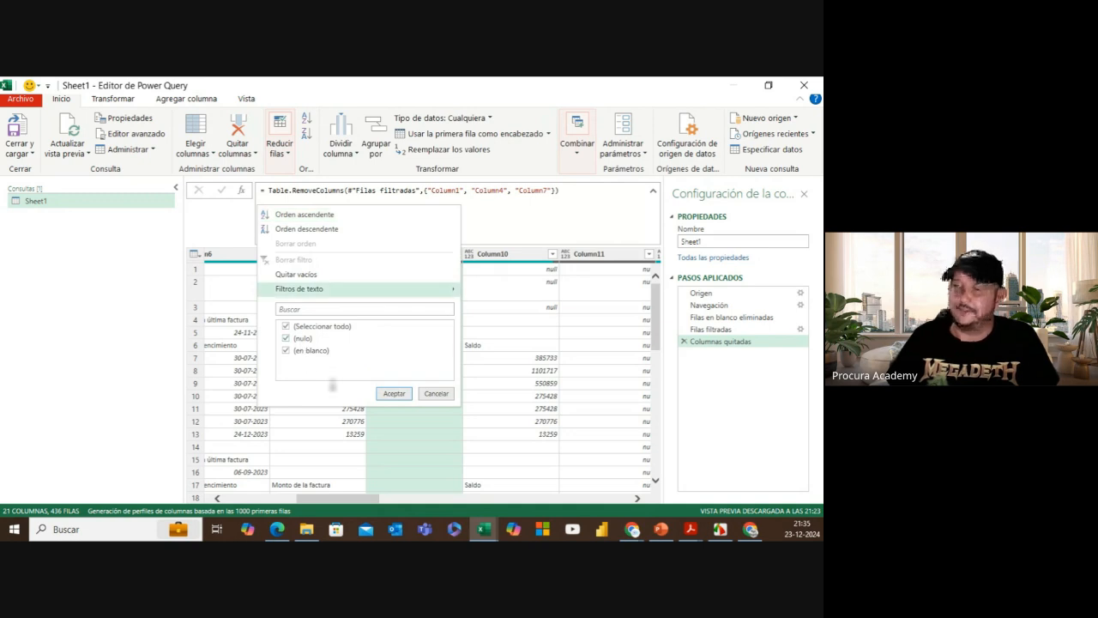
pyautogui.click(438, 395)
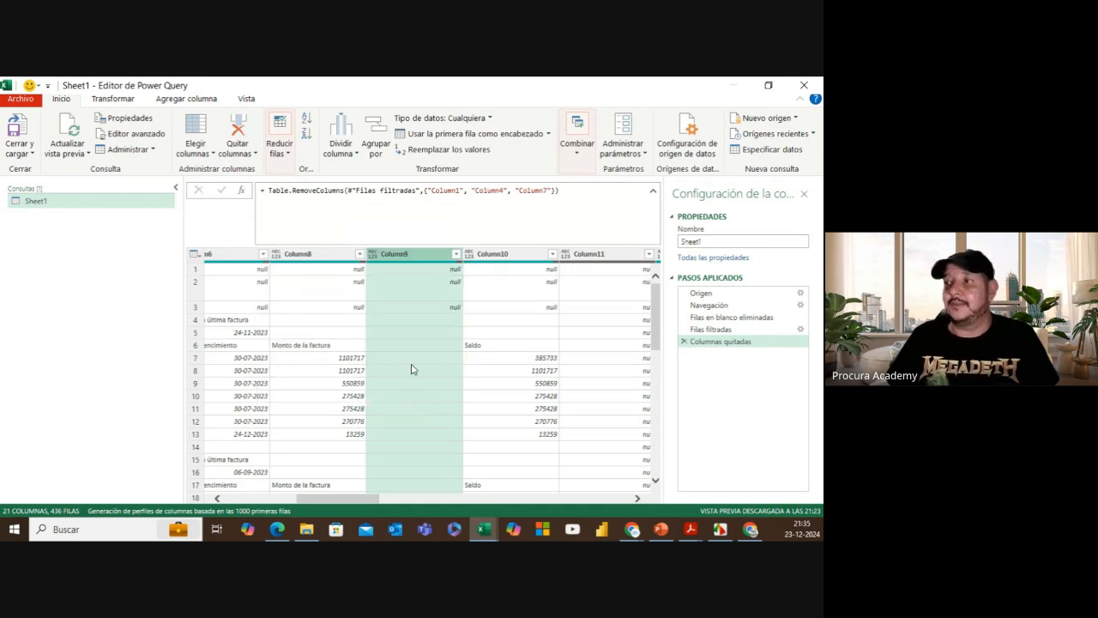
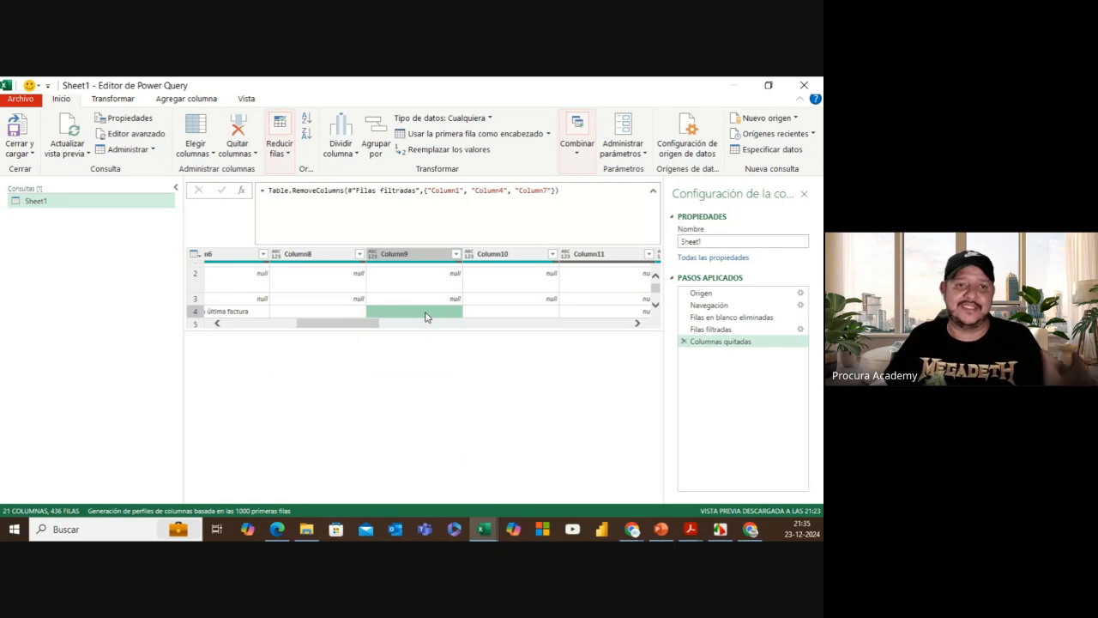
# Step: Remove Column9 from the query
pyautogui.click(428, 255)
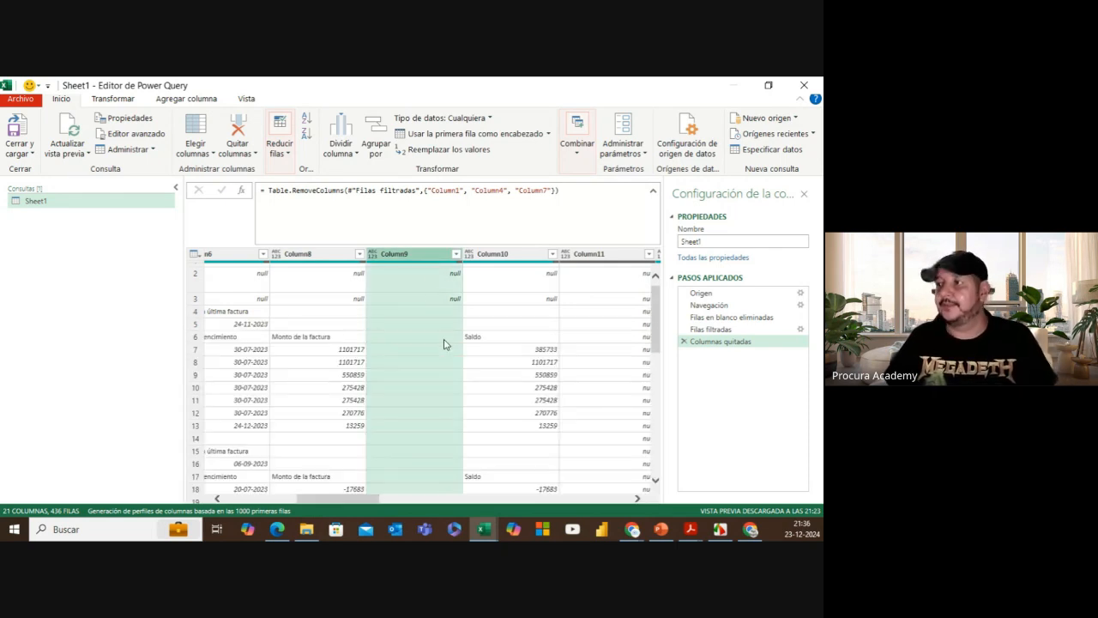
pyautogui.rightClick(433, 258)
pyautogui.click(554, 167)
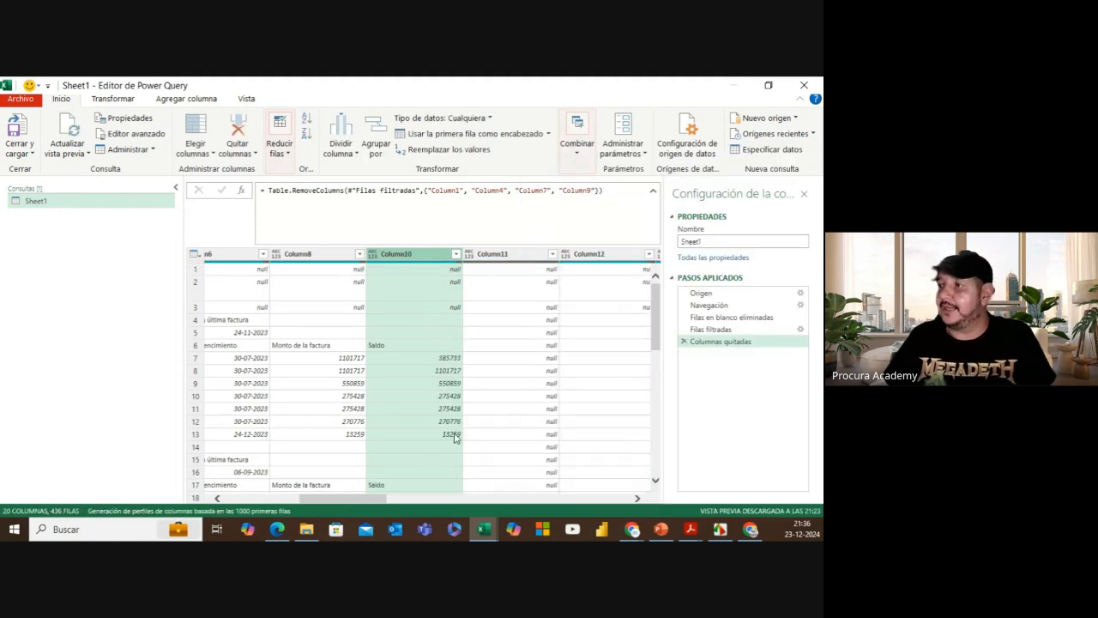
# Step: Remove Column11 through Column24 together, leaving six columns
pyautogui.moveTo(353, 499); pyautogui.dragTo(383, 498)
pyautogui.click(370, 255)
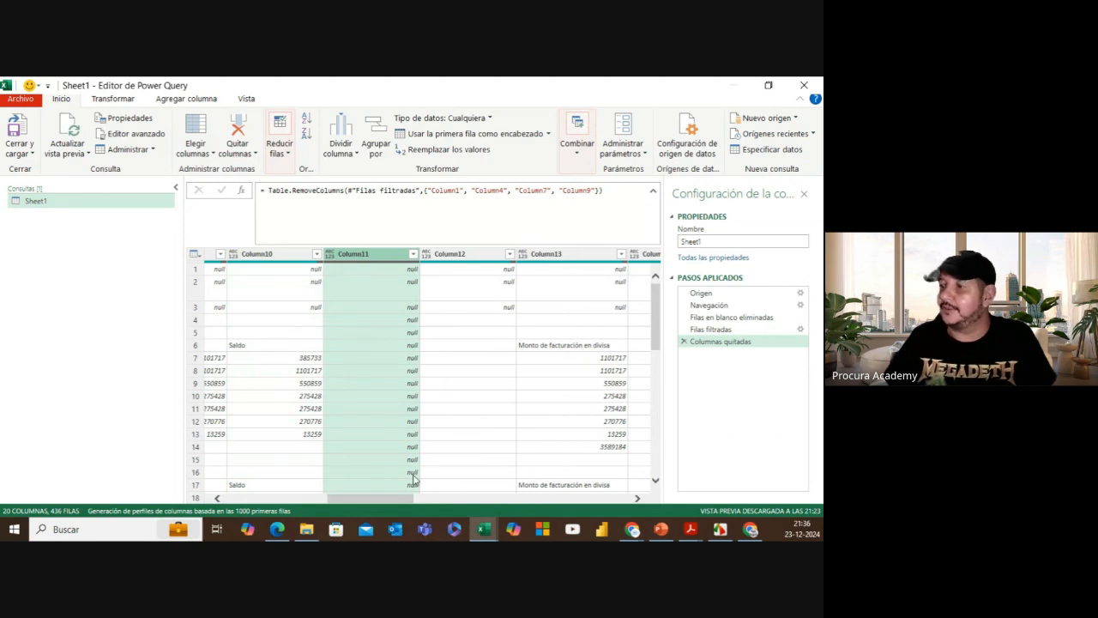
pyautogui.moveTo(401, 498); pyautogui.dragTo(410, 498)
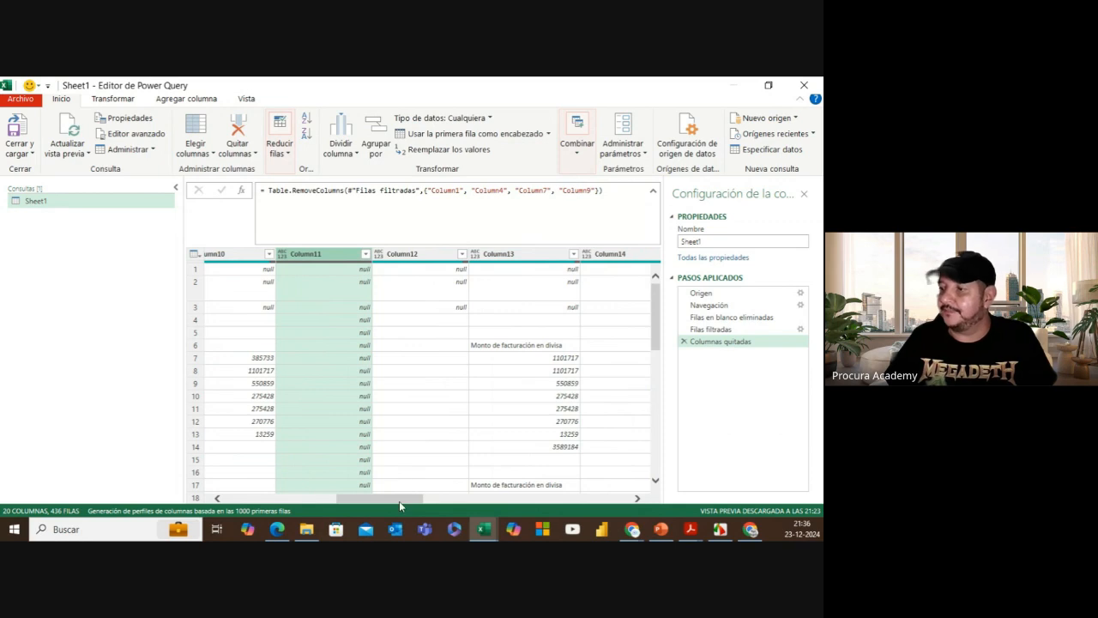
pyautogui.moveTo(399, 501); pyautogui.dragTo(639, 507)
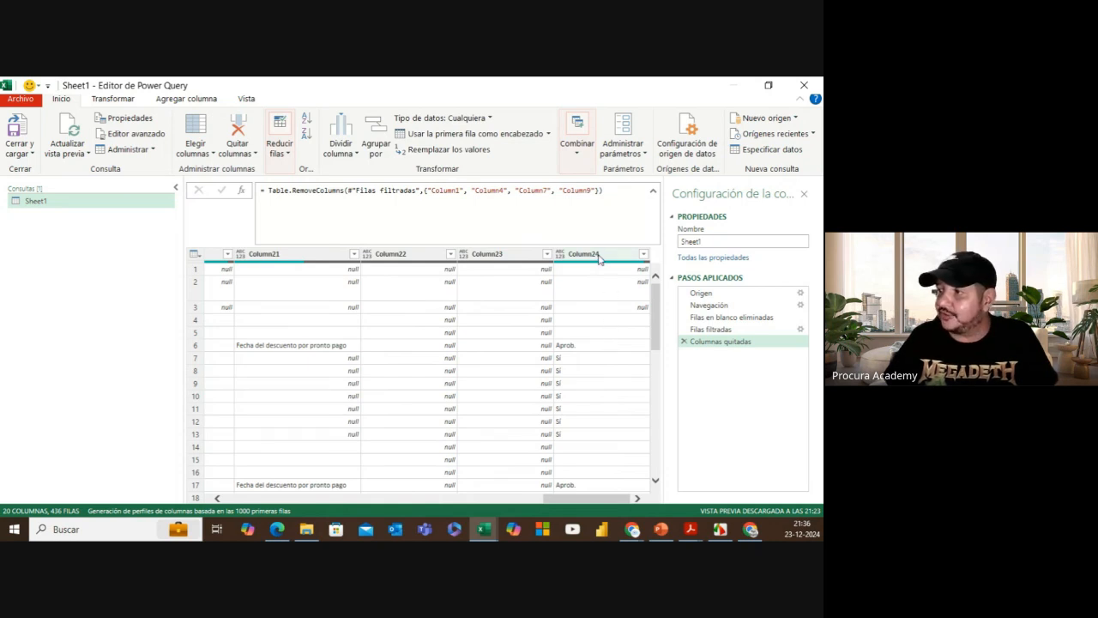
pyautogui.hotkey('ctrl', 'a')
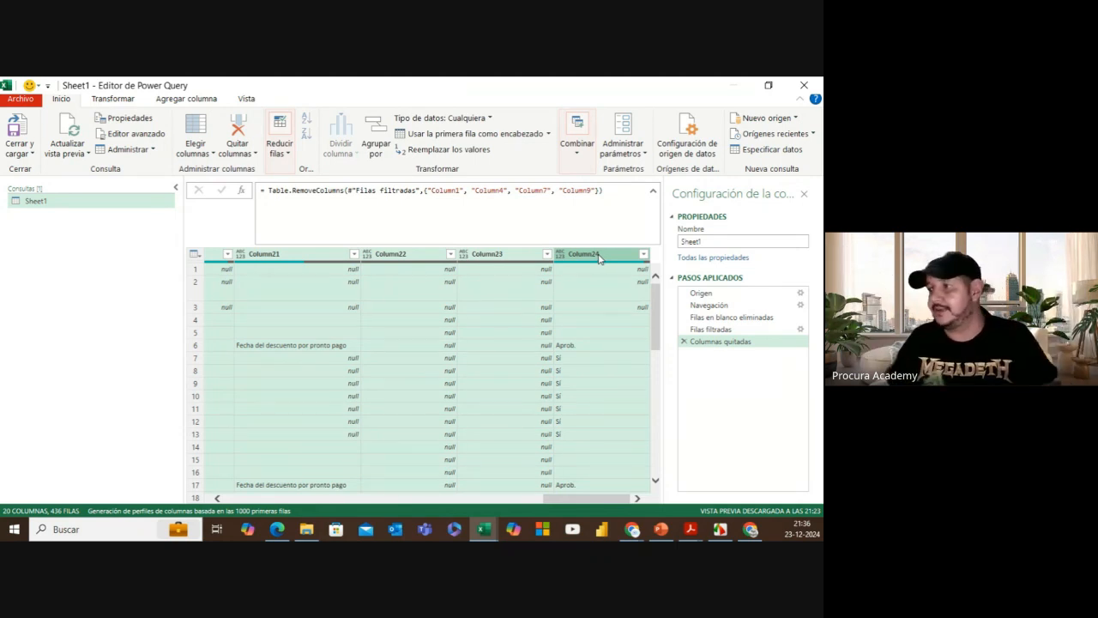
pyautogui.rightClick(592, 255)
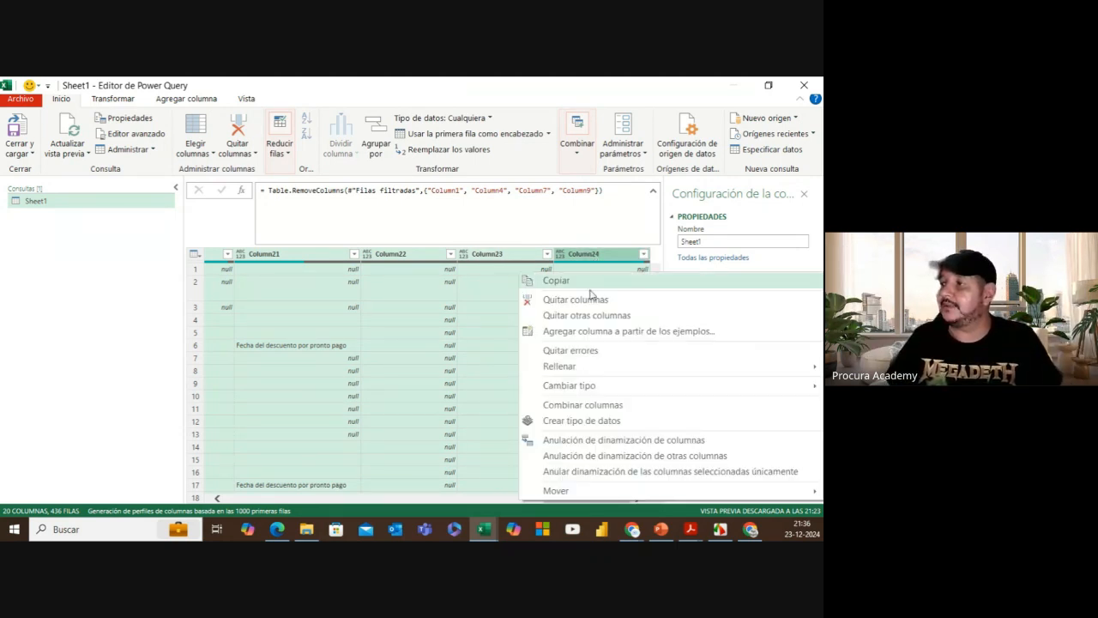
pyautogui.click(590, 302)
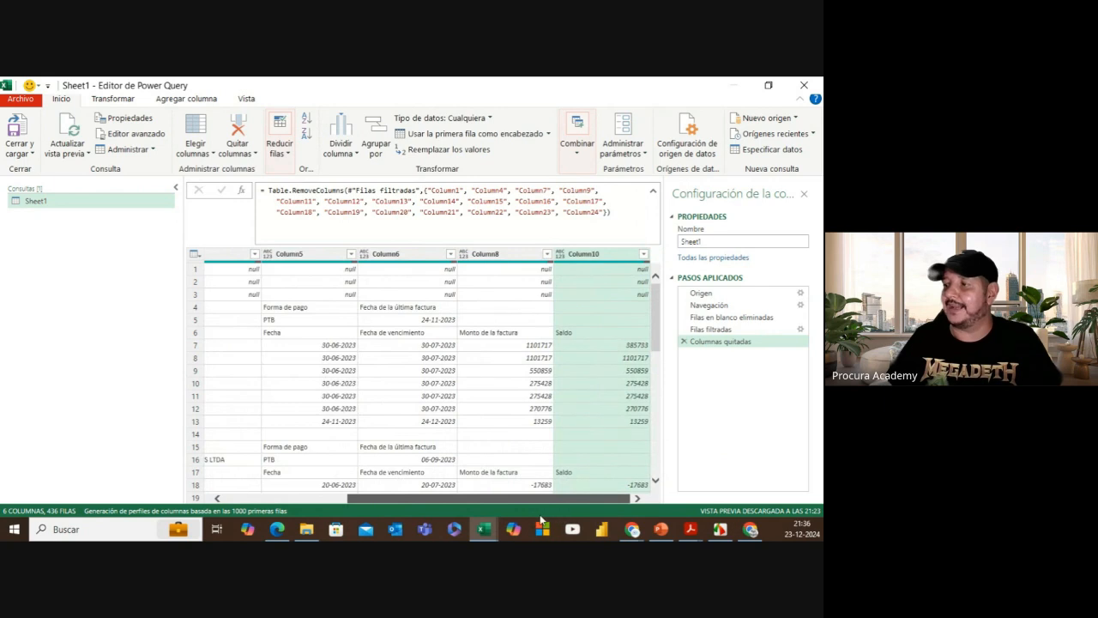
pyautogui.moveTo(528, 505); pyautogui.dragTo(356, 500)
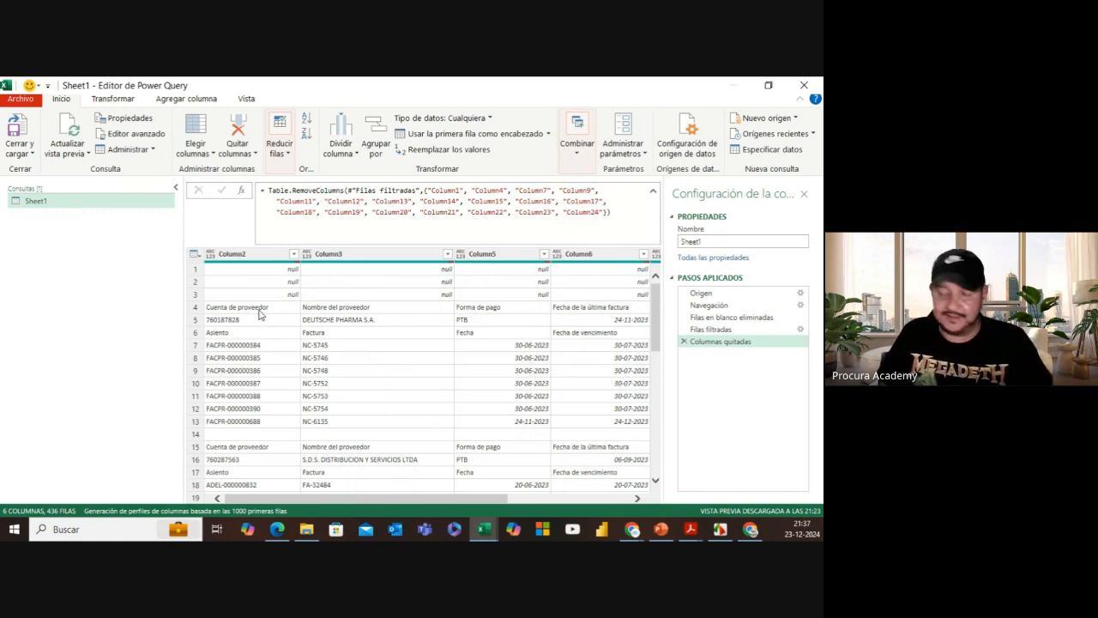
pyautogui.moveTo(278, 306); pyautogui.dragTo(308, 279)
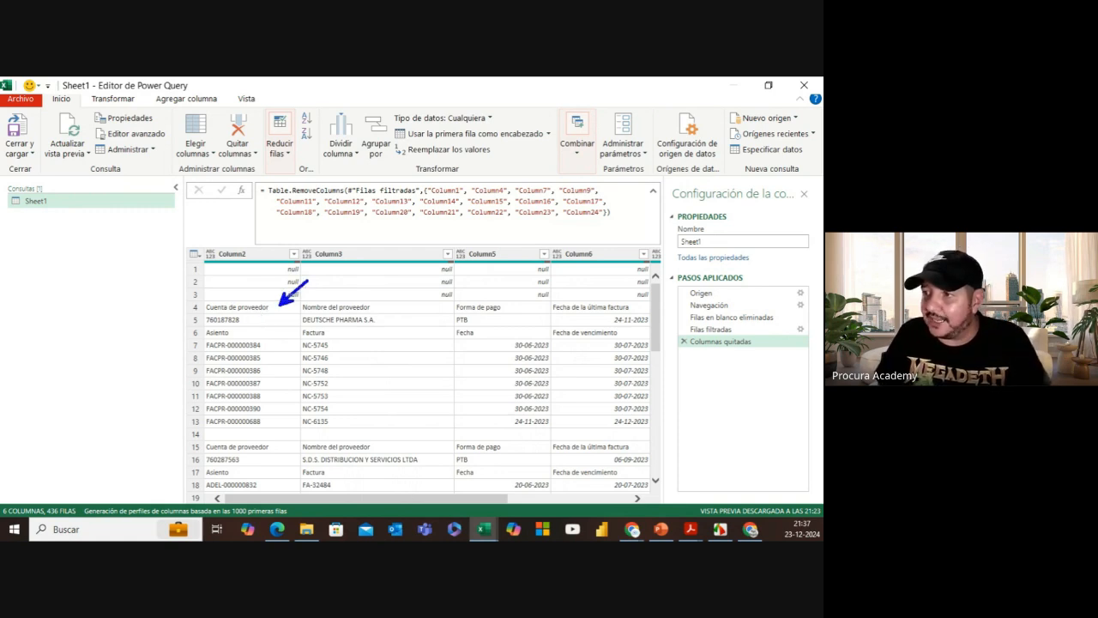
pyautogui.moveTo(291, 446); pyautogui.dragTo(322, 413)
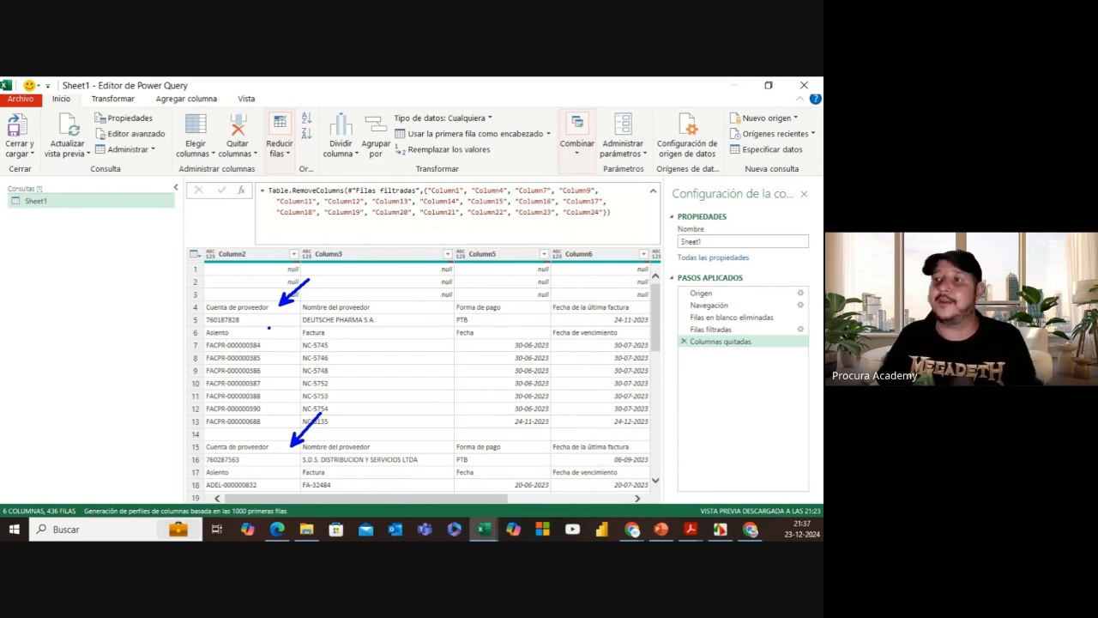
pyautogui.moveTo(202, 314); pyautogui.dragTo(213, 324)
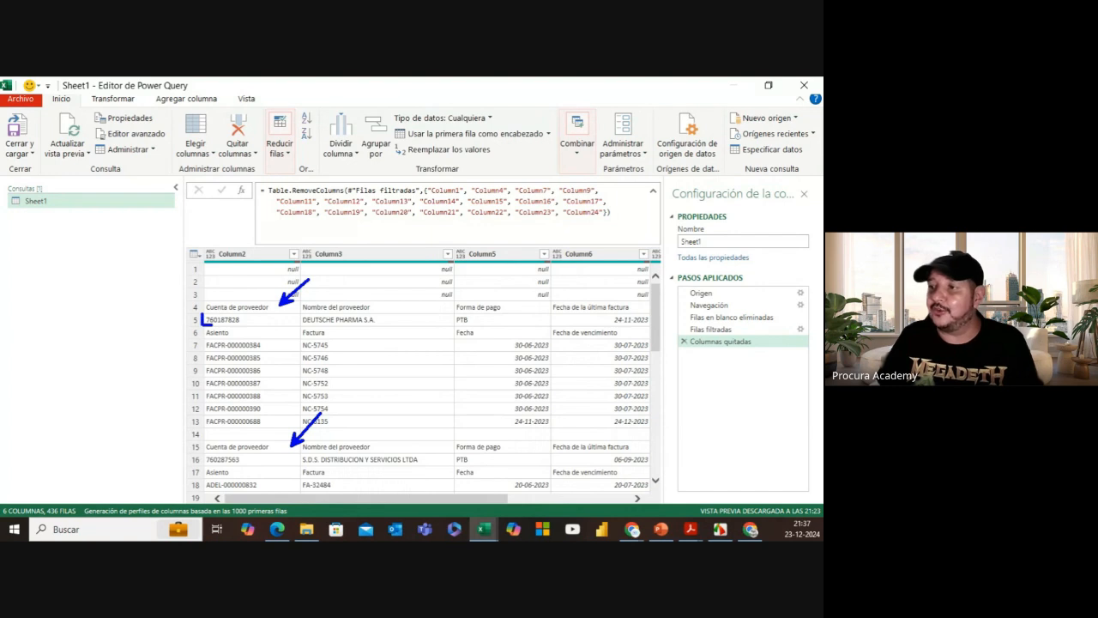
pyautogui.moveTo(297, 314); pyautogui.dragTo(297, 325)
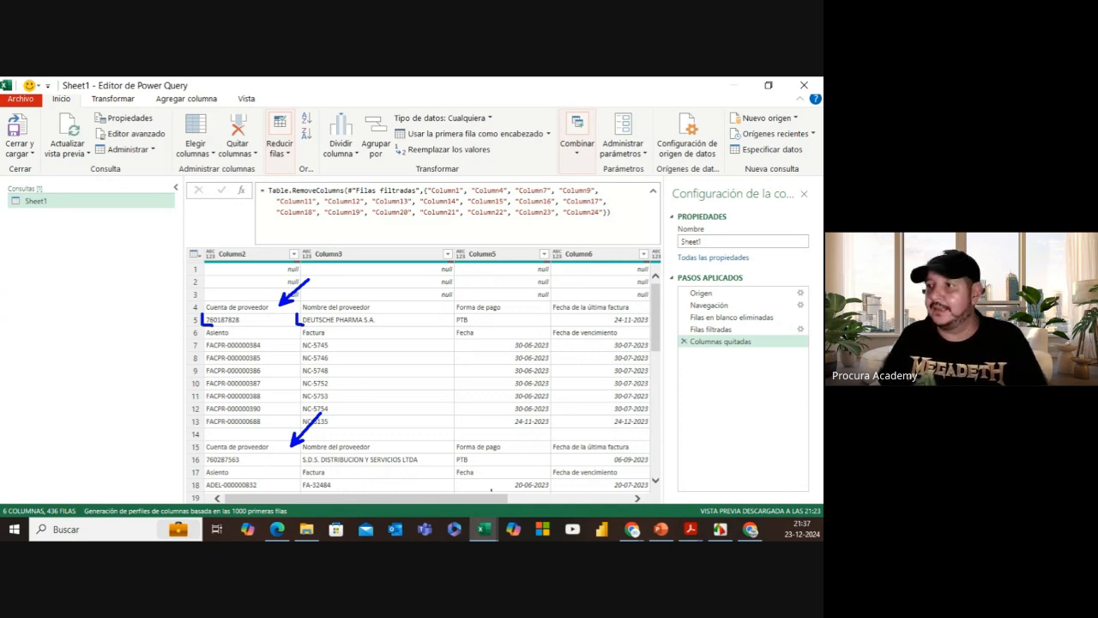
pyautogui.press('Escape')
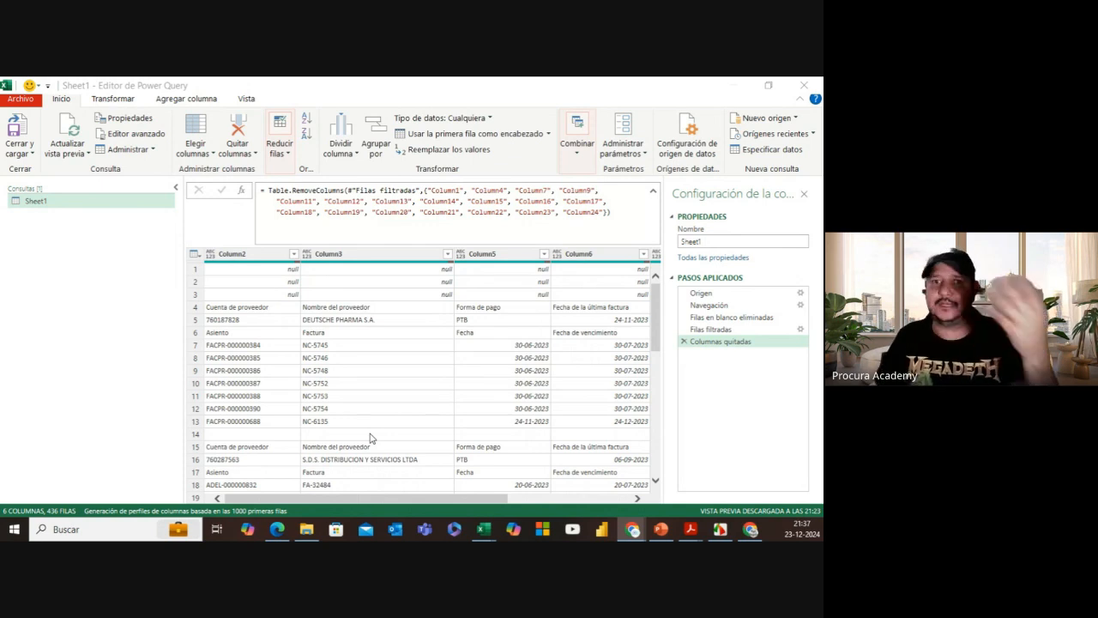
# Step: Check Column2's sort and filter options without applying any filter
pyautogui.click(262, 260)
pyautogui.click(263, 257)
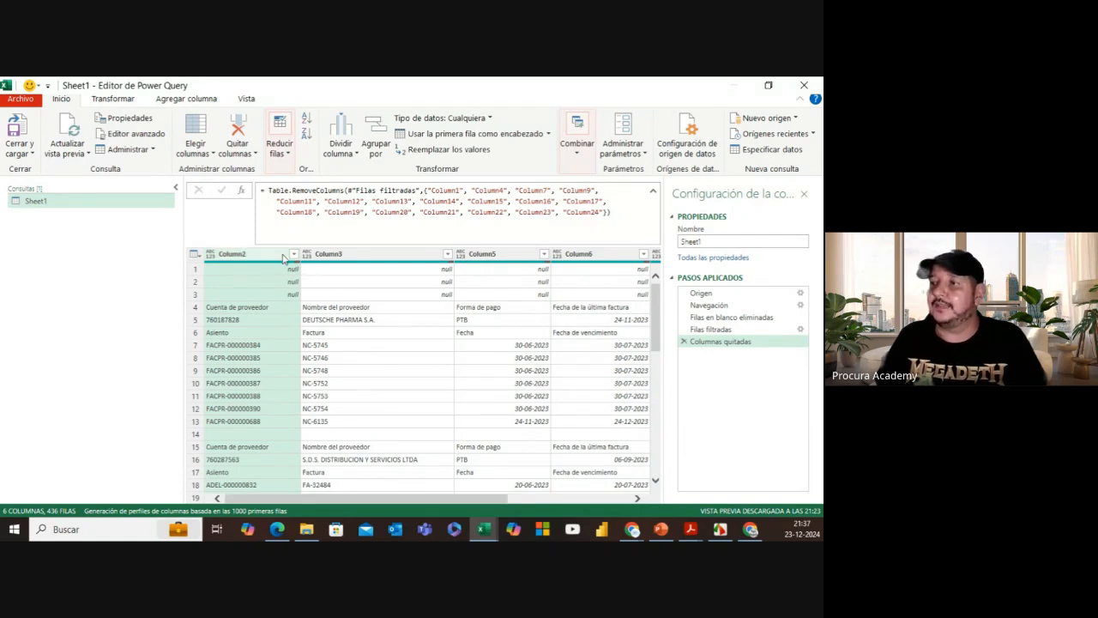
pyautogui.click(294, 254)
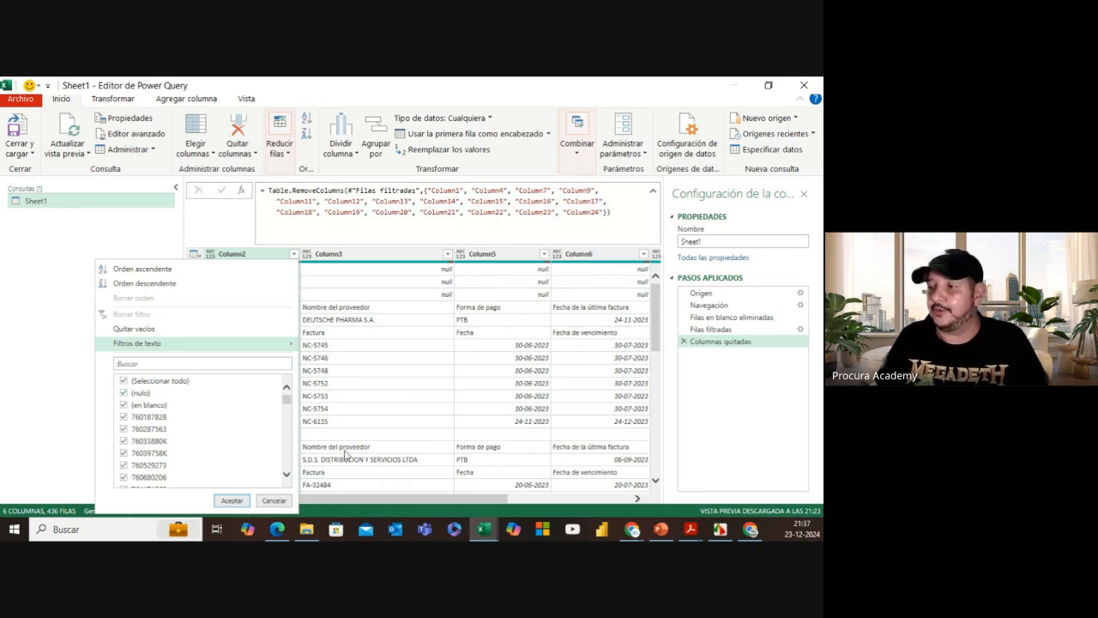
pyautogui.click(284, 504)
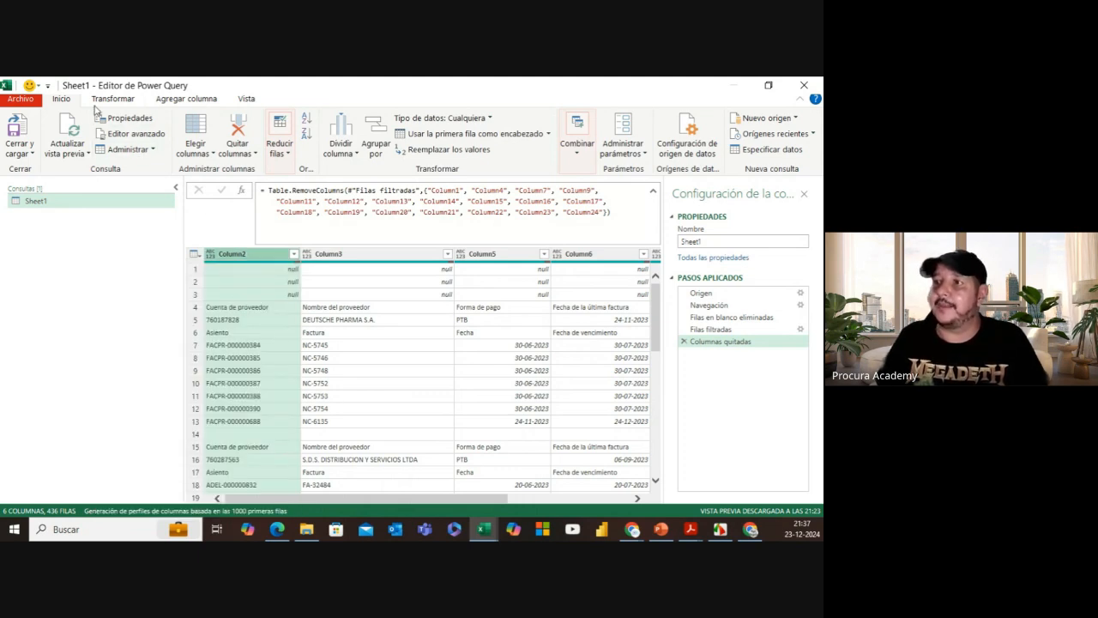
# Step: Remove the top 3 rows from the query with Quitar filas superiores
pyautogui.click(290, 164)
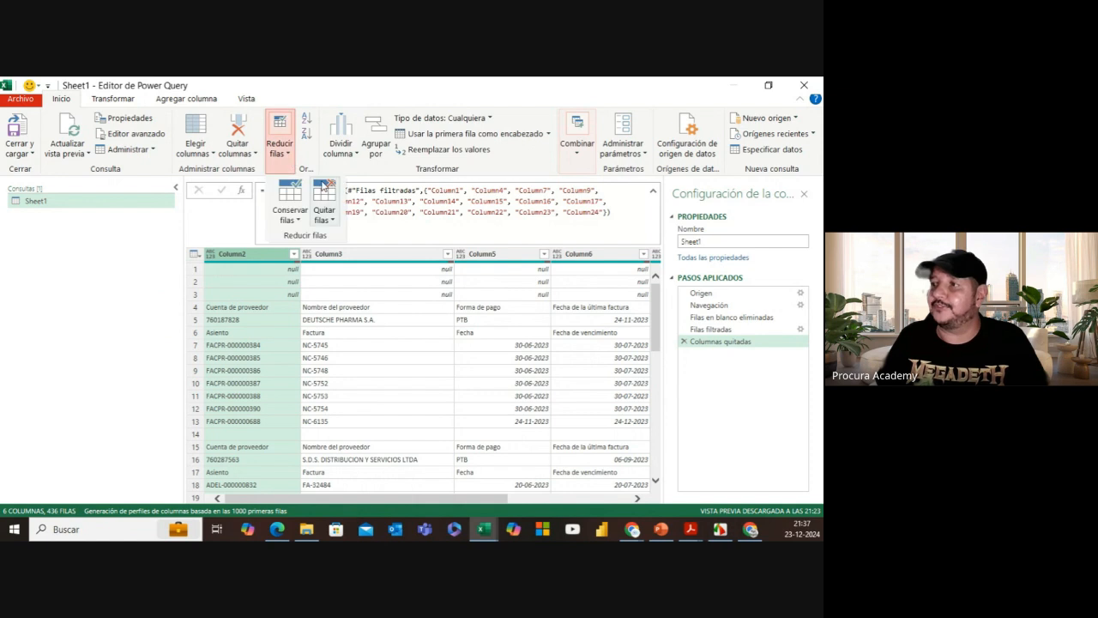
pyautogui.click(331, 218)
pyautogui.click(370, 237)
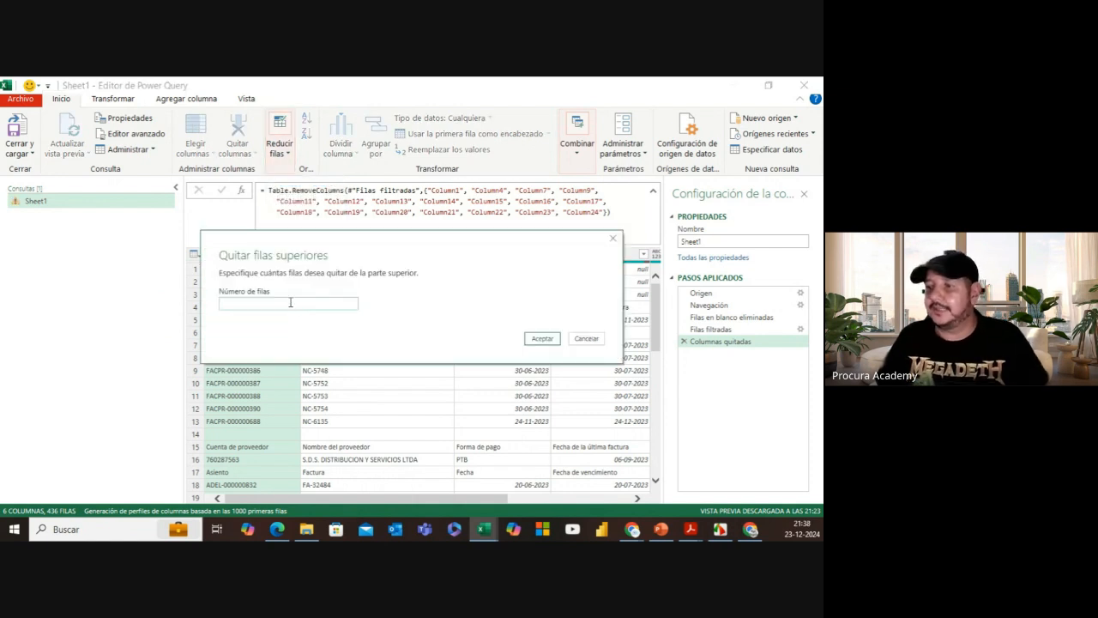
pyautogui.write('3')
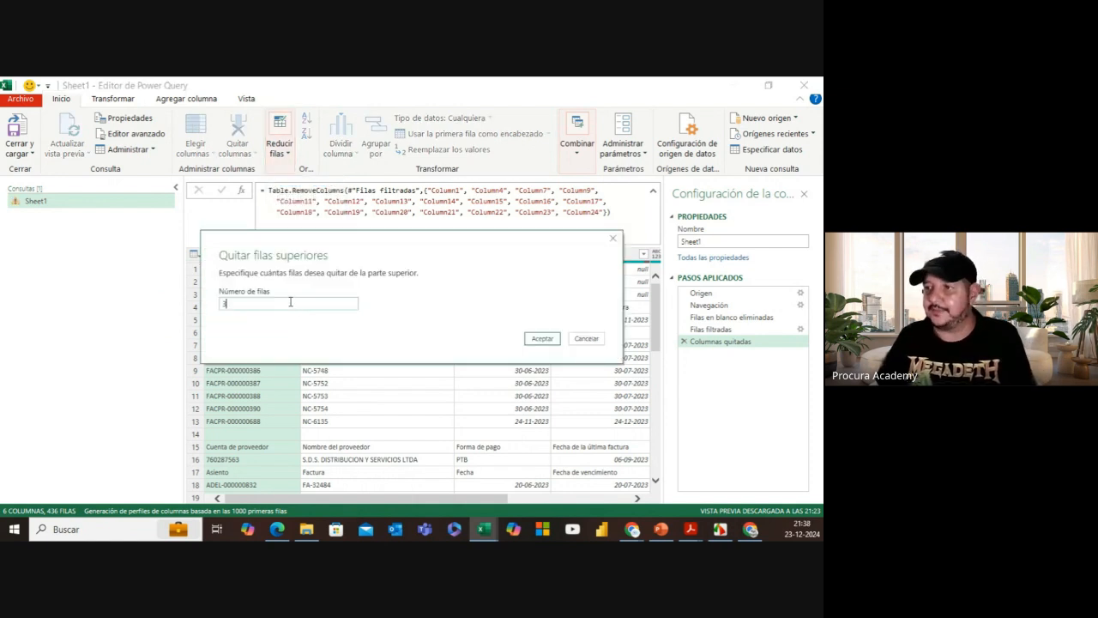
pyautogui.click(542, 340)
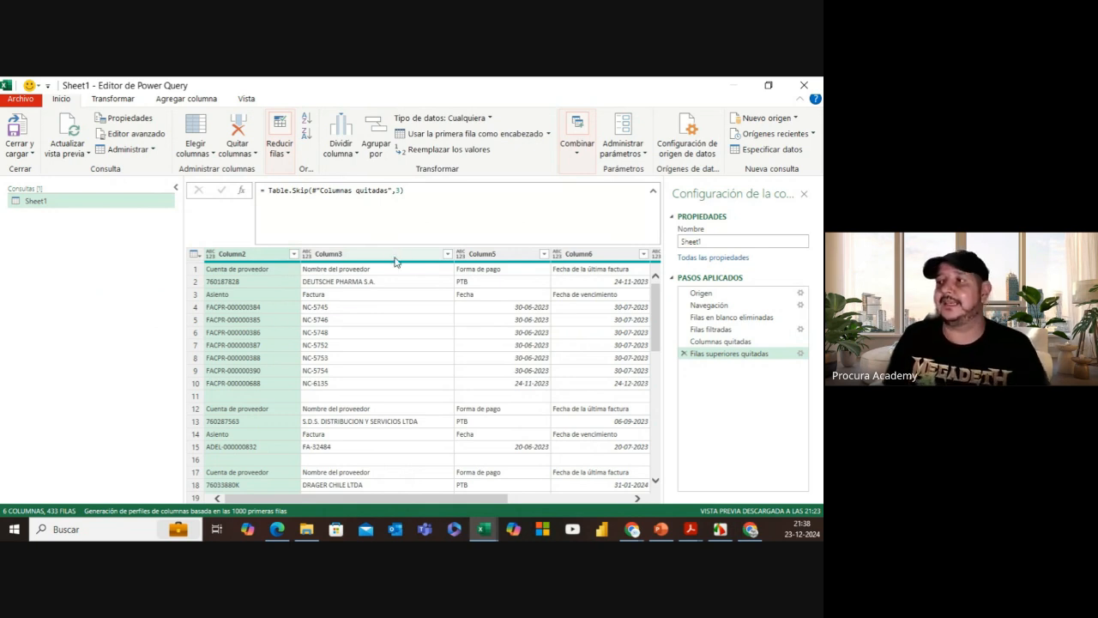
# Step: Collapse the Consultas pane, zoom in, and select the 3 in the Table.Skip formula
pyautogui.click(395, 191)
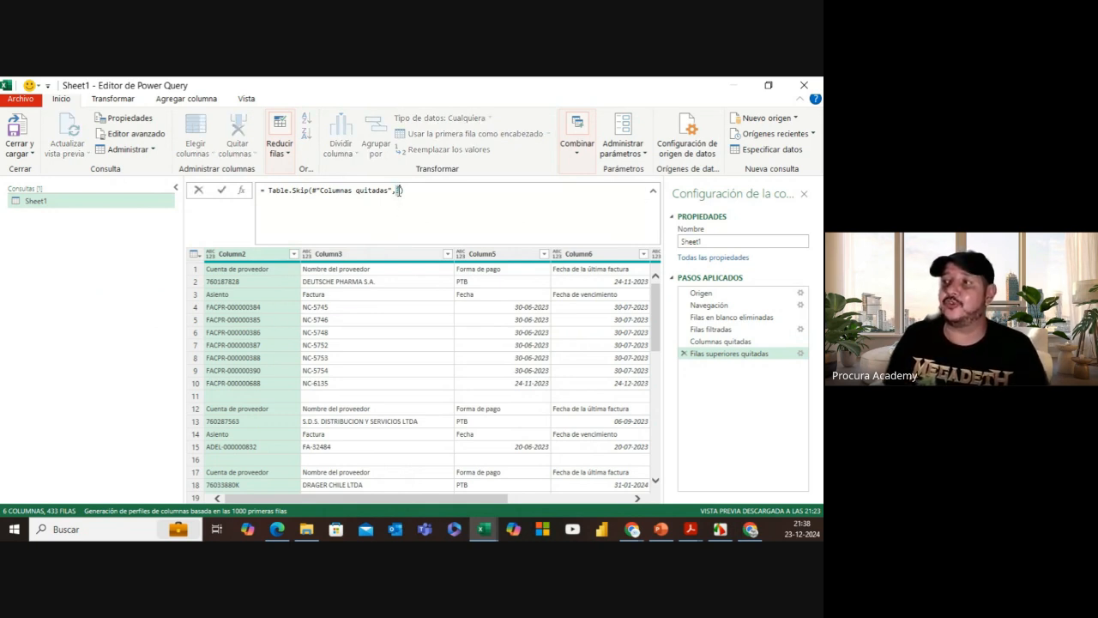
pyautogui.click(176, 191)
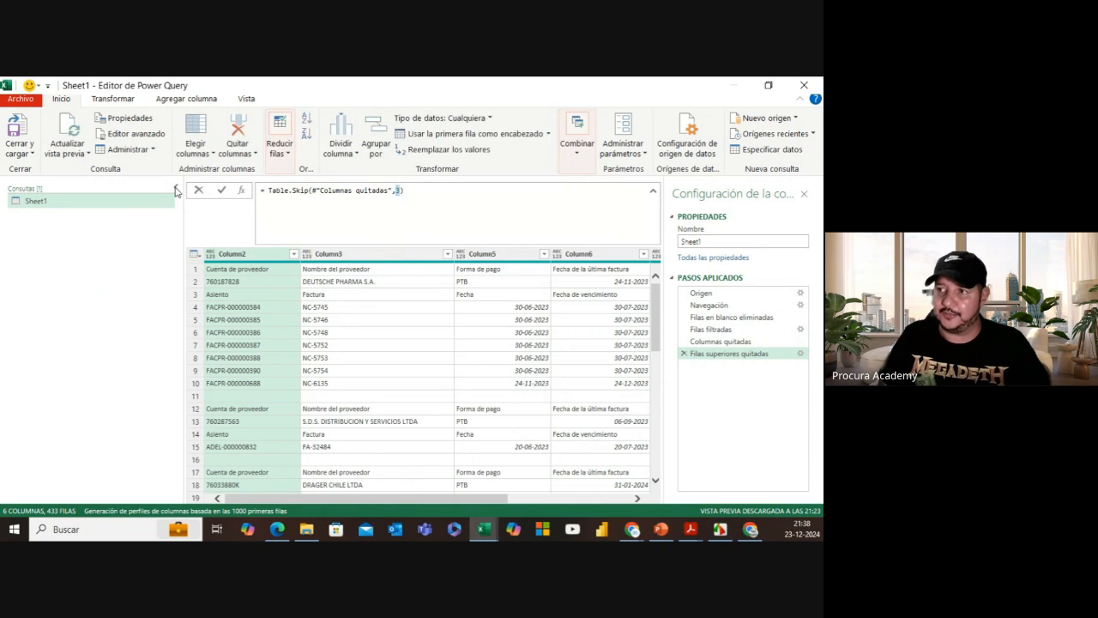
pyautogui.click(177, 192)
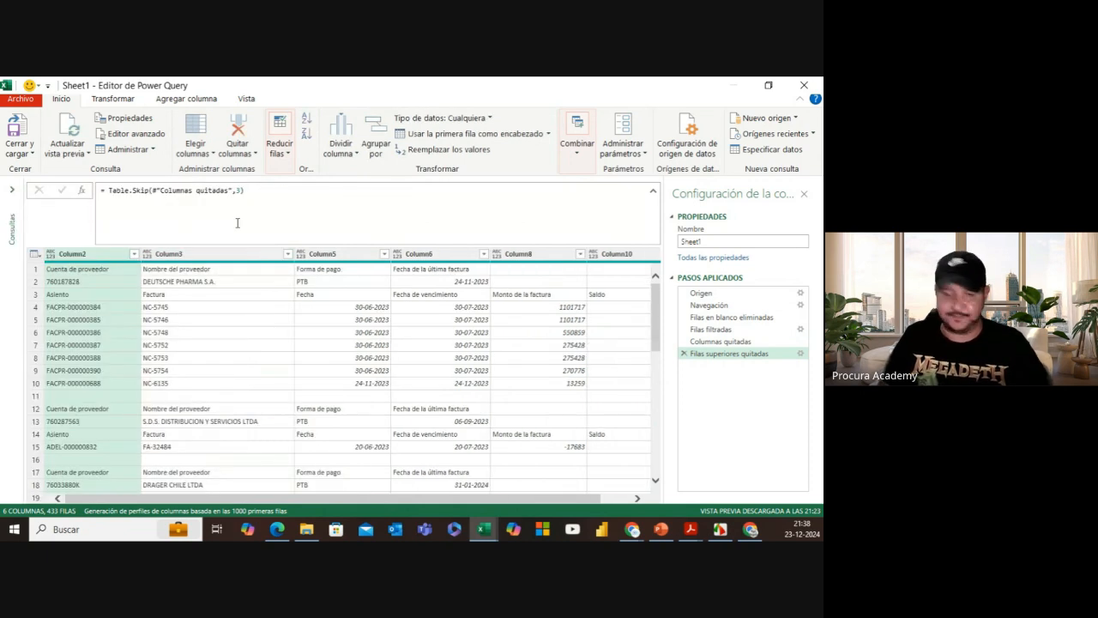
pyautogui.hotkey('ctrl', '+')
pyautogui.hotkey('ctrl', '+')
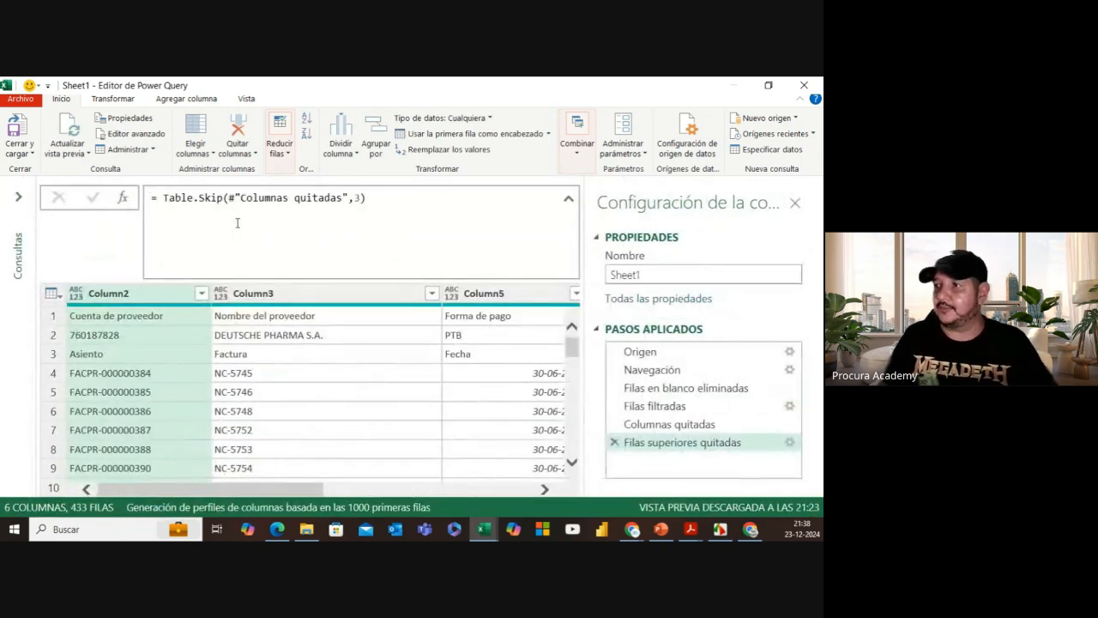
pyautogui.doubleClick(355, 198)
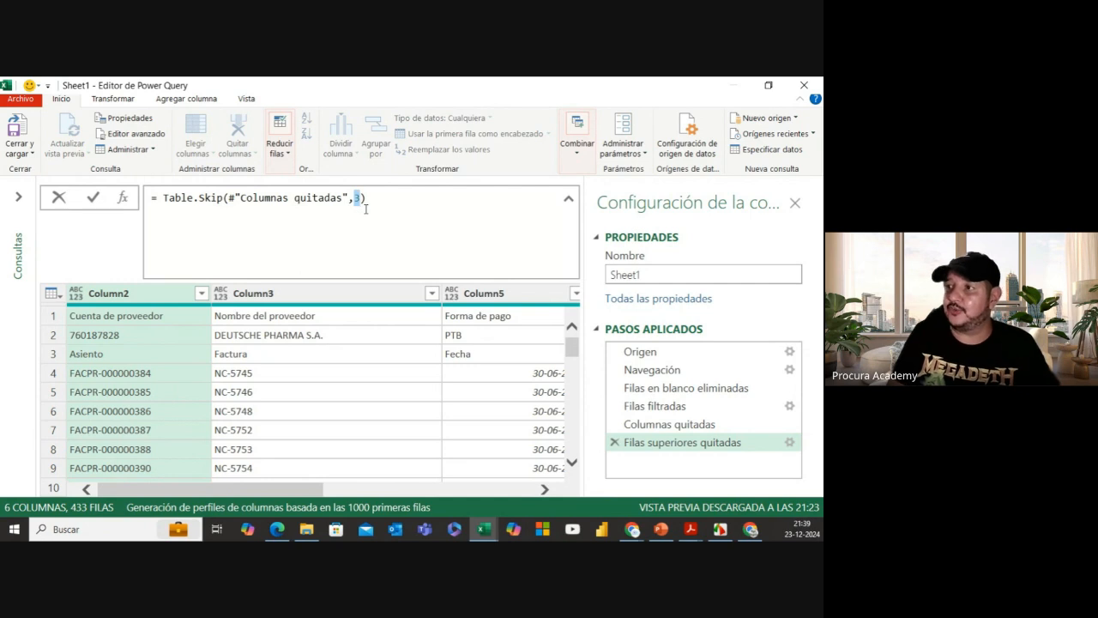
# Step: Delete the row count from Table.Skip, keeping the trailing comma, and commit the formula
pyautogui.press('BackSpace')
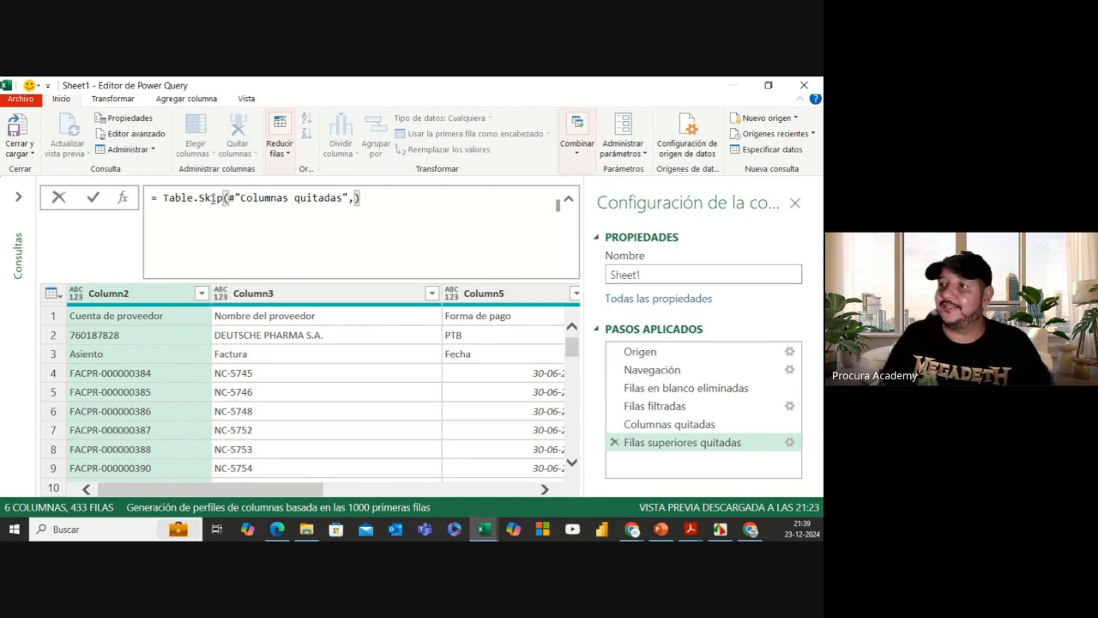
pyautogui.moveTo(214, 198)
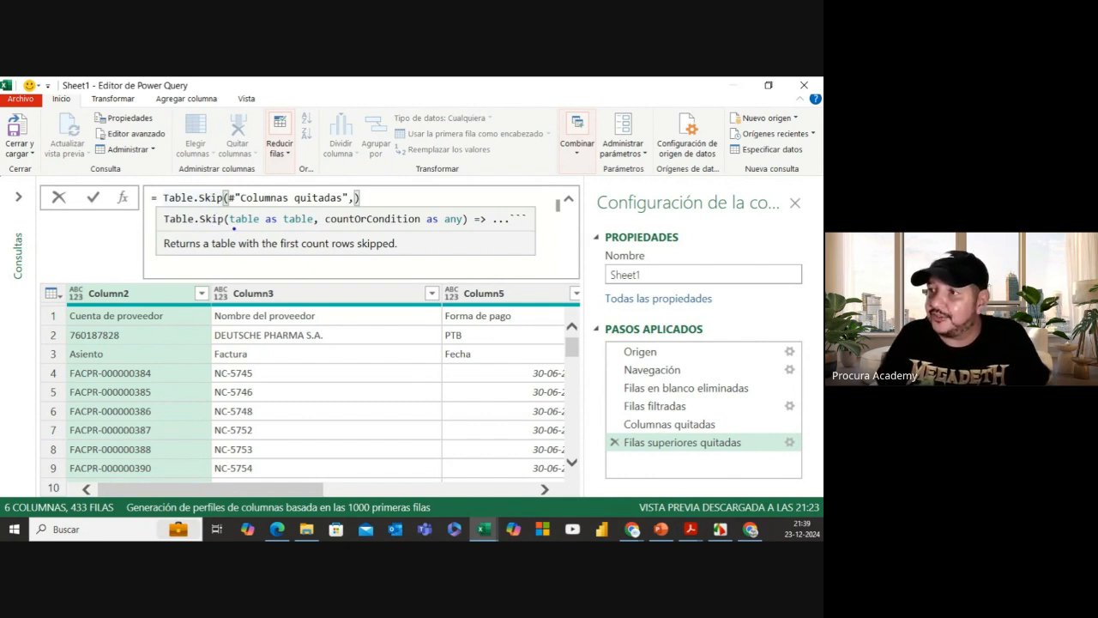
pyautogui.moveTo(234, 228)
pyautogui.mouseDown()
pyautogui.moveTo(309, 224)
pyautogui.moveTo(310, 178)
pyautogui.mouseUp()
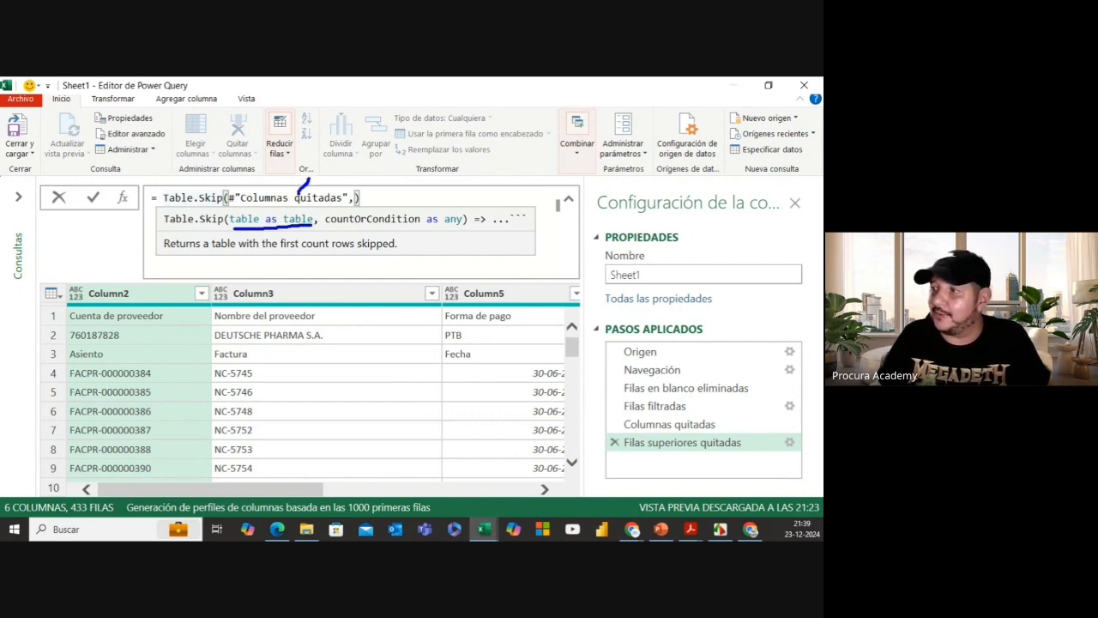
pyautogui.moveTo(715, 424); pyautogui.dragTo(732, 406)
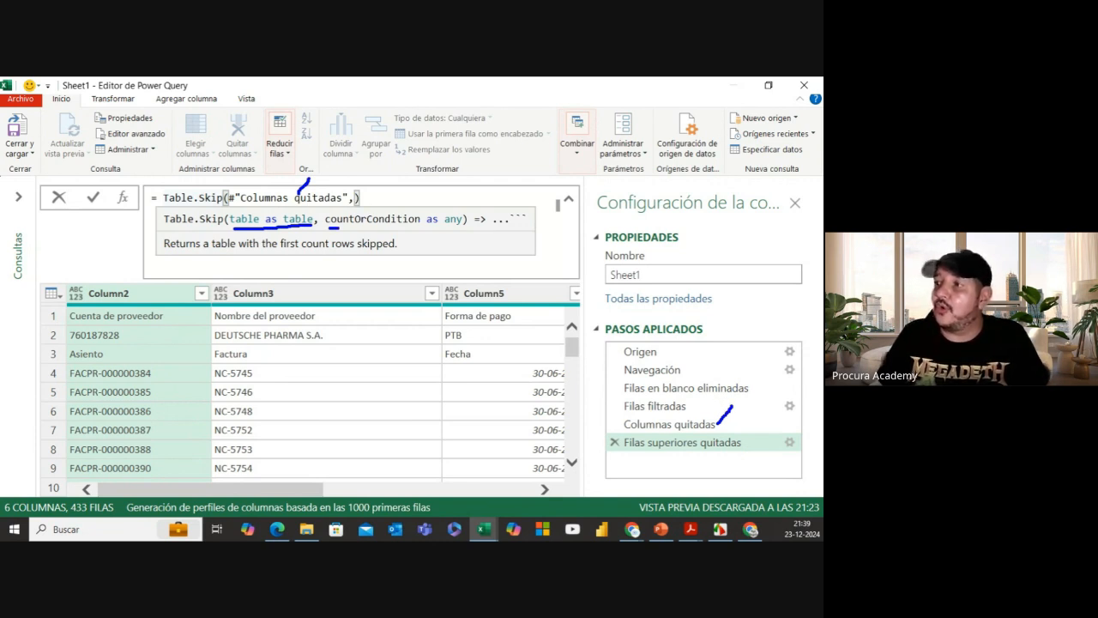
pyautogui.moveTo(338, 228); pyautogui.dragTo(352, 228)
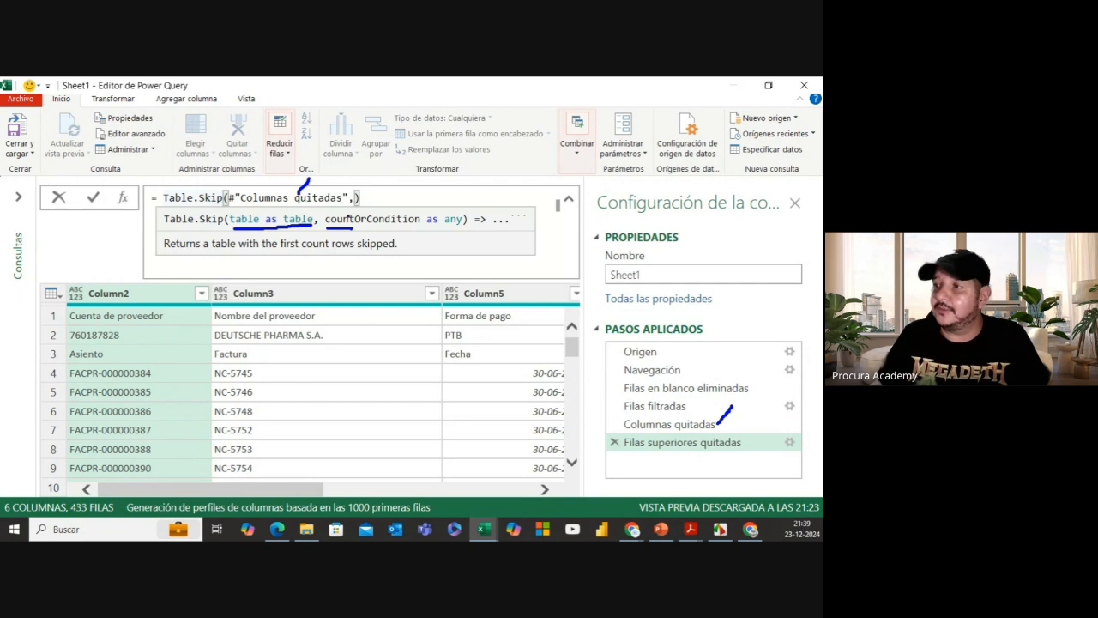
pyautogui.moveTo(351, 203); pyautogui.dragTo(346, 212)
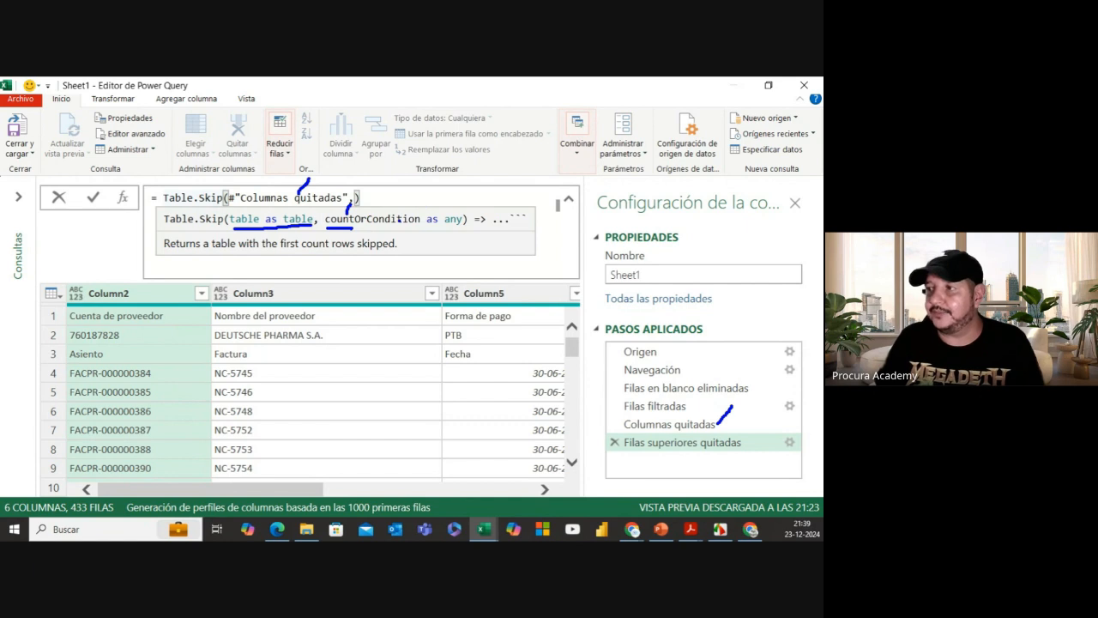
pyautogui.press('Return')
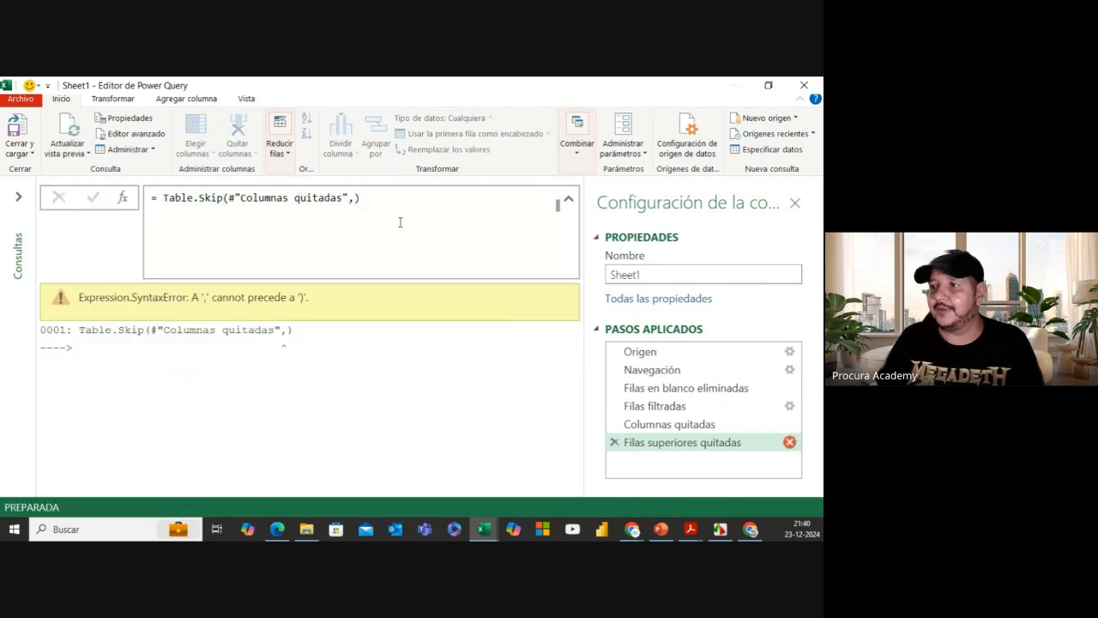
# Step: Replace the Table.Skip count argument with an each _ condition
pyautogui.click(355, 198)
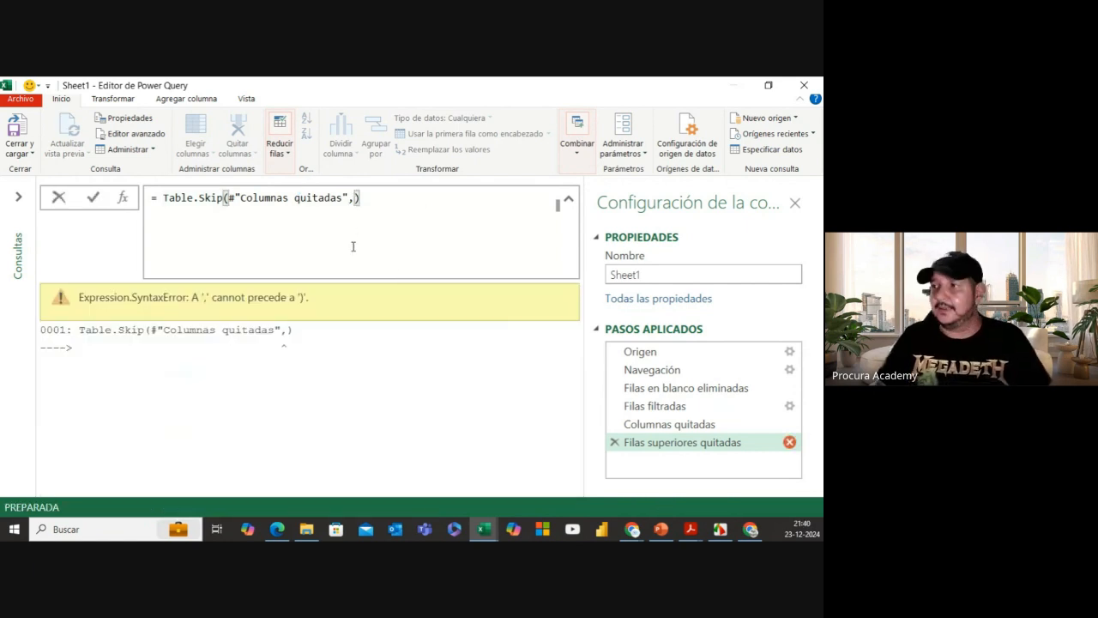
pyautogui.write('ea')
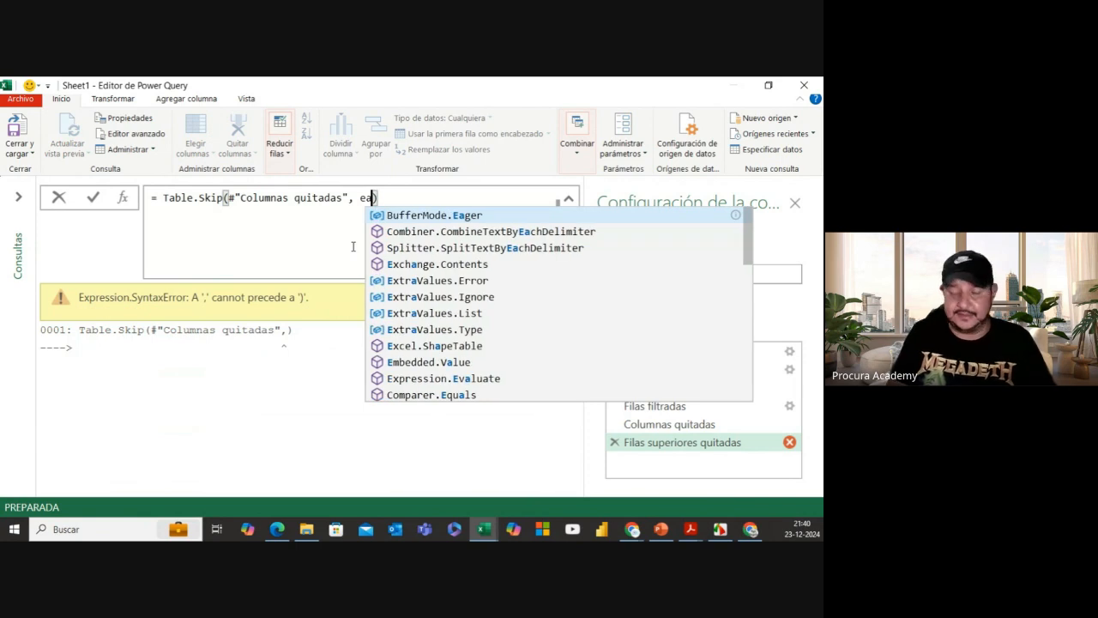
pyautogui.write('ch')
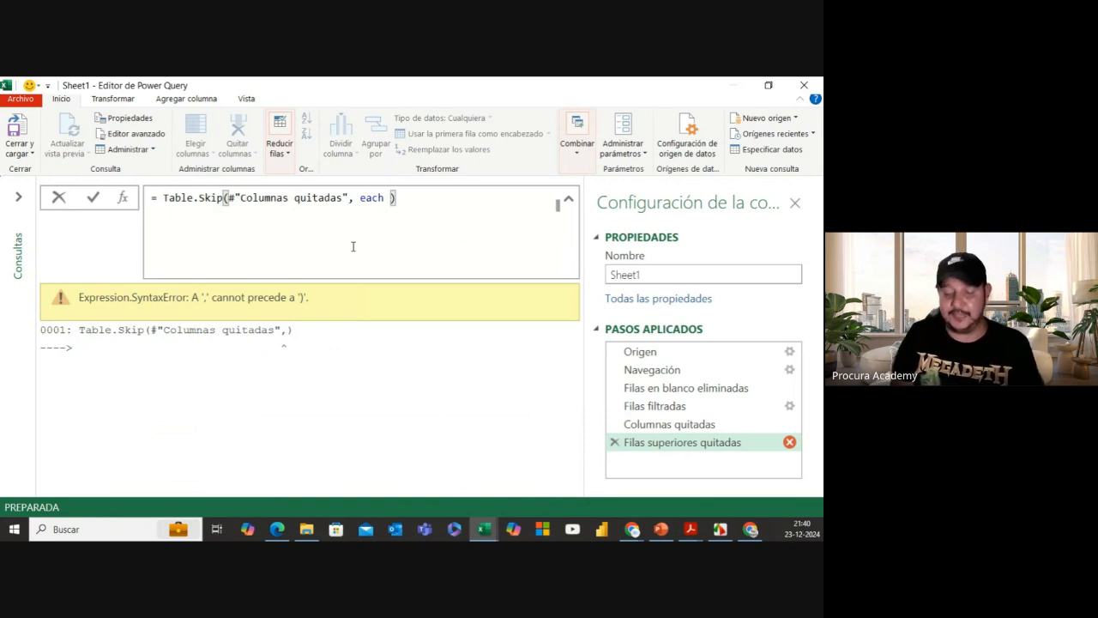
pyautogui.write('_')
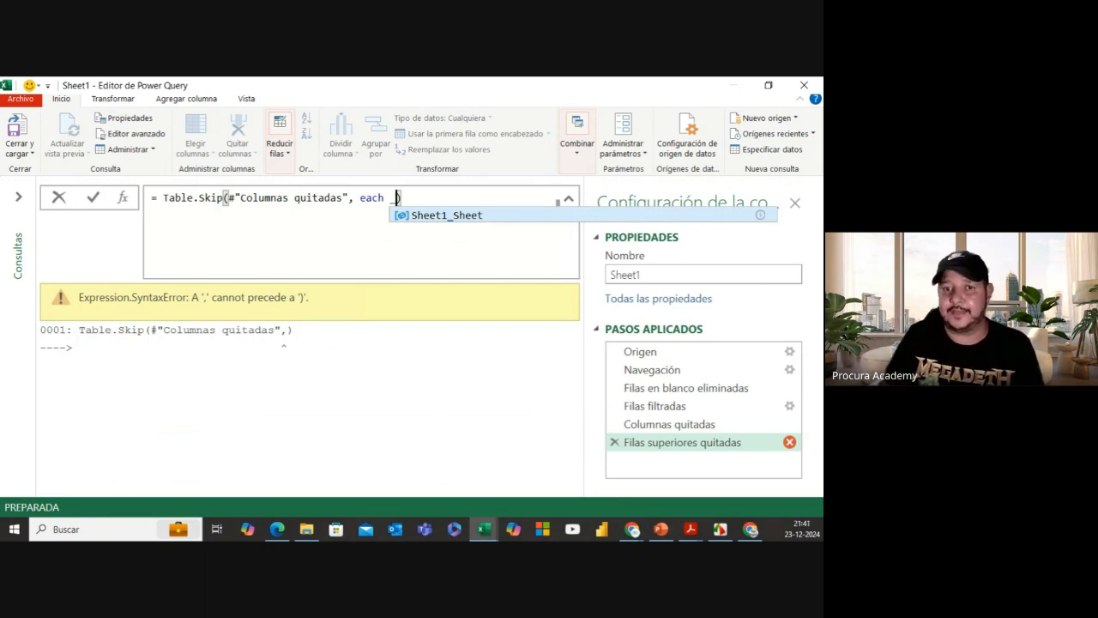
pyautogui.click(485, 351)
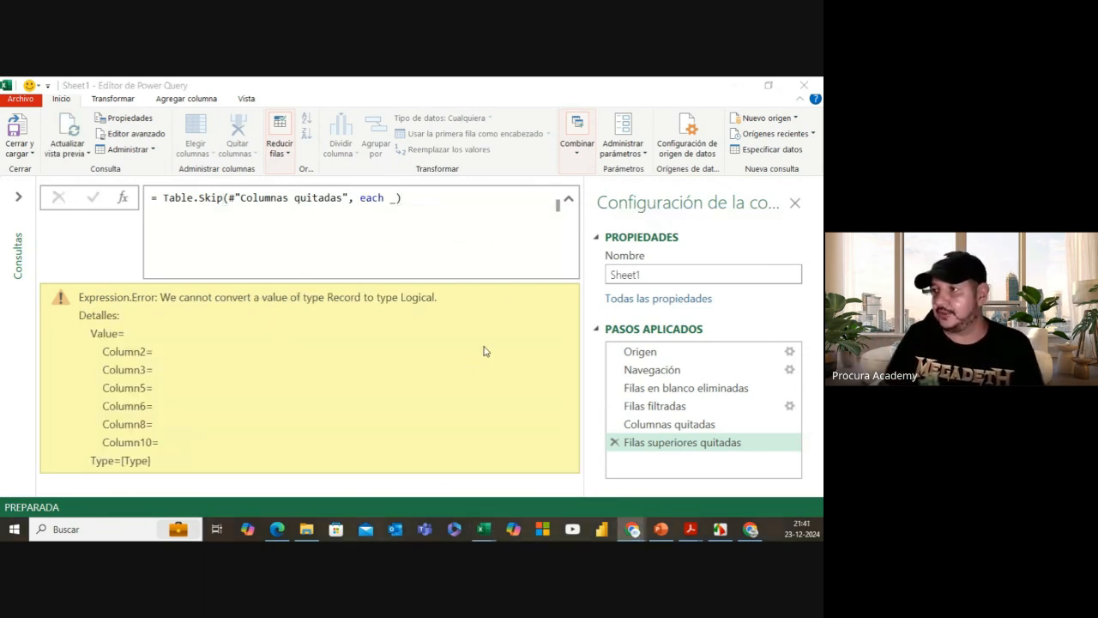
# Step: Rewrite the condition as each [Column2] <> "Cuenta de proveedor" and commit the formula
pyautogui.click(397, 200)
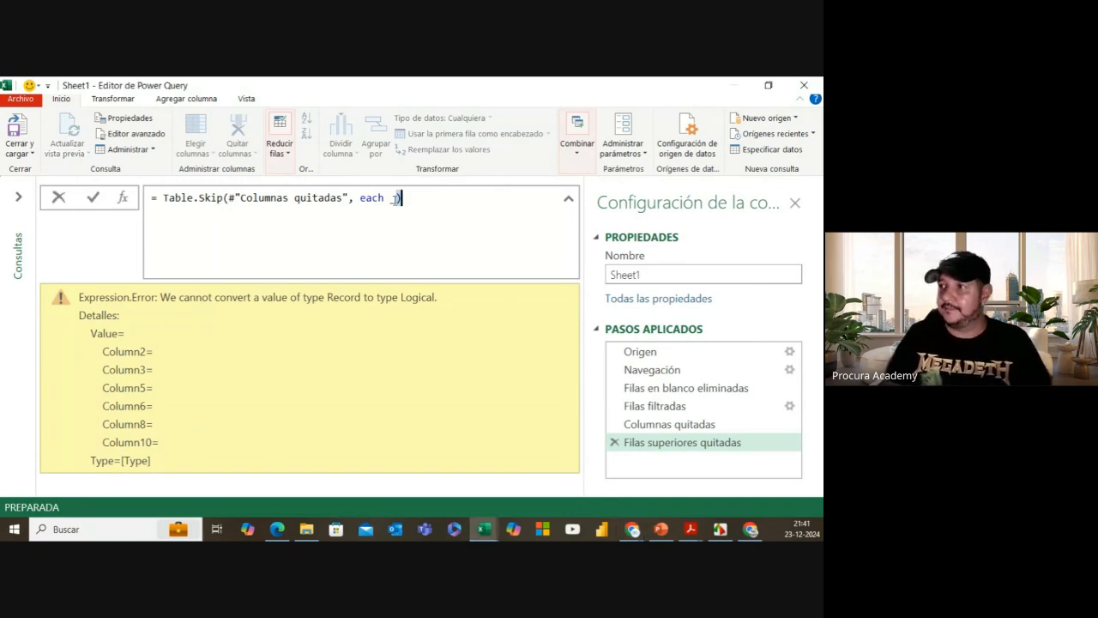
pyautogui.click(395, 225)
pyautogui.click(392, 199)
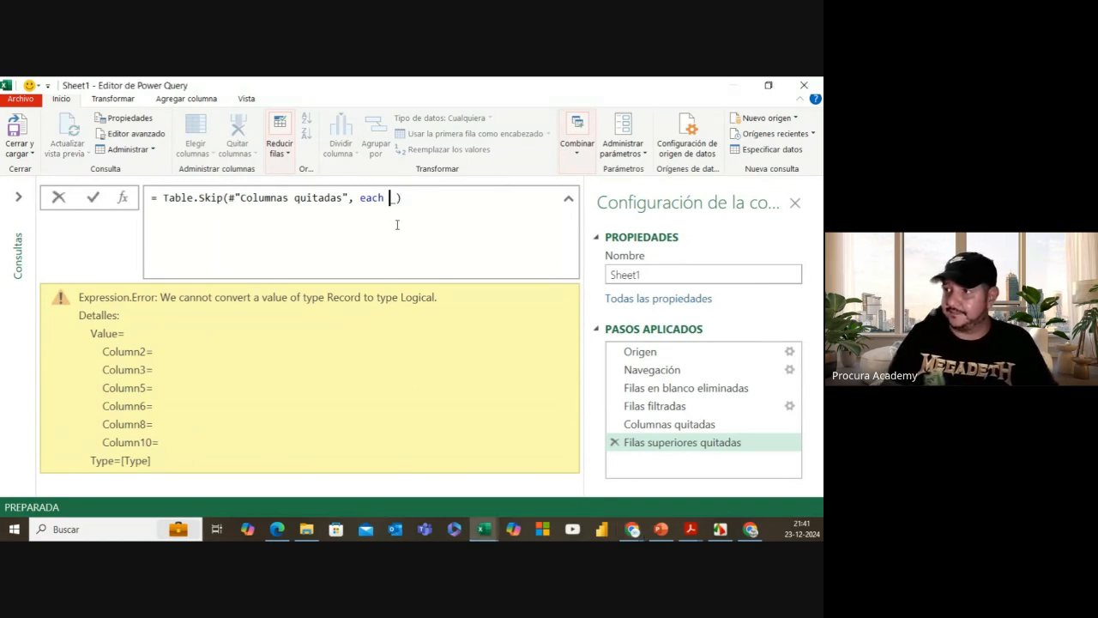
pyautogui.press('Delete')
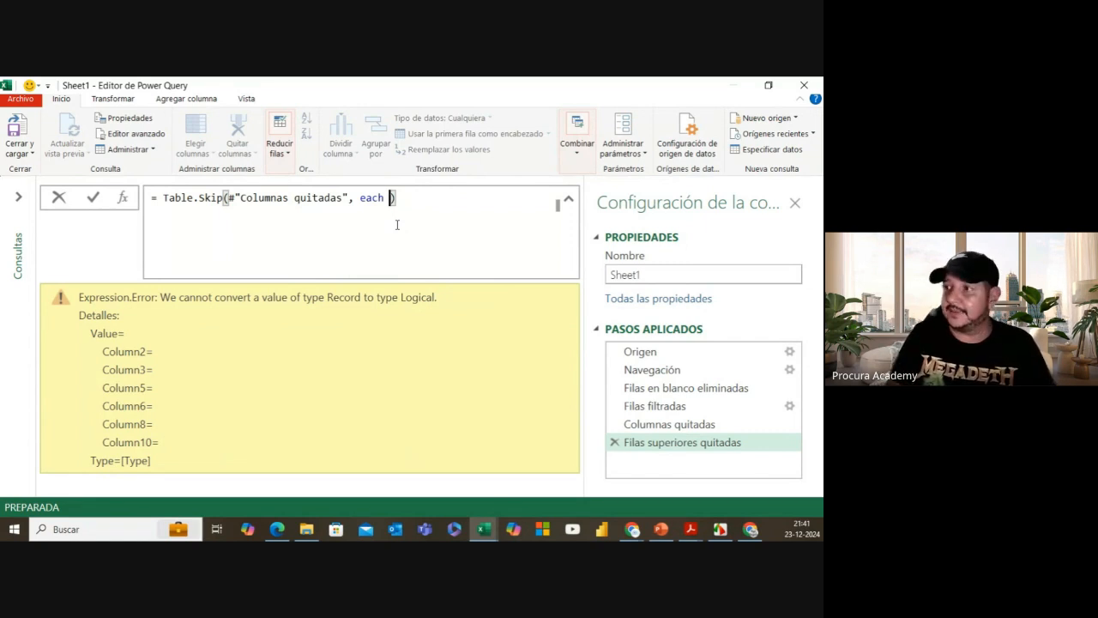
pyautogui.write('[Column')
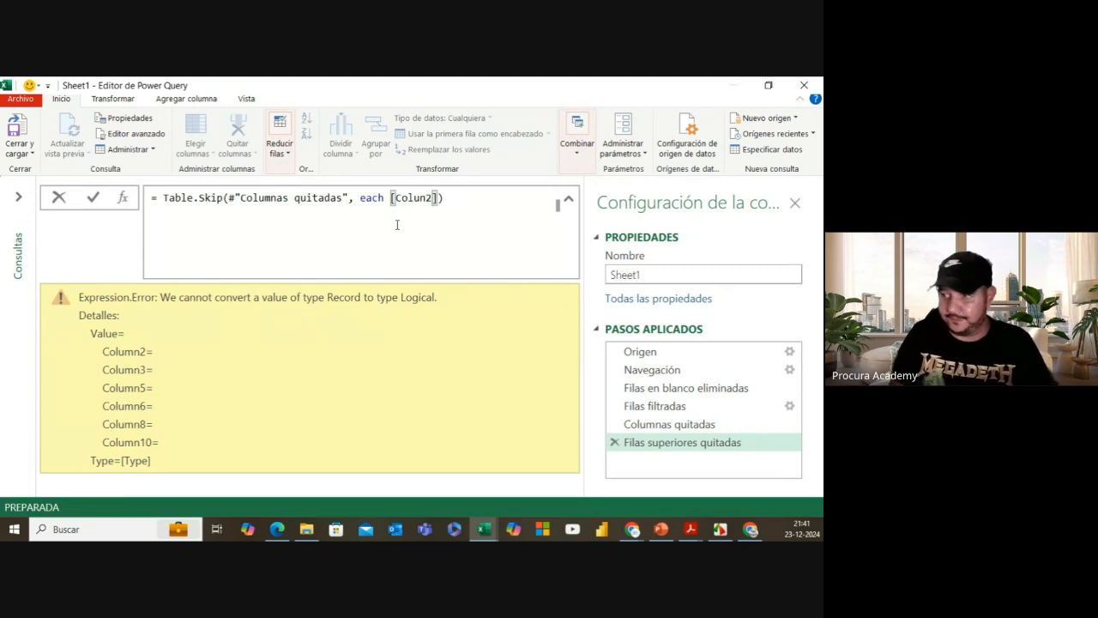
pyautogui.press('BackSpace')
pyautogui.press('BackSpace')
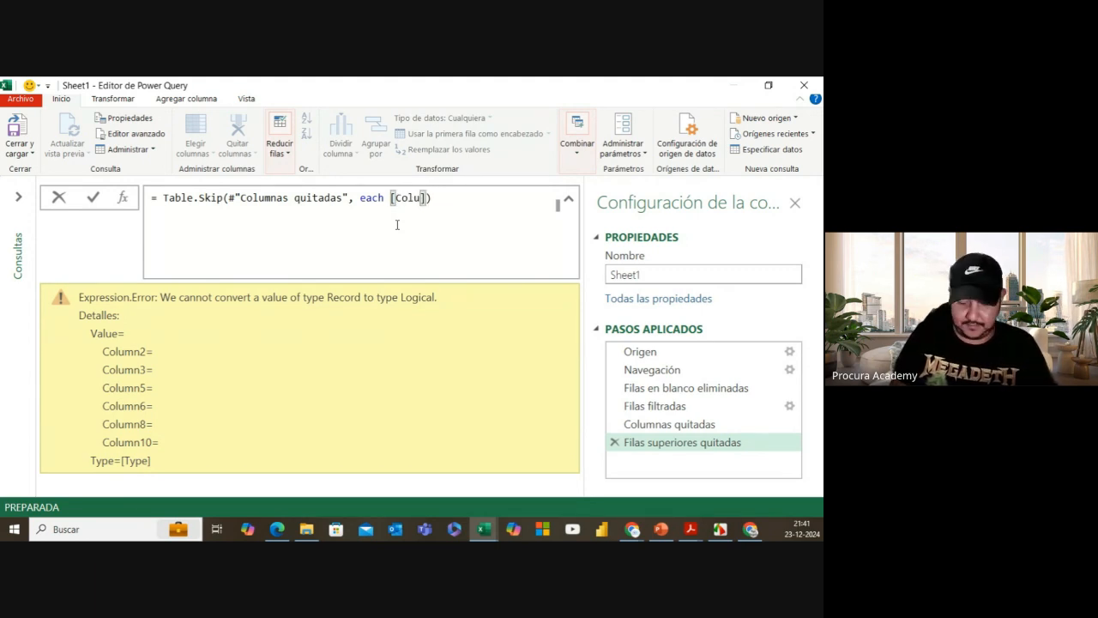
pyautogui.write('mm')
pyautogui.press('BackSpace')
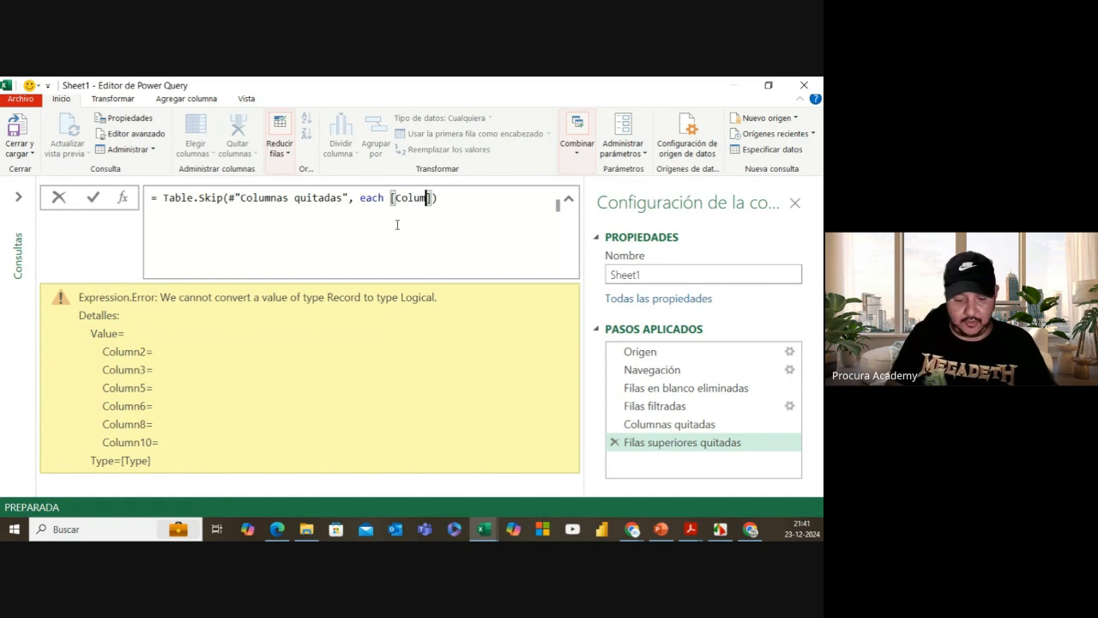
pyautogui.write('n2')
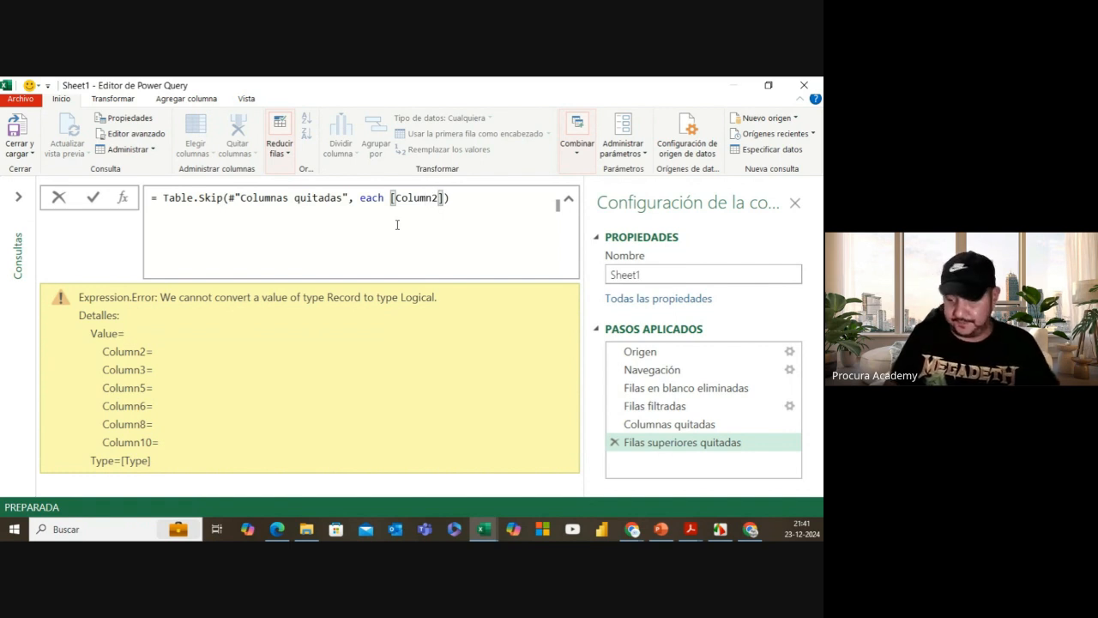
pyautogui.click(444, 199)
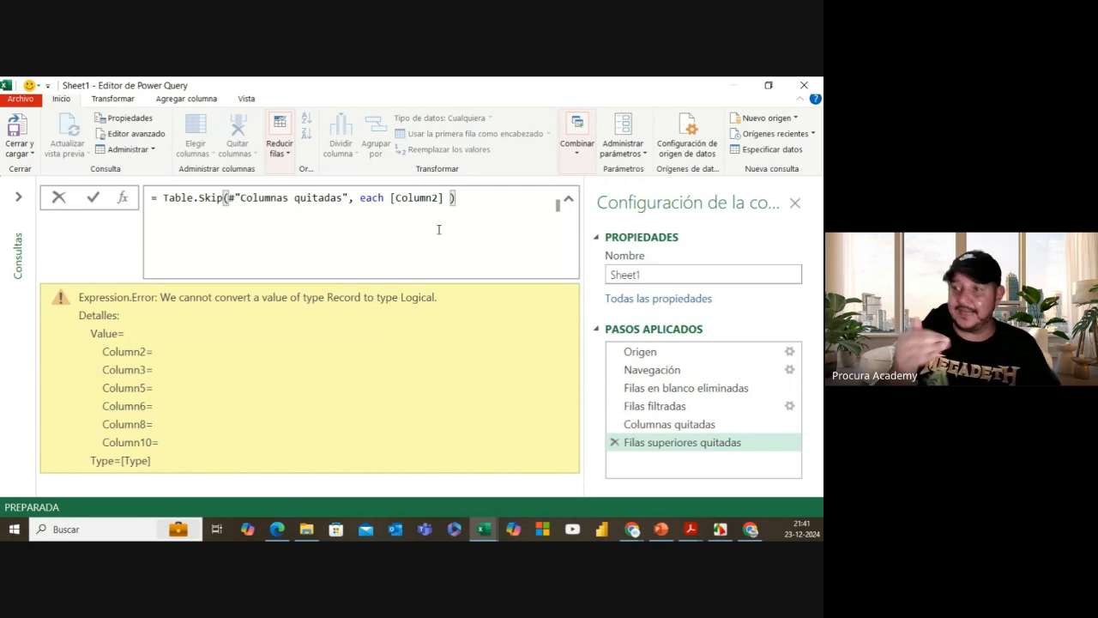
pyautogui.write('<>')
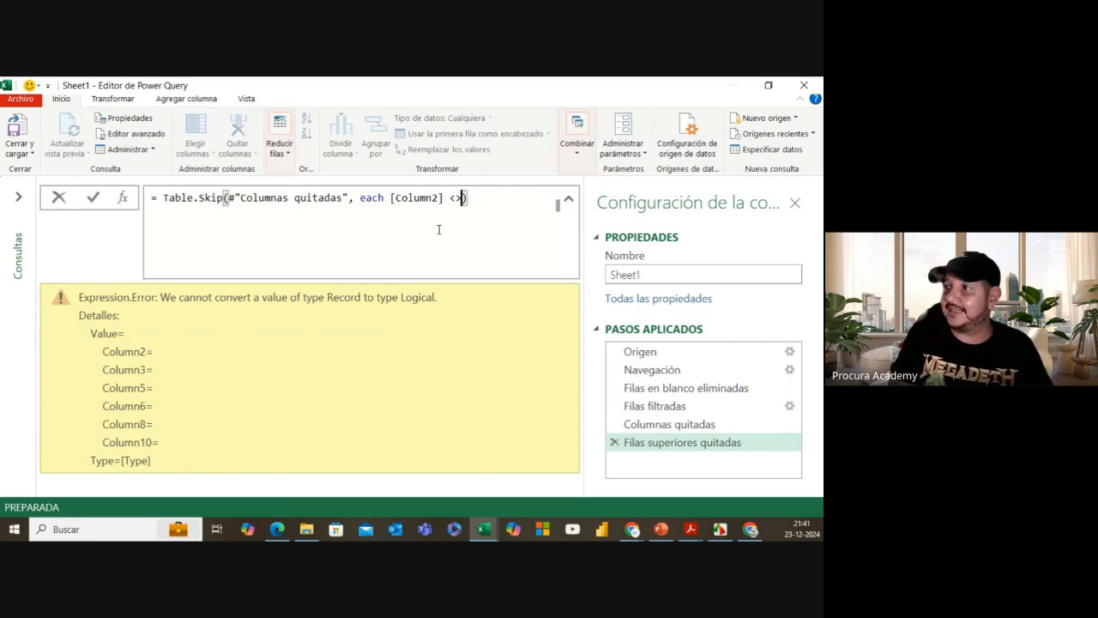
pyautogui.write(' ""')
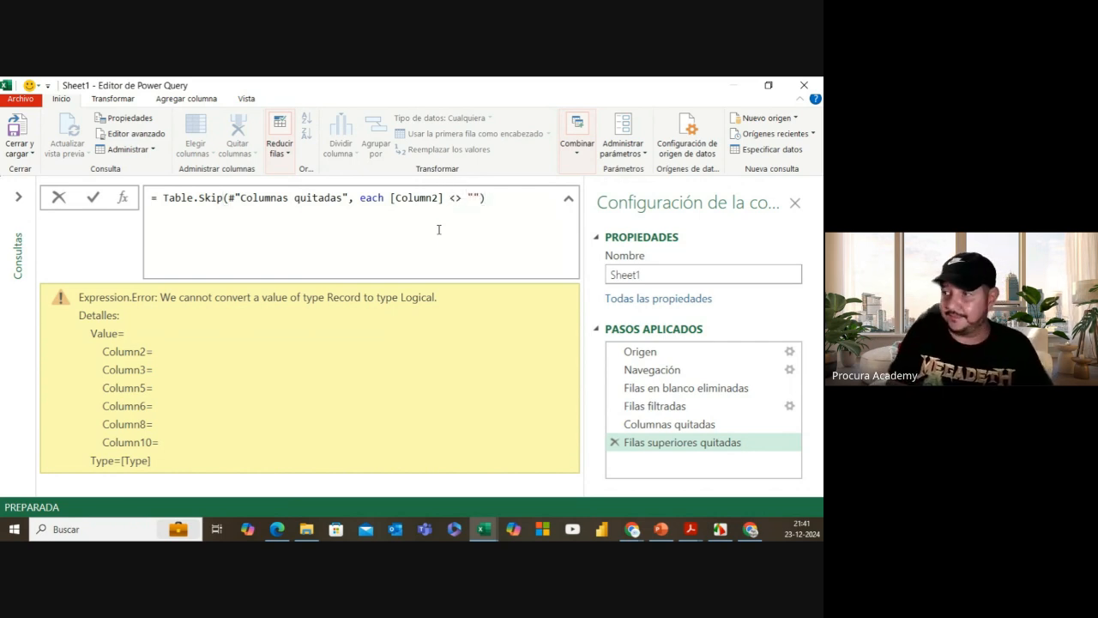
pyautogui.write('Cuenta ')
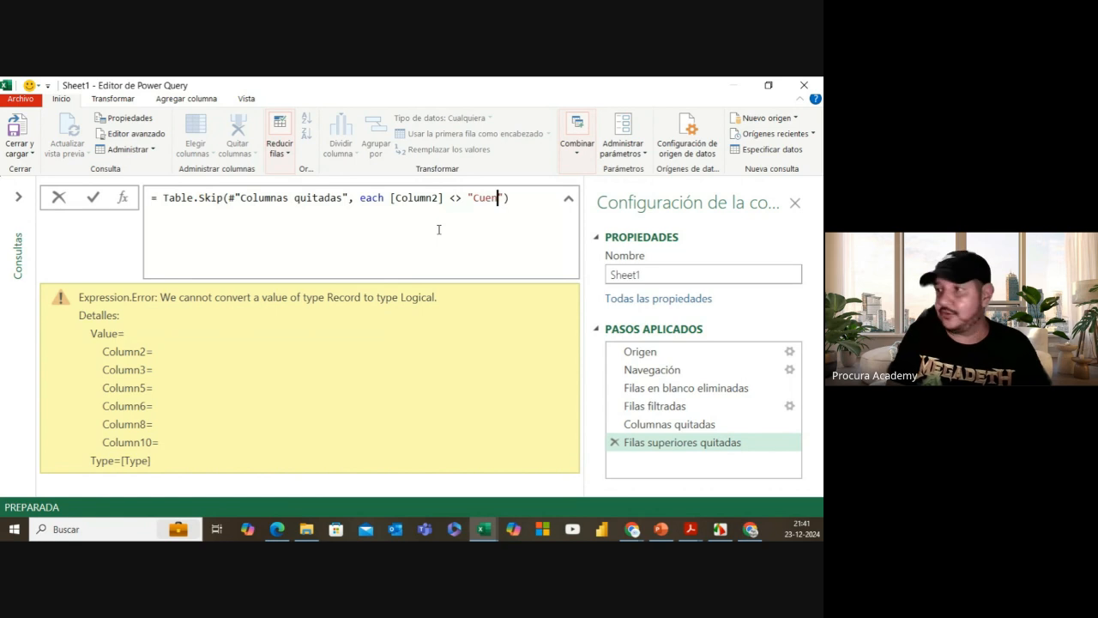
pyautogui.write('de proveedor')
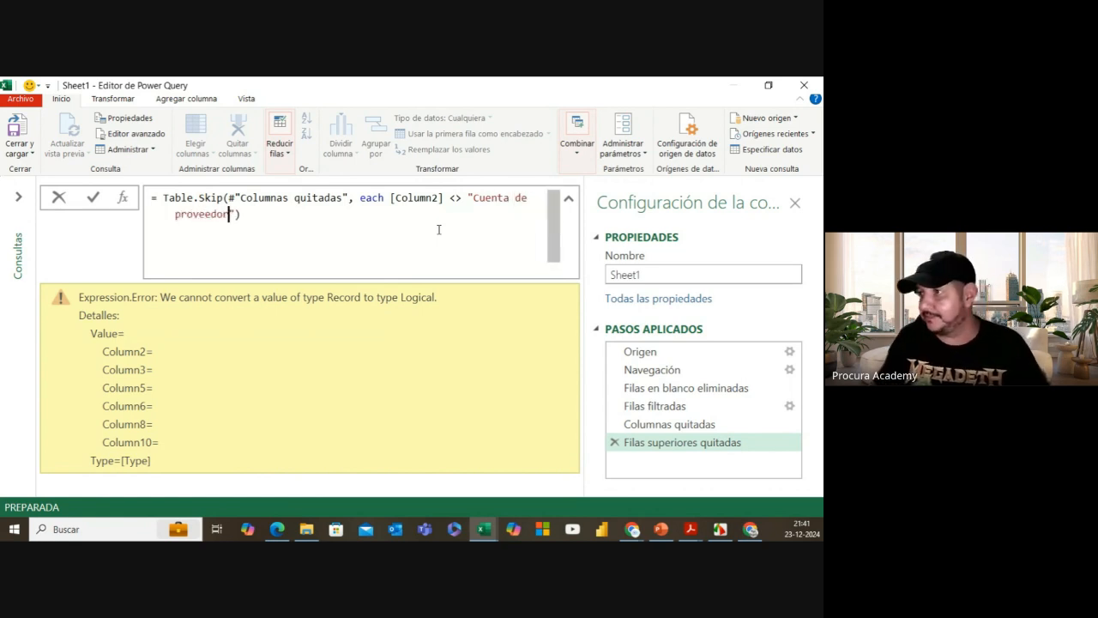
pyautogui.click(251, 216)
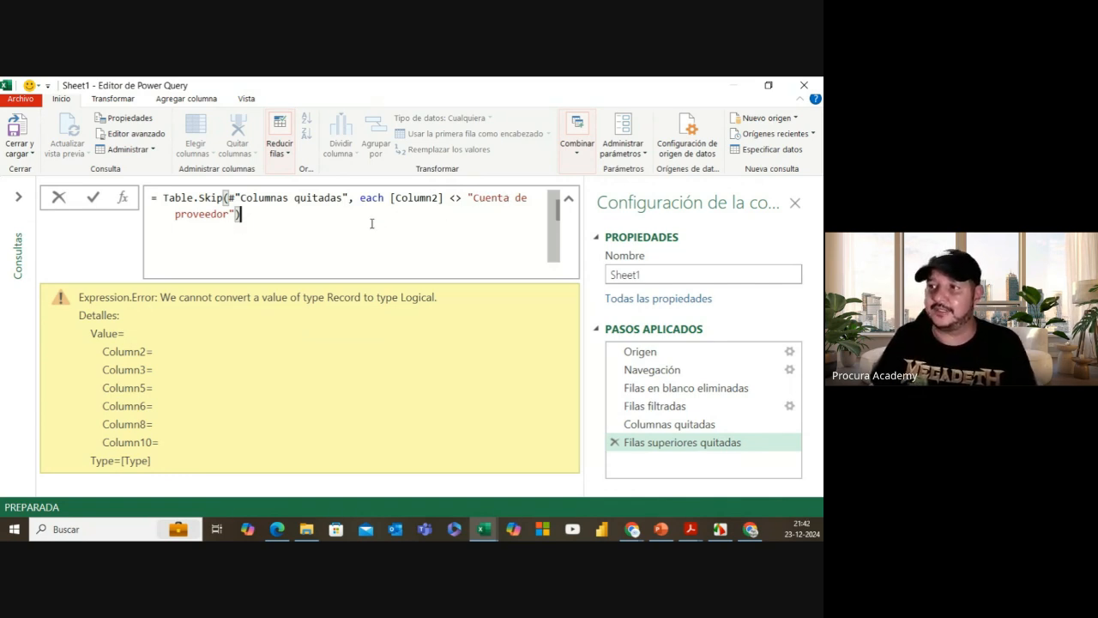
pyautogui.click(98, 200)
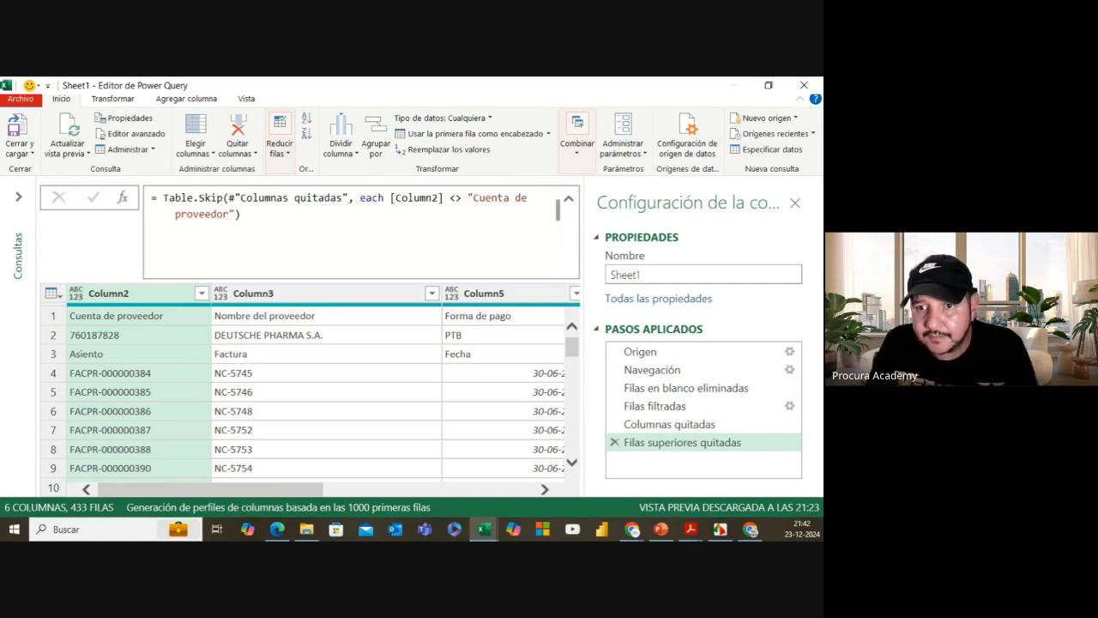
# Step: Compare the three leading null rows in Columnas quitadas with the Filas superiores quitadas result
pyautogui.hotkey('alt', 'Tab')
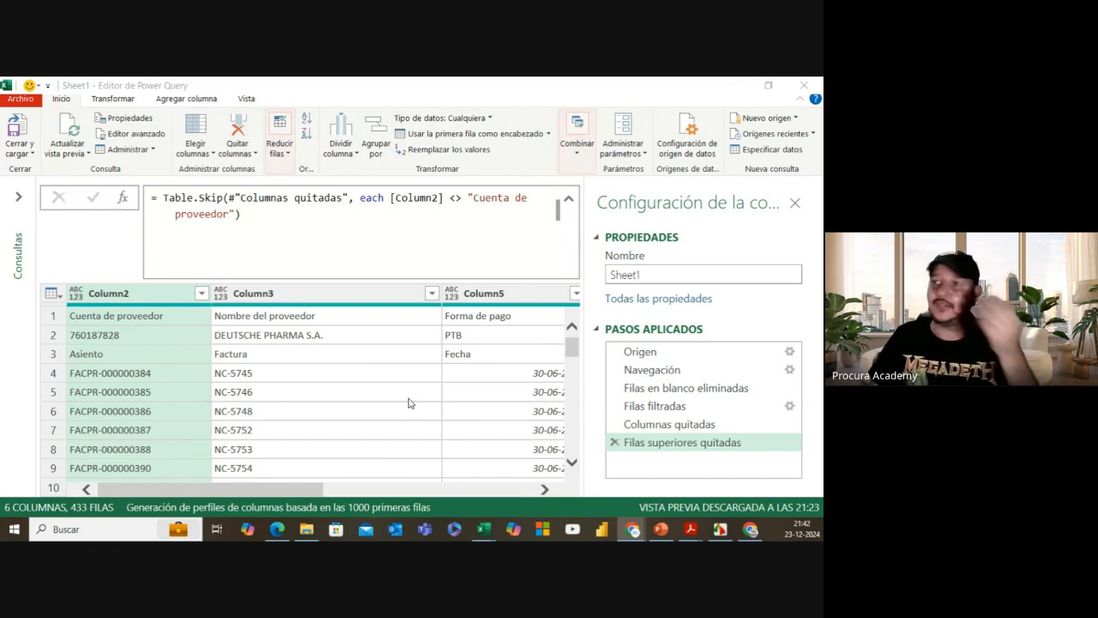
pyautogui.click(623, 426)
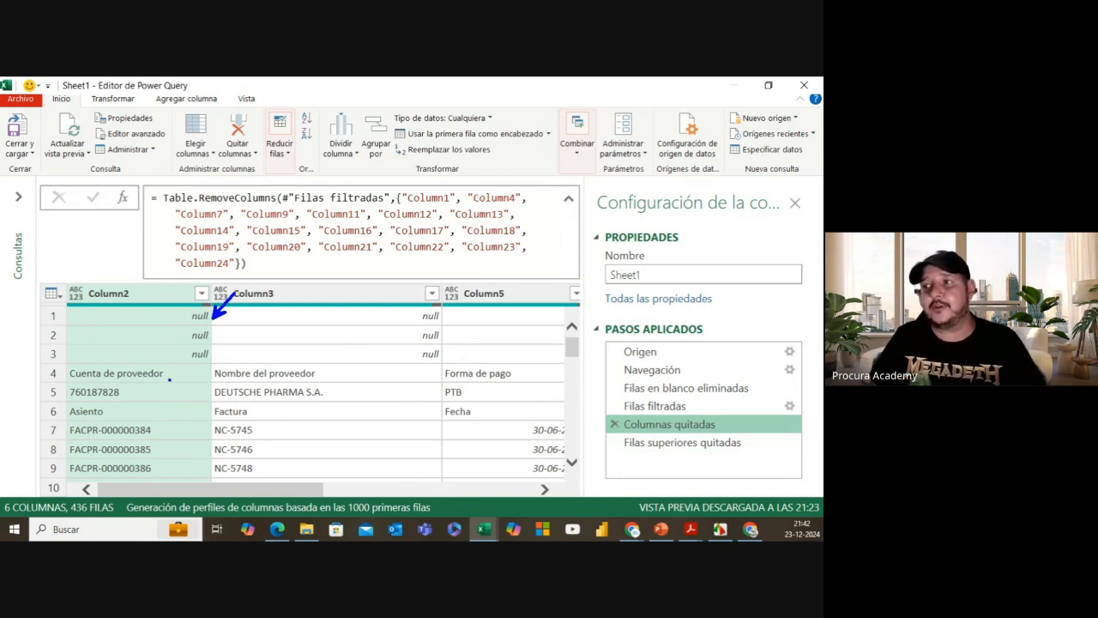
pyautogui.moveTo(174, 312)
pyautogui.mouseDown()
pyautogui.moveTo(193, 326)
pyautogui.moveTo(172, 327)
pyautogui.mouseUp()
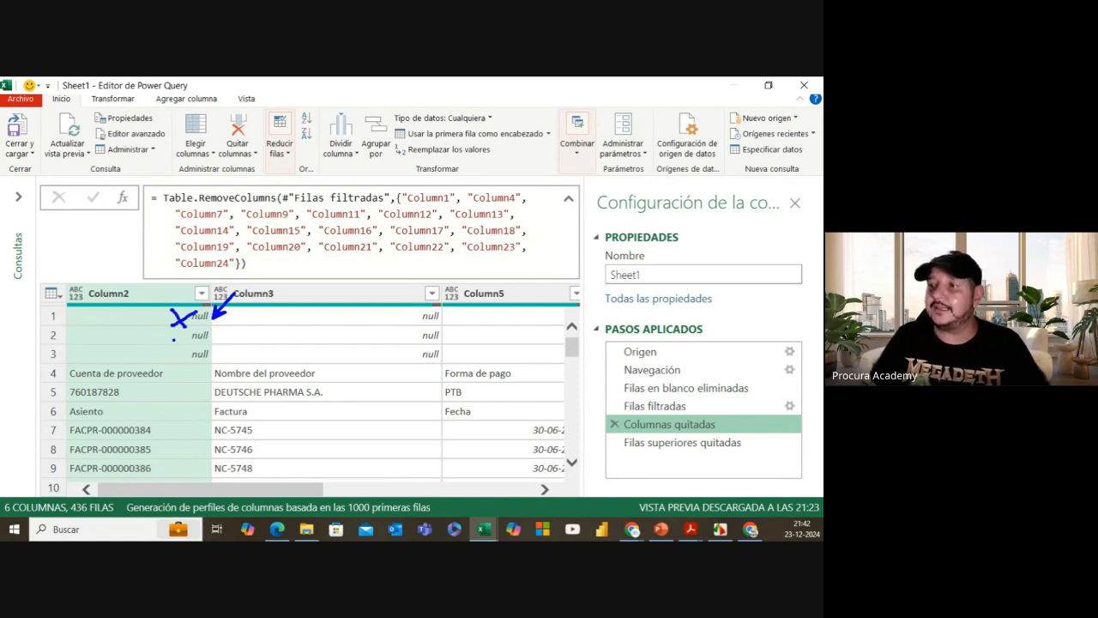
pyautogui.moveTo(167, 333)
pyautogui.mouseDown()
pyautogui.moveTo(178, 345)
pyautogui.moveTo(167, 344)
pyautogui.mouseUp()
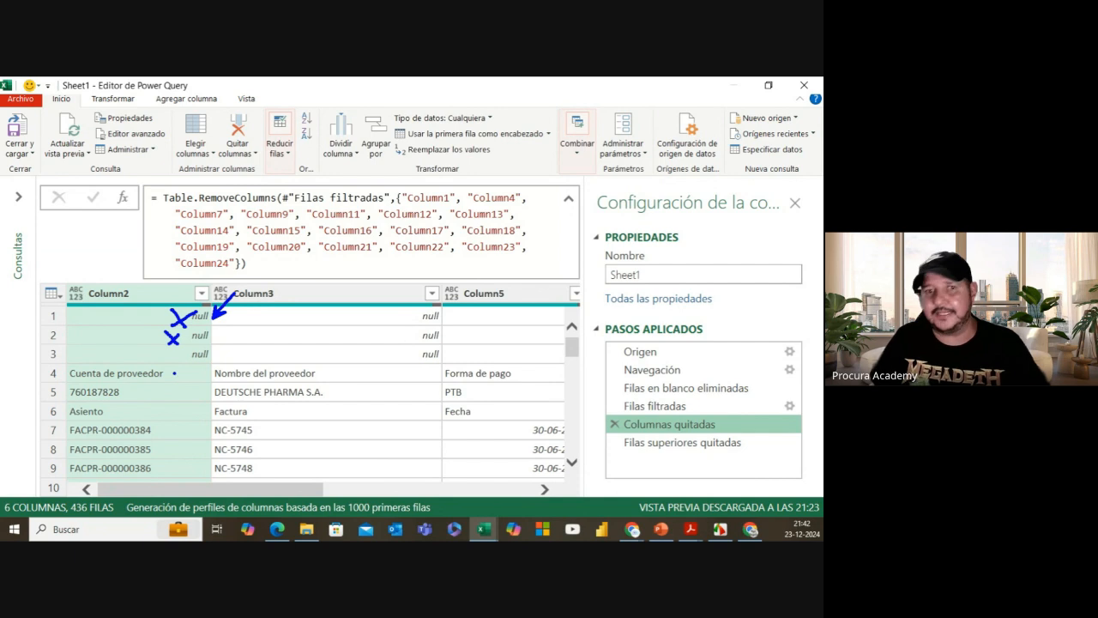
pyautogui.moveTo(169, 361)
pyautogui.mouseDown()
pyautogui.moveTo(180, 346)
pyautogui.moveTo(175, 356)
pyautogui.mouseUp()
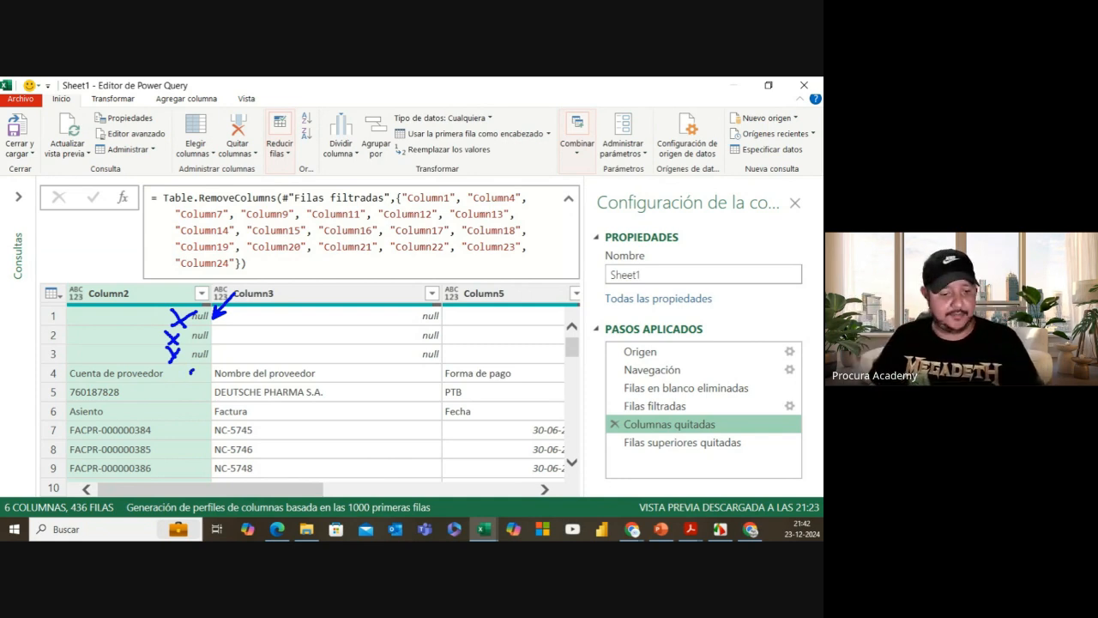
pyautogui.press('Escape')
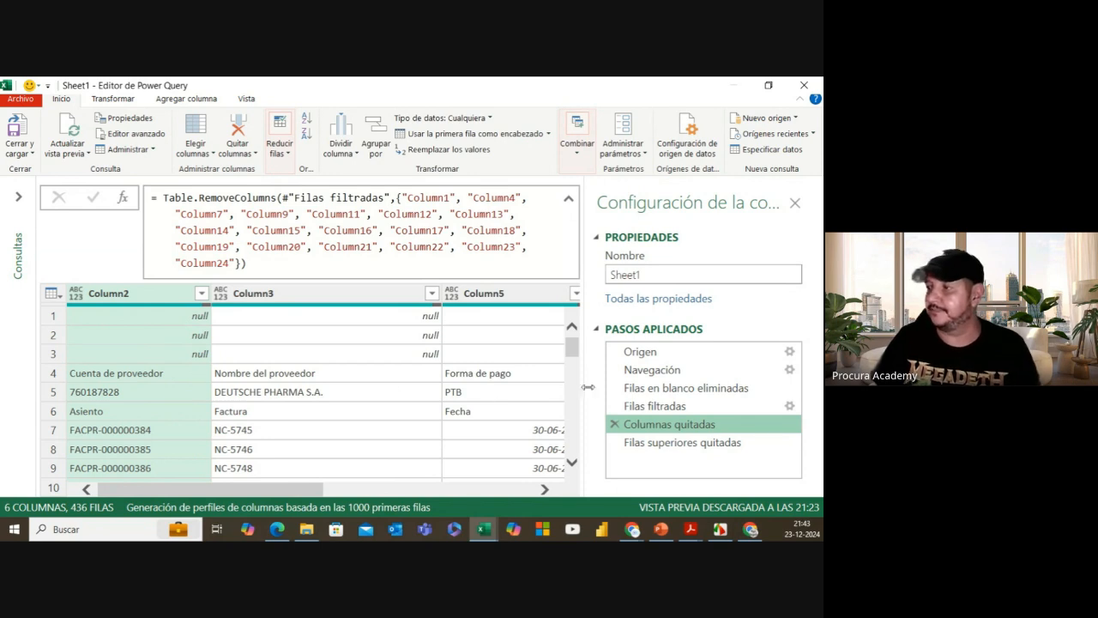
pyautogui.click(664, 446)
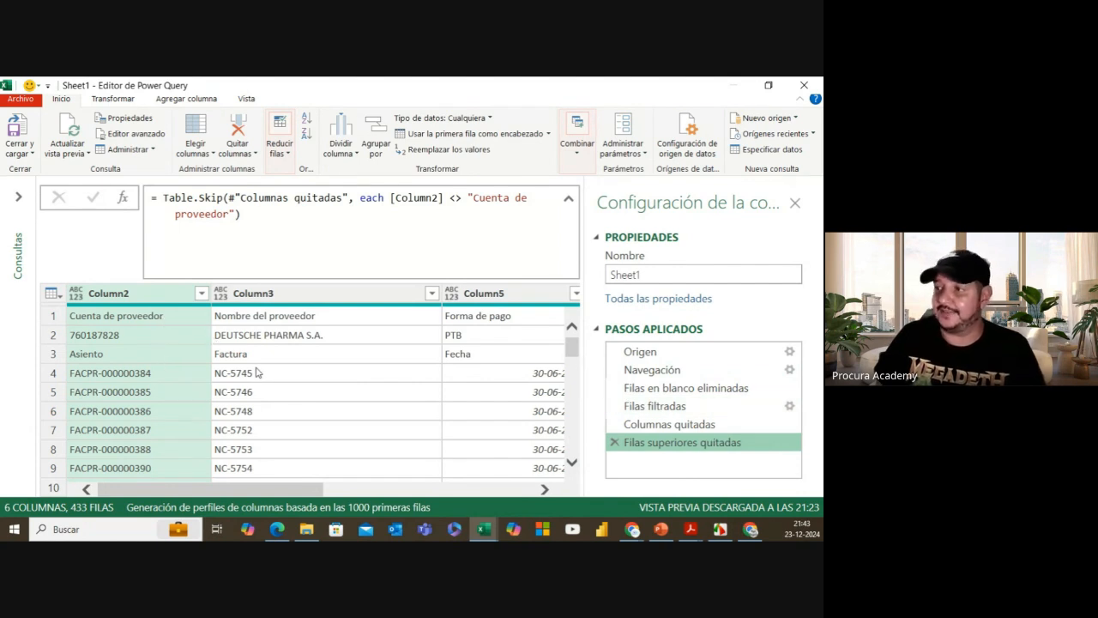
pyautogui.scroll(-1, 257, 372)
pyautogui.scroll(-2, 258, 372)
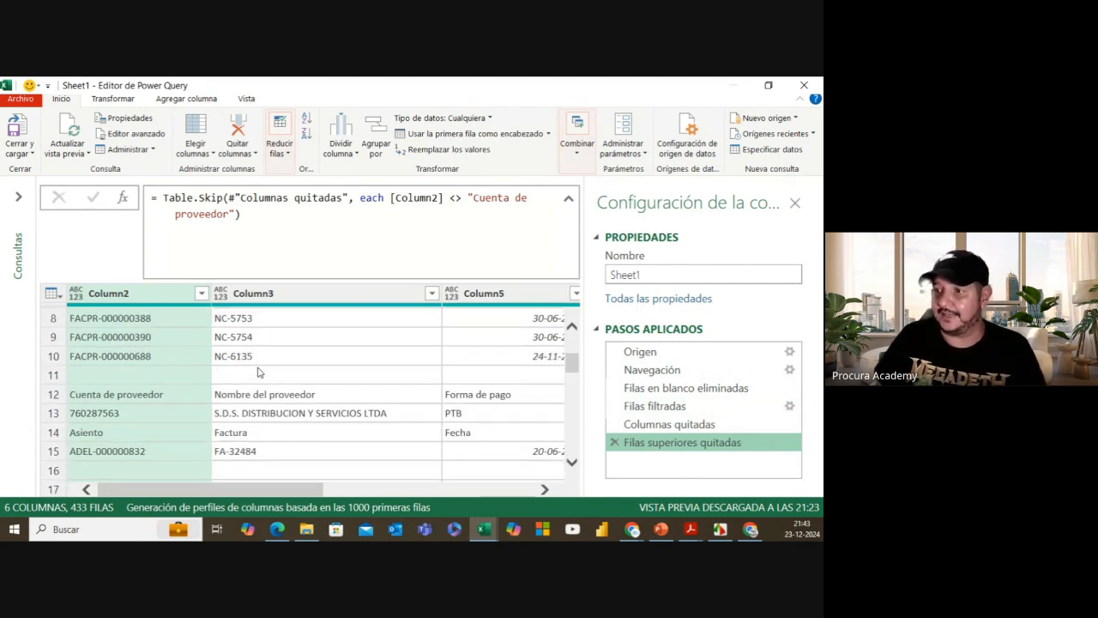
pyautogui.scroll(2, 257, 372)
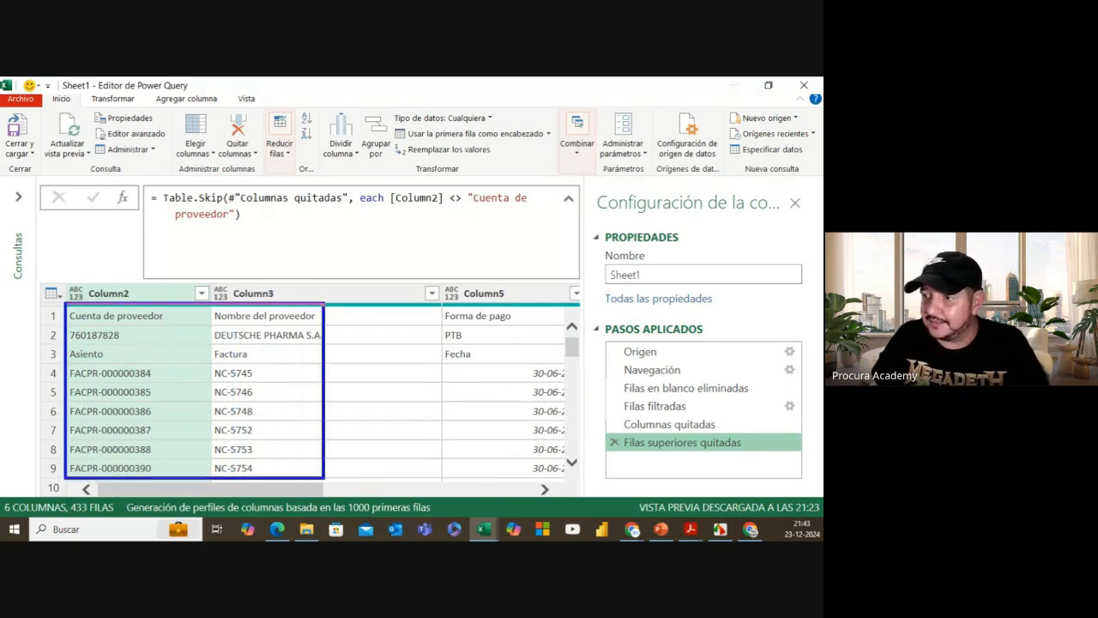
pyautogui.moveTo(202, 319)
pyautogui.mouseDown()
pyautogui.moveTo(211, 310)
pyautogui.moveTo(211, 323)
pyautogui.mouseUp()
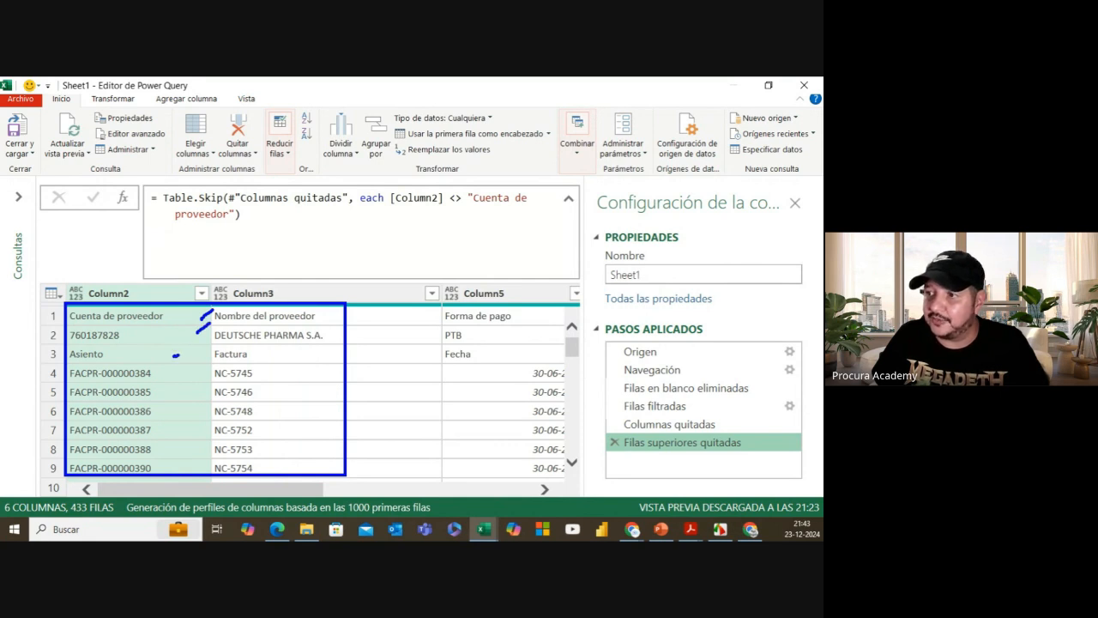
pyautogui.moveTo(176, 355); pyautogui.dragTo(187, 349)
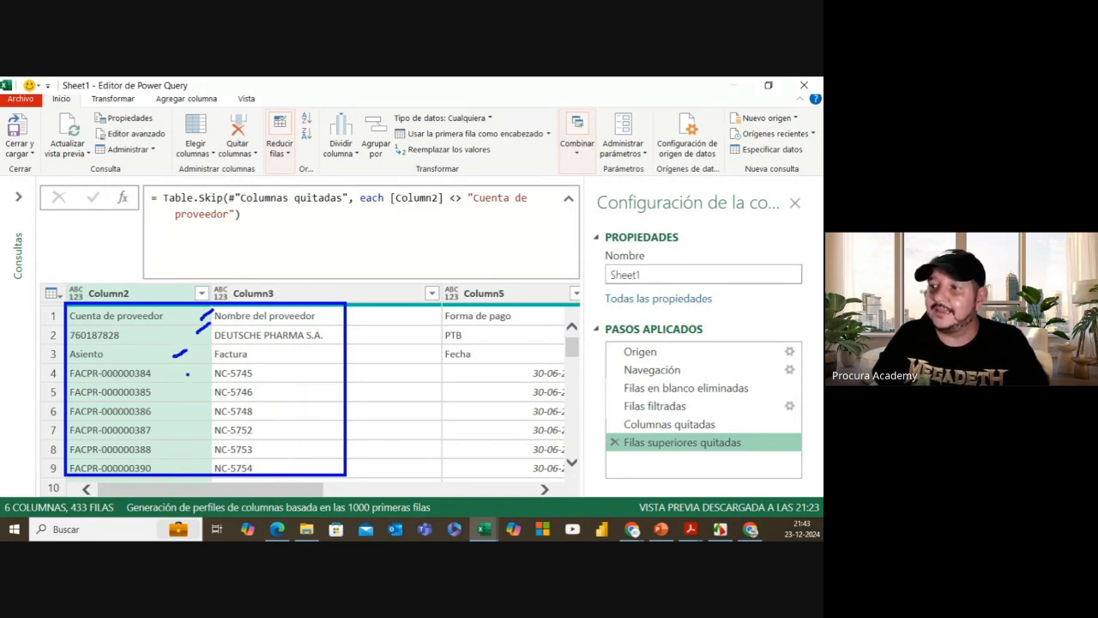
pyautogui.moveTo(184, 399)
pyautogui.mouseDown()
pyautogui.moveTo(198, 387)
pyautogui.moveTo(208, 398)
pyautogui.moveTo(201, 456)
pyautogui.mouseUp()
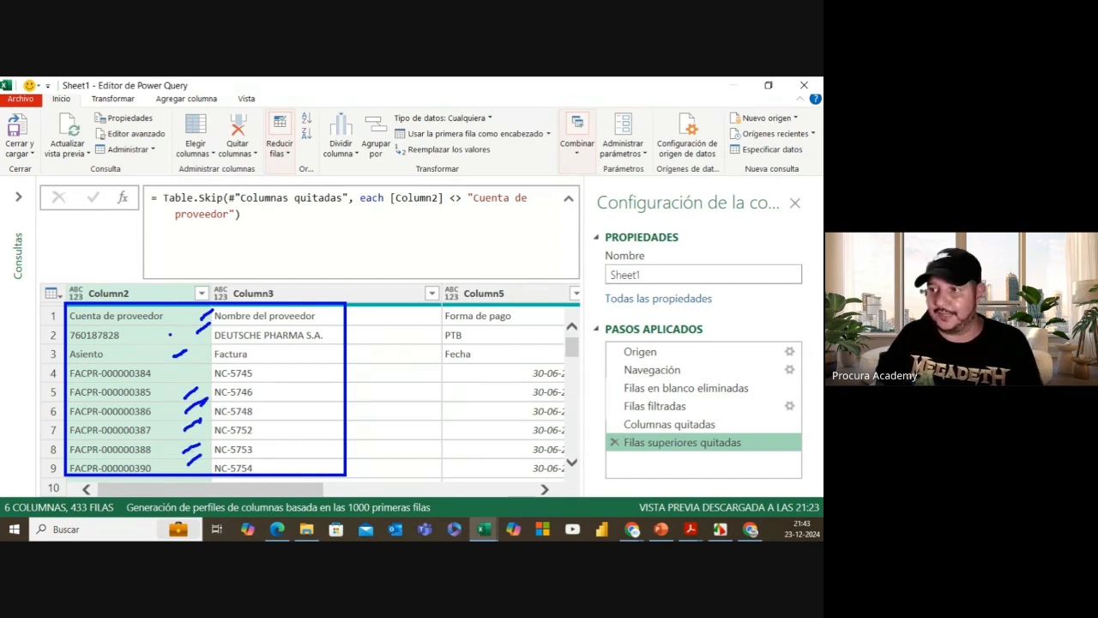
pyautogui.moveTo(171, 335); pyautogui.dragTo(183, 329)
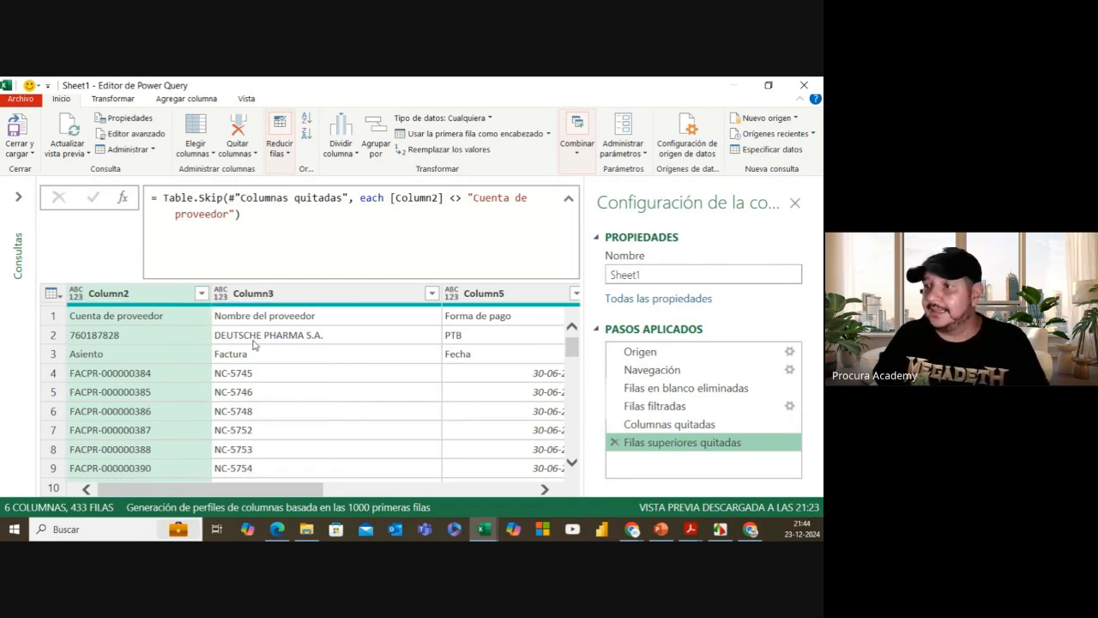
pyautogui.scroll(-1, 253, 345)
pyautogui.scroll(-3, 253, 345)
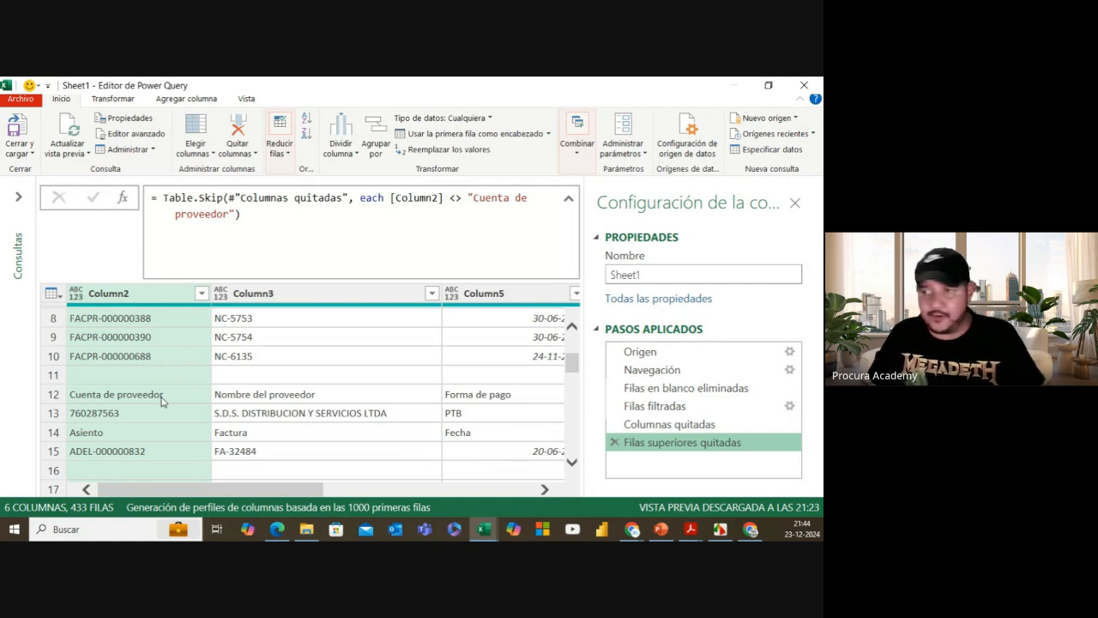
pyautogui.scroll(-1, 181, 414)
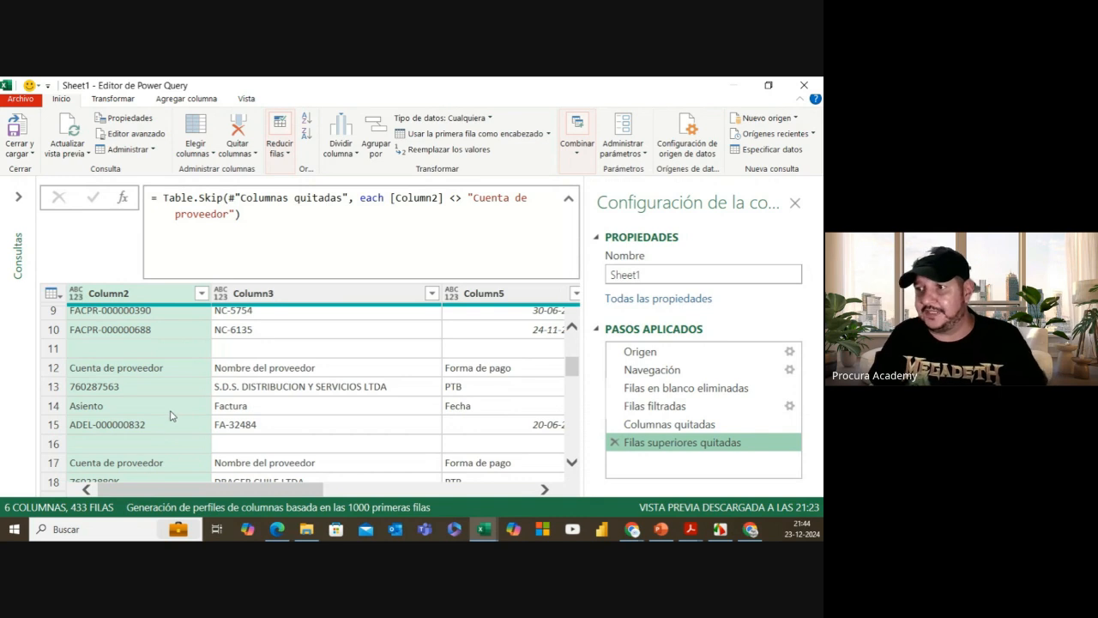
pyautogui.scroll(-3, 172, 416)
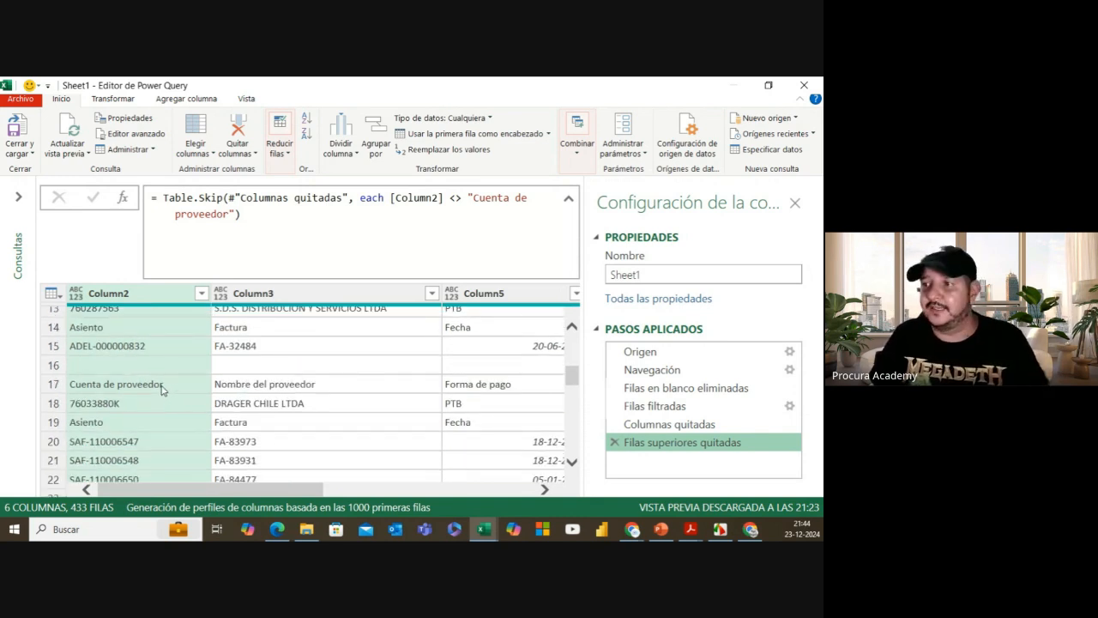
pyautogui.scroll(4, 162, 391)
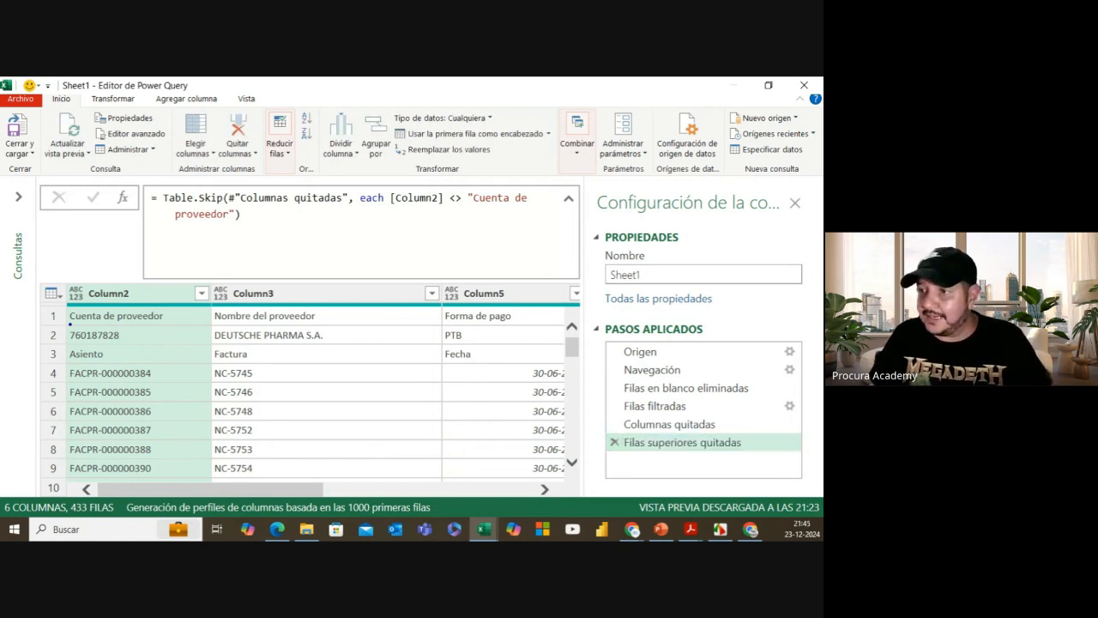
pyautogui.moveTo(67, 304)
pyautogui.mouseDown()
pyautogui.moveTo(250, 331)
pyautogui.moveTo(331, 436)
pyautogui.moveTo(340, 479)
pyautogui.mouseUp()
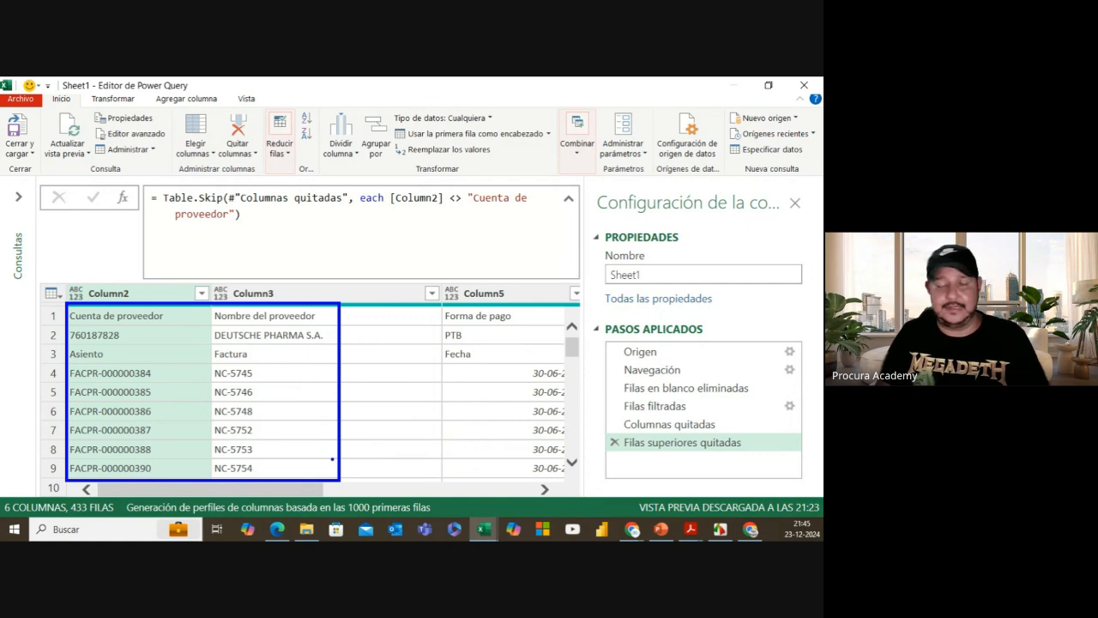
pyautogui.press('Escape')
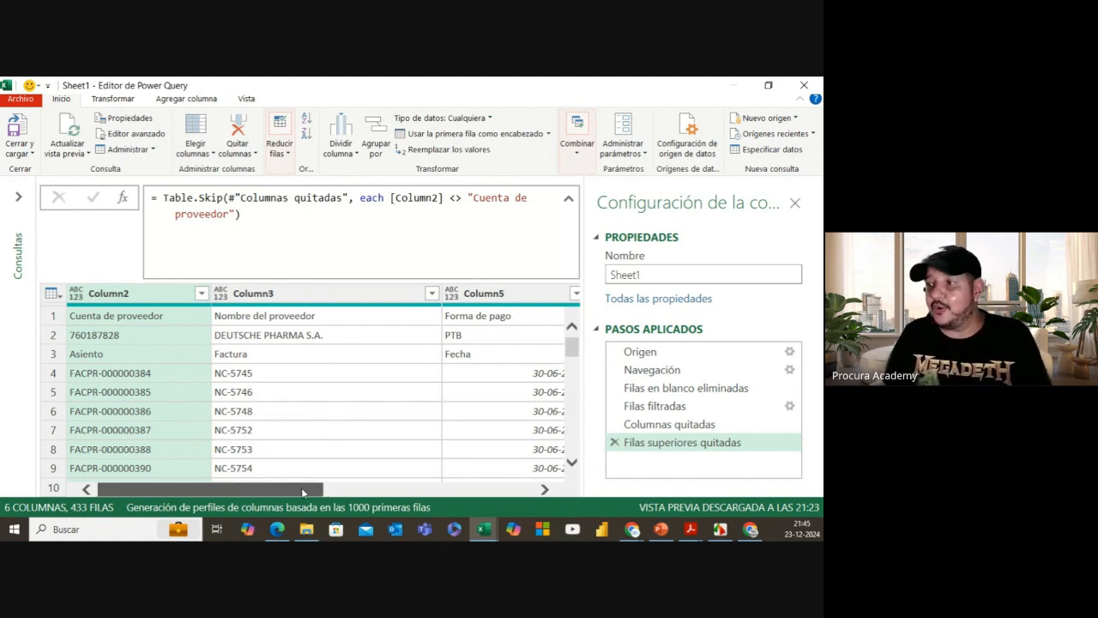
pyautogui.moveTo(301, 487); pyautogui.dragTo(512, 487)
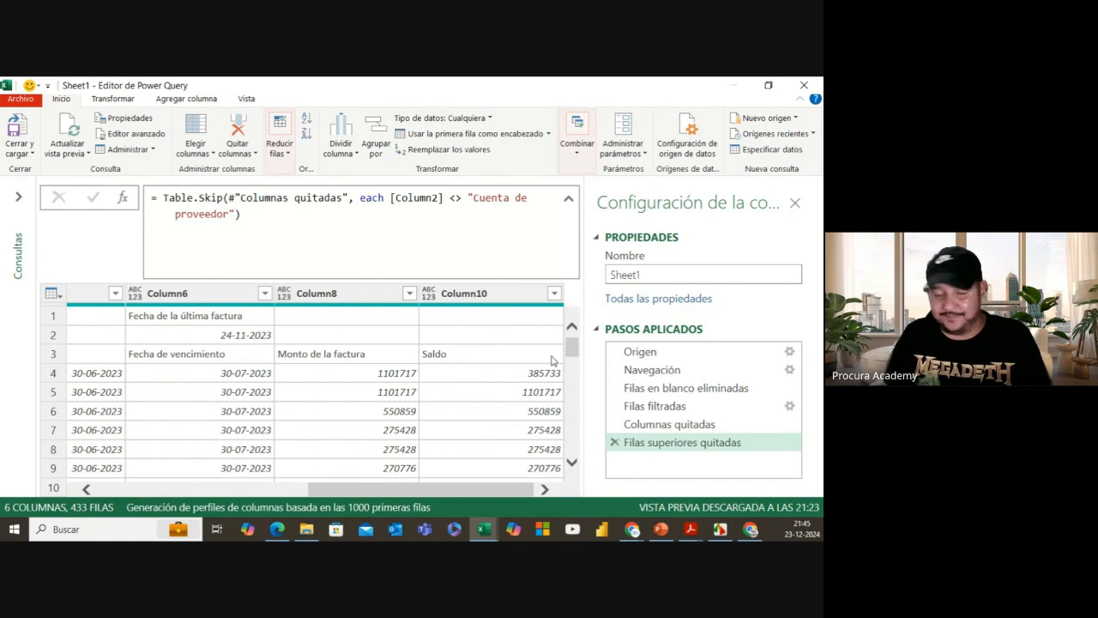
pyautogui.moveTo(481, 487); pyautogui.dragTo(207, 489)
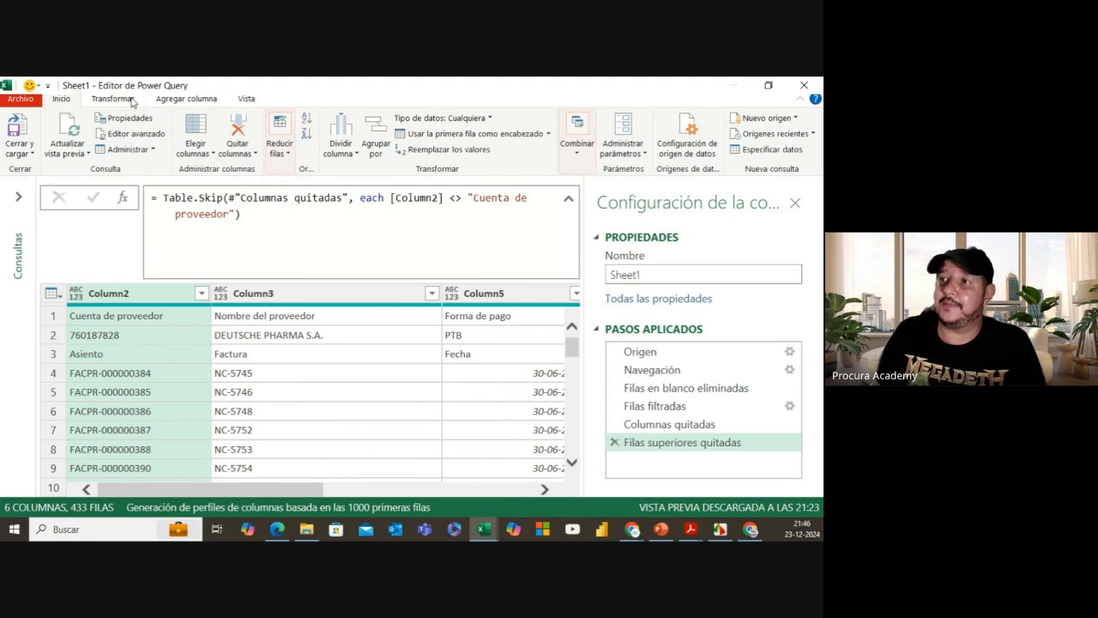
# Step: Add an Índice column numbered from 1, then start a new conditional column
pyautogui.click(171, 101)
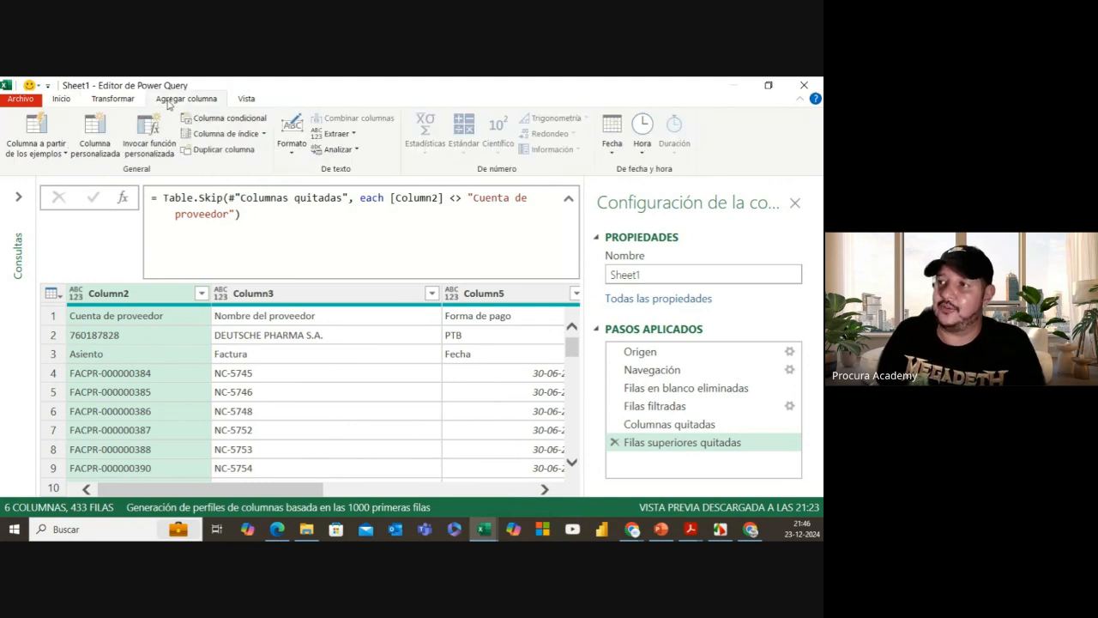
pyautogui.click(264, 134)
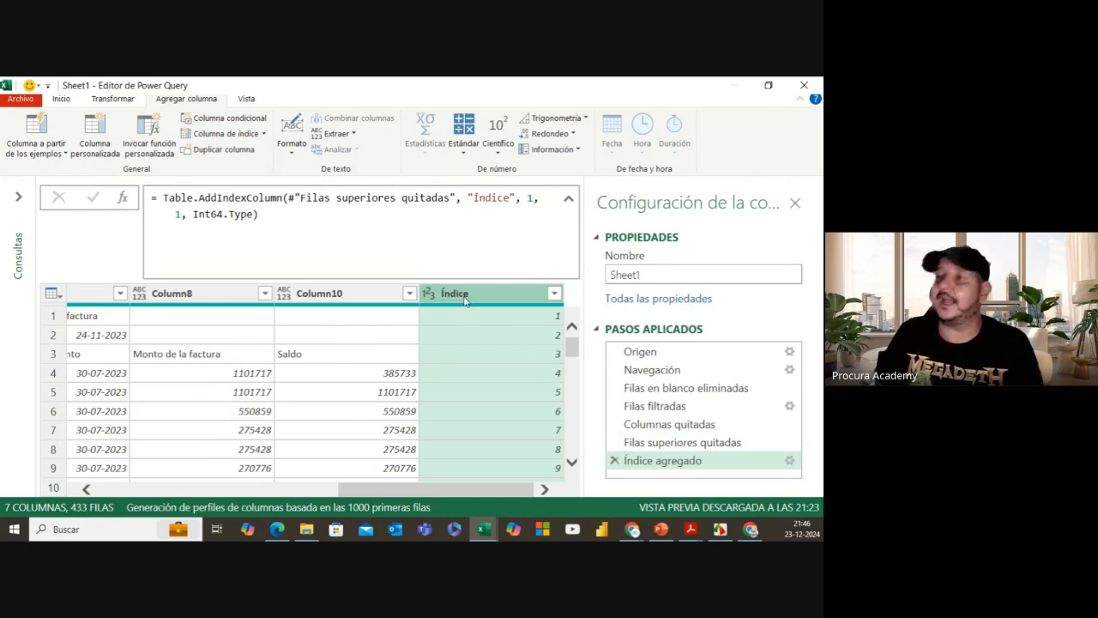
pyautogui.click(230, 125)
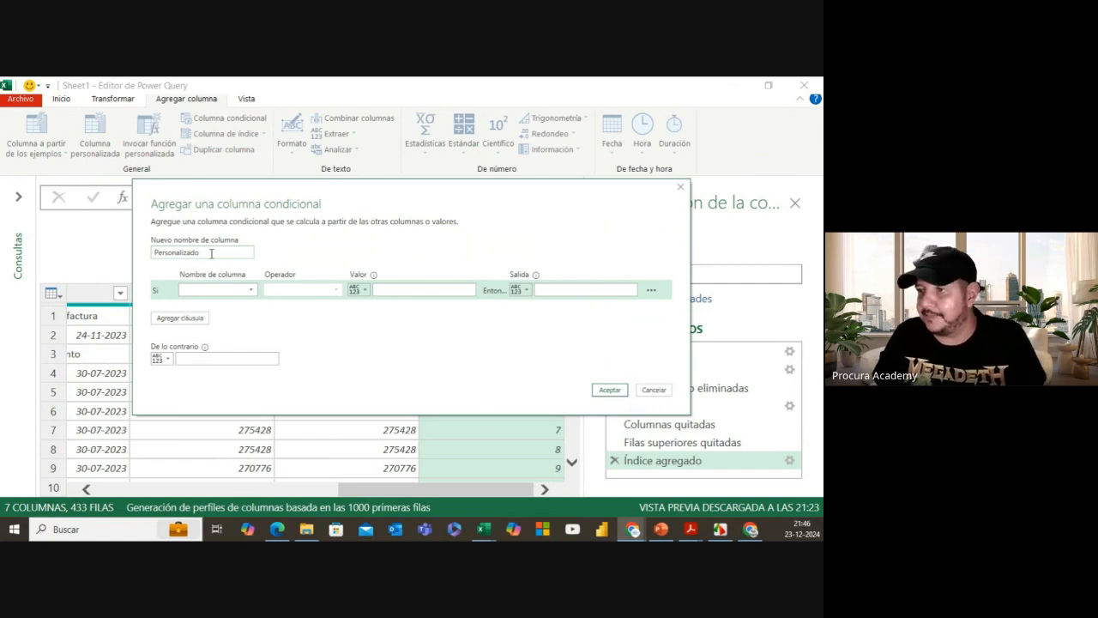
# Step: Name the conditional column Grupo, with condition Column2 equals "Cuenta de proveedor"
pyautogui.moveTo(215, 252); pyautogui.dragTo(152, 253)
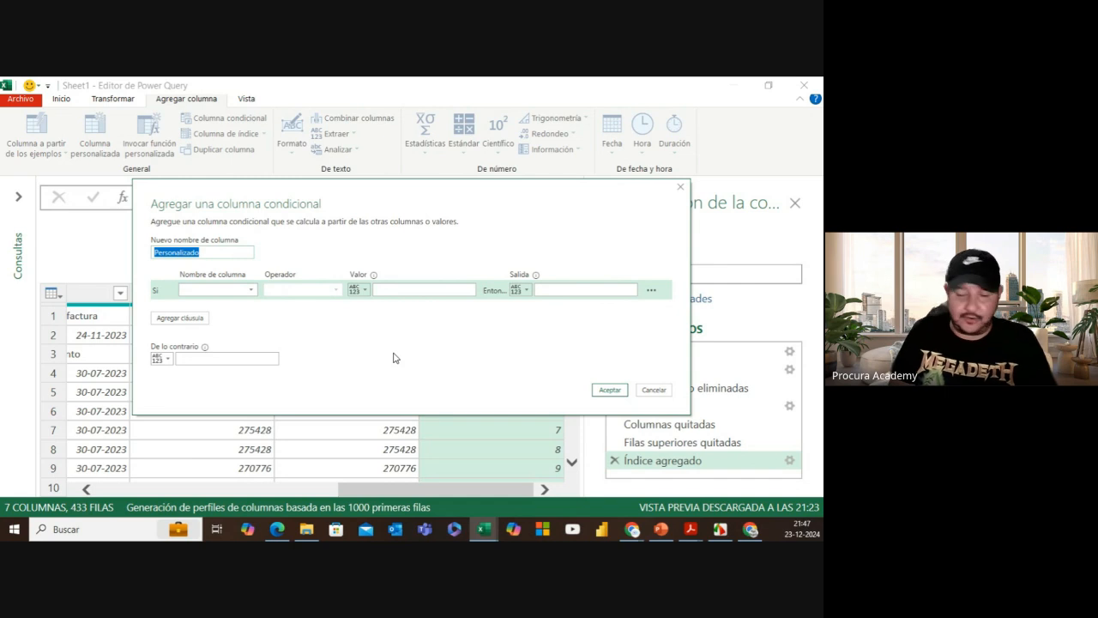
pyautogui.write('Grupo')
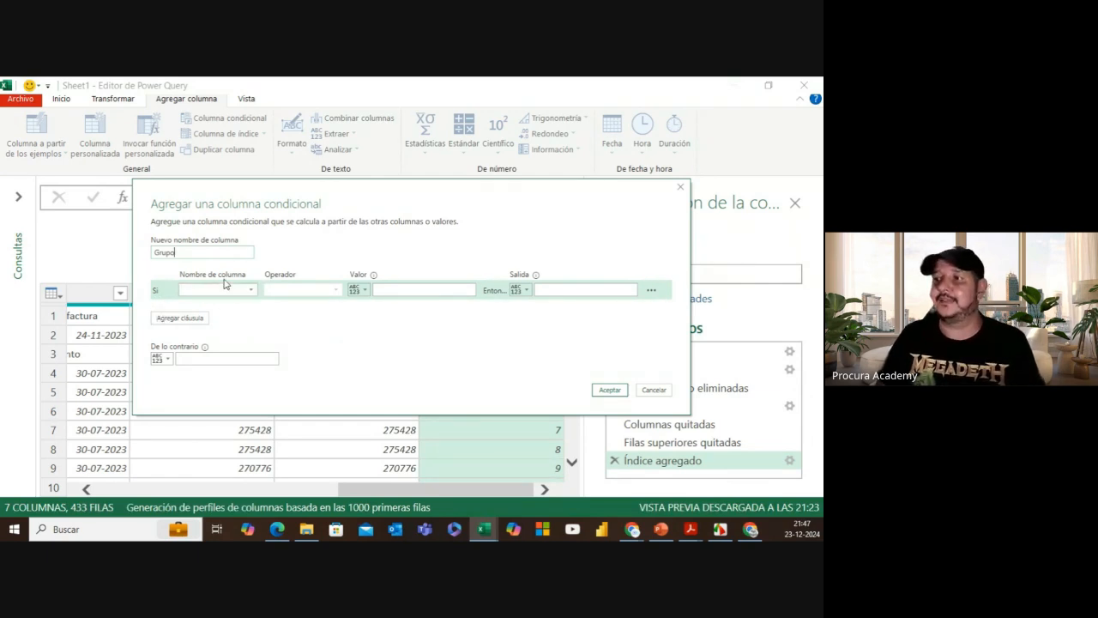
pyautogui.click(234, 289)
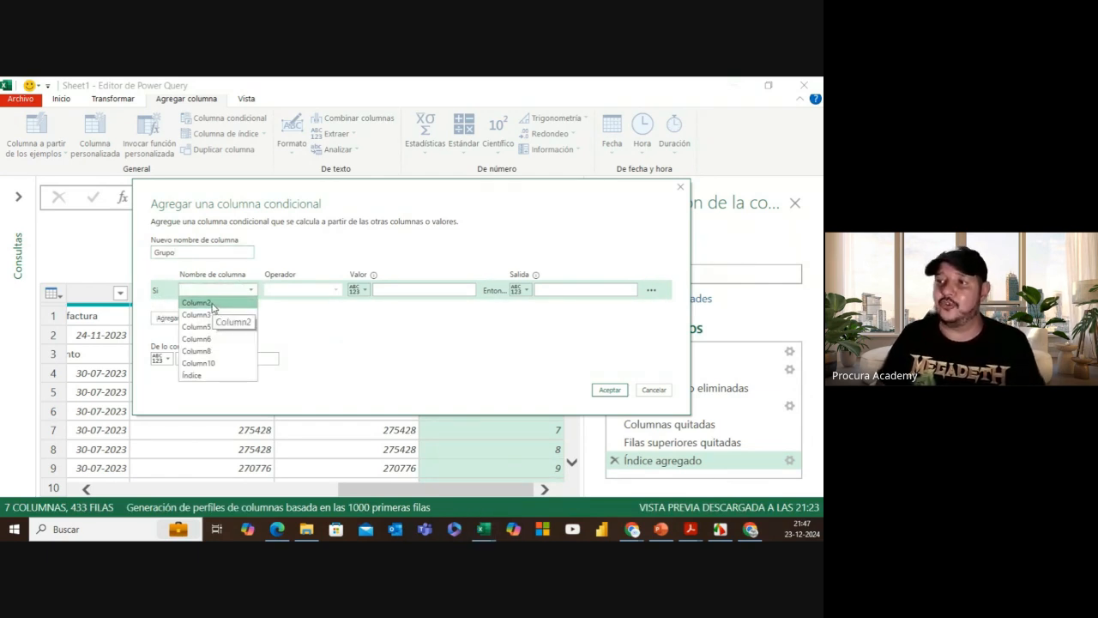
pyautogui.click(215, 305)
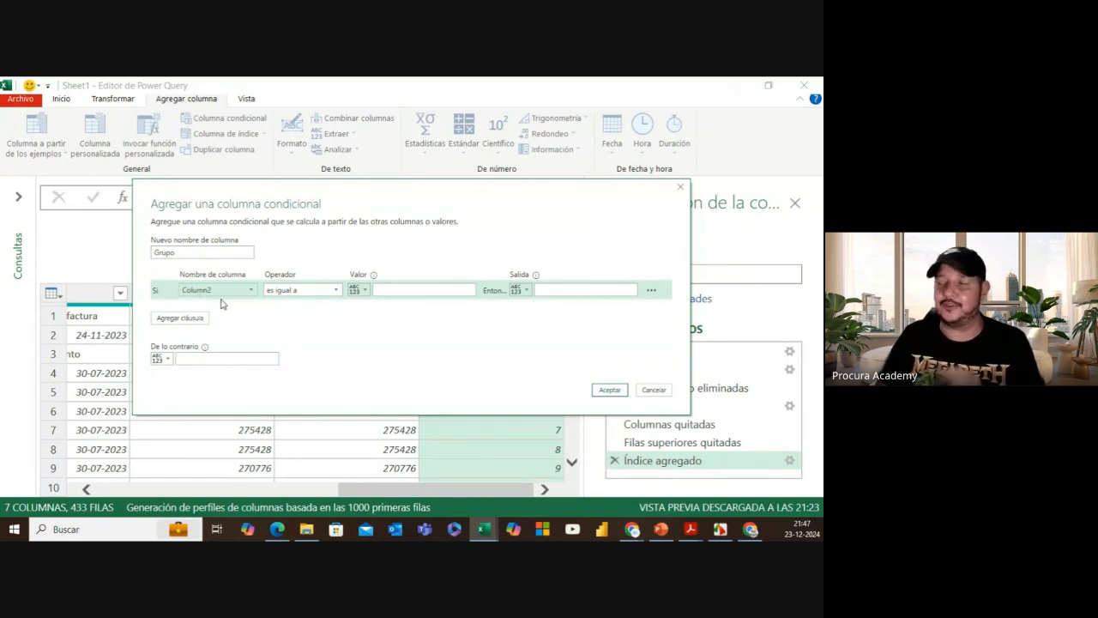
pyautogui.click(389, 291)
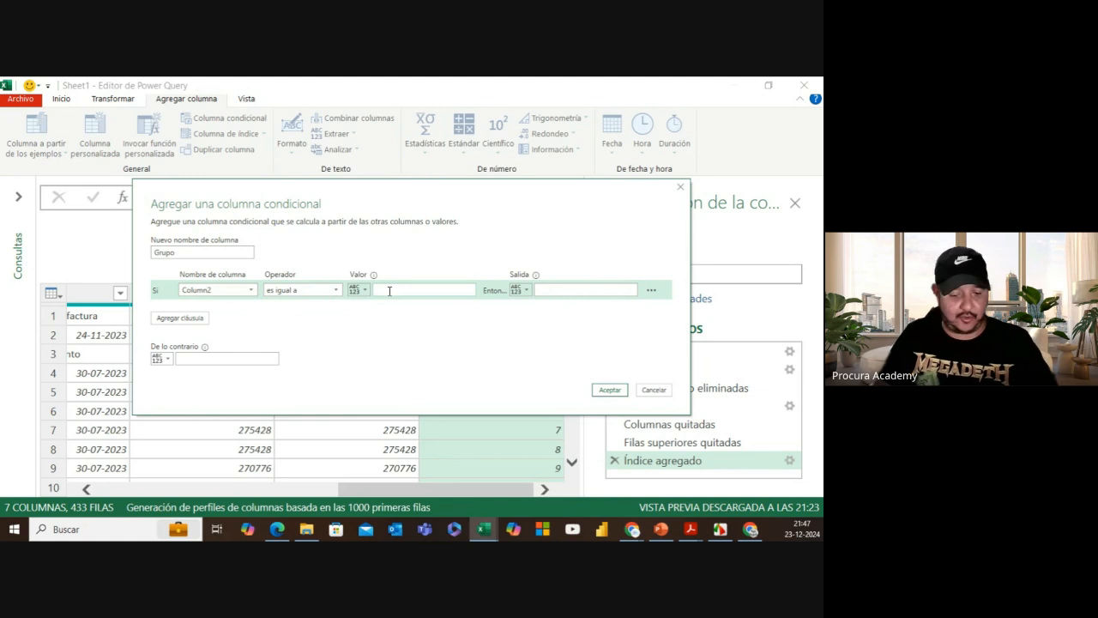
pyautogui.write('Cuenta de ')
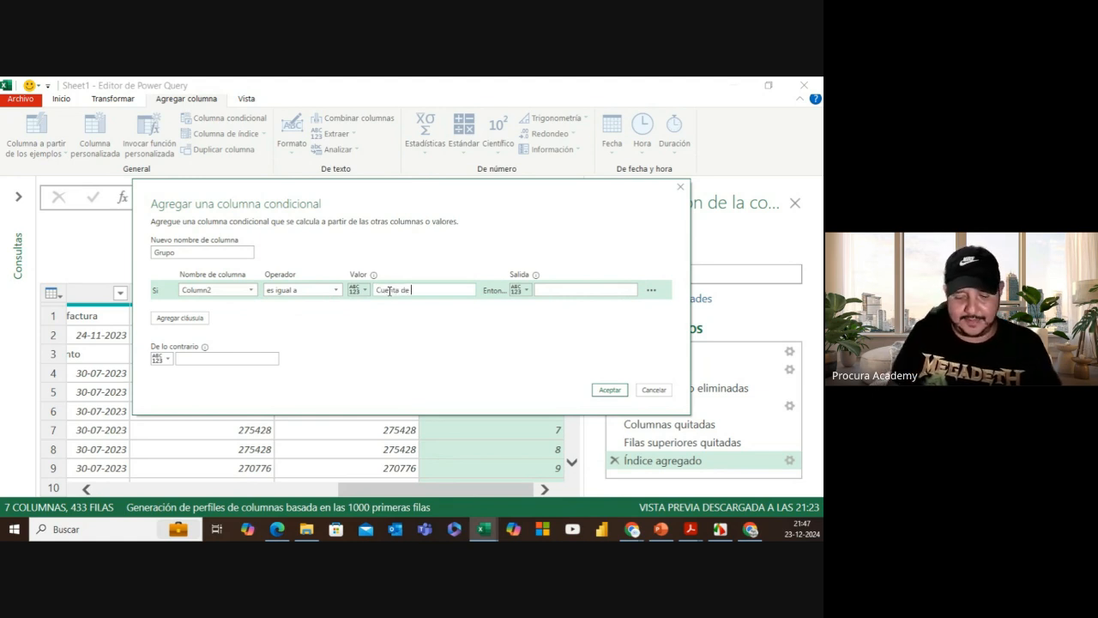
pyautogui.write('proveedor')
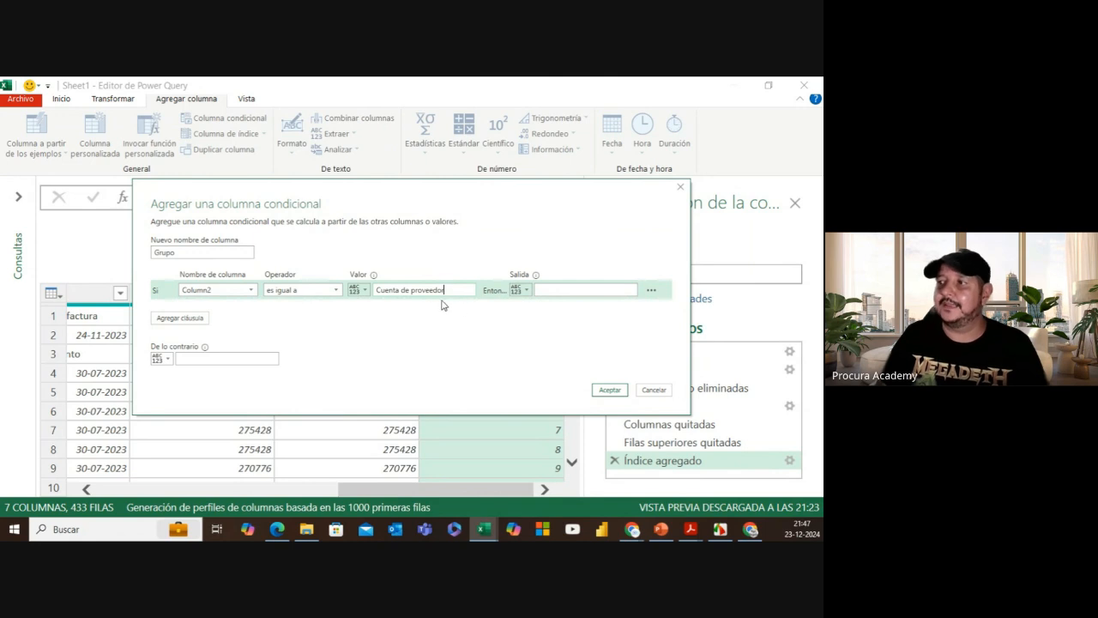
# Step: Output the Índice column value when matched, null otherwise, and create the column
pyautogui.click(520, 290)
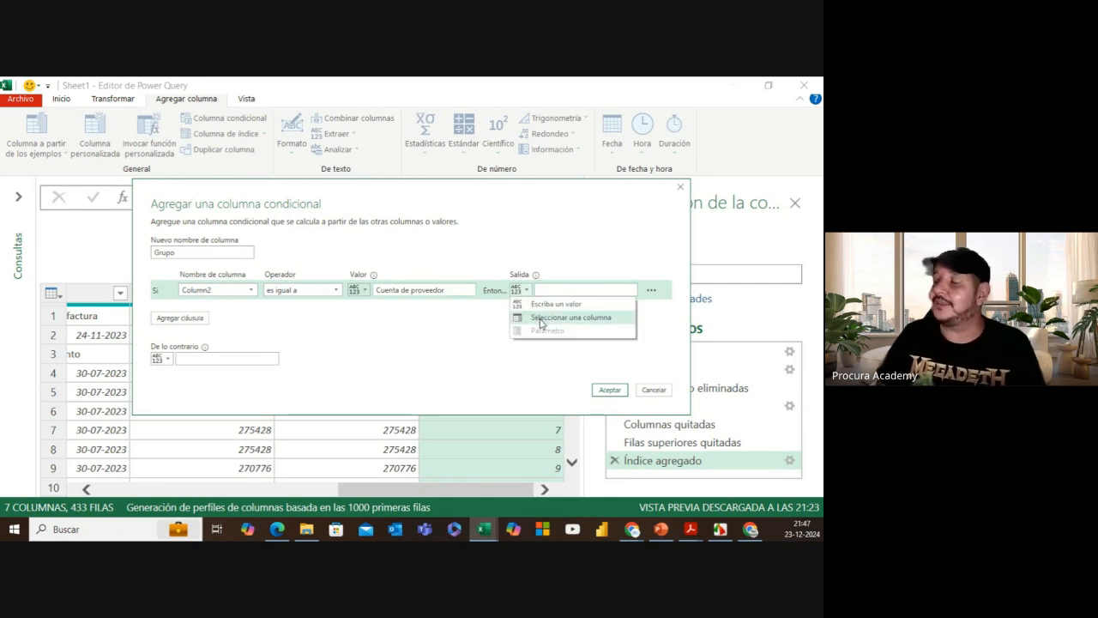
pyautogui.click(542, 321)
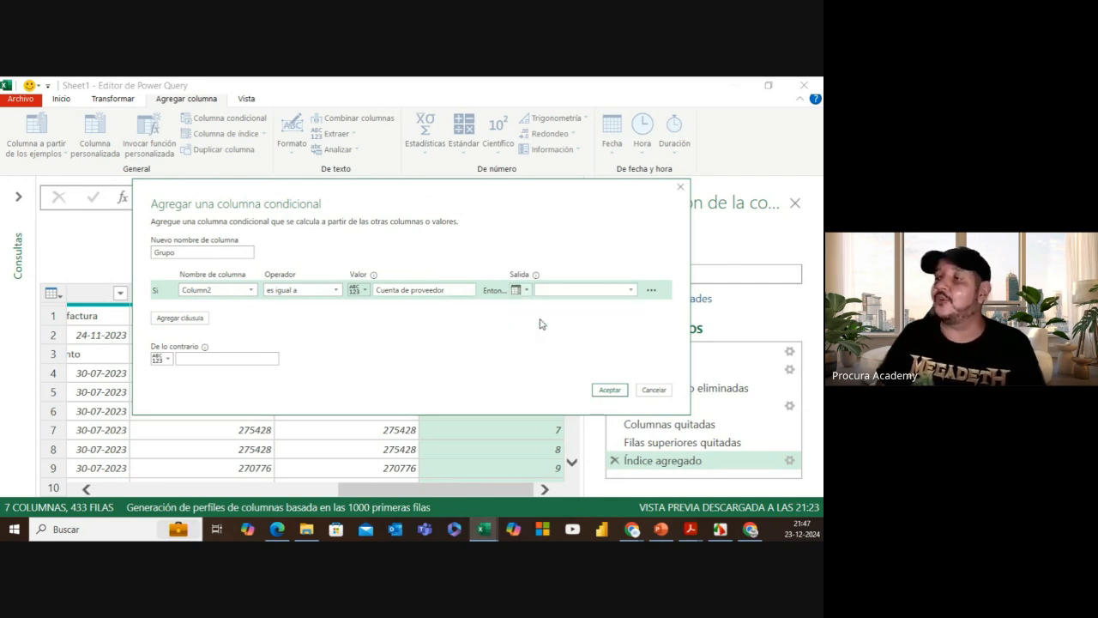
pyautogui.click(588, 290)
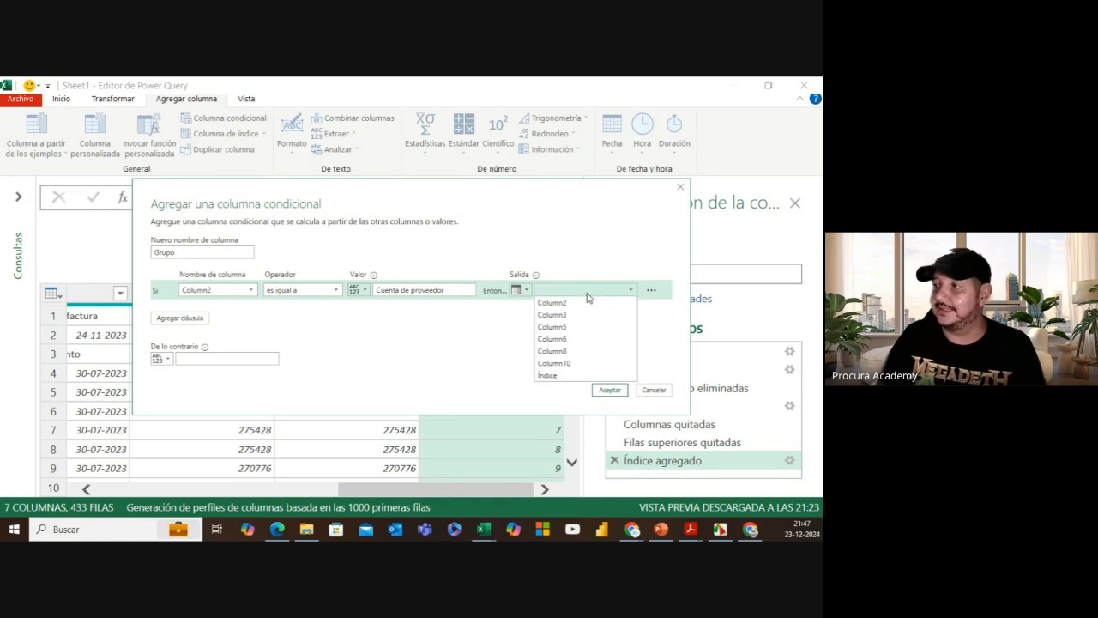
pyautogui.click(562, 376)
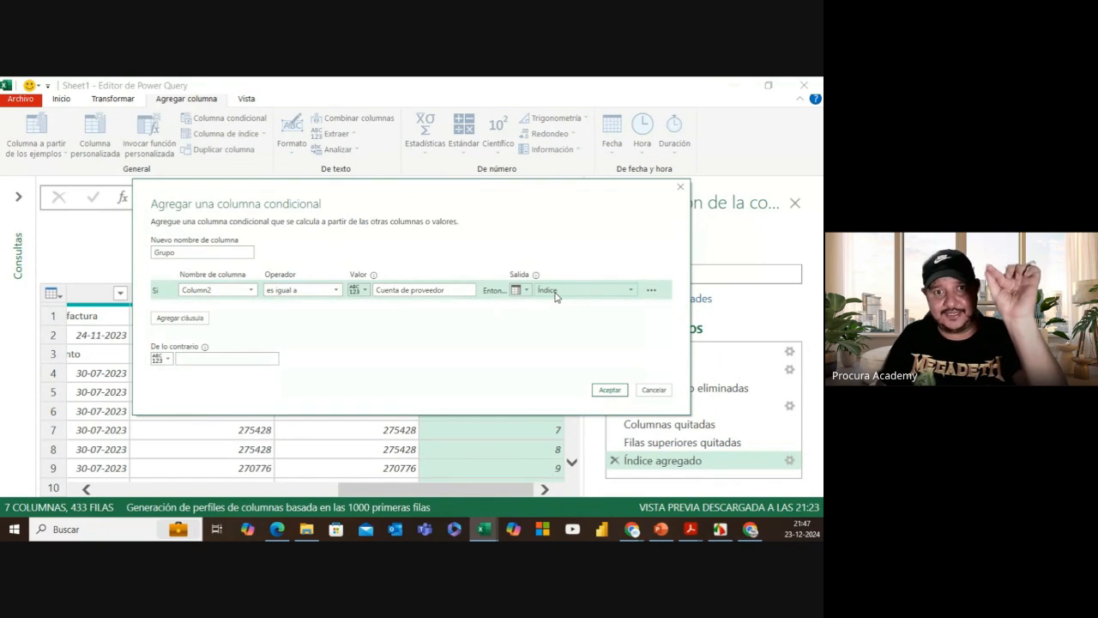
pyautogui.click(188, 359)
pyautogui.write('n')
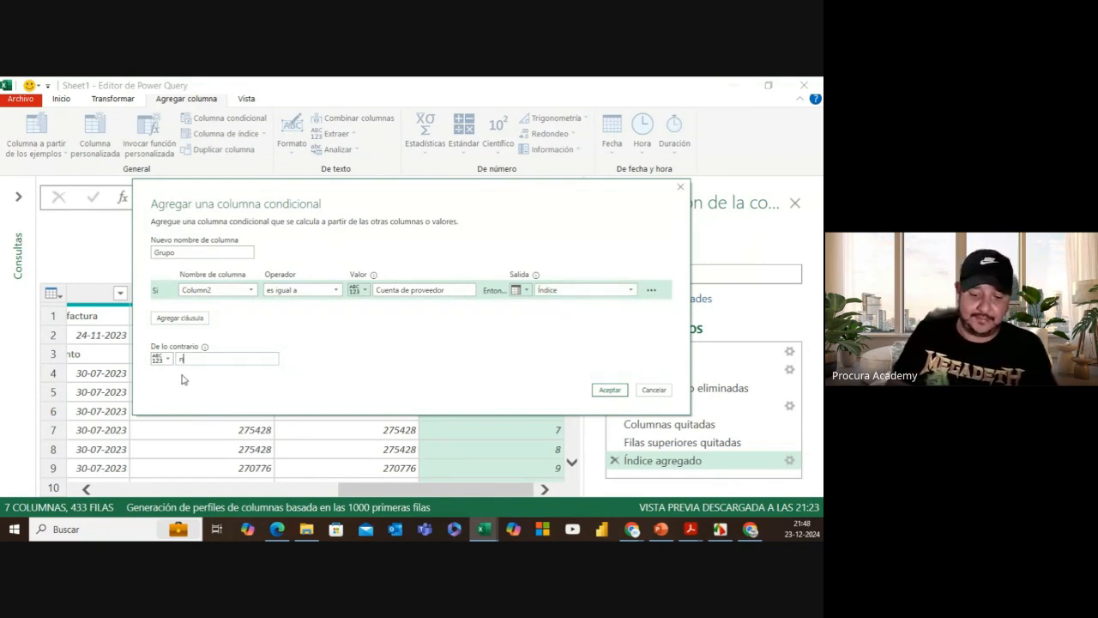
pyautogui.write('ull')
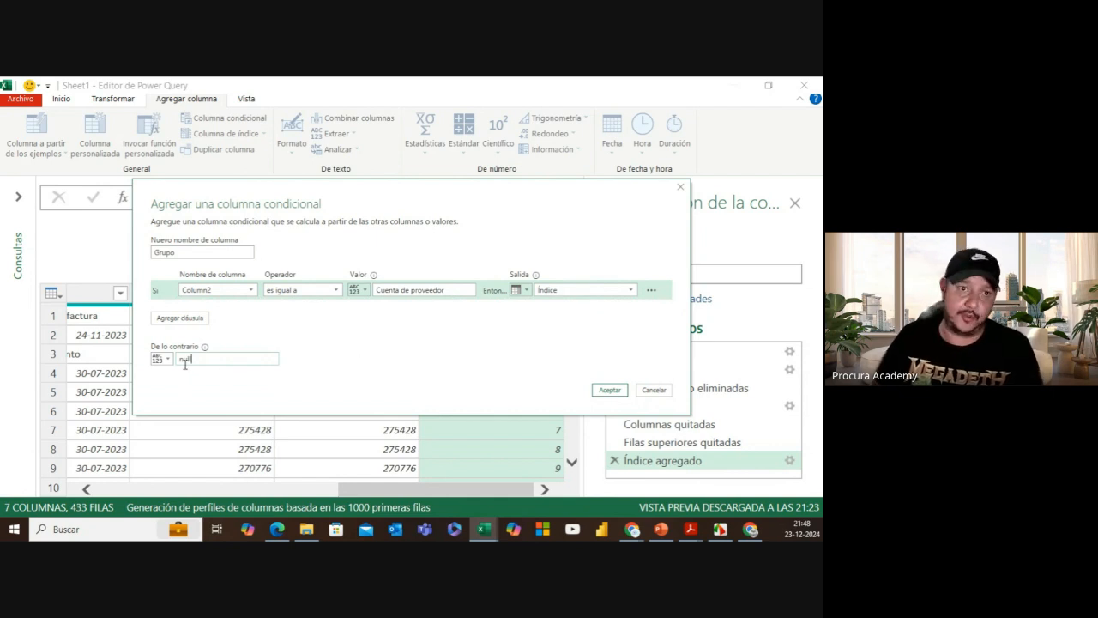
pyautogui.click(609, 391)
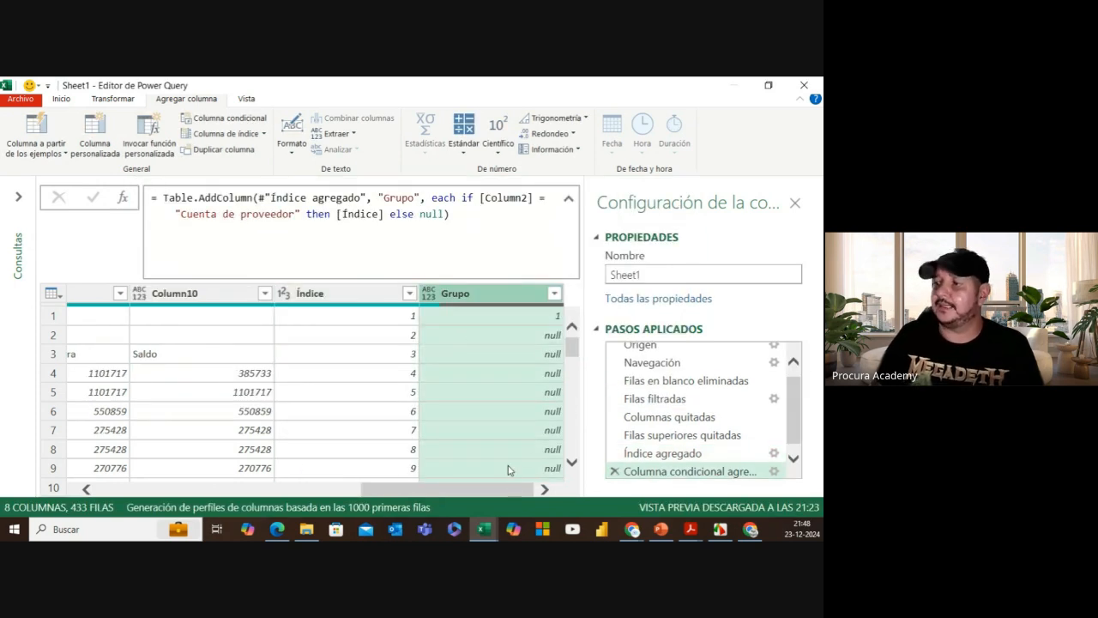
pyautogui.scroll(-3, 510, 427)
pyautogui.scroll(3, 510, 427)
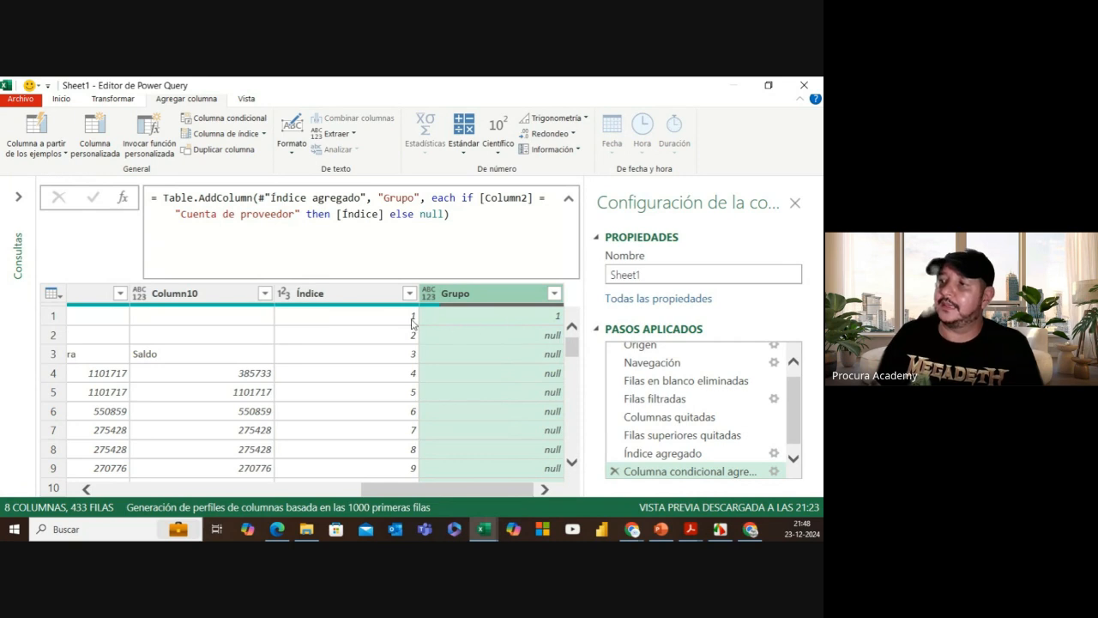
pyautogui.moveTo(430, 488); pyautogui.dragTo(65, 442)
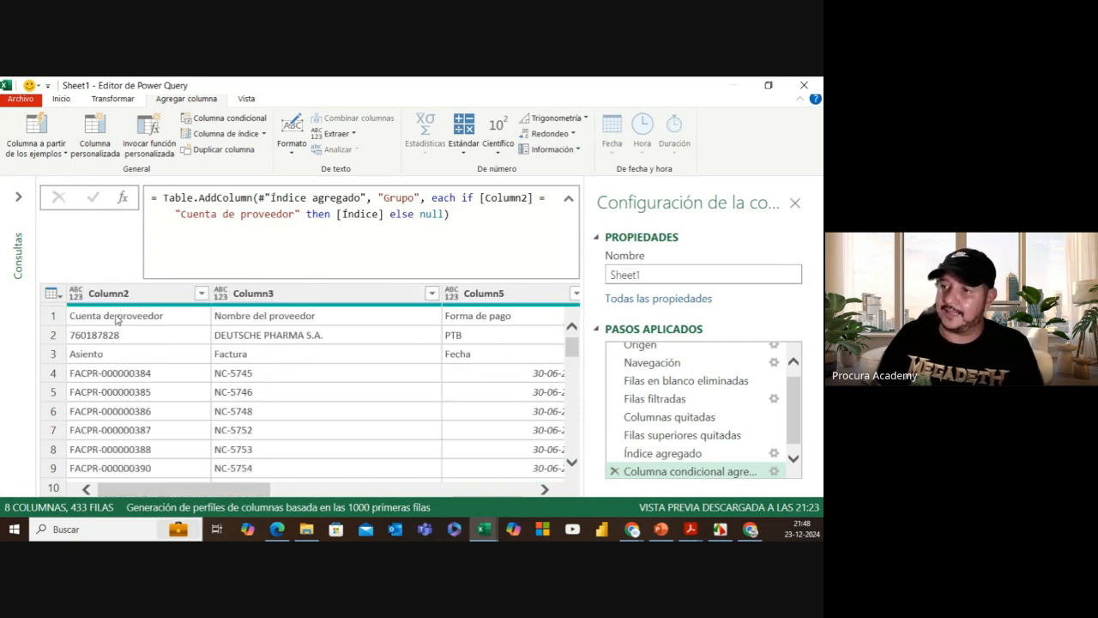
pyautogui.moveTo(172, 488); pyautogui.dragTo(545, 489)
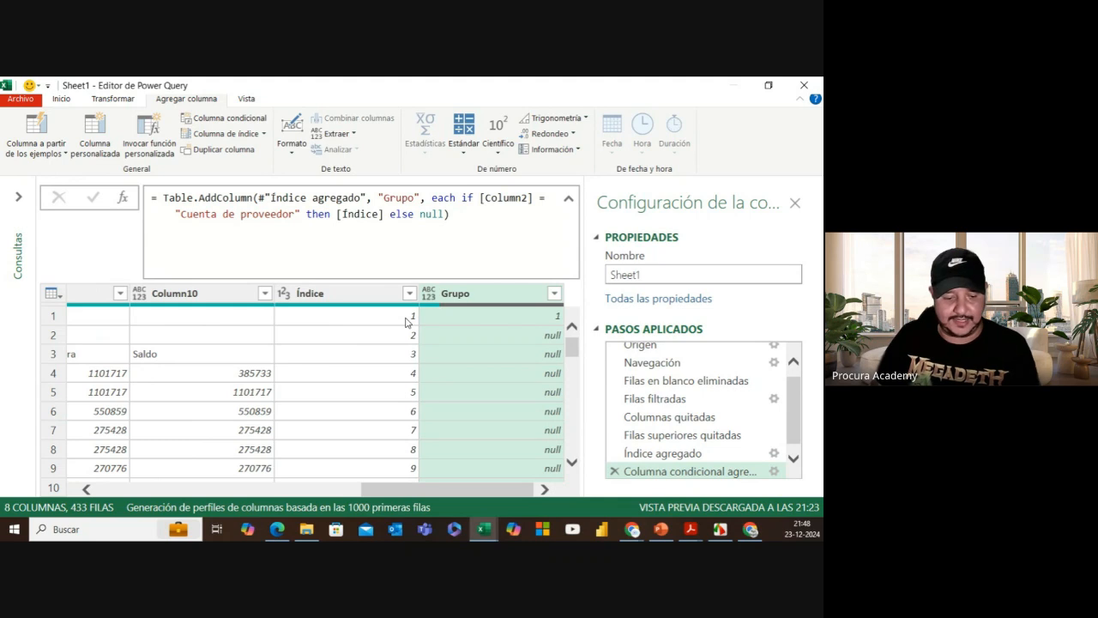
pyautogui.moveTo(419, 316)
pyautogui.mouseDown()
pyautogui.moveTo(553, 315)
pyautogui.moveTo(544, 316)
pyautogui.mouseUp()
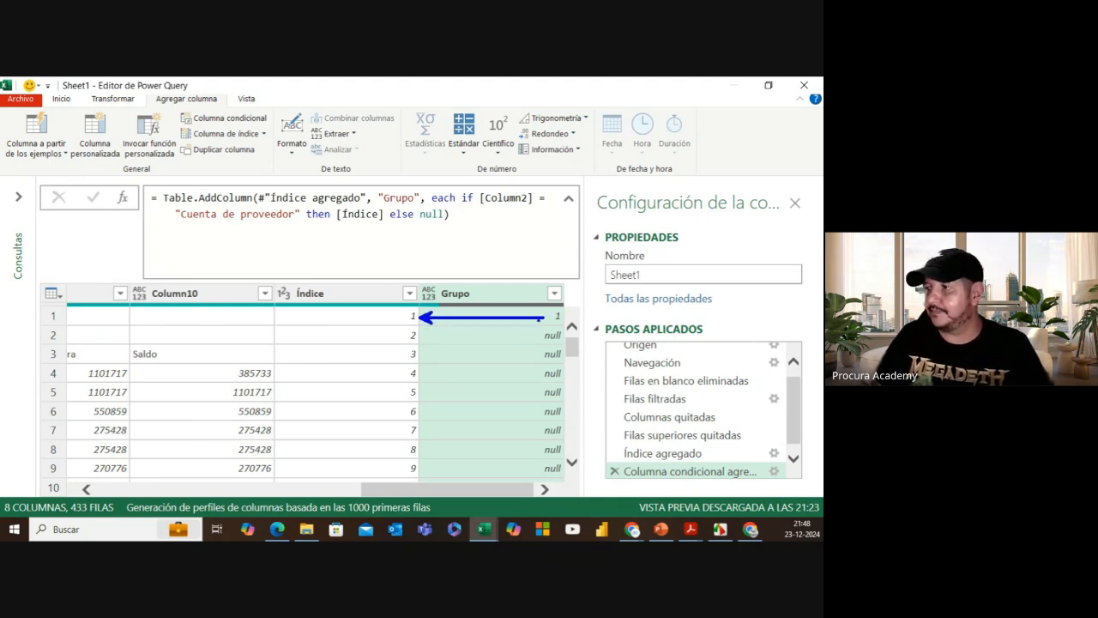
pyautogui.moveTo(539, 336); pyautogui.dragTo(424, 335)
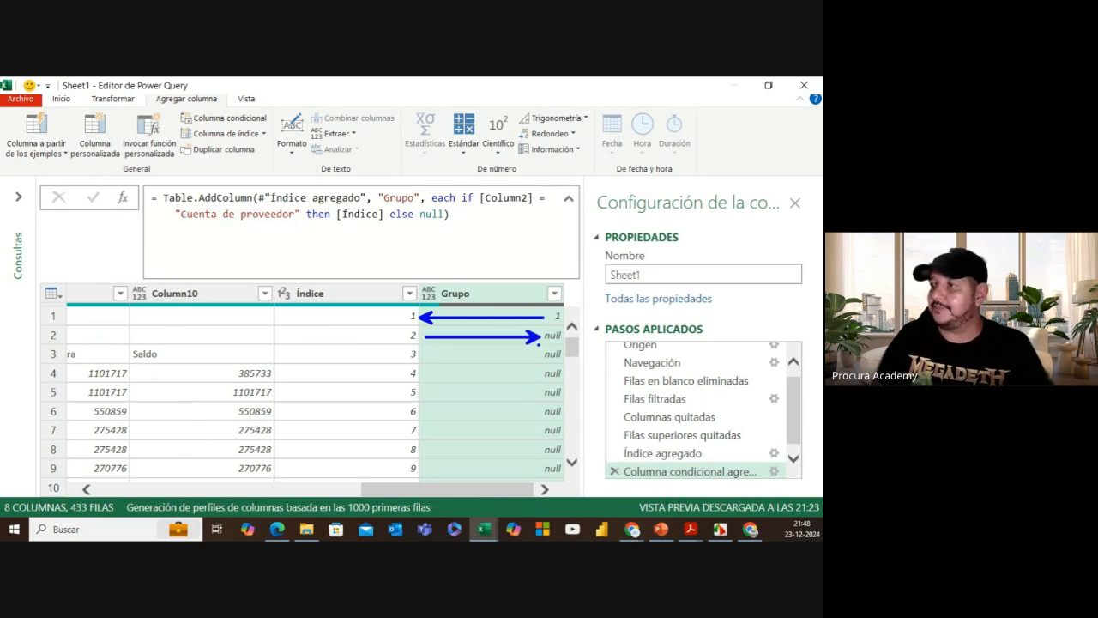
pyautogui.moveTo(530, 354); pyautogui.dragTo(424, 355)
pyautogui.moveTo(525, 374); pyautogui.dragTo(426, 374)
pyautogui.press('Escape')
pyautogui.scroll(-2, 451, 386)
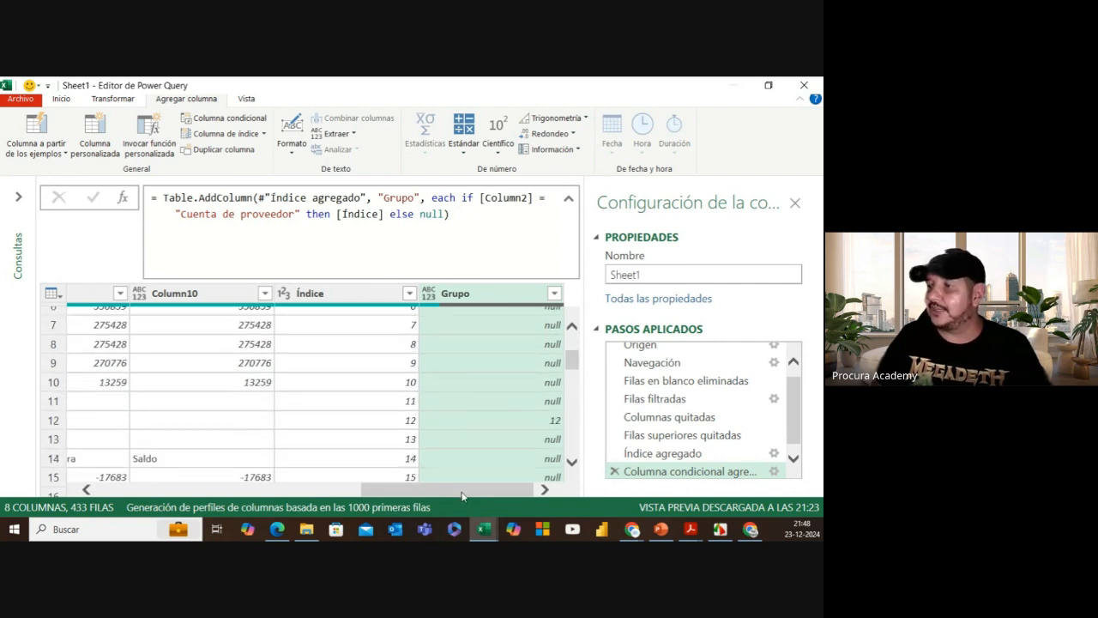
pyautogui.moveTo(459, 490); pyautogui.dragTo(202, 490)
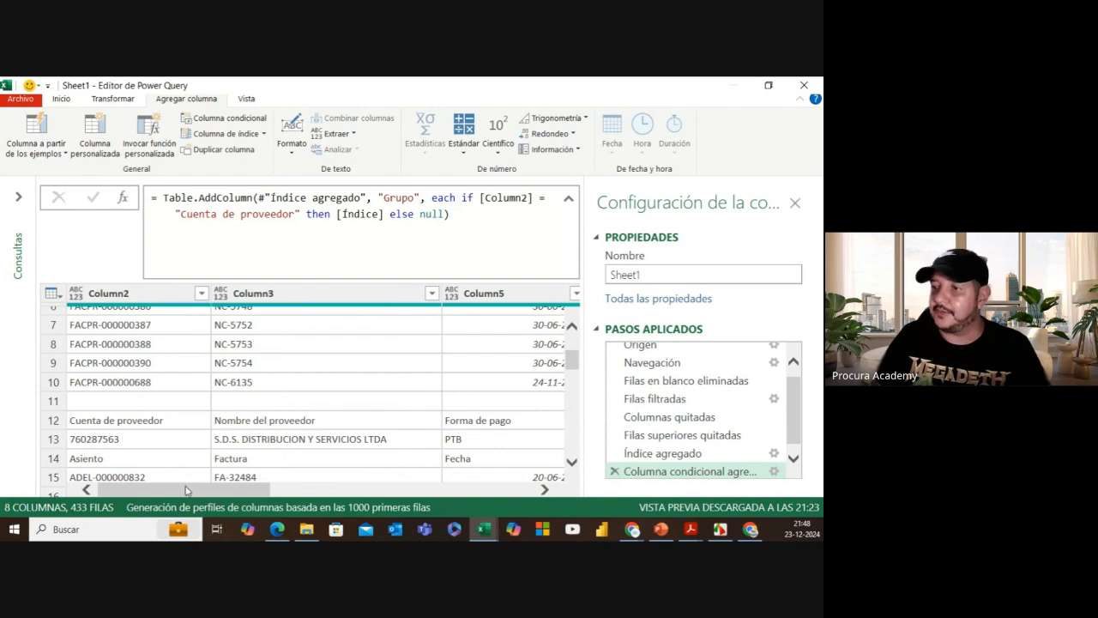
pyautogui.moveTo(185, 491); pyautogui.dragTo(446, 490)
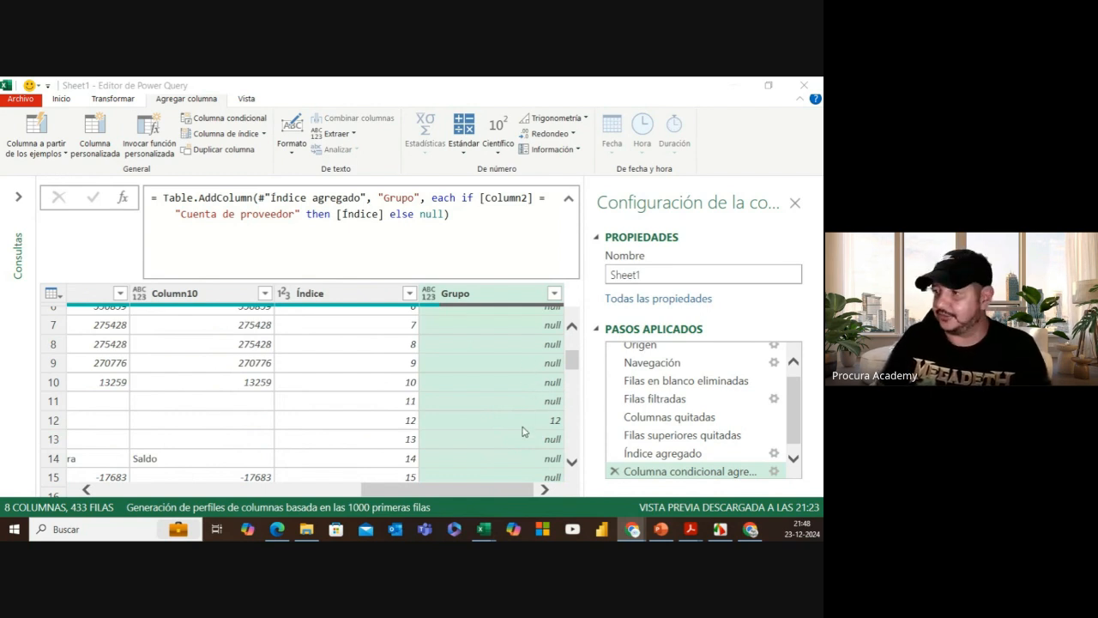
pyautogui.scroll(-5, 547, 408)
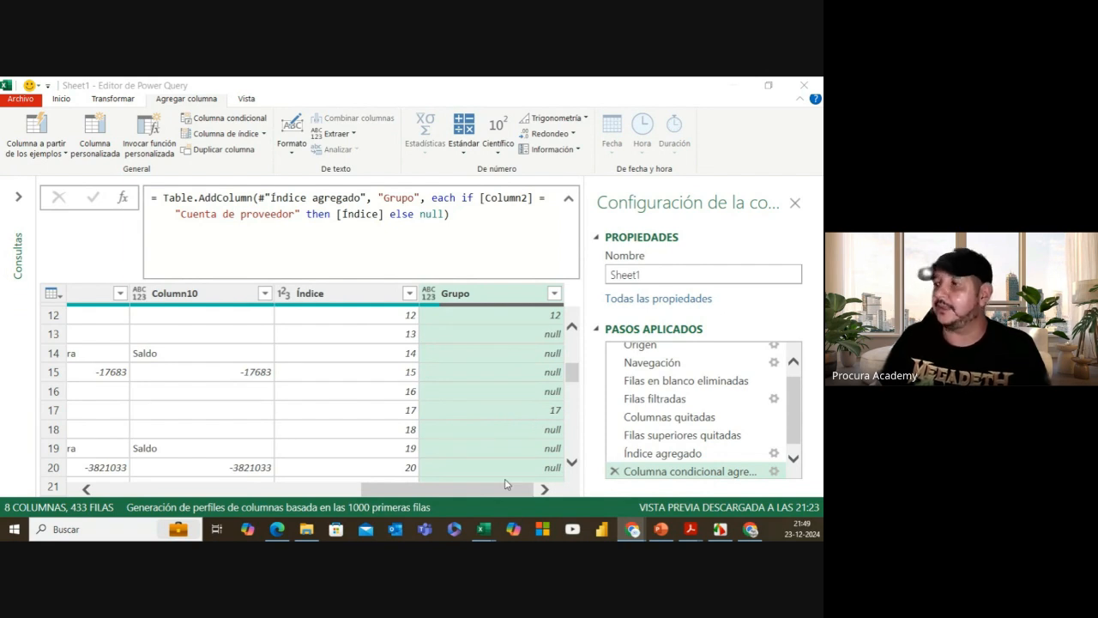
pyautogui.moveTo(506, 489); pyautogui.dragTo(463, 494)
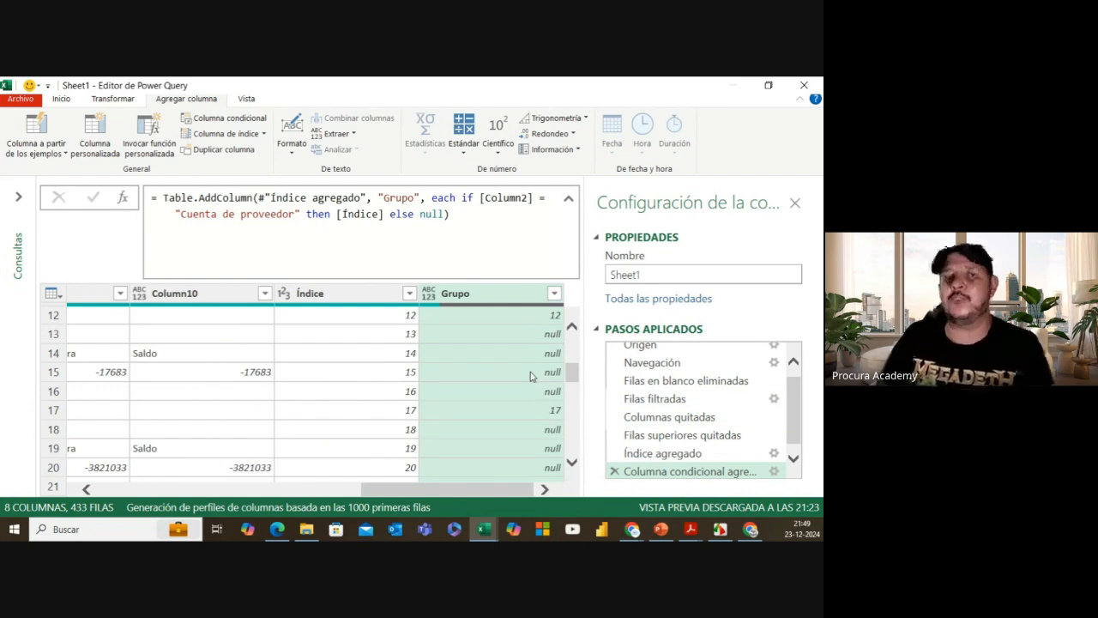
pyautogui.scroll(4, 530, 376)
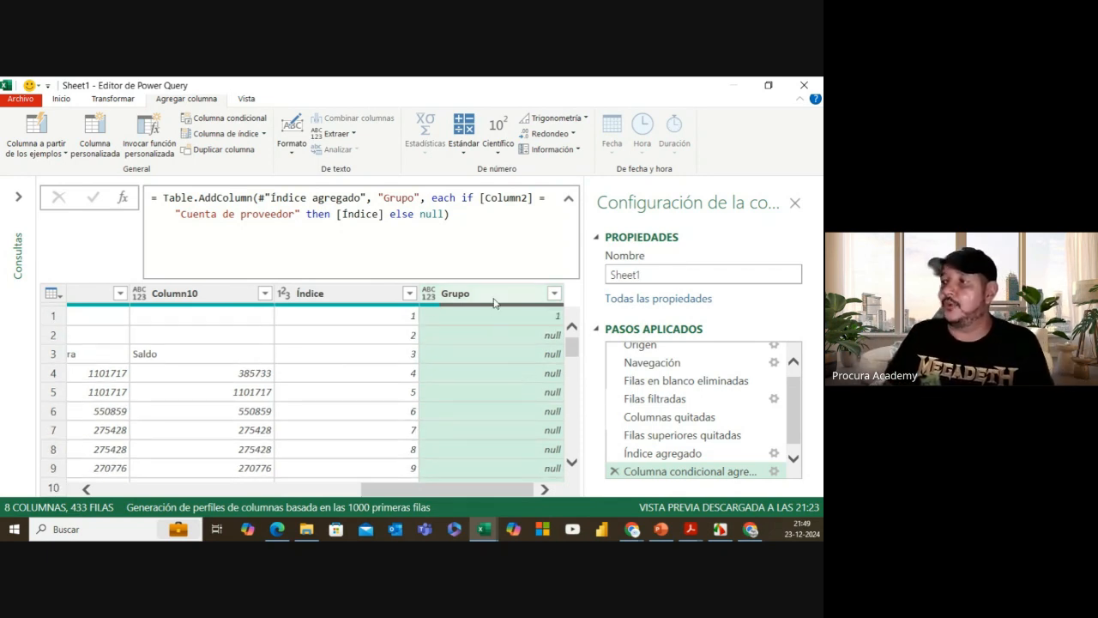
# Step: Fill the Grupo column down so each supplier block carries its group number (1, 12, 17)
pyautogui.click(129, 100)
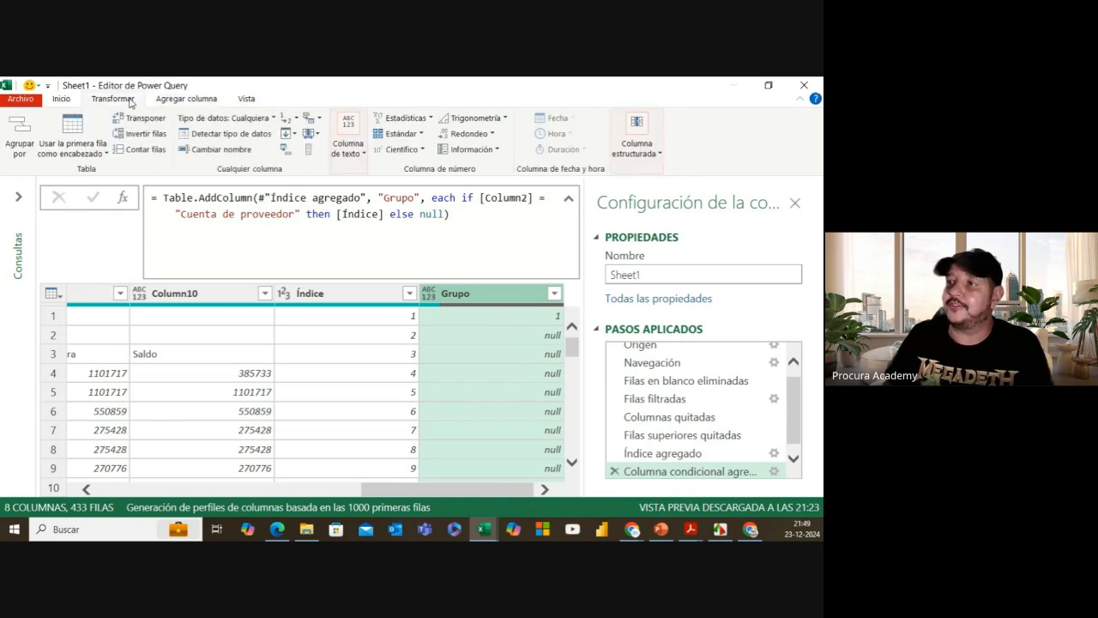
pyautogui.click(294, 134)
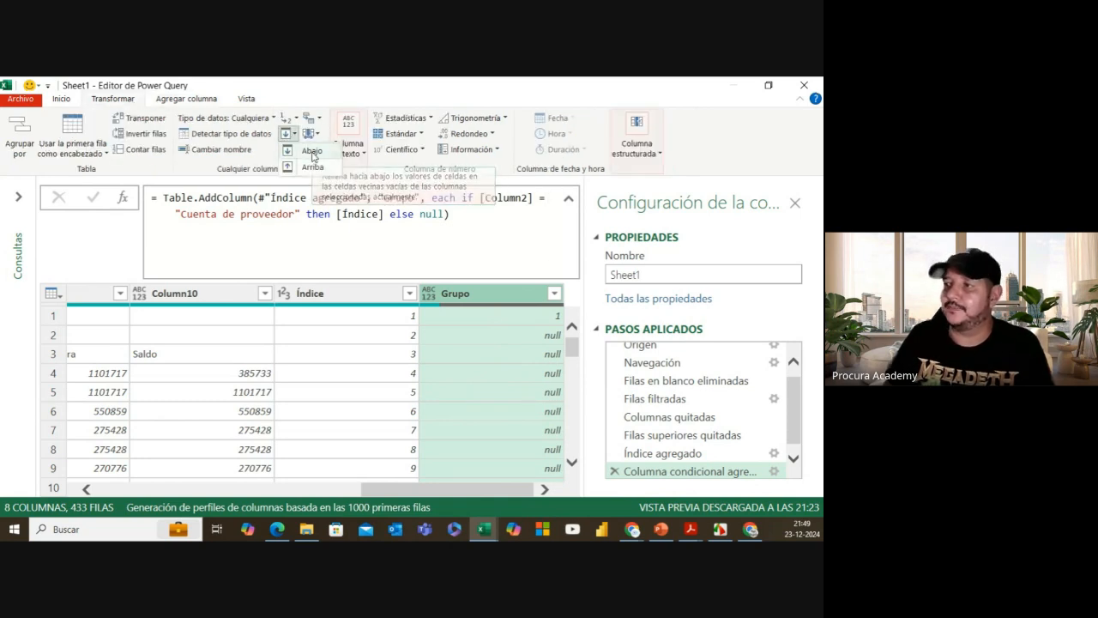
pyautogui.click(310, 150)
pyautogui.scroll(-1, 522, 335)
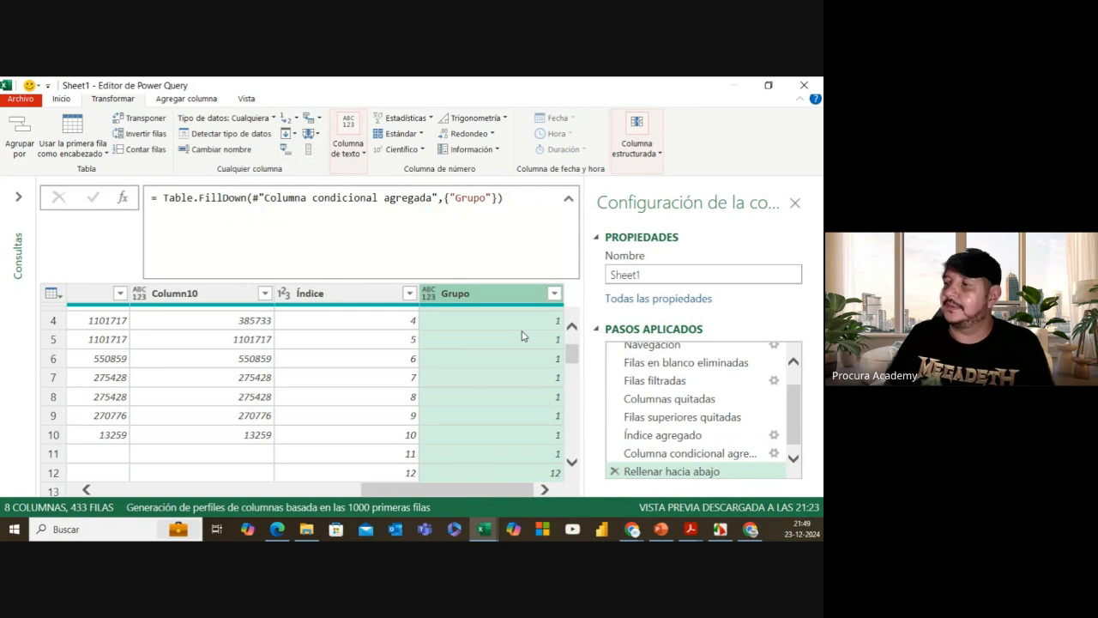
pyautogui.scroll(-1, 521, 335)
pyautogui.scroll(2, 505, 368)
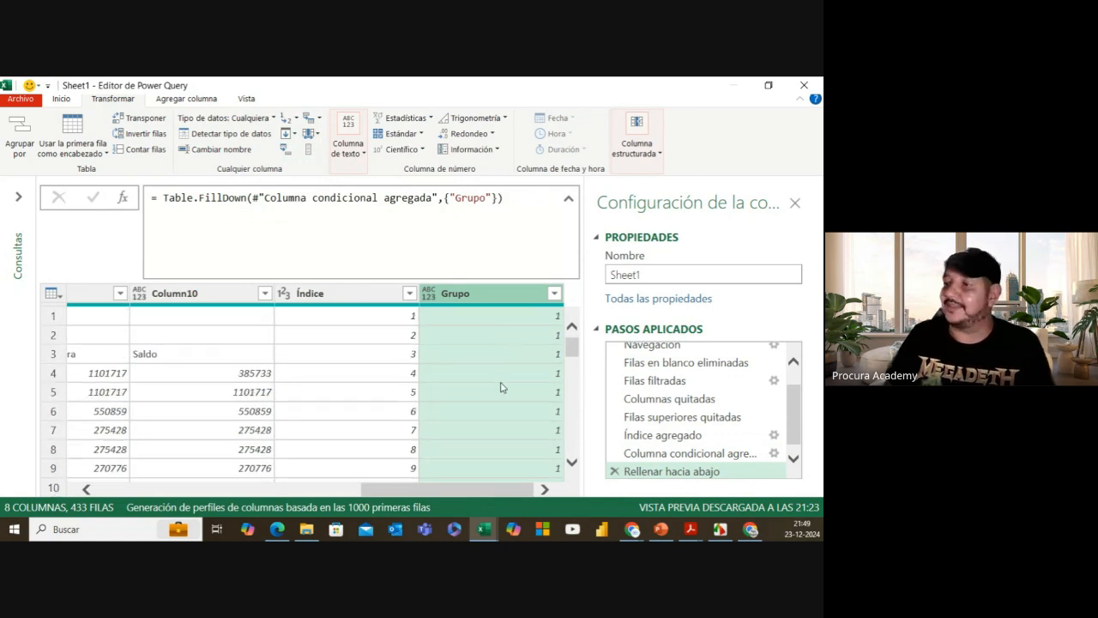
pyautogui.scroll(-1, 515, 421)
pyautogui.scroll(-3, 539, 461)
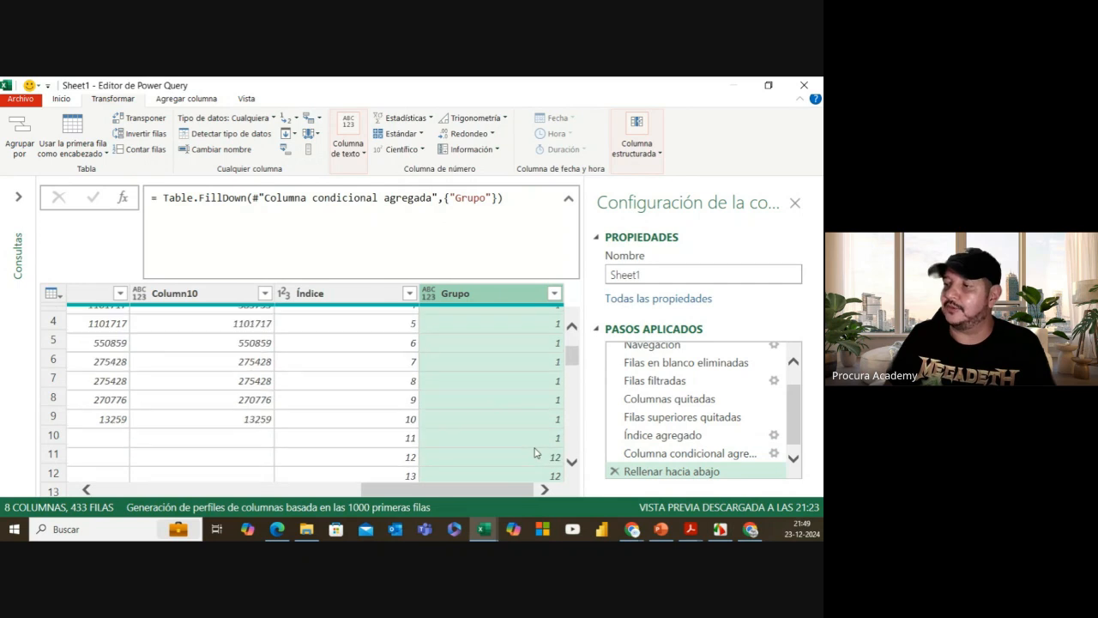
pyautogui.scroll(-1, 525, 441)
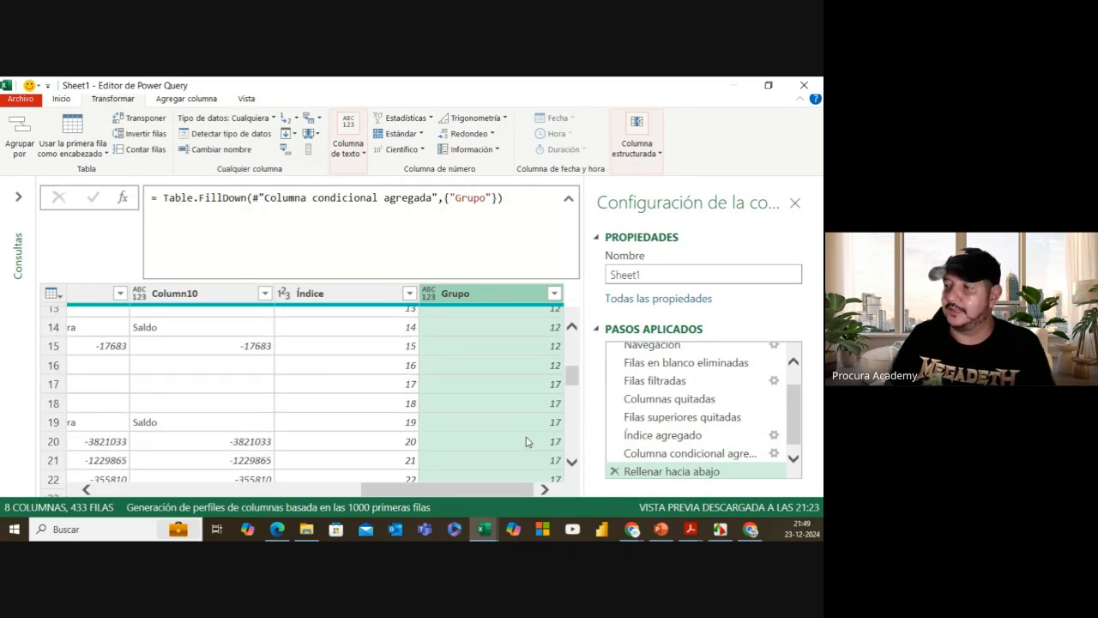
pyautogui.scroll(2, 522, 439)
pyautogui.scroll(3, 507, 393)
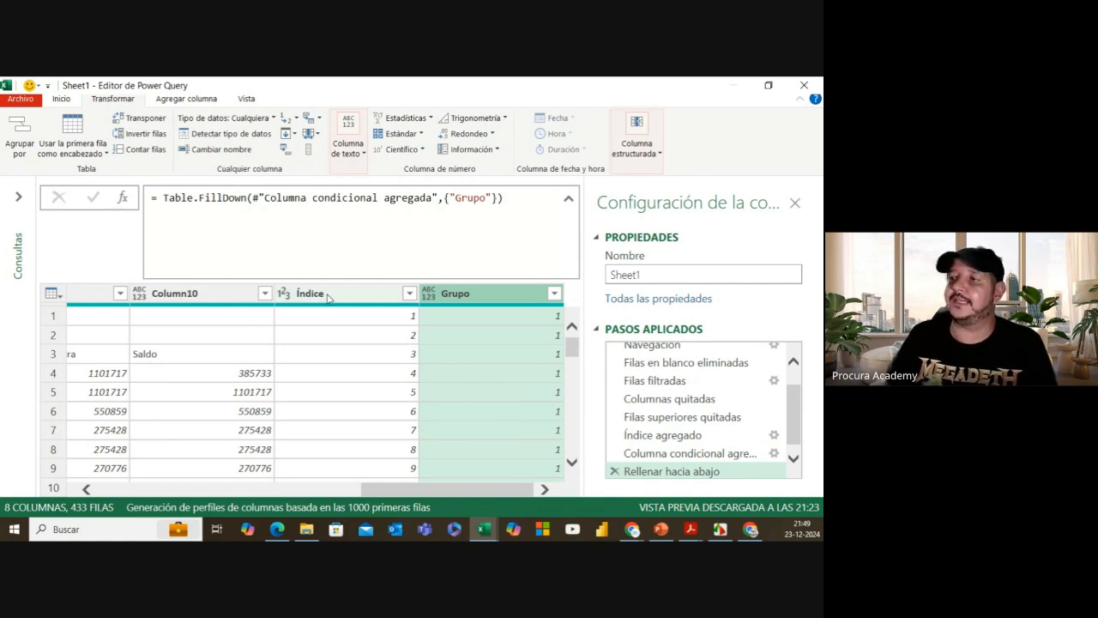
pyautogui.click(327, 296)
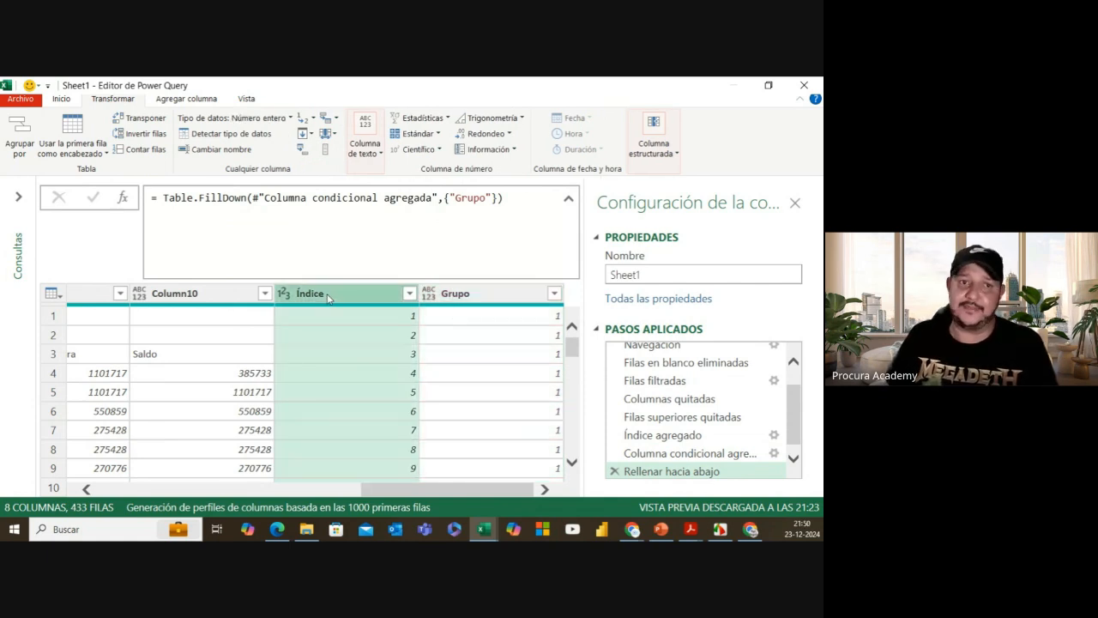
# Step: Remove the Índice column, leaving 7 columns, then select the Grupo column
pyautogui.rightClick(341, 299)
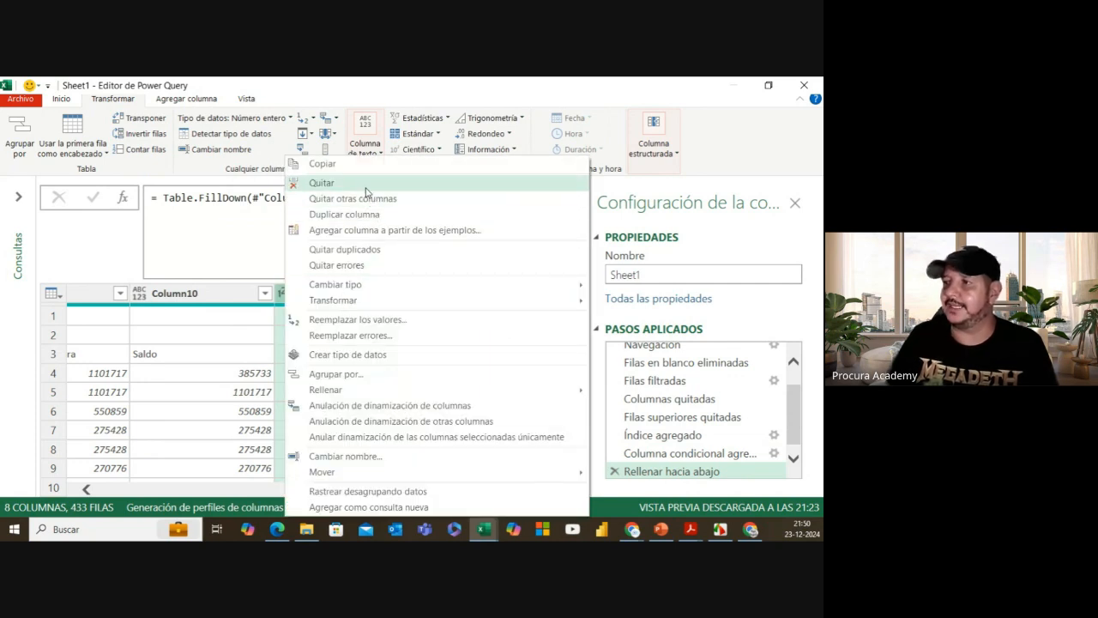
pyautogui.click(366, 184)
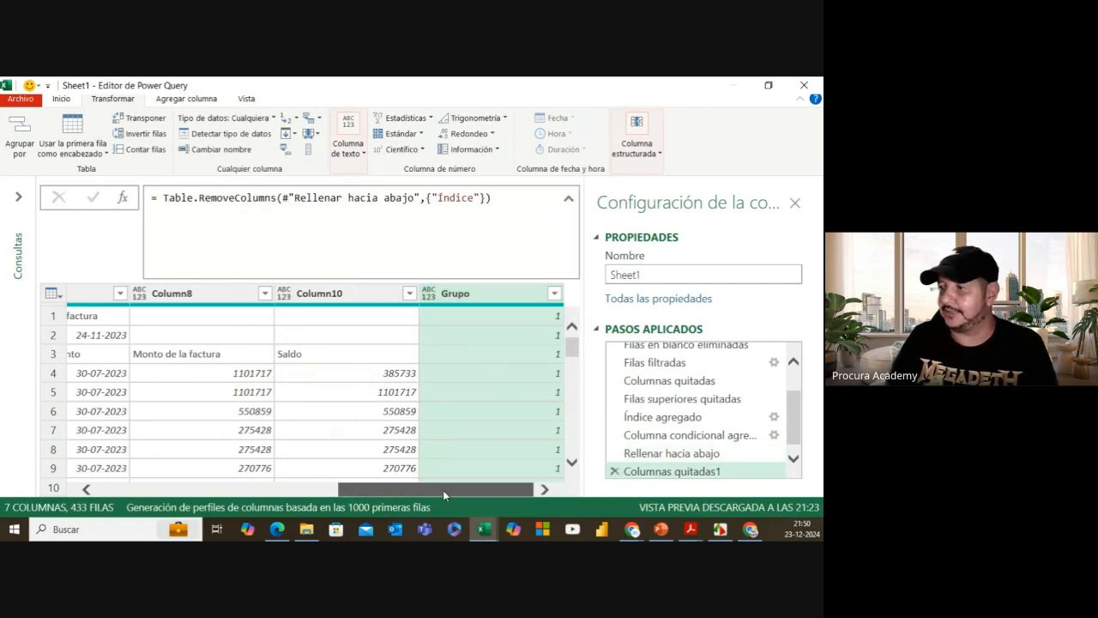
pyautogui.moveTo(459, 490); pyautogui.dragTo(532, 504)
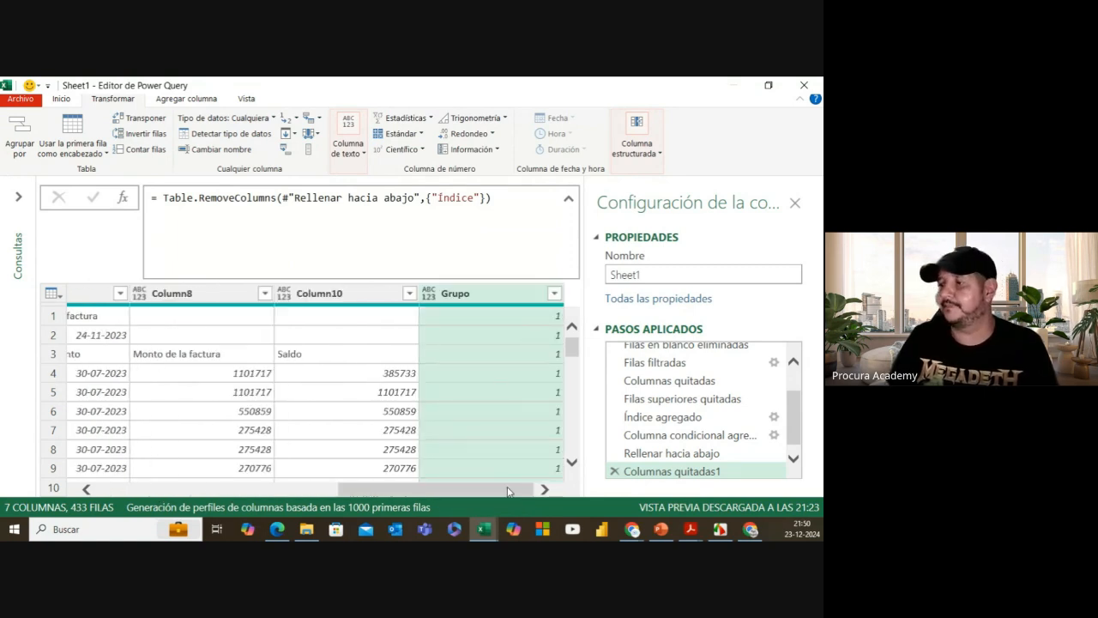
pyautogui.moveTo(511, 490); pyautogui.dragTo(271, 490)
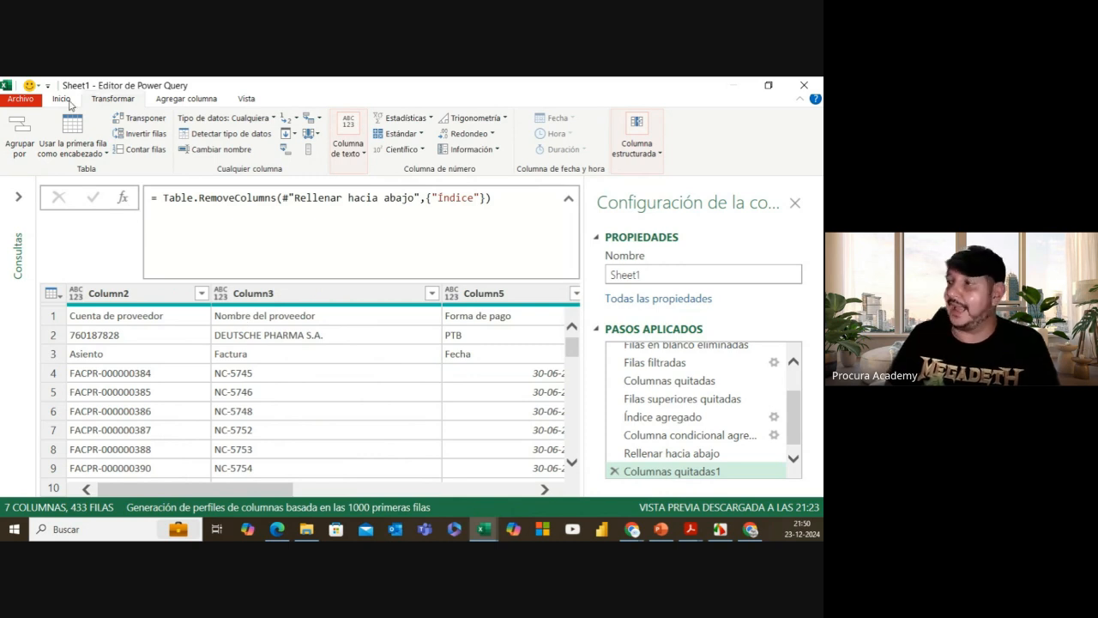
pyautogui.moveTo(281, 490); pyautogui.dragTo(520, 490)
pyautogui.click(489, 298)
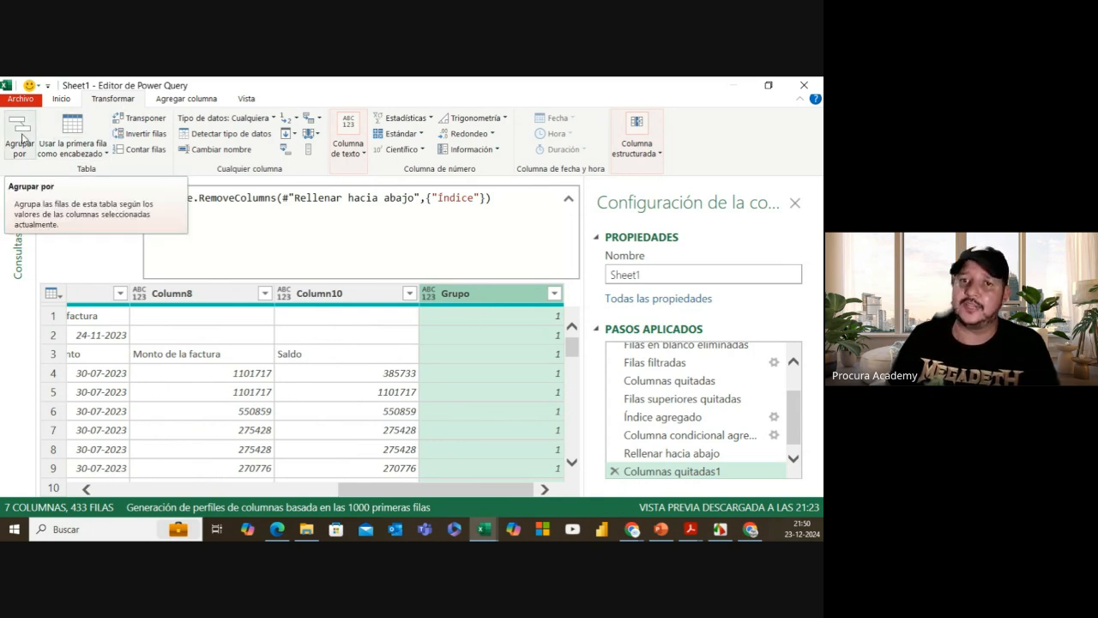
# Step: Group the table by Grupo with operation Todas las filas into a new Recuento column
pyautogui.click(21, 136)
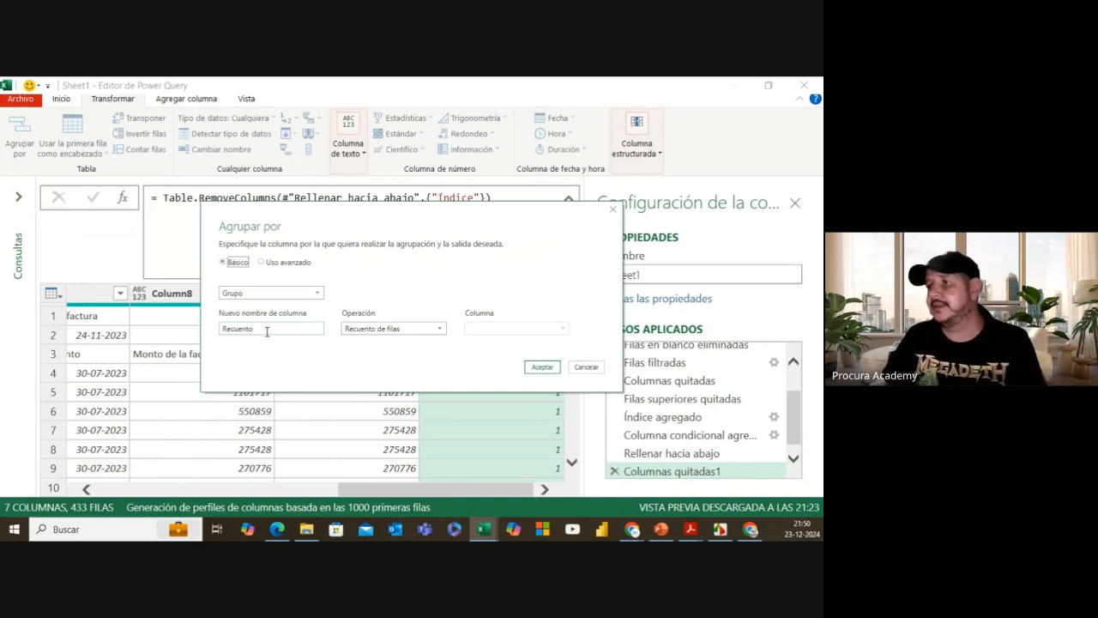
pyautogui.click(403, 327)
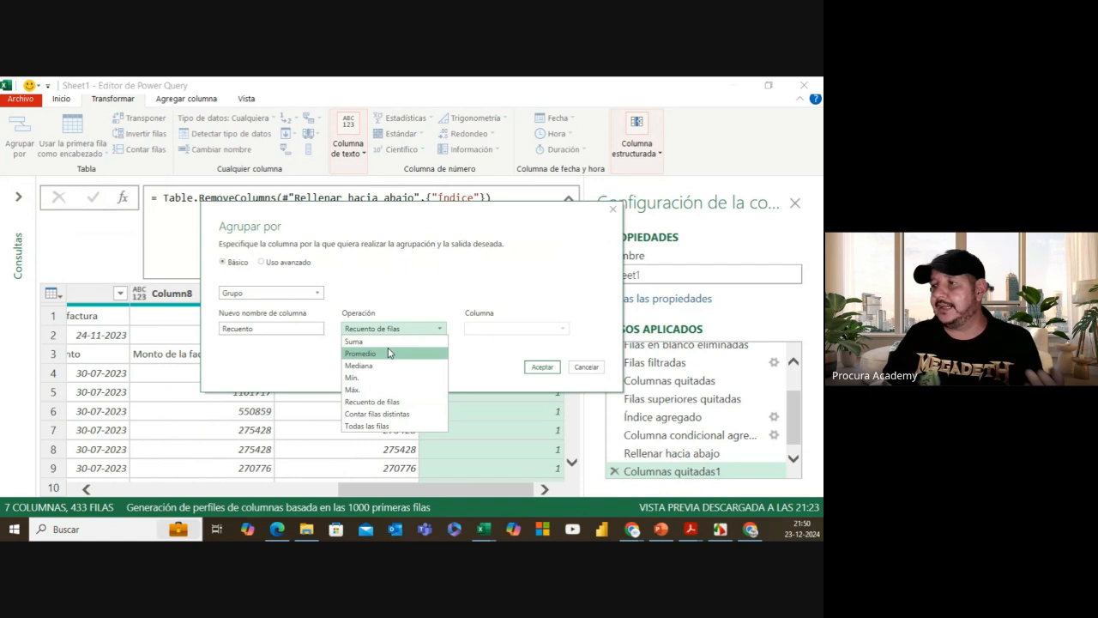
pyautogui.click(374, 430)
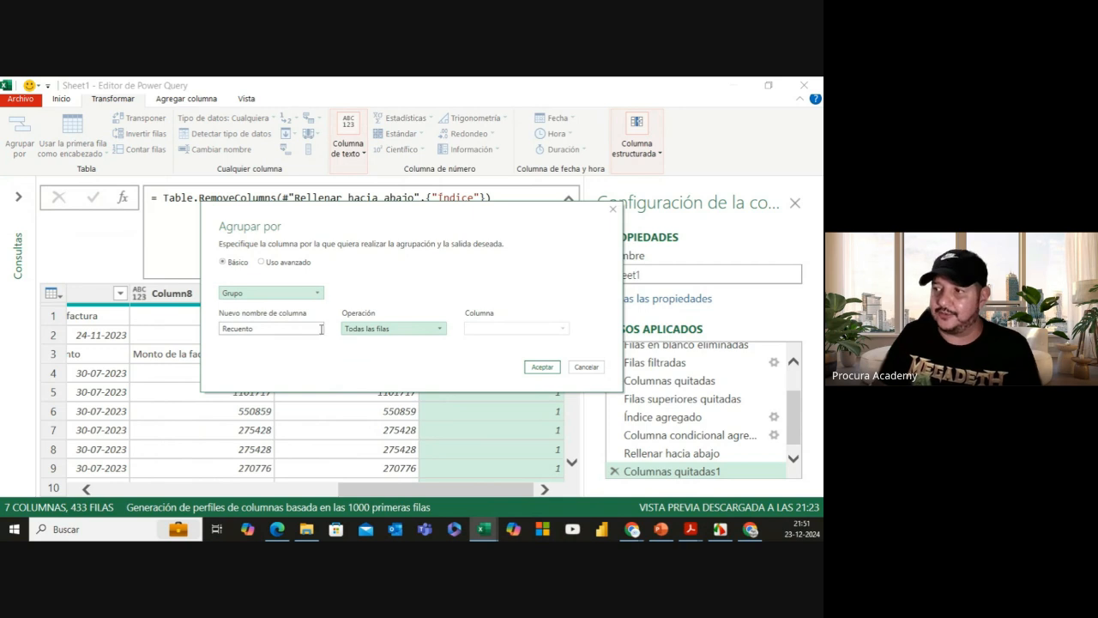
pyautogui.click(542, 367)
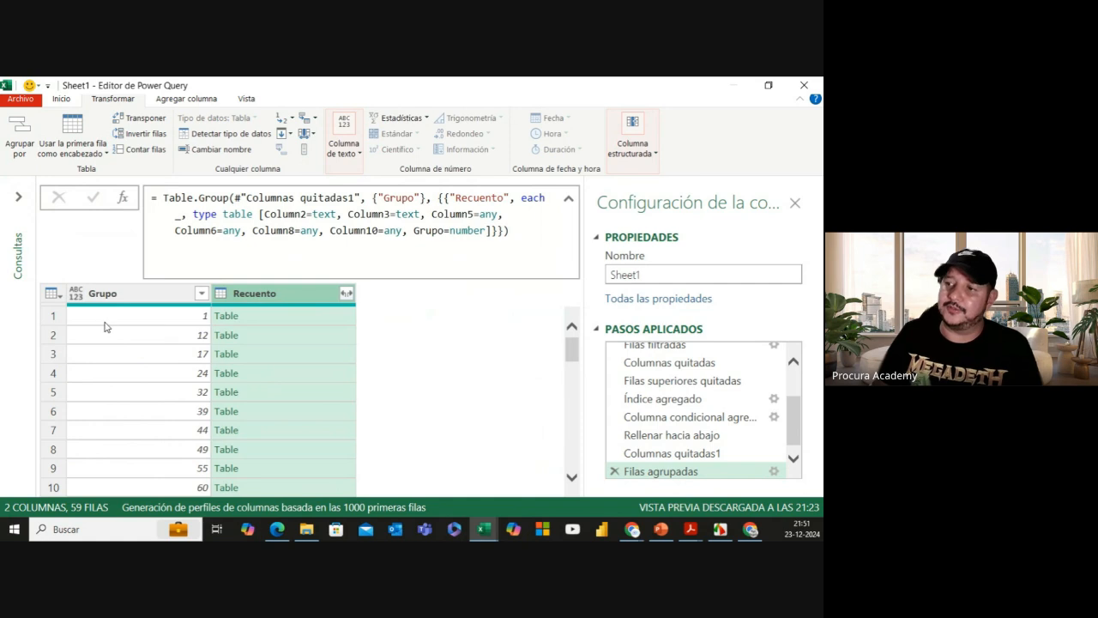
# Step: Preview the nested Recuento tables of the first group and groups 12, 17 and 24, enlarging the preview
pyautogui.click(269, 318)
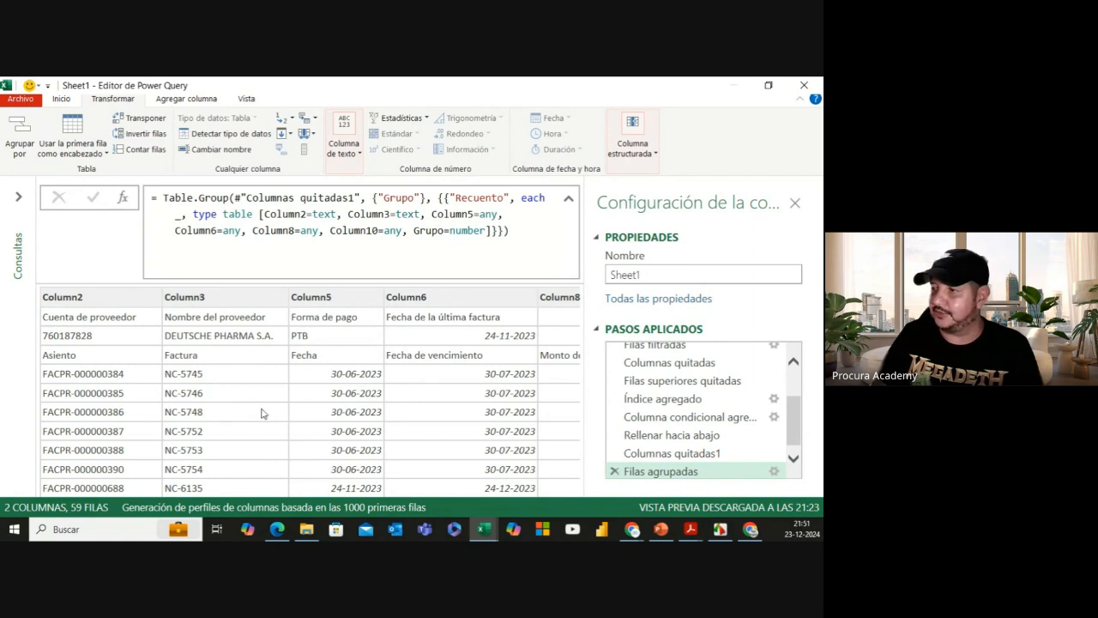
pyautogui.moveTo(292, 350); pyautogui.dragTo(293, 410)
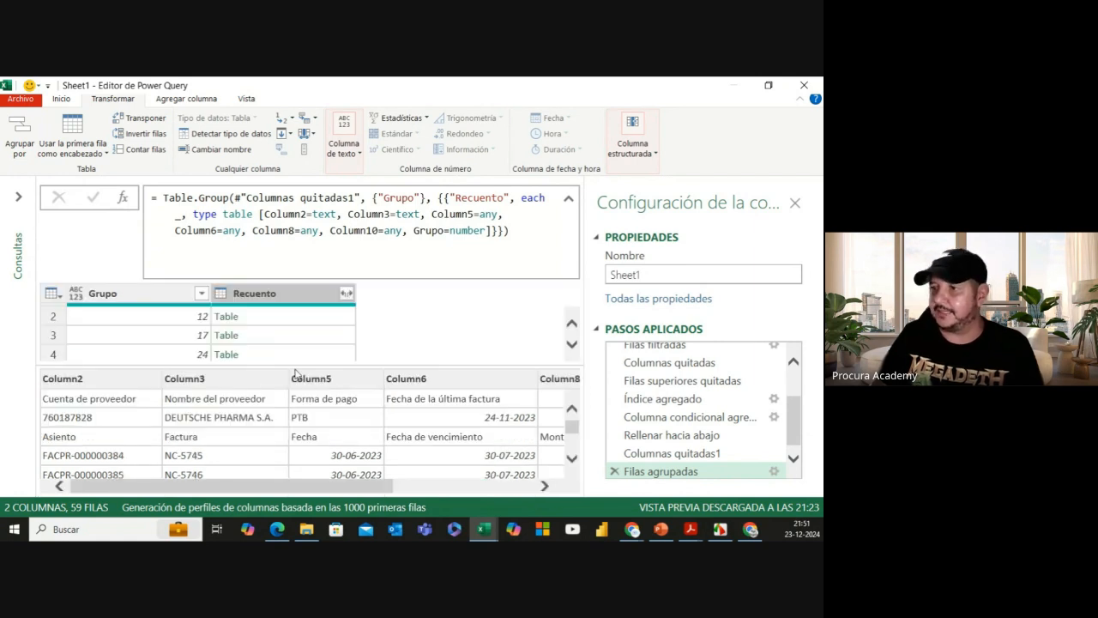
pyautogui.click(288, 317)
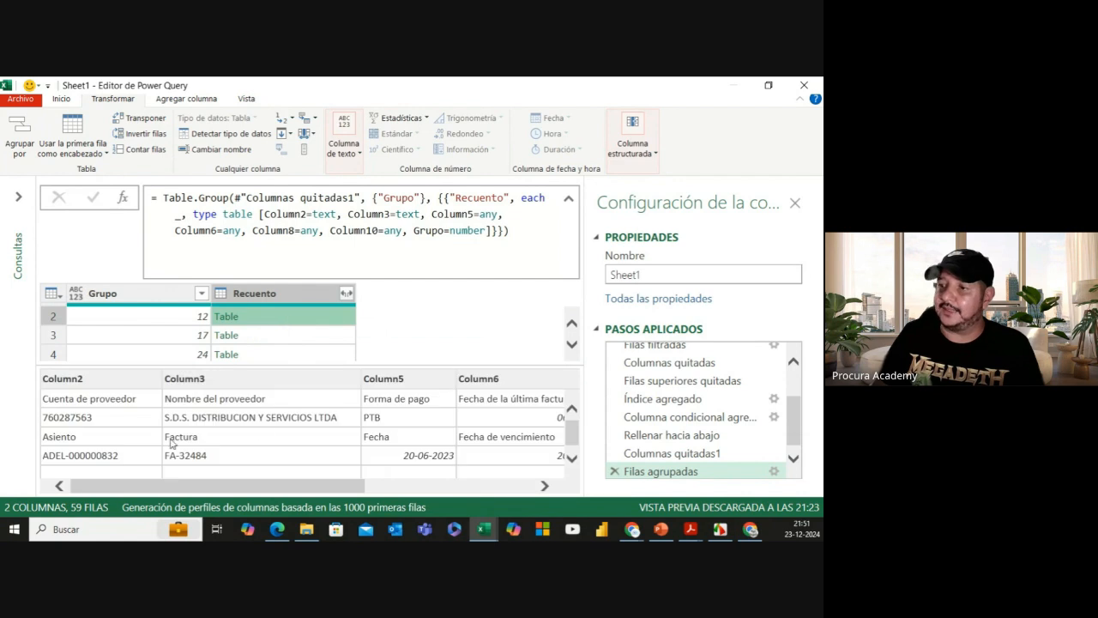
pyautogui.scroll(-1, 124, 468)
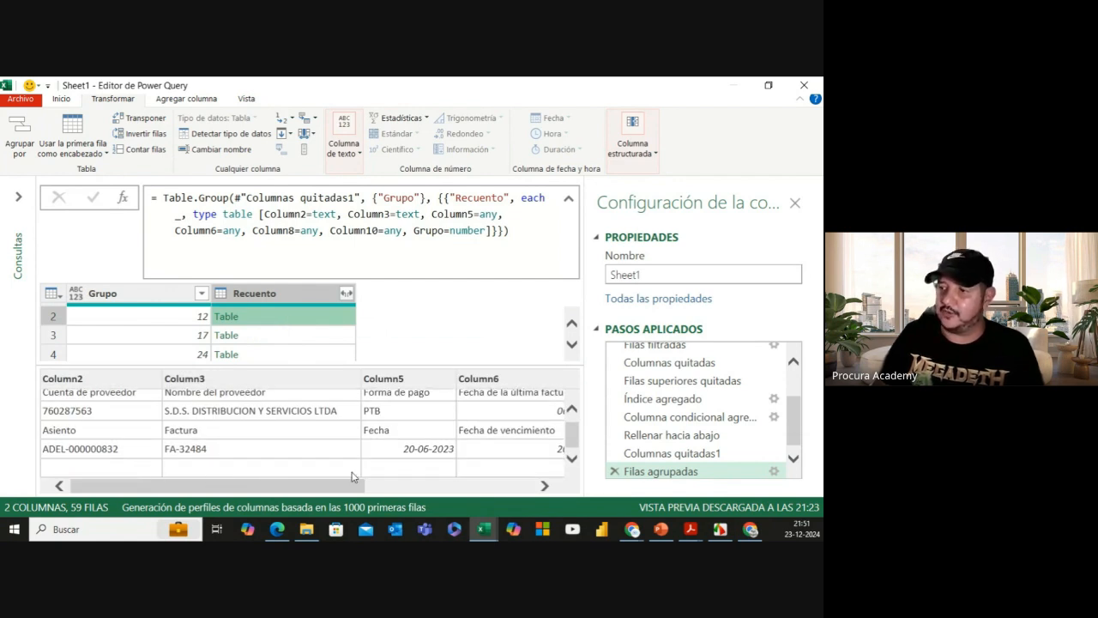
pyautogui.scroll(1, 208, 443)
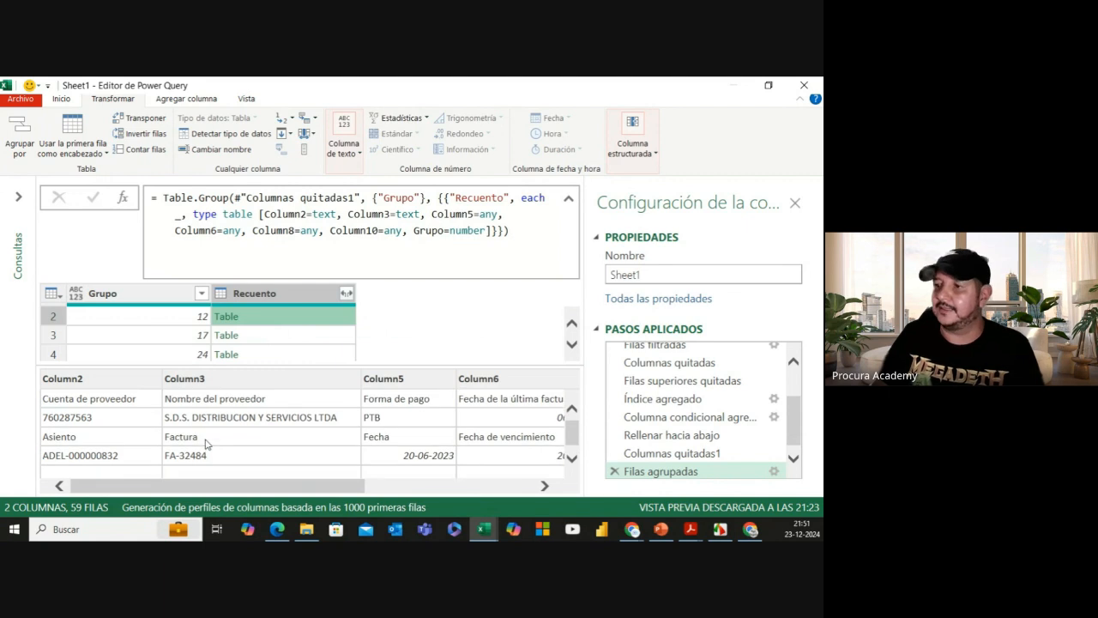
pyautogui.click(306, 342)
pyautogui.scroll(-3, 237, 421)
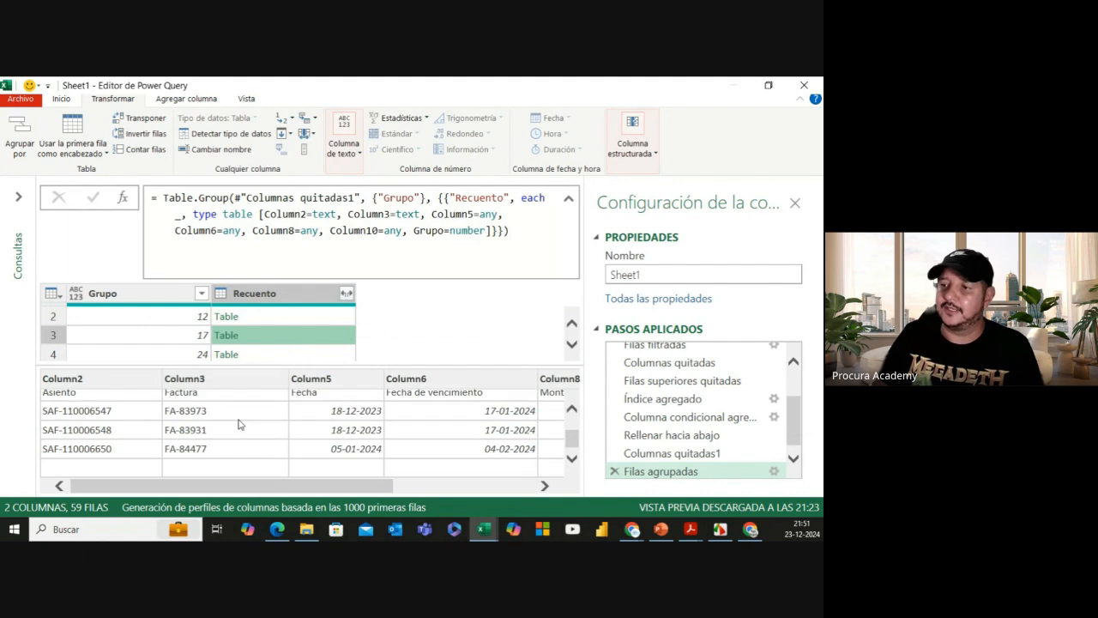
pyautogui.scroll(3, 238, 421)
pyautogui.click(290, 352)
pyautogui.scroll(-3, 287, 420)
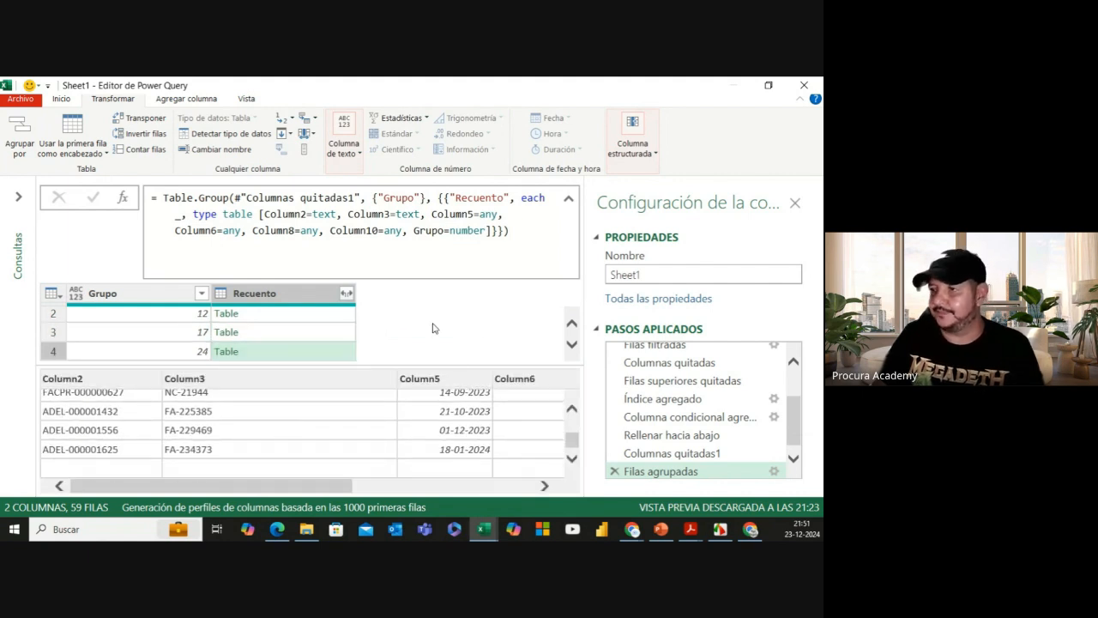
# Step: Reselect the Grupo column, preview group 12's nested table again, and expand the Consultas pane
pyautogui.click(138, 297)
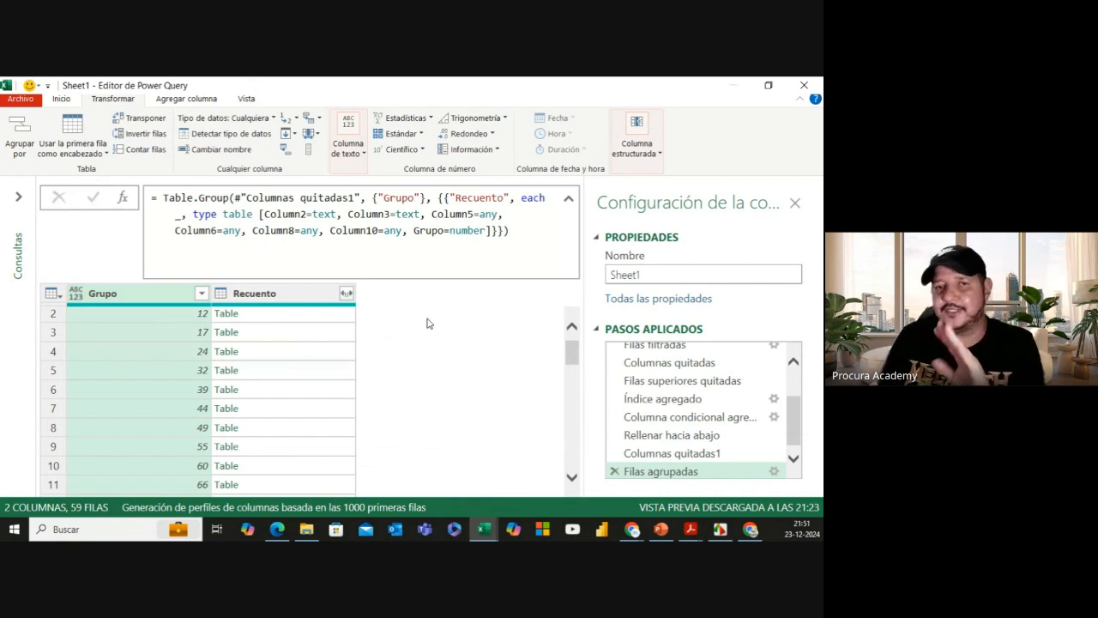
pyautogui.click(289, 316)
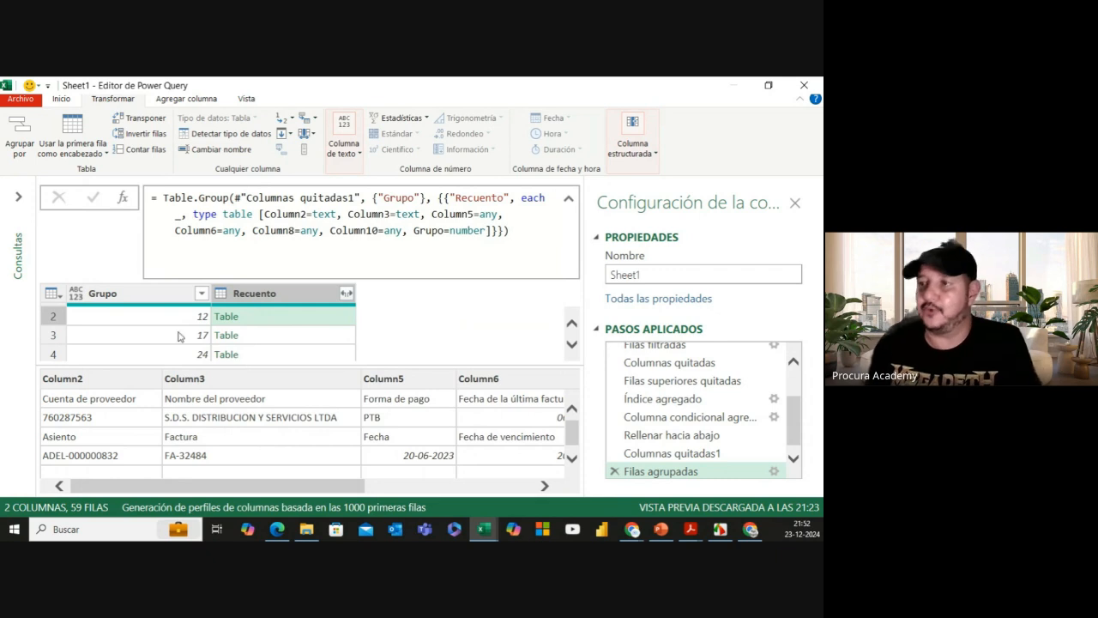
pyautogui.click(18, 197)
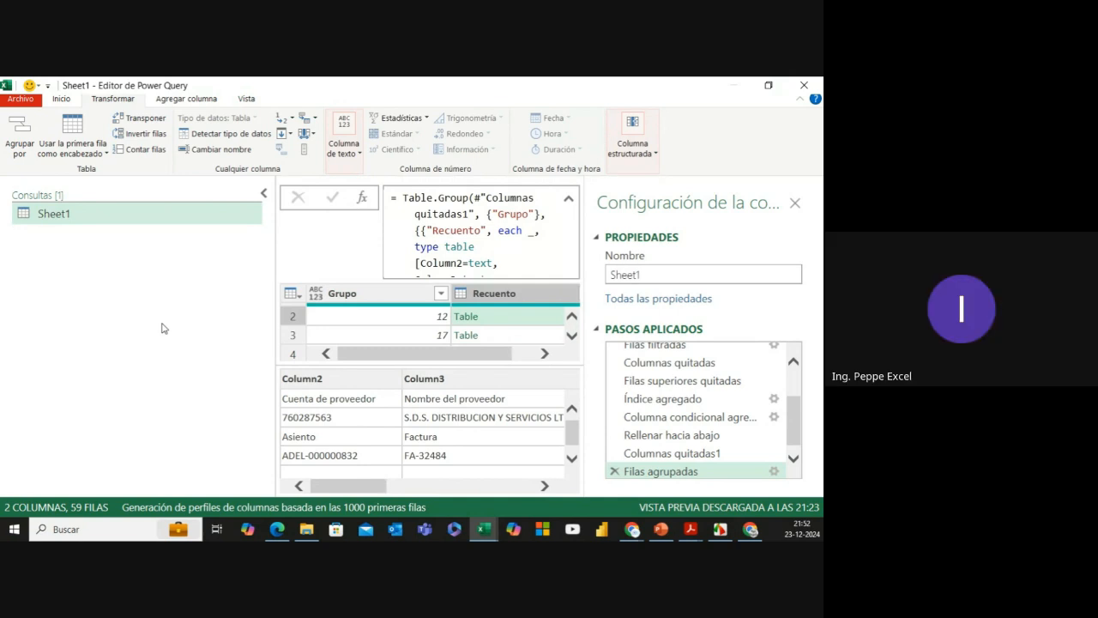
# Step: Rename the Sheet1 query to Demo_2
pyautogui.click(66, 216)
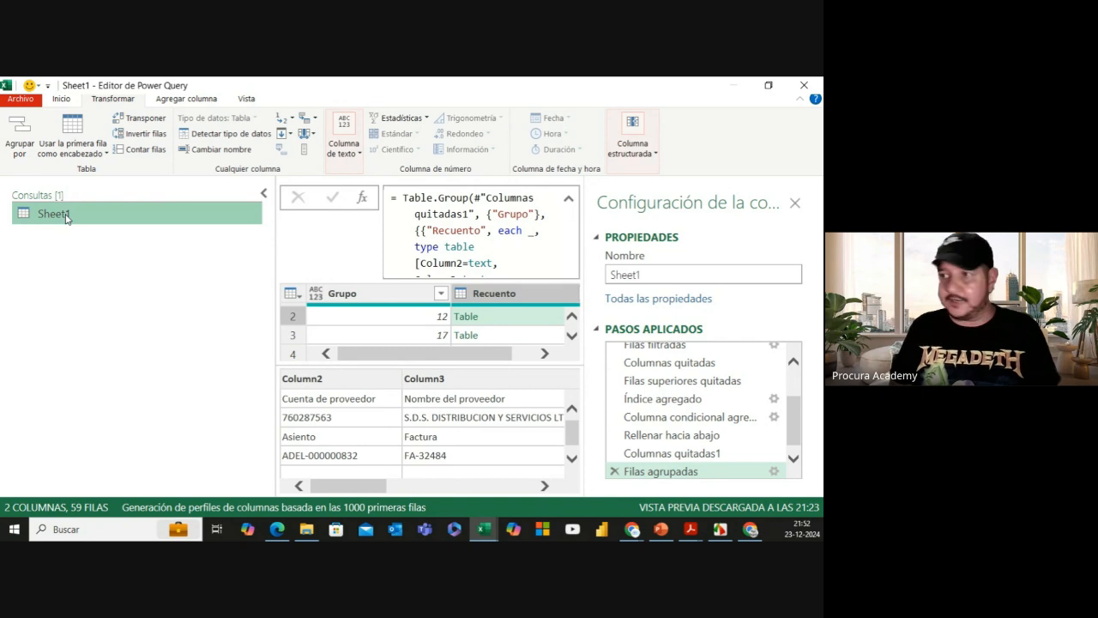
pyautogui.doubleClick(66, 215)
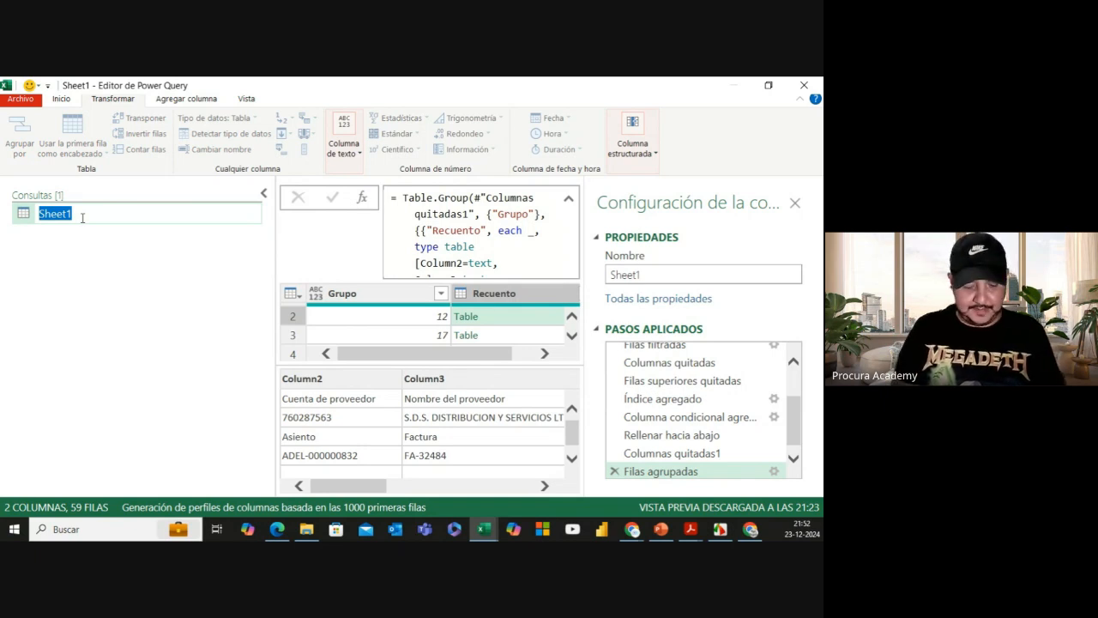
pyautogui.write('Demo ')
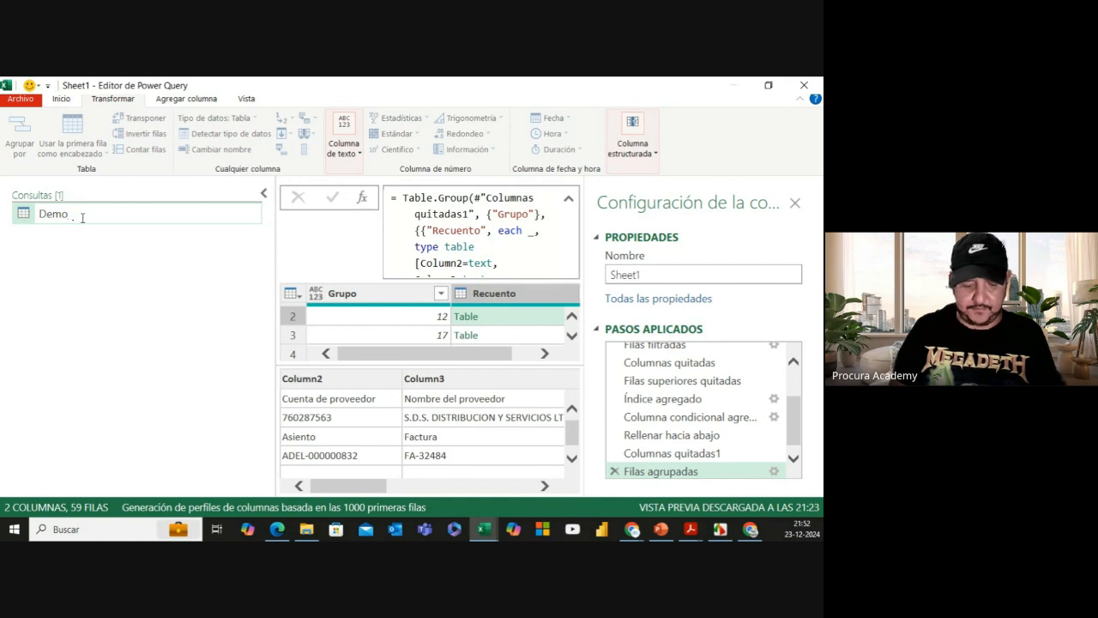
pyautogui.write('2')
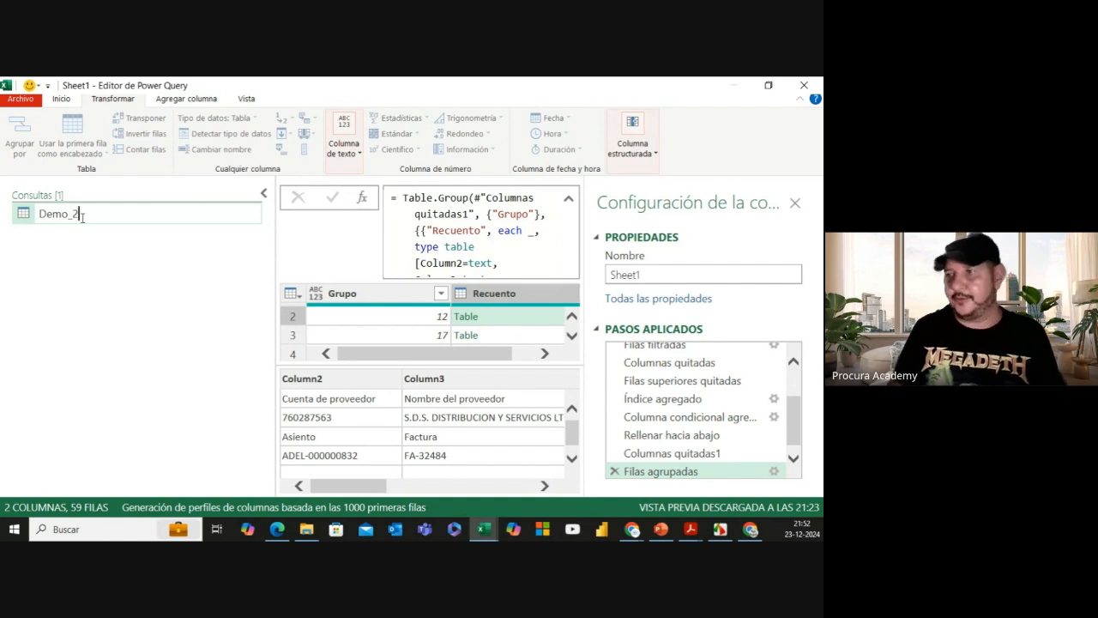
pyautogui.click(88, 290)
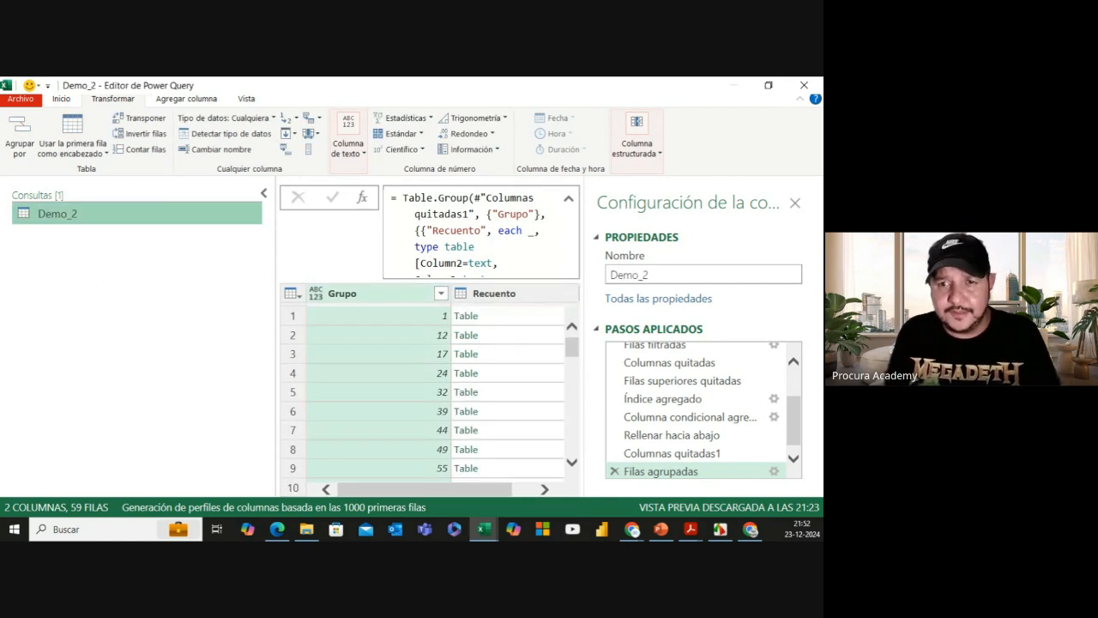
pyautogui.hotkey('alt', 'Tab')
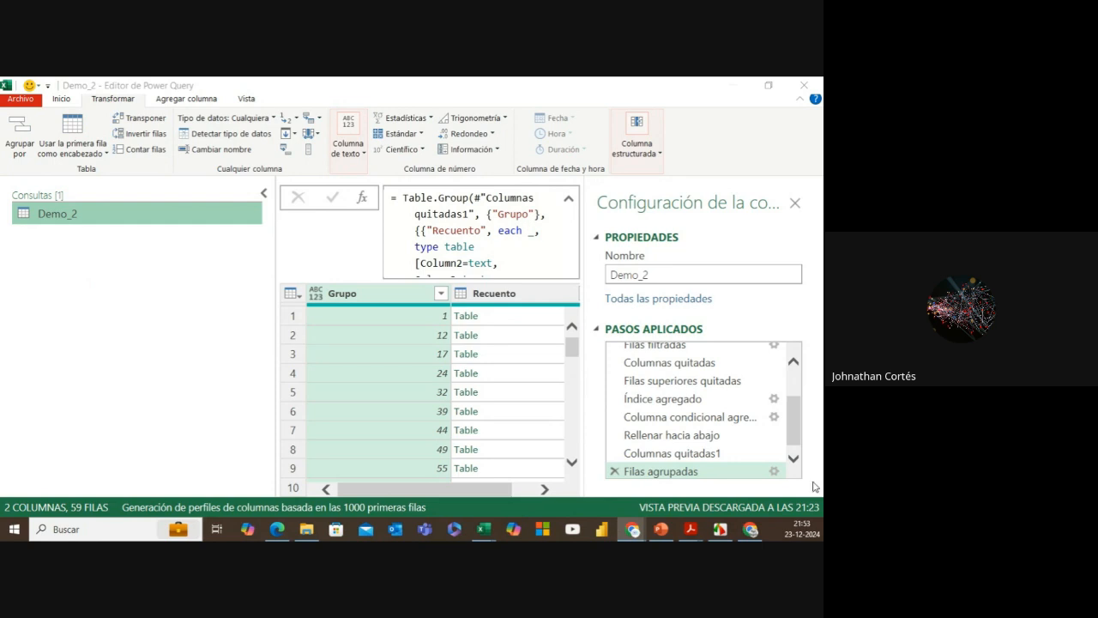
pyautogui.moveTo(797, 438); pyautogui.dragTo(794, 397)
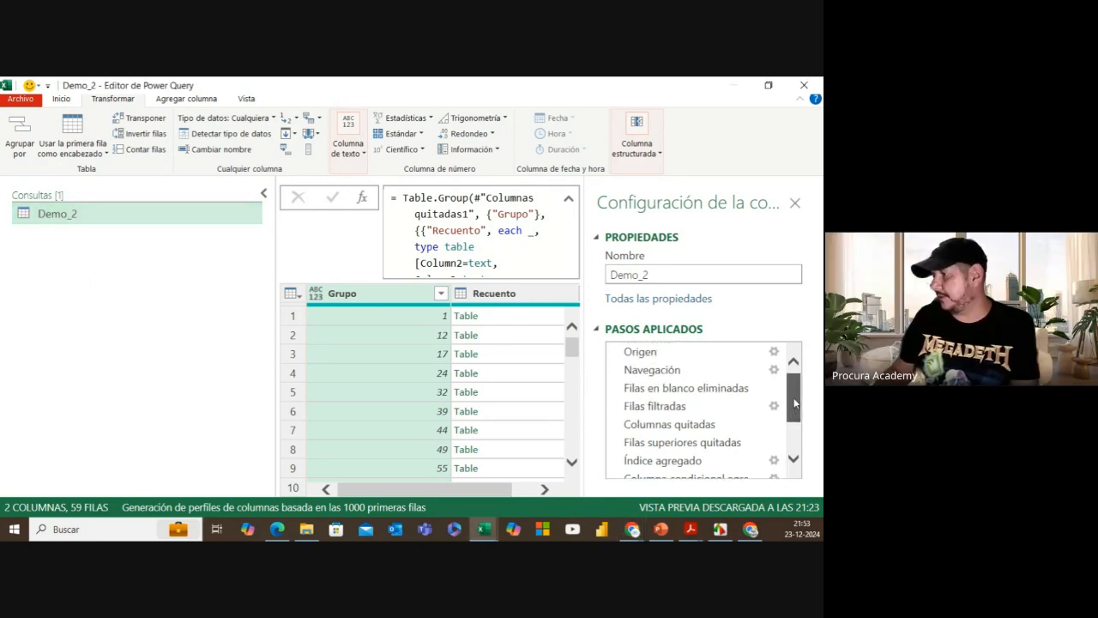
# Step: Compare the Columnas quitadas and Filas superiores quitadas step results, collapsing the queries list
pyautogui.click(685, 426)
pyautogui.scroll(-1, 686, 429)
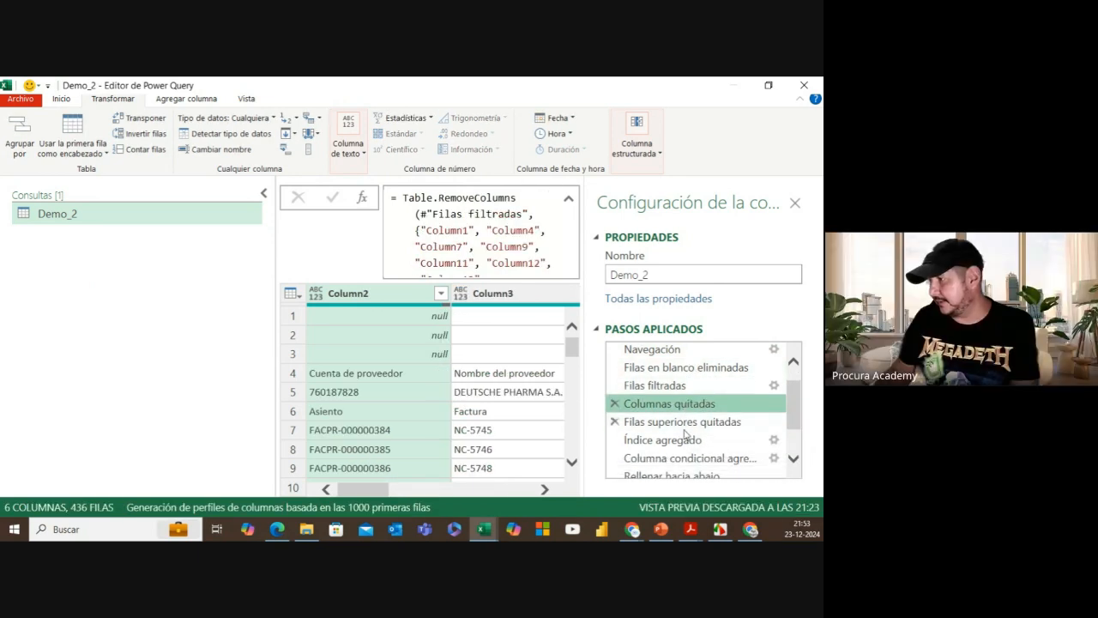
pyautogui.click(684, 421)
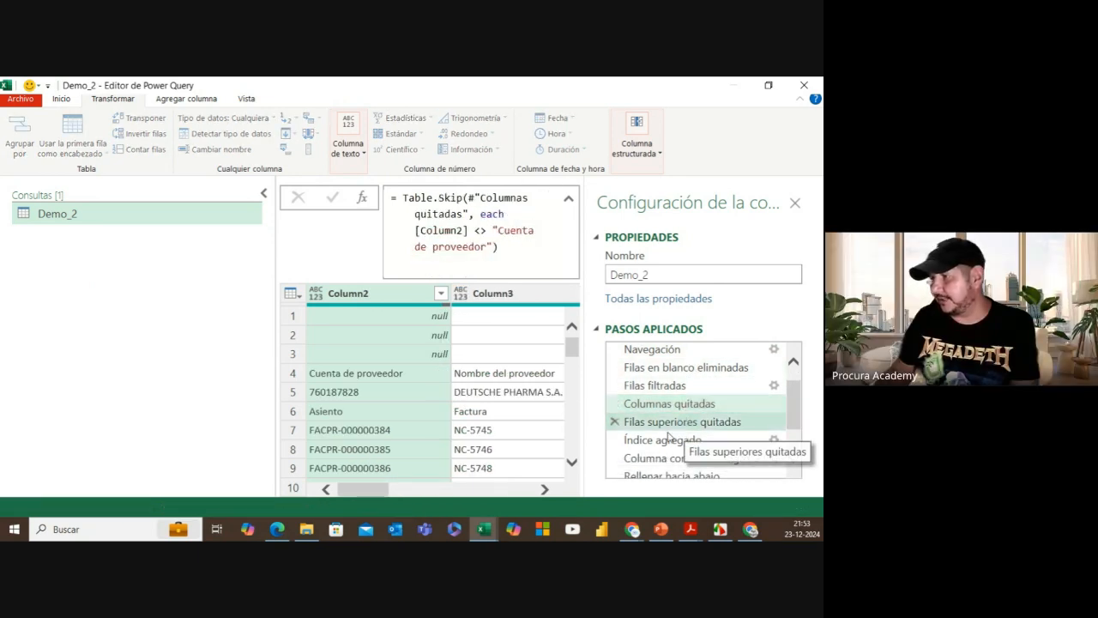
pyautogui.click(264, 193)
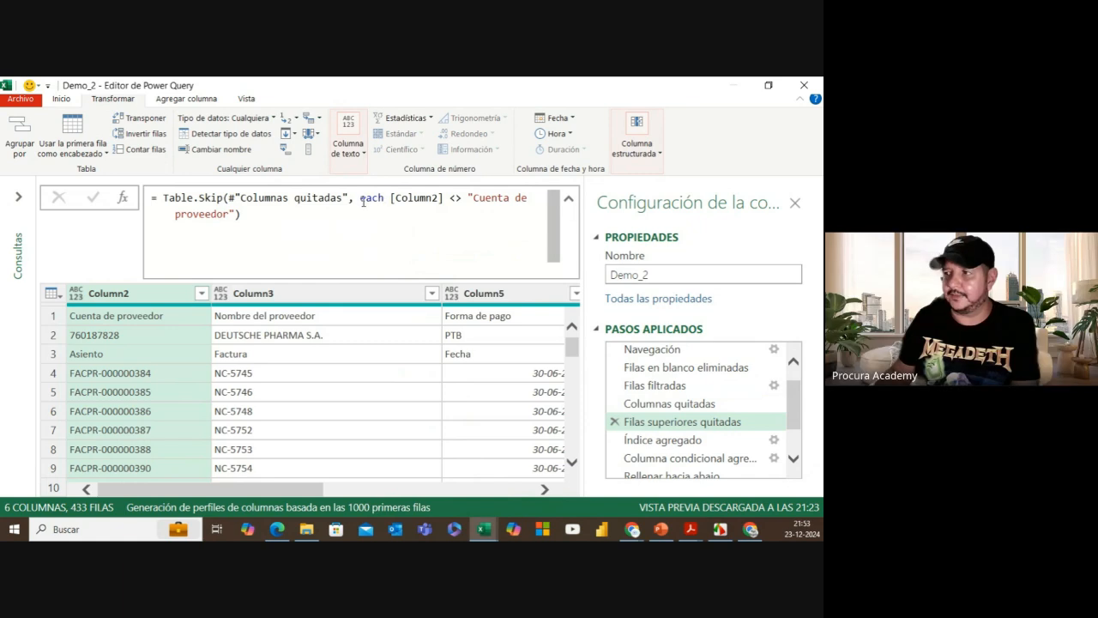
# Step: Highlight 'each' and the Columnas quitadas reference in the Table.Skip formula, then return to Columnas quitadas
pyautogui.moveTo(359, 198); pyautogui.dragTo(383, 199)
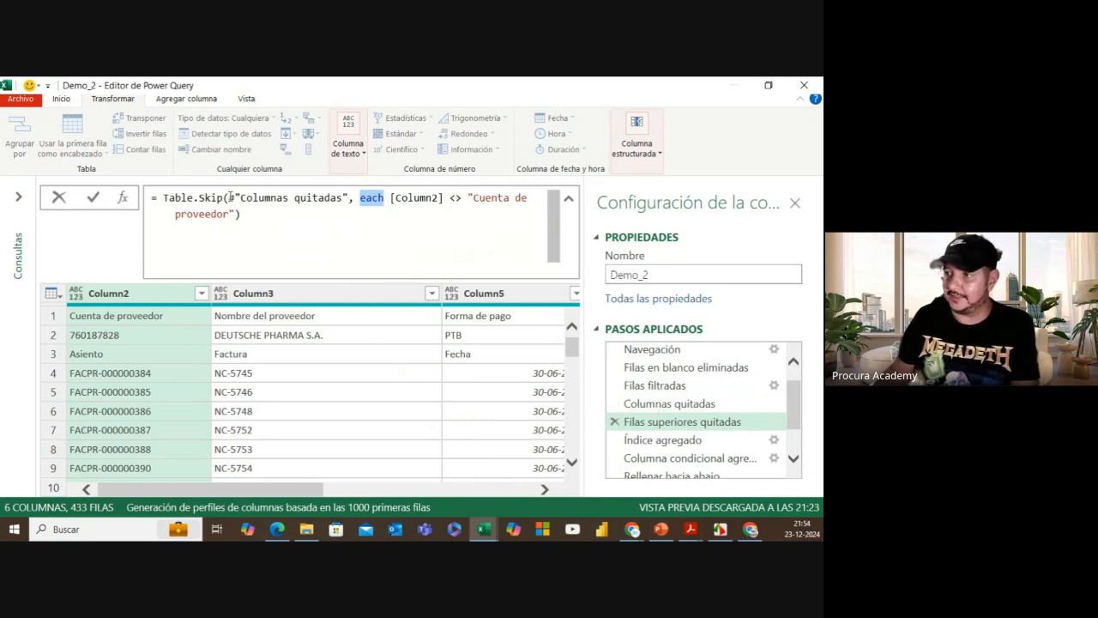
pyautogui.moveTo(229, 198); pyautogui.dragTo(348, 198)
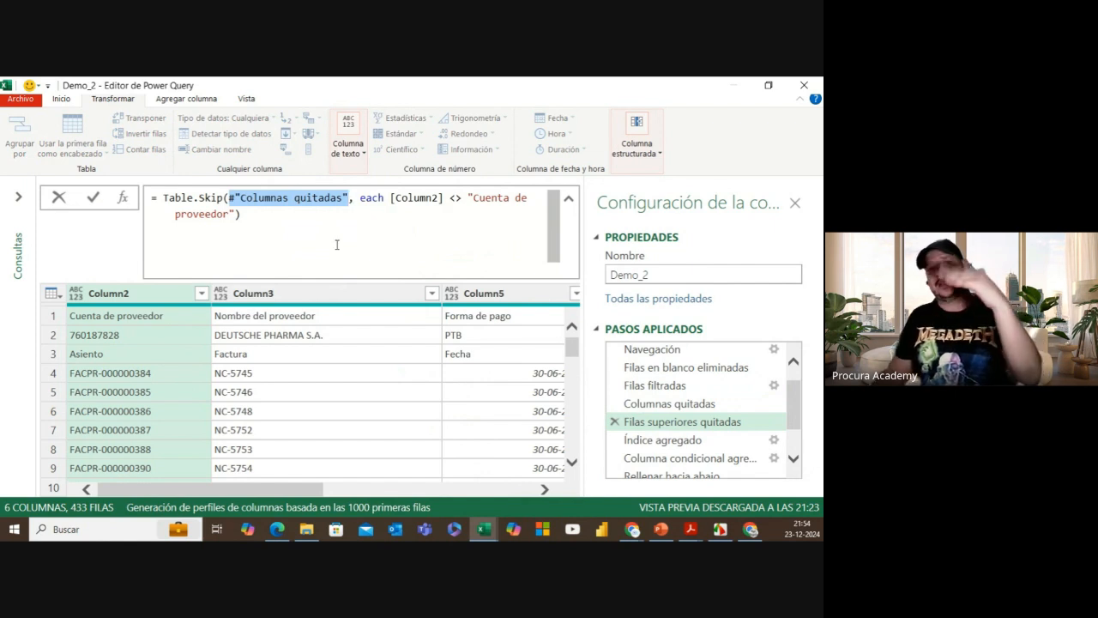
pyautogui.click(675, 410)
pyautogui.click(676, 405)
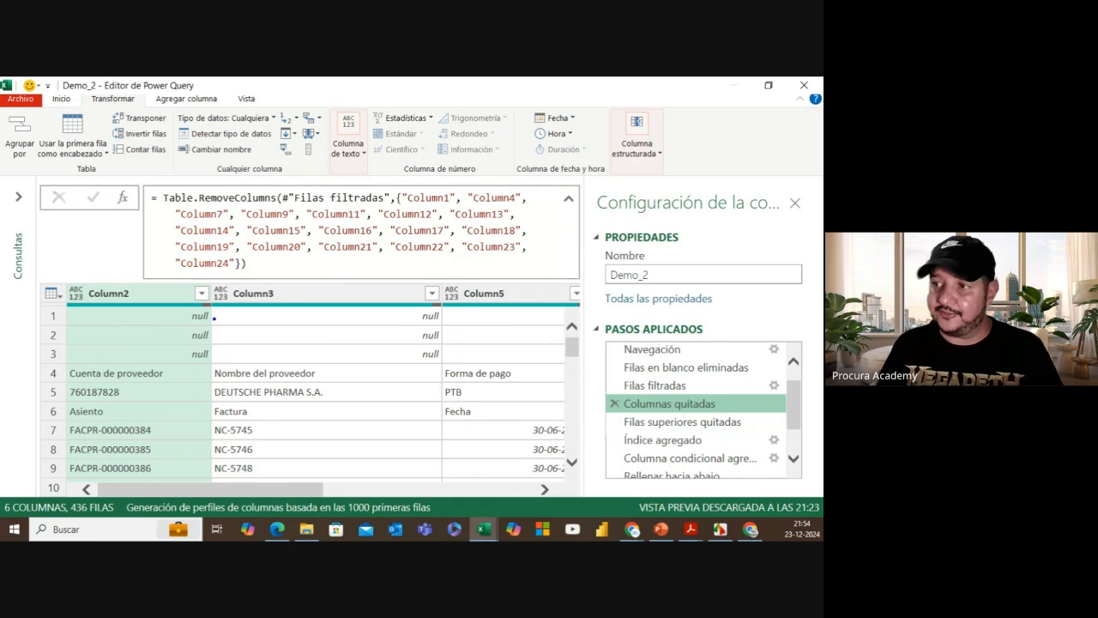
# Step: Mark the null rows and Cuenta de proveedor row, then show the Filas superiores quitadas result (433 rows)
pyautogui.moveTo(214, 317)
pyautogui.mouseDown()
pyautogui.moveTo(224, 307)
pyautogui.moveTo(219, 345)
pyautogui.mouseUp()
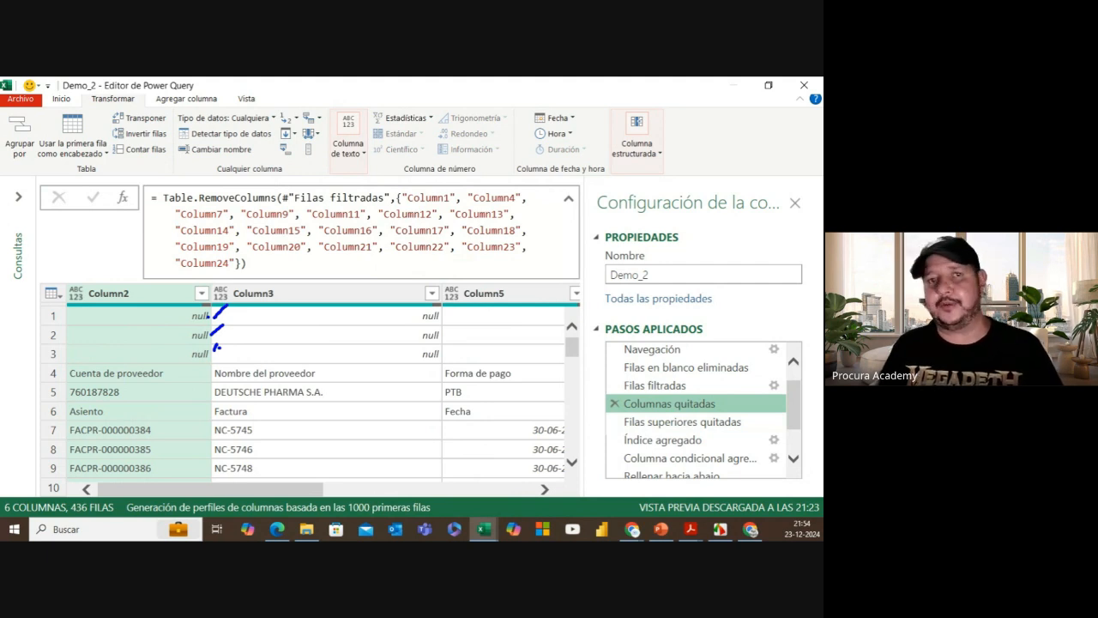
pyautogui.moveTo(172, 317)
pyautogui.mouseDown()
pyautogui.moveTo(209, 317)
pyautogui.moveTo(211, 353)
pyautogui.mouseUp()
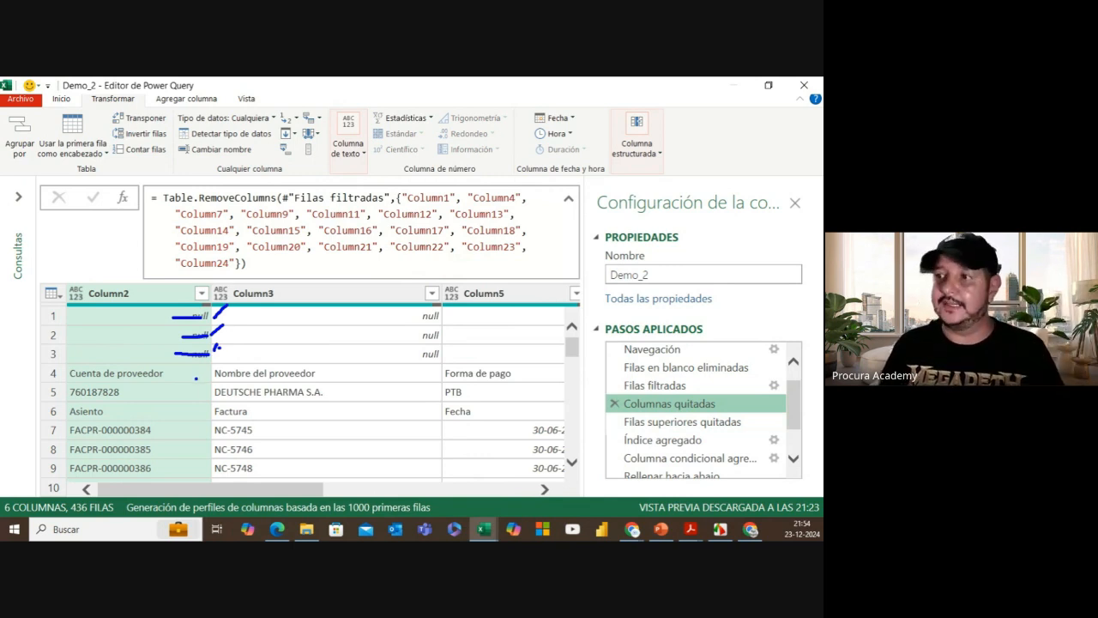
pyautogui.moveTo(192, 374); pyautogui.dragTo(202, 368)
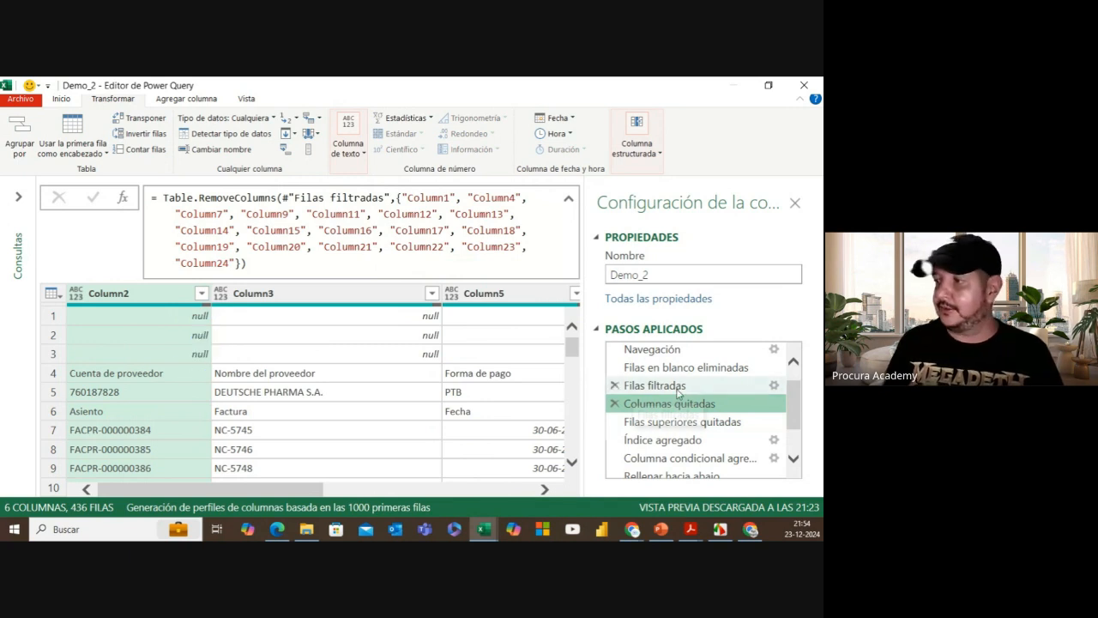
pyautogui.click(682, 421)
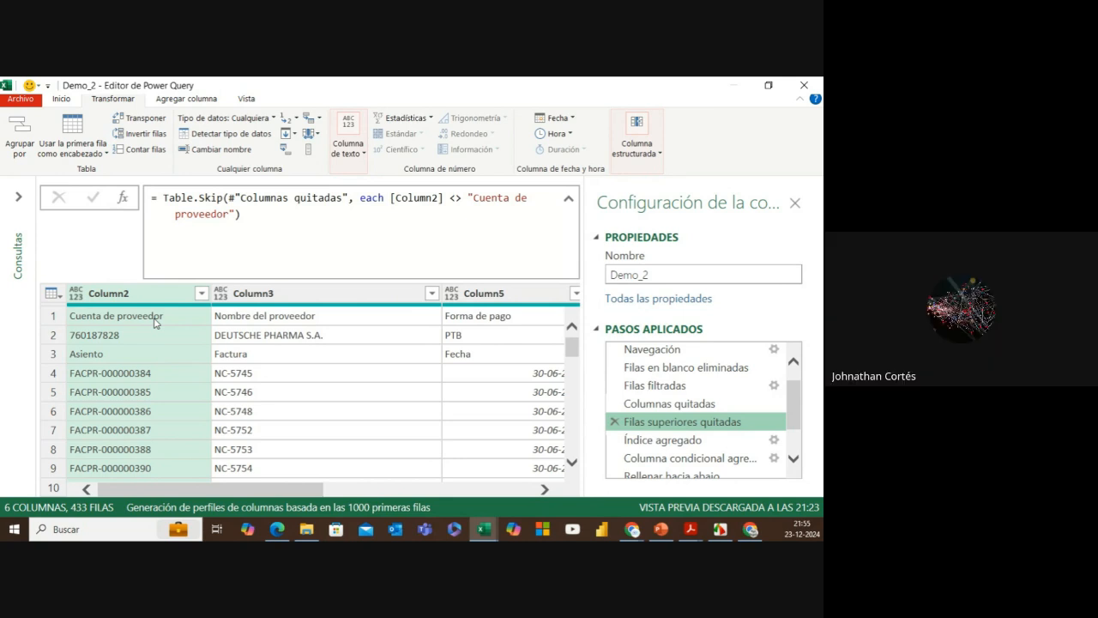
pyautogui.scroll(-2, 678, 420)
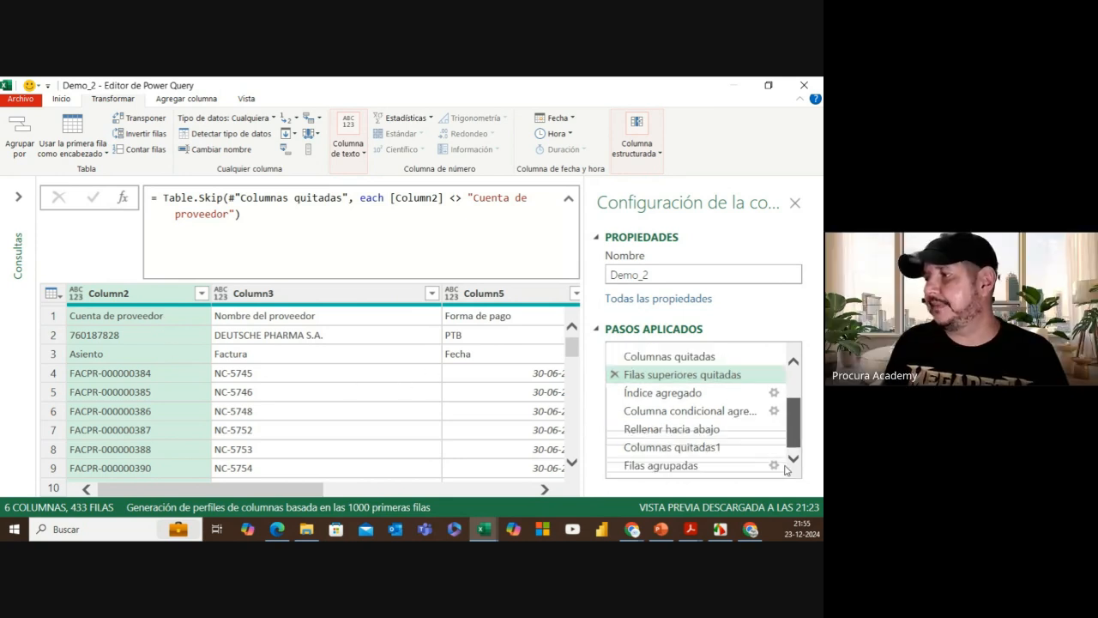
# Step: Show the Filas agrupadas result, preview the first Recuento table, and bring up Demo_2's context menu
pyautogui.click(683, 470)
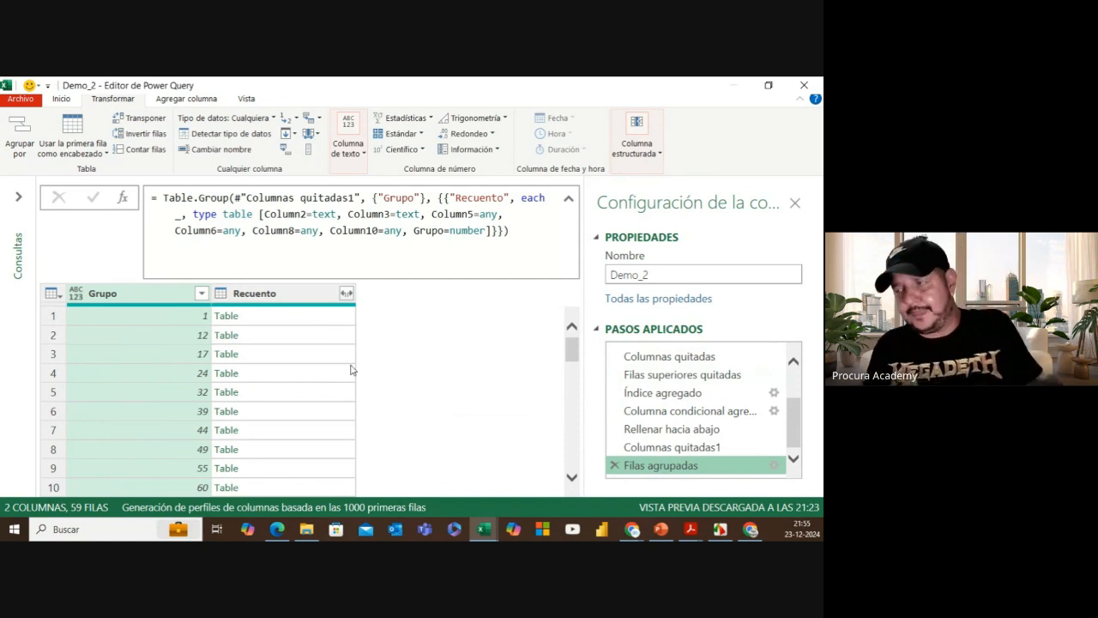
pyautogui.click(304, 320)
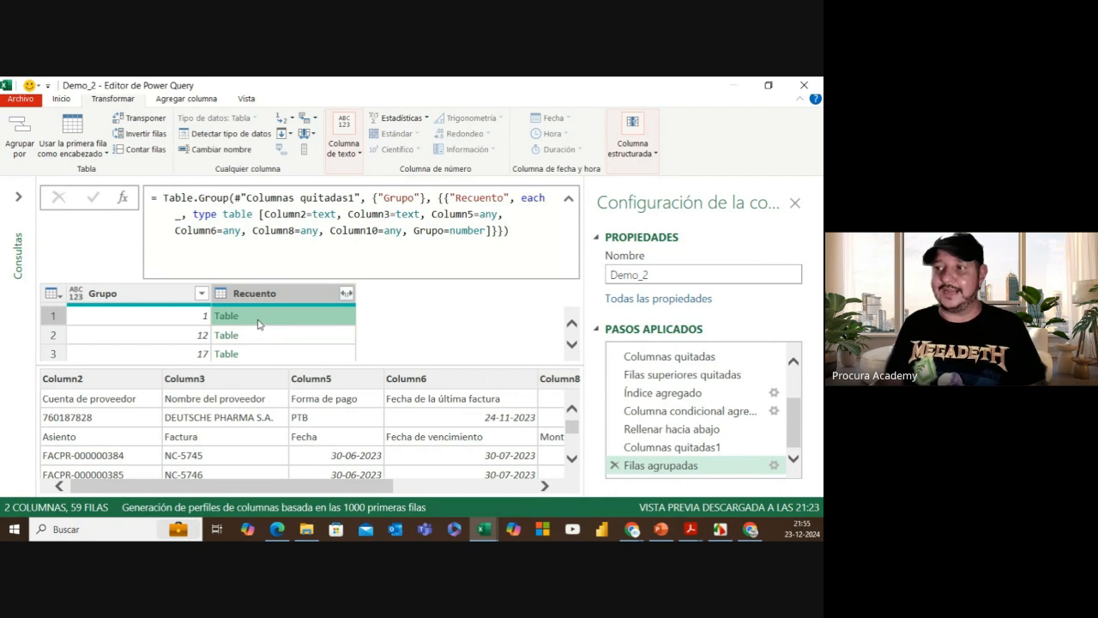
pyautogui.click(19, 199)
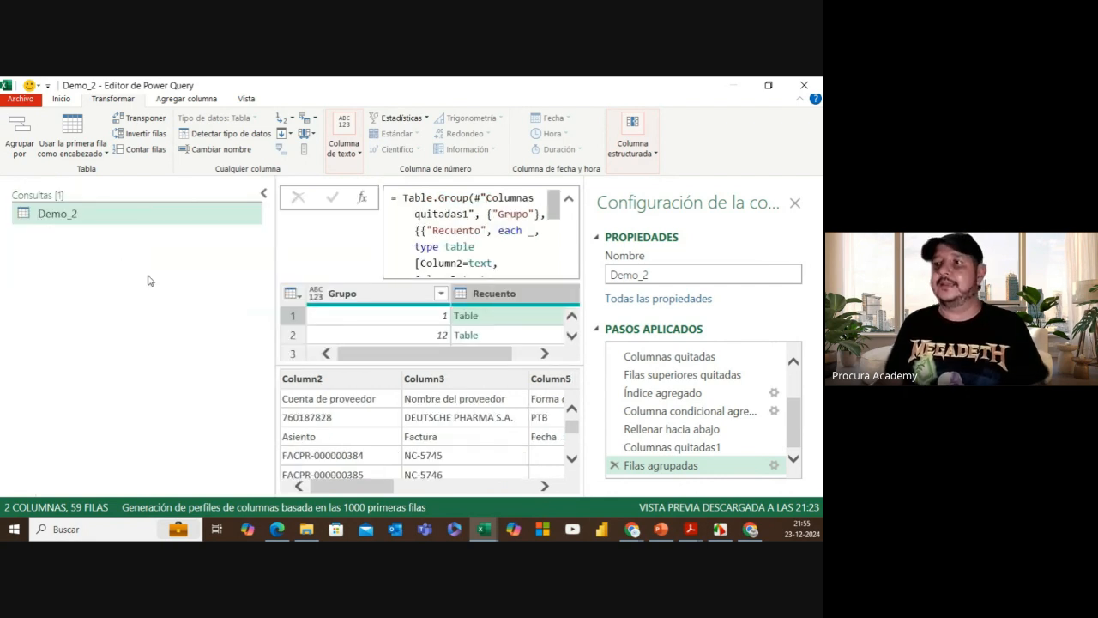
pyautogui.rightClick(114, 227)
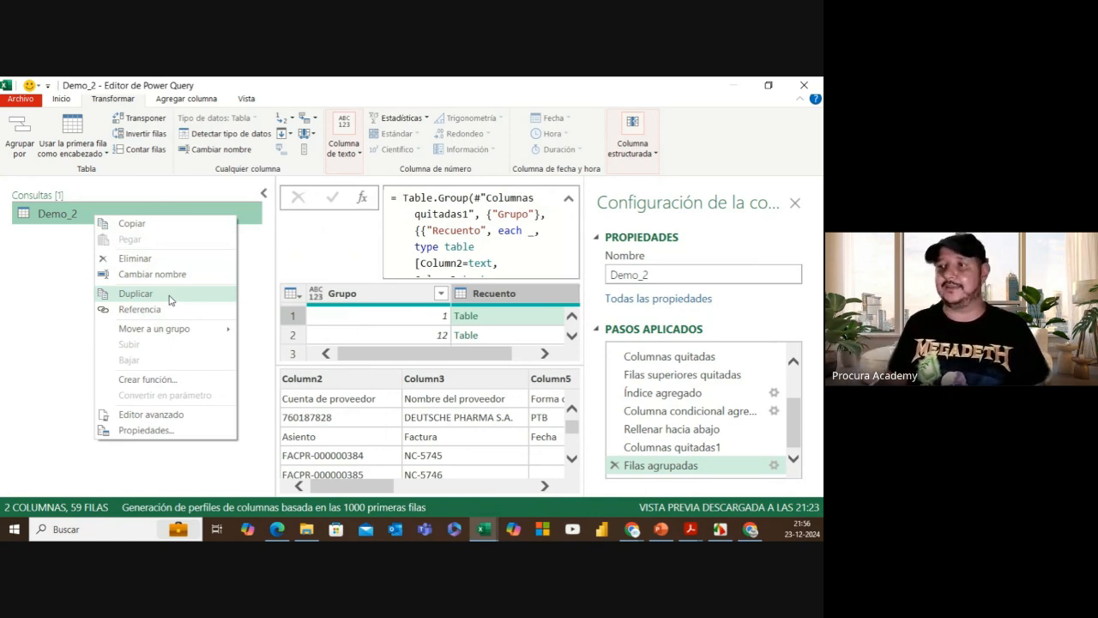
# Step: Create a Demo_2 (2) query referencing Demo_2, compare the two queries, and collapse the queries list
pyautogui.click(139, 310)
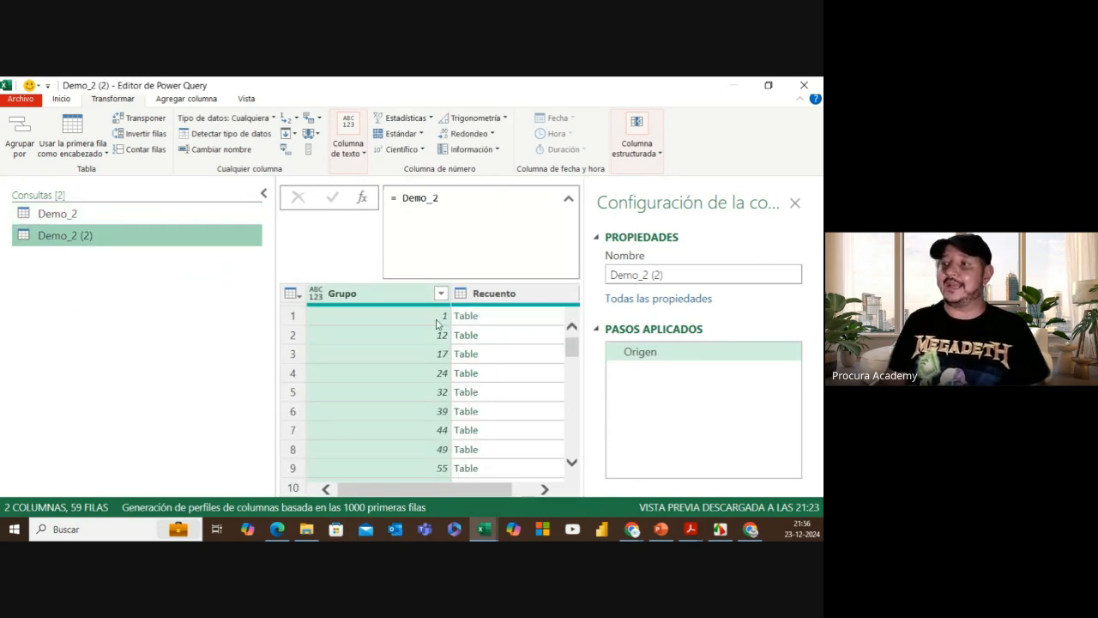
pyautogui.click(64, 214)
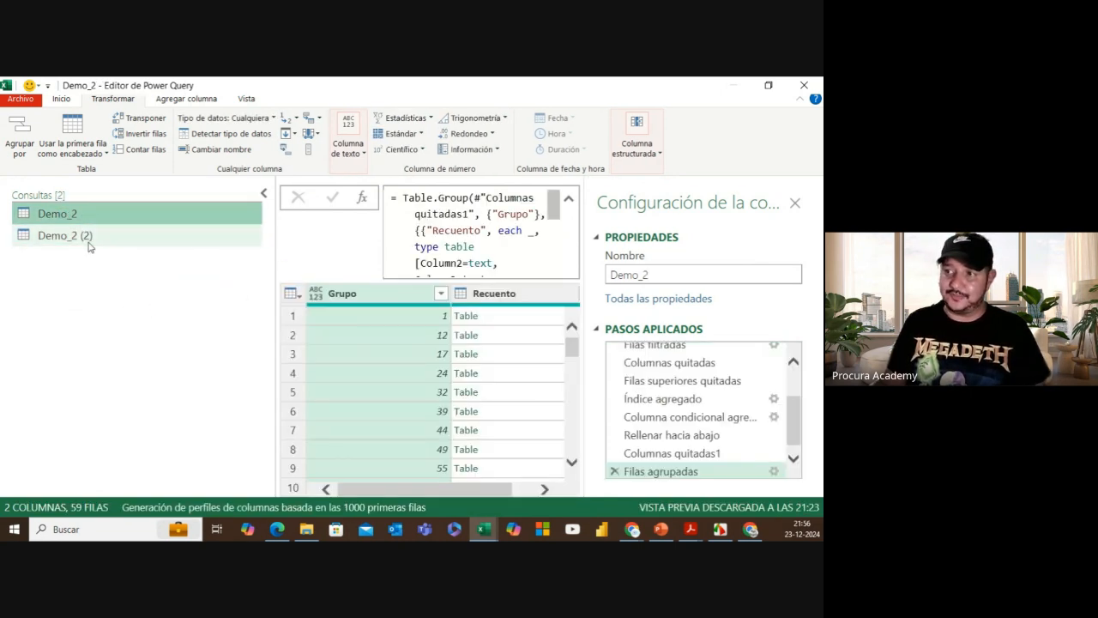
pyautogui.click(88, 235)
pyautogui.click(127, 221)
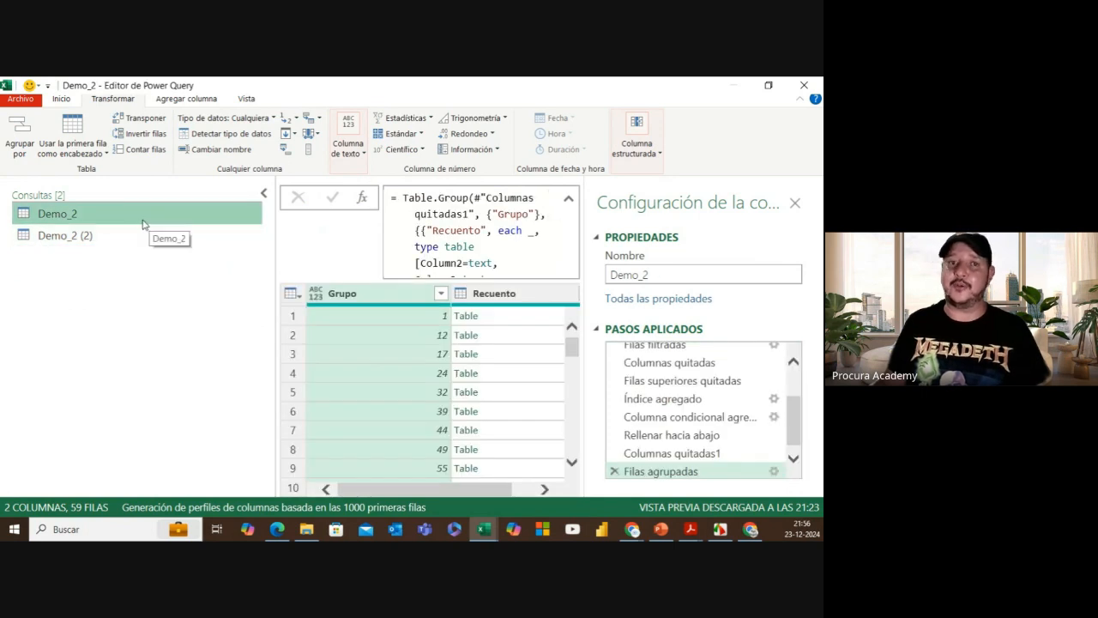
pyautogui.click(94, 238)
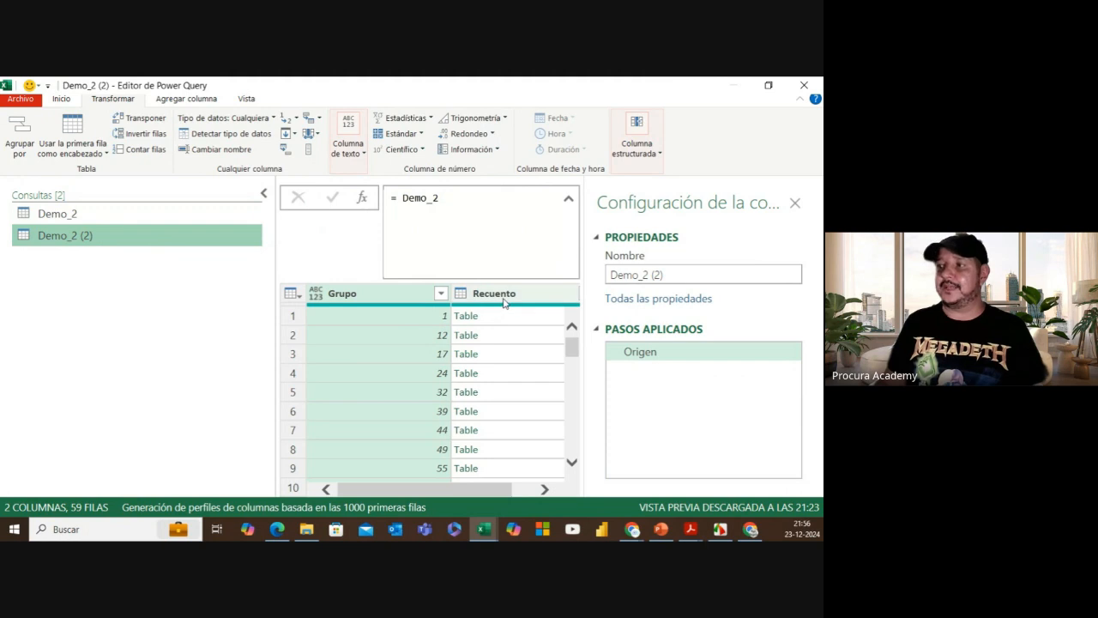
pyautogui.click(440, 198)
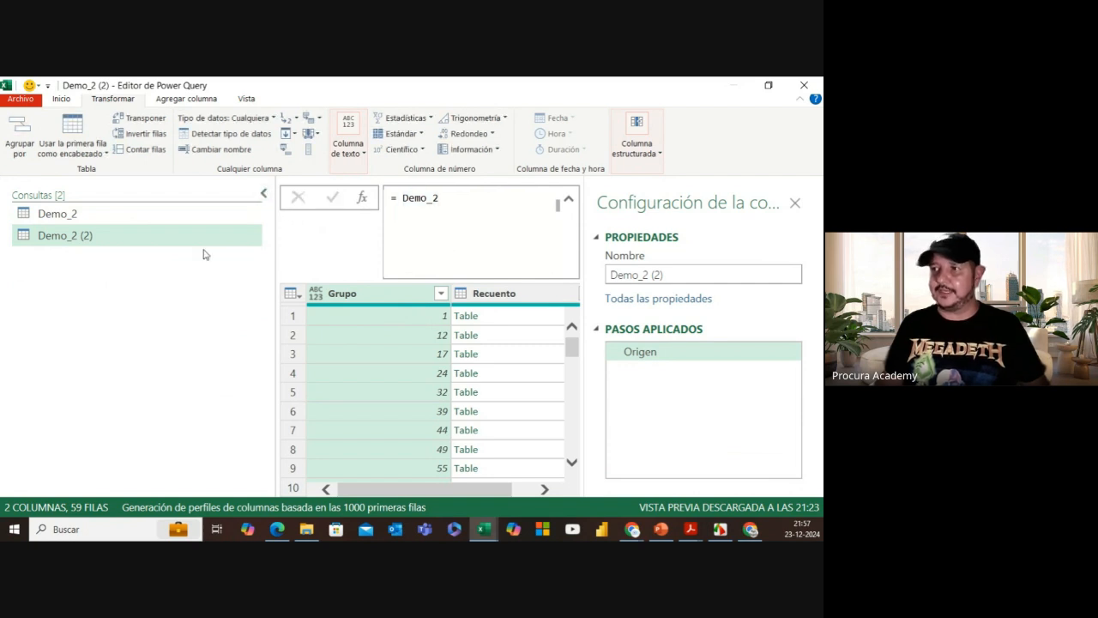
pyautogui.click(264, 197)
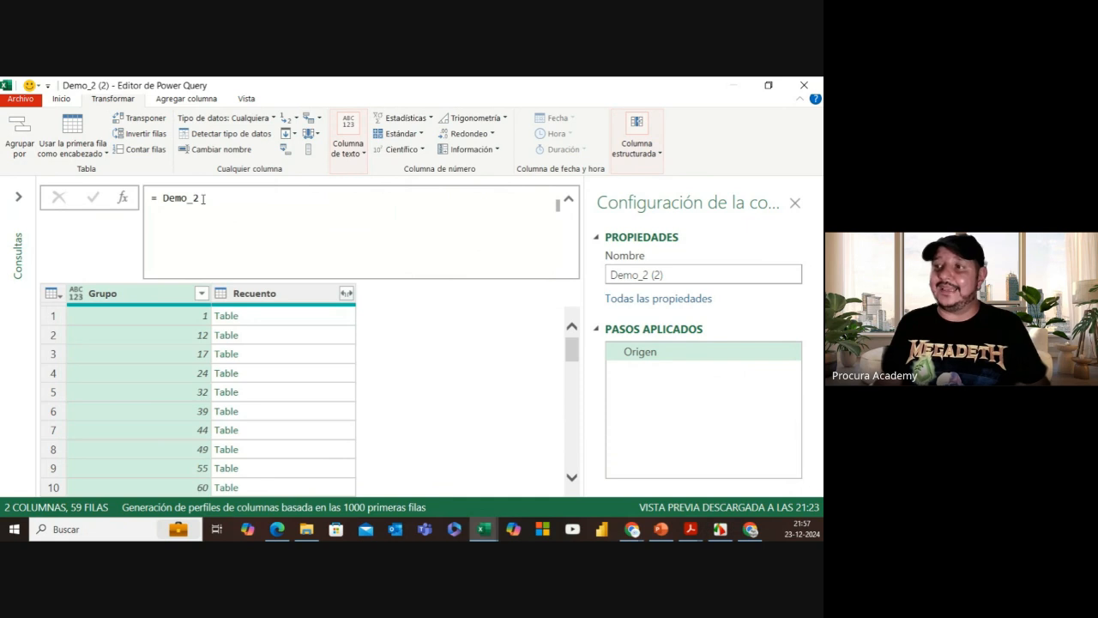
# Step: Preview the first row's nested Recuento table and place the cursor after Demo_2 in the formula
pyautogui.click(254, 318)
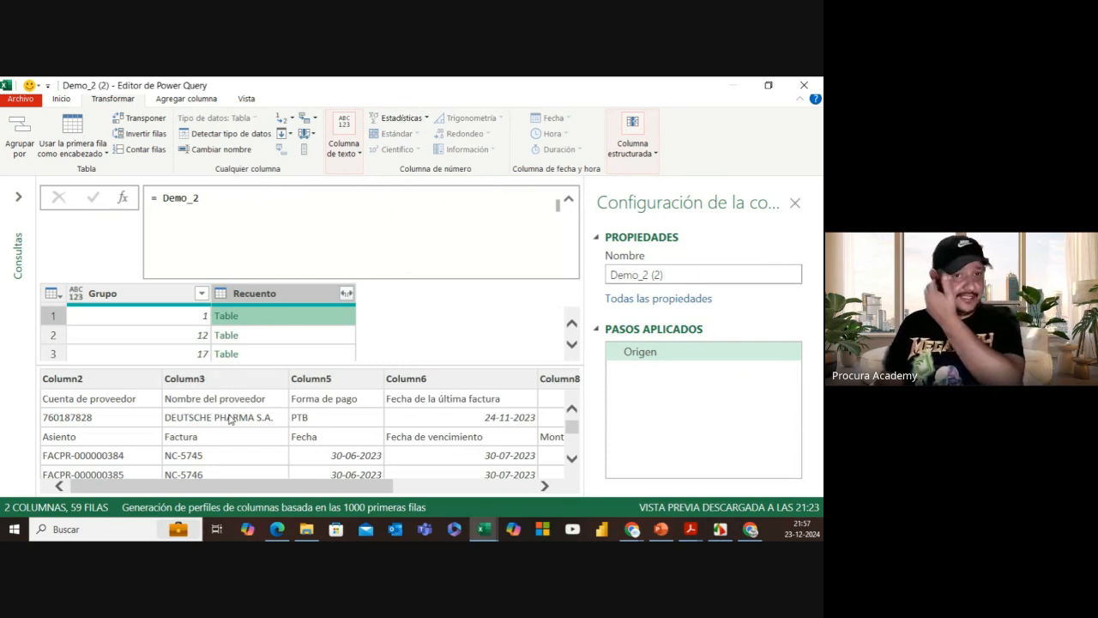
pyautogui.doubleClick(207, 198)
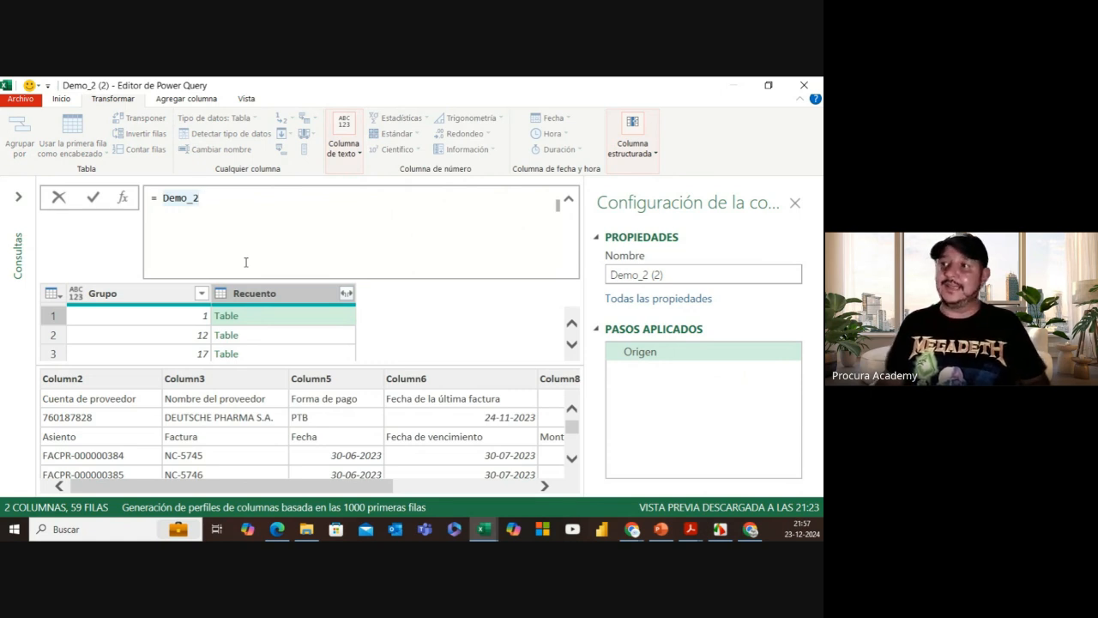
pyautogui.moveTo(163, 198); pyautogui.dragTo(196, 200)
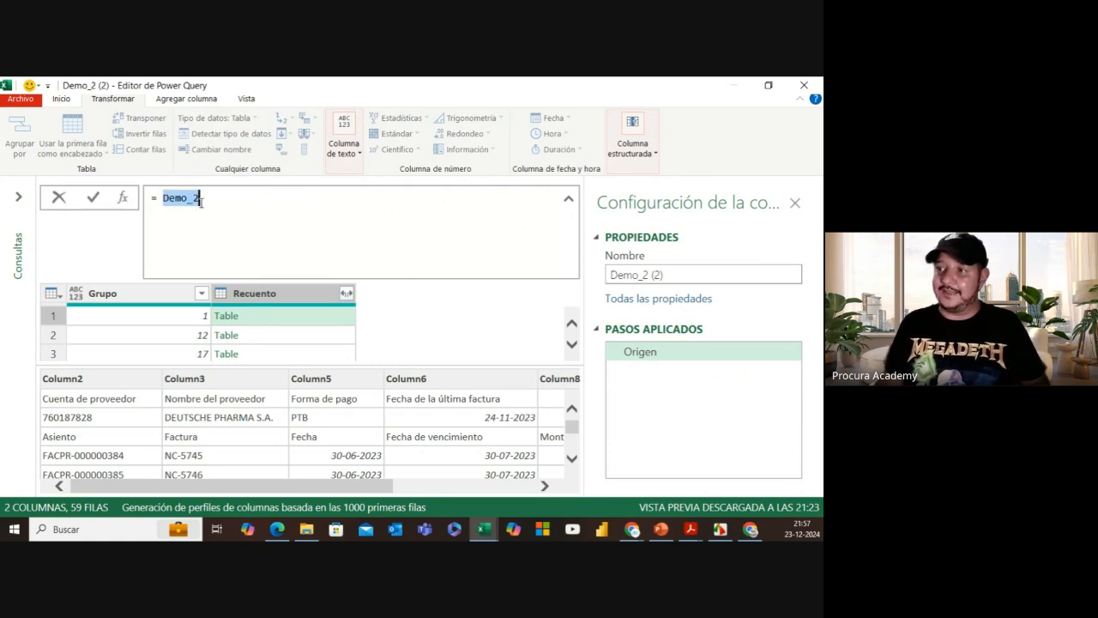
pyautogui.click(204, 197)
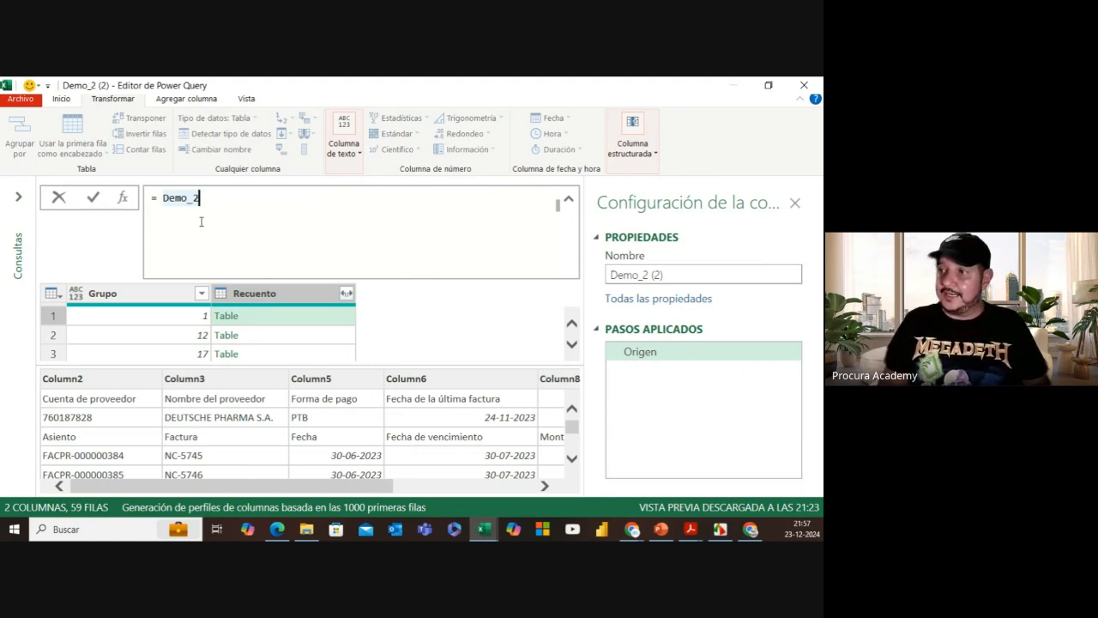
# Step: Change the Origen formula to = Demo_2[Recuento], returning a list of 59 tables
pyautogui.write('[')
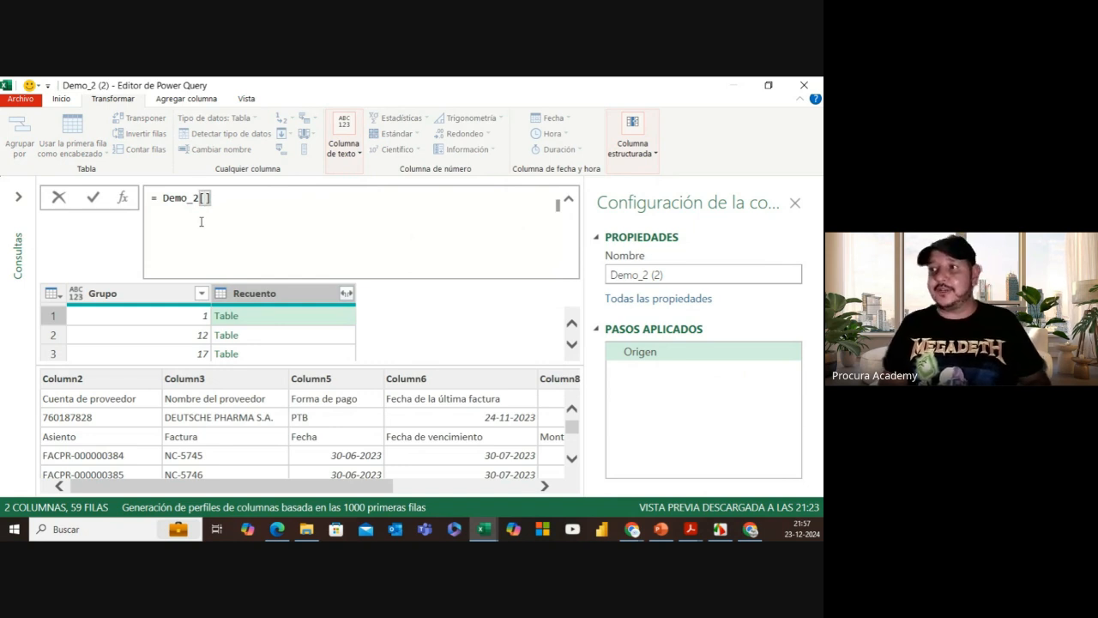
pyautogui.write('Recuento')
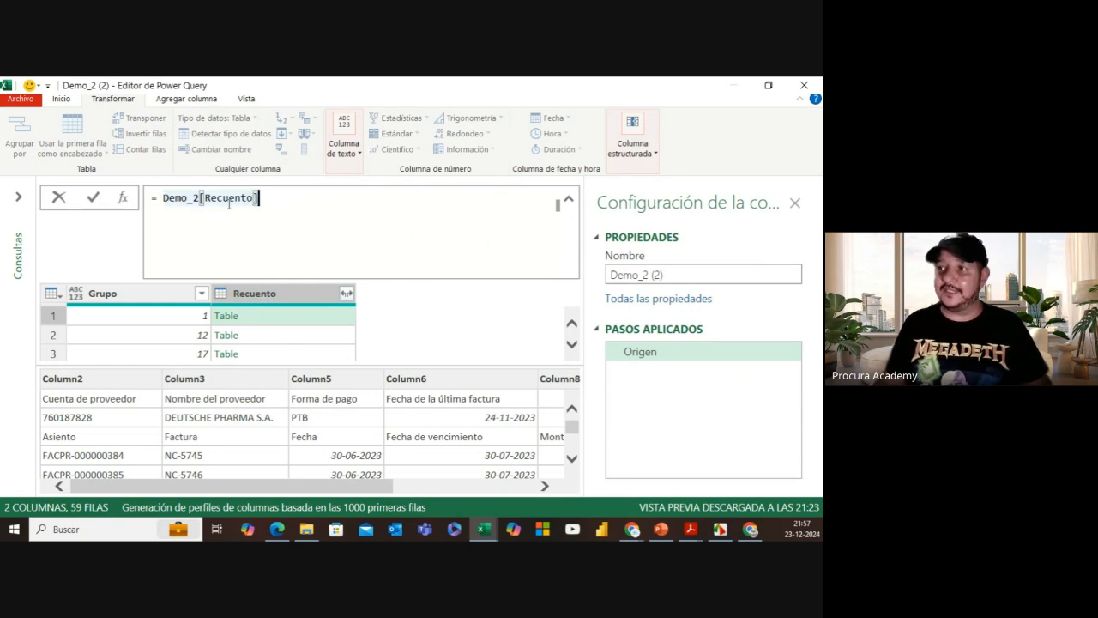
pyautogui.click(94, 198)
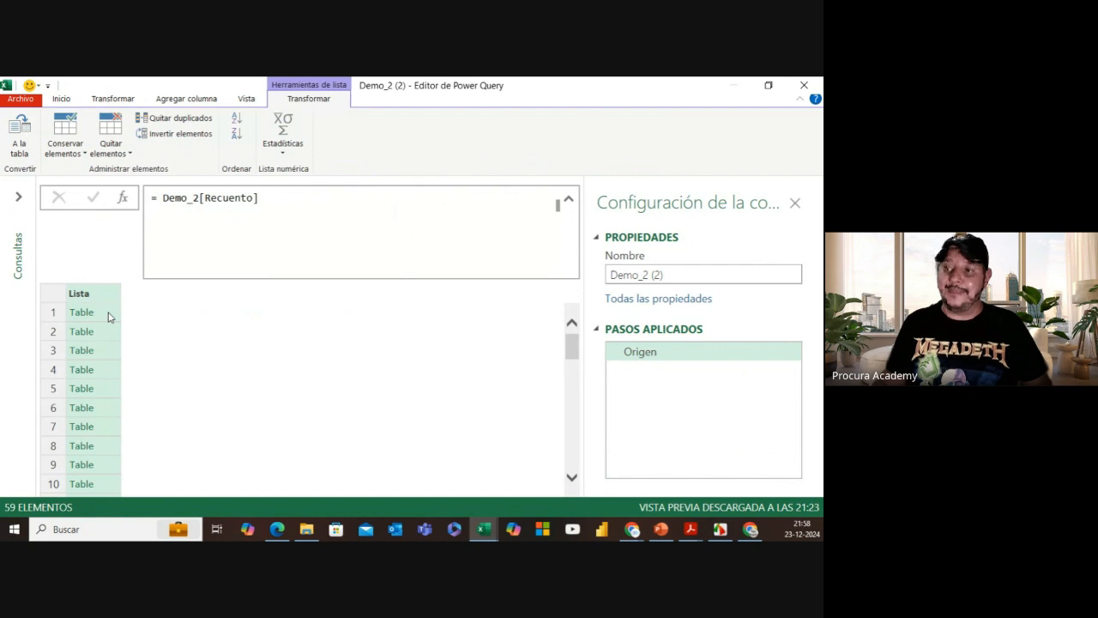
# Step: Append {0} after [Recuento] so the formula reads = Demo_2[Recuento]{0}
pyautogui.click(269, 198)
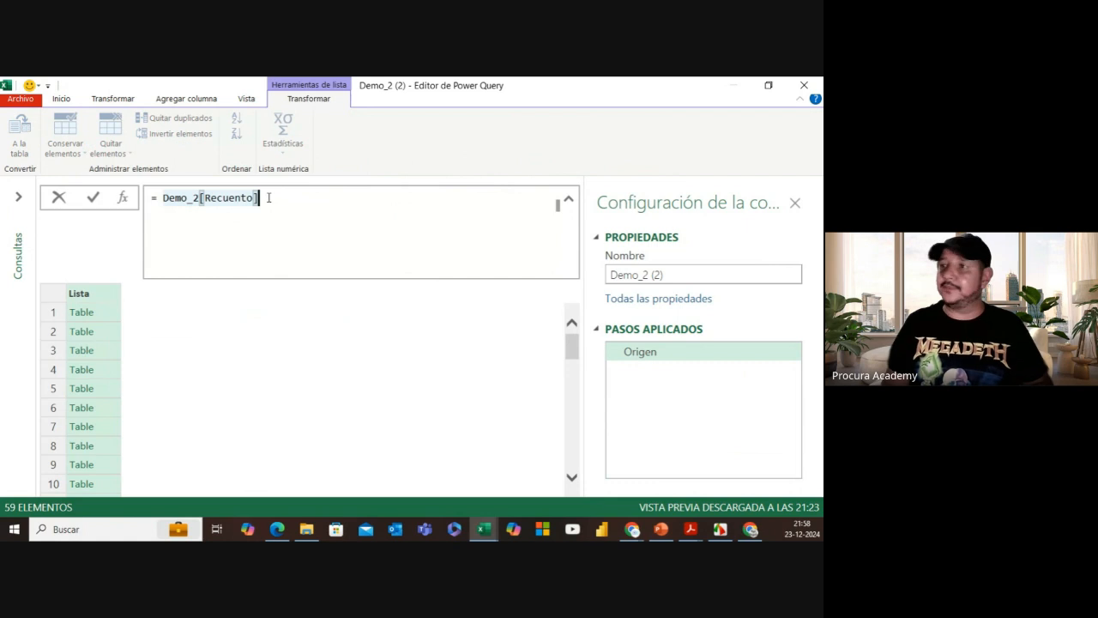
pyautogui.write('{')
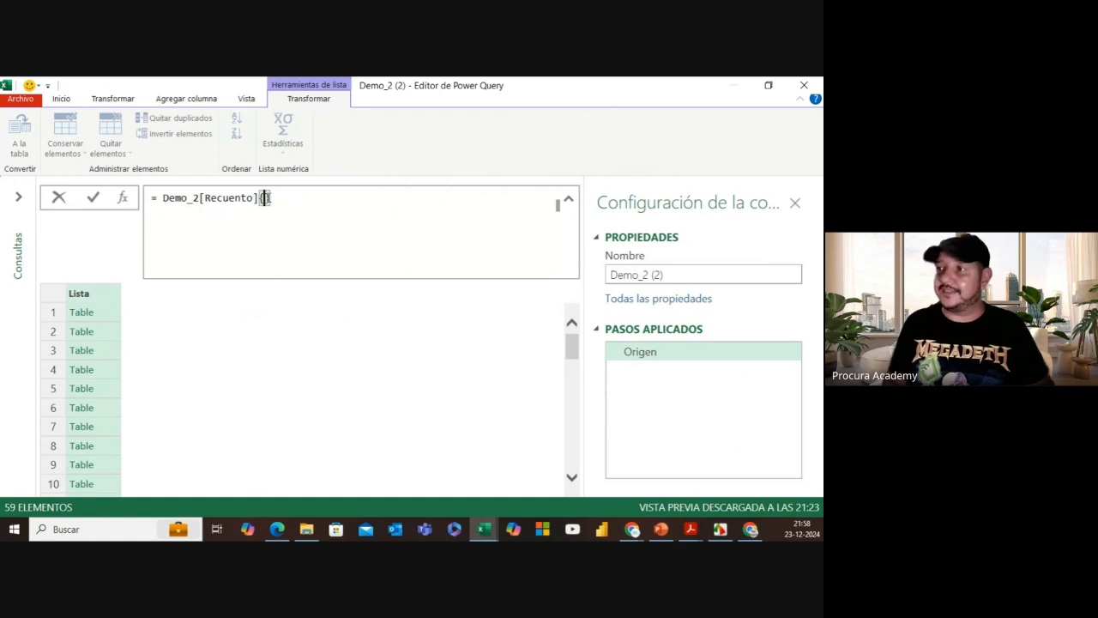
pyautogui.write('0')
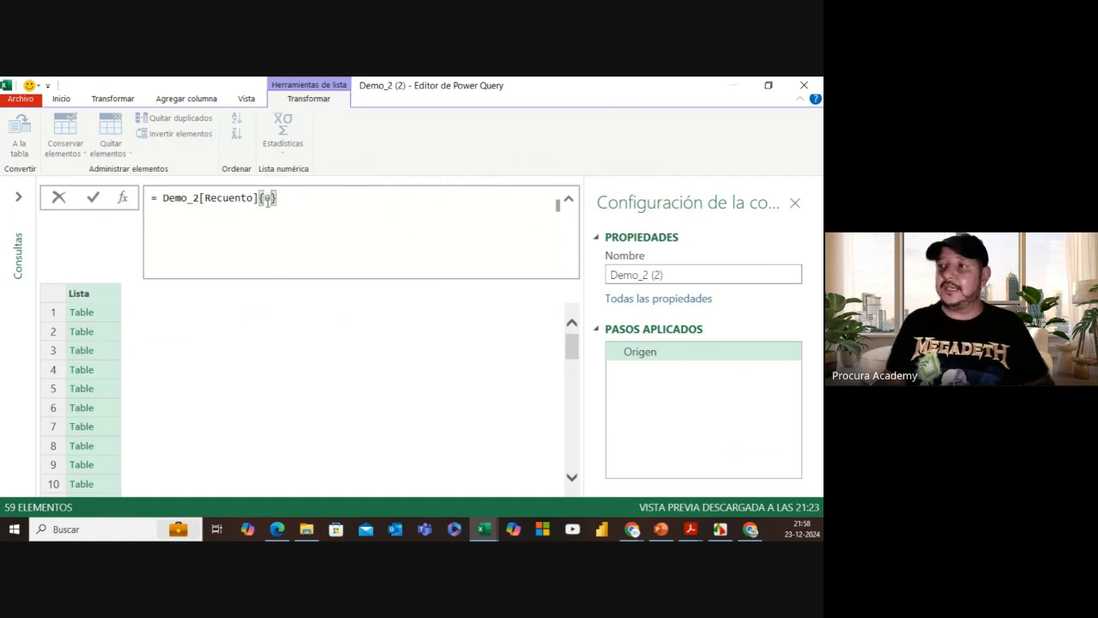
pyautogui.moveTo(213, 200)
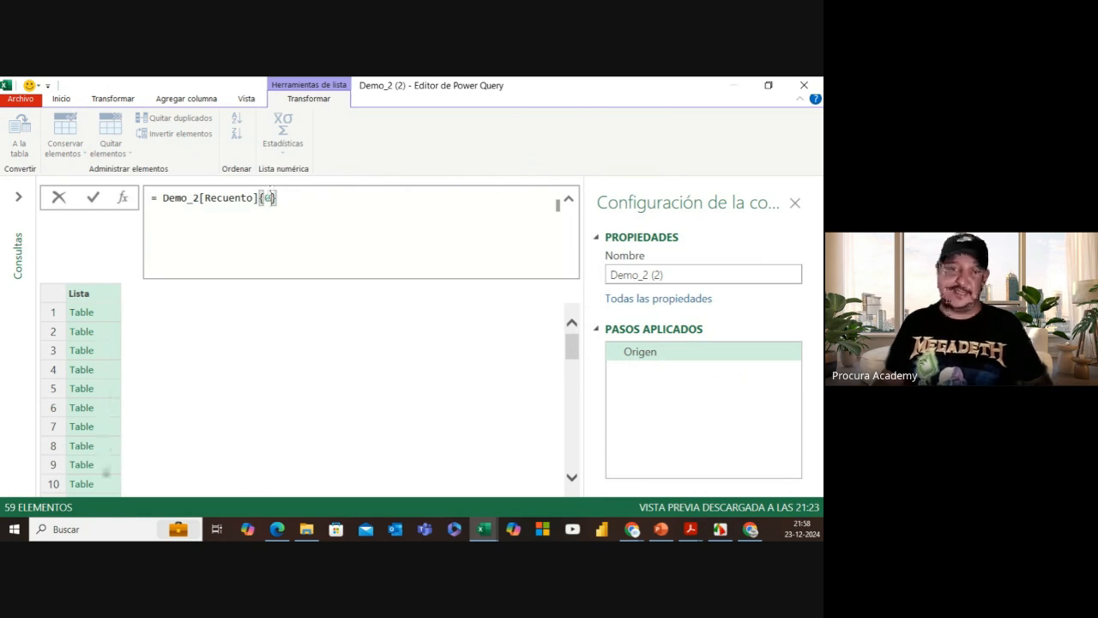
# Step: Apply the Demo_2[Recuento]{0} formula, then compare with the original Demo_2 query and return
pyautogui.click(94, 199)
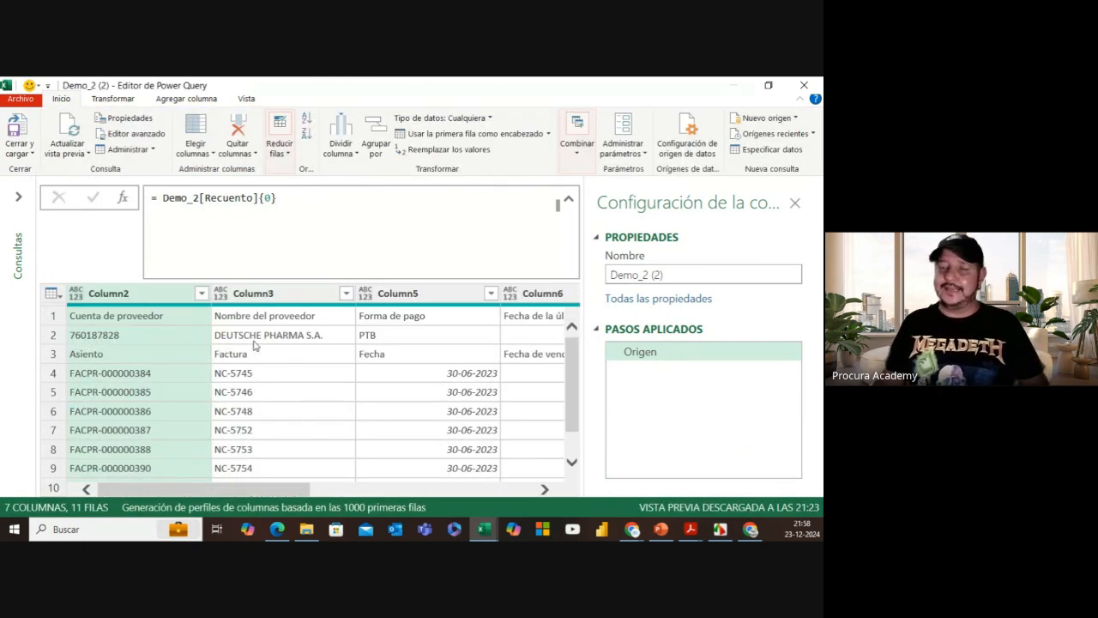
pyautogui.click(18, 198)
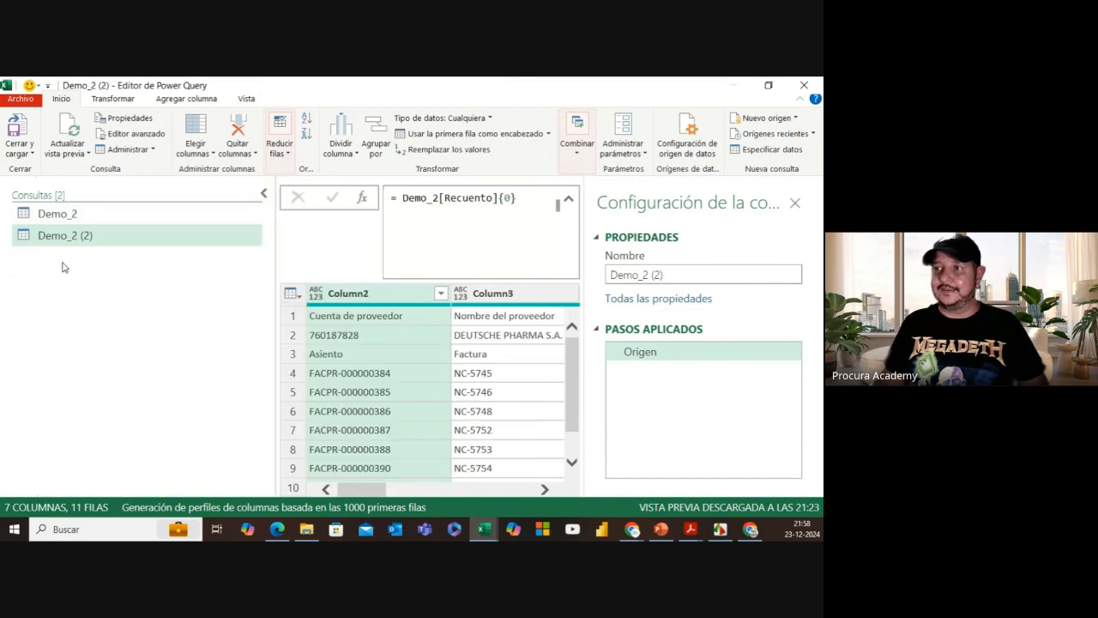
pyautogui.click(99, 218)
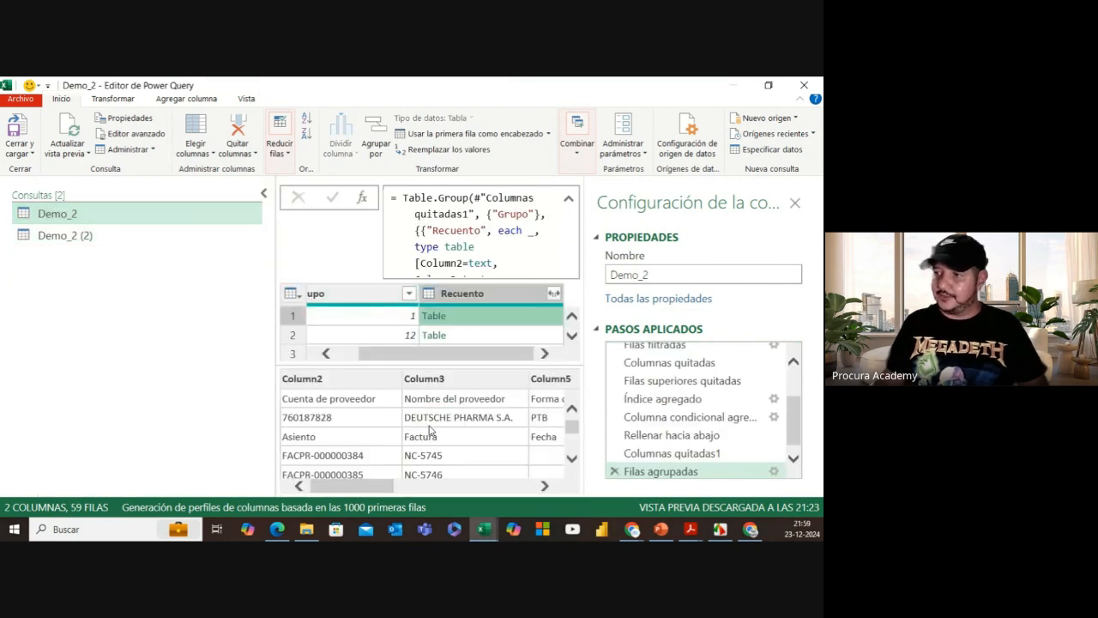
pyautogui.click(77, 236)
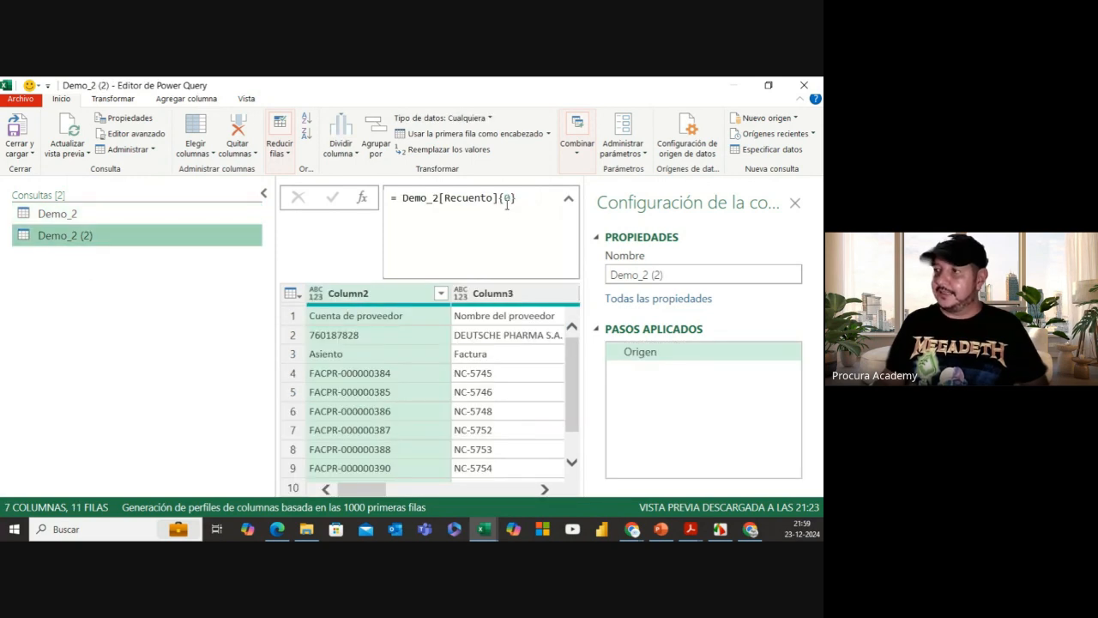
# Step: Step the formula index through {1} and {2}, previewing the 7-row table, then delete the 2
pyautogui.click(509, 198)
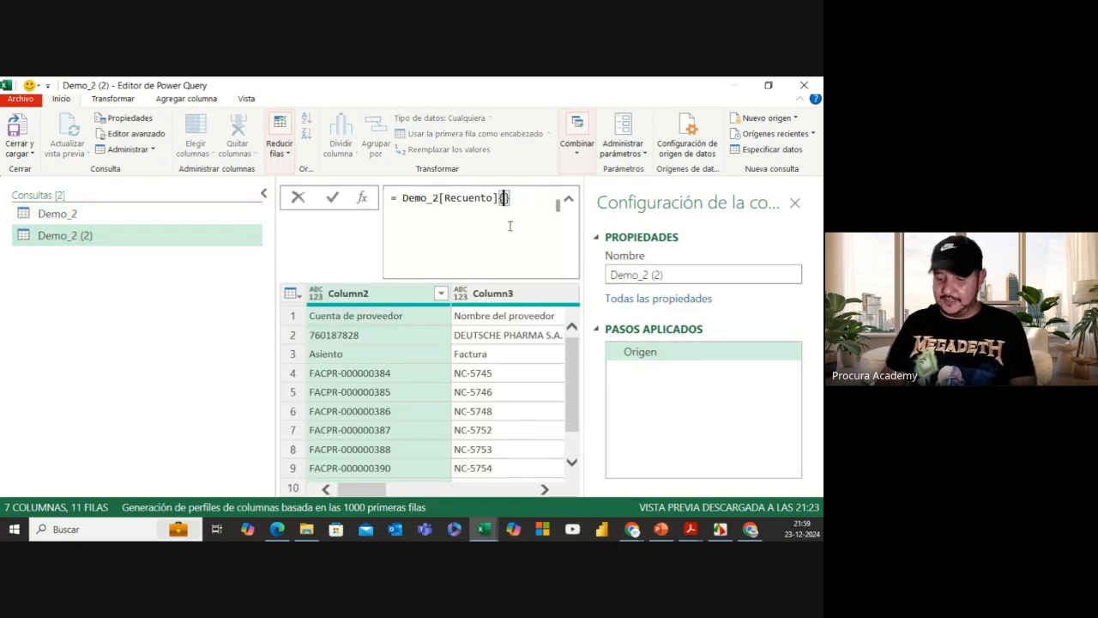
pyautogui.press('BackSpace')
pyautogui.write('1')
pyautogui.click(334, 200)
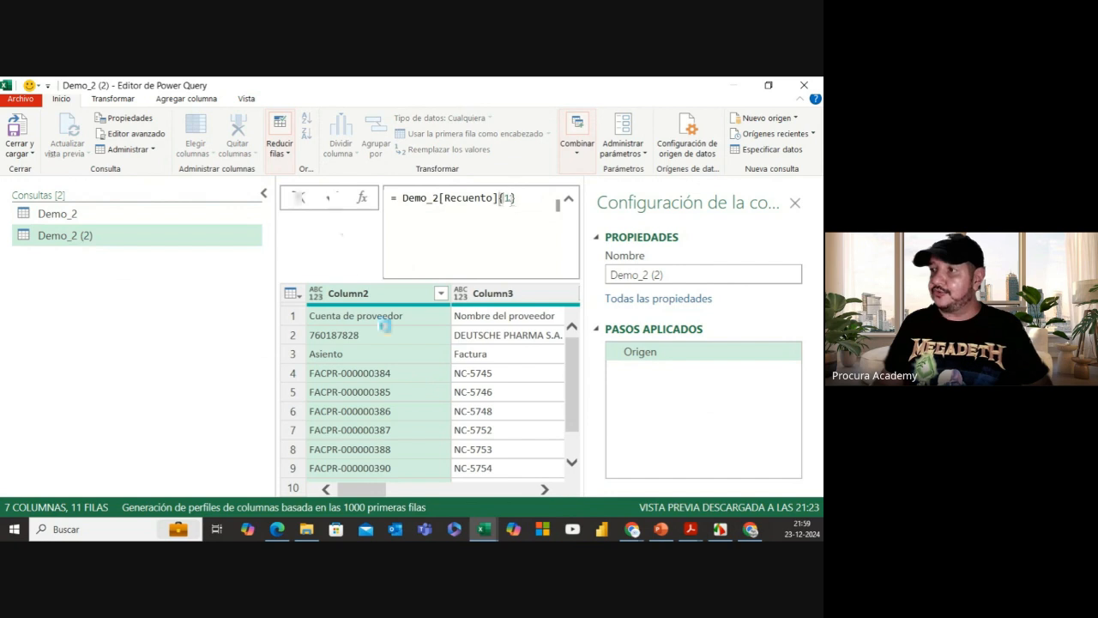
pyautogui.click(511, 197)
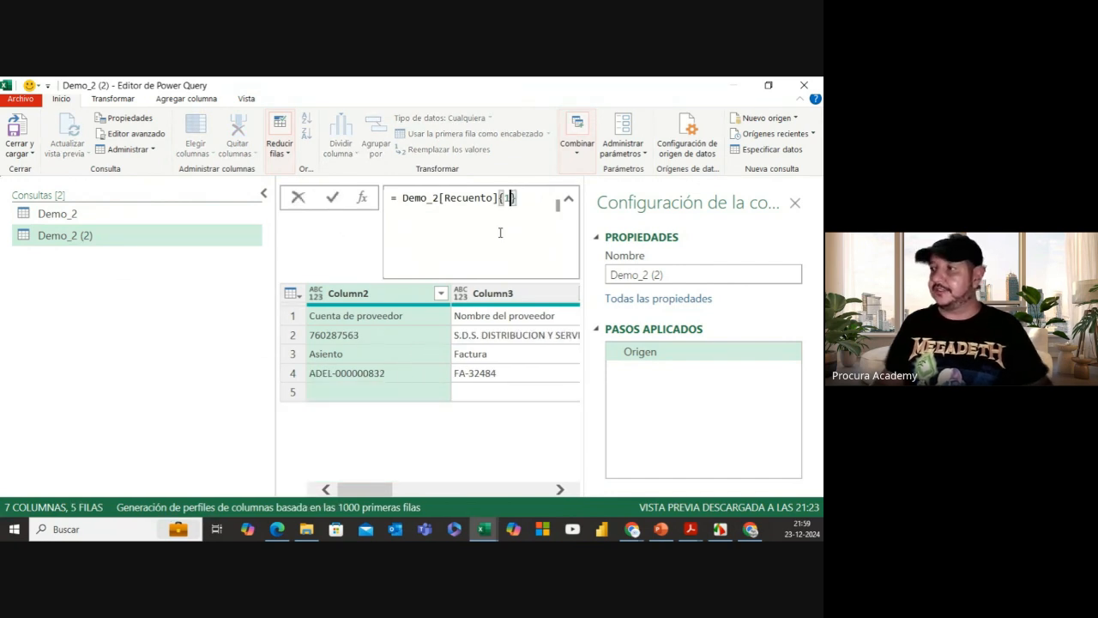
pyautogui.press('BackSpace')
pyautogui.write('2')
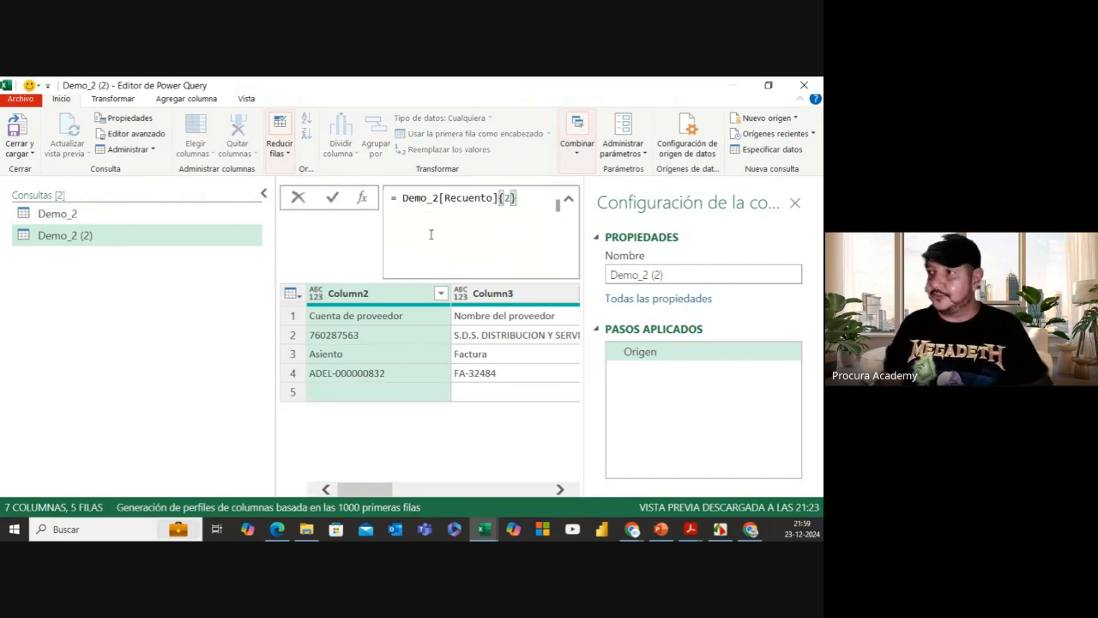
pyautogui.click(334, 198)
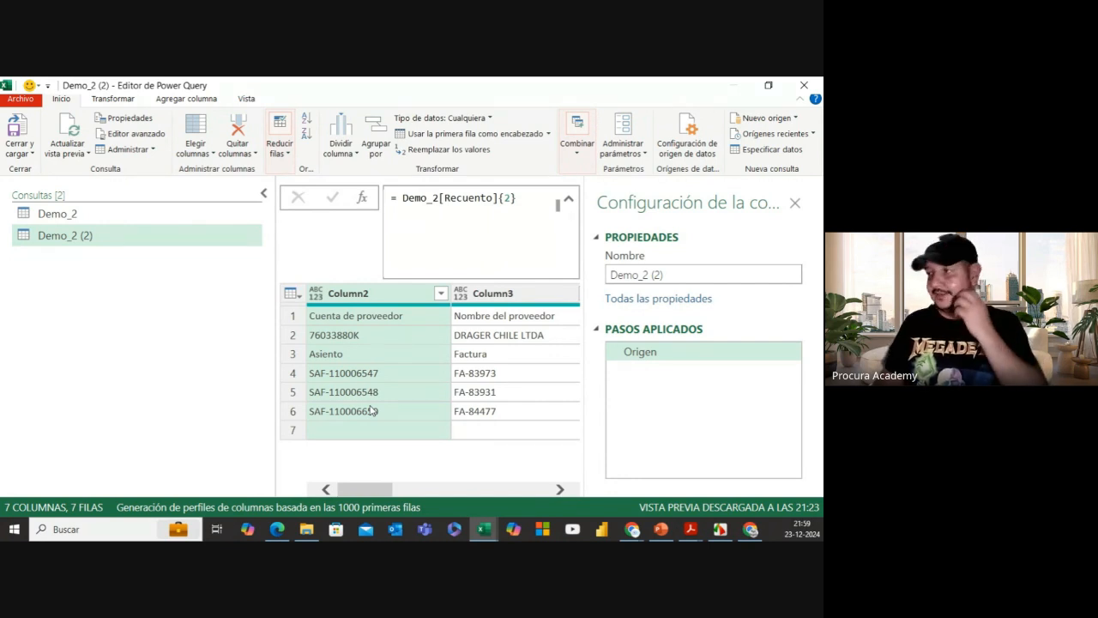
pyautogui.click(510, 199)
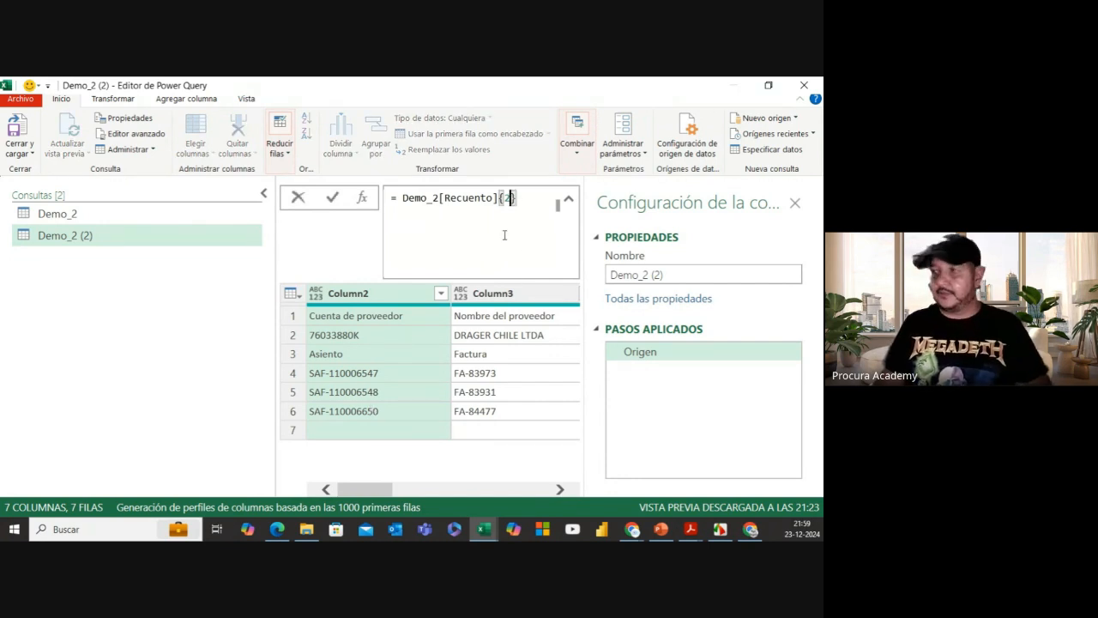
pyautogui.press('BackSpace')
# Step: Commit Demo_2[Recuento]{0} and review the 11-row first nested table
pyautogui.write('0')
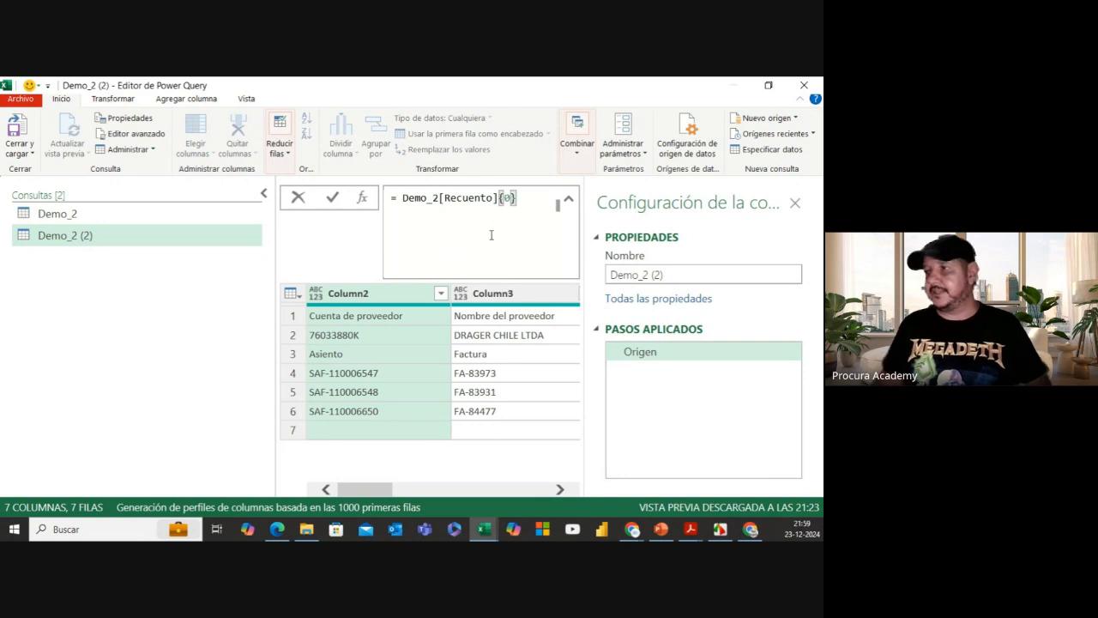
pyautogui.click(333, 199)
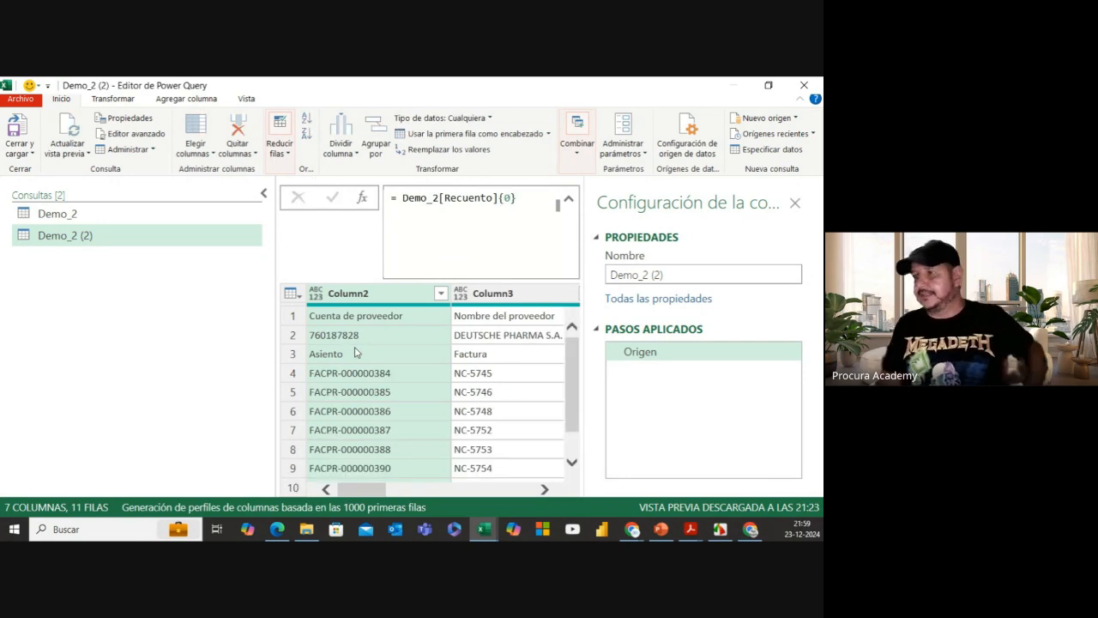
pyautogui.scroll(-2, 356, 351)
pyautogui.scroll(2, 356, 351)
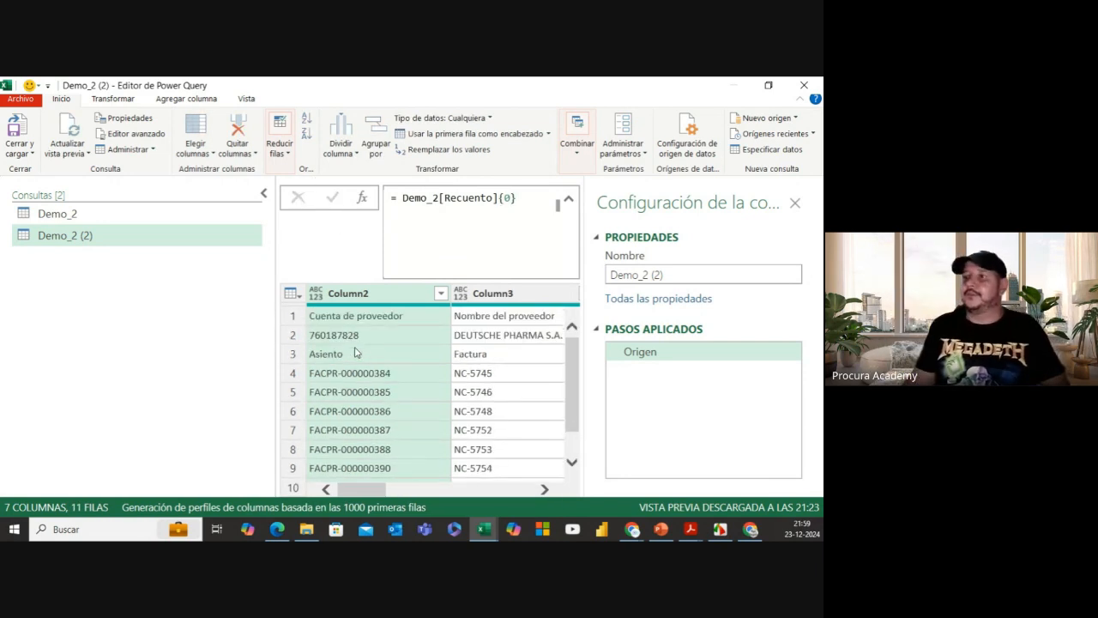
# Step: Collapse the Consultas pane to widen the preview and scroll through the invoice rows
pyautogui.click(263, 193)
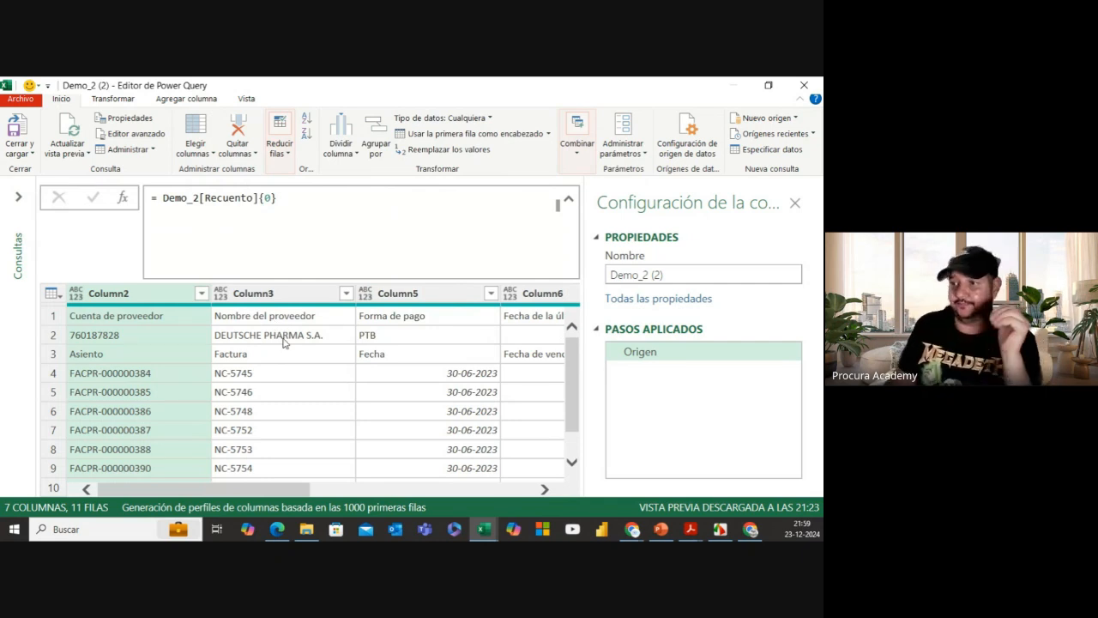
pyautogui.scroll(-2, 284, 342)
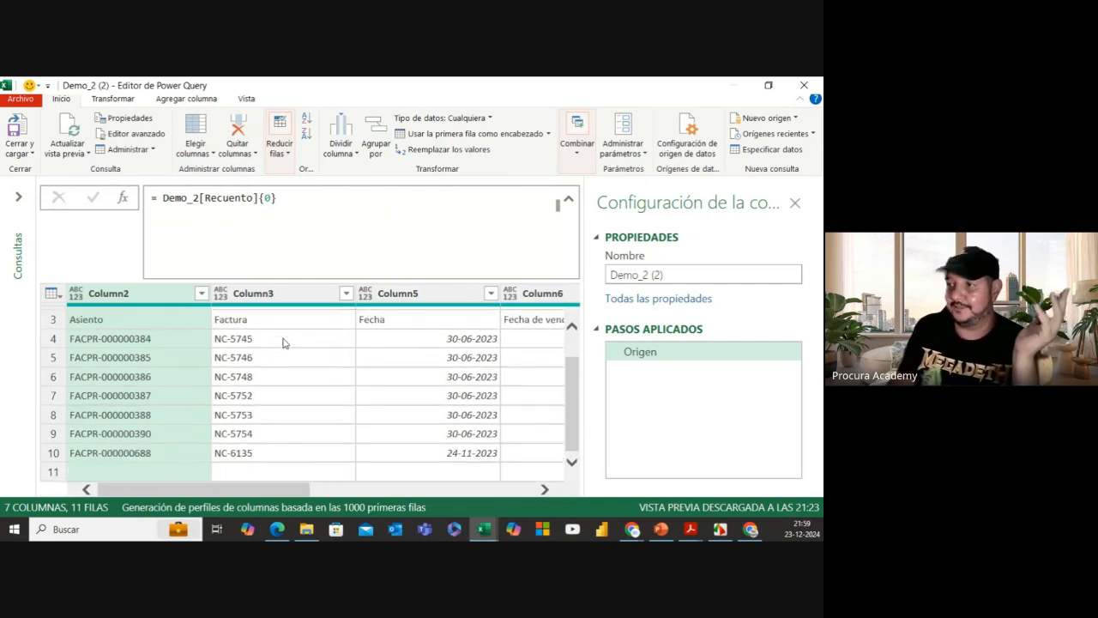
pyautogui.scroll(2, 284, 342)
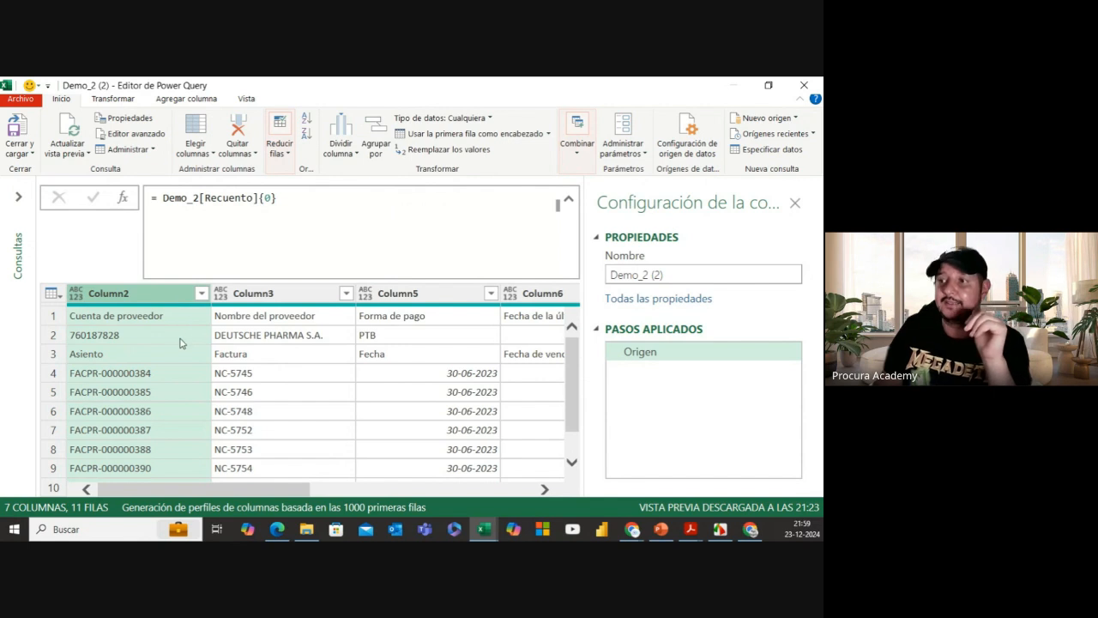
pyautogui.scroll(-1, 176, 330)
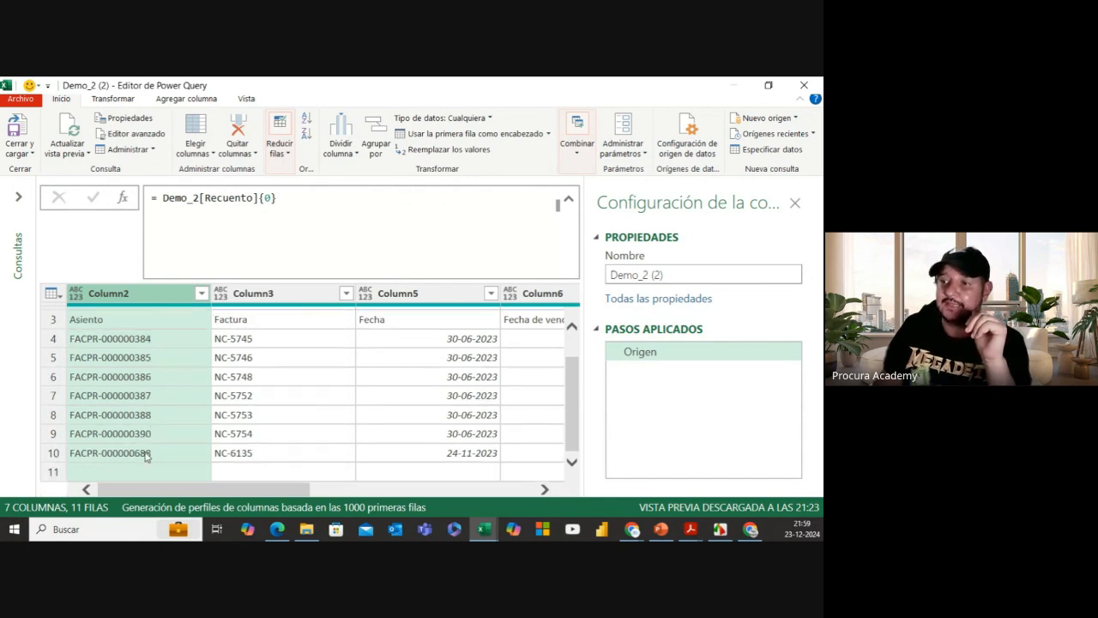
pyautogui.scroll(1, 148, 369)
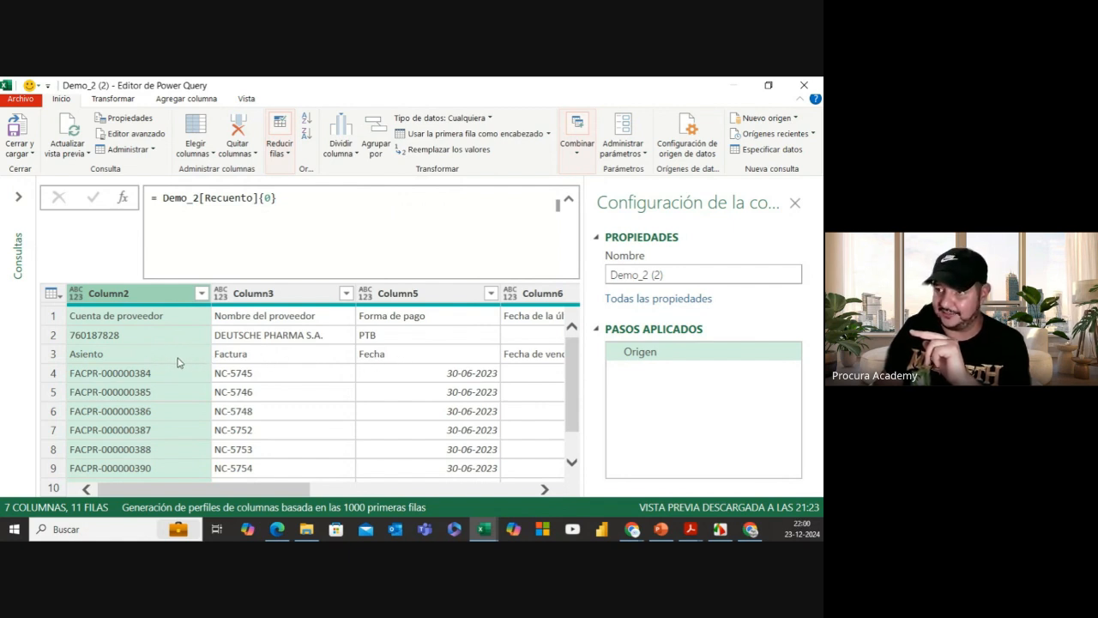
pyautogui.scroll(-1, 192, 399)
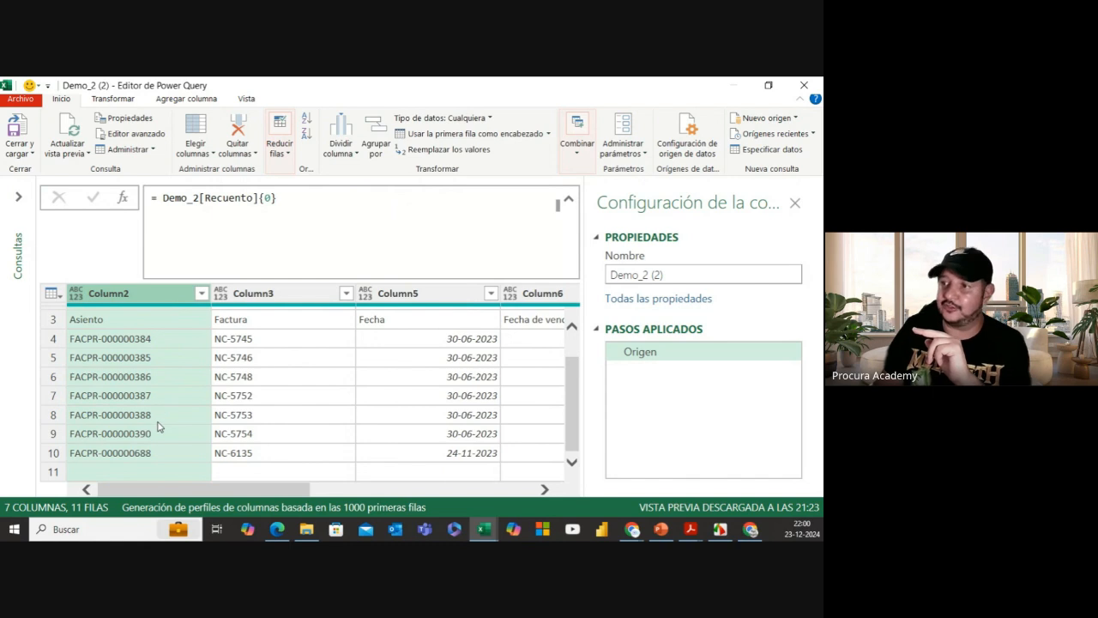
pyautogui.scroll(1, 157, 420)
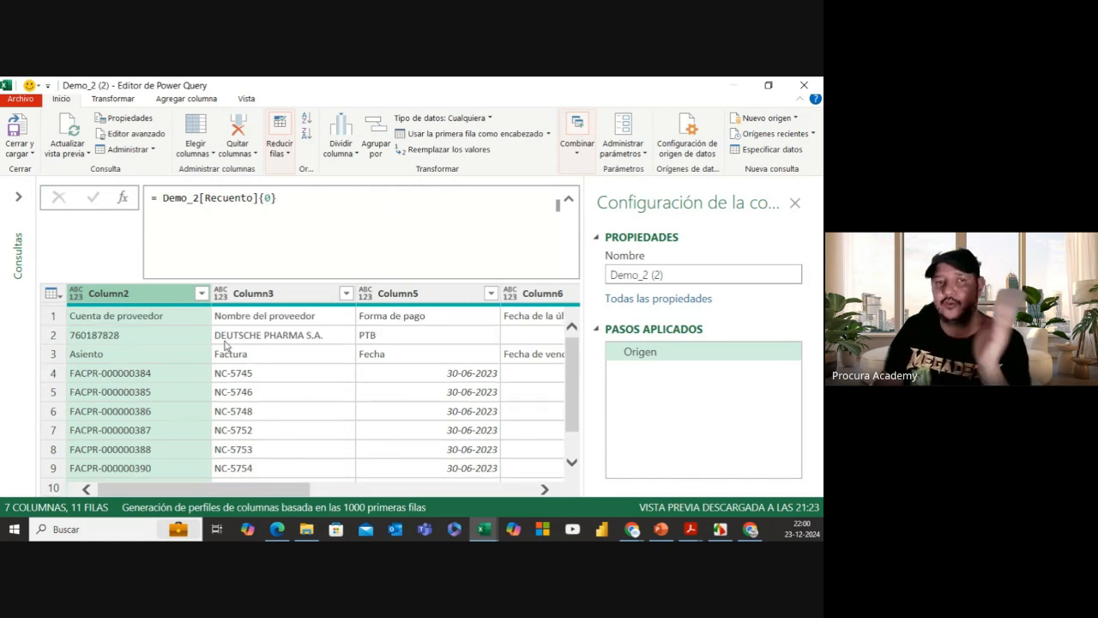
pyautogui.scroll(-1, 228, 356)
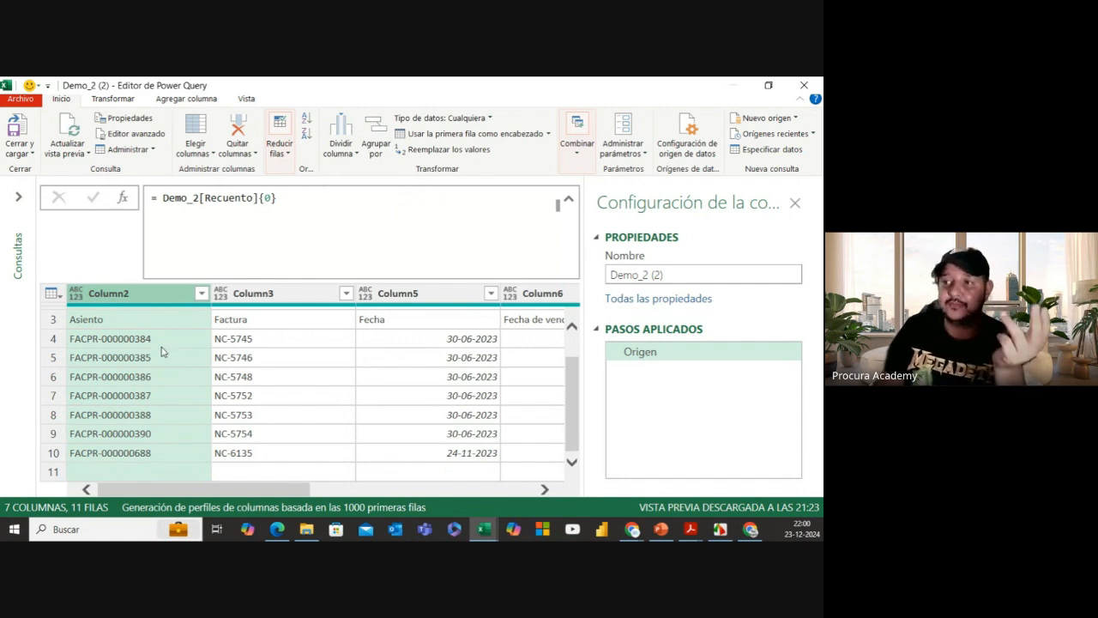
pyautogui.scroll(1, 156, 330)
pyautogui.scroll(-1, 151, 453)
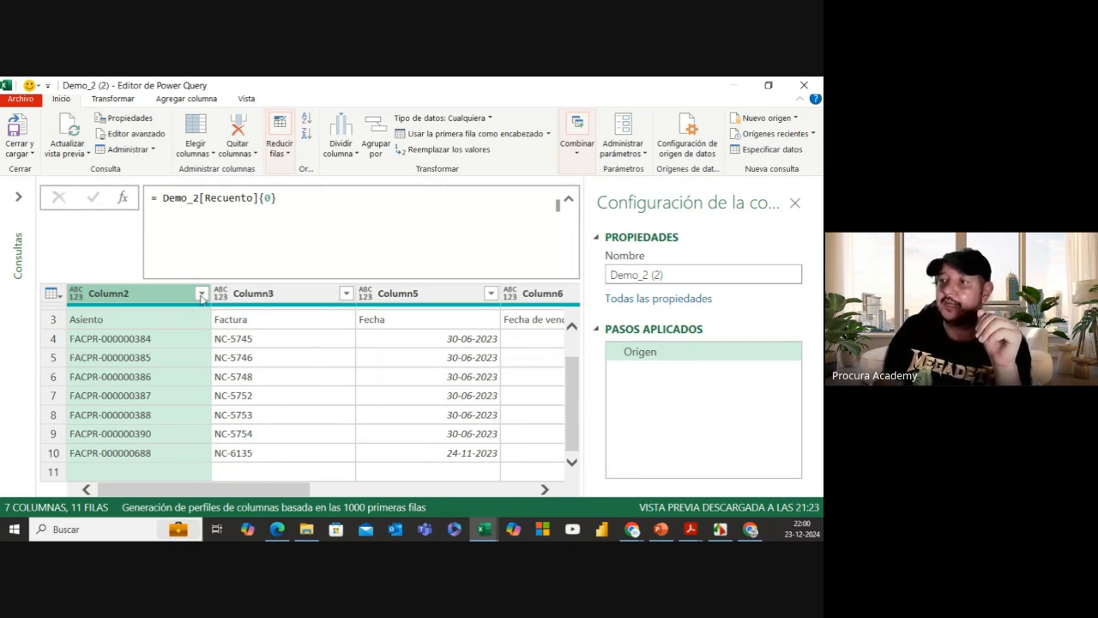
pyautogui.scroll(1, 382, 417)
# Step: Filter Column2 to exclude (en blanco) values, leaving 10 rows
pyautogui.scroll(-1, 270, 385)
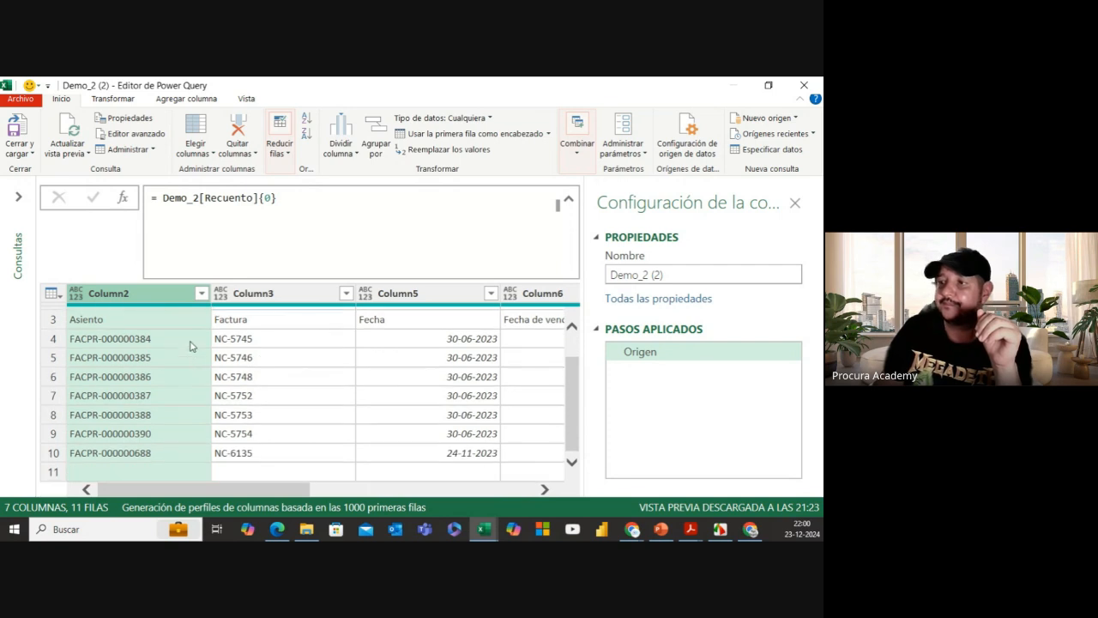
pyautogui.click(202, 293)
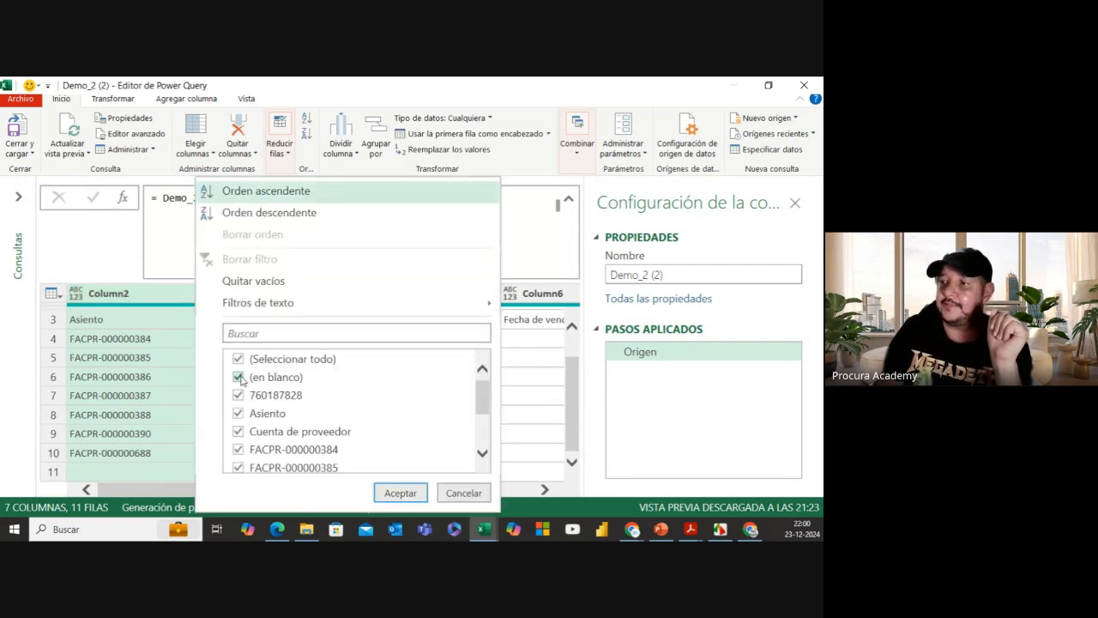
pyautogui.click(240, 378)
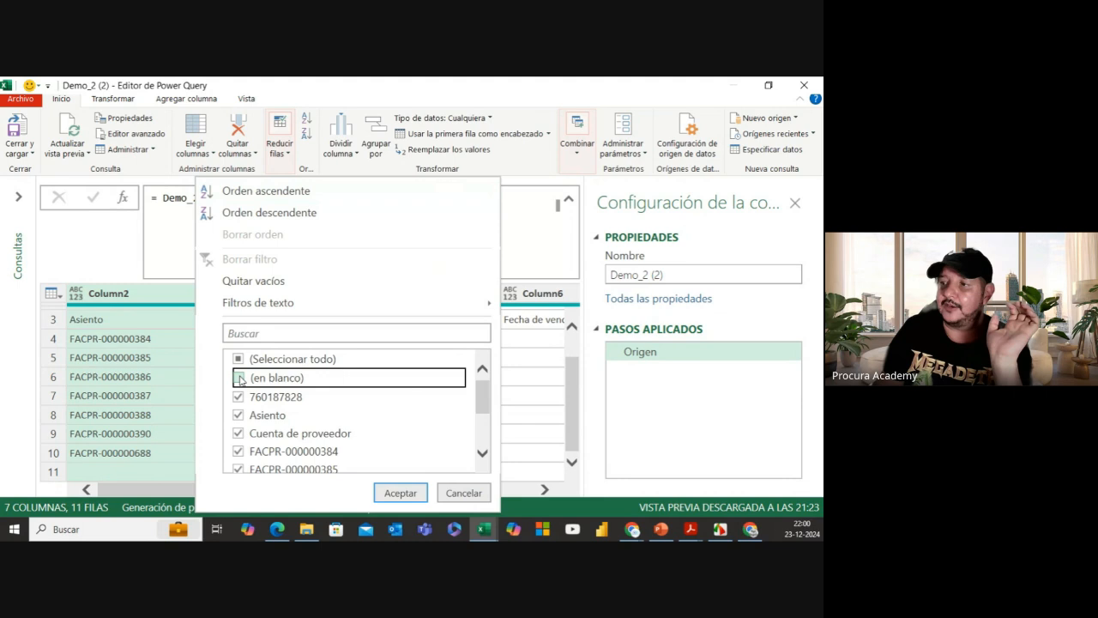
pyautogui.click(407, 493)
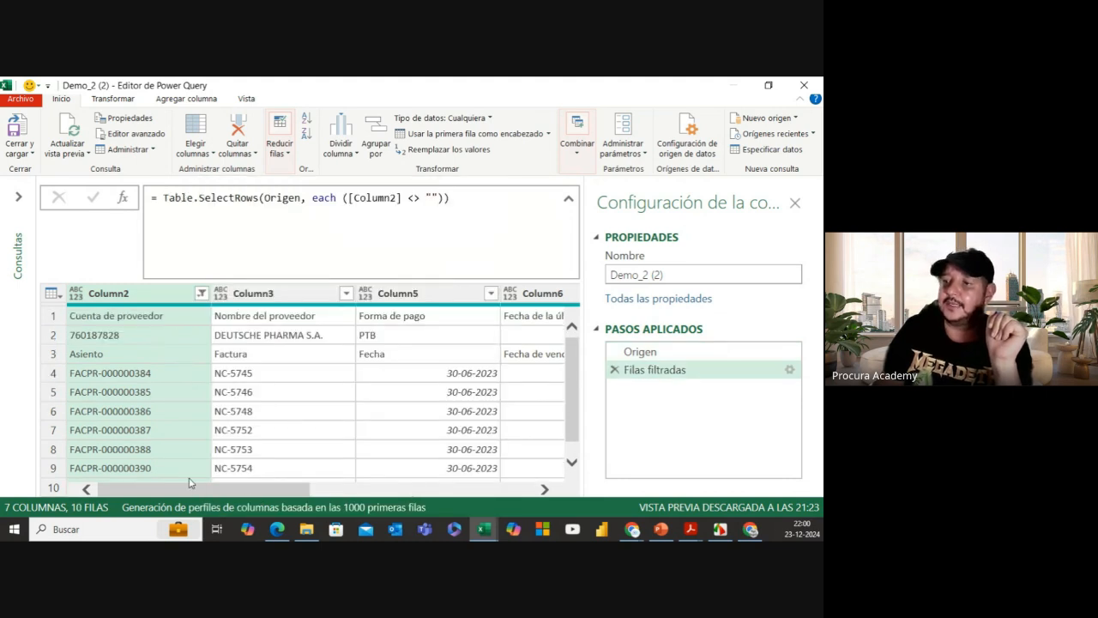
# Step: Scroll across the filtered preview and select the Grupo column
pyautogui.scroll(-1, 187, 482)
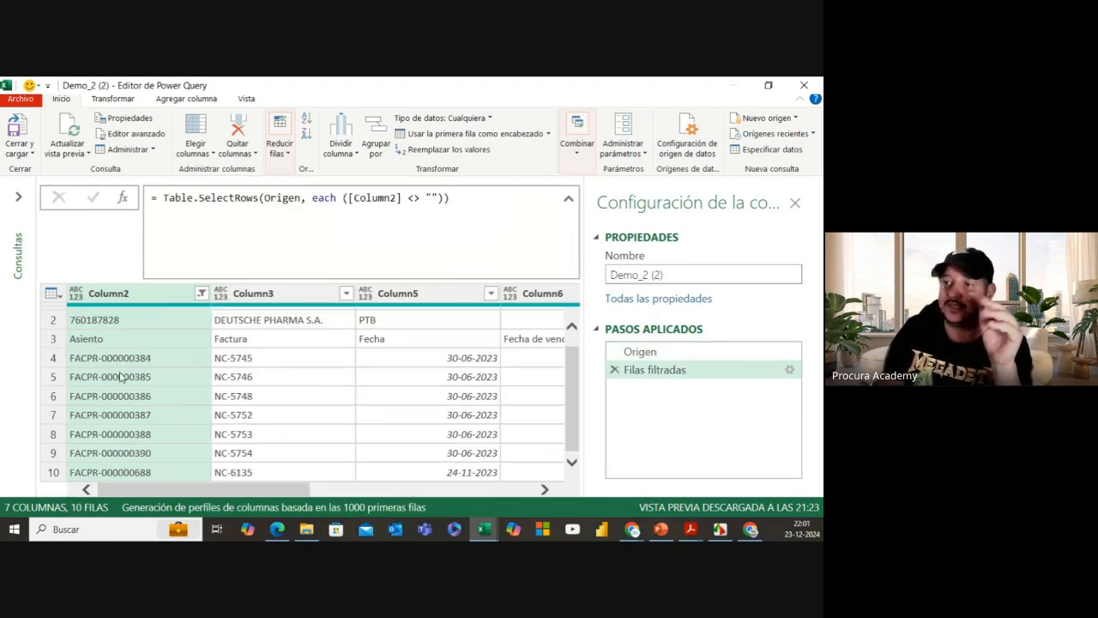
pyautogui.scroll(1, 125, 408)
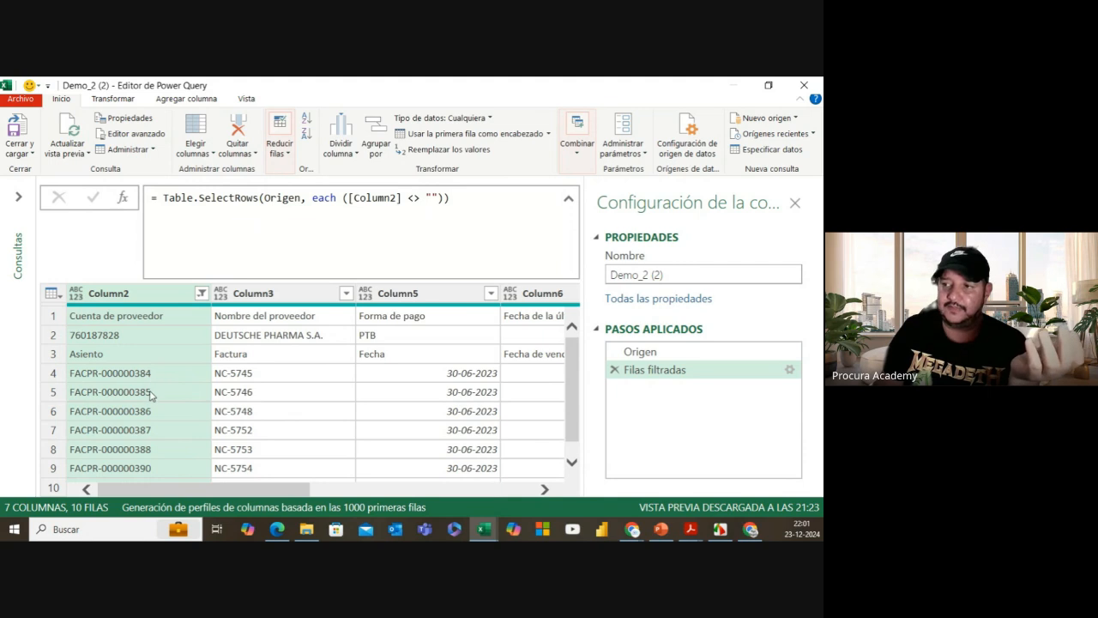
pyautogui.scroll(-1, 153, 393)
pyautogui.scroll(1, 168, 386)
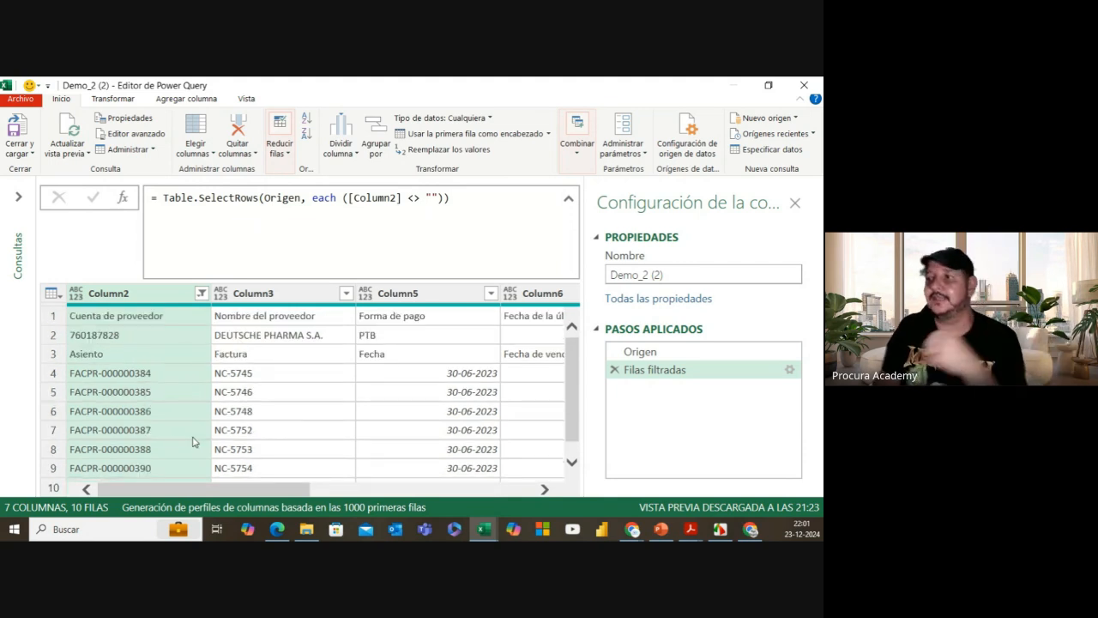
pyautogui.scroll(-1, 174, 435)
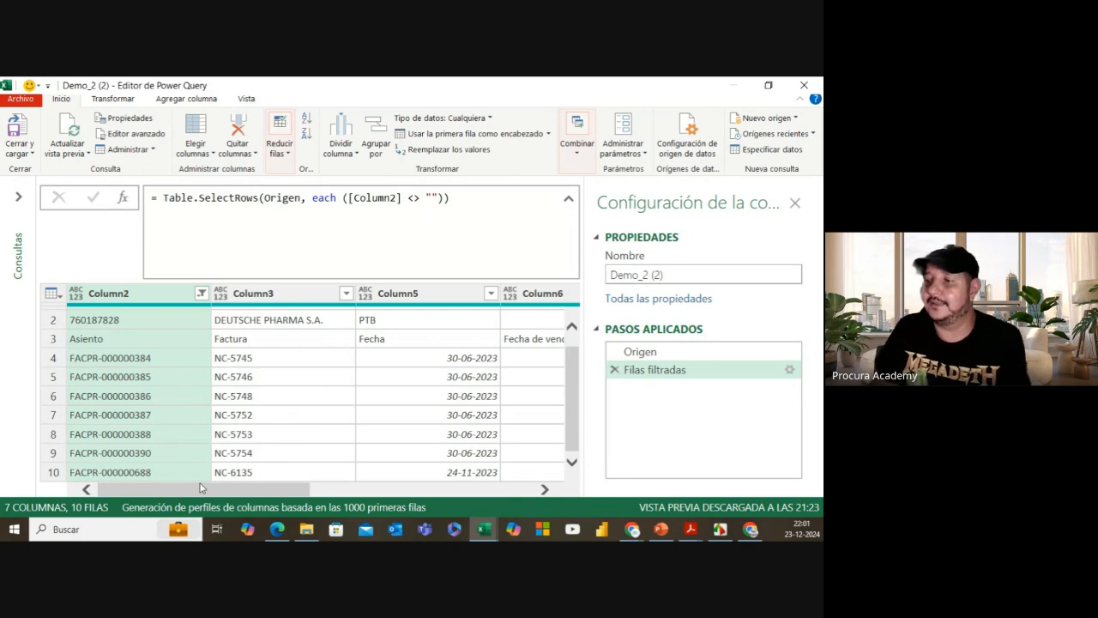
pyautogui.moveTo(203, 488); pyautogui.dragTo(474, 482)
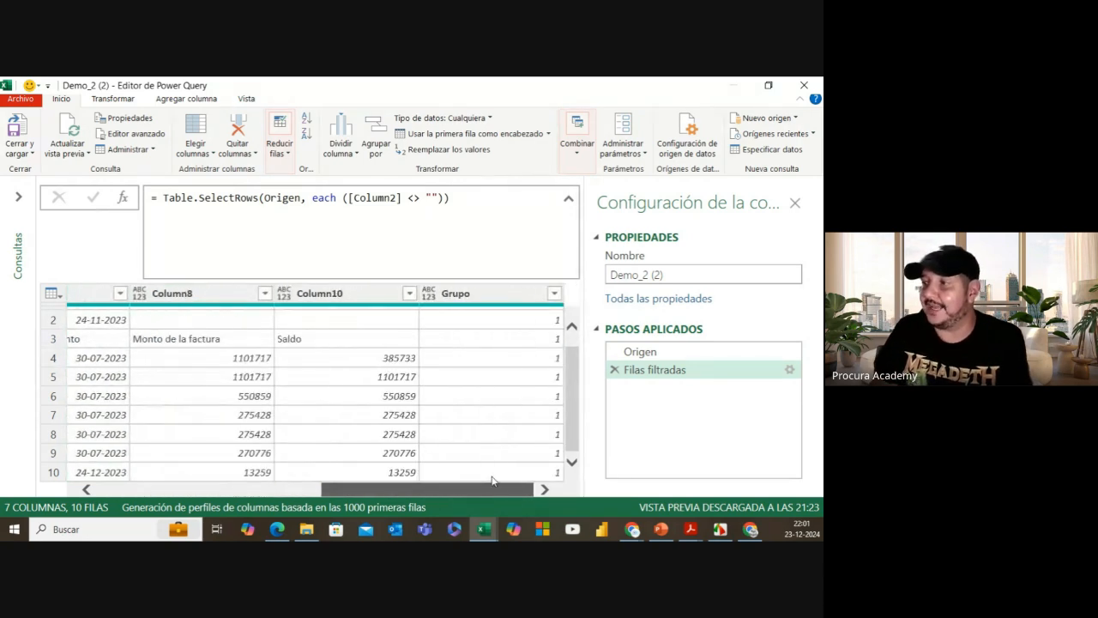
pyautogui.click(471, 300)
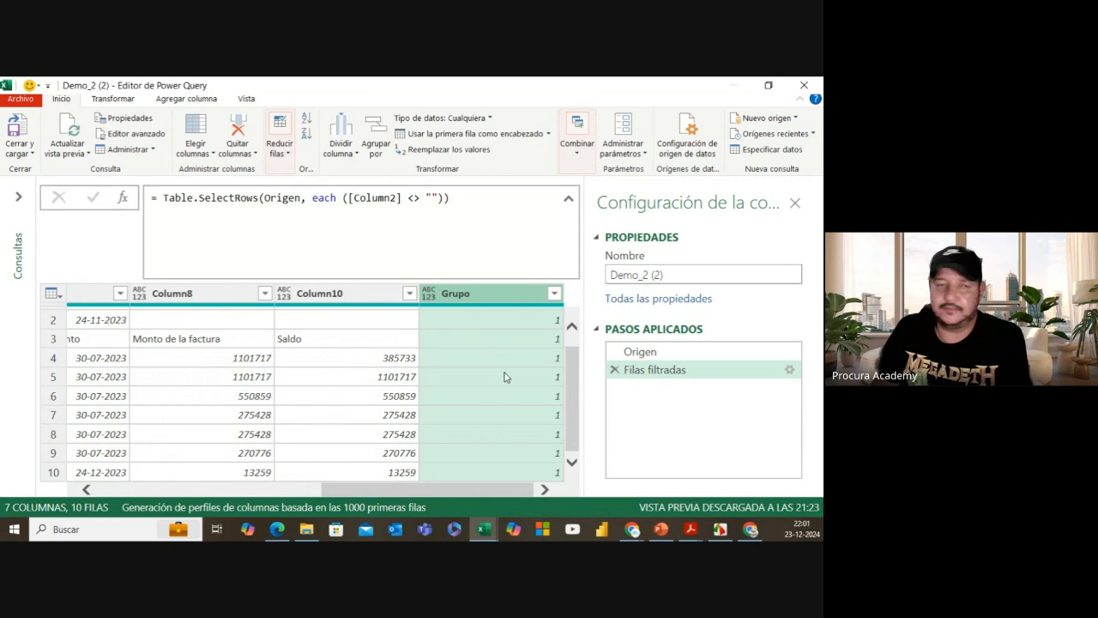
# Step: Remove the Grupo column, leaving 6 columns and 10 rows
pyautogui.rightClick(480, 294)
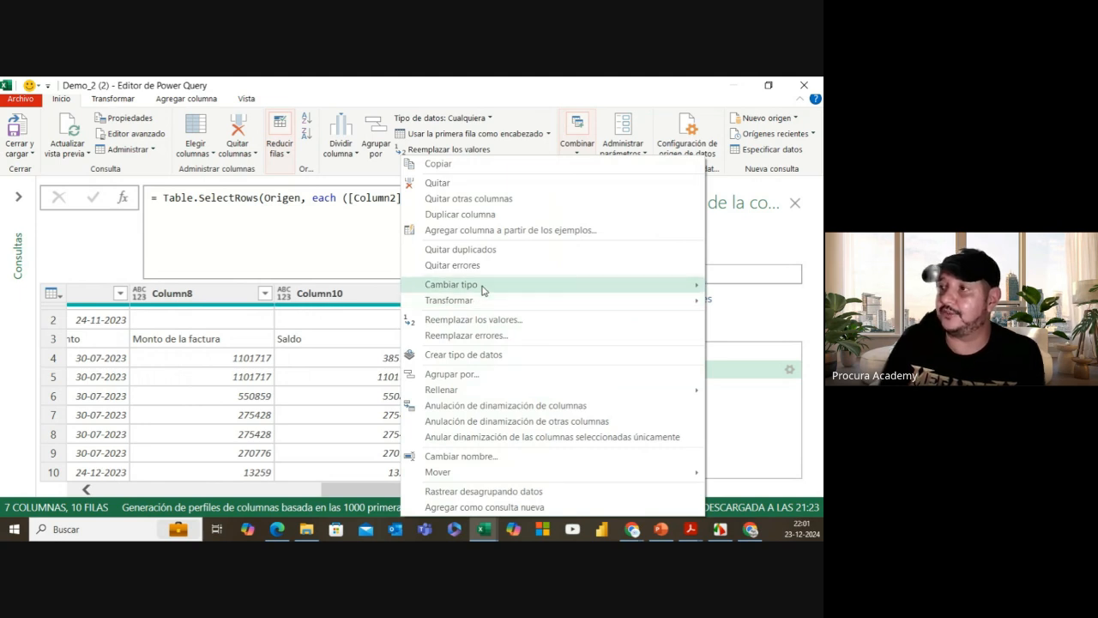
pyautogui.click(463, 185)
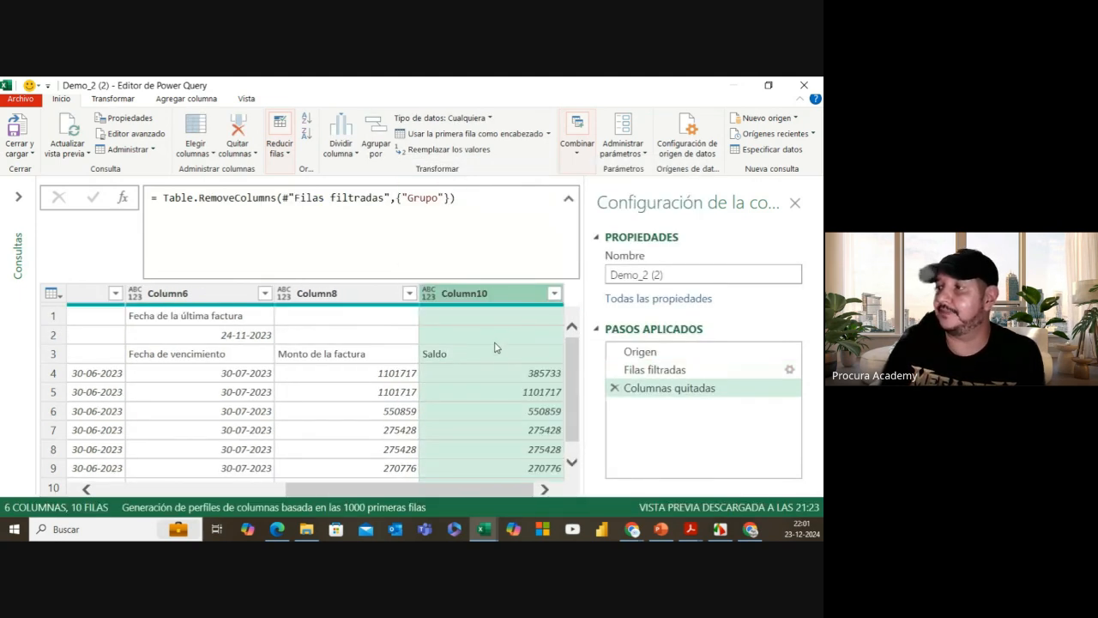
pyautogui.moveTo(472, 496); pyautogui.dragTo(280, 495)
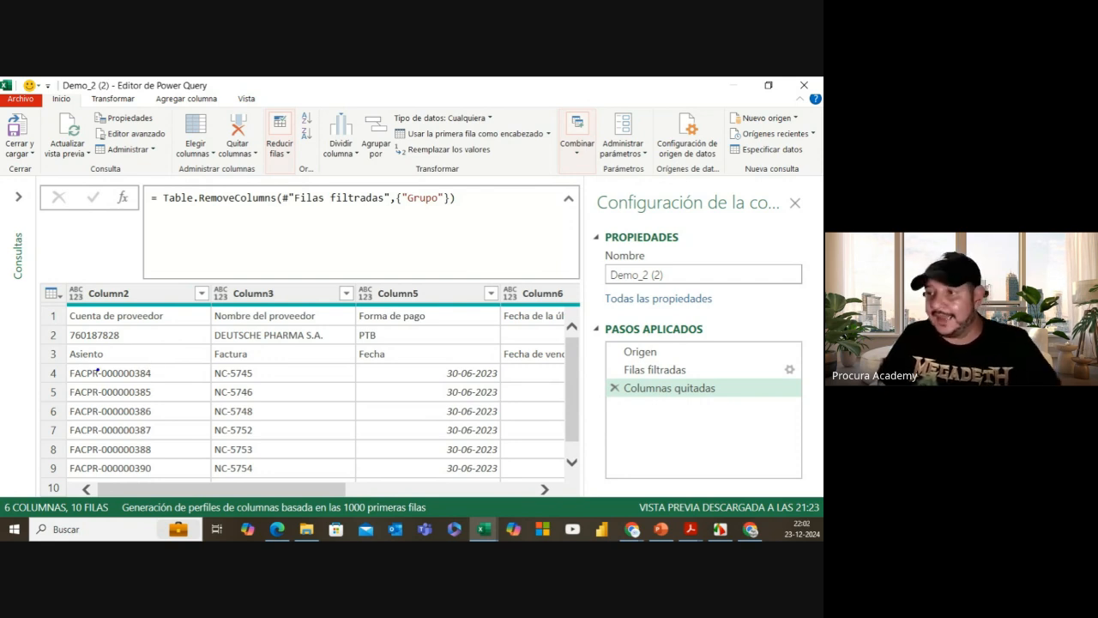
# Step: Annotate row 3's Asiento, Factura and supplier details, then clear the marks and show the Vista ribbon
pyautogui.moveTo(64, 343); pyautogui.dragTo(328, 362)
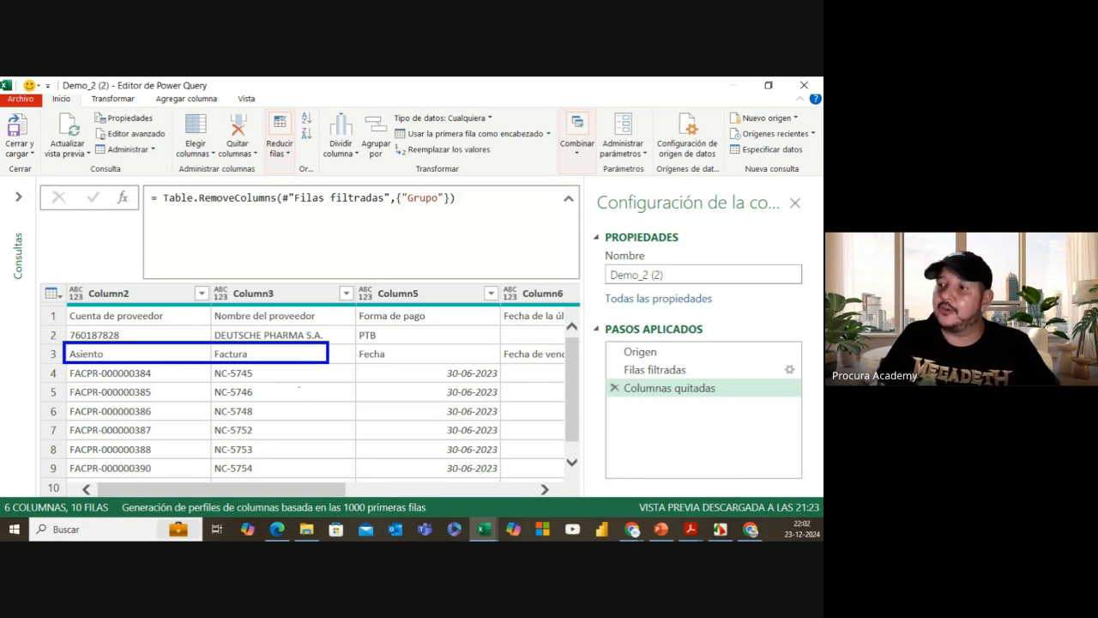
pyautogui.moveTo(198, 332); pyautogui.dragTo(211, 322)
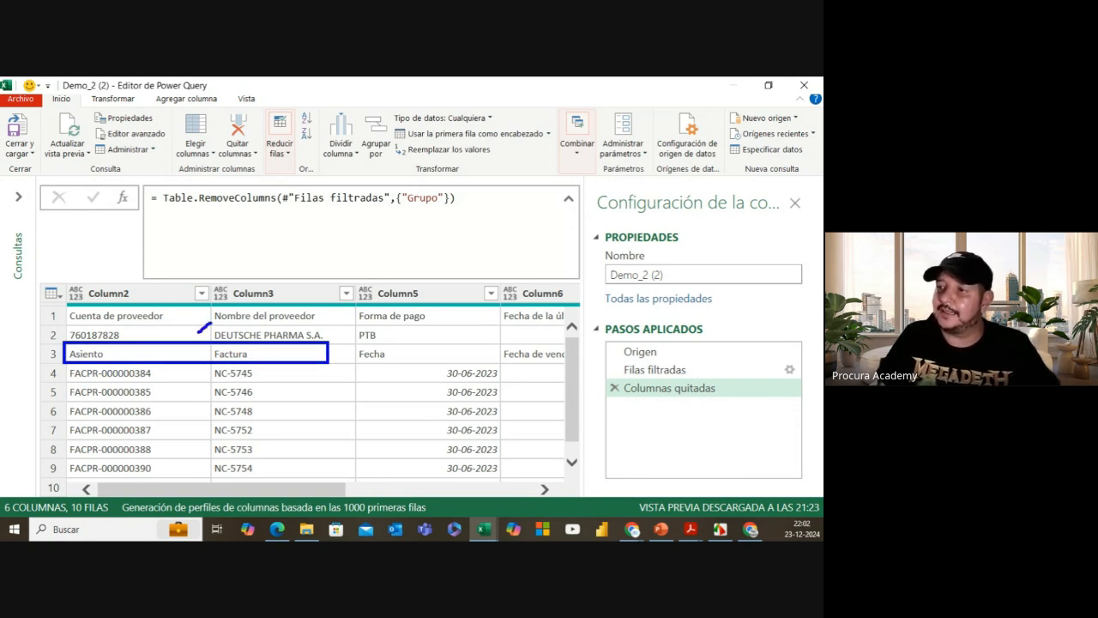
pyautogui.moveTo(329, 334); pyautogui.dragTo(338, 323)
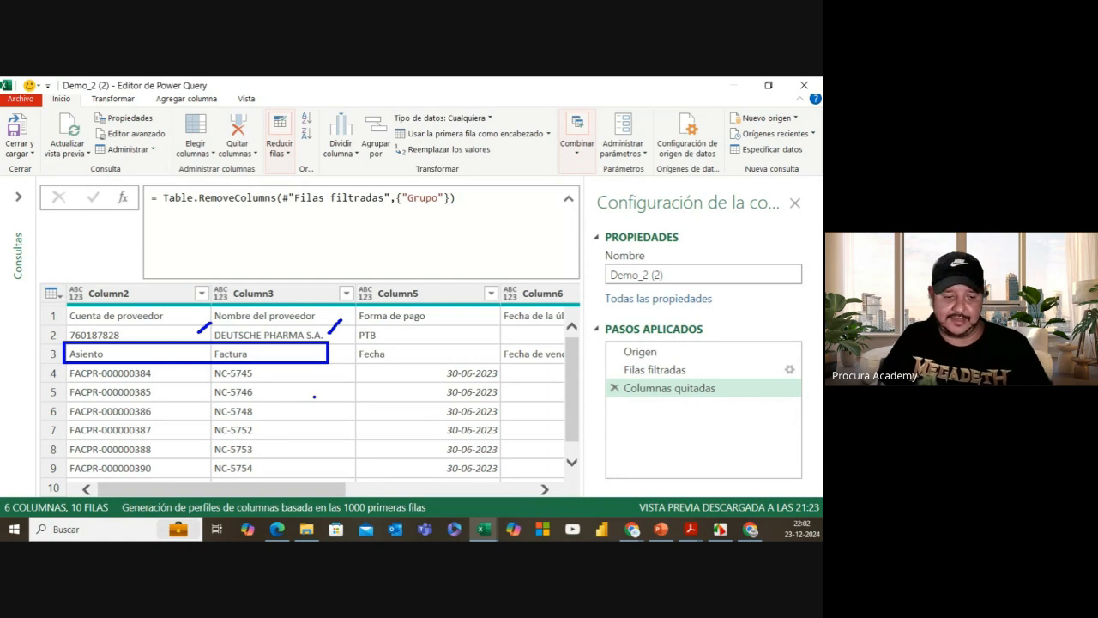
pyautogui.press('Escape')
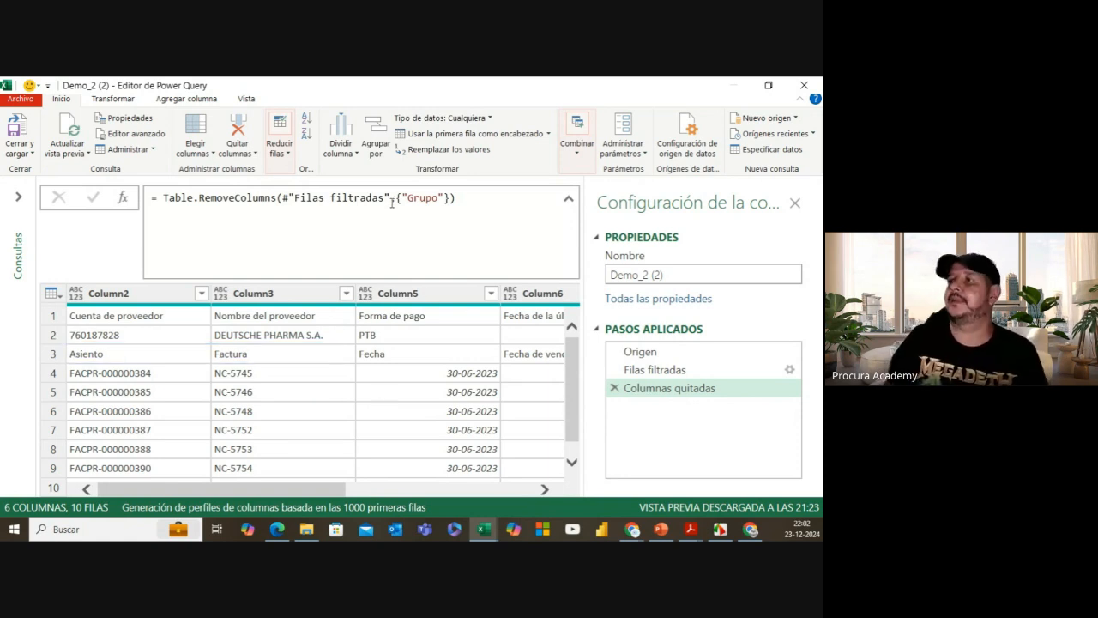
pyautogui.click(251, 100)
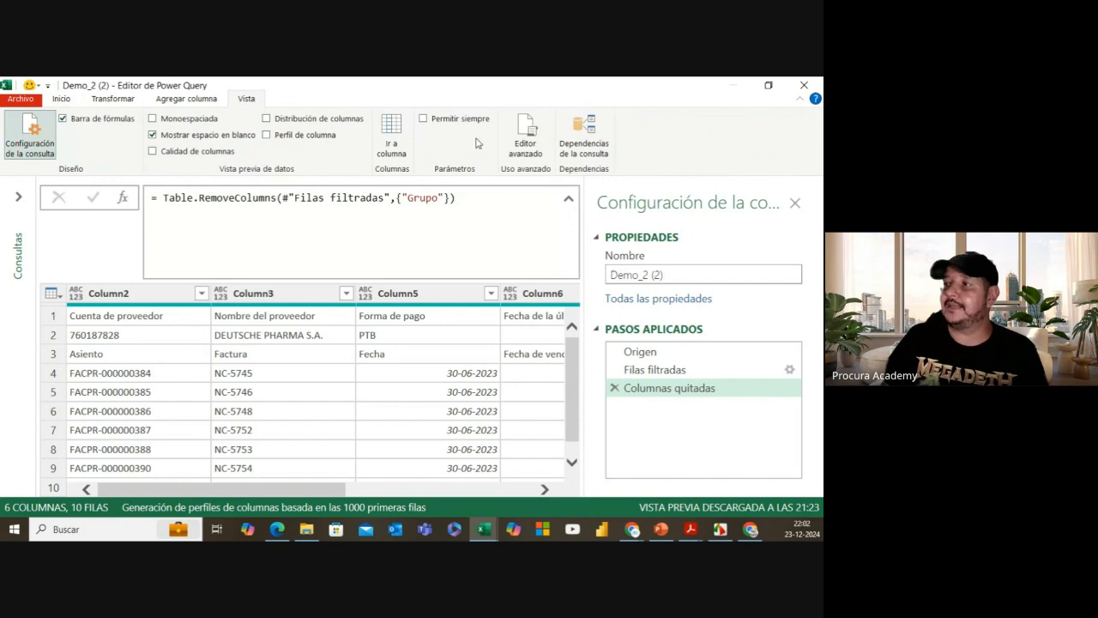
# Step: In Editor avanzado, end the Columnas quitadas line with a comma and add a blank line
pyautogui.click(528, 144)
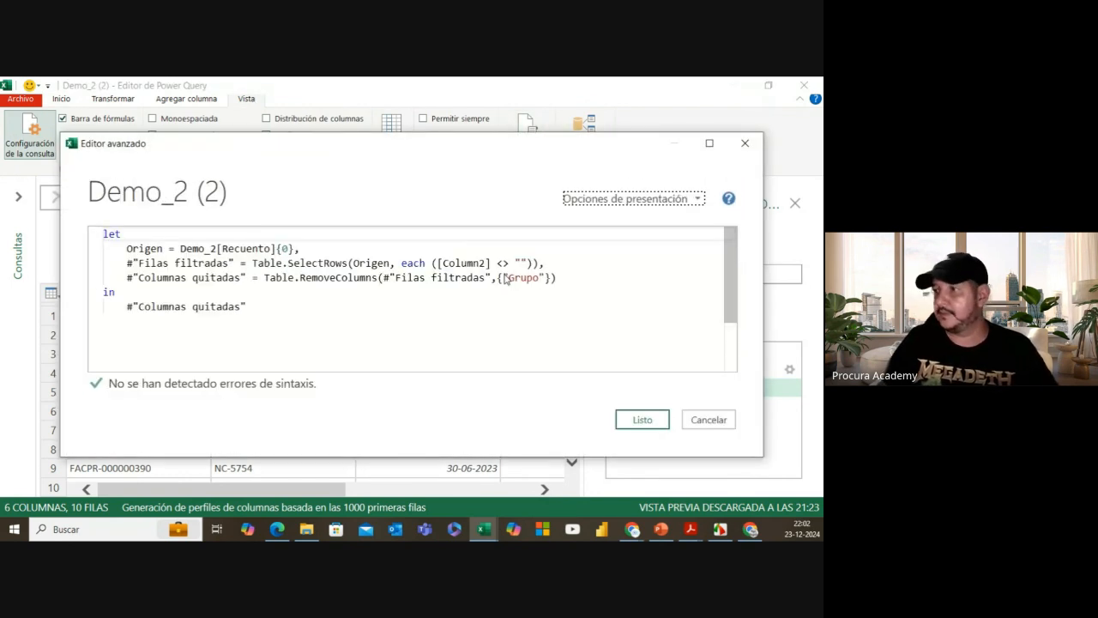
pyautogui.click(564, 277)
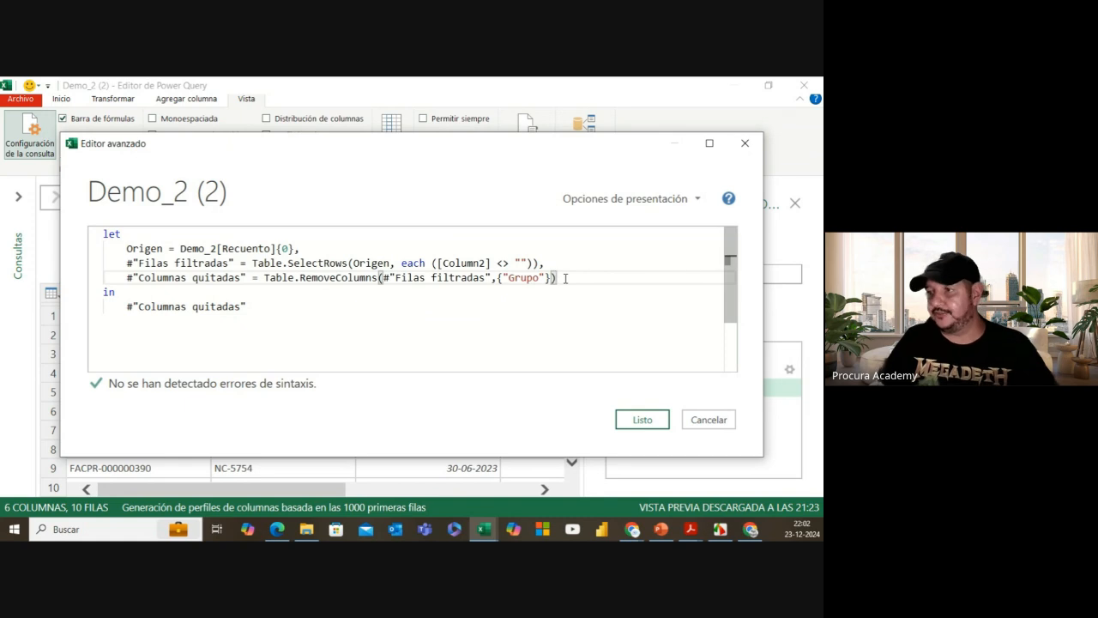
pyautogui.write(',')
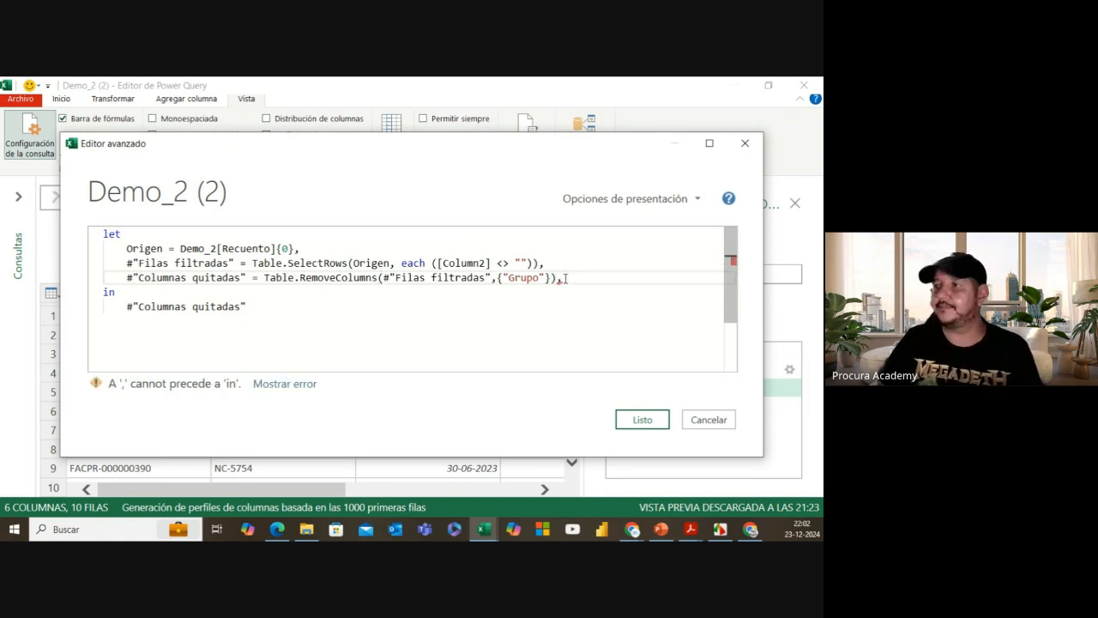
pyautogui.press('Return')
pyautogui.press('Return')
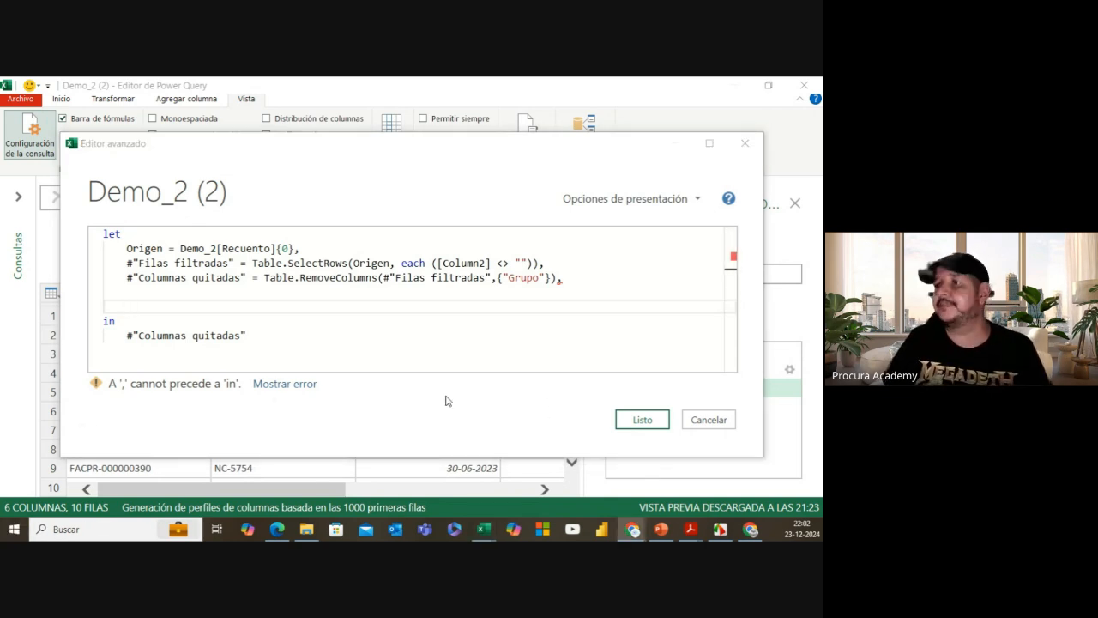
# Step: Type 'Proveedor =' on the blank line above the final in
pyautogui.click(163, 302)
pyautogui.click(160, 306)
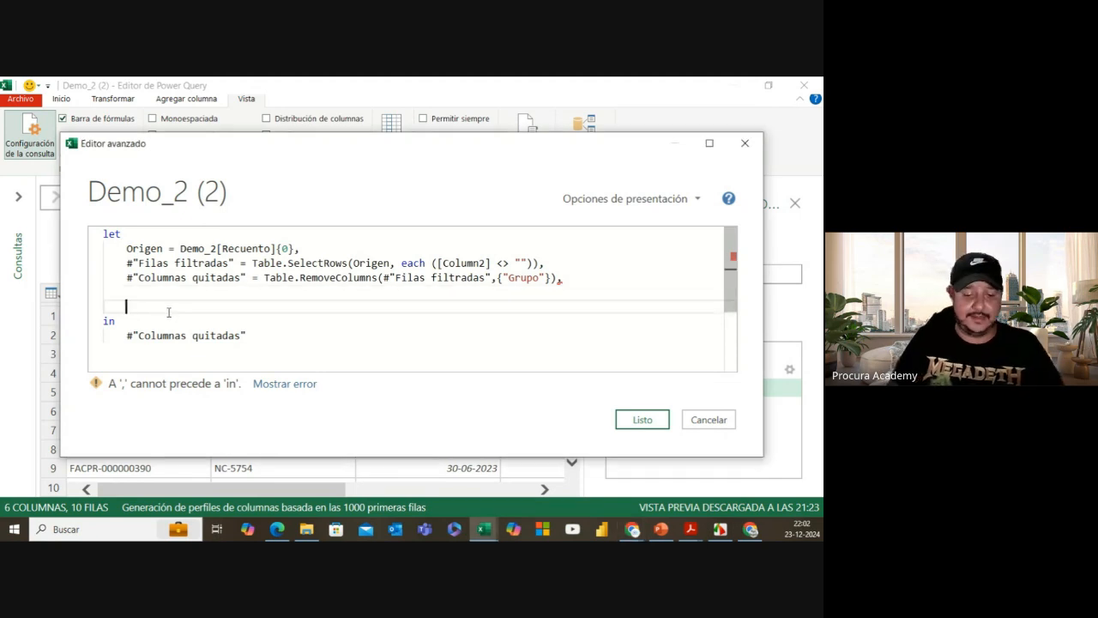
pyautogui.write('Pro')
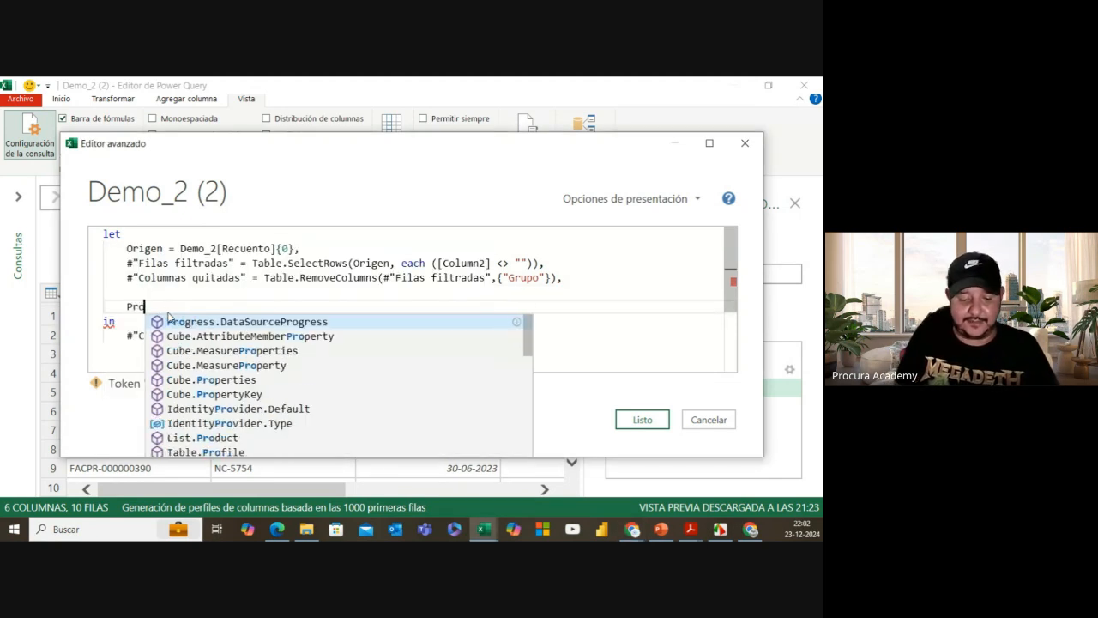
pyautogui.write('veedor')
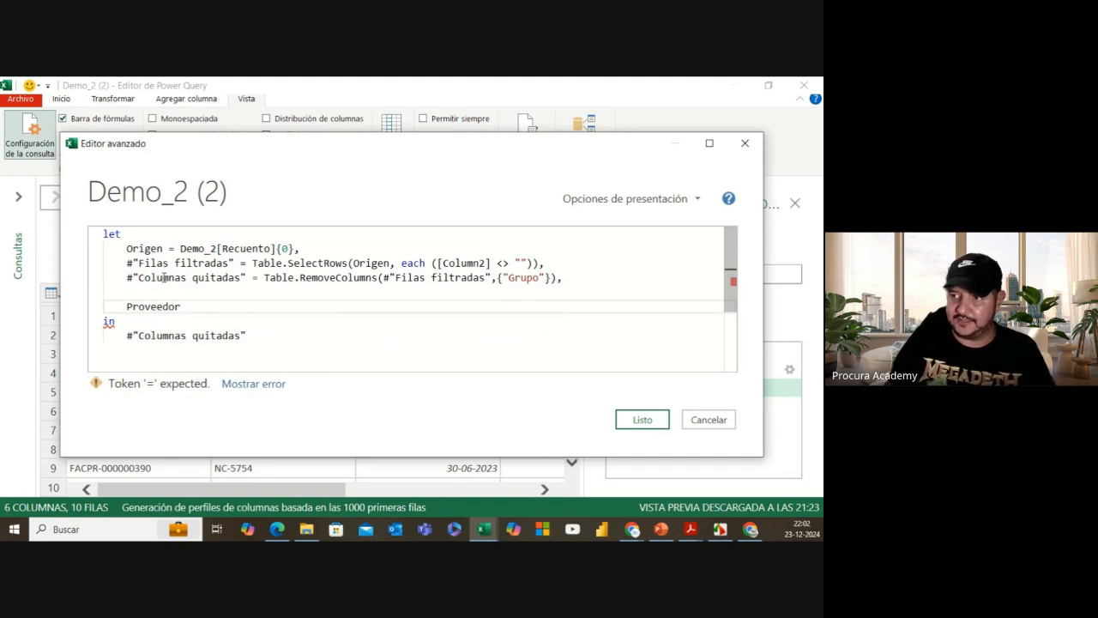
pyautogui.write(' =')
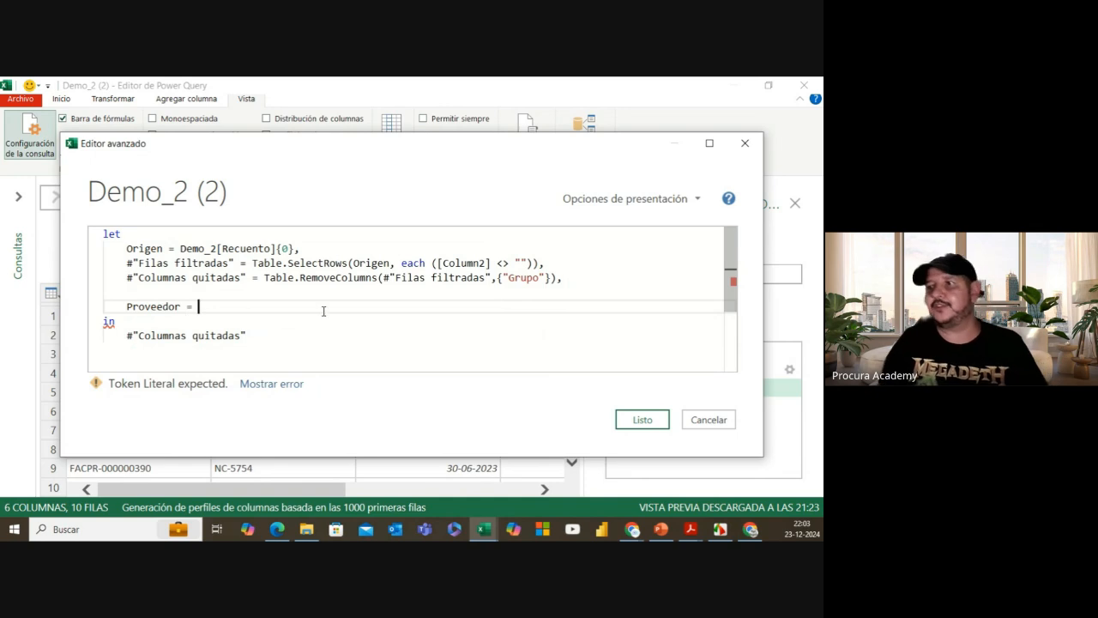
pyautogui.scroll(-1, 323, 310)
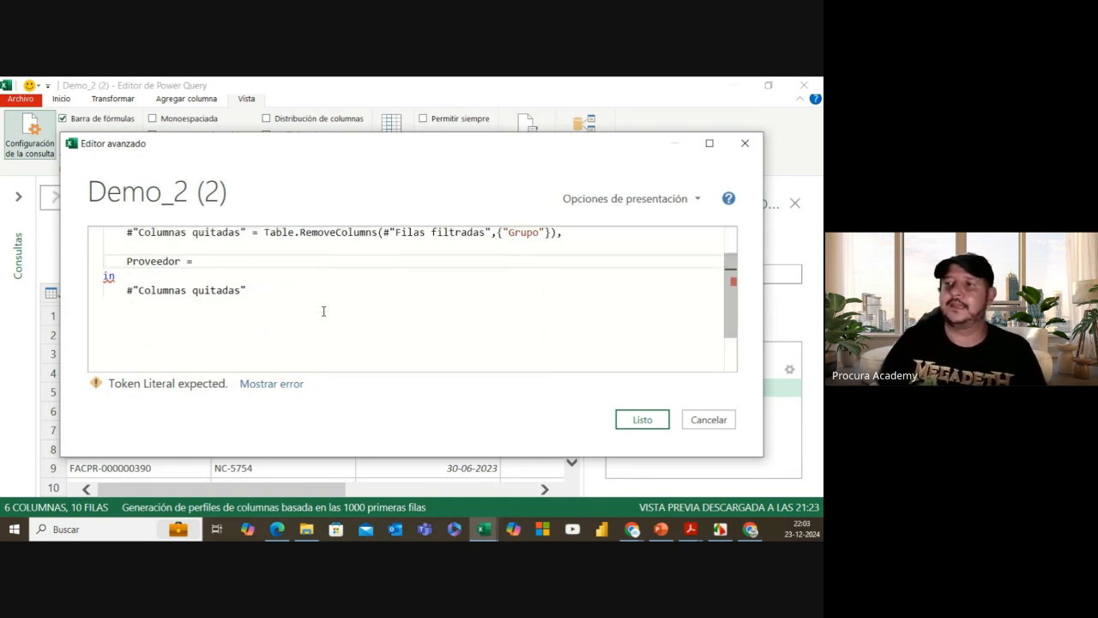
pyautogui.scroll(1, 323, 310)
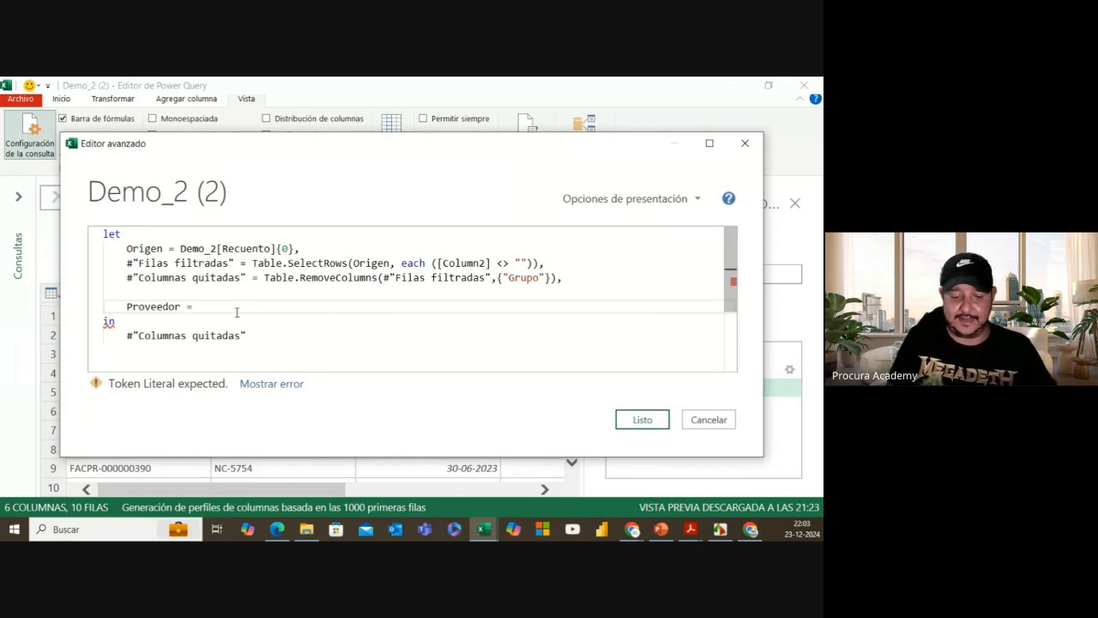
# Step: Add an indented empty nested let … in block under Proveedor
pyautogui.press('Return')
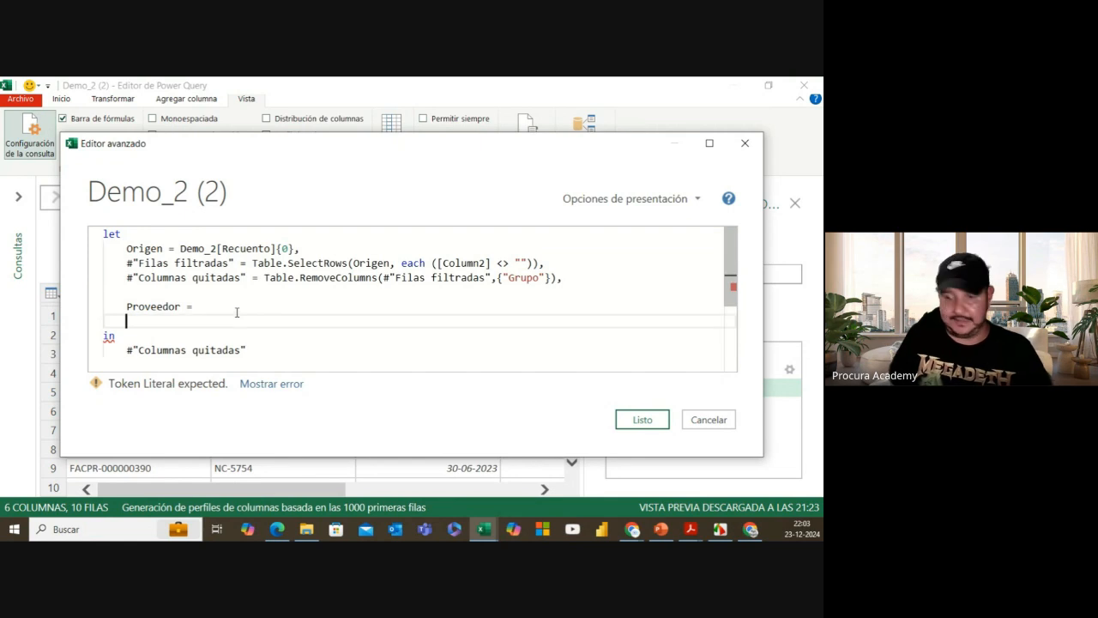
pyautogui.press('Tab')
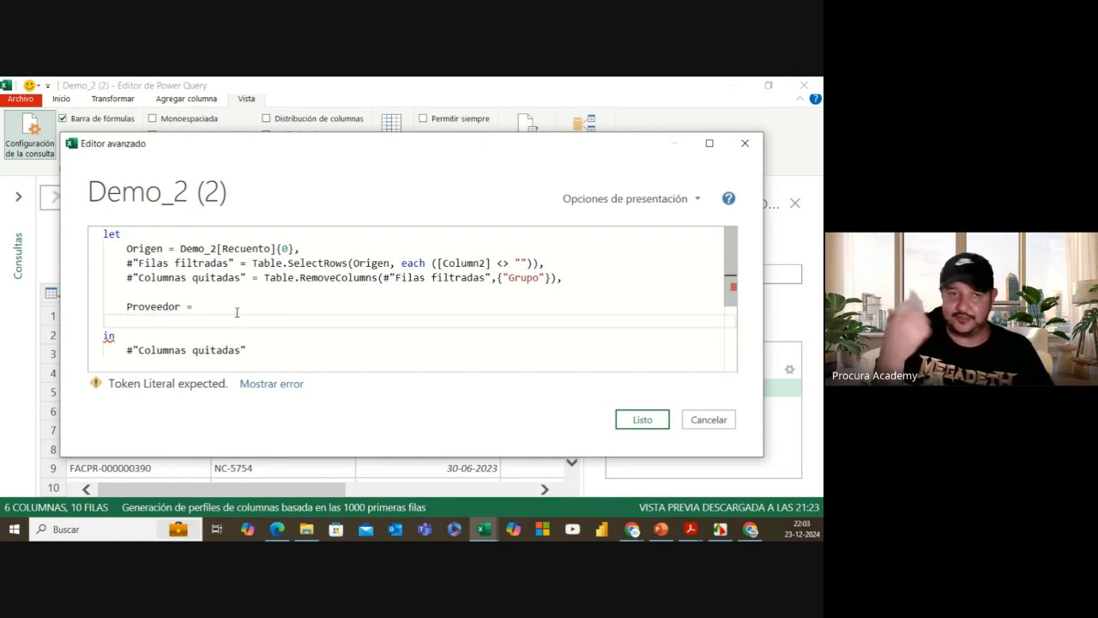
pyautogui.write('let')
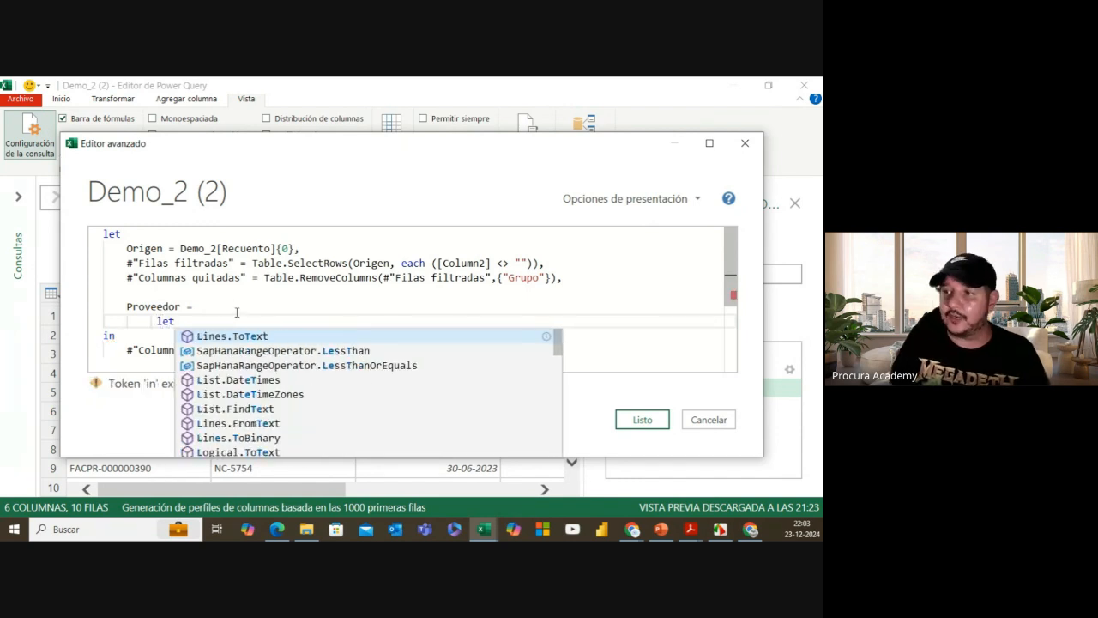
pyautogui.press('Escape')
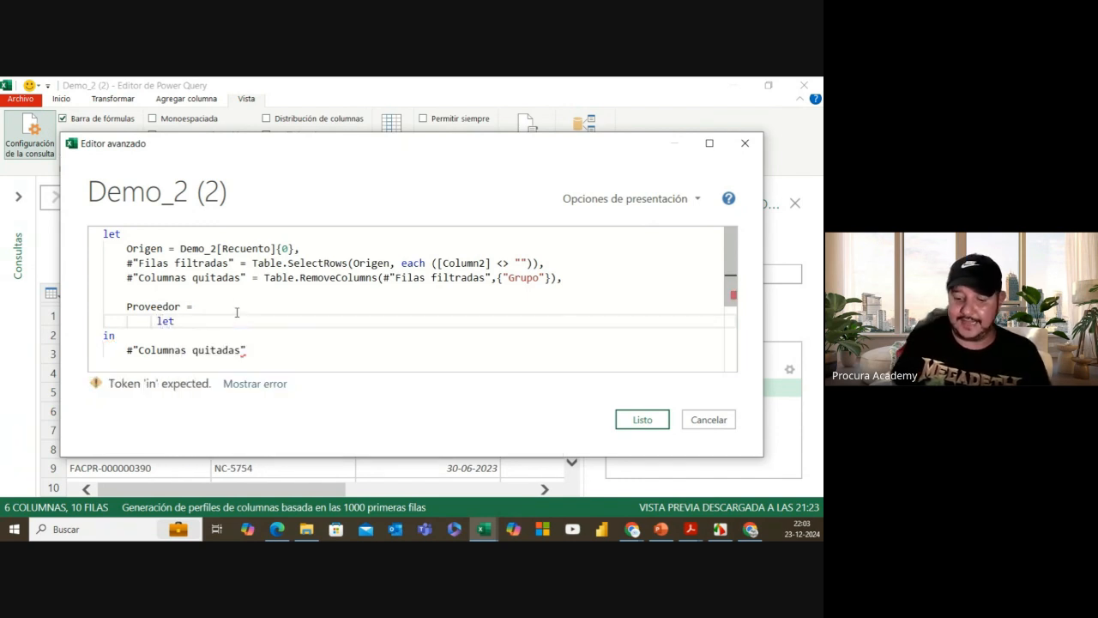
pyautogui.press('Return')
pyautogui.write('in')
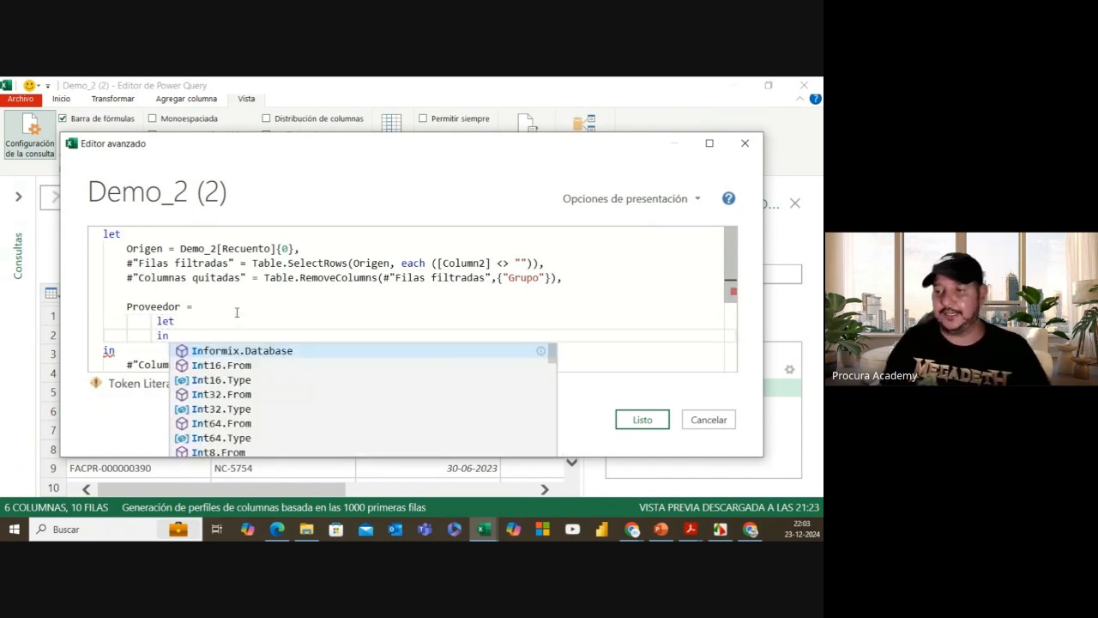
pyautogui.press('Escape')
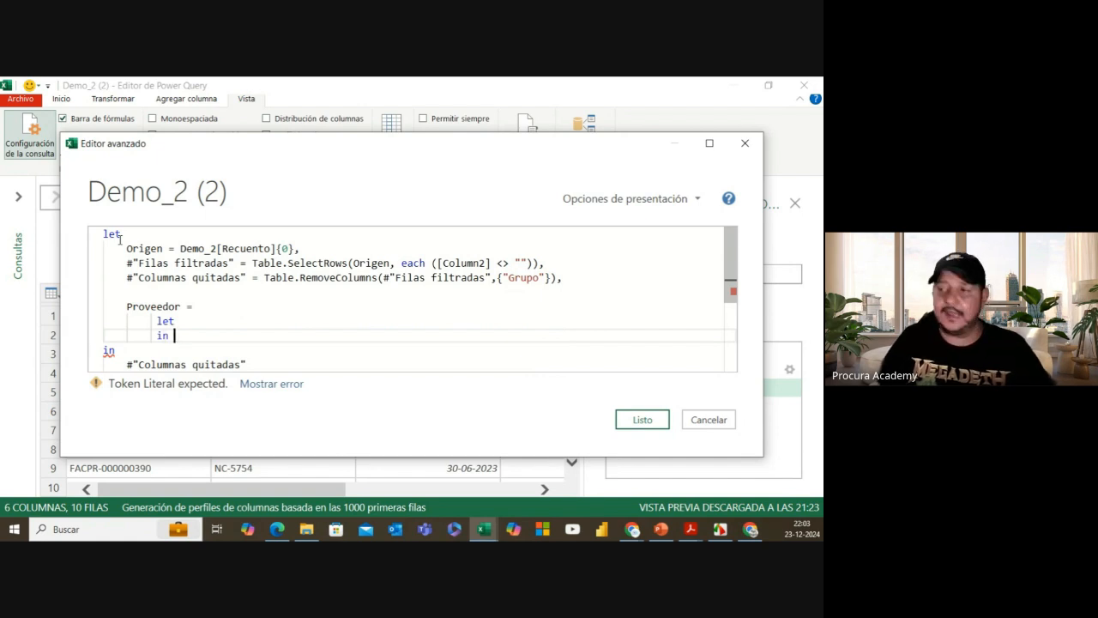
# Step: Annotate the outer let keyword and the span of its steps
pyautogui.moveTo(102, 241); pyautogui.dragTo(124, 240)
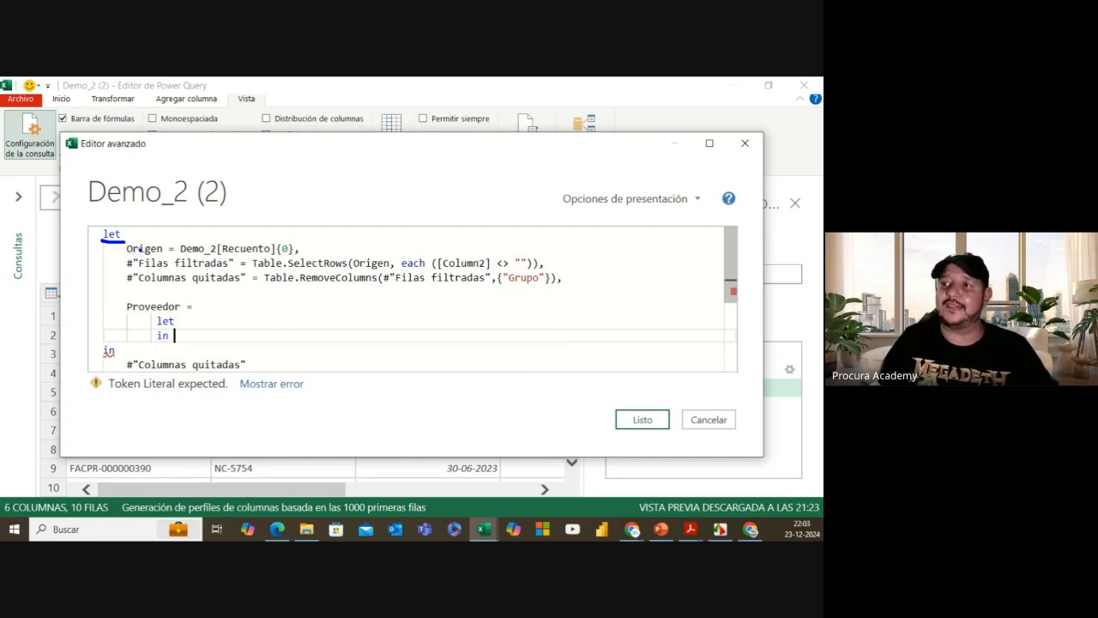
pyautogui.moveTo(156, 243); pyautogui.dragTo(159, 233)
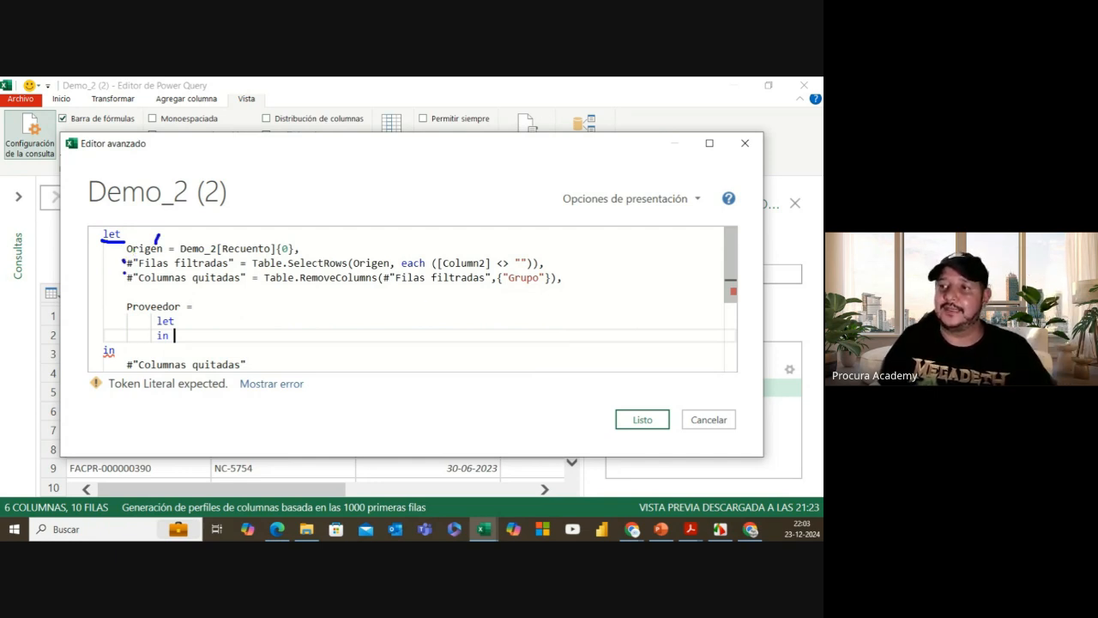
pyautogui.moveTo(119, 269); pyautogui.dragTo(126, 306)
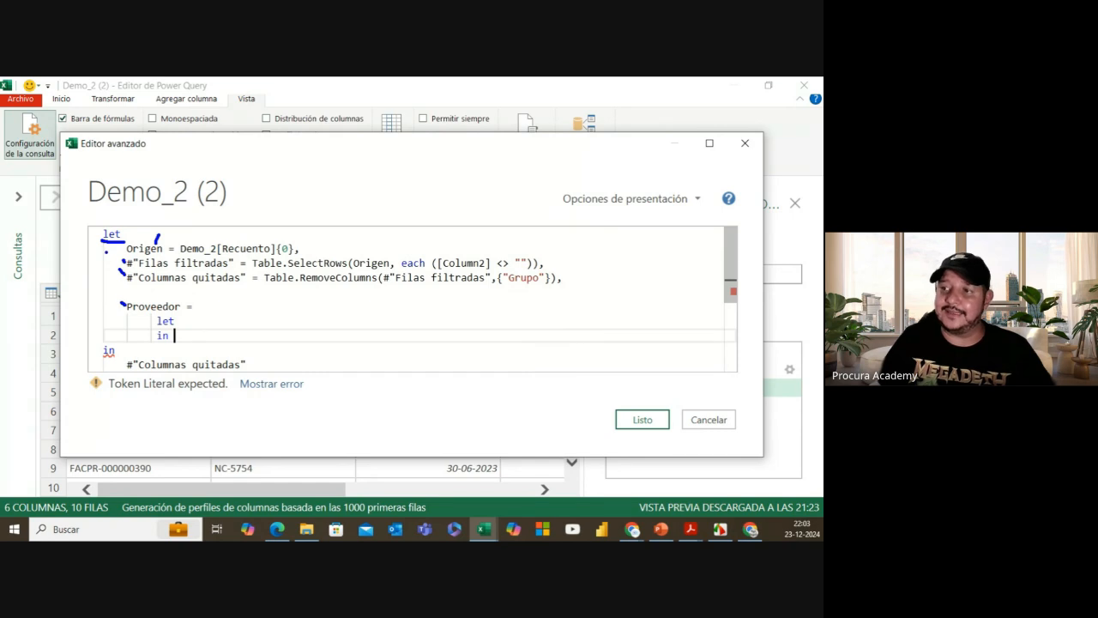
pyautogui.moveTo(106, 243); pyautogui.dragTo(105, 338)
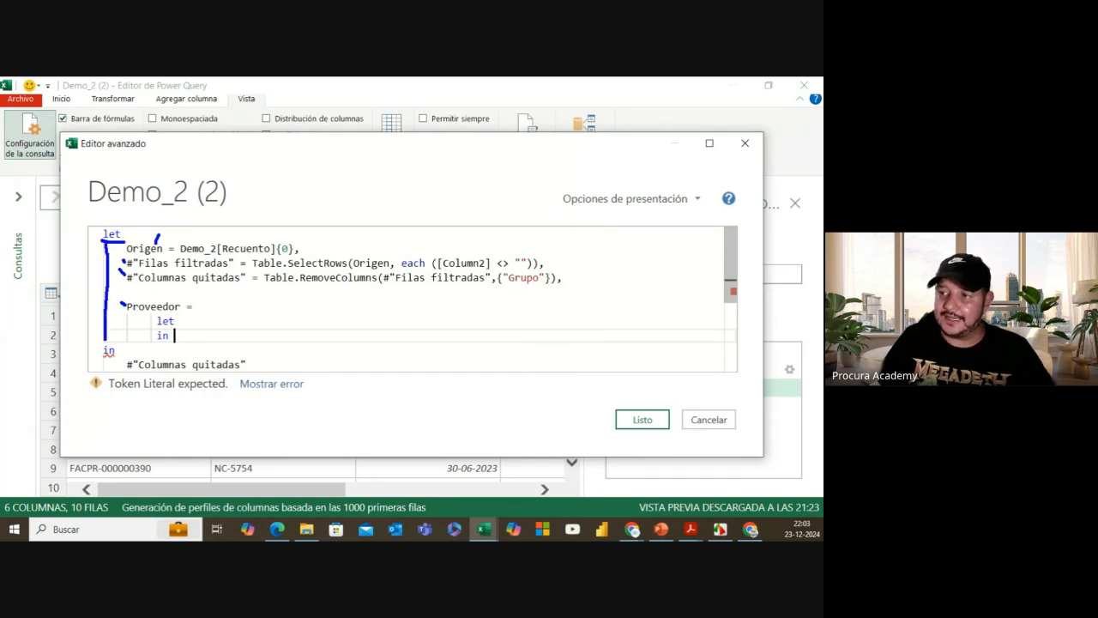
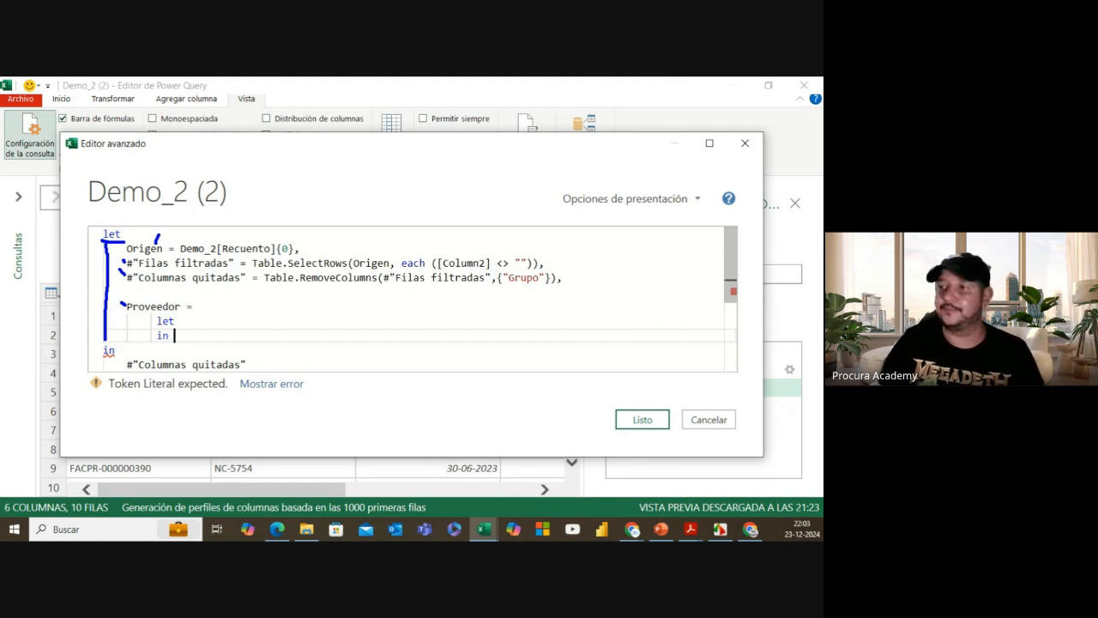
# Step: Start a 'Fila =' line inside the nested let block under Proveedor
pyautogui.moveTo(158, 310)
pyautogui.mouseDown()
pyautogui.moveTo(154, 343)
pyautogui.moveTo(182, 339)
pyautogui.moveTo(169, 310)
pyautogui.mouseUp()
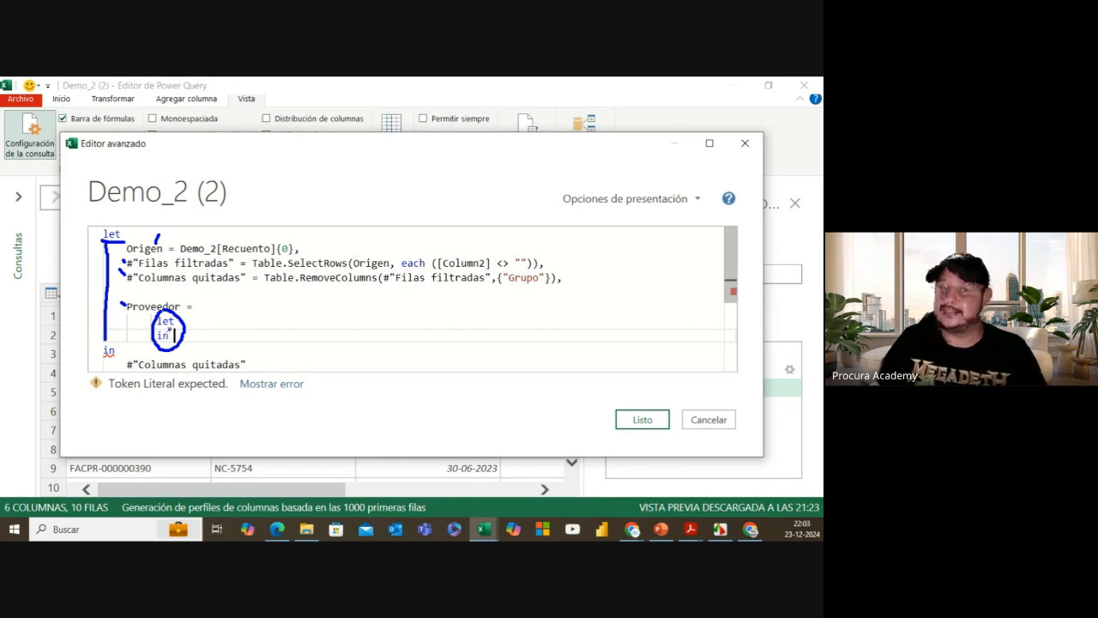
pyautogui.moveTo(183, 298)
pyautogui.mouseDown()
pyautogui.moveTo(137, 289)
pyautogui.moveTo(118, 300)
pyautogui.moveTo(153, 324)
pyautogui.moveTo(182, 300)
pyautogui.mouseUp()
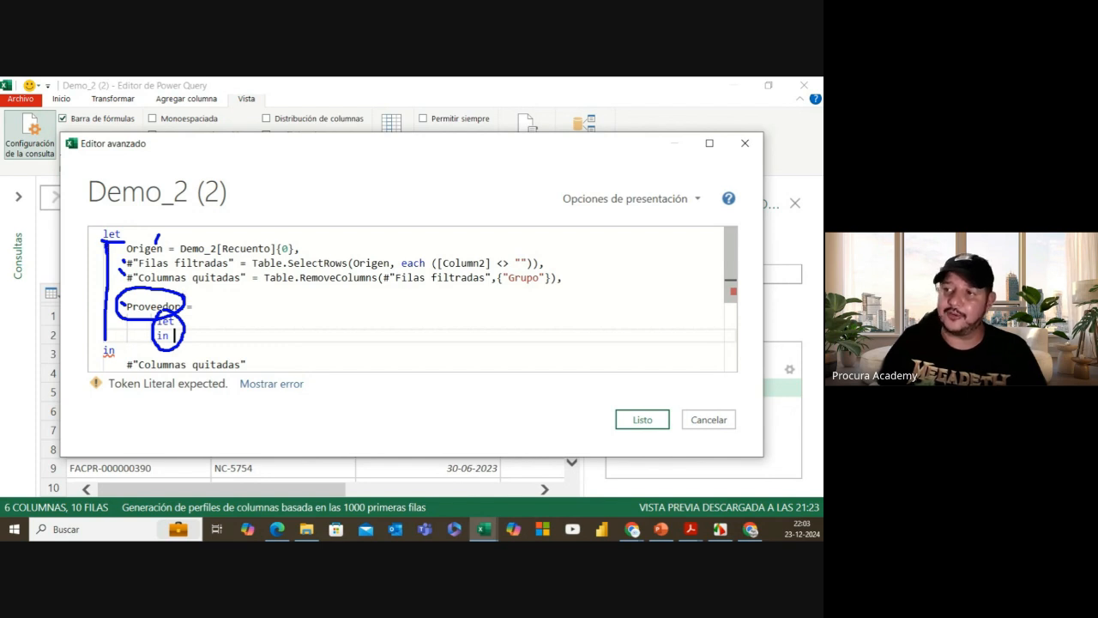
pyautogui.moveTo(108, 291); pyautogui.dragTo(108, 337)
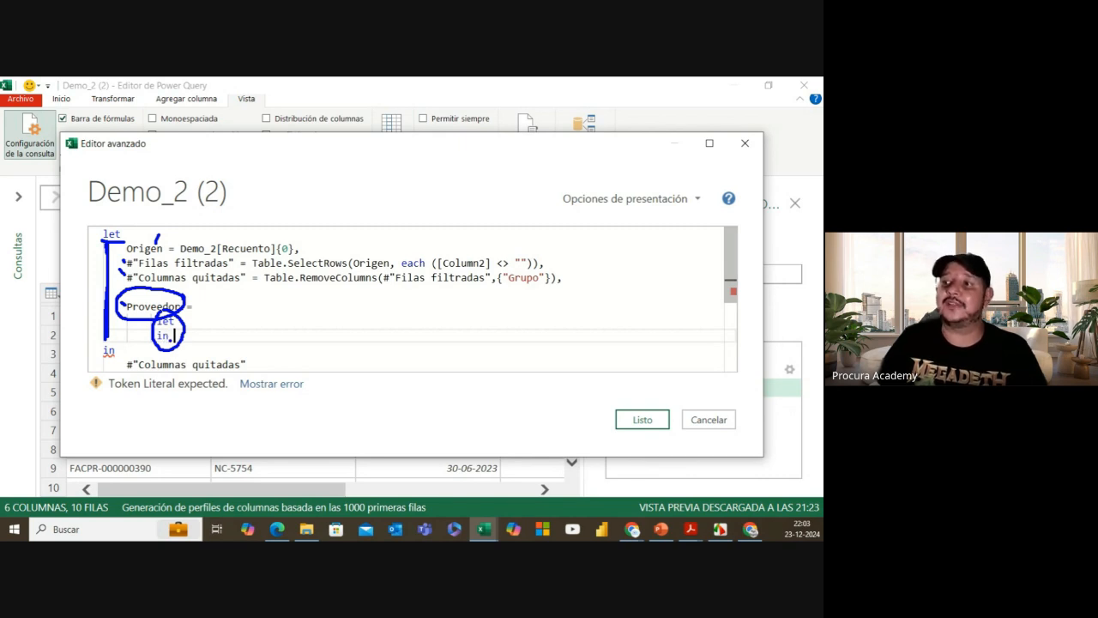
pyautogui.moveTo(128, 295); pyautogui.dragTo(121, 312)
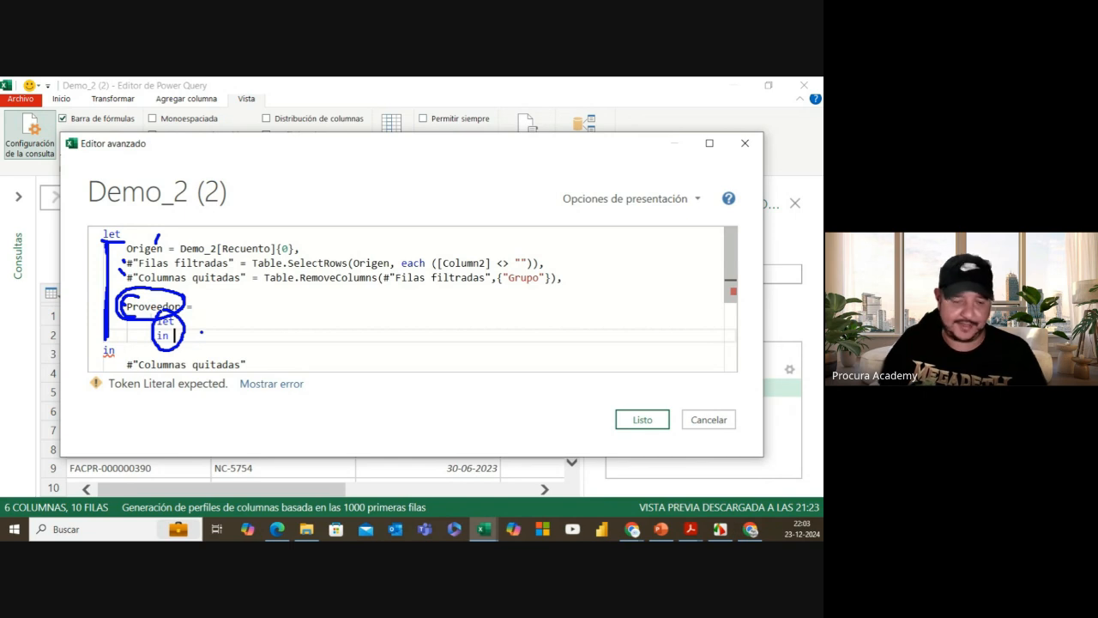
pyautogui.click(195, 324)
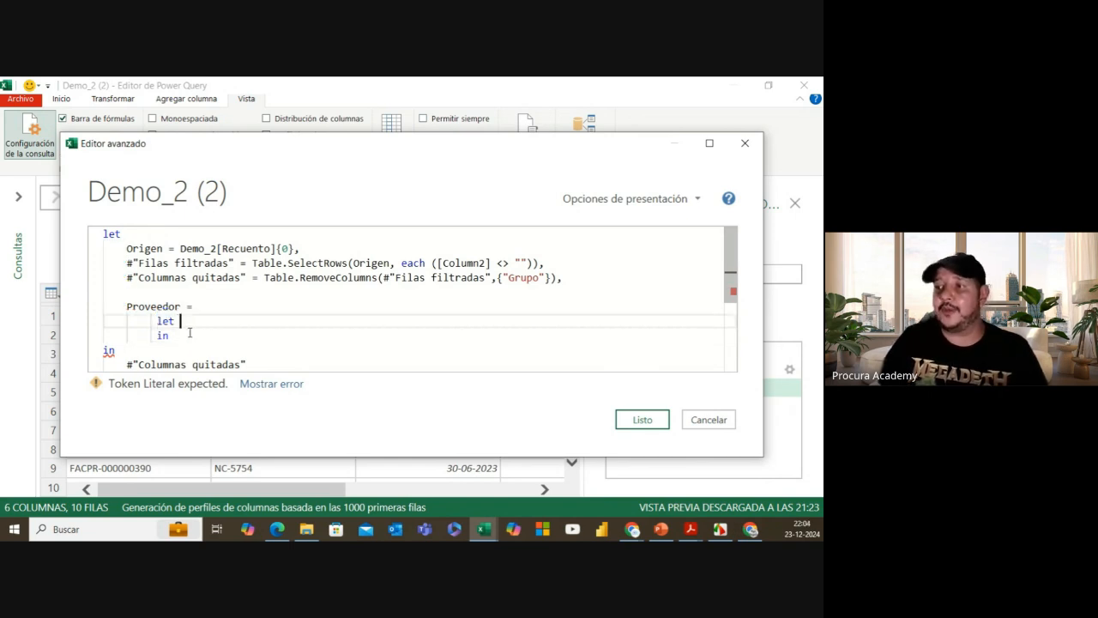
pyautogui.press('Return')
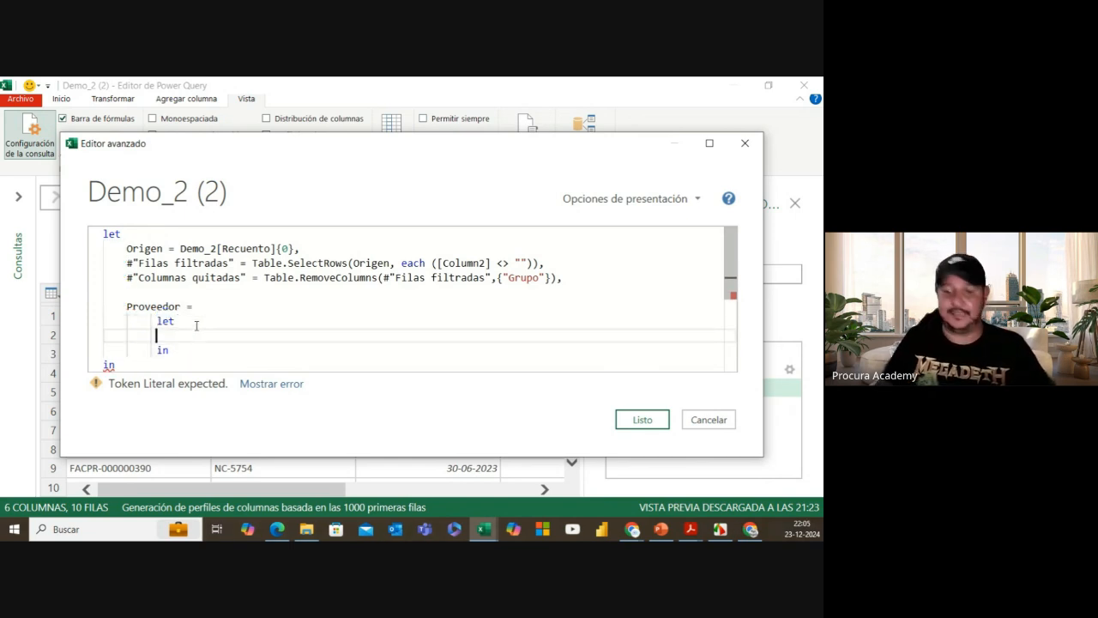
pyautogui.write('Fil')
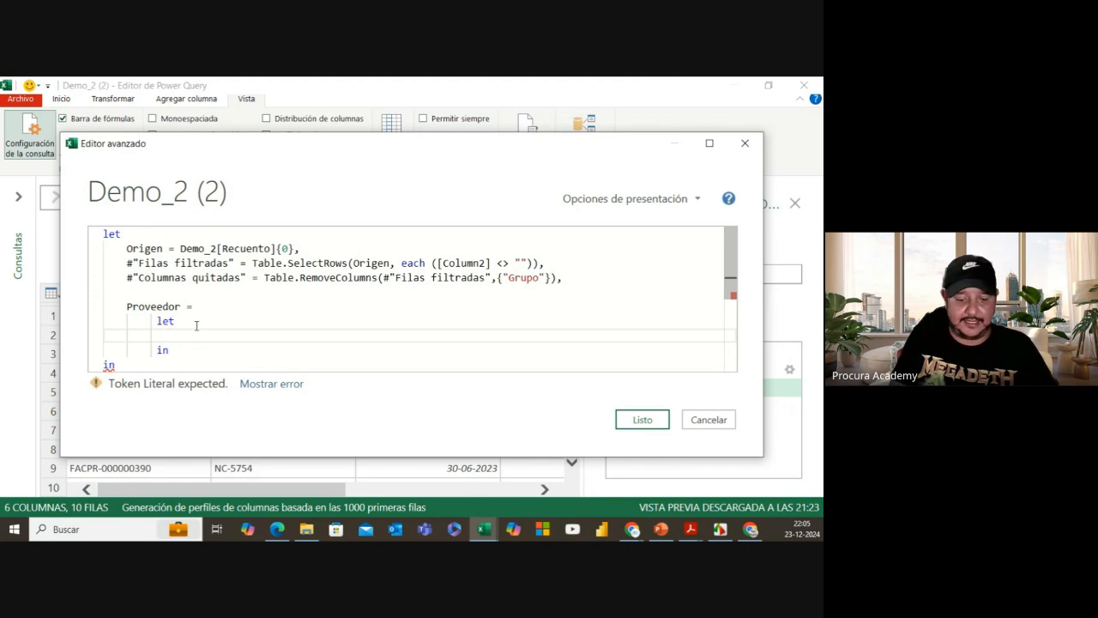
pyautogui.write('a ')
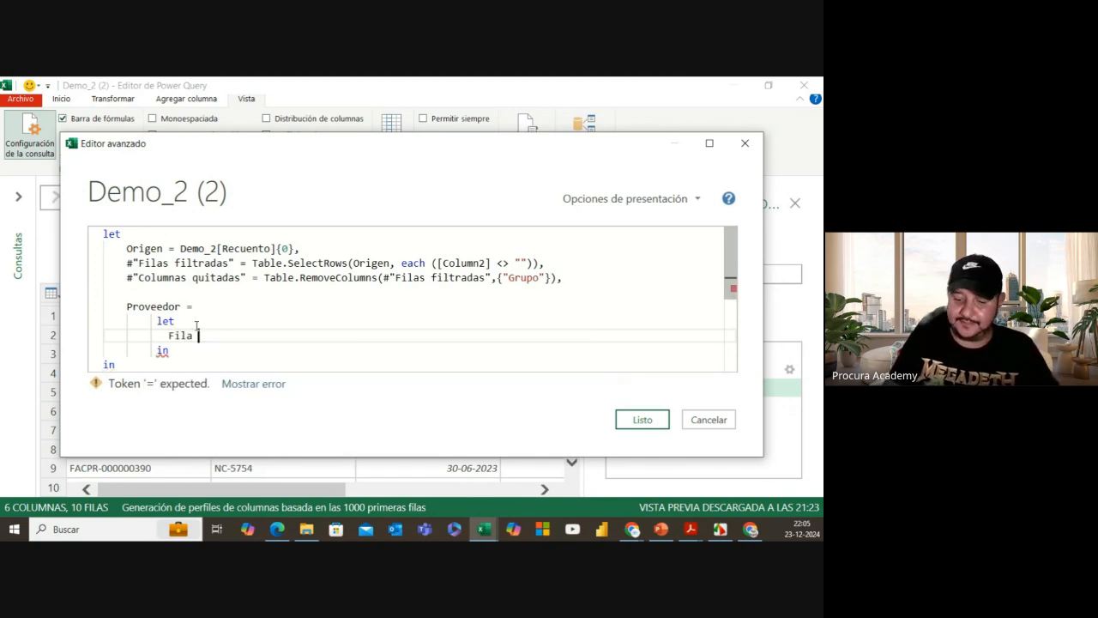
pyautogui.write('=')
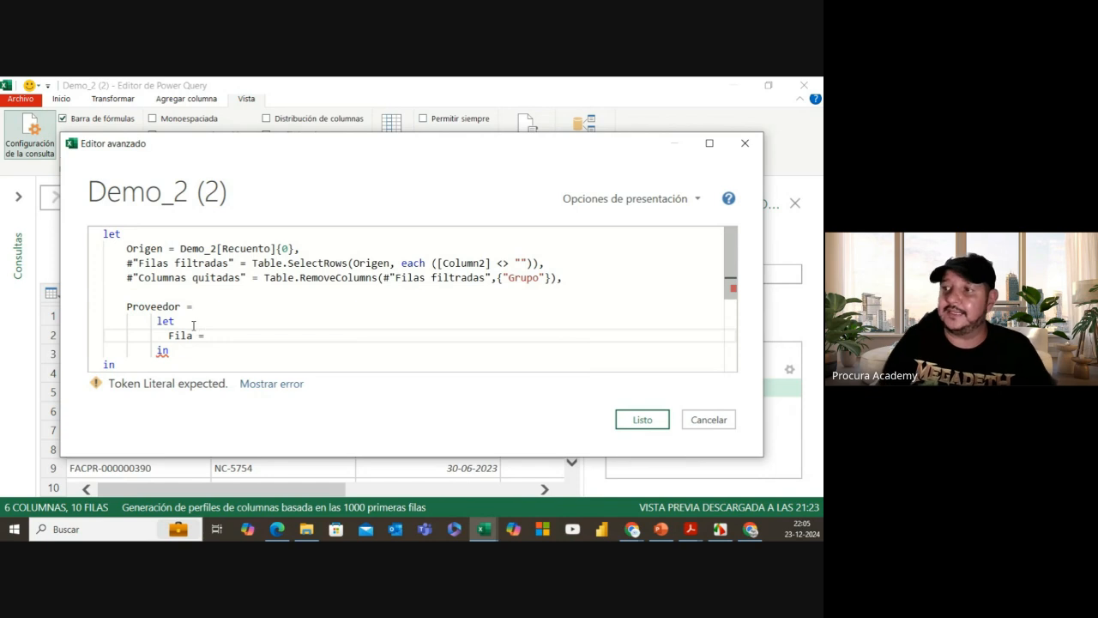
# Step: Rename the #"Columnas quitadas" step to Tabla_Base, contrasting it with the quoted #"Filas filtradas" name
pyautogui.moveTo(127, 277); pyautogui.dragTo(246, 278)
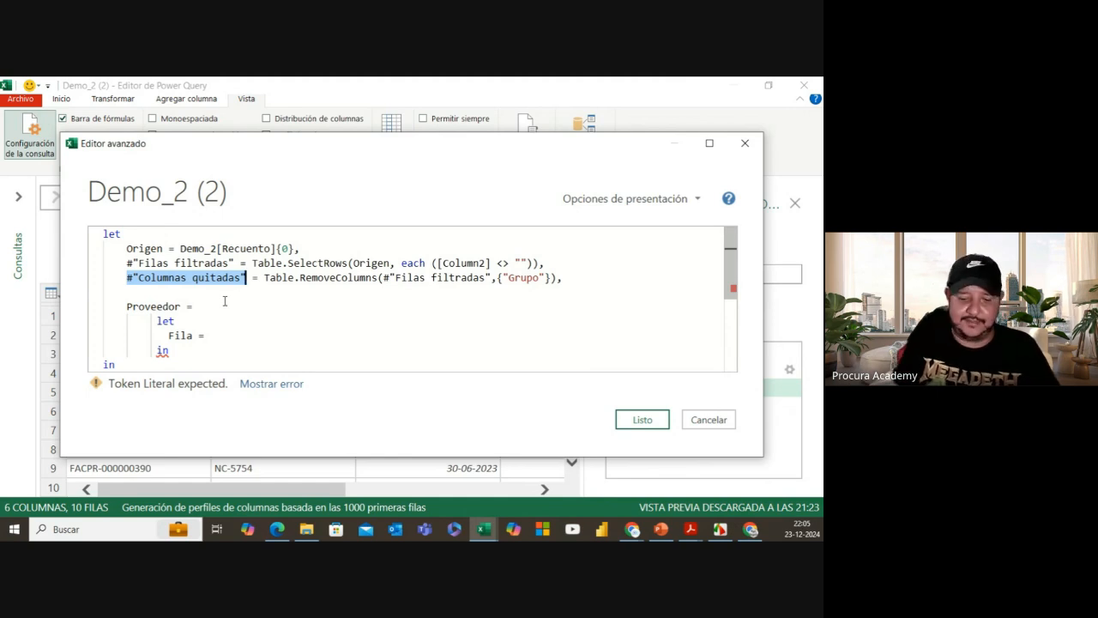
pyautogui.write('Tabla')
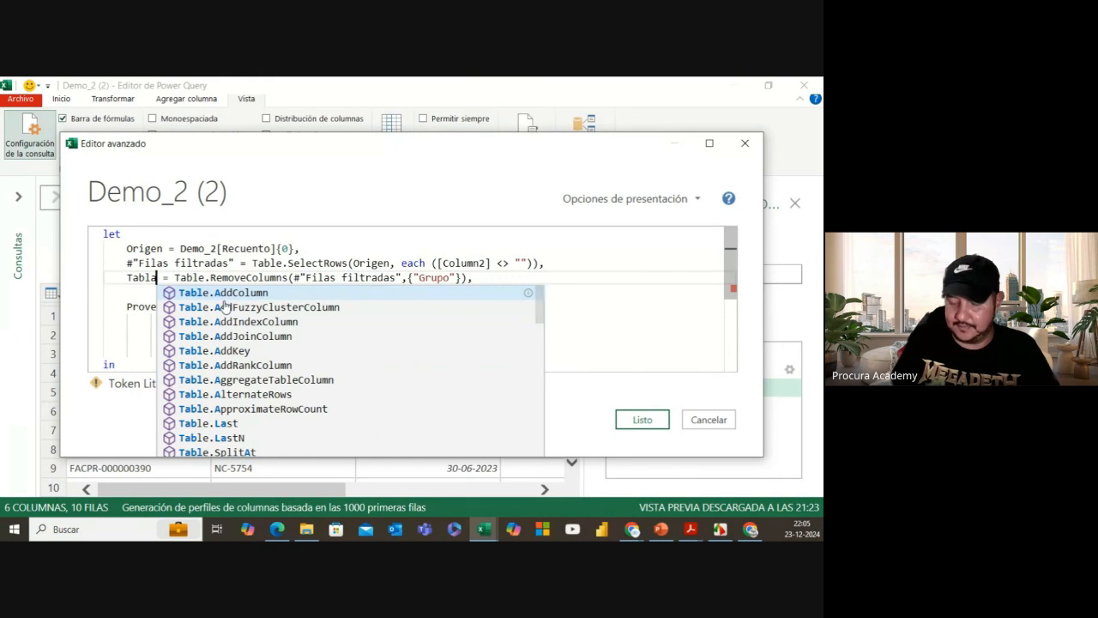
pyautogui.write('_Base')
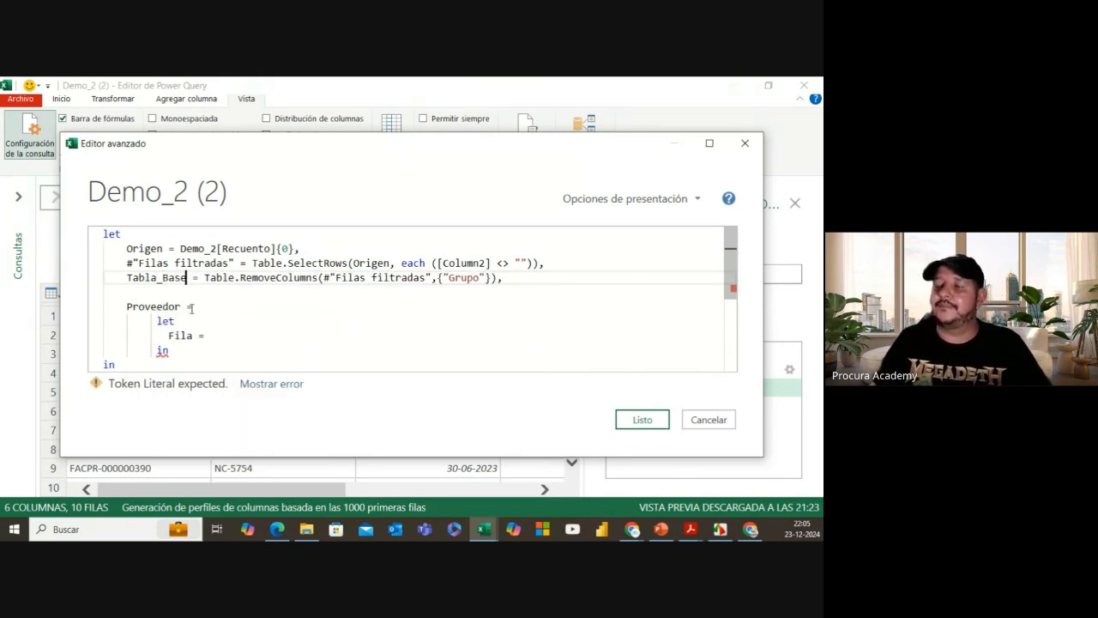
pyautogui.doubleClick(130, 263)
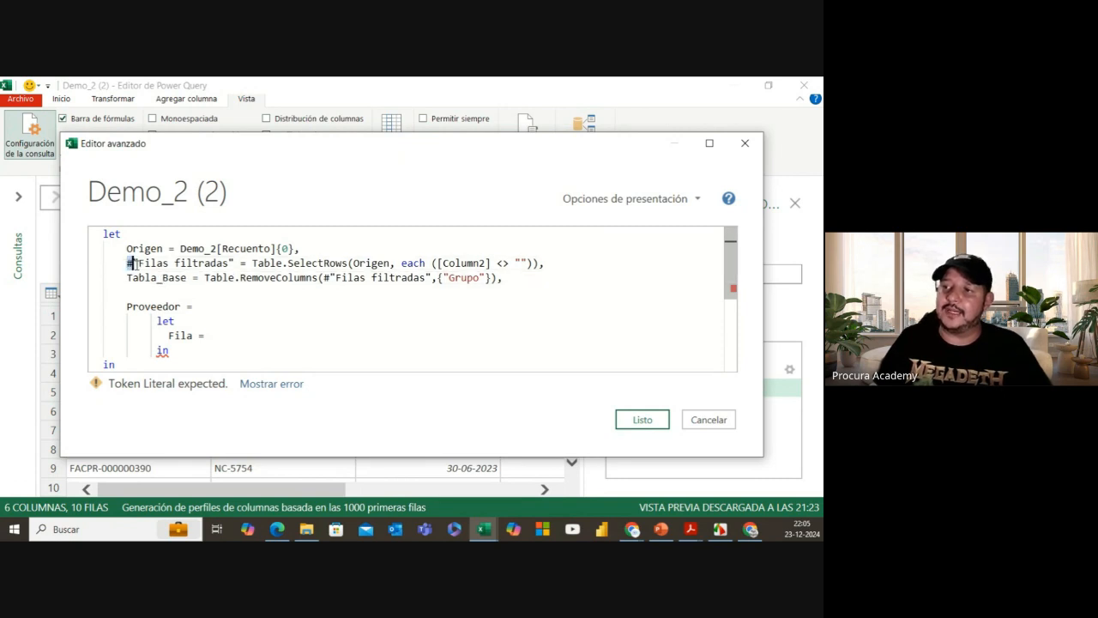
pyautogui.doubleClick(233, 264)
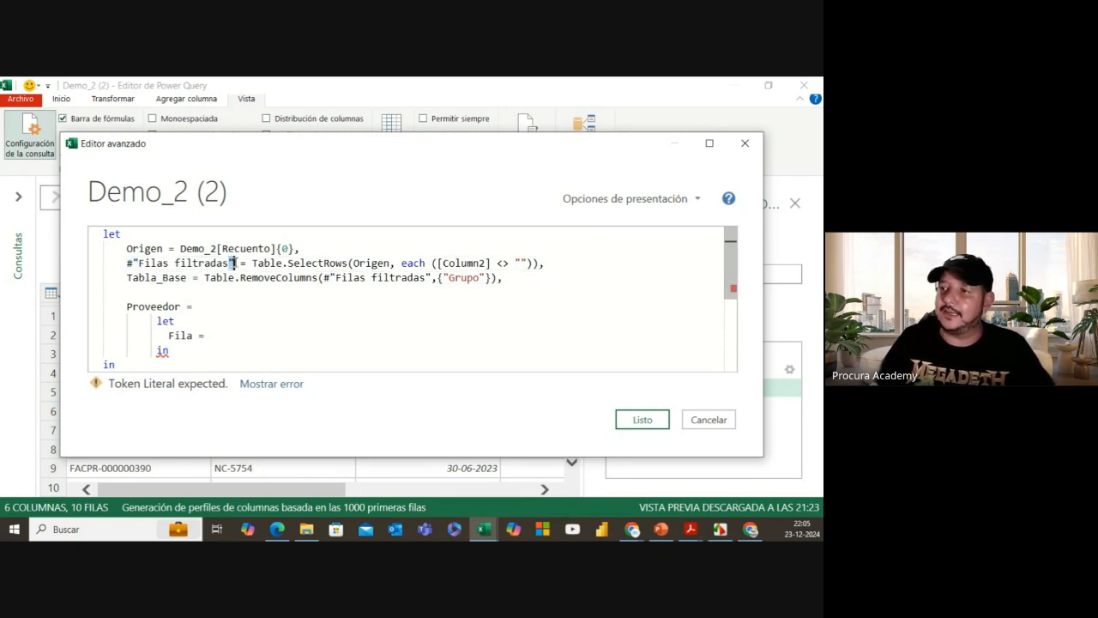
pyautogui.doubleClick(130, 263)
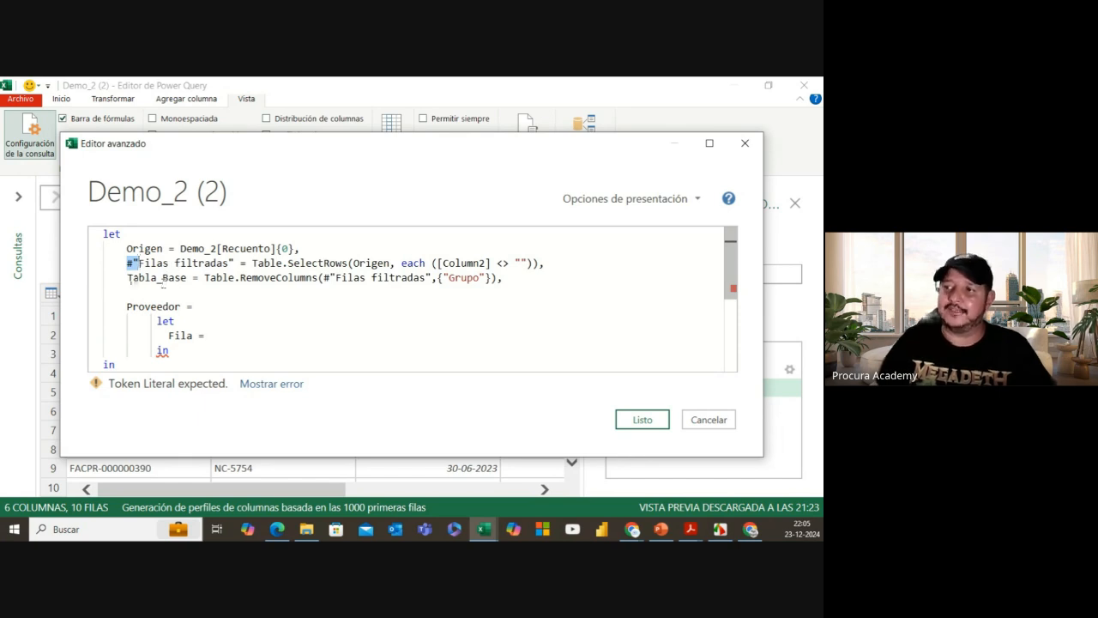
pyautogui.moveTo(128, 279); pyautogui.dragTo(188, 279)
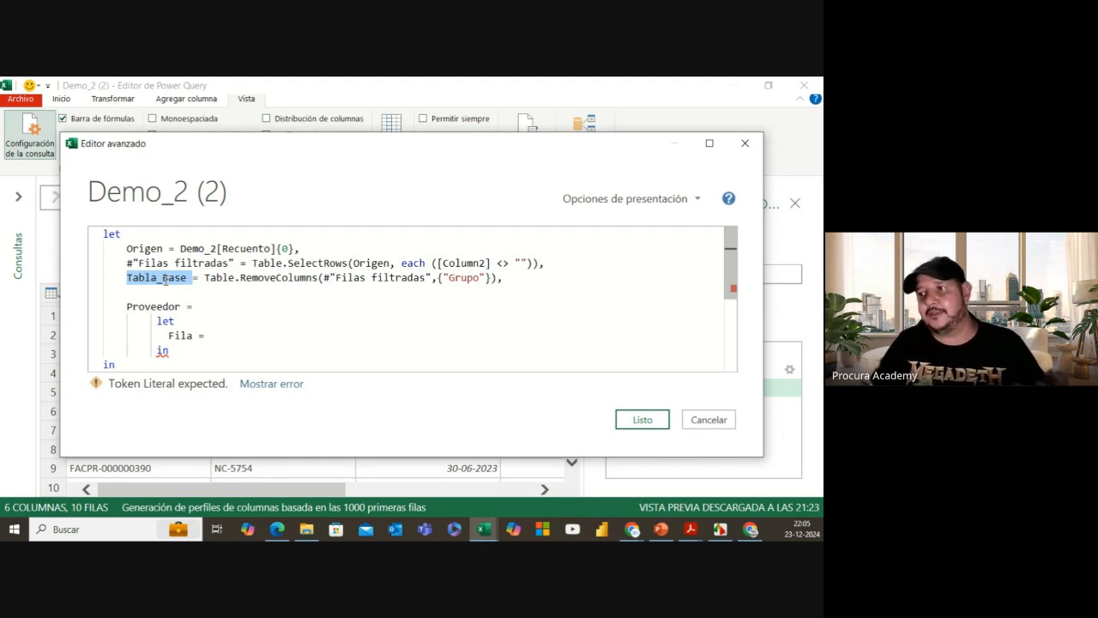
pyautogui.click(156, 278)
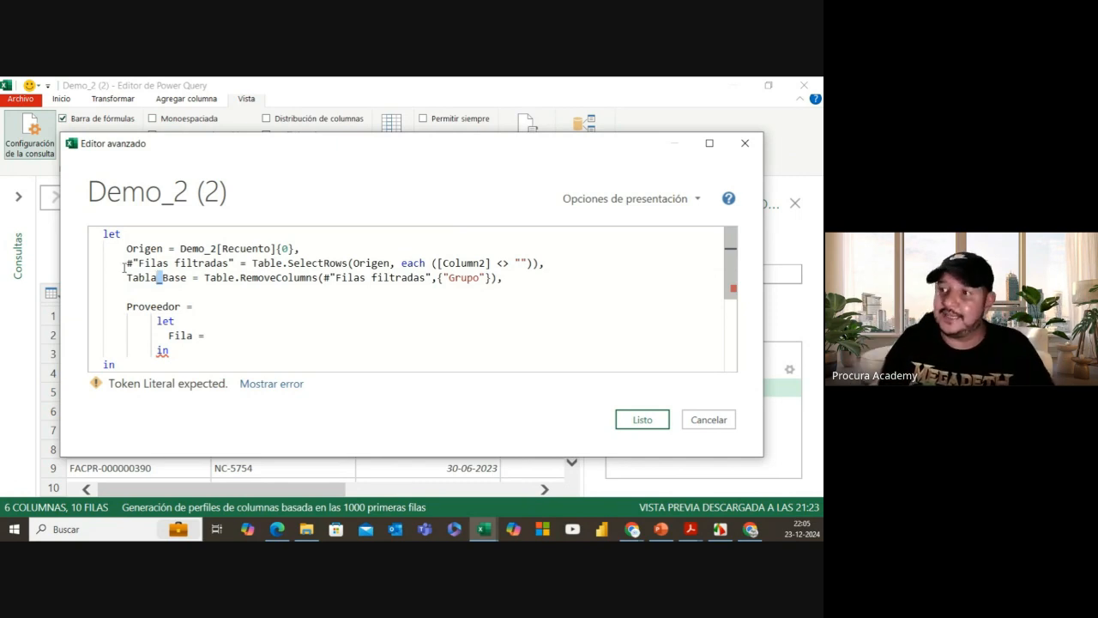
pyautogui.moveTo(125, 262); pyautogui.dragTo(138, 262)
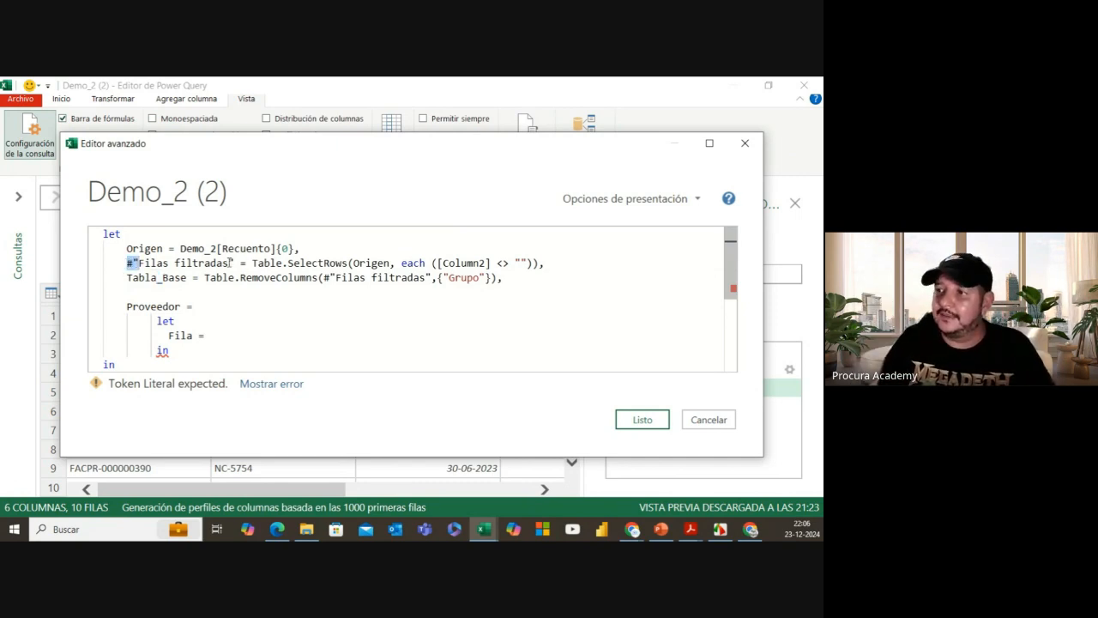
pyautogui.moveTo(229, 263); pyautogui.dragTo(235, 262)
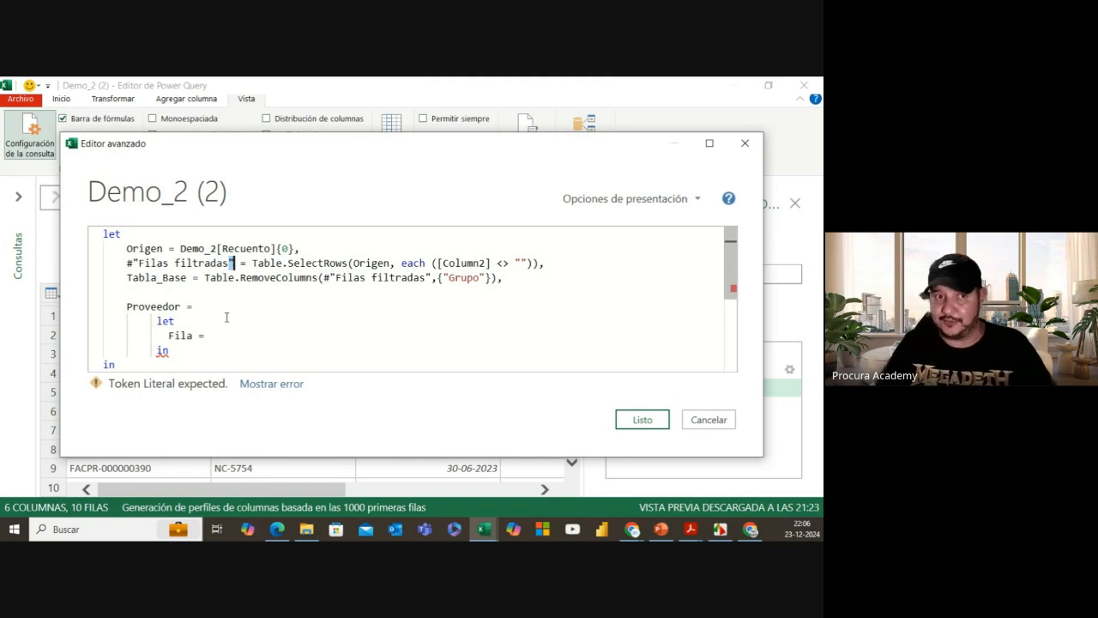
pyautogui.click(185, 278)
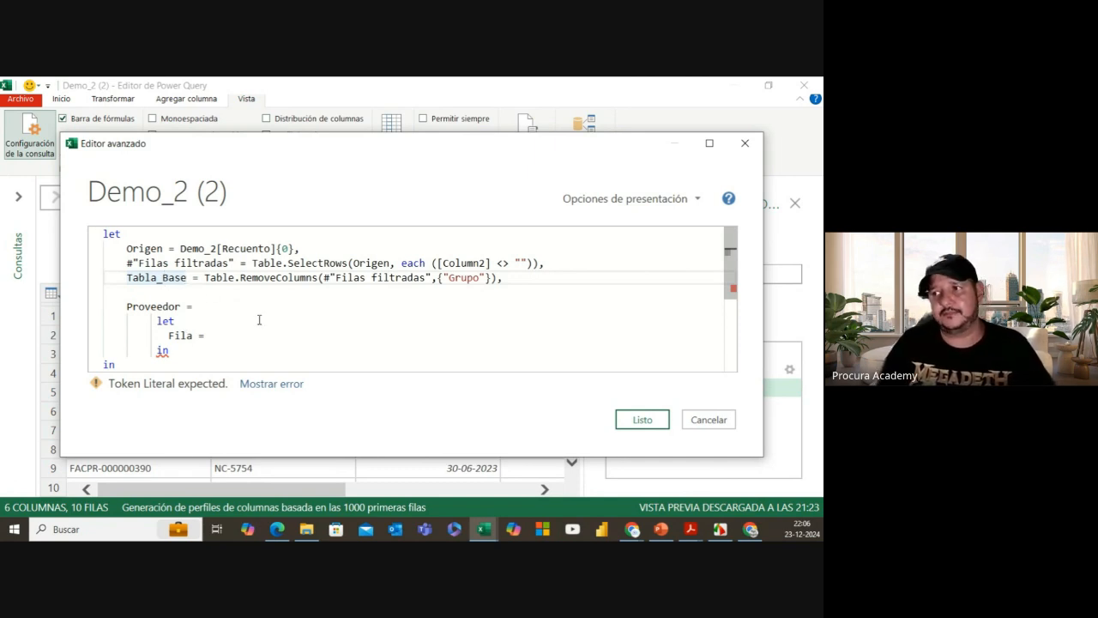
# Step: Complete the Proveedor block's line as Fila = Tabla_Base{1}
pyautogui.click(213, 334)
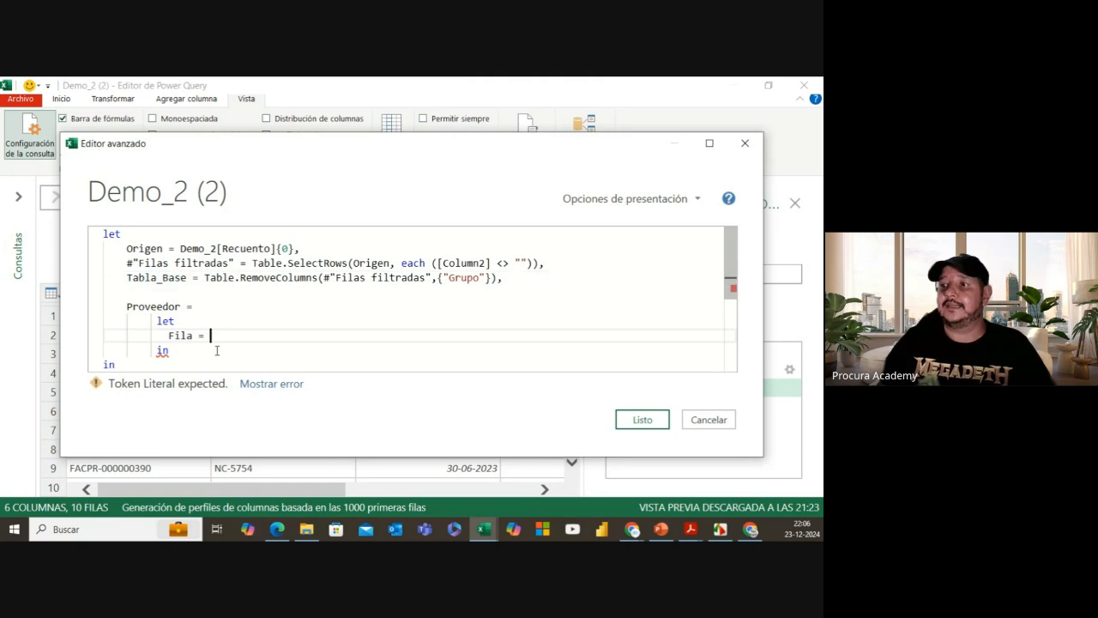
pyautogui.write('Tabla')
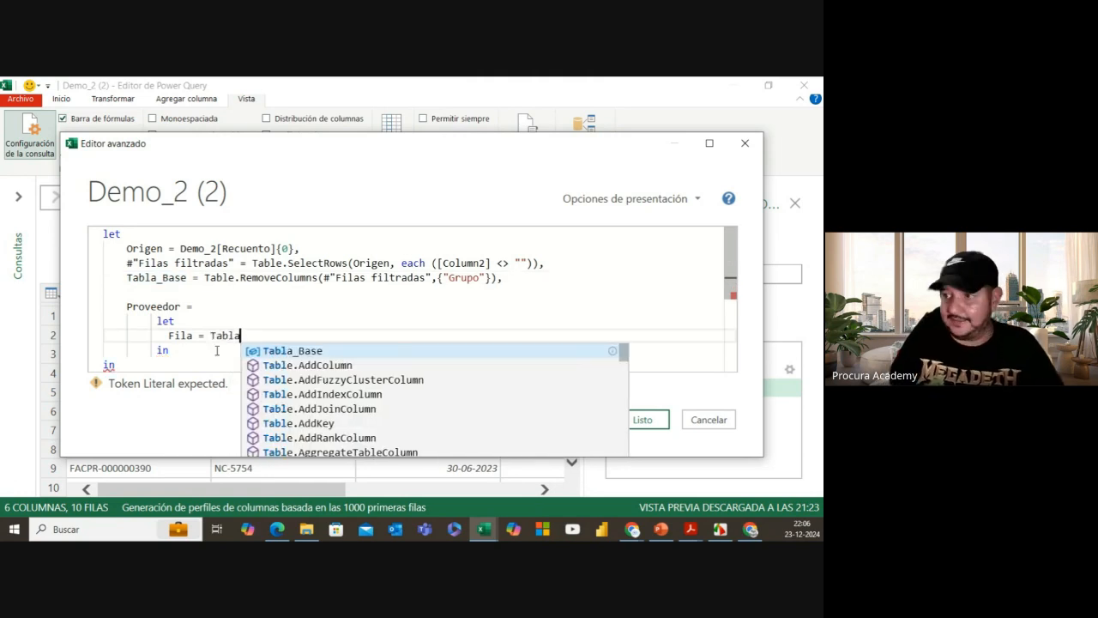
pyautogui.write('_')
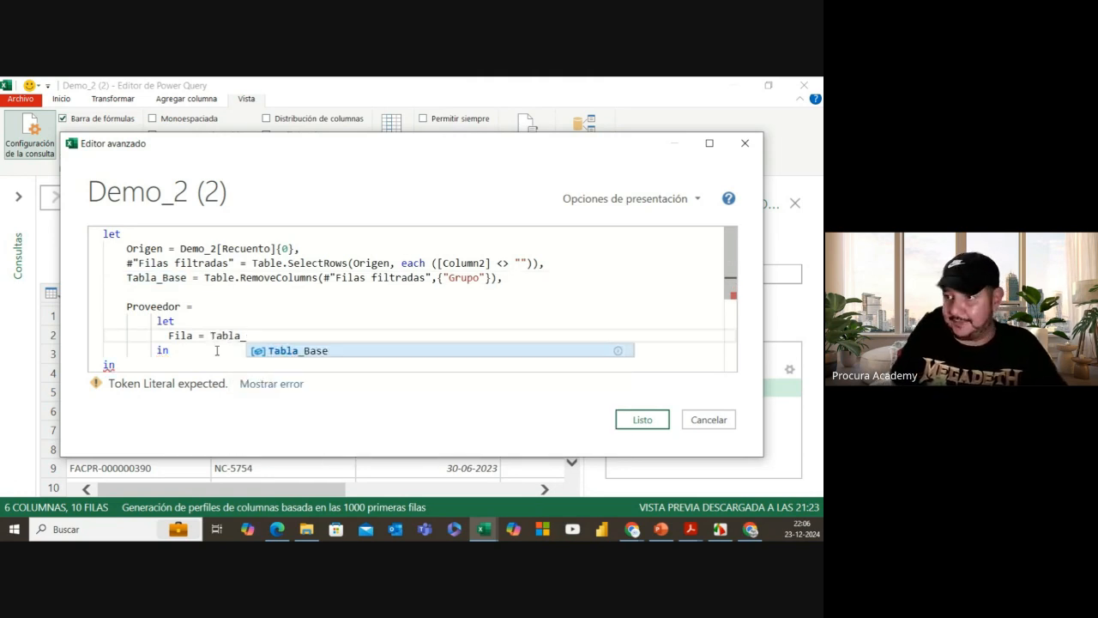
pyautogui.write('Base')
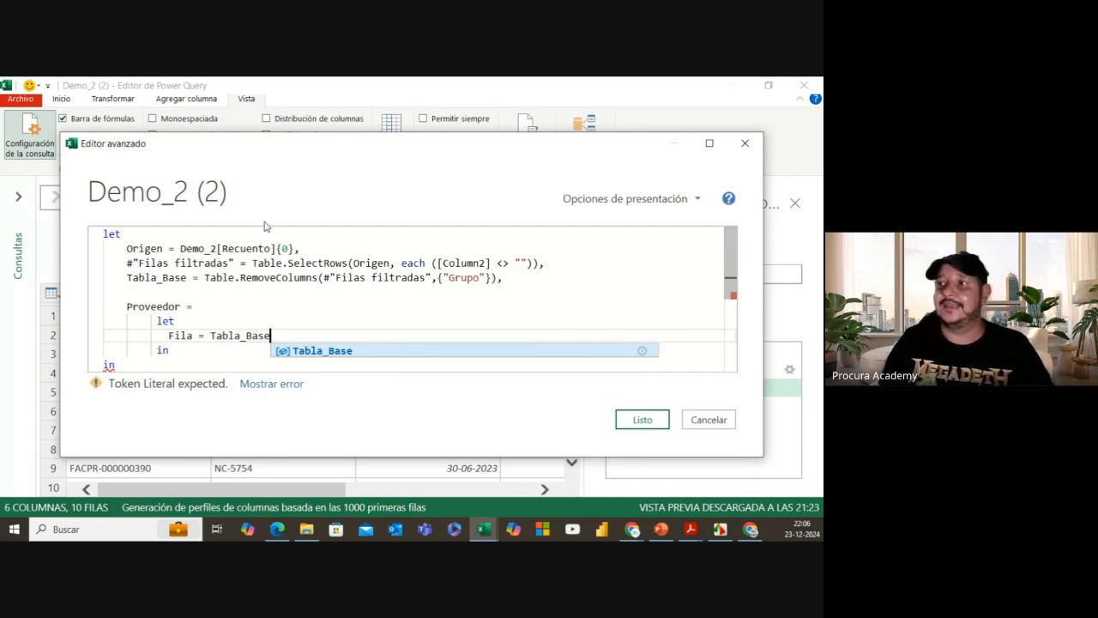
pyautogui.moveTo(297, 152); pyautogui.dragTo(457, 163)
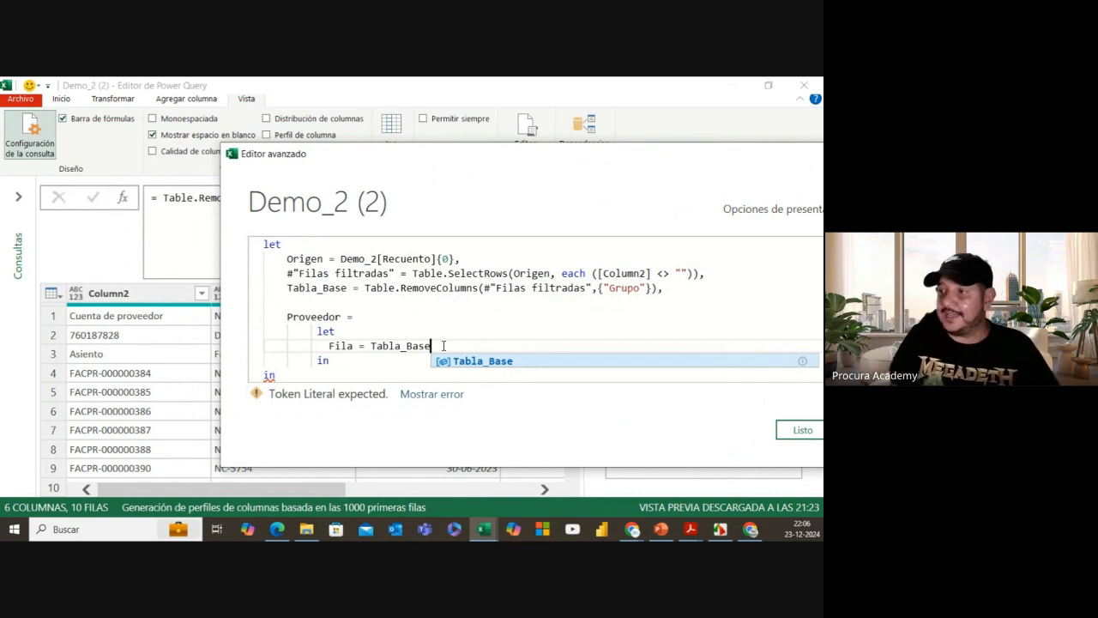
pyautogui.write('{')
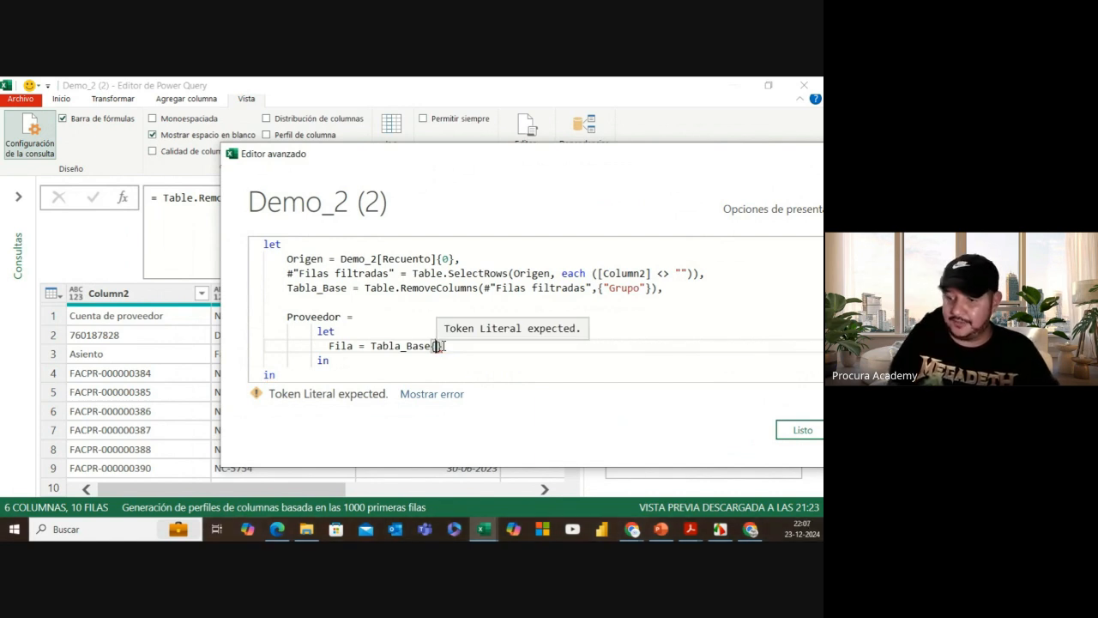
pyautogui.write('1')
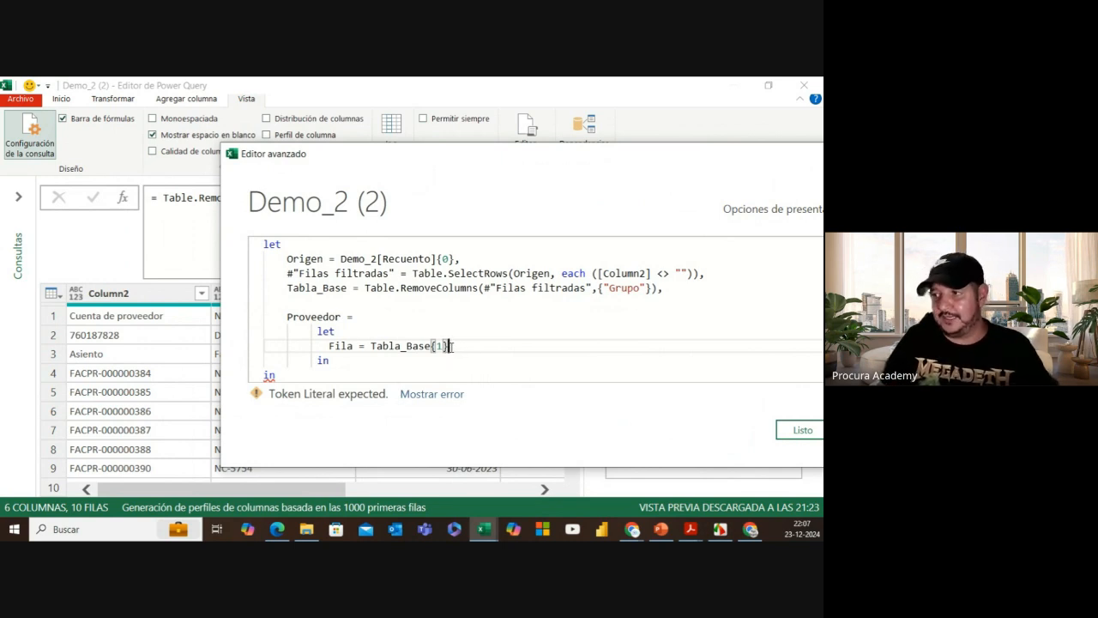
pyautogui.scroll(-1, 451, 346)
# Step: Make the inner let block return Fila on a new line after its in
pyautogui.click(340, 315)
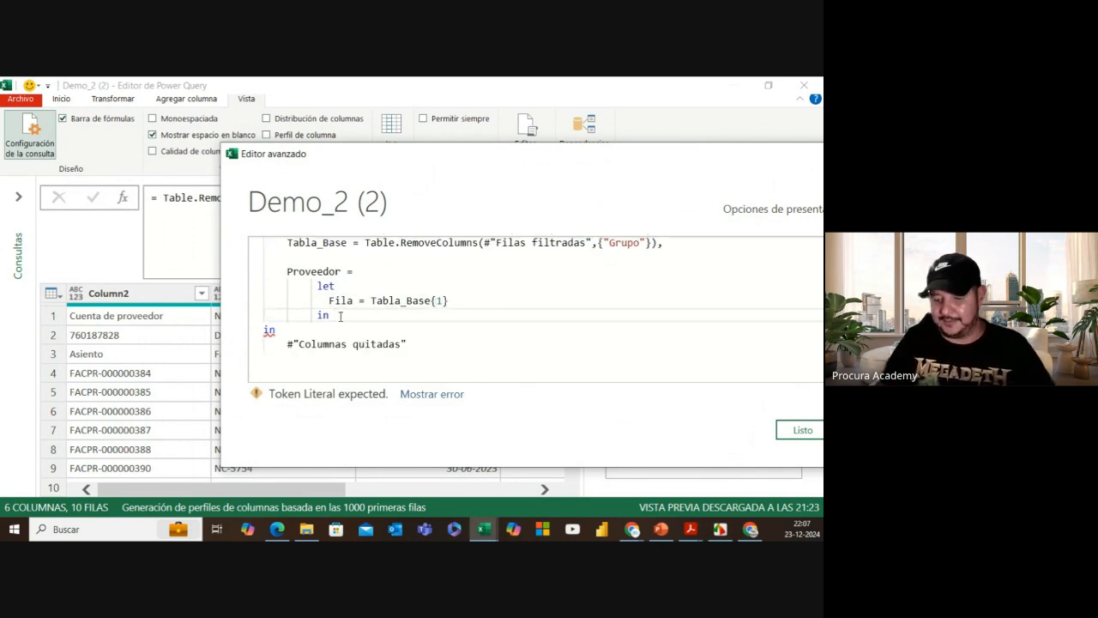
pyautogui.press('Return')
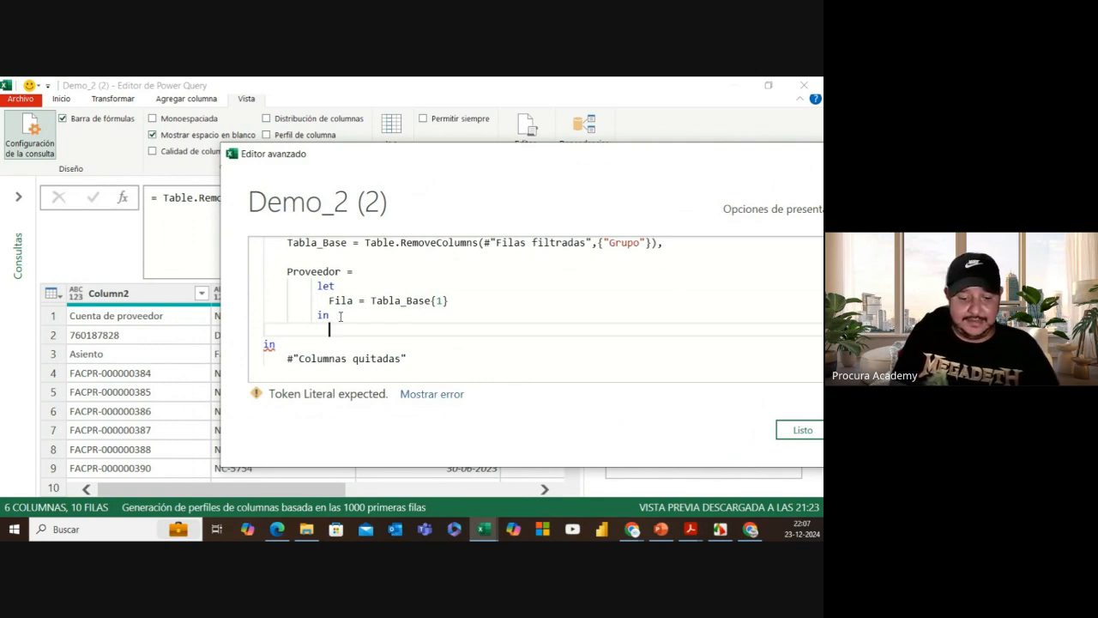
pyautogui.write('Fila')
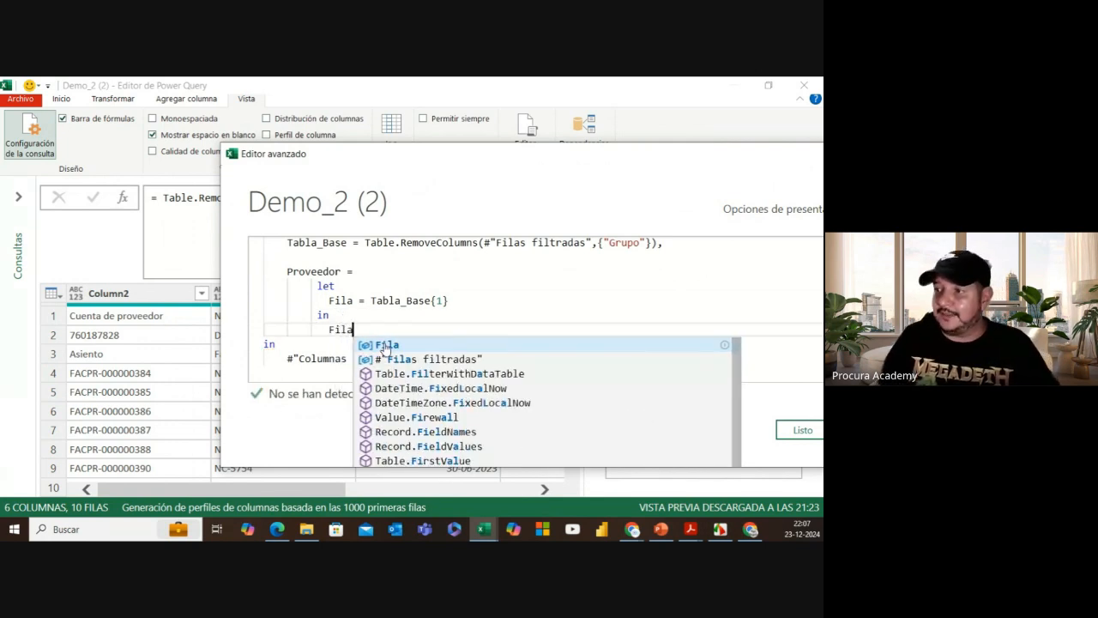
pyautogui.click(385, 345)
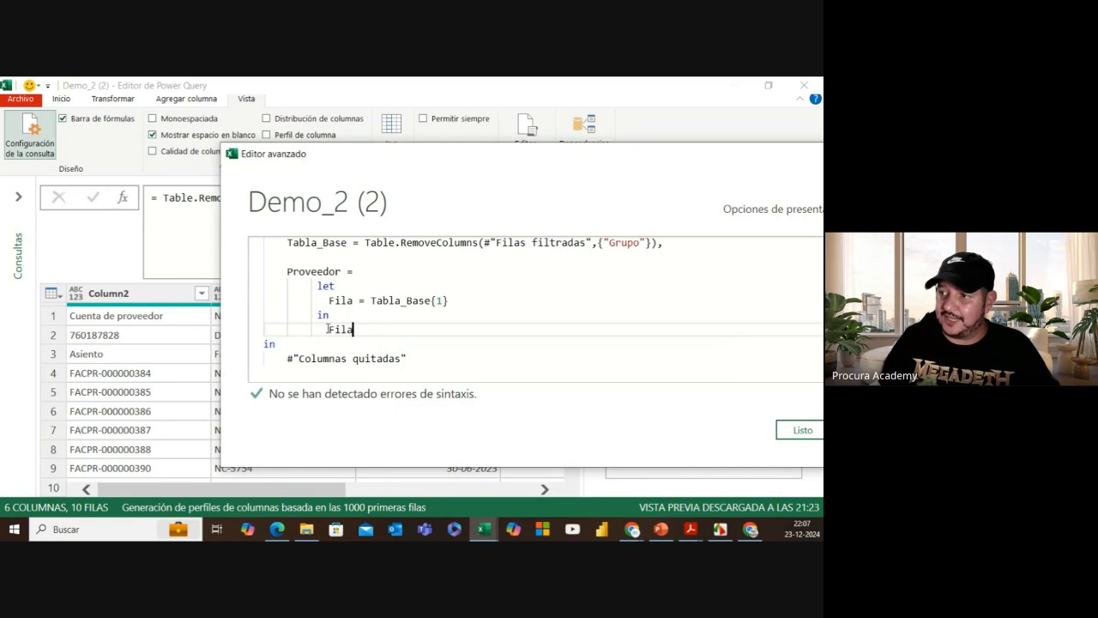
# Step: Replace #"Columnas quitadas" after the final in with Proveedor and apply the code
pyautogui.click(289, 271)
pyautogui.moveTo(299, 271); pyautogui.dragTo(342, 271)
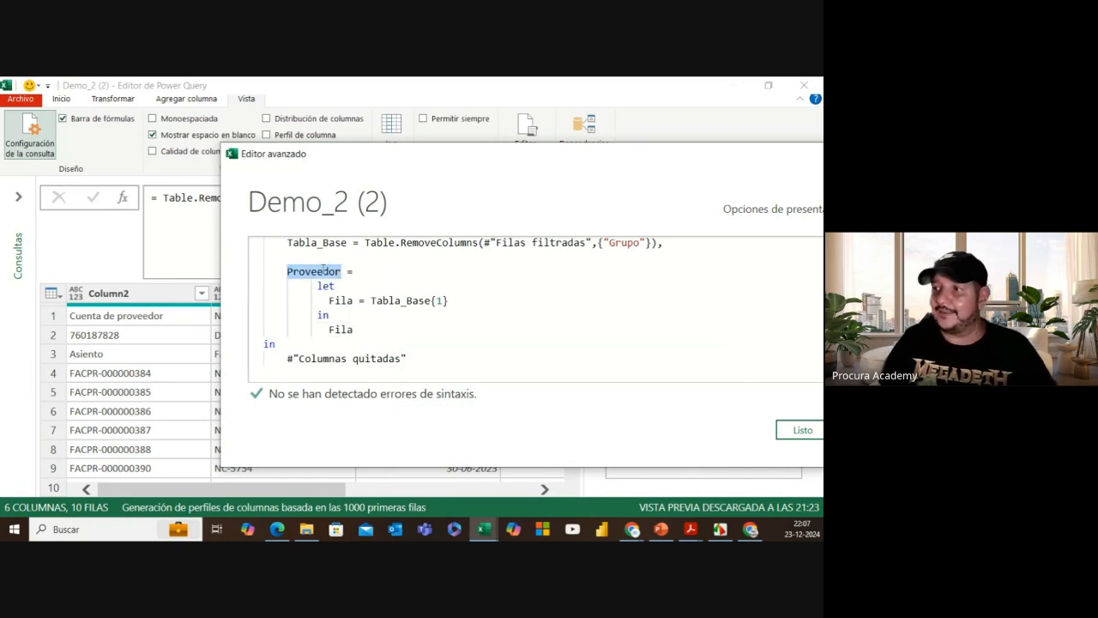
pyautogui.moveTo(287, 358); pyautogui.dragTo(419, 358)
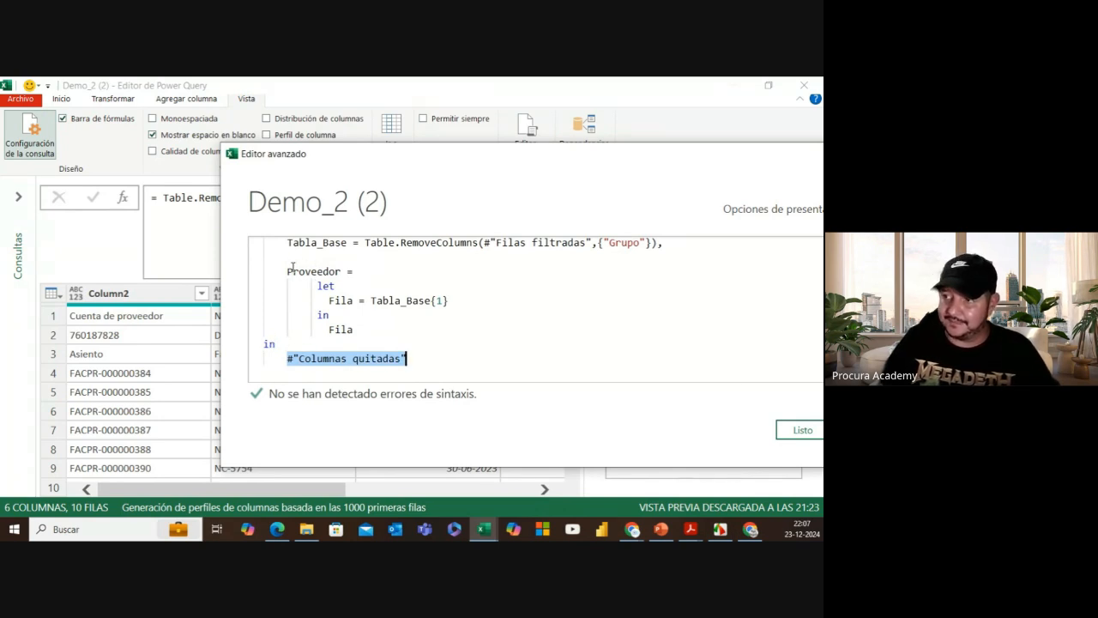
pyautogui.write('Proveedor')
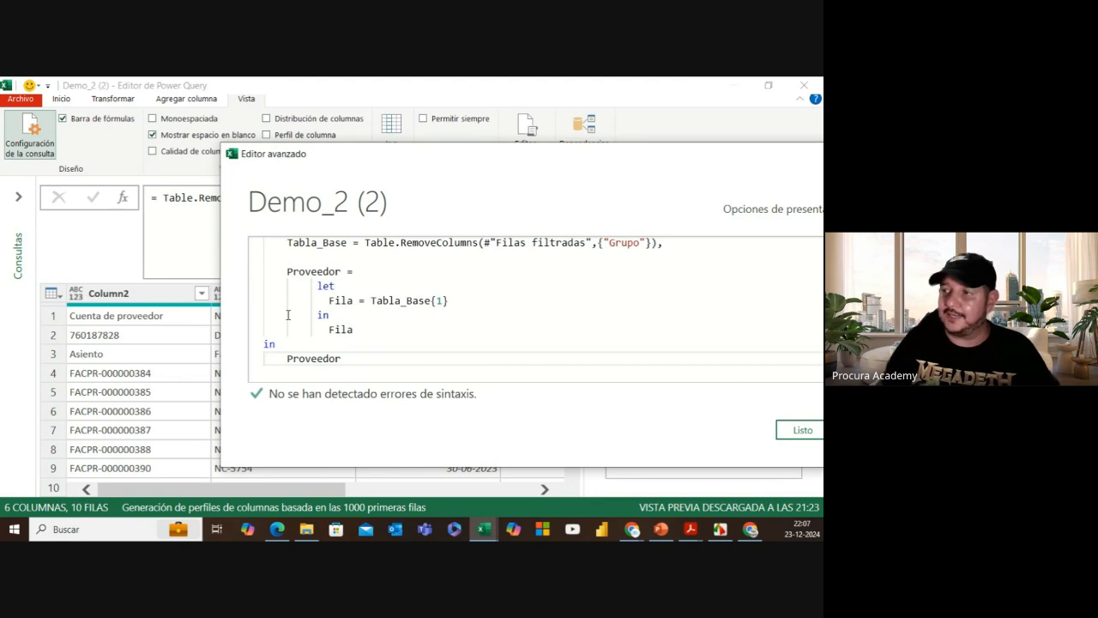
pyautogui.scroll(1, 288, 314)
pyautogui.scroll(-3, 319, 300)
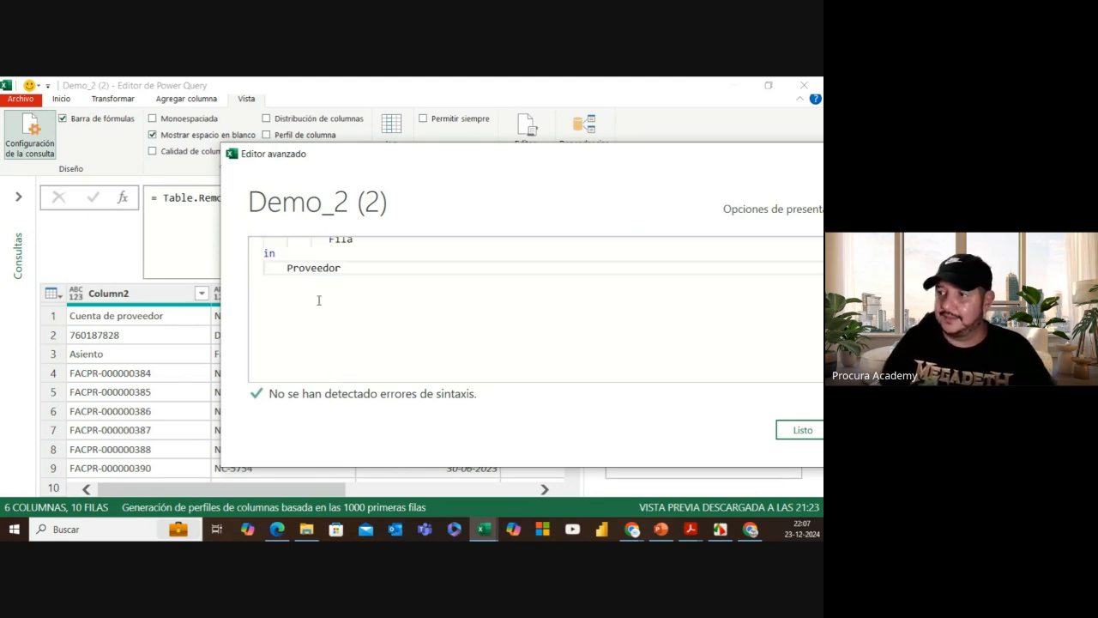
pyautogui.scroll(2, 326, 248)
pyautogui.scroll(-1, 325, 292)
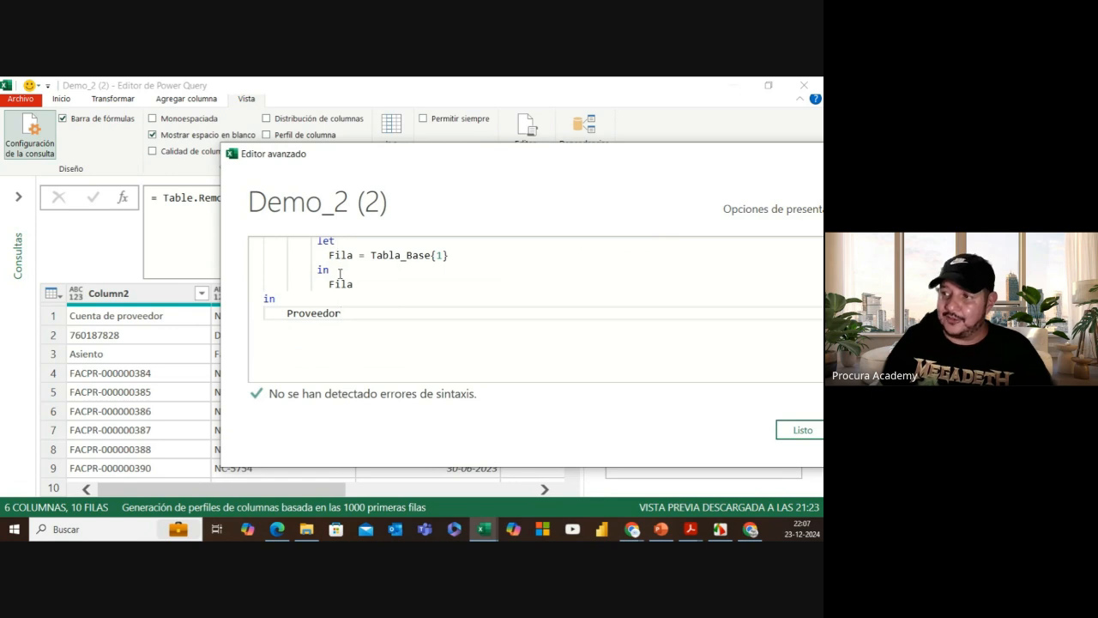
pyautogui.scroll(1, 340, 271)
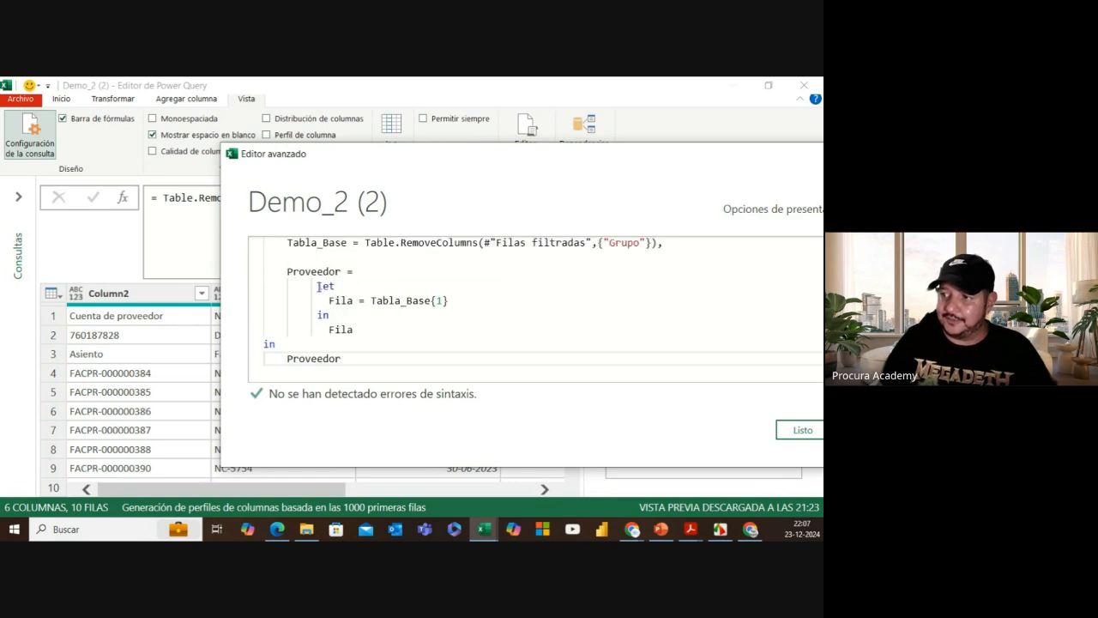
pyautogui.click(796, 429)
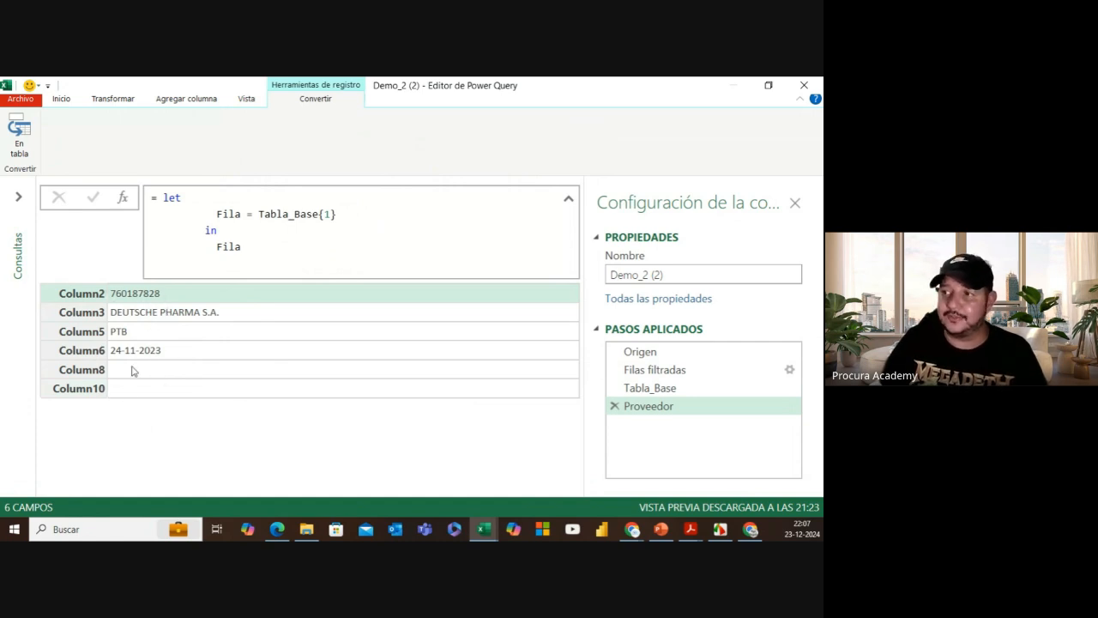
# Step: Preview rows 2 and 3 by changing Tabla_Base{1} in the formula, then restore {1}
pyautogui.click(333, 214)
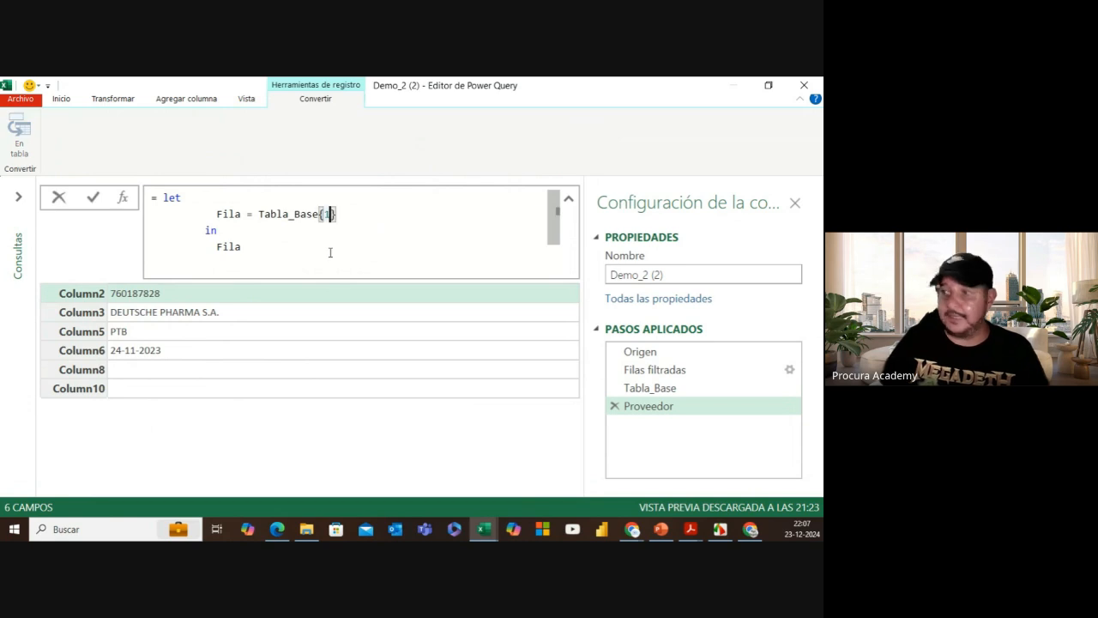
pyautogui.press('BackSpace')
pyautogui.write('2')
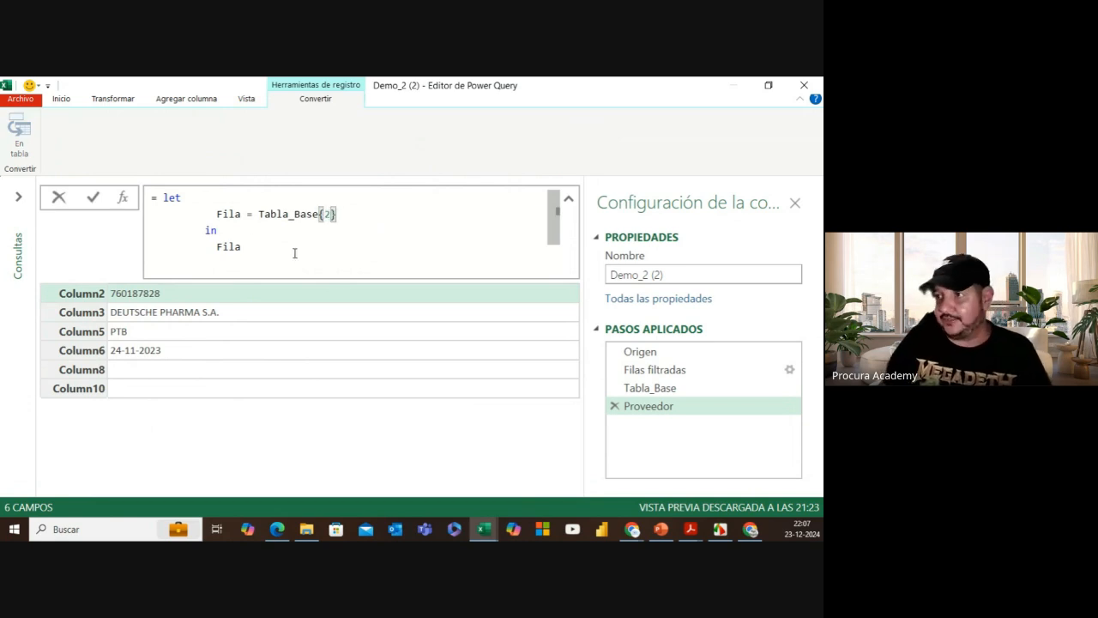
pyautogui.click(93, 199)
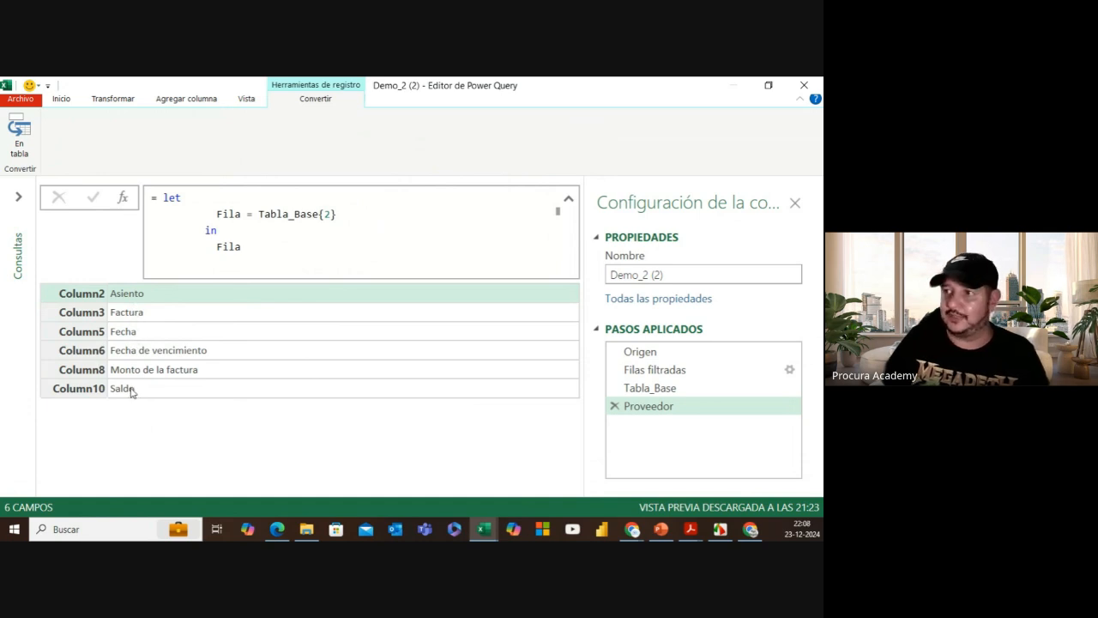
pyautogui.click(331, 218)
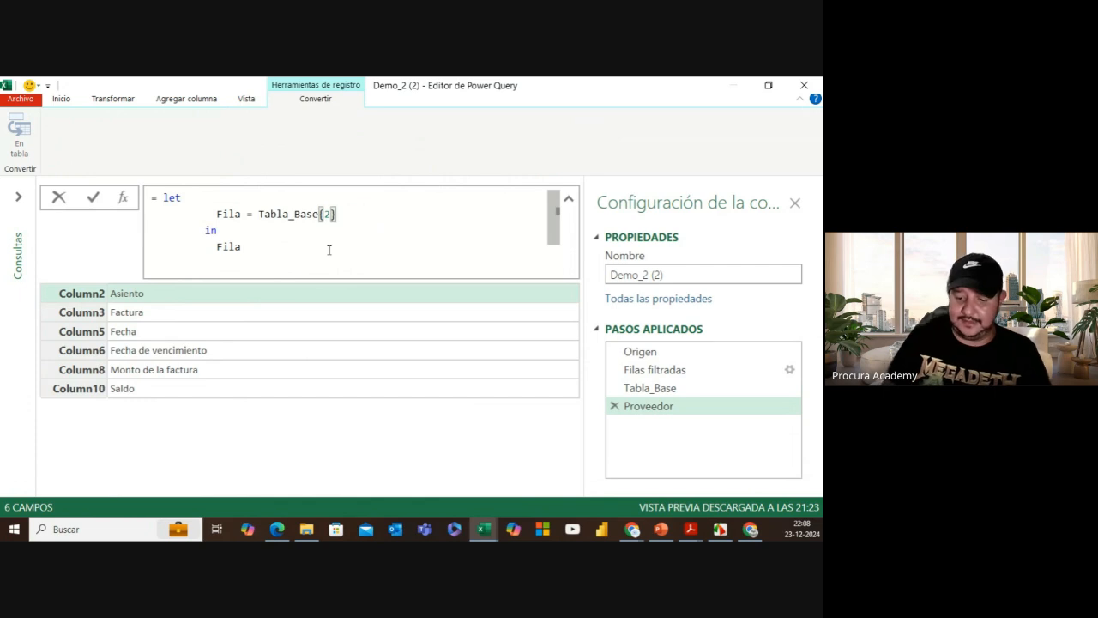
pyautogui.press('BackSpace')
pyautogui.write('3')
pyautogui.click(101, 198)
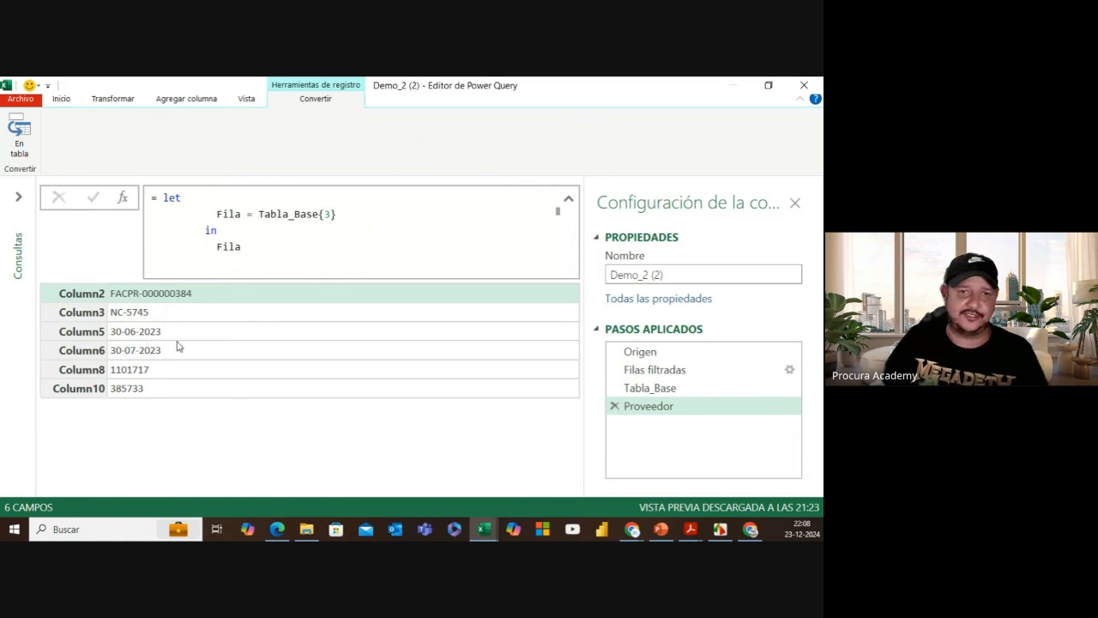
pyautogui.click(327, 237)
pyautogui.press('BackSpace')
pyautogui.write('1')
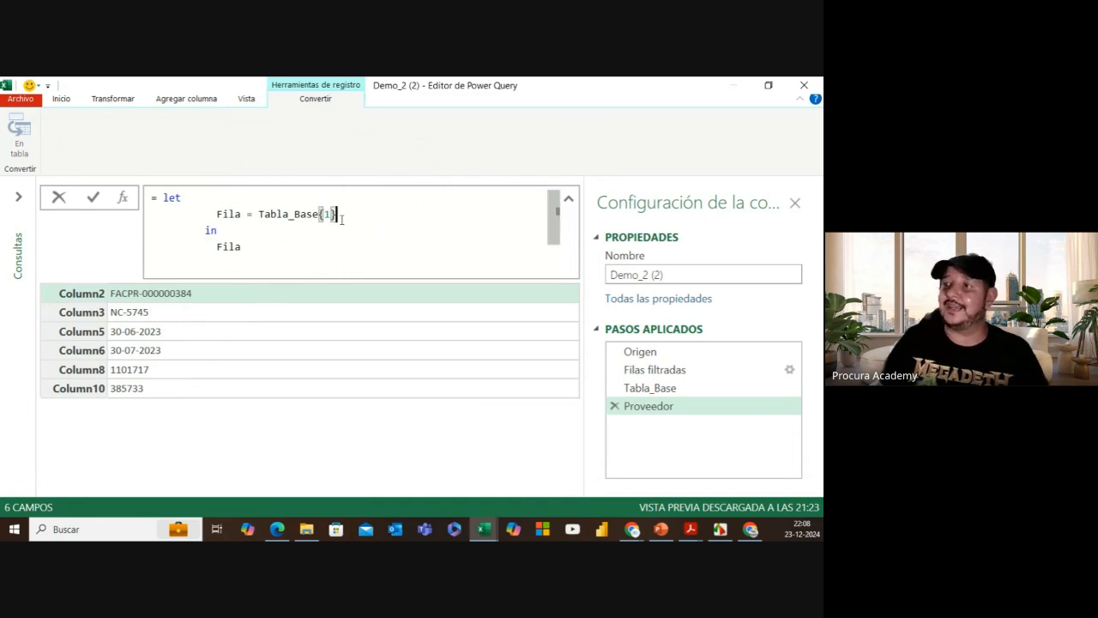
pyautogui.click(95, 198)
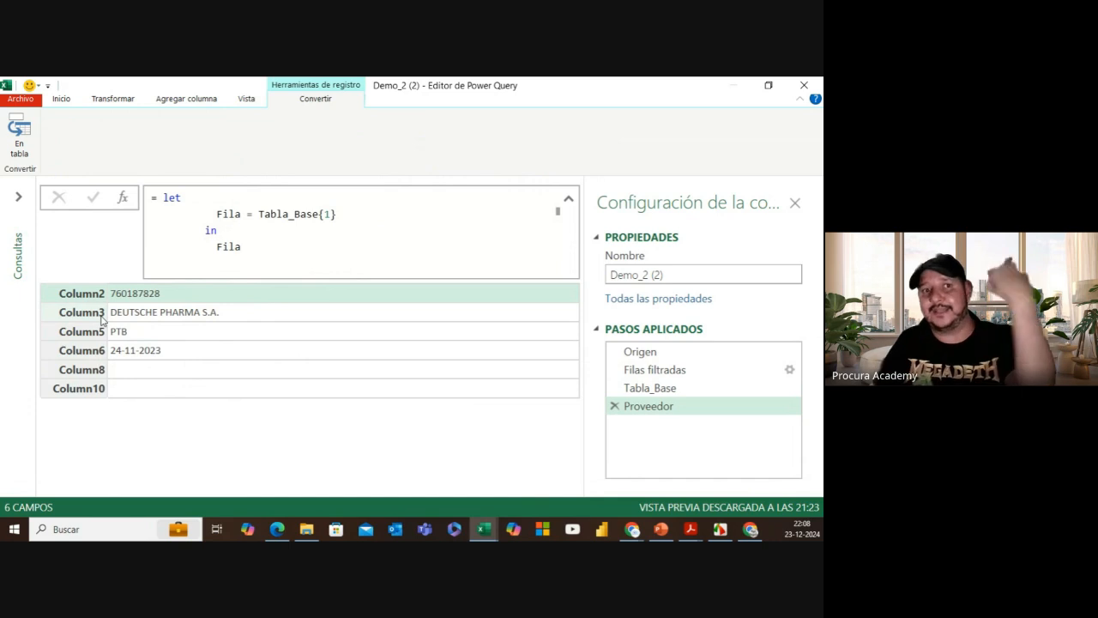
# Step: Add a trailing comma to the Proveedor formula, commit it, then remove the comma again
pyautogui.click(331, 215)
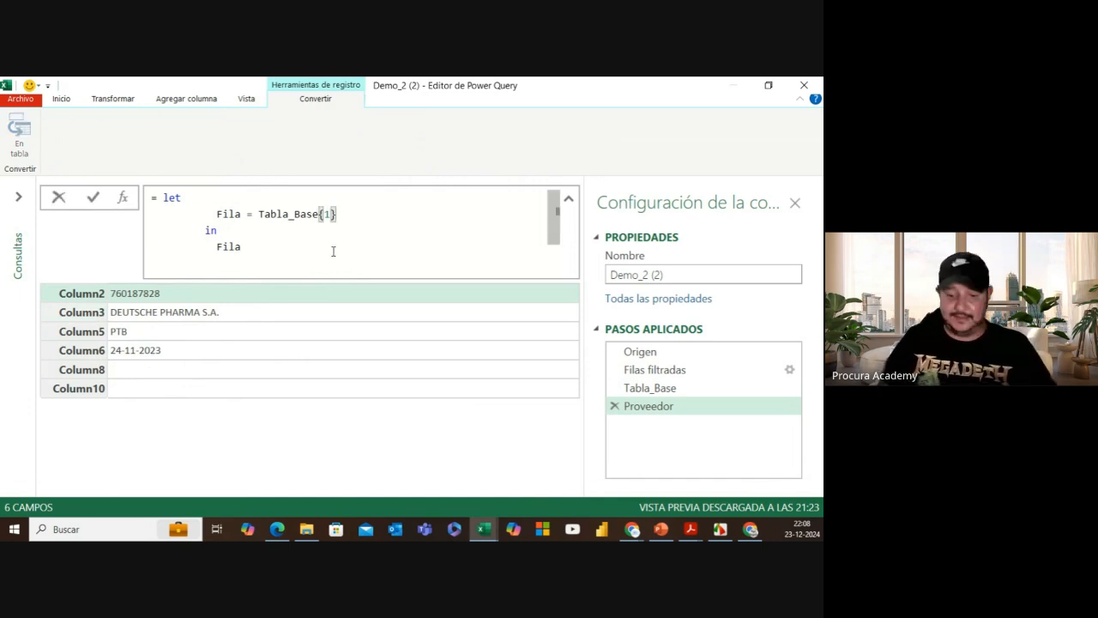
pyautogui.write(',')
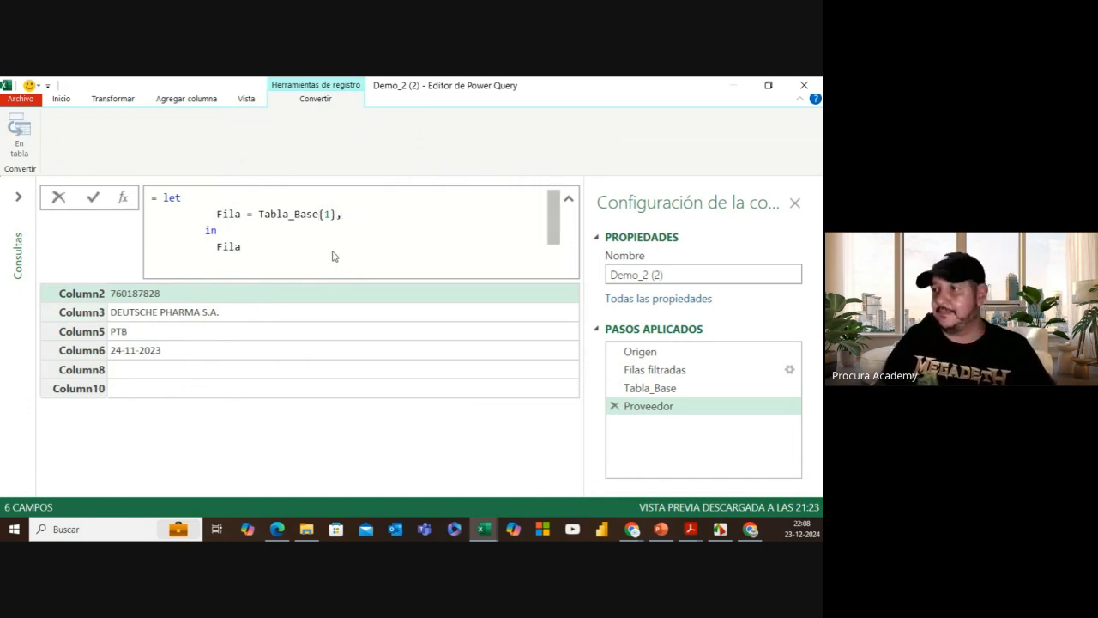
pyautogui.press('Return')
pyautogui.click(346, 213)
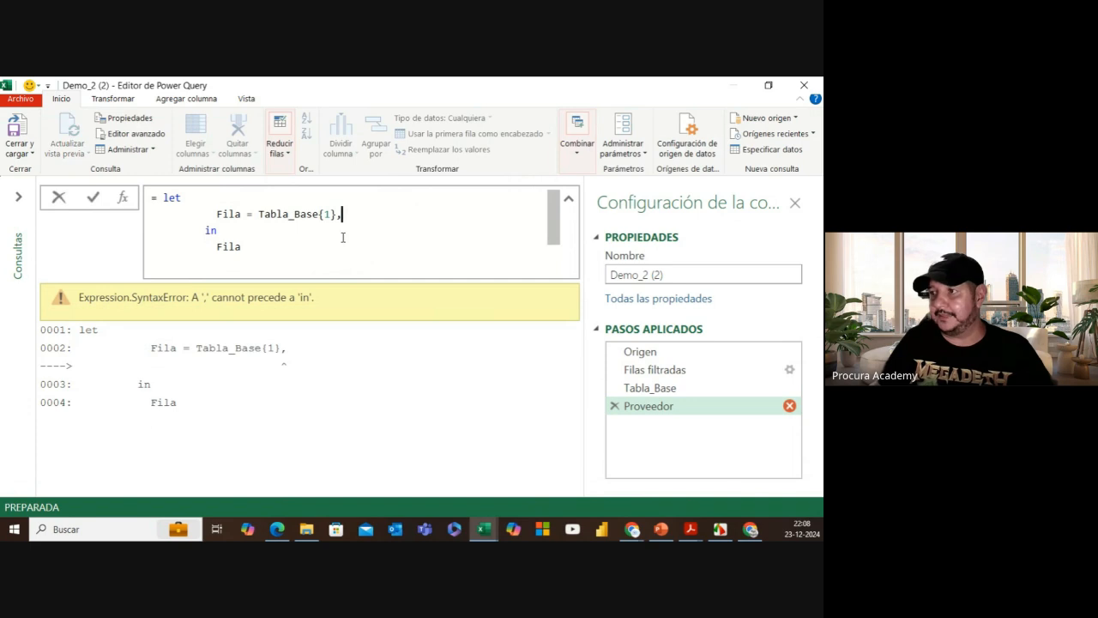
pyautogui.press('BackSpace')
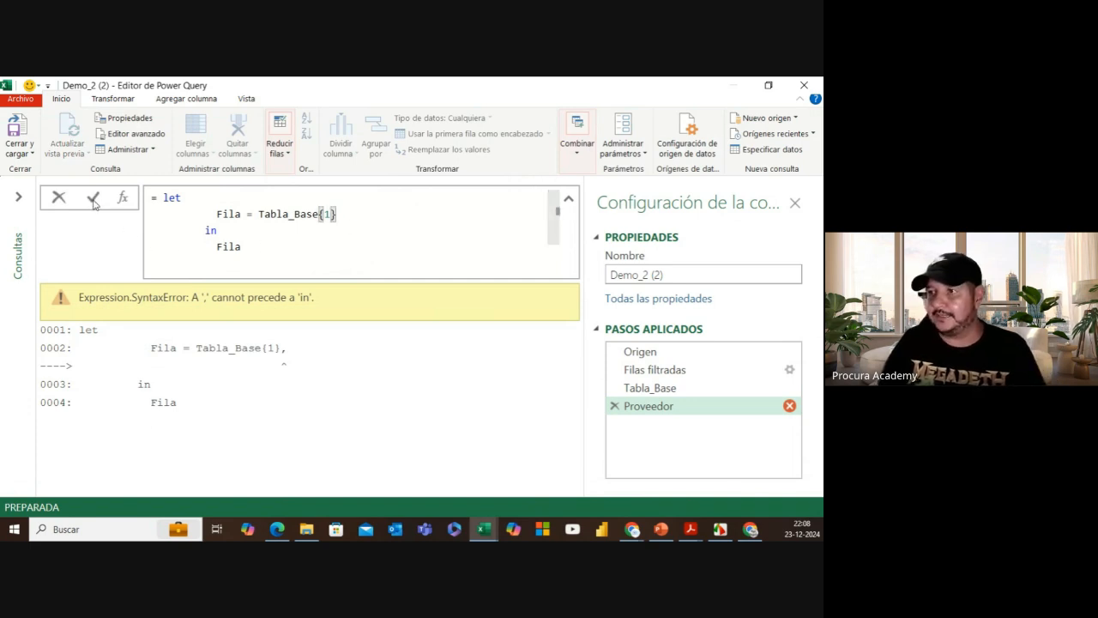
pyautogui.click(93, 196)
pyautogui.click(246, 99)
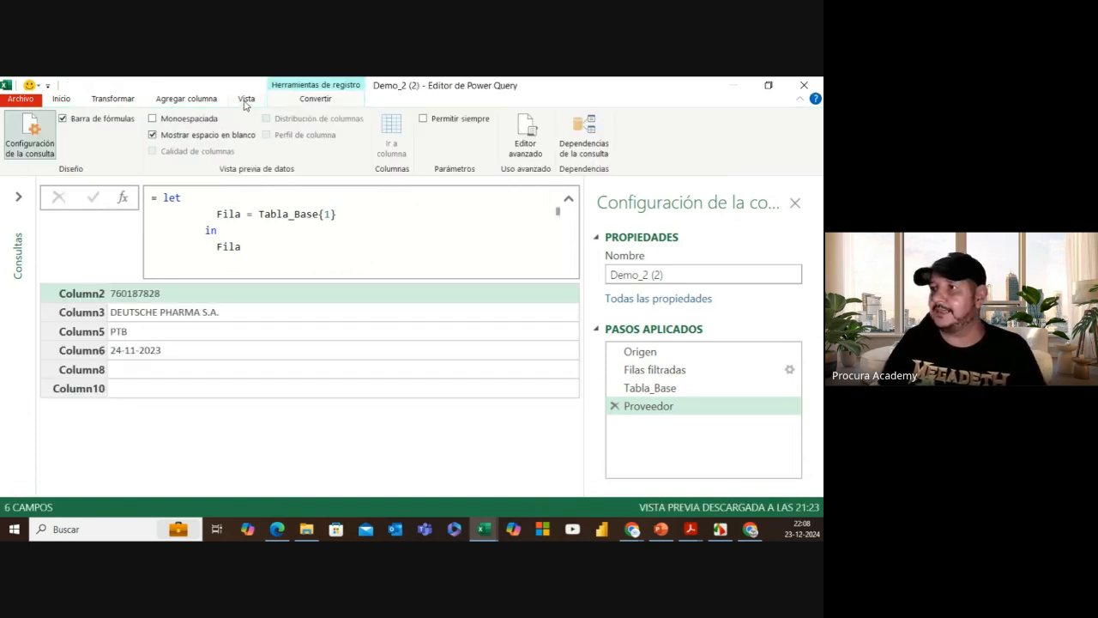
# Step: Add an ID = Fila[Column2] variable after Fila = Tabla_Base{1} in the Proveedor block
pyautogui.click(525, 128)
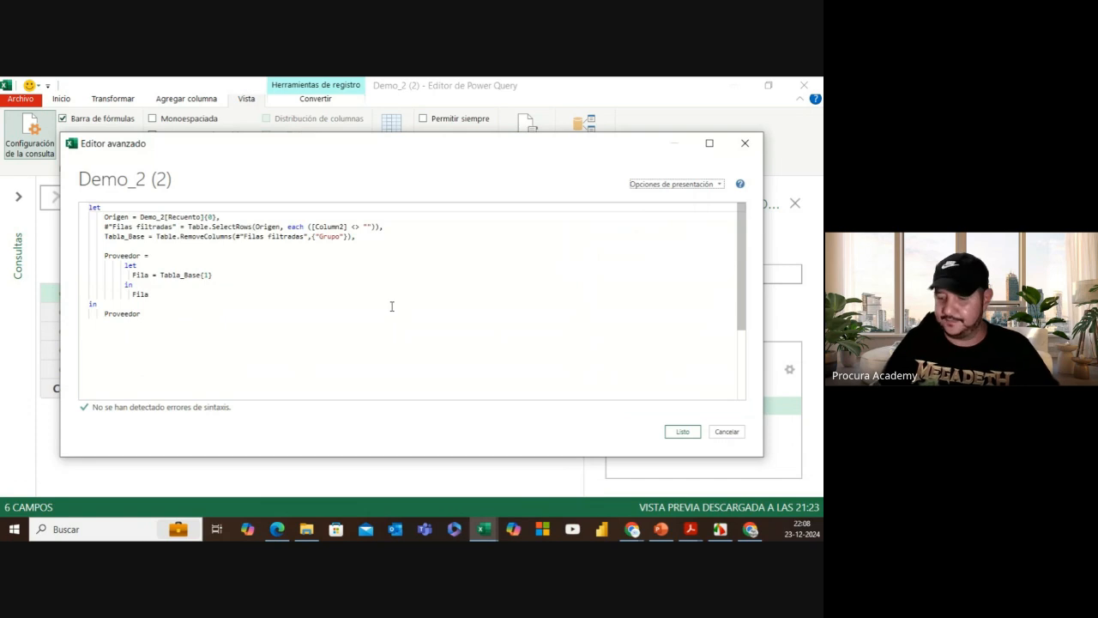
pyautogui.click(250, 305)
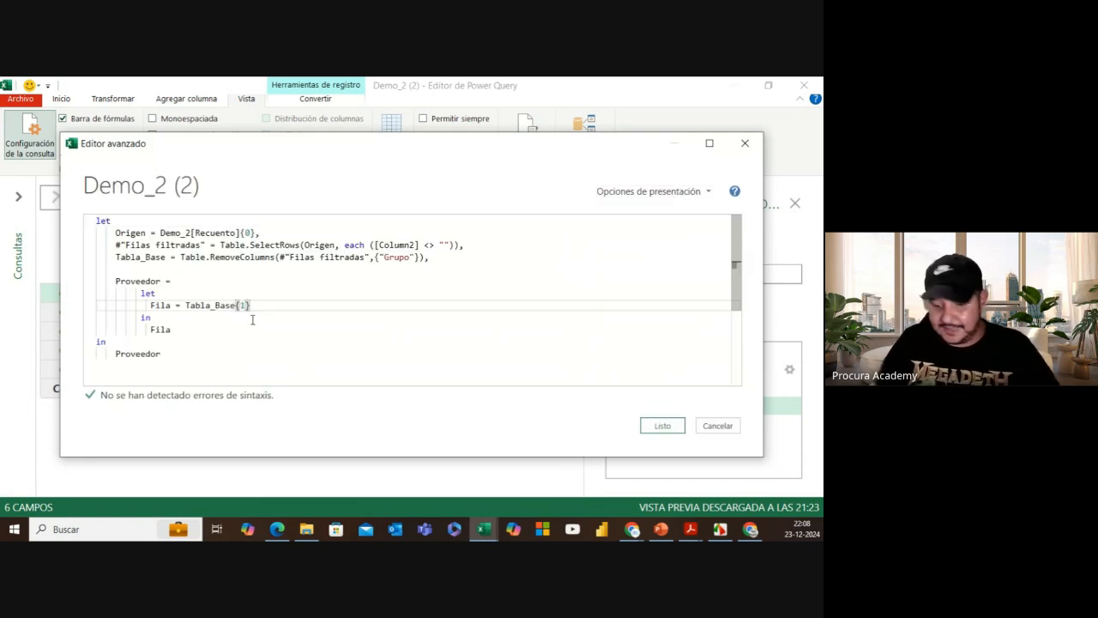
pyautogui.write(',')
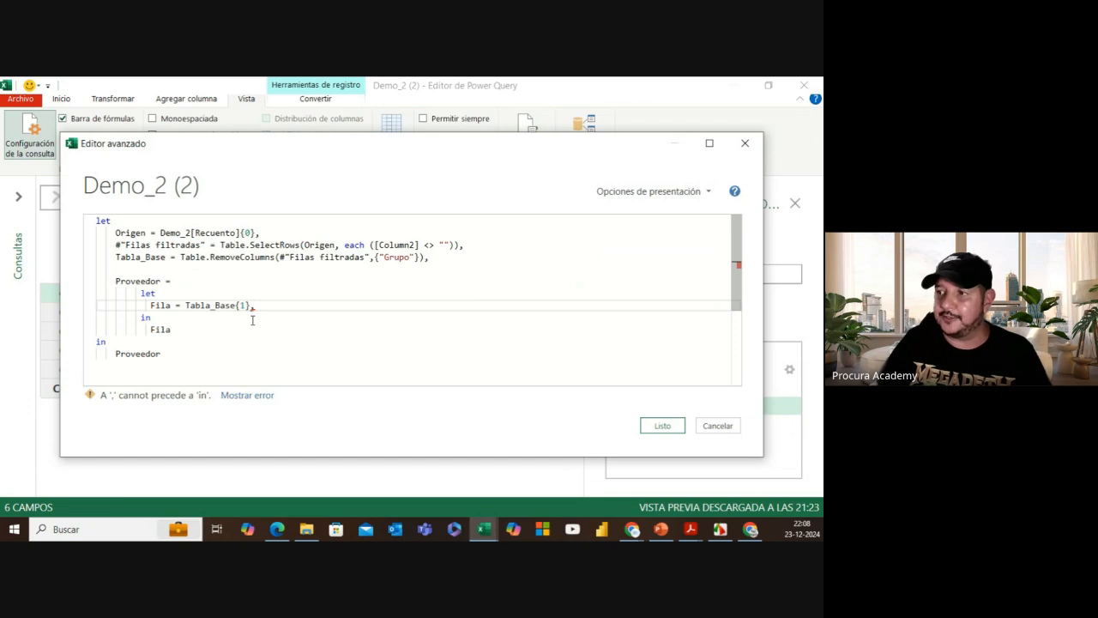
pyautogui.press('Return')
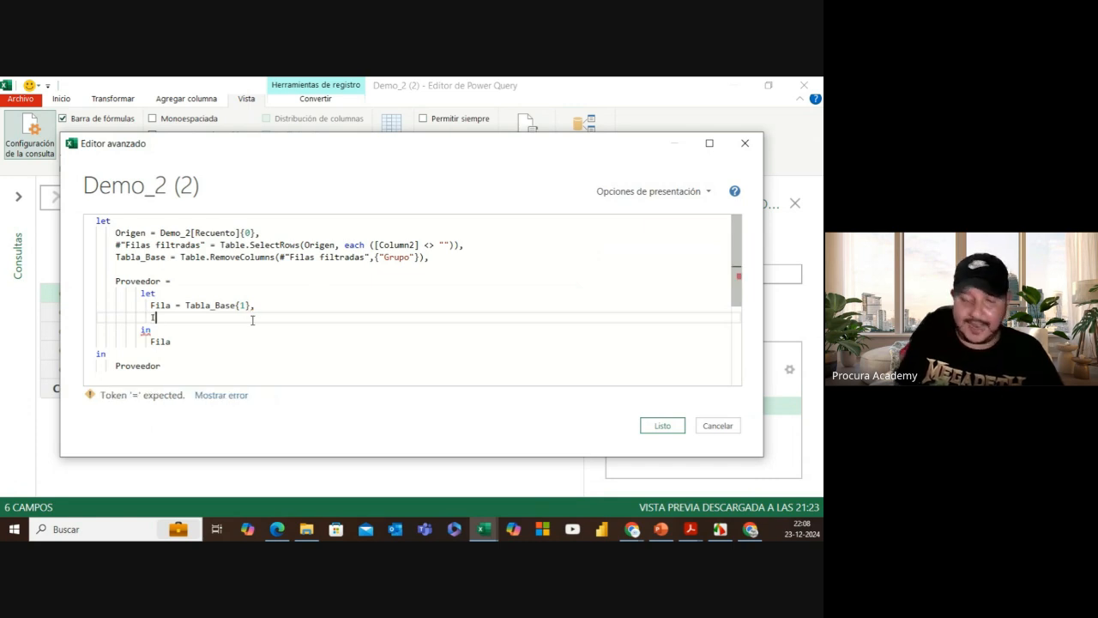
pyautogui.write('ID =')
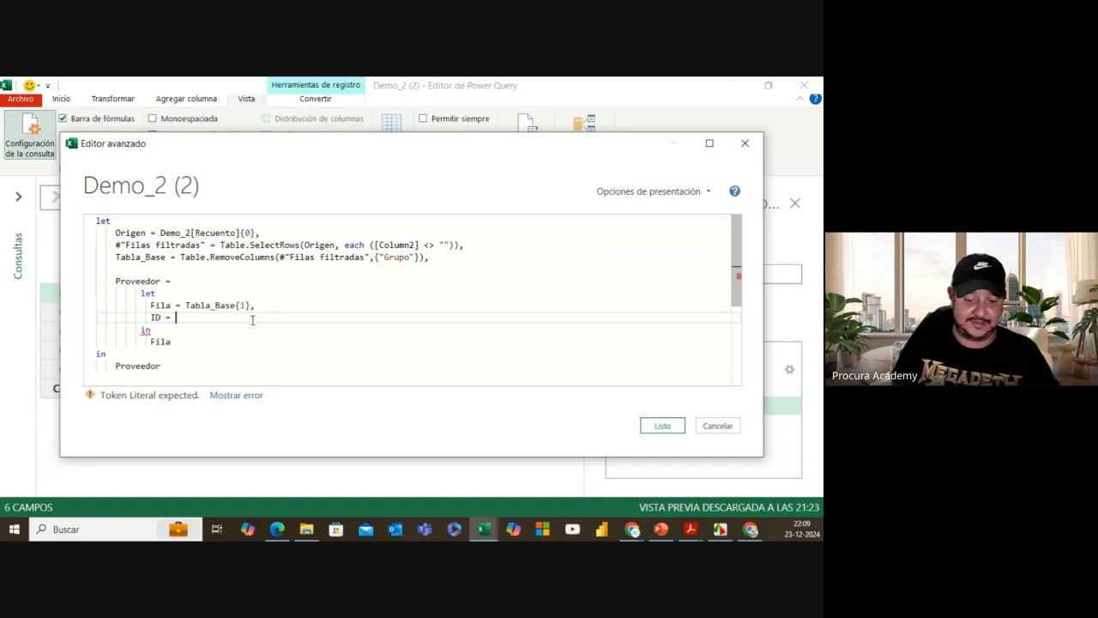
pyautogui.write('Fila')
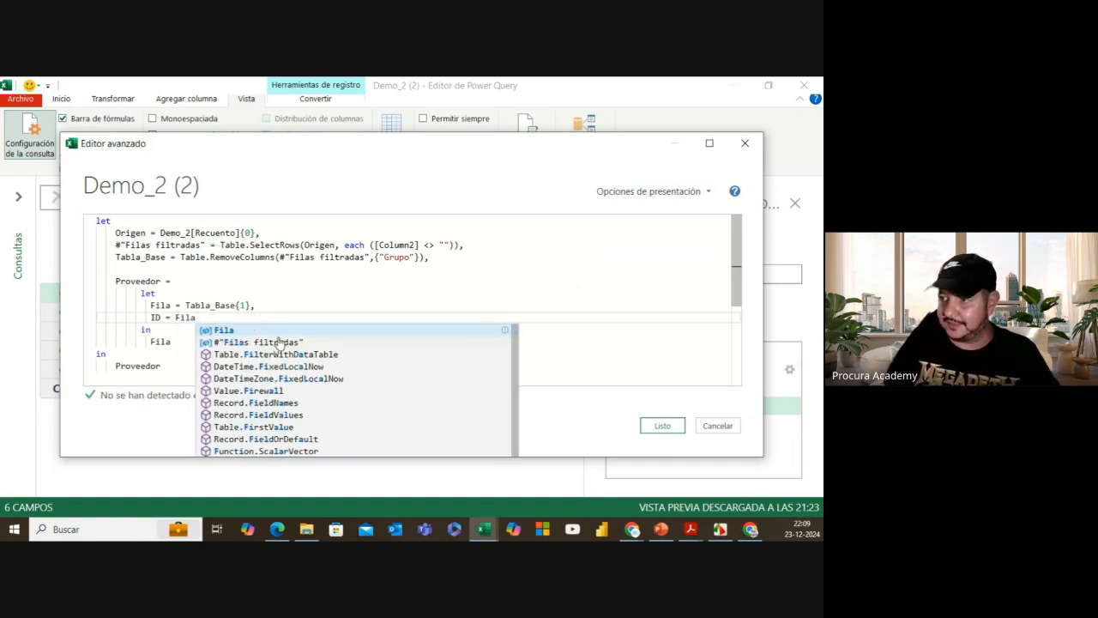
pyautogui.click(278, 330)
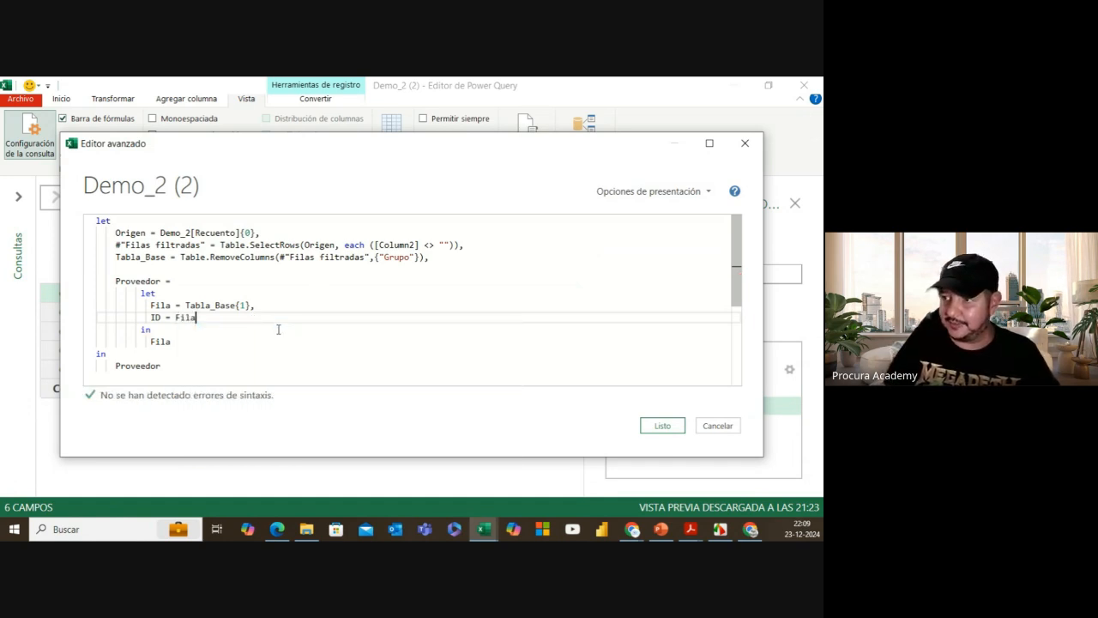
pyautogui.moveTo(186, 304); pyautogui.dragTo(255, 305)
pyautogui.click(190, 315)
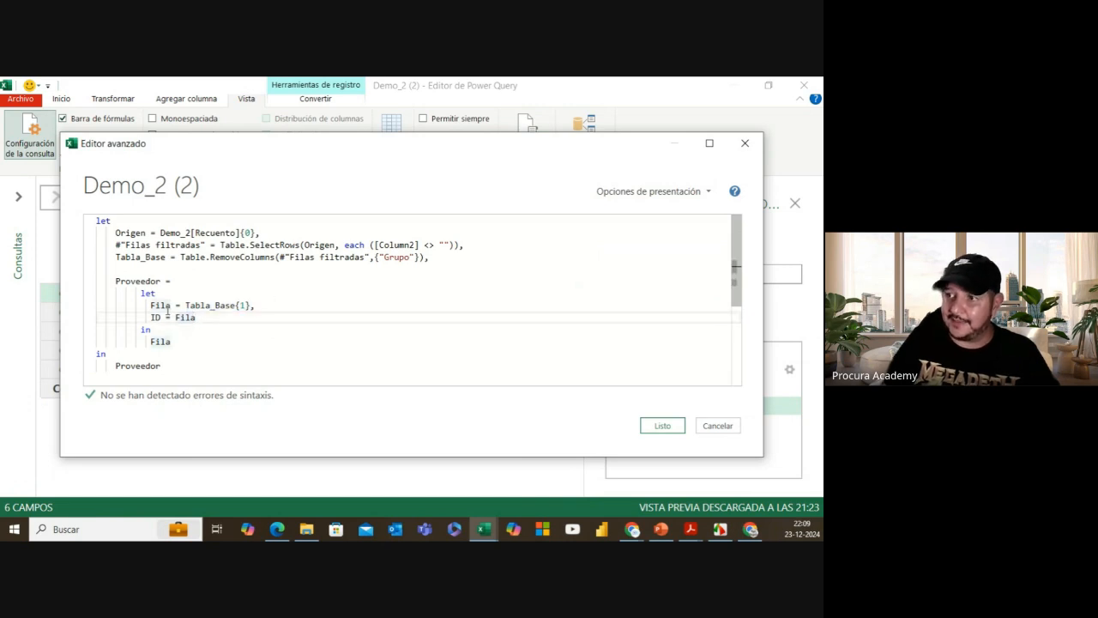
pyautogui.click(206, 317)
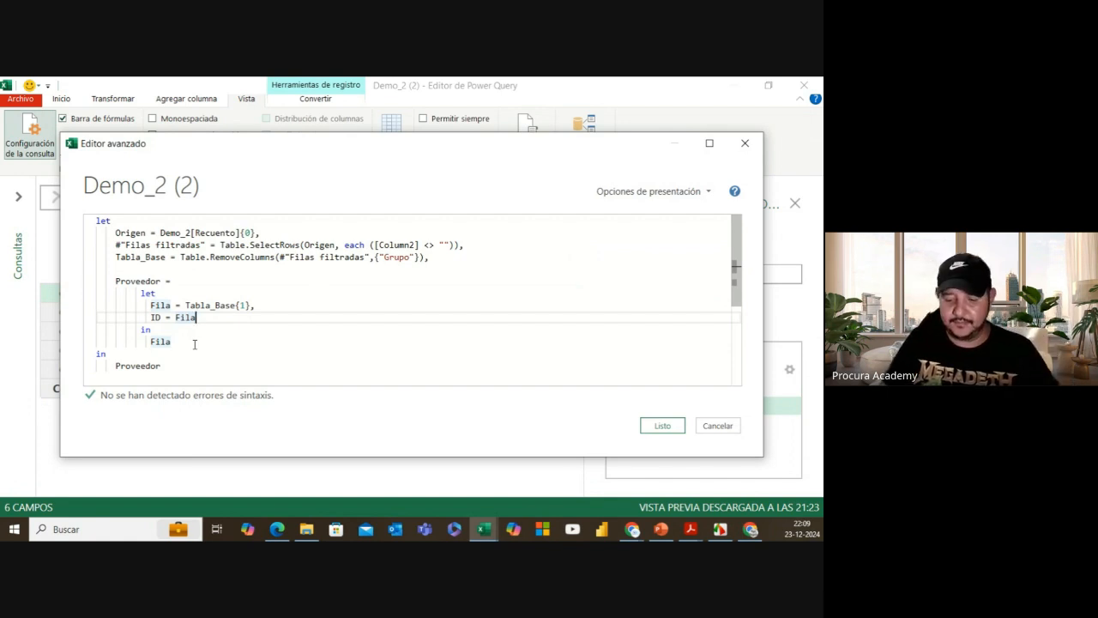
pyautogui.write('[')
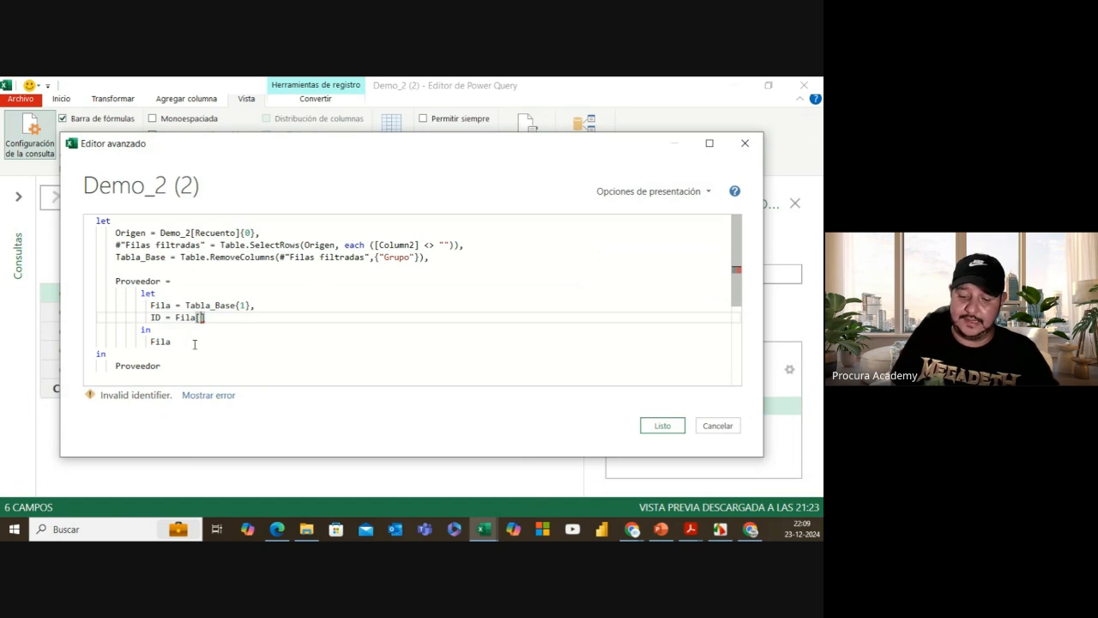
pyautogui.write('Column')
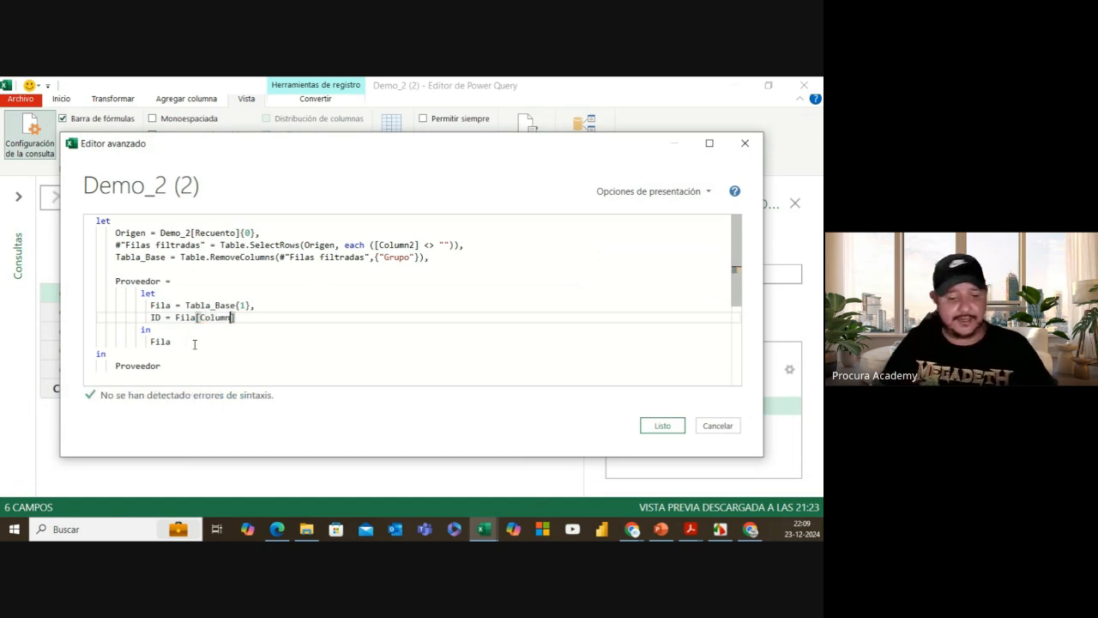
pyautogui.write('2')
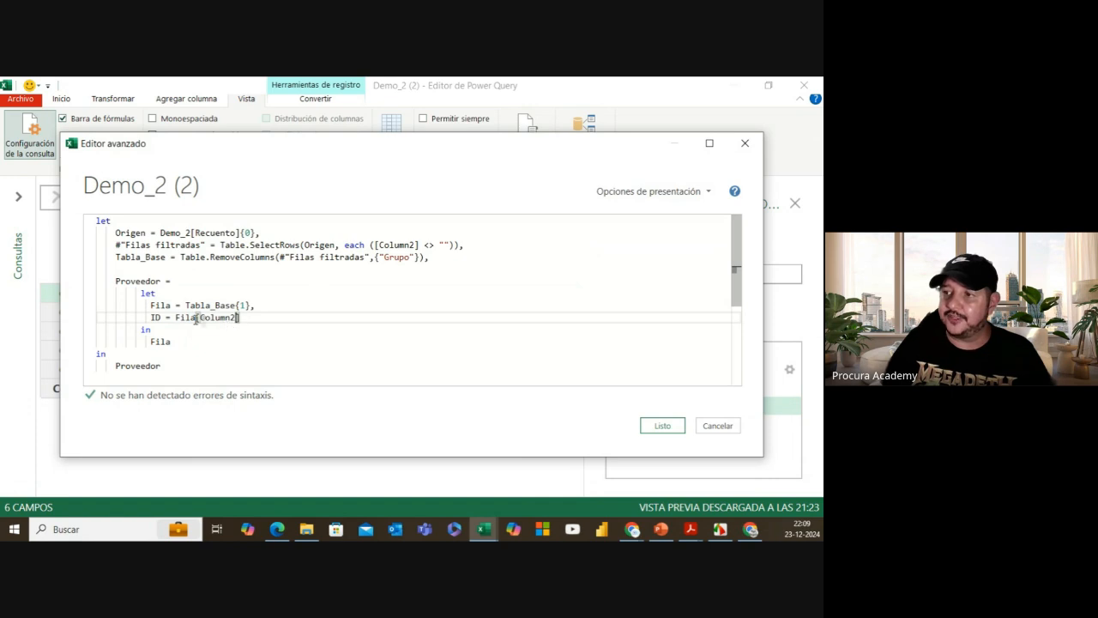
# Step: Replace the returned Fila after the inner in with ID
pyautogui.moveTo(150, 341); pyautogui.dragTo(174, 342)
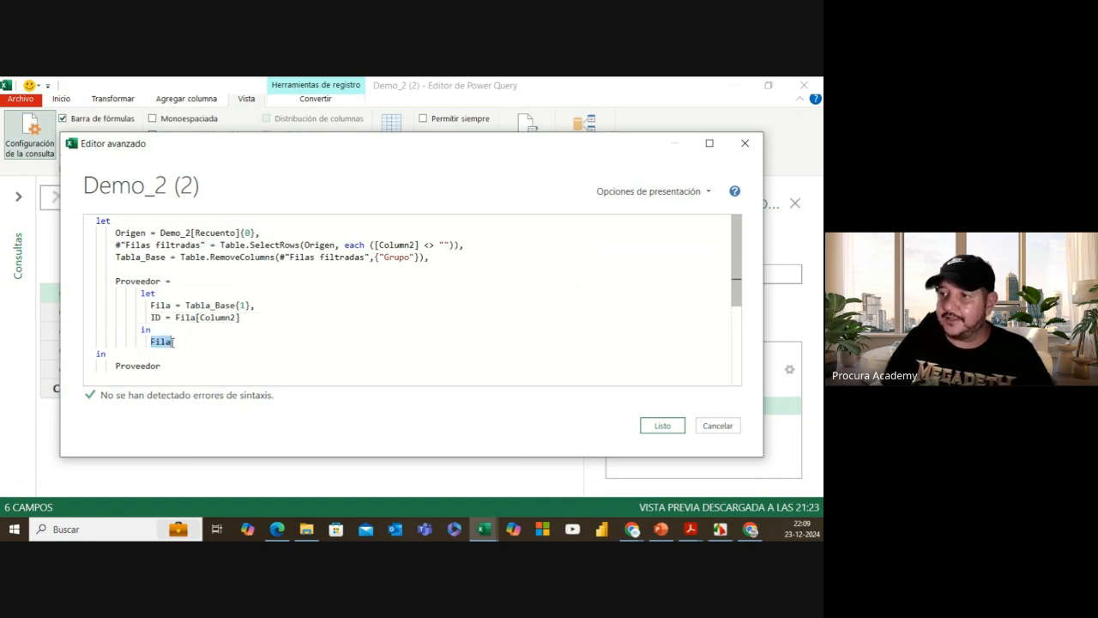
pyautogui.write('ID')
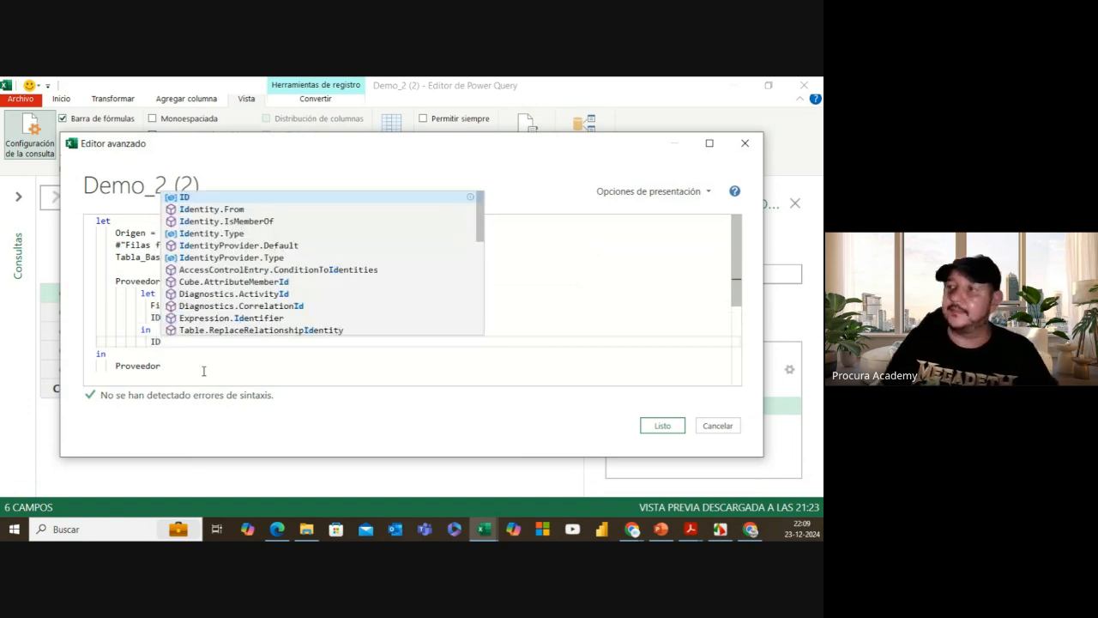
pyautogui.press('Escape')
pyautogui.click(661, 426)
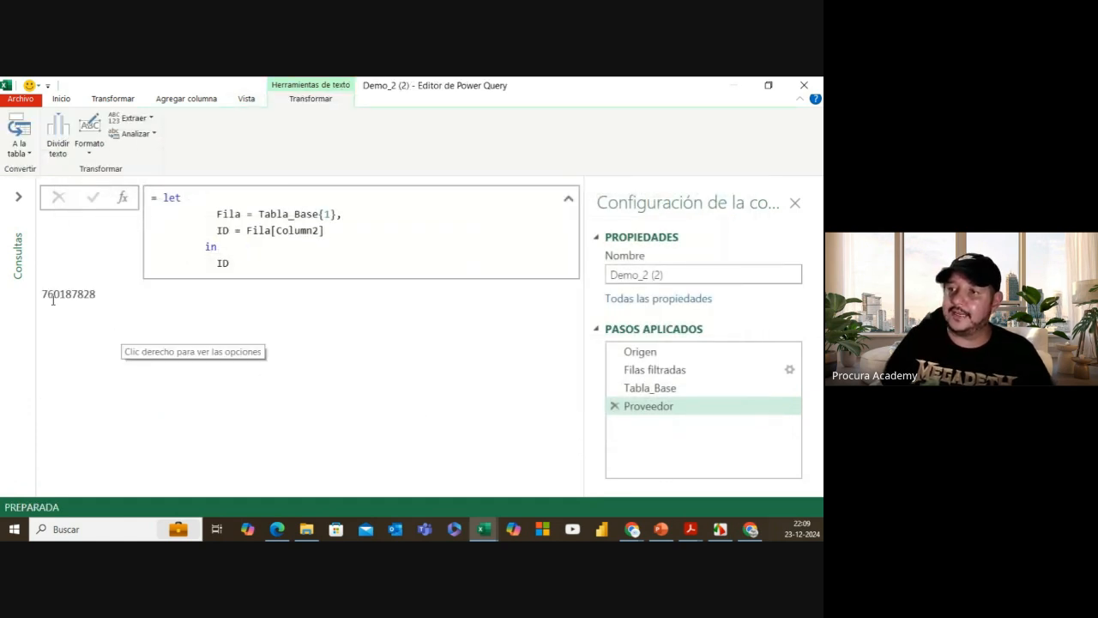
pyautogui.moveTo(43, 293); pyautogui.dragTo(99, 296)
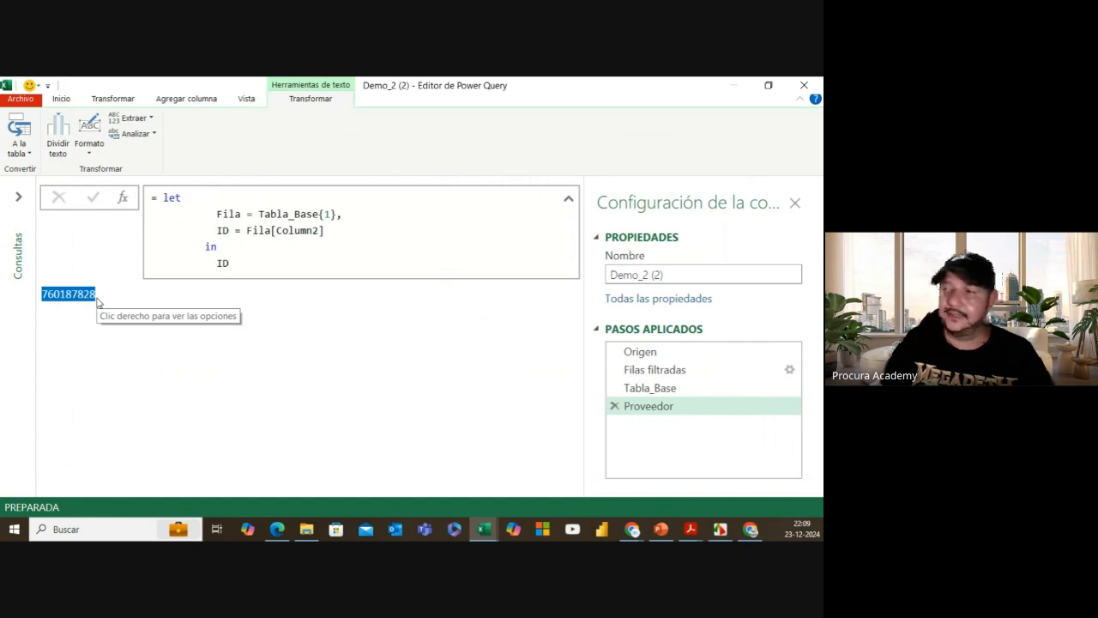
pyautogui.click(209, 286)
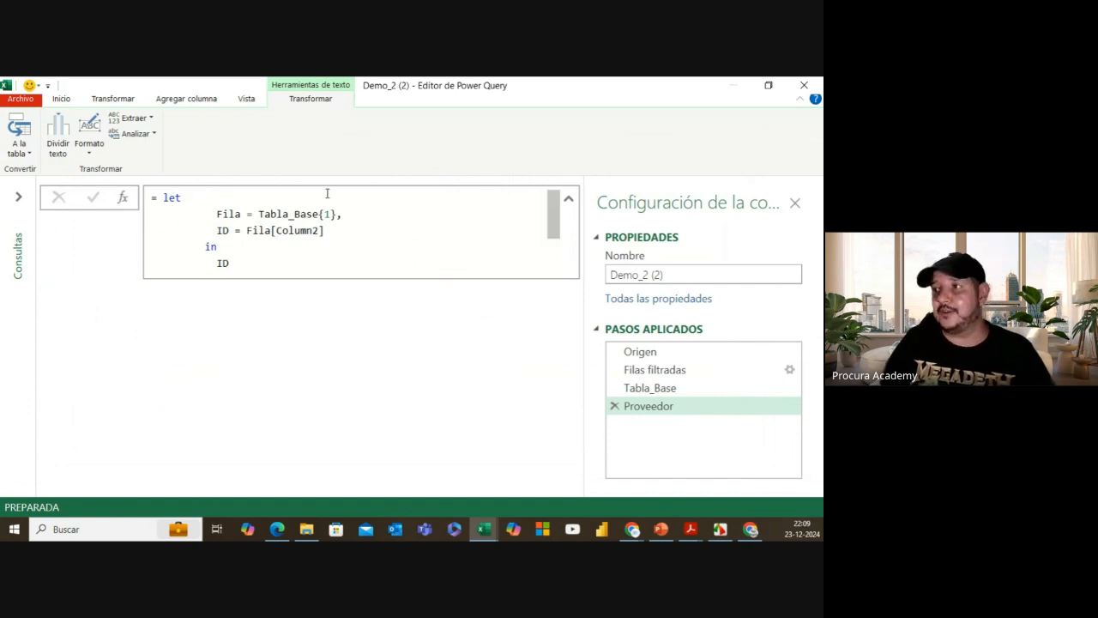
pyautogui.click(246, 99)
pyautogui.click(526, 124)
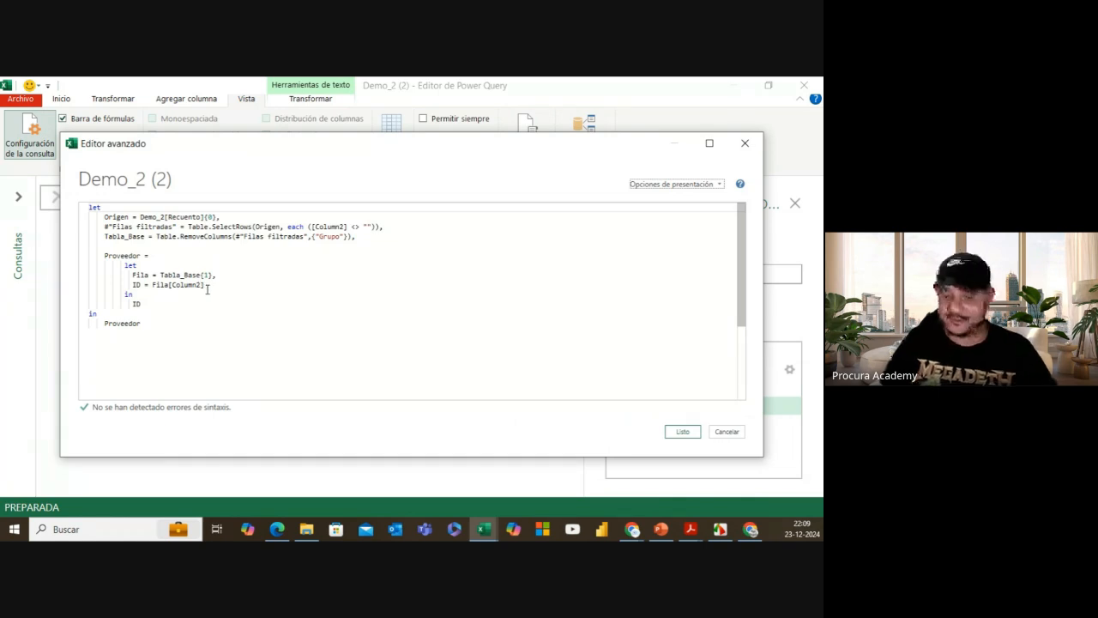
# Step: Add a Nombre_Prov = Fila[Column3] line after the ID definition
pyautogui.hotkey('ctrl', 'shift', '+')
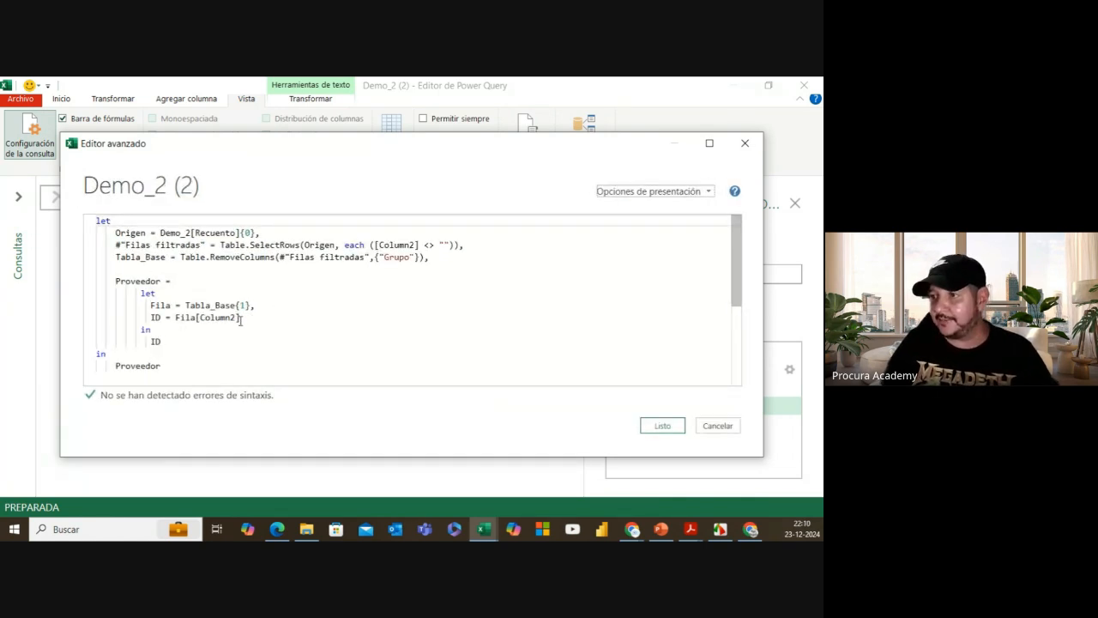
pyautogui.click(241, 319)
pyautogui.write(',')
pyautogui.press('Return')
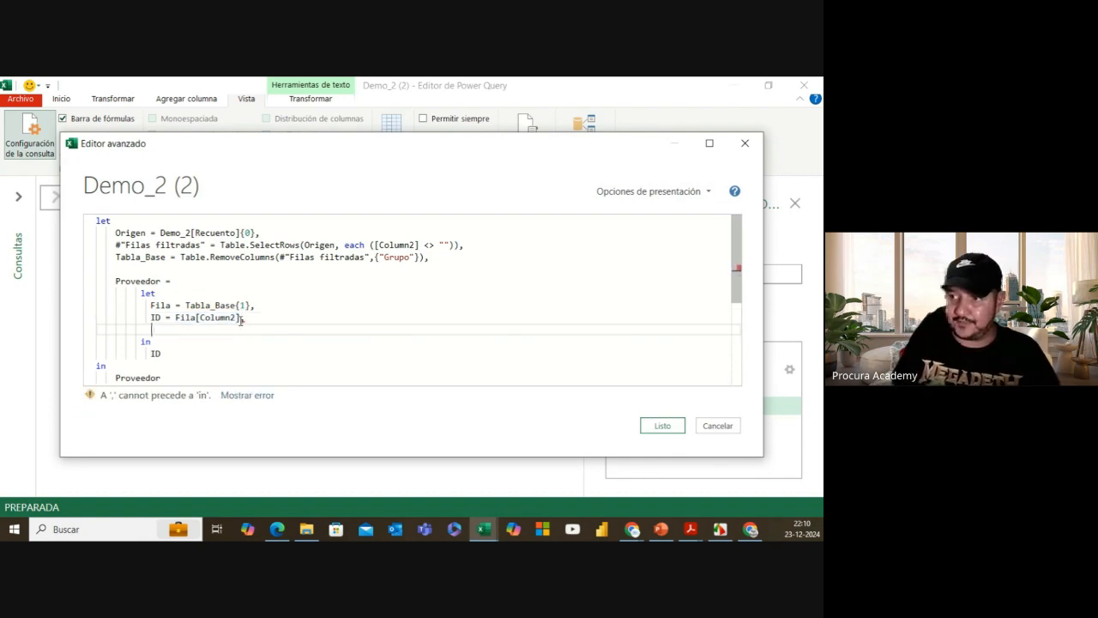
pyautogui.write('Nombr')
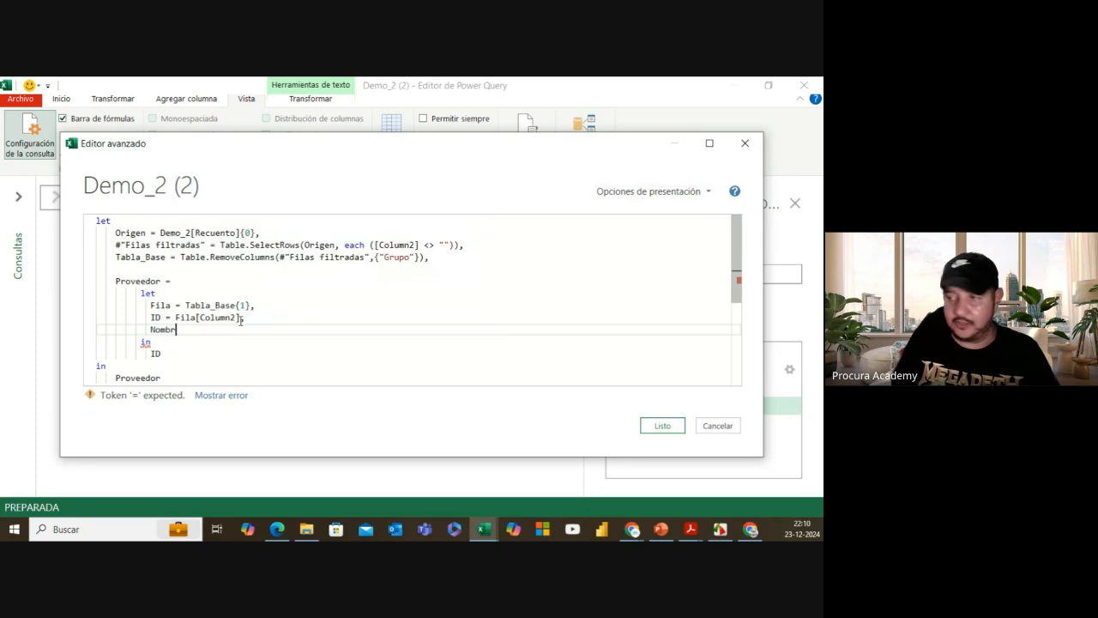
pyautogui.write('e_')
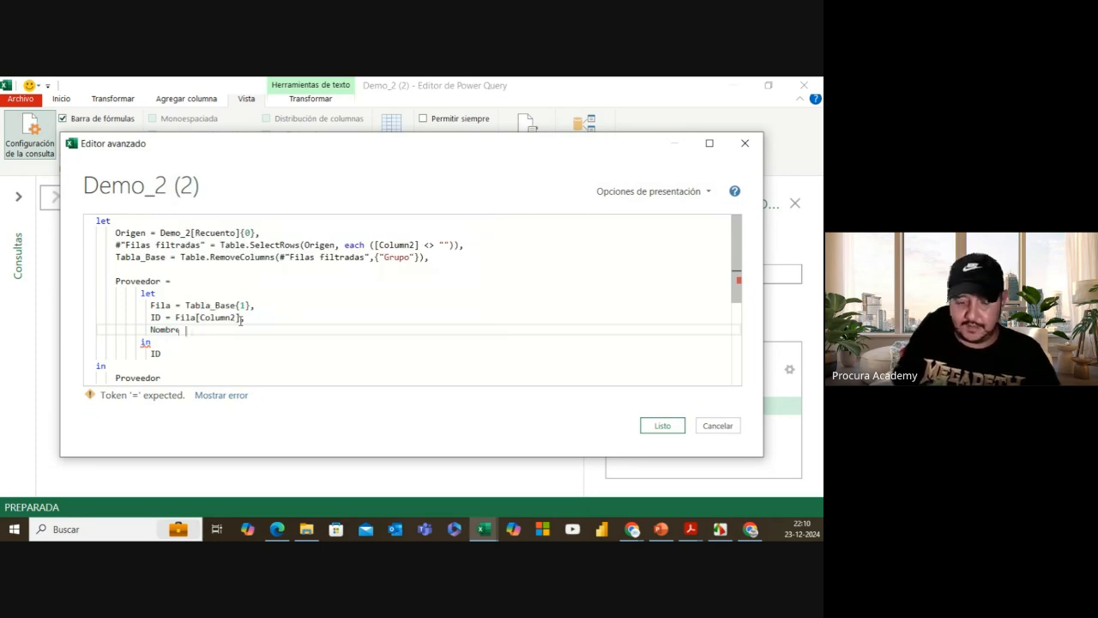
pyautogui.write('Prov')
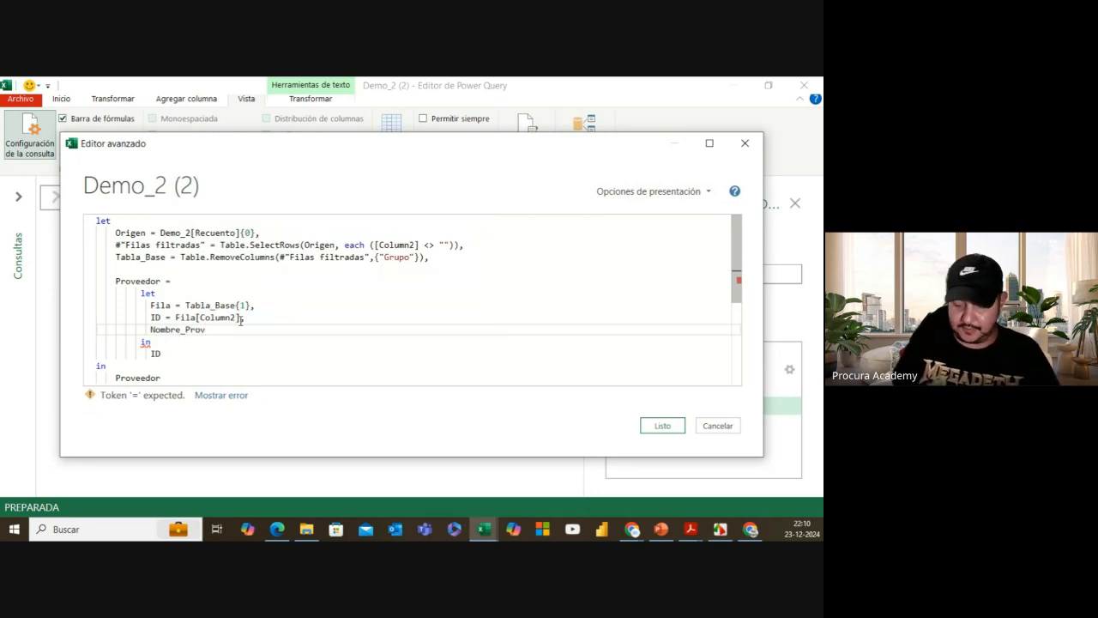
pyautogui.write(' =')
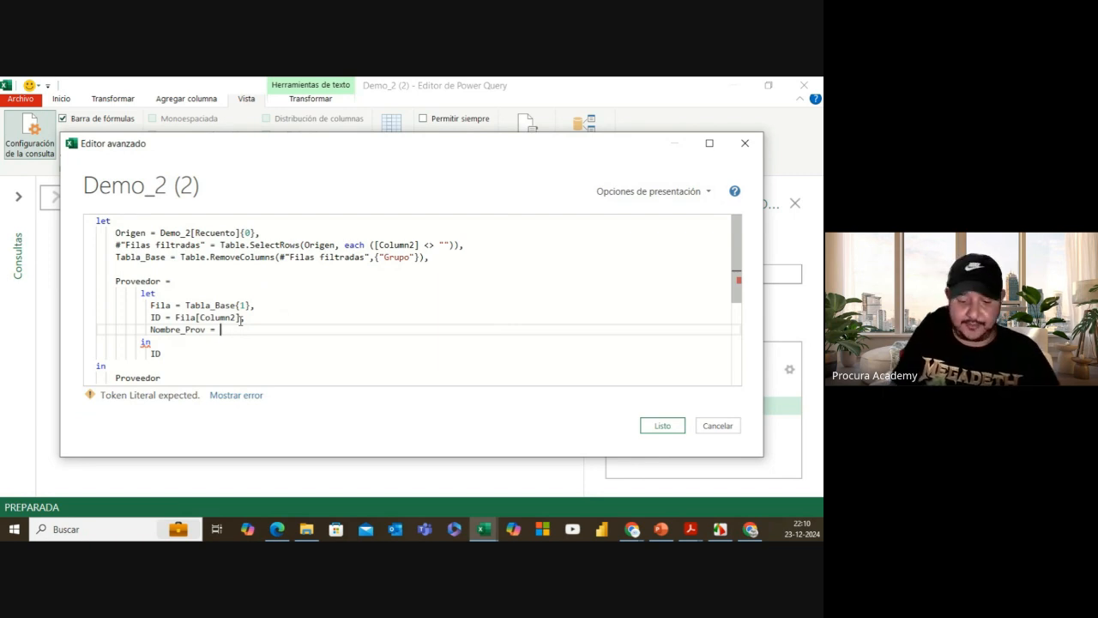
pyautogui.moveTo(175, 317); pyautogui.dragTo(241, 319)
pyautogui.hotkey('ctrl', 'c')
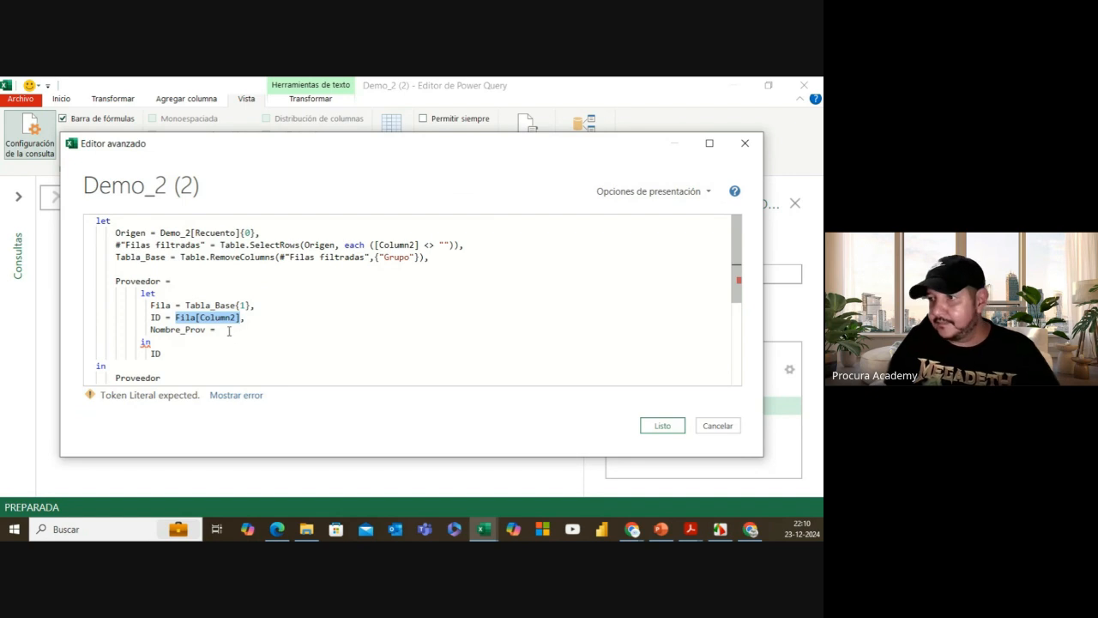
pyautogui.click(226, 330)
pyautogui.hotkey('ctrl', 'v')
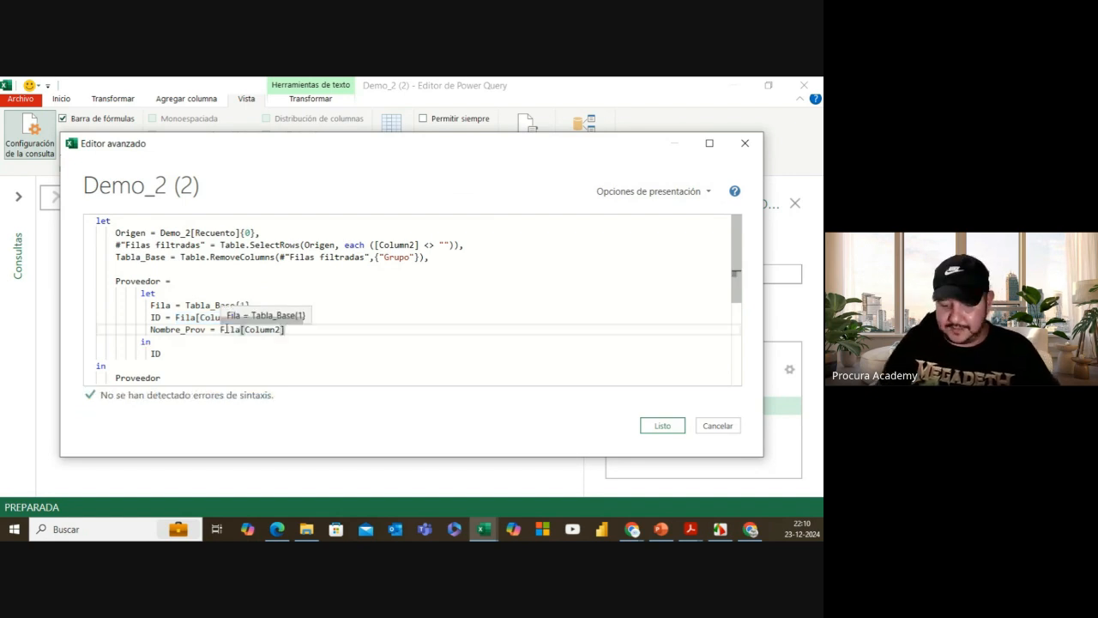
pyautogui.press('Left')
pyautogui.press('BackSpace')
pyautogui.write('3')
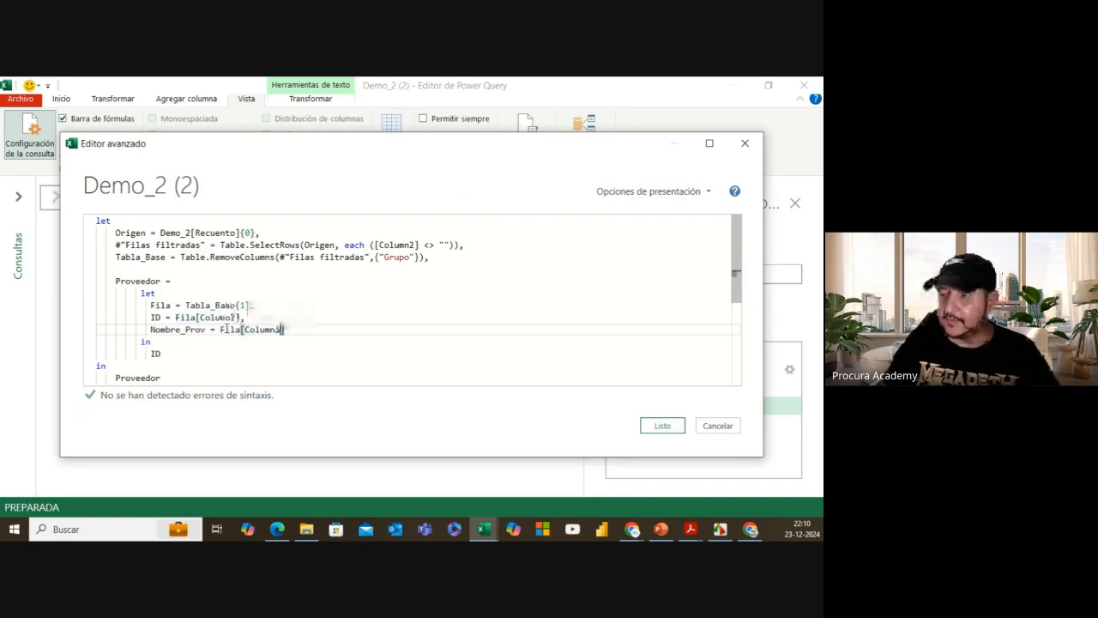
pyautogui.moveTo(349, 152); pyautogui.dragTo(336, 177)
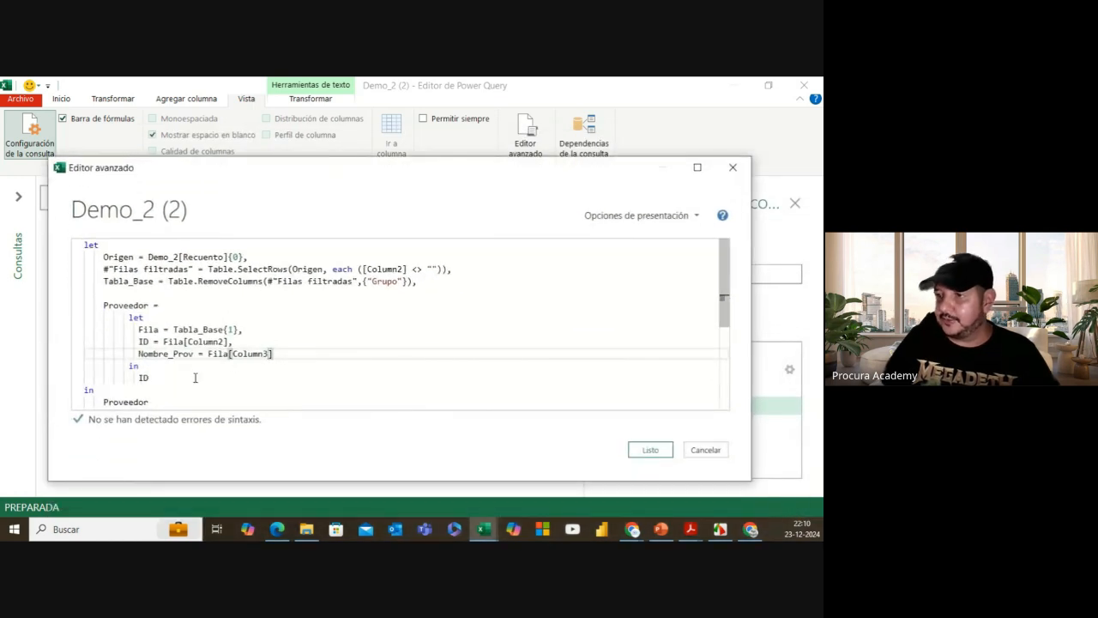
# Step: Return Nombre_Prov instead of ID, apply, and check the result DEUTSCHE PHARMA S.A
pyautogui.doubleClick(148, 378)
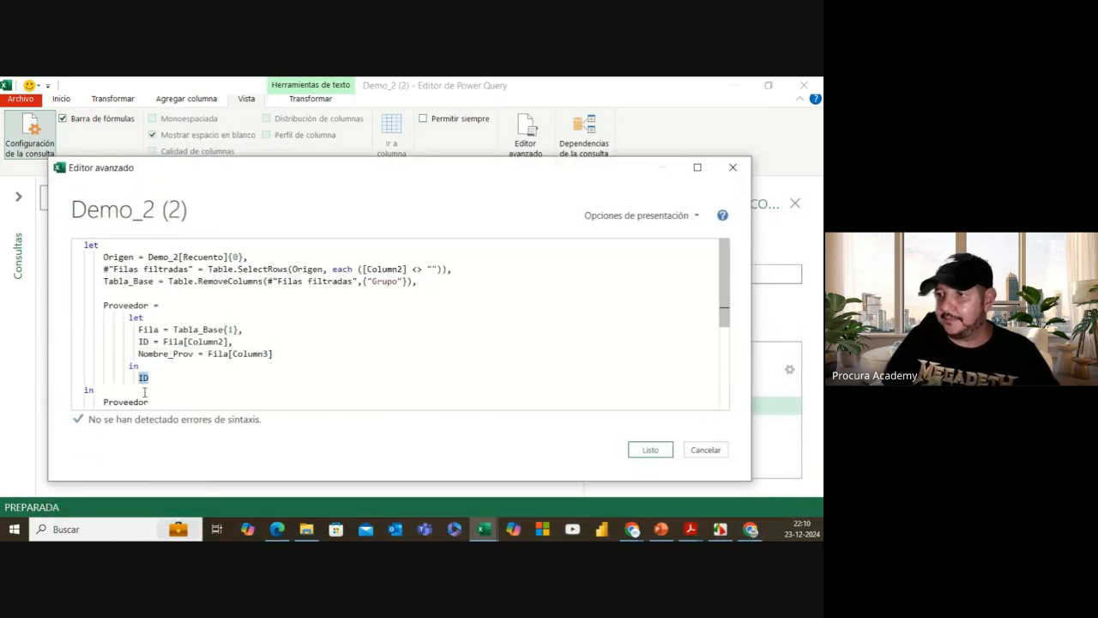
pyautogui.write('Nombre')
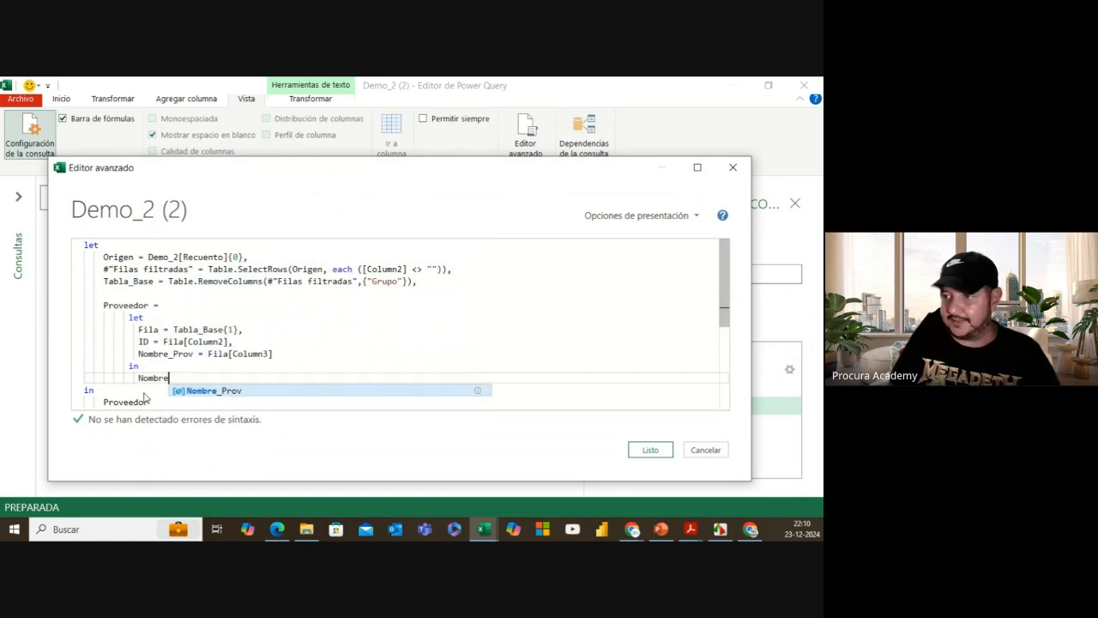
pyautogui.write('_Prov')
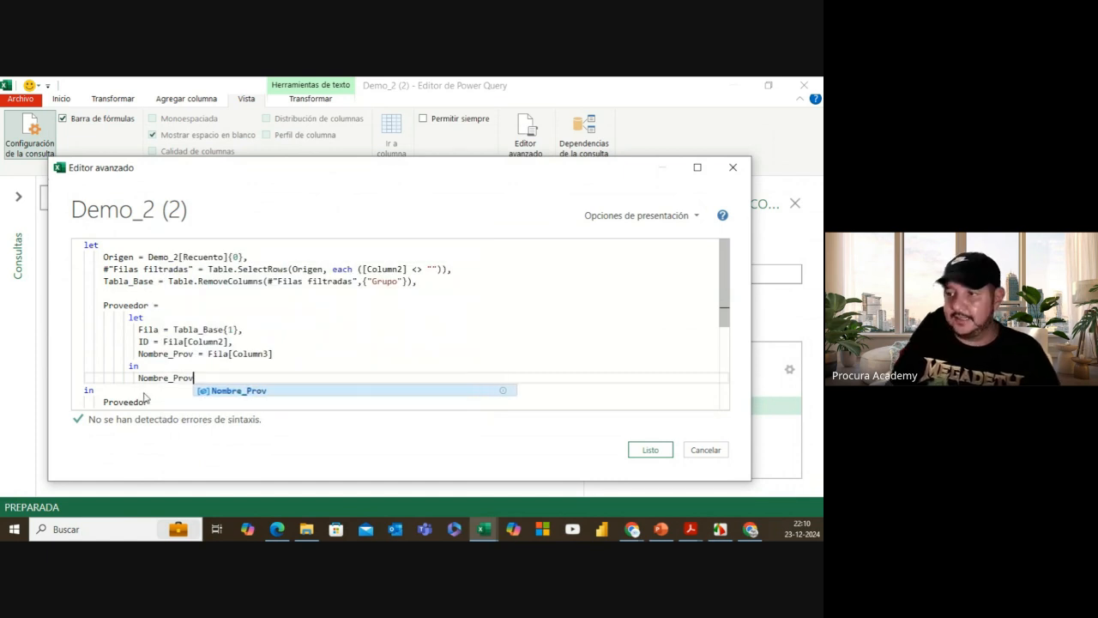
pyautogui.click(241, 393)
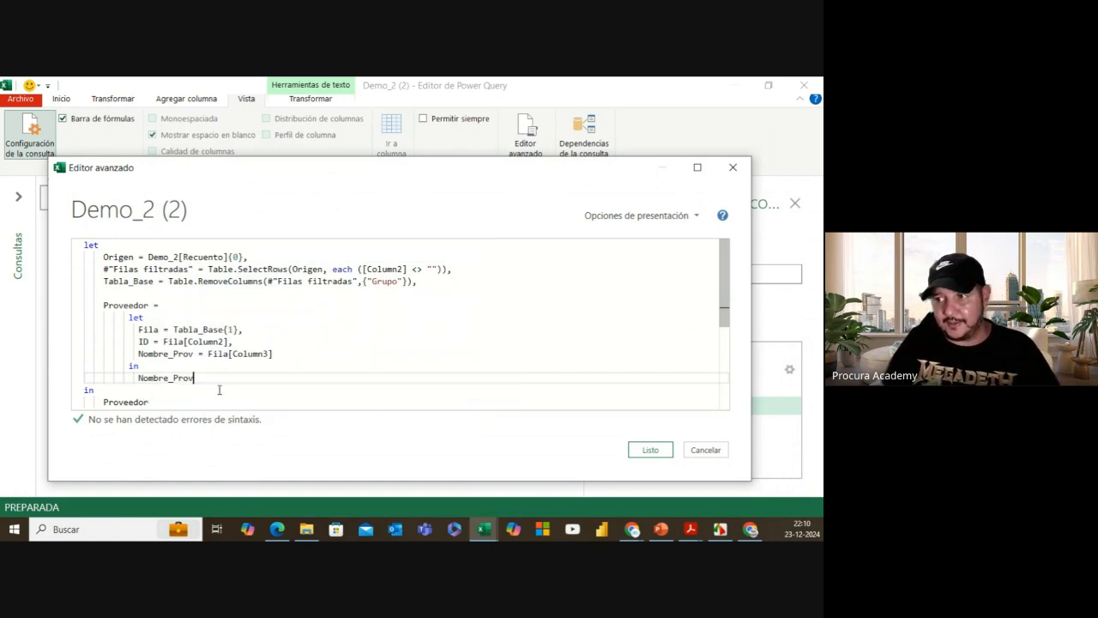
pyautogui.moveTo(176, 383)
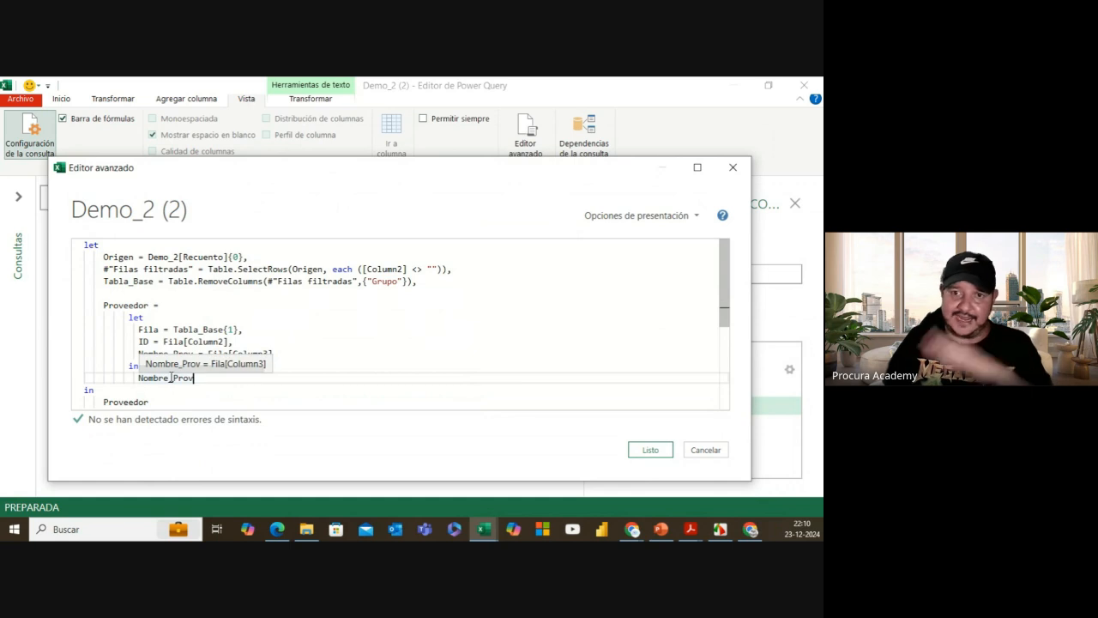
pyautogui.click(649, 449)
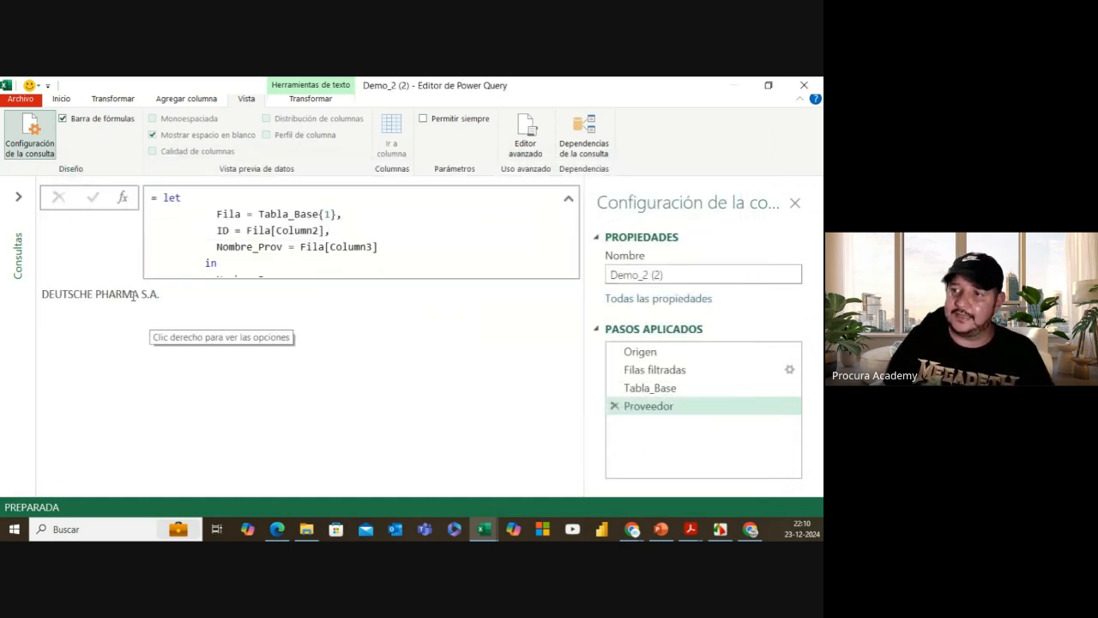
pyautogui.moveTo(42, 294); pyautogui.dragTo(163, 297)
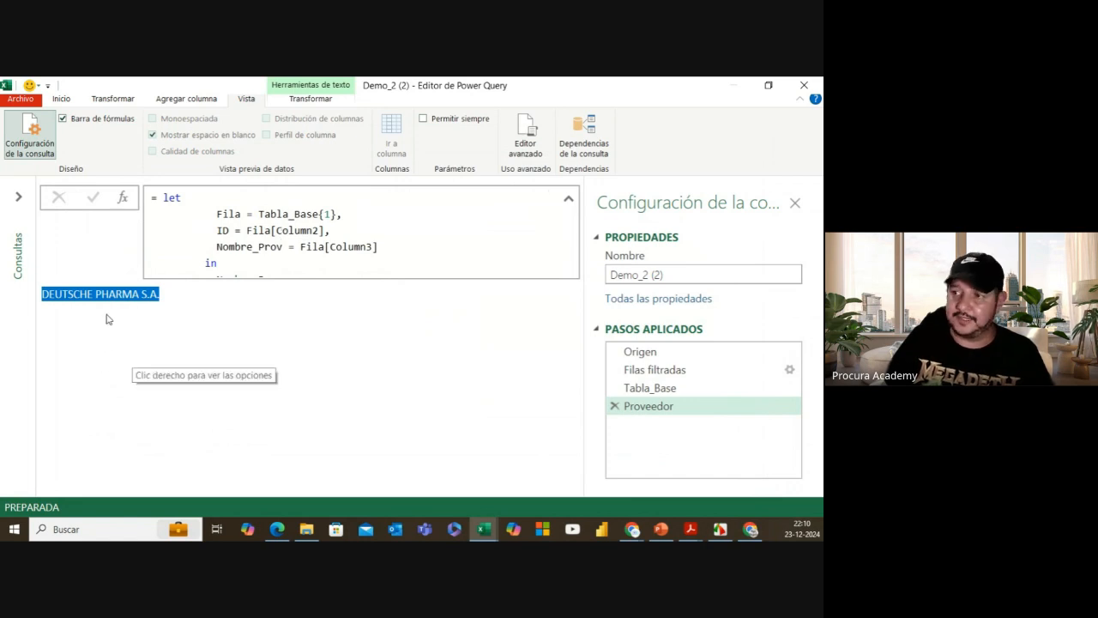
pyautogui.moveTo(299, 246); pyautogui.dragTo(378, 246)
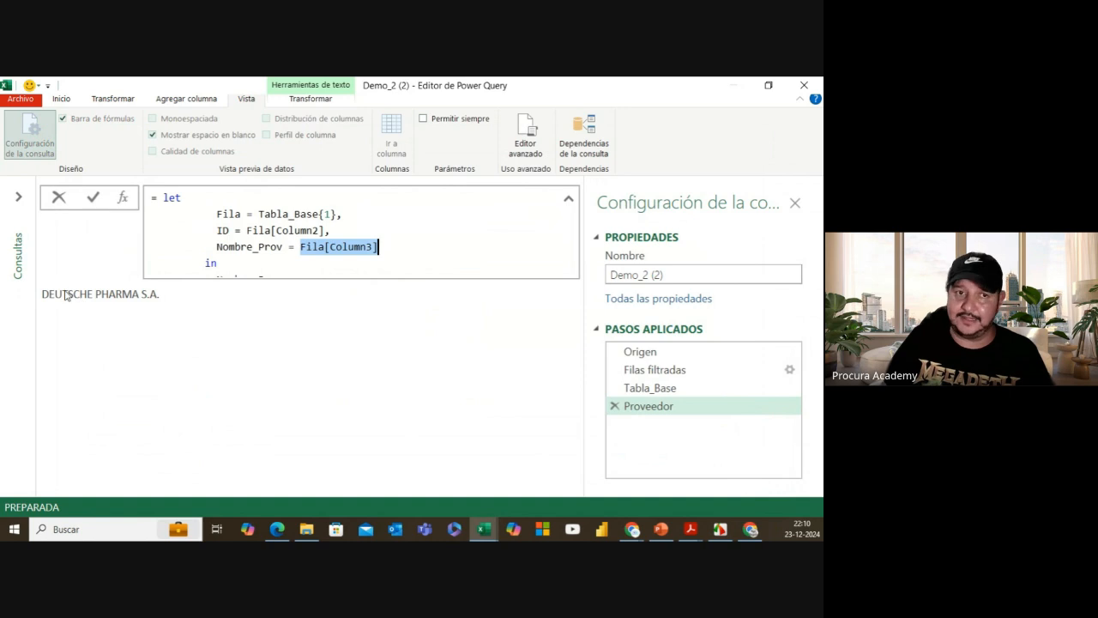
pyautogui.press('Escape')
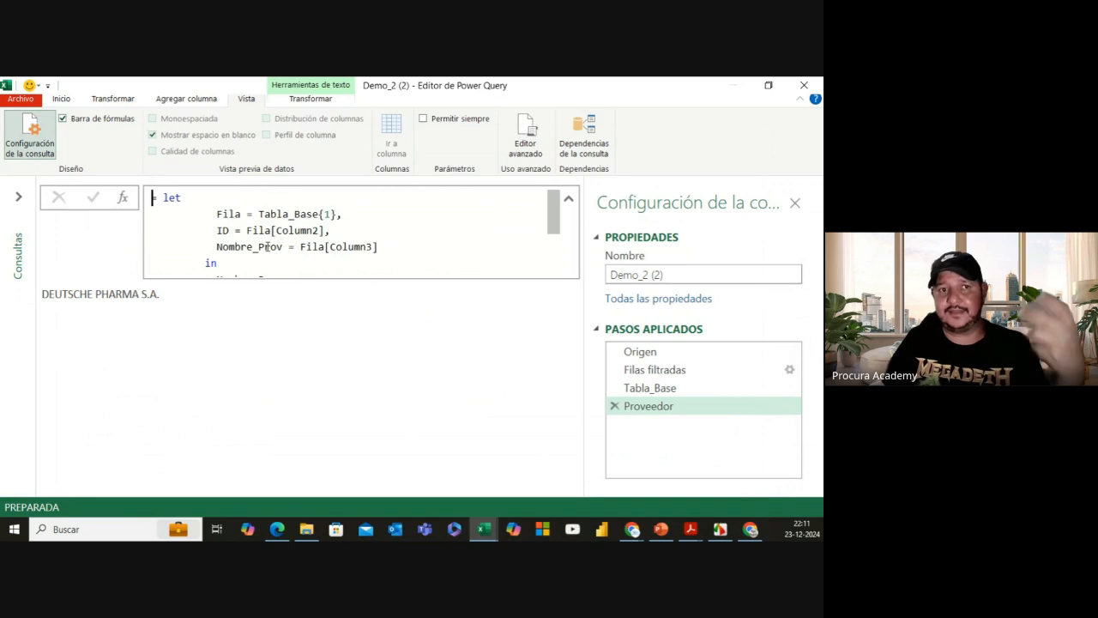
# Step: Put a comma after the Proveedor block's closing Nombre_Prov and add an unindented empty line below
pyautogui.click(524, 145)
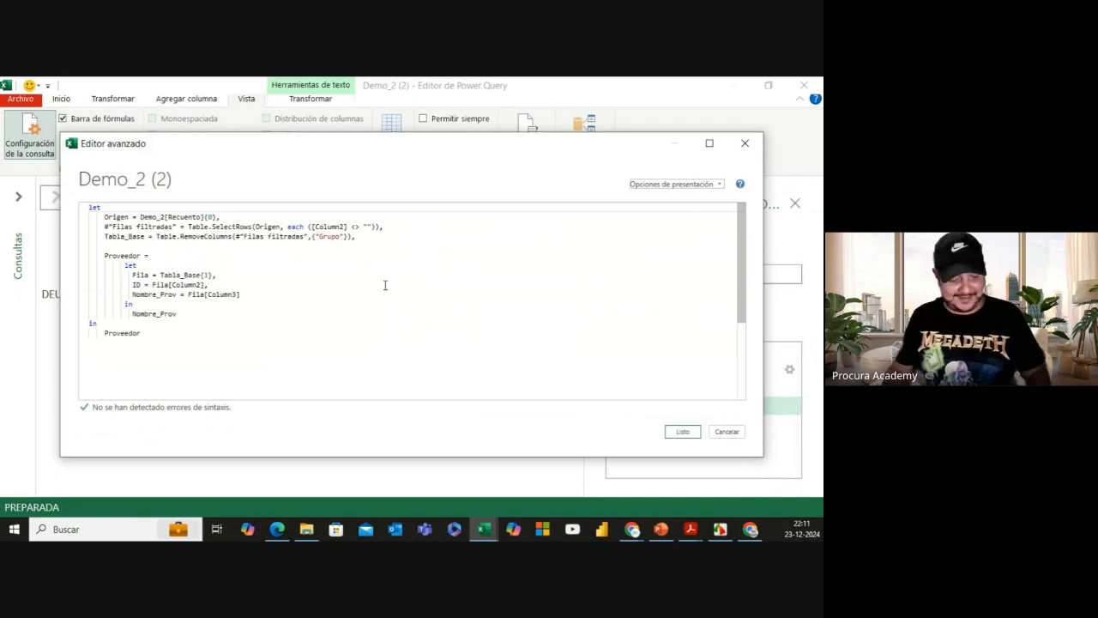
pyautogui.hotkey('ctrl', 'shift', '+')
pyautogui.scroll(-1, 384, 290)
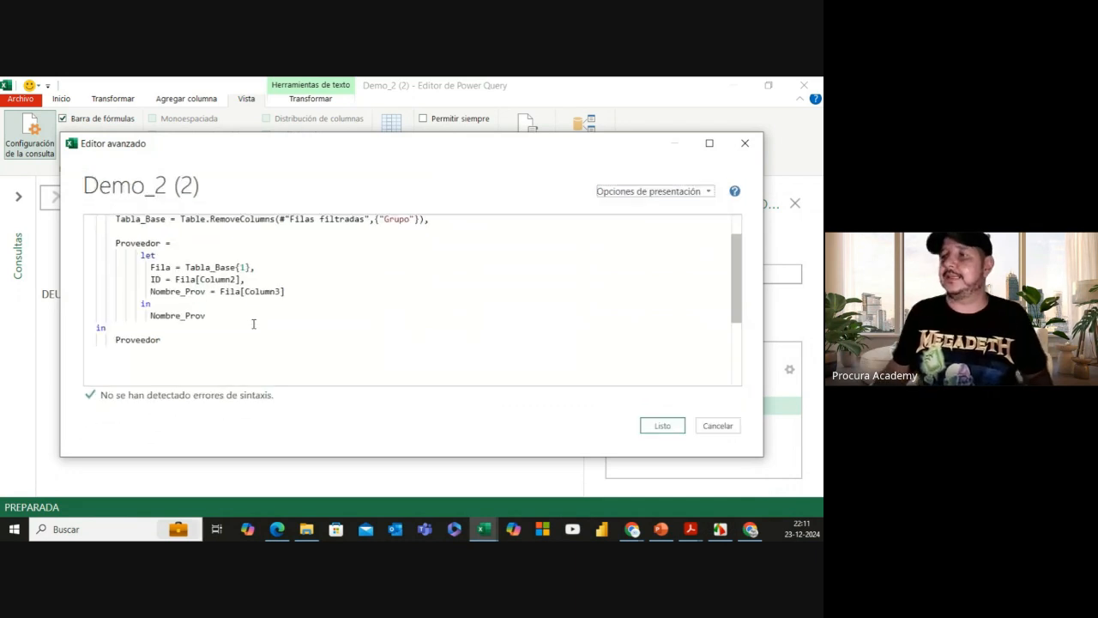
pyautogui.click(213, 315)
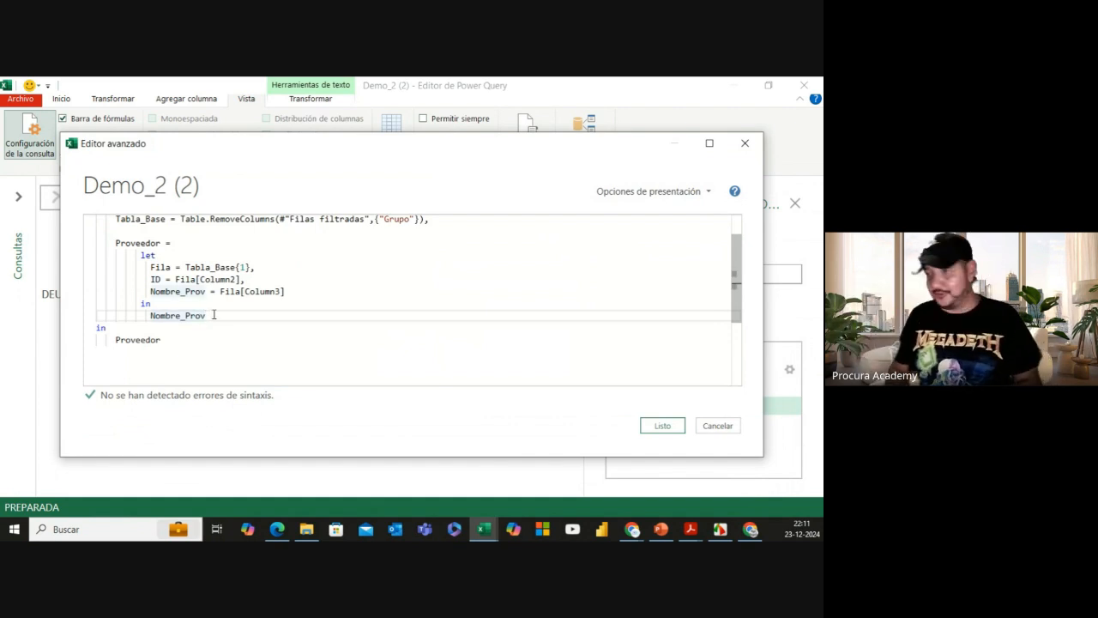
pyautogui.write(',')
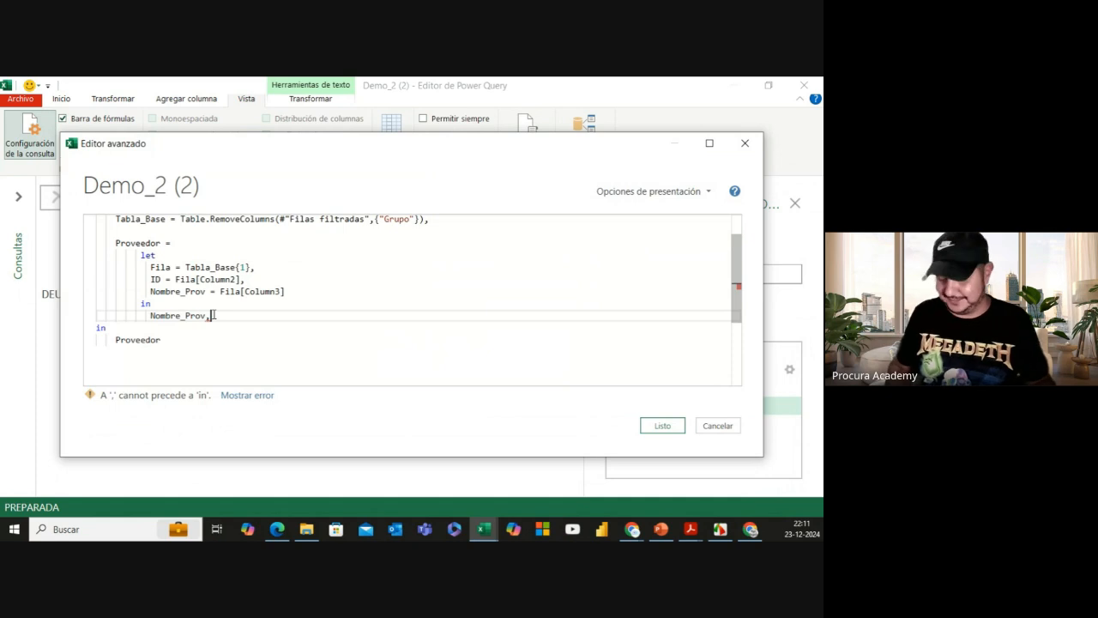
pyautogui.press('Return')
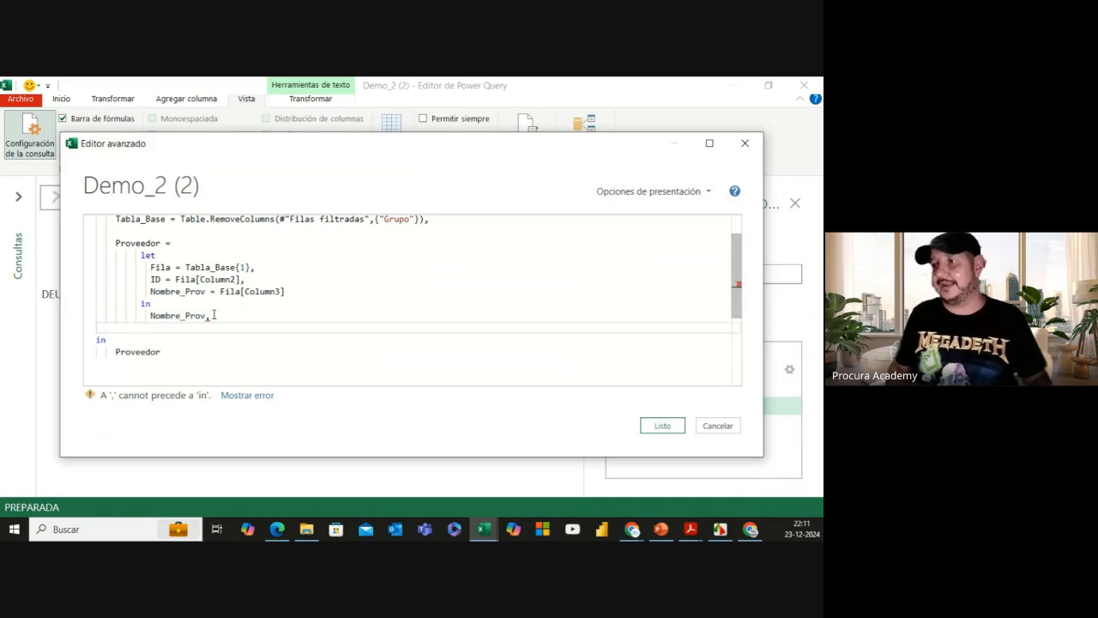
pyautogui.press('Return')
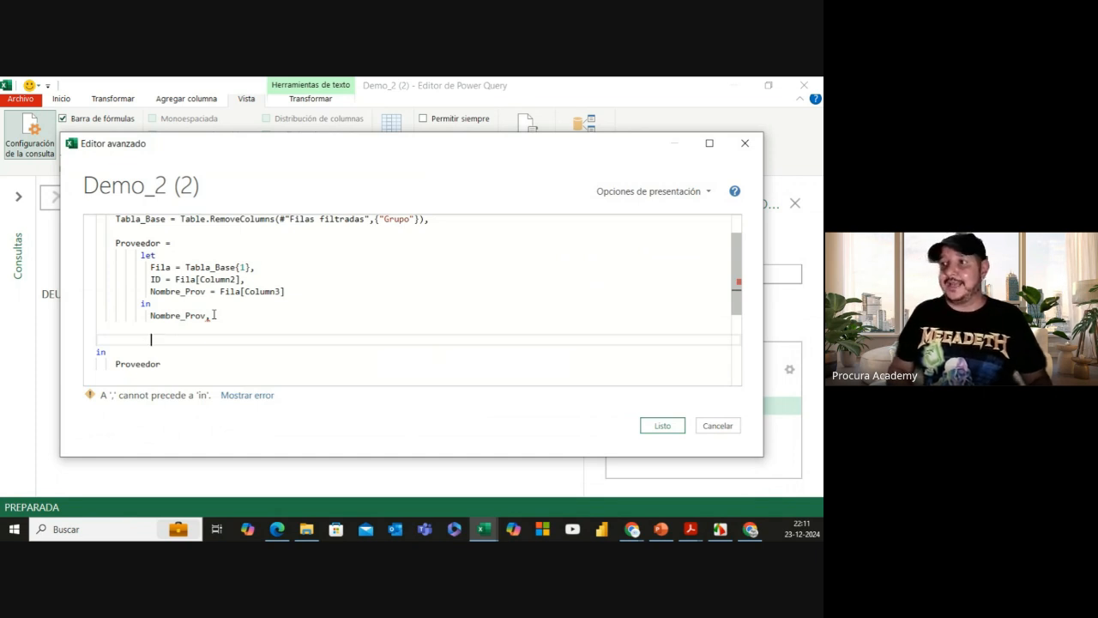
pyautogui.press('BackSpace')
pyautogui.press('BackSpace')
pyautogui.press('BackSpace')
pyautogui.press('BackSpace')
pyautogui.press('BackSpace')
pyautogui.press('BackSpace')
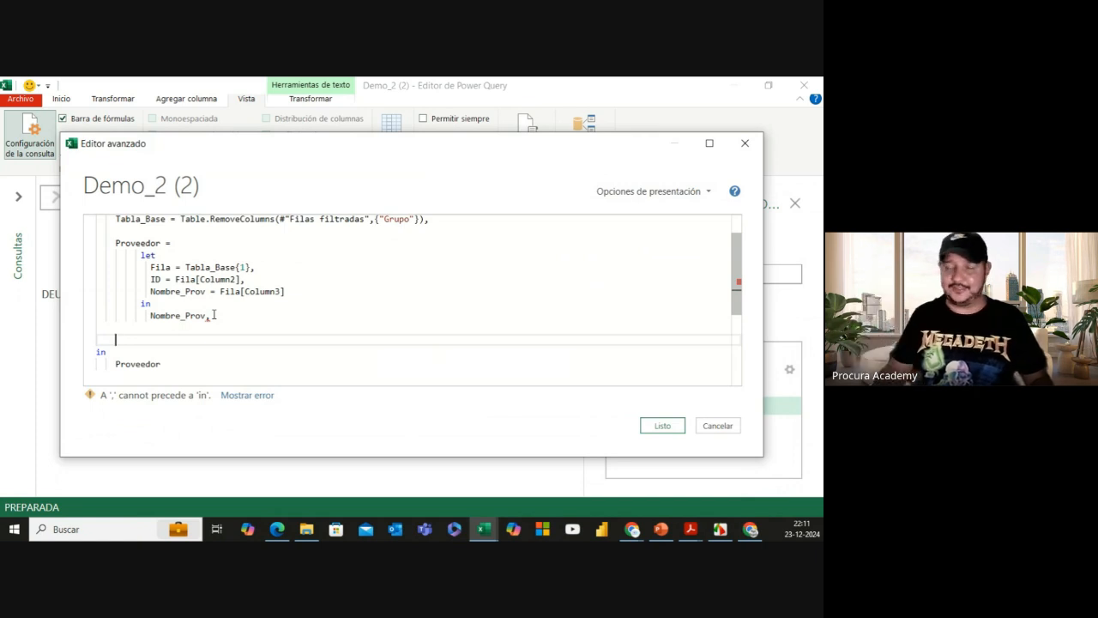
pyautogui.scroll(1, 230, 304)
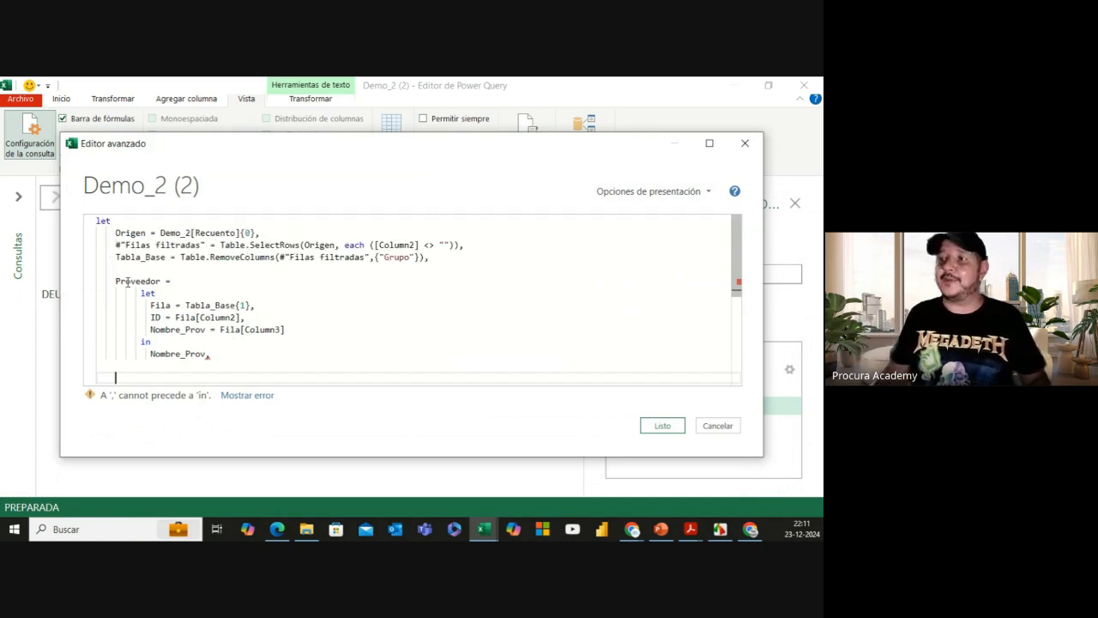
pyautogui.scroll(-1, 139, 301)
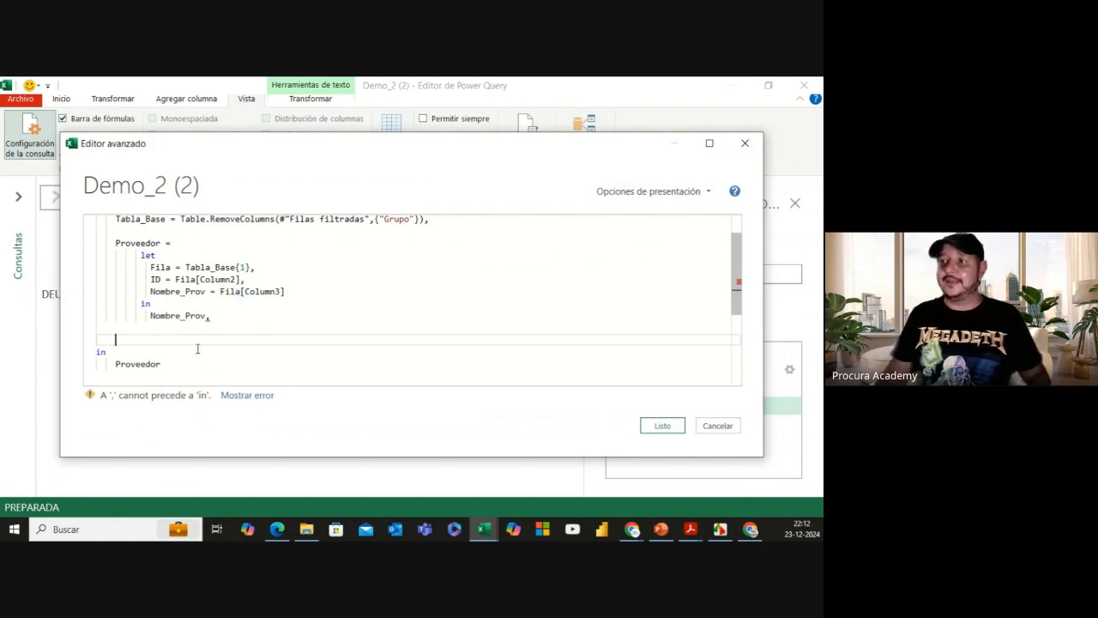
# Step: Add a Tabla_PPal = Tabla_Base step, return Tabla_PPal after in, and apply the code
pyautogui.write('Tab')
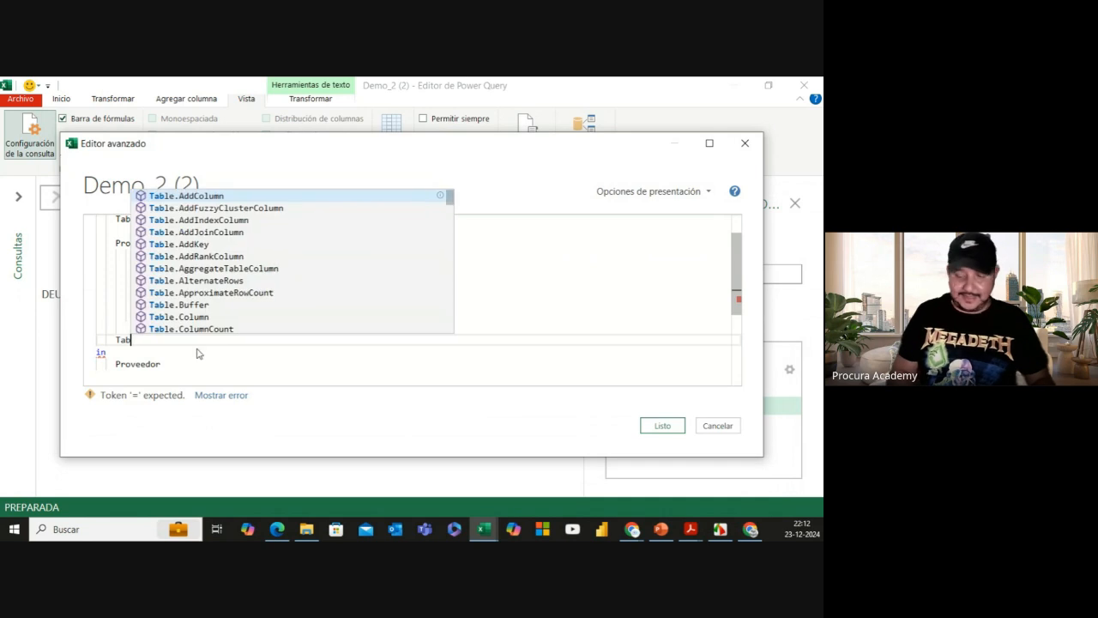
pyautogui.write('la_PP')
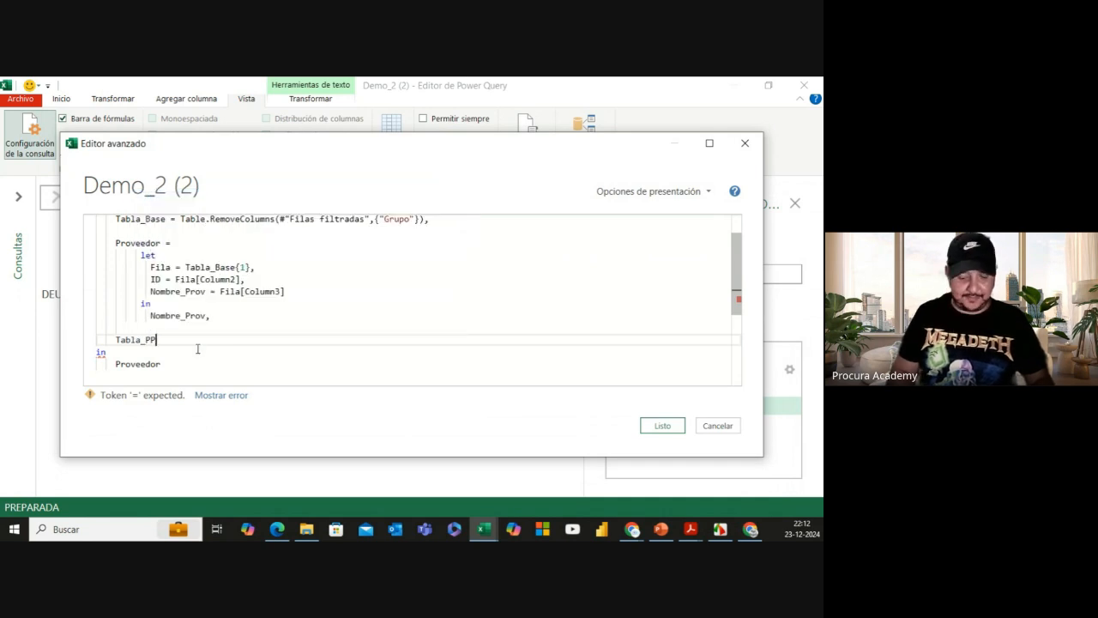
pyautogui.write('al = ')
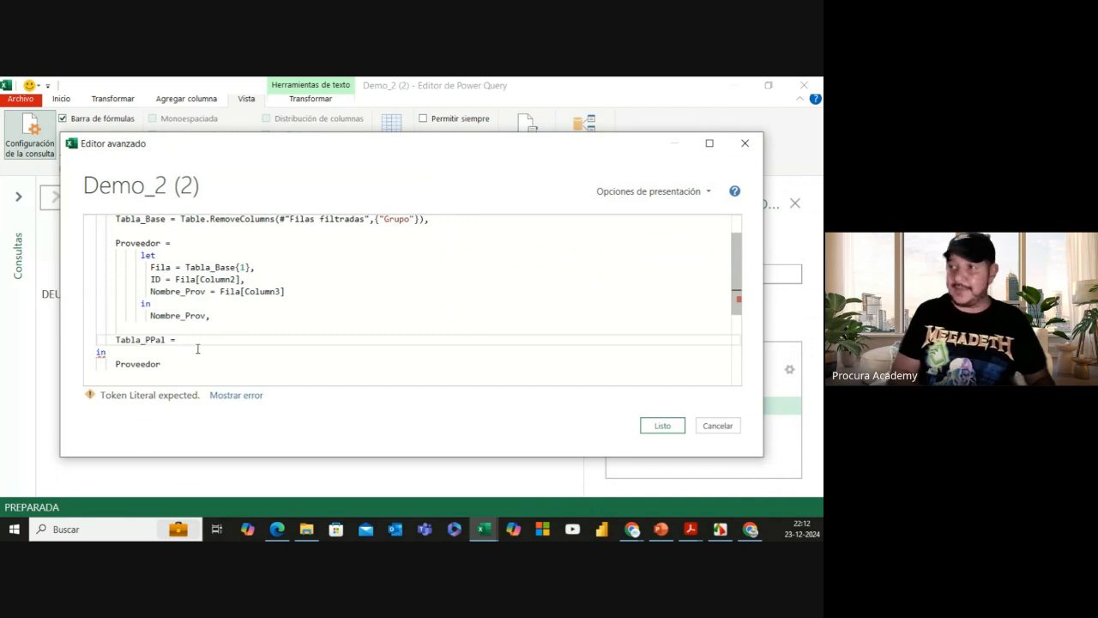
pyautogui.write('Tabla')
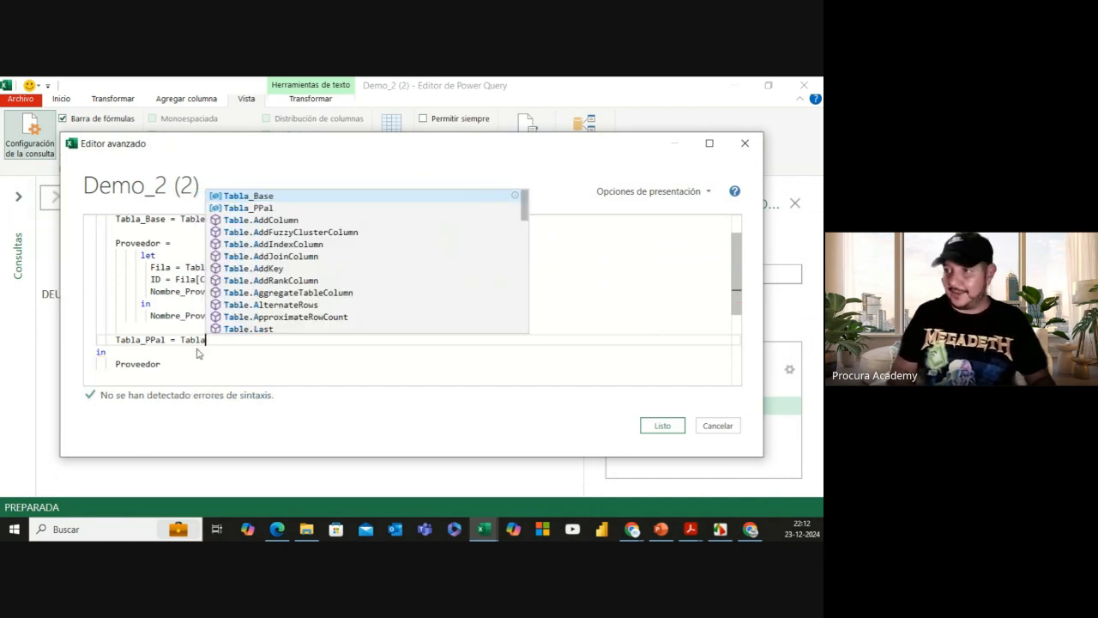
pyautogui.write('_Base')
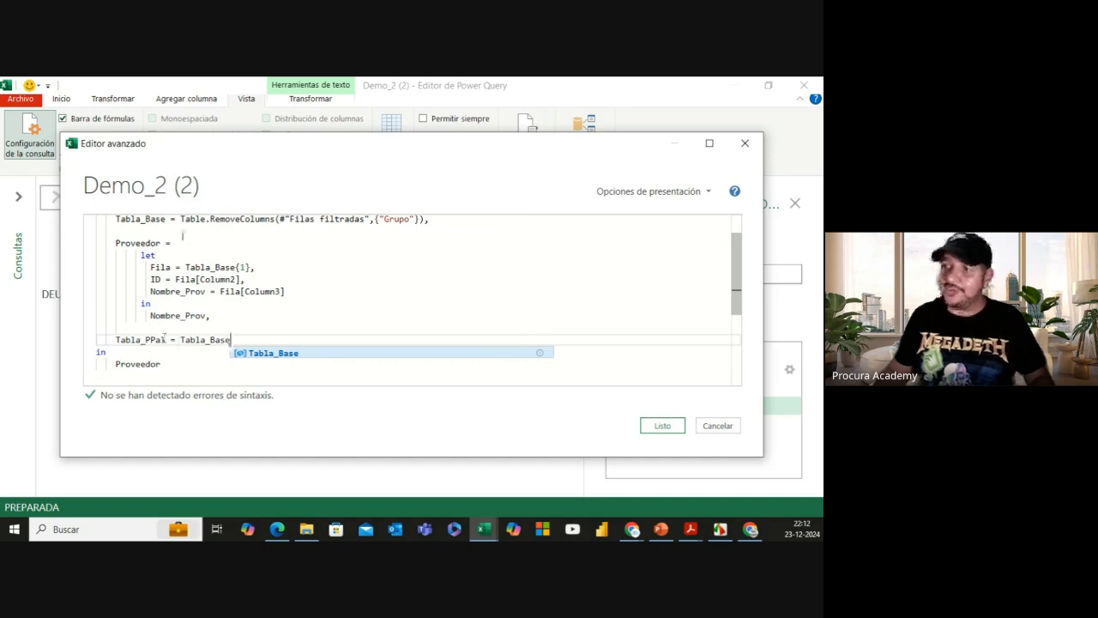
pyautogui.scroll(1, 144, 221)
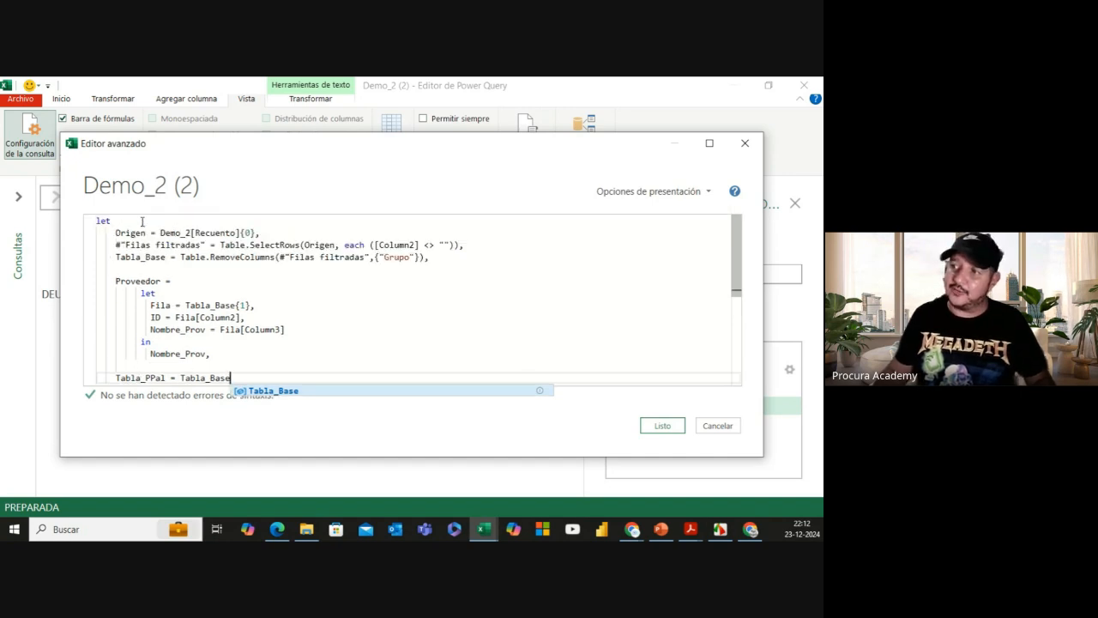
pyautogui.scroll(-1, 249, 294)
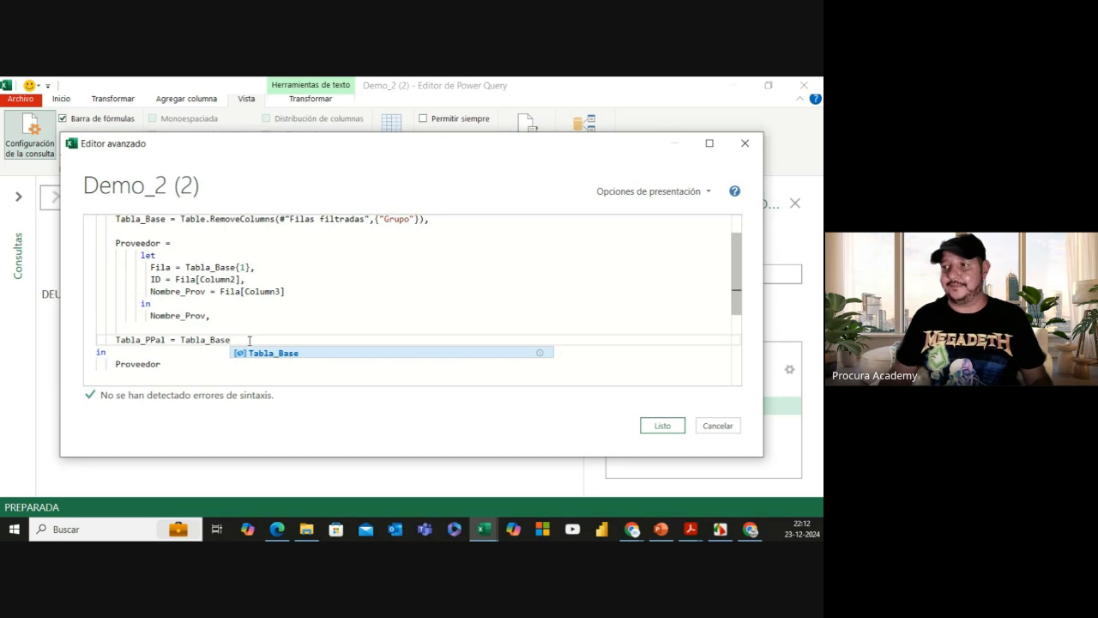
pyautogui.moveTo(116, 340); pyautogui.dragTo(160, 365)
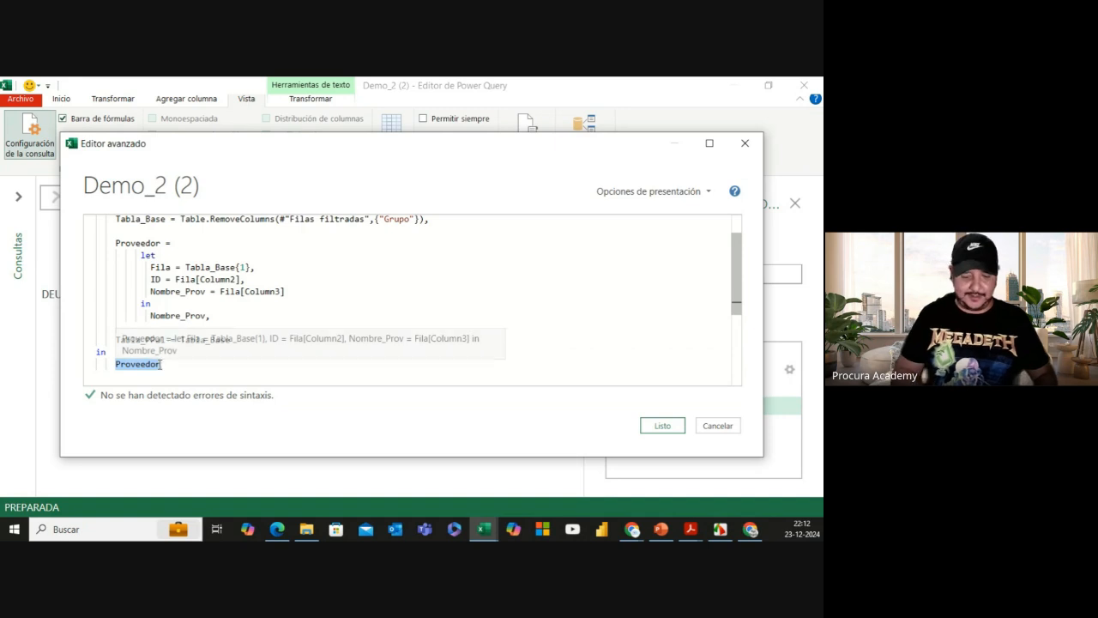
pyautogui.write('Tabla_PPal')
pyautogui.click(662, 426)
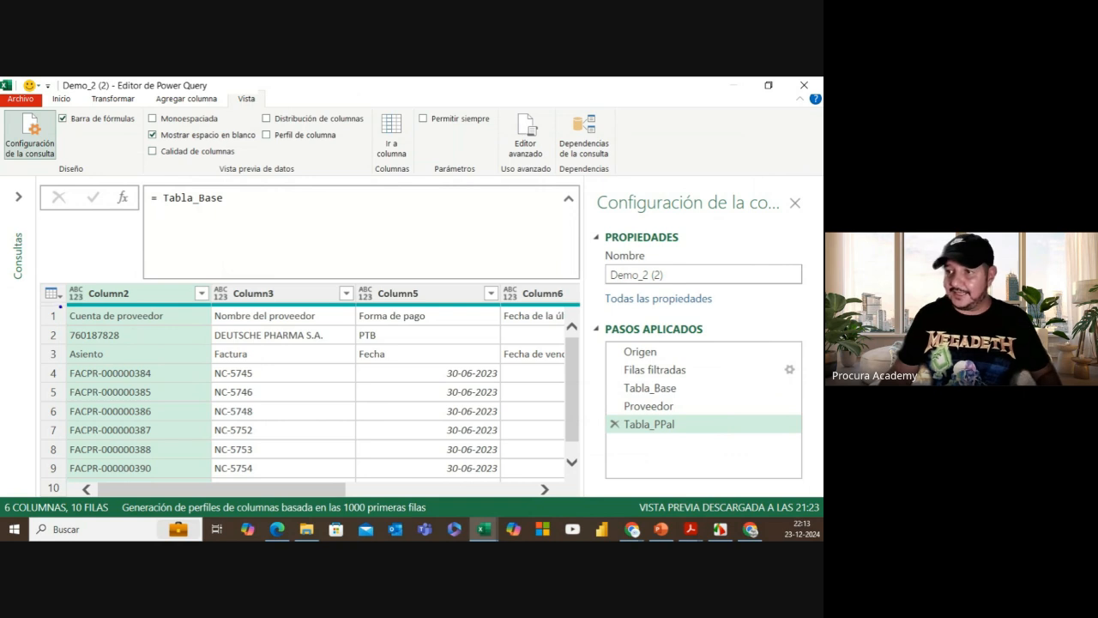
# Step: Highlight the supplier rows, Forma de pago, supplier name and Proveedor step, then clear the marks
pyautogui.moveTo(62, 306); pyautogui.dragTo(159, 349)
pyautogui.moveTo(366, 342); pyautogui.dragTo(500, 342)
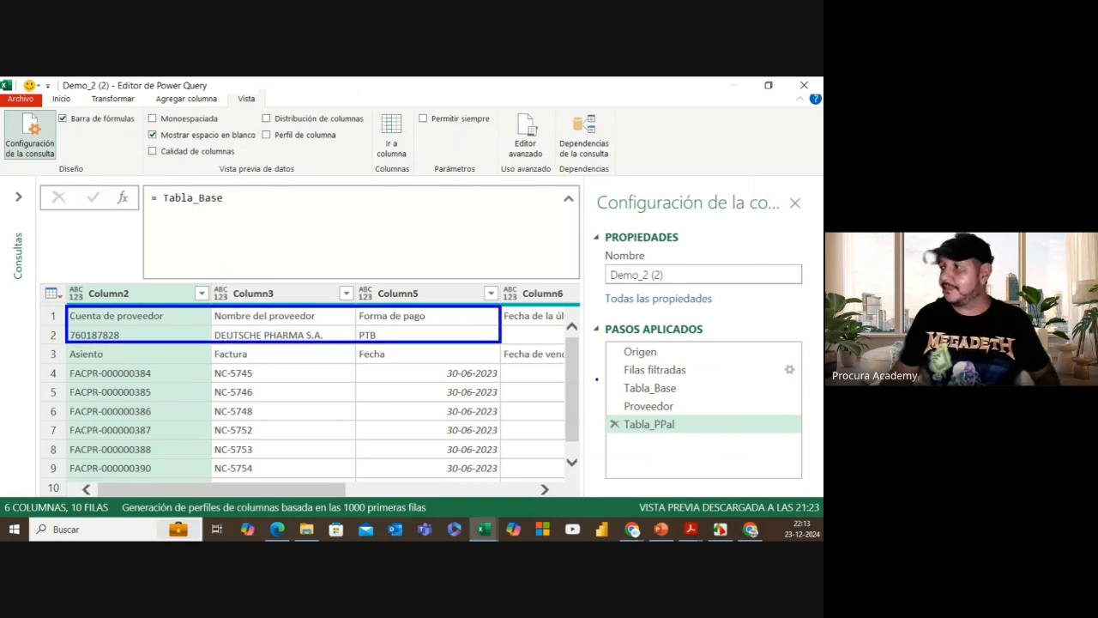
pyautogui.moveTo(612, 398); pyautogui.dragTo(679, 413)
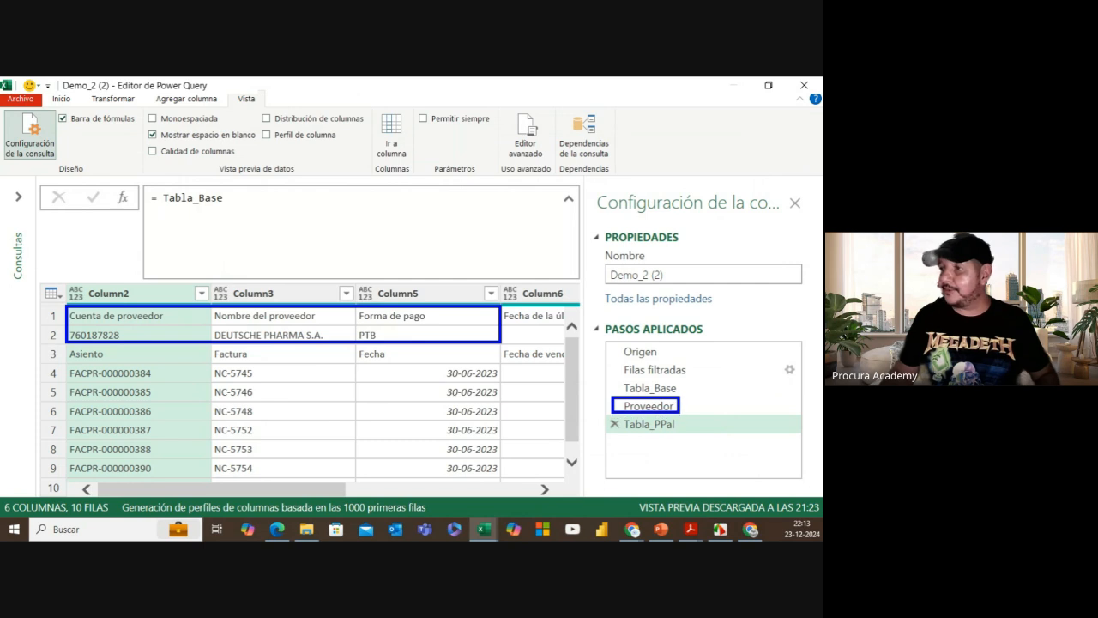
pyautogui.moveTo(209, 330); pyautogui.dragTo(225, 323)
pyautogui.moveTo(326, 336); pyautogui.dragTo(341, 330)
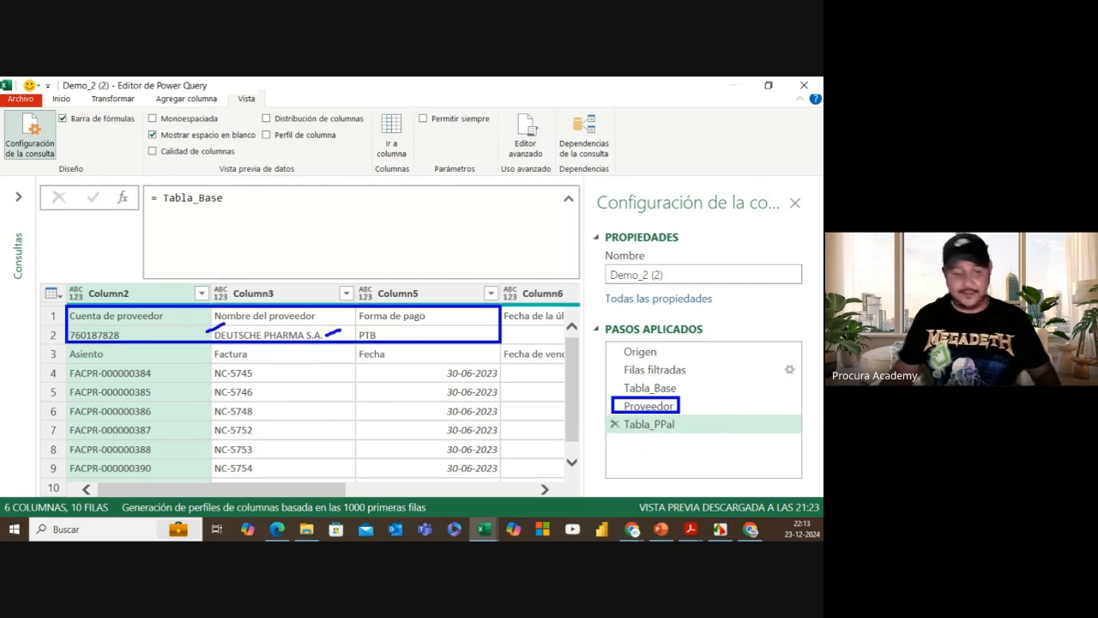
pyautogui.press('Escape')
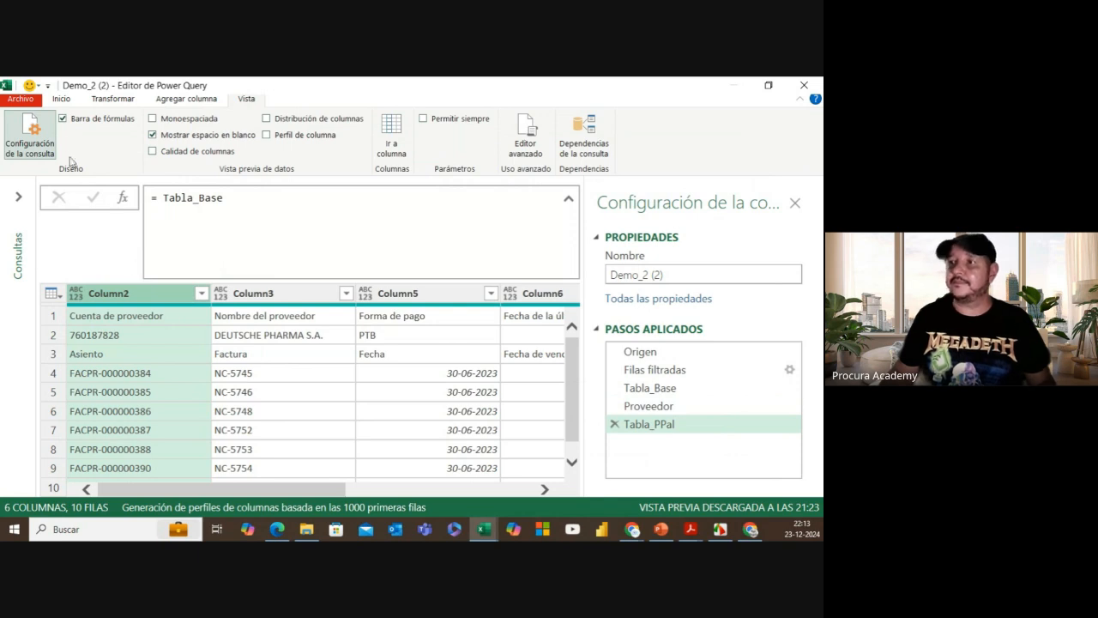
pyautogui.click(60, 101)
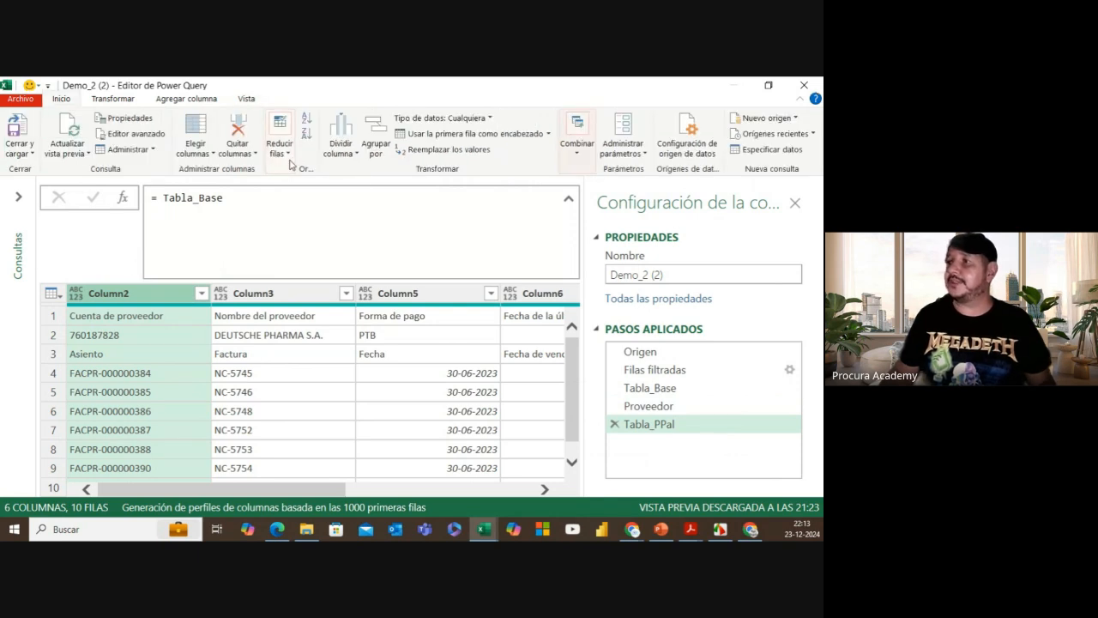
# Step: Remove the top 2 rows of the table with Quitar filas superiores
pyautogui.click(288, 161)
pyautogui.click(324, 210)
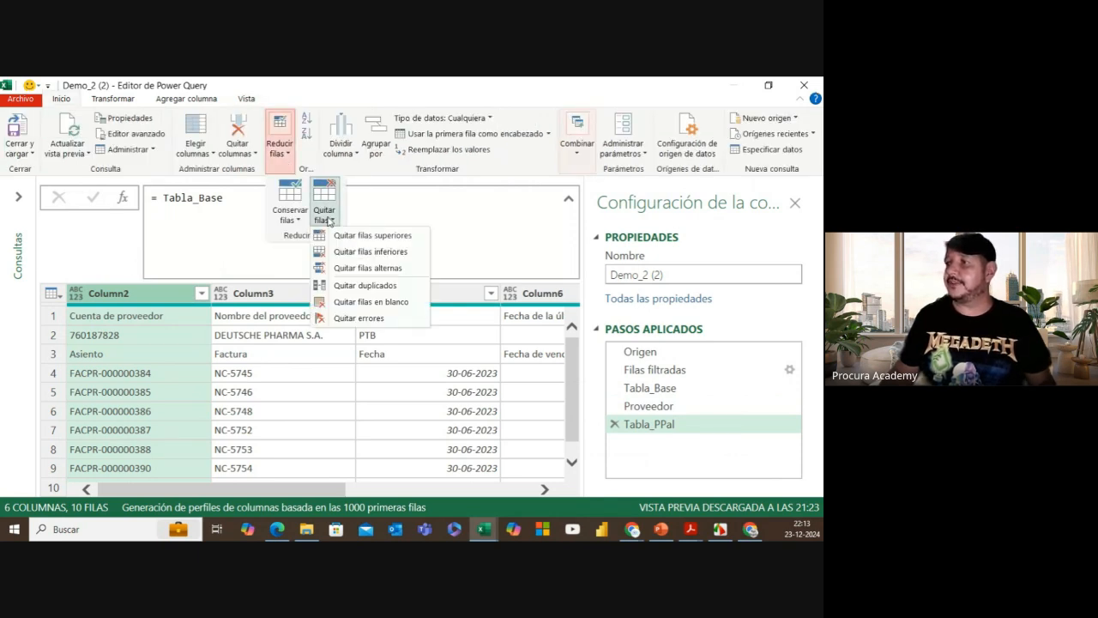
pyautogui.click(371, 237)
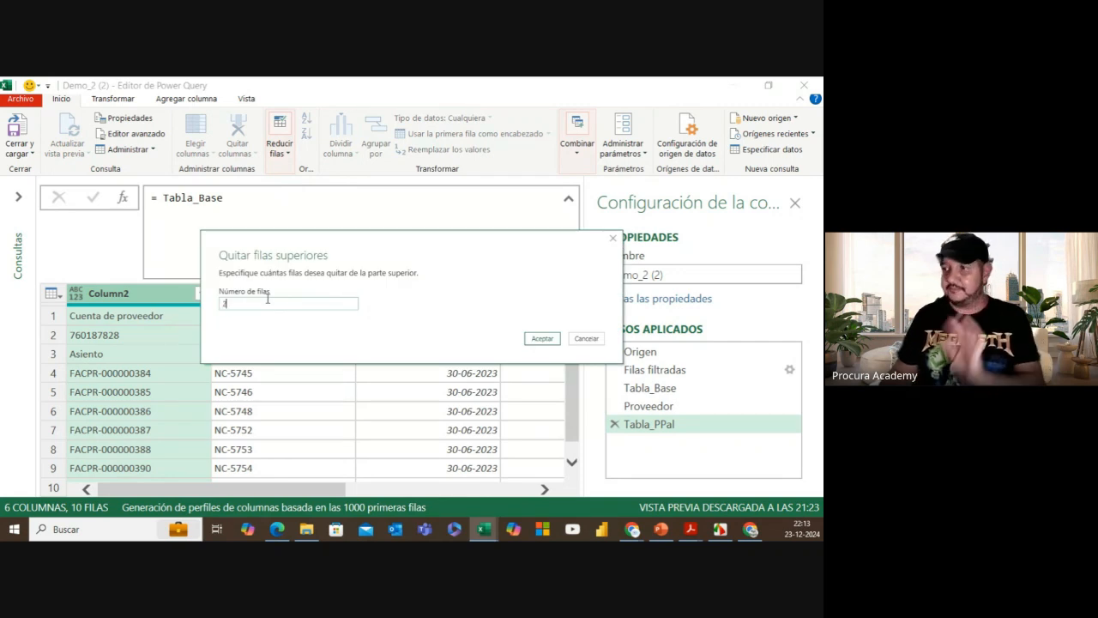
pyautogui.click(530, 340)
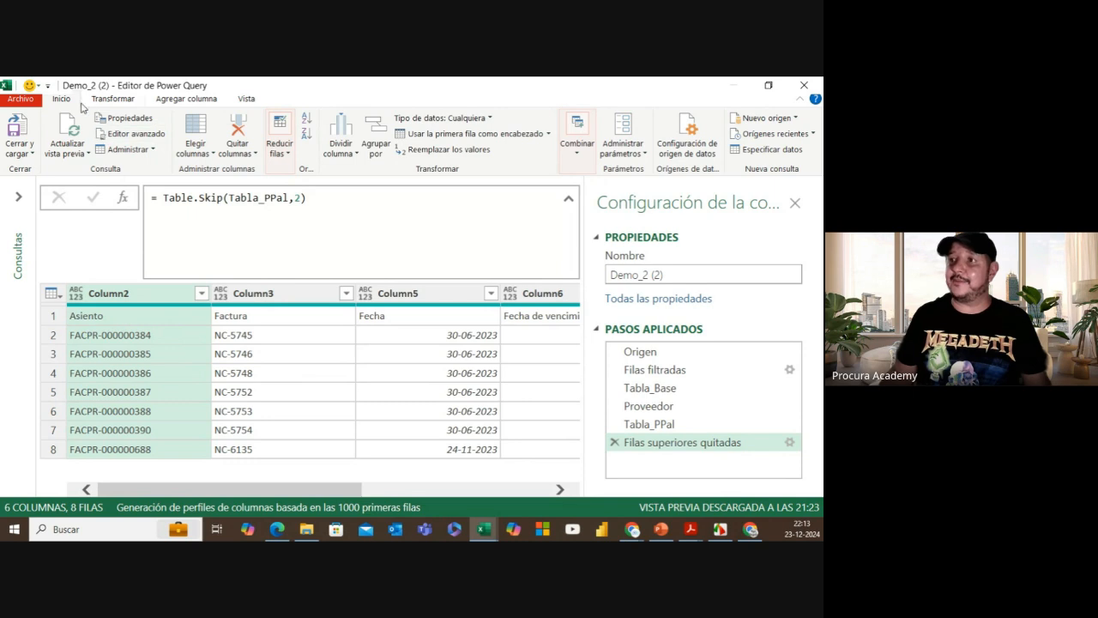
# Step: Promote the first row to headers so columns read Asiento, Factura, Fecha through Saldo
pyautogui.click(473, 133)
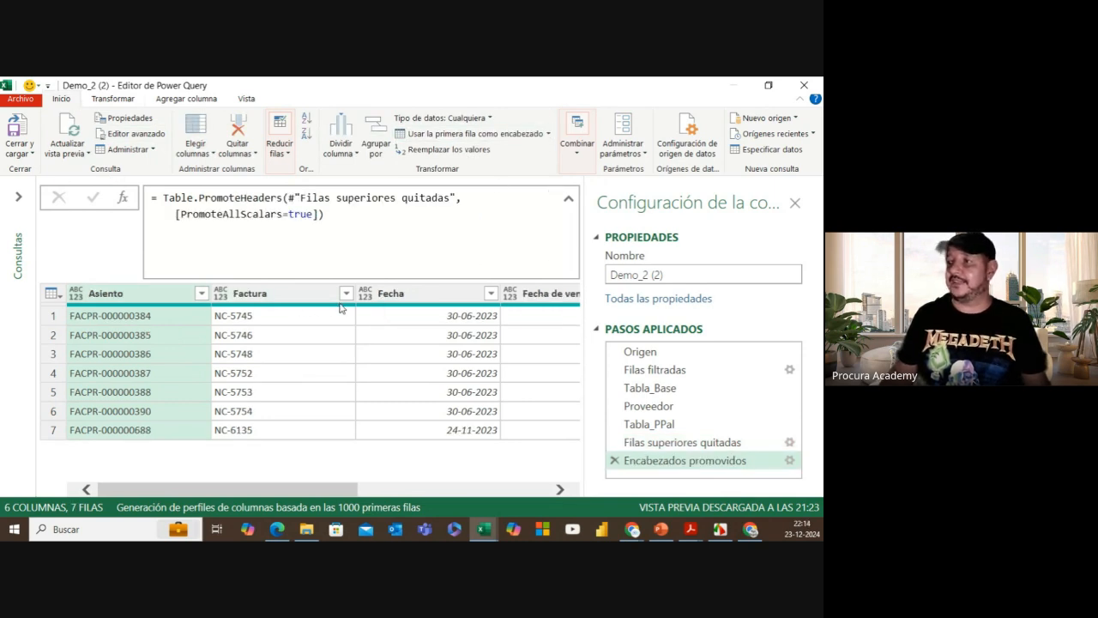
pyautogui.moveTo(287, 490); pyautogui.dragTo(482, 490)
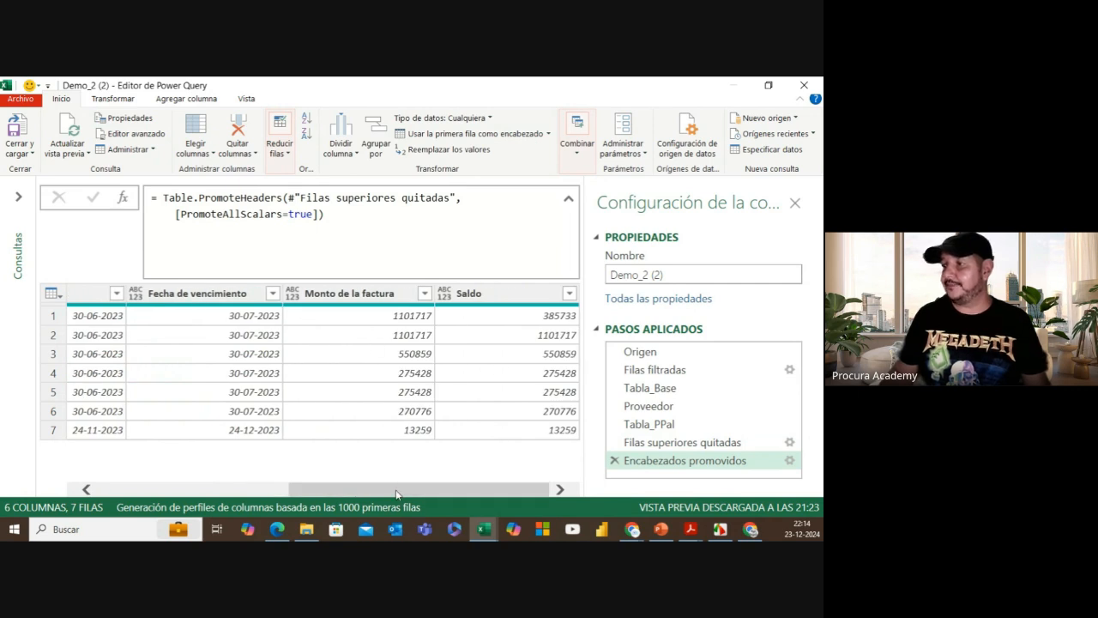
pyautogui.moveTo(398, 490); pyautogui.dragTo(282, 490)
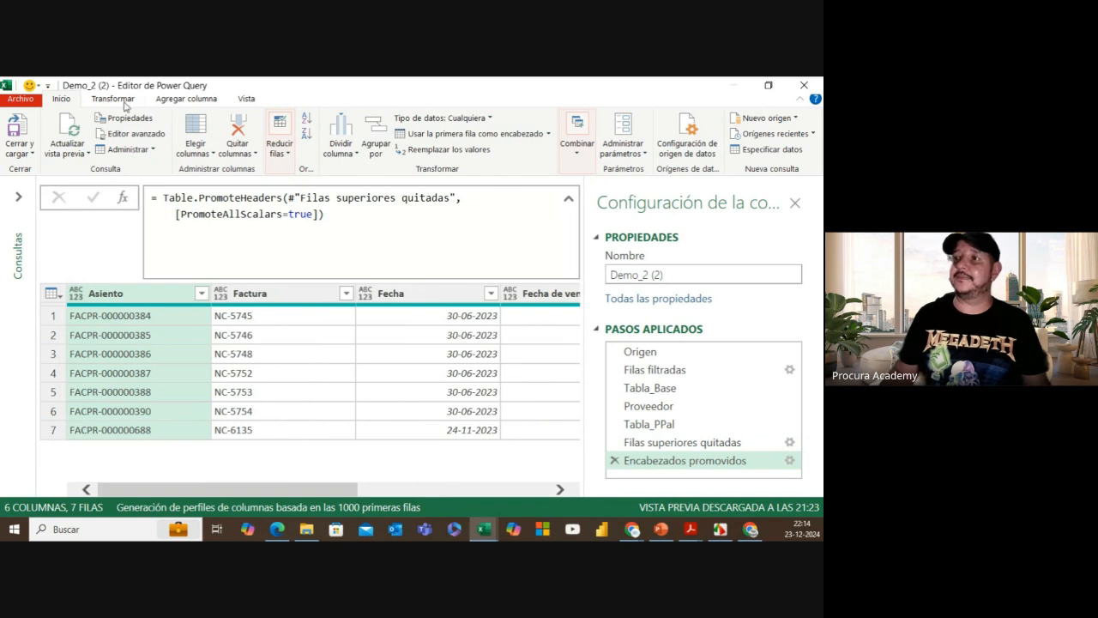
# Step: Add a custom RUT column with formula Proveedor, then bring up the Advanced Editor
pyautogui.click(165, 101)
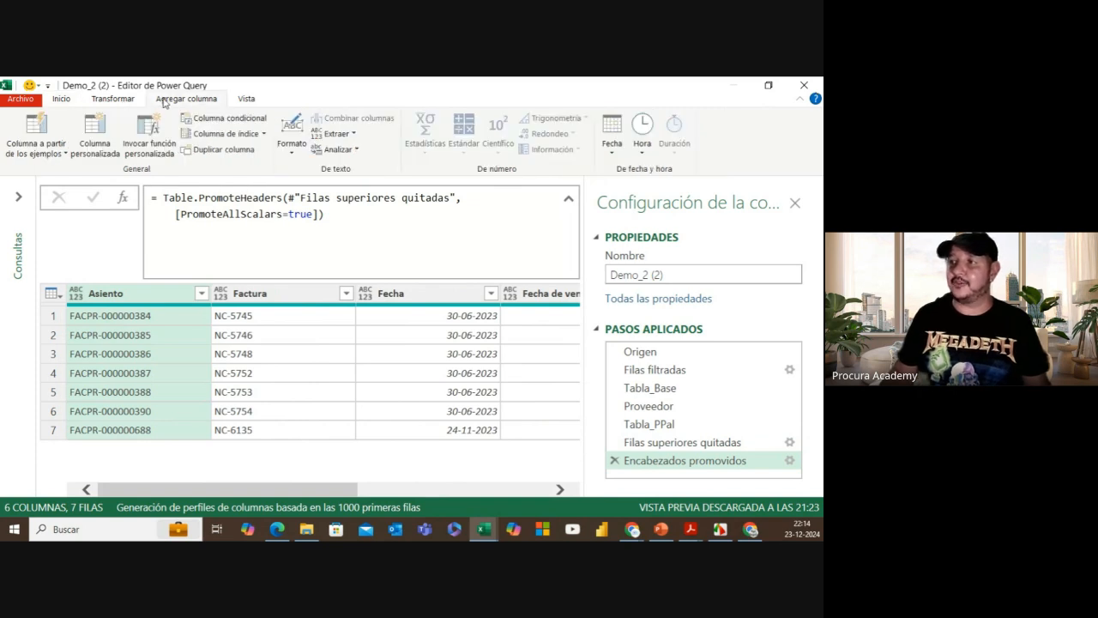
pyautogui.click(93, 144)
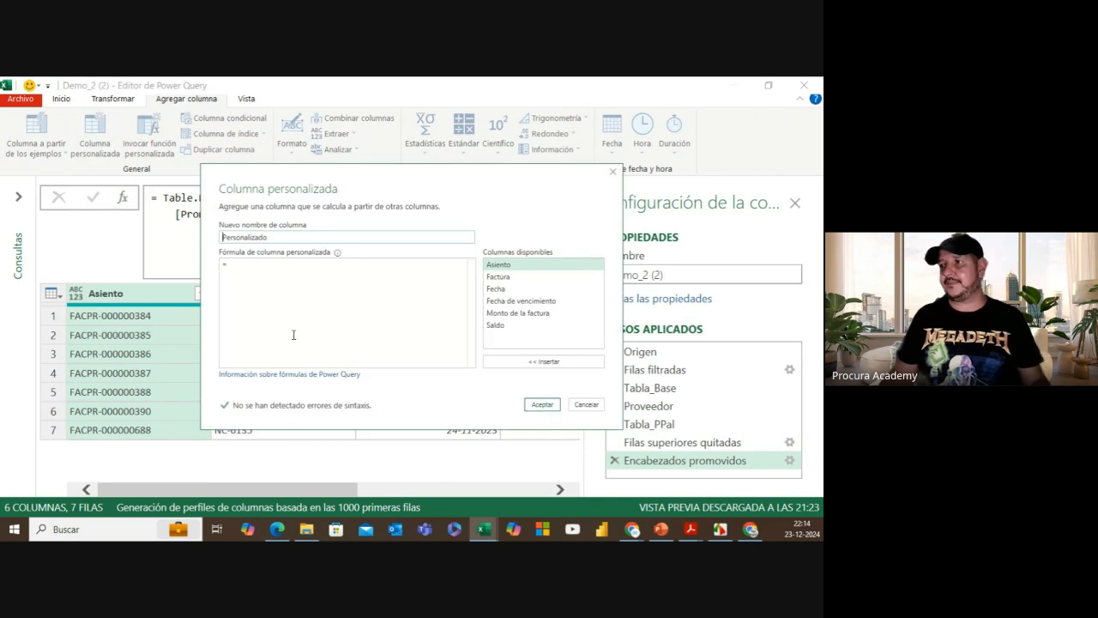
pyautogui.moveTo(277, 238); pyautogui.dragTo(221, 234)
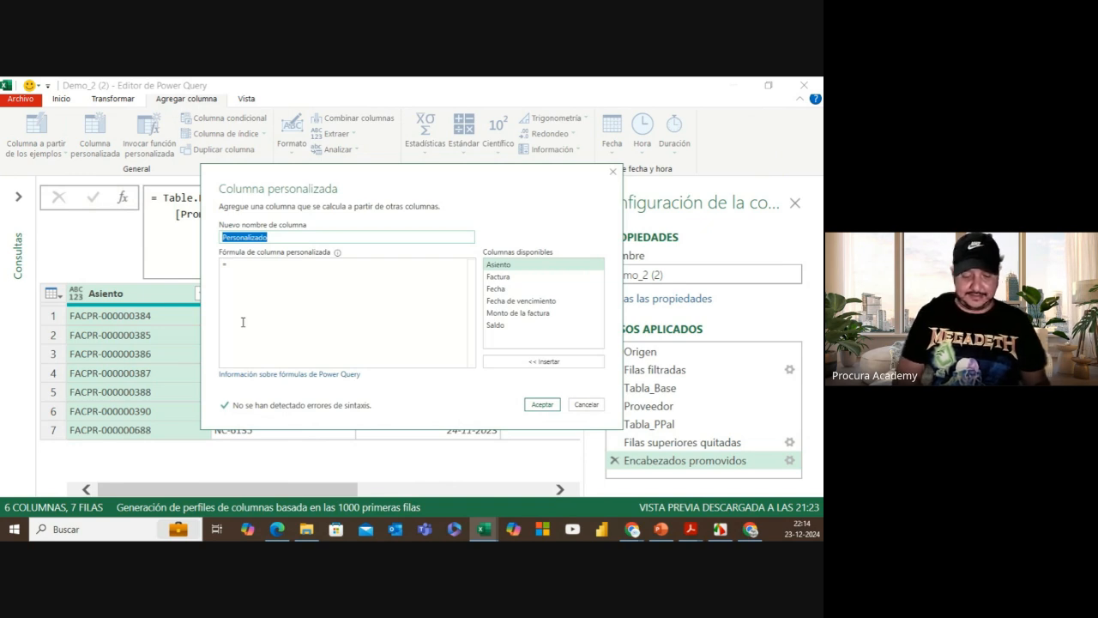
pyautogui.write('C')
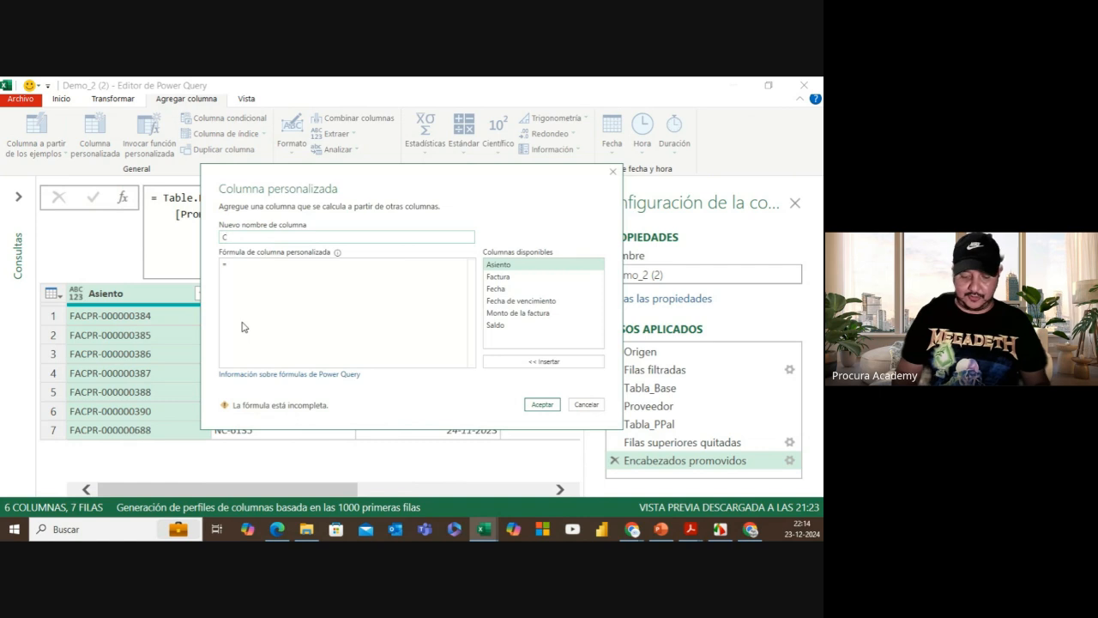
pyautogui.write('RUT')
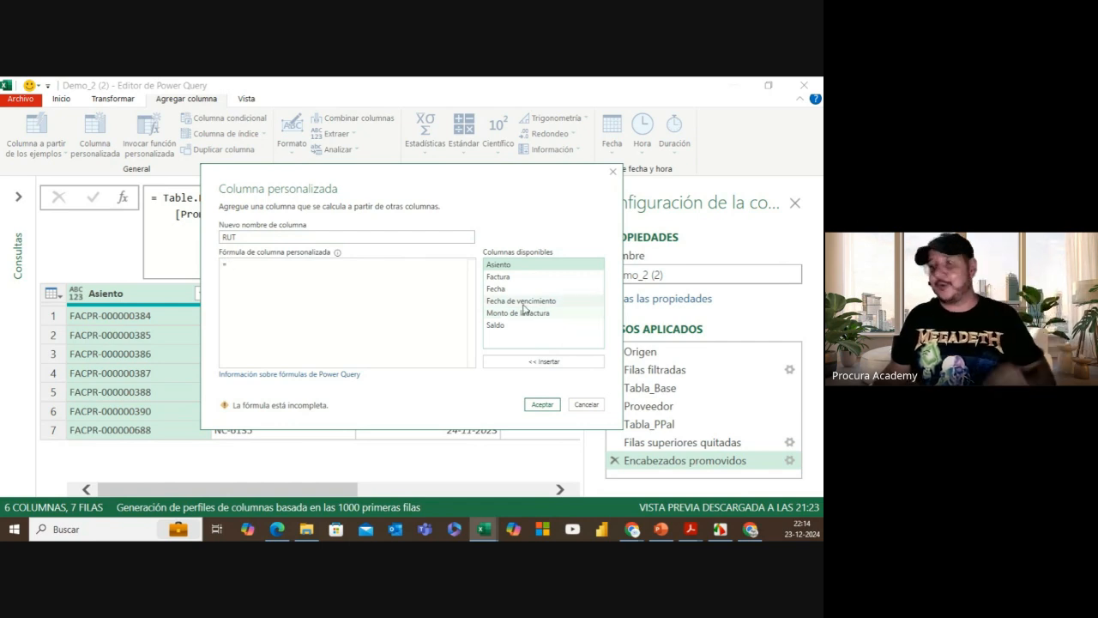
pyautogui.write('Provee')
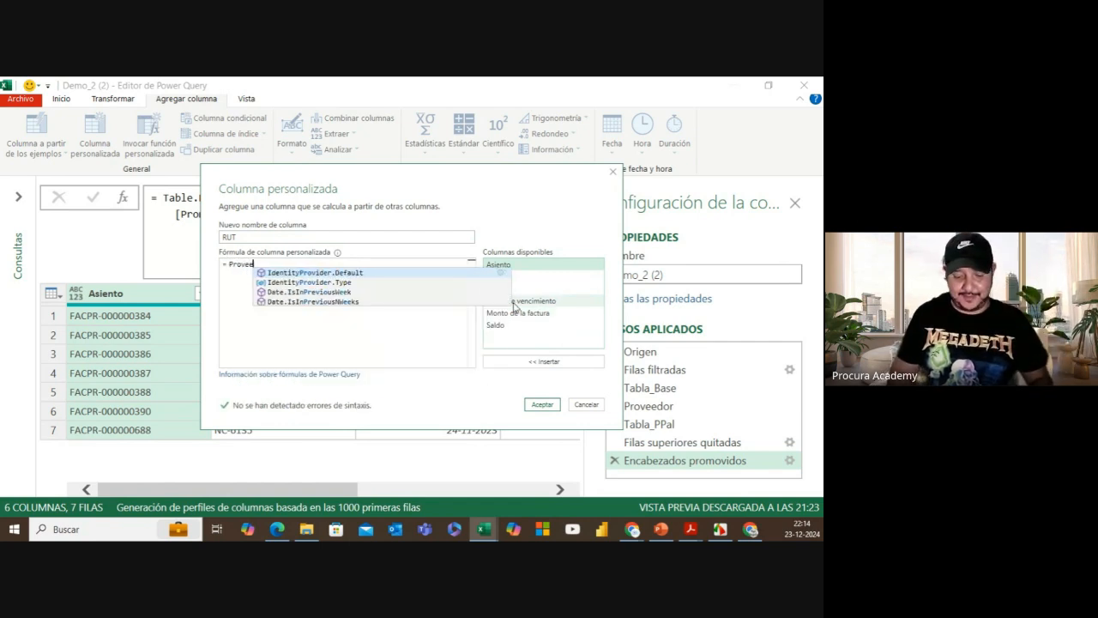
pyautogui.write('dor')
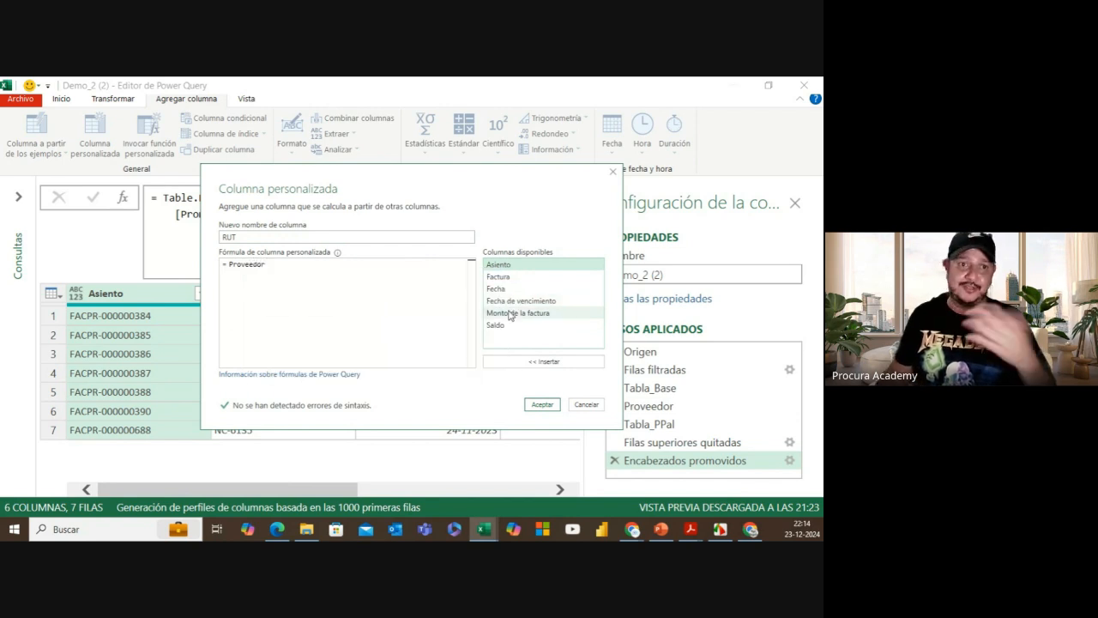
pyautogui.click(542, 406)
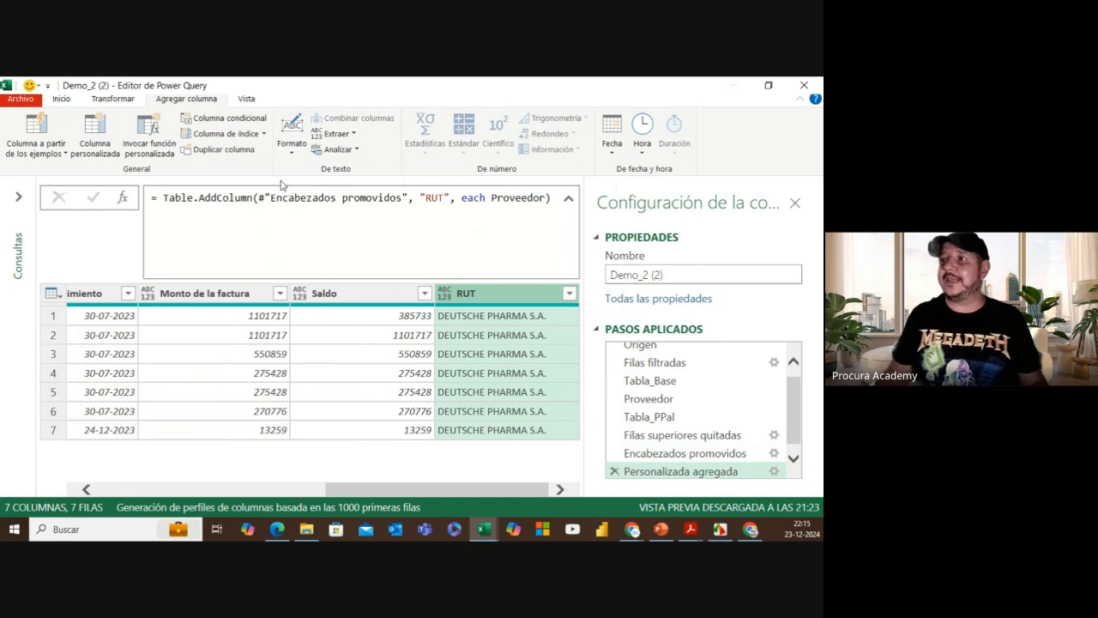
pyautogui.click(246, 99)
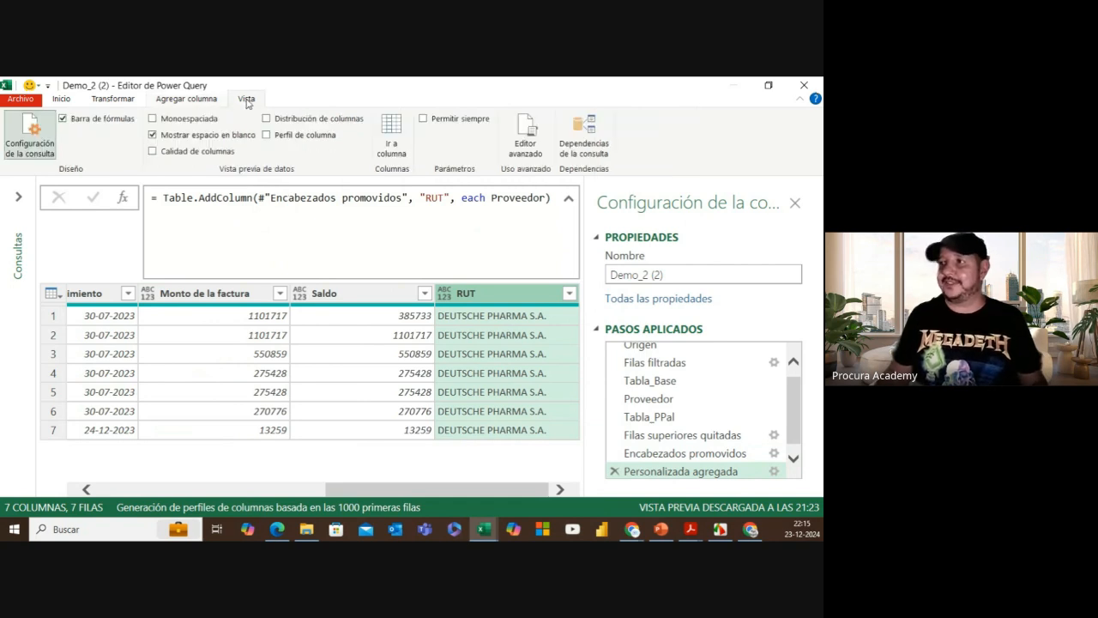
pyautogui.click(525, 137)
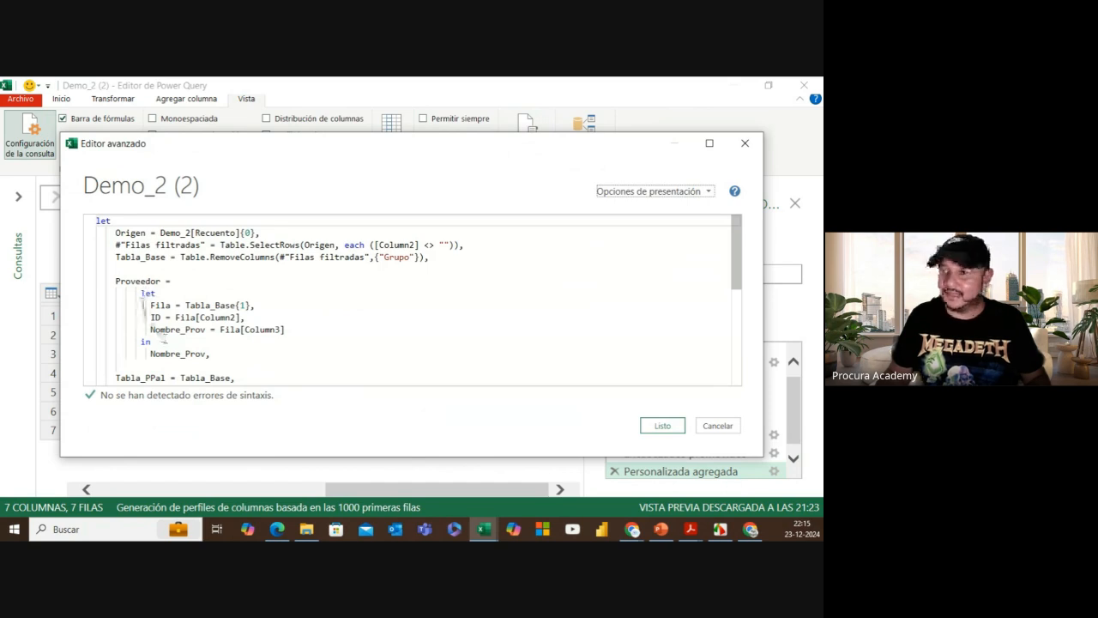
# Step: Replace the inner let and in of the Proveedor step with [ and ]
pyautogui.doubleClick(148, 294)
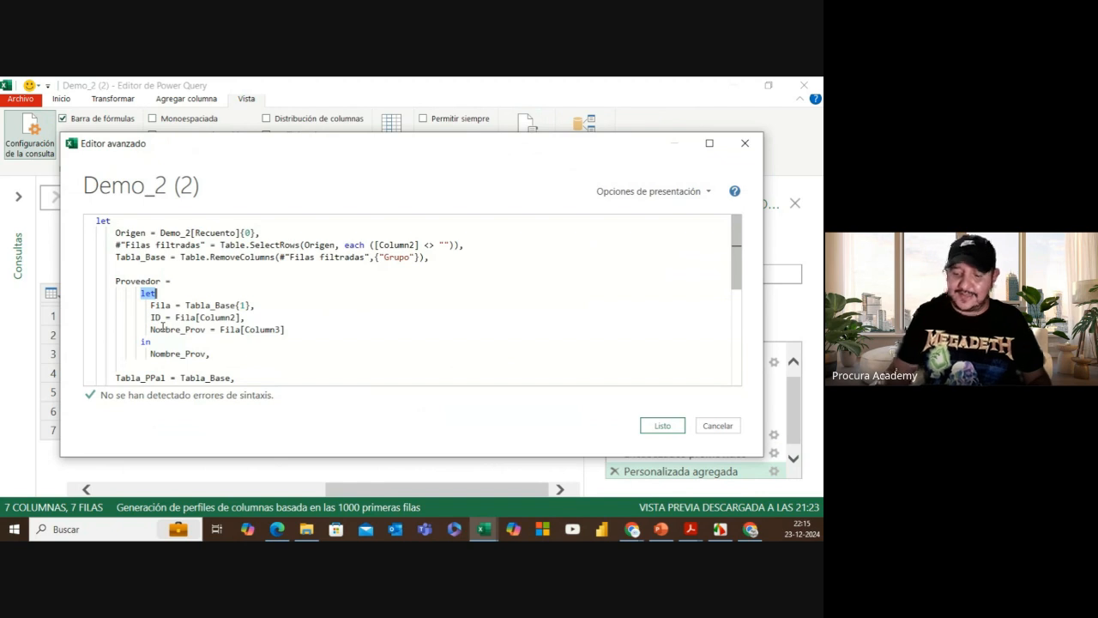
pyautogui.press('BackSpace')
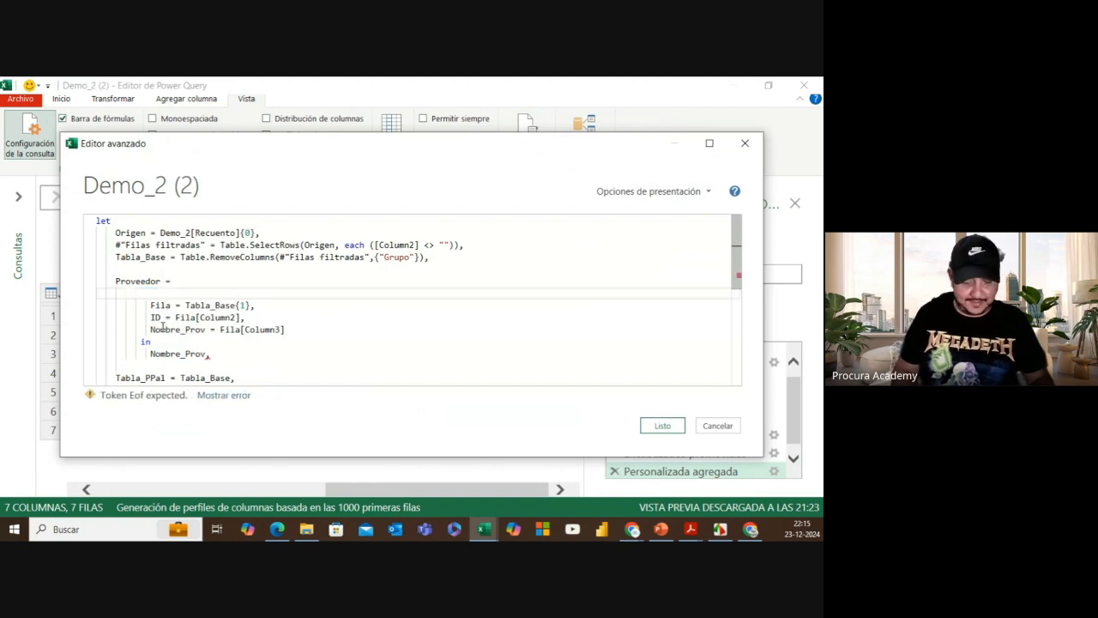
pyautogui.write('[')
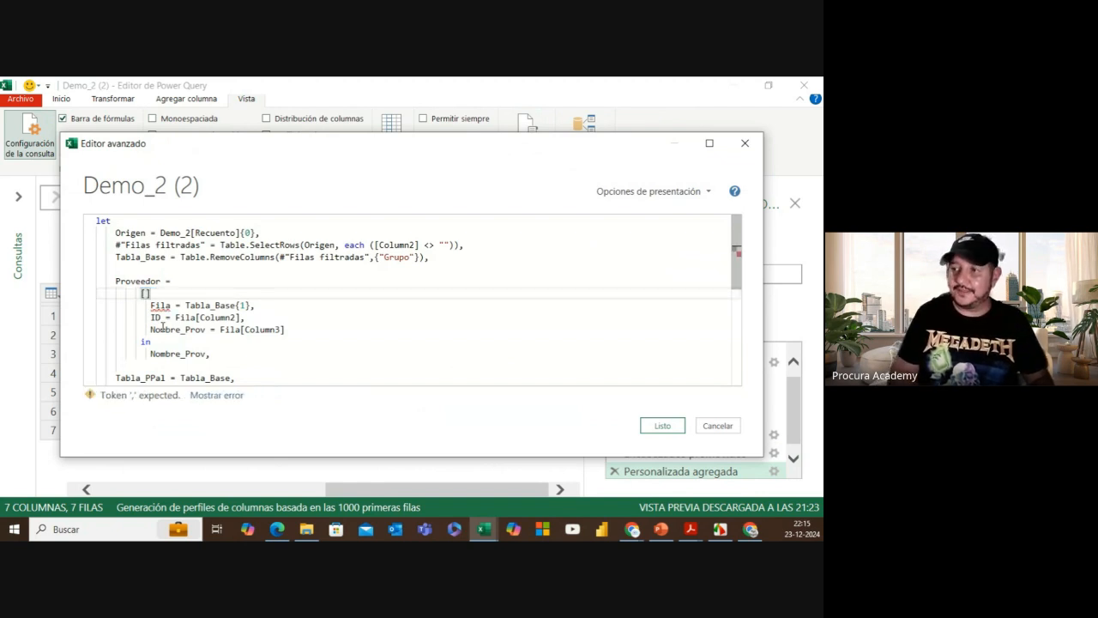
pyautogui.press('BackSpace')
pyautogui.press('BackSpace')
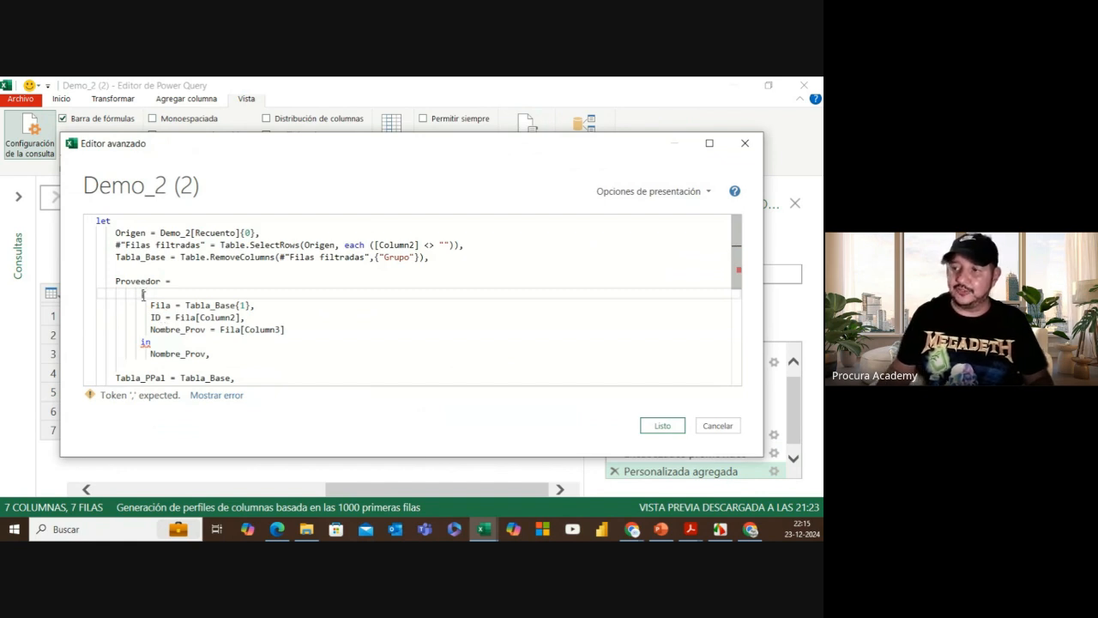
pyautogui.write('[')
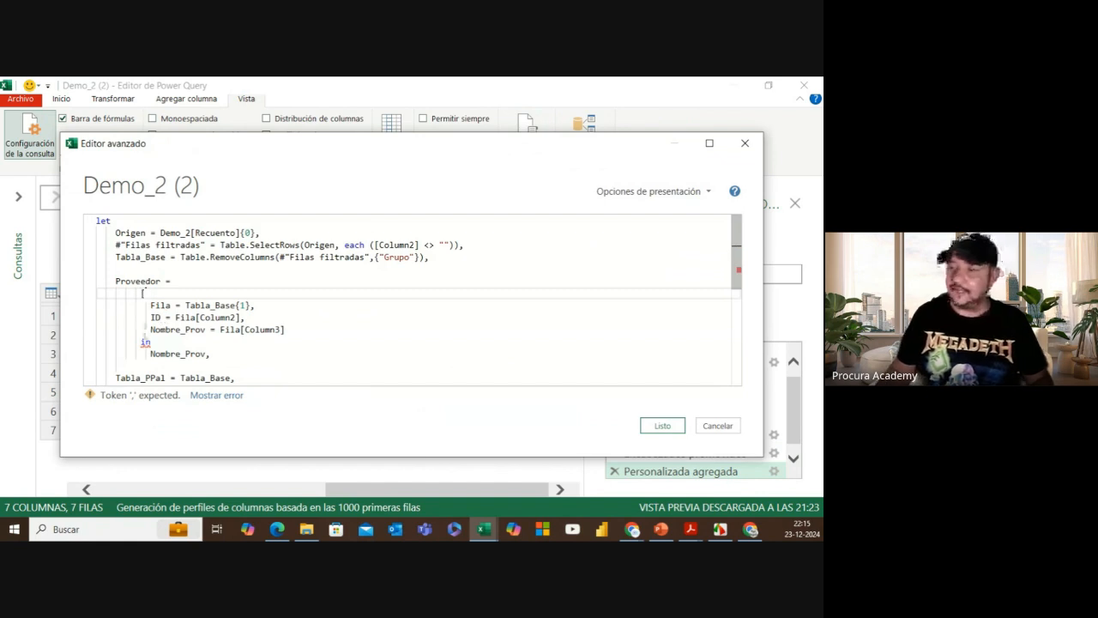
pyautogui.doubleClick(151, 342)
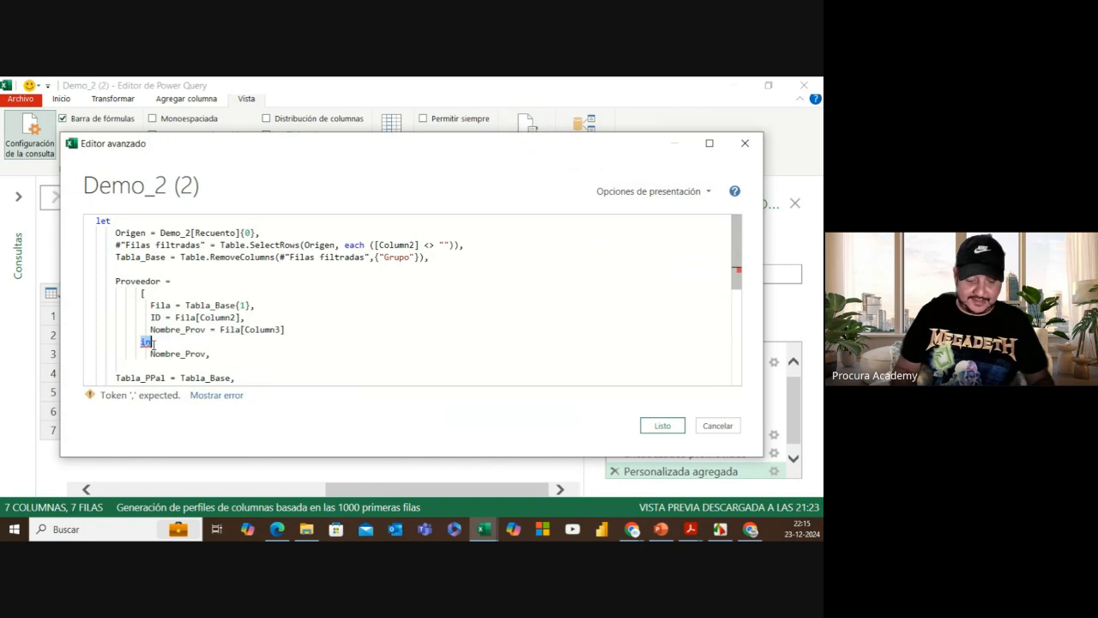
pyautogui.press('BackSpace')
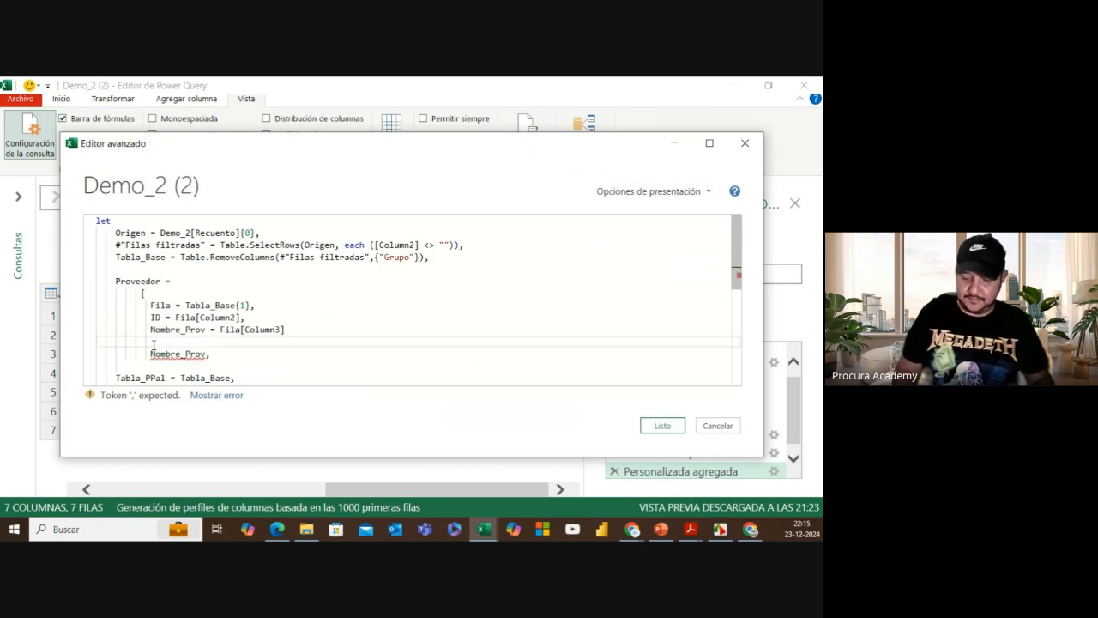
pyautogui.write(']')
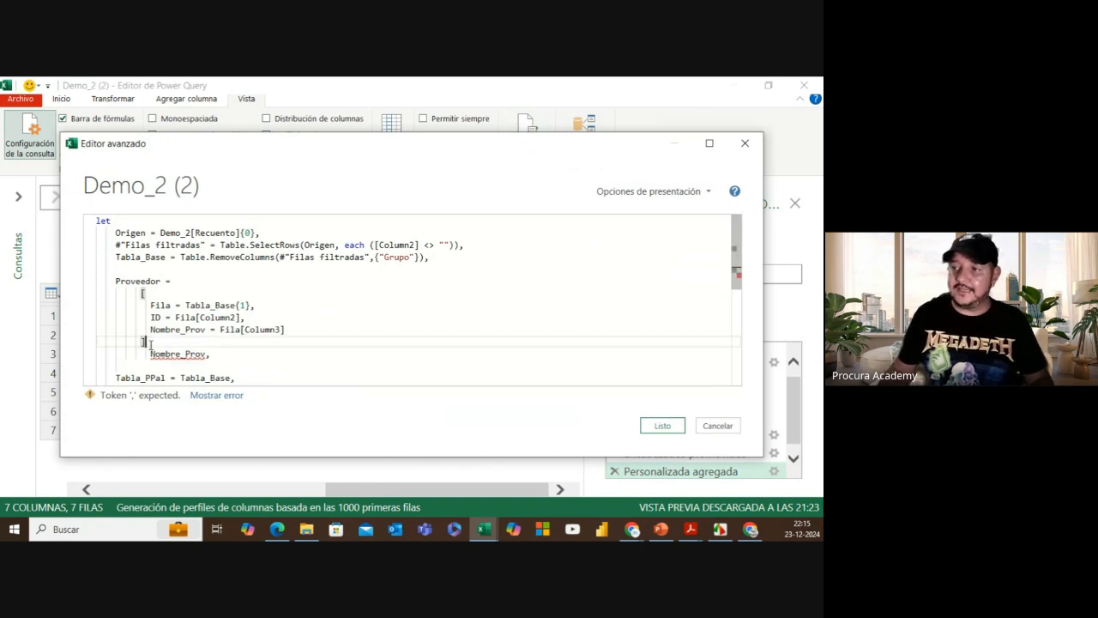
# Step: Wrap Nombre_Prov in brackets as [Nombre_Prov] and save the code with Listo
pyautogui.click(152, 354)
pyautogui.moveTo(152, 353); pyautogui.dragTo(206, 353)
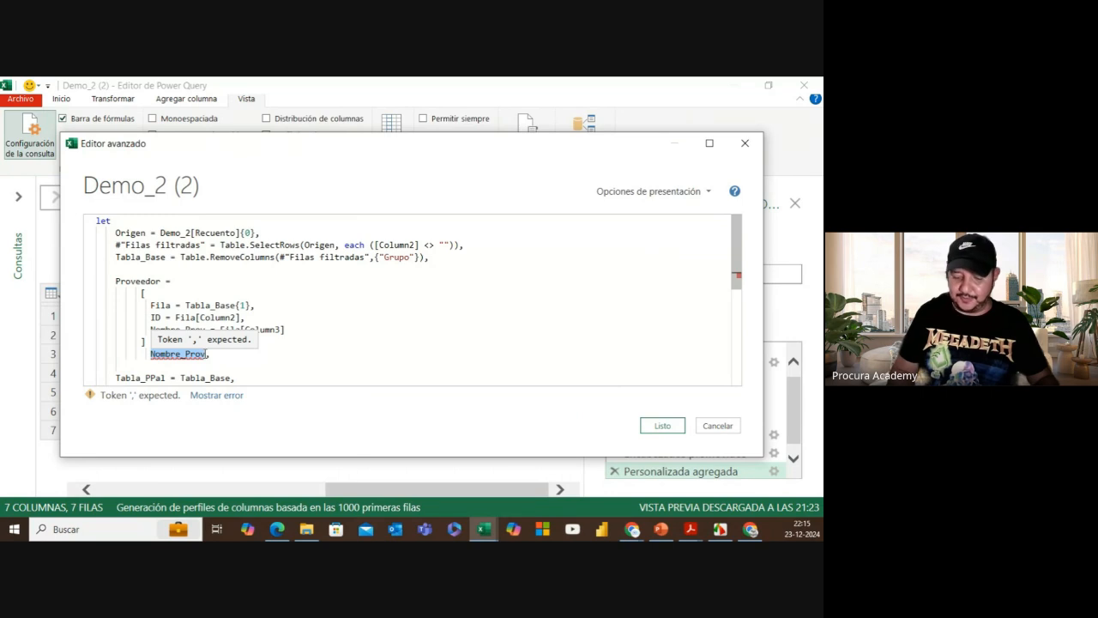
pyautogui.write('[')
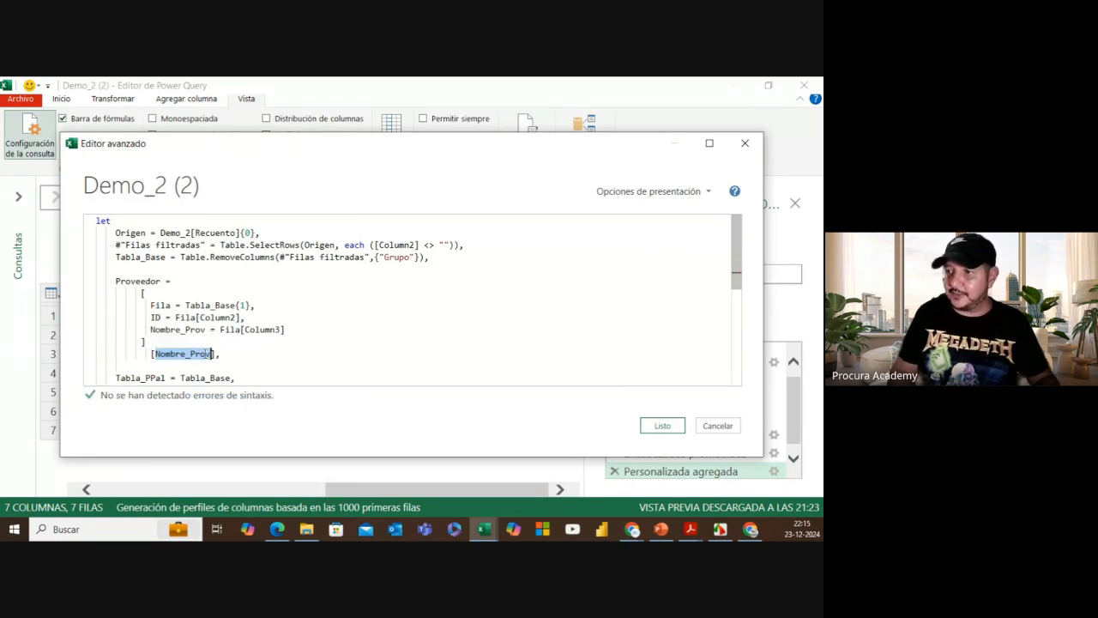
pyautogui.click(217, 353)
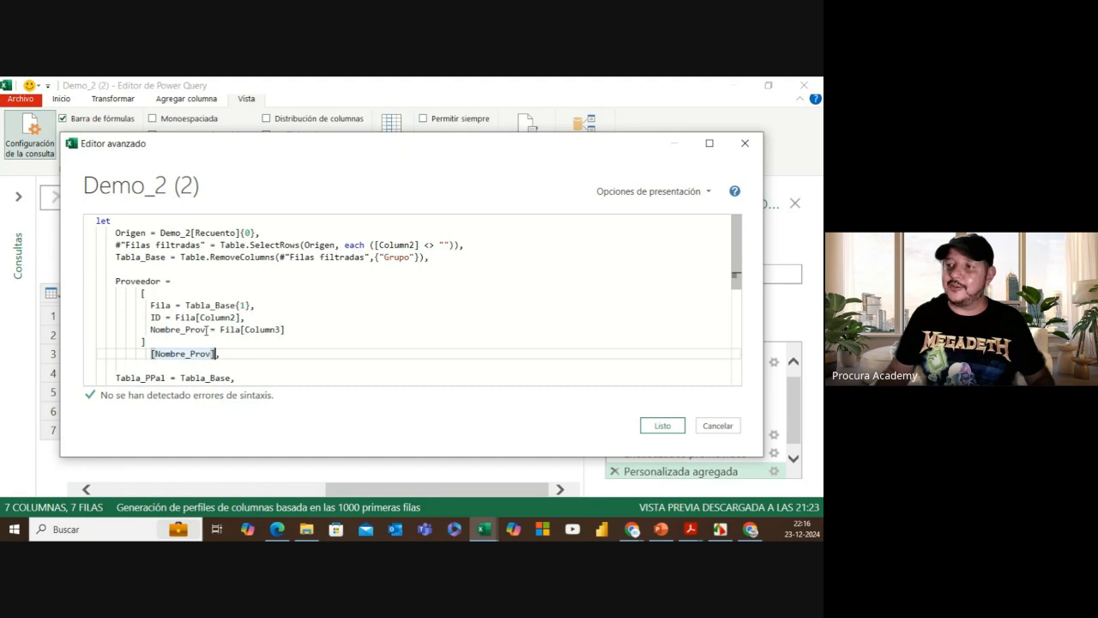
pyautogui.moveTo(206, 329); pyautogui.dragTo(150, 330)
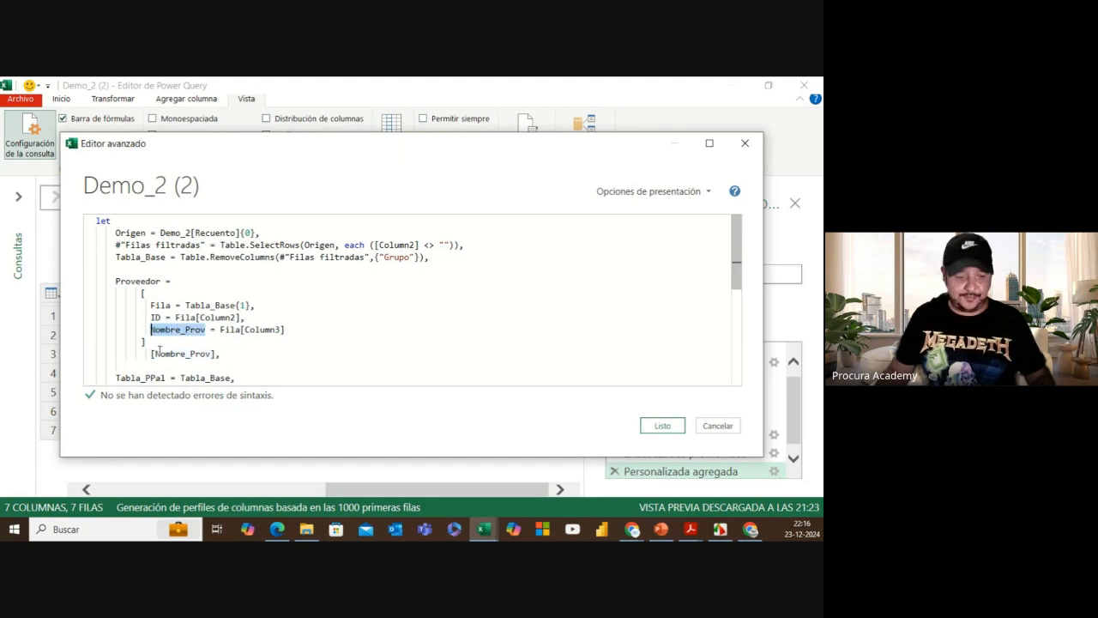
pyautogui.press('Left')
pyautogui.scroll(-1, 239, 338)
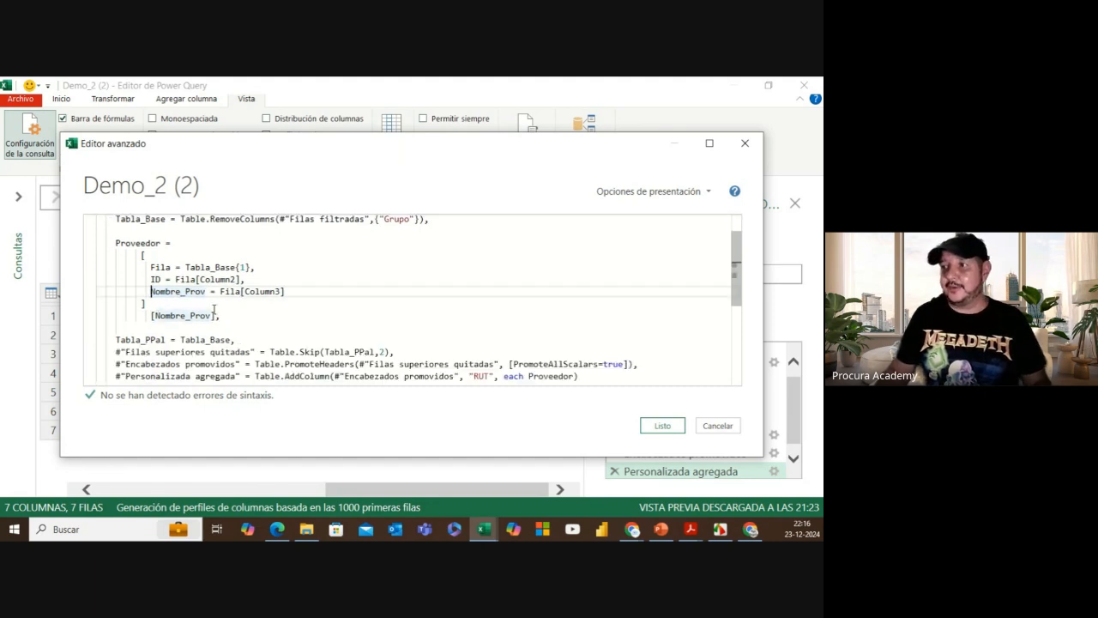
pyautogui.click(661, 425)
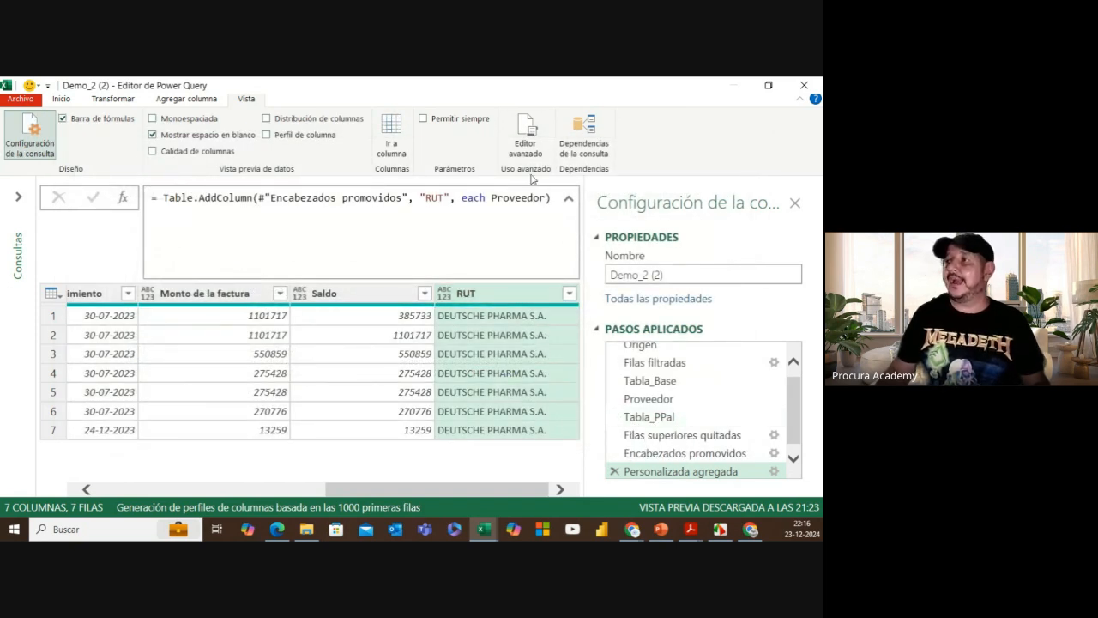
# Step: In the Advanced Editor, delete the [Nombre_Prov] line so the record ends with '],'
pyautogui.click(526, 146)
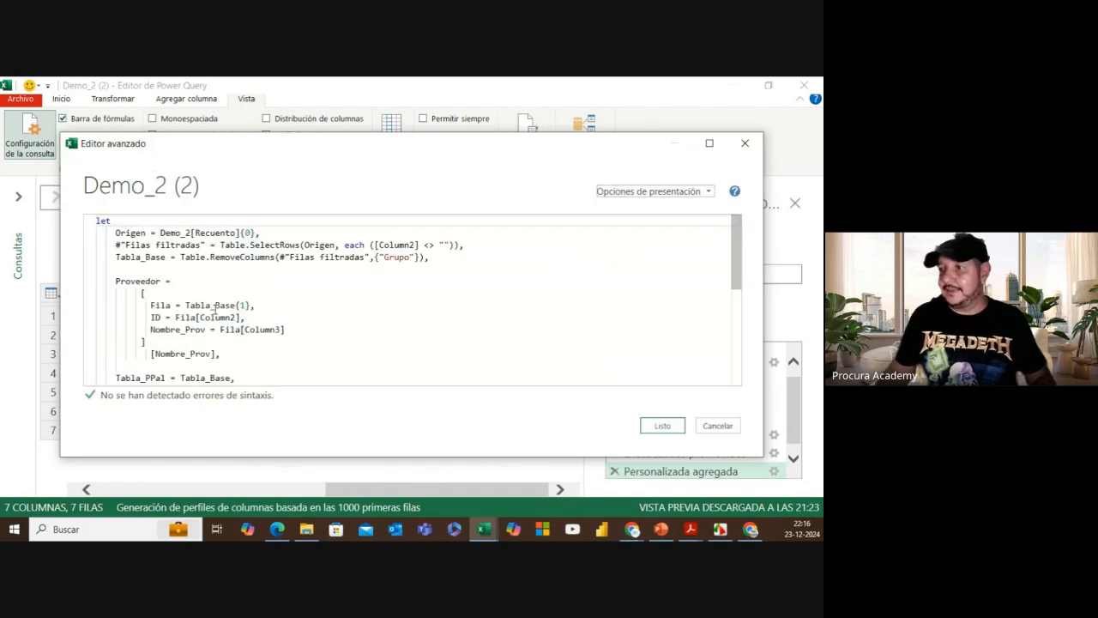
pyautogui.scroll(-1, 189, 301)
pyautogui.moveTo(151, 315); pyautogui.dragTo(214, 315)
pyautogui.press('Delete')
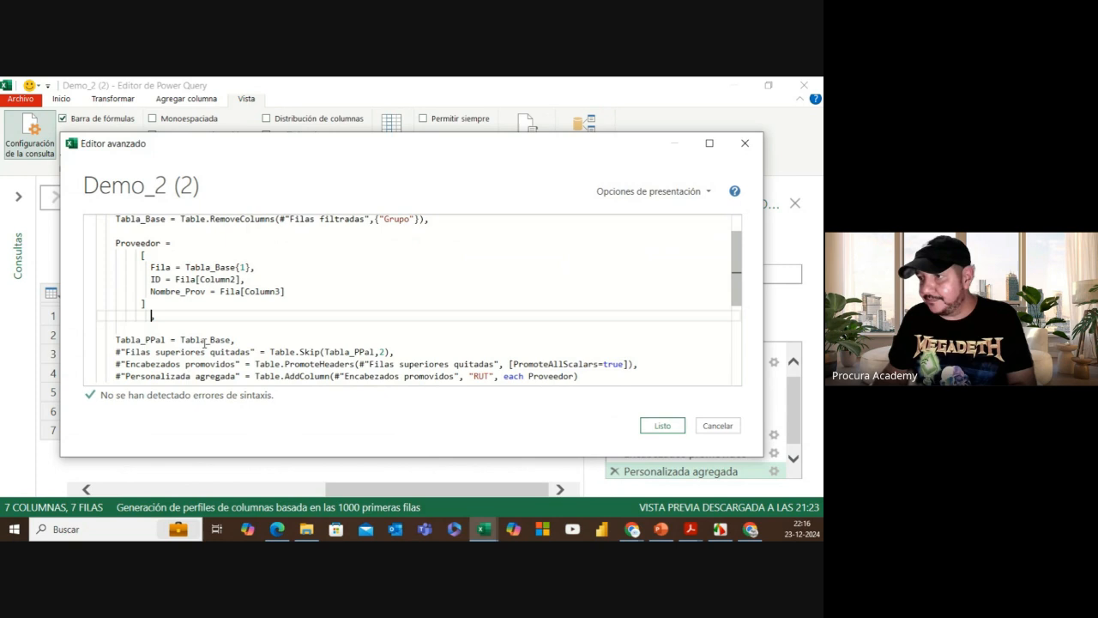
pyautogui.click(146, 304)
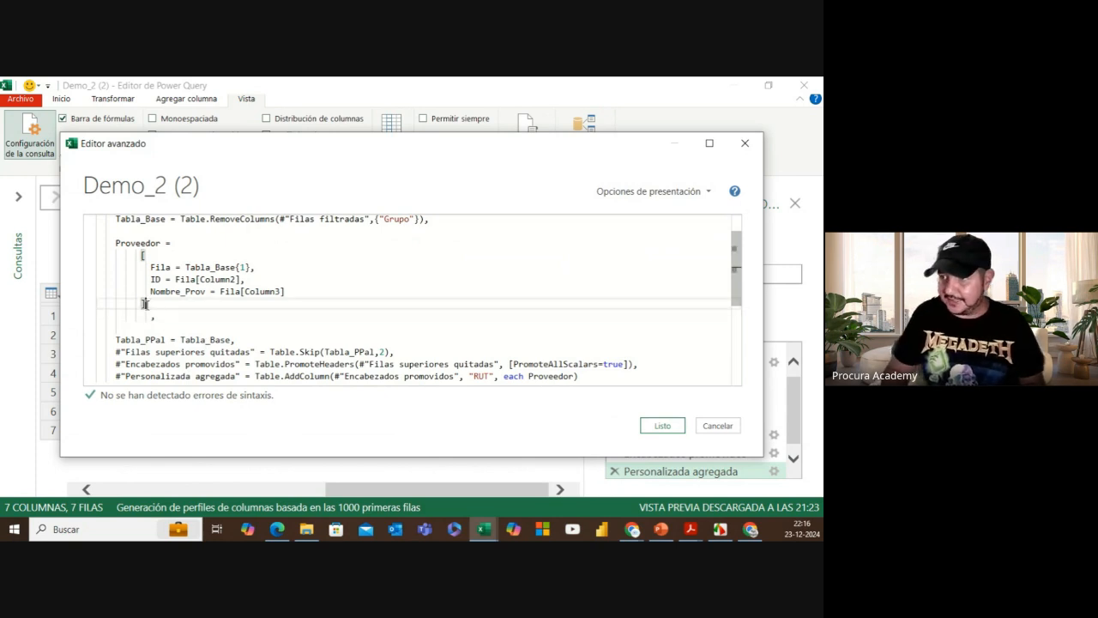
pyautogui.write(',')
pyautogui.doubleClick(169, 320)
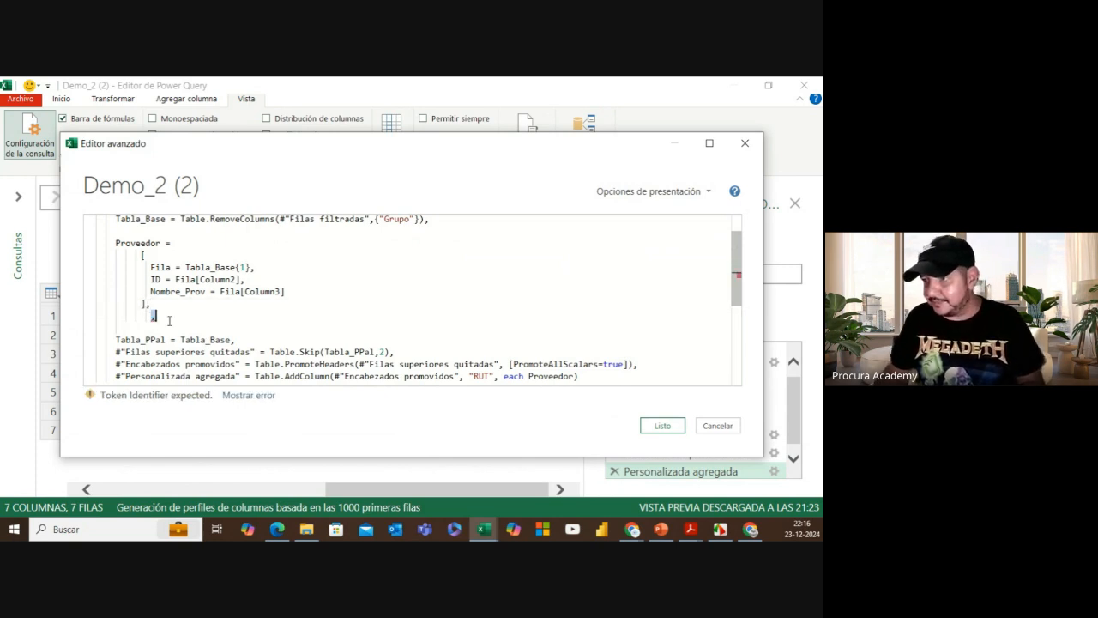
pyautogui.press('Delete')
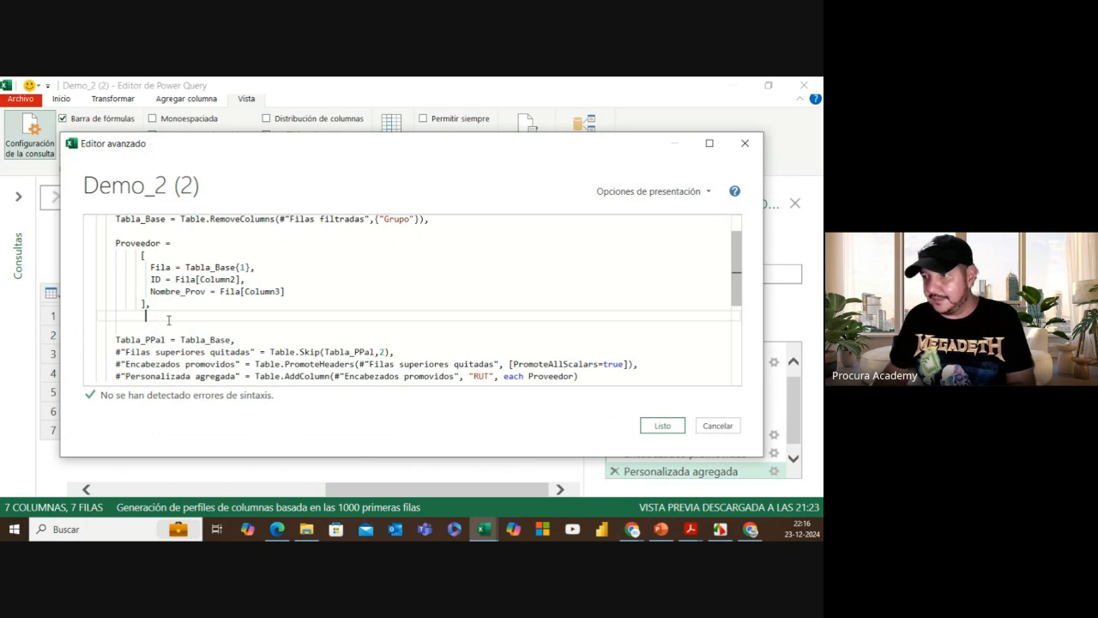
pyautogui.press('BackSpace')
pyautogui.press('BackSpace')
pyautogui.press('BackSpace')
pyautogui.press('BackSpace')
pyautogui.press('BackSpace')
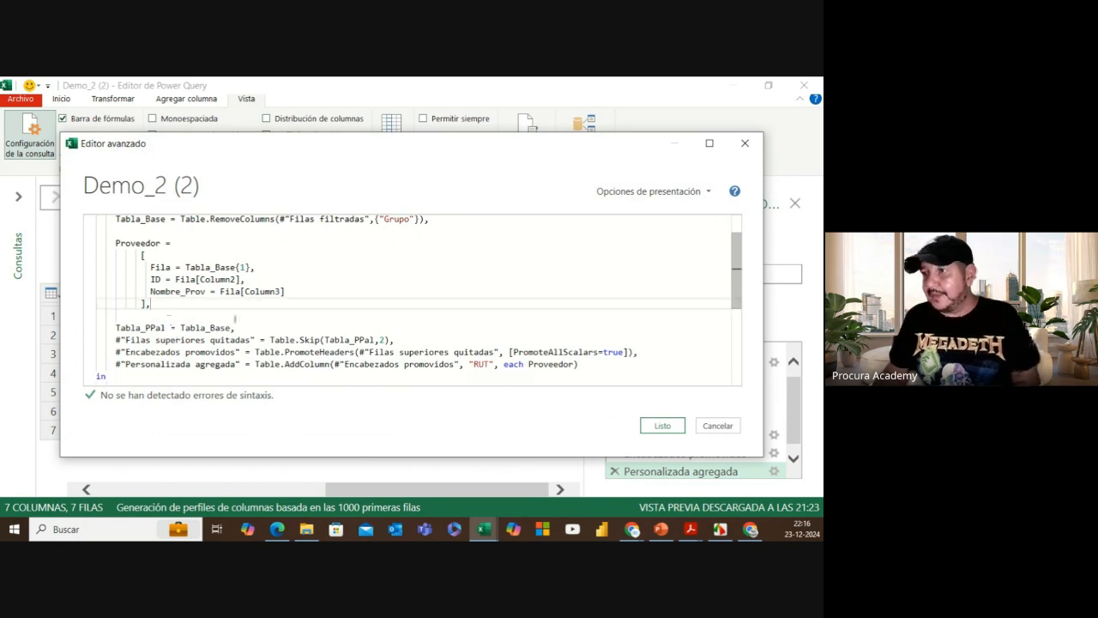
# Step: Change the RUT formula to each Proveedor[ID] and save with Listo
pyautogui.scroll(-1, 234, 317)
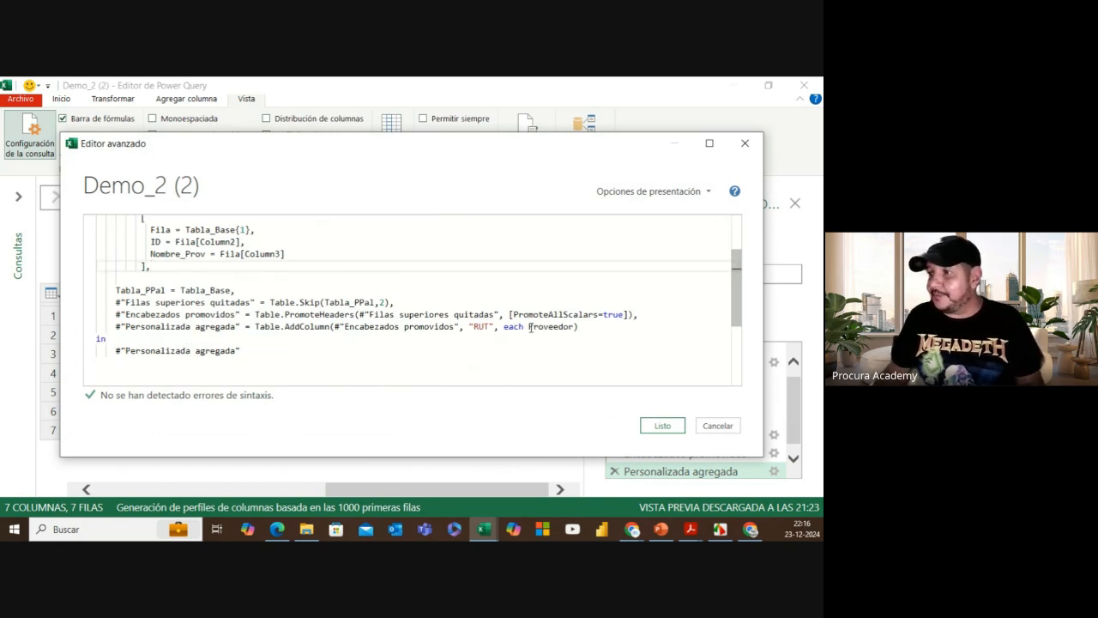
pyautogui.scroll(1, 370, 306)
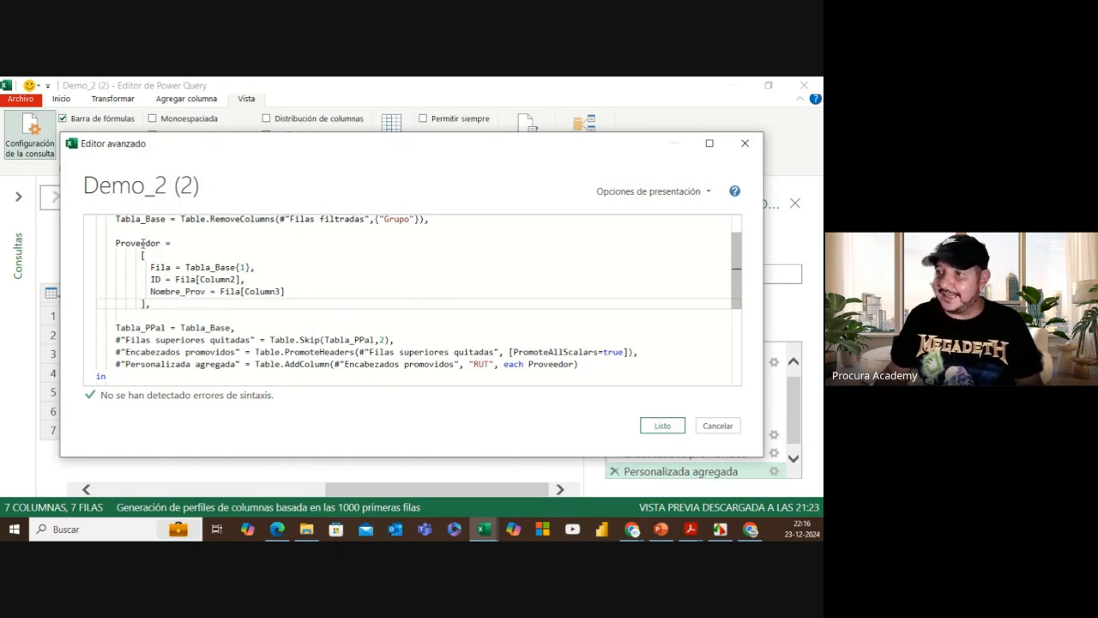
pyautogui.click(571, 365)
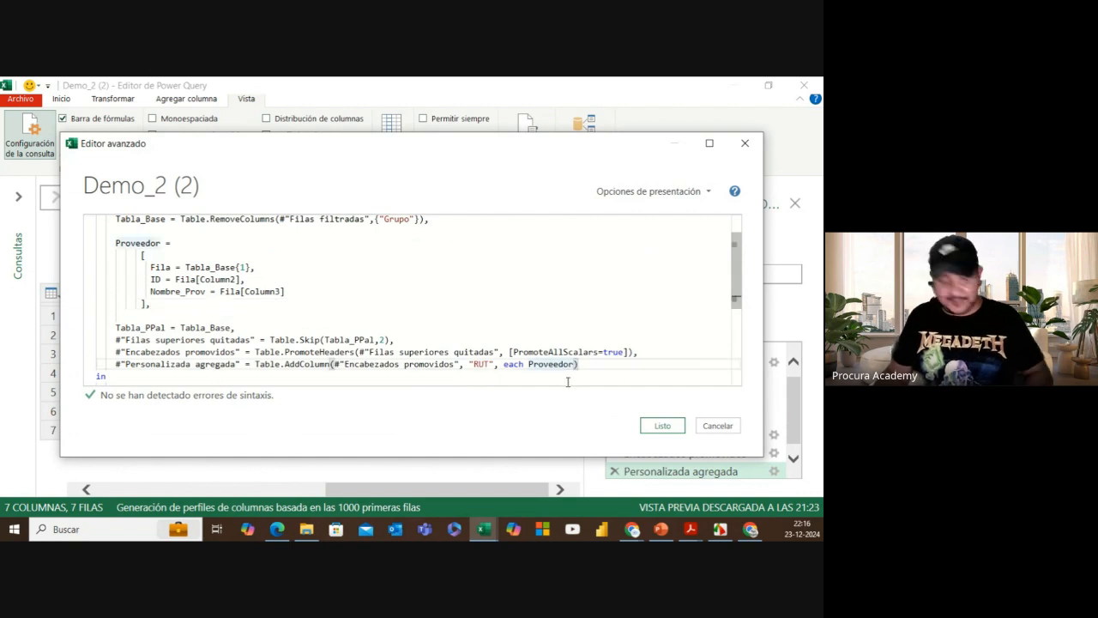
pyautogui.write('[')
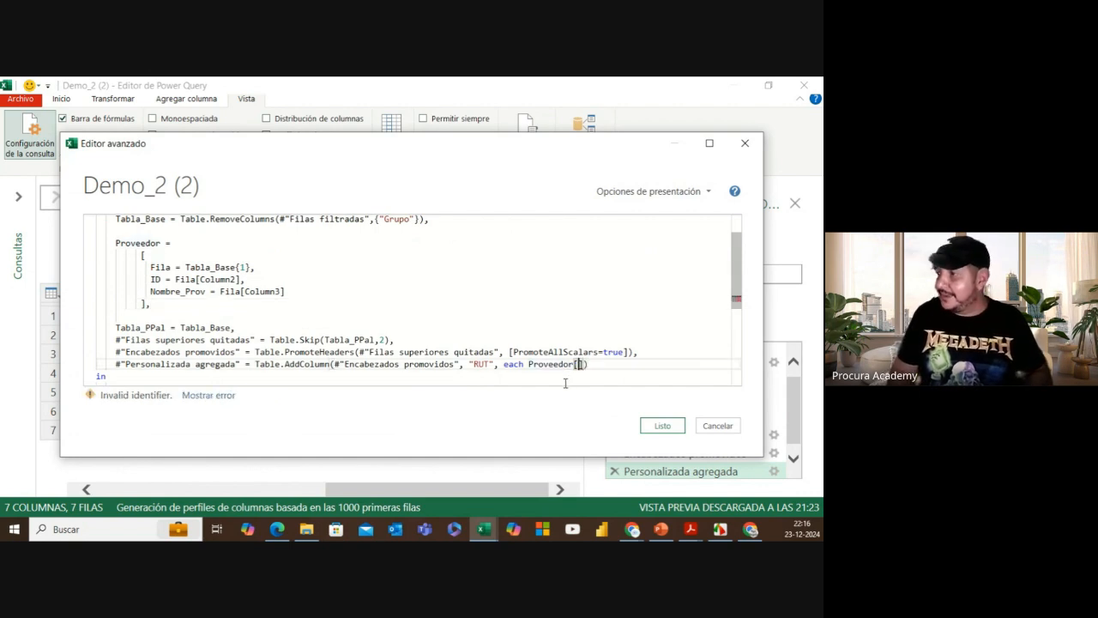
pyautogui.write('ID')
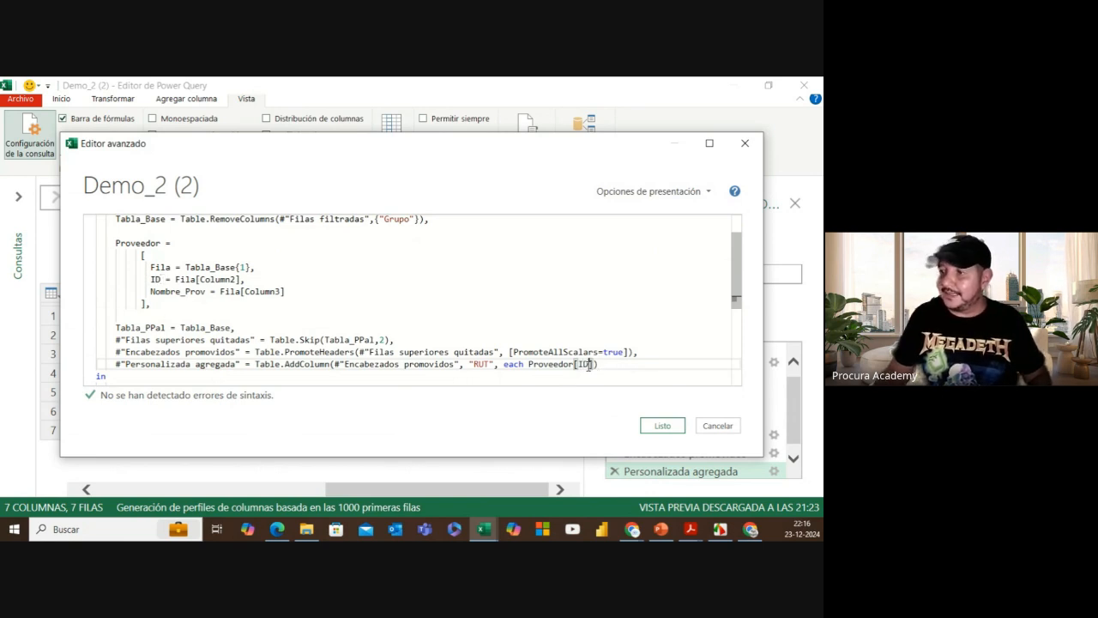
pyautogui.click(663, 427)
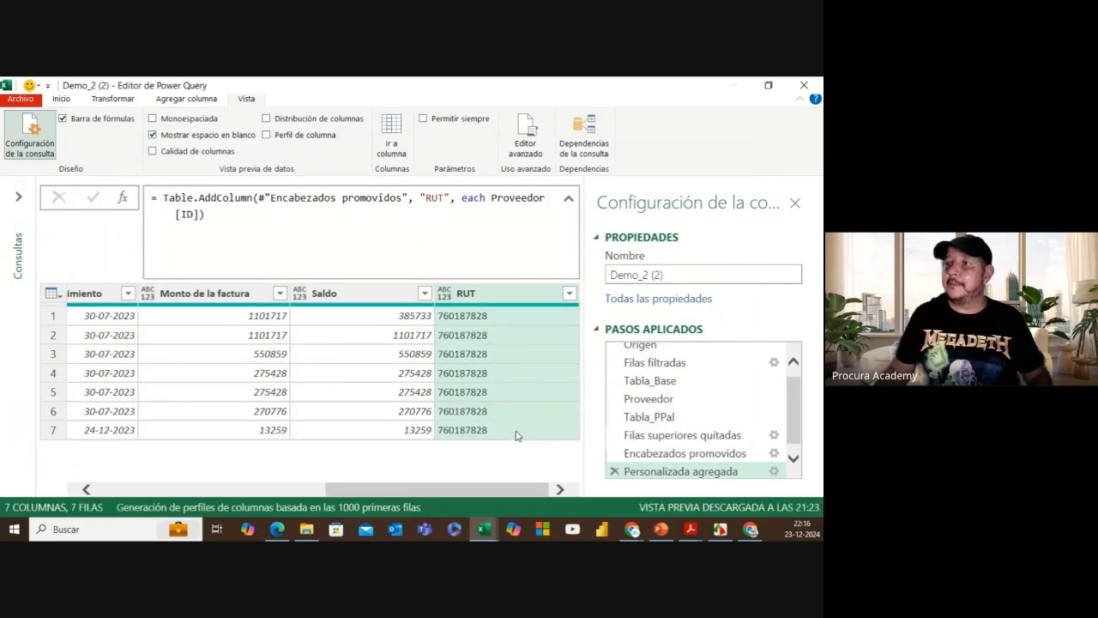
# Step: Start a custom column named Nombre_Proveedor
pyautogui.click(113, 99)
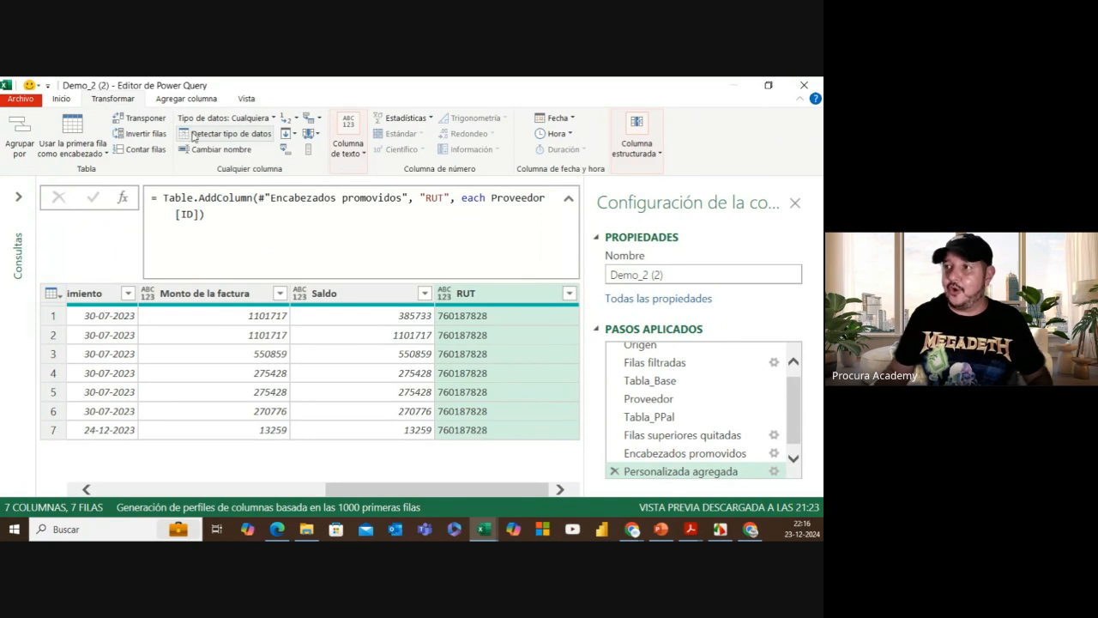
pyautogui.click(174, 102)
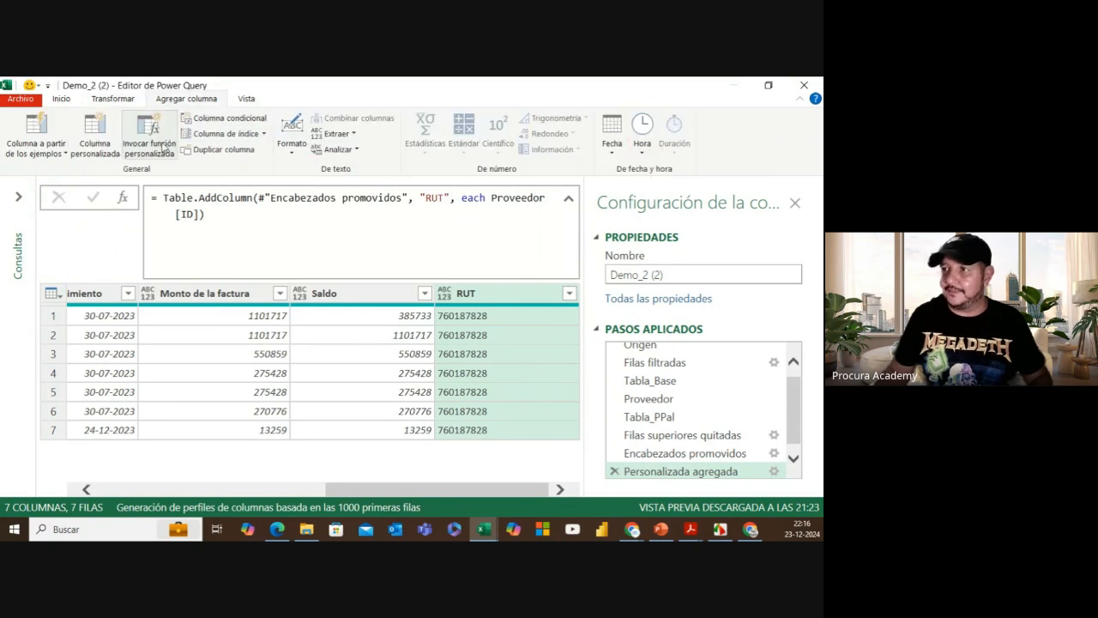
pyautogui.click(94, 137)
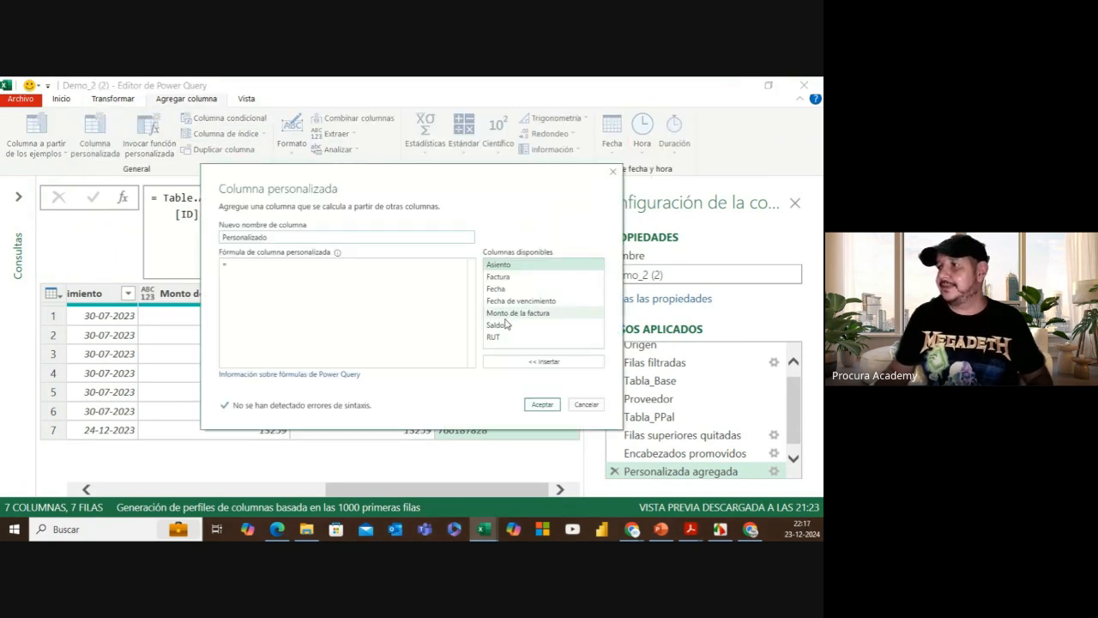
pyautogui.moveTo(270, 237); pyautogui.dragTo(220, 237)
pyautogui.write('N')
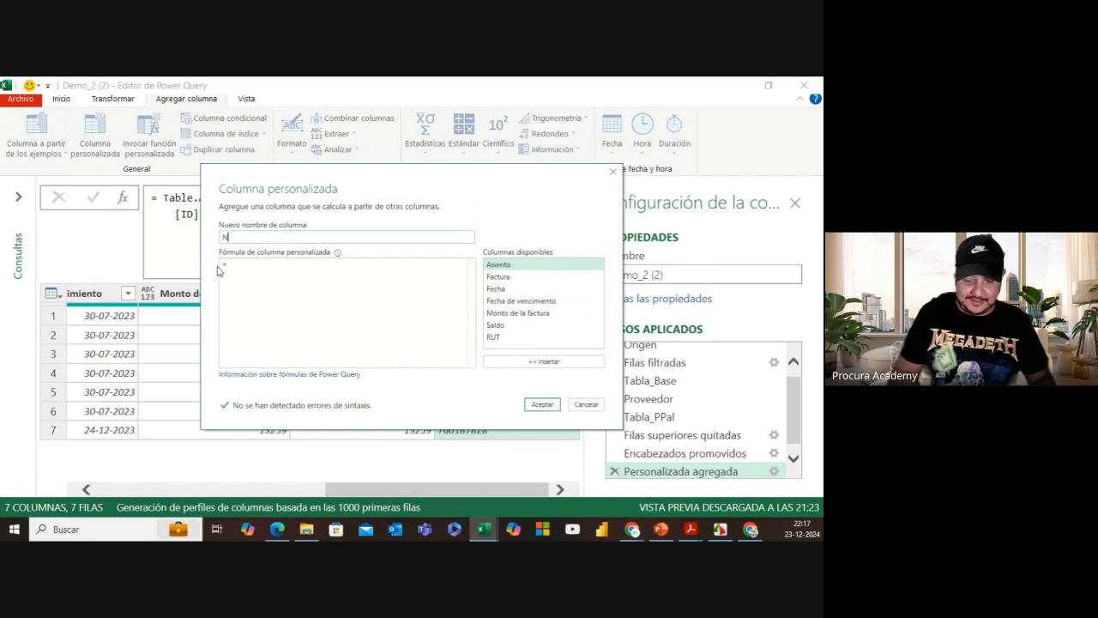
pyautogui.press('BackSpace')
pyautogui.write('Pro')
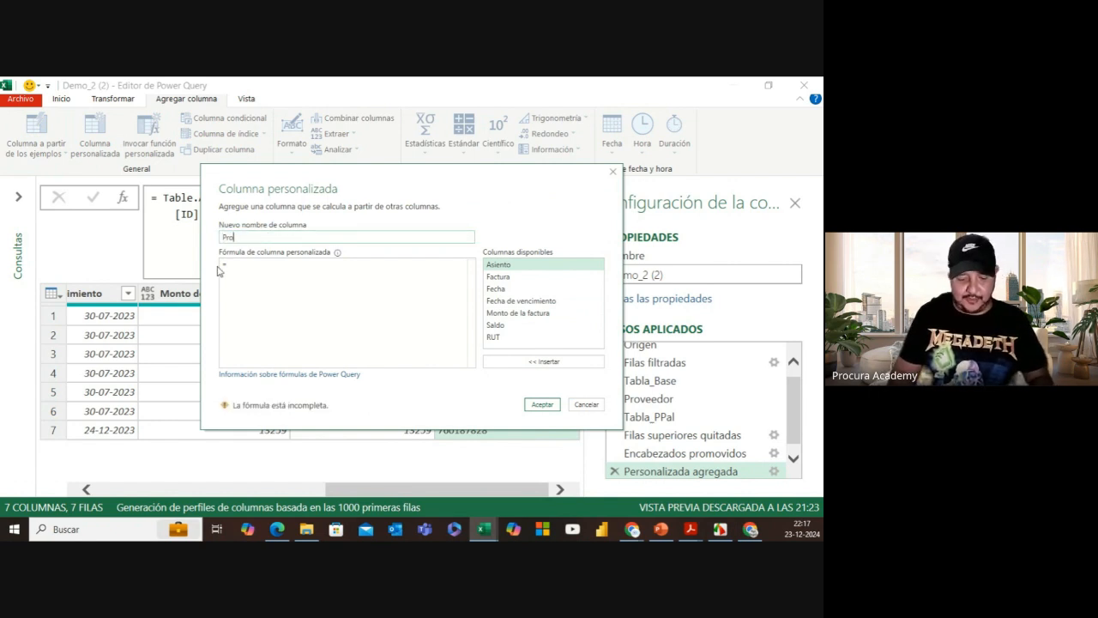
pyautogui.write('veedor')
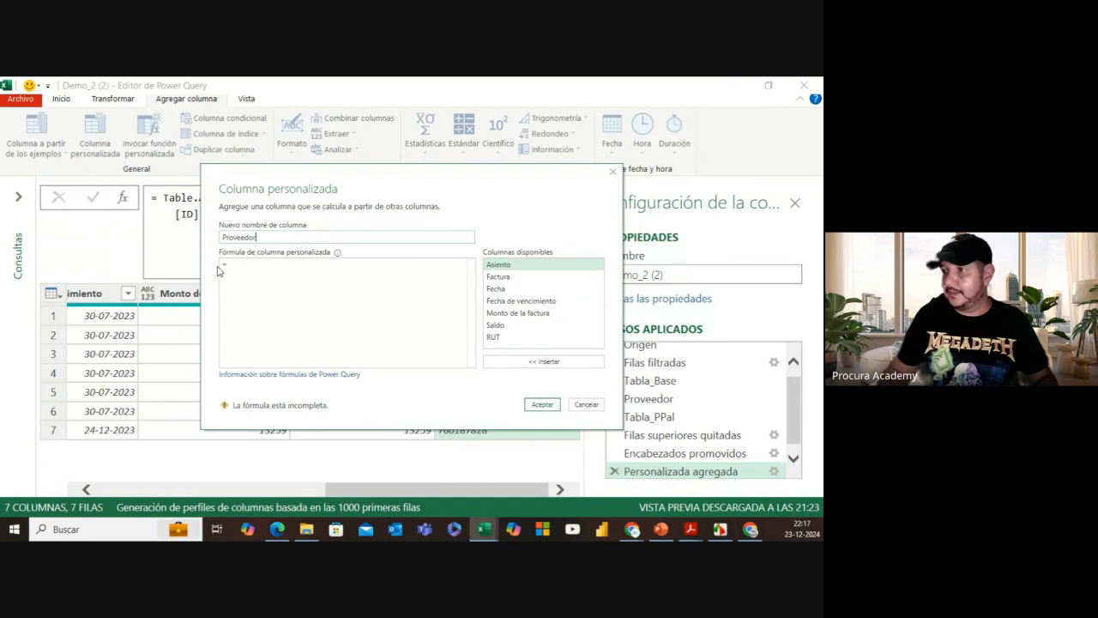
pyautogui.click(222, 238)
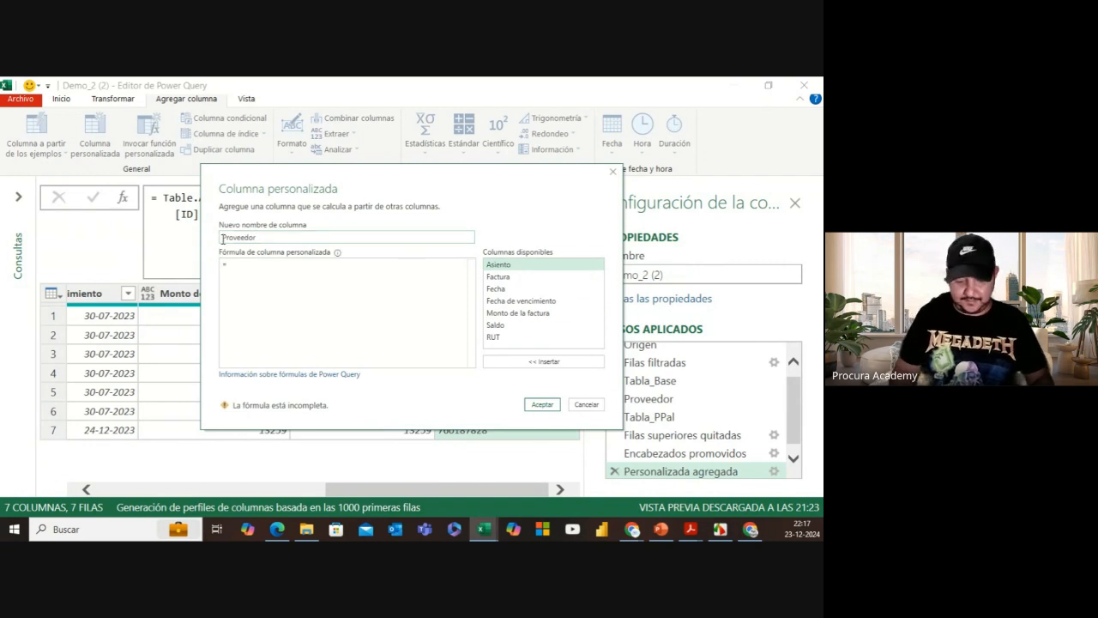
pyautogui.write('Tip')
pyautogui.press('BackSpace')
pyautogui.press('BackSpace')
pyautogui.press('BackSpace')
pyautogui.write('Nombre_')
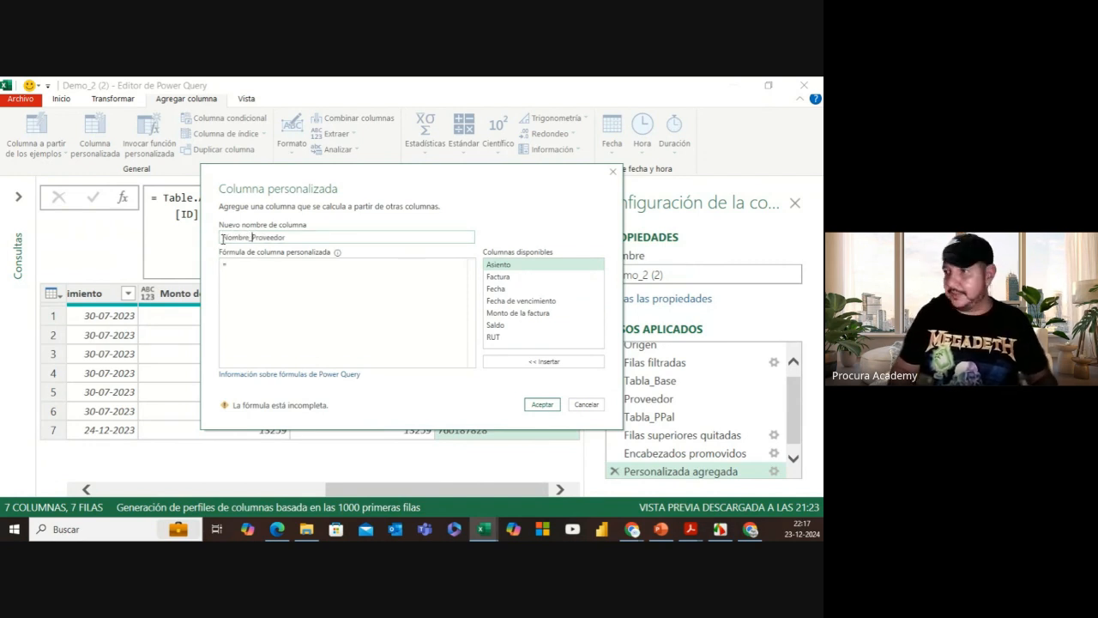
# Step: Give it the formula Proveedor[Nombre_Prov] and create the column
pyautogui.click(237, 265)
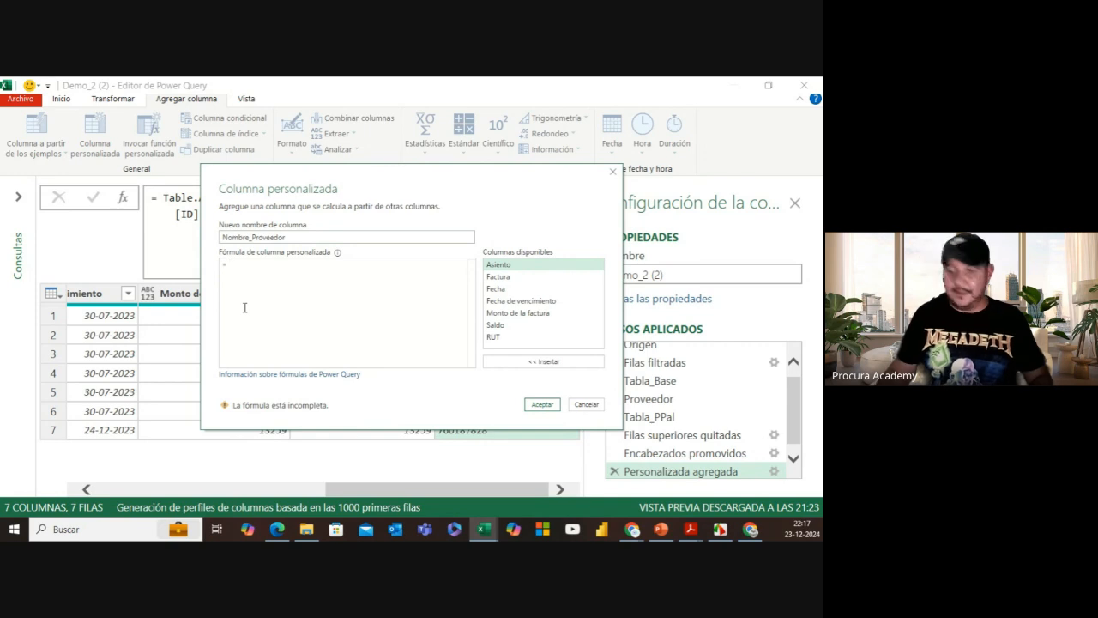
pyautogui.write('Proveedo')
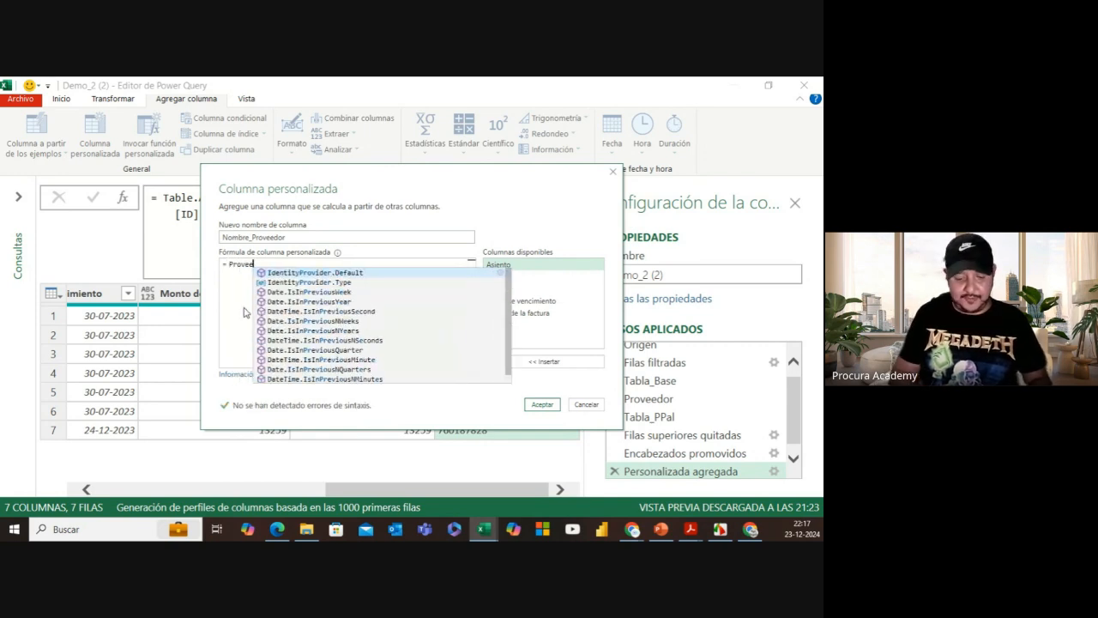
pyautogui.write('r')
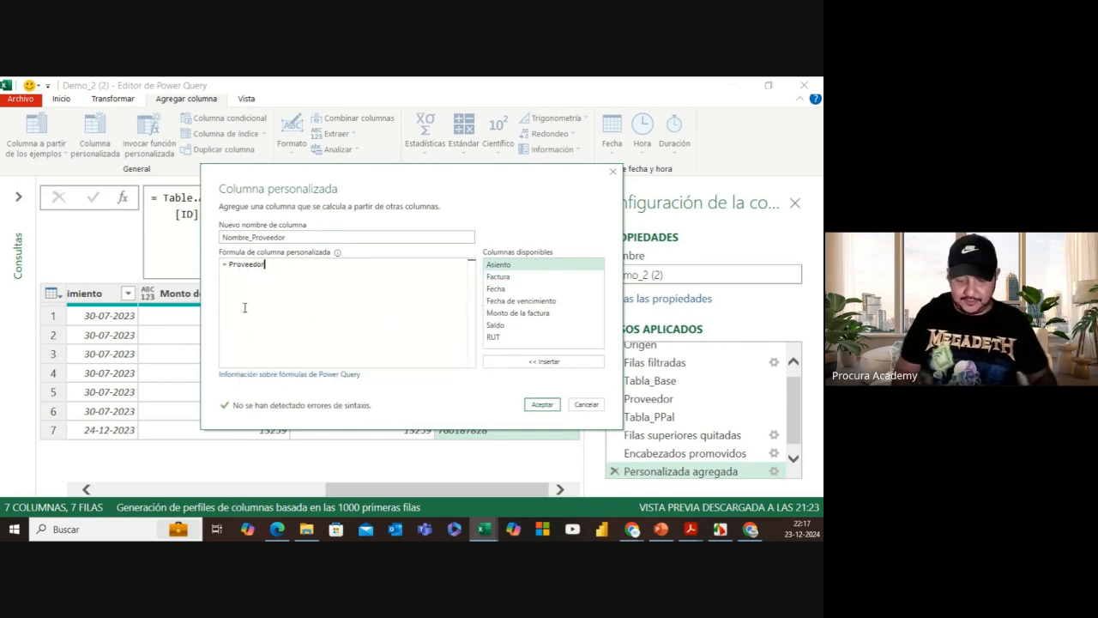
pyautogui.write('[')
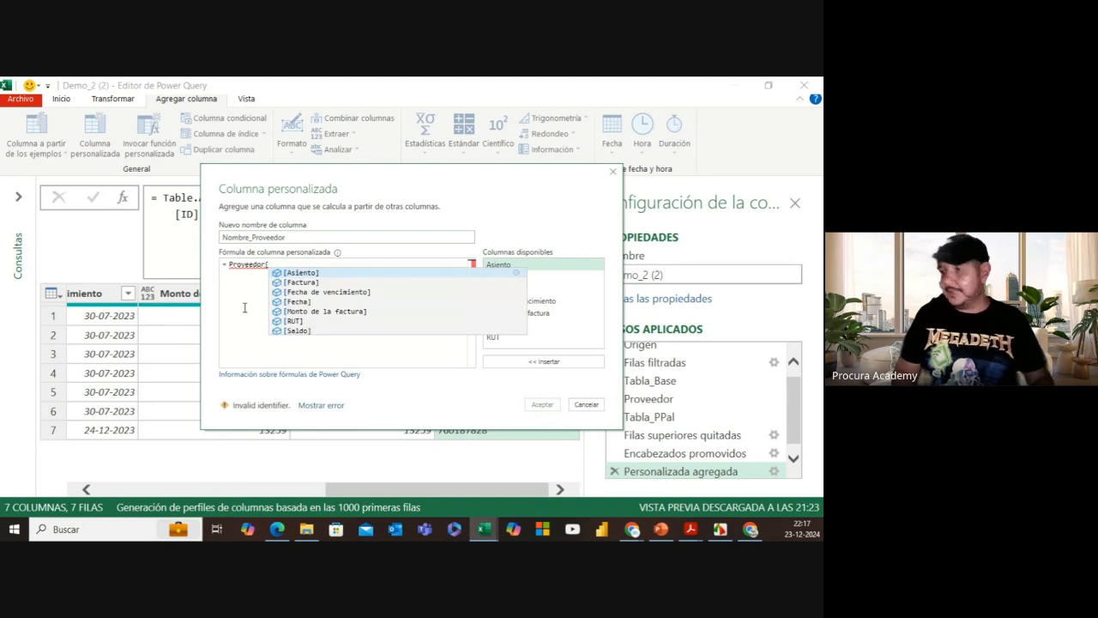
pyautogui.write('Nombre')
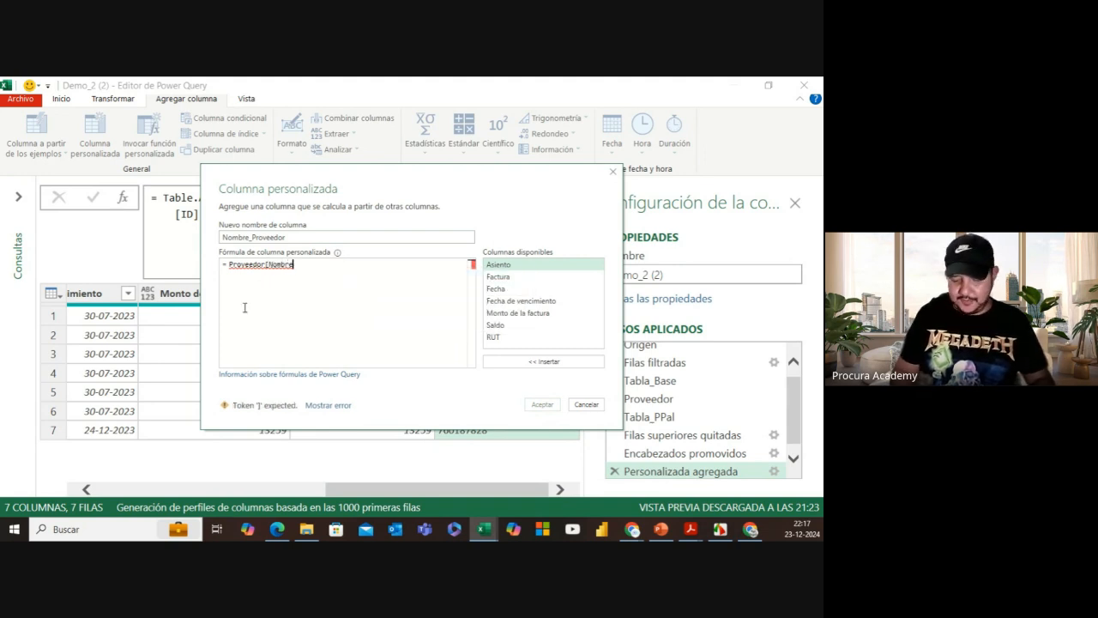
pyautogui.write('_Prov')
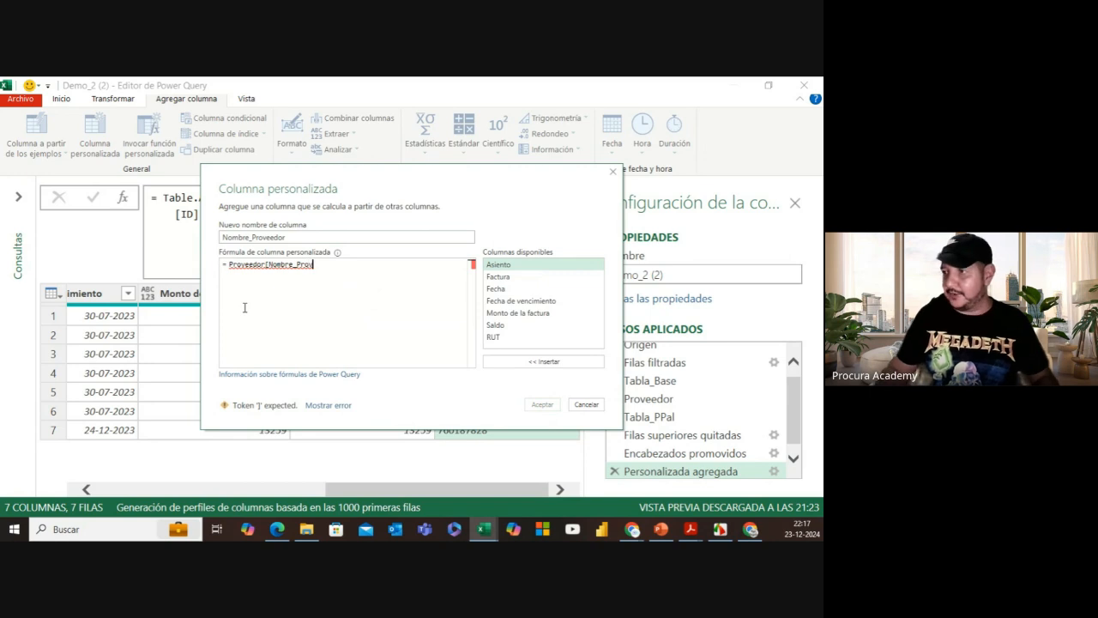
pyautogui.write(']')
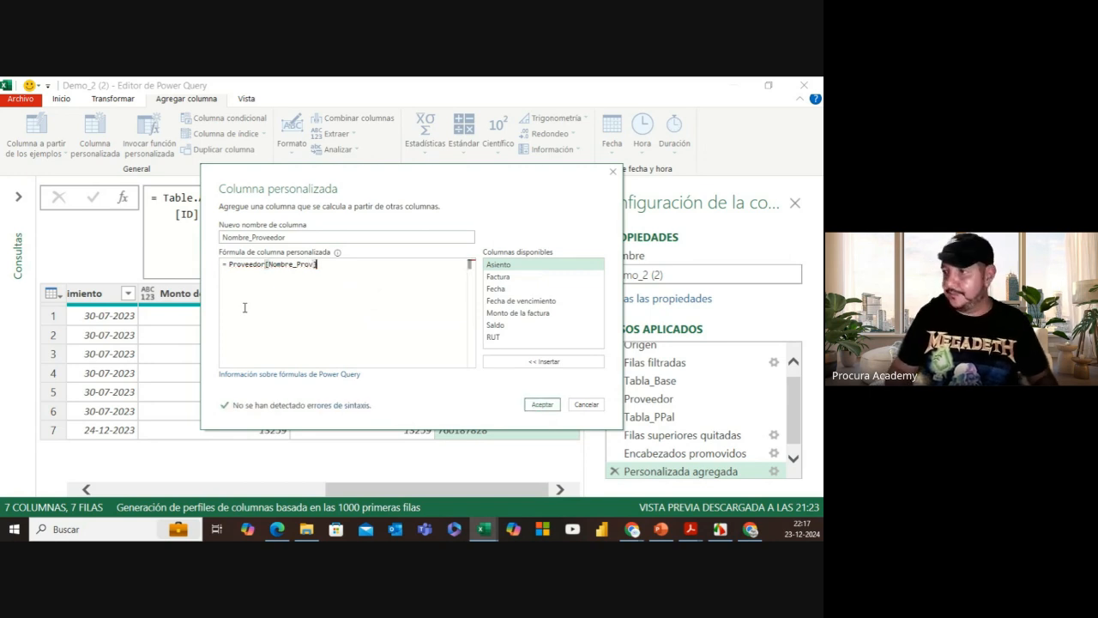
pyautogui.click(547, 407)
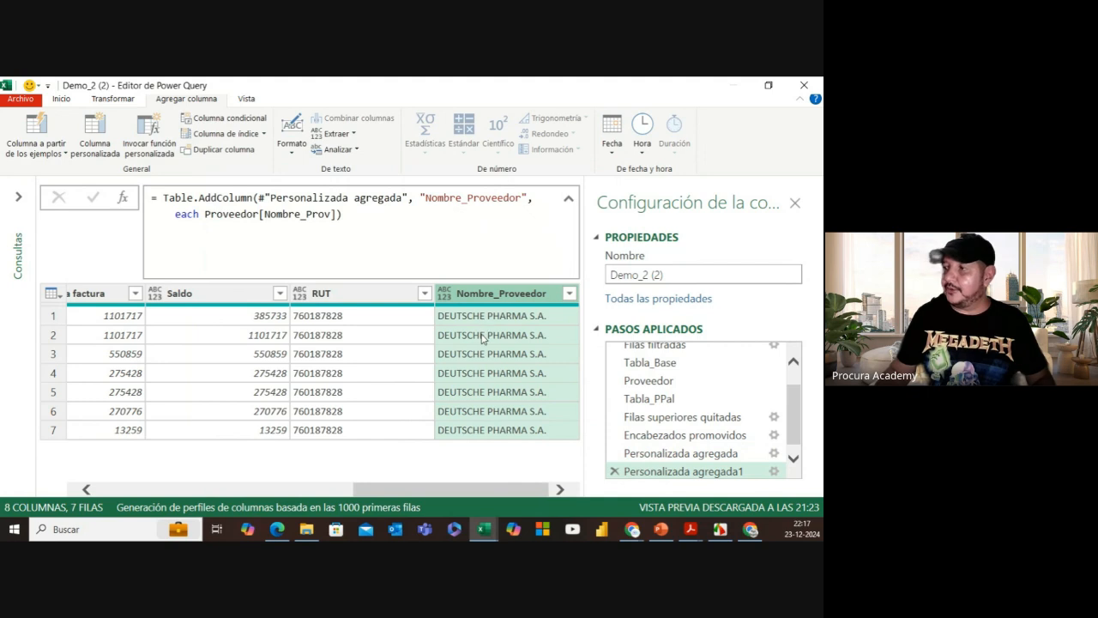
# Step: Check the Nombre_Prov field in the Proveedor step, then reselect Personalizada agregada1
pyautogui.click(650, 380)
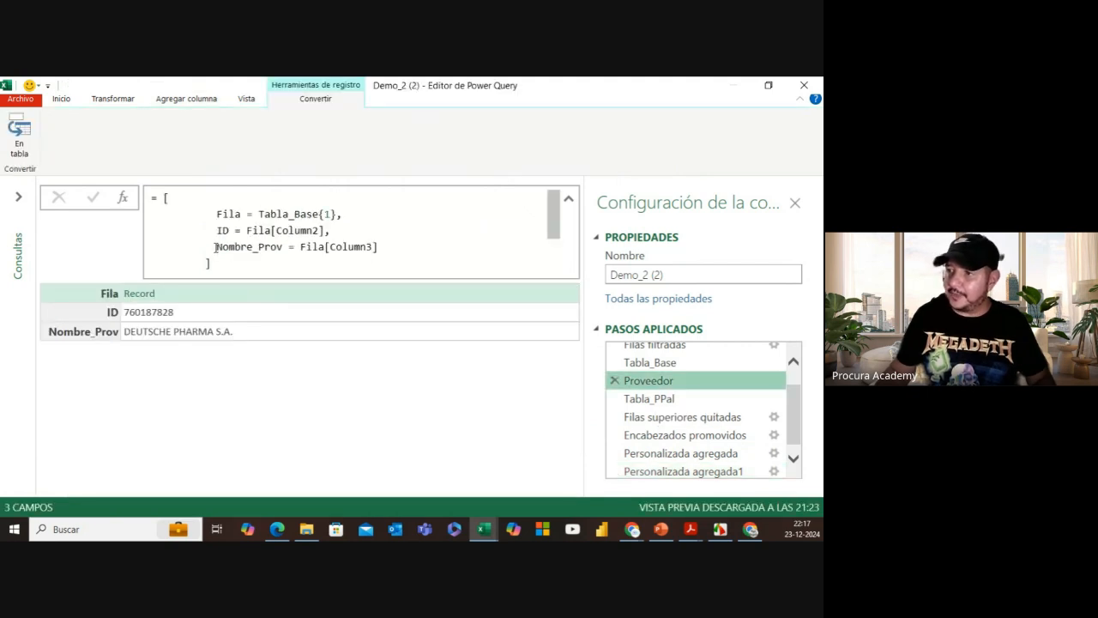
pyautogui.moveTo(216, 247); pyautogui.dragTo(282, 247)
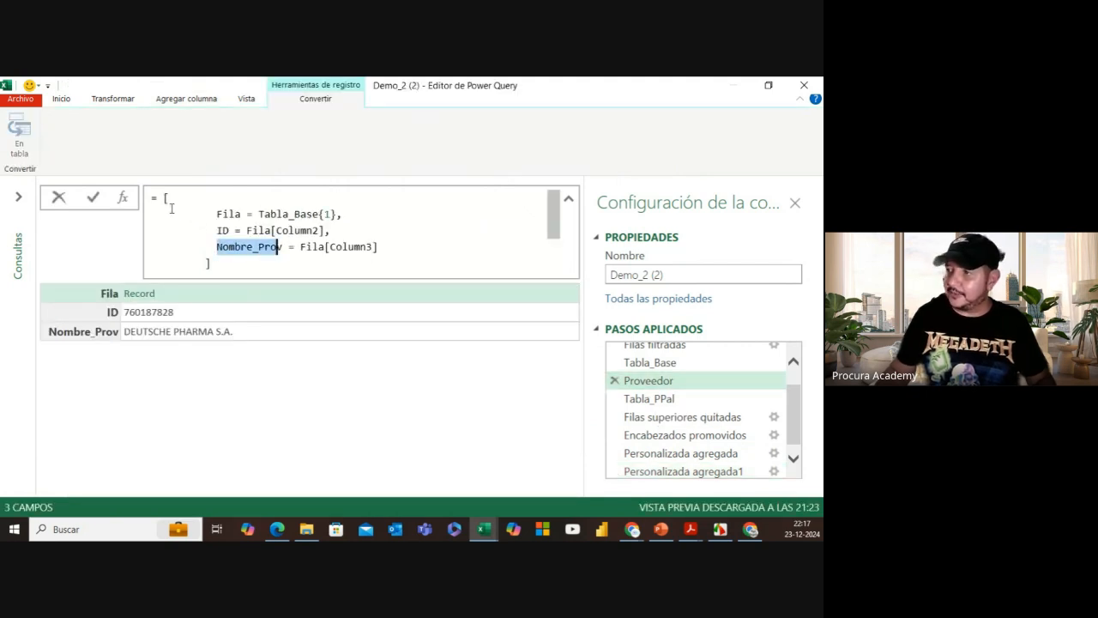
pyautogui.click(681, 472)
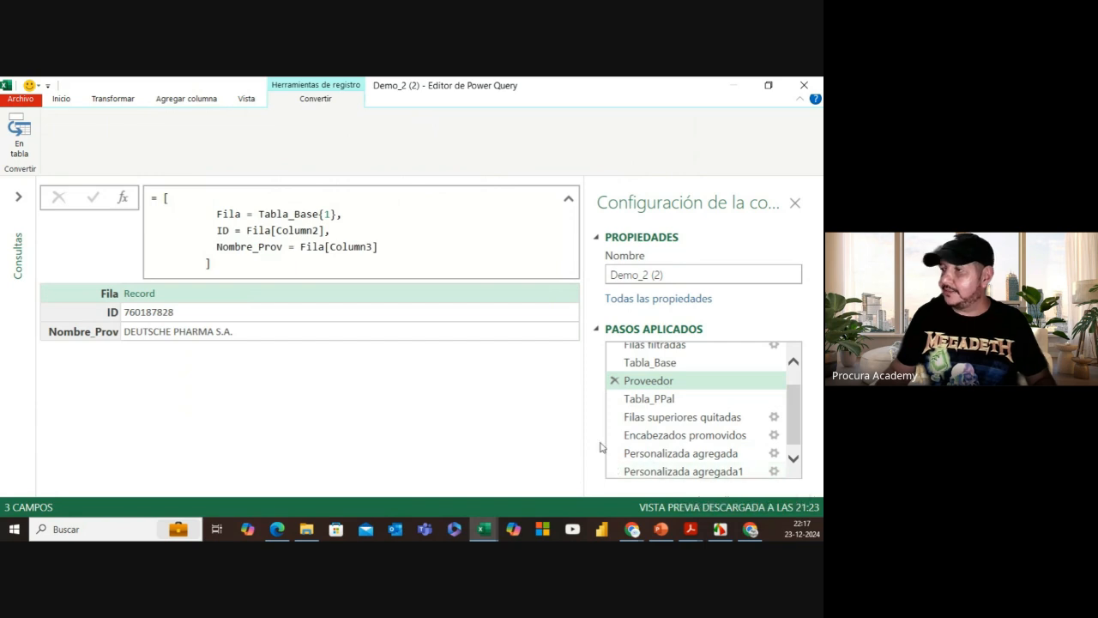
pyautogui.click(663, 469)
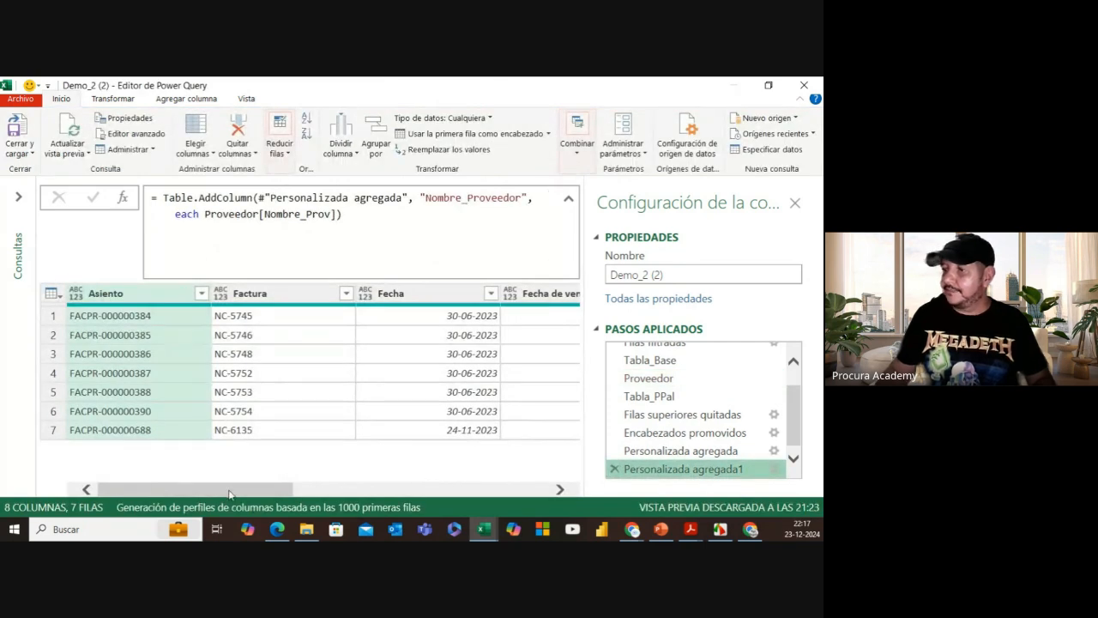
pyautogui.moveTo(228, 490); pyautogui.dragTo(579, 485)
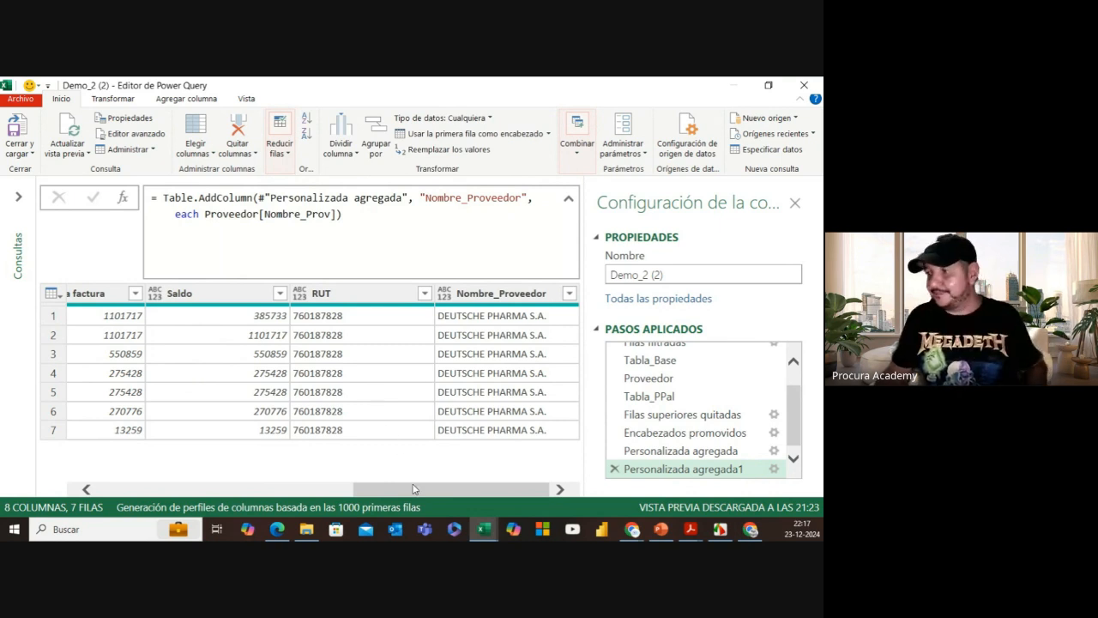
pyautogui.moveTo(414, 490); pyautogui.dragTo(354, 489)
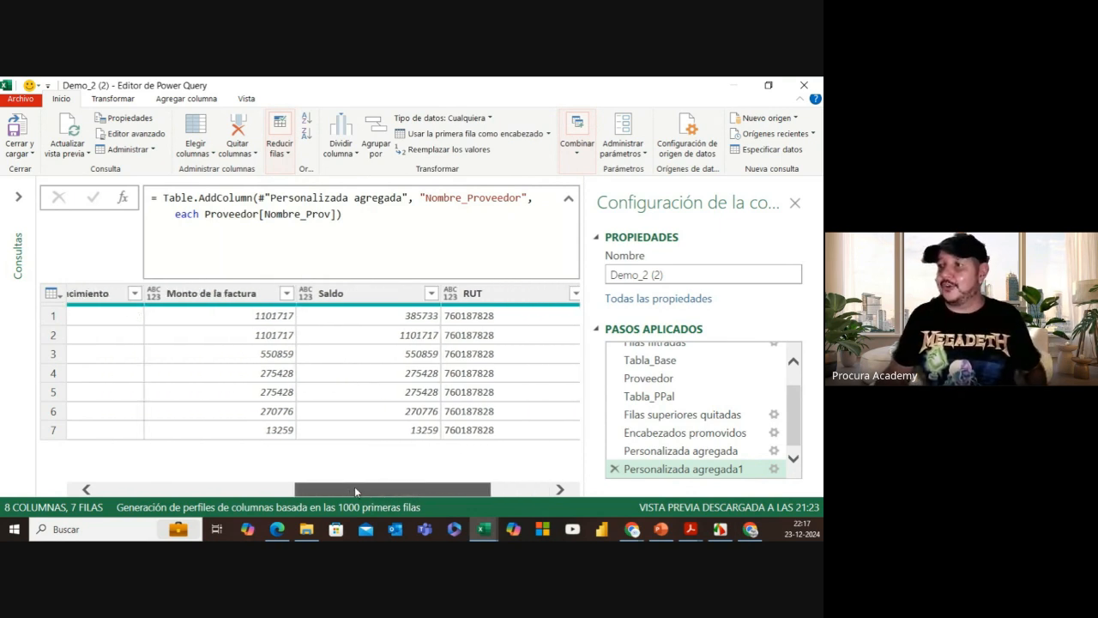
pyautogui.click(341, 295)
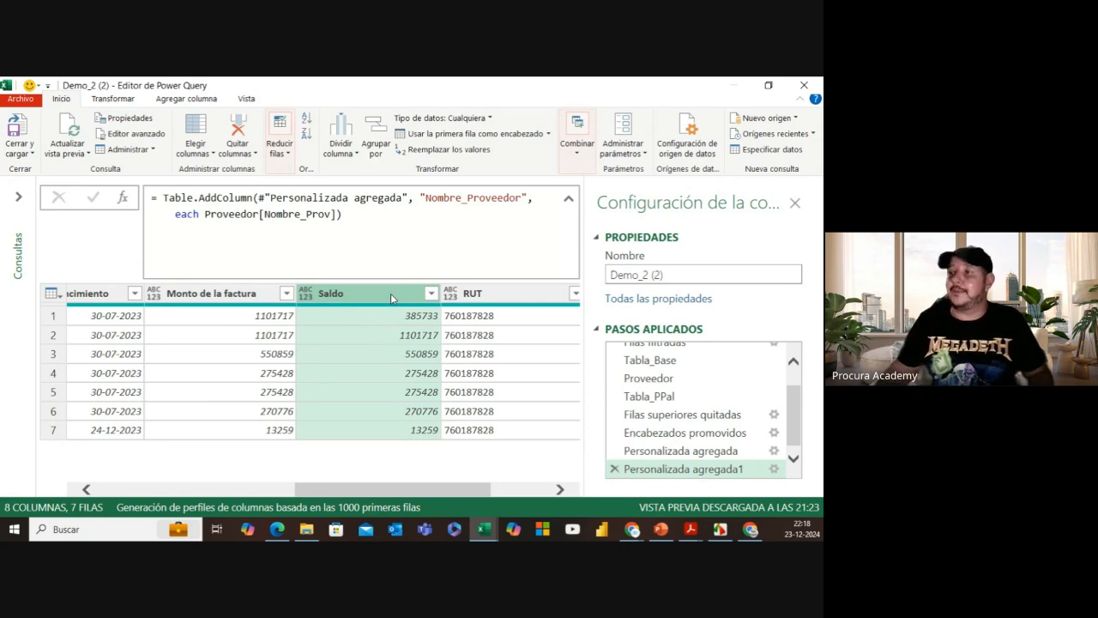
# Step: Add a new step and start its formula with Table.TransformColumns( before #"Personalizada agregada1"
pyautogui.click(124, 198)
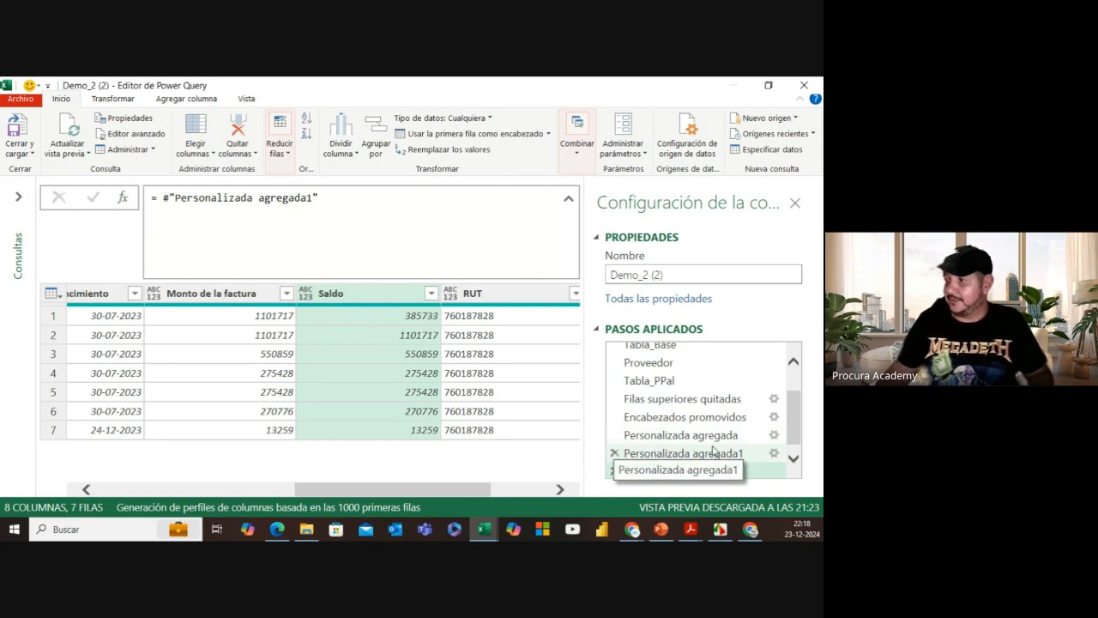
pyautogui.click(163, 199)
pyautogui.press('Left')
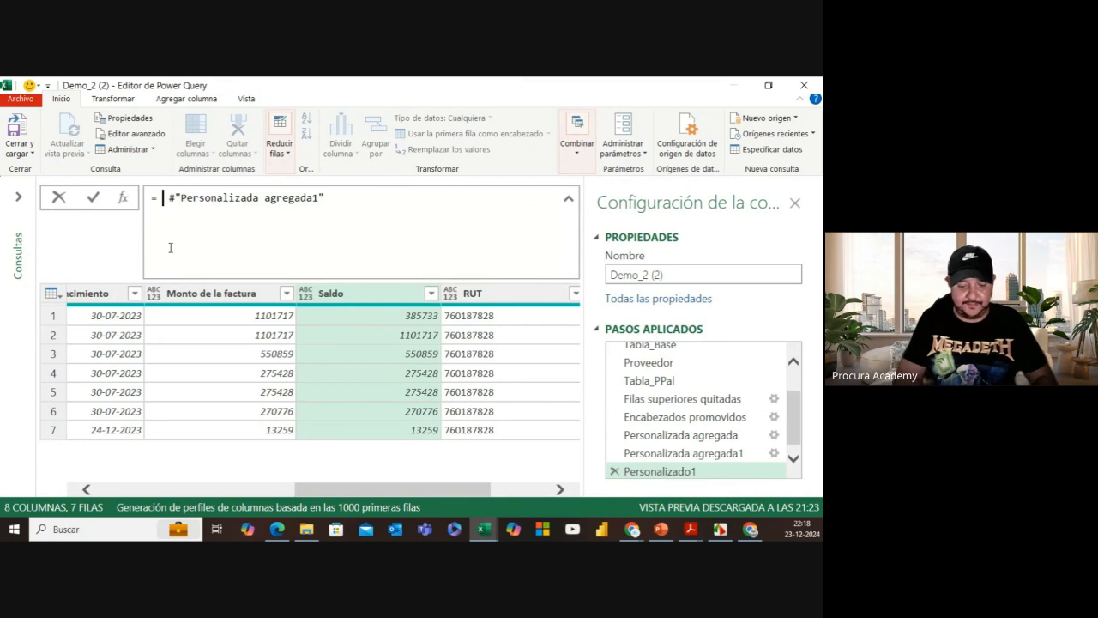
pyautogui.write('tabletran')
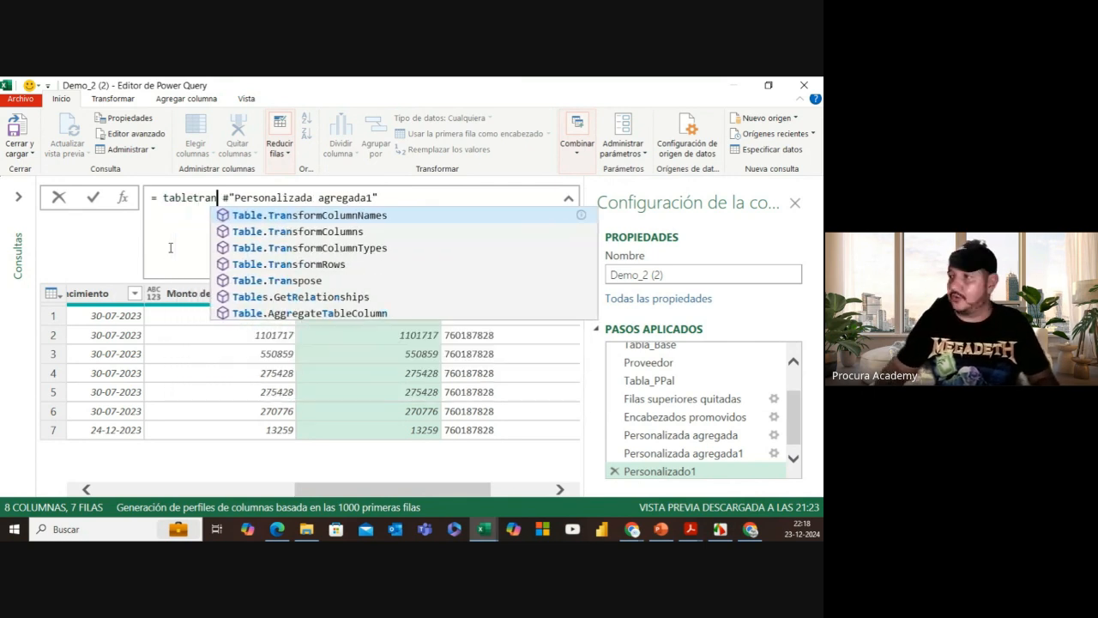
pyautogui.click(300, 233)
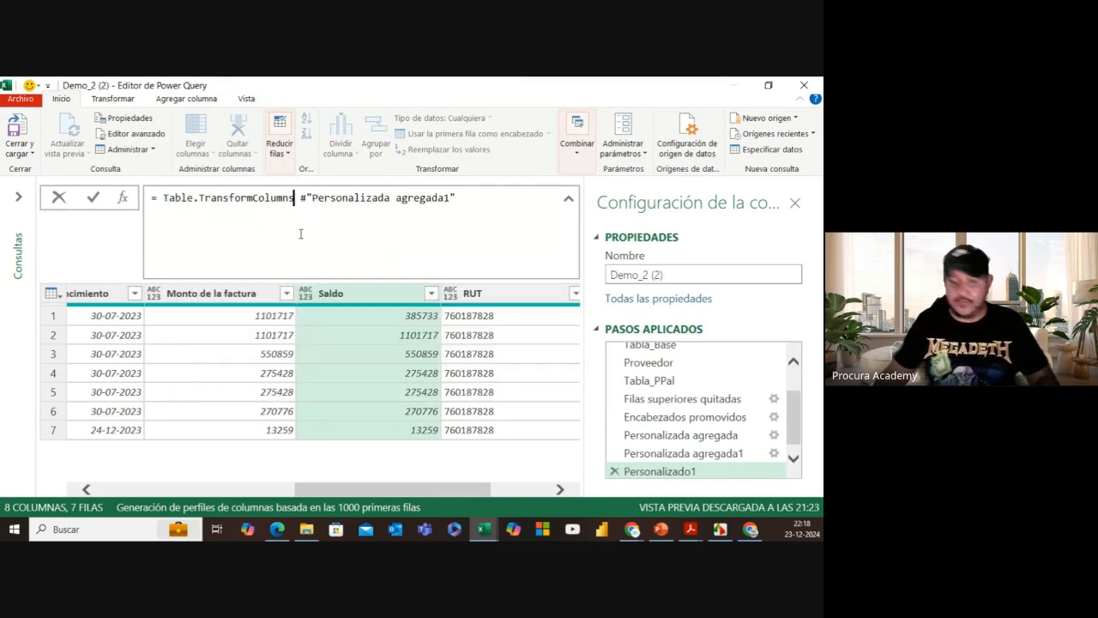
pyautogui.write('(')
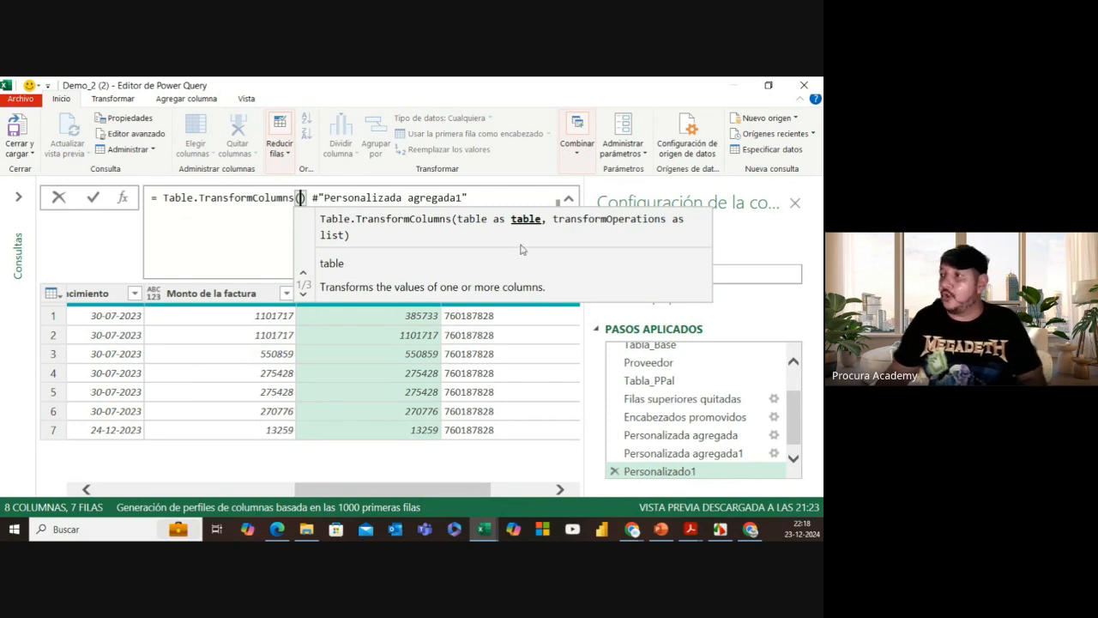
pyautogui.press('Delete')
pyautogui.press('Delete')
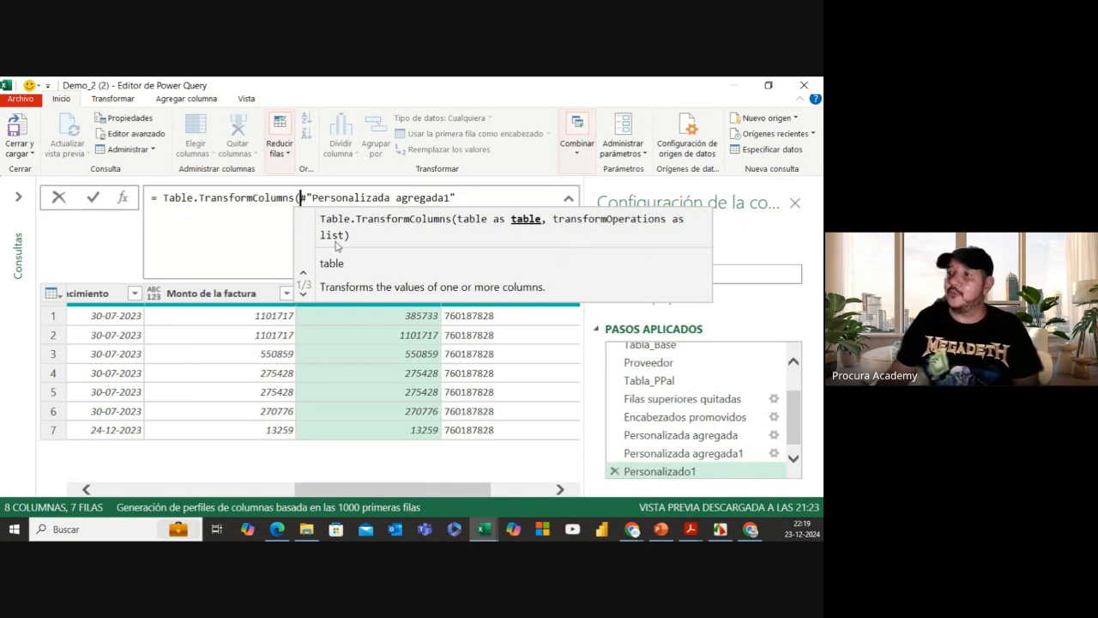
# Step: Complete the arguments as {"Saldo", each _ * -1}) to negate Saldo
pyautogui.click(458, 198)
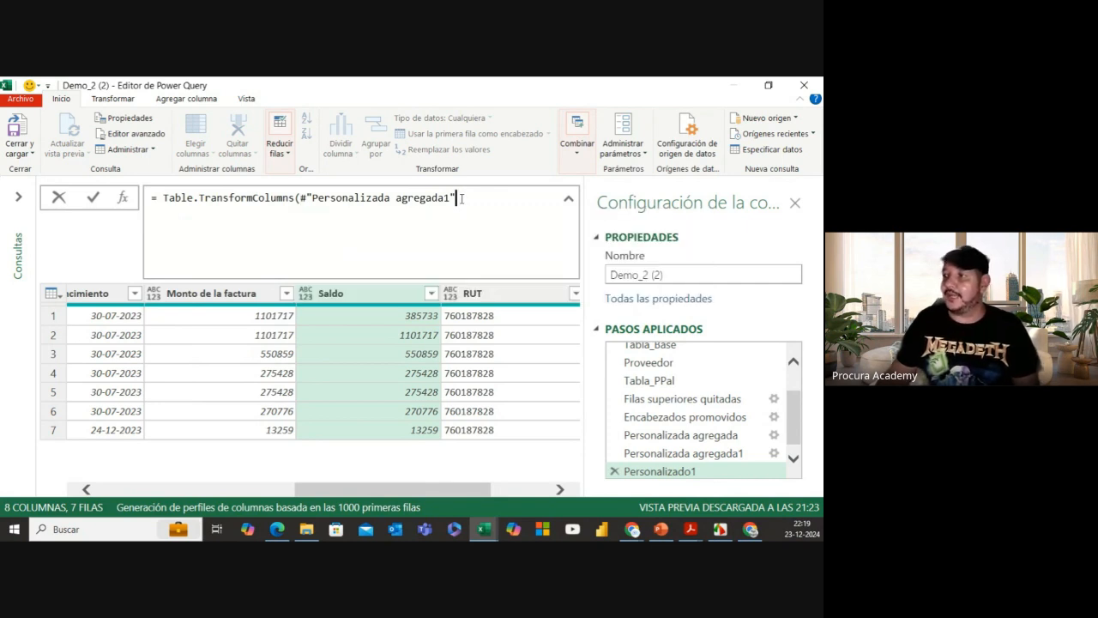
pyautogui.write(', ')
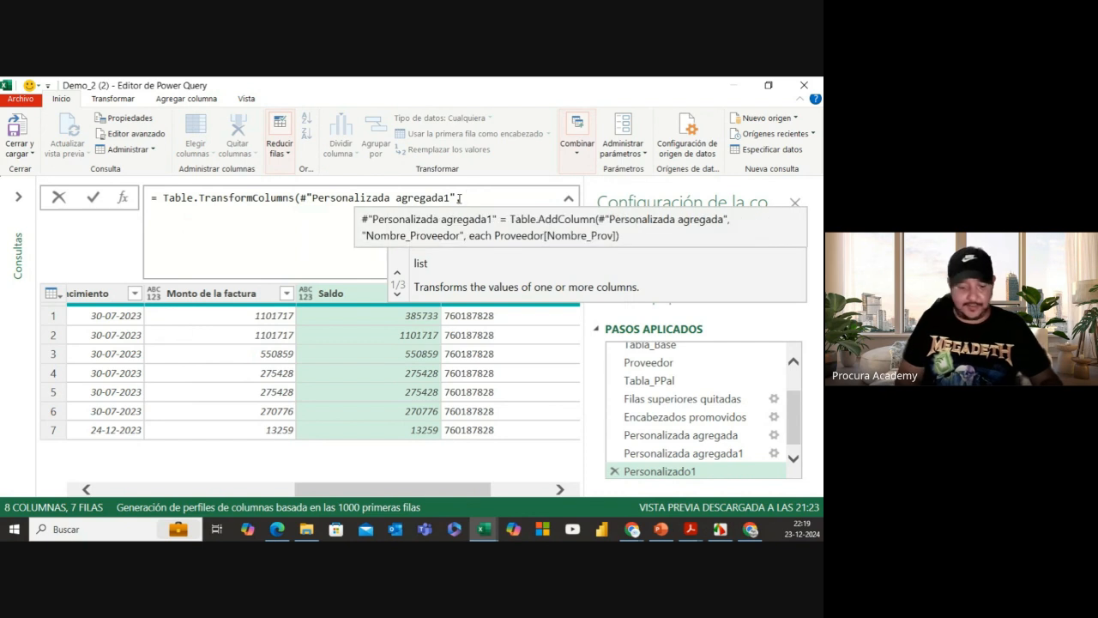
pyautogui.write('{}')
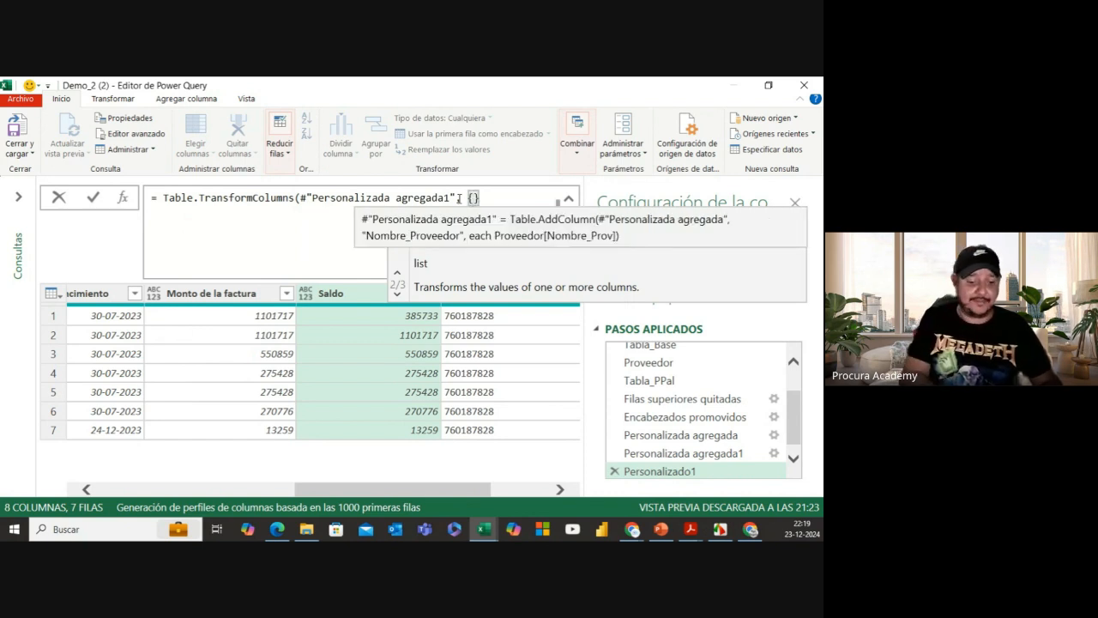
pyautogui.write('"')
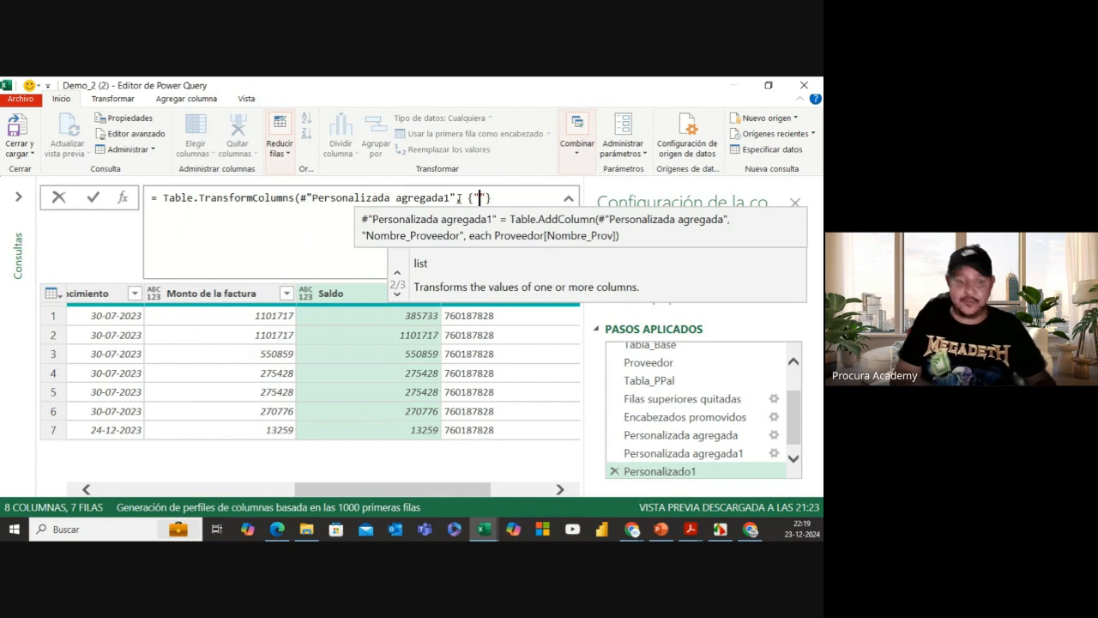
pyautogui.write('Saldo')
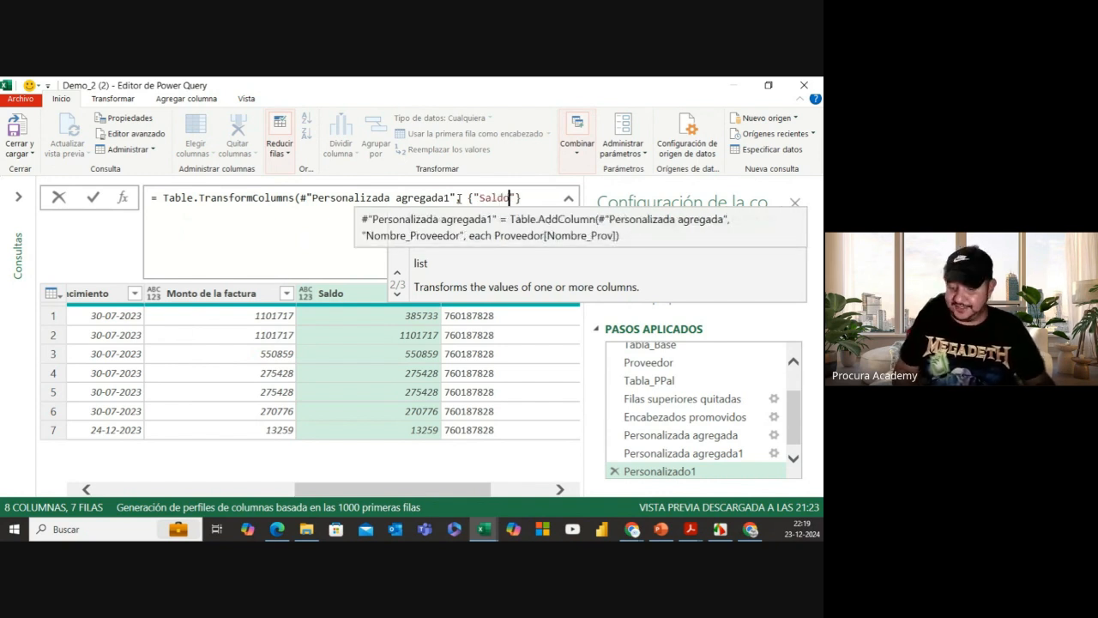
pyautogui.write('",')
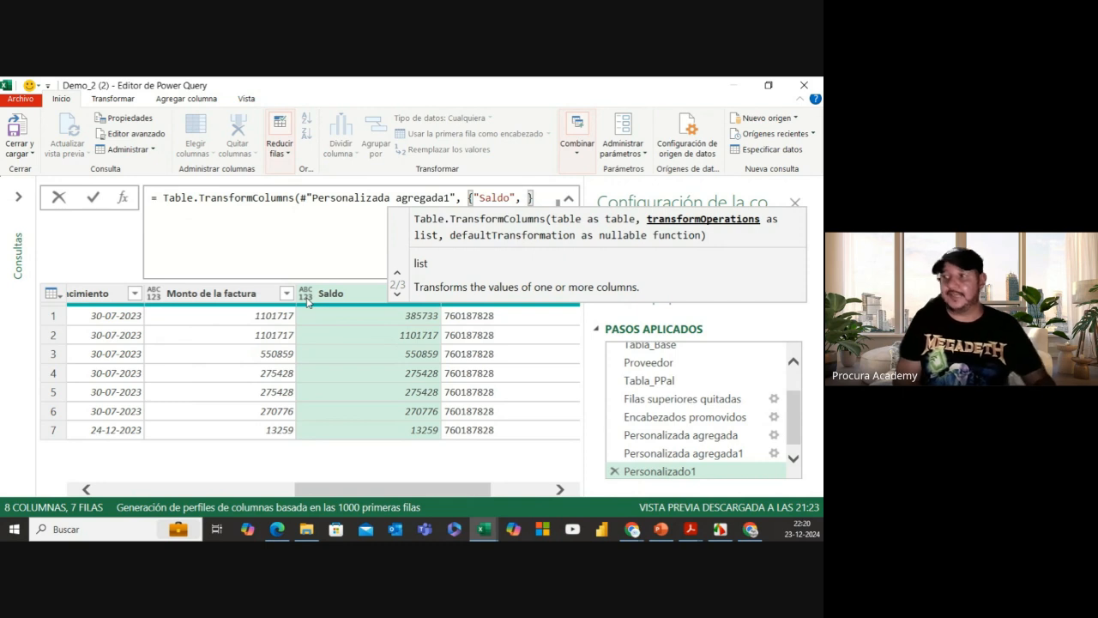
pyautogui.write('each')
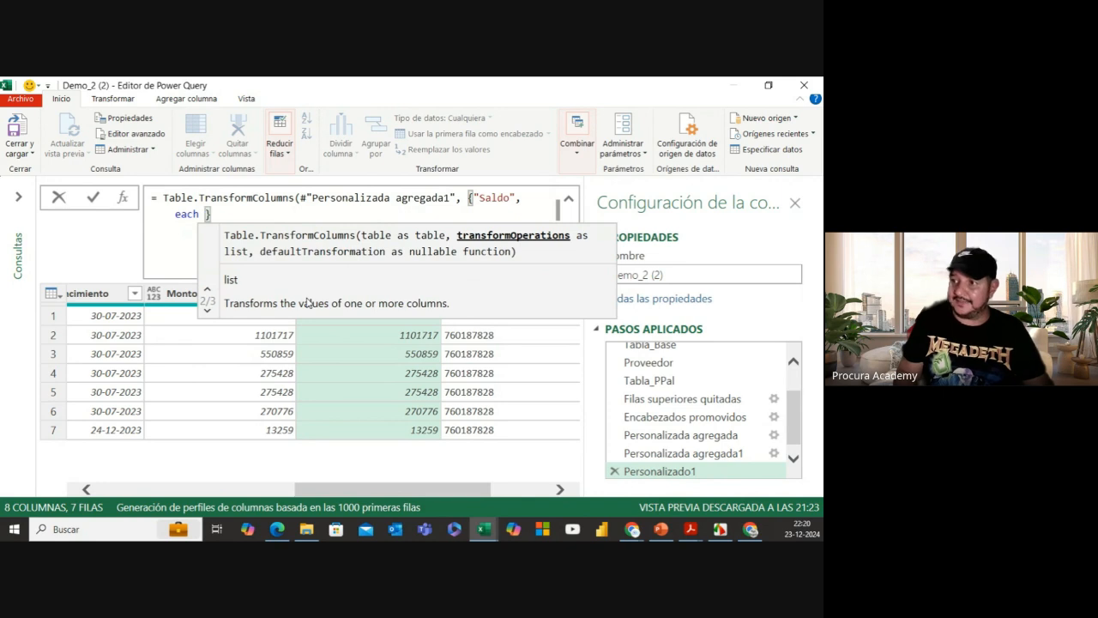
pyautogui.write('_')
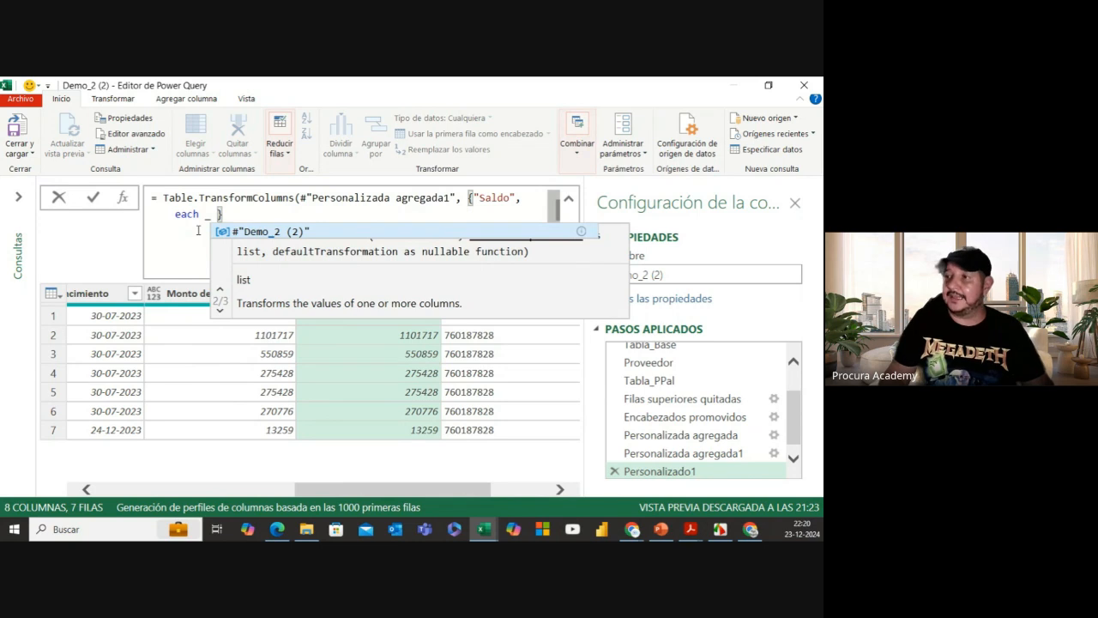
pyautogui.write('"')
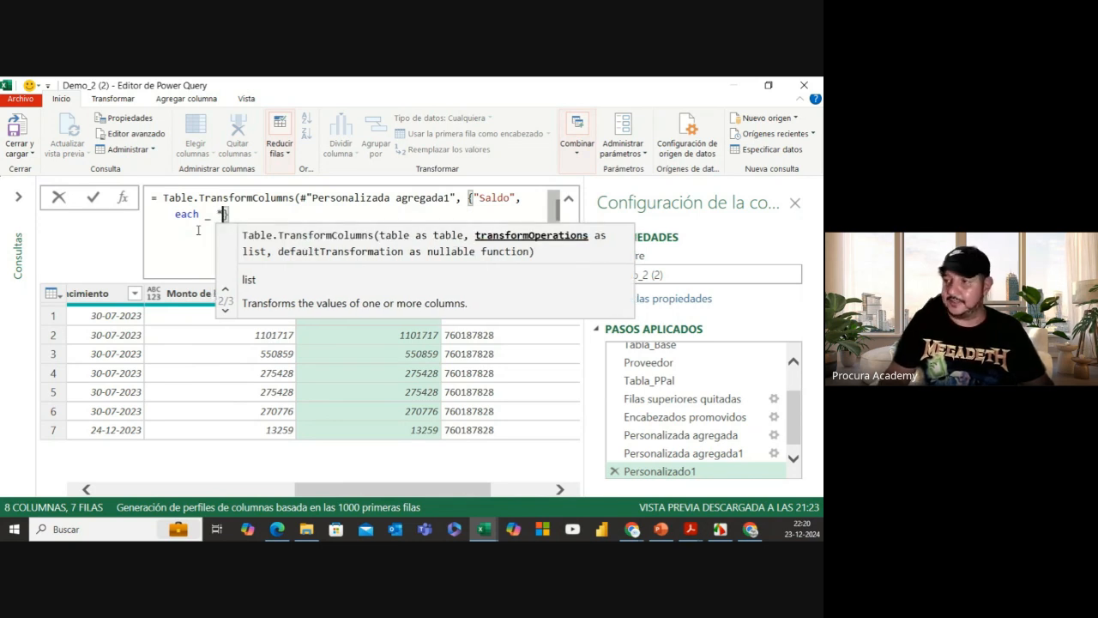
pyautogui.write(' -')
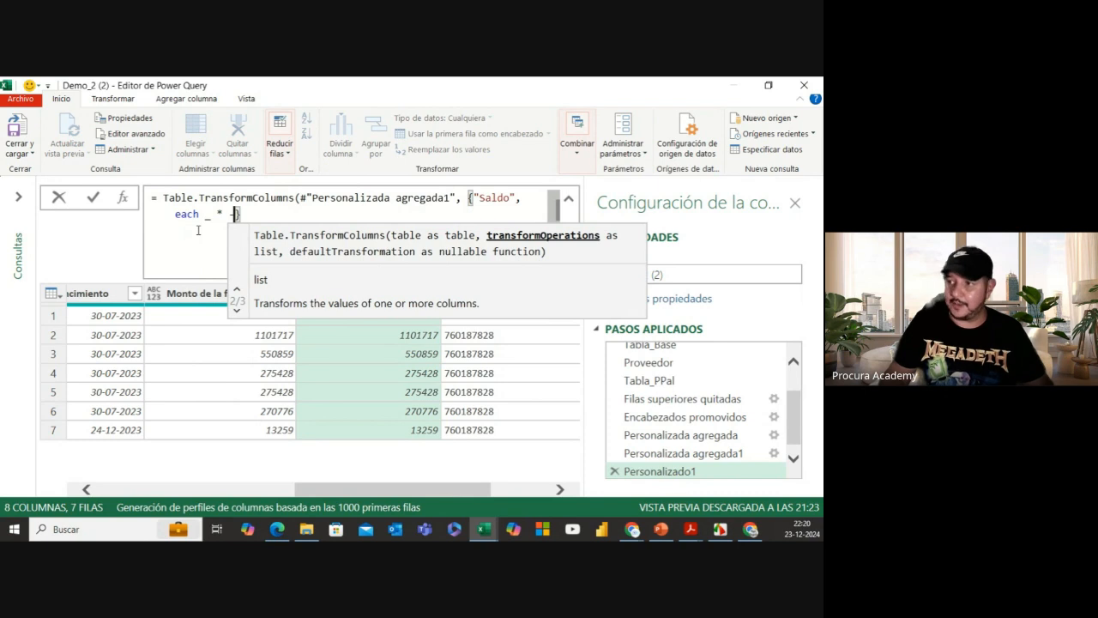
pyautogui.write('1')
pyautogui.click(252, 216)
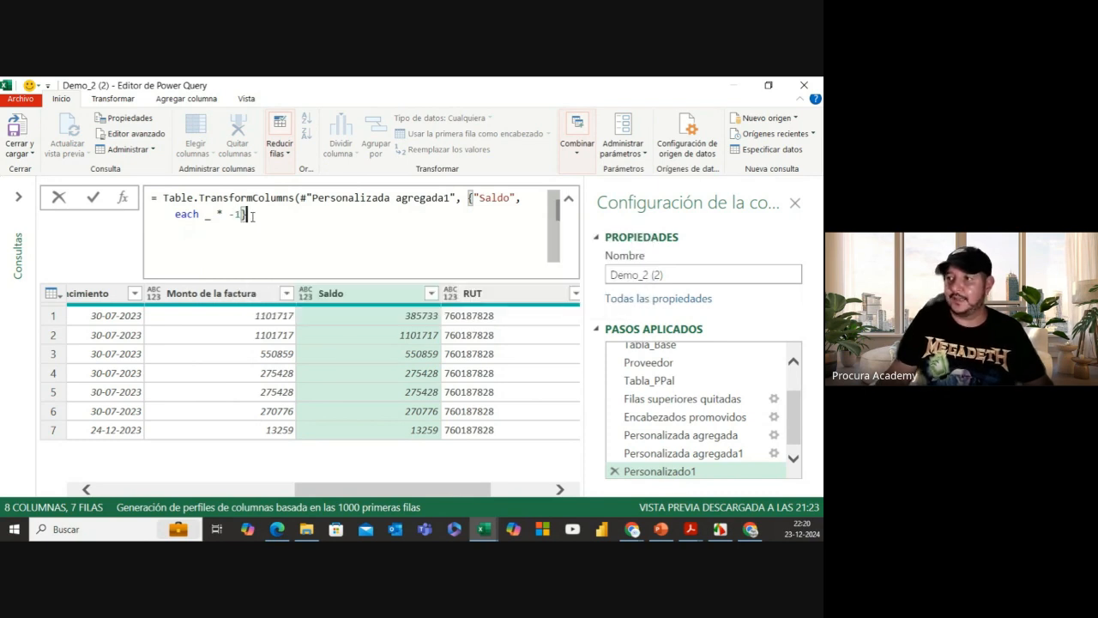
pyautogui.write(')')
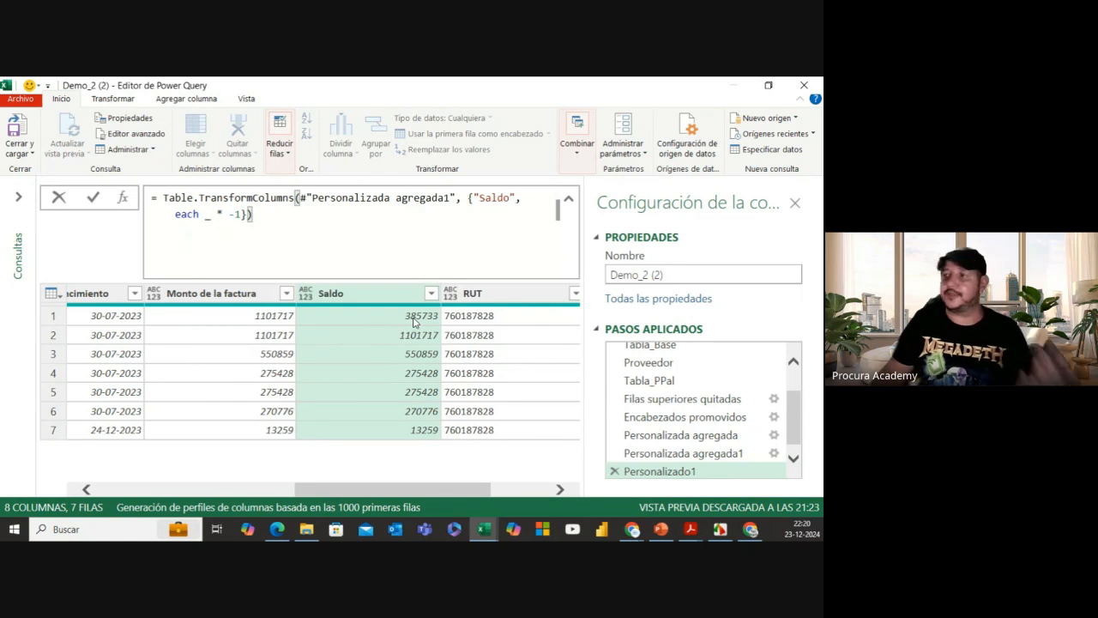
# Step: Commit the Personalizado1 formula so Saldo values show negative, from -385733 to -13259
pyautogui.press('Return')
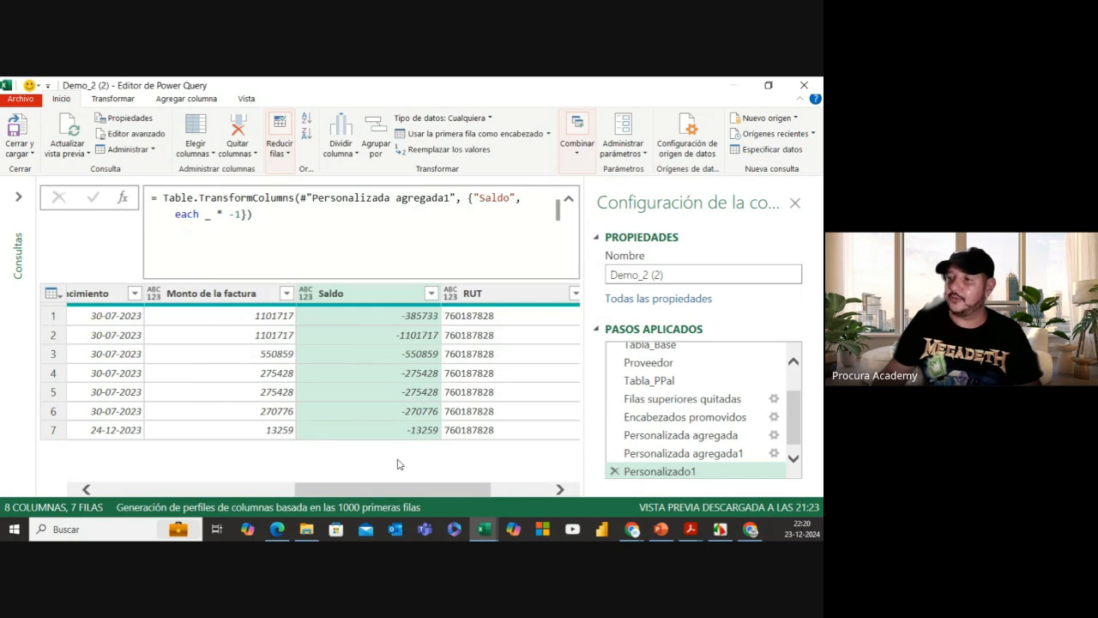
pyautogui.moveTo(388, 489); pyautogui.dragTo(364, 490)
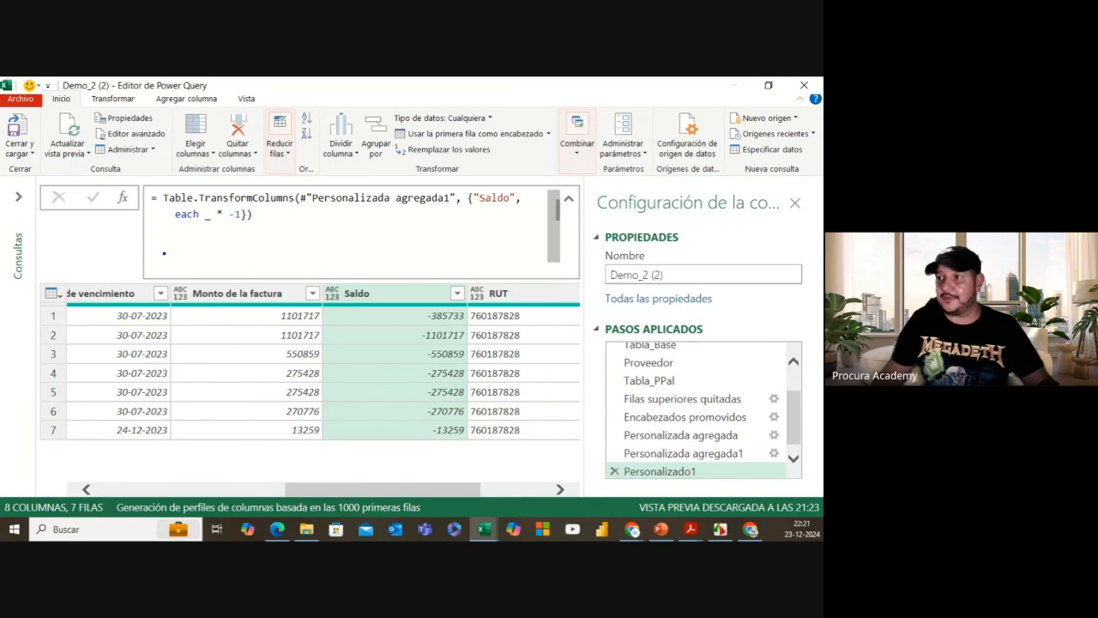
pyautogui.click(186, 232)
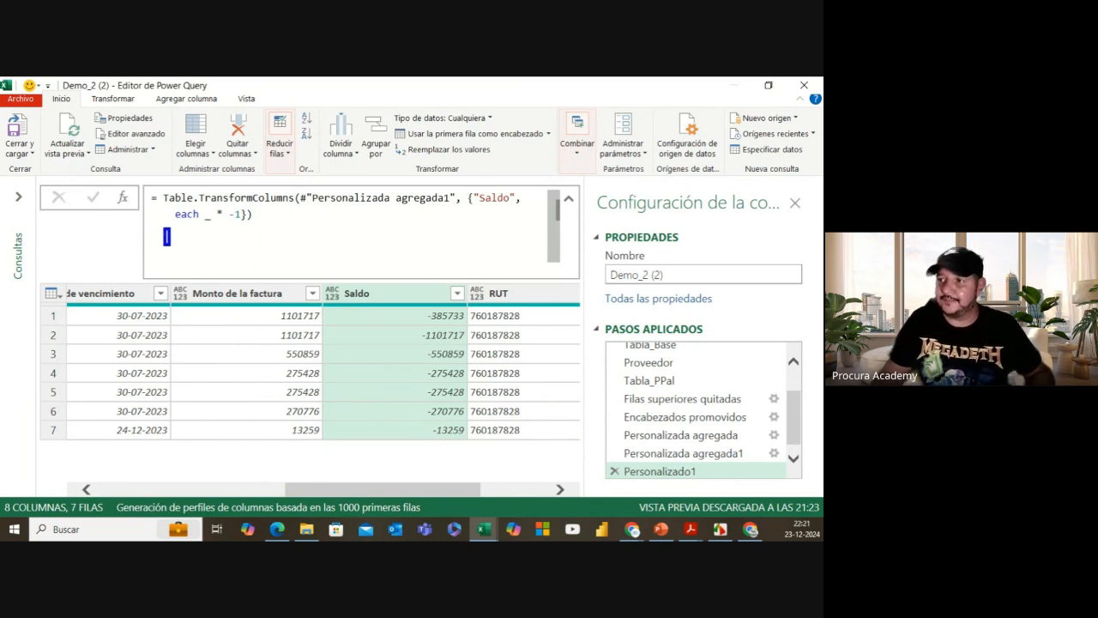
pyautogui.write('(')
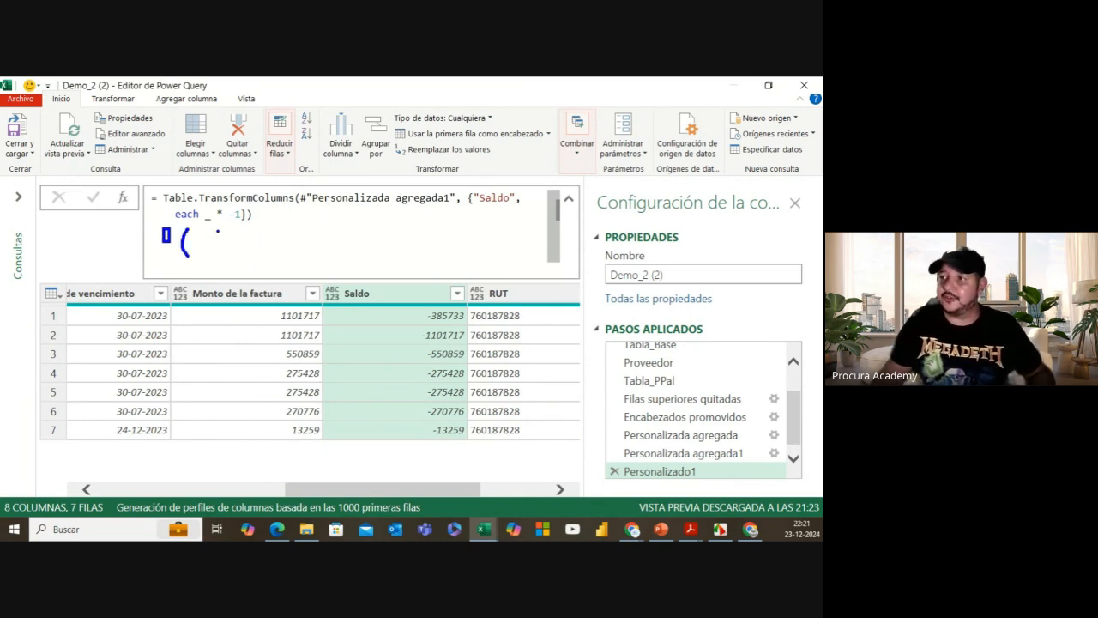
pyautogui.moveTo(218, 230)
pyautogui.mouseDown()
pyautogui.moveTo(226, 244)
pyautogui.moveTo(215, 253)
pyautogui.mouseUp()
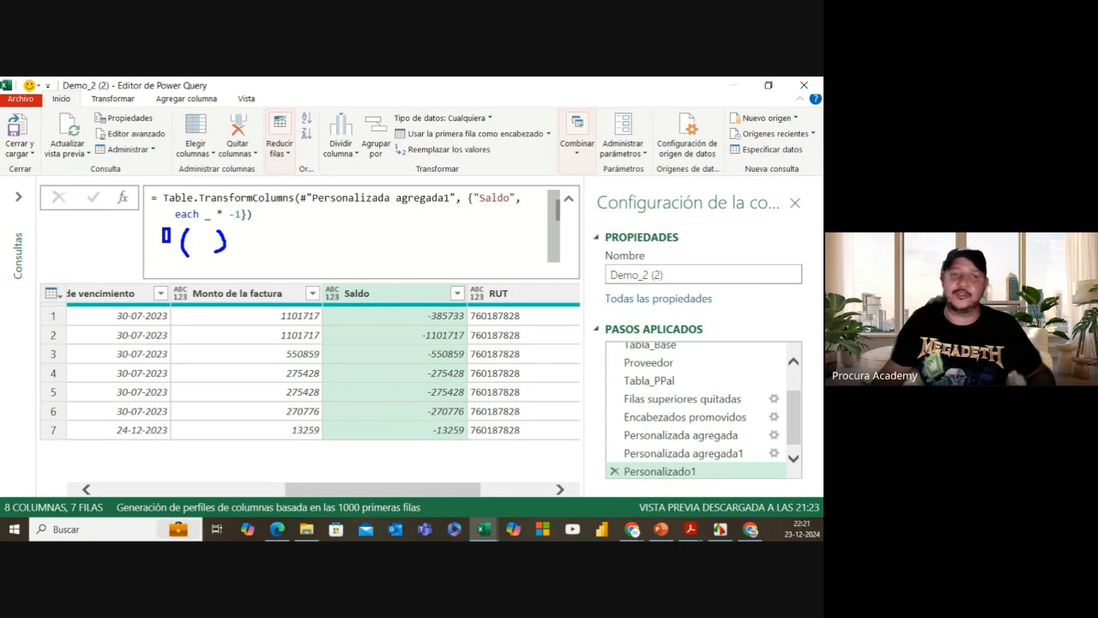
pyautogui.click(196, 249)
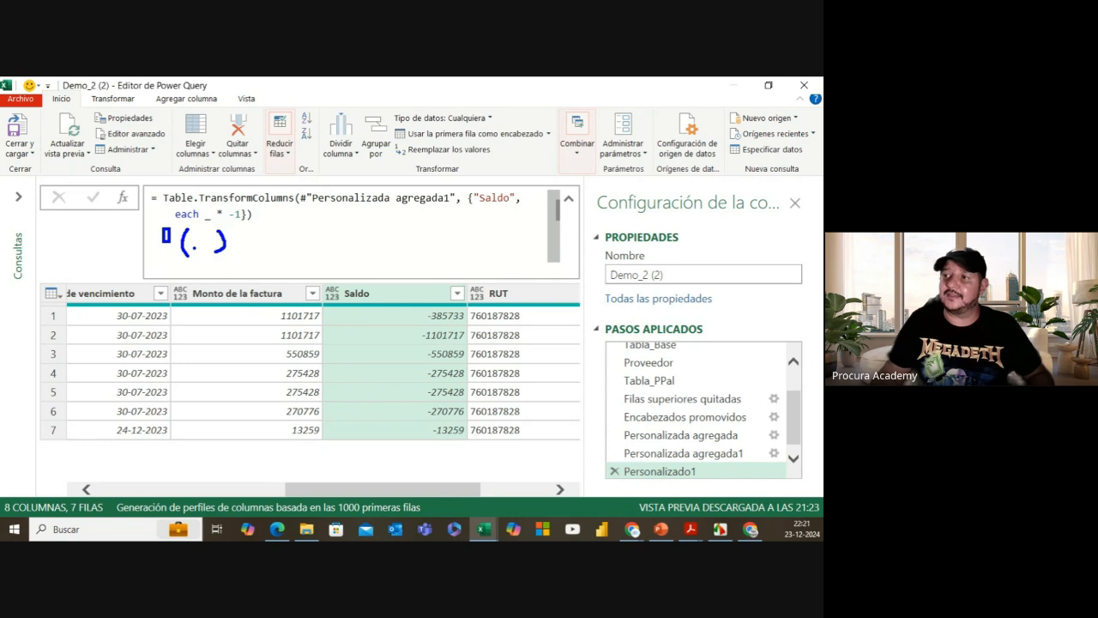
pyautogui.moveTo(195, 247); pyautogui.dragTo(207, 248)
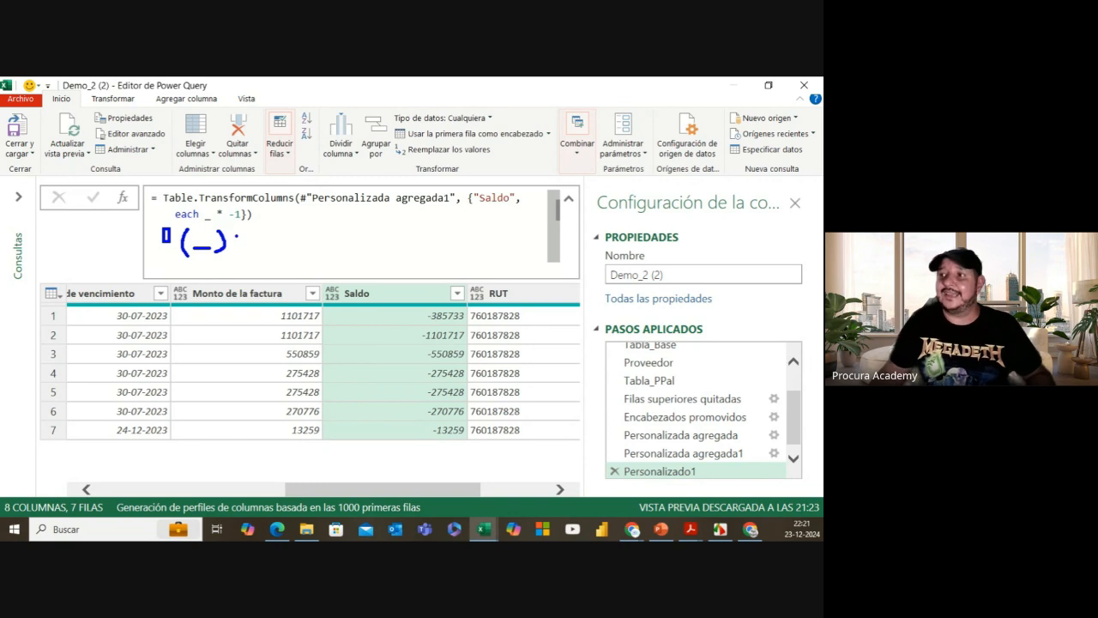
pyautogui.moveTo(238, 236)
pyautogui.mouseDown()
pyautogui.moveTo(252, 237)
pyautogui.moveTo(247, 247)
pyautogui.moveTo(269, 242)
pyautogui.moveTo(253, 254)
pyautogui.mouseUp()
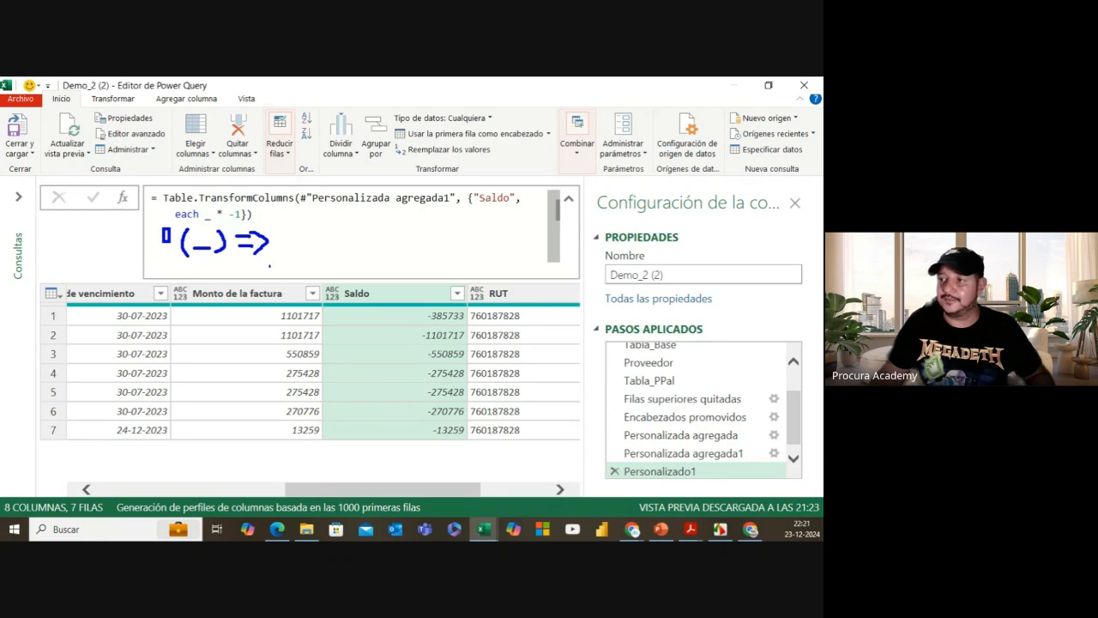
pyautogui.moveTo(287, 244); pyautogui.dragTo(306, 244)
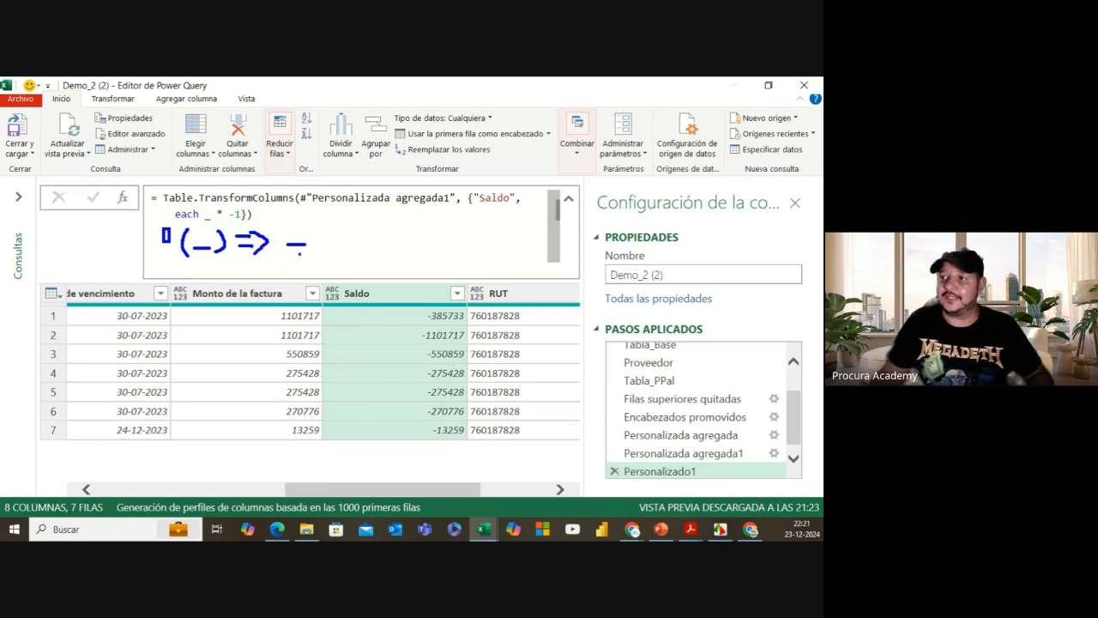
pyautogui.moveTo(327, 233); pyautogui.dragTo(365, 243)
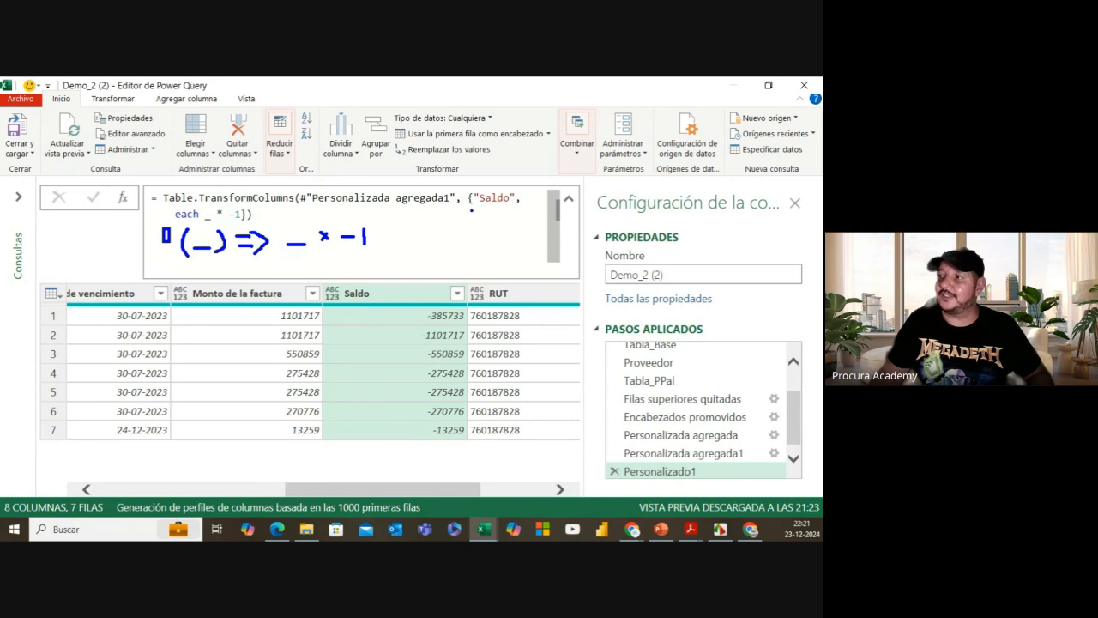
pyautogui.moveTo(474, 207); pyautogui.dragTo(513, 207)
pyautogui.moveTo(262, 316)
pyautogui.mouseDown()
pyautogui.moveTo(248, 312)
pyautogui.moveTo(242, 327)
pyautogui.mouseUp()
pyautogui.moveTo(393, 317)
pyautogui.mouseDown()
pyautogui.moveTo(378, 313)
pyautogui.moveTo(364, 353)
pyautogui.mouseUp()
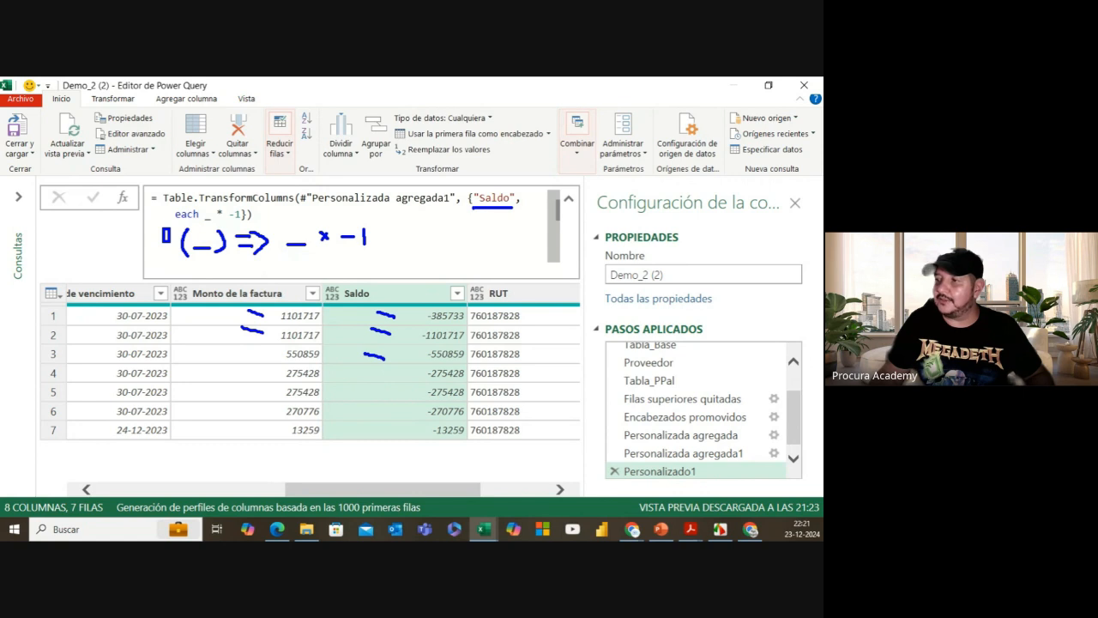
pyautogui.moveTo(415, 312)
pyautogui.mouseDown()
pyautogui.moveTo(426, 319)
pyautogui.moveTo(409, 322)
pyautogui.mouseUp()
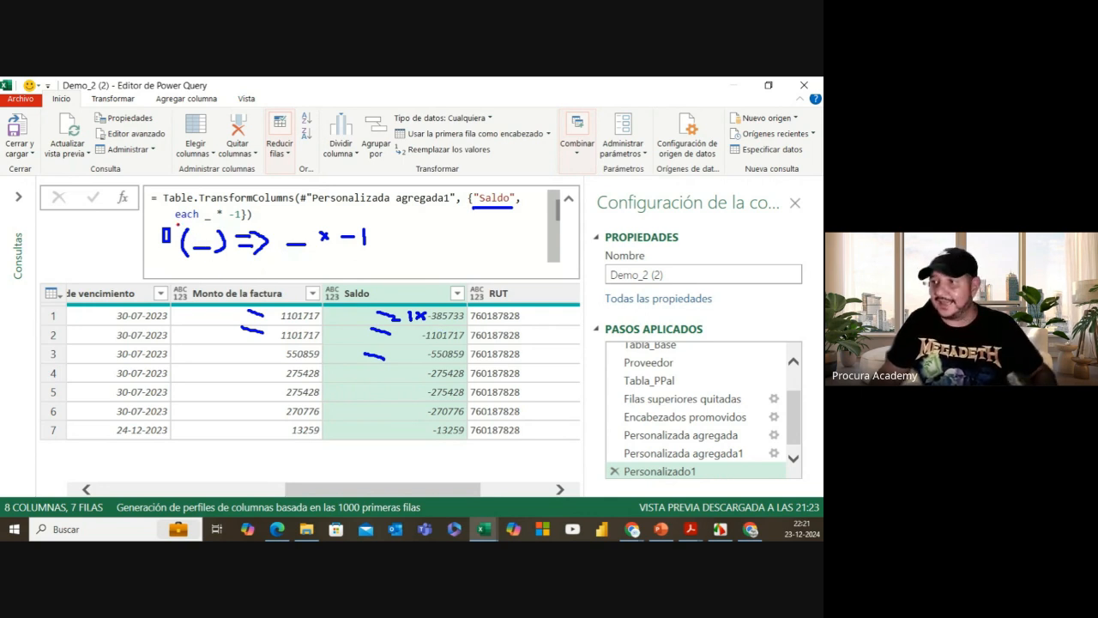
pyautogui.moveTo(176, 222)
pyautogui.mouseDown()
pyautogui.moveTo(199, 269)
pyautogui.moveTo(277, 268)
pyautogui.mouseUp()
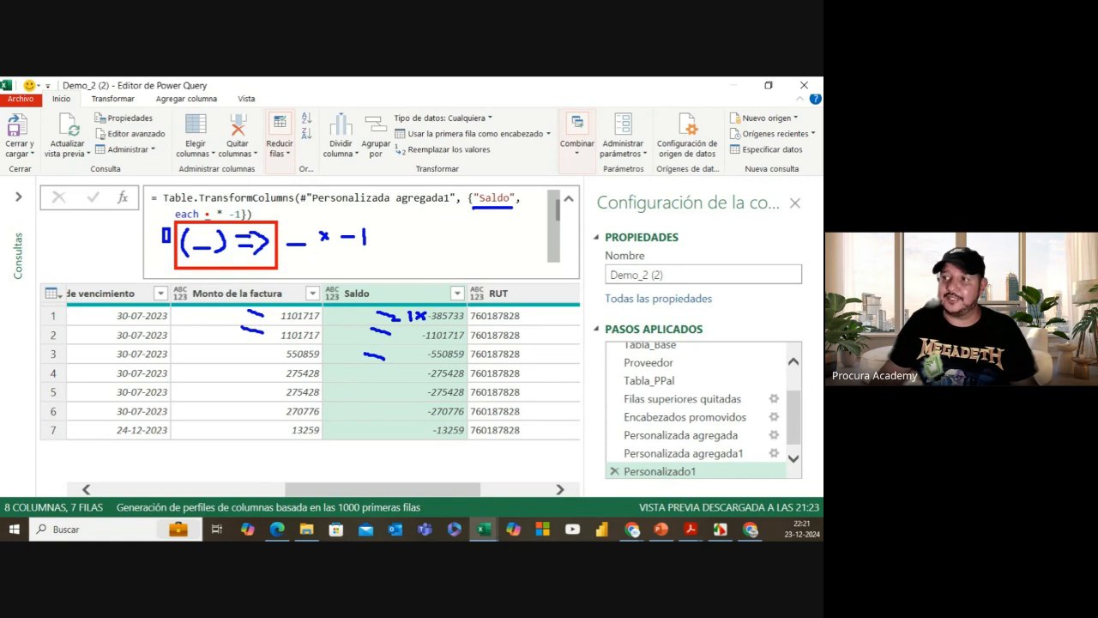
pyautogui.moveTo(208, 207); pyautogui.dragTo(206, 212)
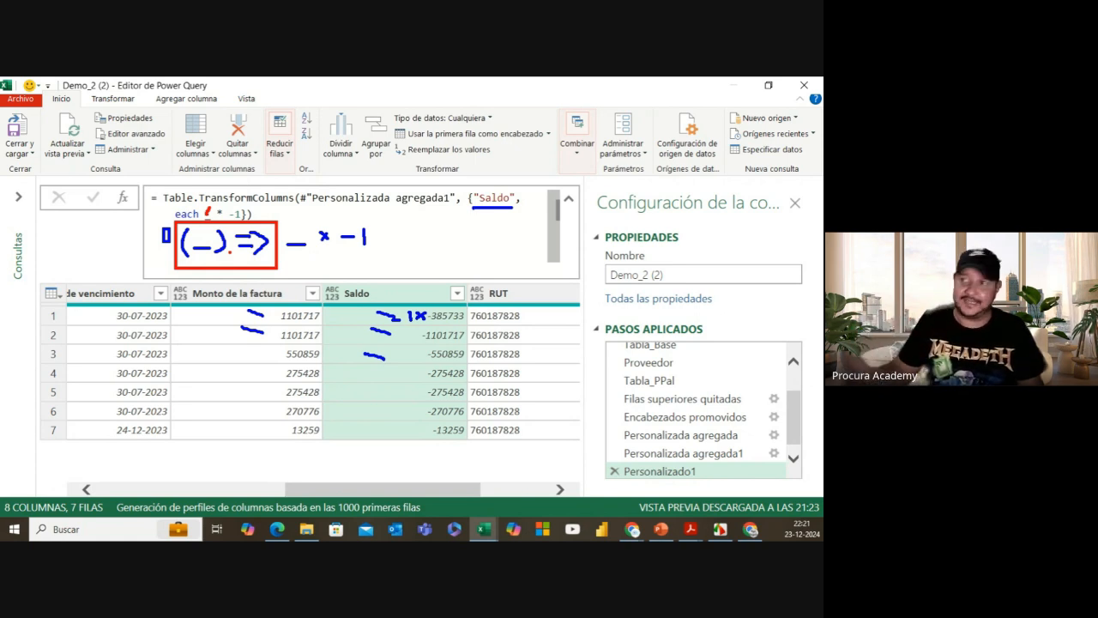
pyautogui.press('Escape')
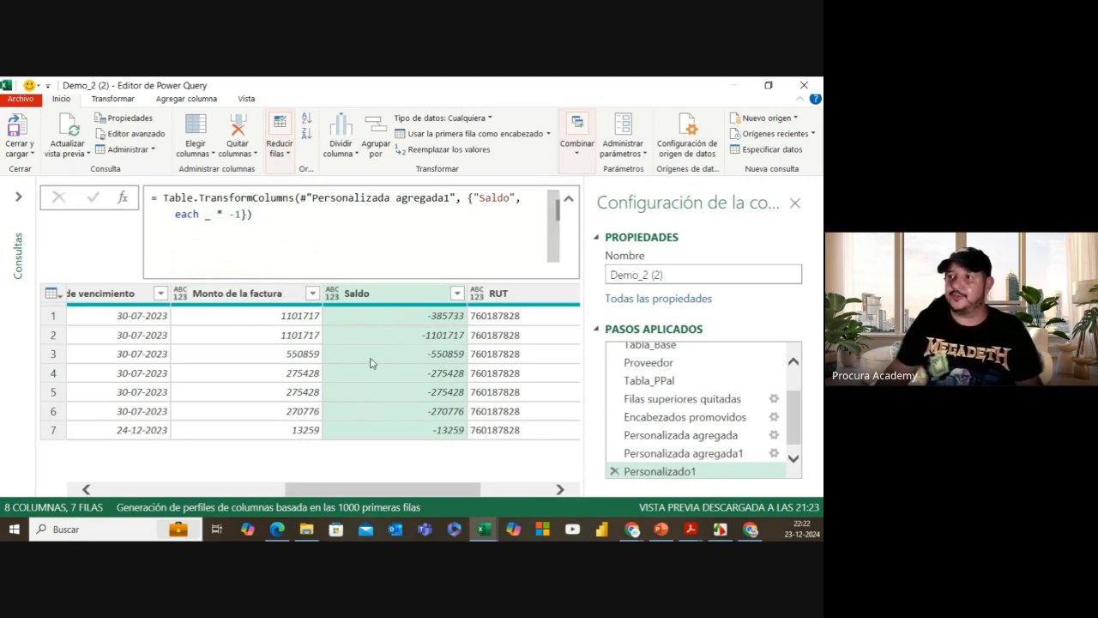
# Step: Select the Asiento column and view the Personalizada agregada1 step's Nombre_Proveedor formula
pyautogui.moveTo(410, 492); pyautogui.dragTo(163, 488)
pyautogui.click(129, 296)
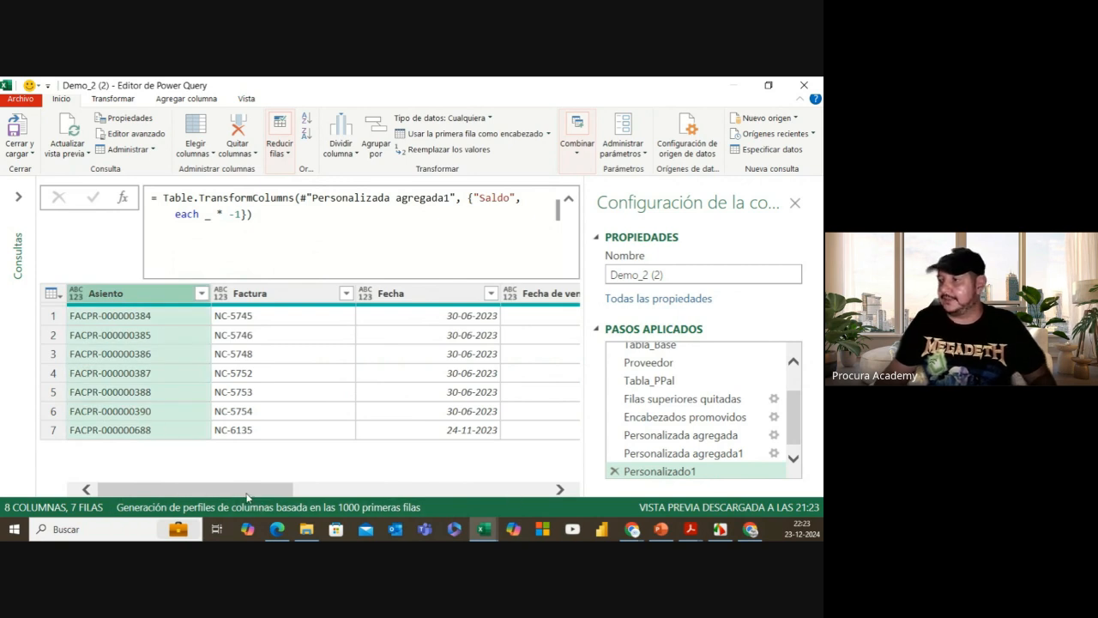
pyautogui.click(678, 455)
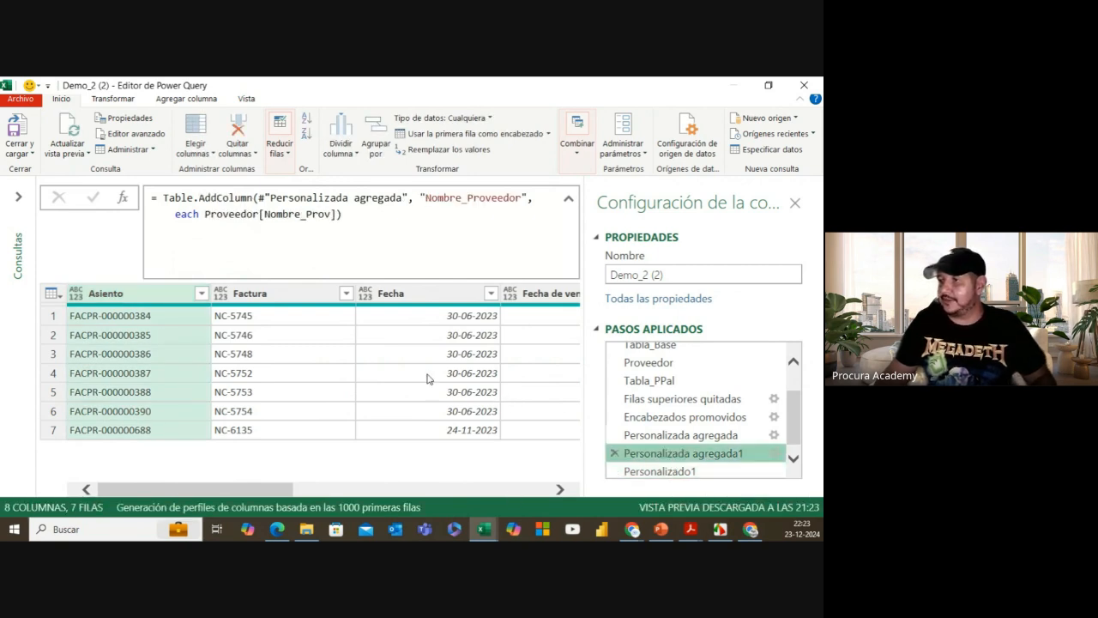
# Step: Rename the sign-inverting Personalizado1 step to CambiarSignoSaldo
pyautogui.moveTo(283, 489); pyautogui.dragTo(446, 489)
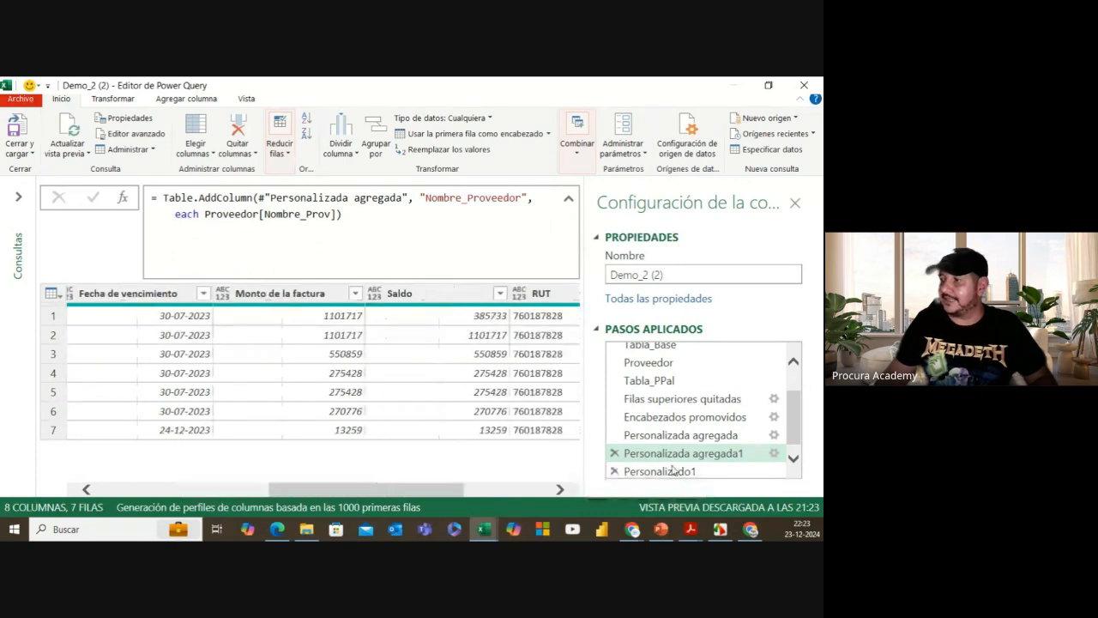
pyautogui.click(673, 471)
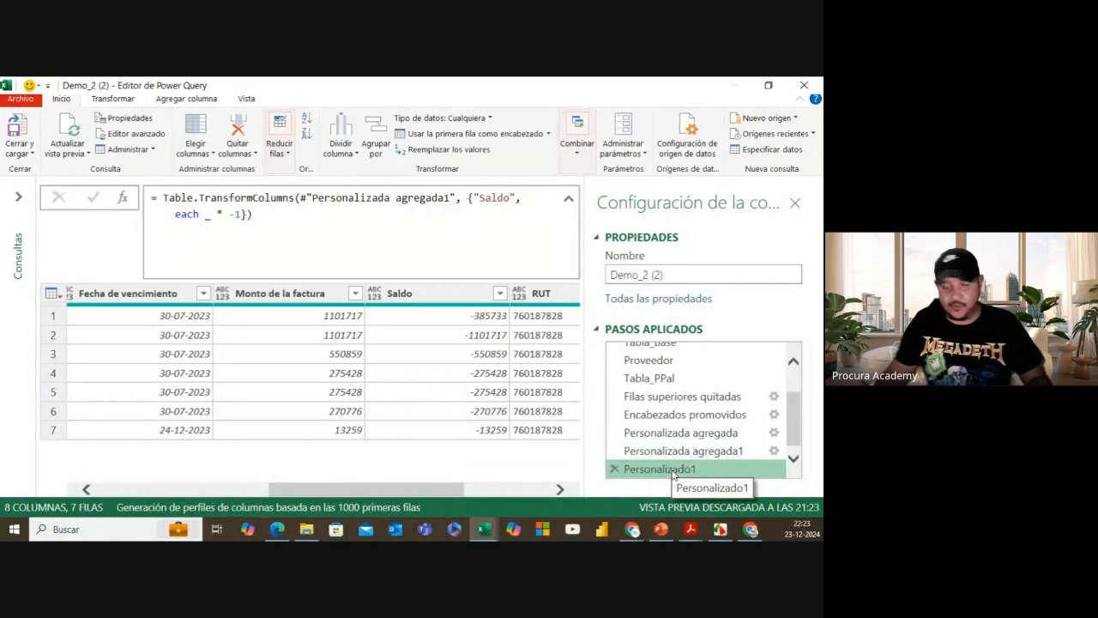
pyautogui.doubleClick(673, 471)
pyautogui.write('Cambiar')
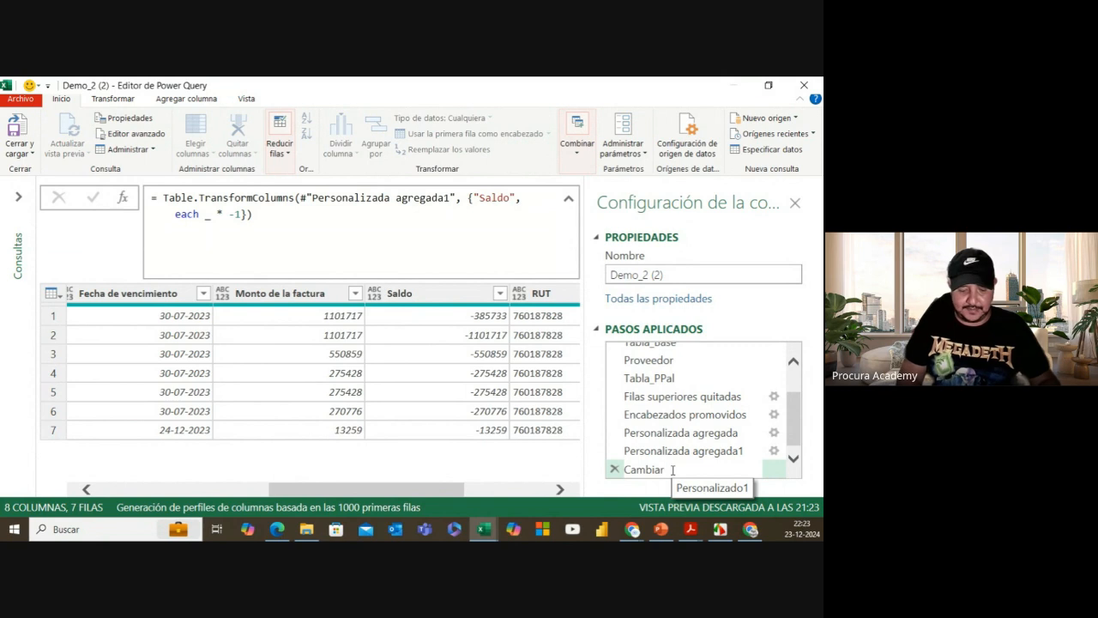
pyautogui.write('Si')
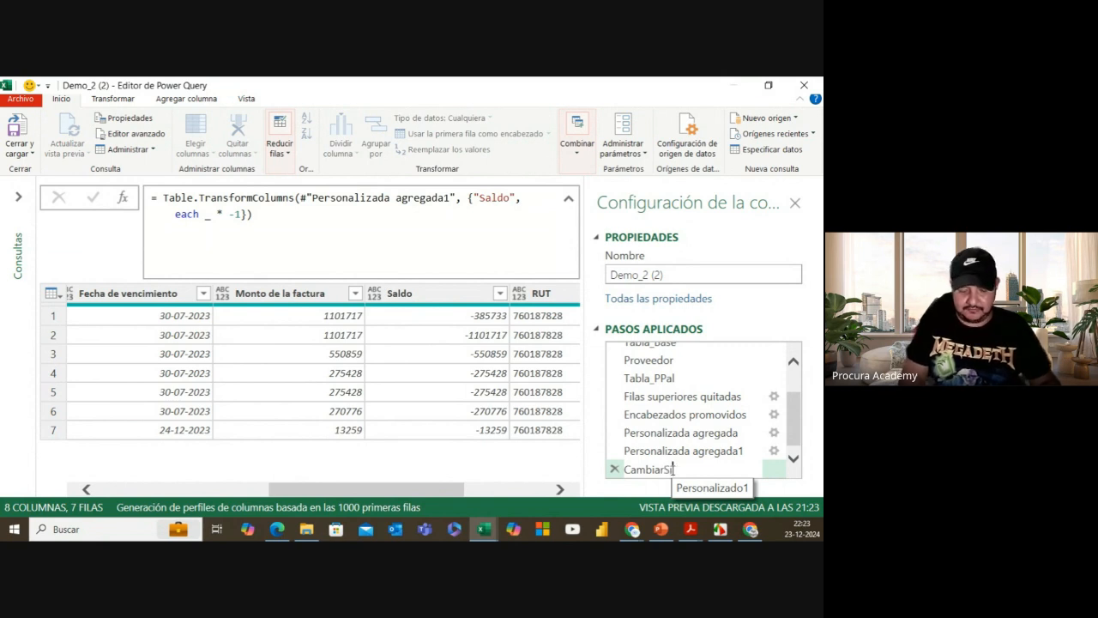
pyautogui.write('gnoS')
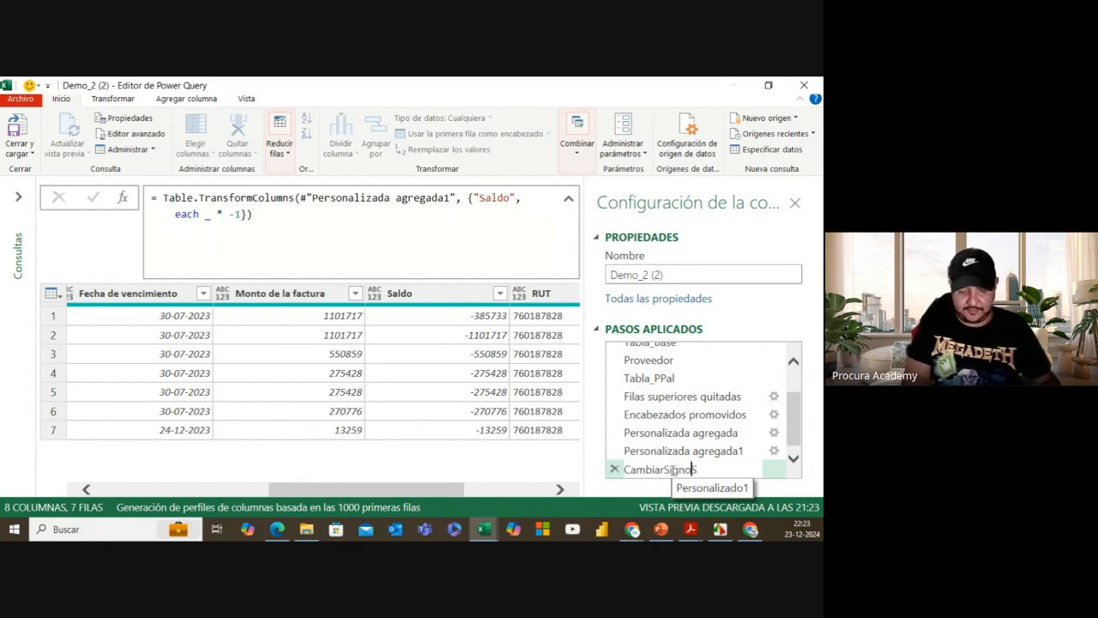
pyautogui.write('aldo')
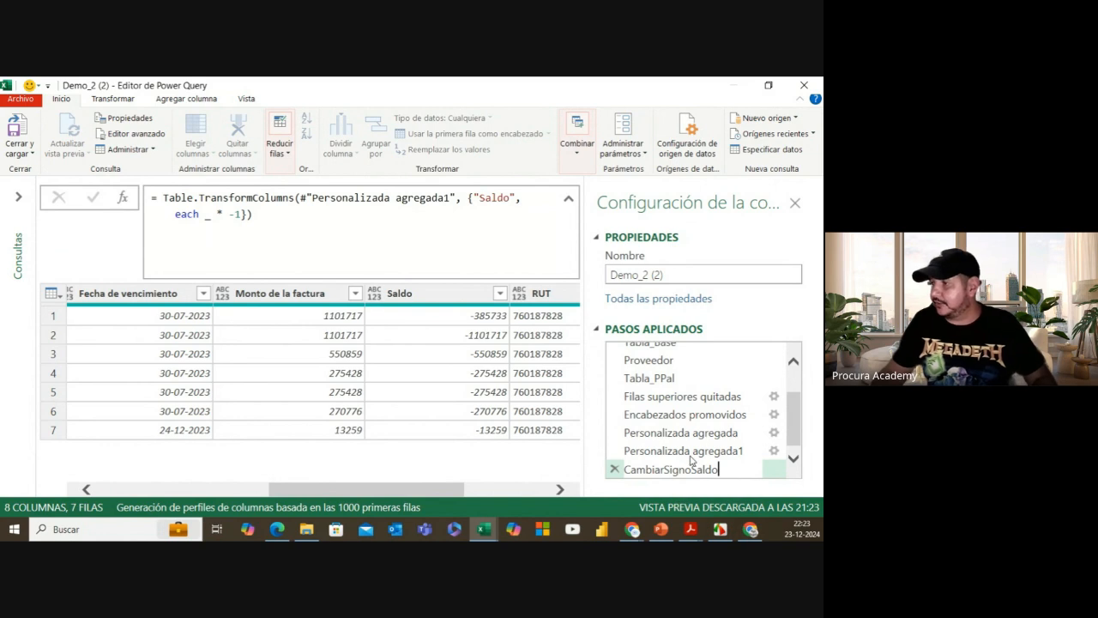
pyautogui.press('Return')
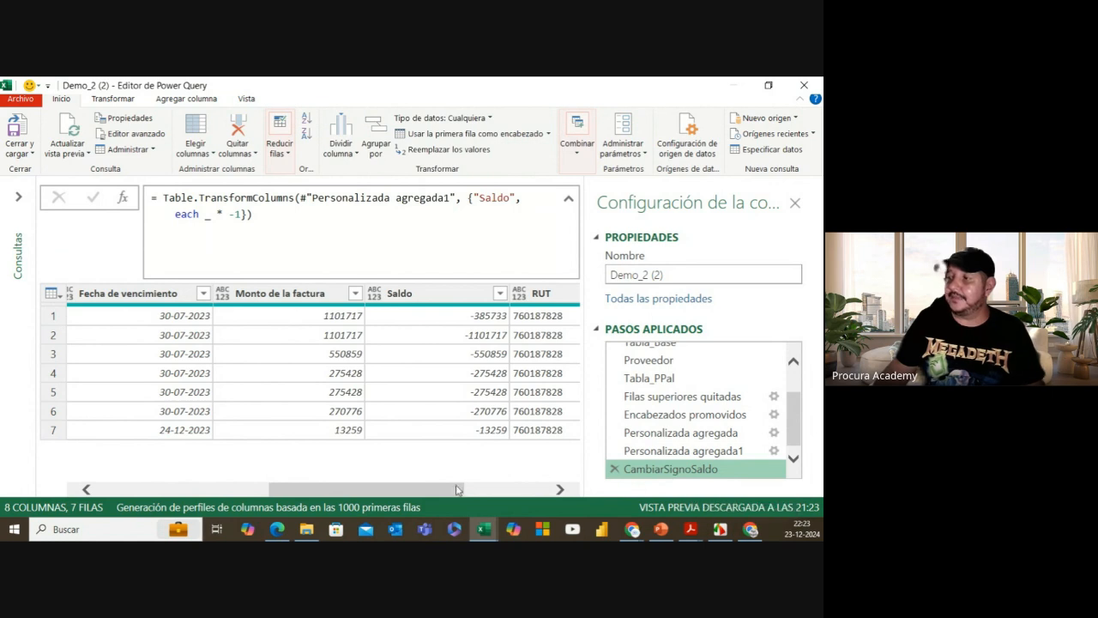
# Step: Insert a Tipo cambiado step after Personalizada agregada1 typing Saldo as Número decimal
pyautogui.moveTo(436, 488); pyautogui.dragTo(480, 486)
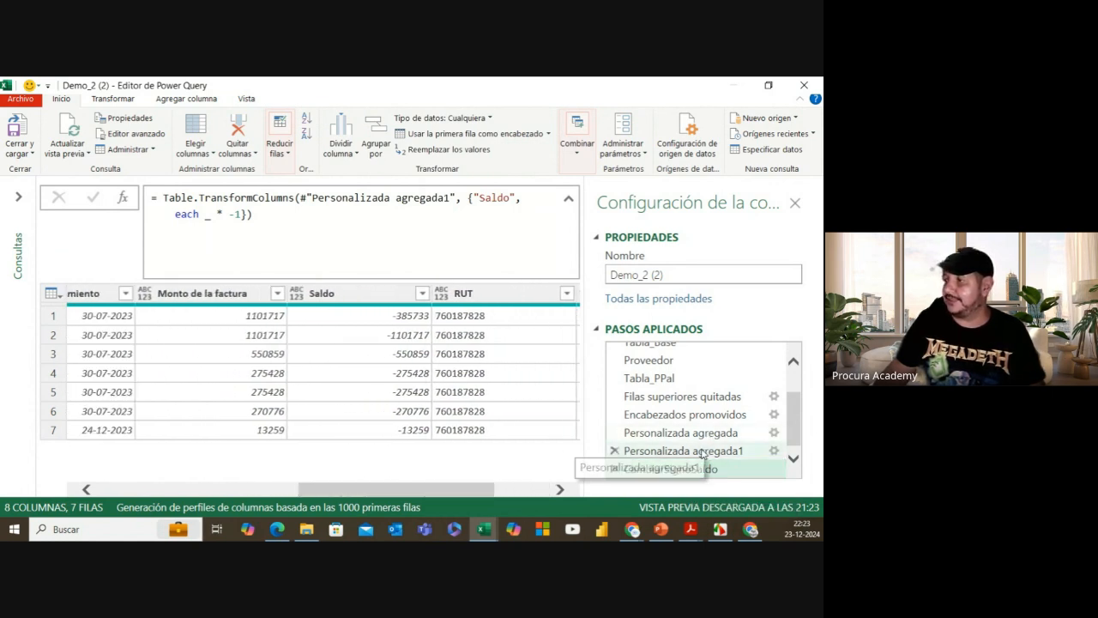
pyautogui.click(702, 451)
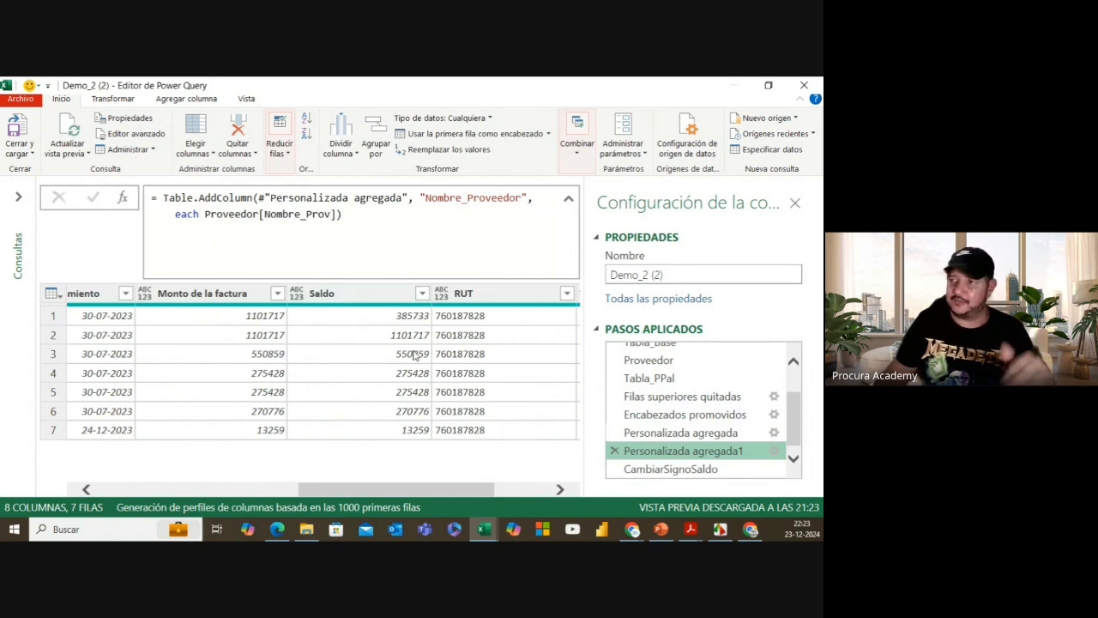
pyautogui.click(334, 296)
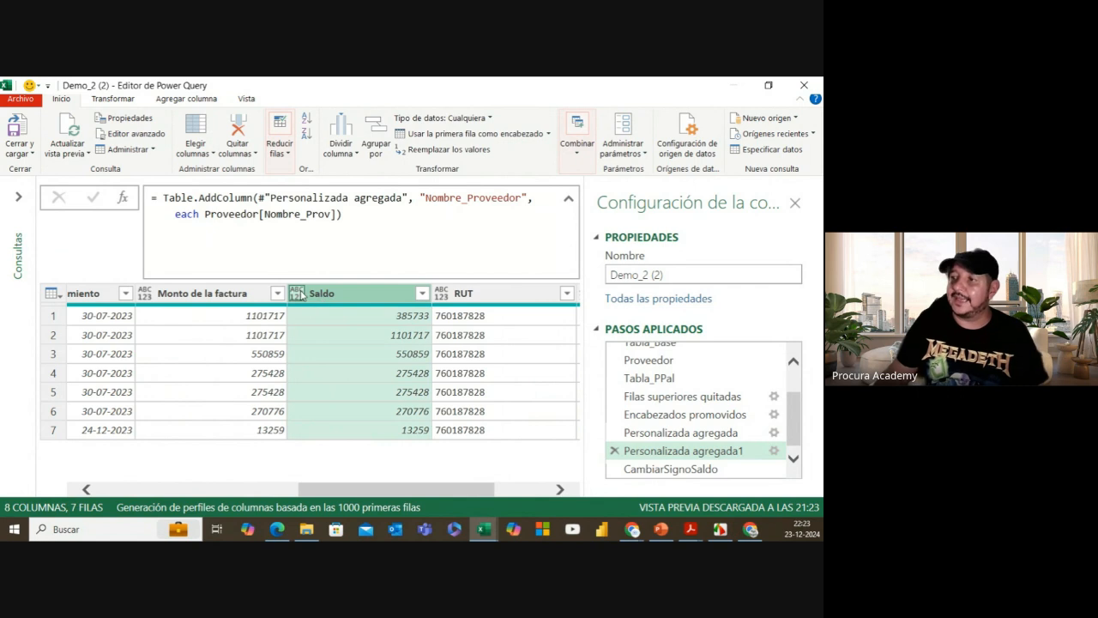
pyautogui.click(297, 293)
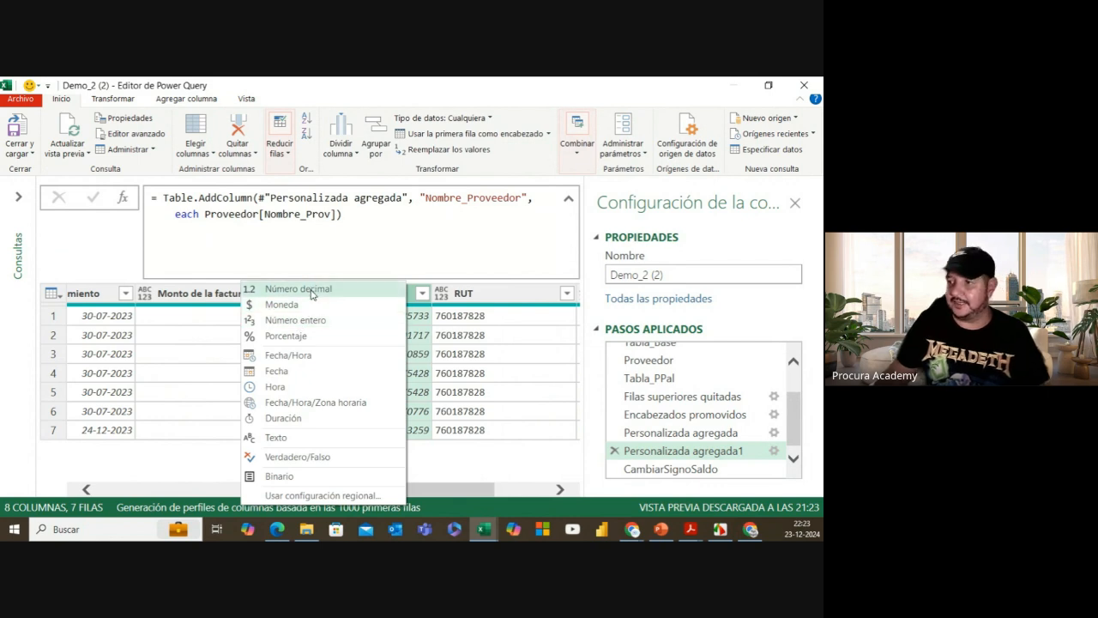
pyautogui.click(312, 292)
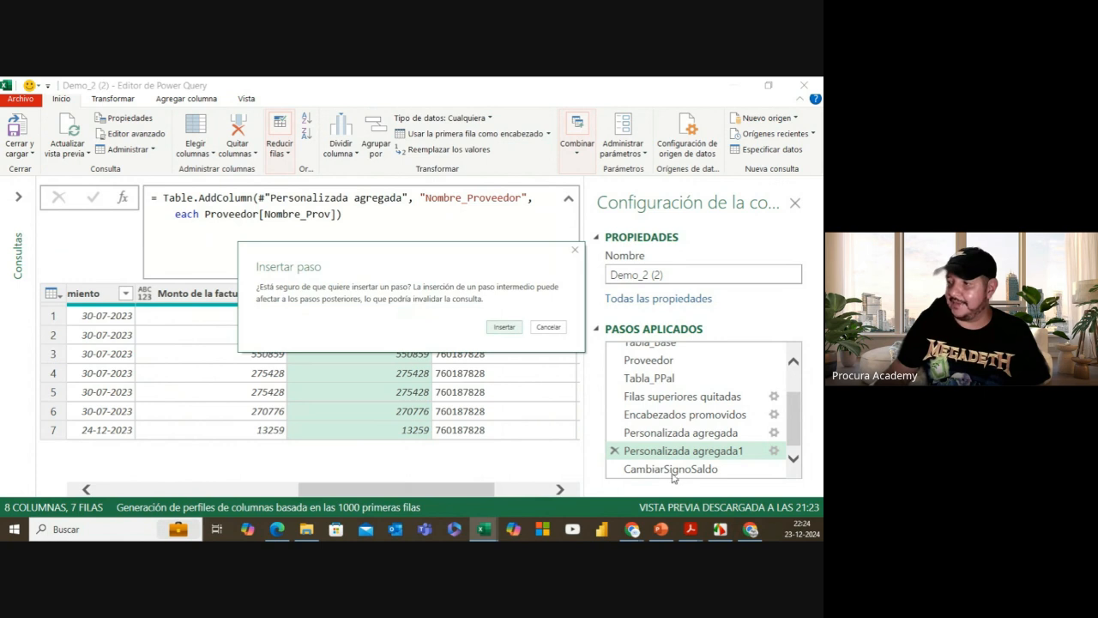
pyautogui.click(504, 327)
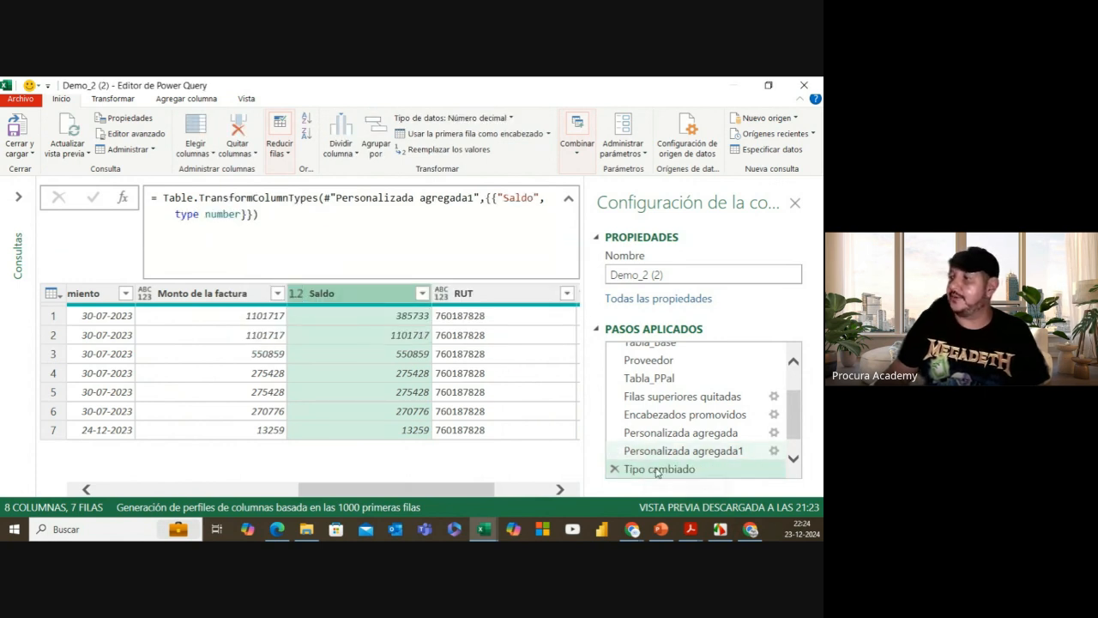
pyautogui.scroll(-1, 666, 477)
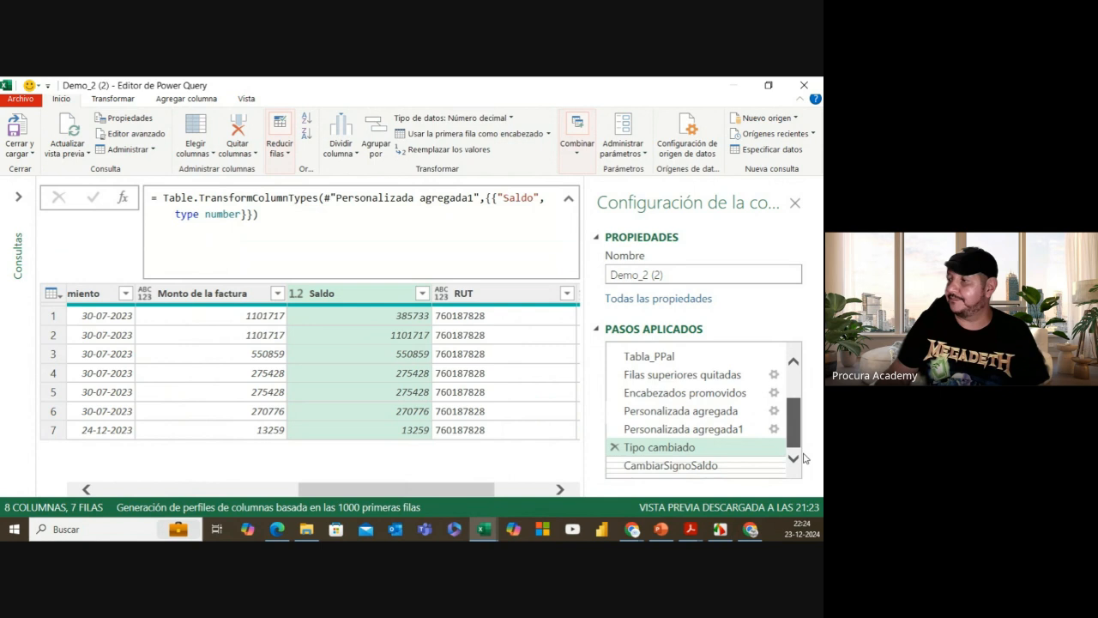
pyautogui.click(673, 468)
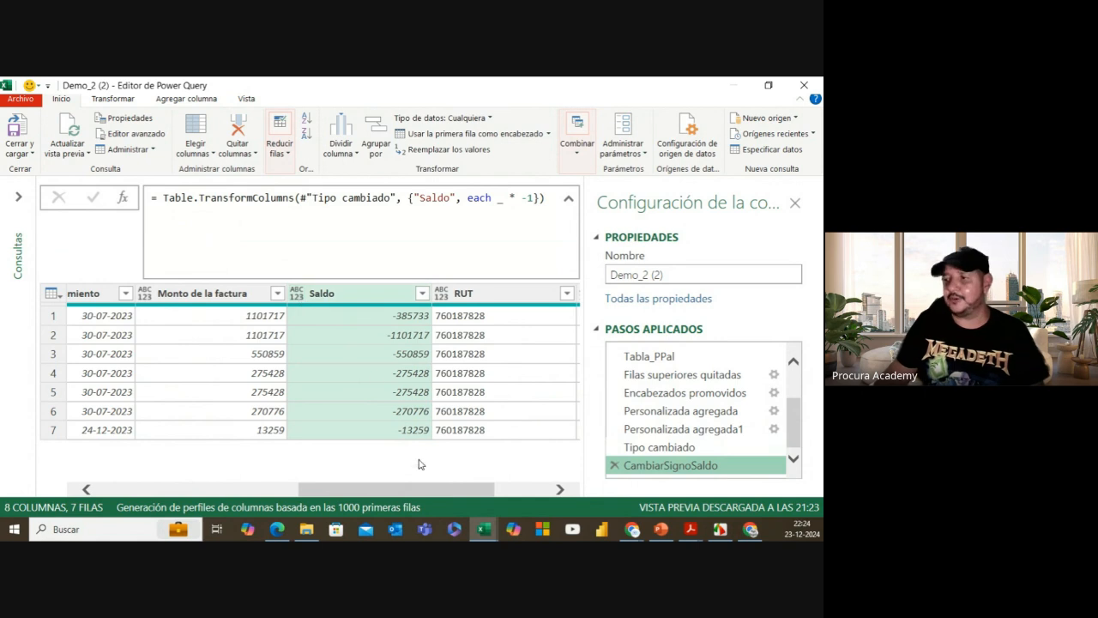
# Step: Select all columns and auto-detect types: text for Asiento and Factura, dates, Int64 for Saldo and RUT
pyautogui.moveTo(416, 489); pyautogui.dragTo(178, 489)
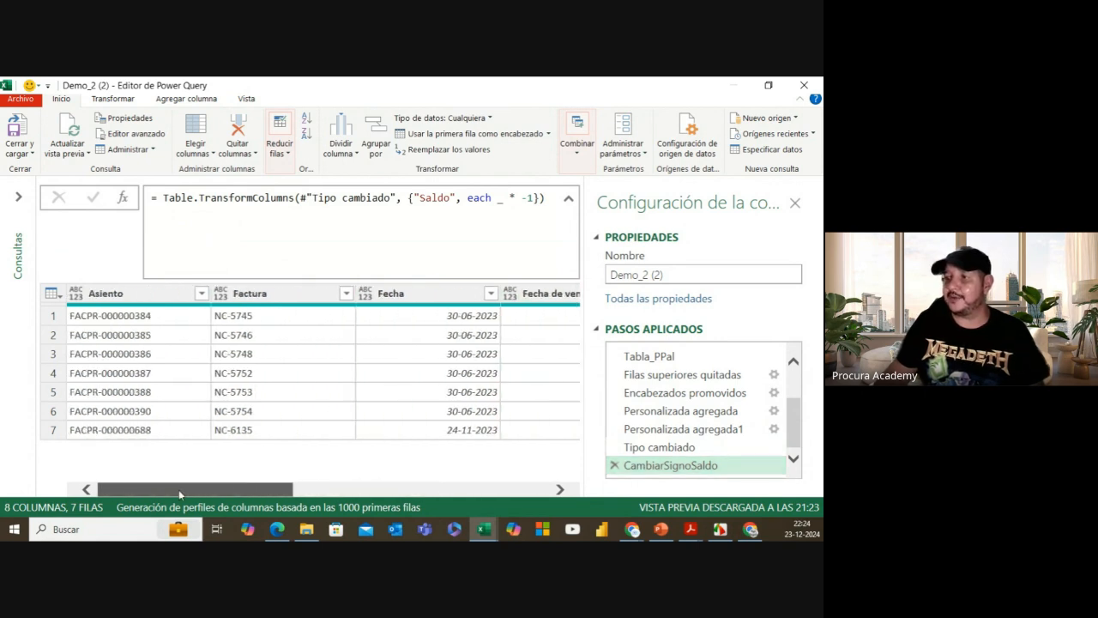
pyautogui.click(133, 299)
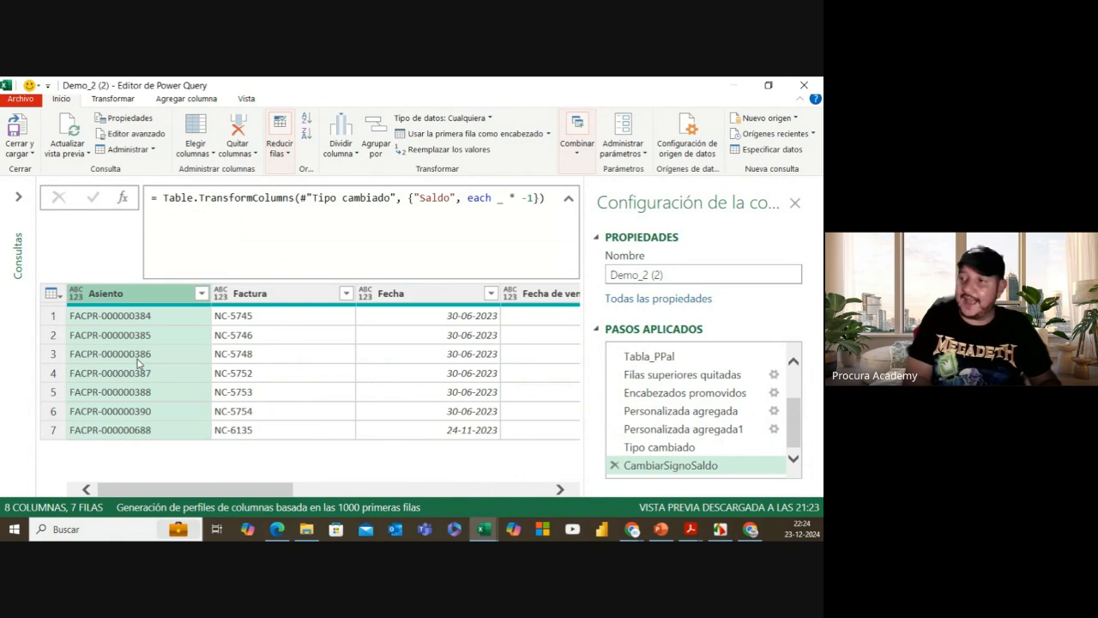
pyautogui.hotkey('ctrl', 'a')
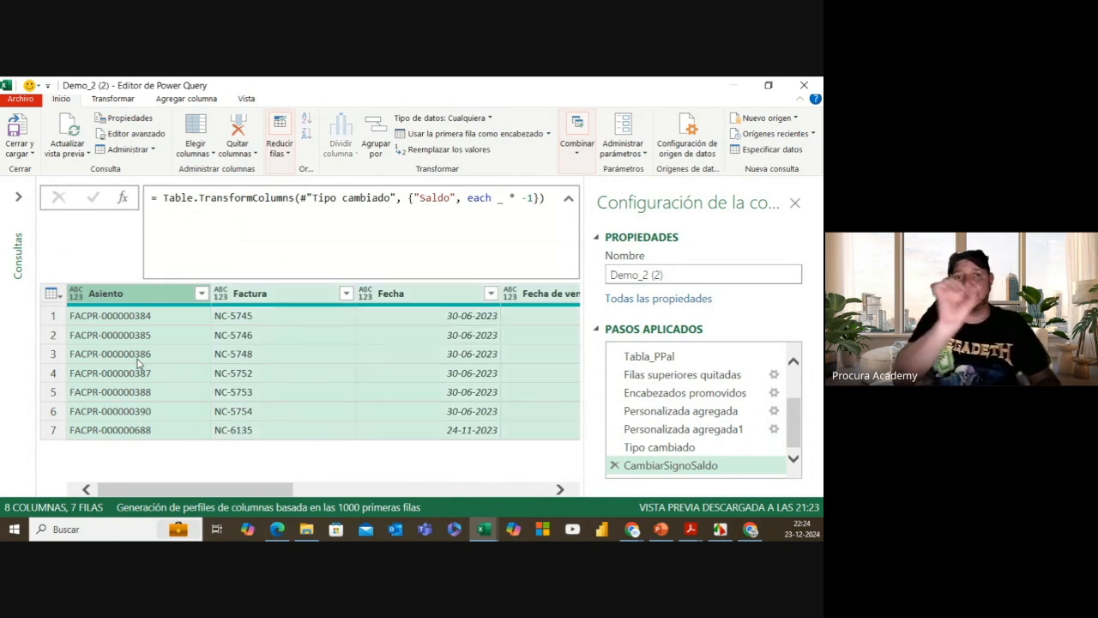
pyautogui.click(113, 98)
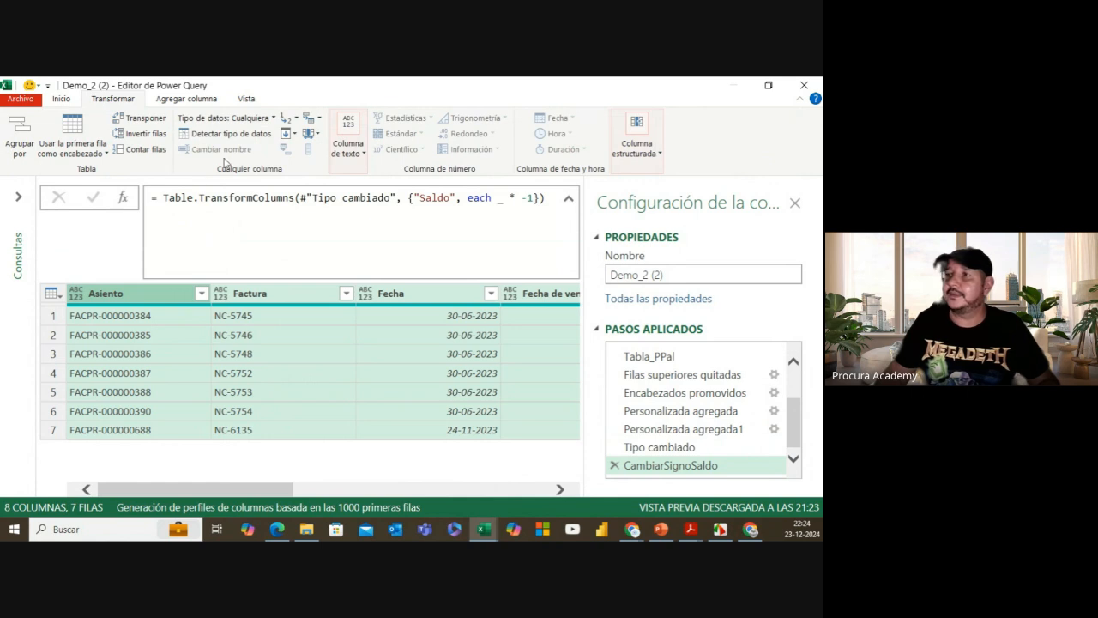
pyautogui.click(242, 137)
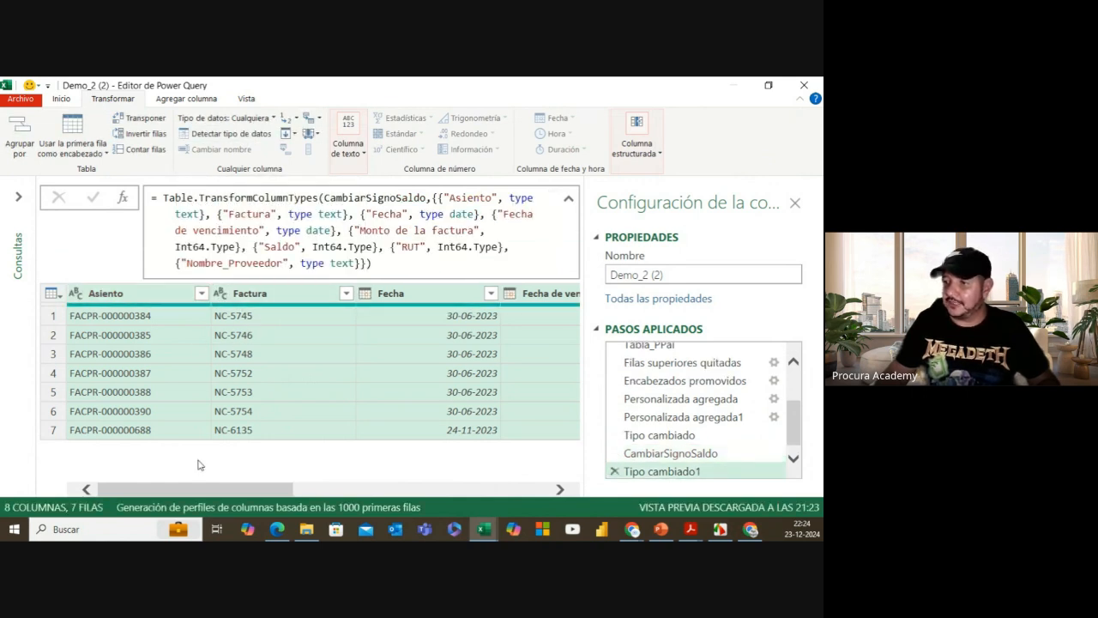
pyautogui.moveTo(197, 495); pyautogui.dragTo(284, 491)
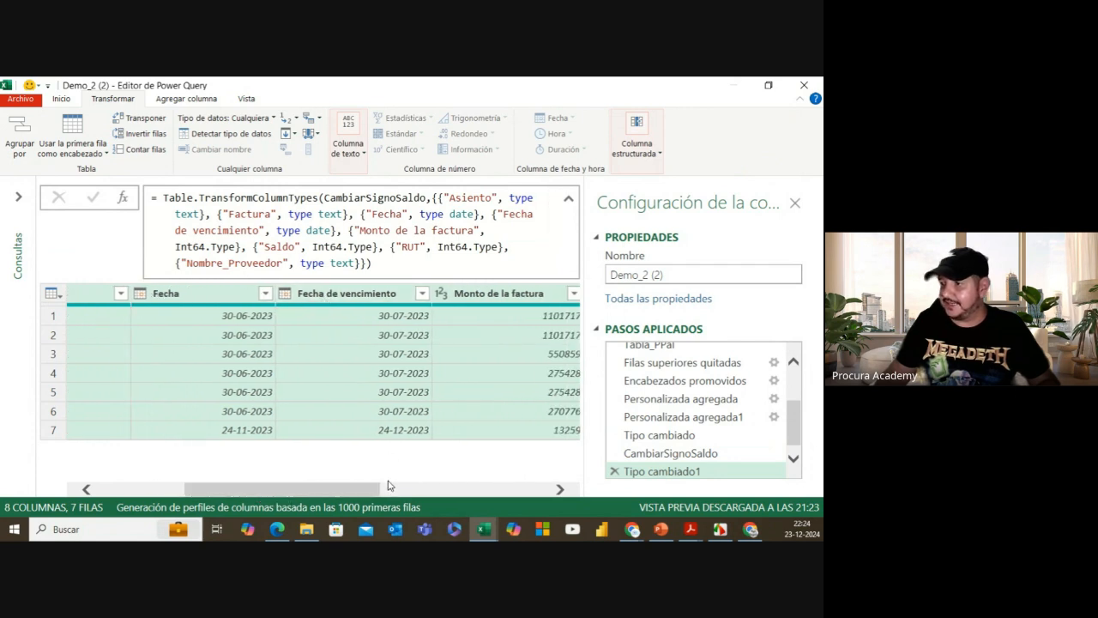
pyautogui.moveTo(379, 492); pyautogui.dragTo(420, 490)
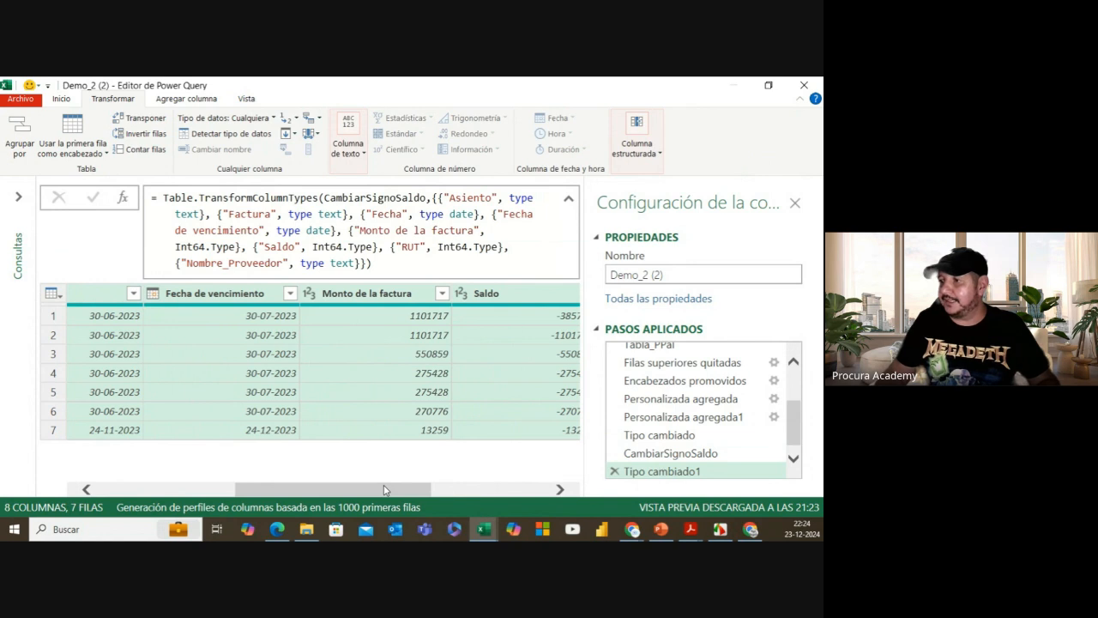
pyautogui.moveTo(385, 491); pyautogui.dragTo(515, 490)
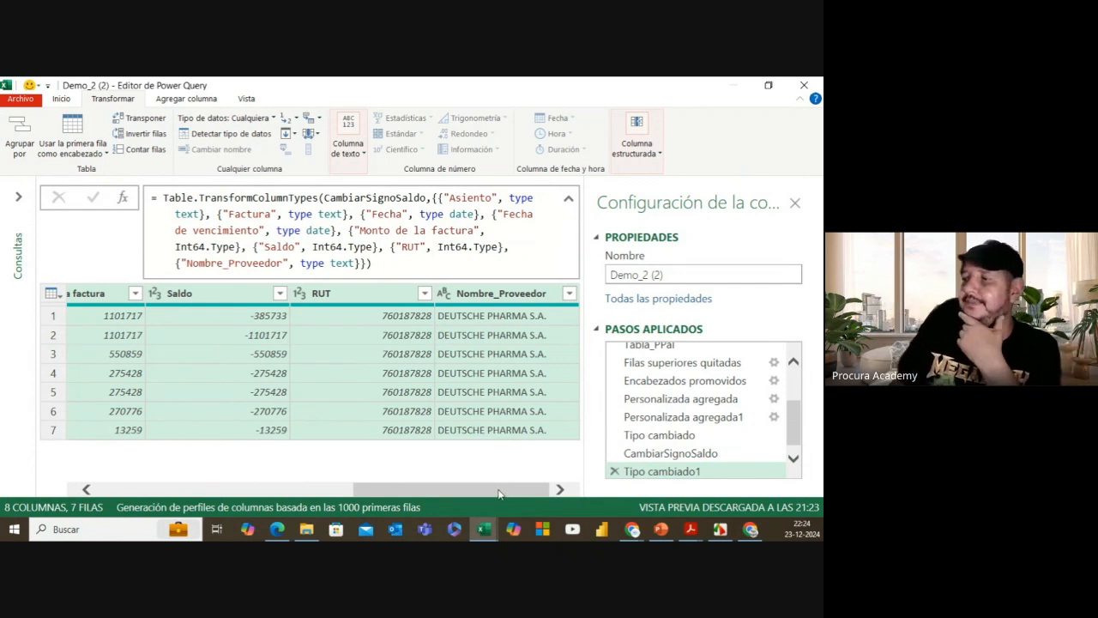
pyautogui.moveTo(499, 493); pyautogui.dragTo(258, 489)
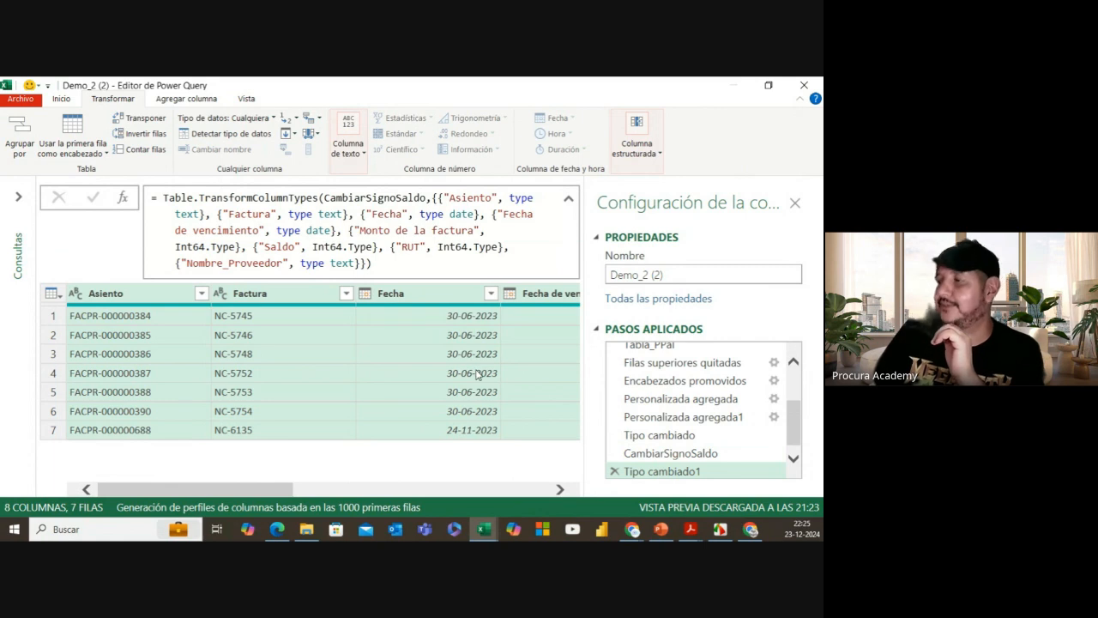
# Step: Expand the Consultas pane and switch between Demo_2 and Demo_2 (2), ending on Demo_2 (2)
pyautogui.click(22, 216)
pyautogui.click(148, 218)
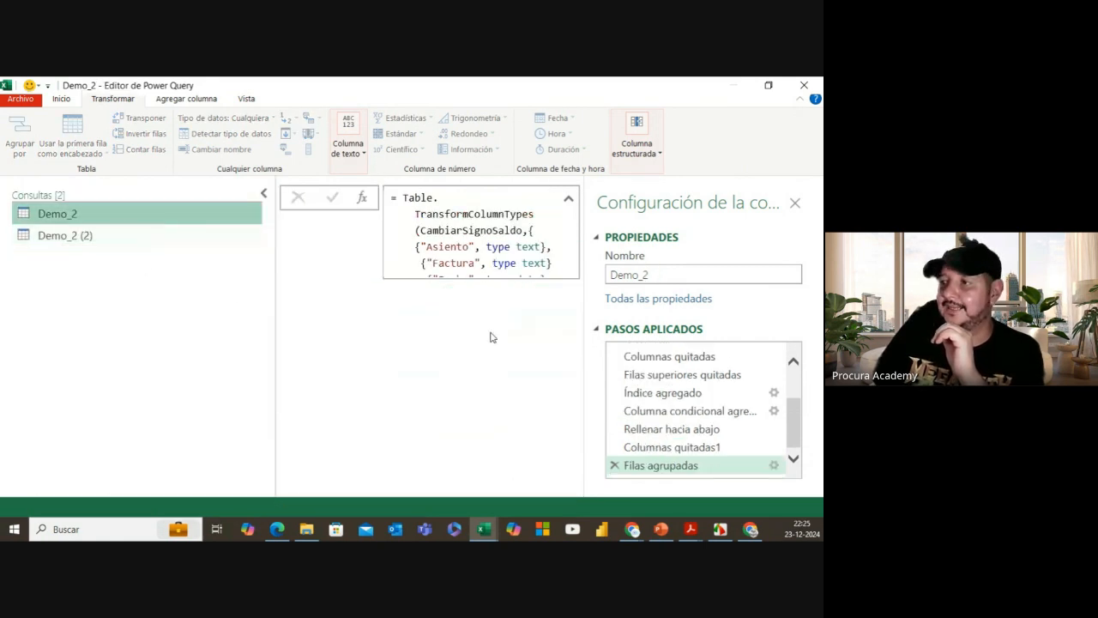
pyautogui.click(101, 238)
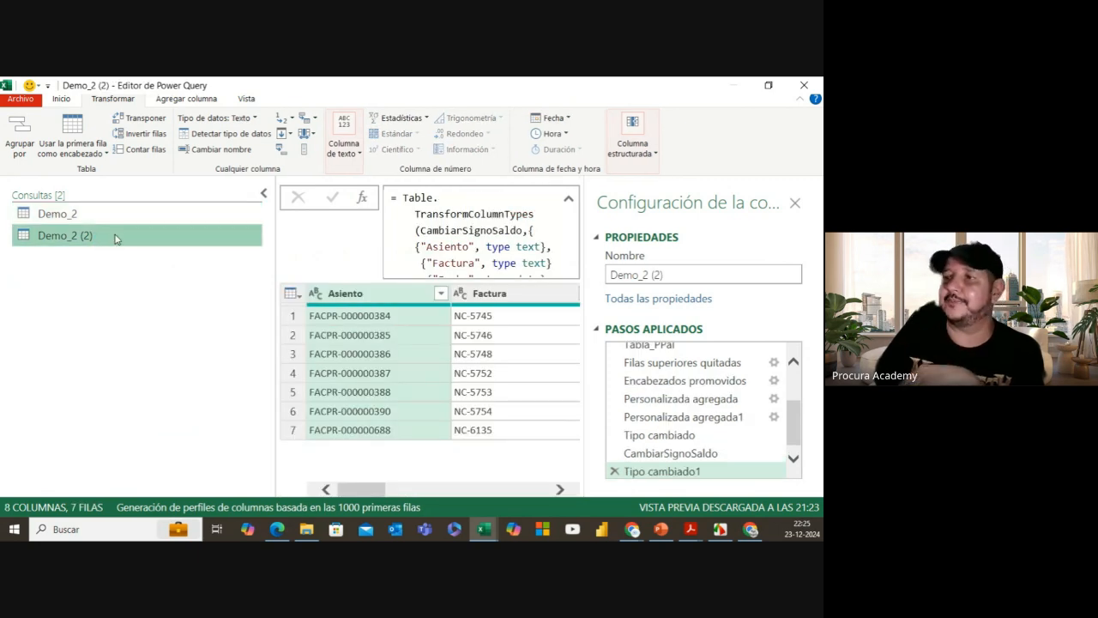
pyautogui.click(102, 216)
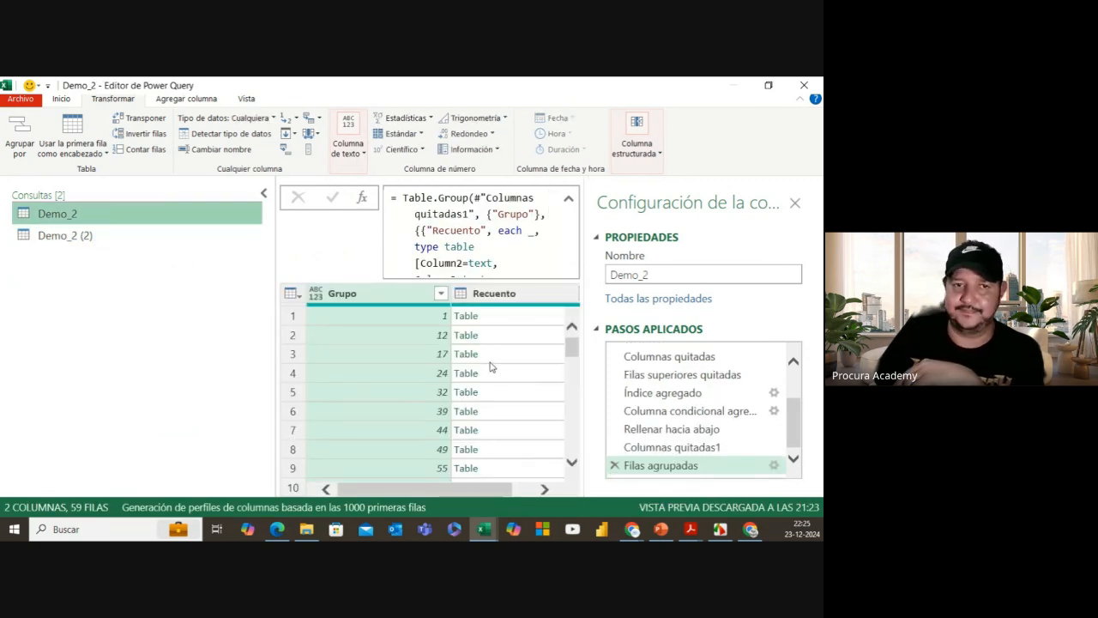
pyautogui.click(123, 238)
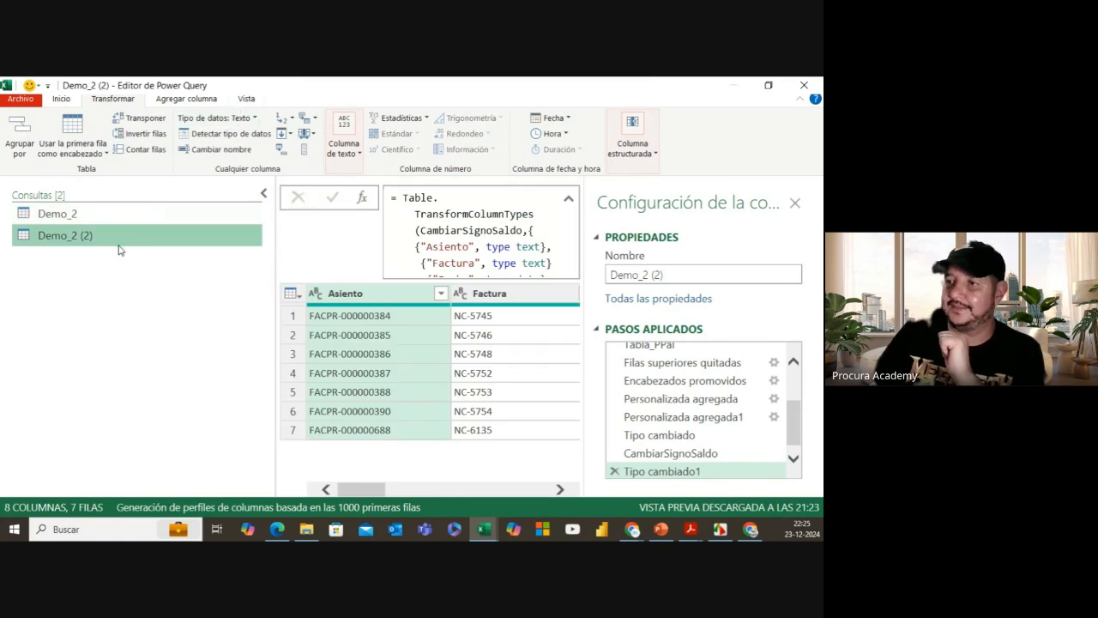
pyautogui.click(247, 99)
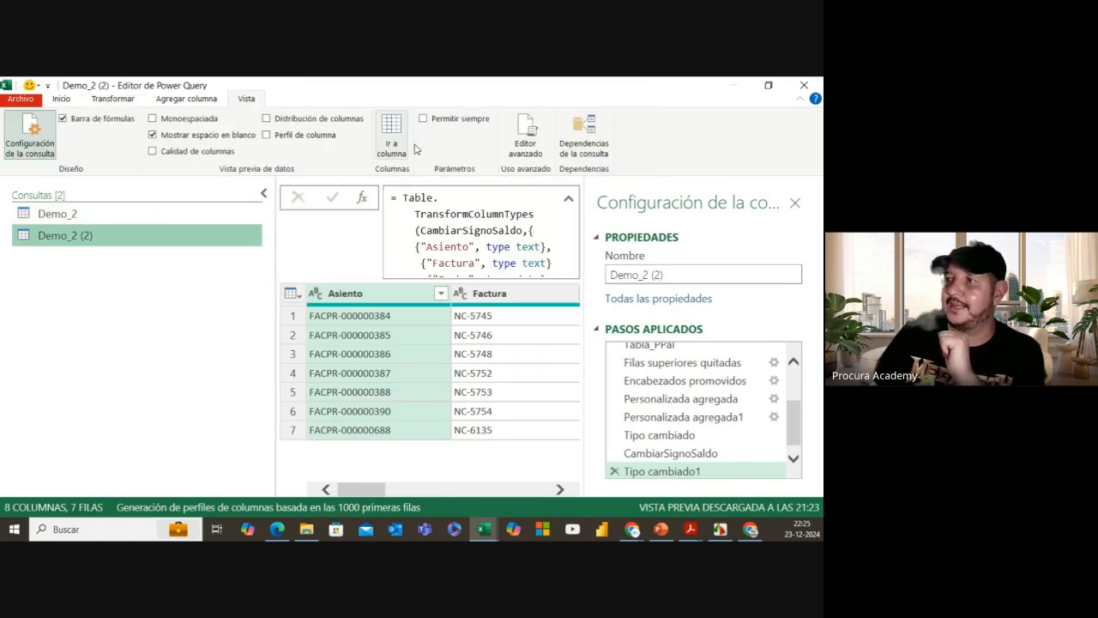
# Step: Open the Advanced Editor for Demo_2 (2), review its M code through #"Tipo cambiado1", and select all of it
pyautogui.click(525, 136)
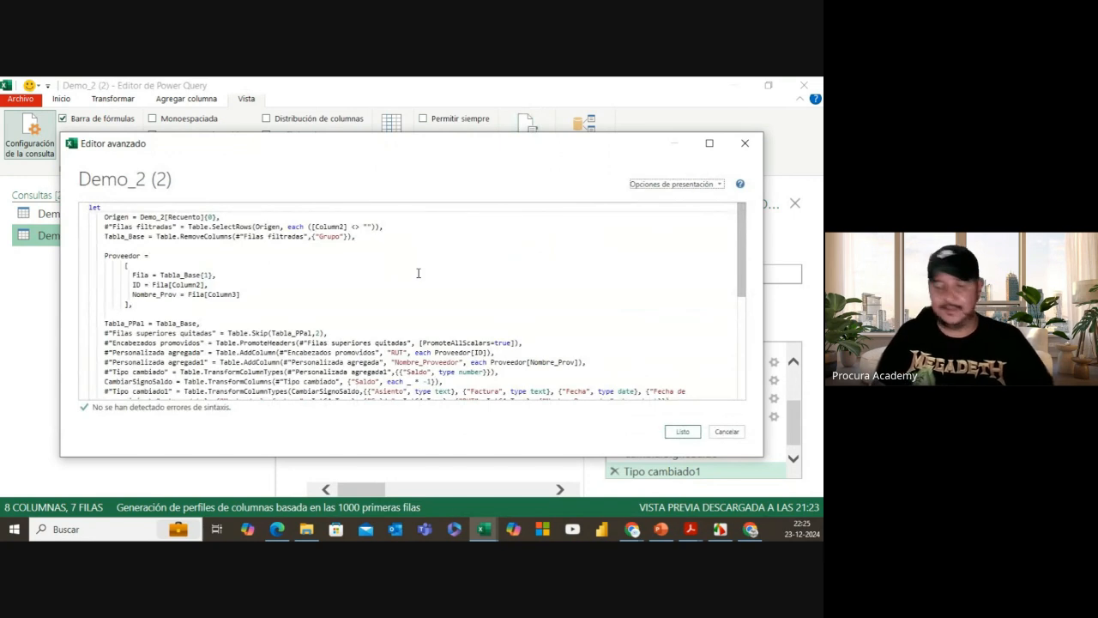
pyautogui.scroll(-5, 418, 273)
pyautogui.scroll(5, 418, 272)
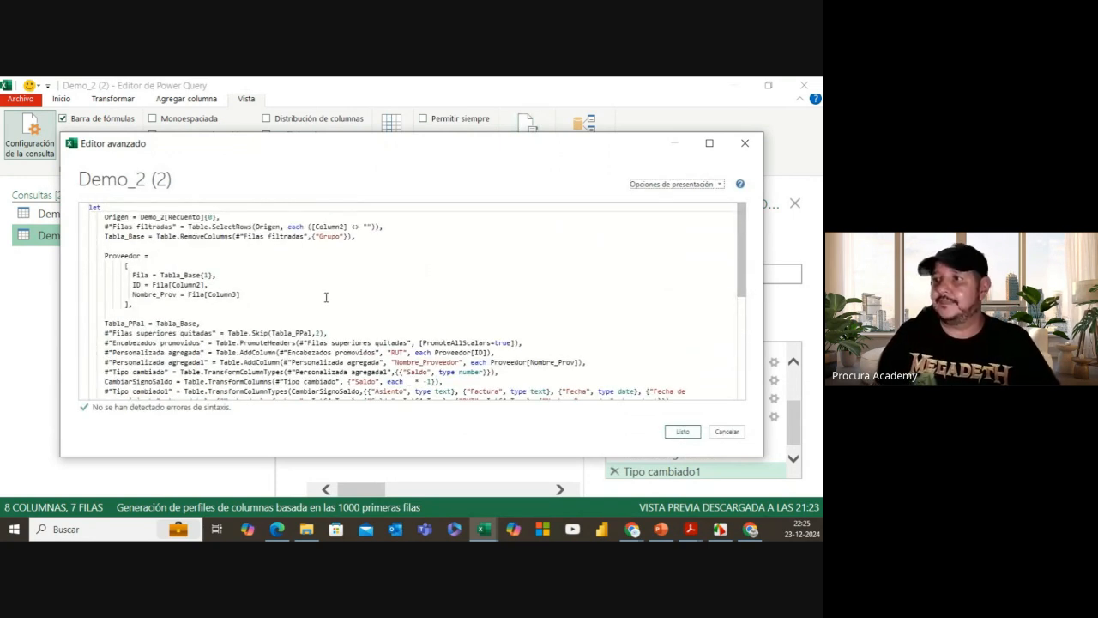
pyautogui.scroll(-2, 326, 297)
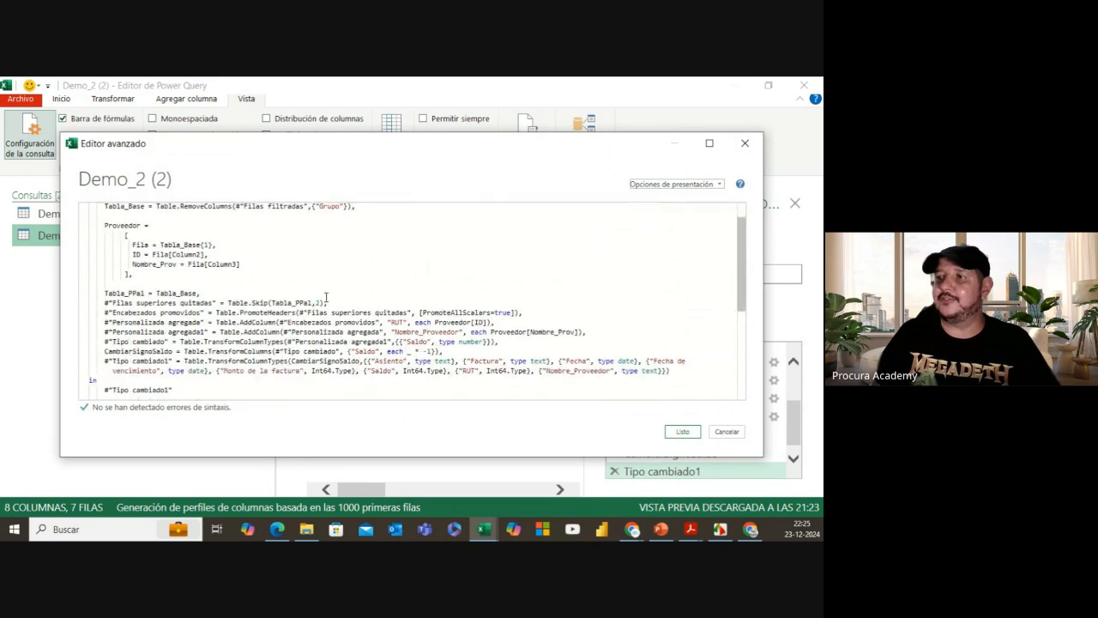
pyautogui.scroll(2, 326, 297)
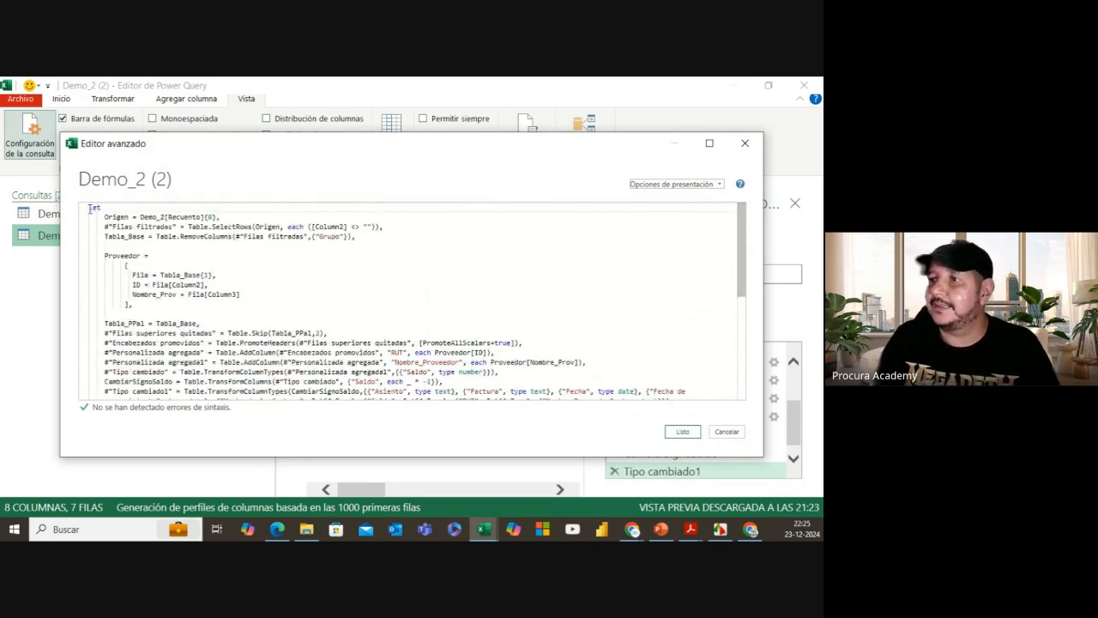
pyautogui.scroll(-2, 342, 359)
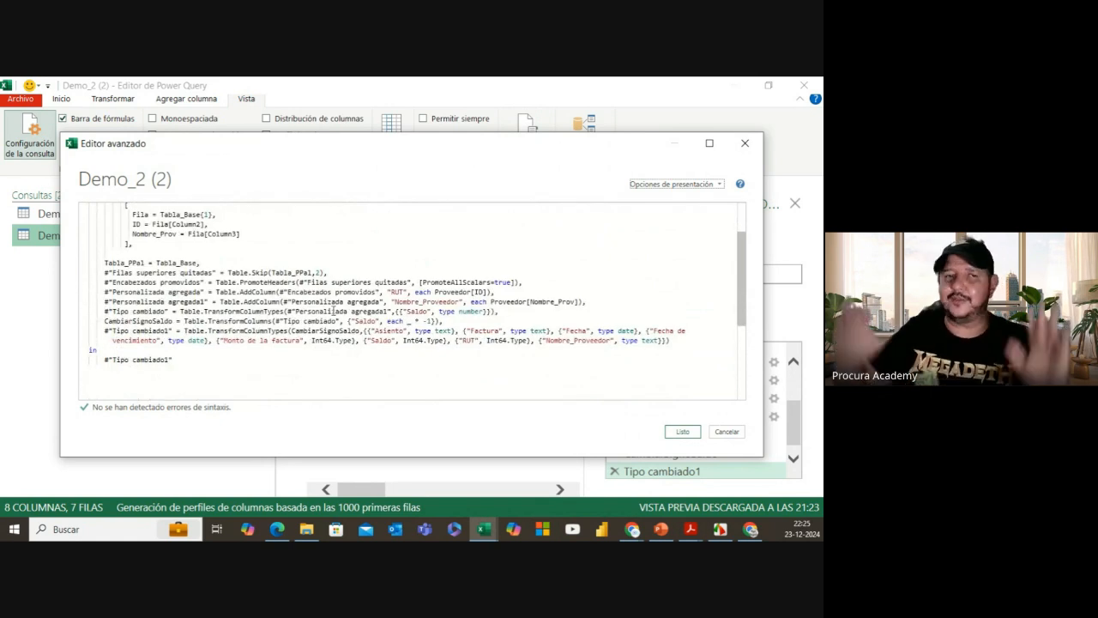
pyautogui.scroll(1, 333, 310)
pyautogui.scroll(1, 333, 310)
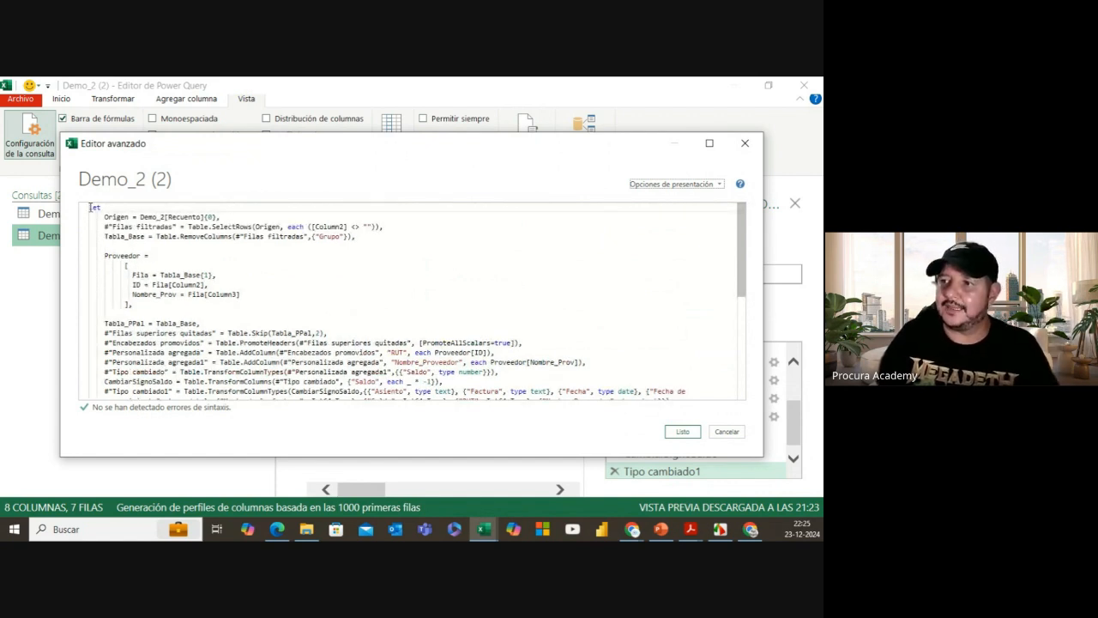
pyautogui.moveTo(89, 207); pyautogui.dragTo(221, 397)
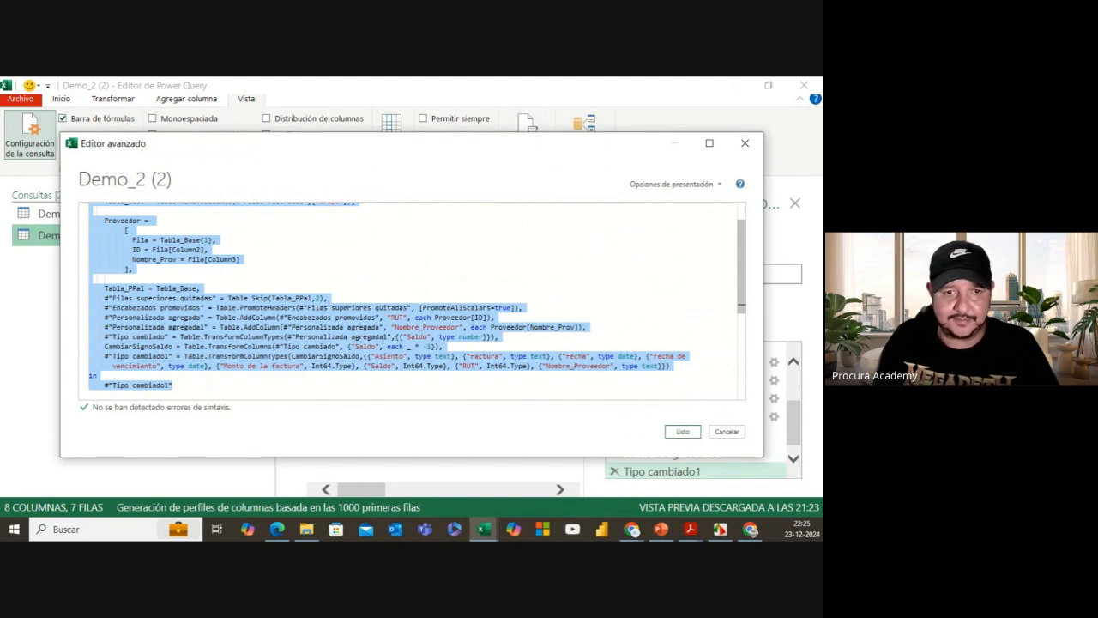
pyautogui.hotkey('alt', 'Tab')
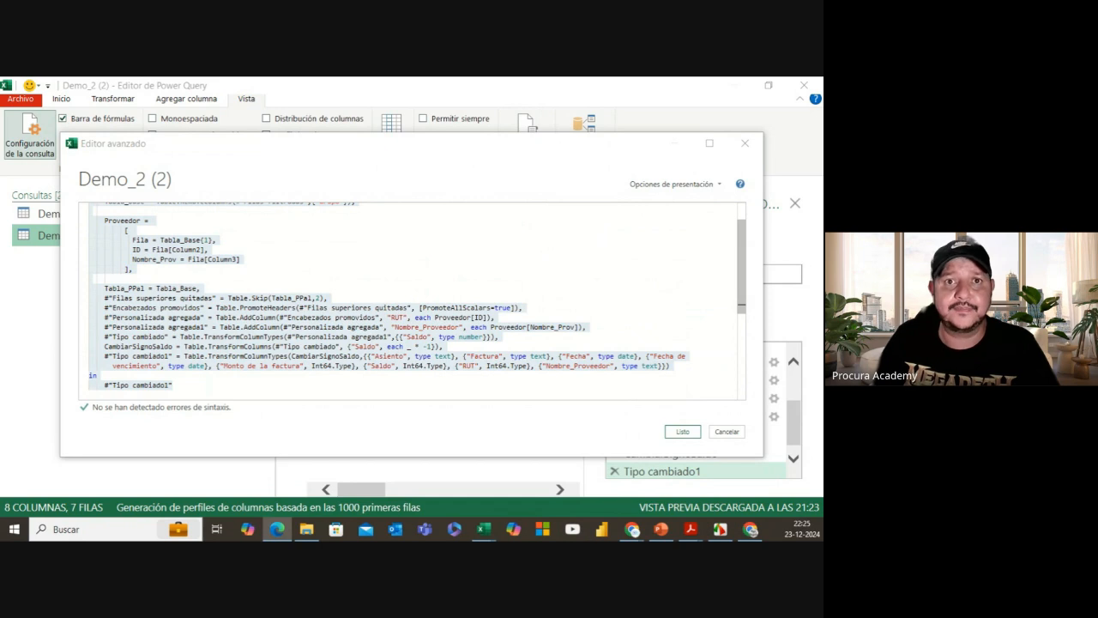
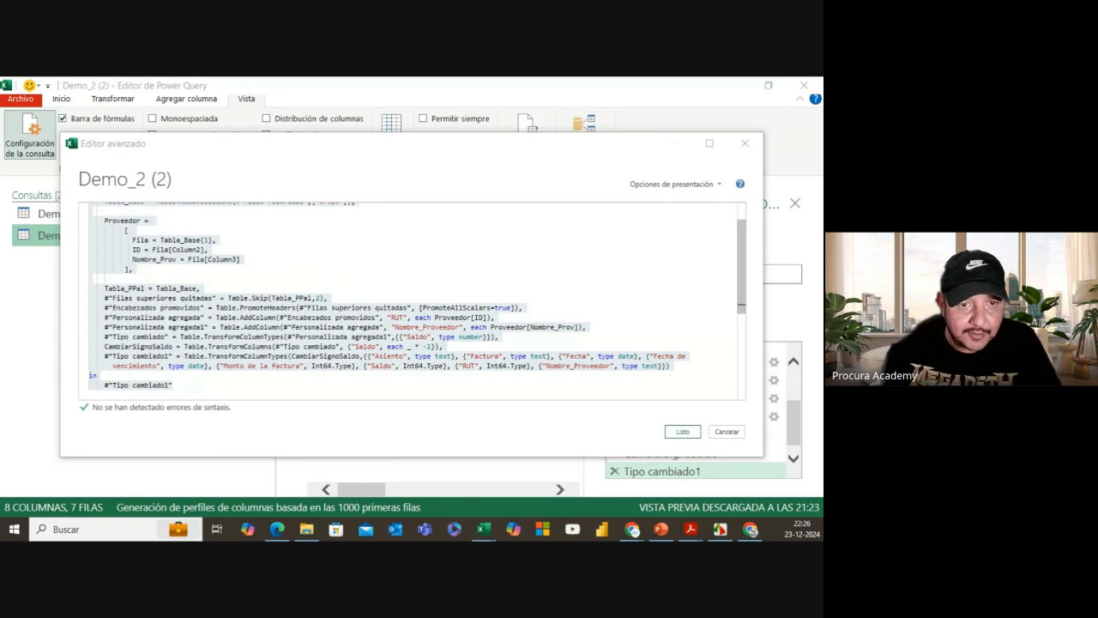
# Step: Launch a new Microsoft Edge browser window from the taskbar
pyautogui.click(276, 529)
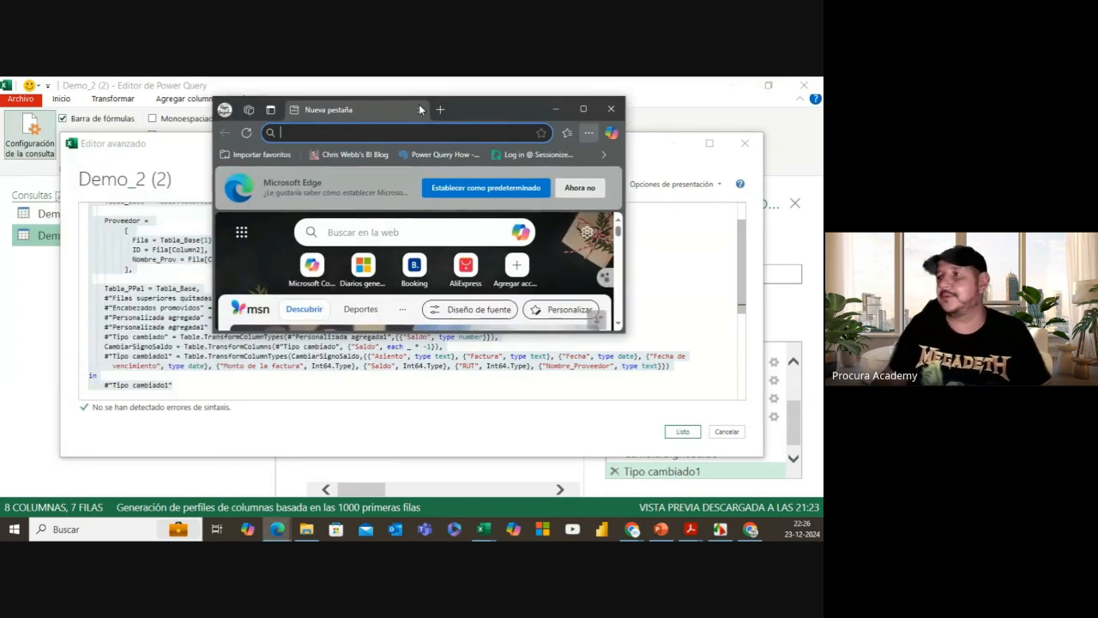
# Step: Search Bing for 'power query formatter' and open the Power Query Formatter website
pyautogui.click(588, 112)
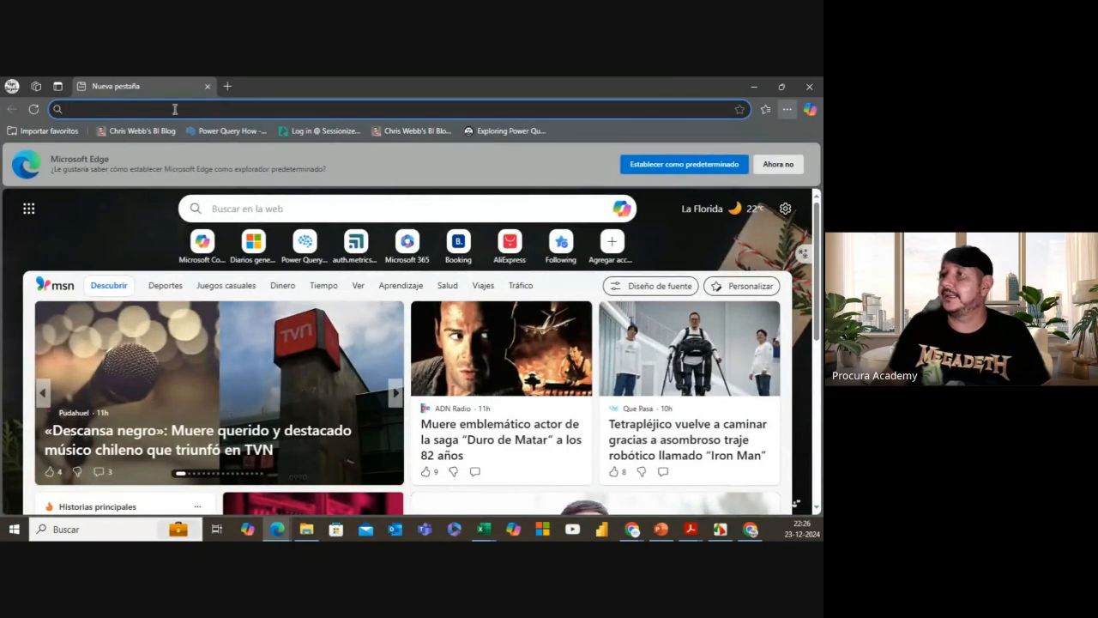
pyautogui.click(174, 109)
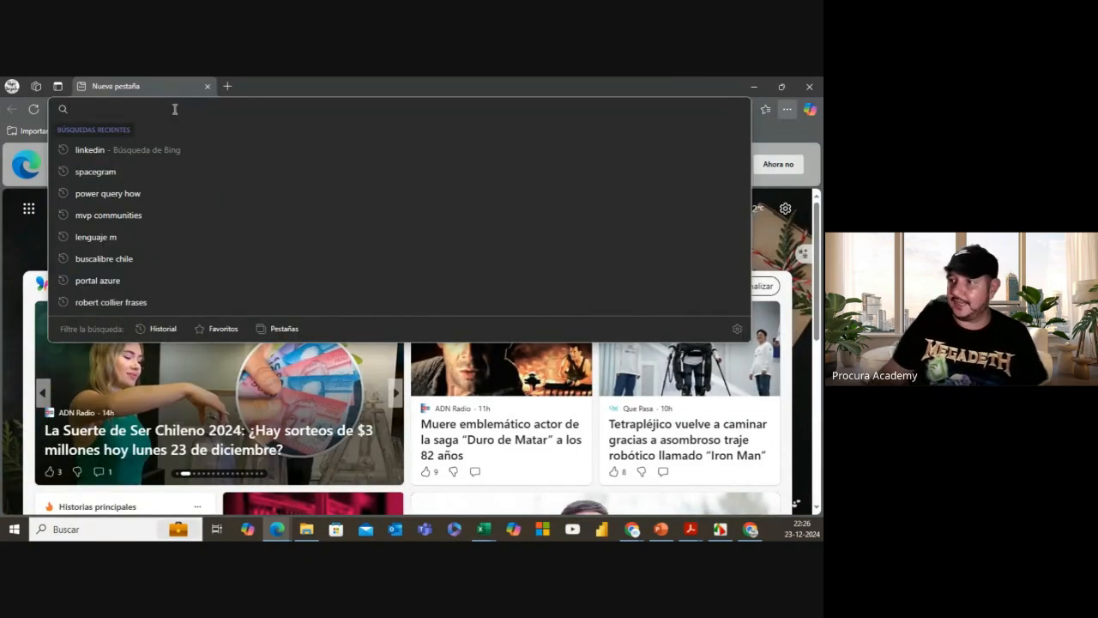
pyautogui.click(336, 210)
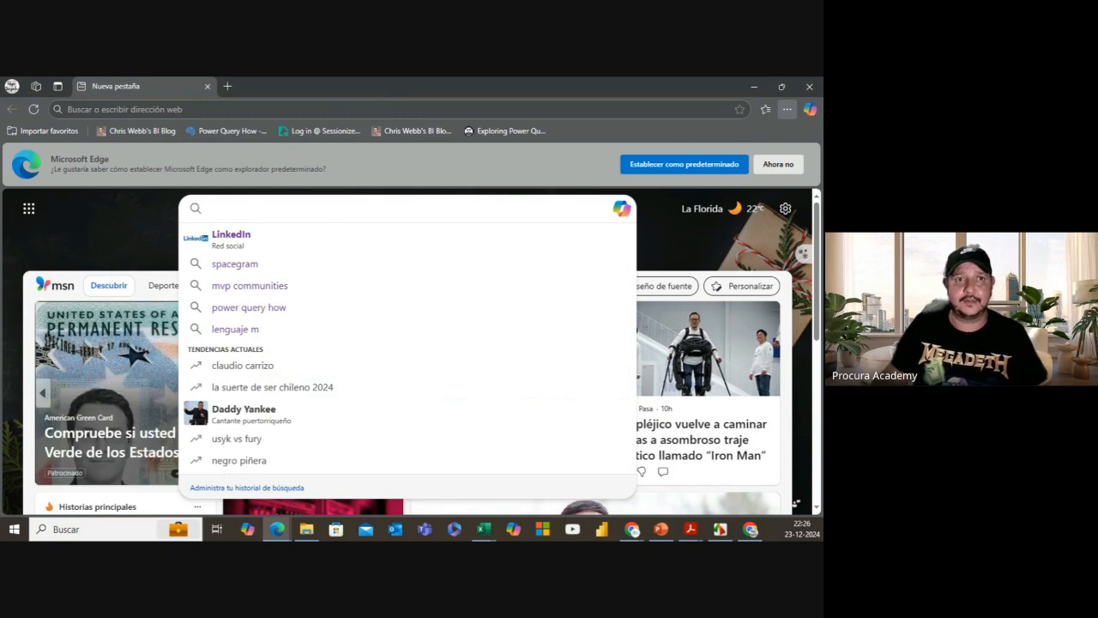
pyautogui.click(137, 204)
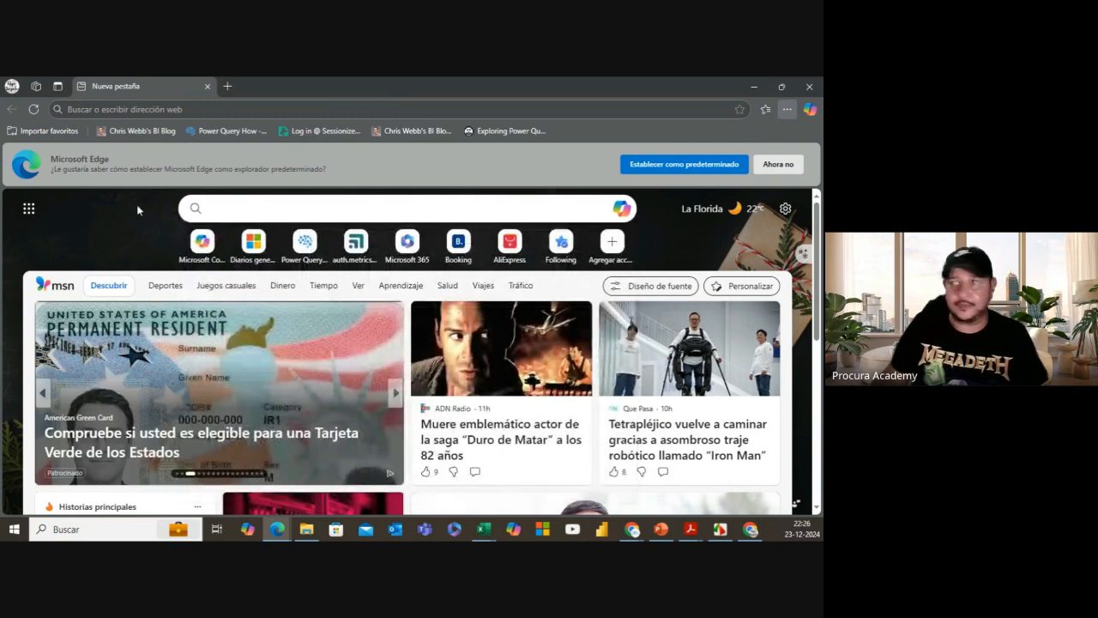
pyautogui.click(310, 209)
pyautogui.write('power')
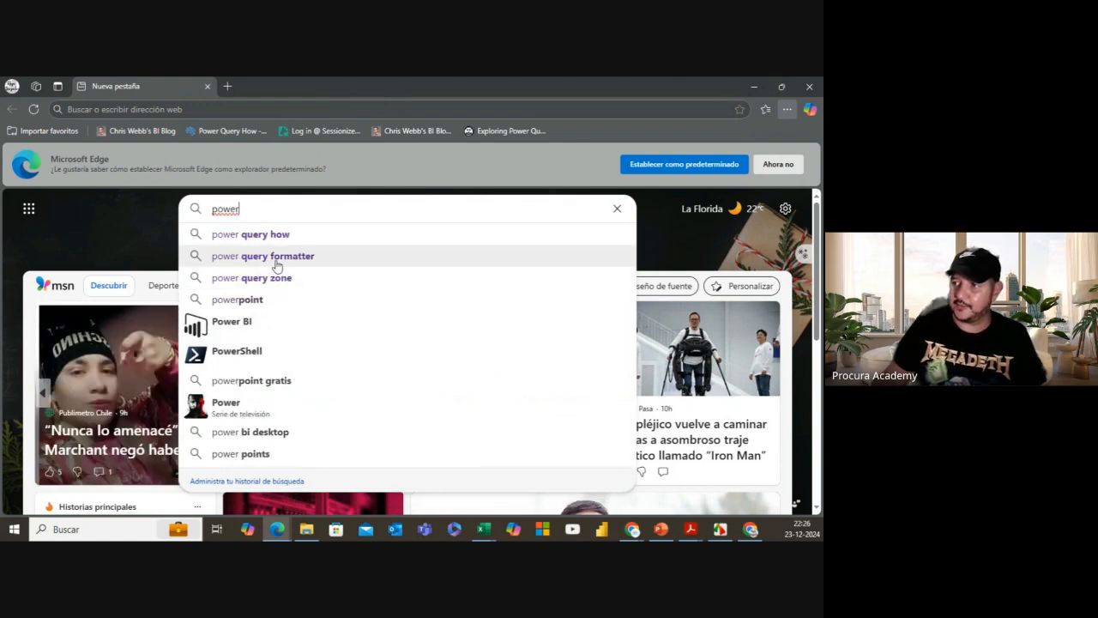
pyautogui.click(277, 263)
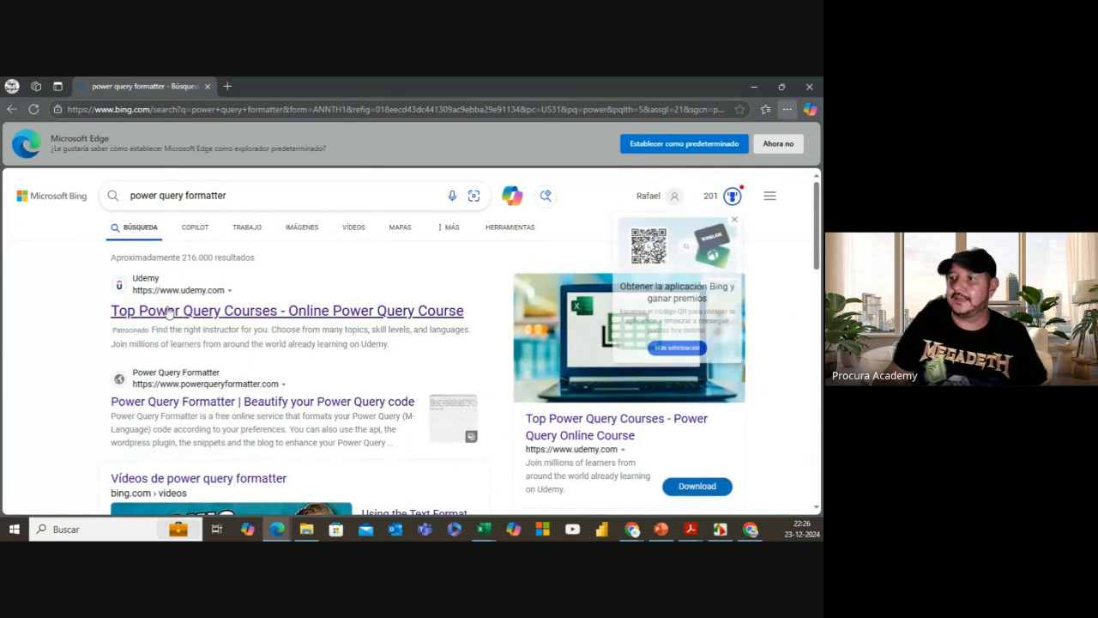
pyautogui.scroll(-1, 171, 317)
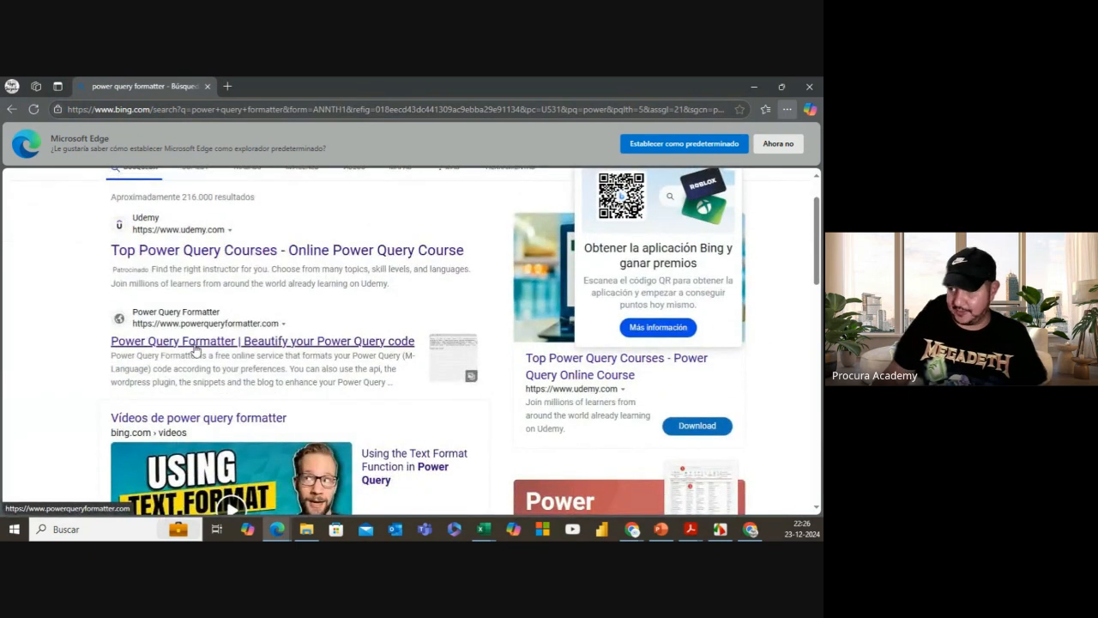
pyautogui.click(196, 347)
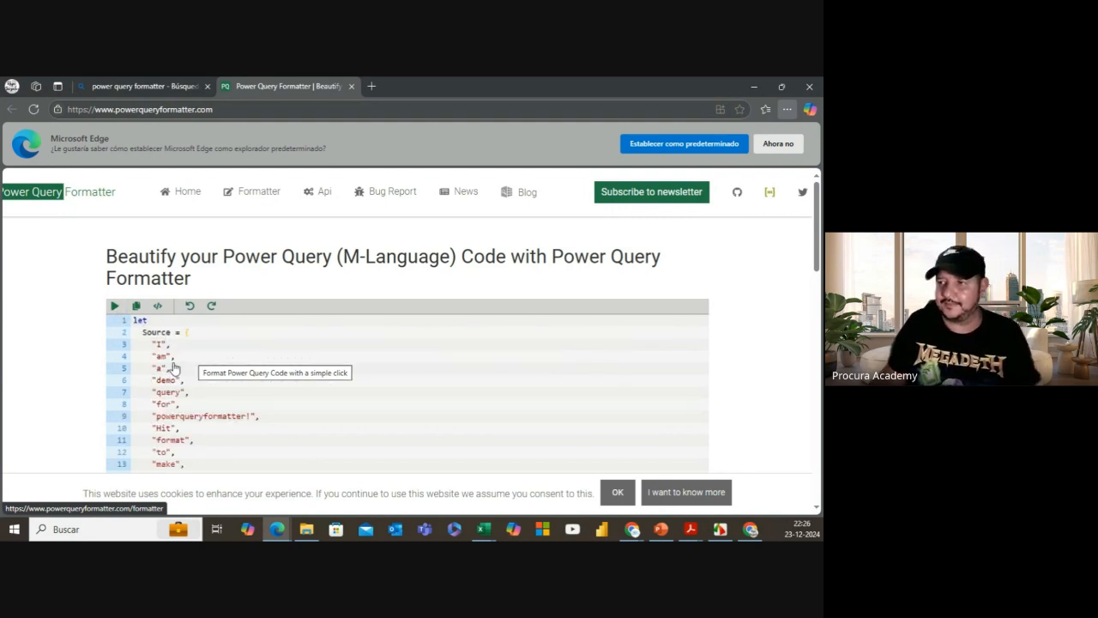
# Step: Replace the formatter's sample code with the copied Demo_2 (2) M code and format it
pyautogui.click(116, 316)
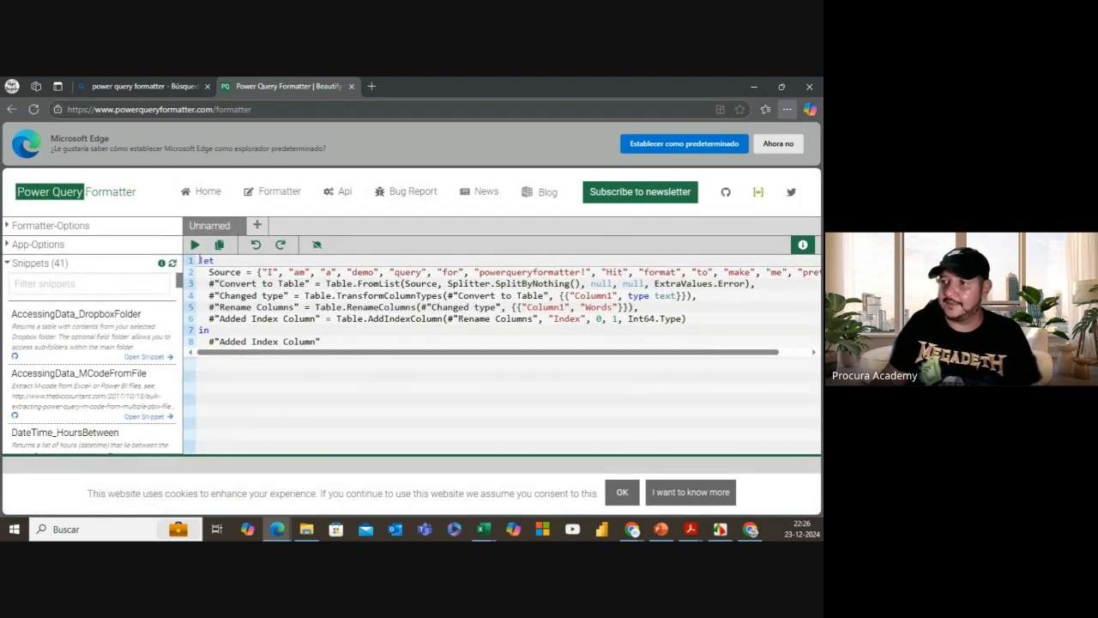
pyautogui.moveTo(200, 259); pyautogui.dragTo(334, 340)
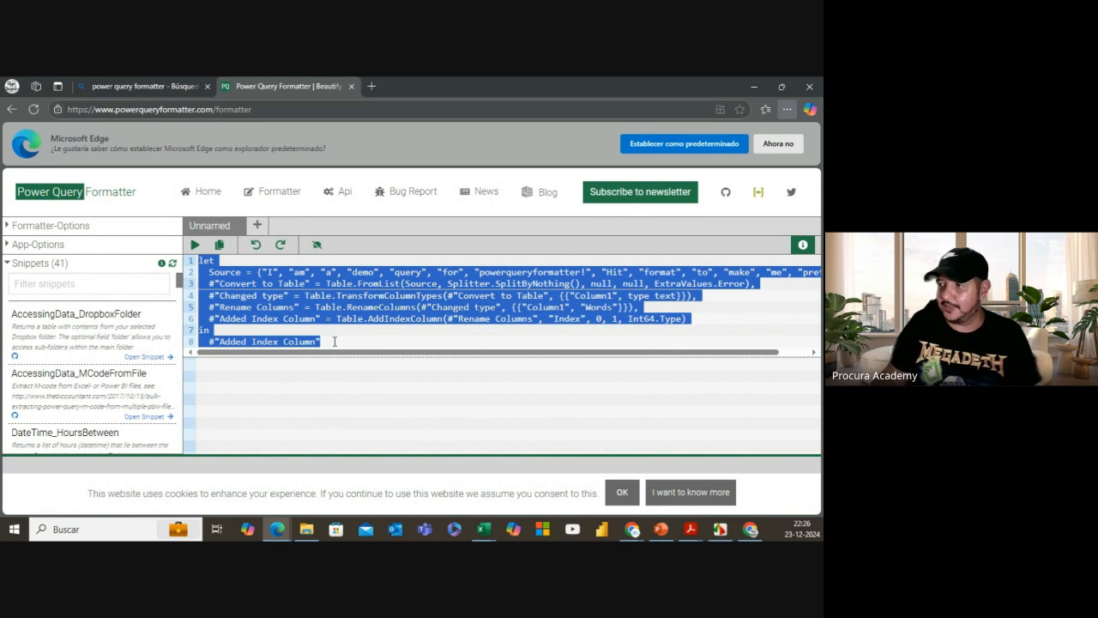
pyautogui.hotkey('ctrl', 'v')
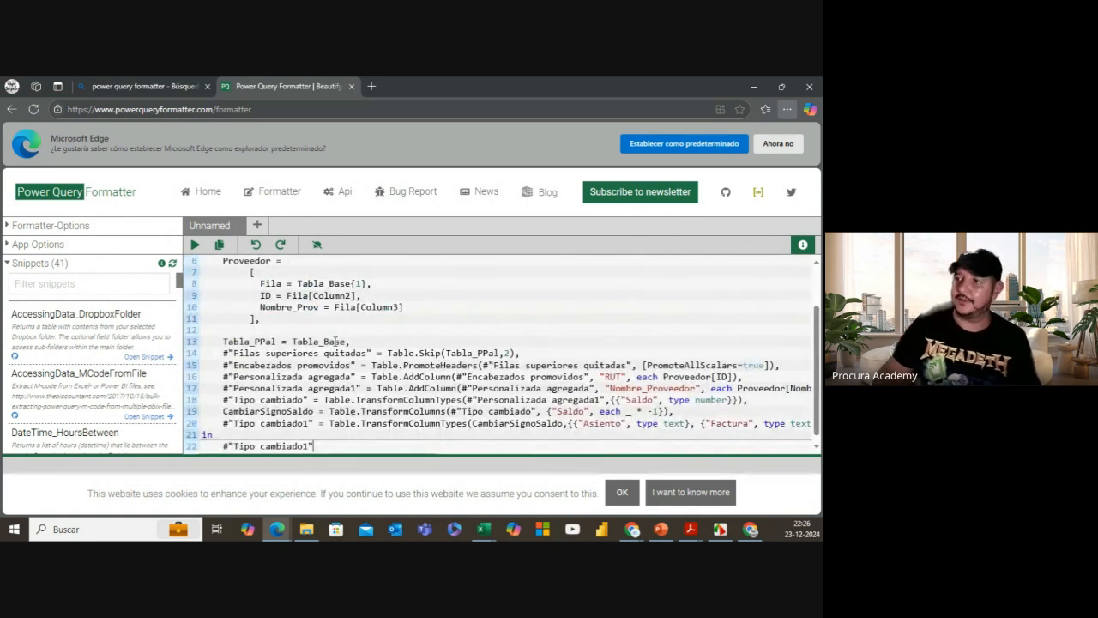
pyautogui.scroll(3, 346, 388)
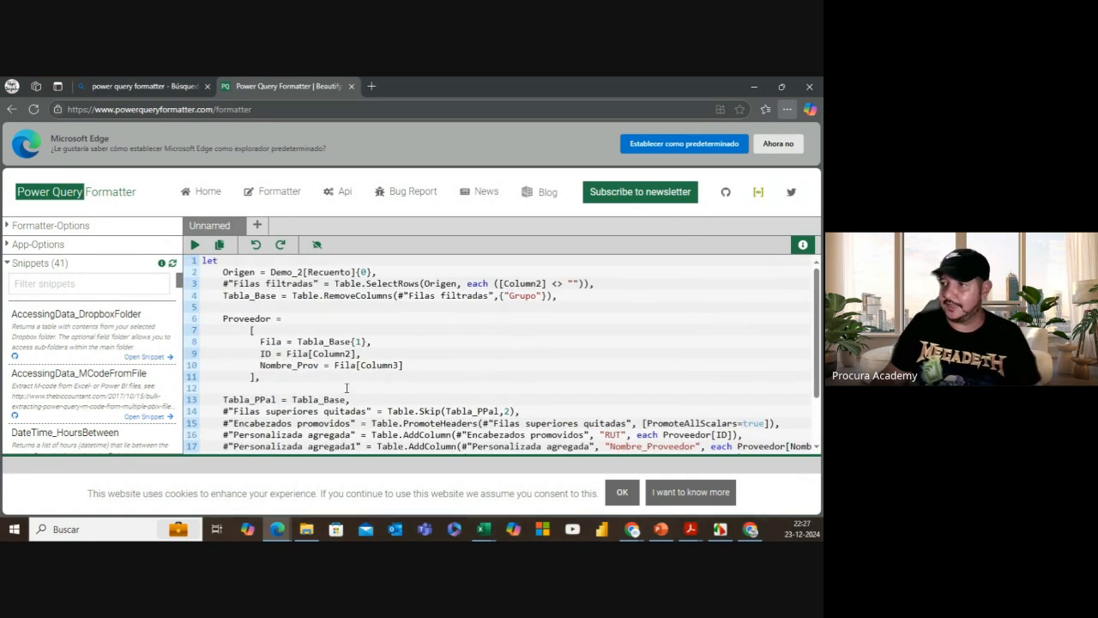
pyautogui.click(197, 248)
# Step: Select all the reformatted M code and return to Excel
pyautogui.scroll(-5, 388, 360)
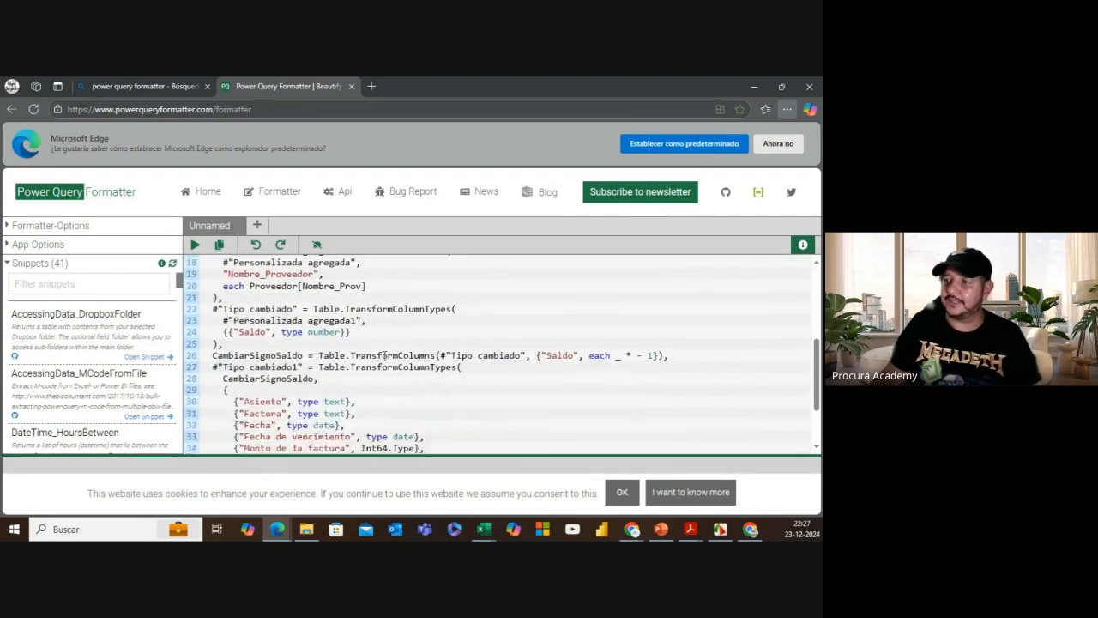
pyautogui.scroll(-2, 385, 356)
pyautogui.scroll(5, 385, 355)
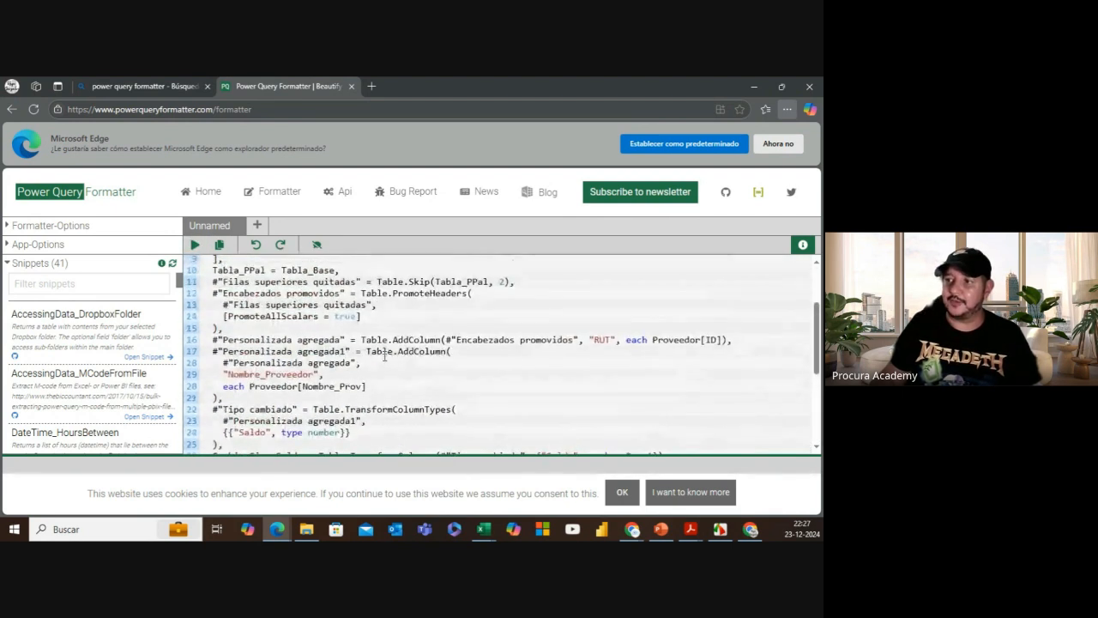
pyautogui.scroll(3, 384, 355)
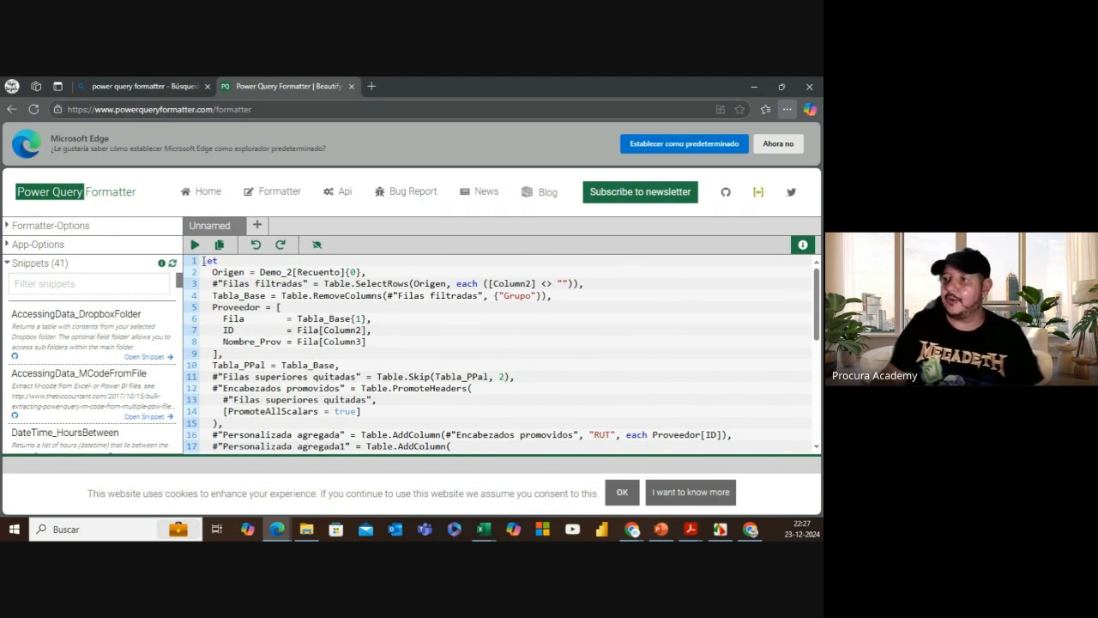
pyautogui.moveTo(203, 260); pyautogui.dragTo(337, 480)
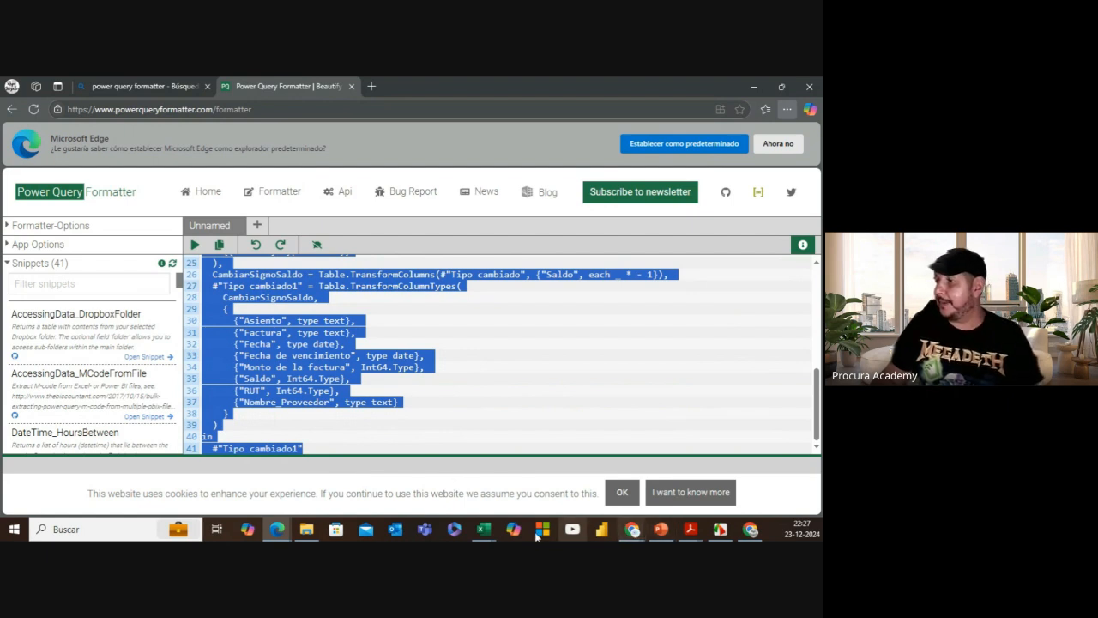
pyautogui.click(483, 529)
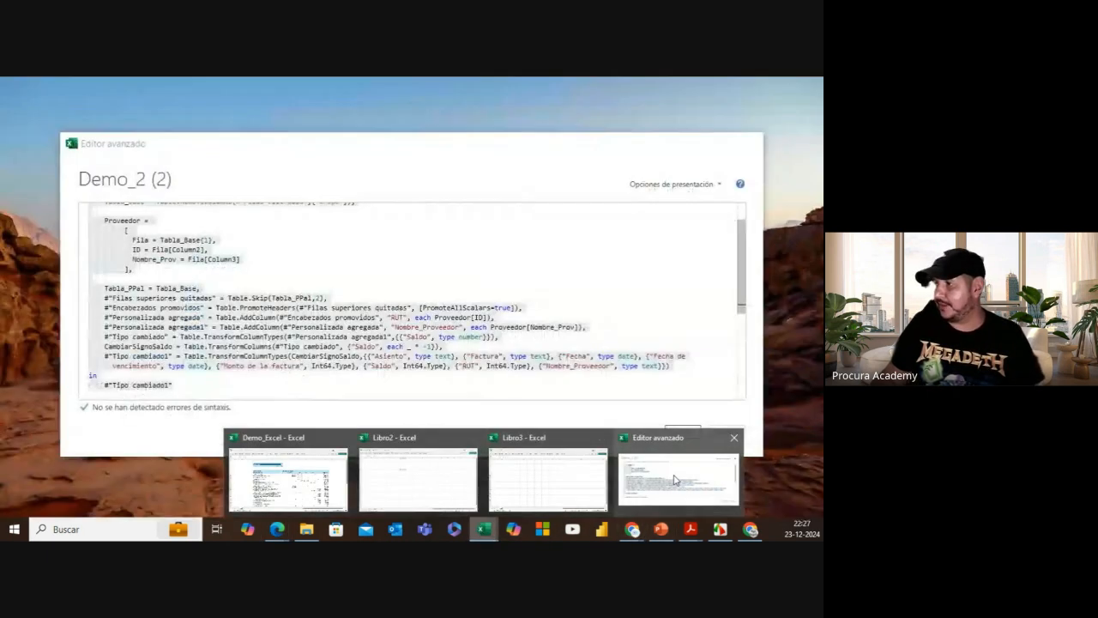
# Step: Replace the Advanced Editor code with the formatted, indented version
pyautogui.click(676, 480)
pyautogui.scroll(1, 174, 271)
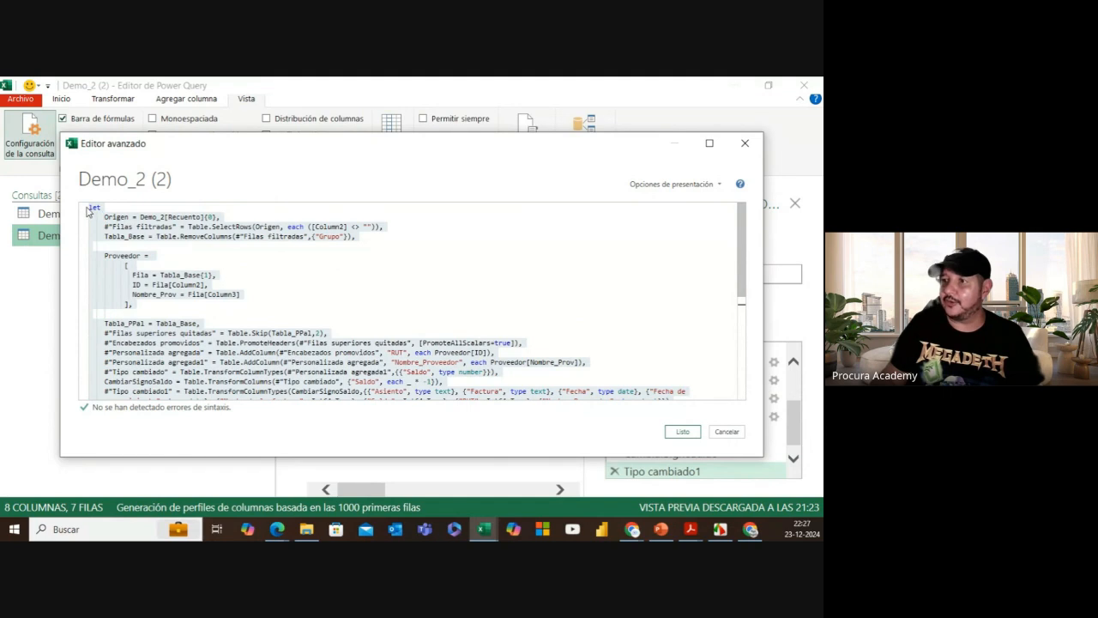
pyautogui.moveTo(89, 207); pyautogui.dragTo(216, 437)
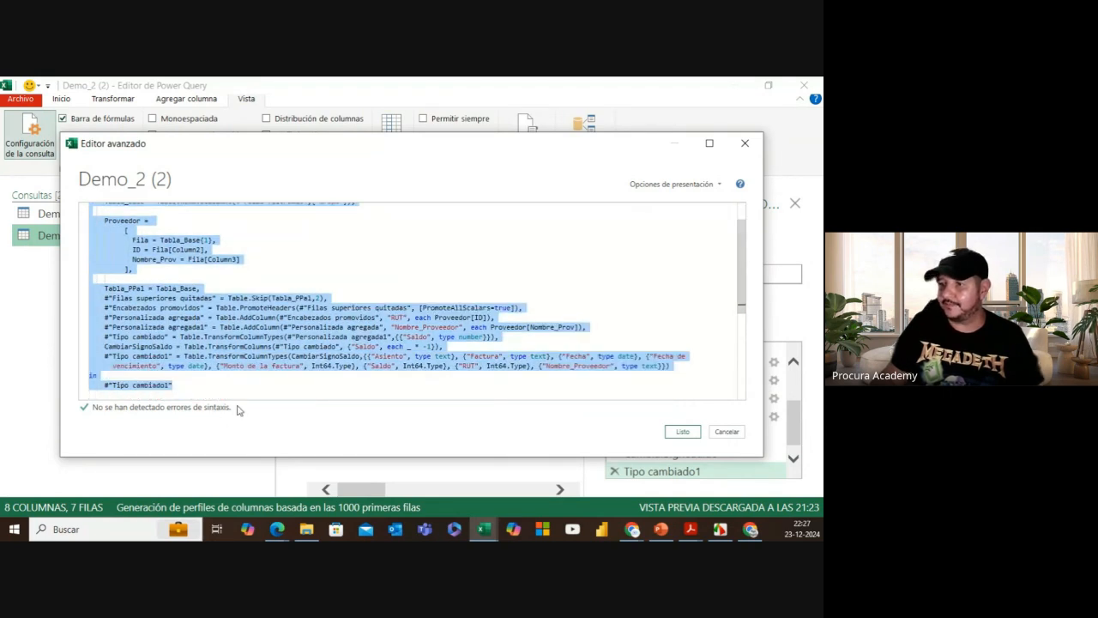
pyautogui.hotkey('shift', 'alt', 'f')
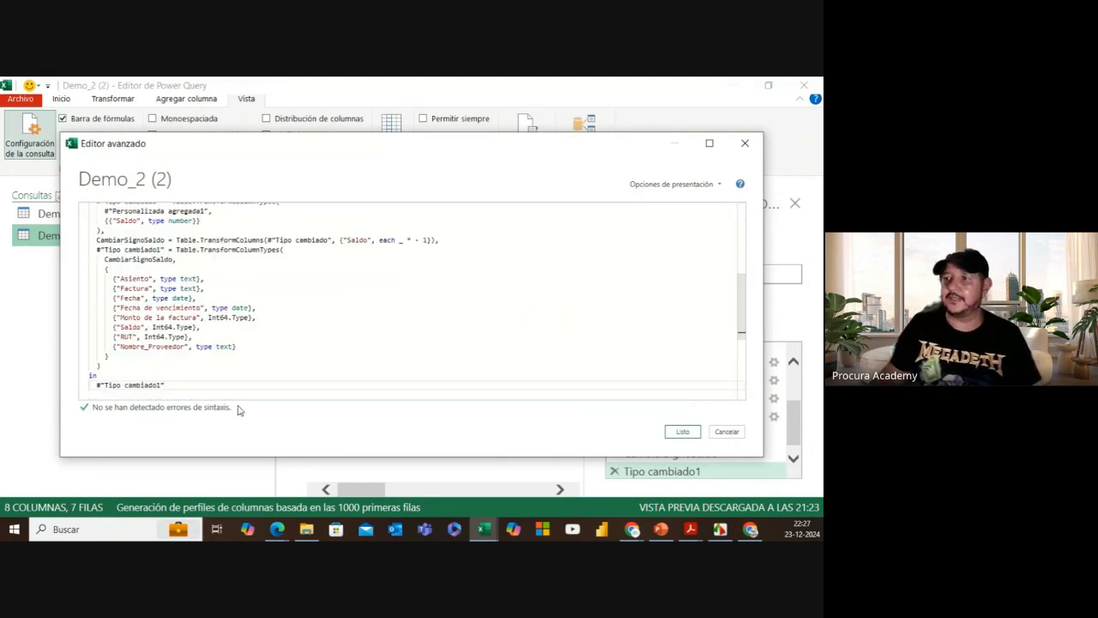
# Step: Change the Origen line to Demo_2[Recuento]{1} and apply the code
pyautogui.scroll(2, 317, 304)
pyautogui.scroll(3, 317, 304)
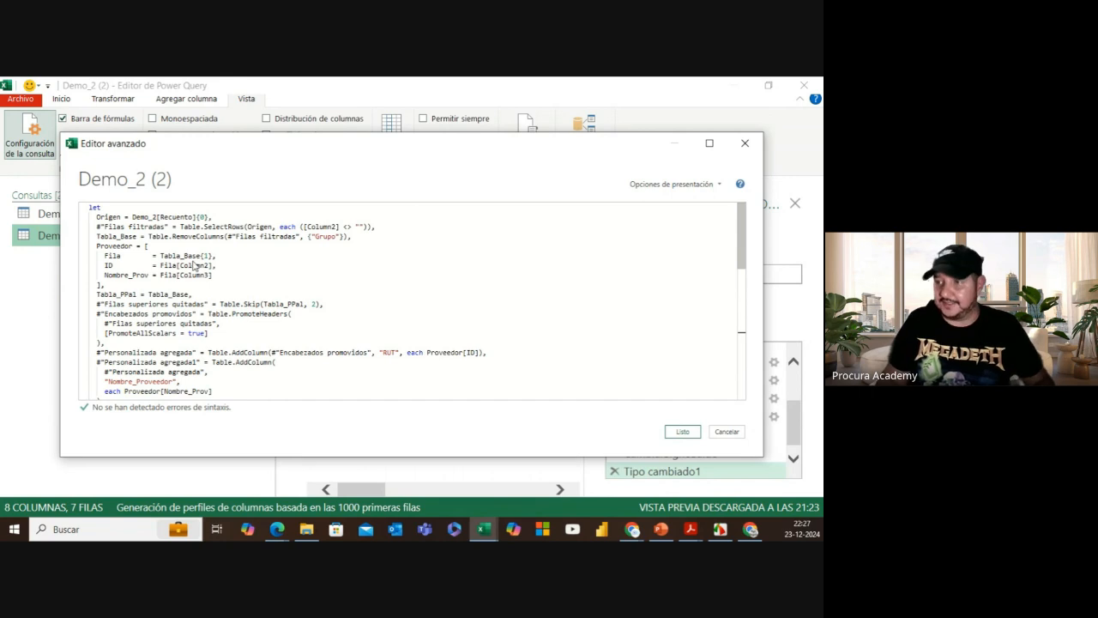
pyautogui.scroll(2, 194, 265)
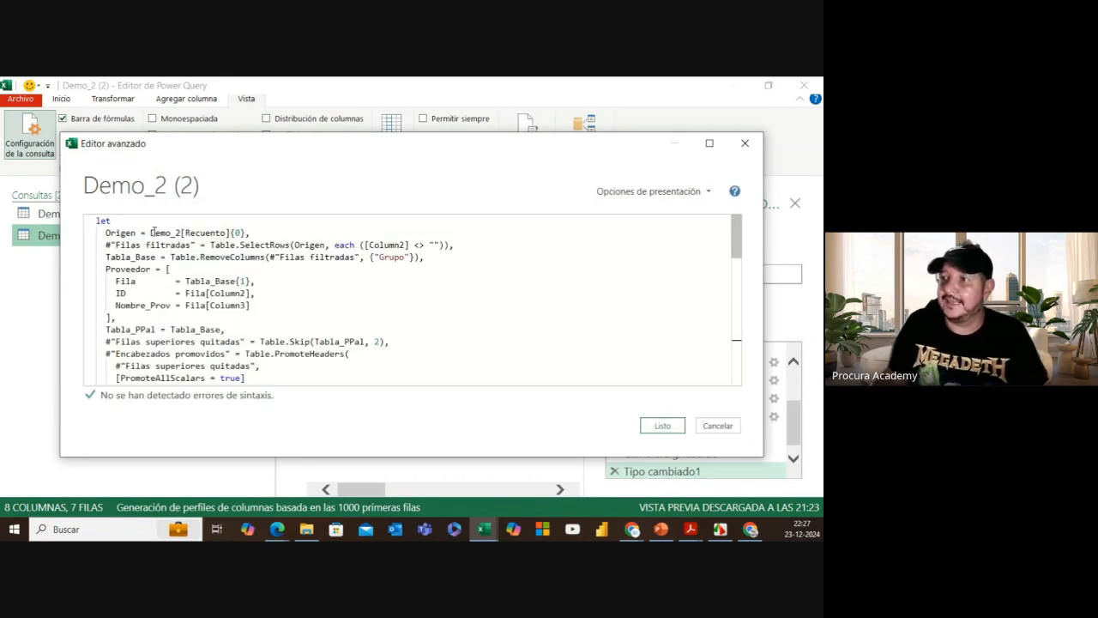
pyautogui.moveTo(151, 231); pyautogui.dragTo(247, 233)
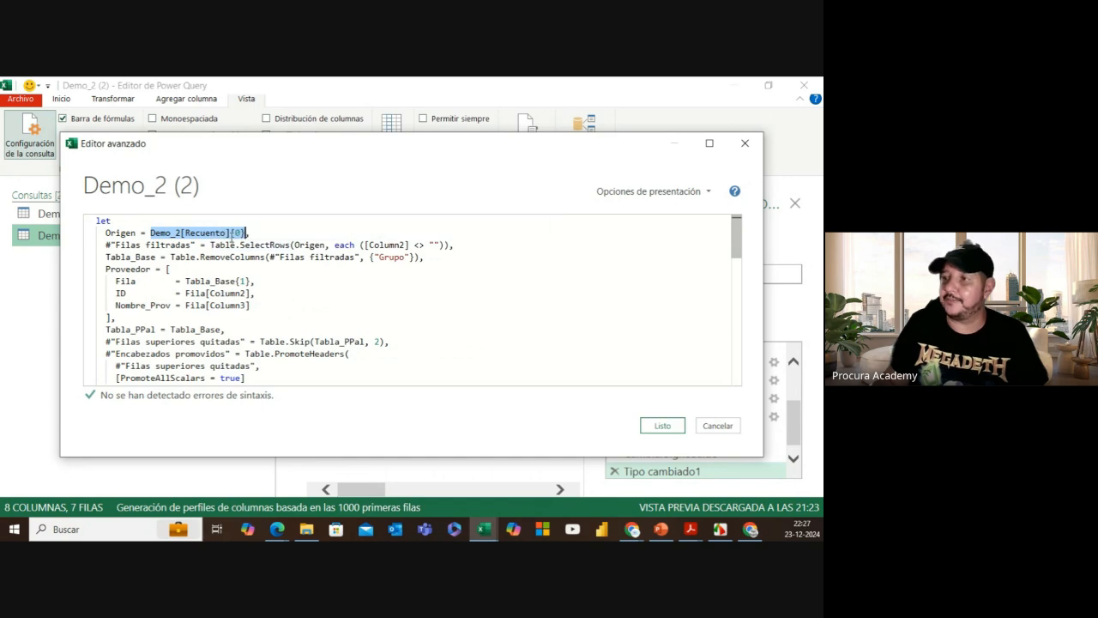
pyautogui.press('Right')
pyautogui.press('Left')
pyautogui.press('BackSpace')
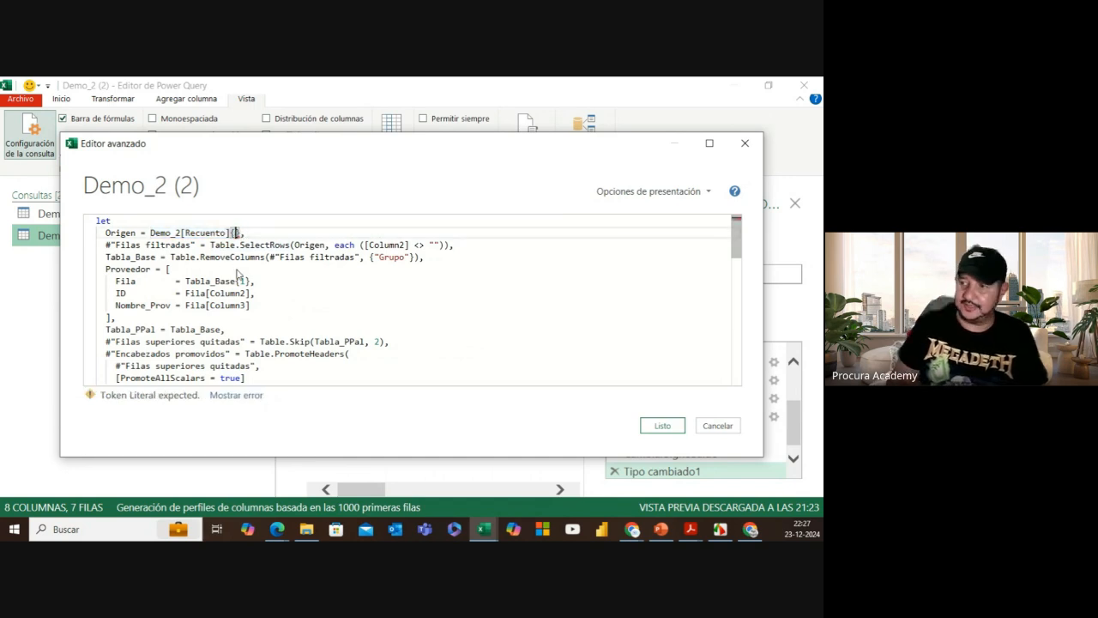
pyautogui.write('1')
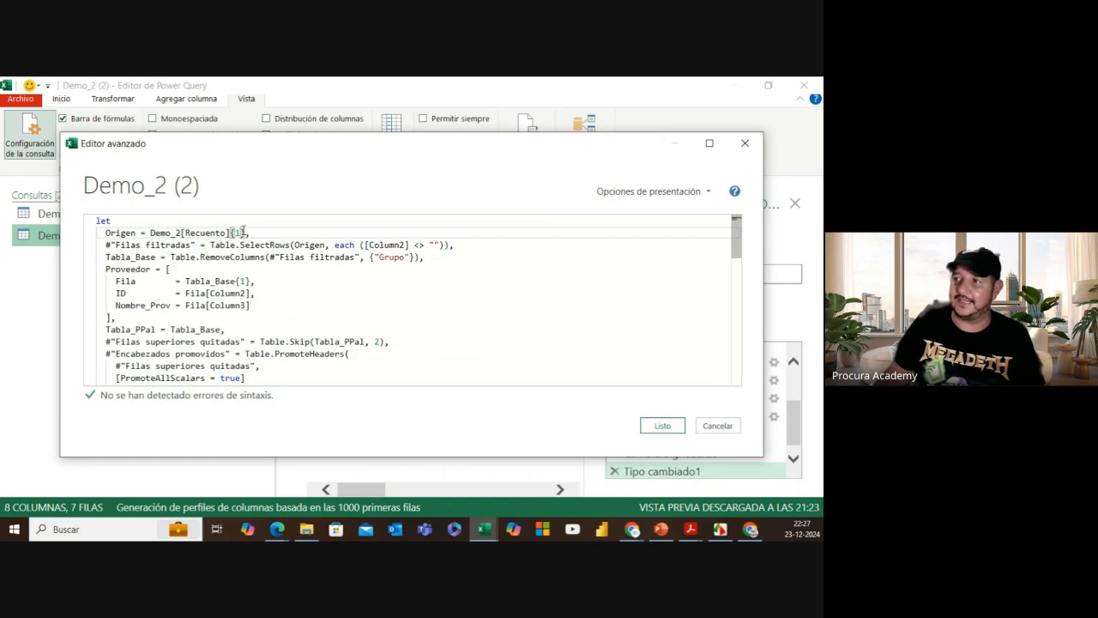
pyautogui.click(677, 428)
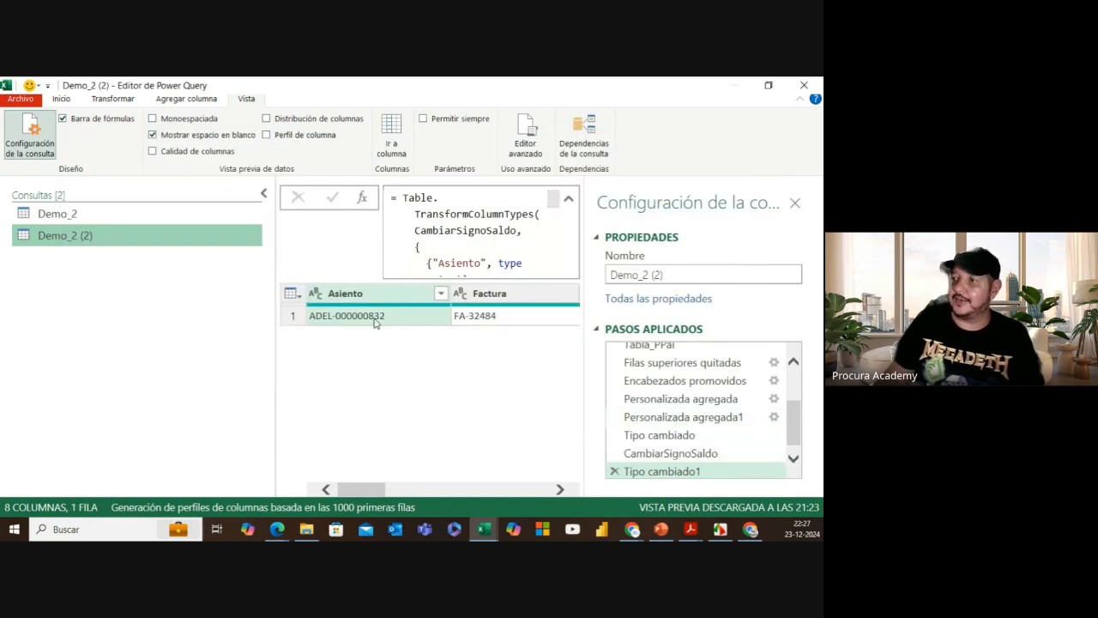
# Step: Edit the Origen step formula to Demo_2[Recuento]{6} and confirm it
pyautogui.moveTo(368, 488); pyautogui.dragTo(538, 489)
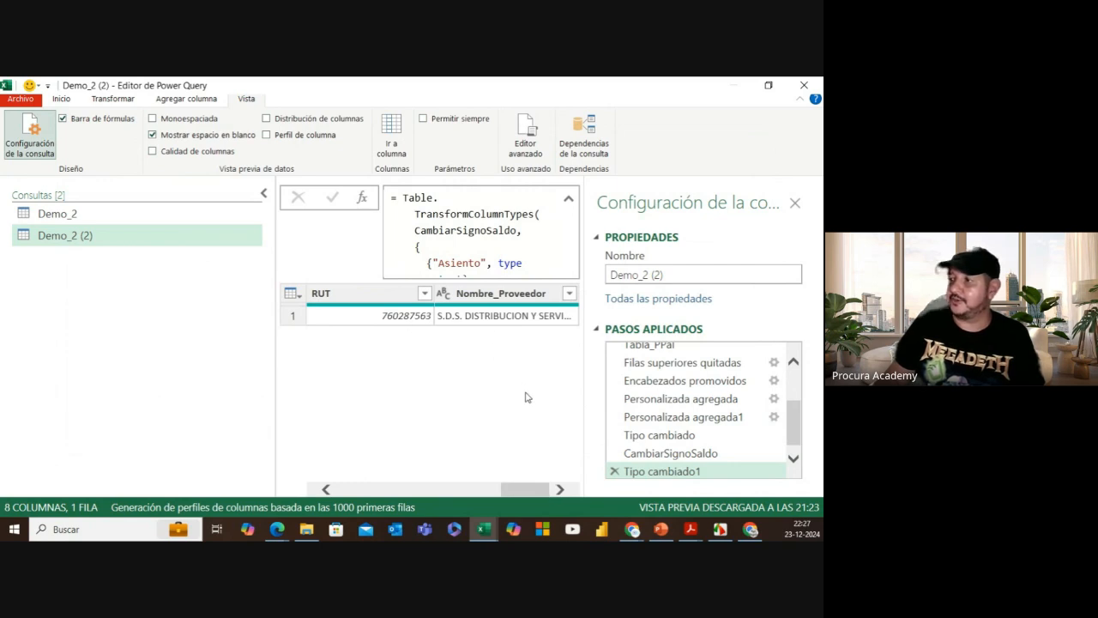
pyautogui.scroll(3, 618, 381)
pyautogui.click(687, 359)
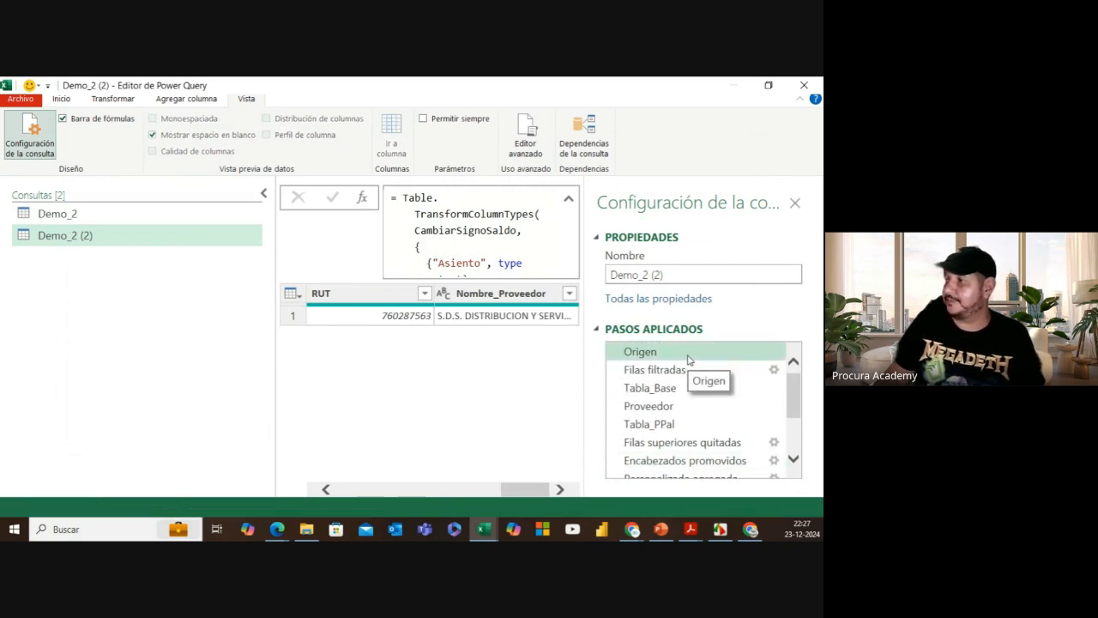
pyautogui.click(509, 198)
pyautogui.press('BackSpace')
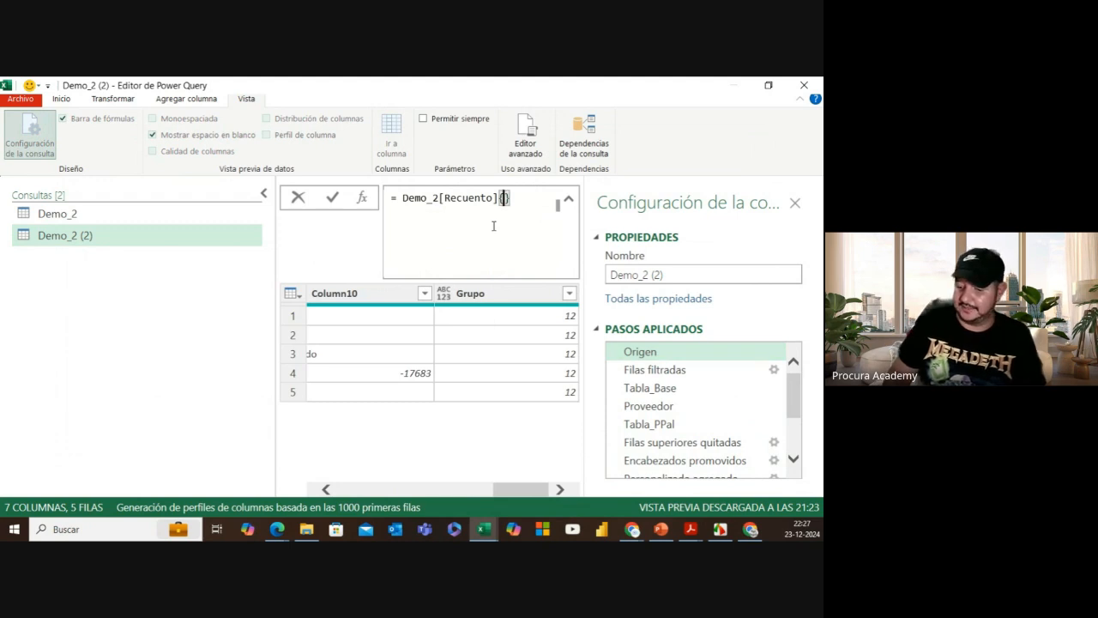
pyautogui.write('6')
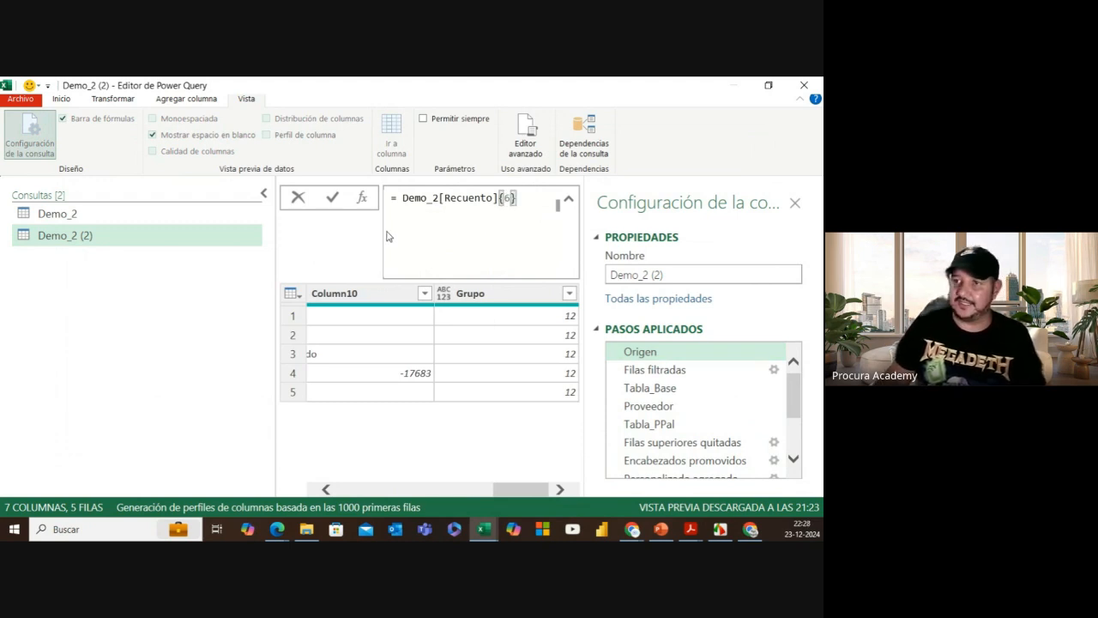
pyautogui.click(332, 197)
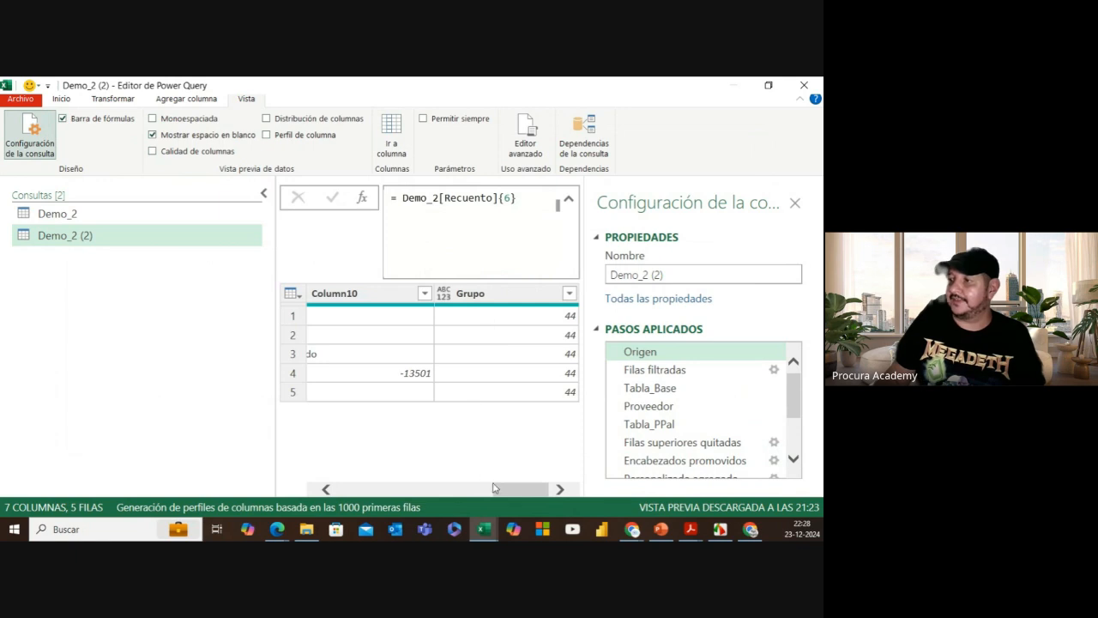
# Step: Compare the Tipo cambiado1 and Origen step previews, then open the Advanced Editor
pyautogui.moveTo(505, 490); pyautogui.dragTo(499, 489)
pyautogui.scroll(-1, 697, 437)
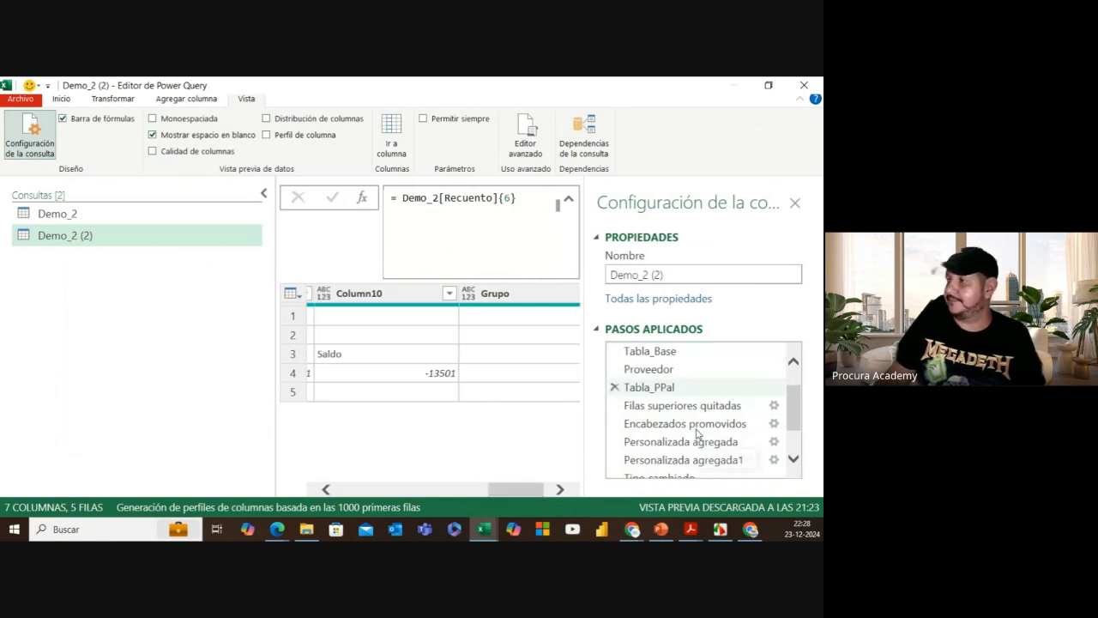
pyautogui.scroll(-1, 698, 434)
pyautogui.click(635, 465)
pyautogui.click(559, 489)
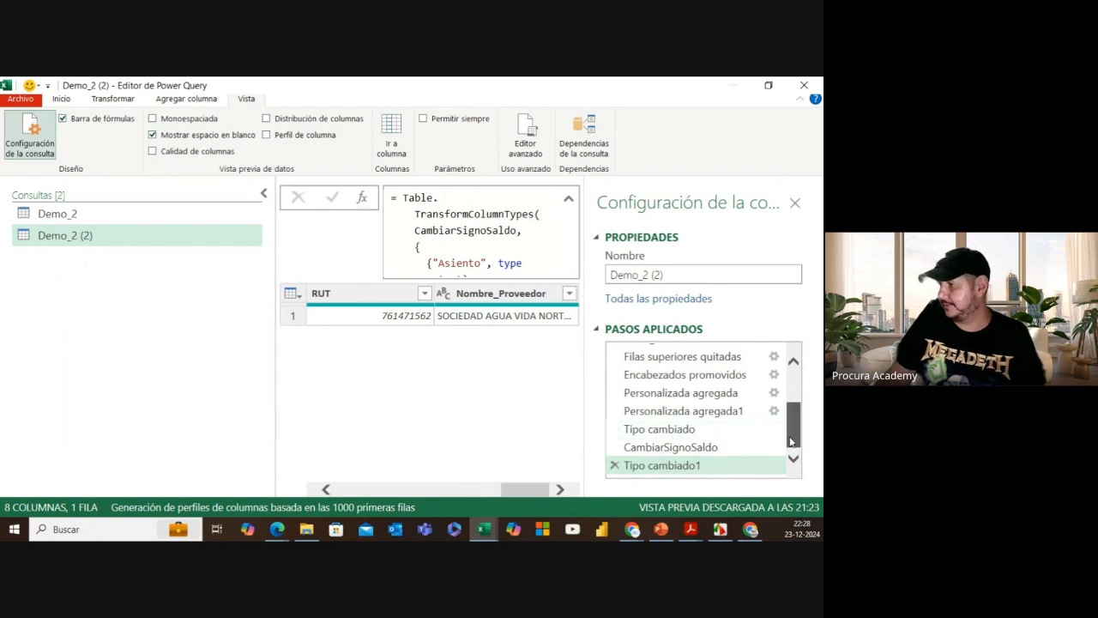
pyautogui.scroll(5, 677, 411)
pyautogui.click(669, 352)
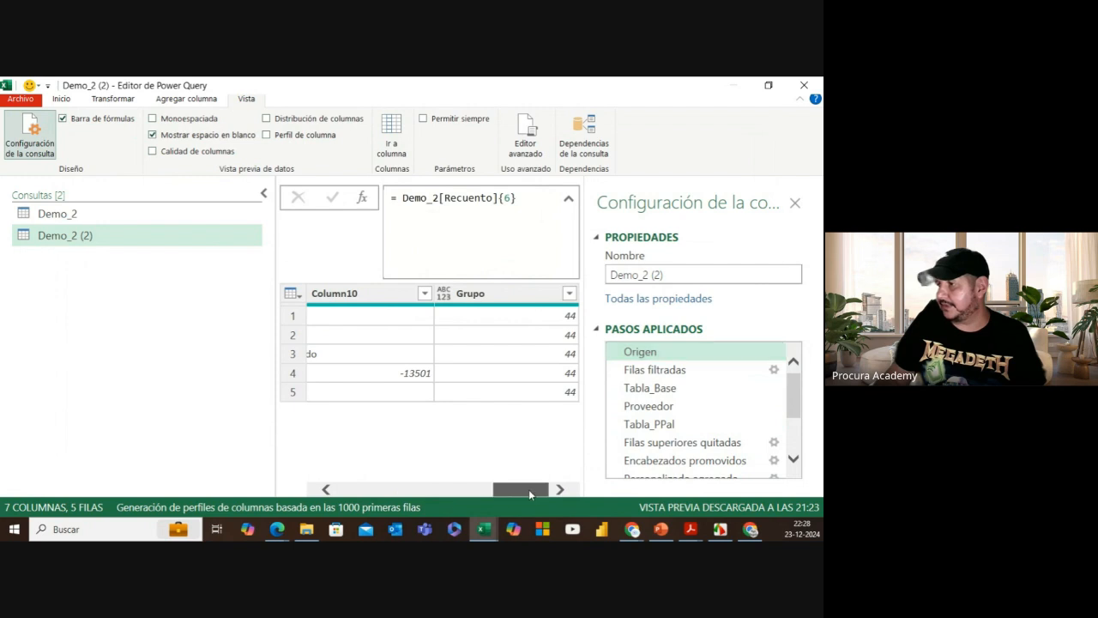
pyautogui.moveTo(520, 489); pyautogui.dragTo(307, 507)
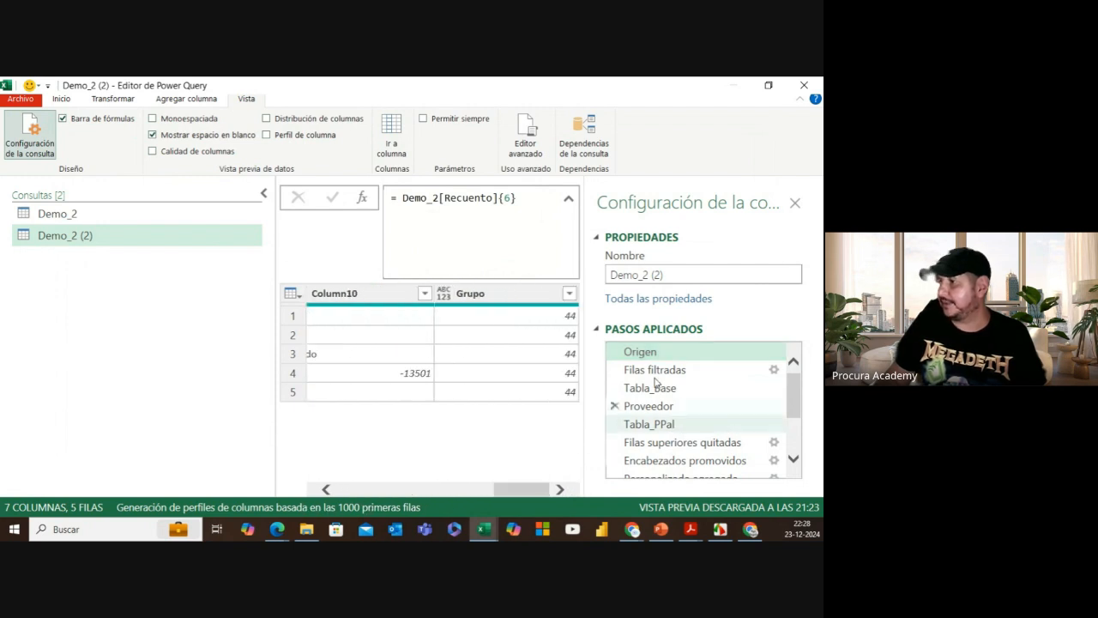
pyautogui.scroll(-2, 678, 438)
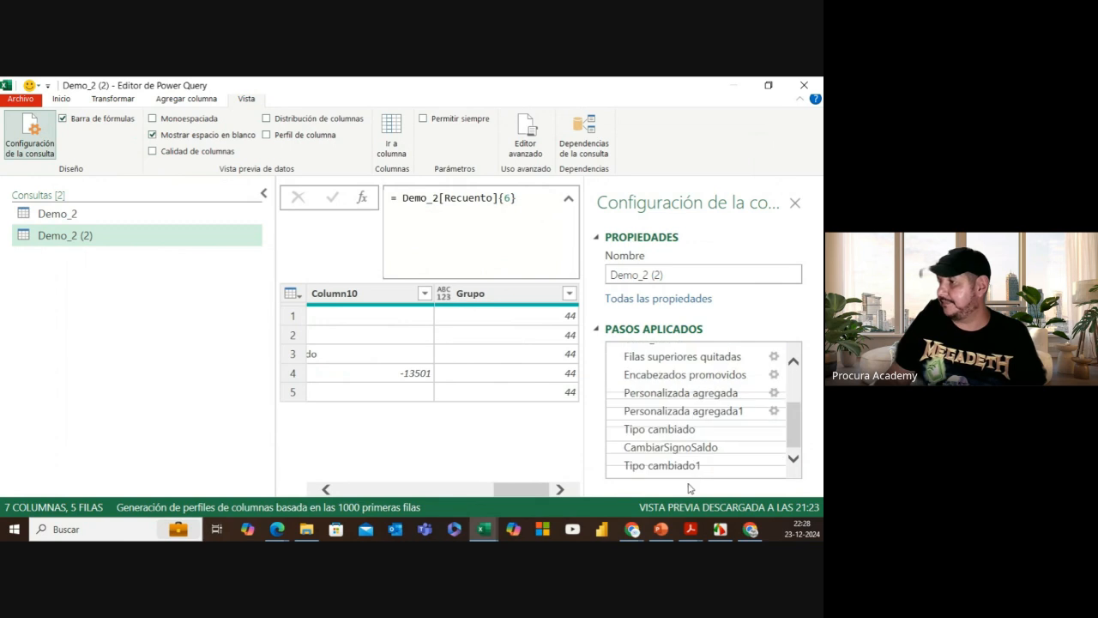
pyautogui.click(682, 467)
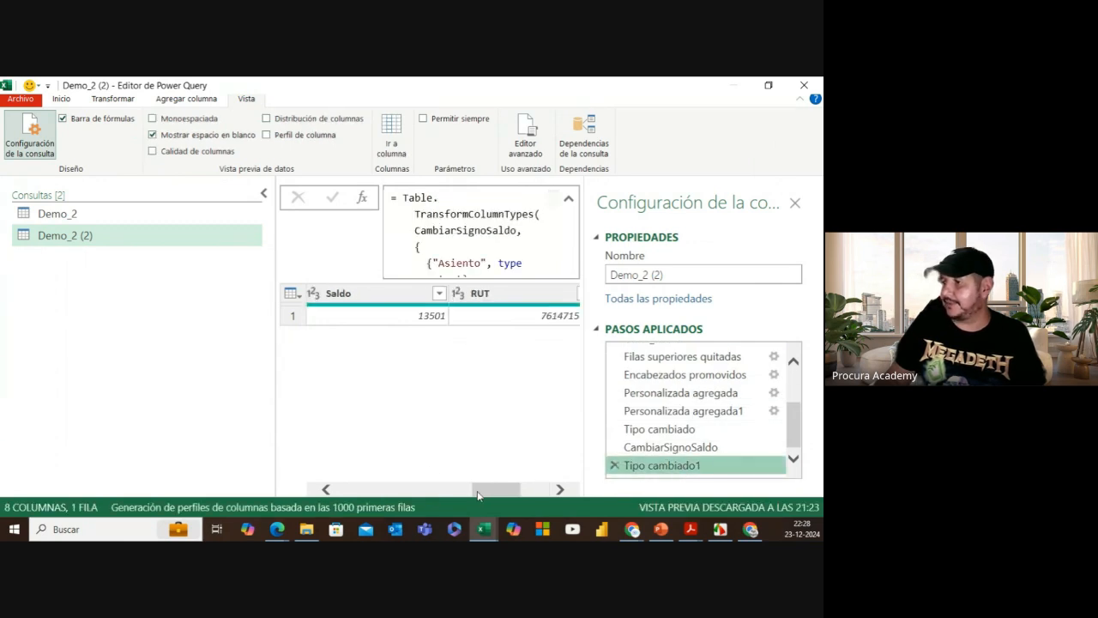
pyautogui.moveTo(478, 495); pyautogui.dragTo(330, 492)
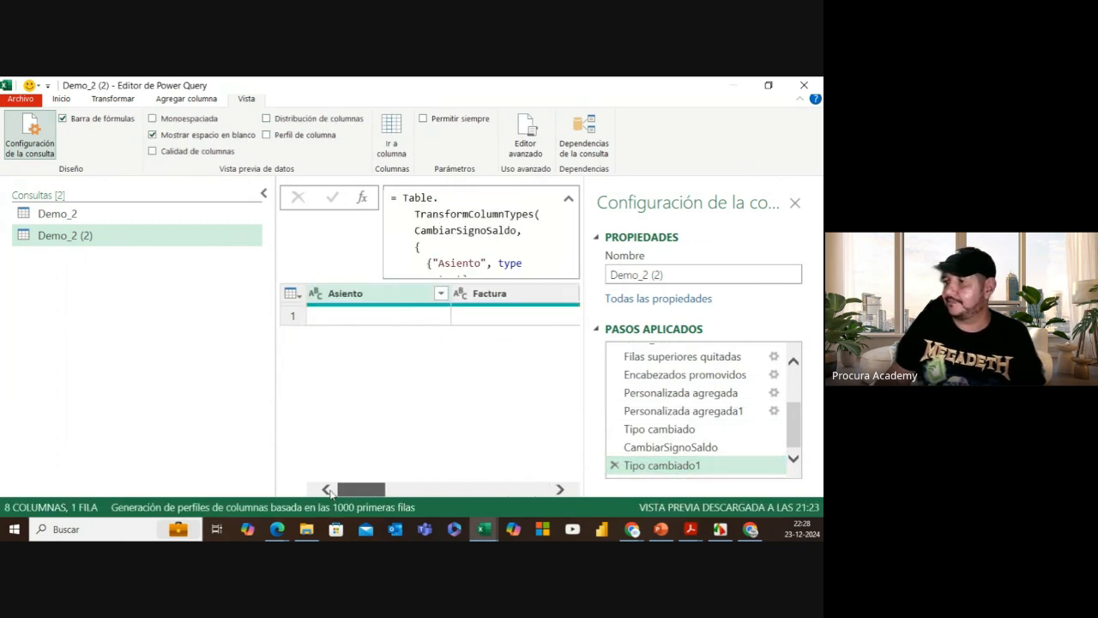
pyautogui.scroll(2, 711, 394)
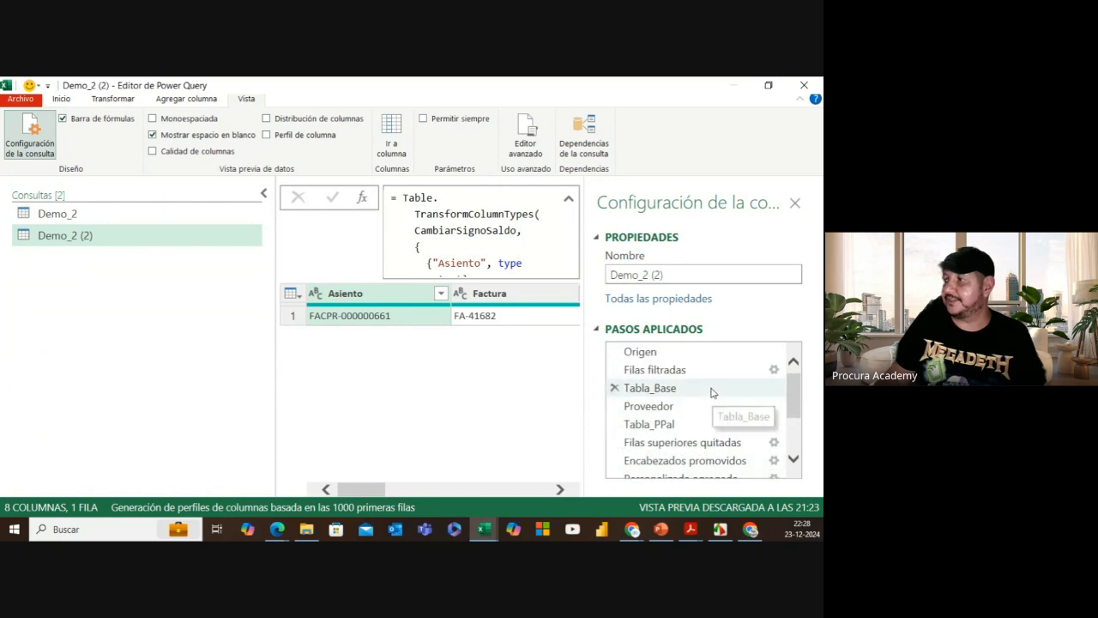
pyautogui.click(683, 353)
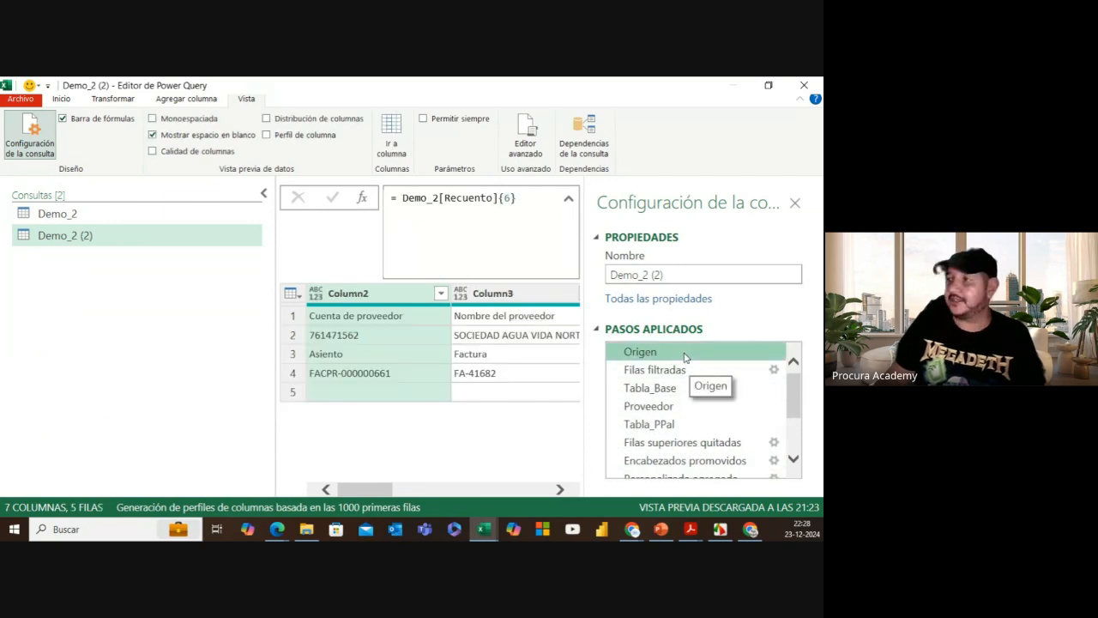
pyautogui.click(525, 134)
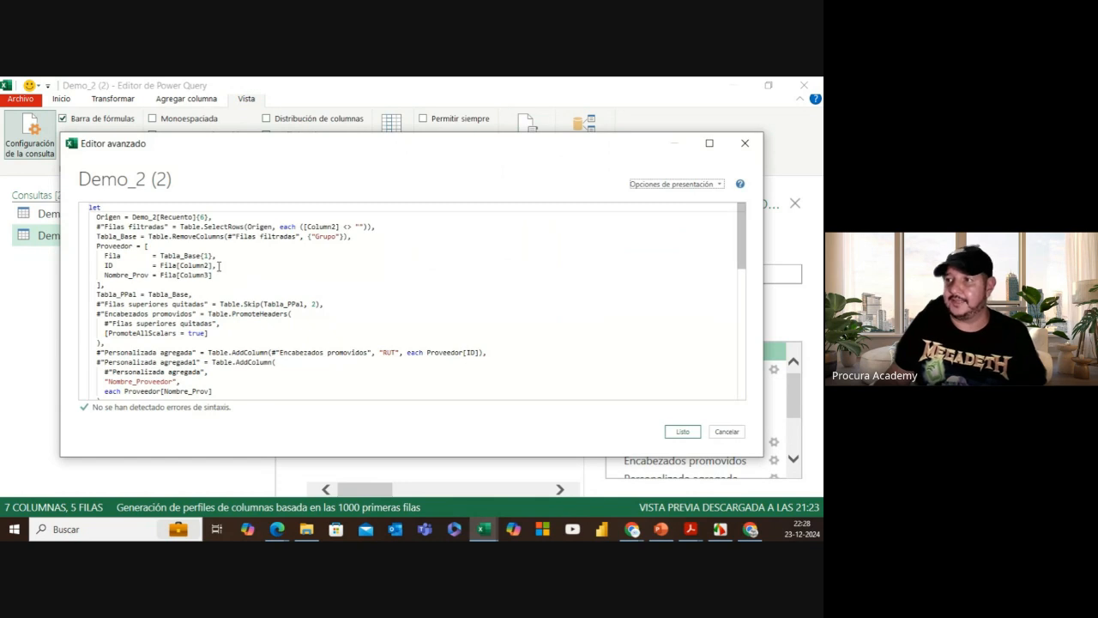
# Step: Insert a new first line reading (Tbl as table) above let
pyautogui.scroll(2, 212, 266)
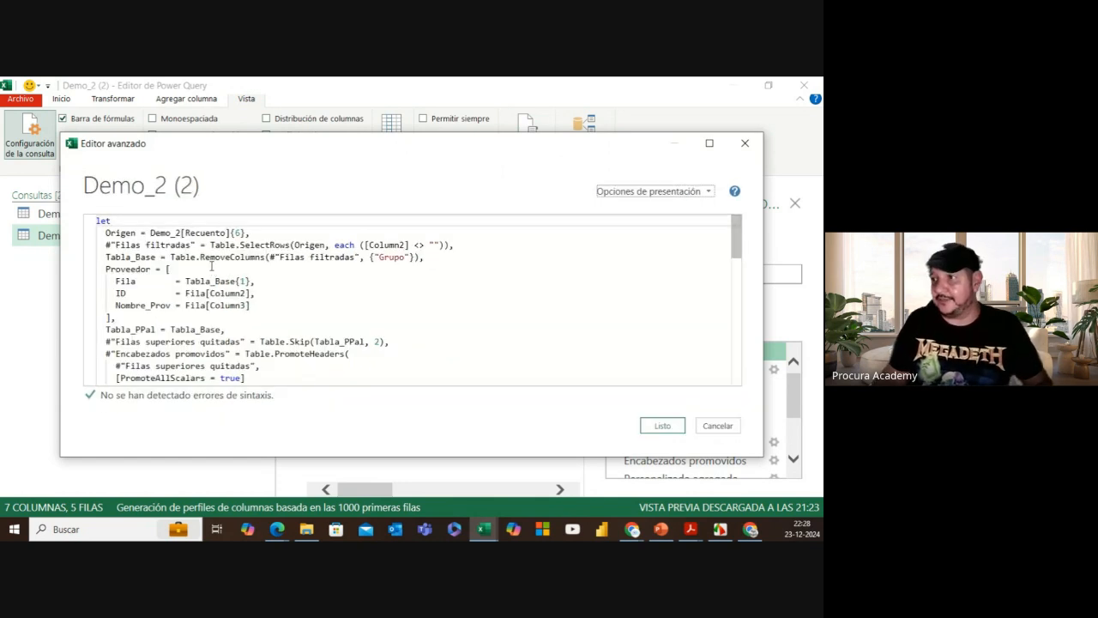
pyautogui.moveTo(150, 232); pyautogui.dragTo(246, 234)
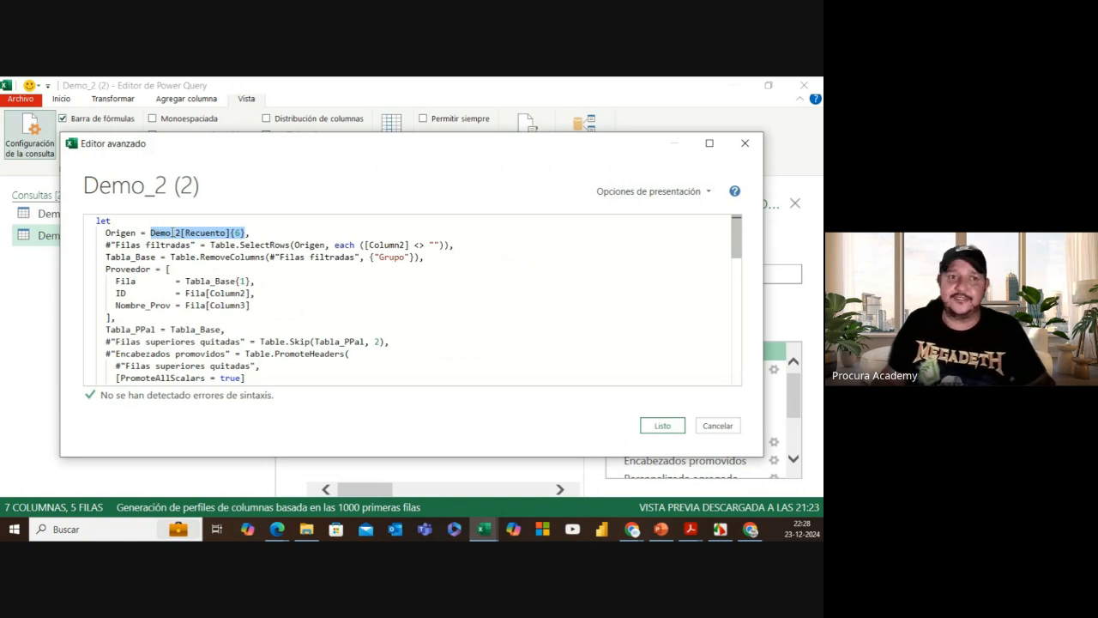
pyautogui.click(96, 219)
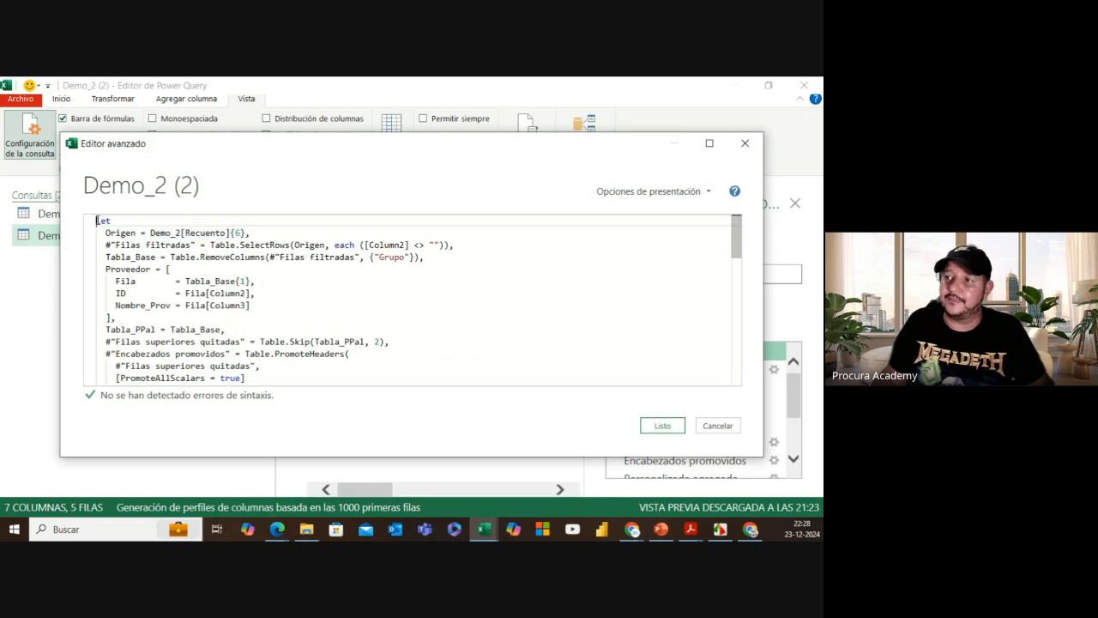
pyautogui.press('Return')
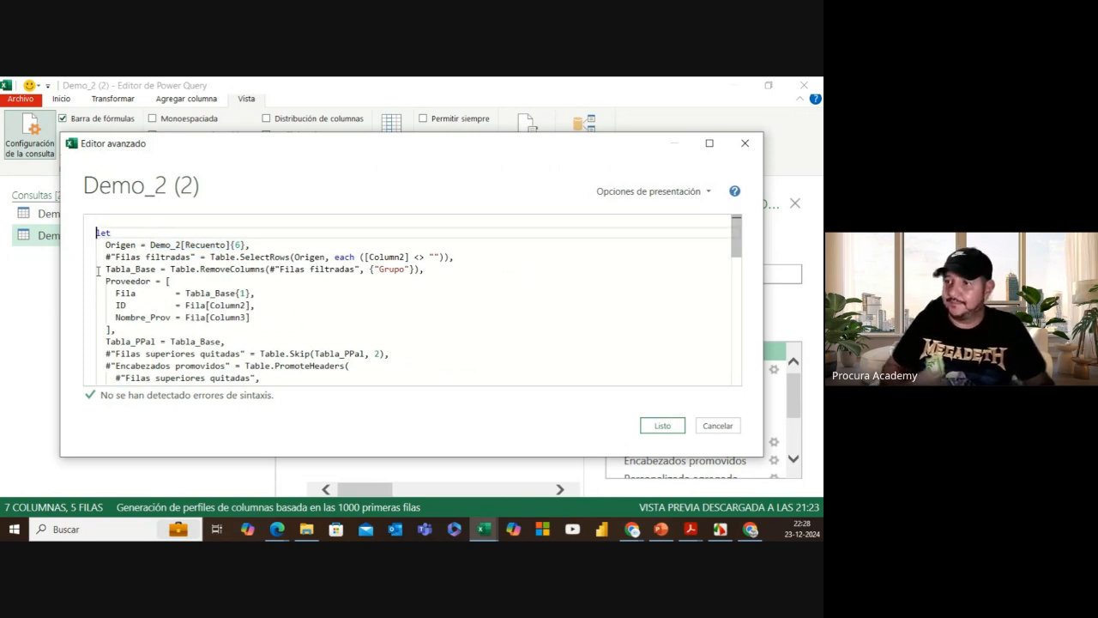
pyautogui.click(100, 219)
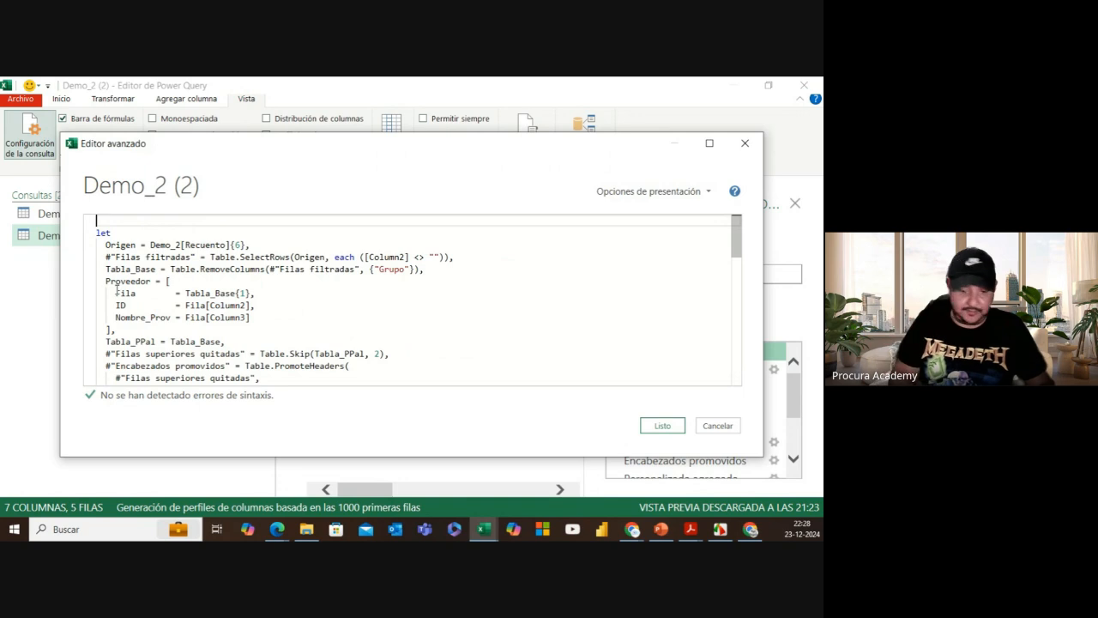
pyautogui.write('(')
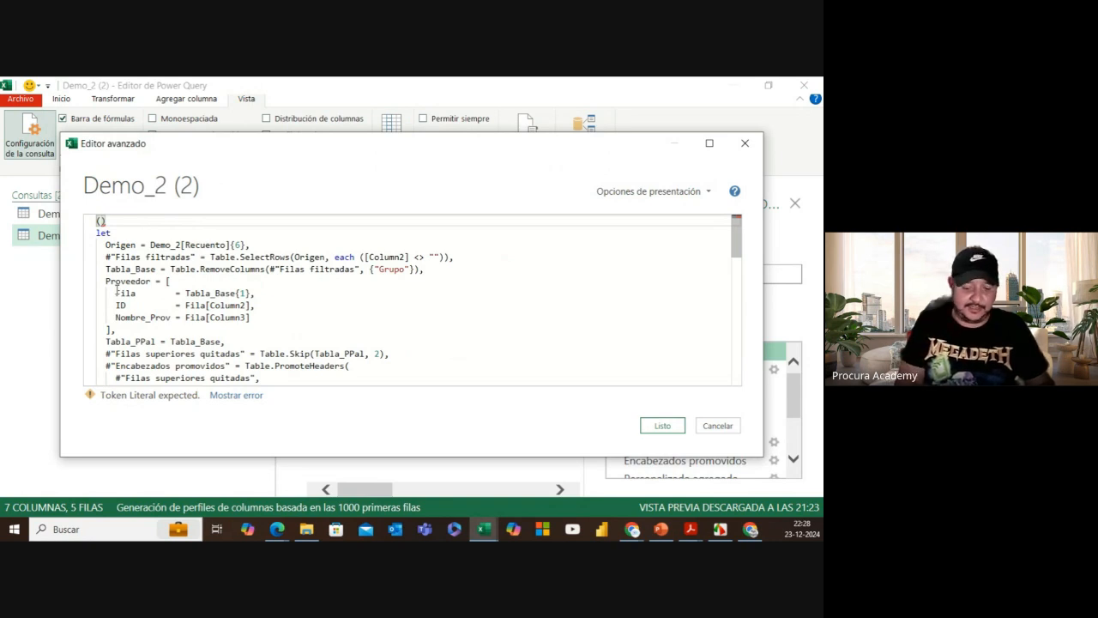
pyautogui.write('Tbls')
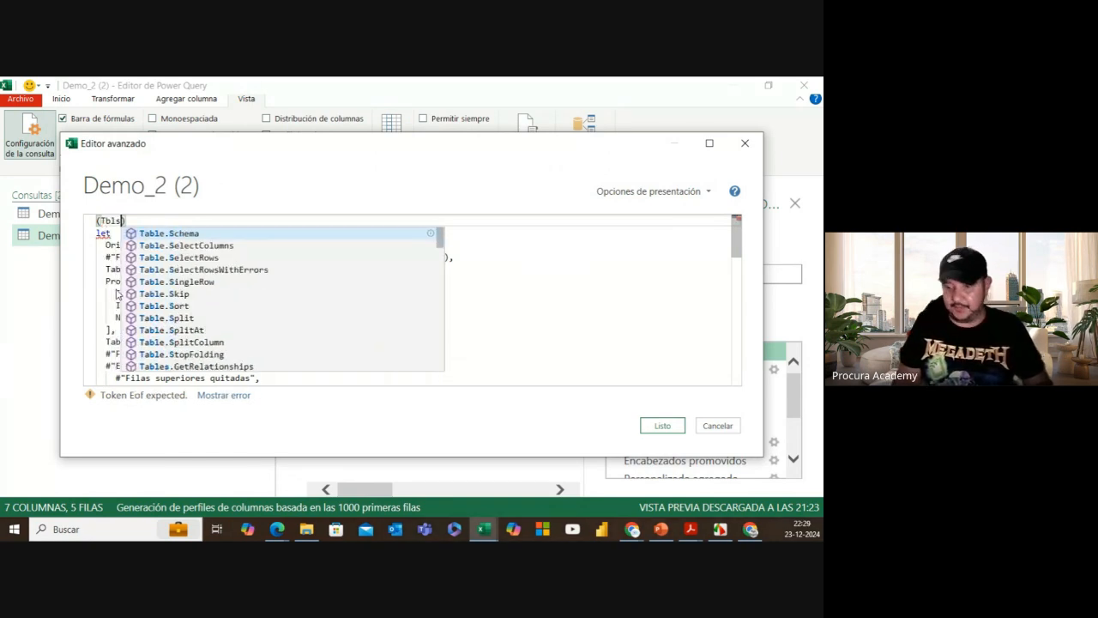
pyautogui.press('BackSpace')
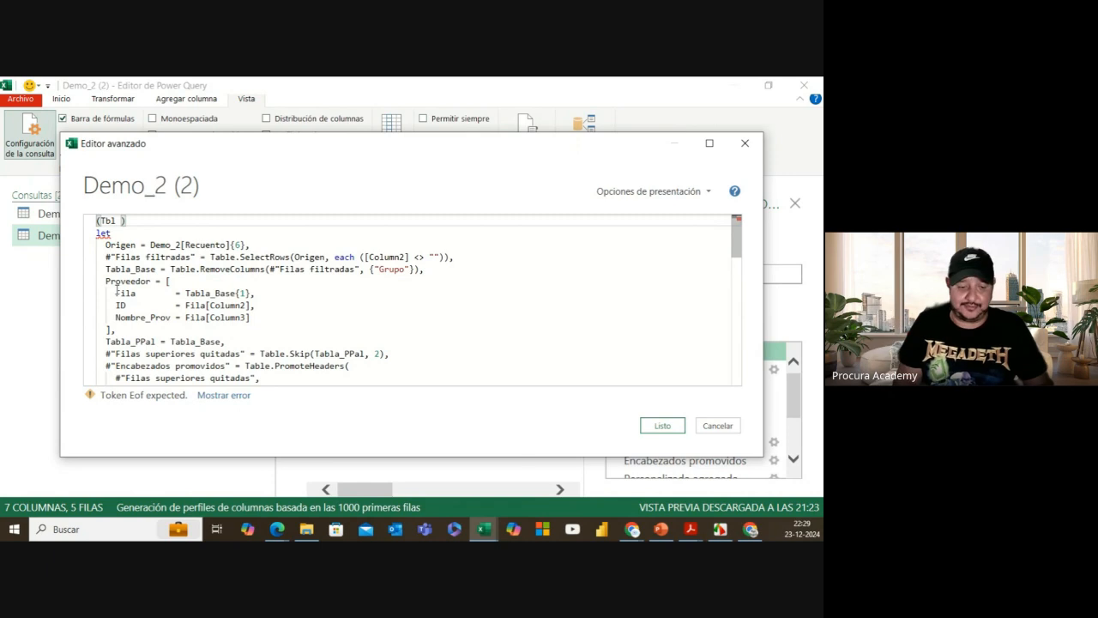
pyautogui.write('as ')
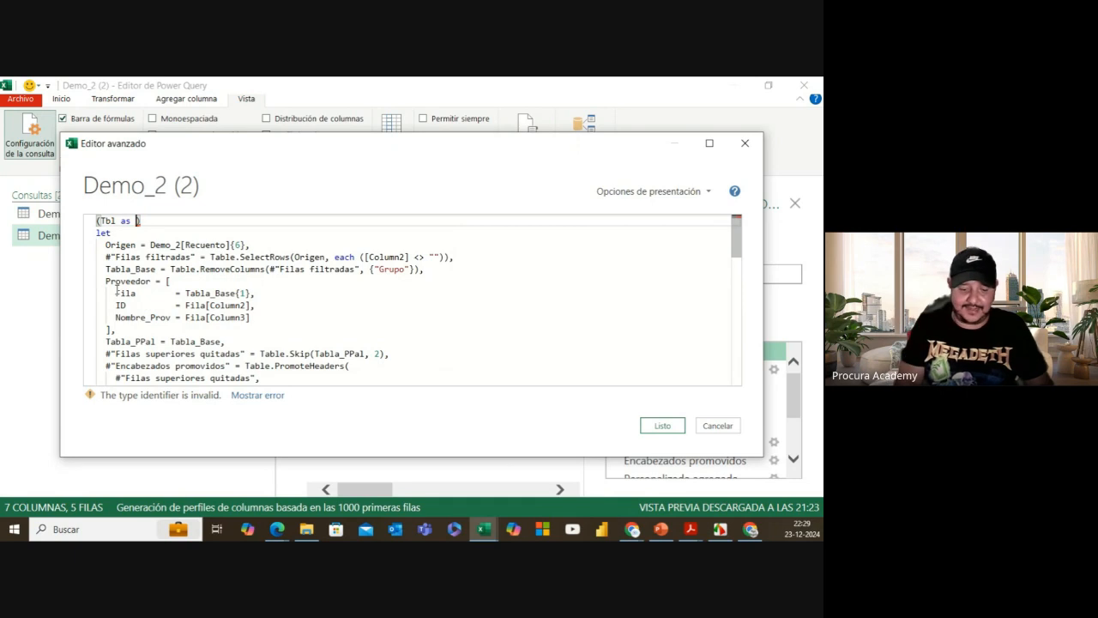
pyautogui.write('table')
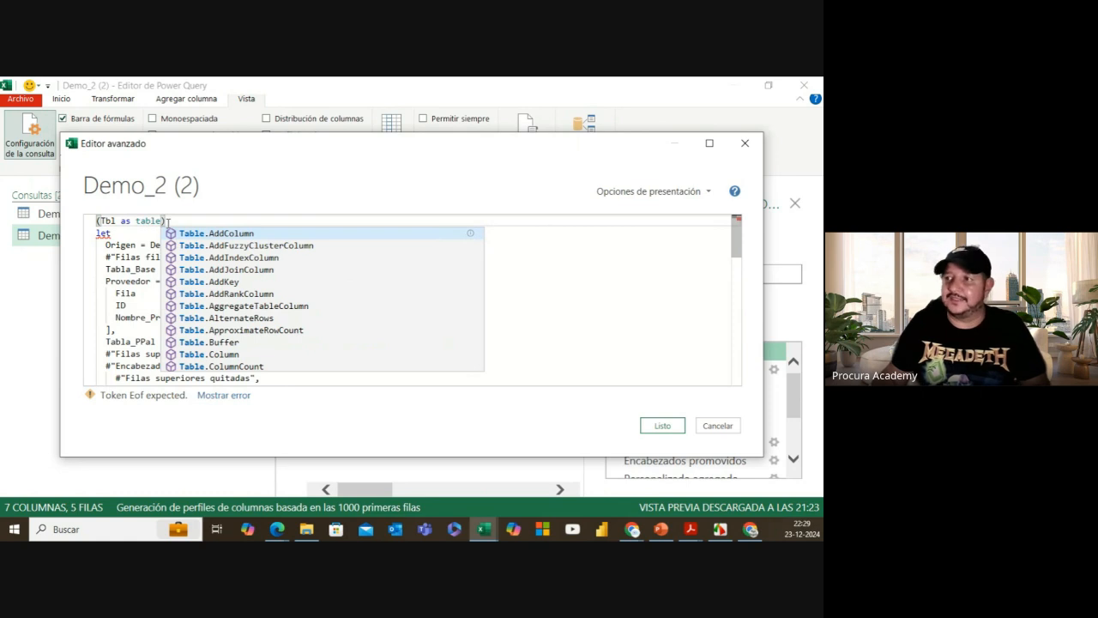
pyautogui.write(')')
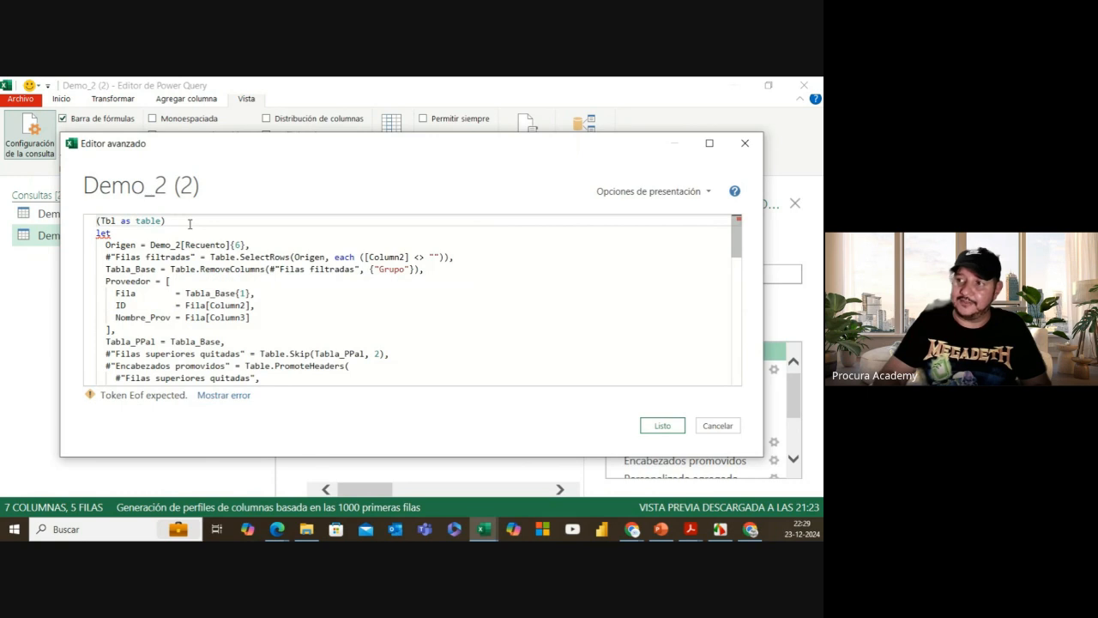
# Step: Add => after the parameter, replace Demo_2[Recuento]{6} on Origen with Tbl, and save
pyautogui.write('=')
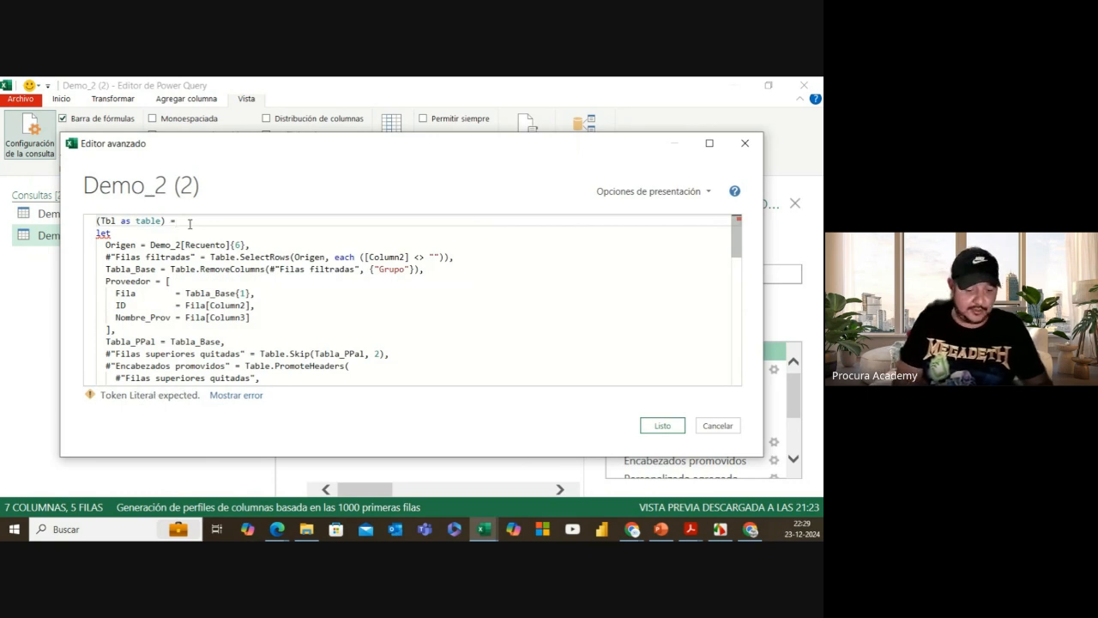
pyautogui.write('>')
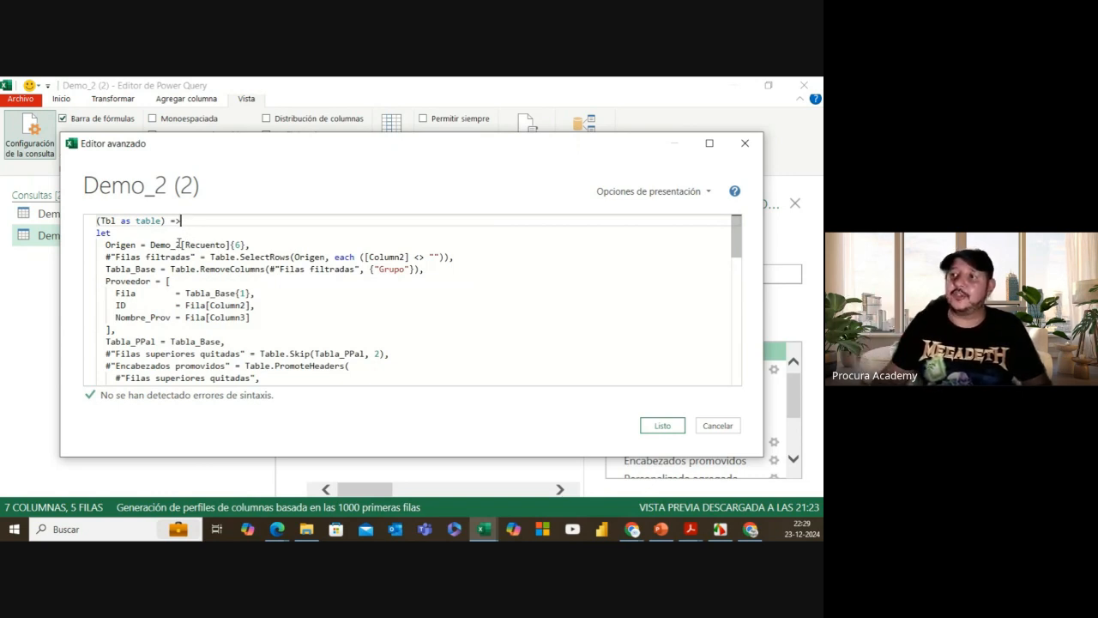
pyautogui.scroll(-4, 157, 352)
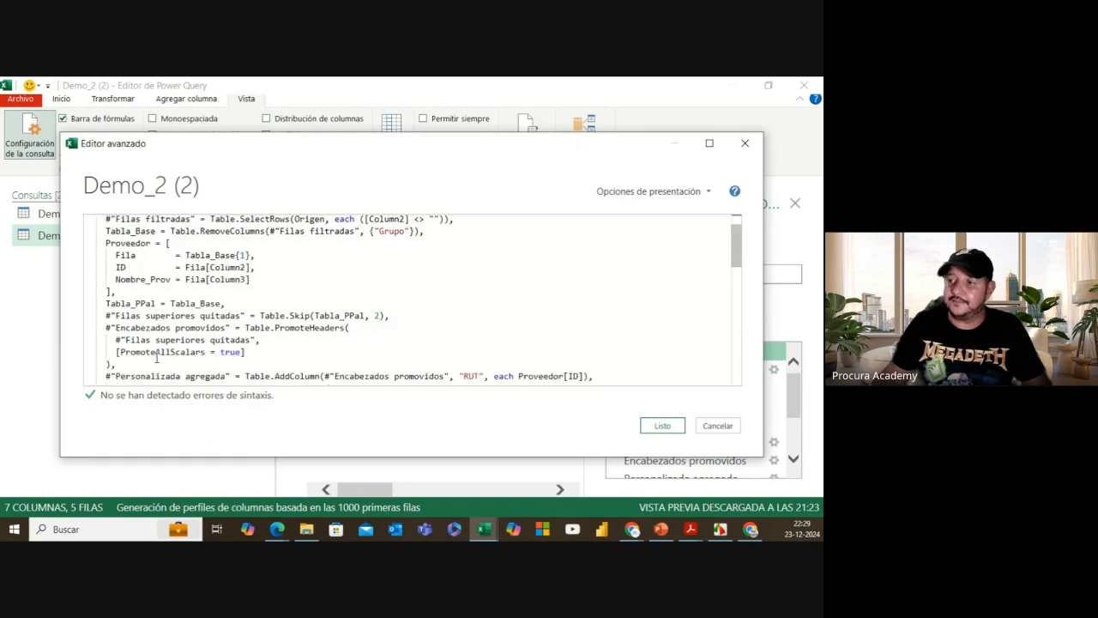
pyautogui.scroll(4, 137, 283)
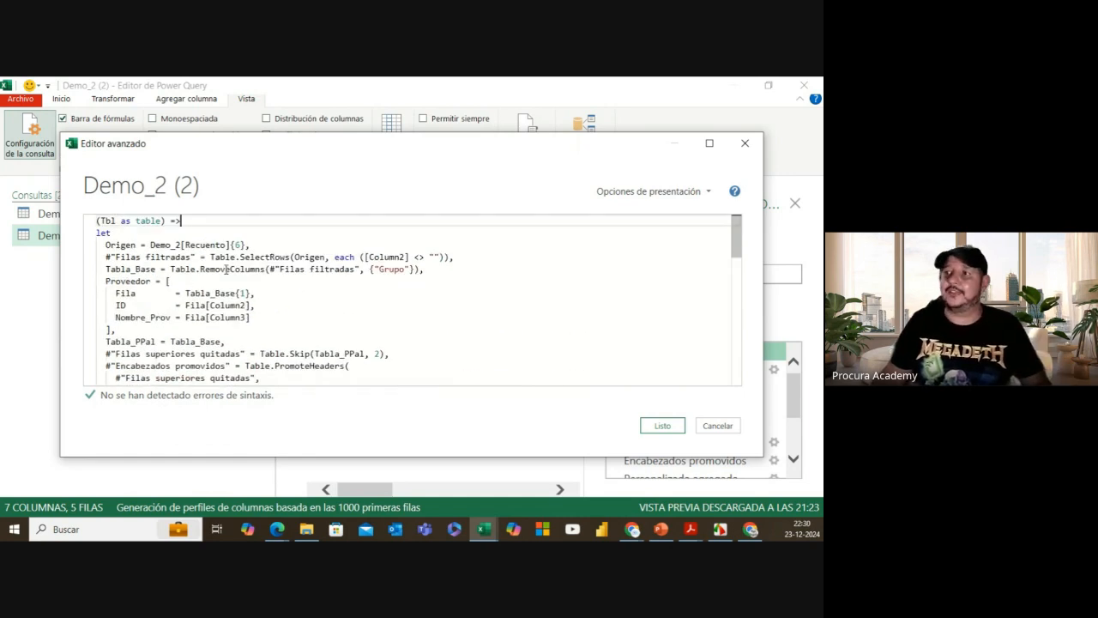
pyautogui.moveTo(151, 245); pyautogui.dragTo(247, 246)
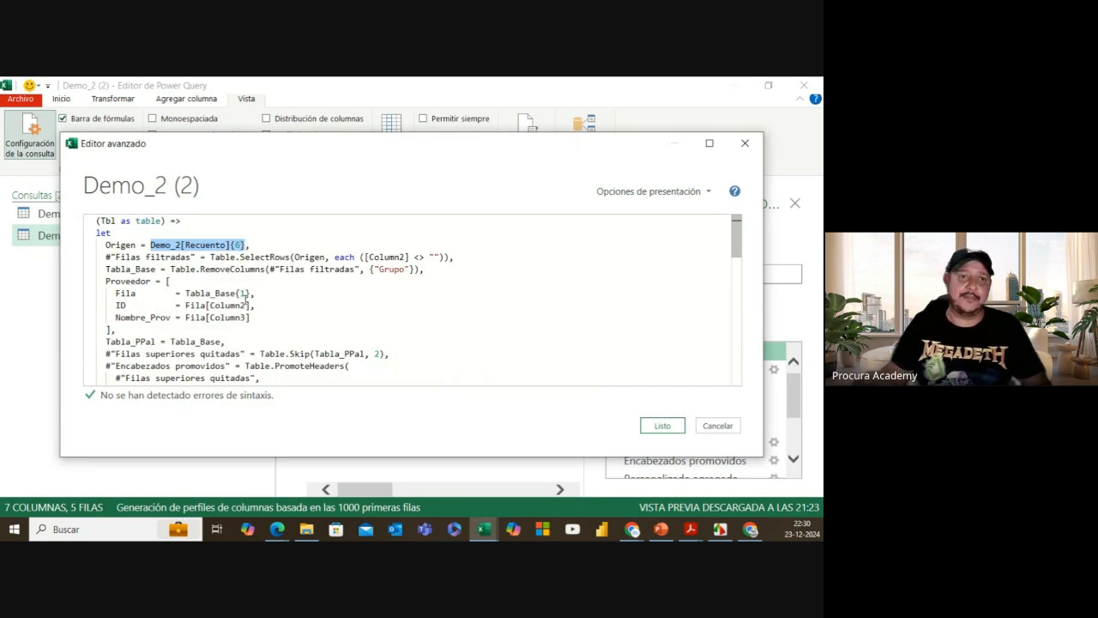
pyautogui.write('Tb')
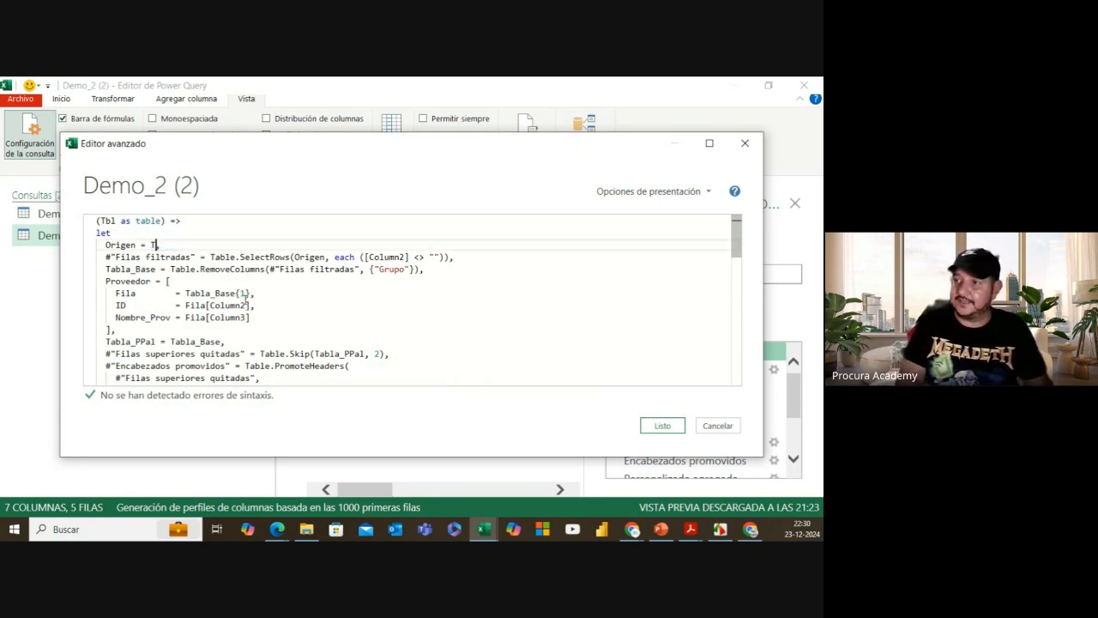
pyautogui.write('l,')
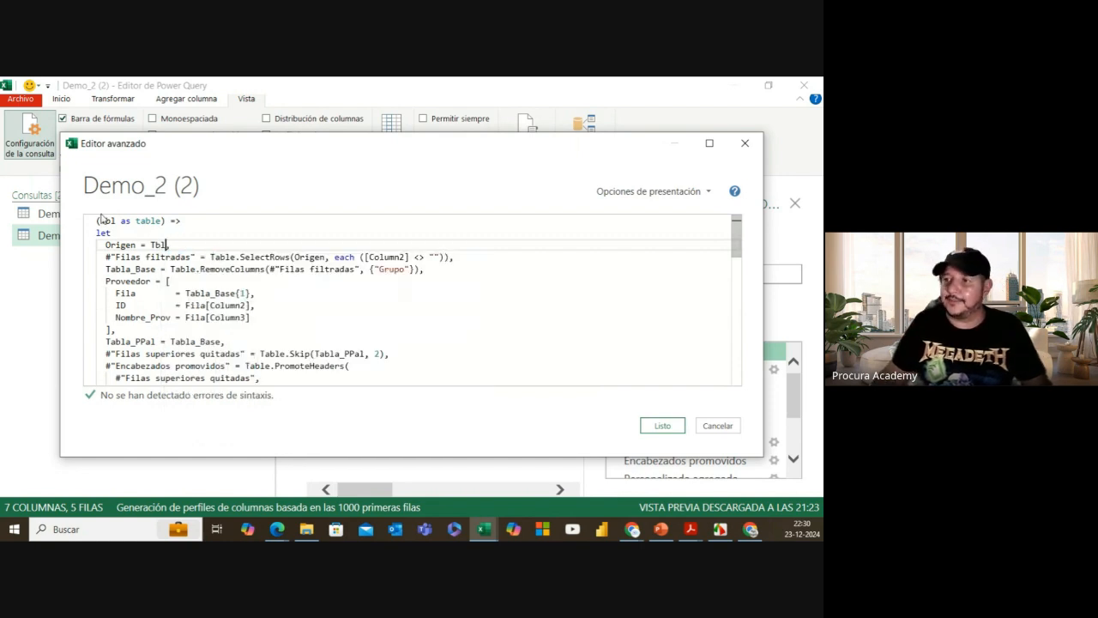
pyautogui.click(671, 426)
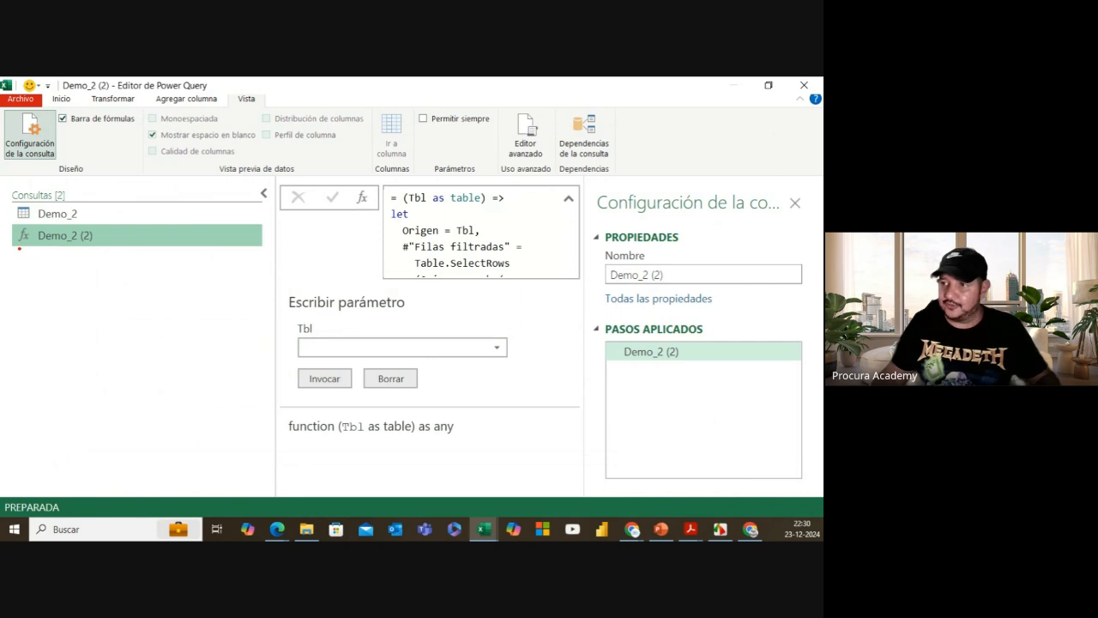
# Step: Rename the Demo_2 (2) function query to Fx_Proveedores
pyautogui.moveTo(14, 222)
pyautogui.mouseDown()
pyautogui.moveTo(17, 242)
pyautogui.moveTo(36, 249)
pyautogui.mouseUp()
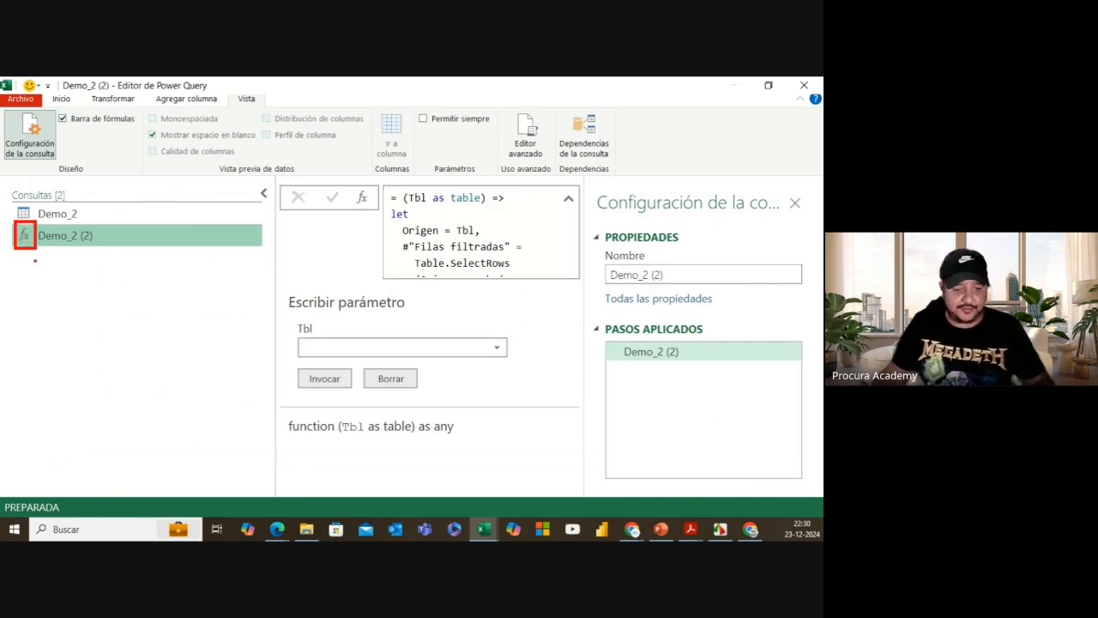
pyautogui.doubleClick(96, 238)
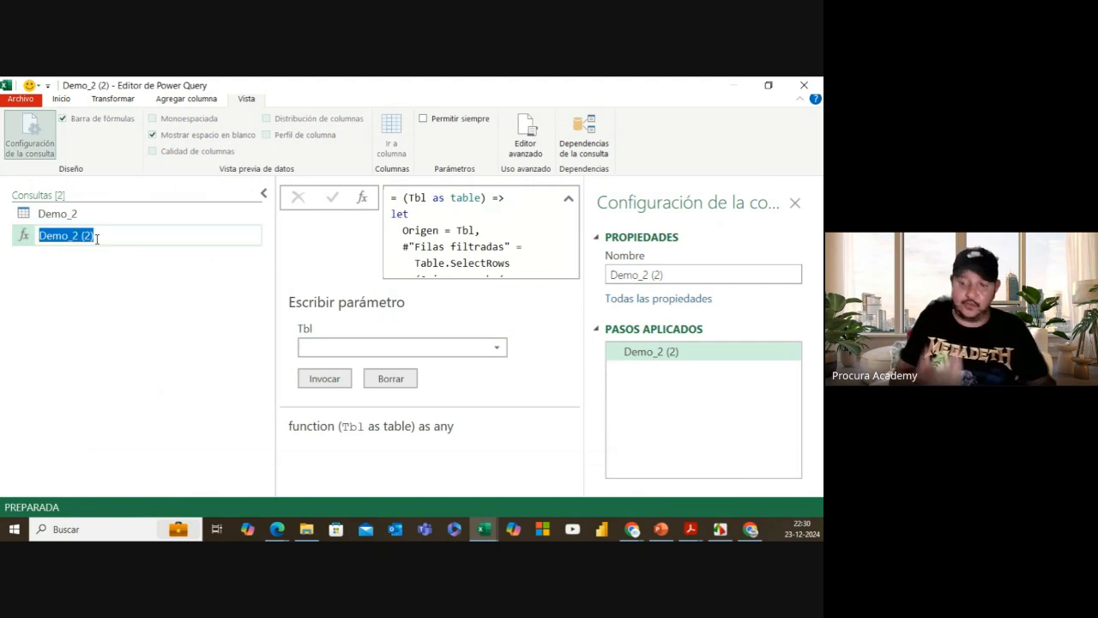
pyautogui.write('Fx')
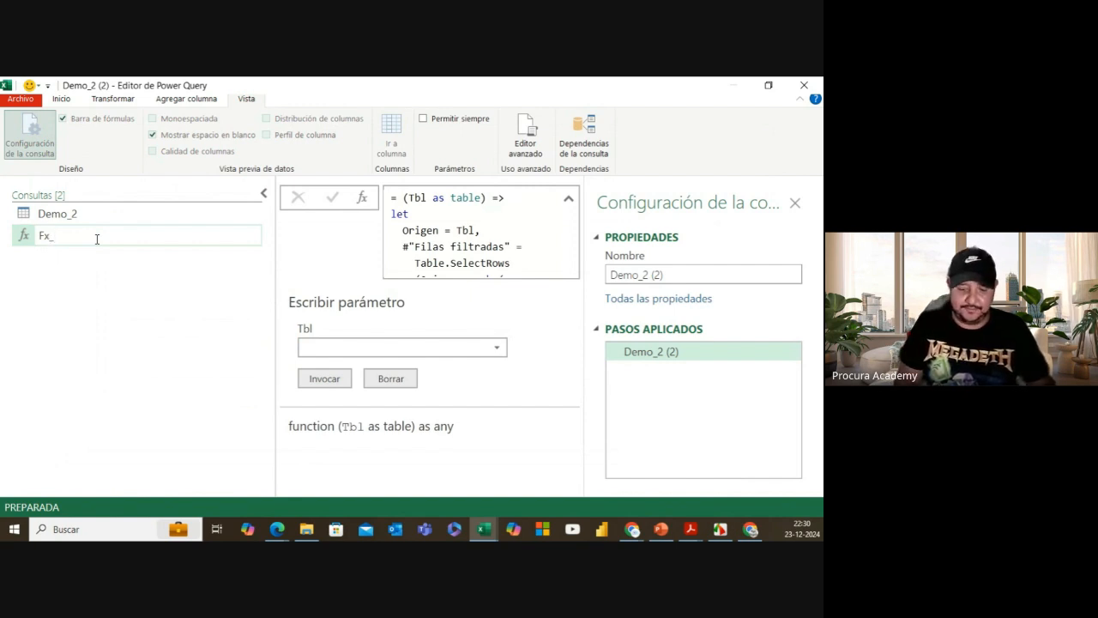
pyautogui.write('_Prov')
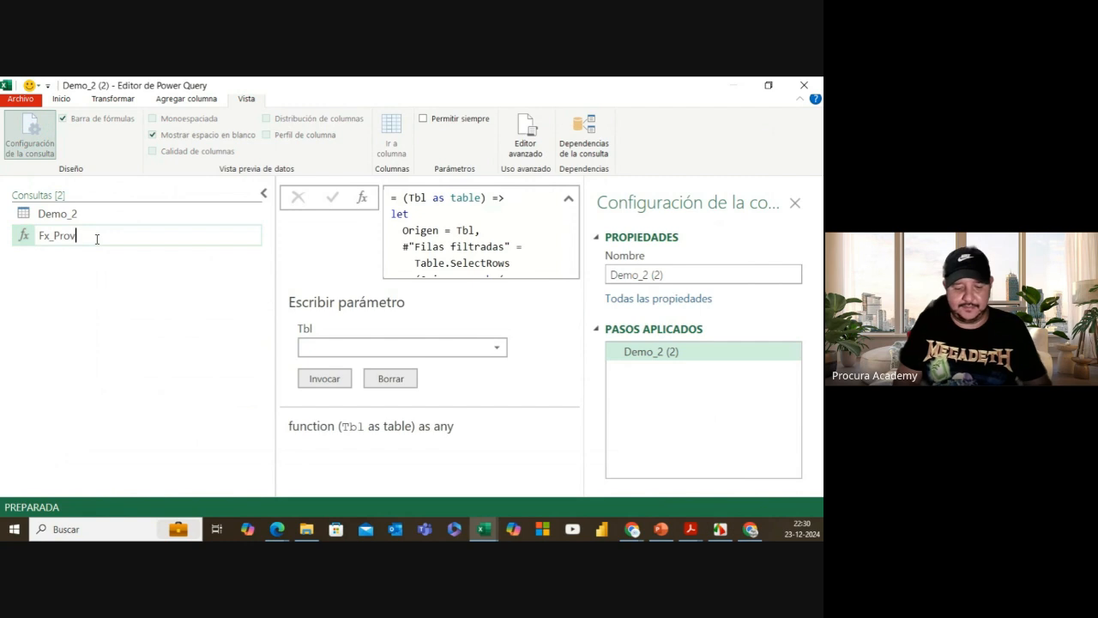
pyautogui.write('eedores')
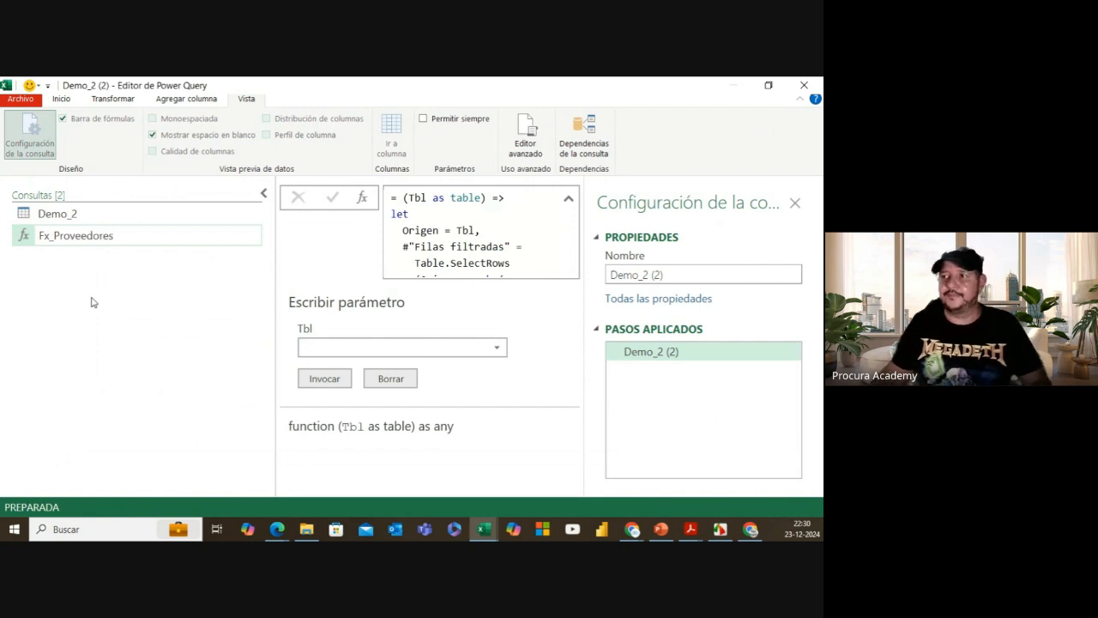
pyautogui.click(93, 303)
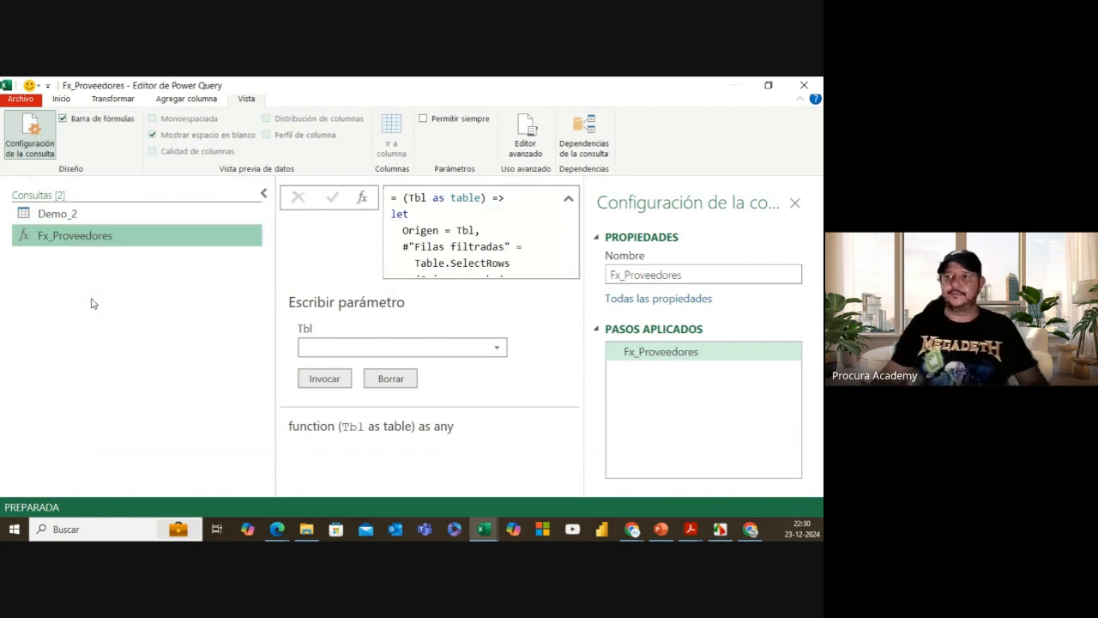
# Step: Select Demo_2, collapse the query list, and start editing the Filas agrupadas formula
pyautogui.click(87, 218)
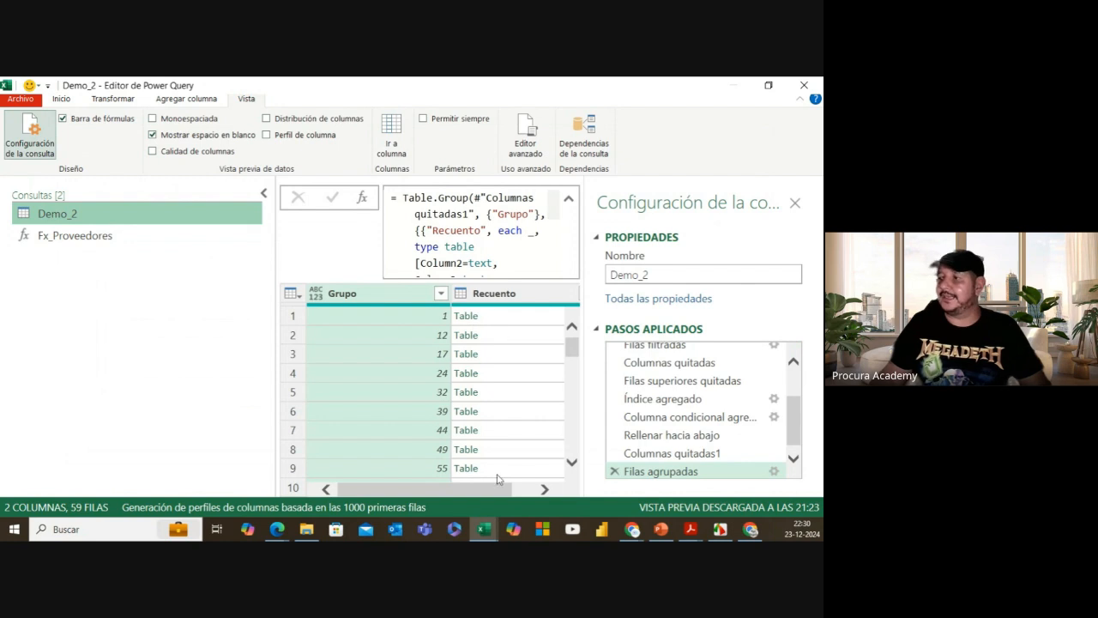
pyautogui.moveTo(492, 494); pyautogui.dragTo(558, 490)
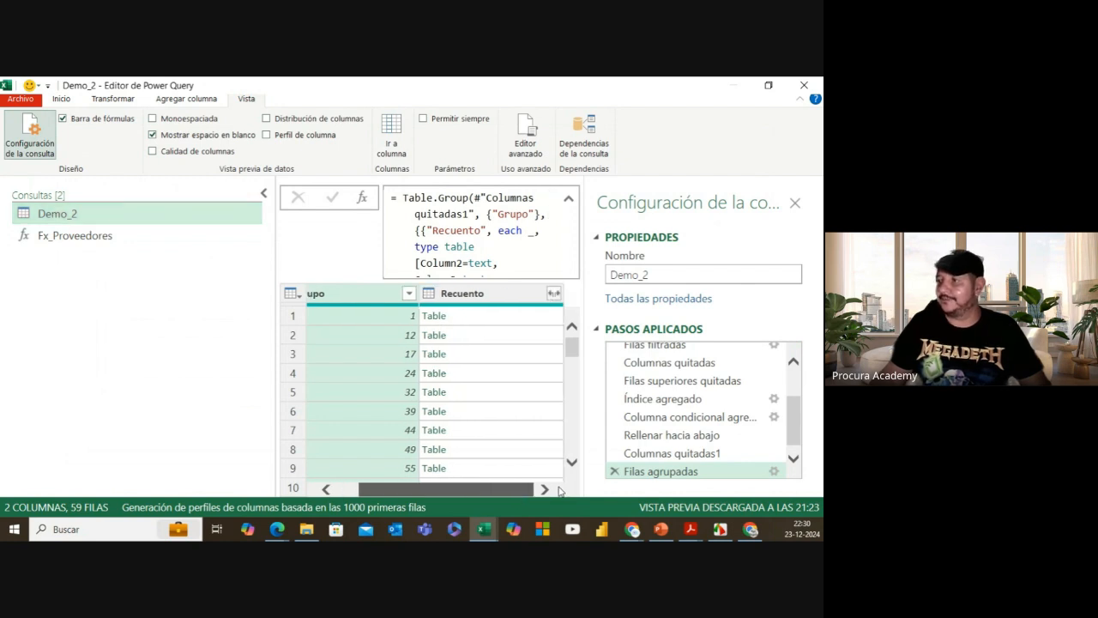
pyautogui.click(263, 193)
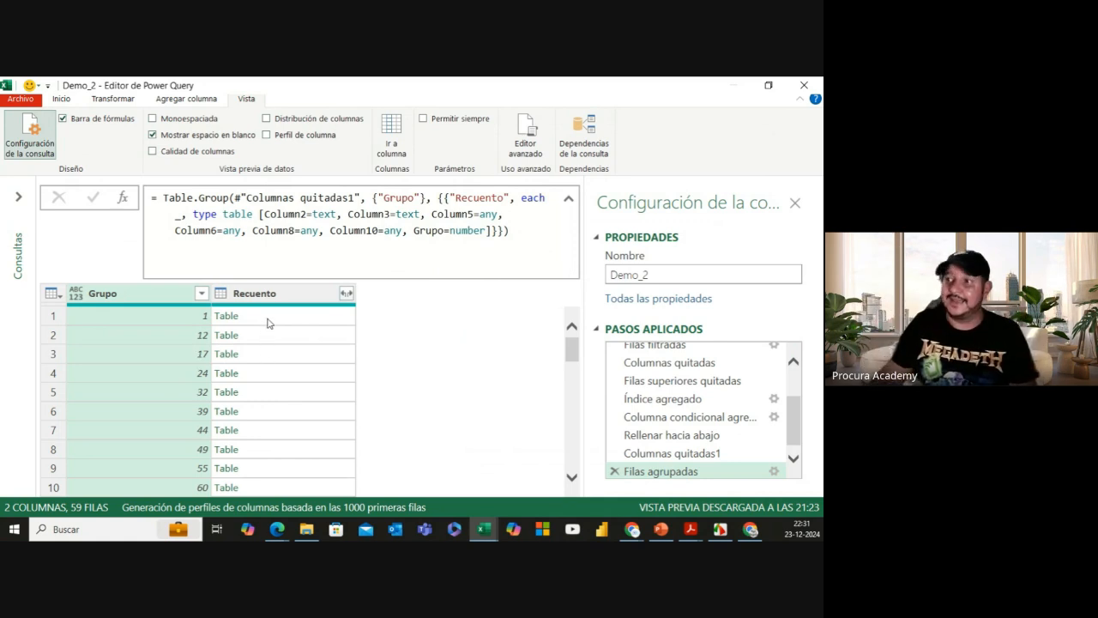
pyautogui.click(175, 215)
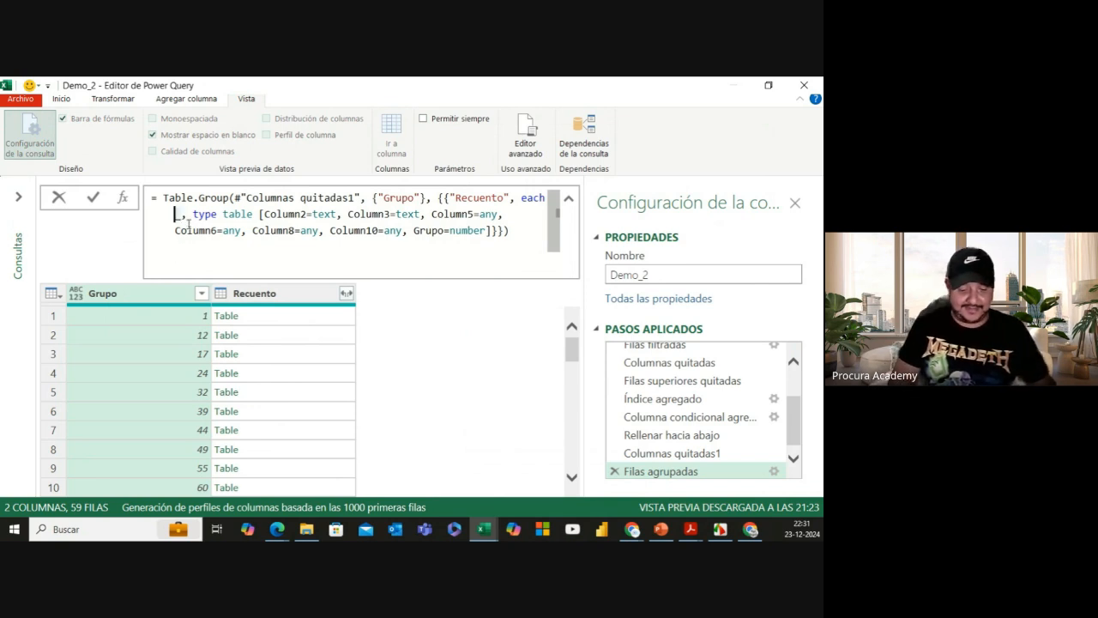
# Step: Replace the grouping's each expression with Fx_Proveedores(_)
pyautogui.write('Fx')
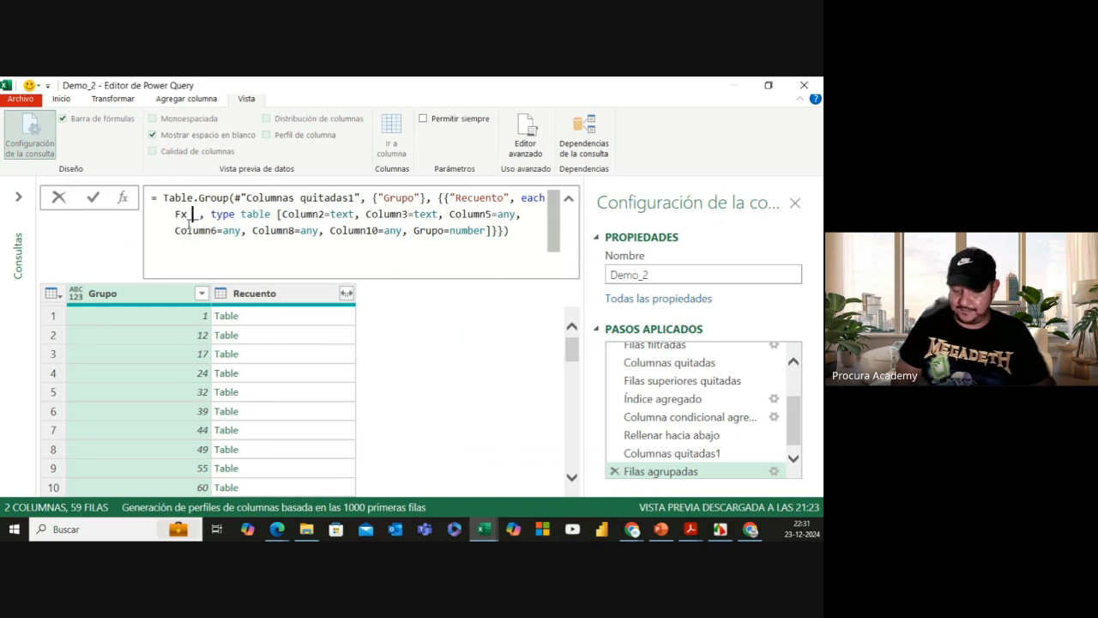
pyautogui.press('Left')
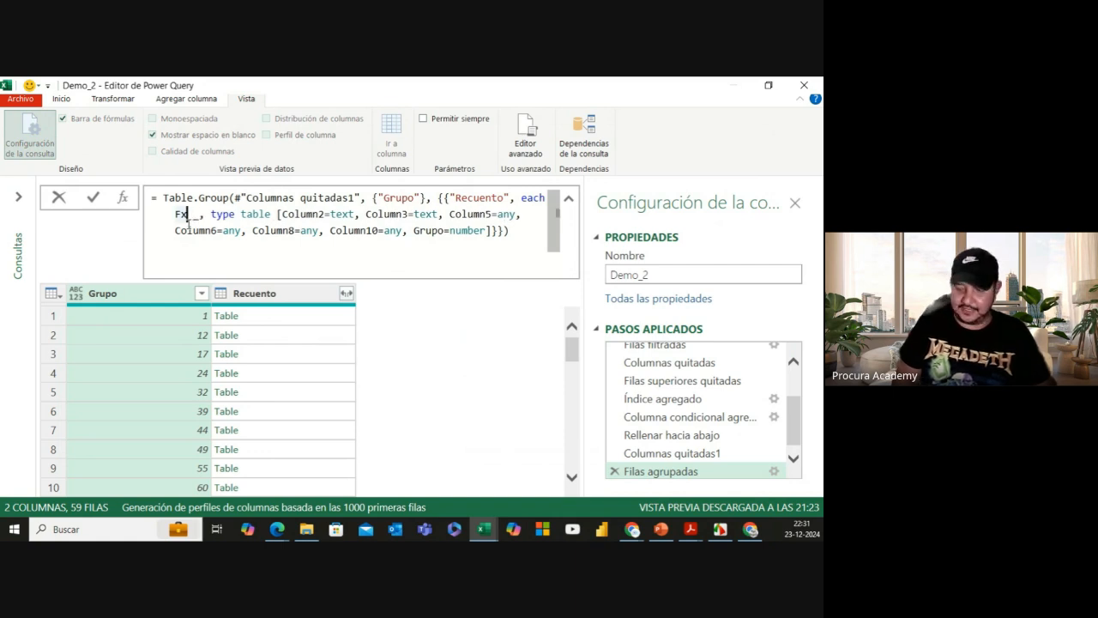
pyautogui.write('_')
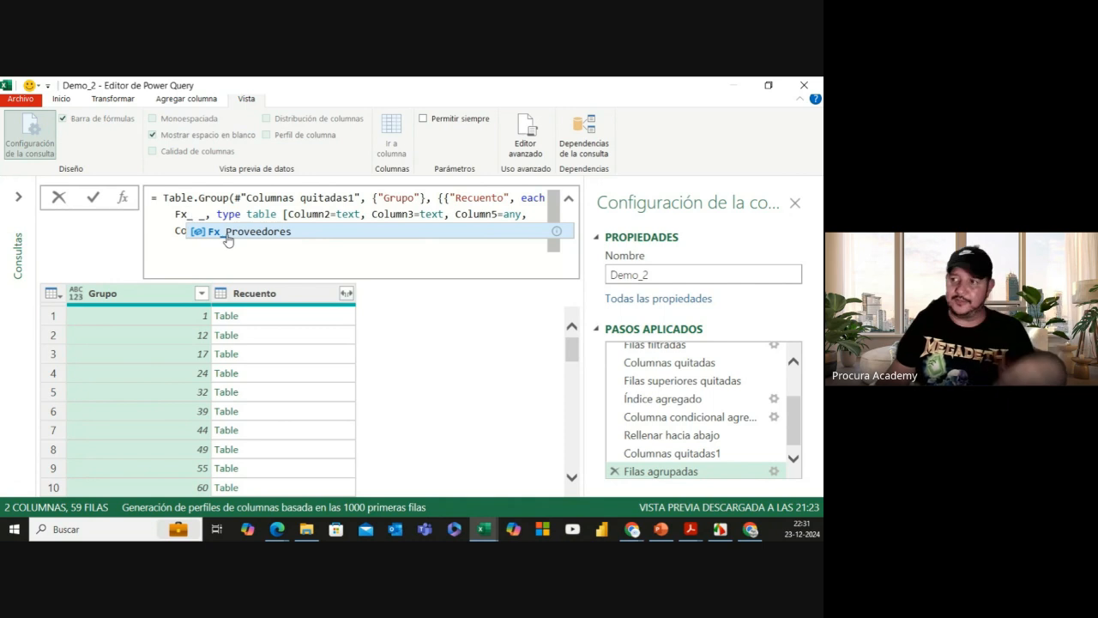
pyautogui.click(227, 238)
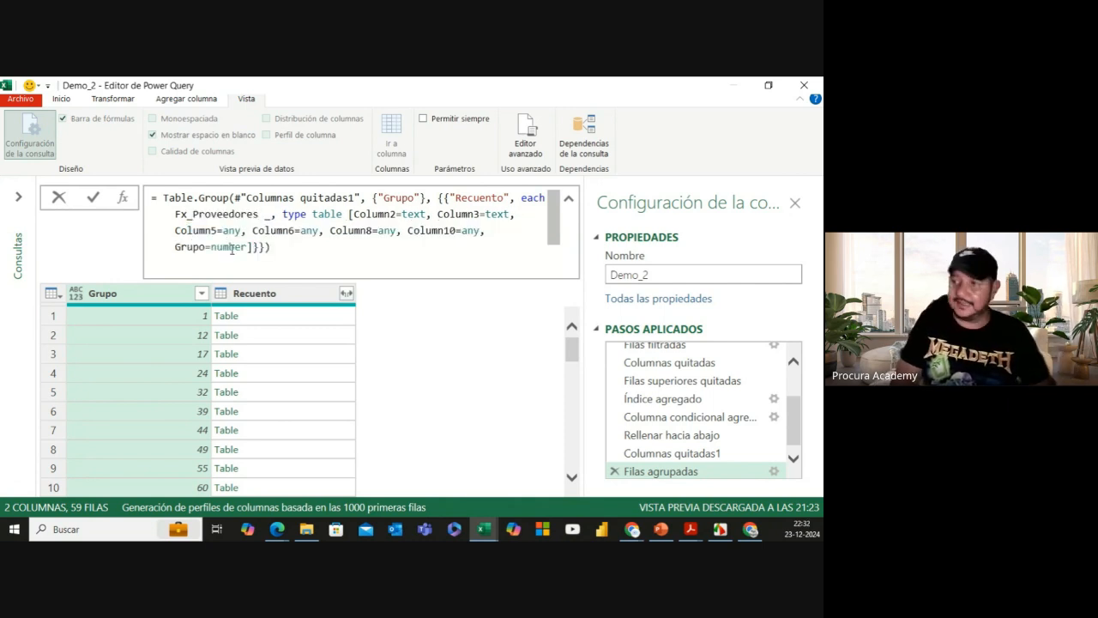
pyautogui.write('(')
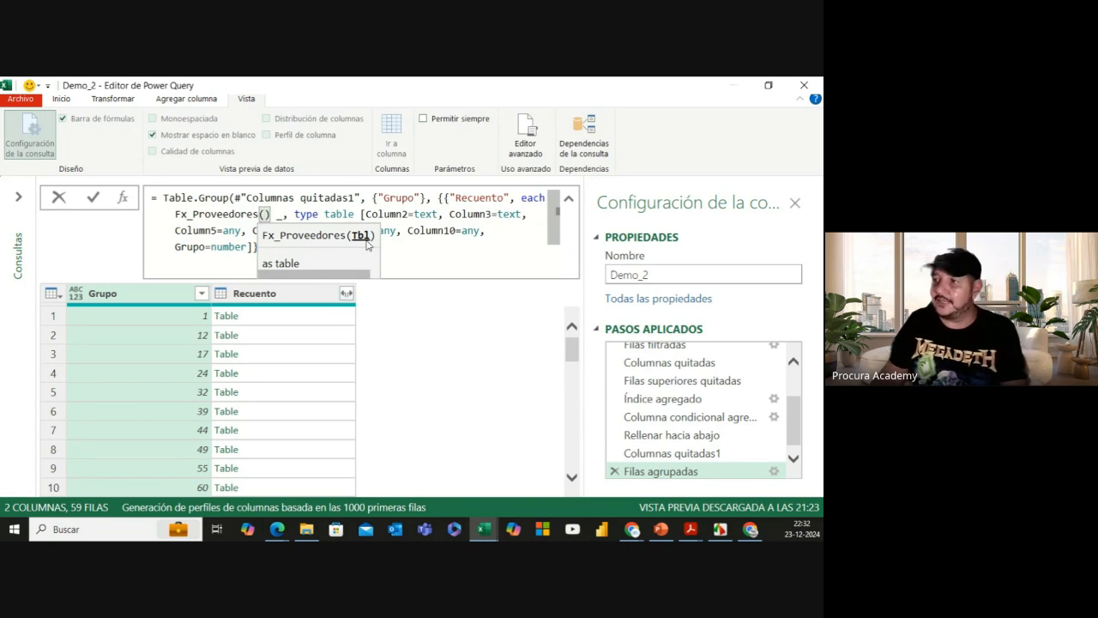
pyautogui.press('Delete')
pyautogui.press('Delete')
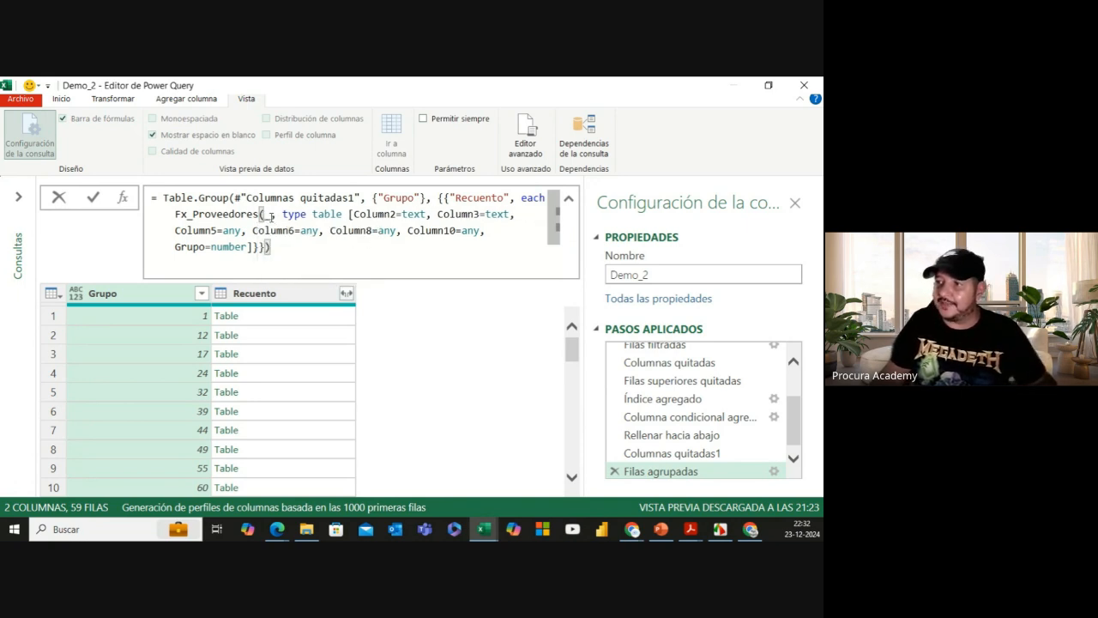
pyautogui.write('_')
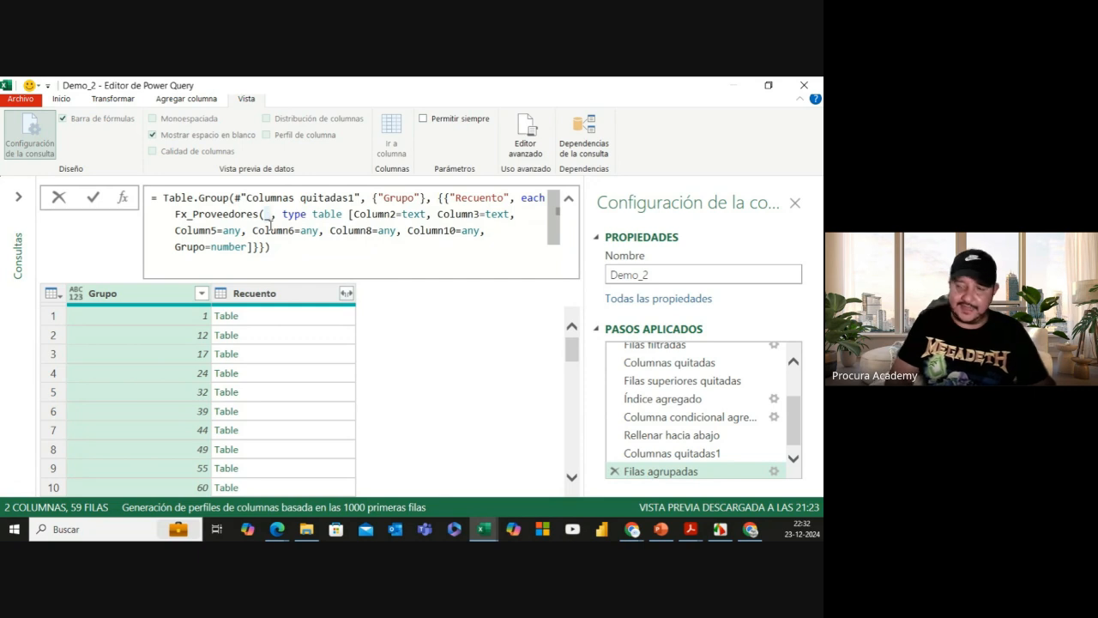
pyautogui.write(')')
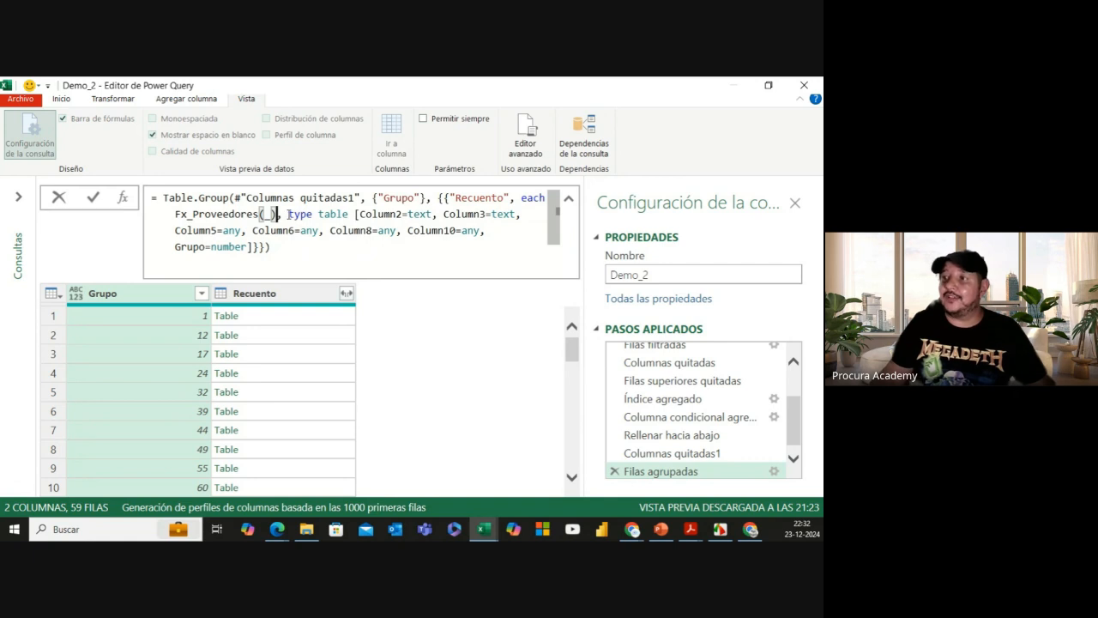
# Step: Delete the ', type table [...]' column definition and its leftover comma
pyautogui.moveTo(288, 214); pyautogui.dragTo(313, 216)
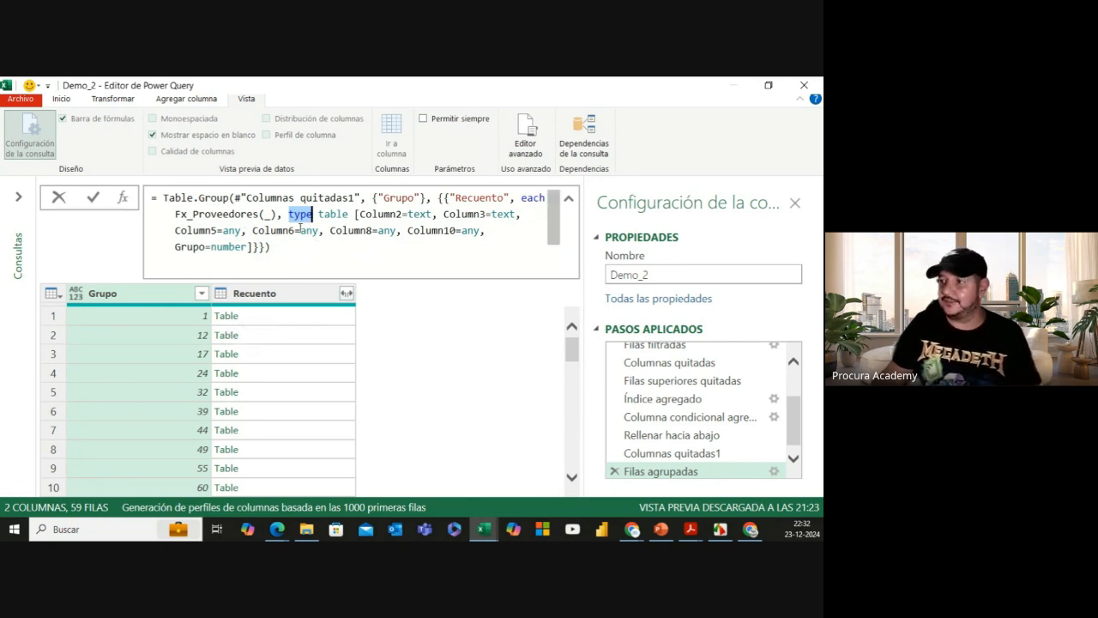
pyautogui.click(291, 213)
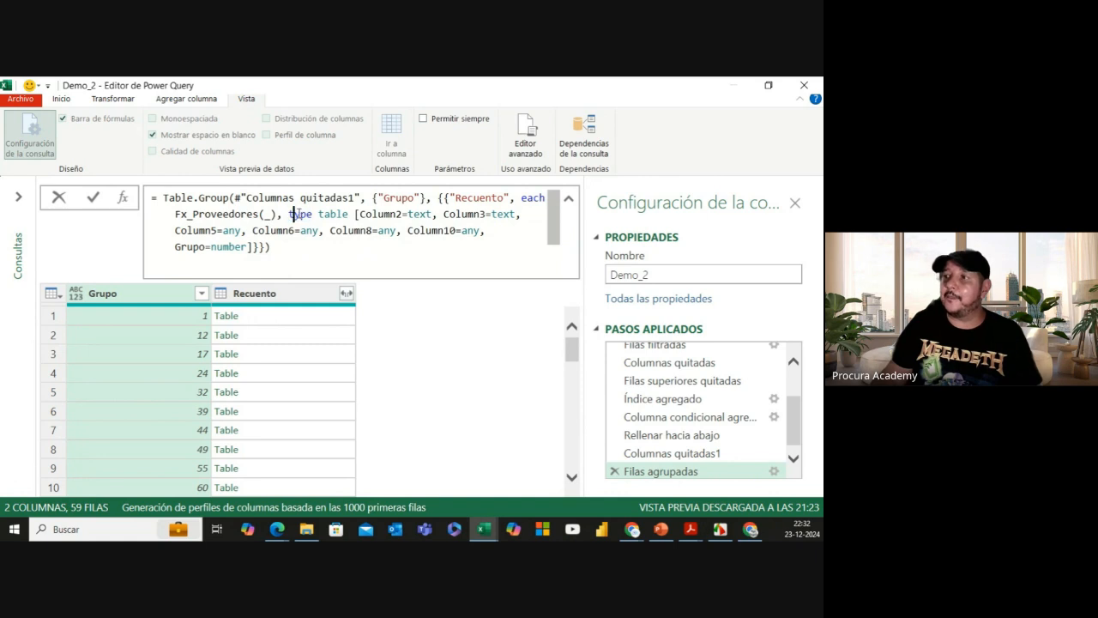
pyautogui.moveTo(292, 214); pyautogui.dragTo(251, 247)
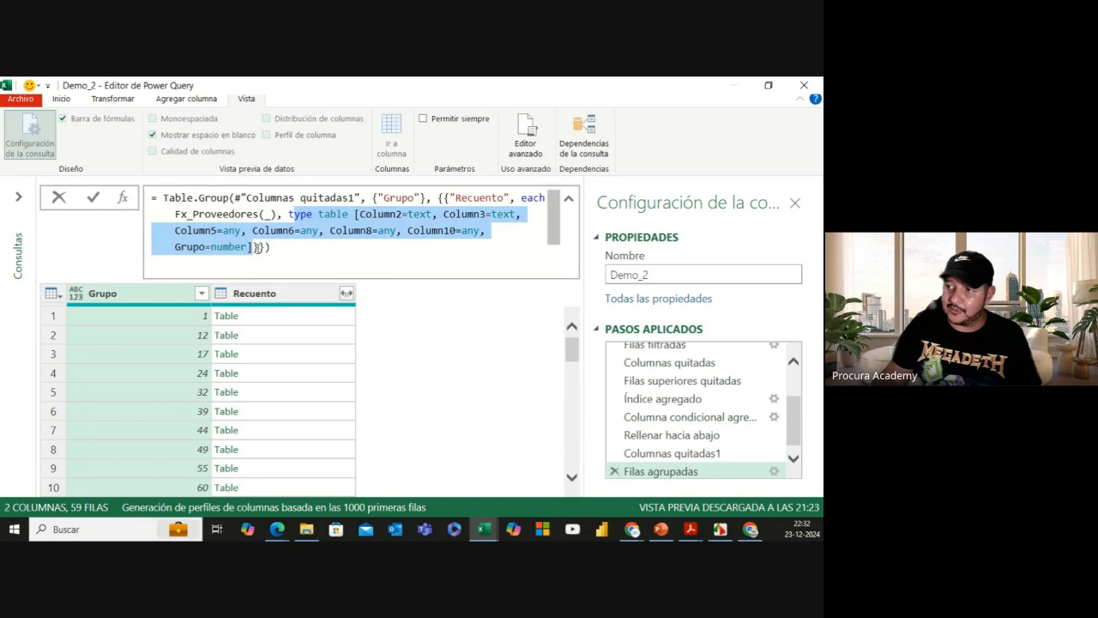
pyautogui.moveTo(289, 214); pyautogui.dragTo(324, 230)
pyautogui.click(282, 215)
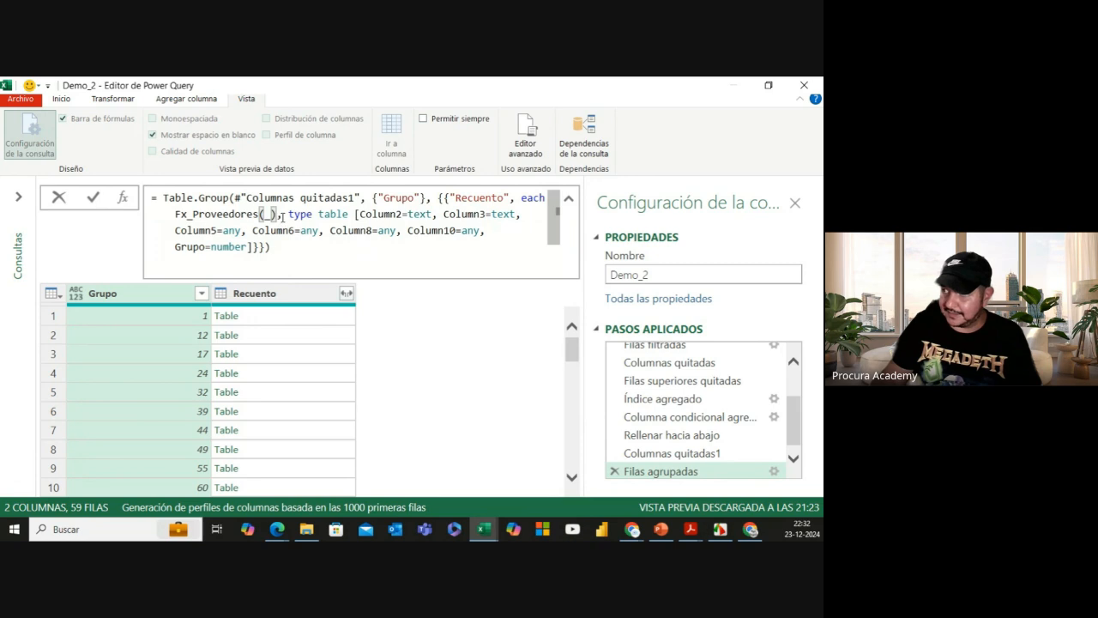
pyautogui.moveTo(289, 215); pyautogui.dragTo(252, 247)
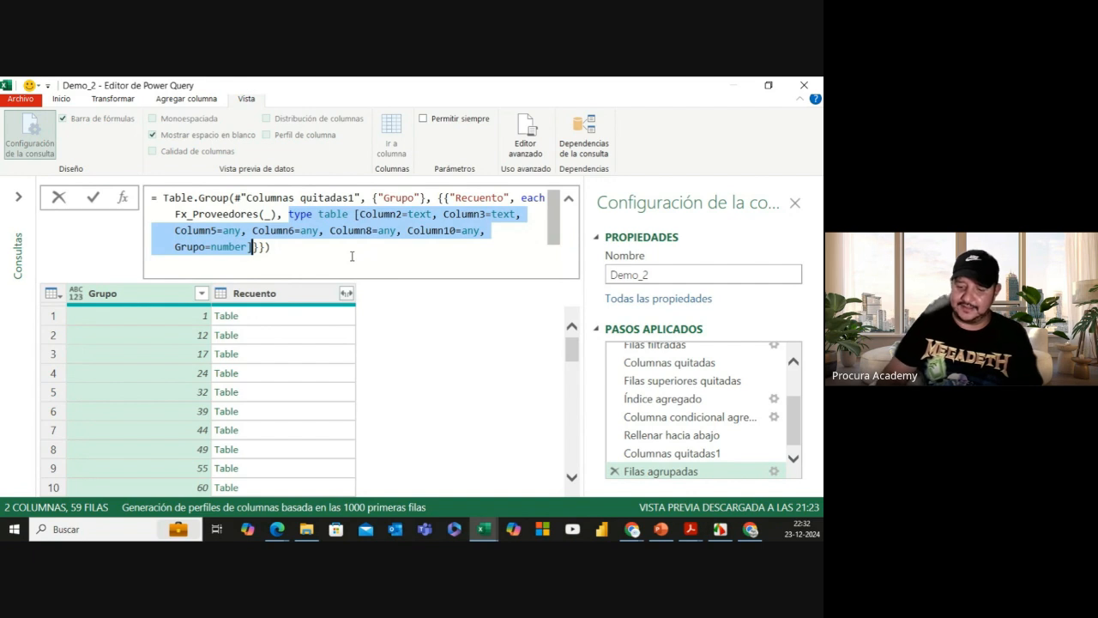
pyautogui.press('Delete')
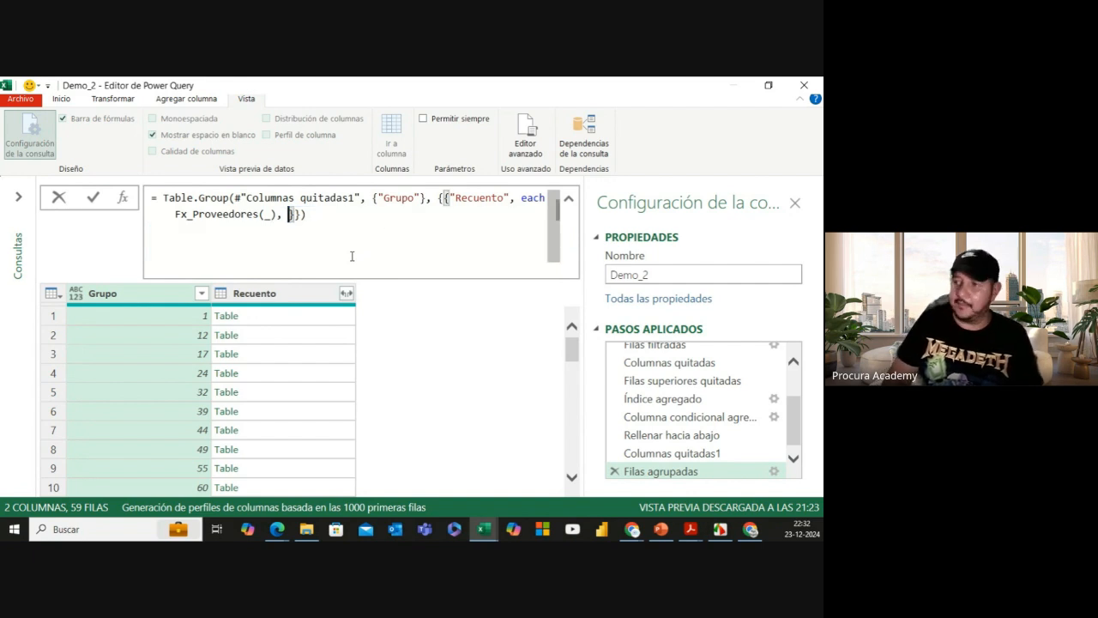
pyautogui.press('BackSpace')
pyautogui.press('BackSpace')
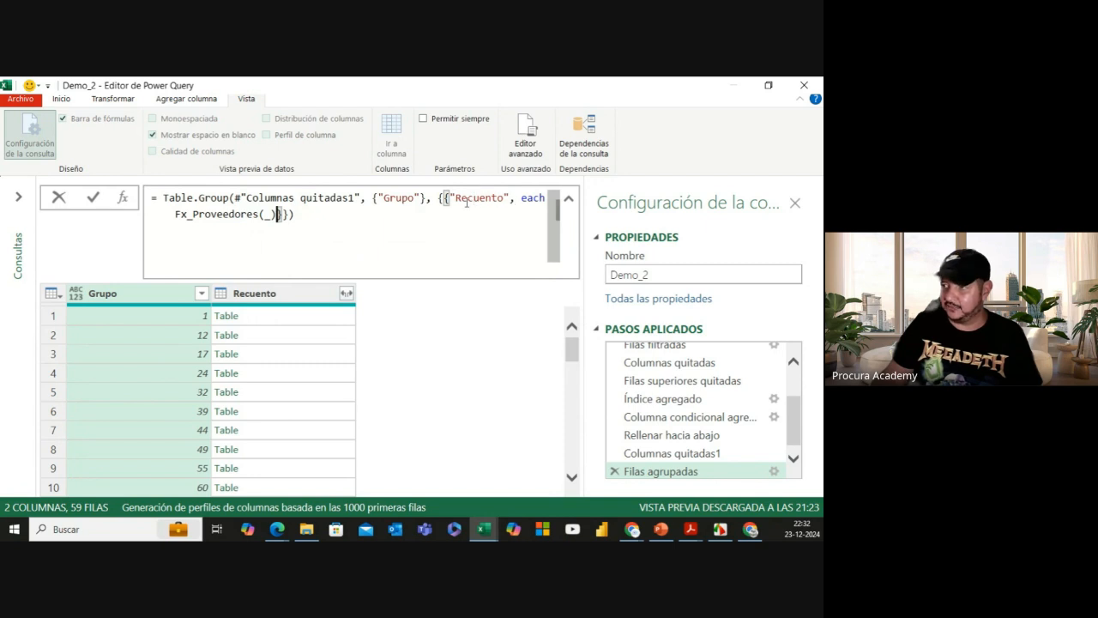
# Step: Commit the Fx_Proveedores grouping formula and preview nested tables for groups 1, 12 and 17
pyautogui.click(93, 199)
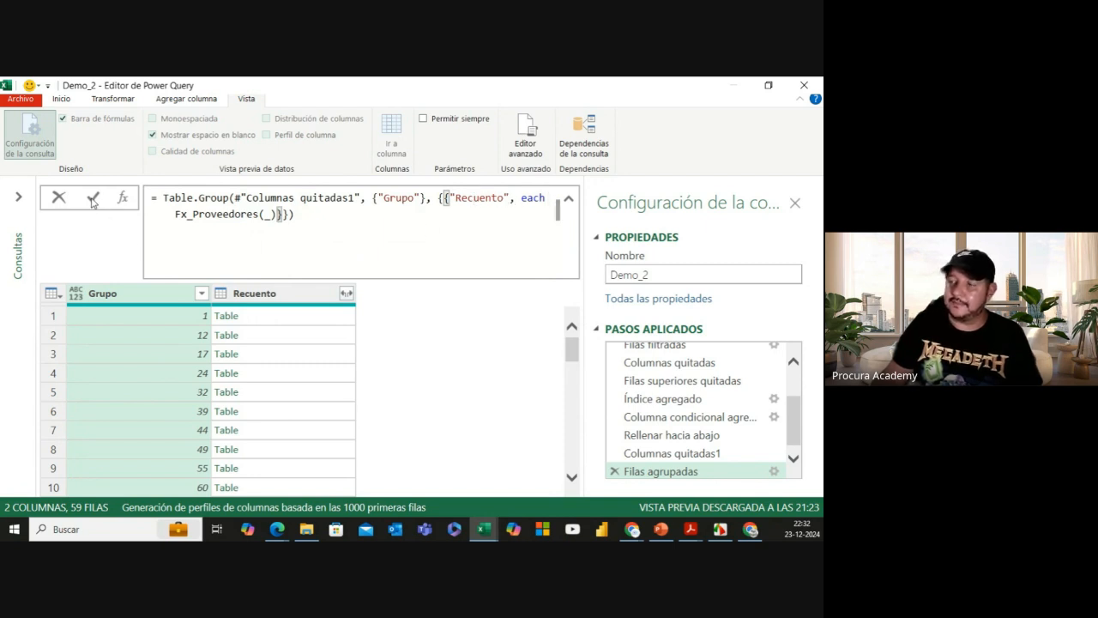
pyautogui.click(281, 319)
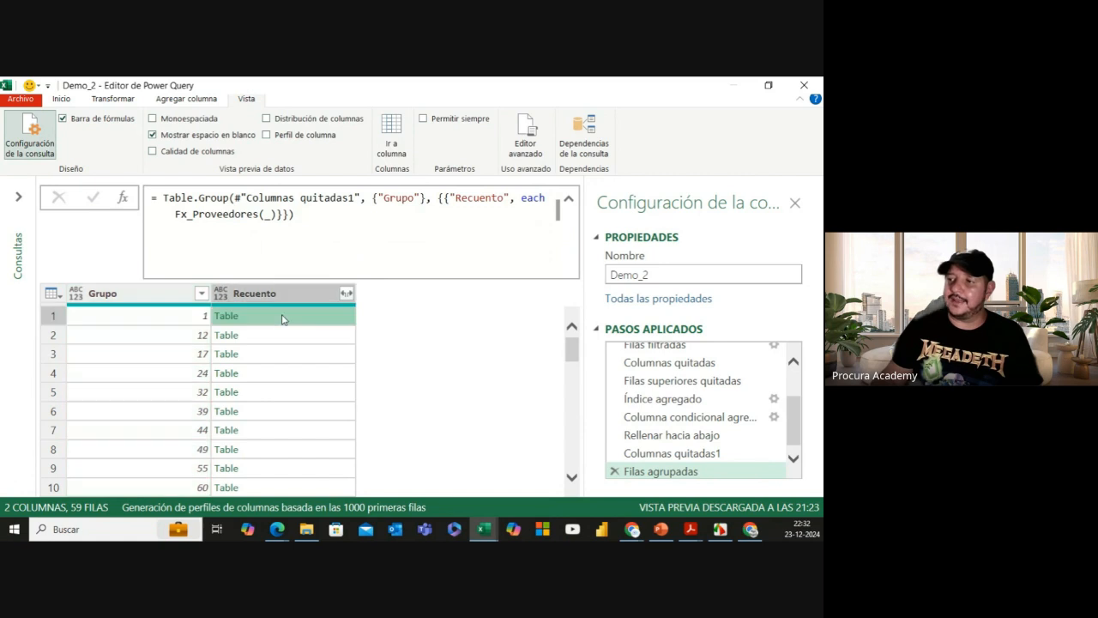
pyautogui.moveTo(197, 495); pyautogui.dragTo(354, 495)
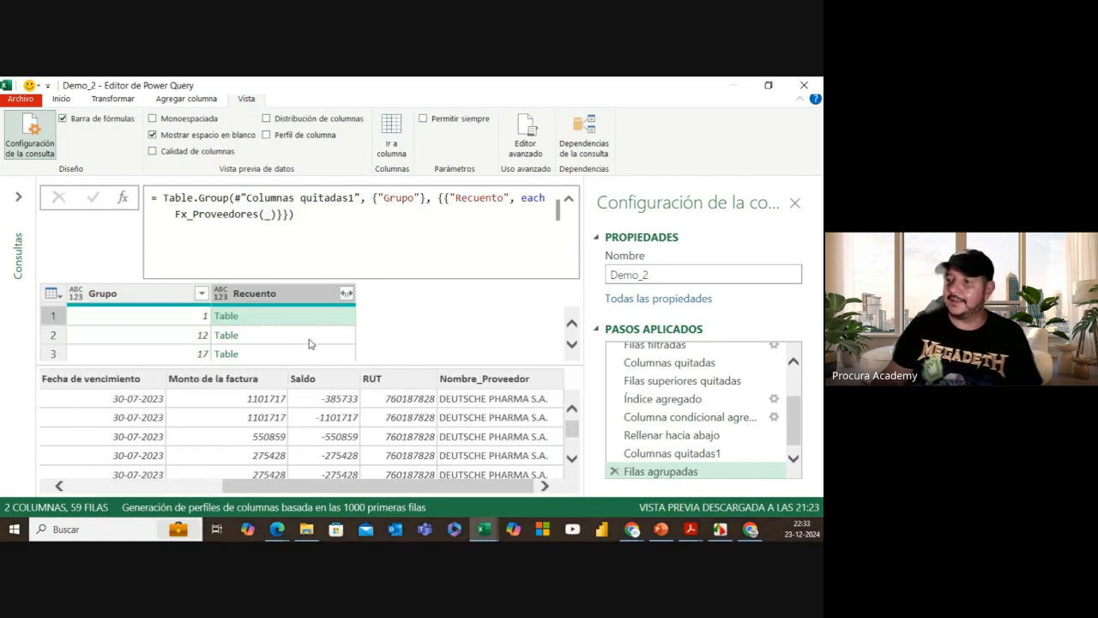
pyautogui.click(310, 339)
pyautogui.moveTo(252, 487); pyautogui.dragTo(423, 487)
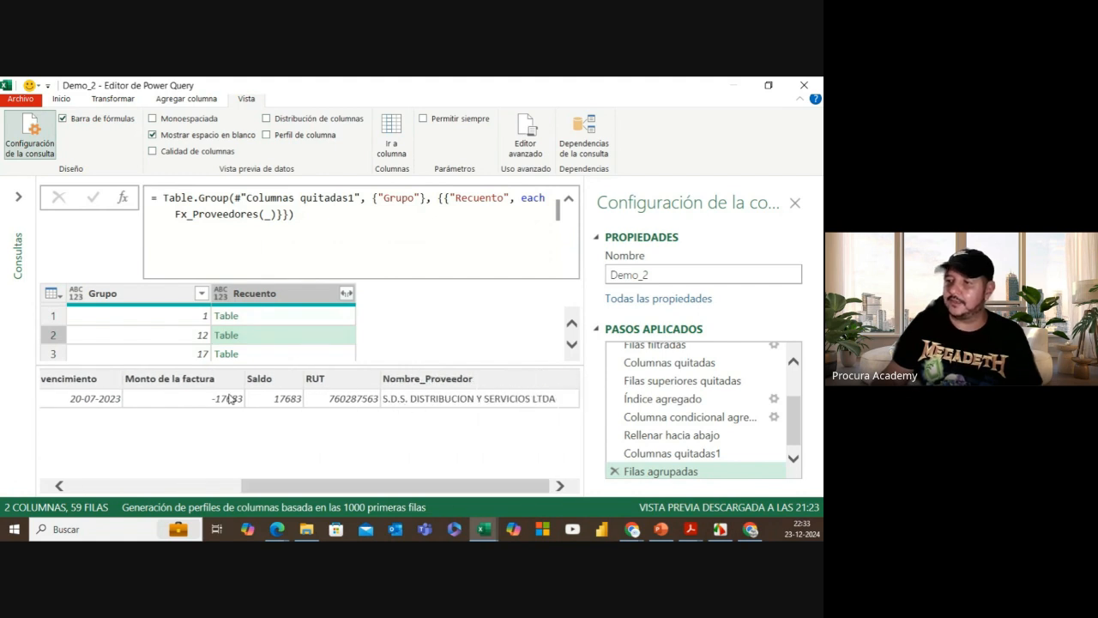
pyautogui.click(263, 354)
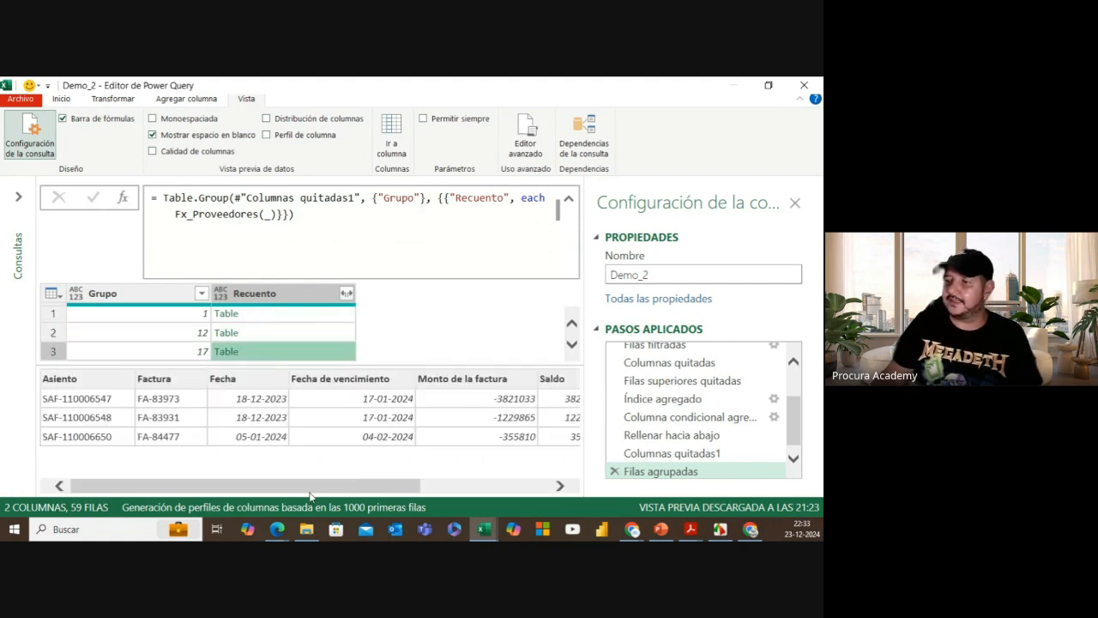
pyautogui.moveTo(321, 491); pyautogui.dragTo(471, 427)
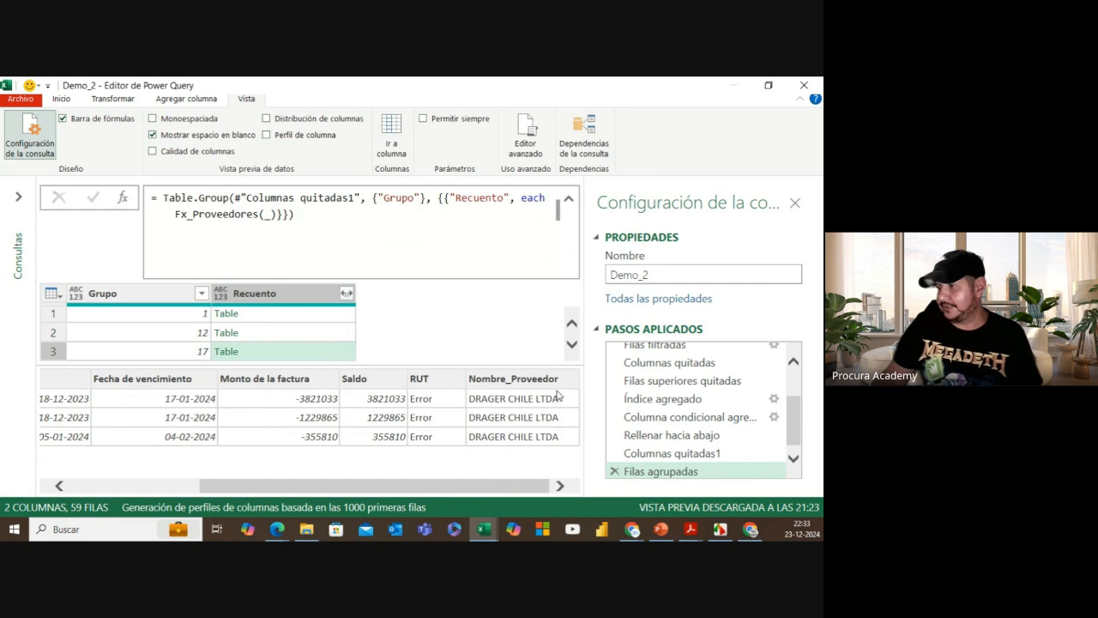
# Step: Review Demo_2's Columnas quitadas1 output (7 columns, 433 rows), then expand the Consultas list
pyautogui.click(673, 455)
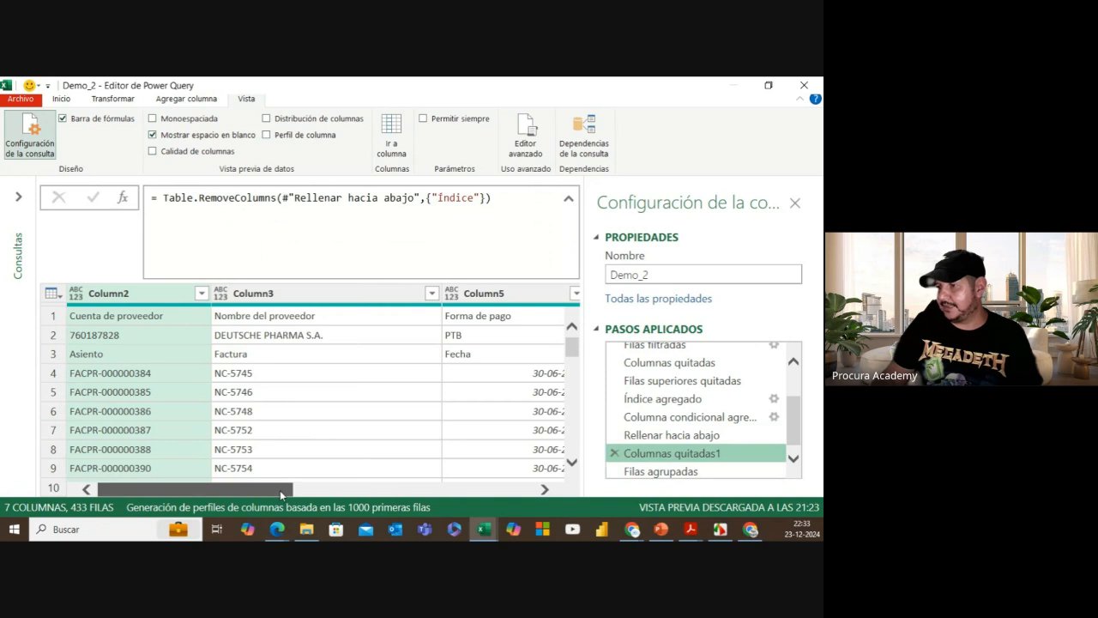
pyautogui.moveTo(280, 490); pyautogui.dragTo(558, 481)
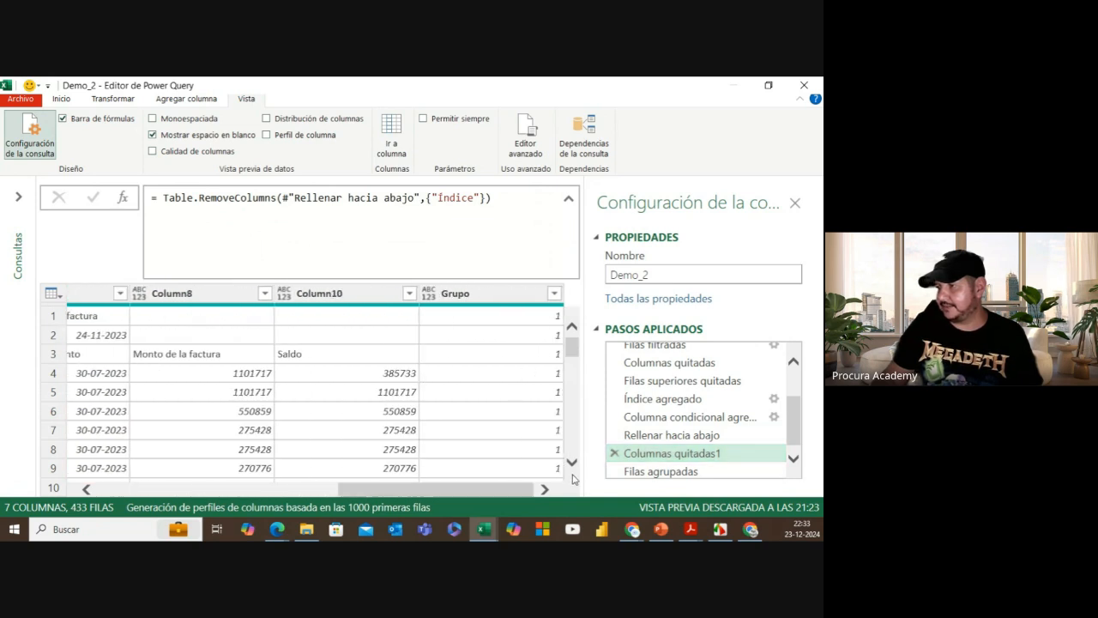
pyautogui.moveTo(439, 487); pyautogui.dragTo(158, 518)
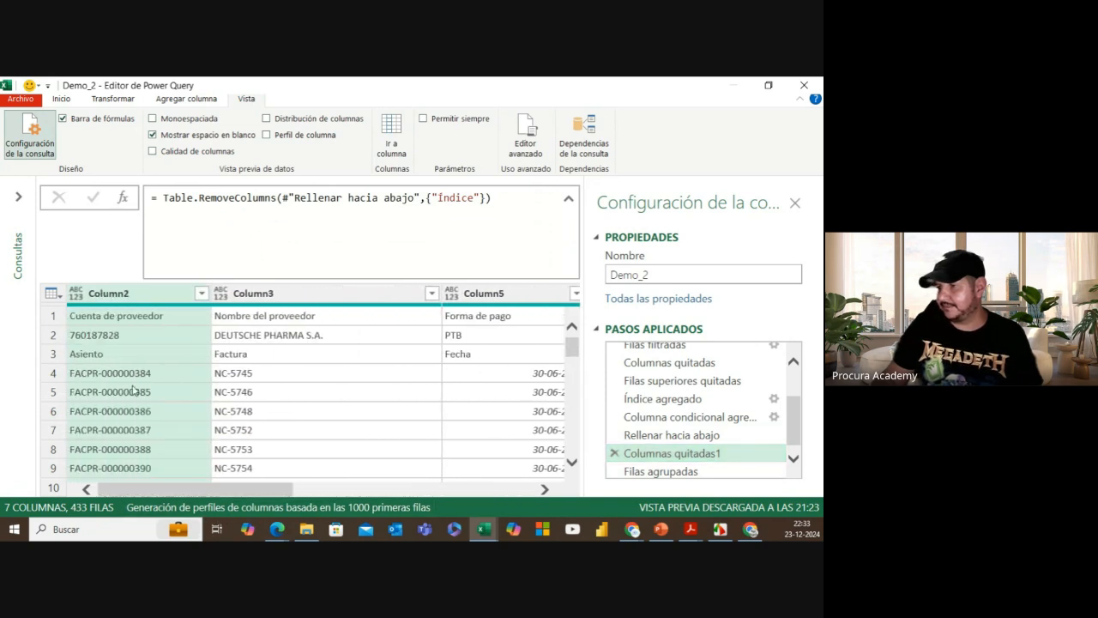
pyautogui.scroll(-4, 127, 380)
pyautogui.scroll(-2, 125, 379)
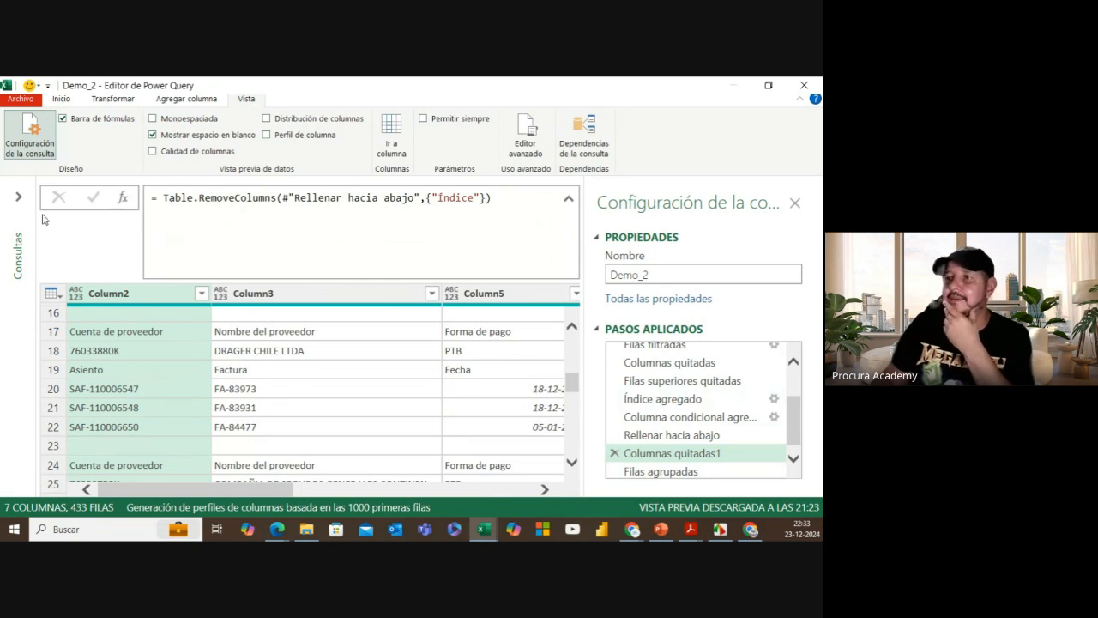
pyautogui.click(20, 197)
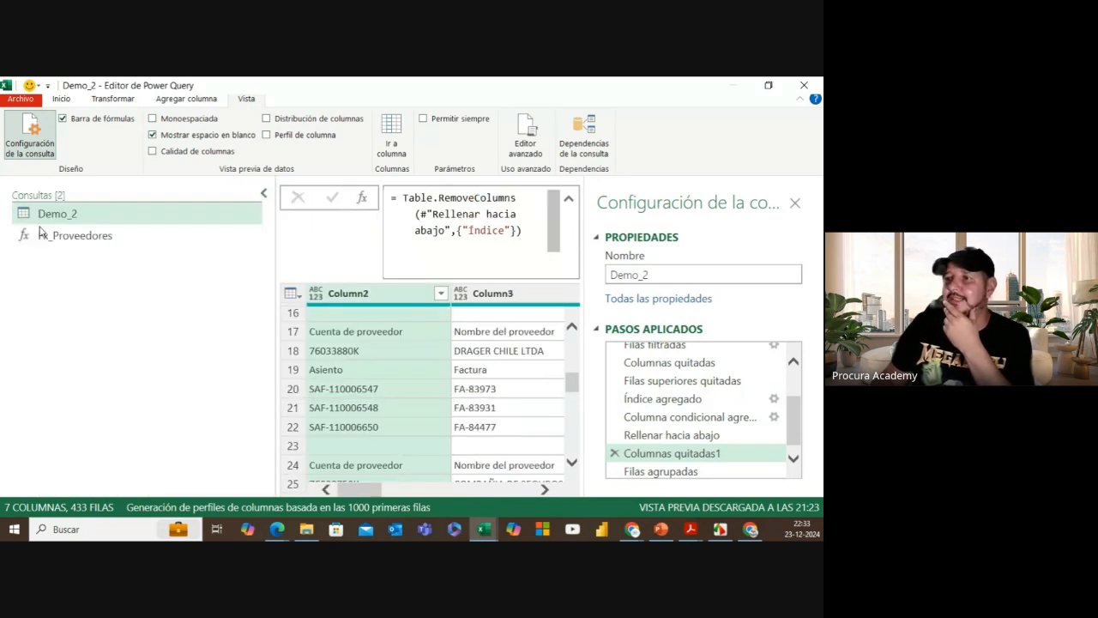
# Step: In Fx_Proveedores' Editor avanzado, change RUT's type from Int64.Type to type text and save
pyautogui.click(117, 240)
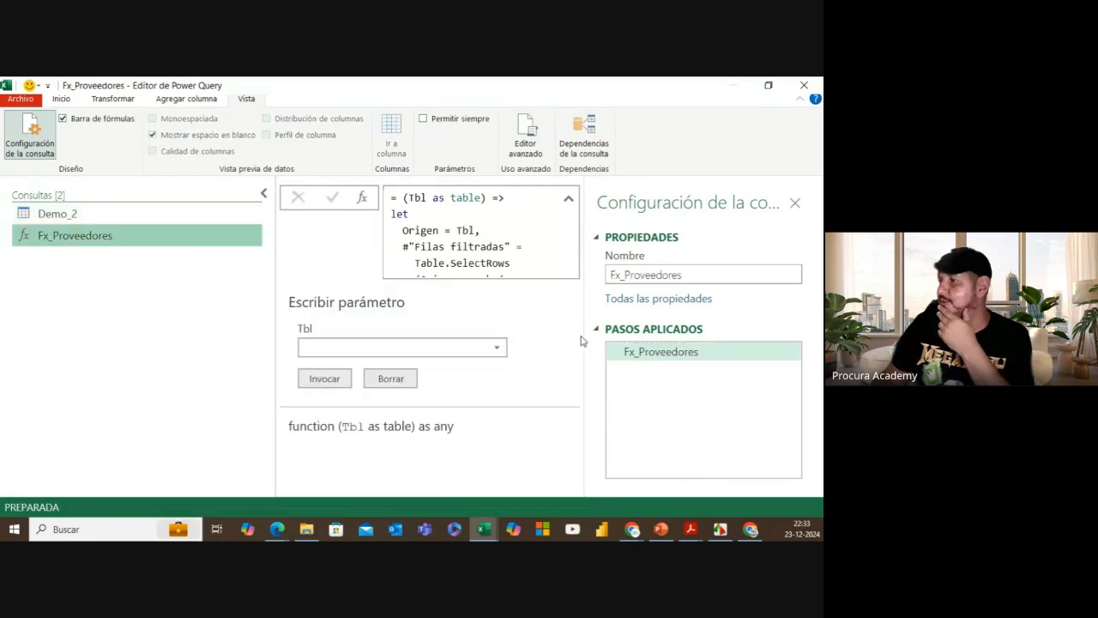
pyautogui.click(524, 137)
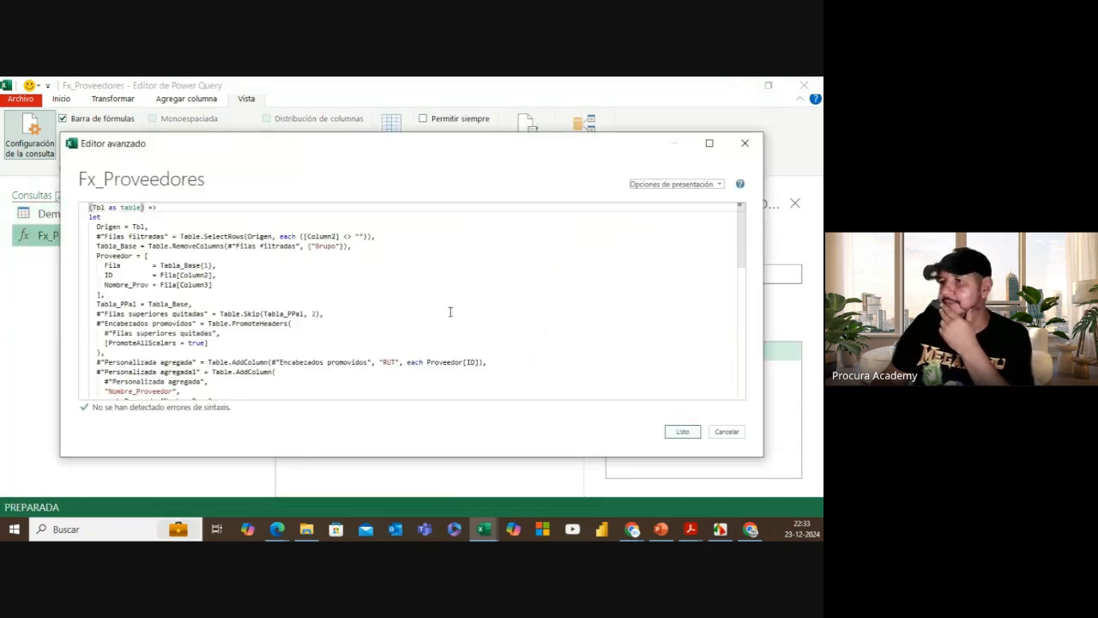
pyautogui.scroll(-8, 258, 339)
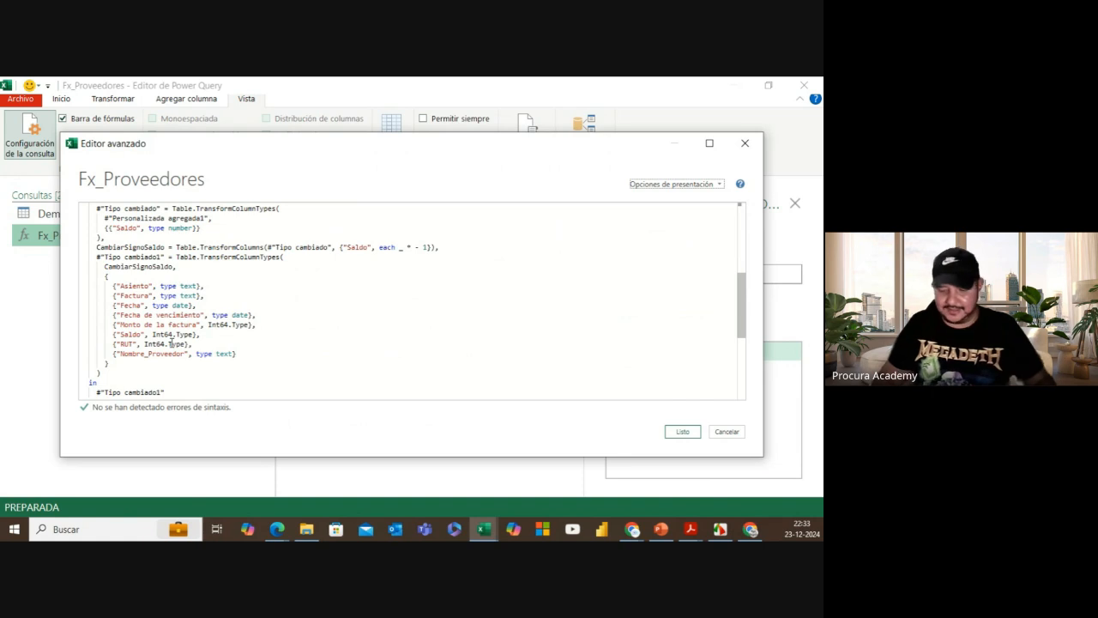
pyautogui.keyDown('ctrl'); pyautogui.scroll(1, 172, 343); pyautogui.keyUp('ctrl')
pyautogui.scroll(-2, 206, 324)
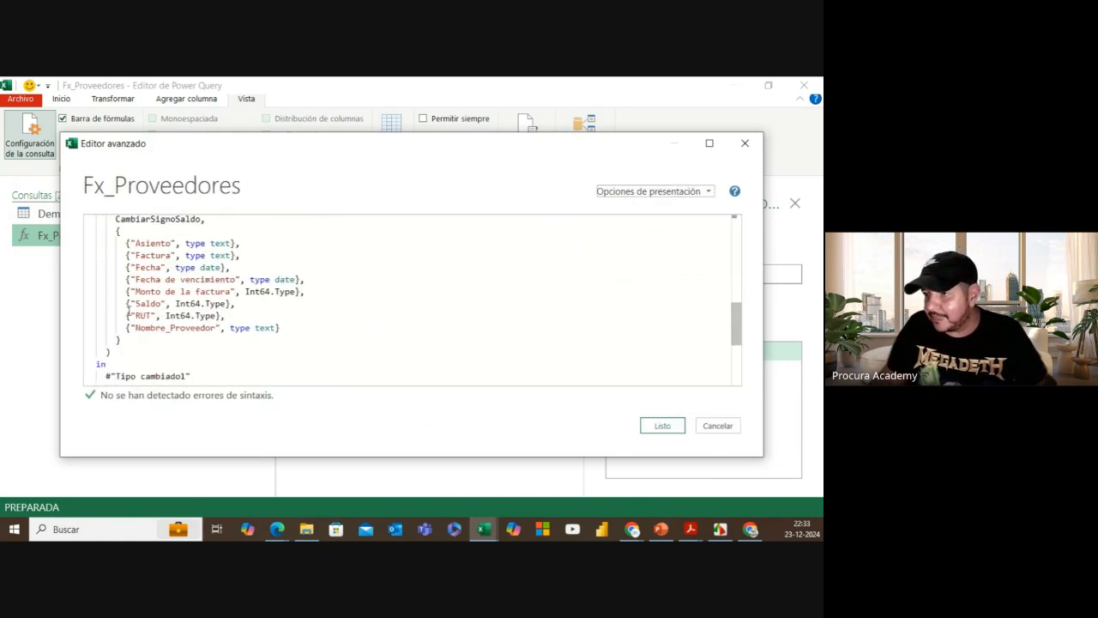
pyautogui.moveTo(126, 315); pyautogui.dragTo(157, 316)
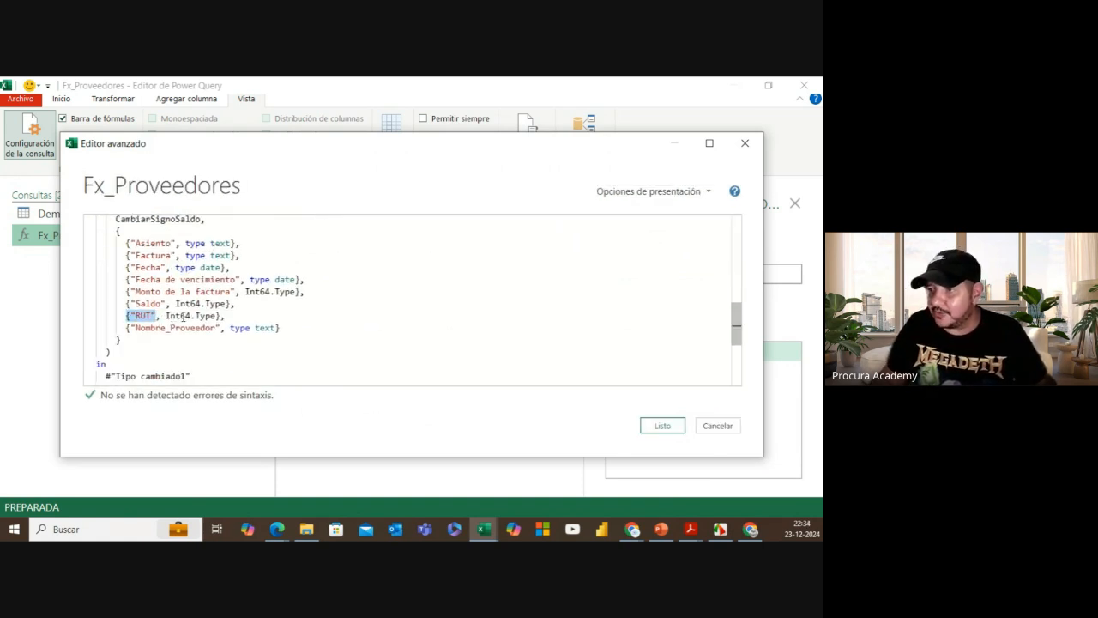
pyautogui.moveTo(205, 316)
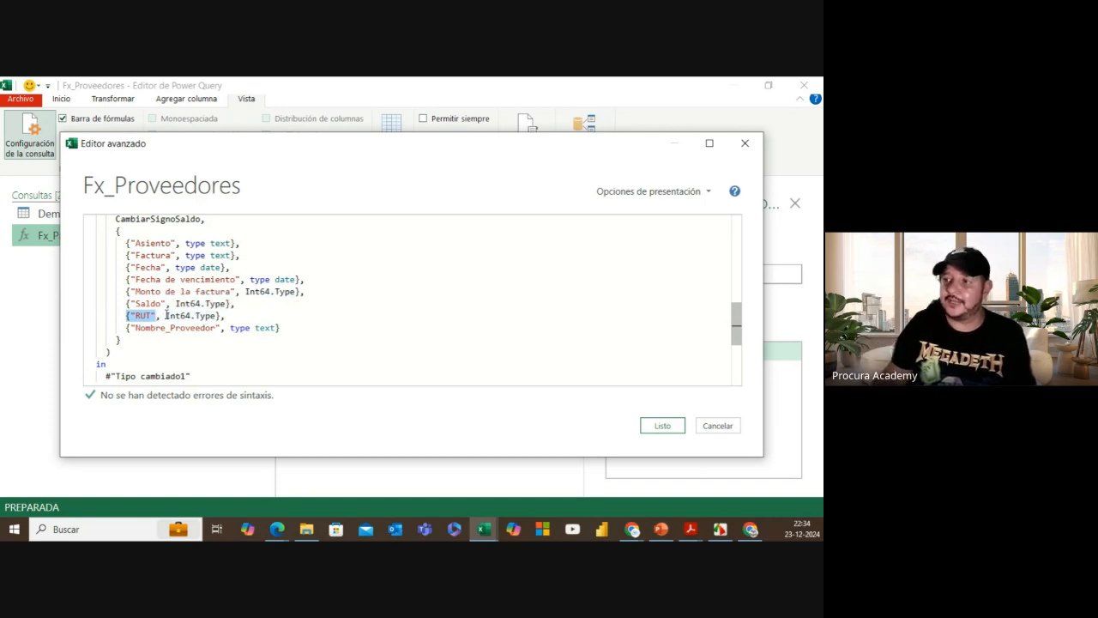
pyautogui.moveTo(166, 316); pyautogui.dragTo(214, 317)
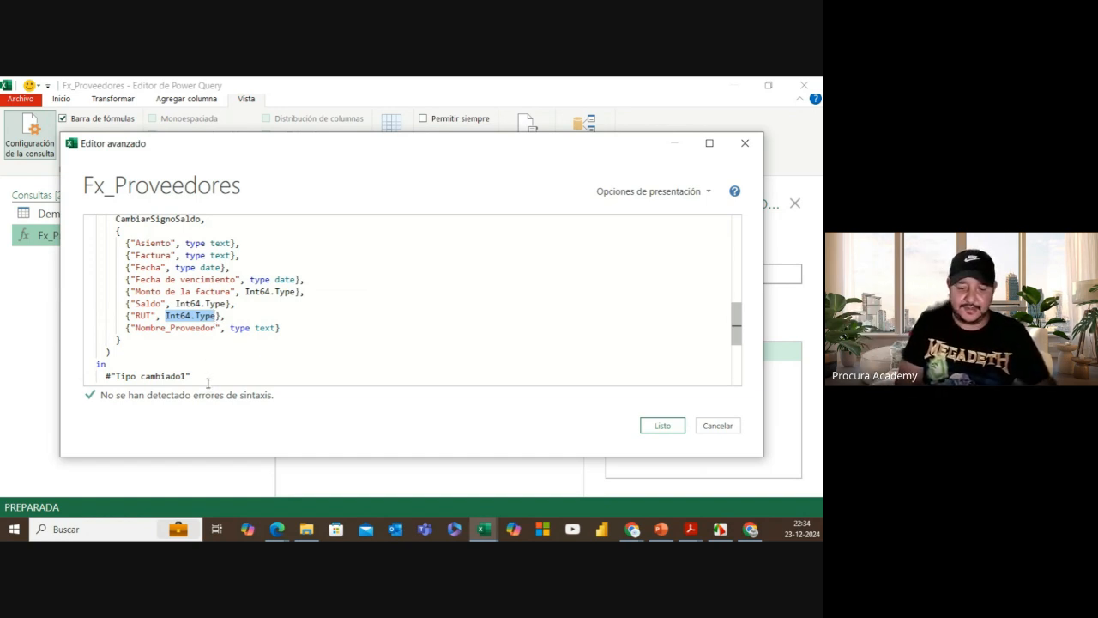
pyautogui.write('t')
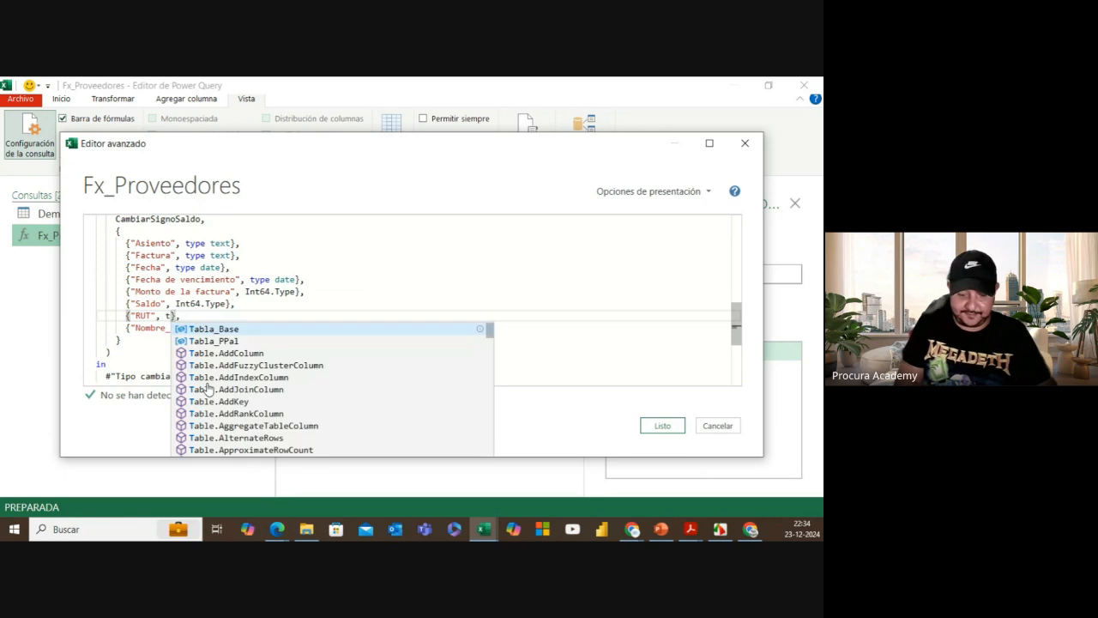
pyautogui.write('yp')
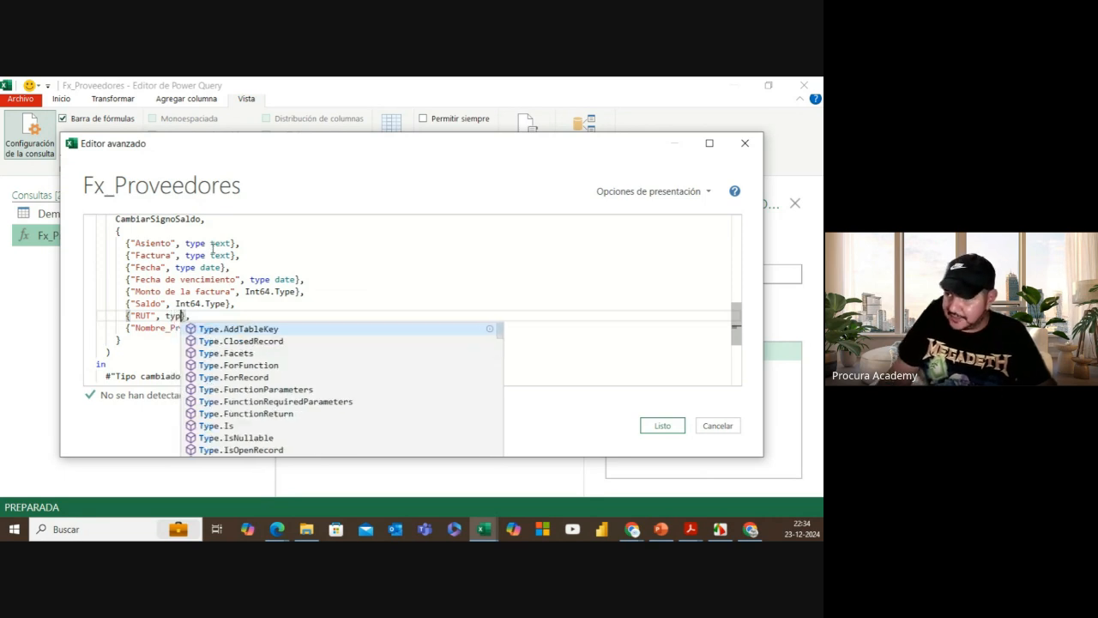
pyautogui.write('e text')
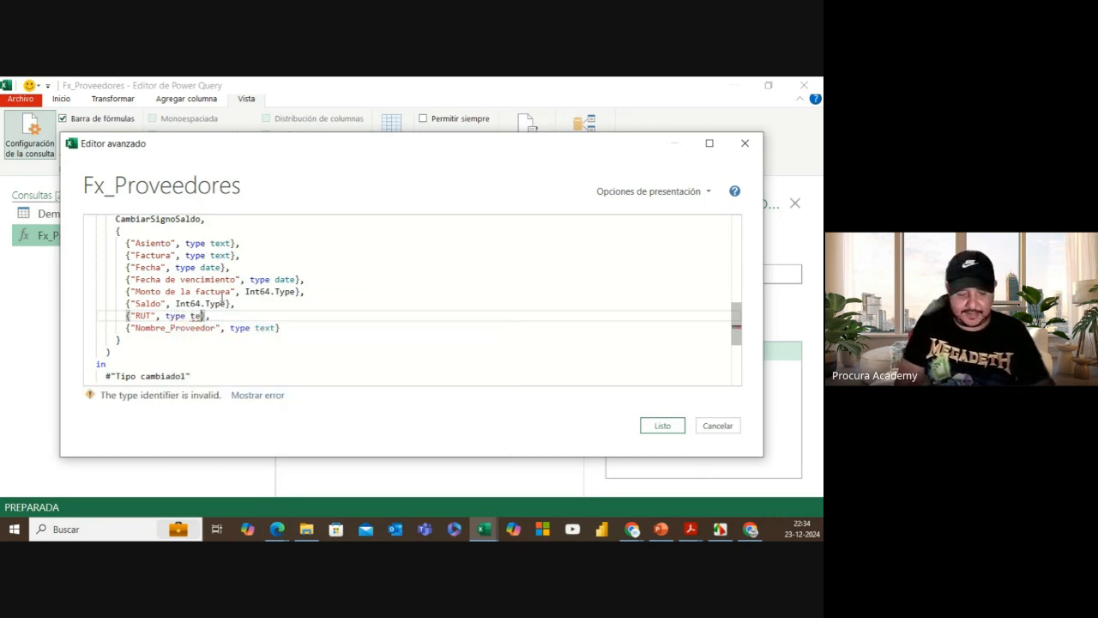
pyautogui.press('Escape')
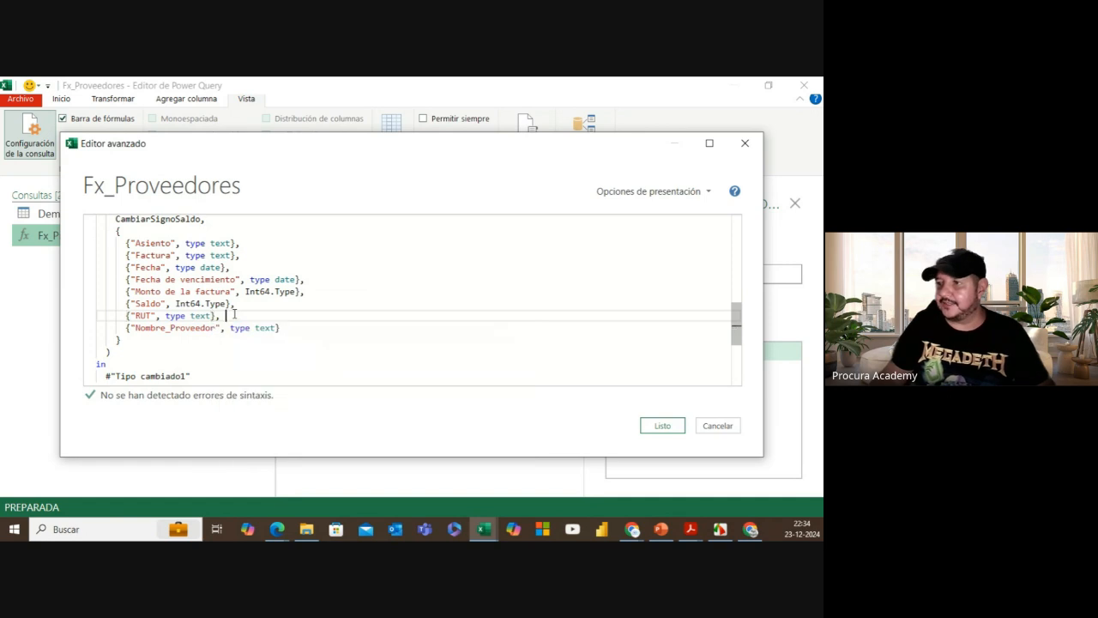
pyautogui.click(665, 426)
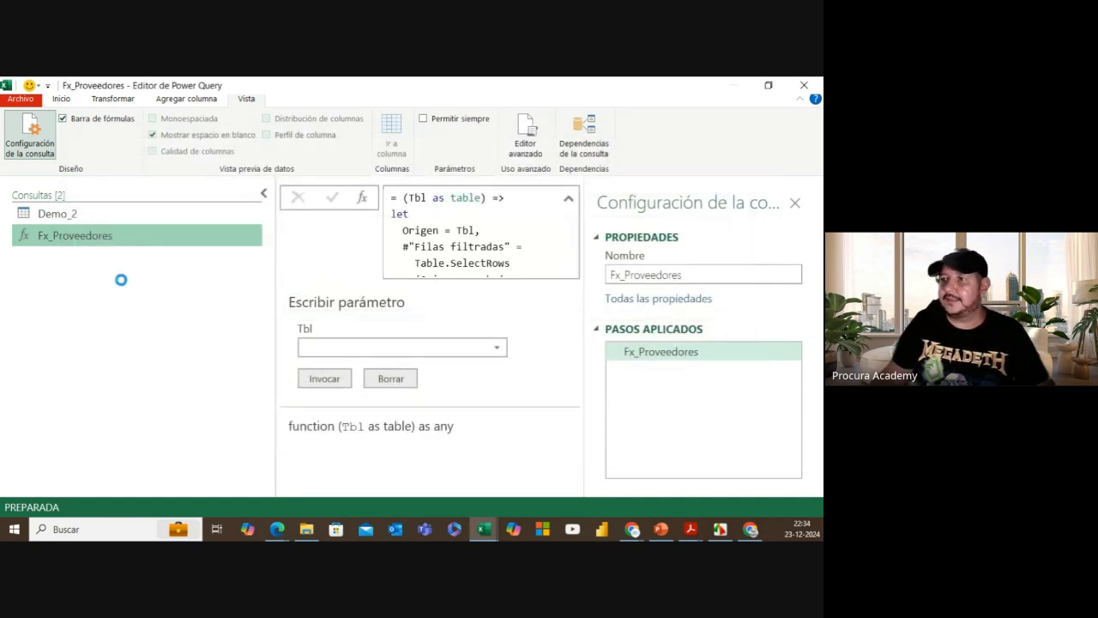
# Step: In Demo_2, preview the nested tables for groups 17 and 24, checking RUT text values
pyautogui.click(90, 221)
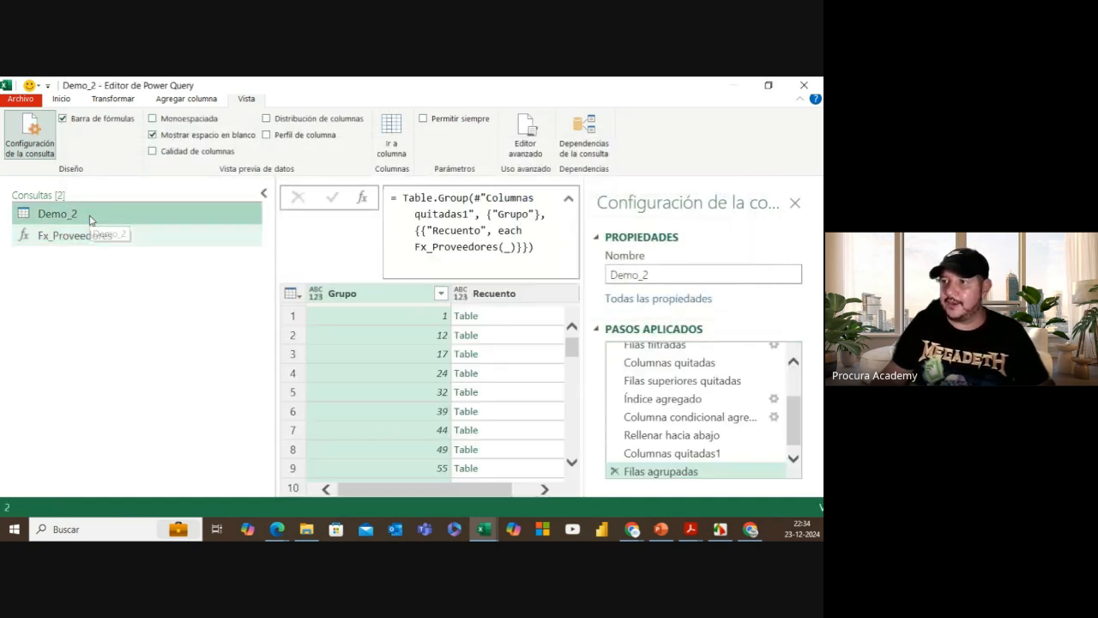
pyautogui.click(508, 357)
pyautogui.moveTo(402, 490); pyautogui.dragTo(547, 489)
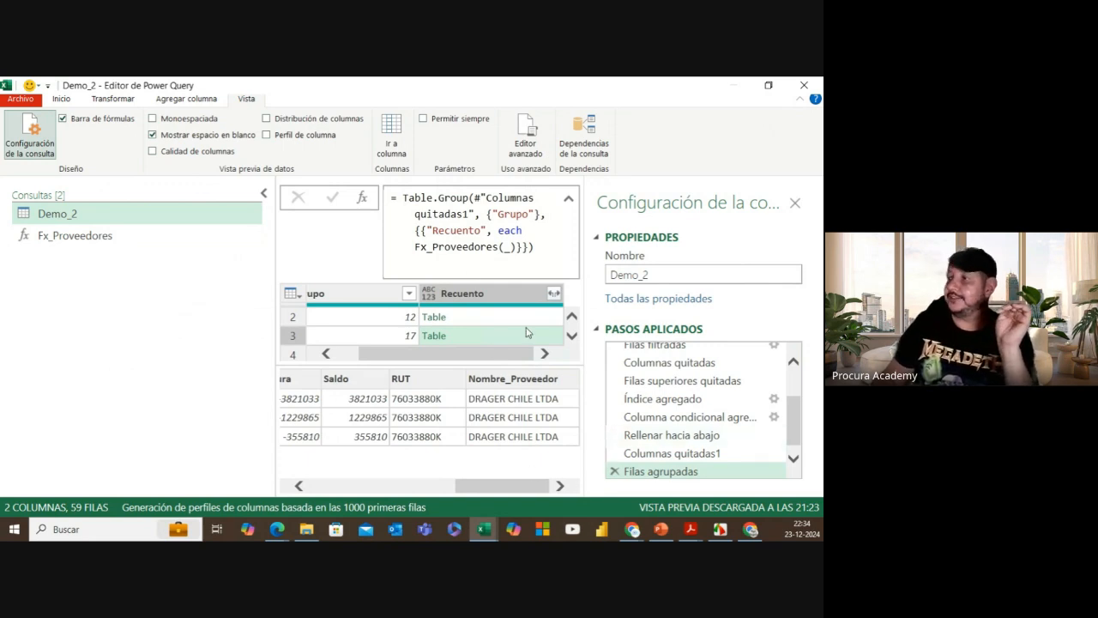
pyautogui.scroll(-1, 515, 333)
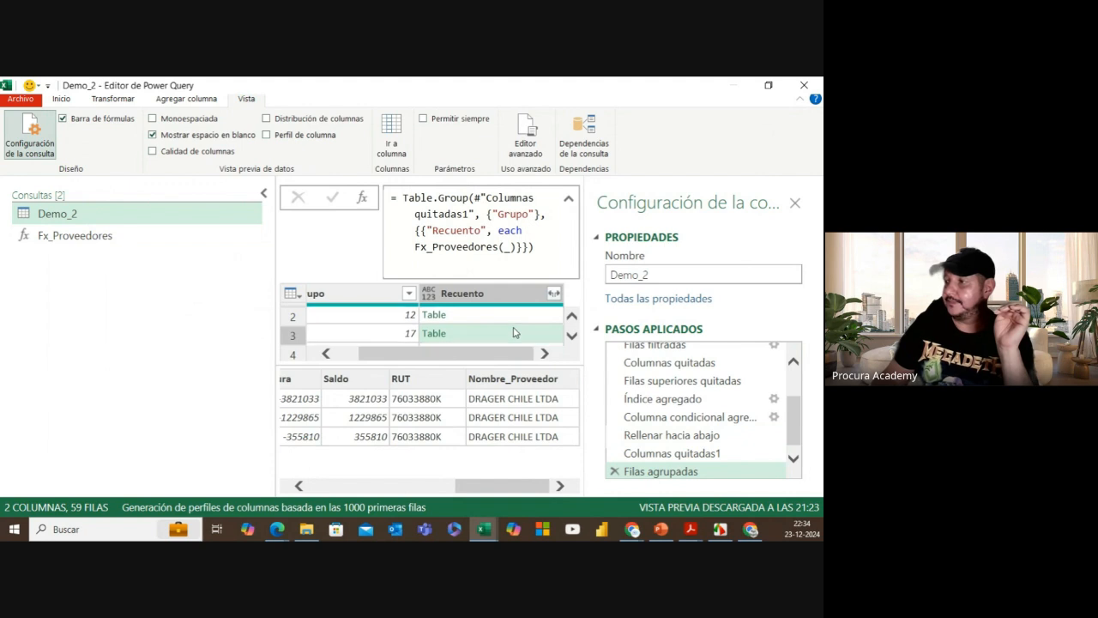
pyautogui.scroll(-1, 514, 333)
pyautogui.click(512, 340)
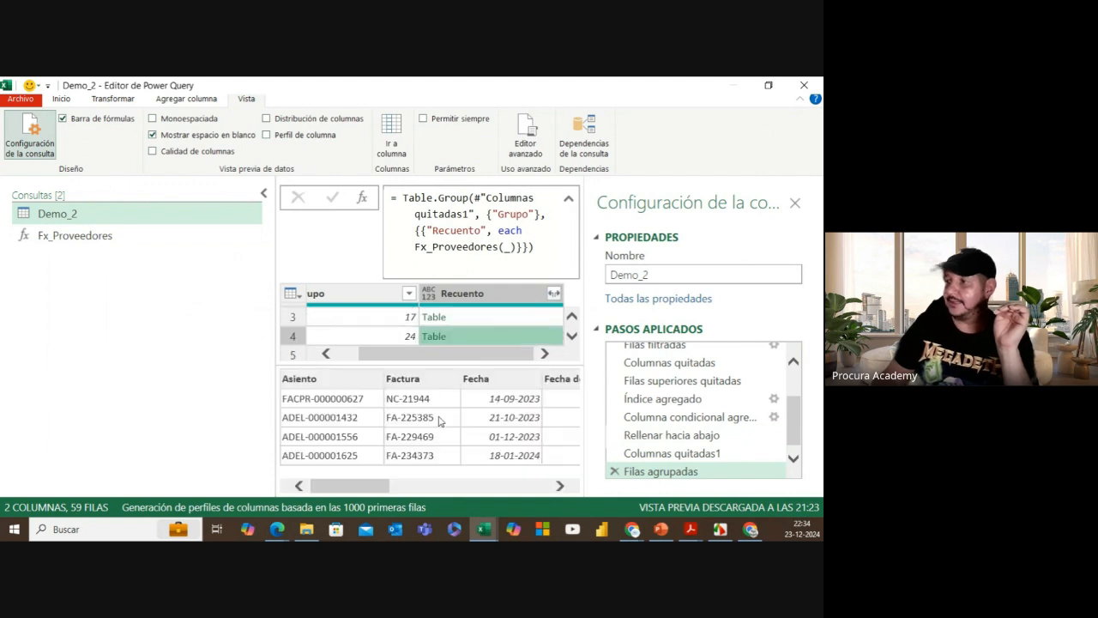
pyautogui.moveTo(381, 487); pyautogui.dragTo(545, 488)
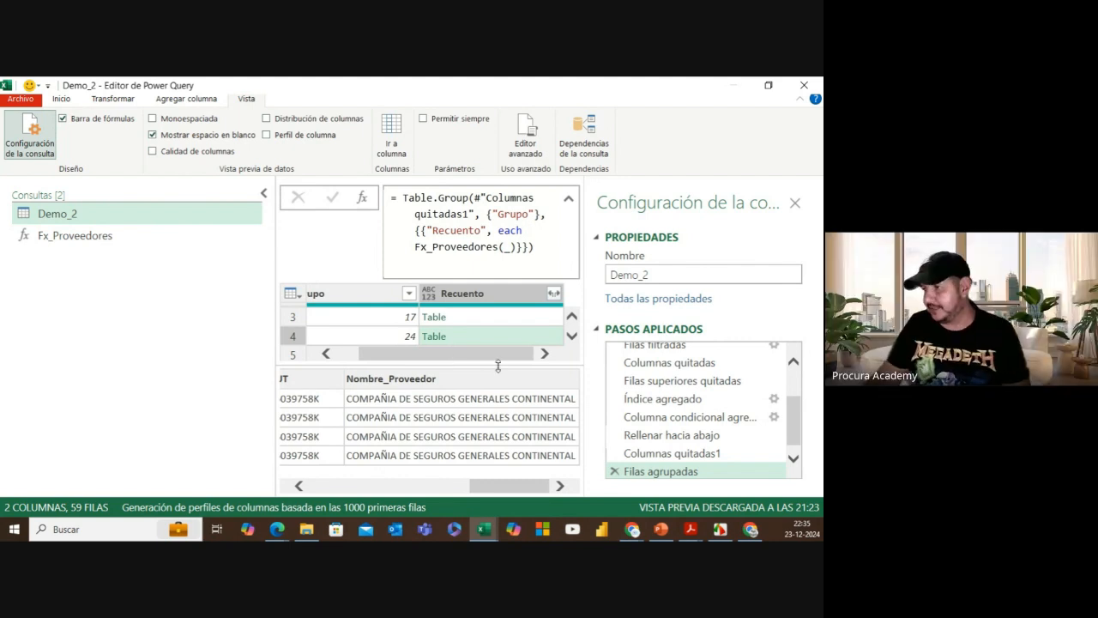
pyautogui.moveTo(489, 489); pyautogui.dragTo(330, 489)
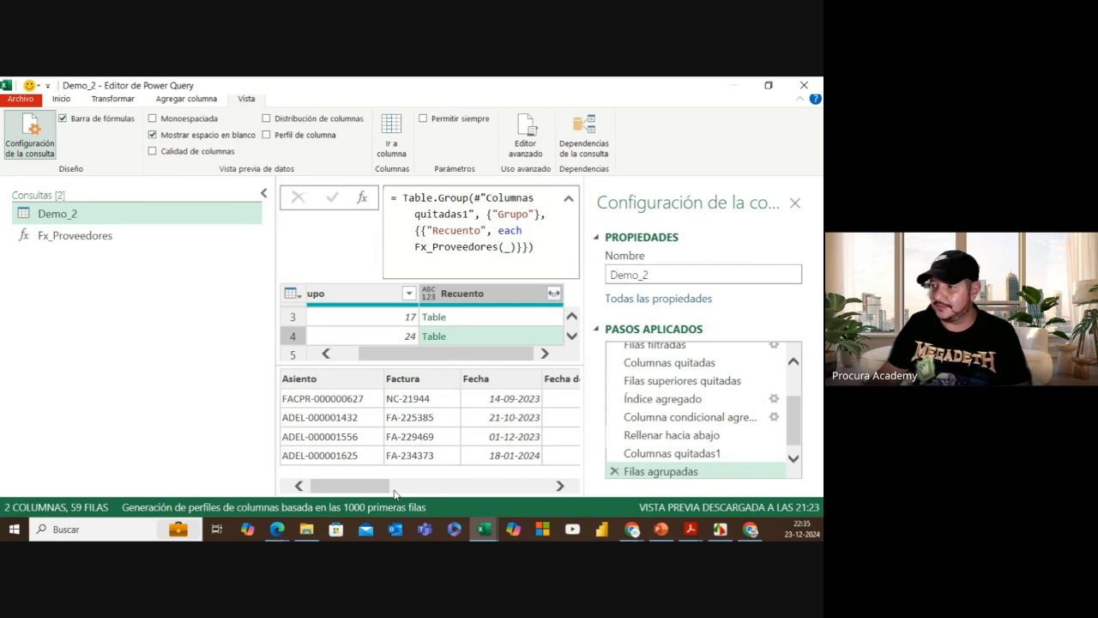
pyautogui.moveTo(373, 490); pyautogui.dragTo(478, 490)
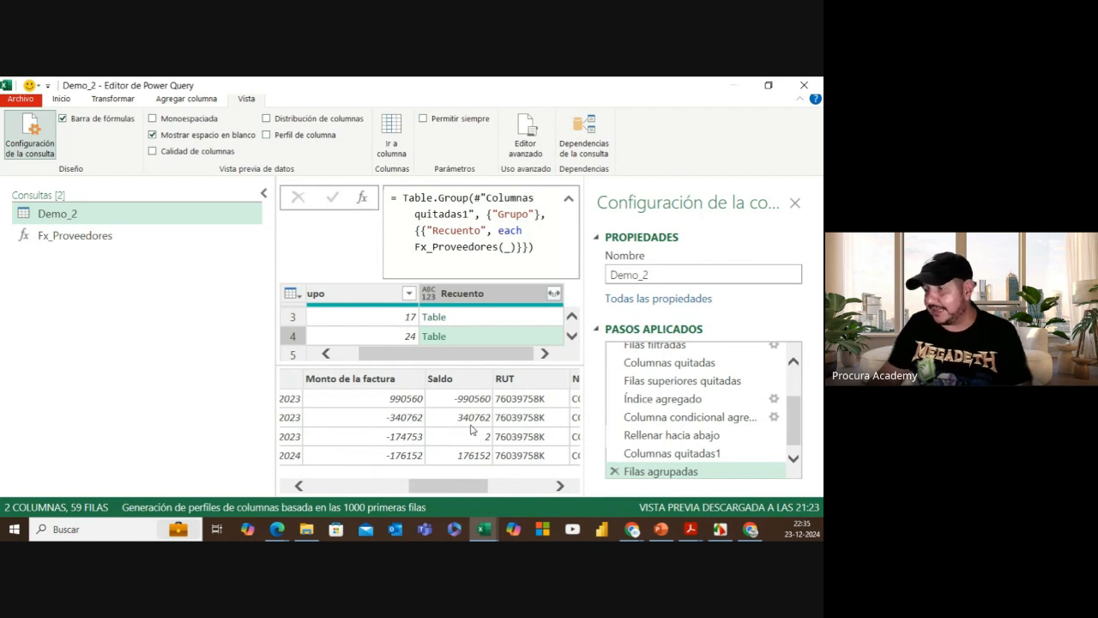
pyautogui.moveTo(474, 489); pyautogui.dragTo(497, 488)
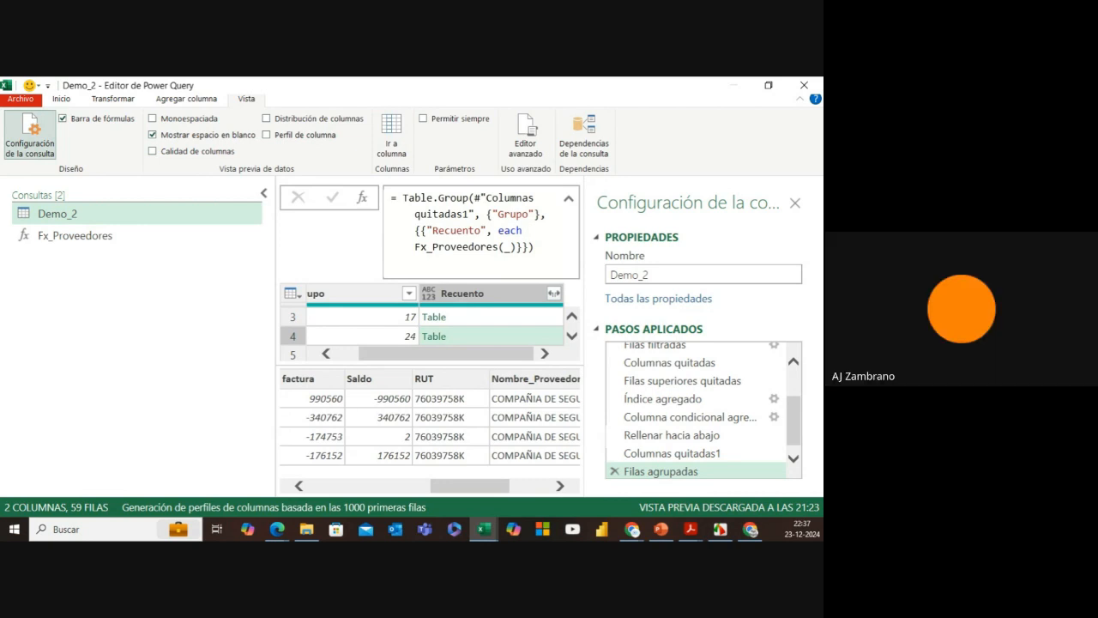
# Step: Collapse the query list, select the Recuento column, and begin editing the Filas agrupadas formula
pyautogui.click(263, 193)
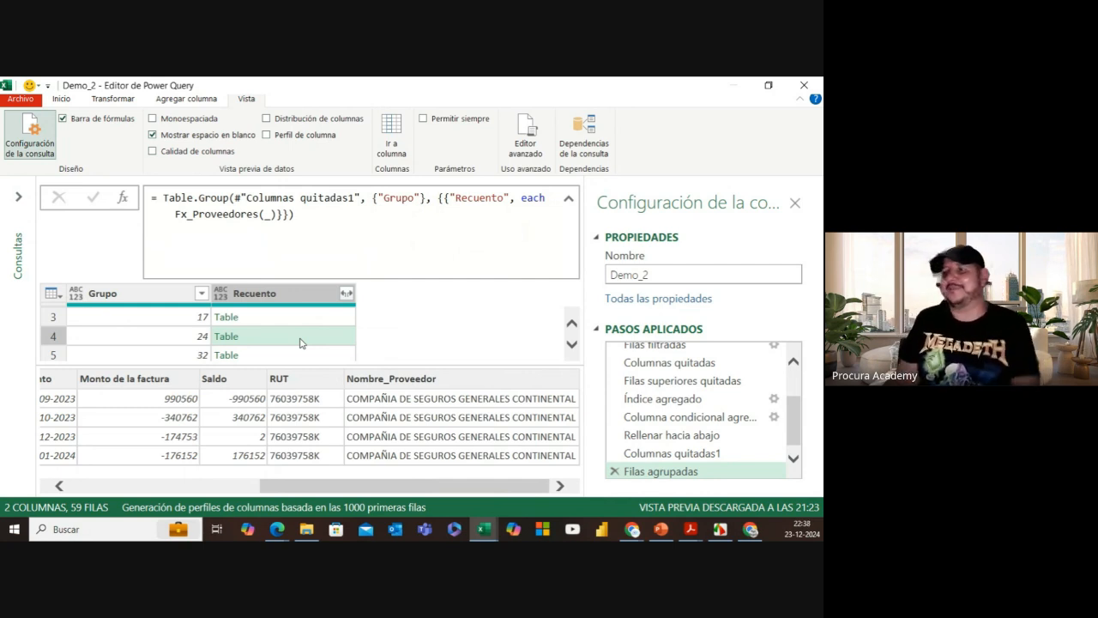
pyautogui.click(300, 298)
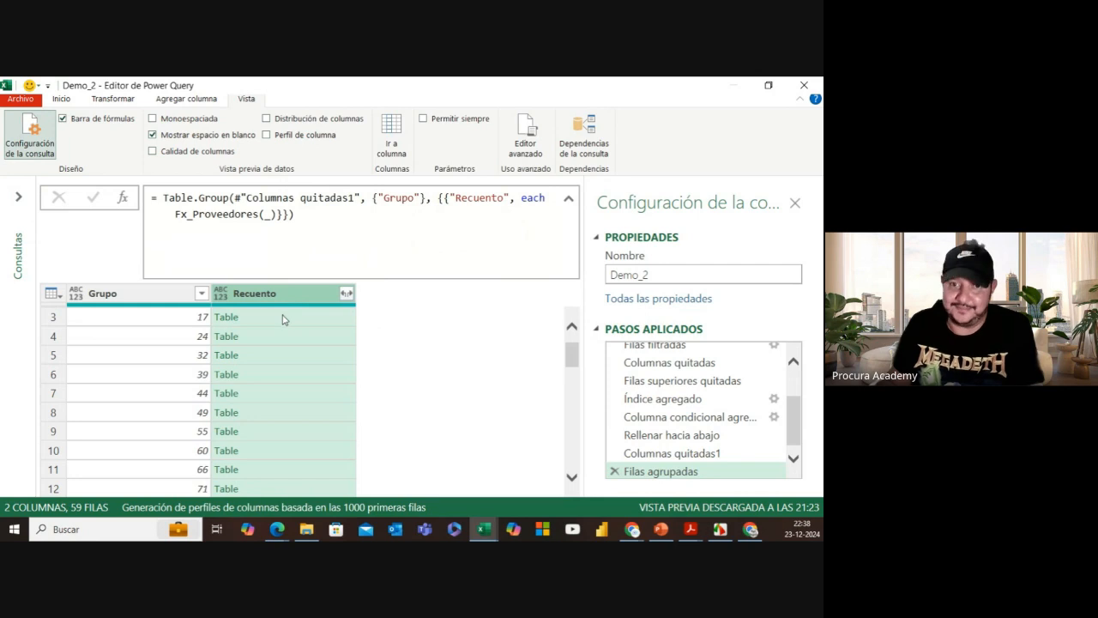
pyautogui.click(307, 213)
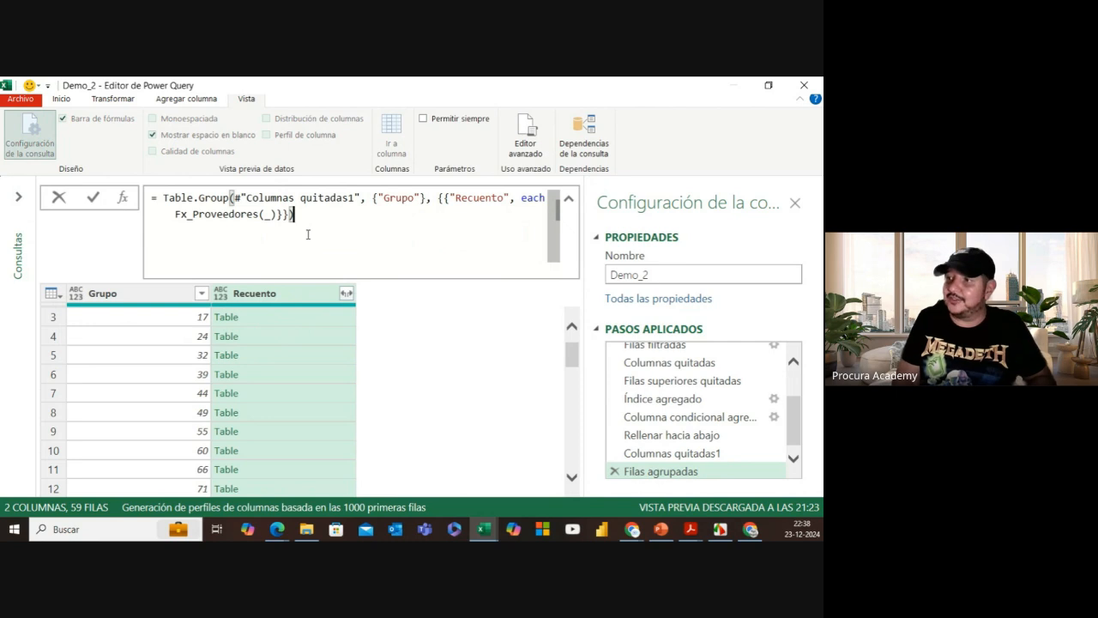
# Step: Append [Recuento] to the Filas agrupadas formula and preview the first three tables in the list
pyautogui.write('[')
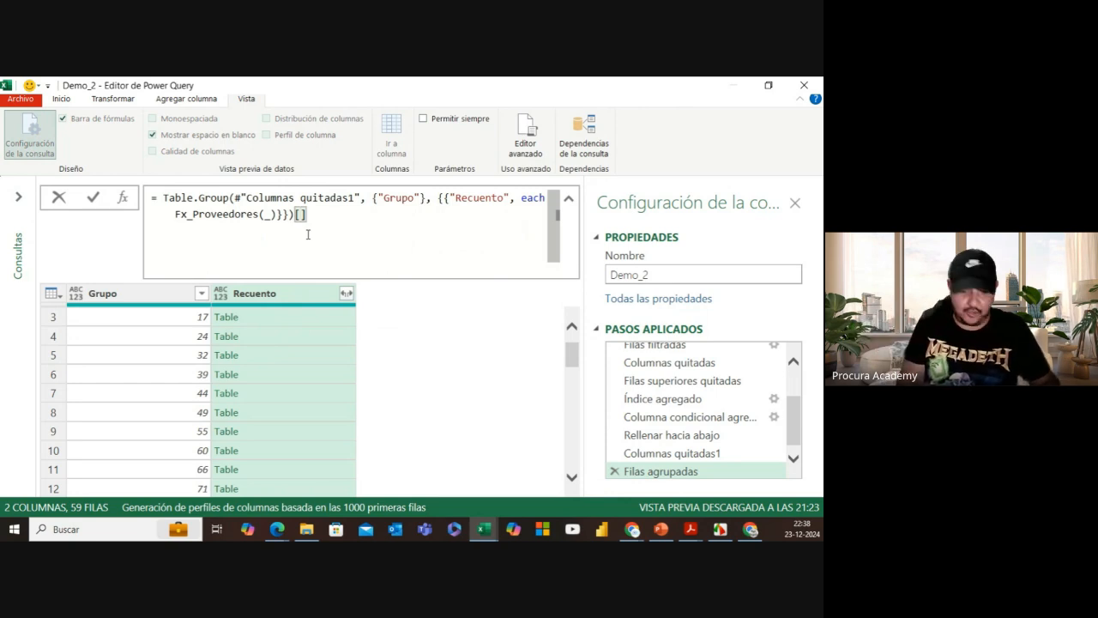
pyautogui.write('Recuento')
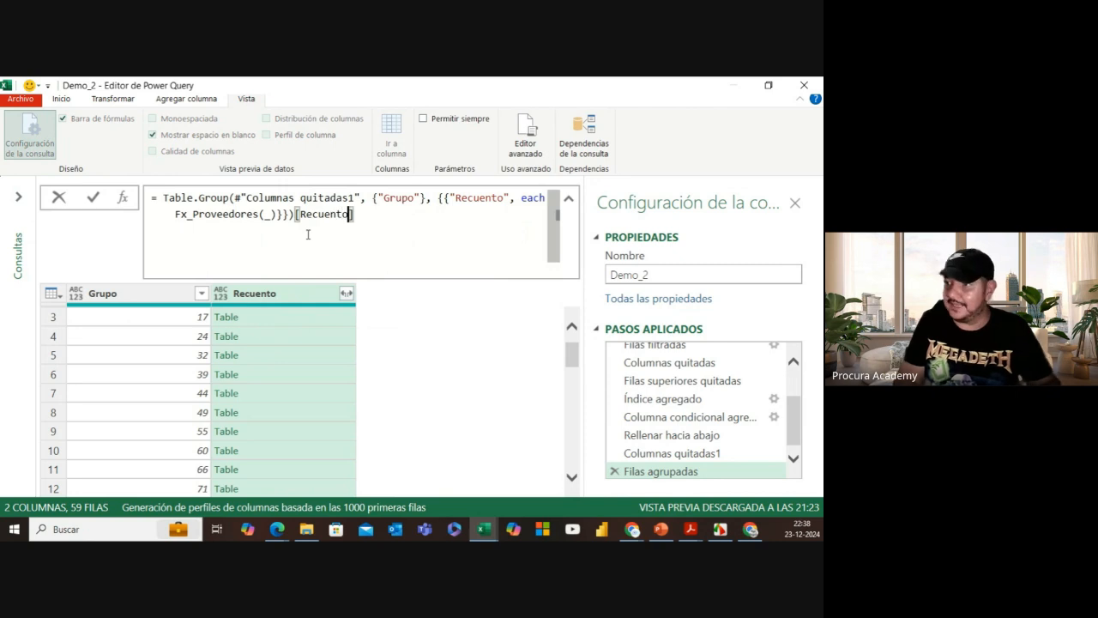
pyautogui.click(94, 198)
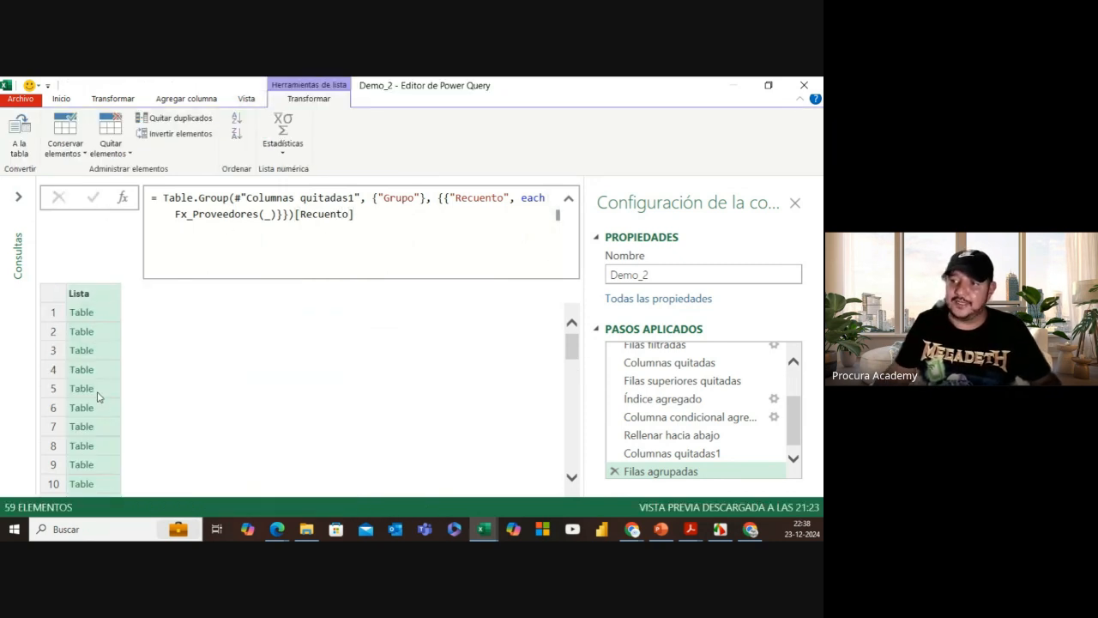
pyautogui.click(115, 316)
pyautogui.click(113, 333)
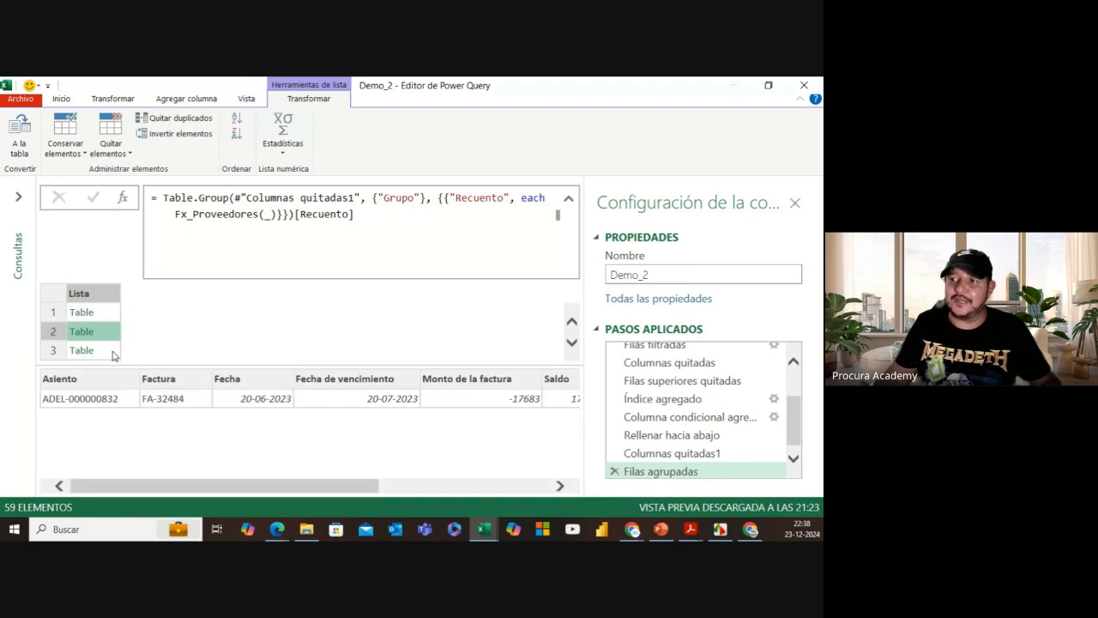
pyautogui.click(113, 352)
# Step: Wrap the formula as Table.Combine( Table.Group(...)[Recuento]) and commit it
pyautogui.click(162, 198)
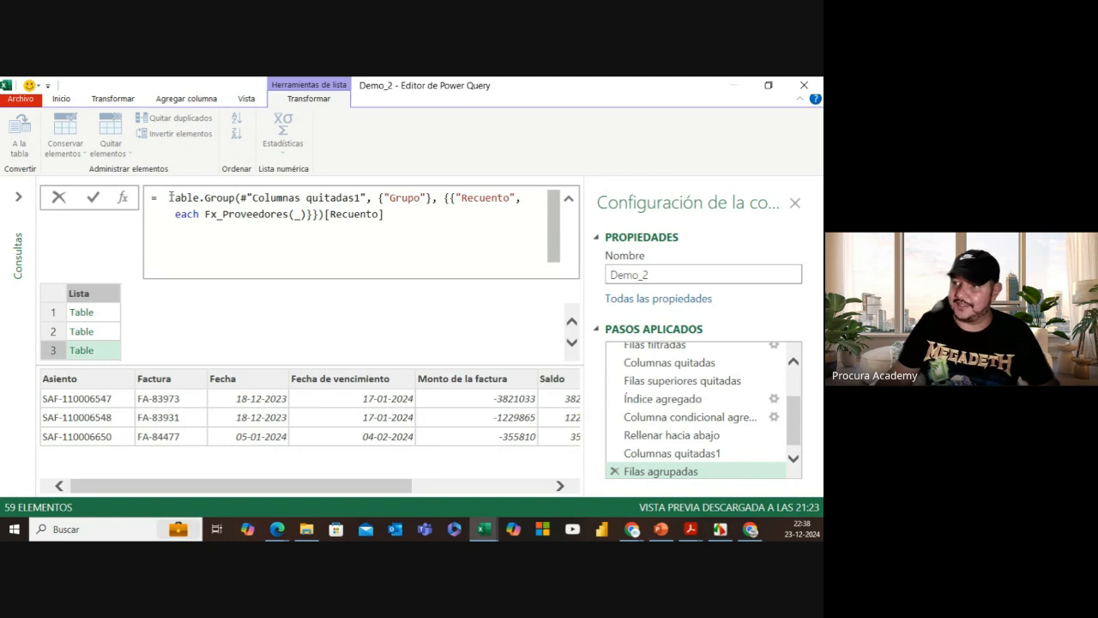
pyautogui.moveTo(170, 199); pyautogui.dragTo(386, 216)
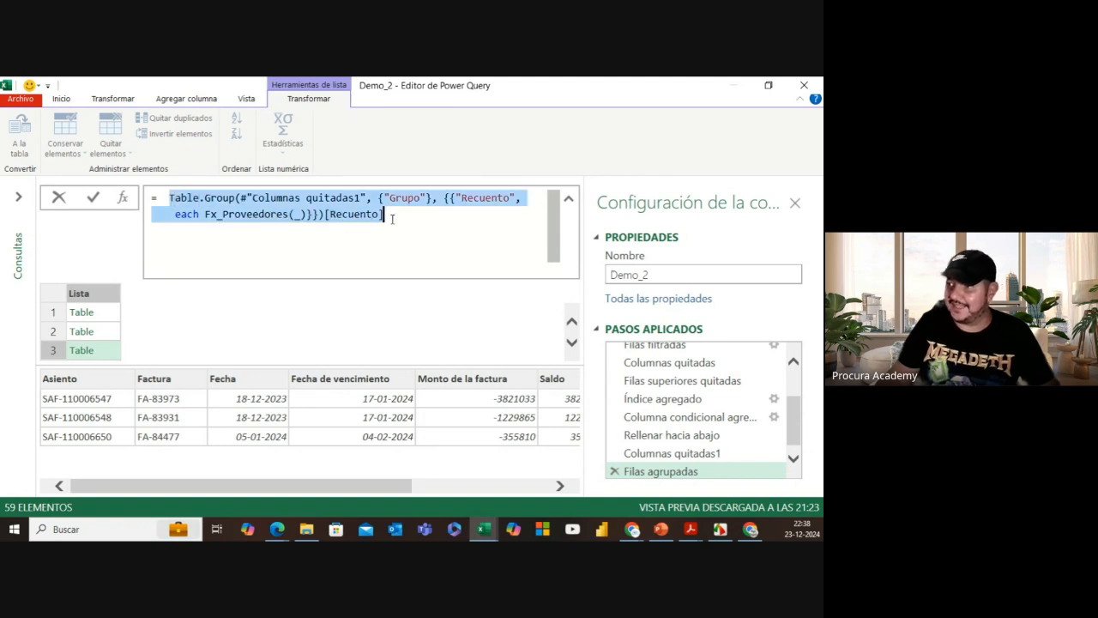
pyautogui.click(162, 200)
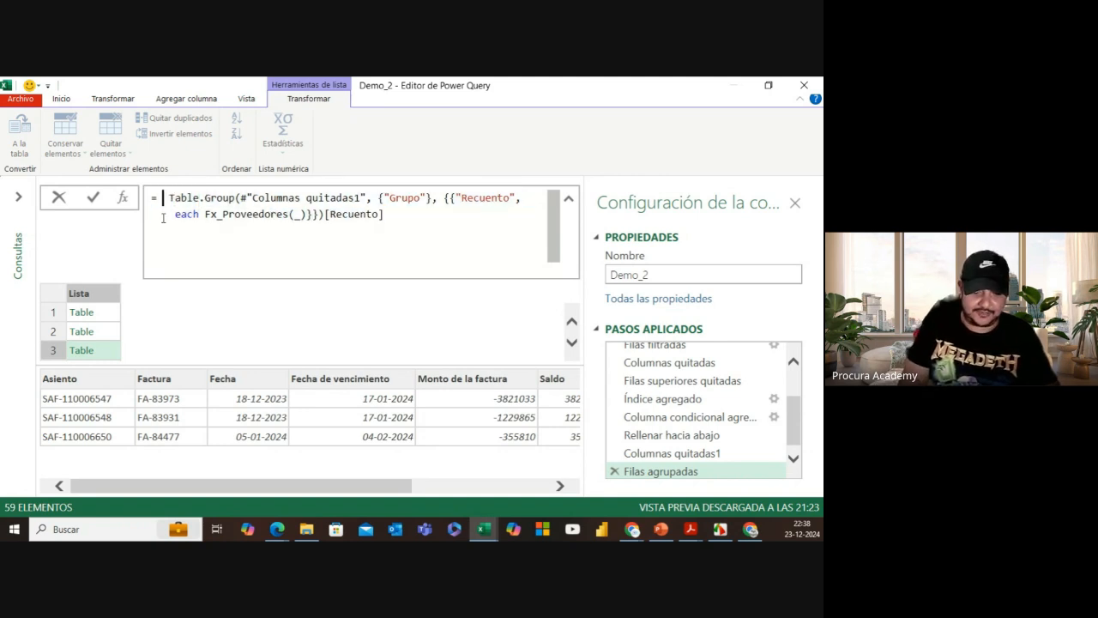
pyautogui.write('tableco')
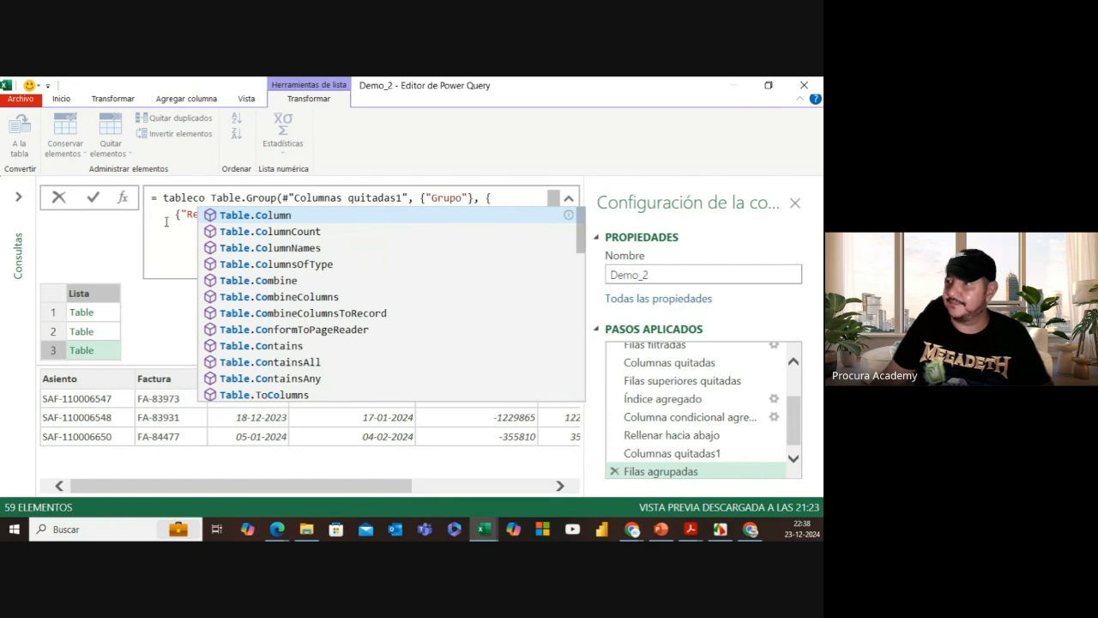
pyautogui.click(292, 280)
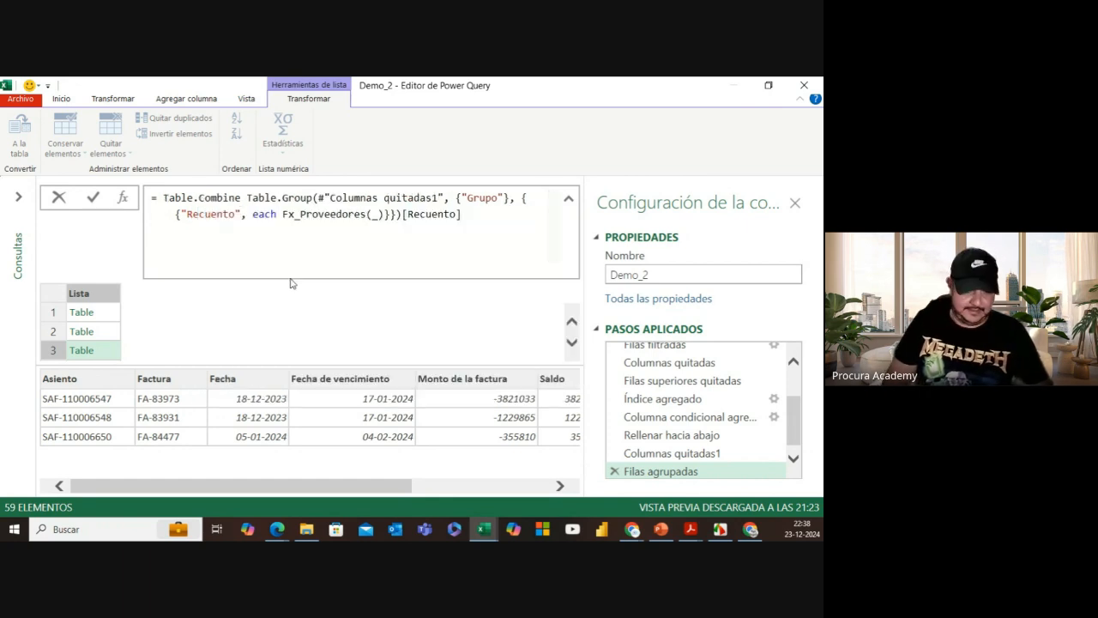
pyautogui.write('(')
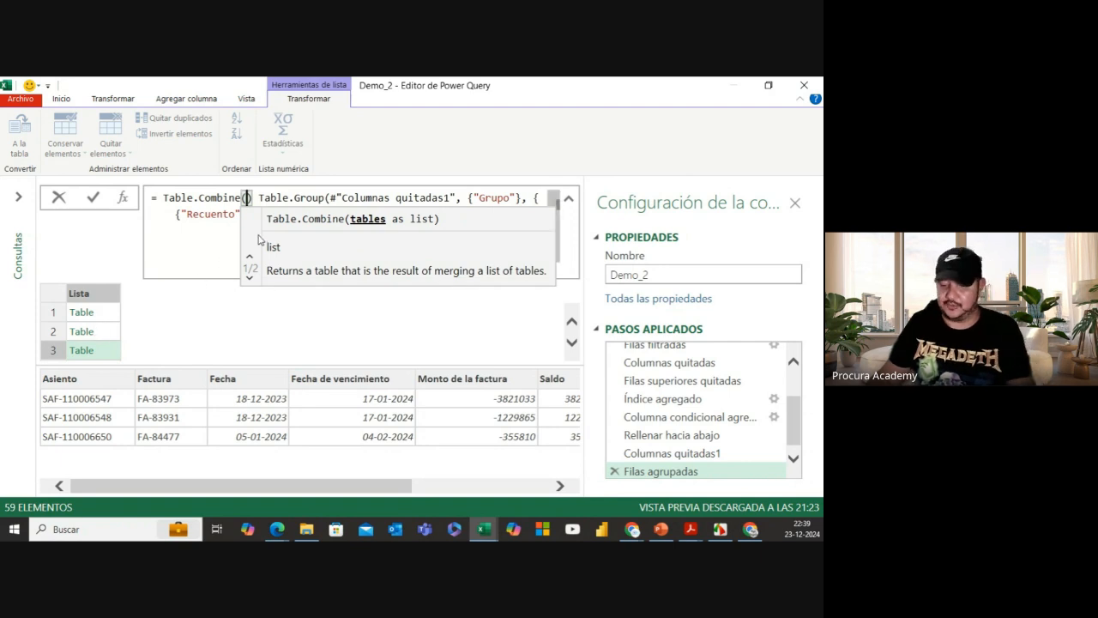
pyautogui.press('Delete')
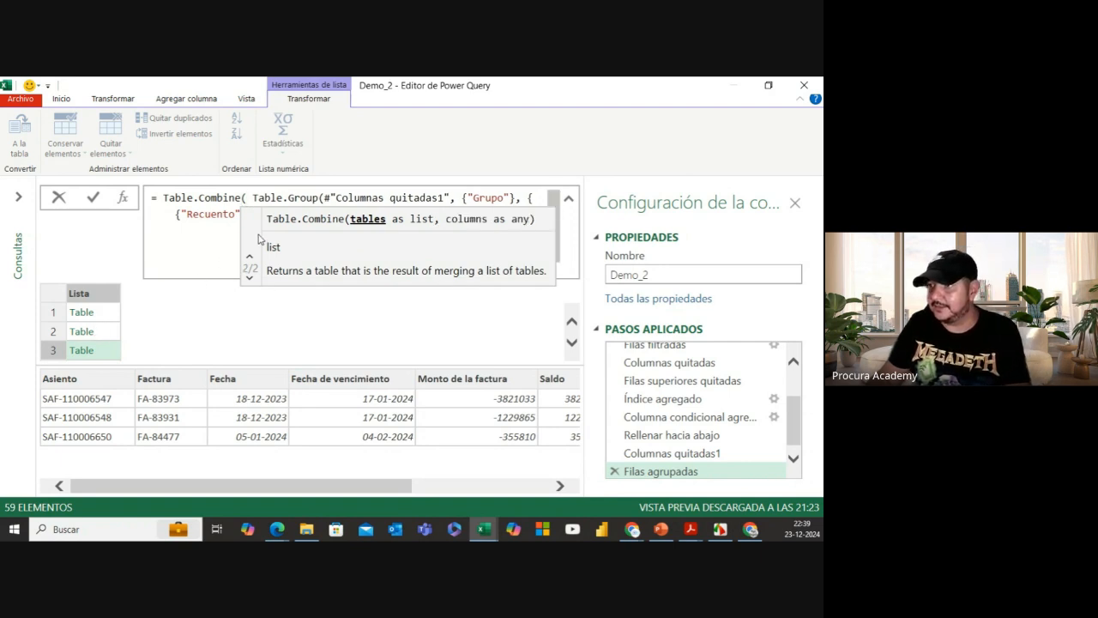
pyautogui.click(176, 214)
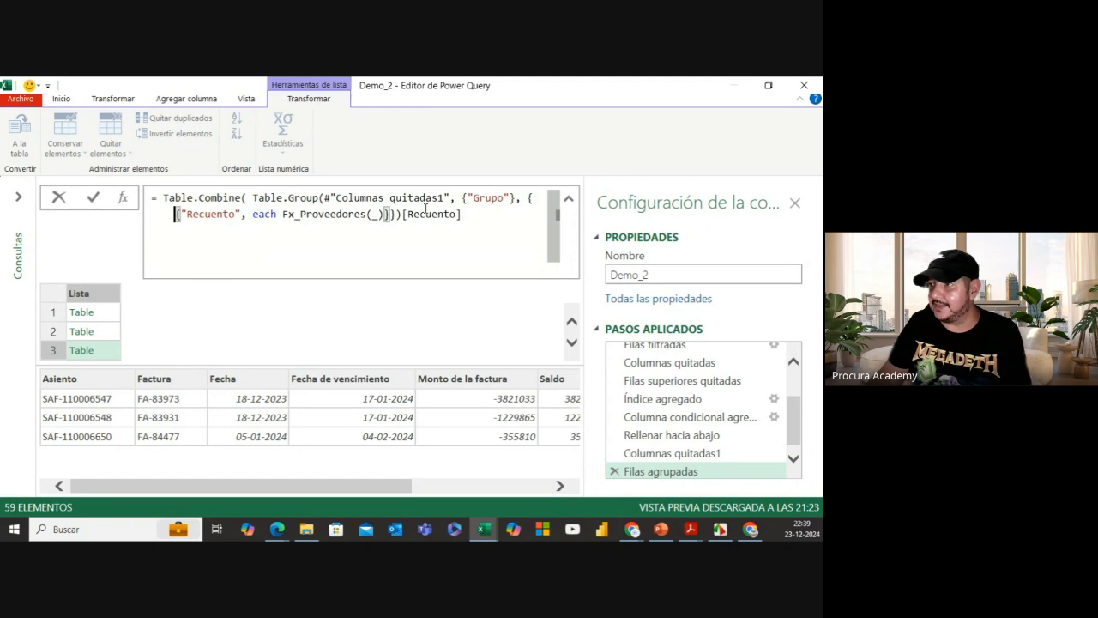
pyautogui.click(470, 212)
pyautogui.write(')')
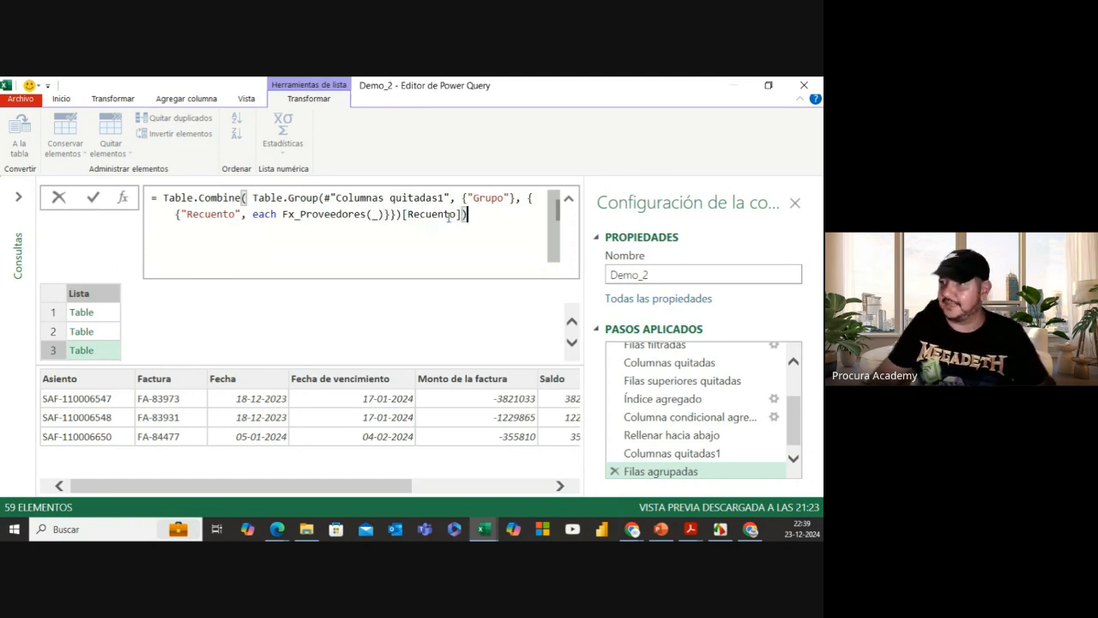
pyautogui.click(94, 199)
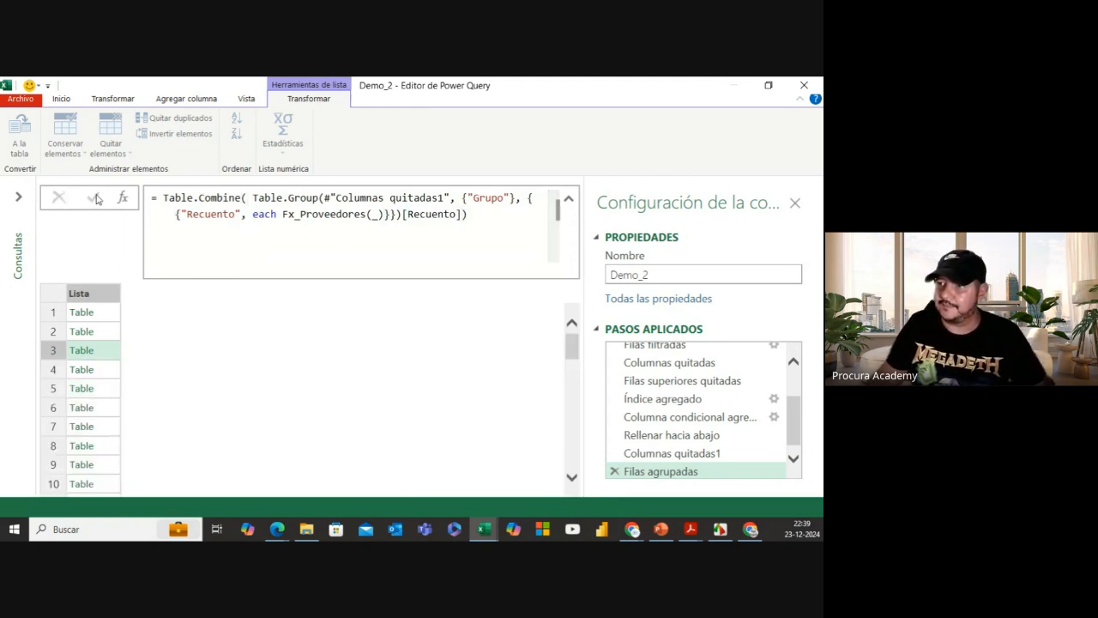
# Step: Scroll through the combined 8-column, 197-row table to check RUT, Nombre_Proveedor and Saldo
pyautogui.moveTo(214, 488); pyautogui.dragTo(450, 486)
pyautogui.scroll(-4, 474, 363)
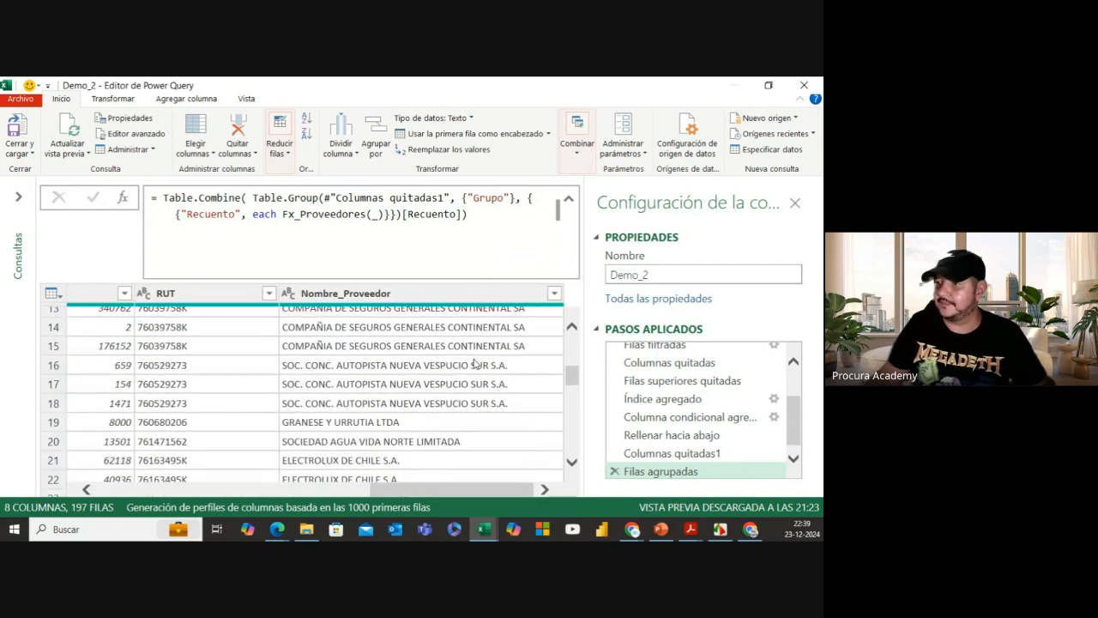
pyautogui.scroll(-10, 474, 363)
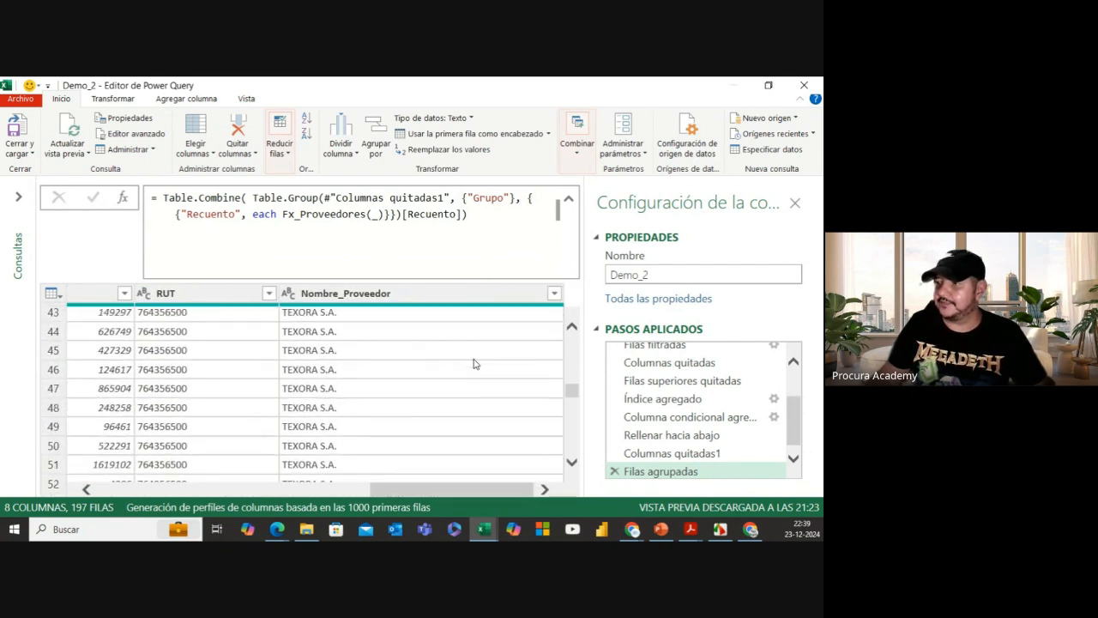
pyautogui.scroll(-4, 474, 363)
pyautogui.scroll(-20, 549, 429)
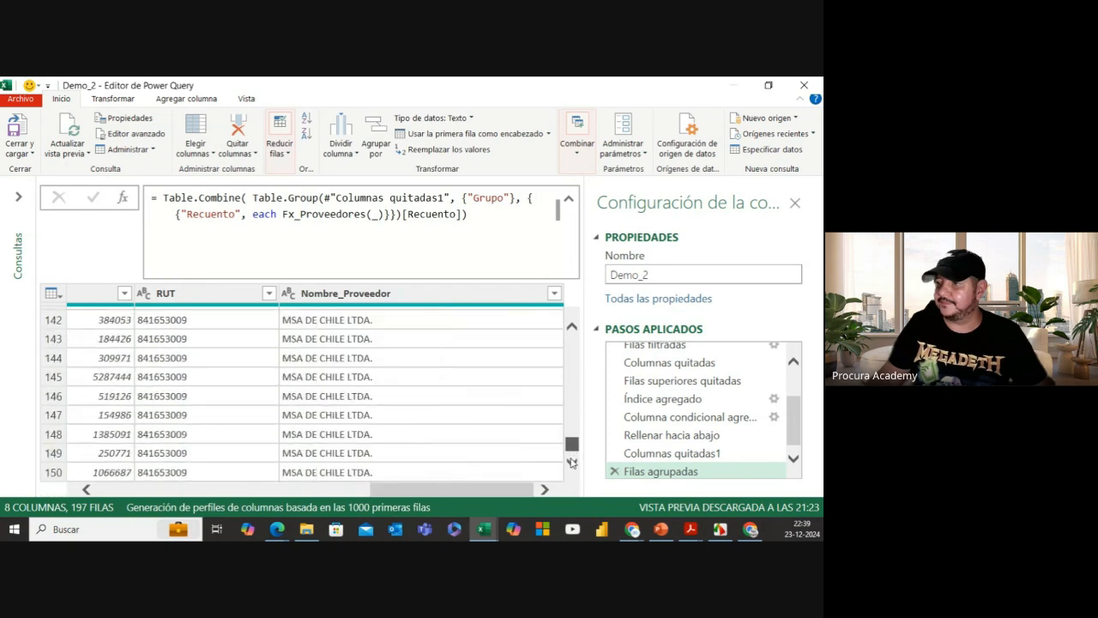
pyautogui.scroll(-13, 573, 463)
pyautogui.moveTo(573, 482); pyautogui.dragTo(578, 328)
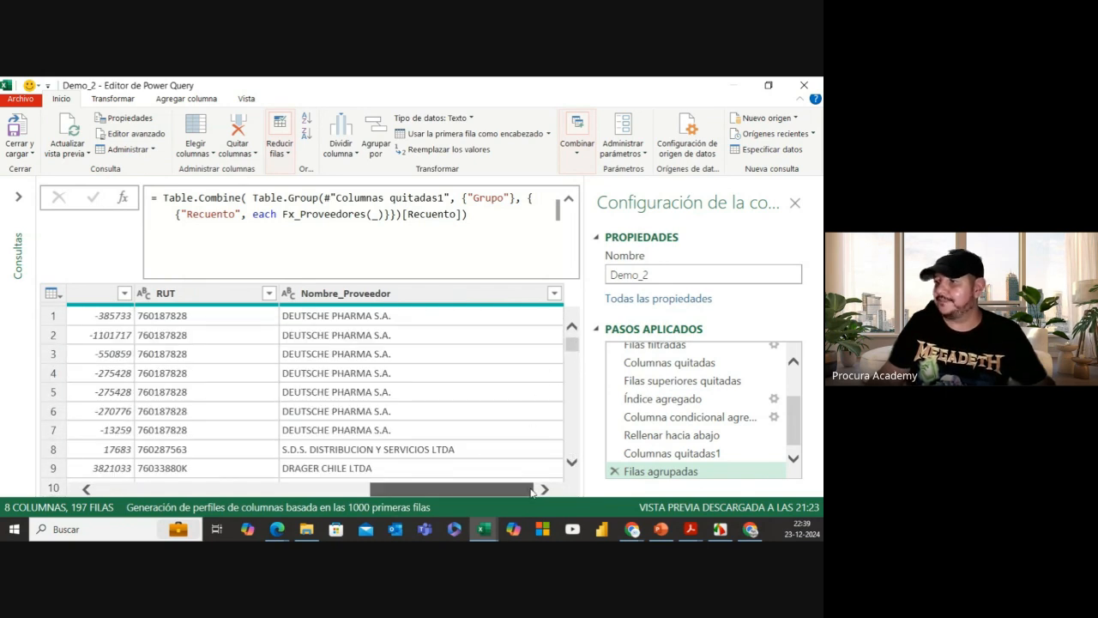
pyautogui.moveTo(532, 491); pyautogui.dragTo(261, 491)
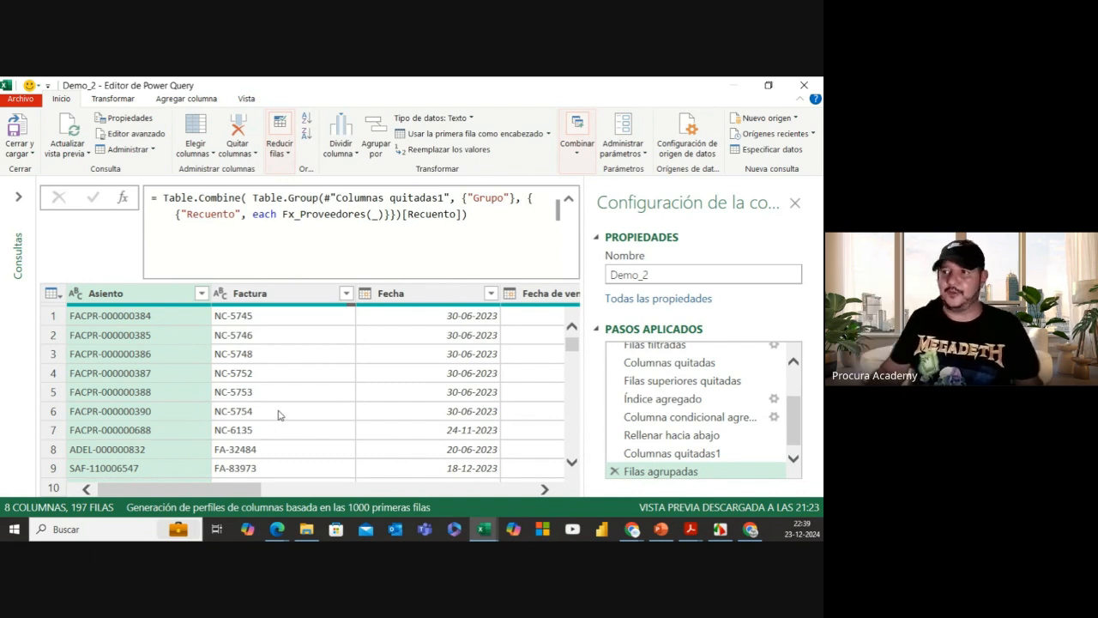
pyautogui.moveTo(244, 489); pyautogui.dragTo(81, 496)
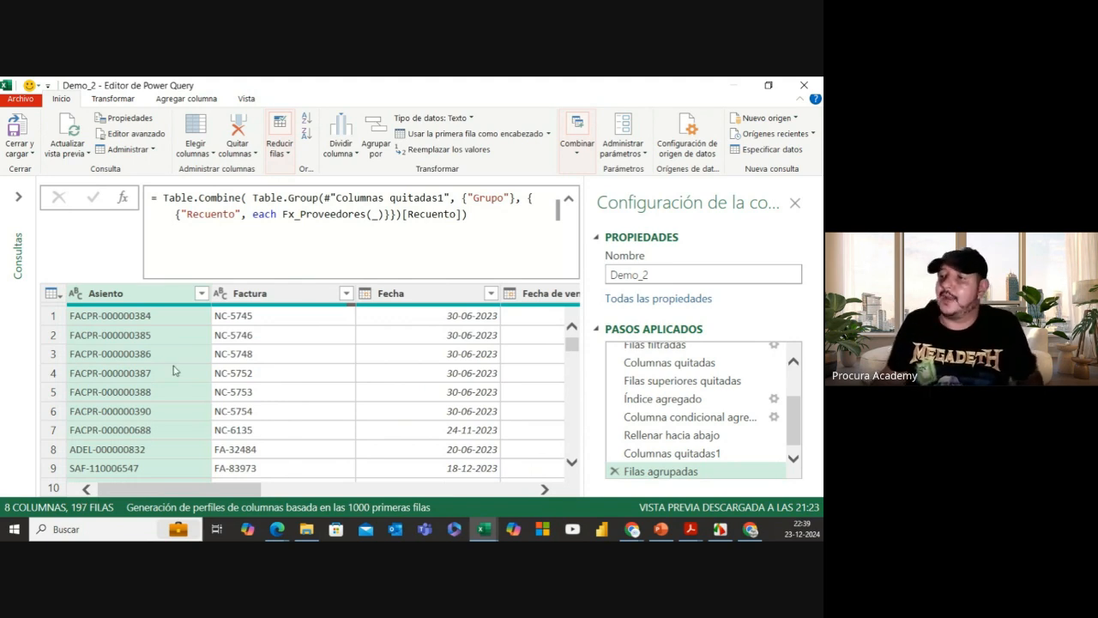
pyautogui.moveTo(204, 491); pyautogui.dragTo(492, 490)
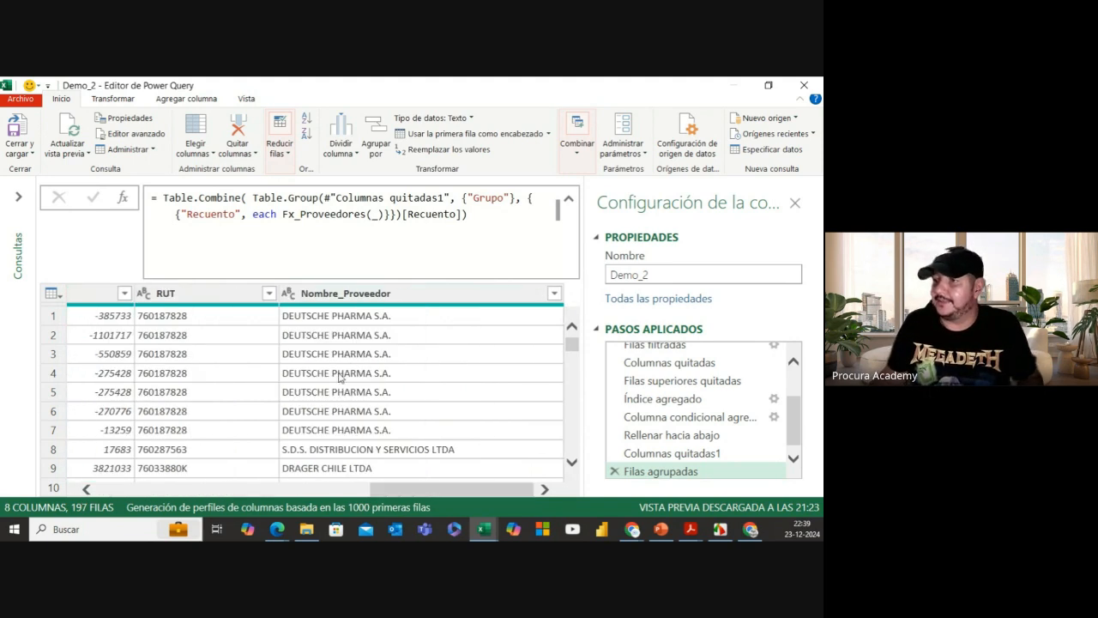
pyautogui.moveTo(331, 490); pyautogui.dragTo(279, 486)
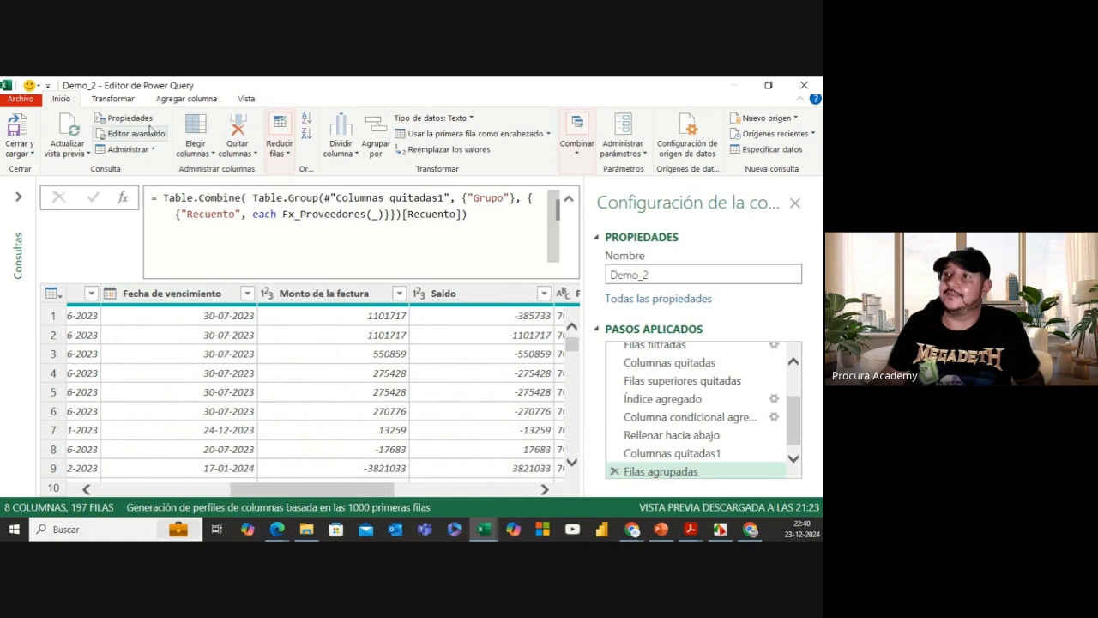
pyautogui.click(113, 98)
pyautogui.click(186, 98)
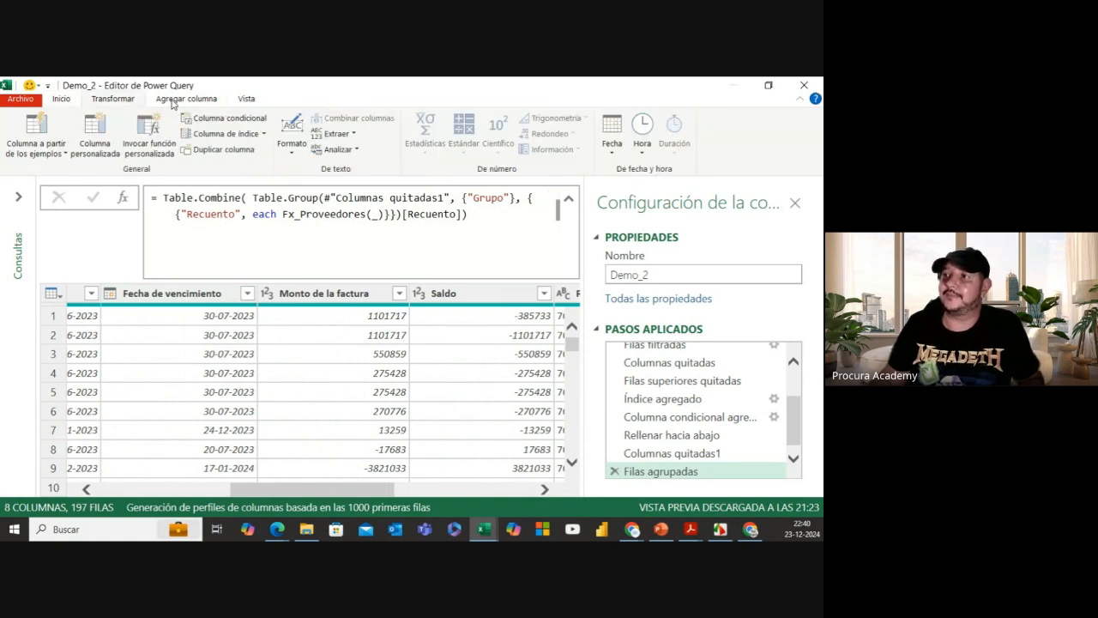
# Step: Add a custom column named Dias Antiguedad with the formula #date(2024,1,31)
pyautogui.click(101, 142)
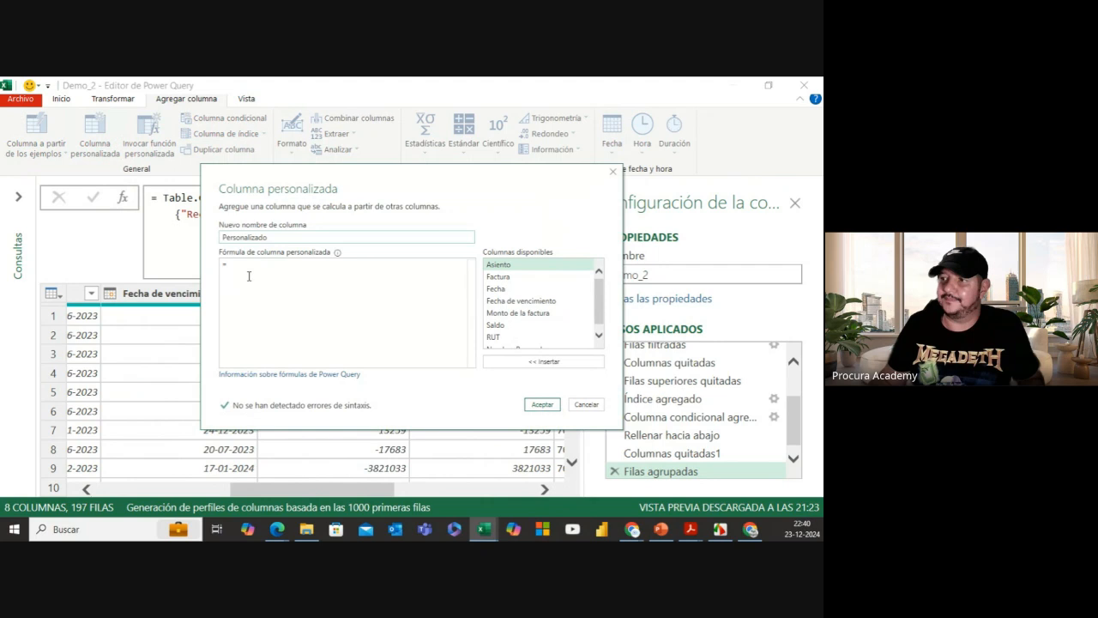
pyautogui.doubleClick(276, 237)
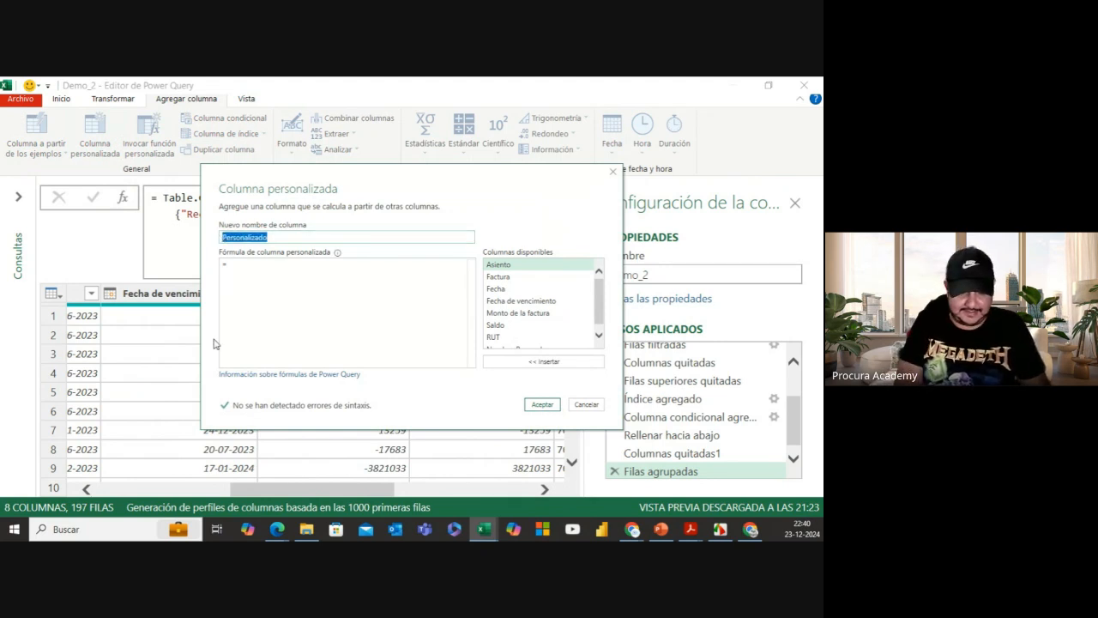
pyautogui.write('Dias ')
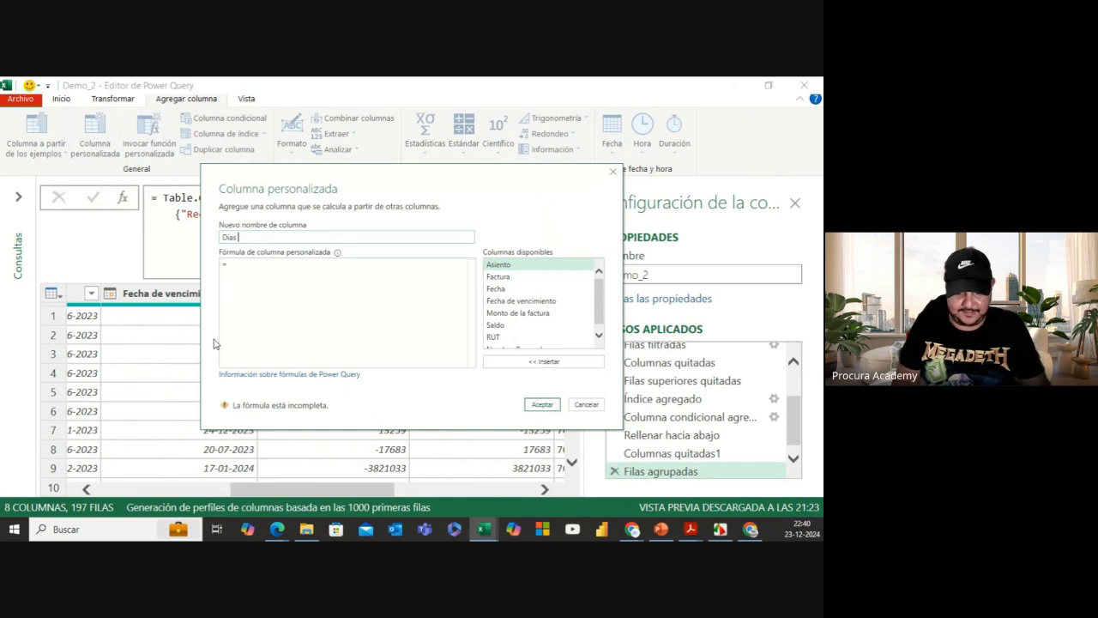
pyautogui.write('Vencido')
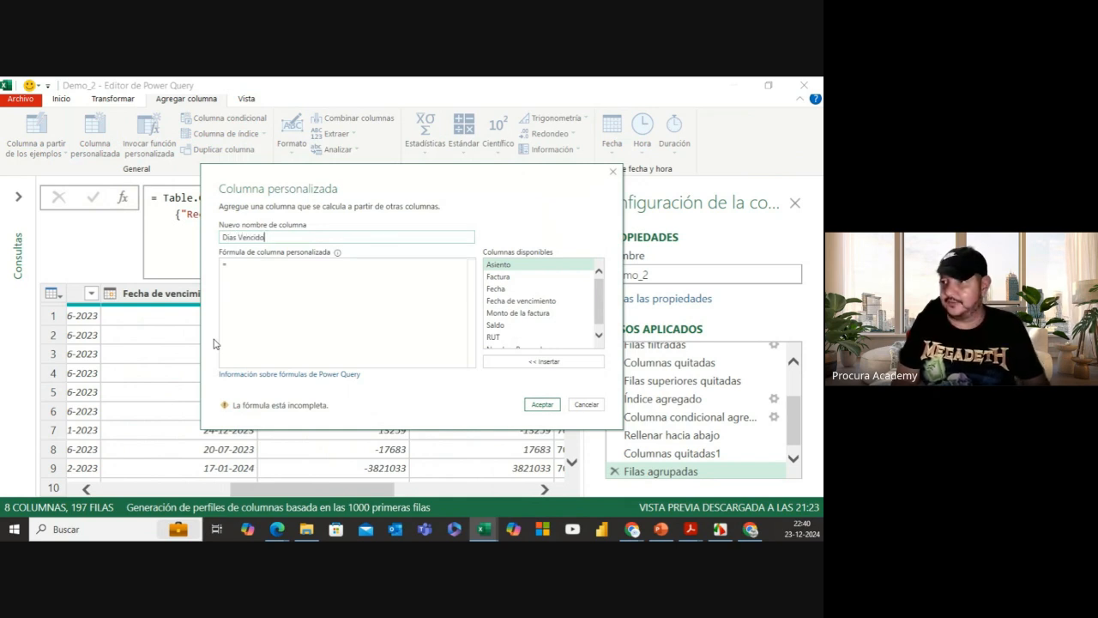
pyautogui.press('BackSpace')
pyautogui.press('BackSpace')
pyautogui.press('BackSpace')
pyautogui.press('BackSpace')
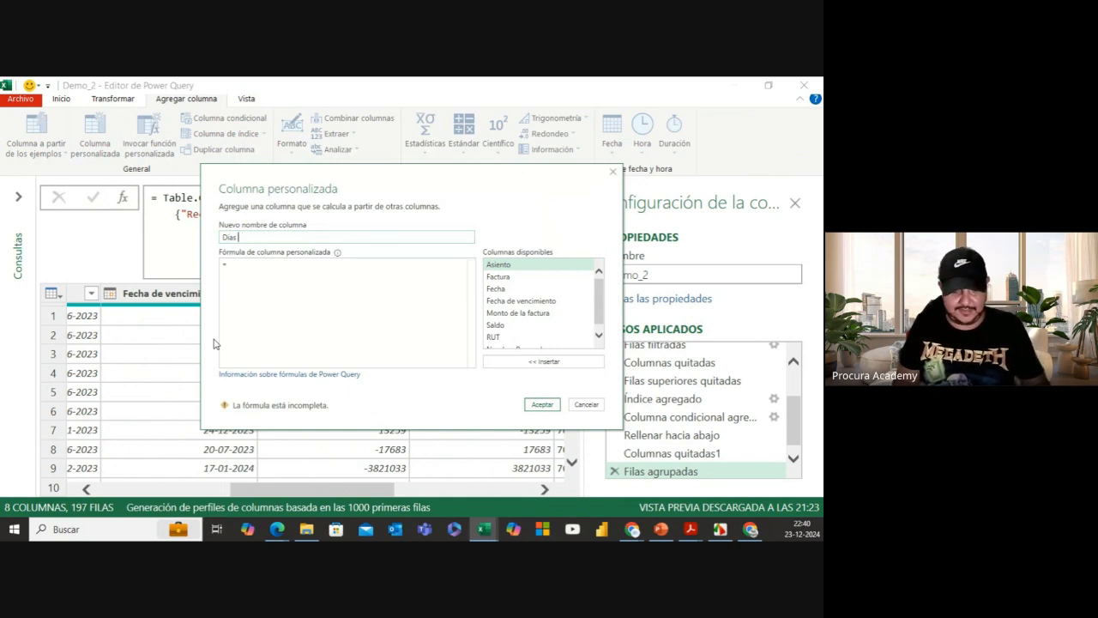
pyautogui.write('Antiguedad')
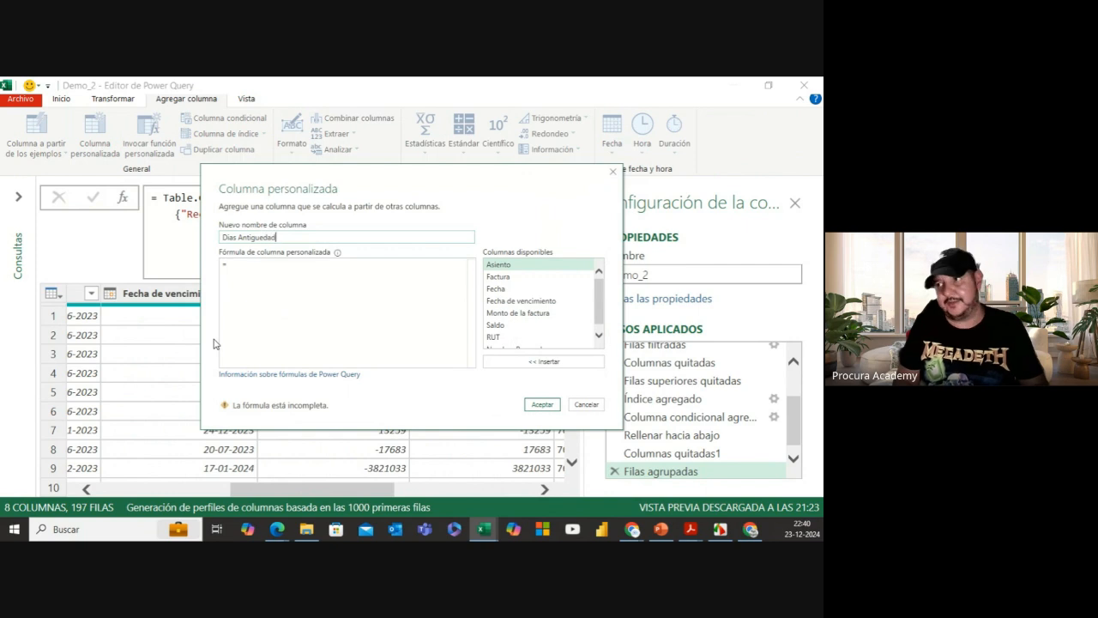
pyautogui.click(245, 265)
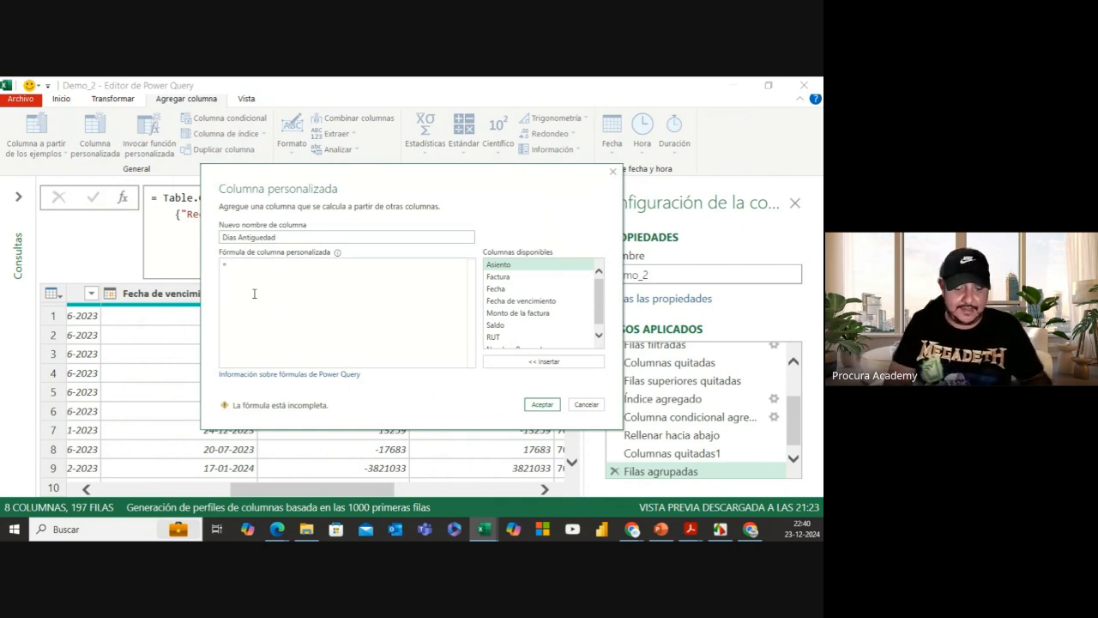
pyautogui.write('#')
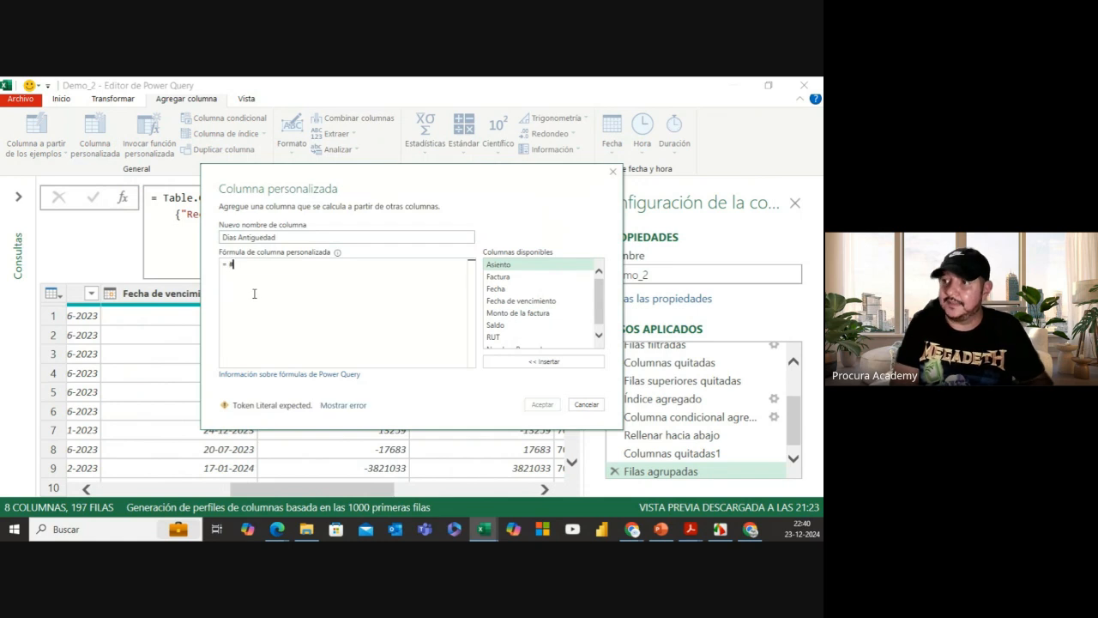
pyautogui.write('date')
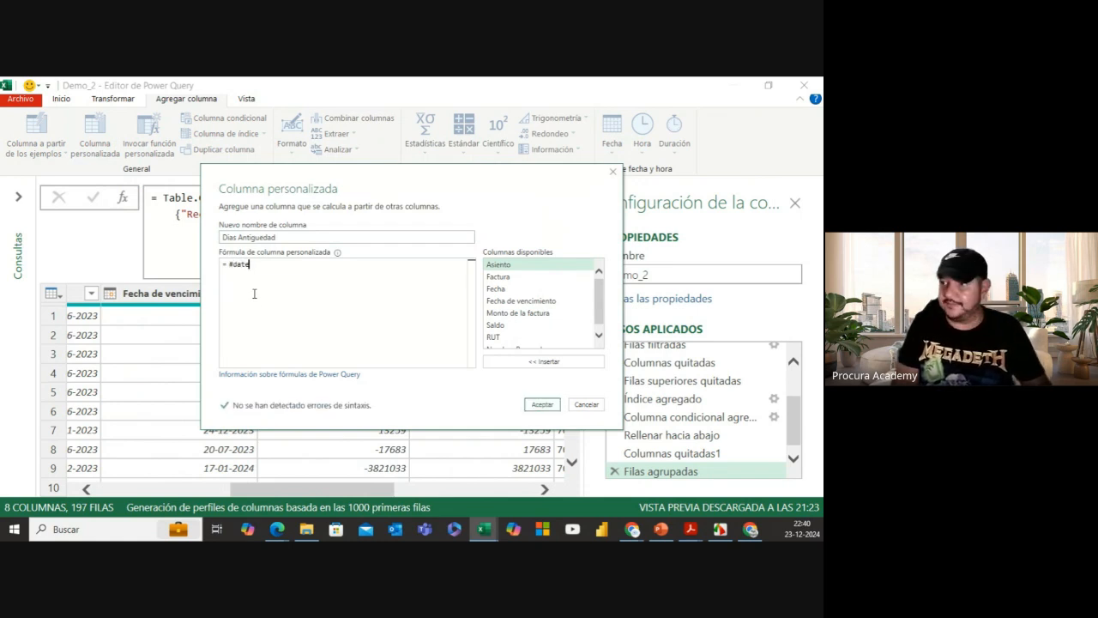
pyautogui.write('(')
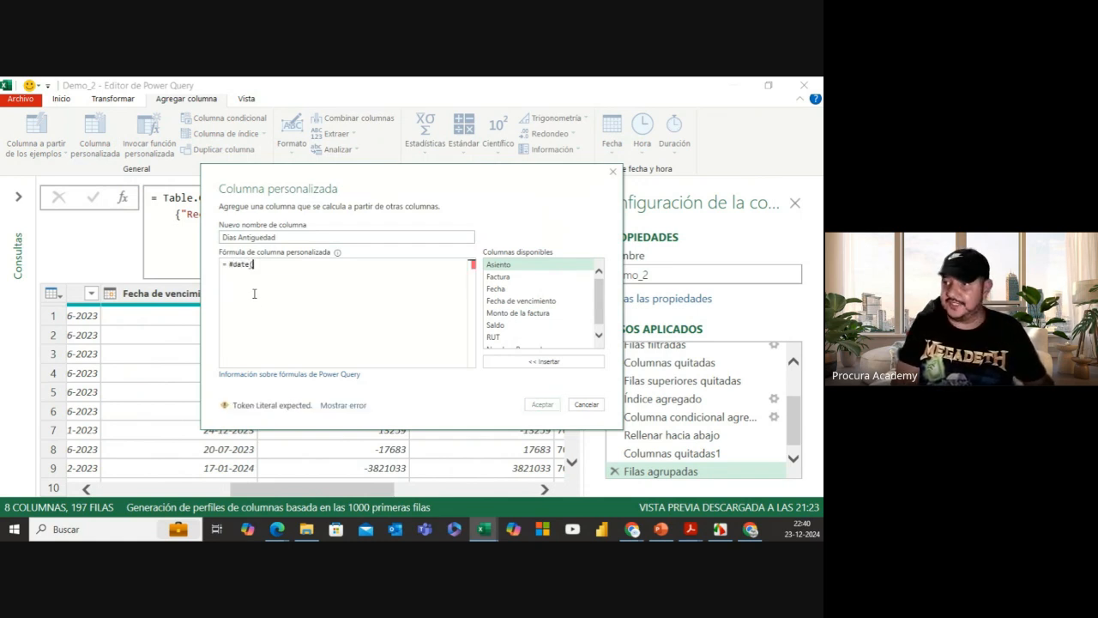
pyautogui.write('2024')
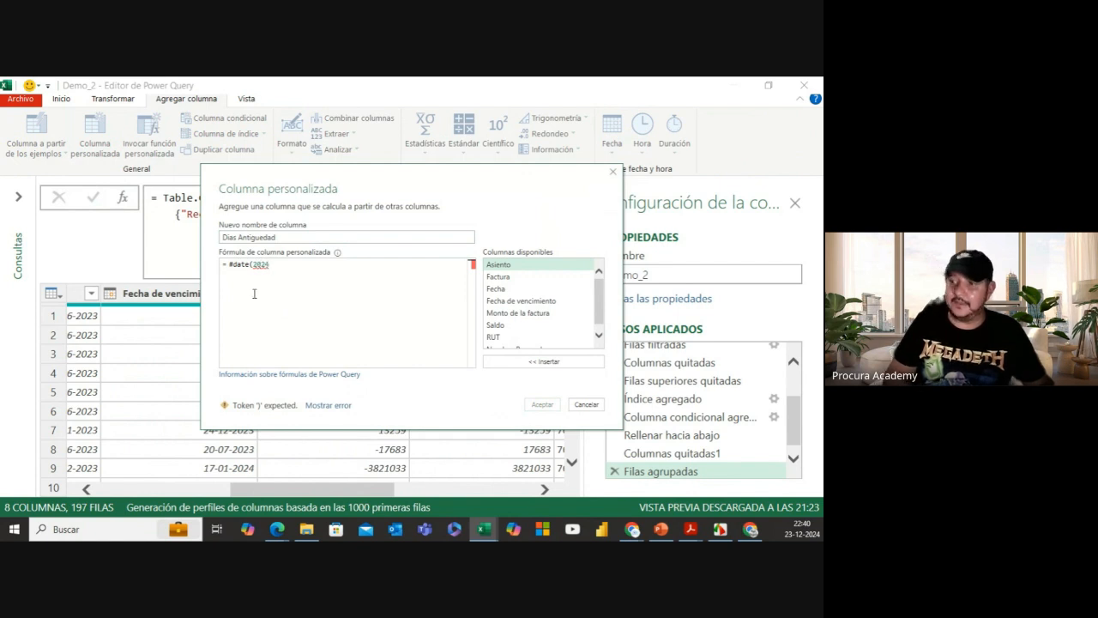
pyautogui.write(',')
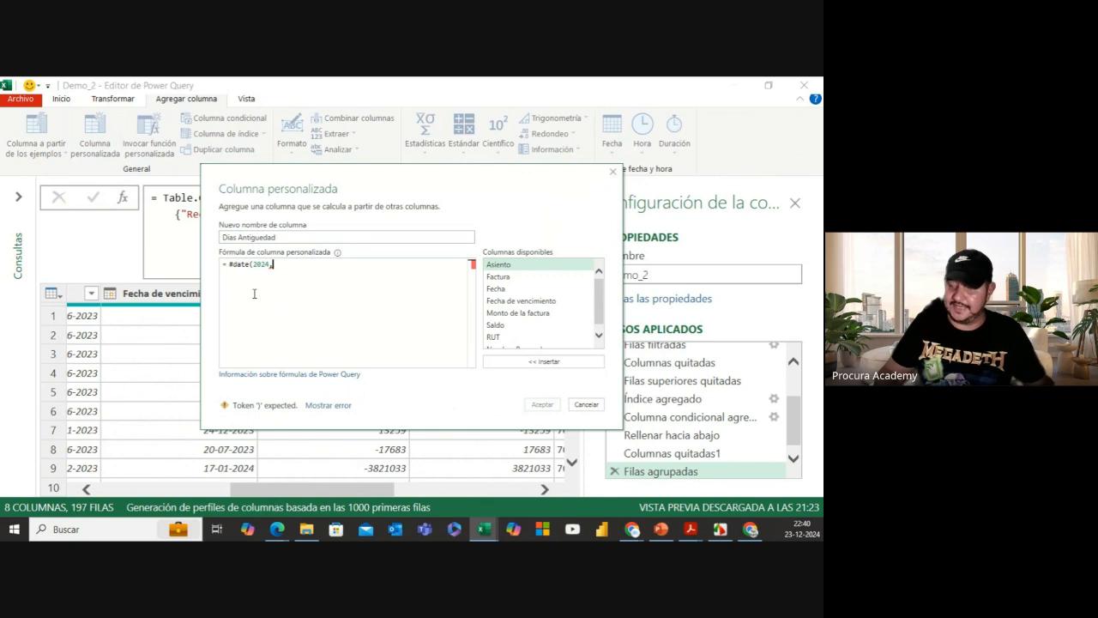
pyautogui.write(' 1,')
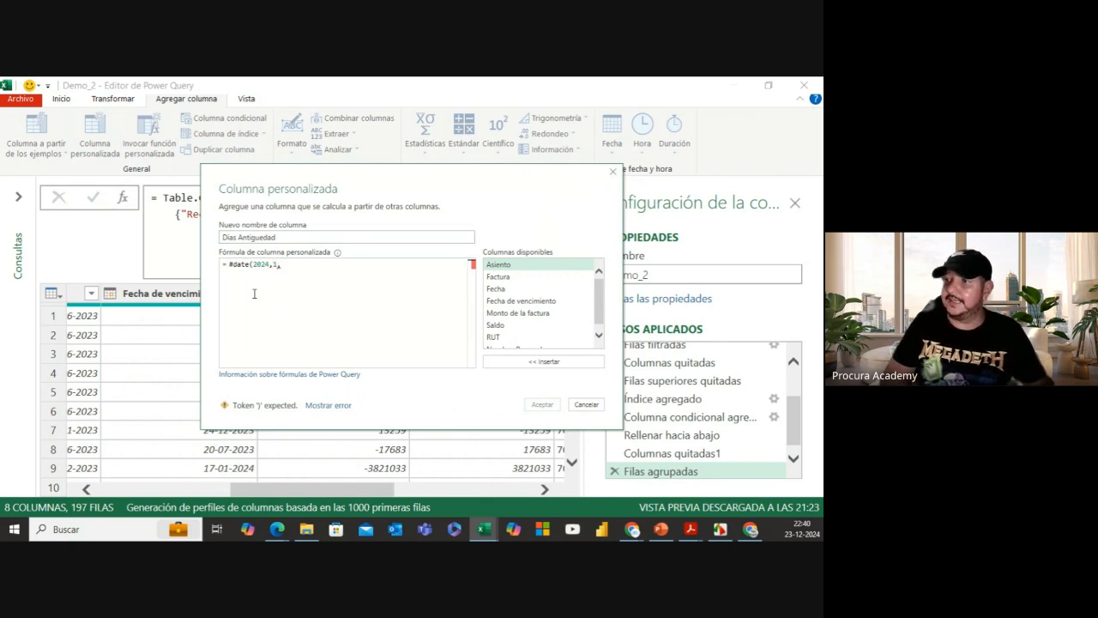
pyautogui.write('1')
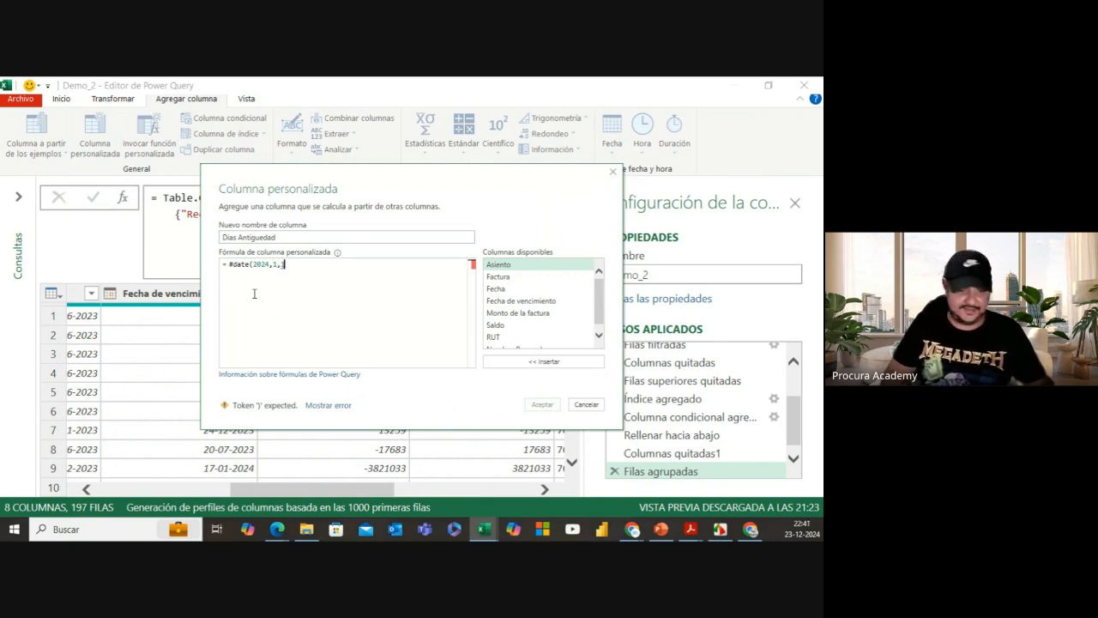
pyautogui.press('BackSpace')
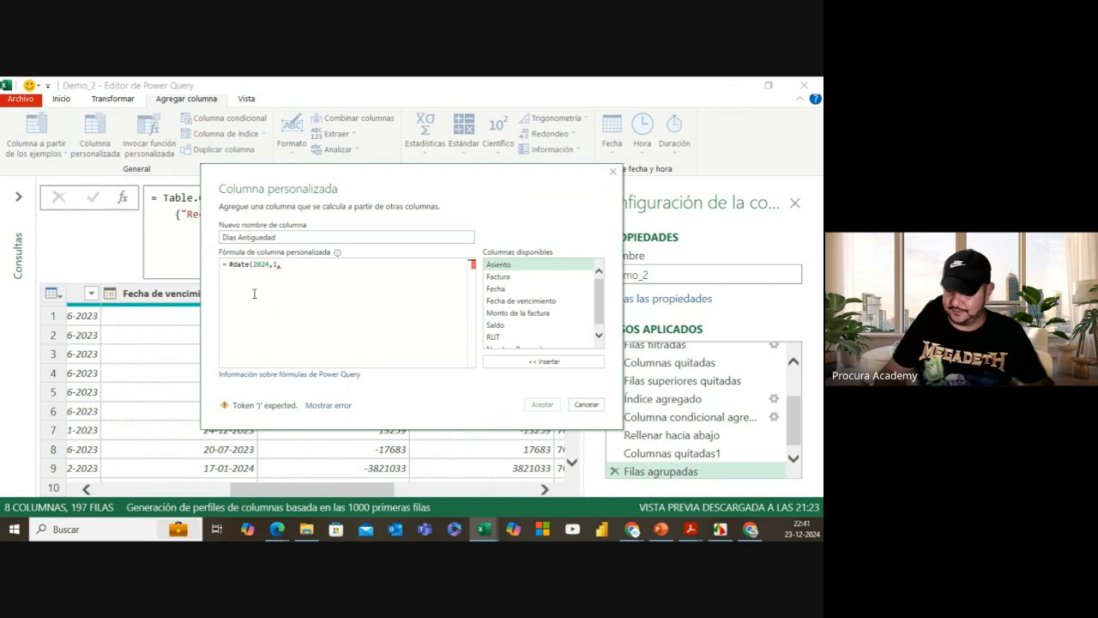
pyautogui.write('31')
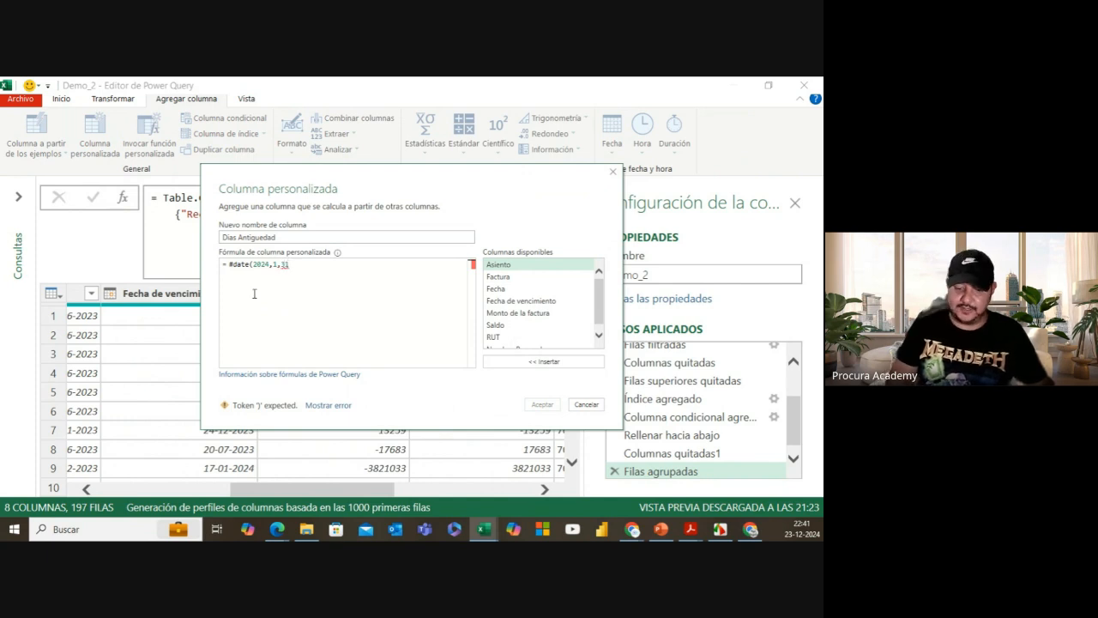
pyautogui.write(')')
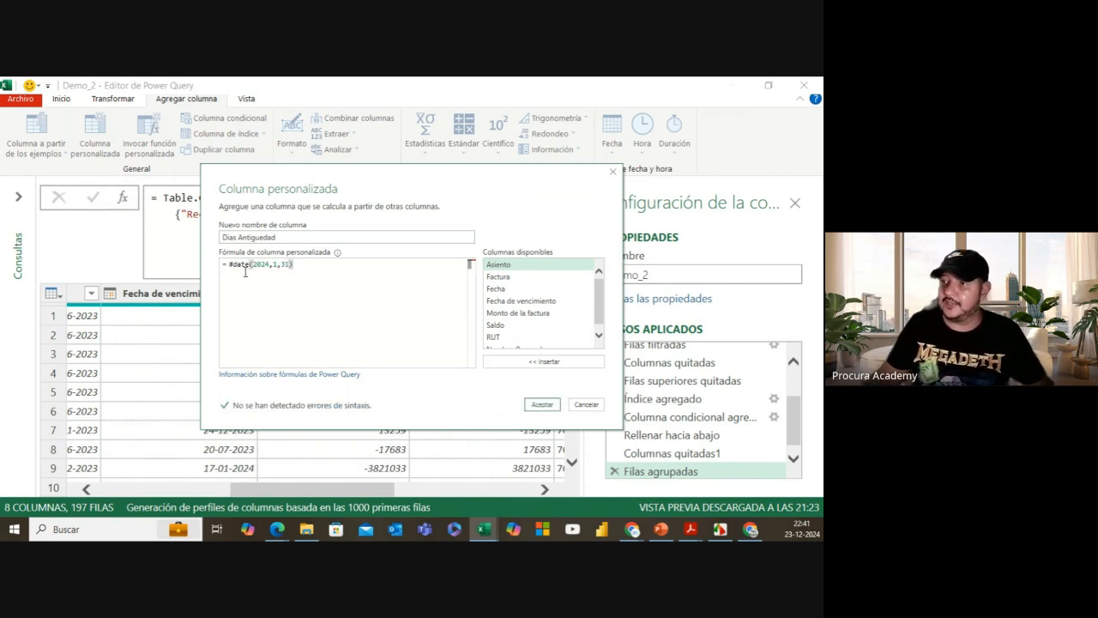
pyautogui.click(542, 408)
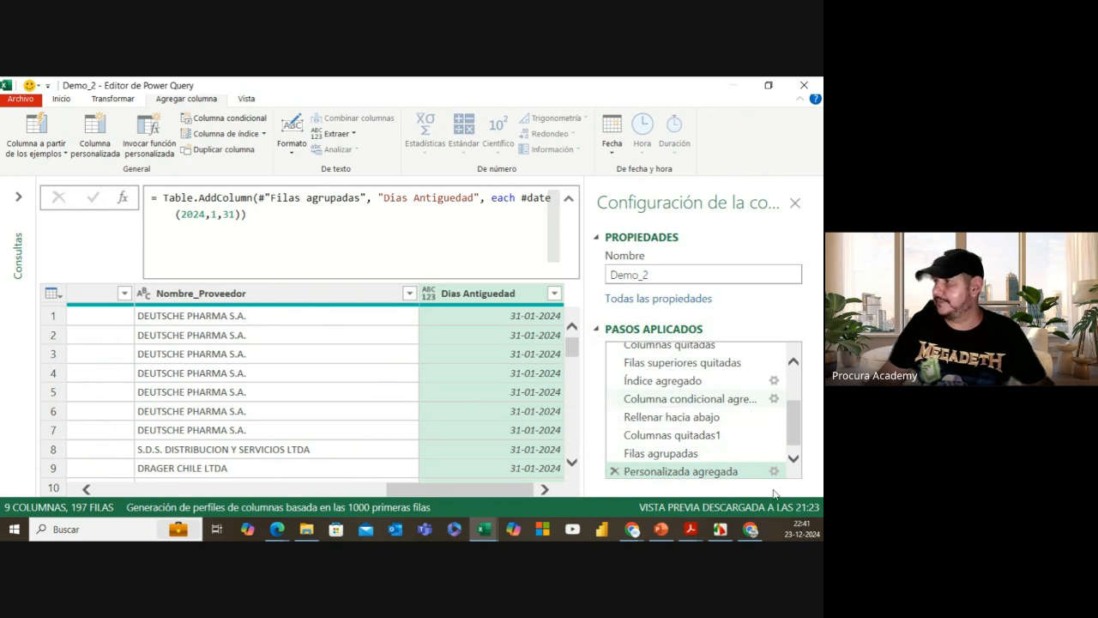
# Step: Change the Dias Antiguedad formula to #date(2024,1,31) - [Fecha de vencimiento]
pyautogui.click(774, 472)
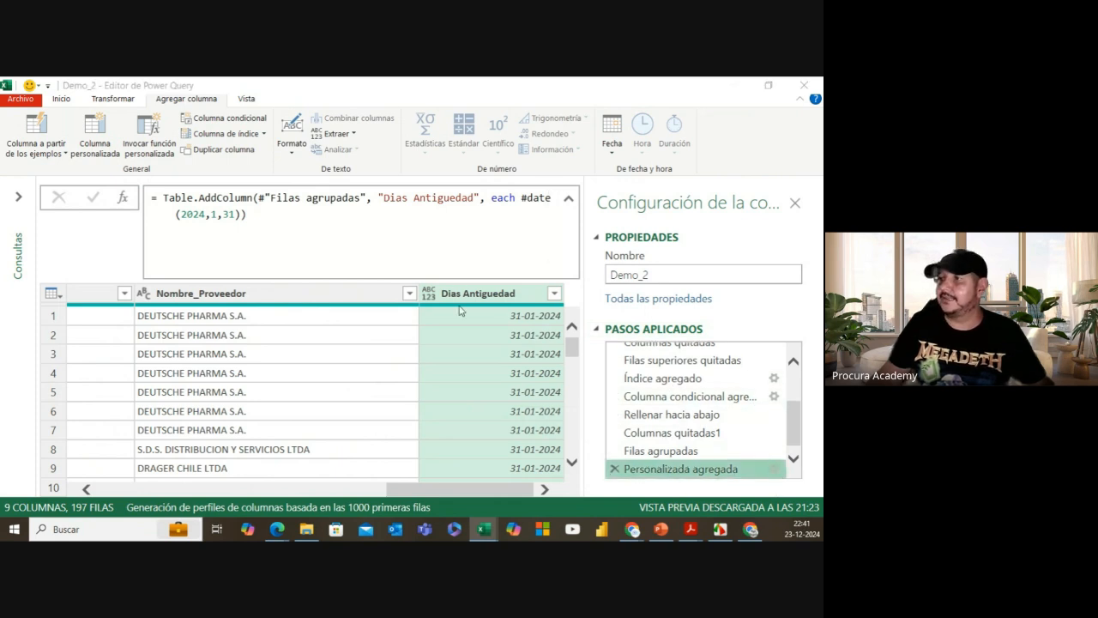
pyautogui.click(292, 264)
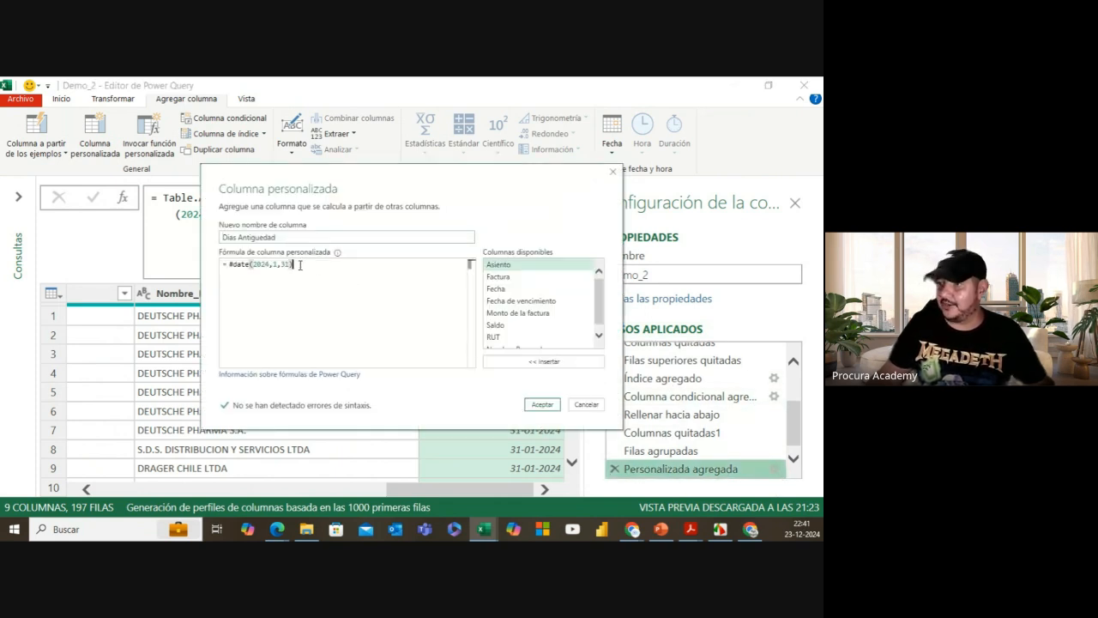
pyautogui.write('-')
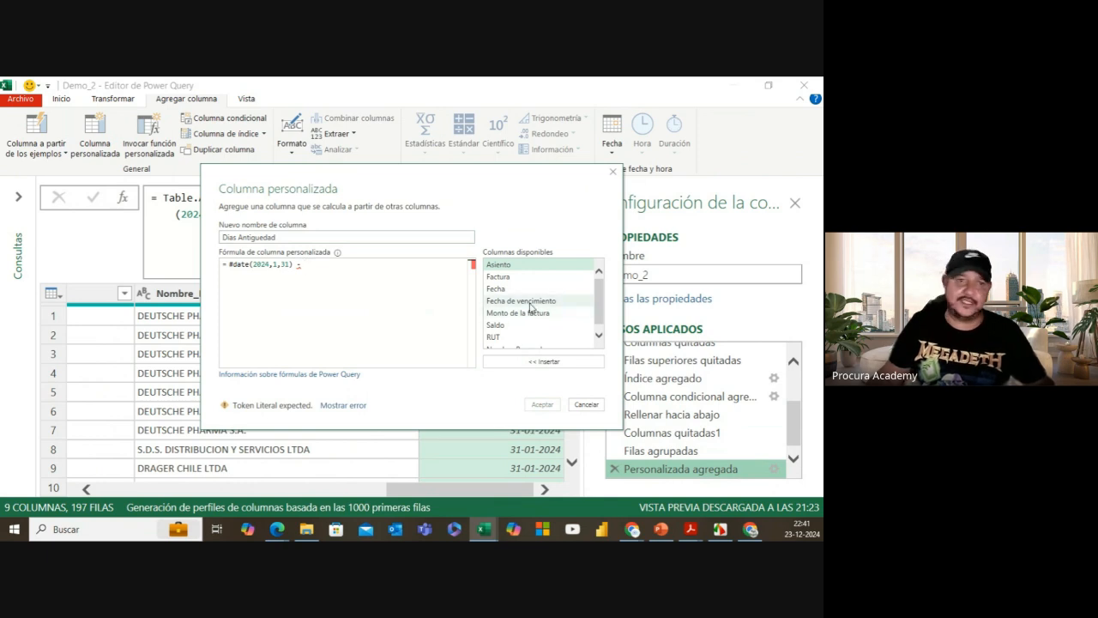
pyautogui.doubleClick(529, 302)
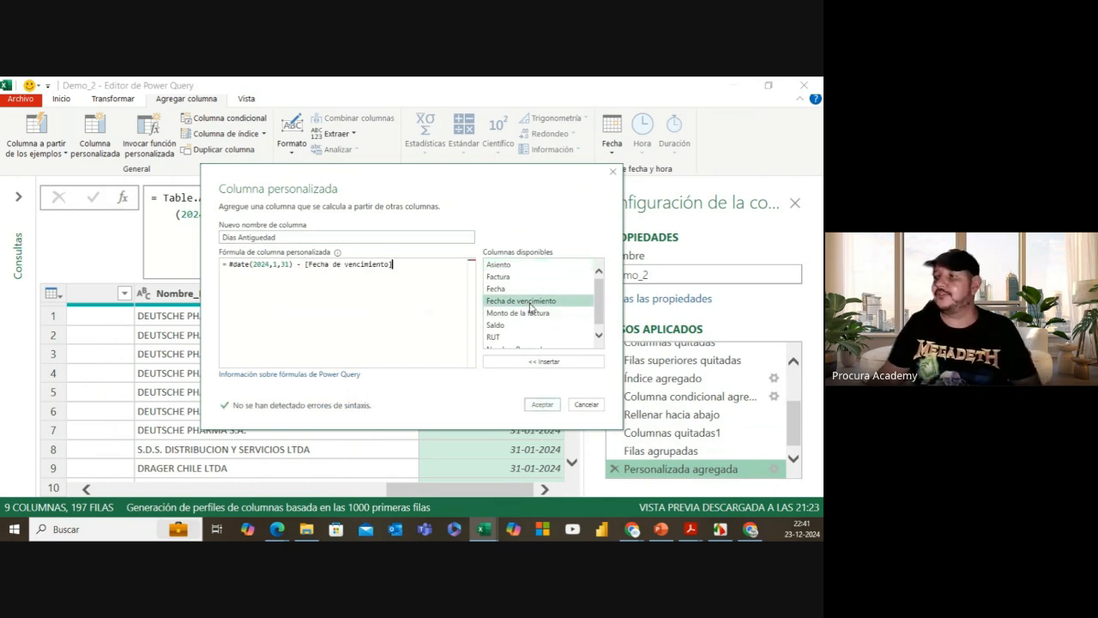
pyautogui.click(542, 404)
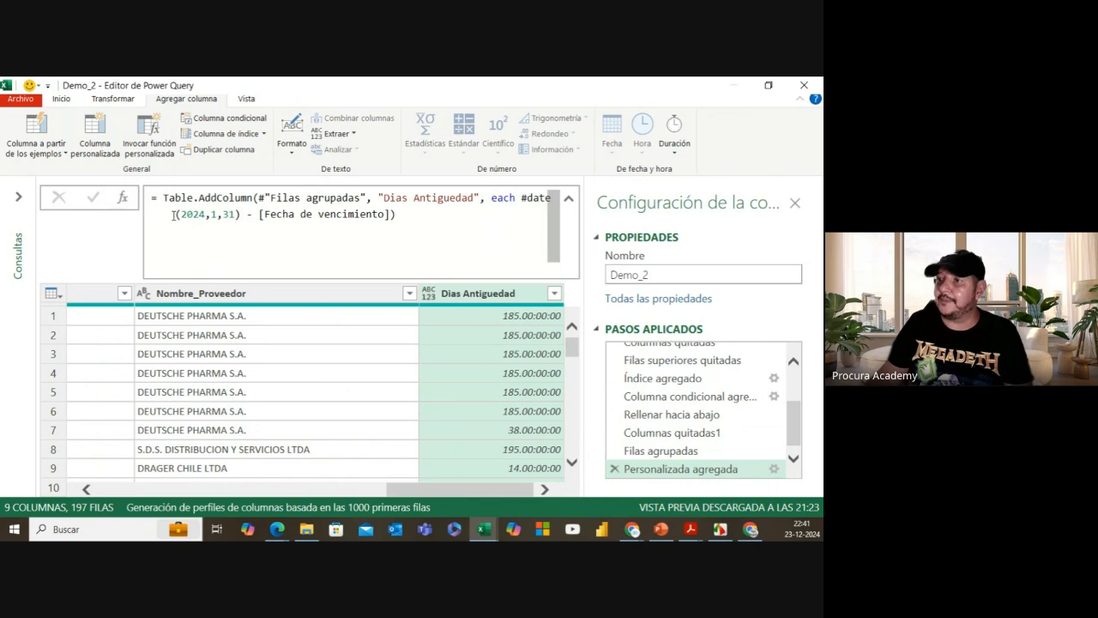
# Step: Wrap the Dias Antiguedad date subtraction in Duration.Days( … ) to get whole days
pyautogui.moveTo(521, 197); pyautogui.dragTo(391, 214)
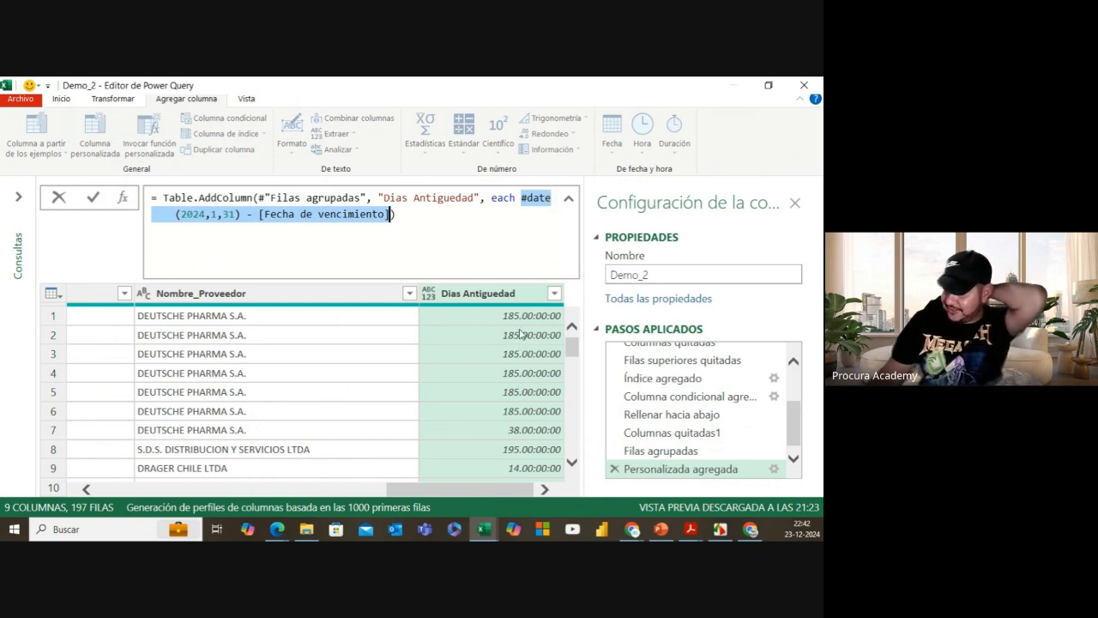
pyautogui.click(515, 199)
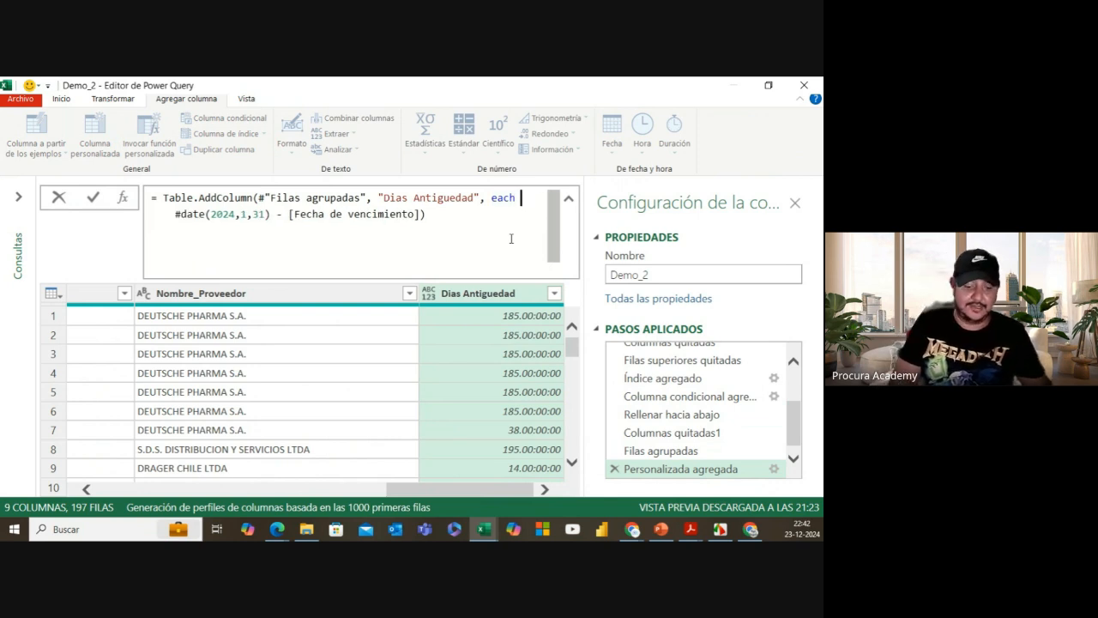
pyautogui.write('du')
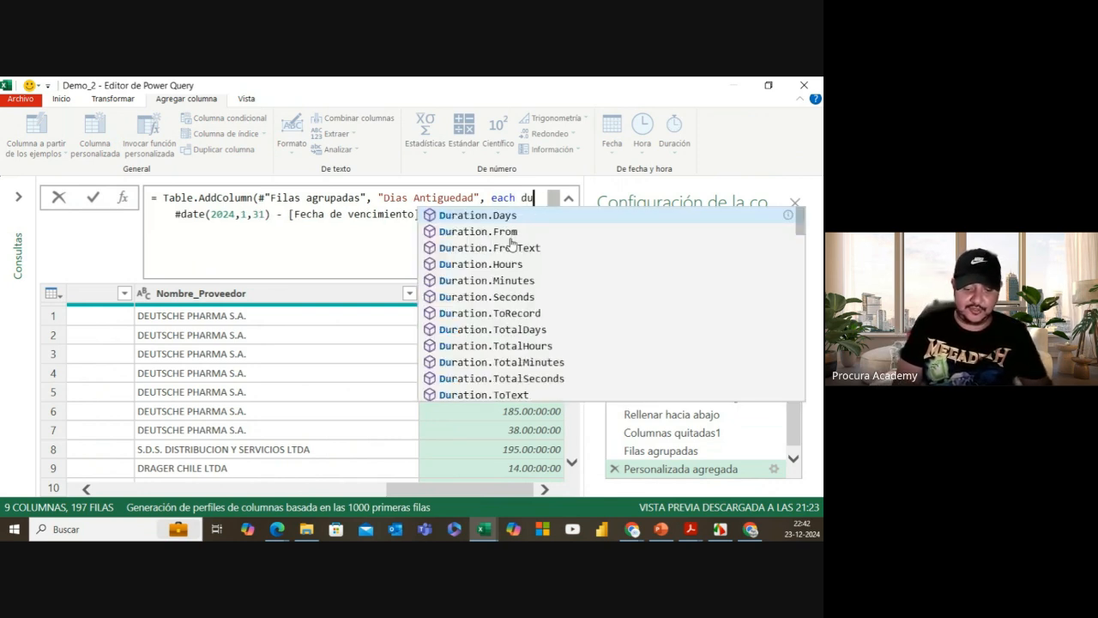
pyautogui.write('ration')
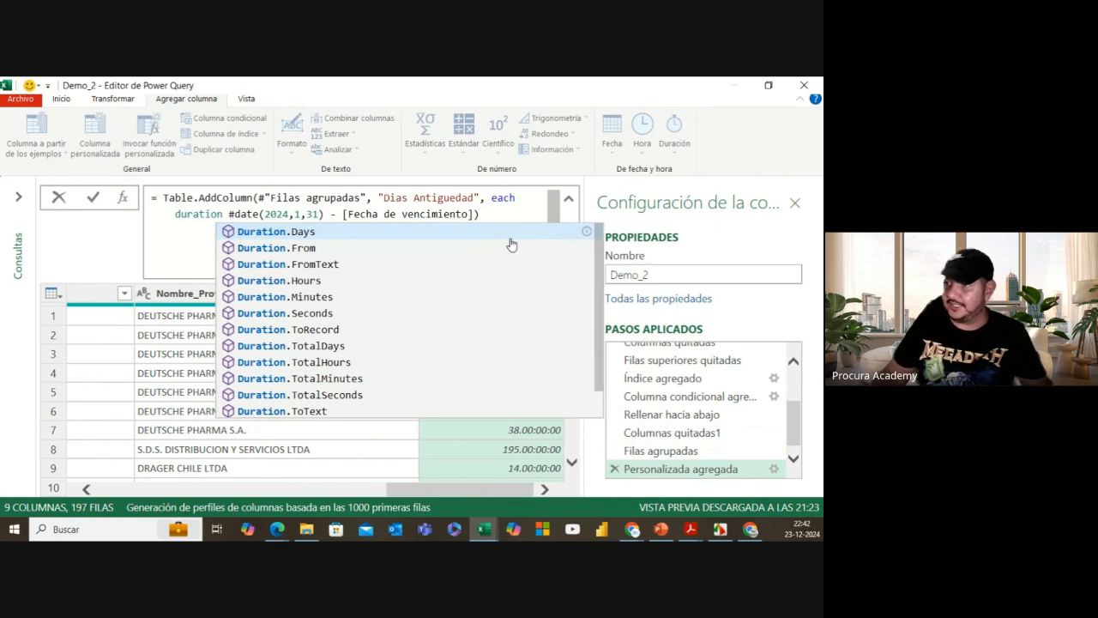
pyautogui.write('da')
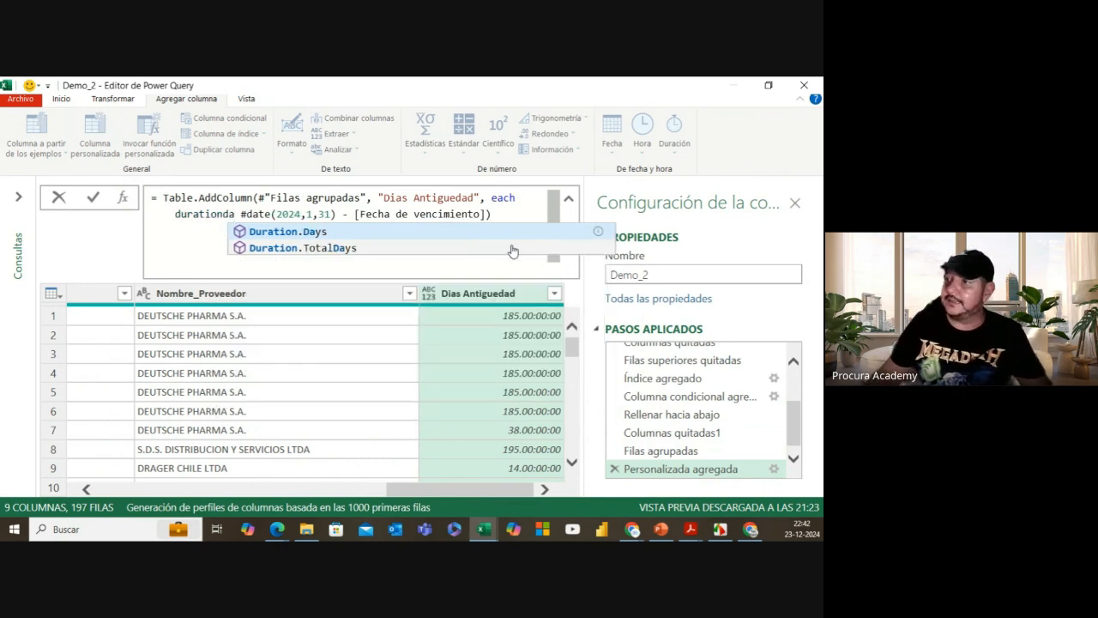
pyautogui.click(300, 233)
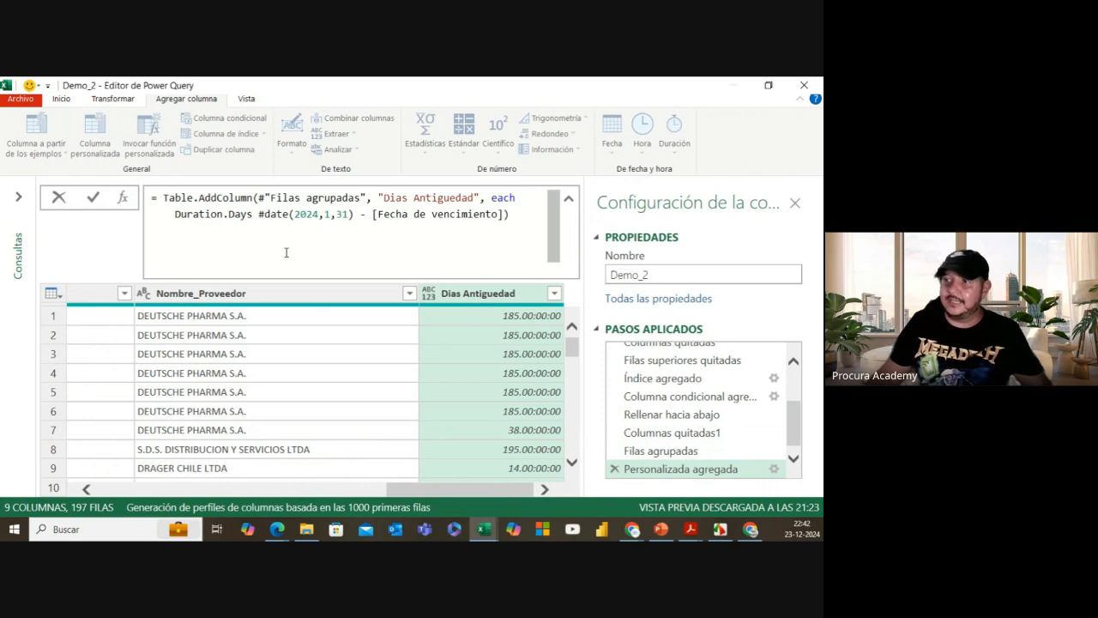
pyautogui.write('(')
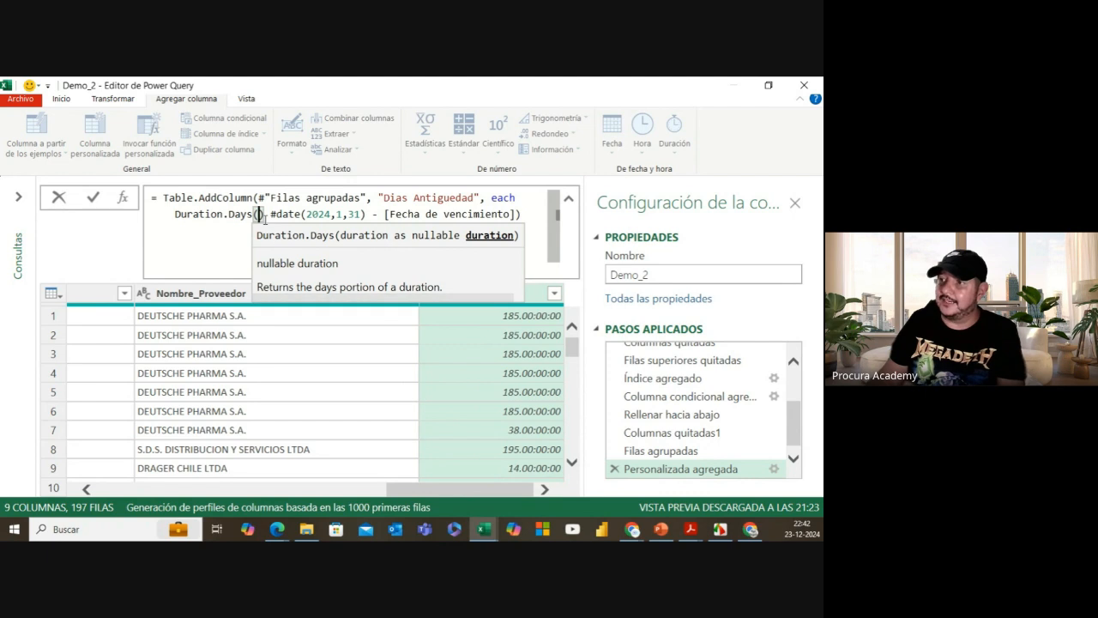
pyautogui.press('Delete')
pyautogui.press('Delete')
pyautogui.press('Delete')
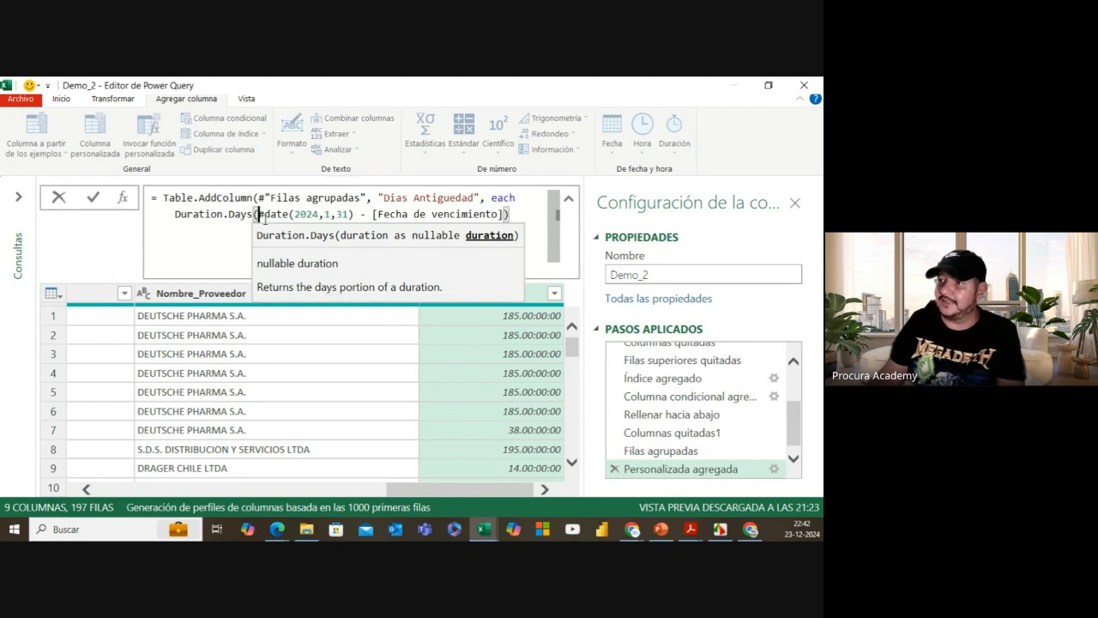
pyautogui.click(516, 215)
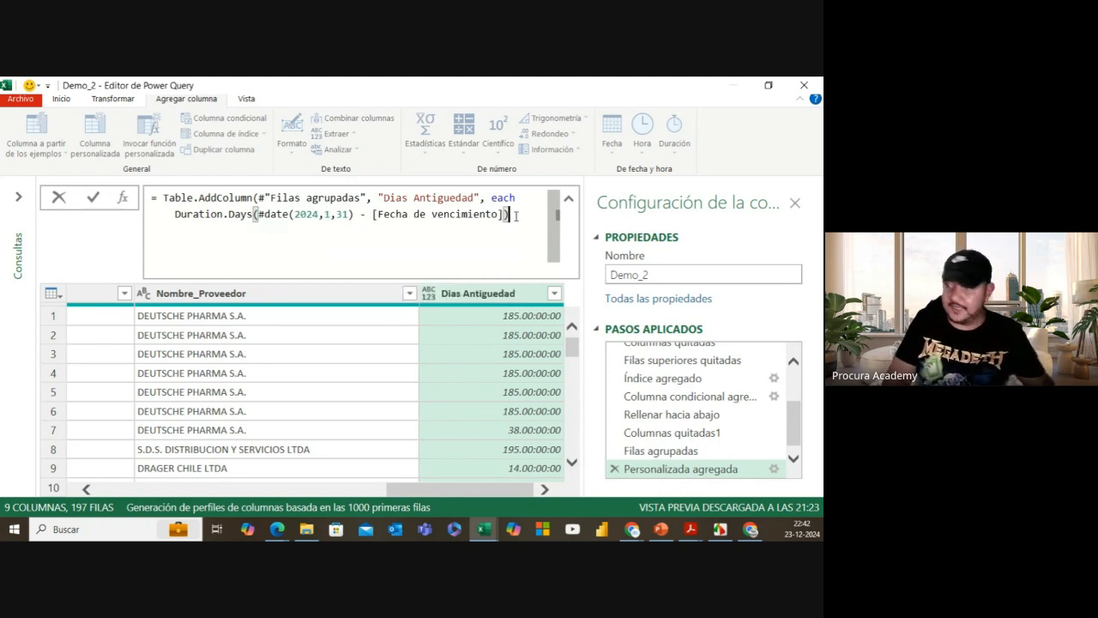
pyautogui.write(')')
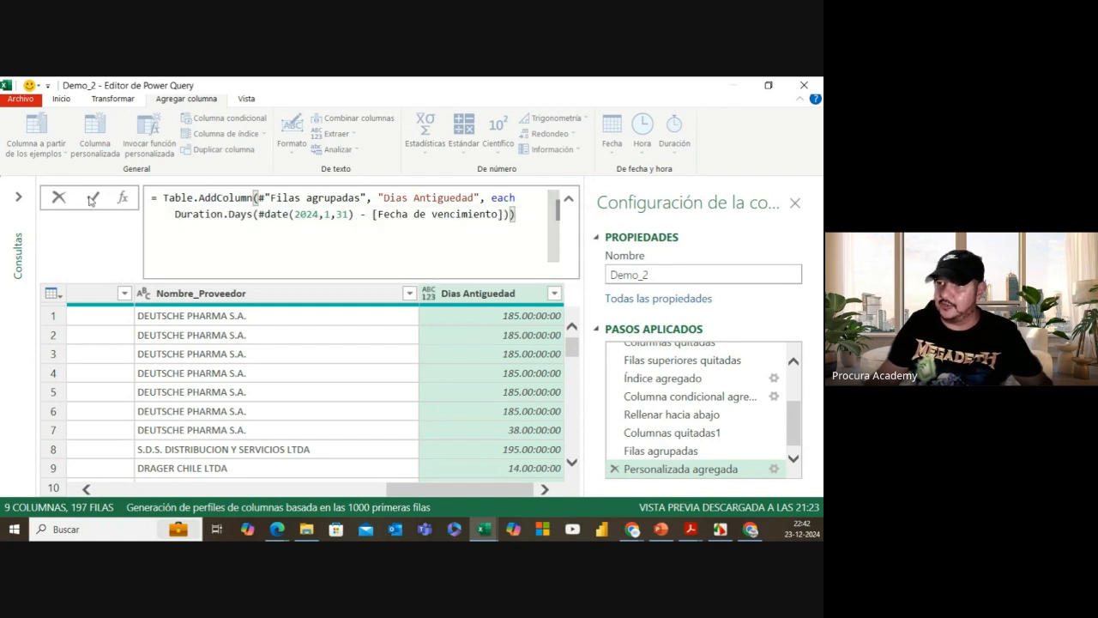
pyautogui.click(93, 200)
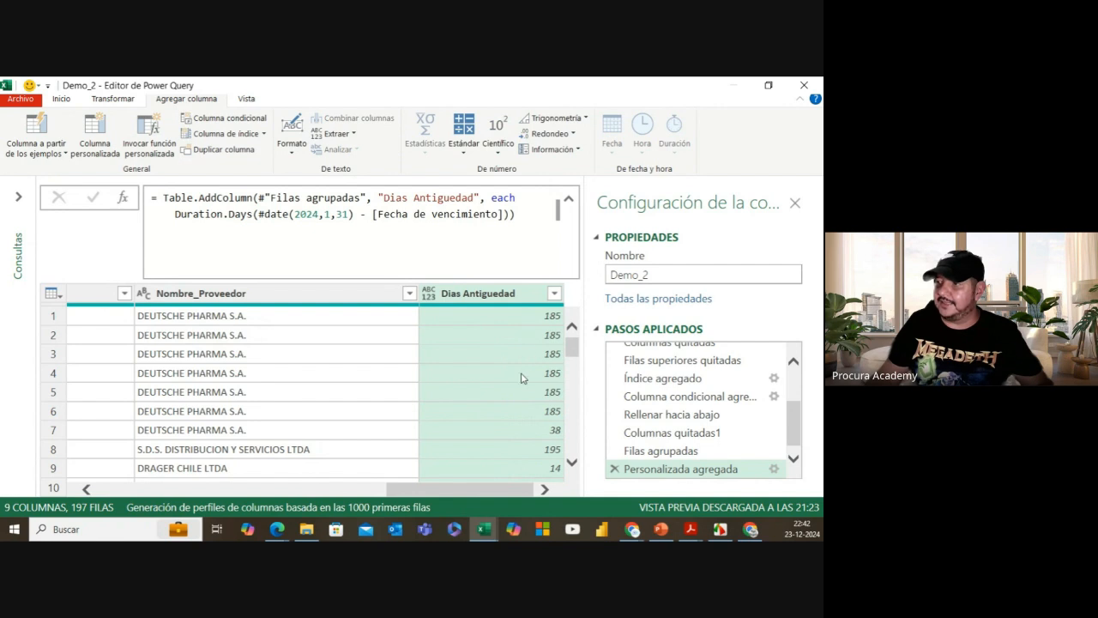
# Step: Scroll the Demo_2 preview to check that the day counts are integers
pyautogui.scroll(-5, 520, 416)
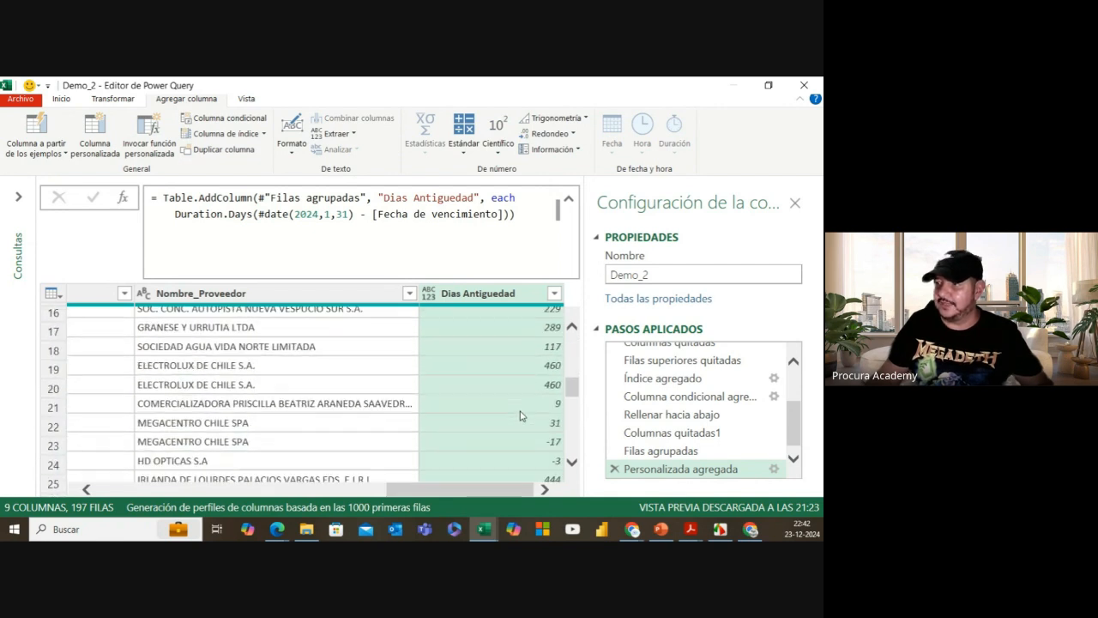
pyautogui.scroll(-2, 520, 416)
pyautogui.scroll(6, 514, 410)
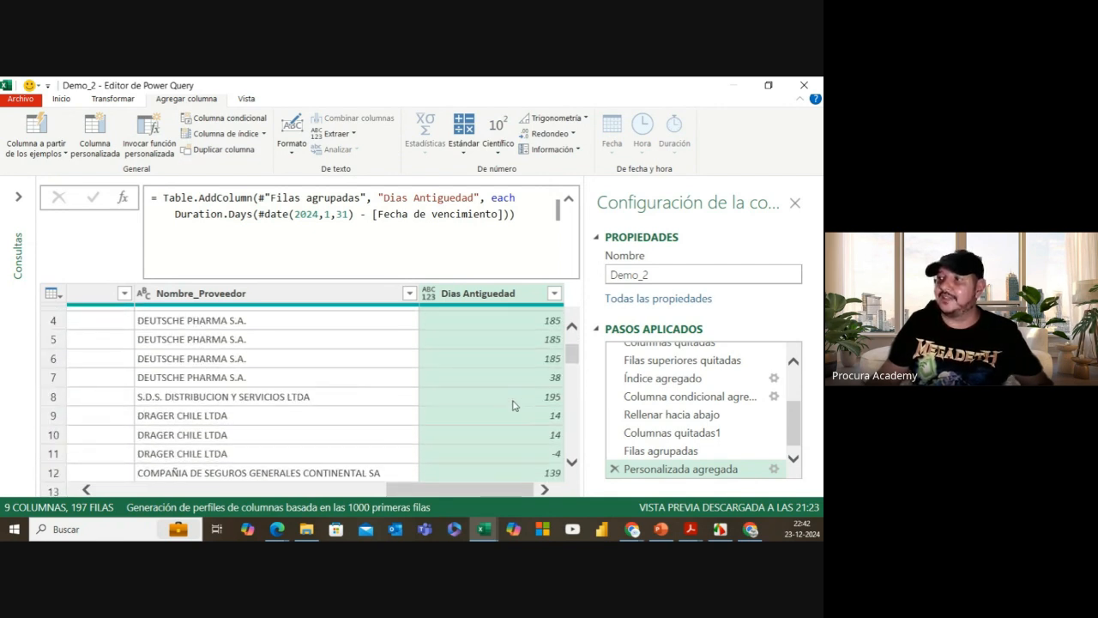
pyautogui.scroll(1, 513, 405)
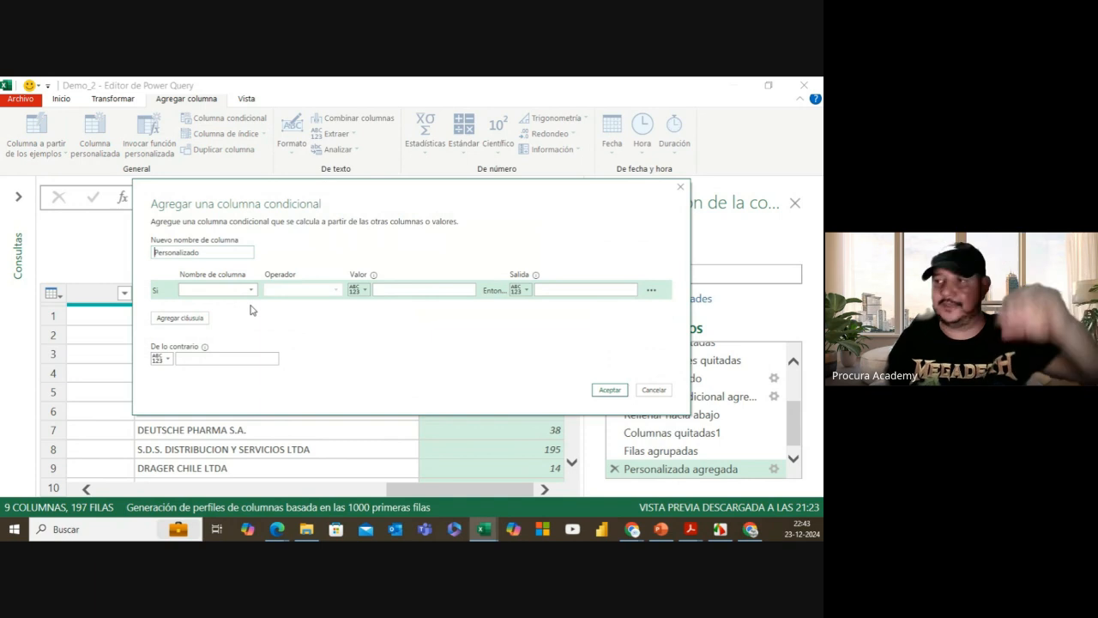
# Step: Name the column Antiguedad with the rule: Dias Antiguedad greater than 365 outputs Más 365
pyautogui.moveTo(230, 254); pyautogui.dragTo(151, 258)
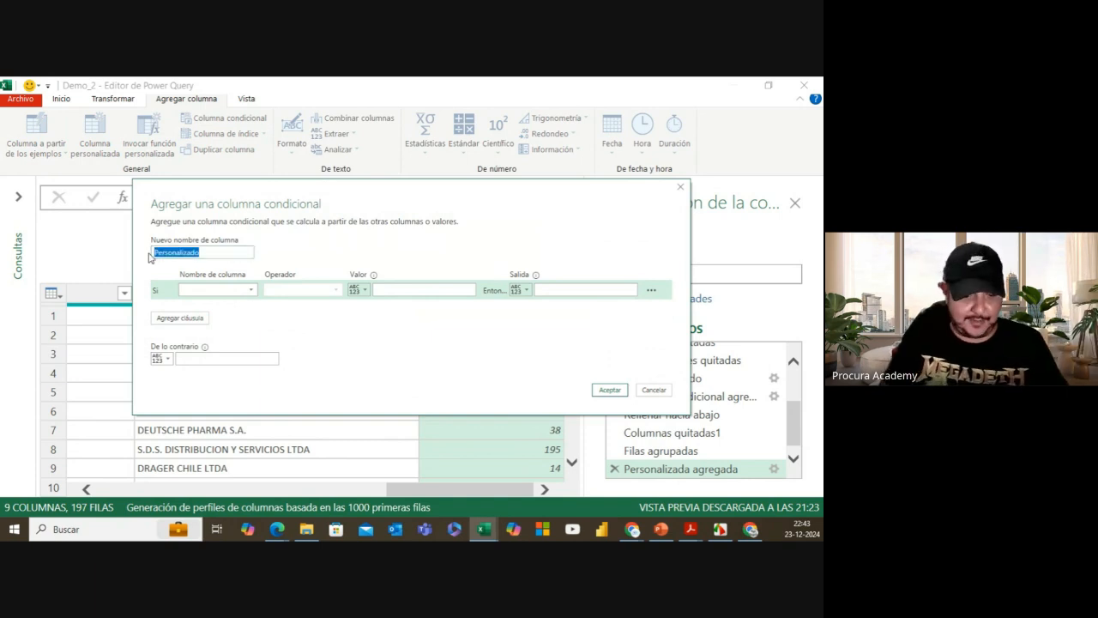
pyautogui.write('antiguedad')
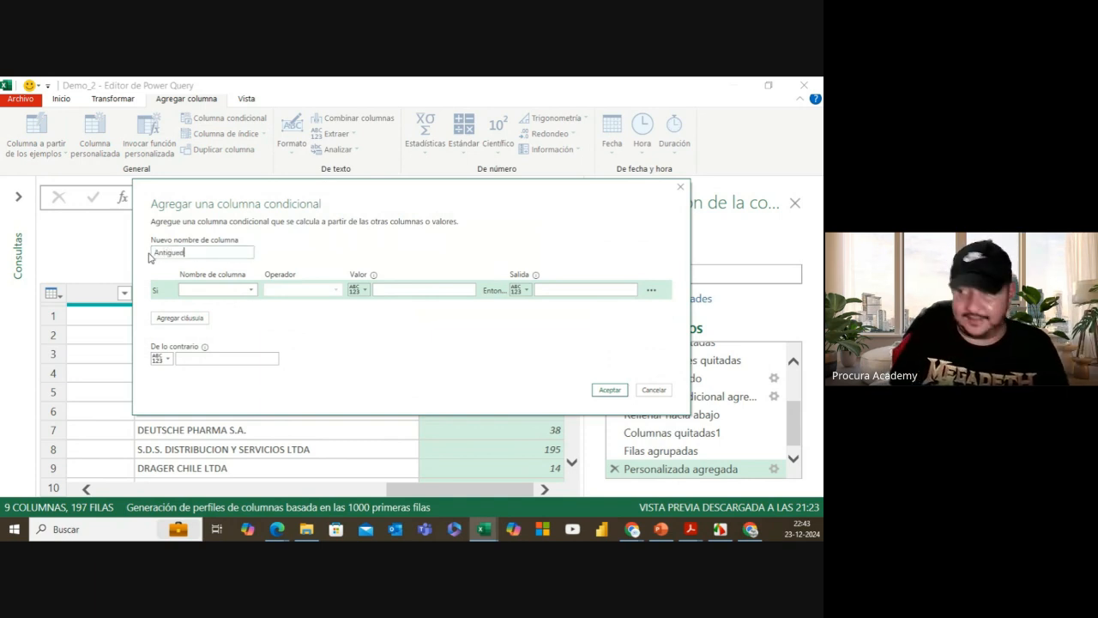
pyautogui.click(216, 290)
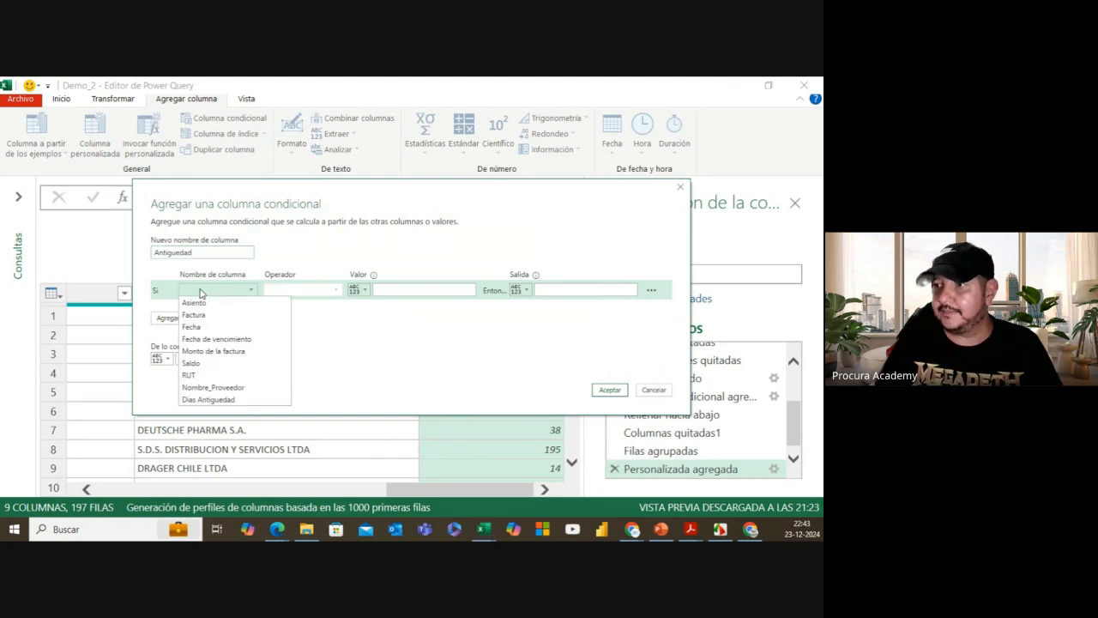
pyautogui.click(223, 400)
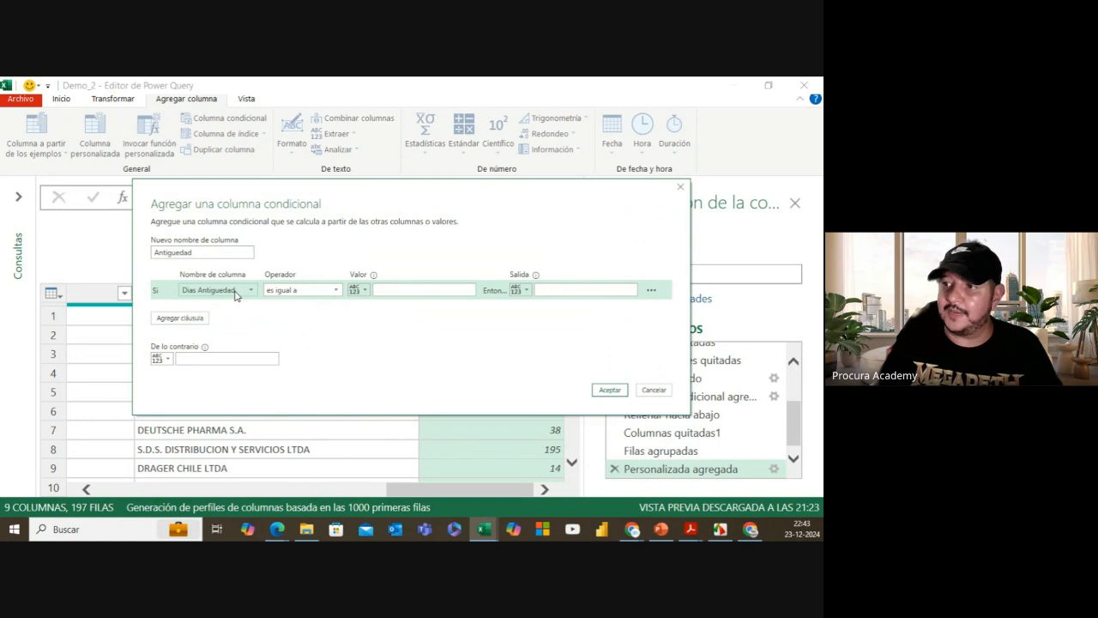
pyautogui.click(337, 292)
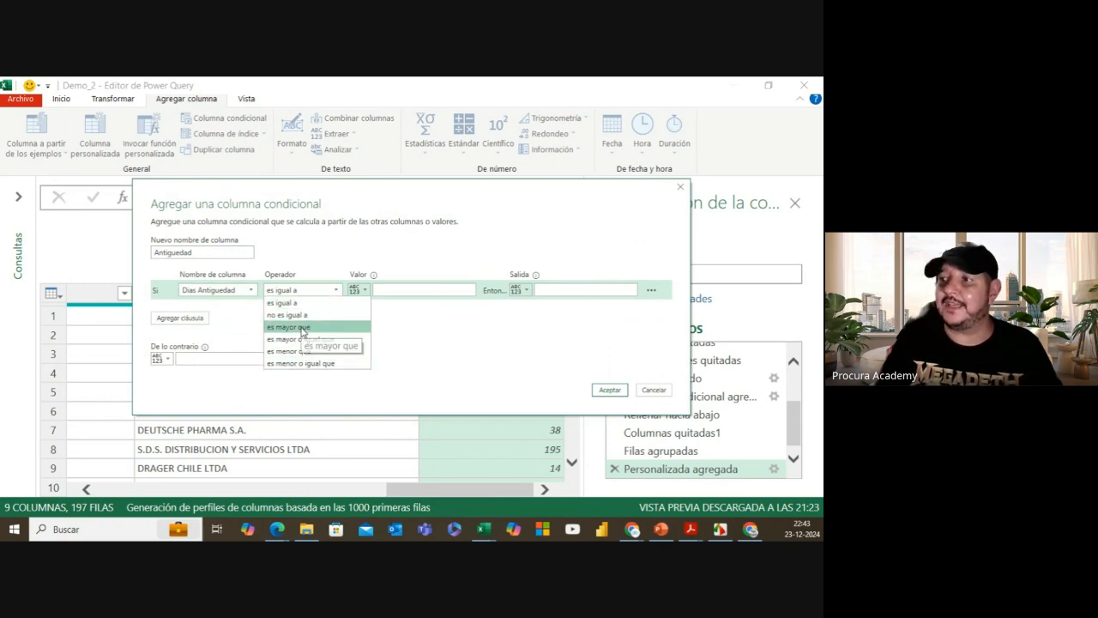
pyautogui.click(296, 326)
pyautogui.click(383, 292)
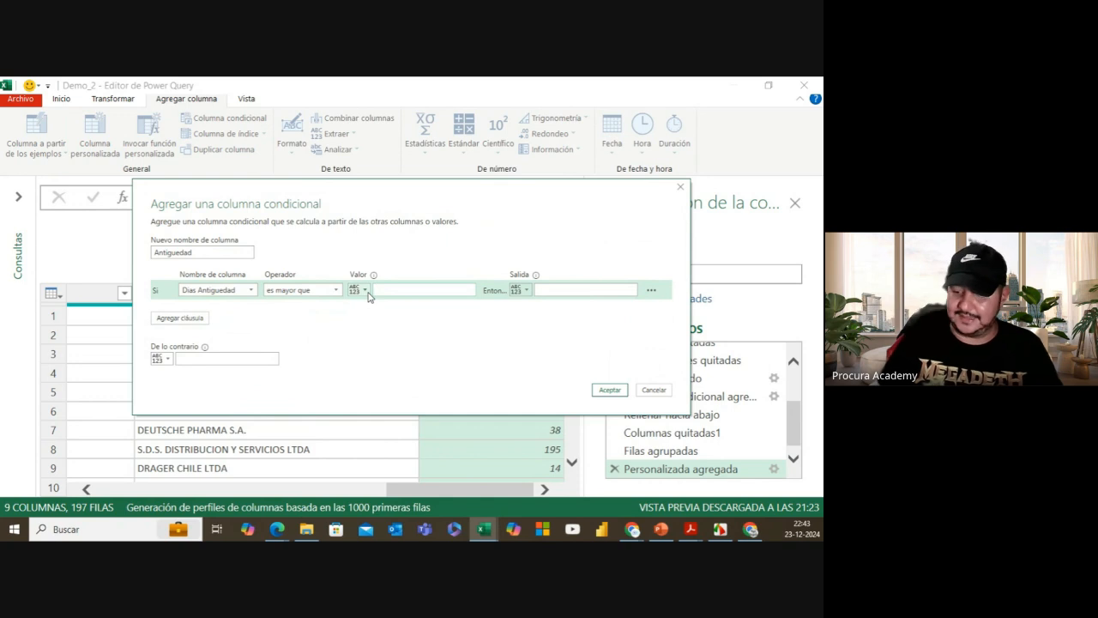
pyautogui.write('365')
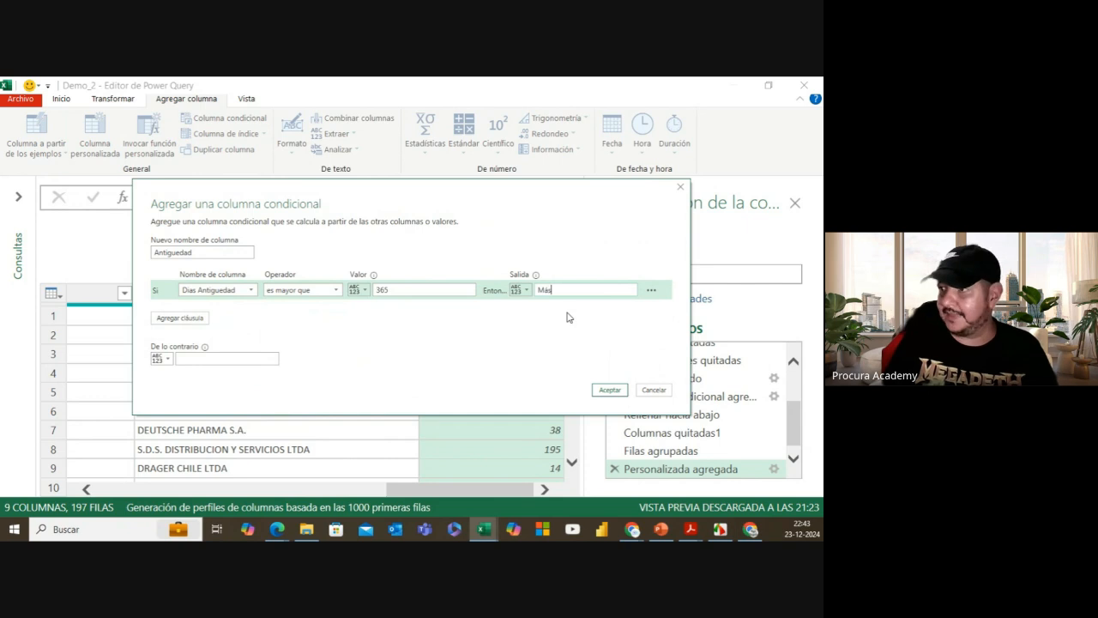
pyautogui.write('Más 365')
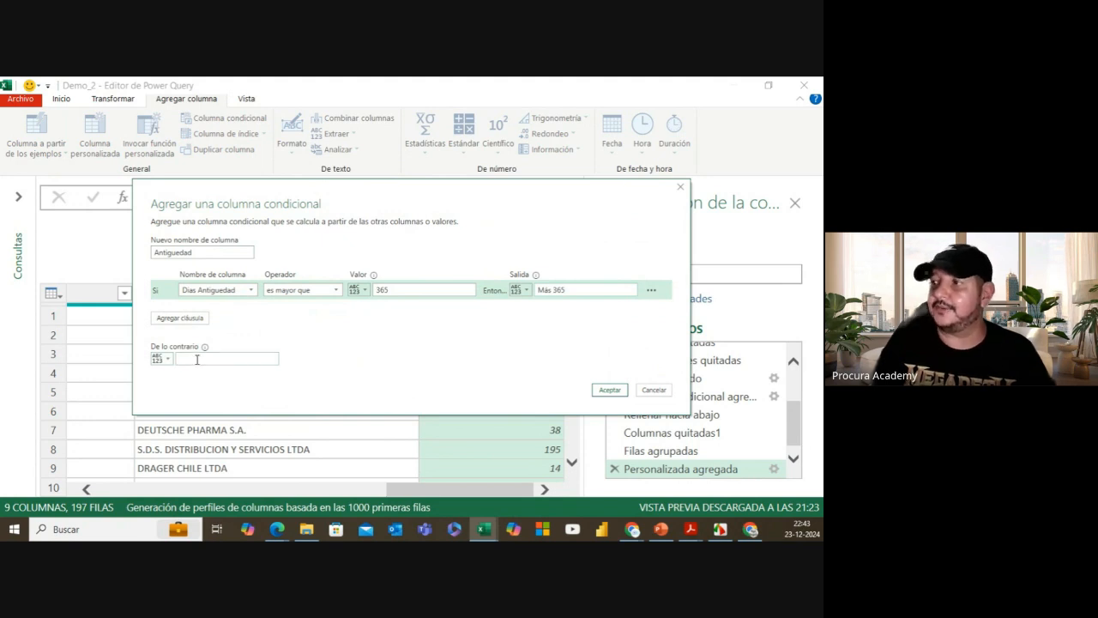
# Step: Add a second rule: Dias Antiguedad greater than or equal to 180 outputs Más 180
pyautogui.click(180, 318)
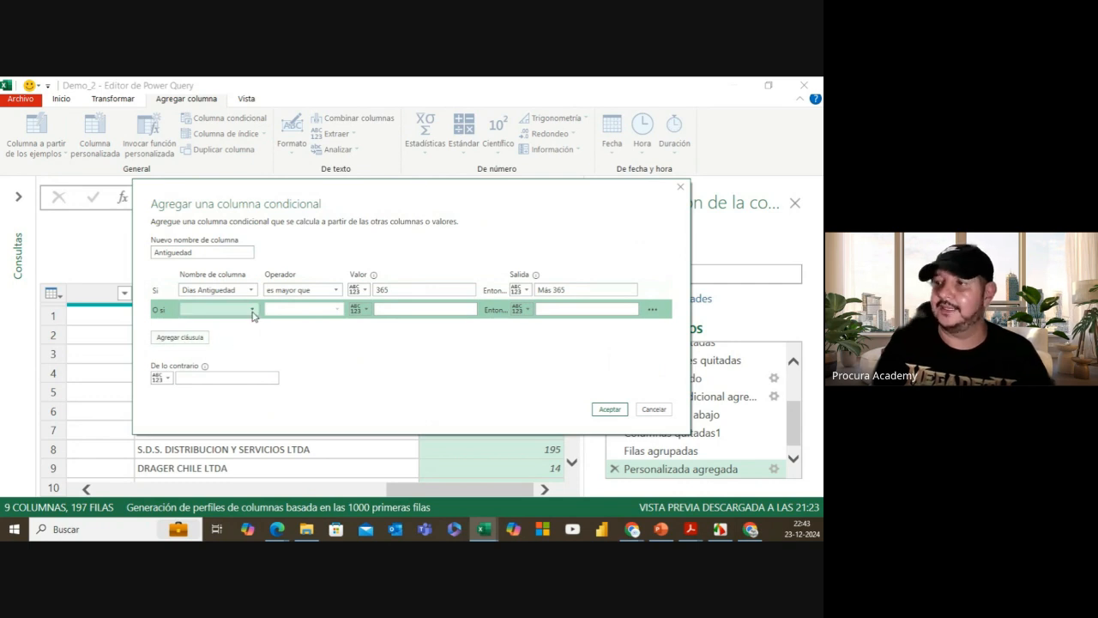
pyautogui.click(251, 312)
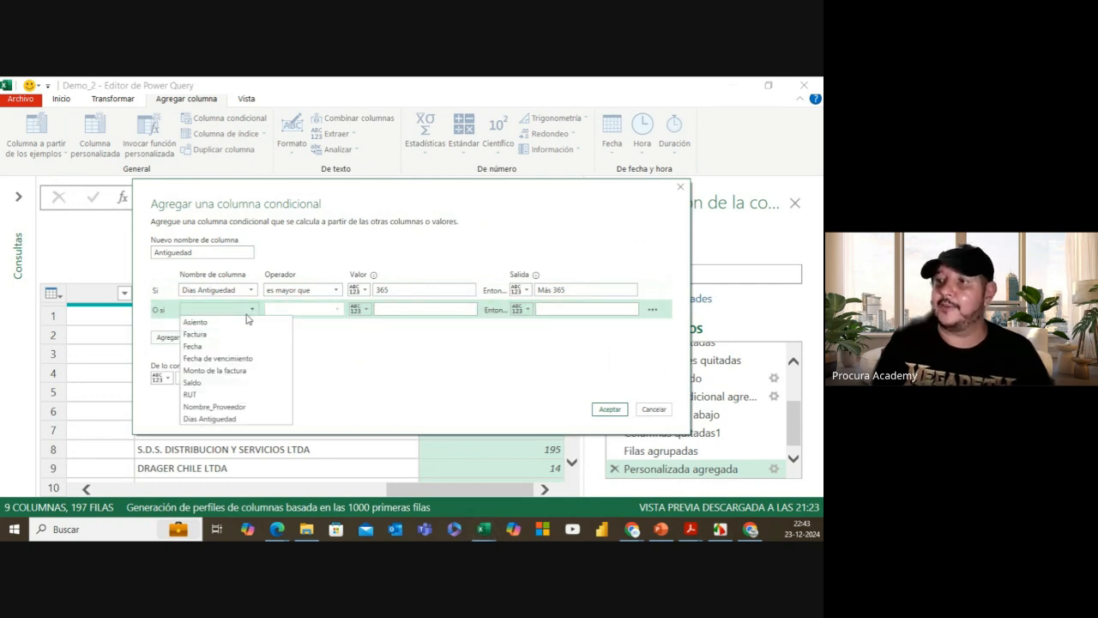
pyautogui.click(230, 420)
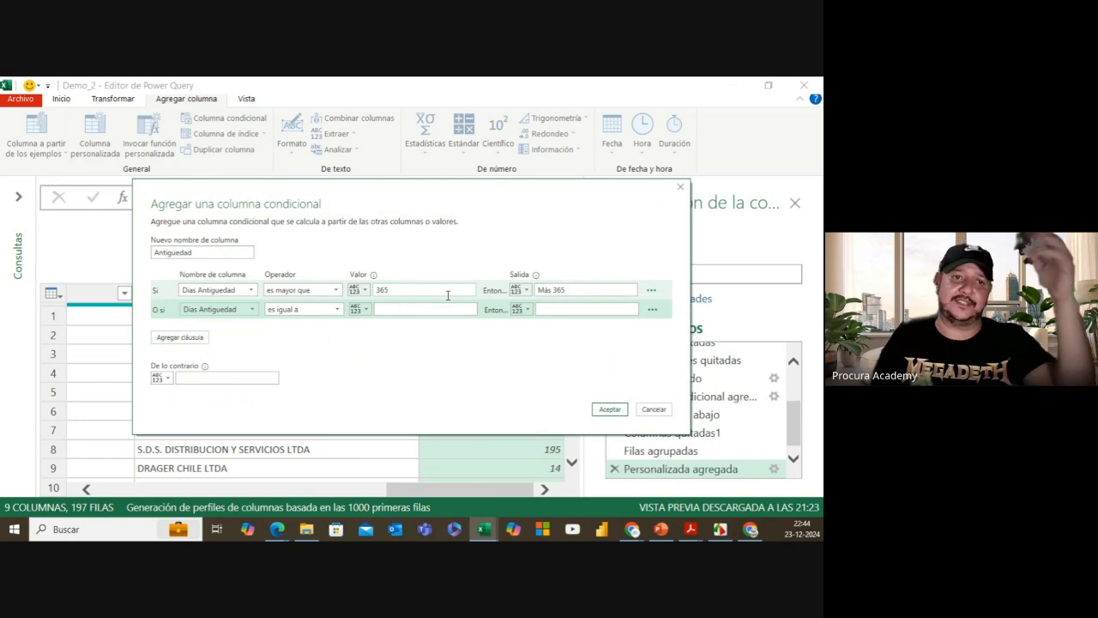
pyautogui.click(330, 314)
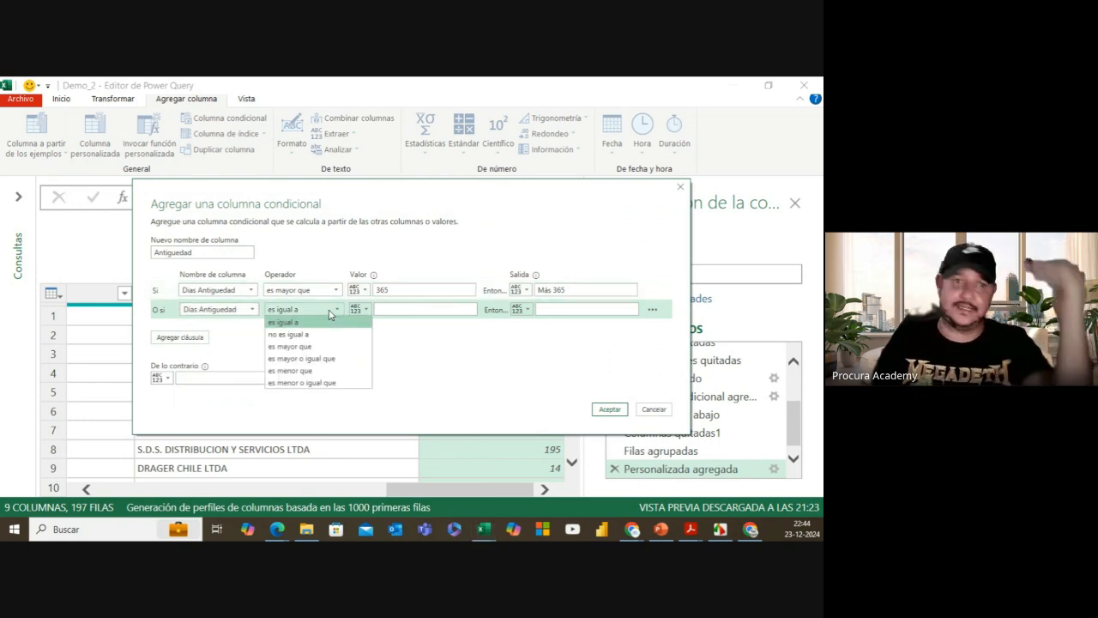
pyautogui.click(312, 359)
pyautogui.click(395, 307)
pyautogui.write('1')
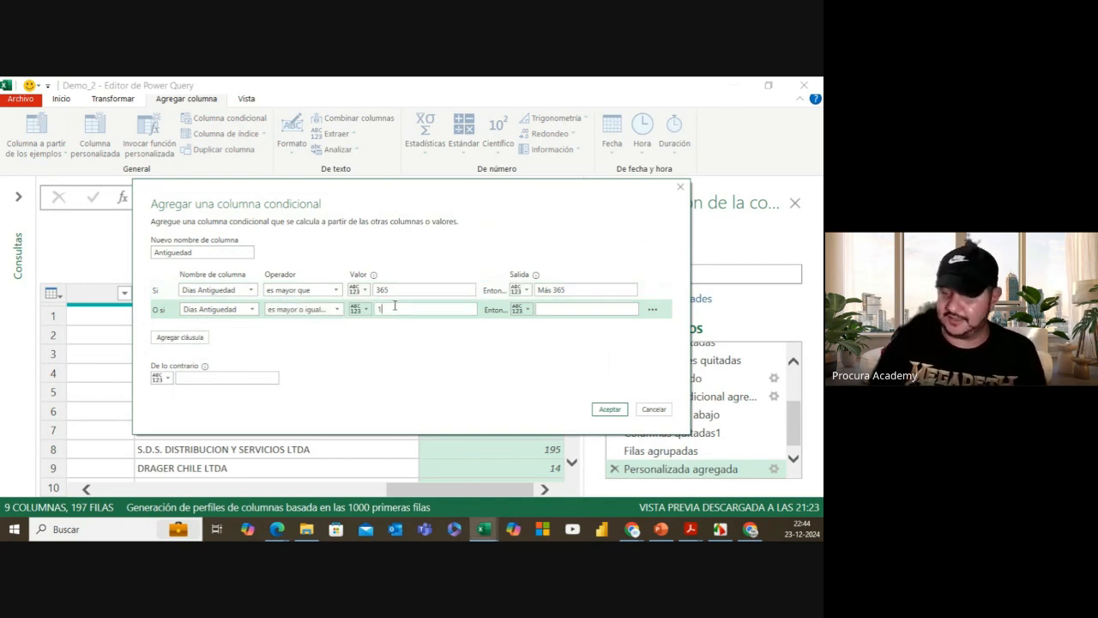
pyautogui.write('80')
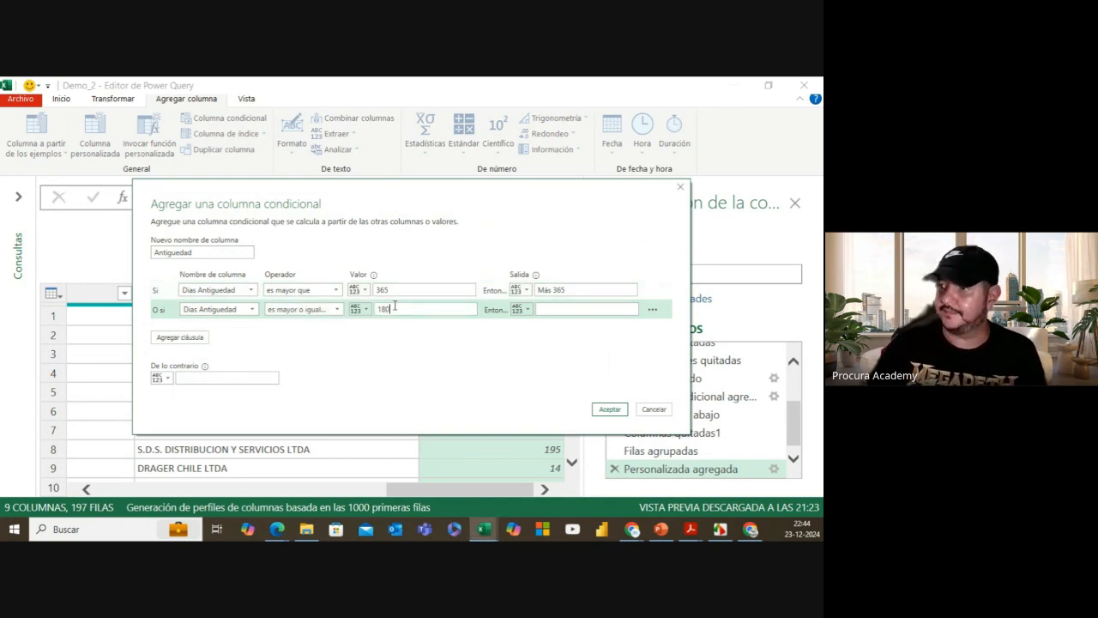
pyautogui.click(572, 307)
pyautogui.write('Ma')
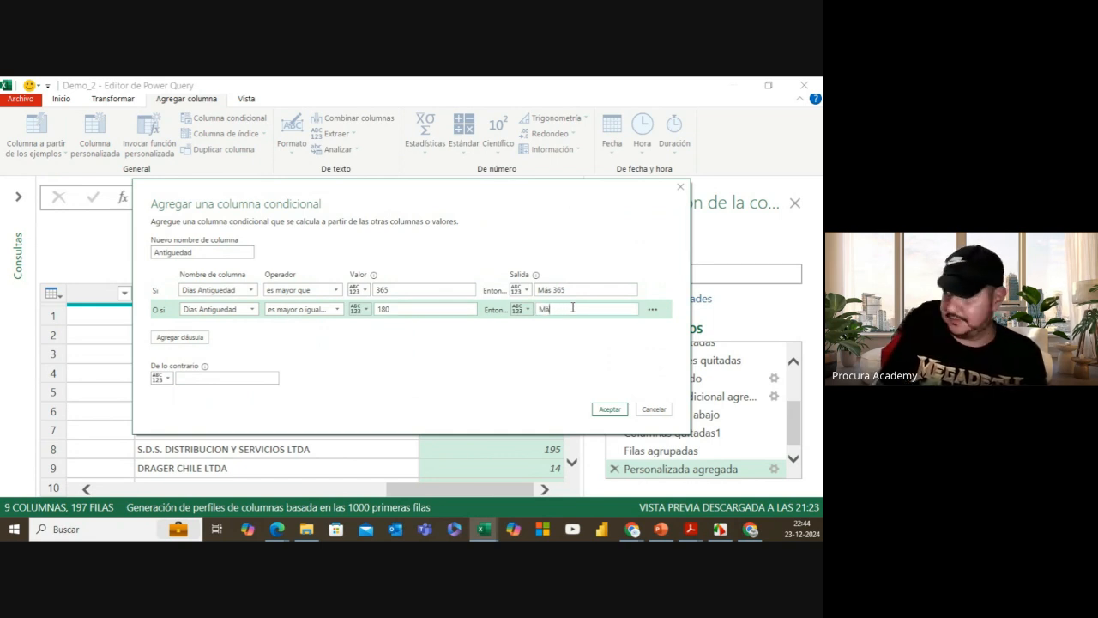
pyautogui.write('ás 180')
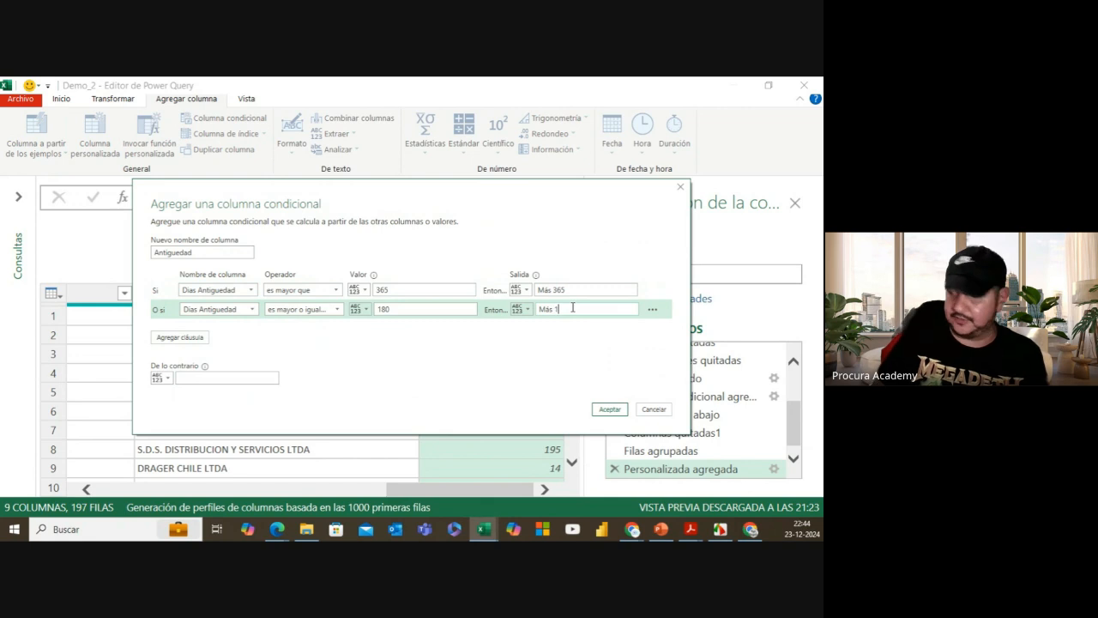
# Step: Add a third rule: Dias Antiguedad greater than or equal to 90 outputs Más 90
pyautogui.click(177, 338)
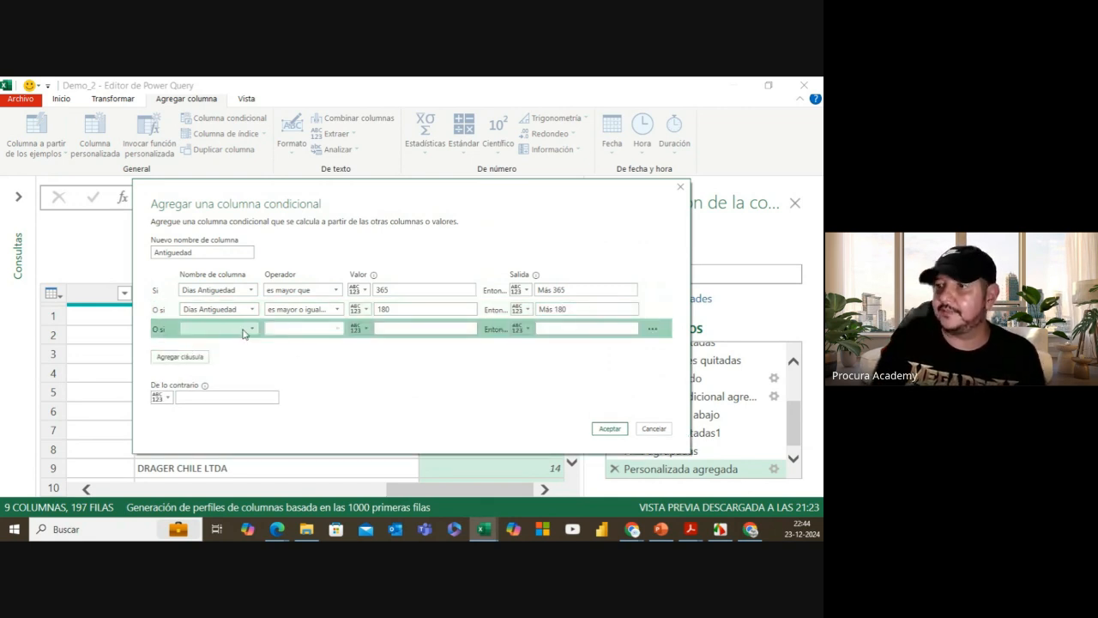
pyautogui.click(244, 329)
pyautogui.click(214, 438)
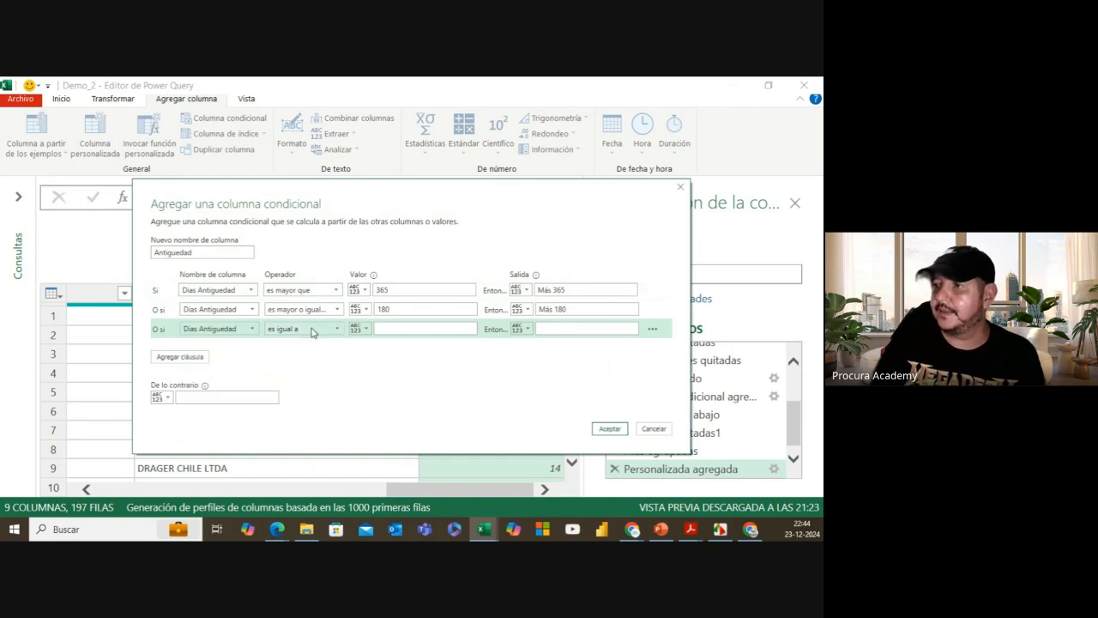
pyautogui.click(309, 329)
pyautogui.click(317, 377)
pyautogui.click(396, 327)
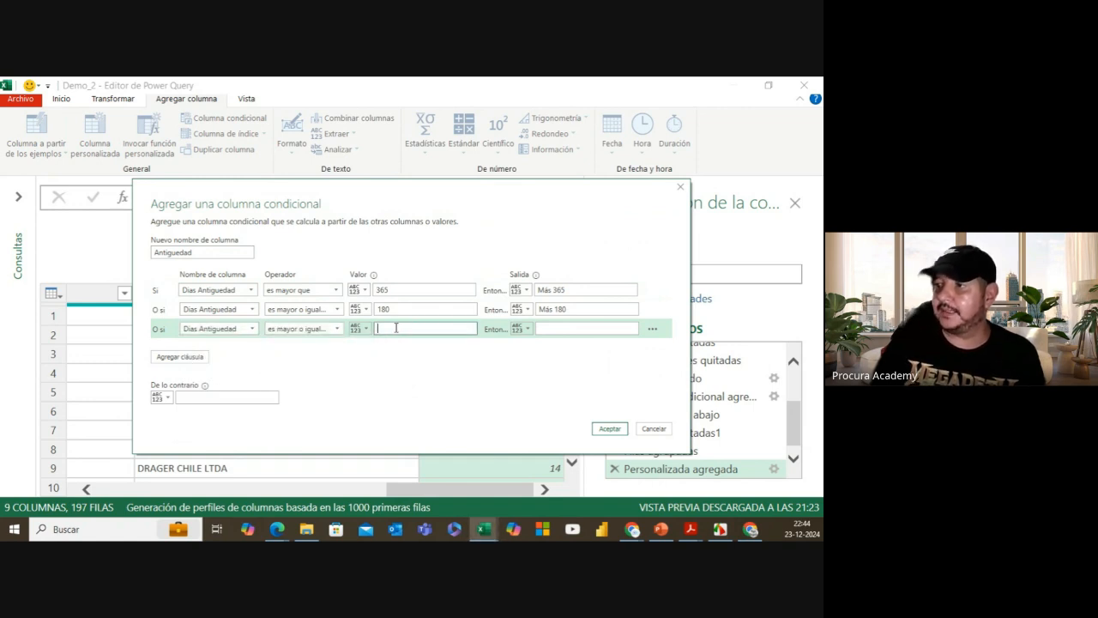
pyautogui.write('90')
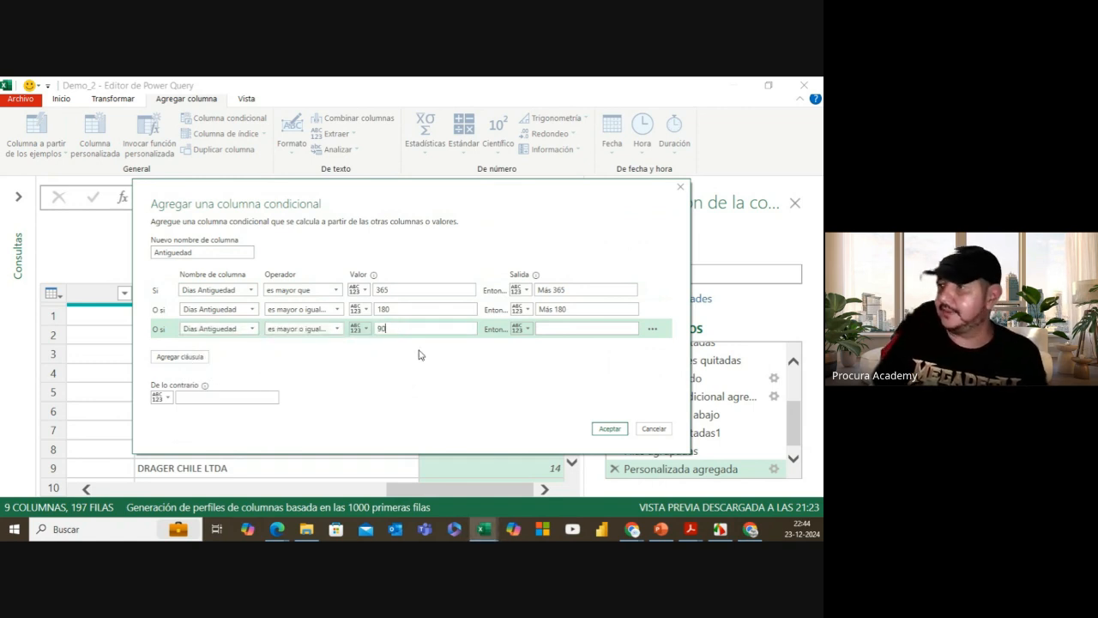
pyautogui.click(549, 329)
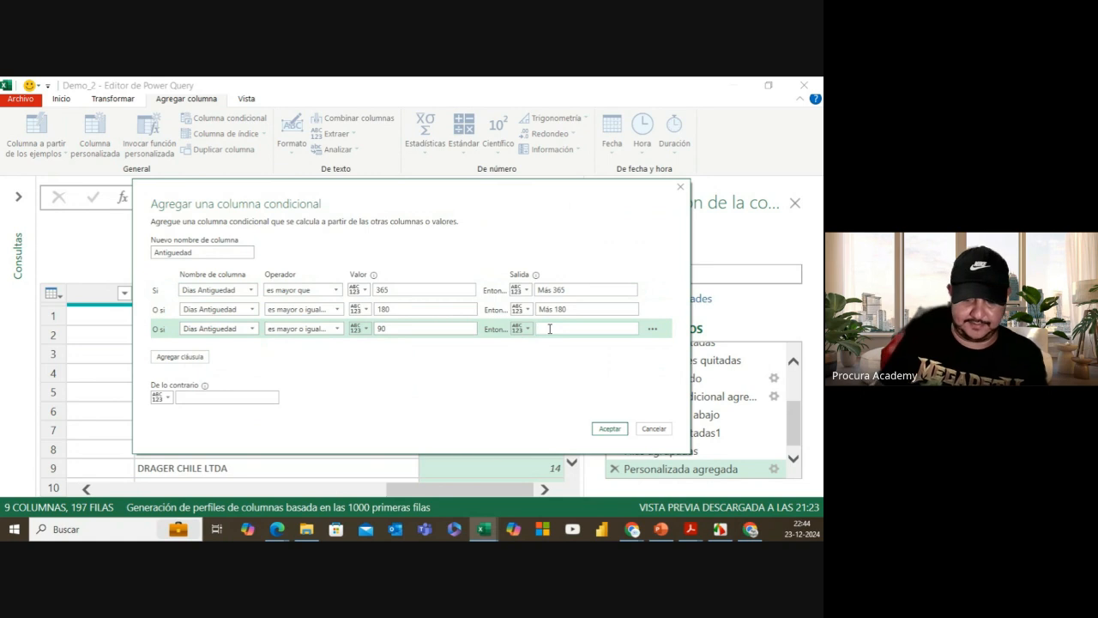
pyautogui.write('Más 90')
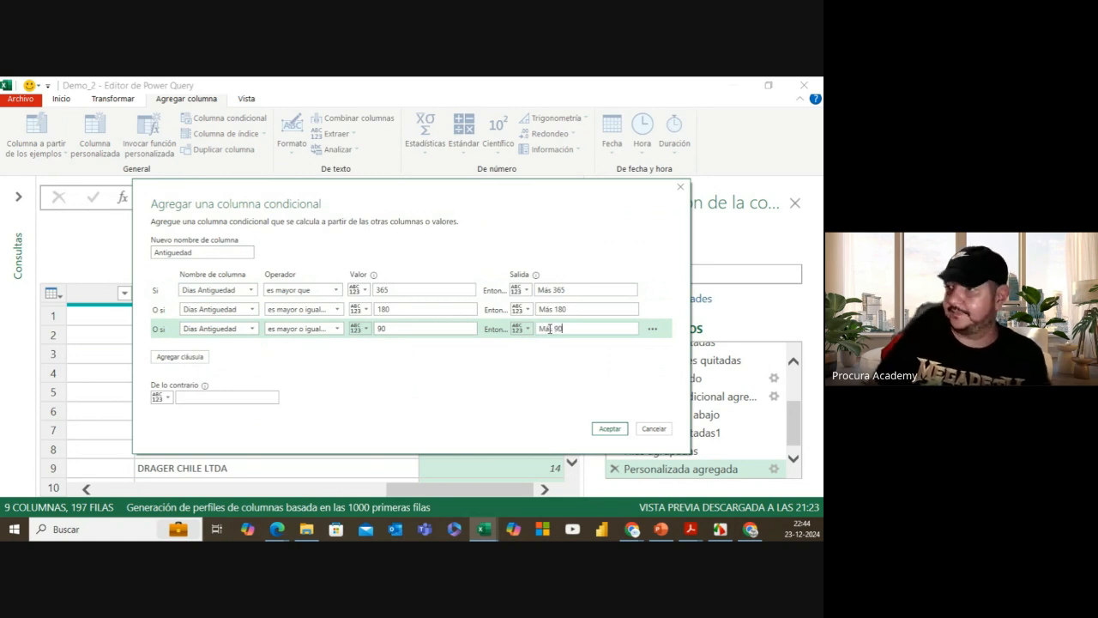
# Step: Add a fourth rule: Dias Antiguedad greater than or equal to 0 outputs Más 0
pyautogui.click(194, 356)
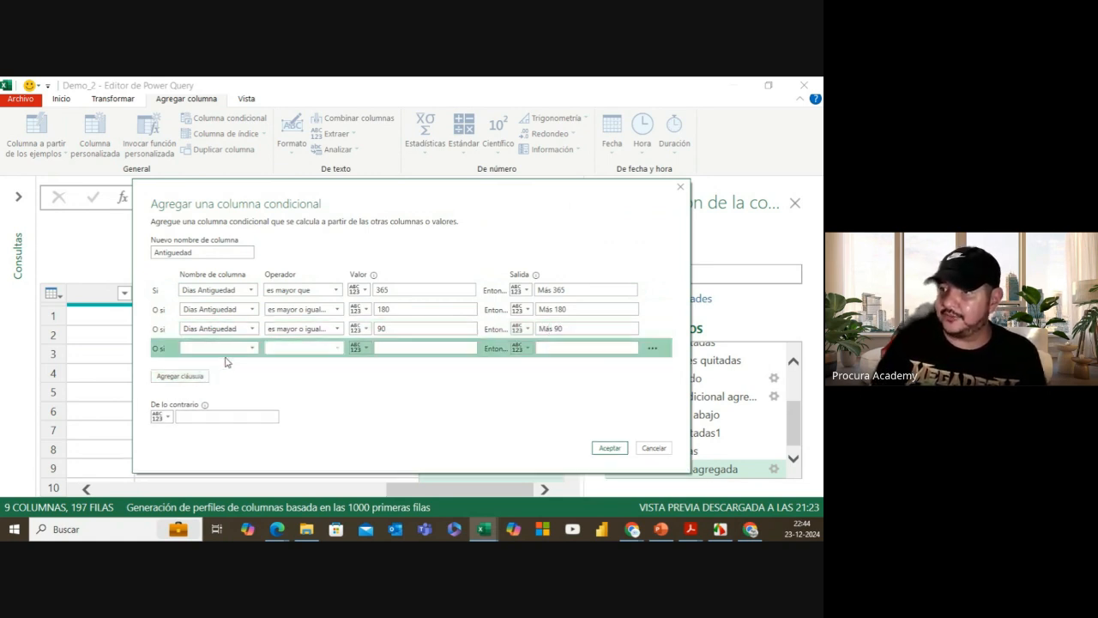
pyautogui.click(225, 348)
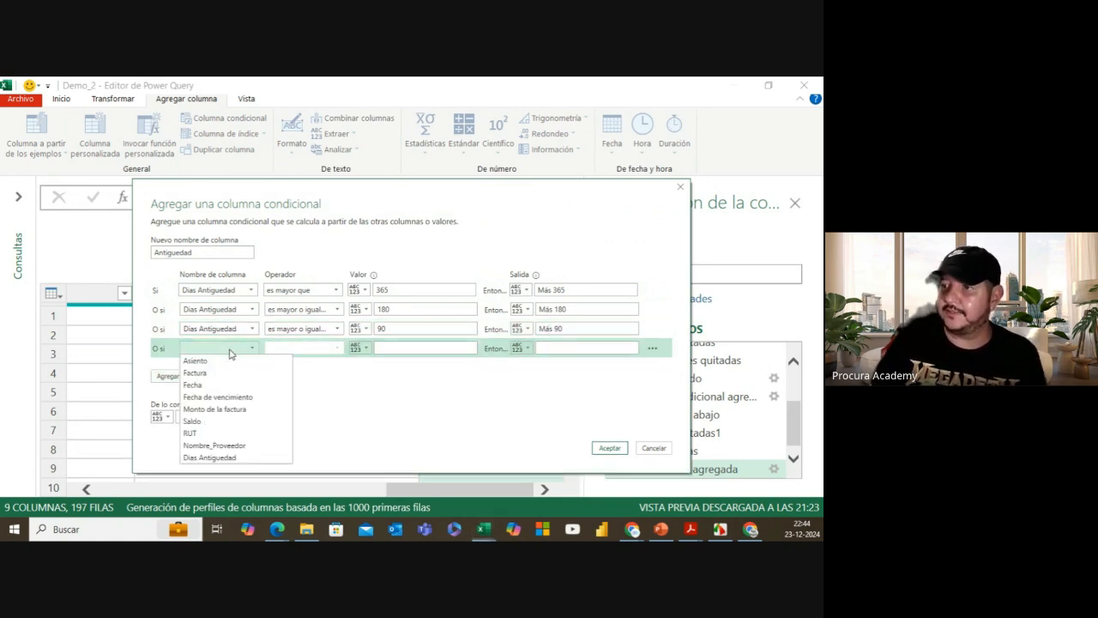
pyautogui.click(228, 459)
pyautogui.click(320, 348)
pyautogui.click(325, 403)
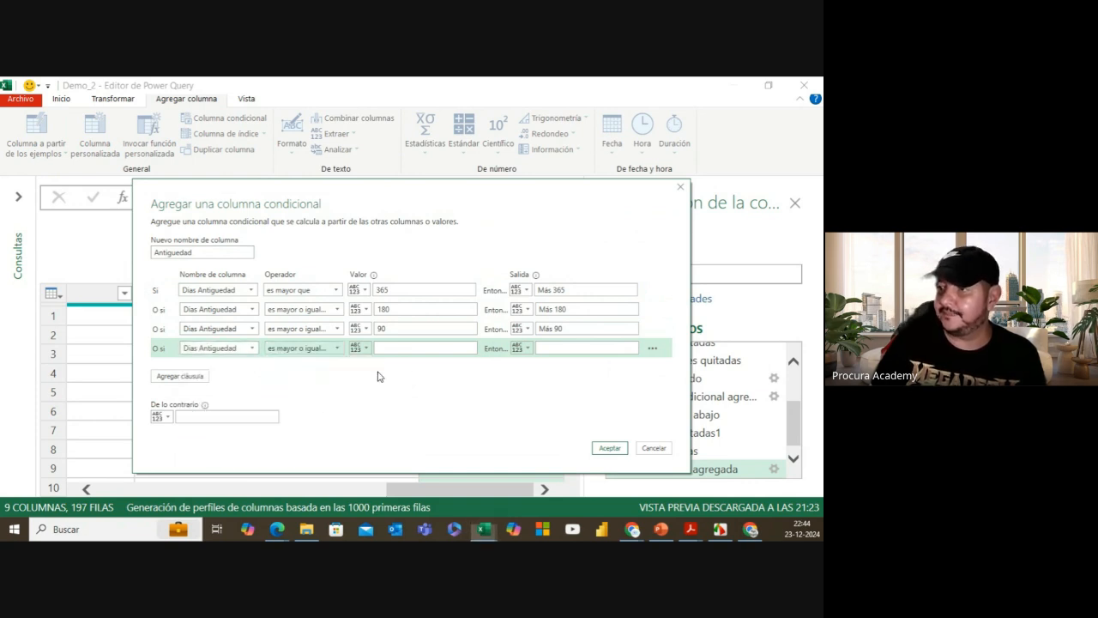
pyautogui.click(410, 347)
pyautogui.write('0')
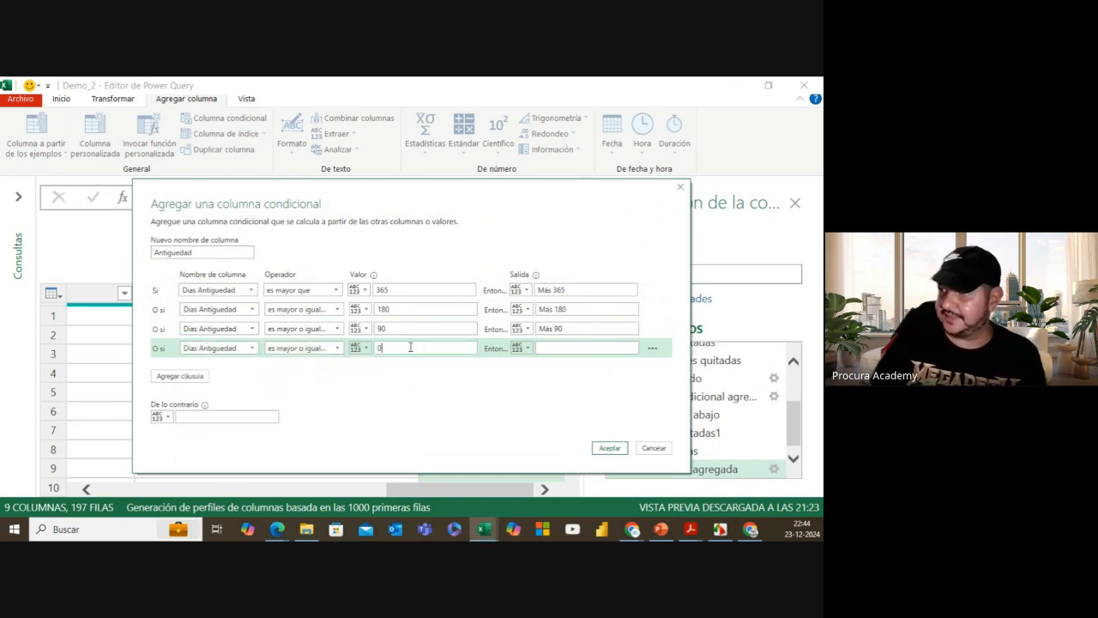
pyautogui.click(551, 348)
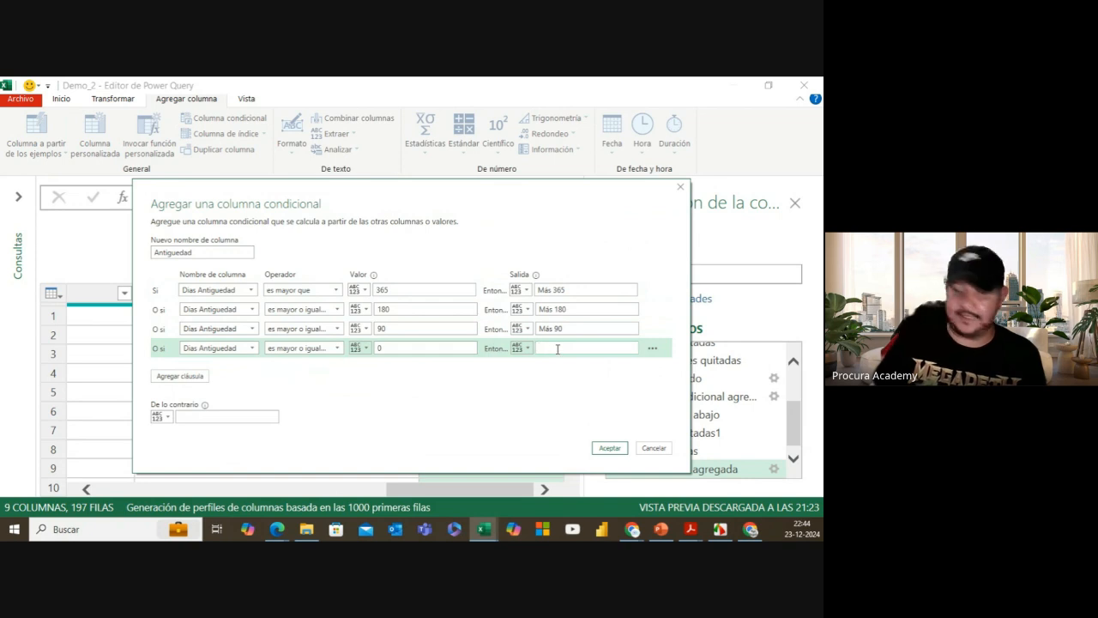
pyautogui.write('+')
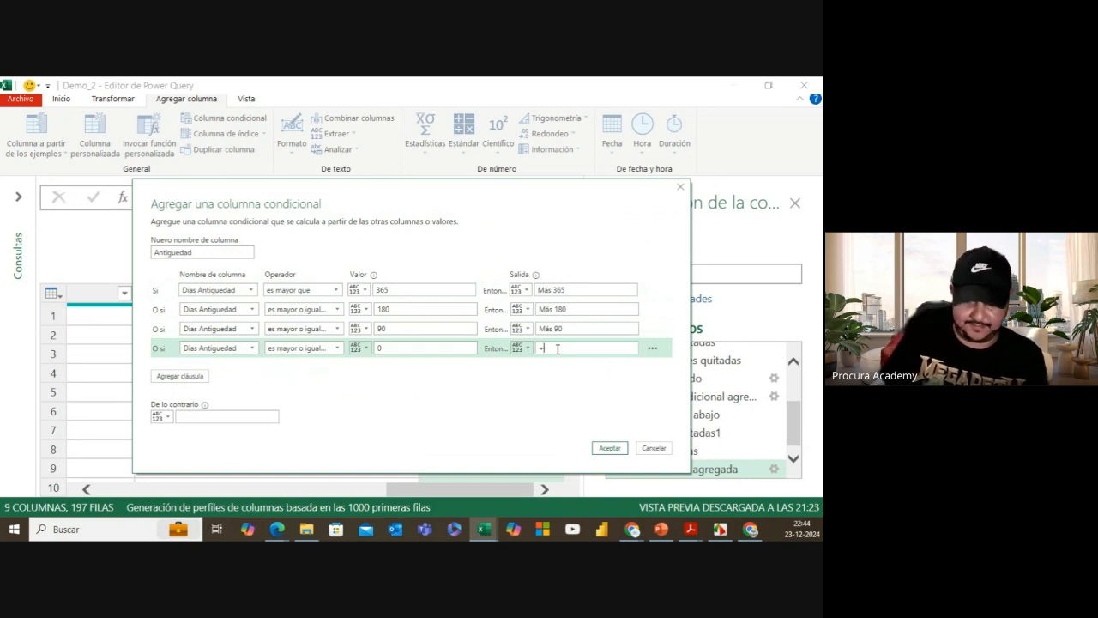
pyautogui.write('Más cer')
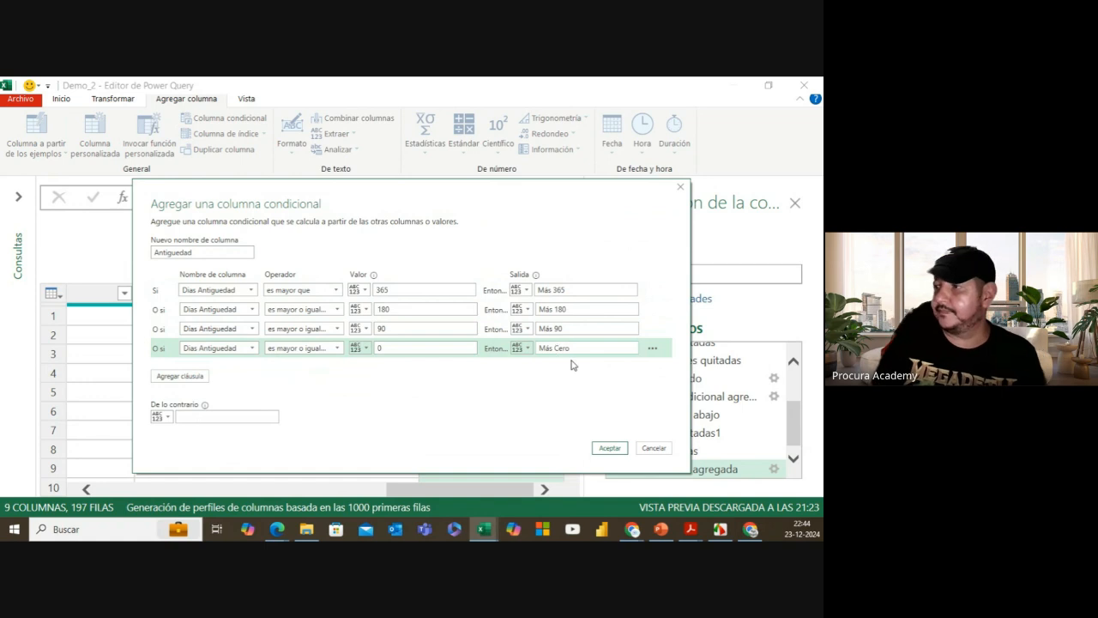
pyautogui.write('o')
pyautogui.press('BackSpace')
pyautogui.press('BackSpace')
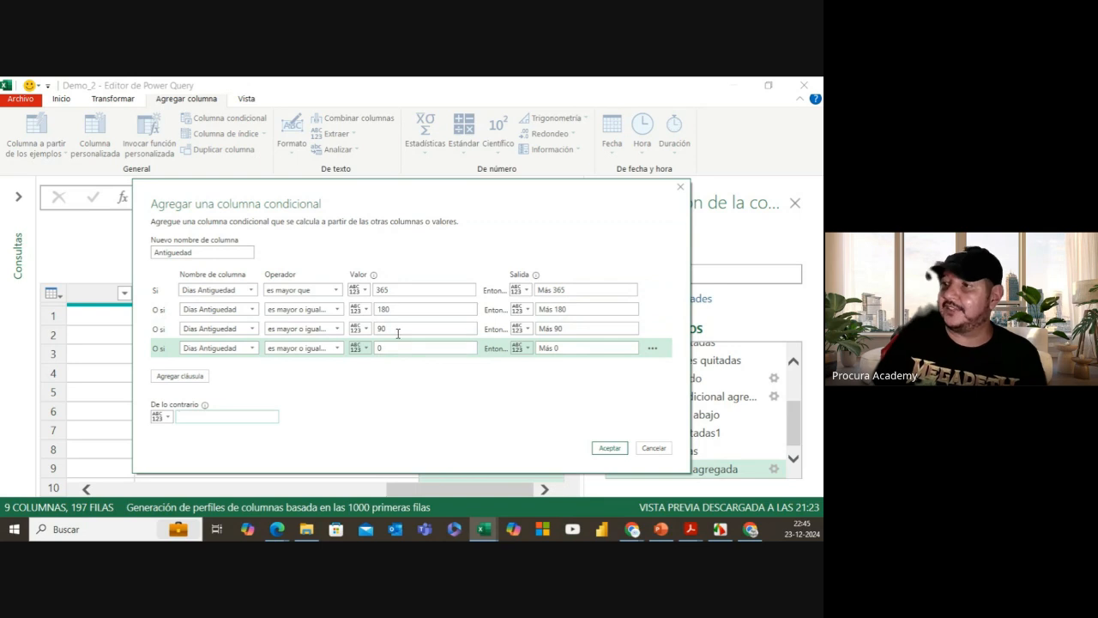
# Step: Set the otherwise value to Vigente and create the Antiguedad column
pyautogui.click(211, 412)
pyautogui.write('Vigente')
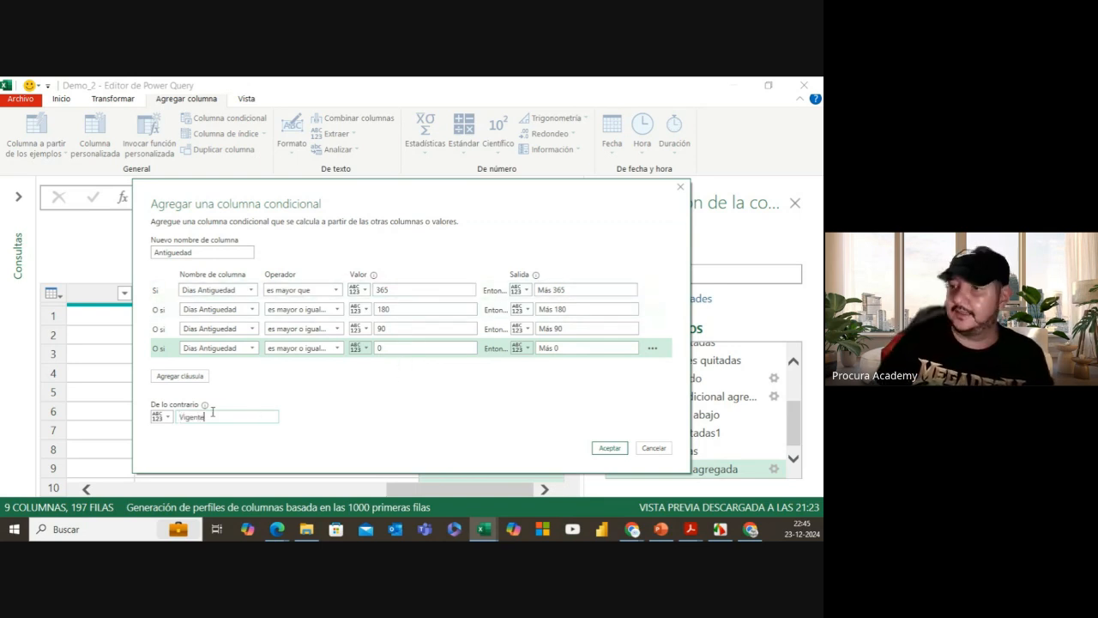
pyautogui.click(608, 449)
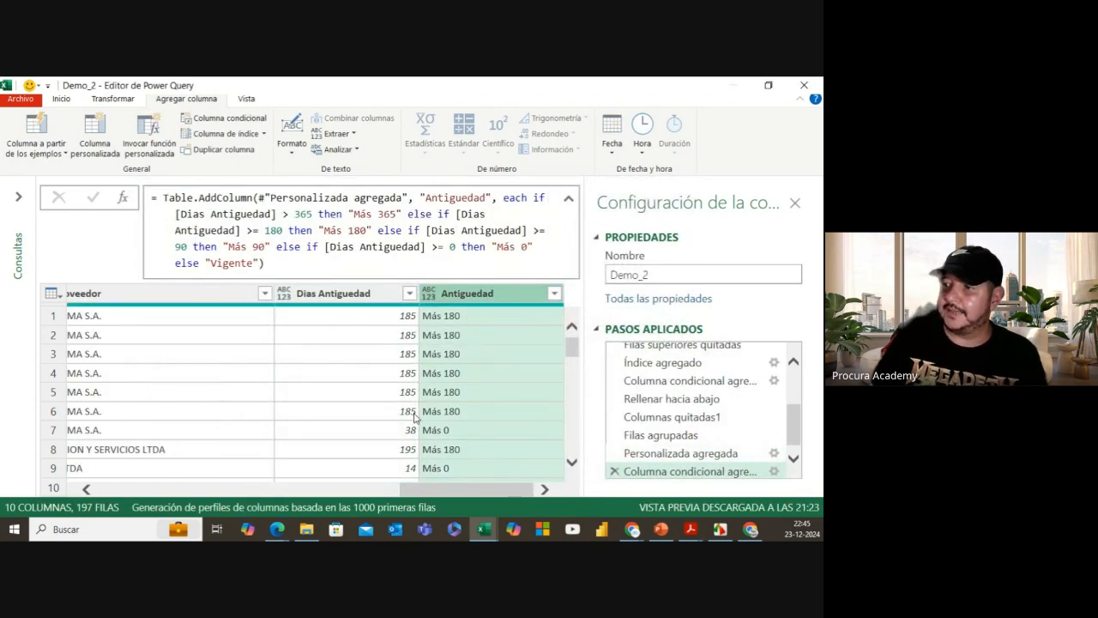
# Step: Reopen the Columna condicional agregada step's settings from the applied steps list
pyautogui.scroll(-3, 414, 429)
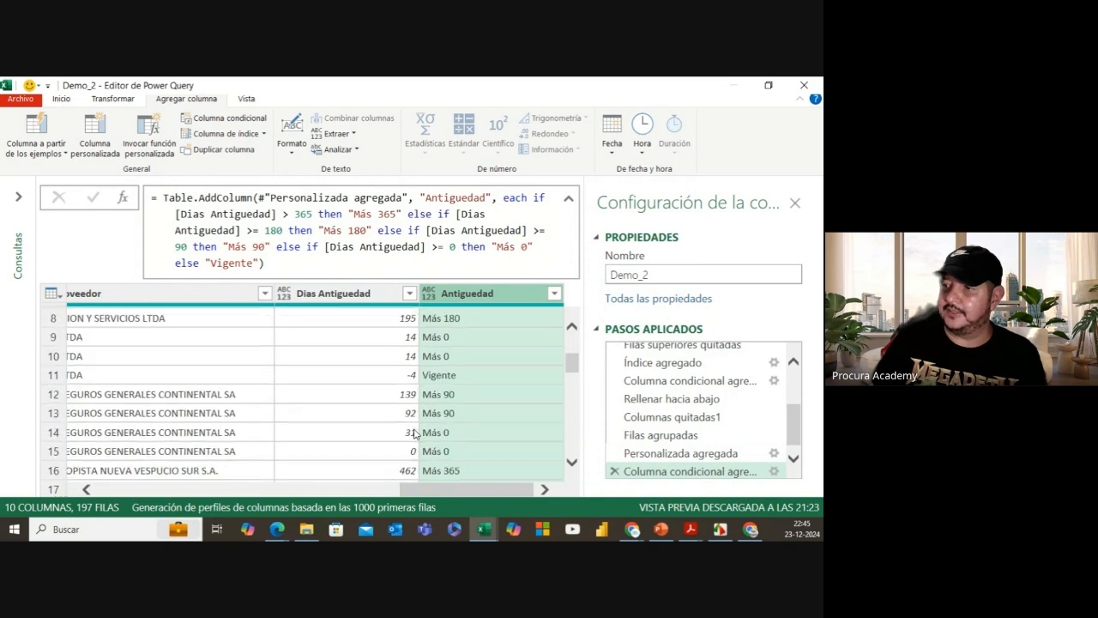
pyautogui.scroll(-2, 414, 434)
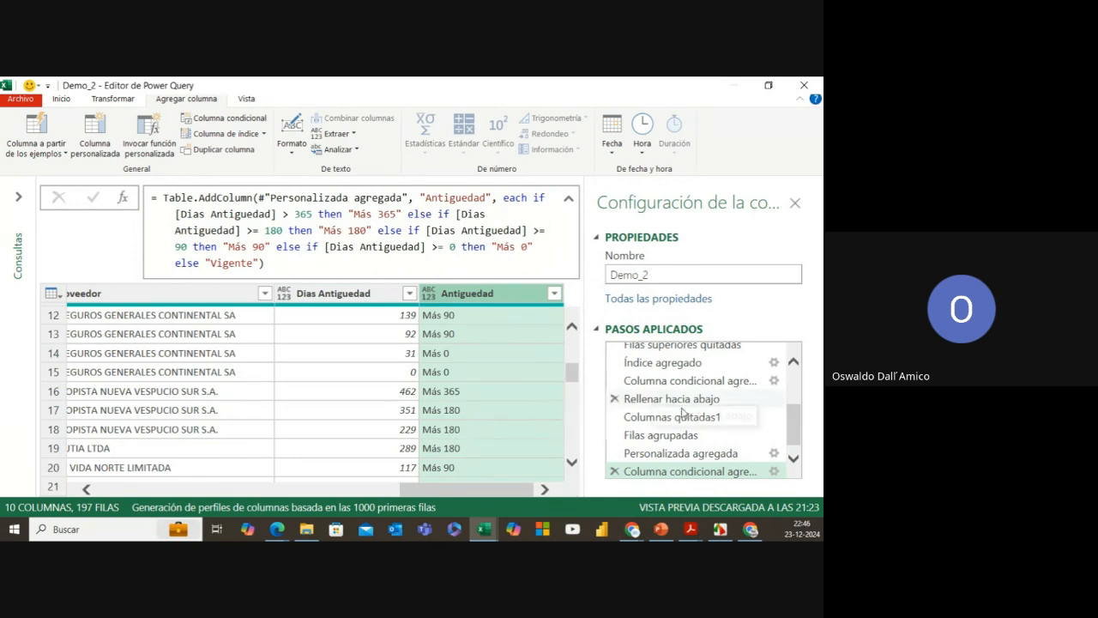
pyautogui.doubleClick(751, 469)
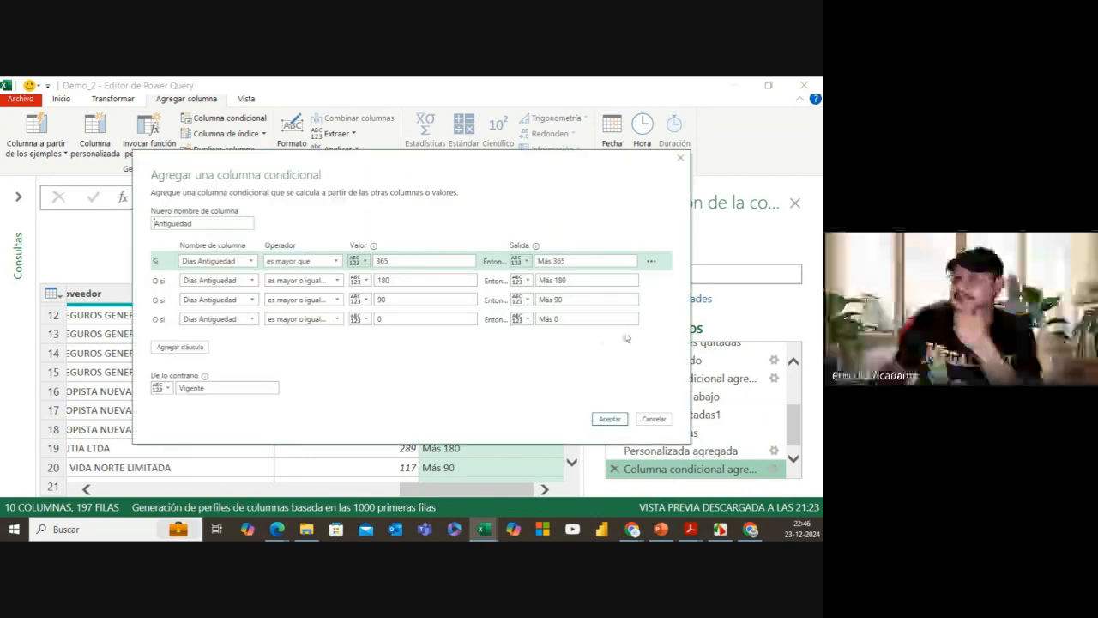
# Step: Review the Antiguedad rules from Más 365 to Vigente and close the dialog unchanged
pyautogui.click(569, 319)
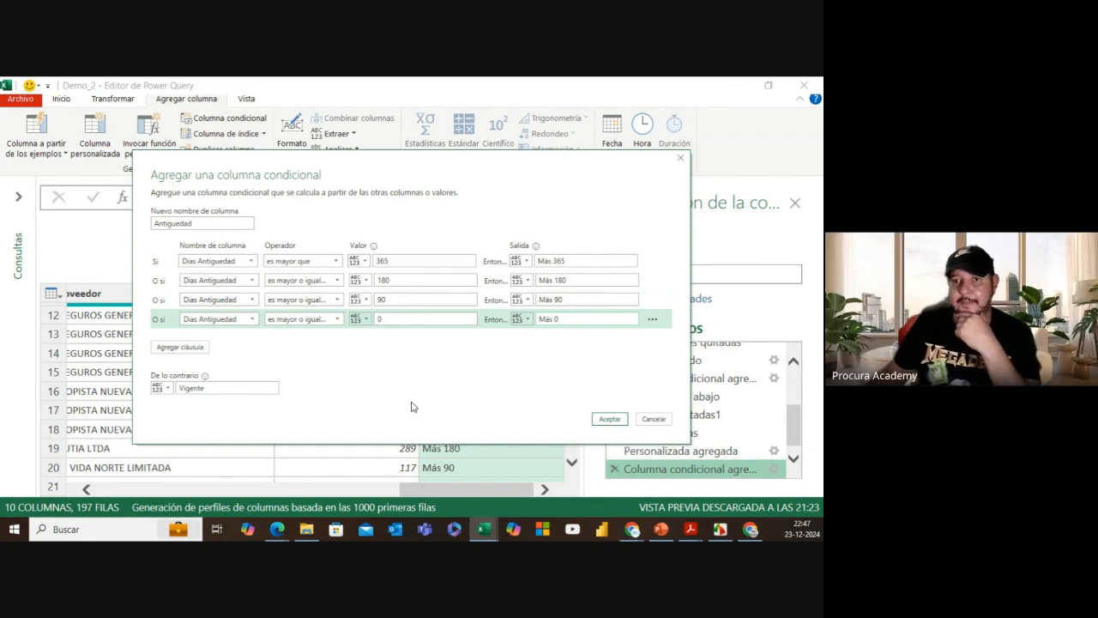
pyautogui.click(610, 419)
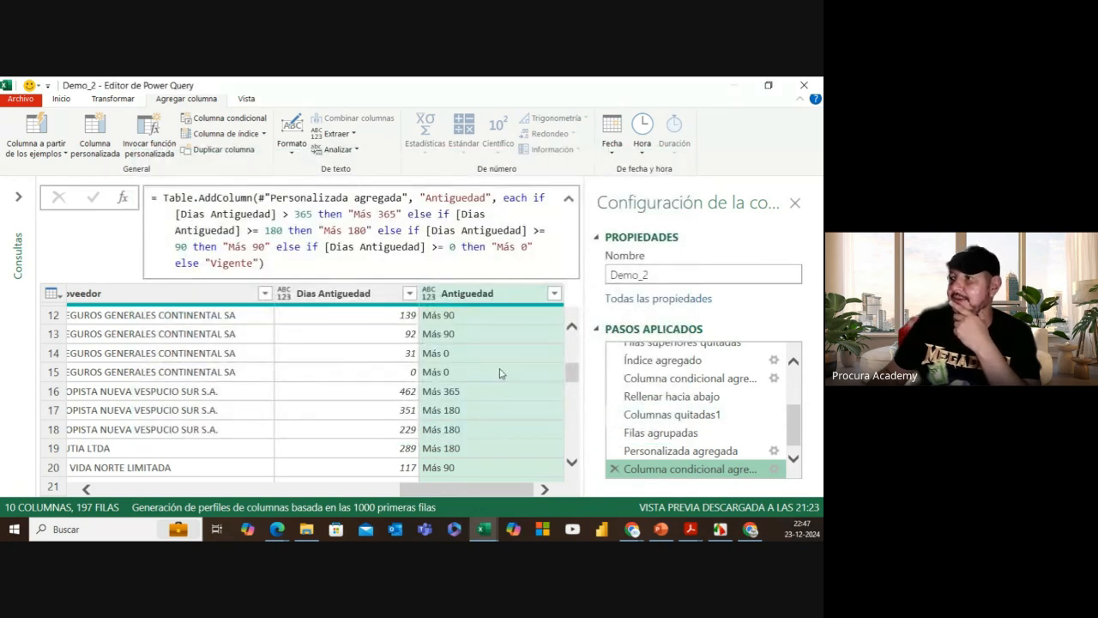
pyautogui.moveTo(469, 491)
pyautogui.mouseDown()
pyautogui.moveTo(490, 490)
pyautogui.moveTo(458, 487)
pyautogui.moveTo(507, 480)
pyautogui.moveTo(462, 481)
pyautogui.moveTo(471, 481)
pyautogui.mouseUp()
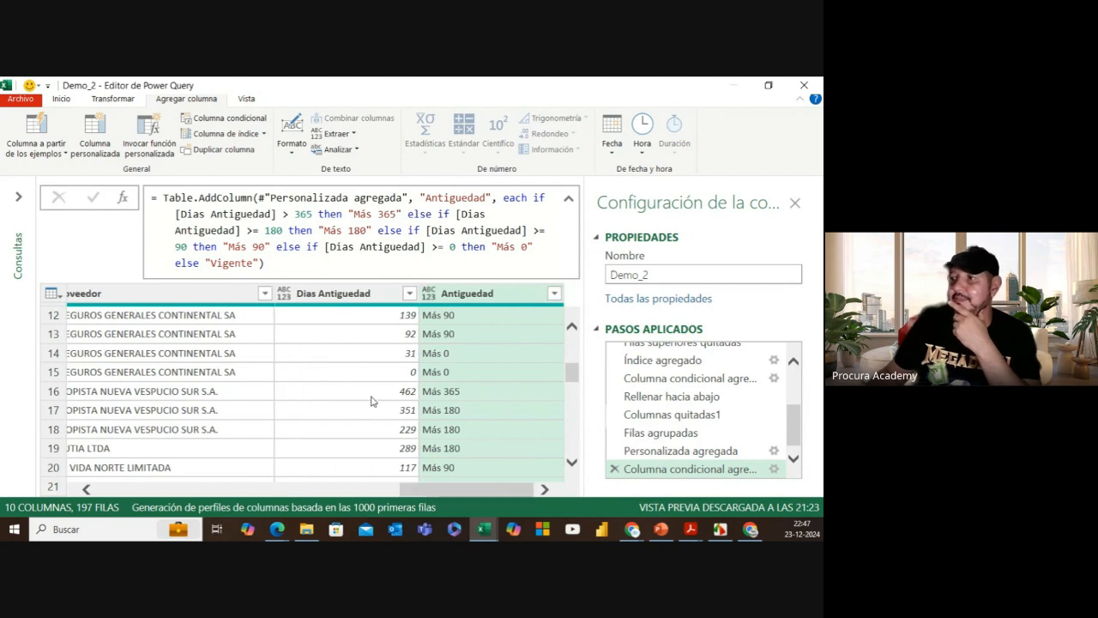
pyautogui.click(339, 298)
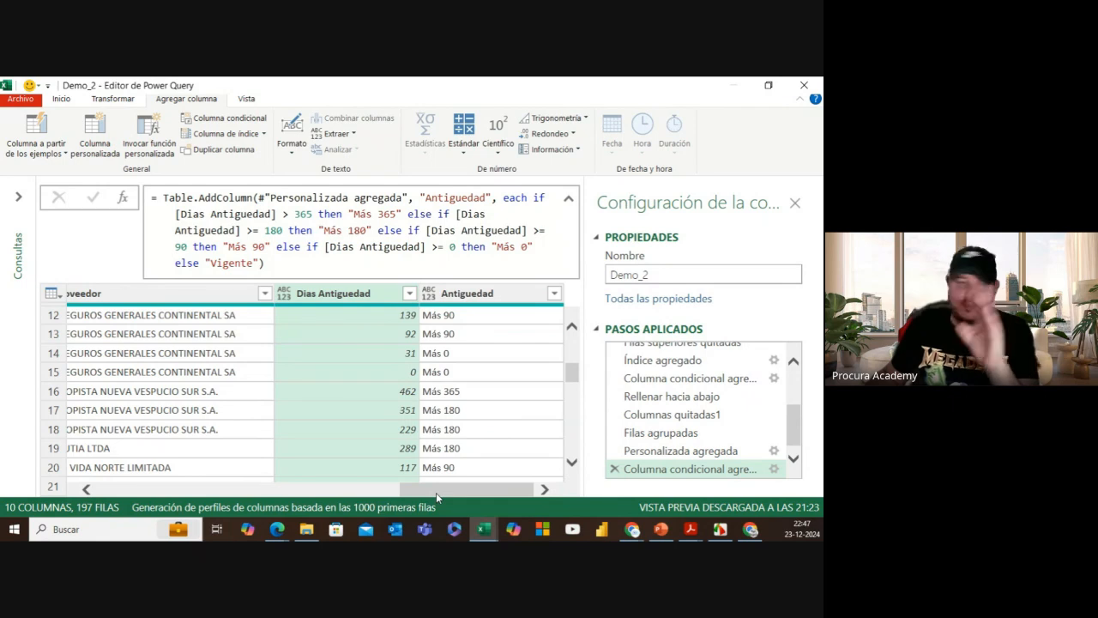
pyautogui.moveTo(435, 492); pyautogui.dragTo(127, 489)
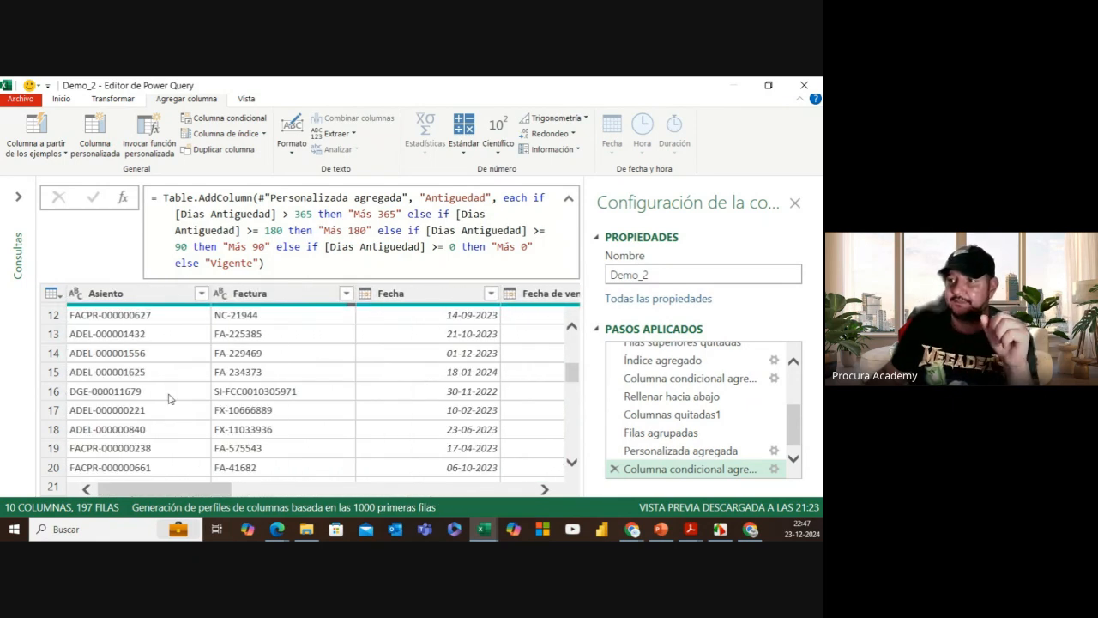
# Step: Expand the Consultas pane, preview Fx_Proveedores, then return to the Demo_2 query
pyautogui.click(19, 199)
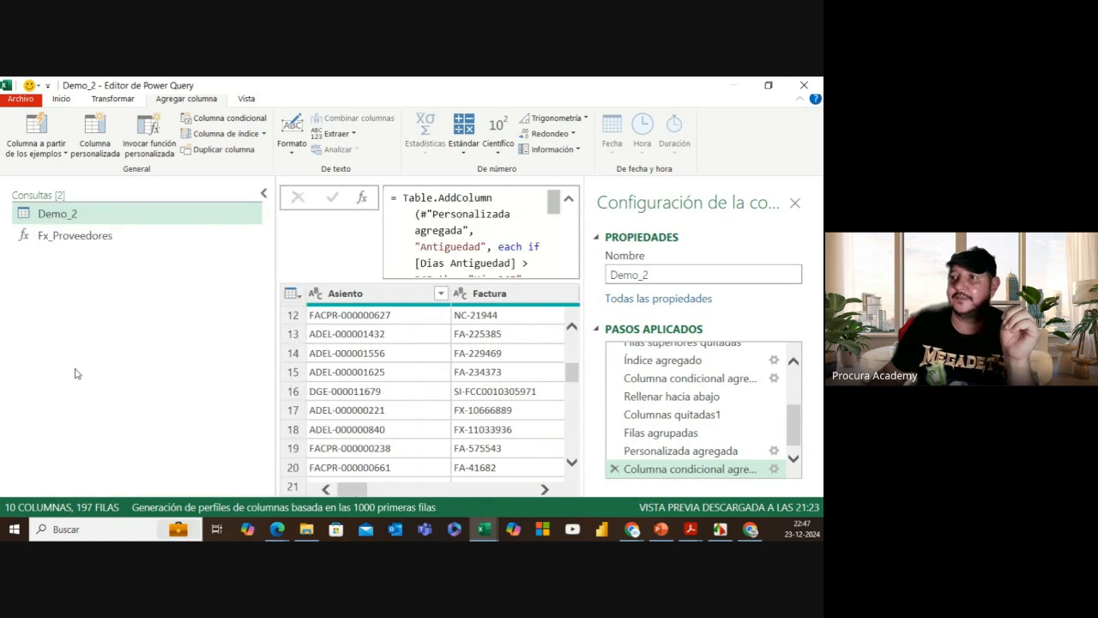
pyautogui.click(95, 237)
pyautogui.click(91, 215)
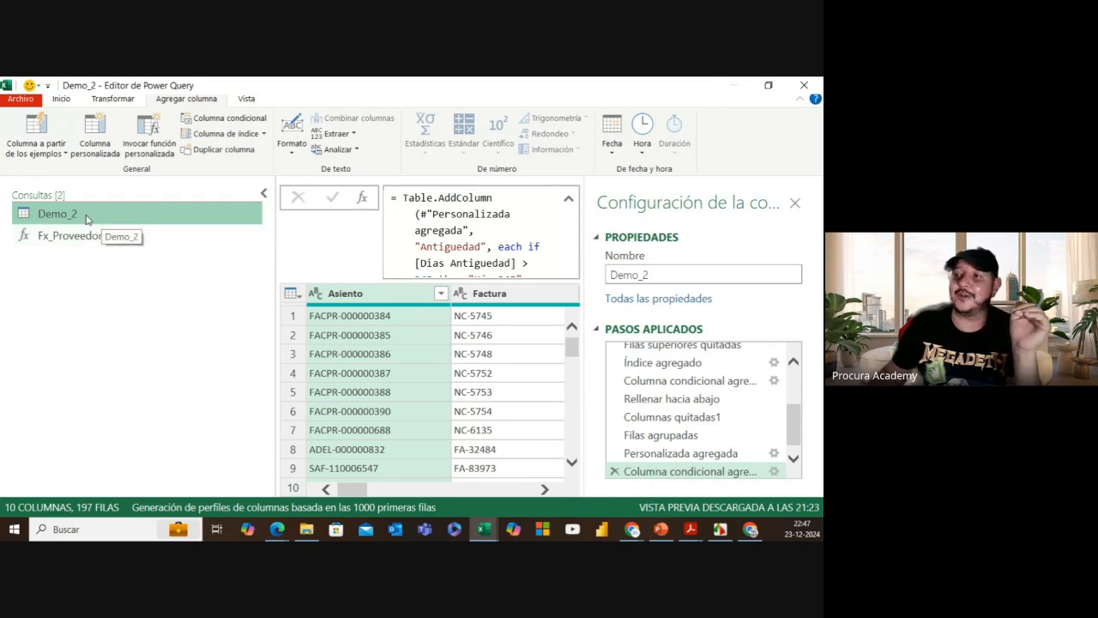
pyautogui.rightClick(86, 220)
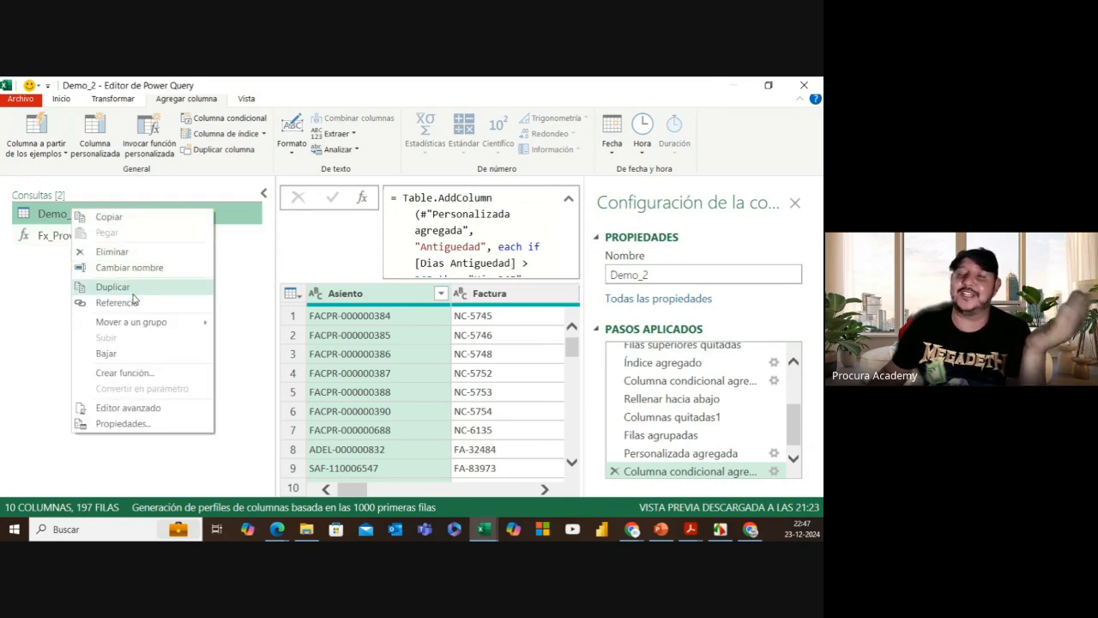
pyautogui.click(43, 290)
pyautogui.click(64, 98)
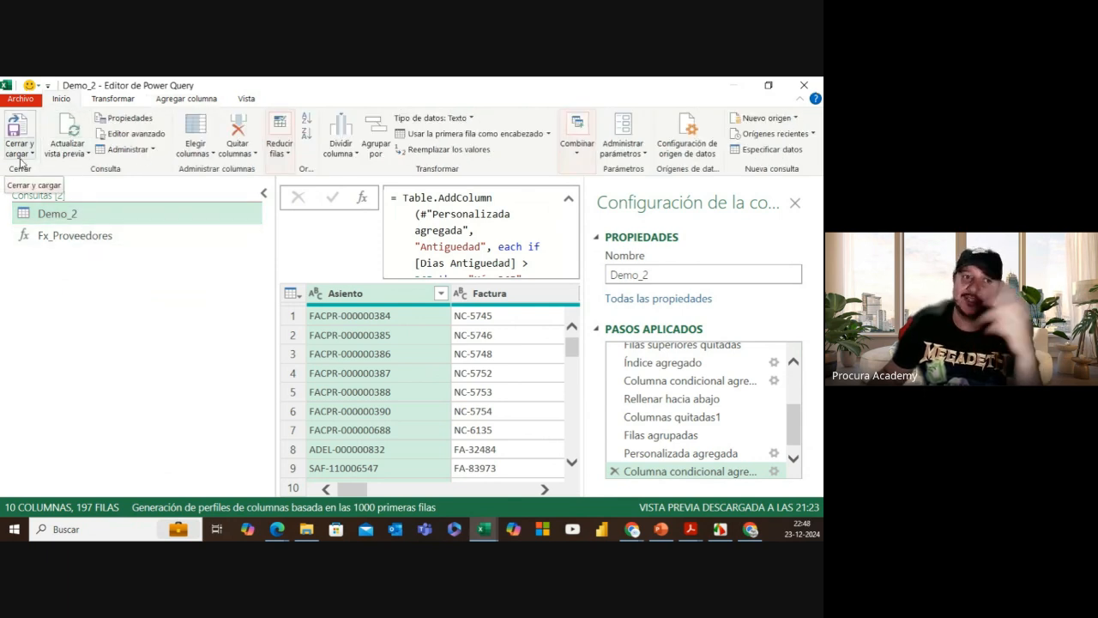
# Step: Close the editor with Cerrar y cargar en... to choose where Demo_2 loads
pyautogui.click(20, 157)
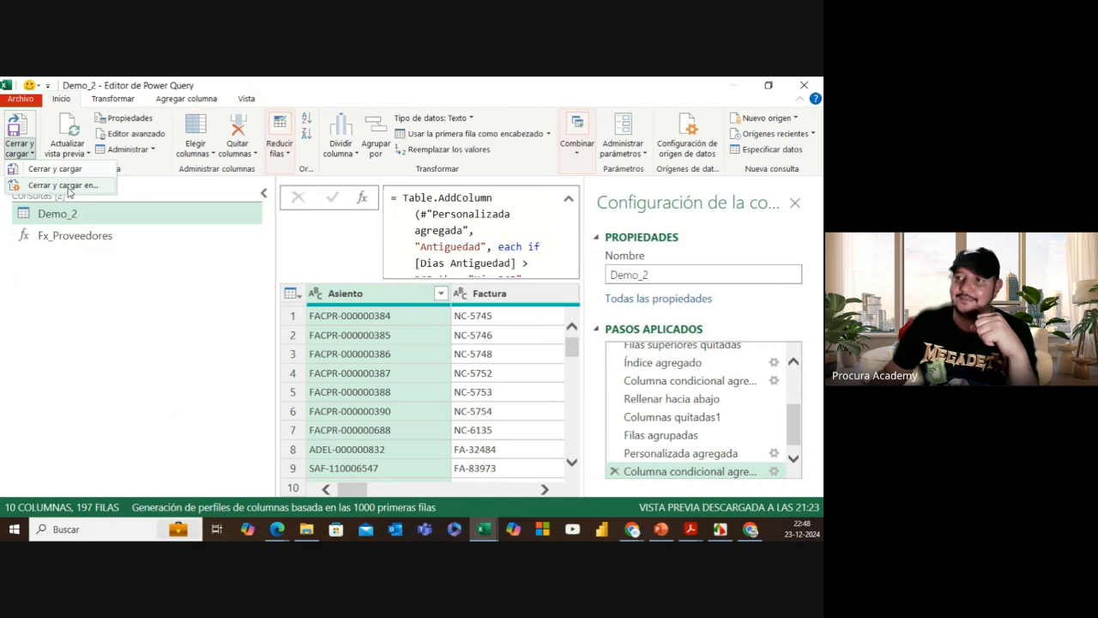
pyautogui.click(67, 187)
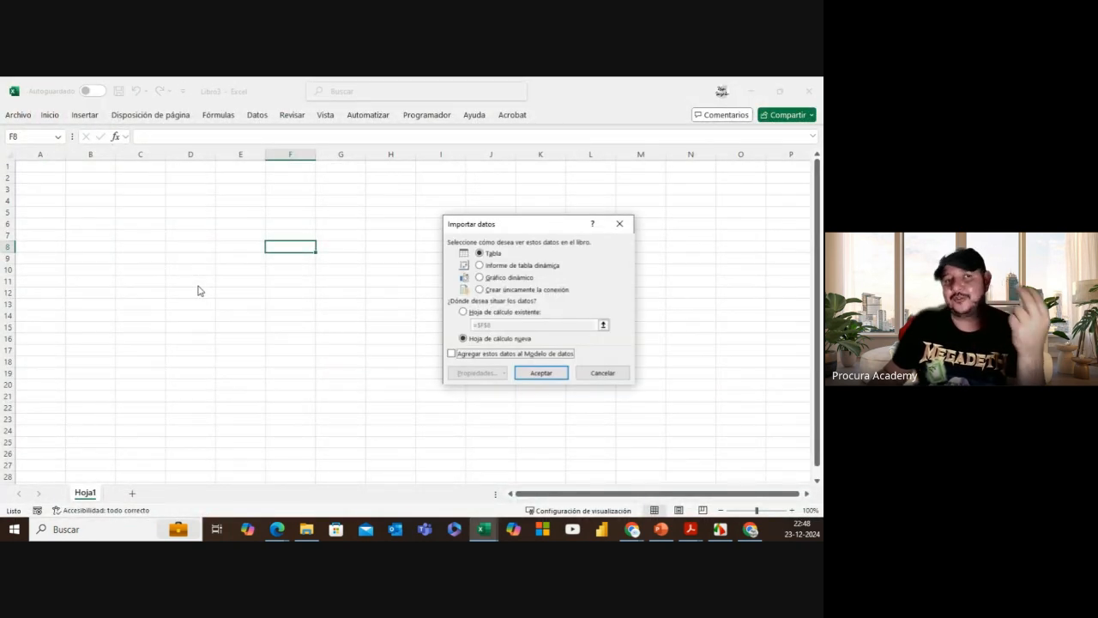
# Step: Load Demo_2 as connection only, select C8, and reopen Consultas y conexiones
pyautogui.click(495, 292)
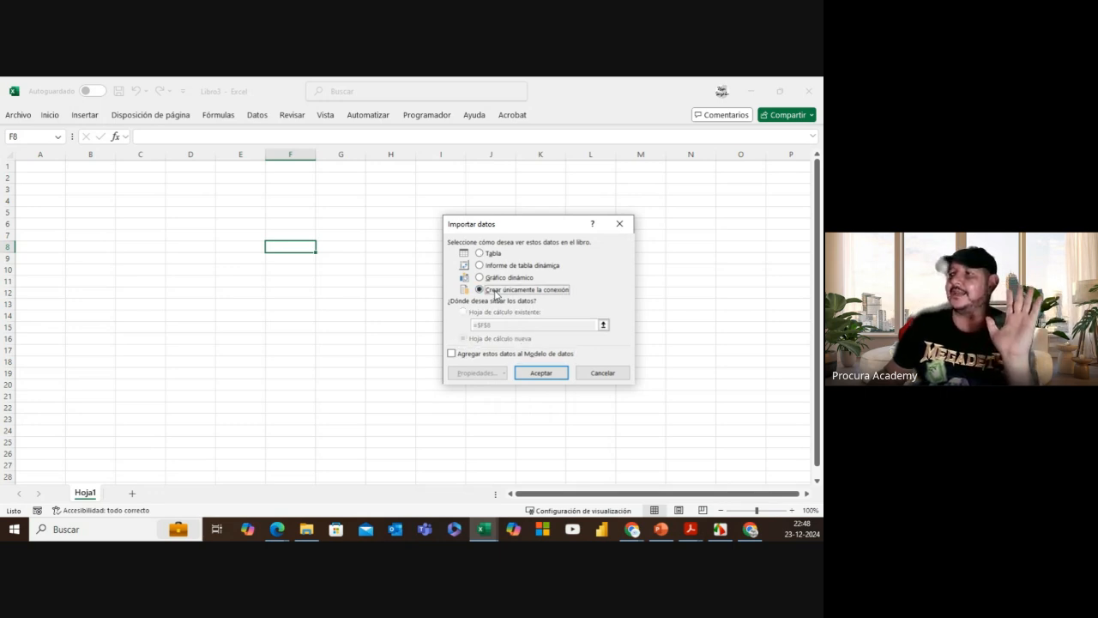
pyautogui.click(549, 374)
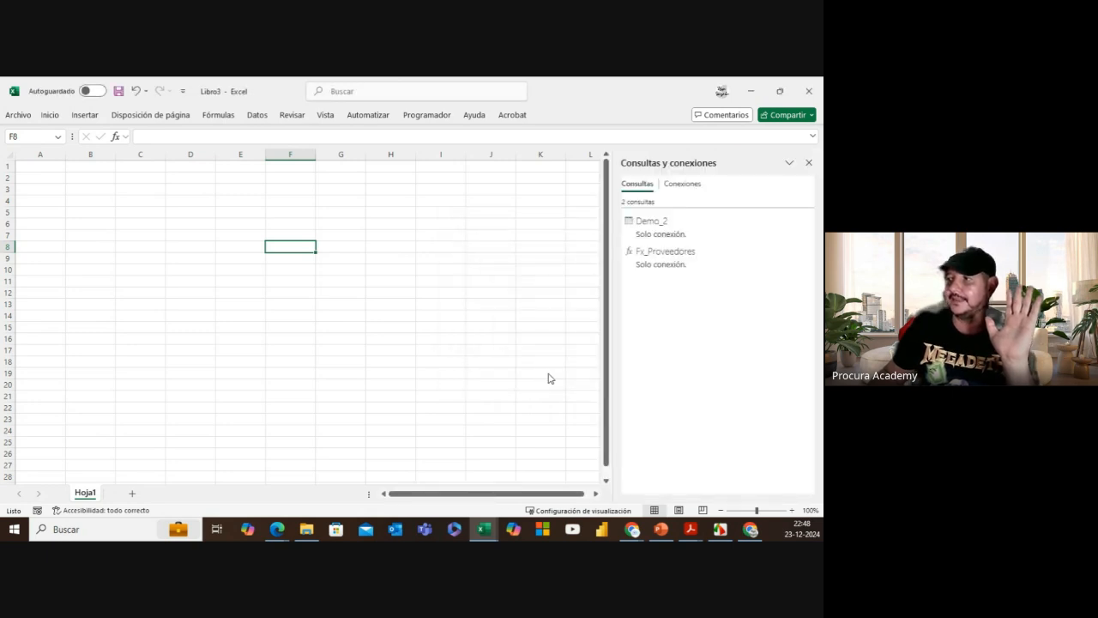
pyautogui.click(136, 248)
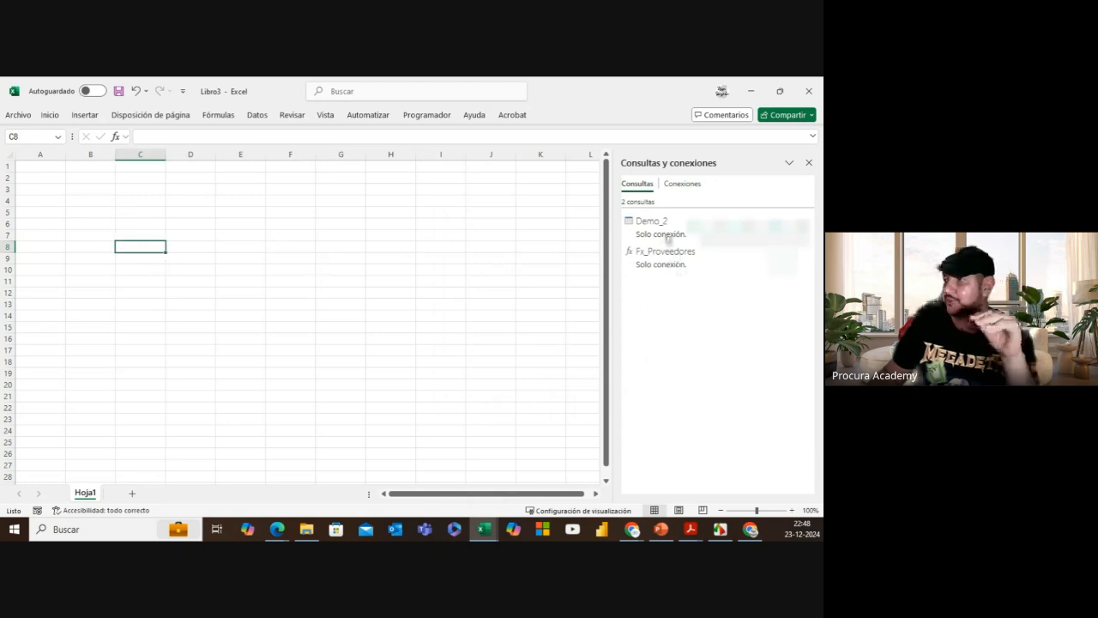
pyautogui.moveTo(667, 235)
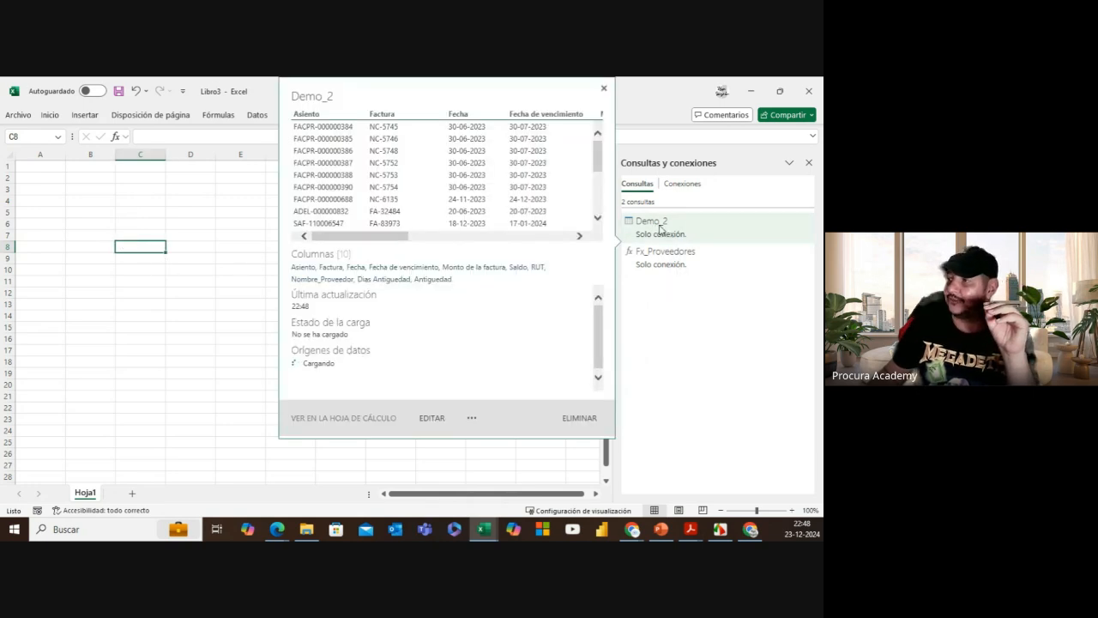
pyautogui.rightClick(660, 229)
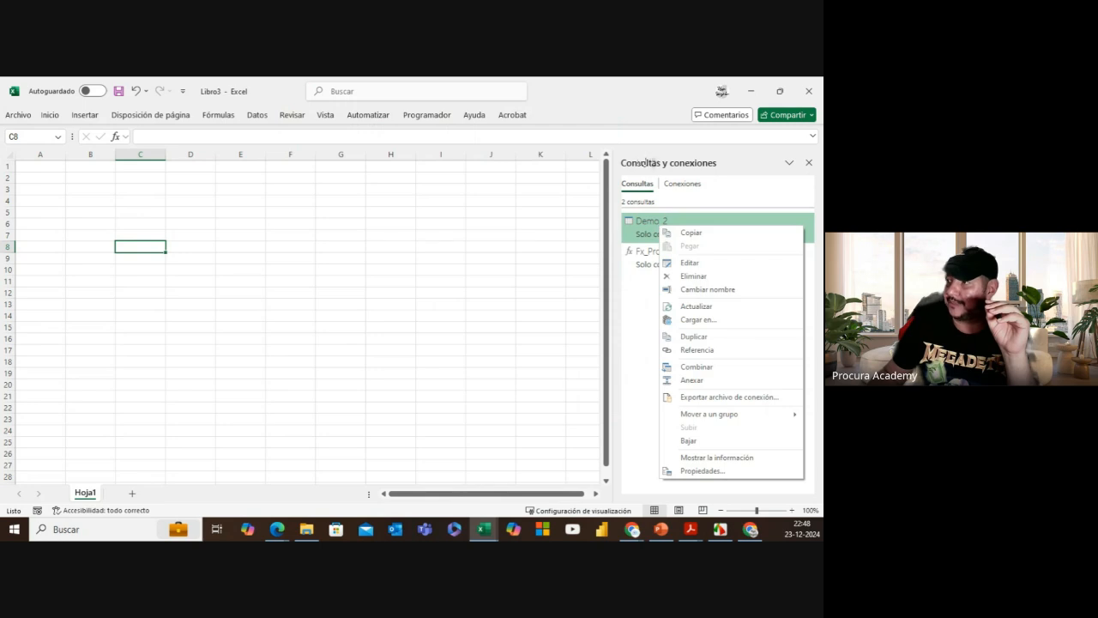
pyautogui.click(809, 163)
pyautogui.click(257, 115)
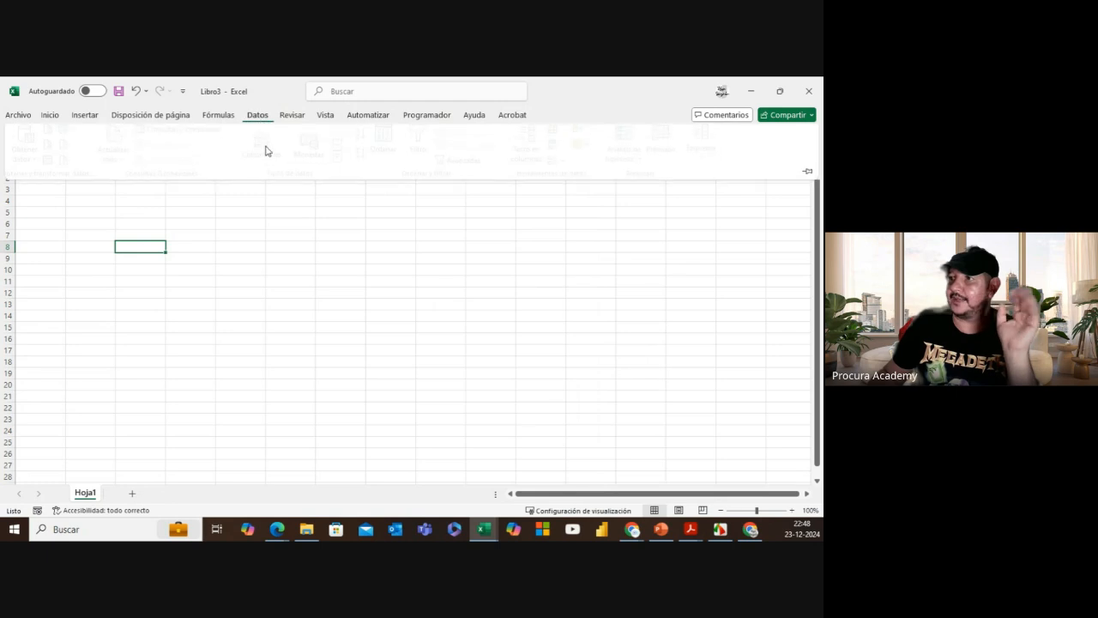
pyautogui.click(187, 134)
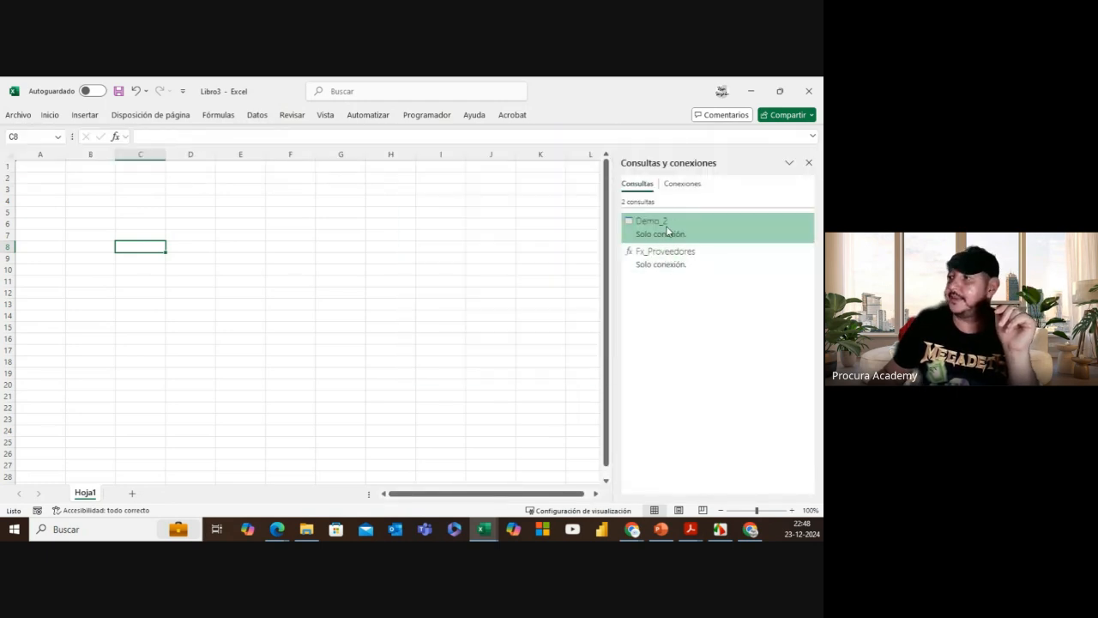
# Step: Load Demo_2 as a PivotTable report at cell C8 of Hoja1
pyautogui.rightClick(668, 230)
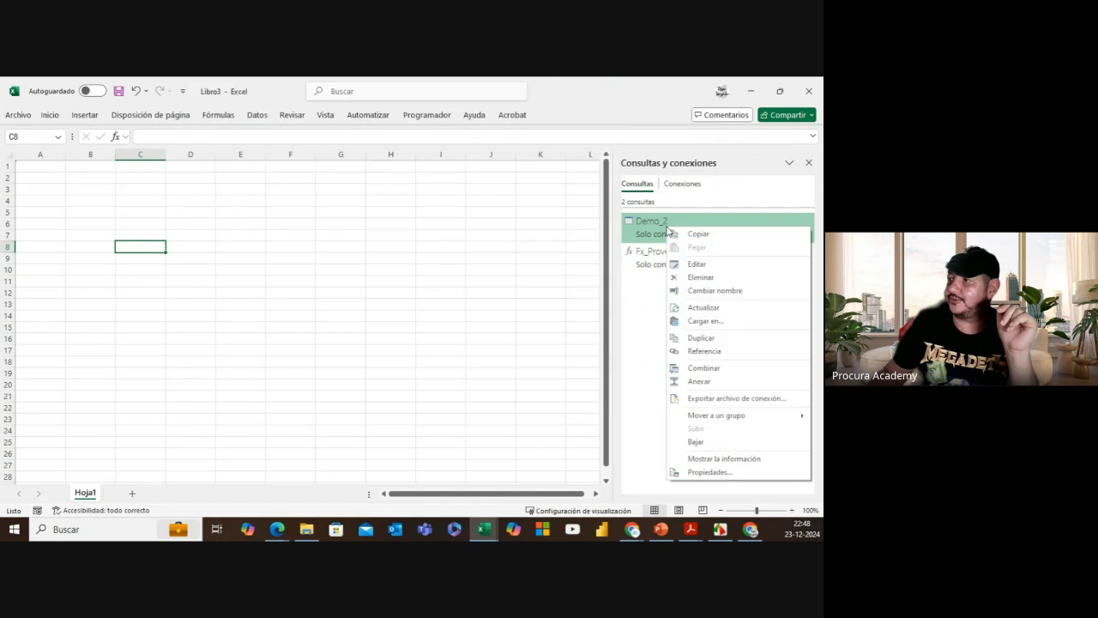
pyautogui.click(718, 323)
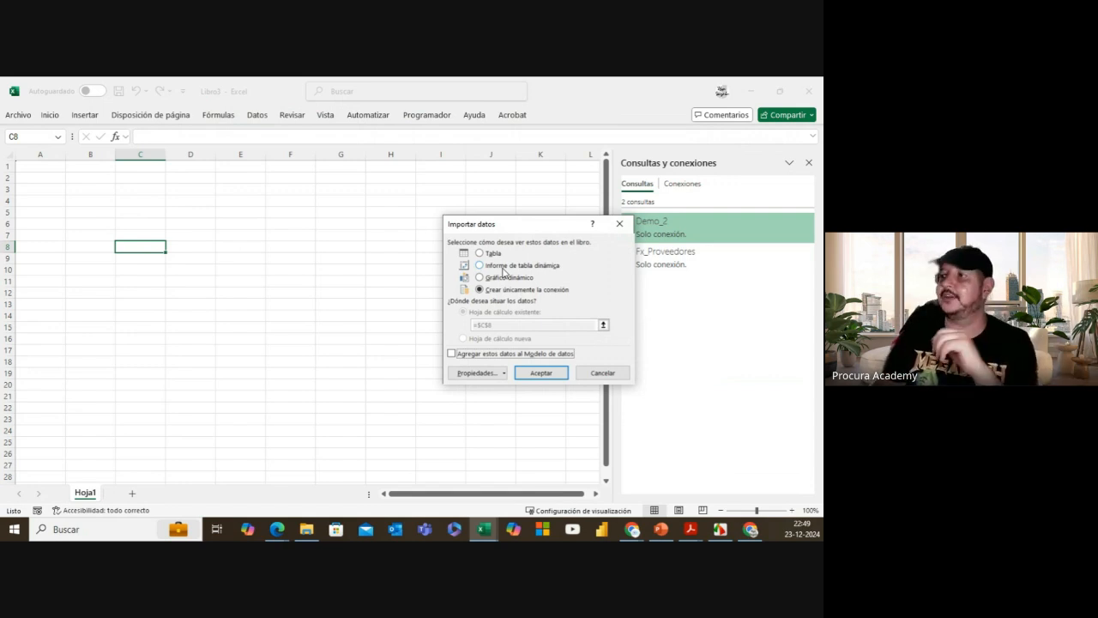
pyautogui.click(506, 266)
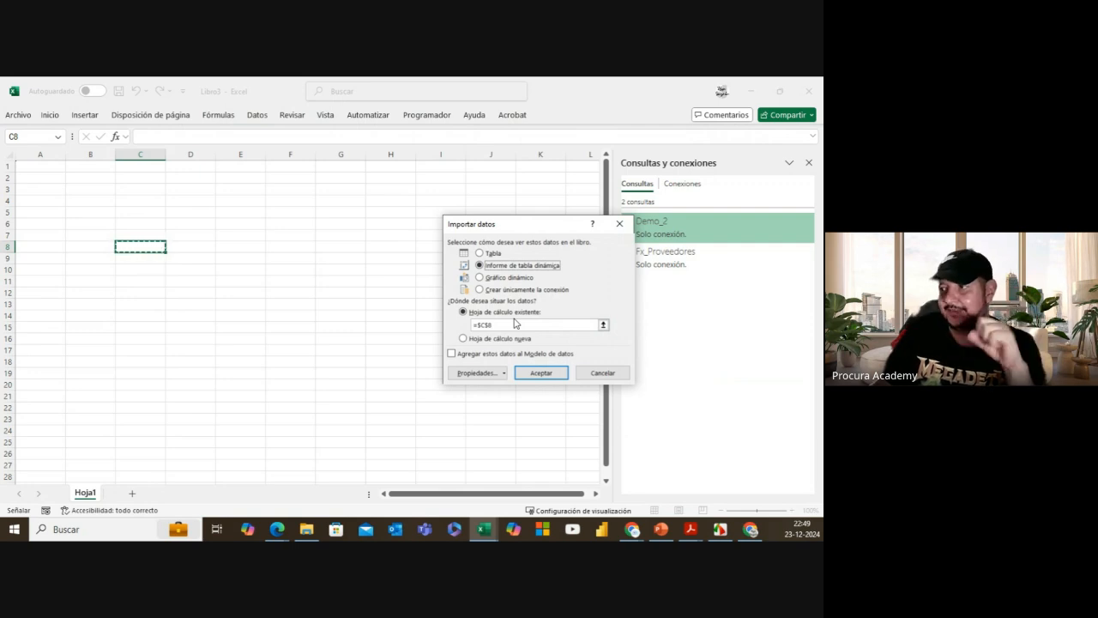
pyautogui.click(541, 374)
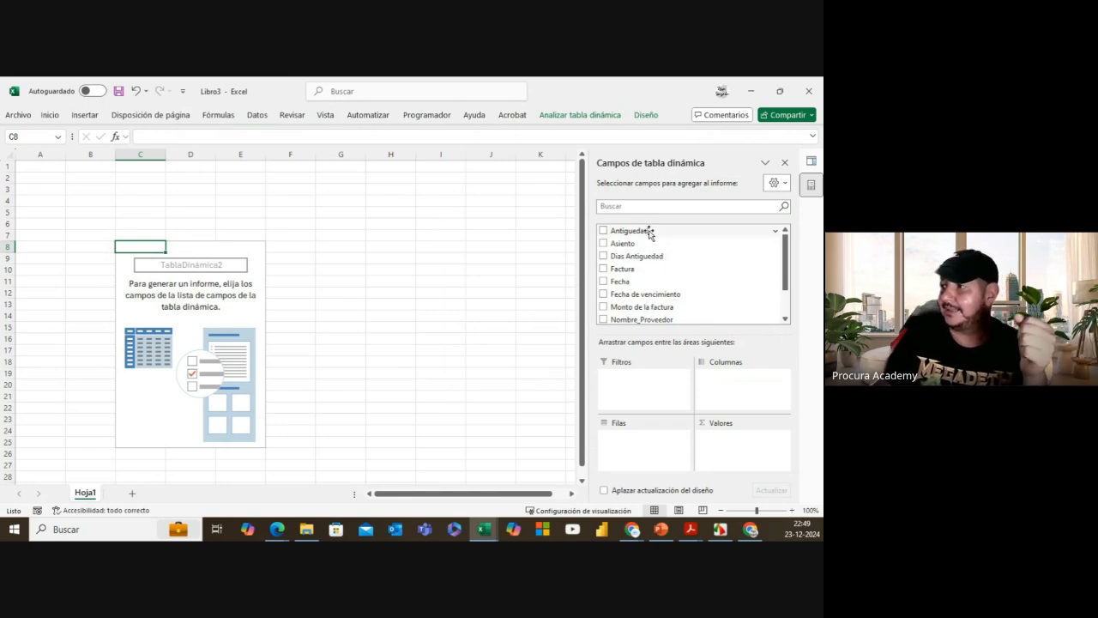
# Step: Lay out the pivot with Antiguedad as columns, Nombre_Proveedor as rows and Sum of Saldo as values
pyautogui.moveTo(649, 230); pyautogui.dragTo(742, 382)
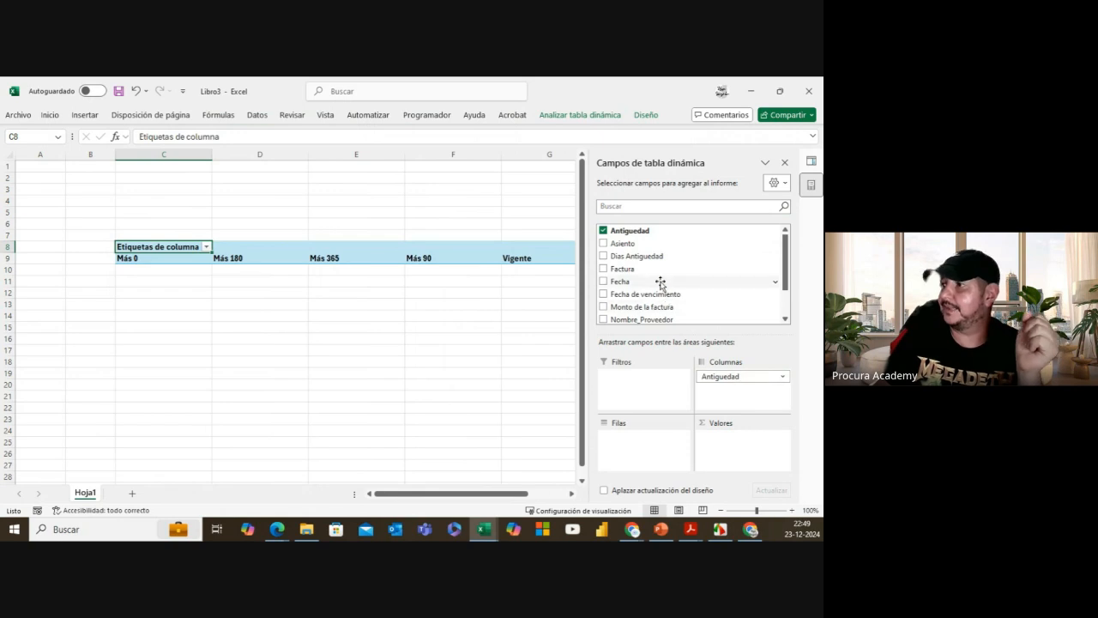
pyautogui.scroll(-3, 656, 285)
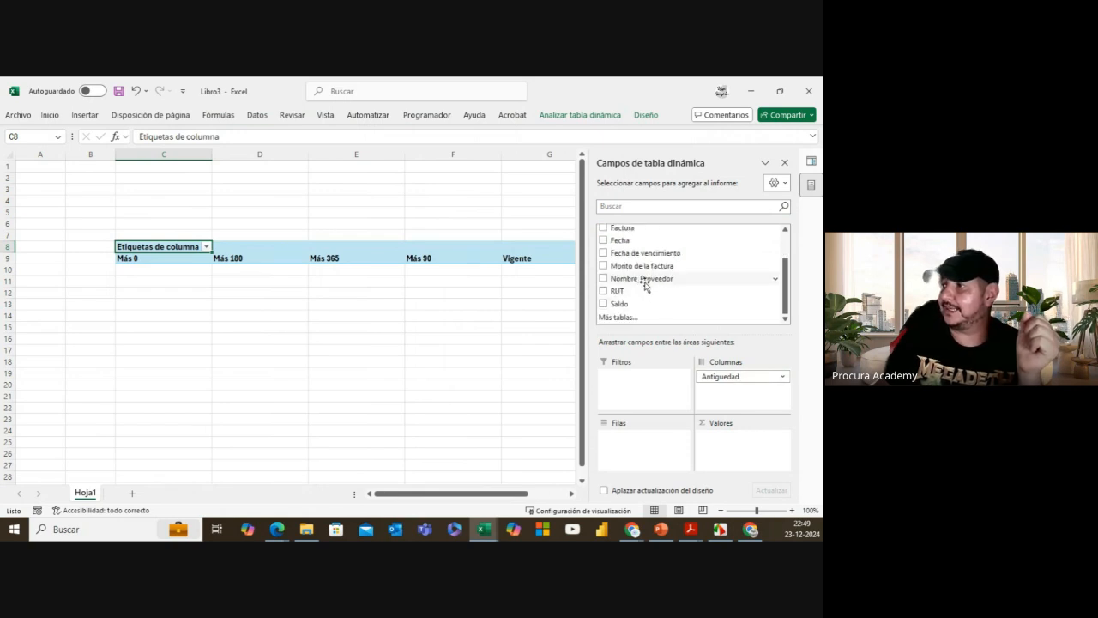
pyautogui.moveTo(645, 278); pyautogui.dragTo(654, 452)
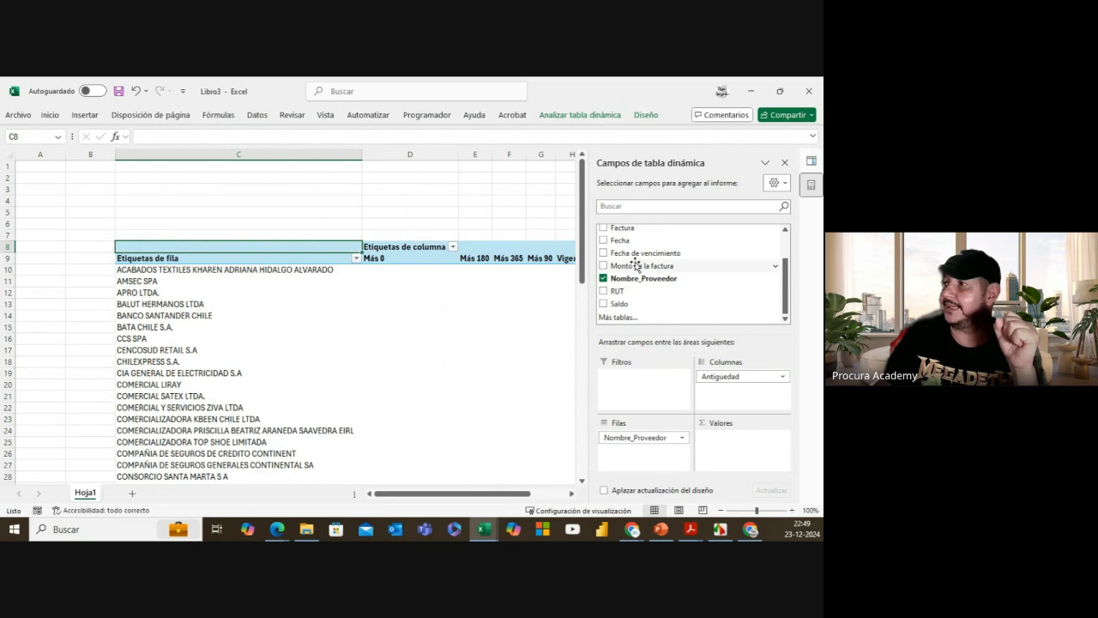
pyautogui.moveTo(619, 303); pyautogui.dragTo(734, 446)
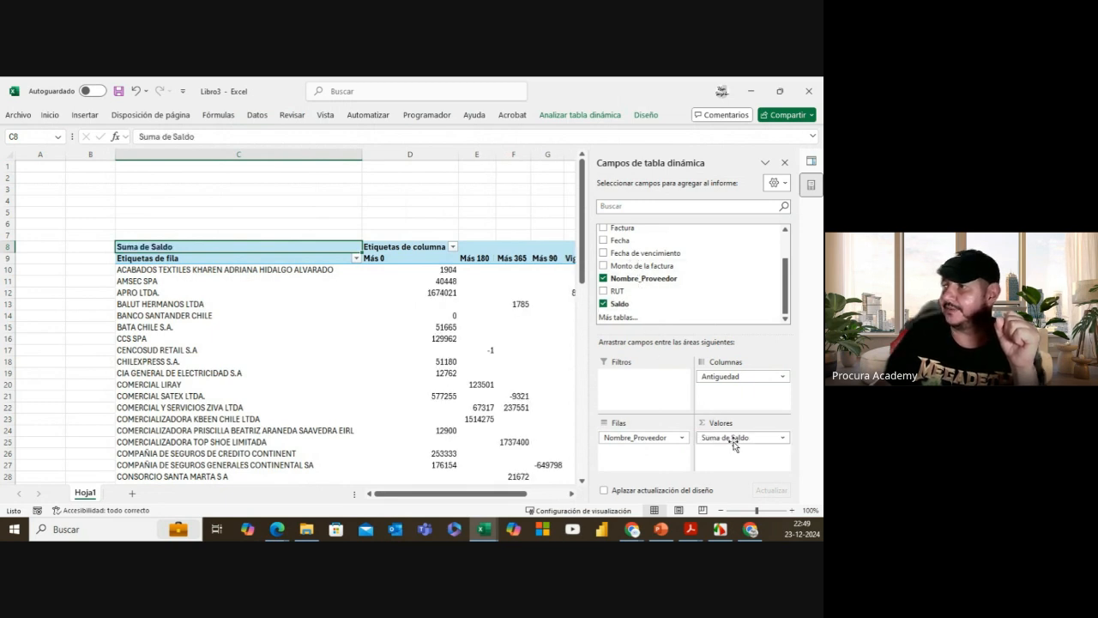
pyautogui.click(784, 162)
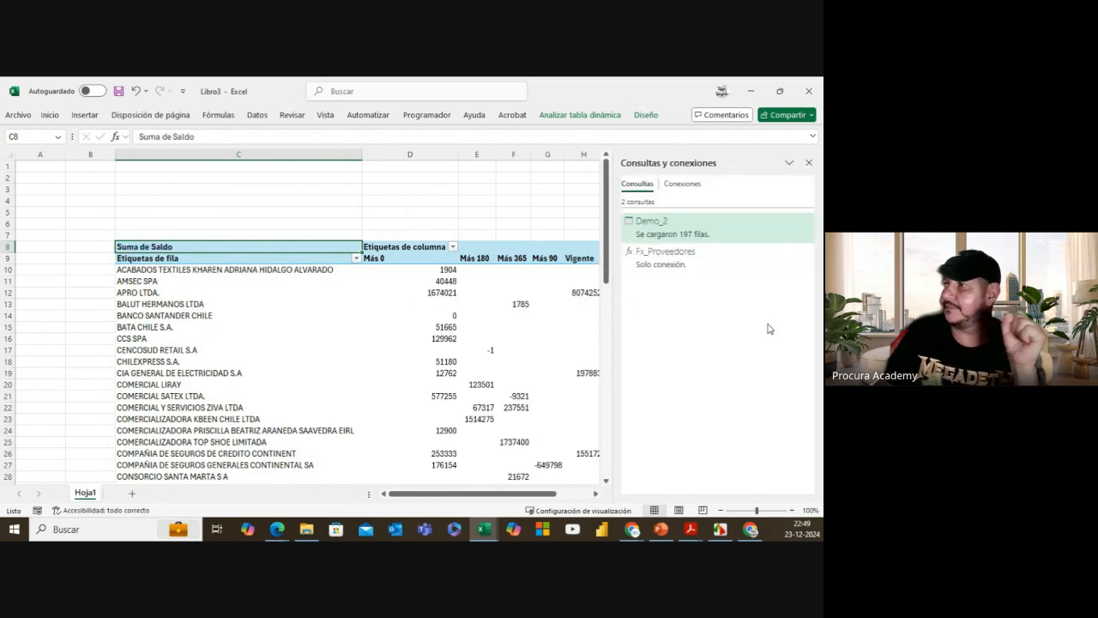
pyautogui.click(808, 163)
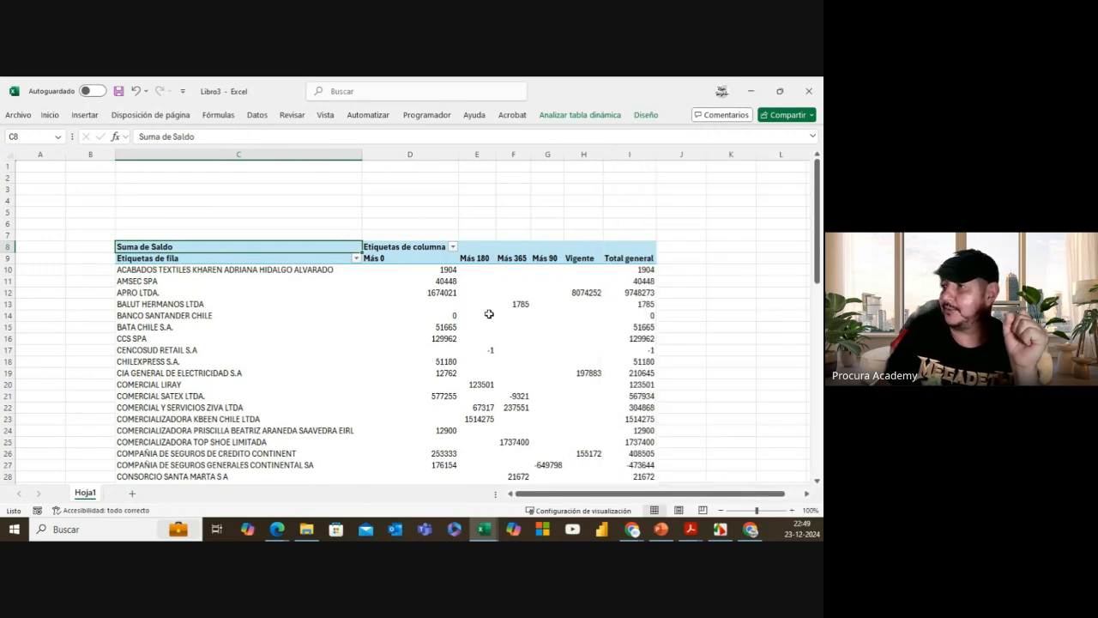
pyautogui.moveTo(429, 271); pyautogui.dragTo(635, 480)
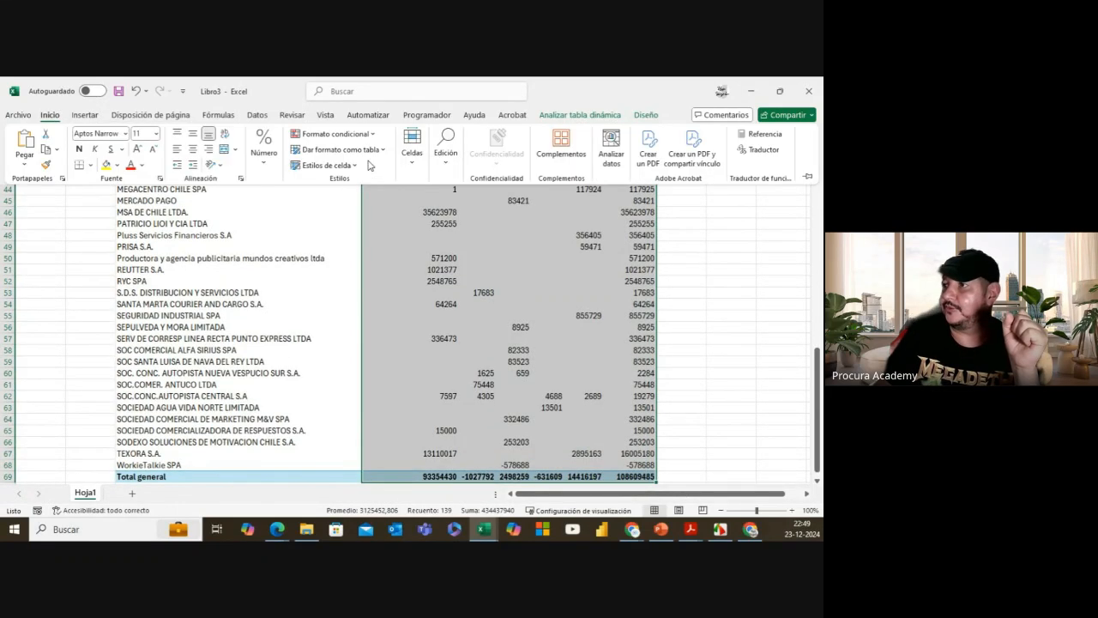
# Step: Format pivot values with thousands separators and show 0 for empty cells
pyautogui.click(265, 151)
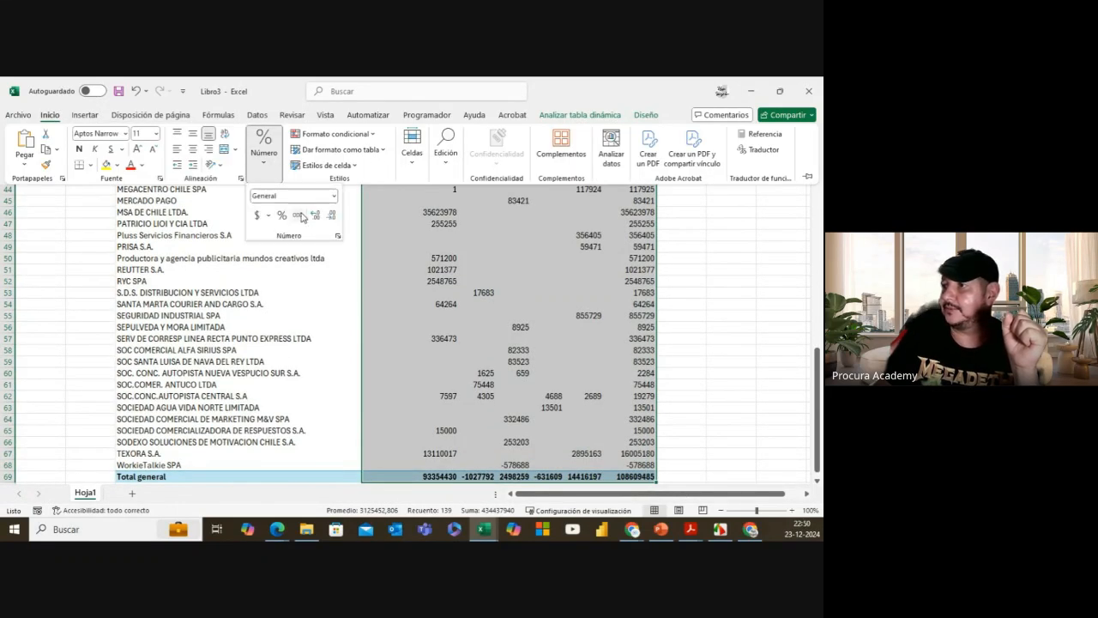
pyautogui.click(297, 214)
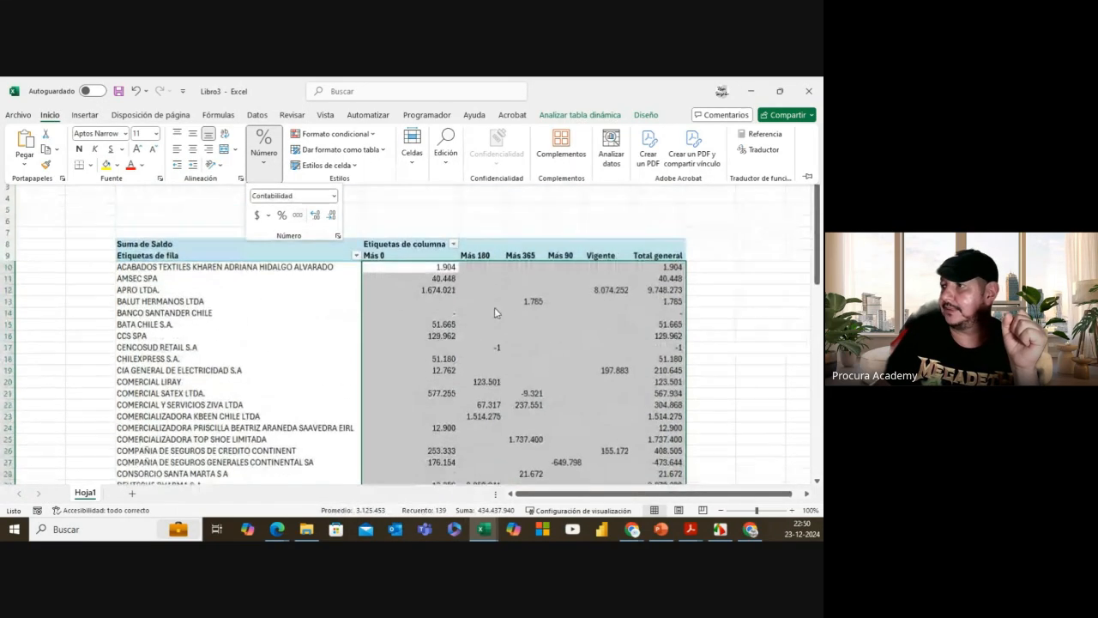
pyautogui.rightClick(442, 265)
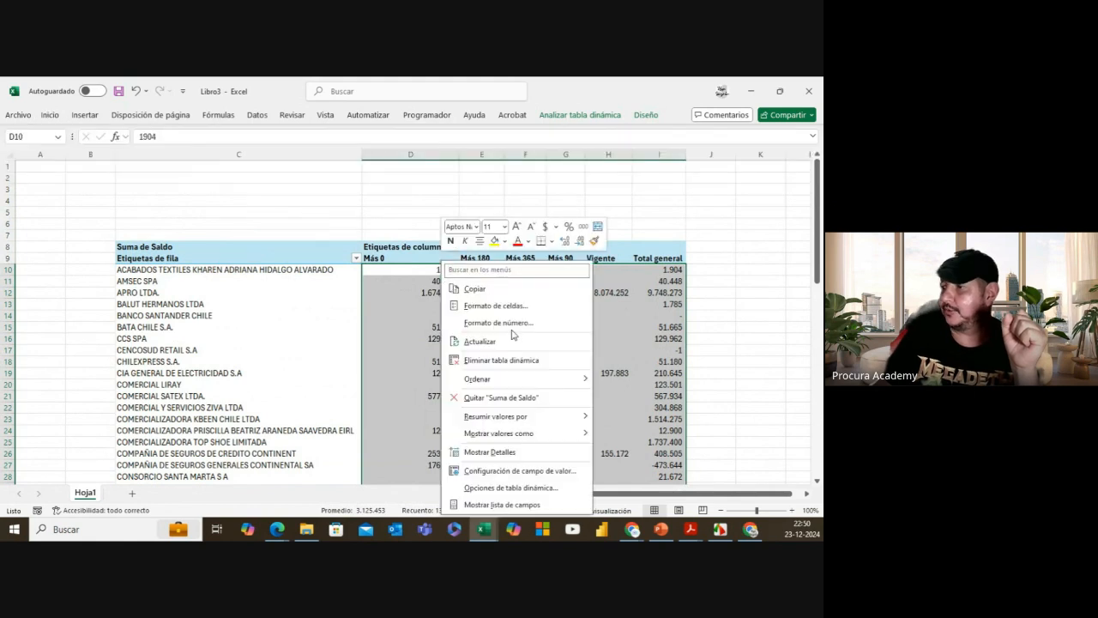
pyautogui.click(511, 487)
pyautogui.click(386, 395)
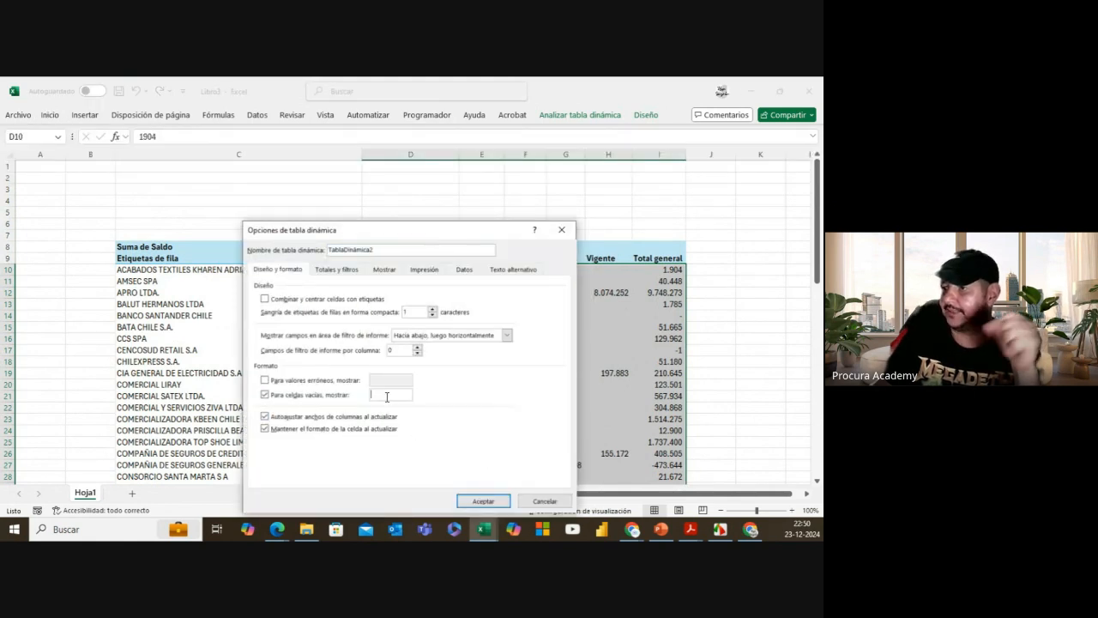
pyautogui.write('0')
pyautogui.click(483, 501)
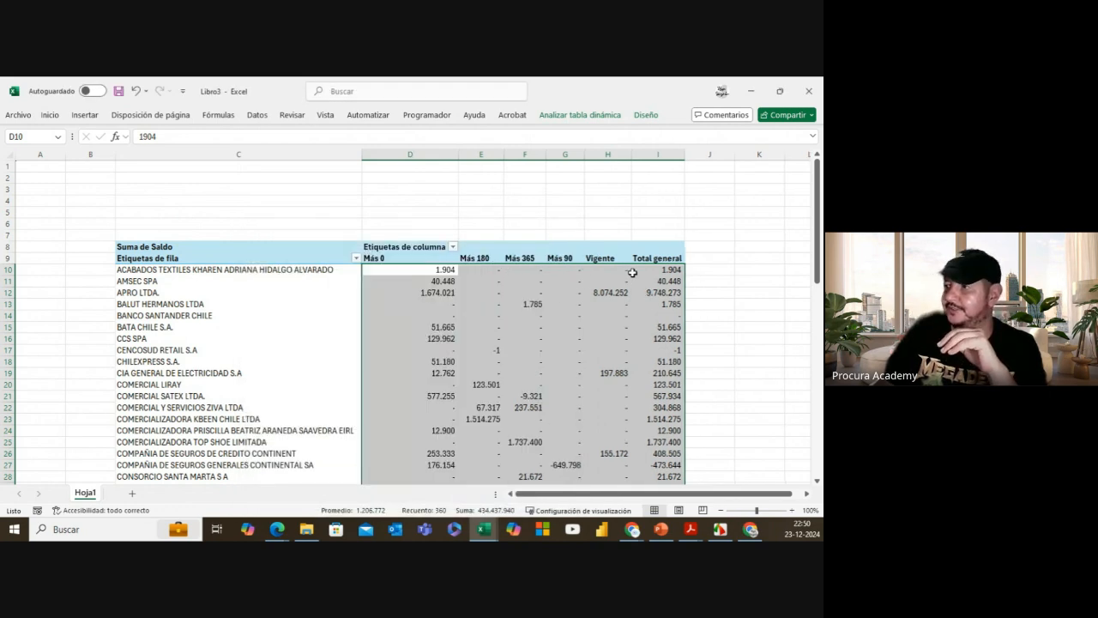
# Step: Sort suppliers by Total general from largest to smallest
pyautogui.scroll(-8, 623, 349)
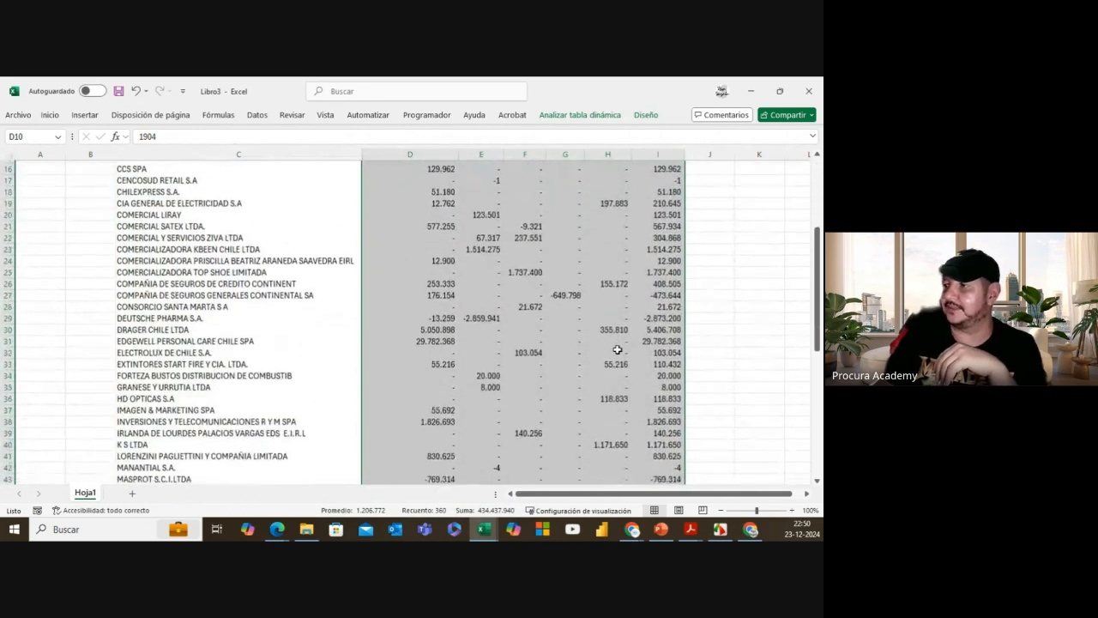
pyautogui.scroll(-7, 617, 350)
pyautogui.scroll(15, 617, 349)
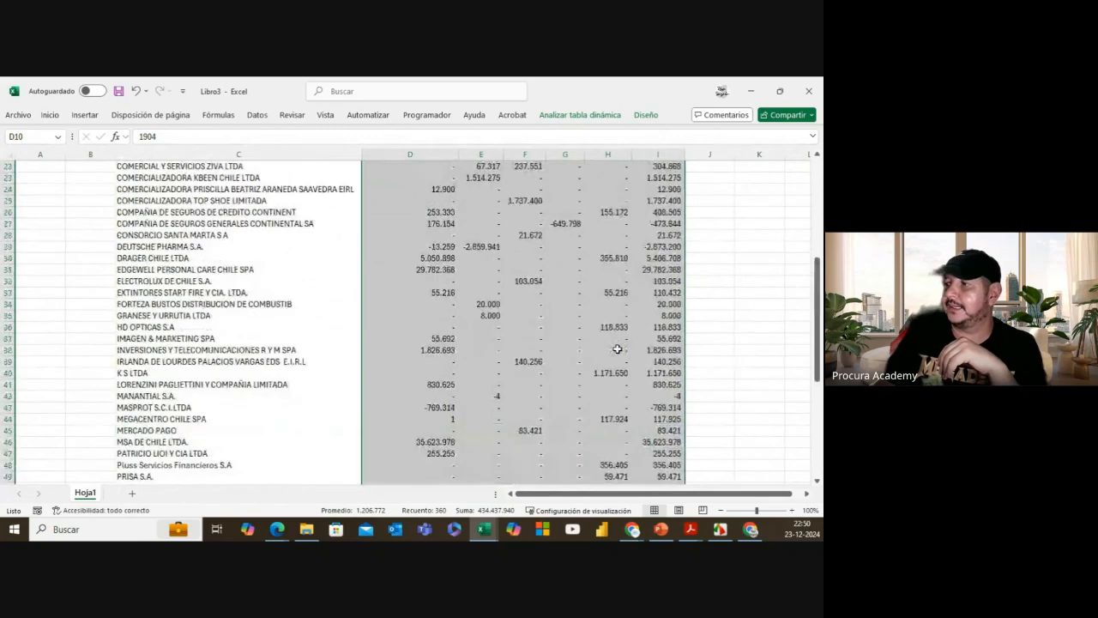
pyautogui.click(661, 271)
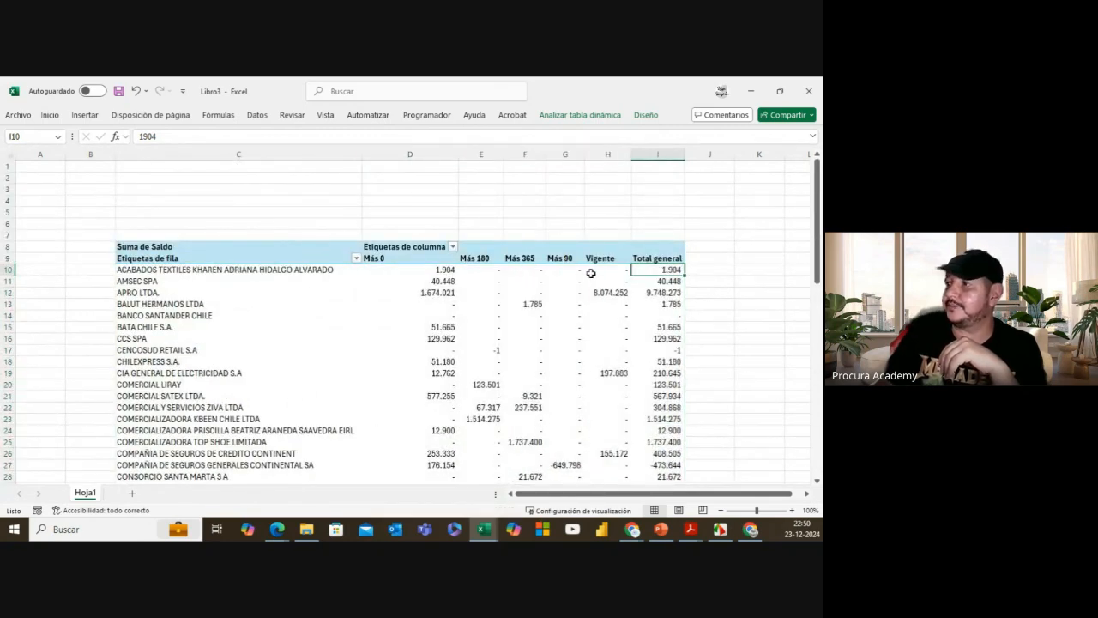
pyautogui.click(256, 115)
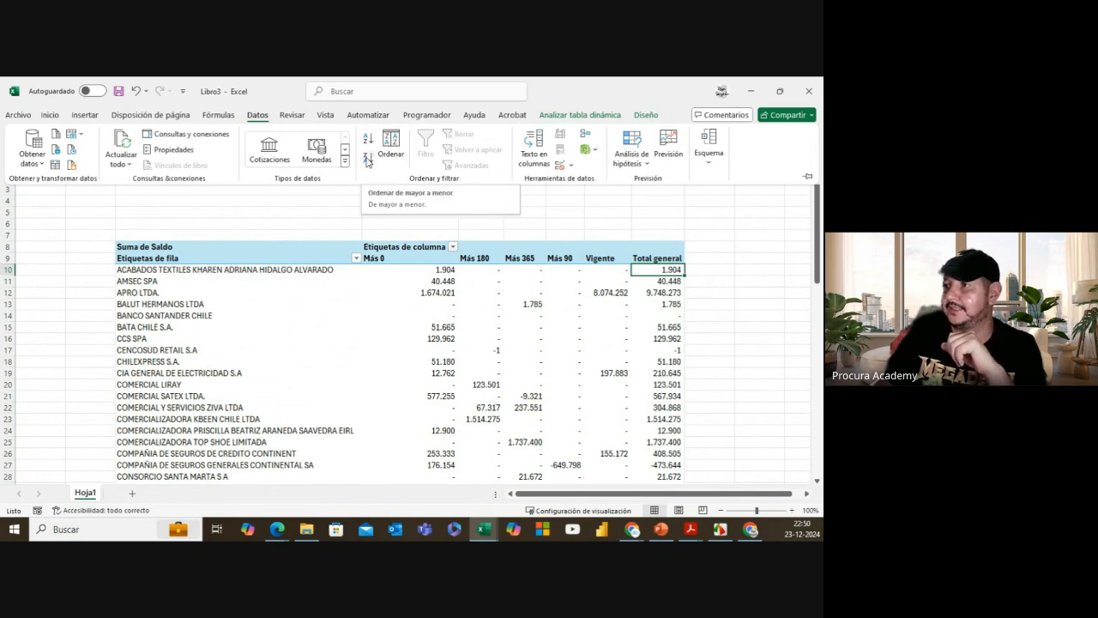
pyautogui.click(367, 160)
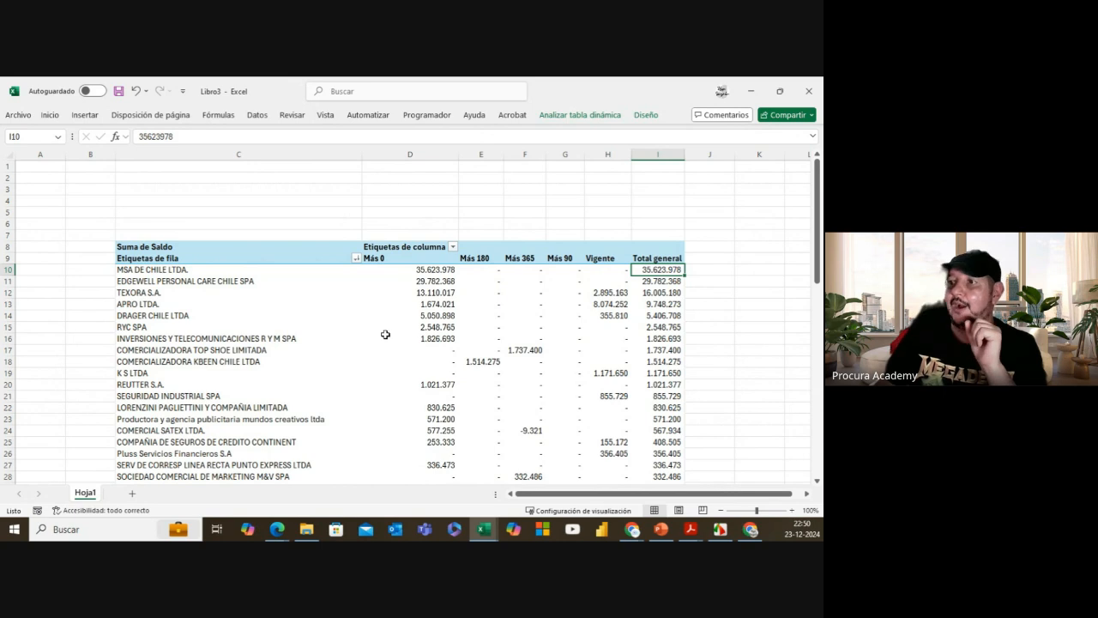
pyautogui.moveTo(385, 335)
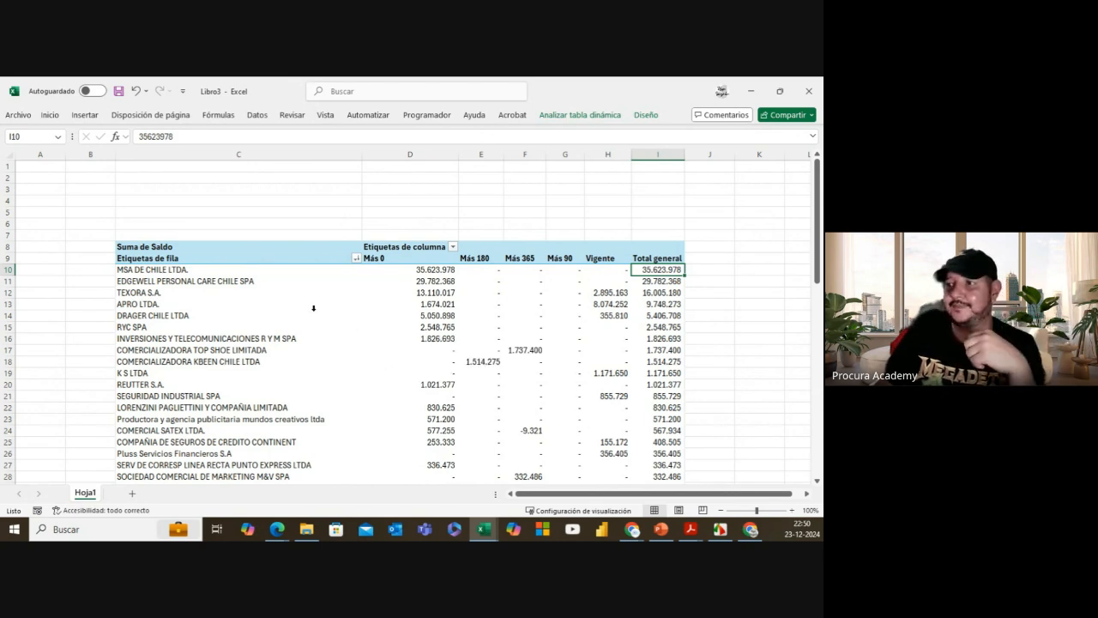
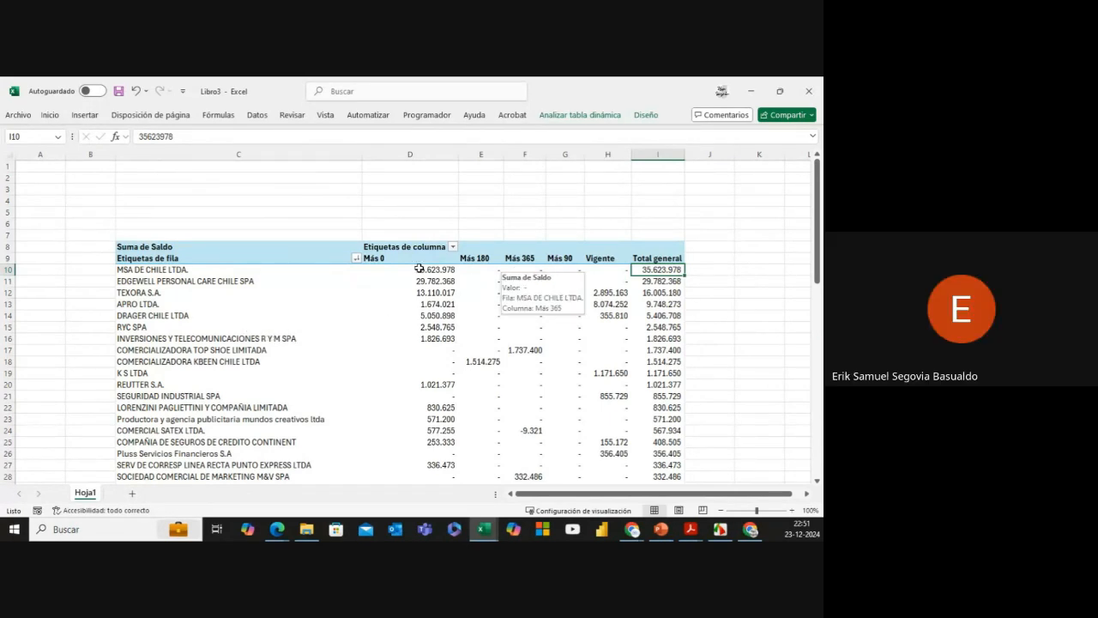
# Step: Drag Más 90 ahead of Más 180, and Vigente to the first aging column before Más 0
pyautogui.click(557, 257)
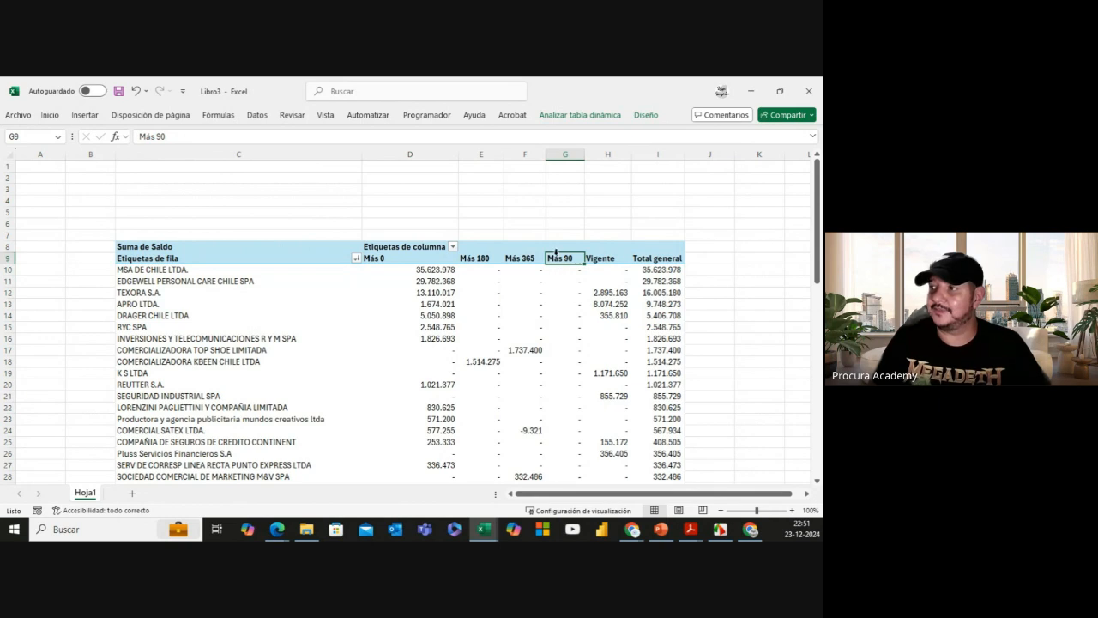
pyautogui.moveTo(557, 258); pyautogui.dragTo(453, 260)
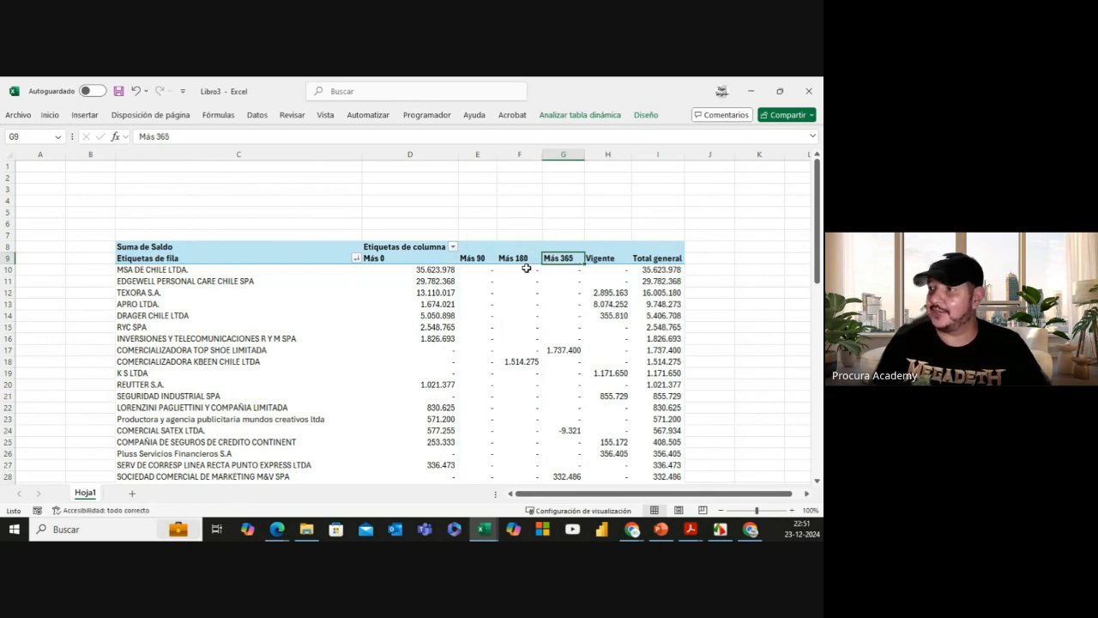
pyautogui.click(598, 259)
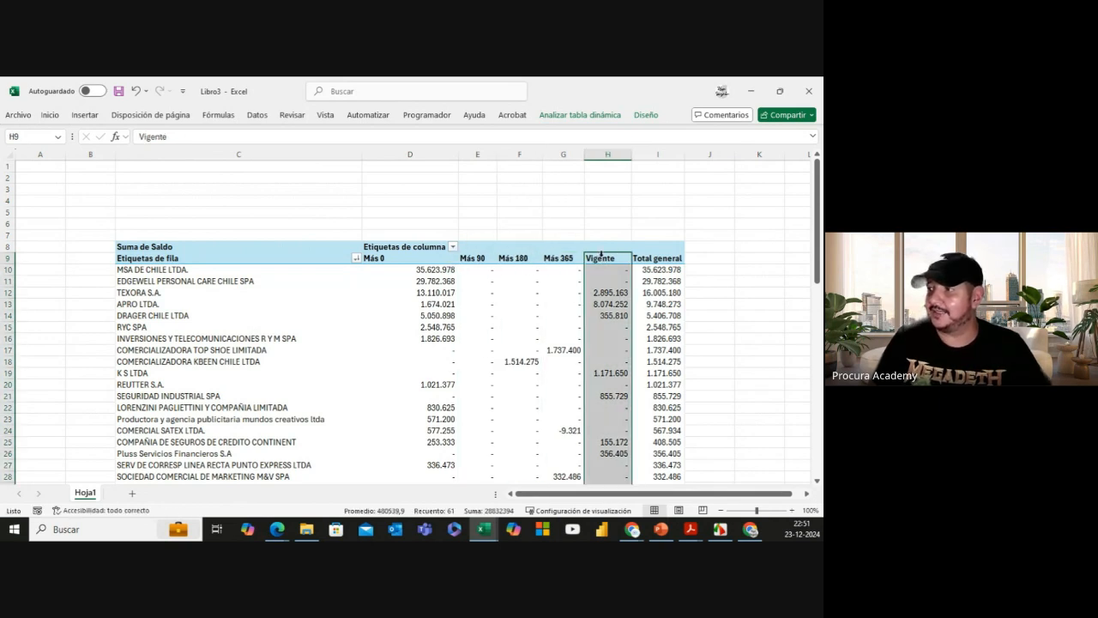
pyautogui.click(598, 259)
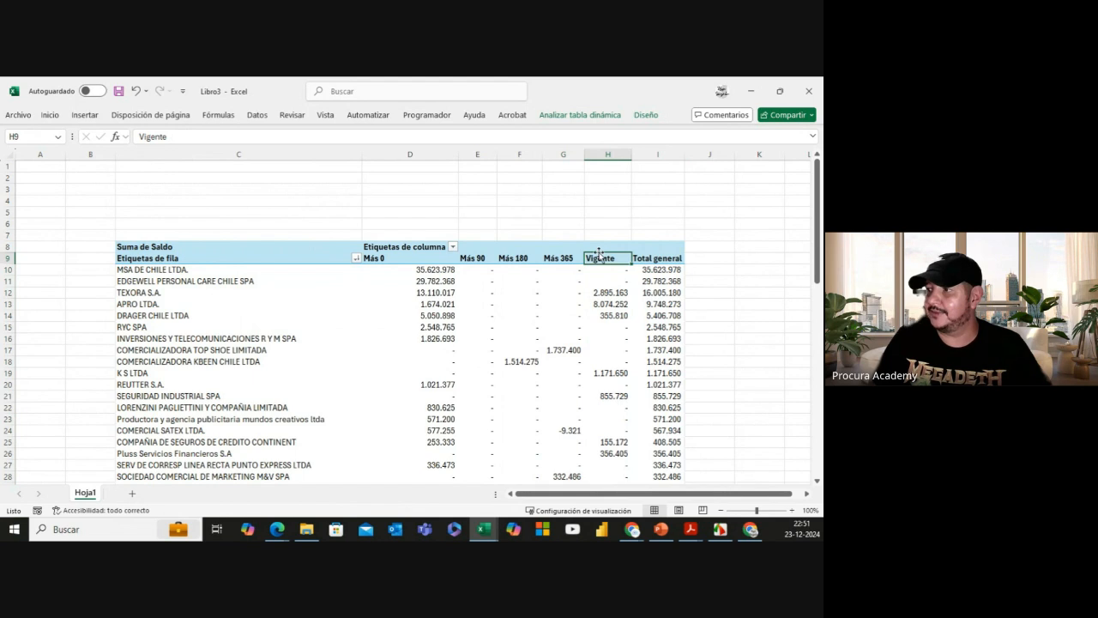
pyautogui.moveTo(599, 256); pyautogui.dragTo(399, 262)
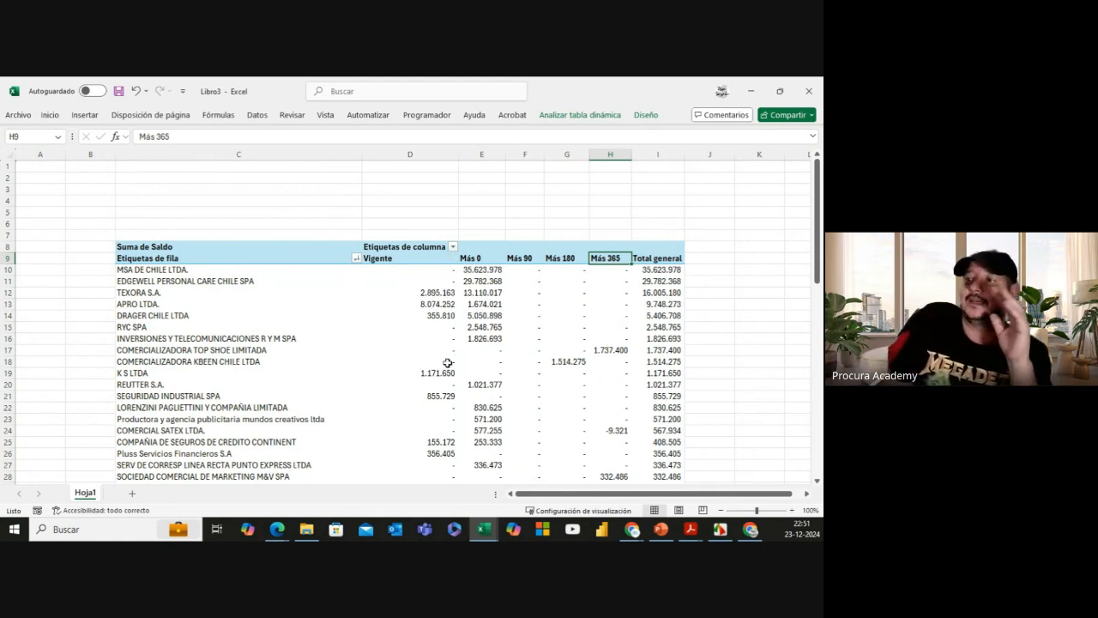
pyautogui.scroll(-4, 448, 363)
# Step: Centre-align the pivot headers Vigente through Más 365 (D9:H9) from the Inicio tab
pyautogui.scroll(4, 447, 363)
pyautogui.click(416, 189)
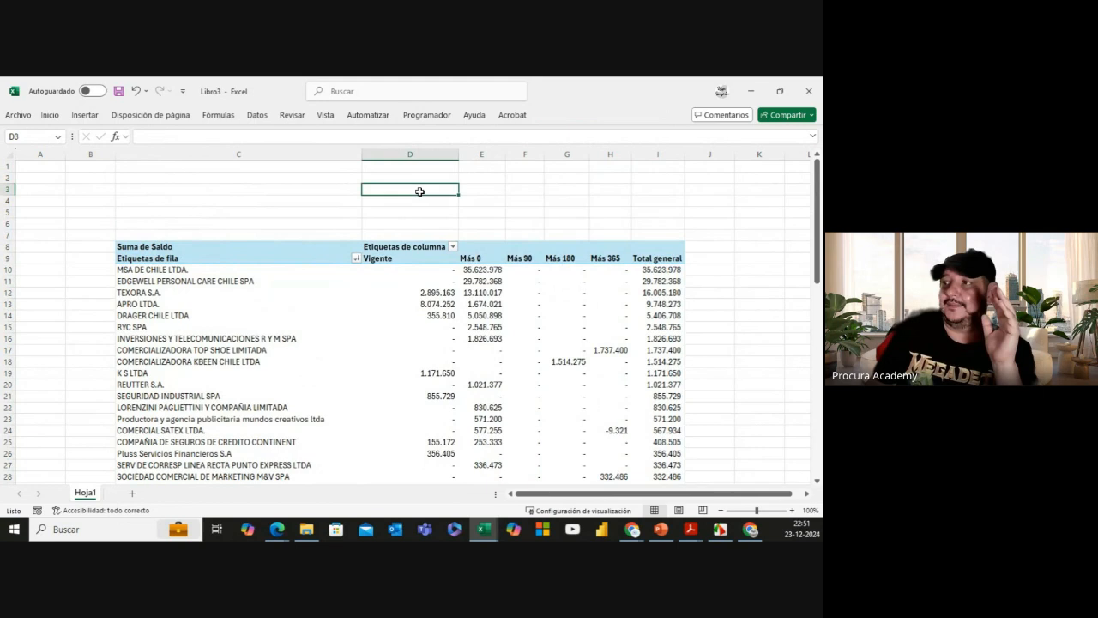
pyautogui.click(327, 118)
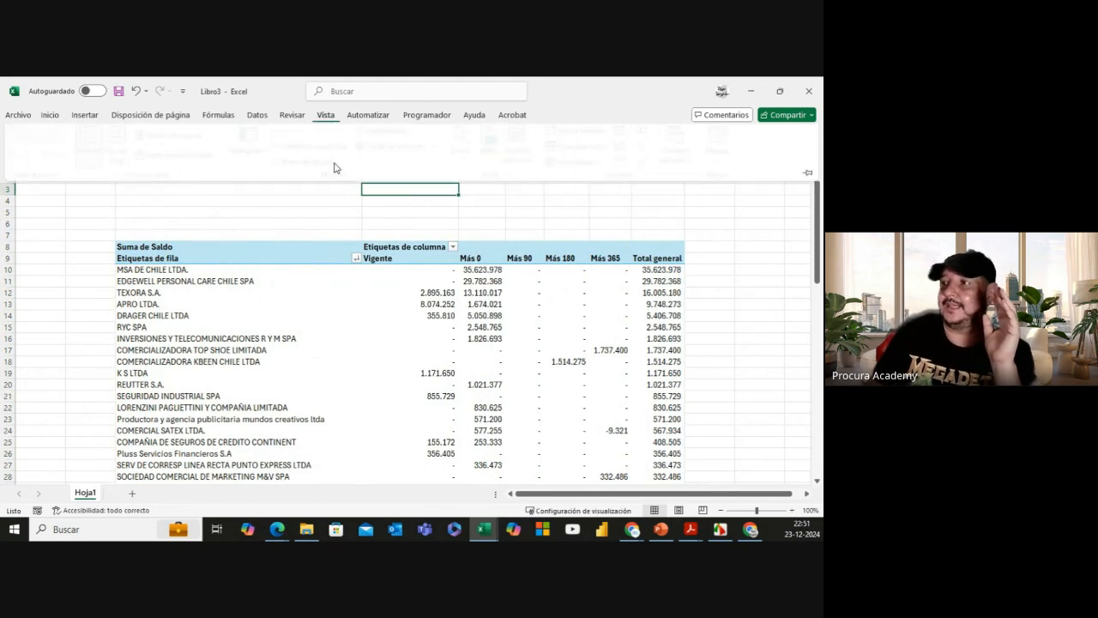
pyautogui.click(358, 225)
pyautogui.click(328, 210)
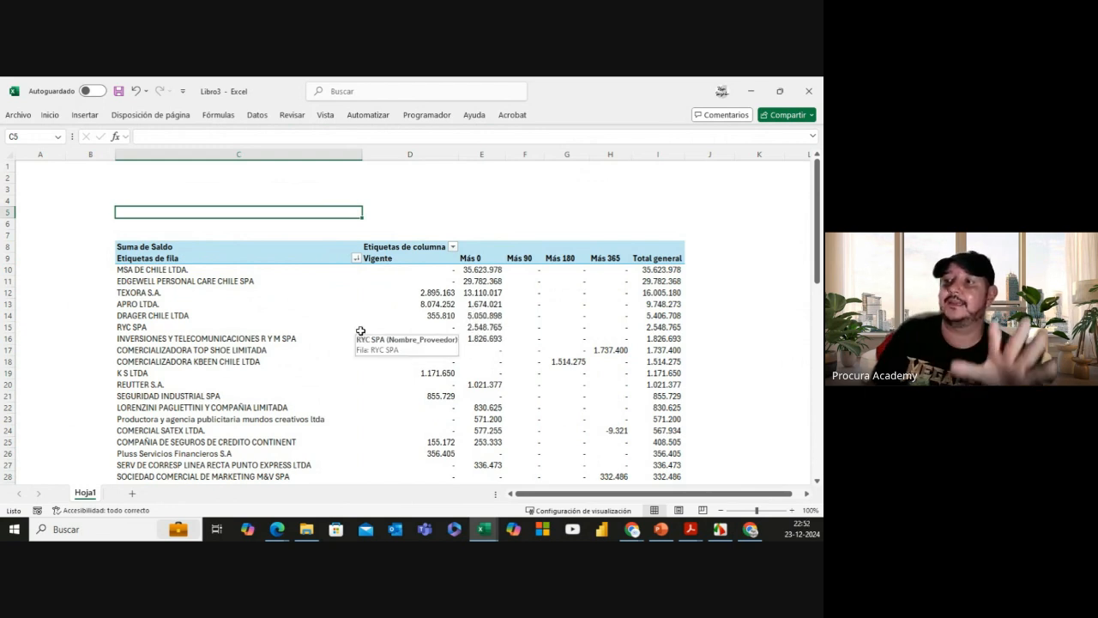
pyautogui.moveTo(399, 260); pyautogui.dragTo(601, 253)
pyautogui.click(50, 114)
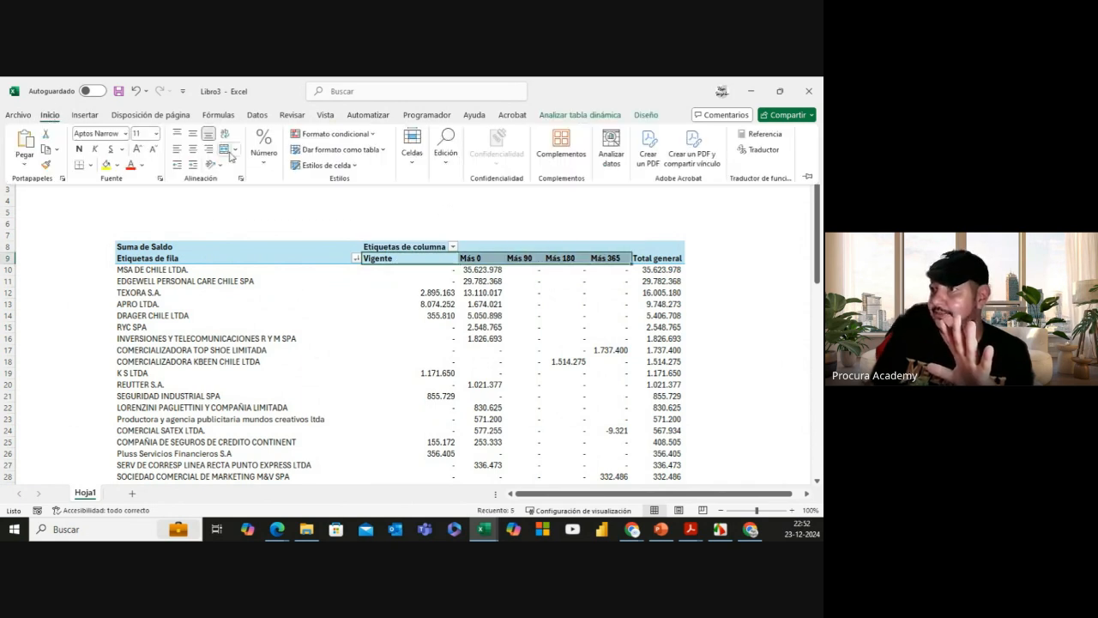
pyautogui.click(192, 148)
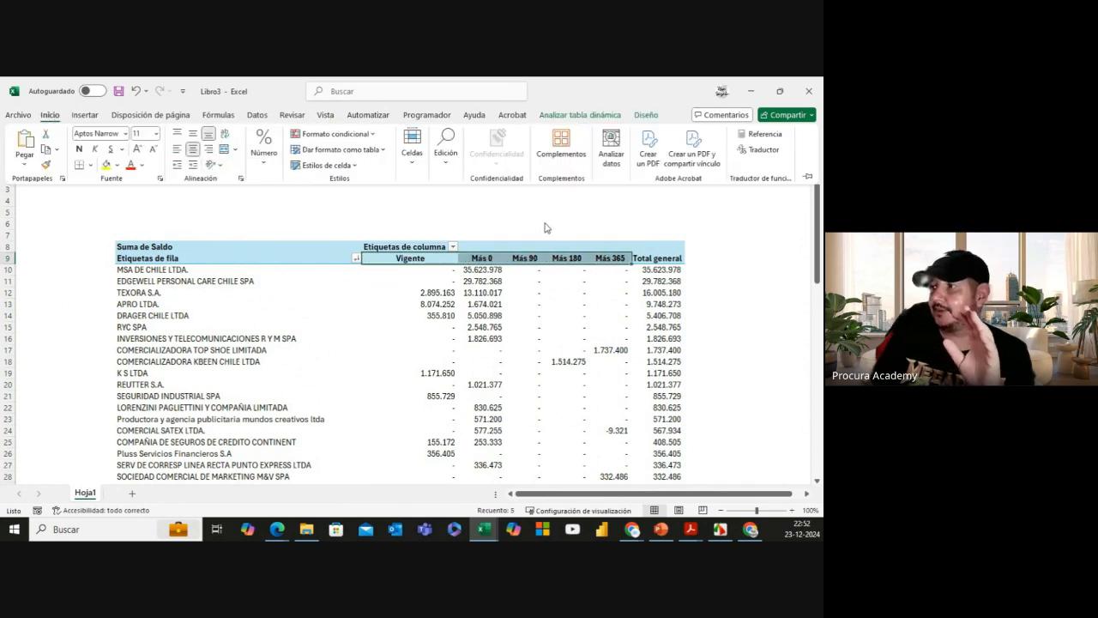
pyautogui.click(81, 325)
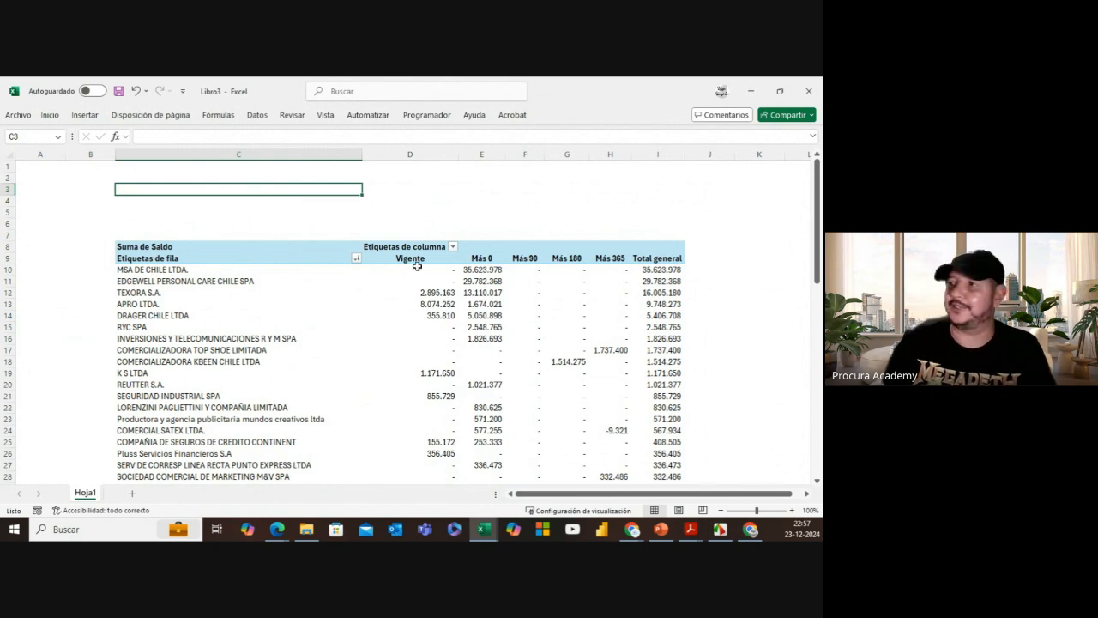
# Step: Launch Power Query Editor from Datos and view Demo_2's M code in the Advanced Editor
pyautogui.click(257, 114)
pyautogui.click(40, 156)
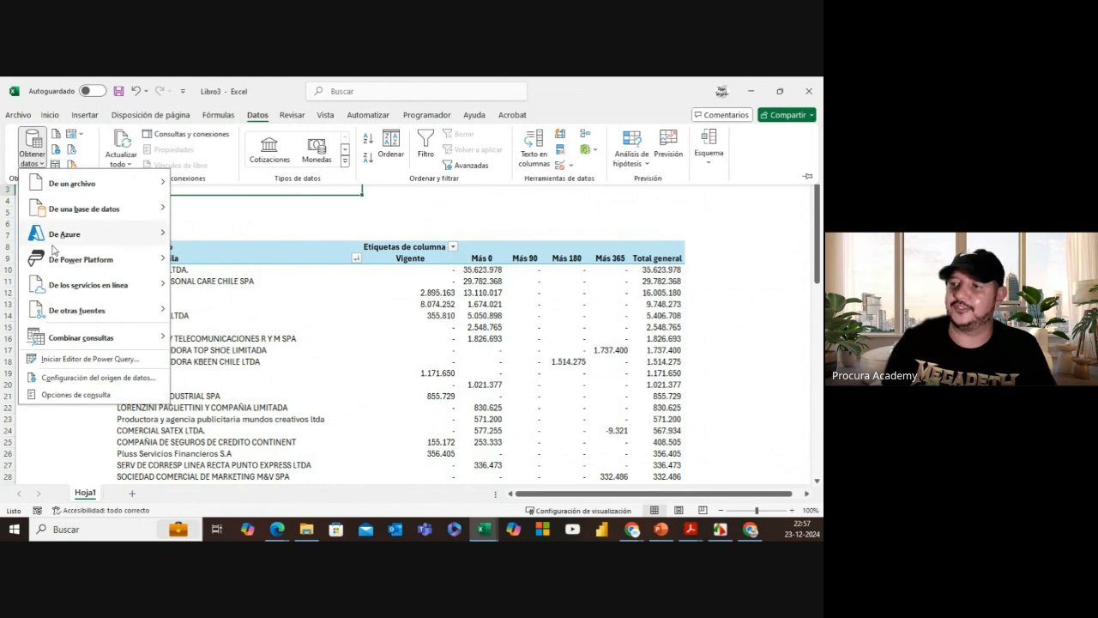
pyautogui.click(89, 361)
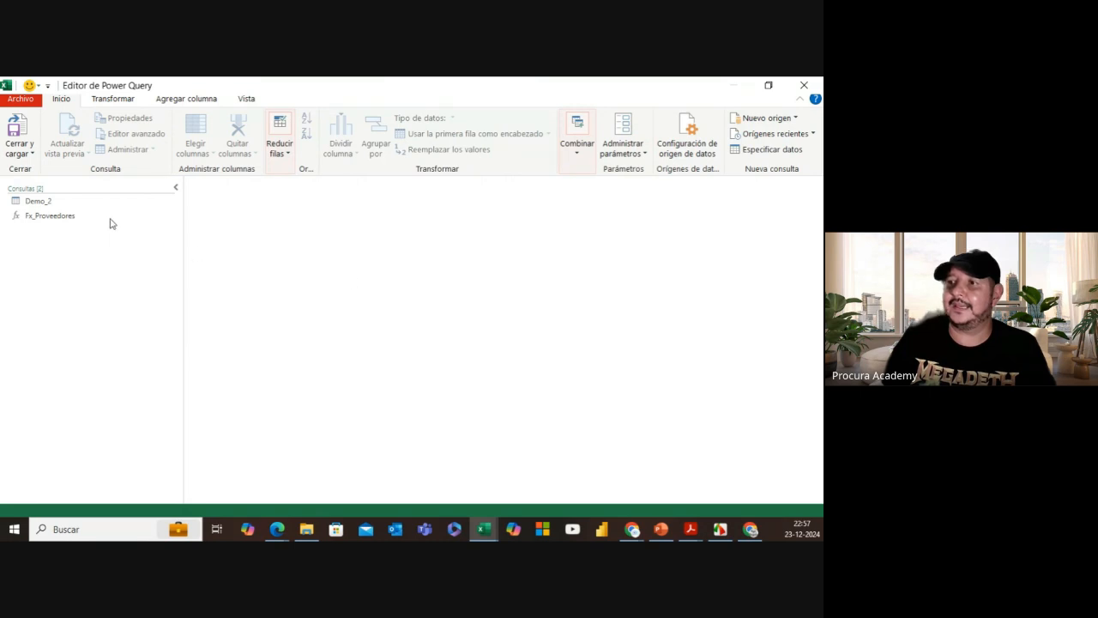
pyautogui.click(96, 206)
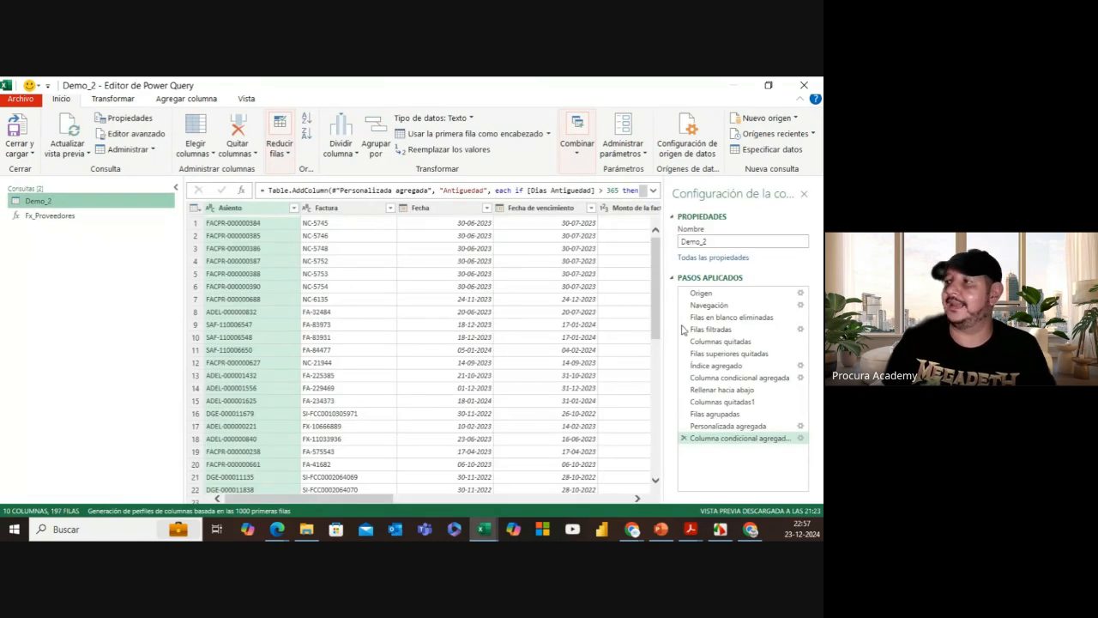
pyautogui.click(247, 100)
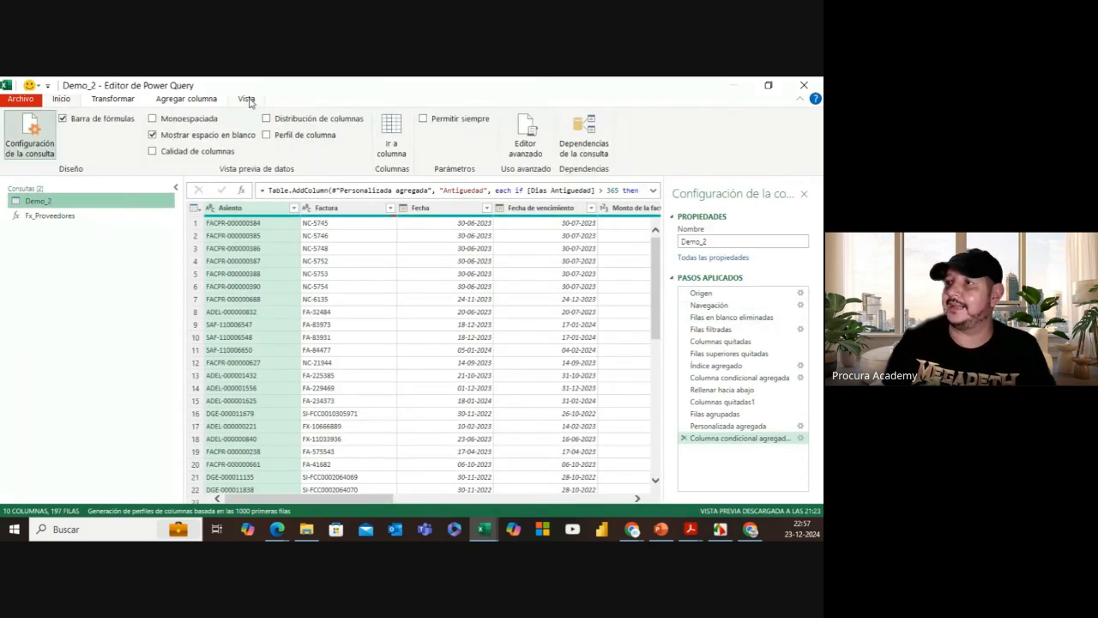
pyautogui.click(537, 144)
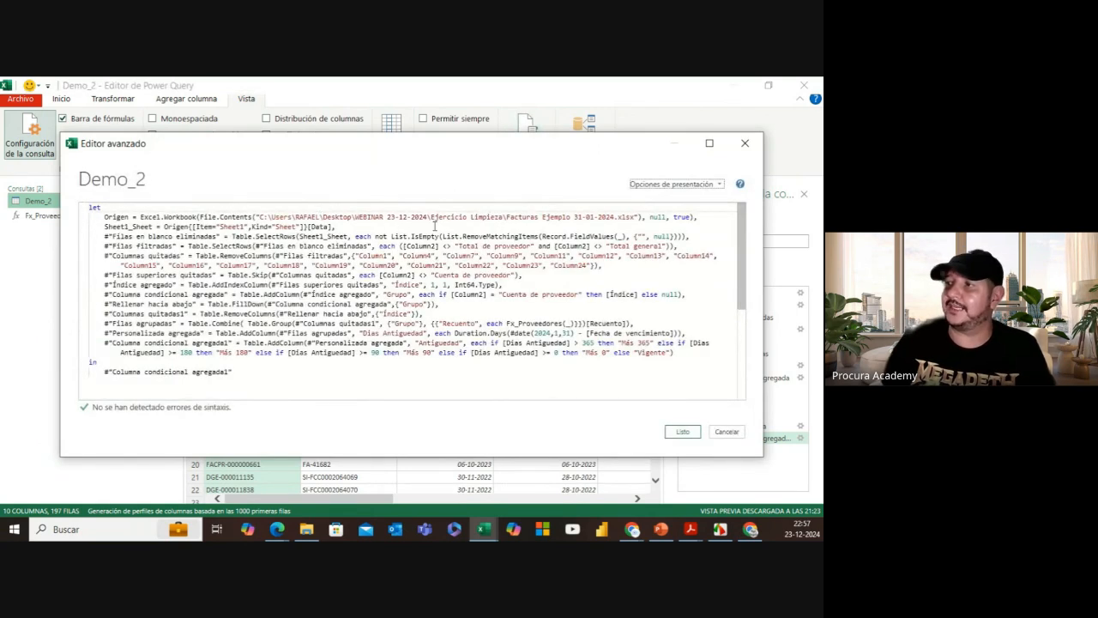
# Step: Maximize the Advanced Editor and locate the dated Facturas Ejemplo source file path
pyautogui.moveTo(255, 217); pyautogui.dragTo(550, 219)
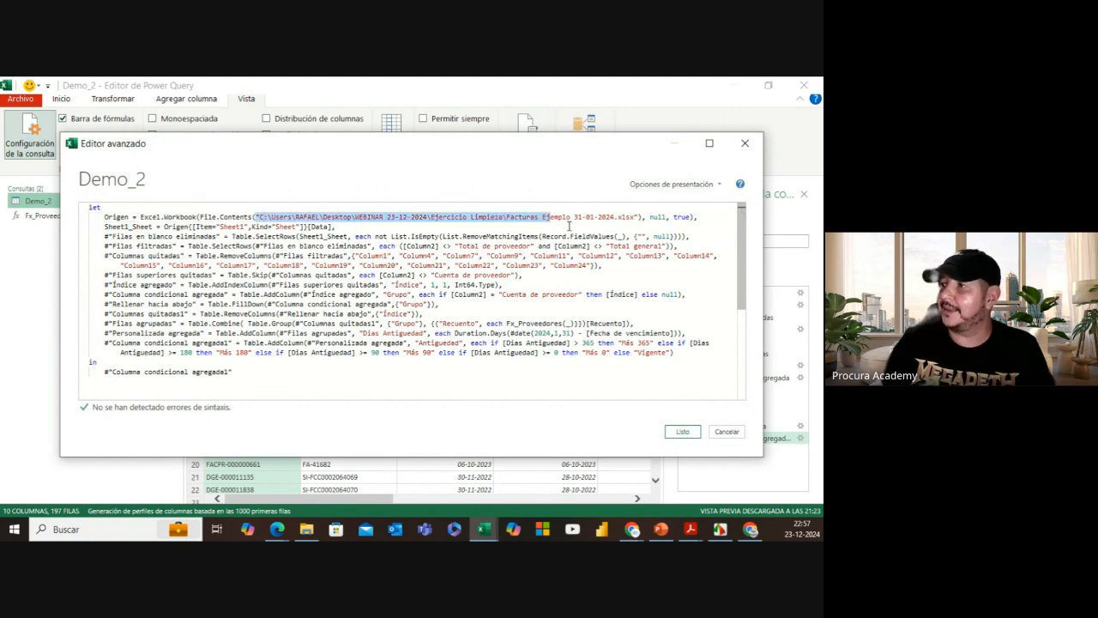
pyautogui.click(508, 219)
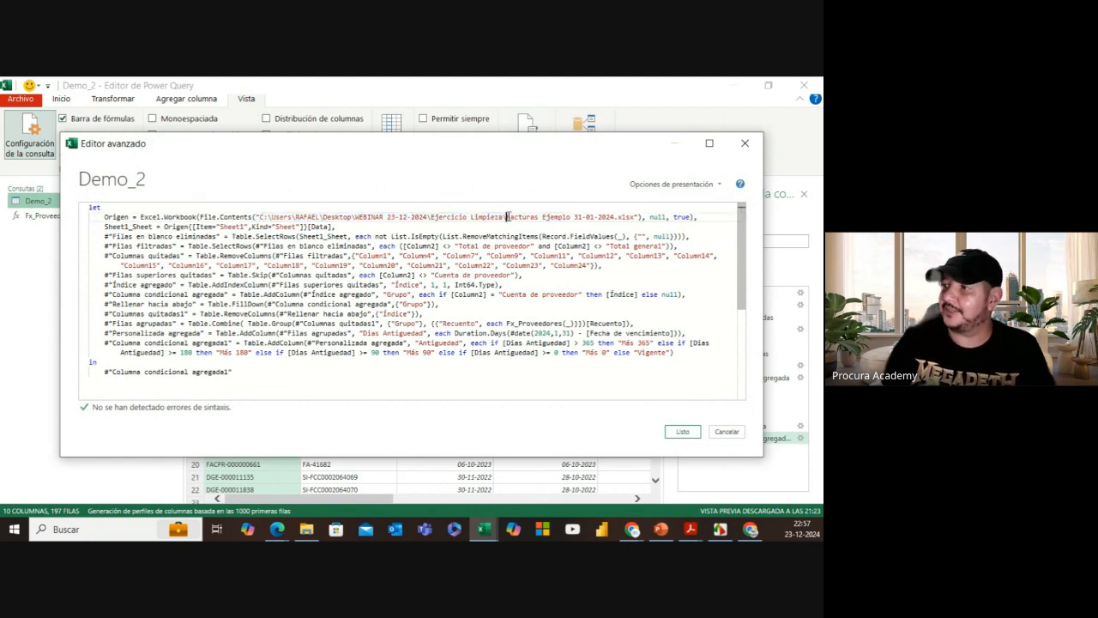
pyautogui.moveTo(507, 217); pyautogui.dragTo(540, 217)
pyautogui.moveTo(609, 158); pyautogui.dragTo(575, 155)
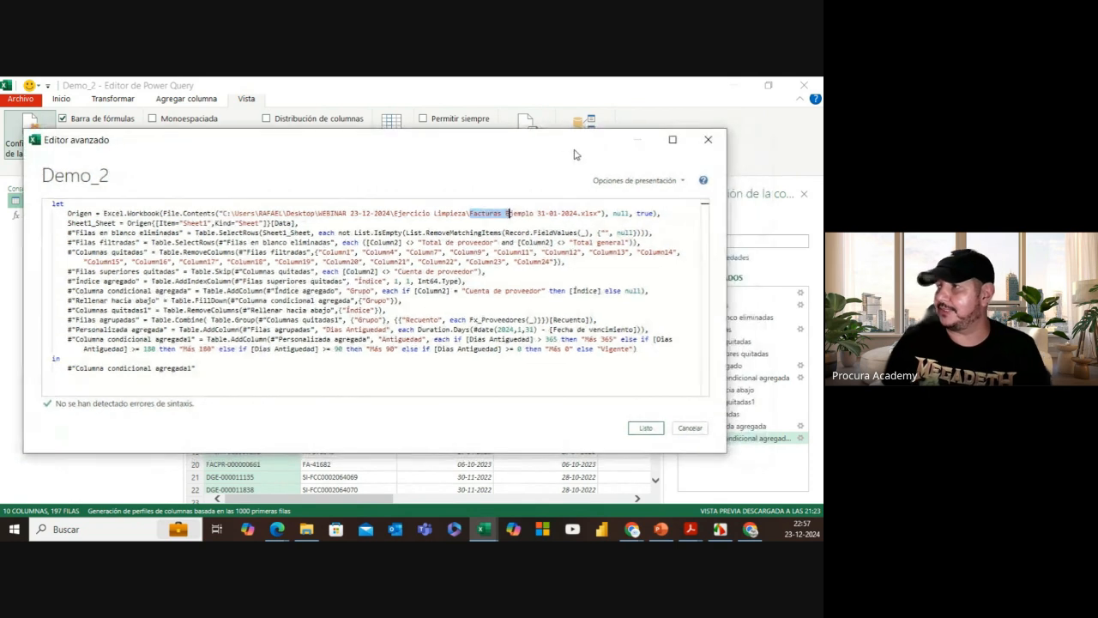
pyautogui.click(674, 142)
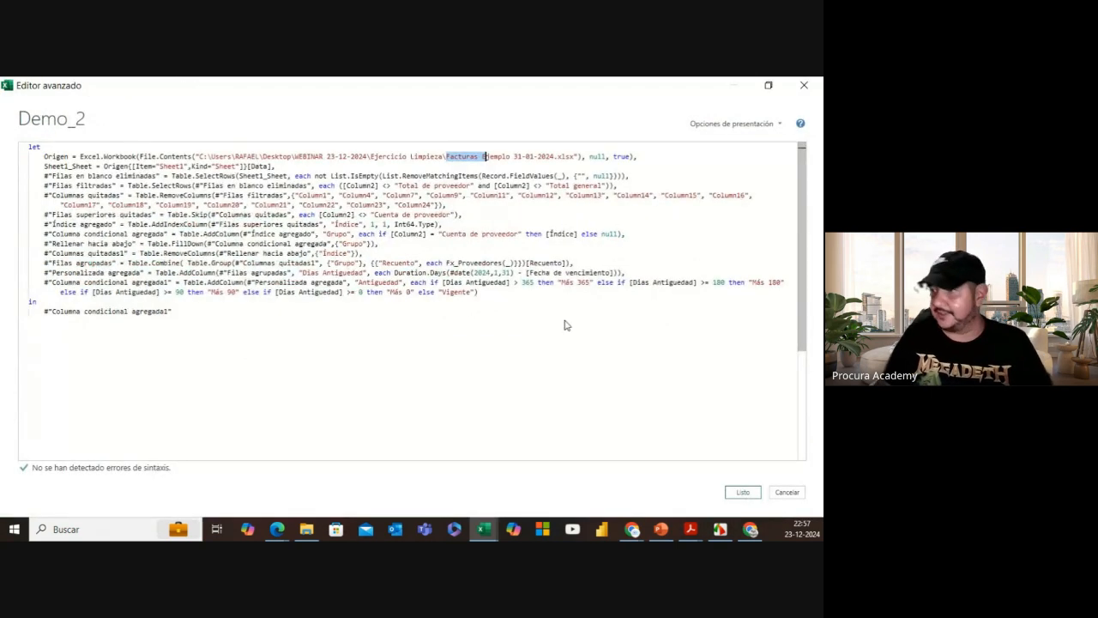
pyautogui.keyDown('ctrl'); pyautogui.scroll(2, 564, 320); pyautogui.keyUp('ctrl')
pyautogui.click(589, 172)
pyautogui.click(560, 172)
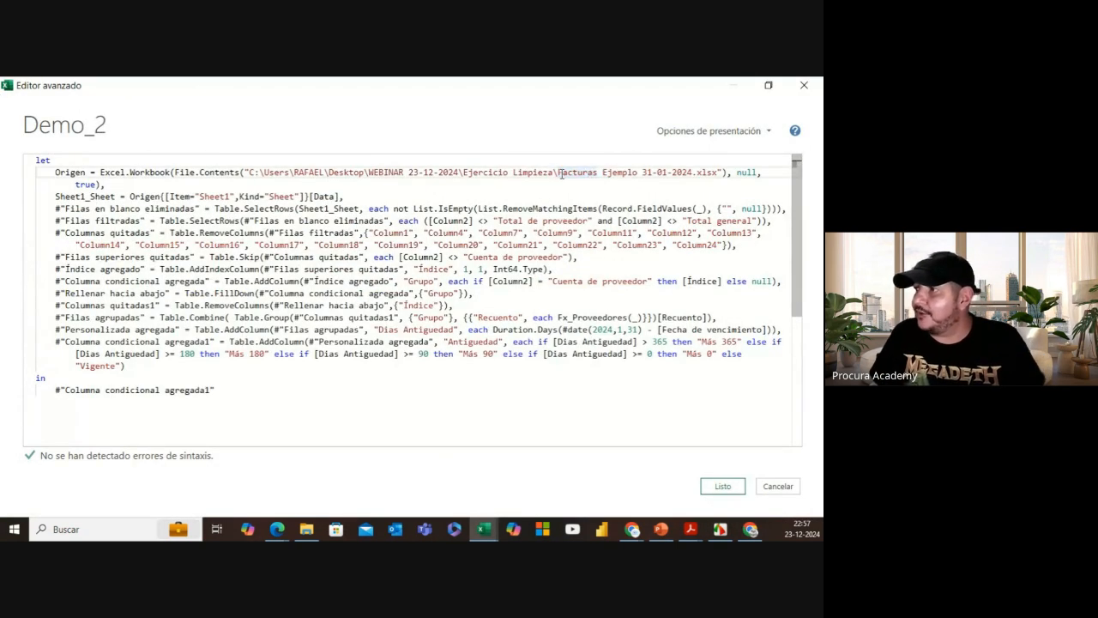
pyautogui.moveTo(558, 172); pyautogui.dragTo(639, 172)
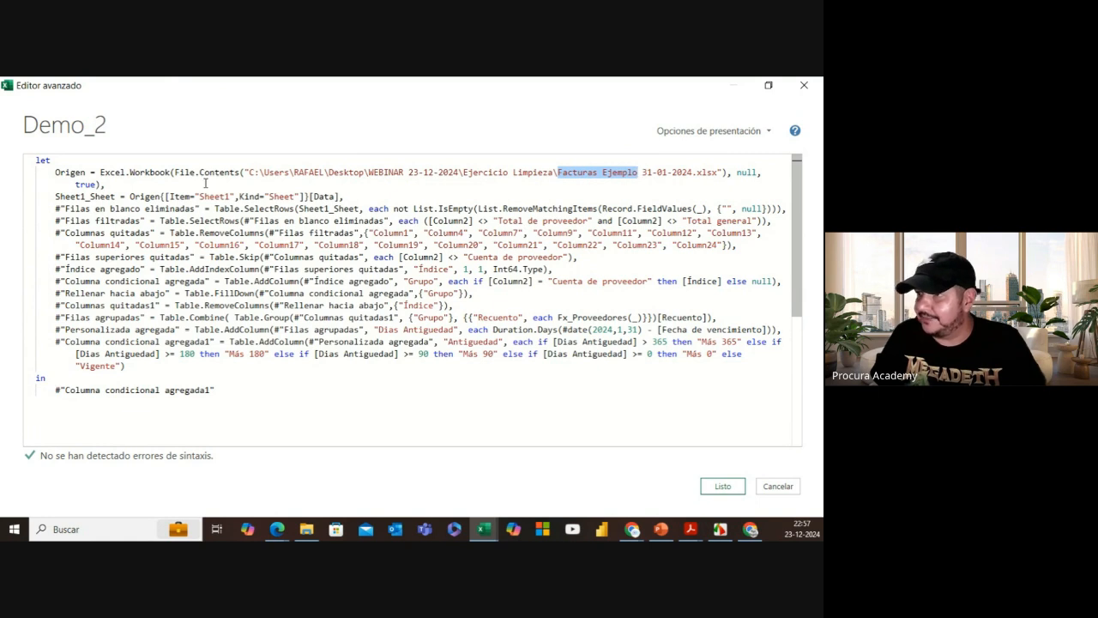
pyautogui.moveTo(245, 173); pyautogui.dragTo(714, 173)
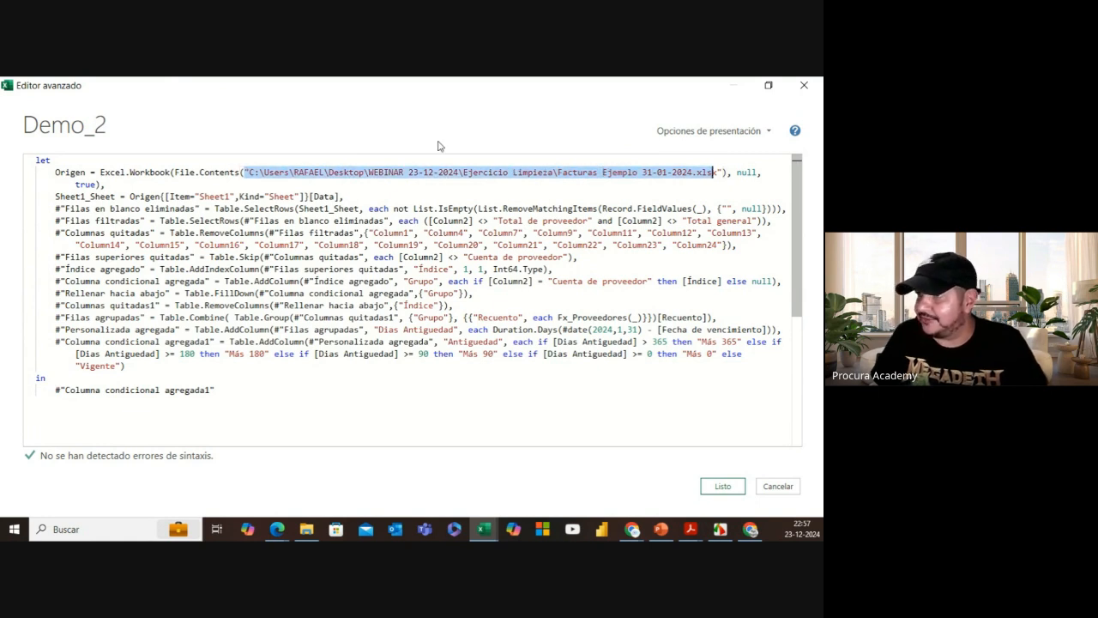
pyautogui.click(127, 172)
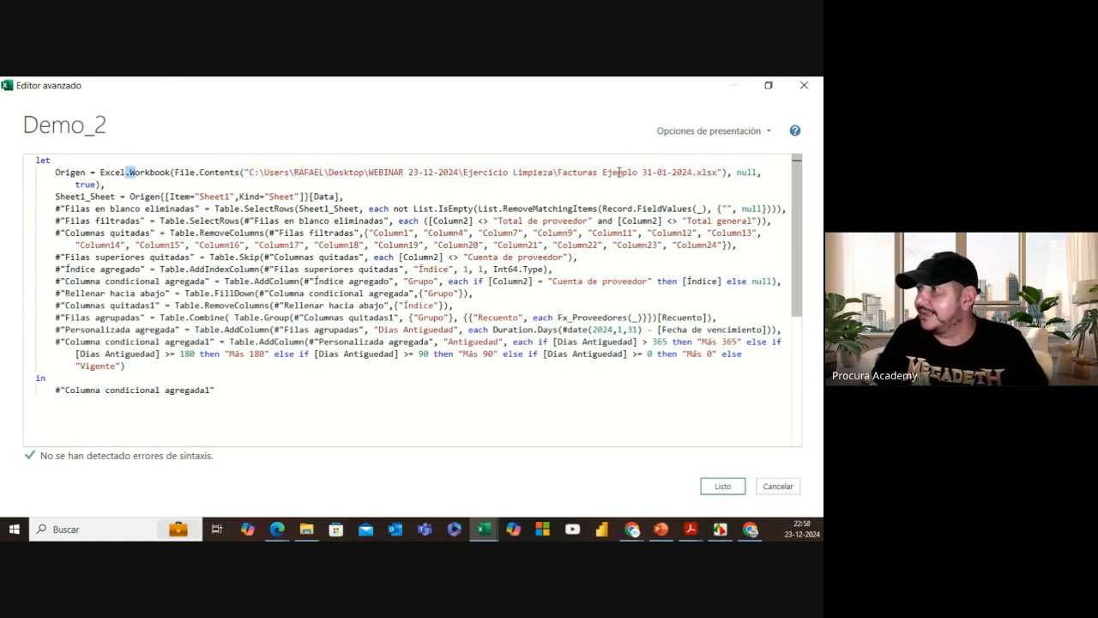
pyautogui.moveTo(557, 172); pyautogui.dragTo(693, 172)
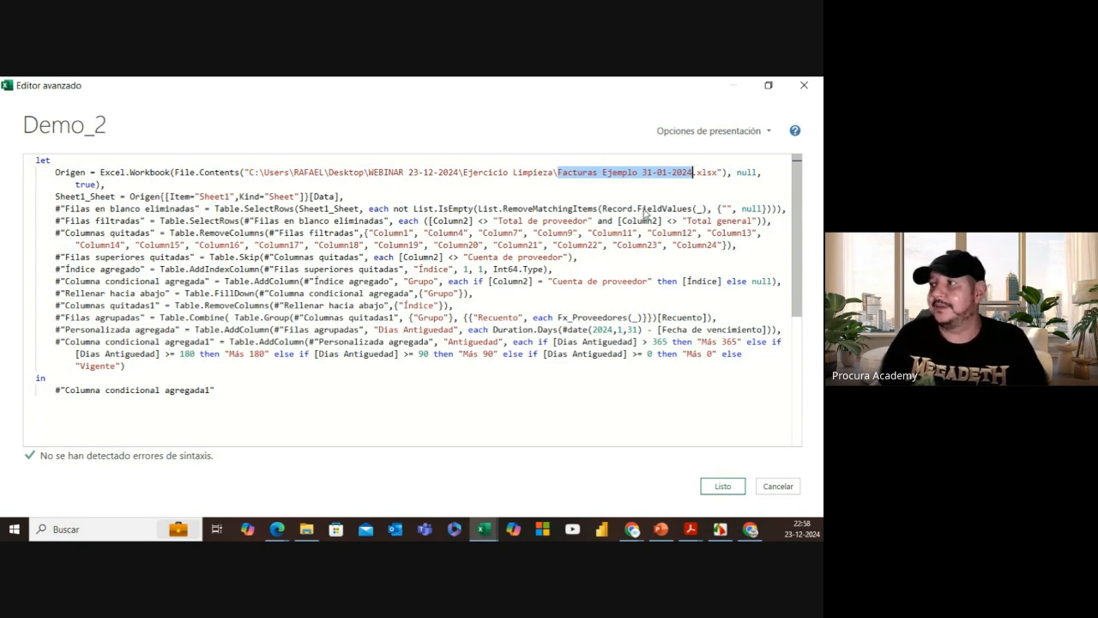
# Step: Change the source file date to 28-02 and the aging #date month to 2
pyautogui.click(650, 172)
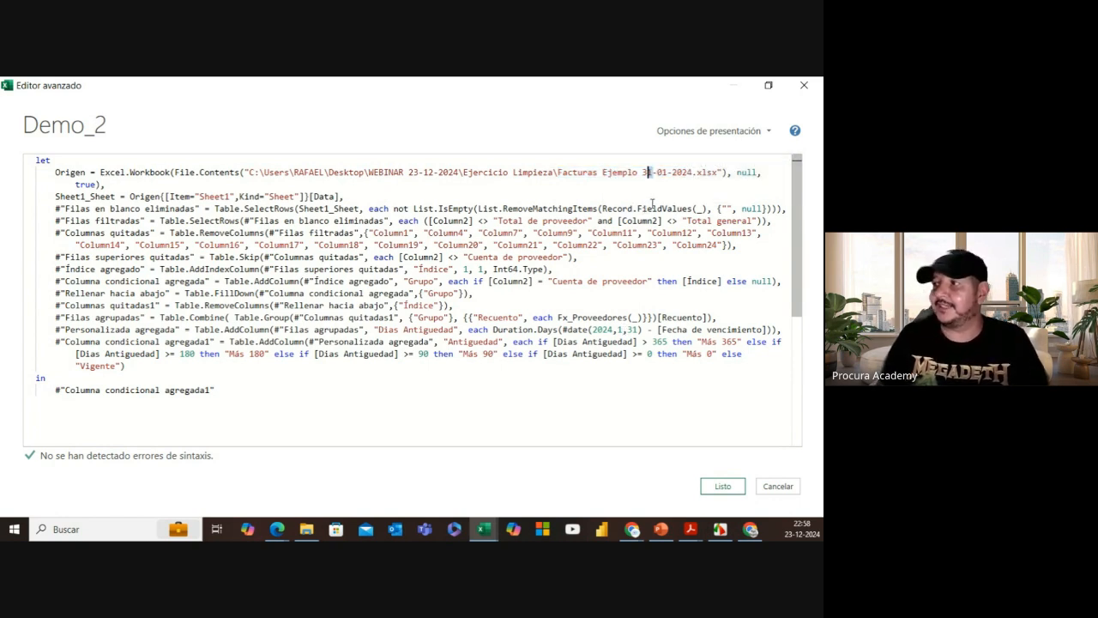
pyautogui.click(653, 174)
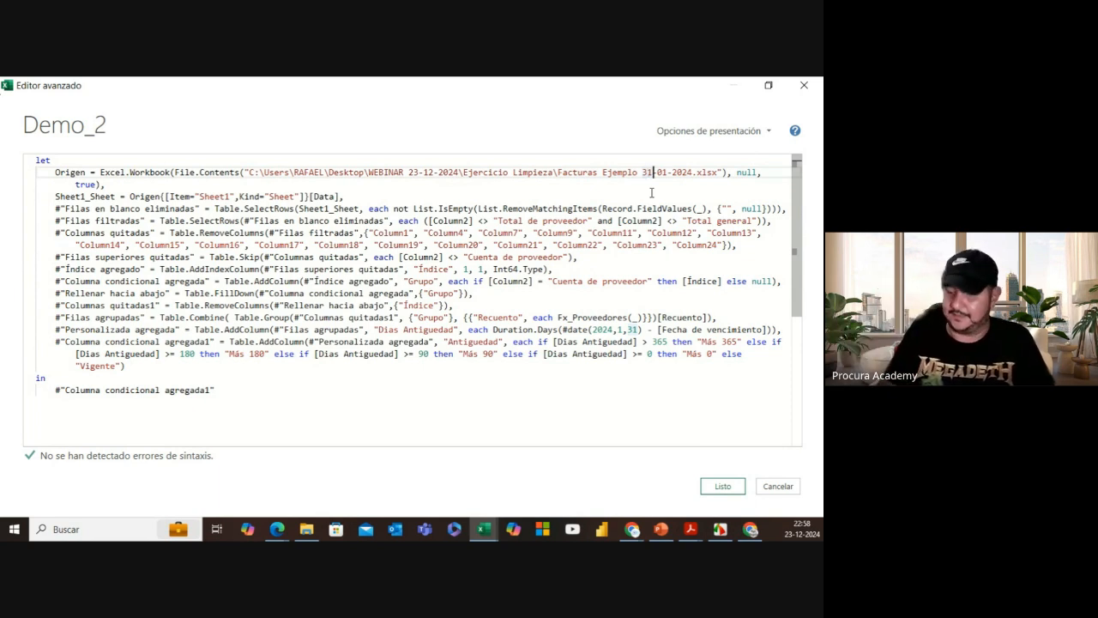
pyautogui.press('BackSpace')
pyautogui.press('BackSpace')
pyautogui.write('28')
pyautogui.press('Right')
pyautogui.press('Right')
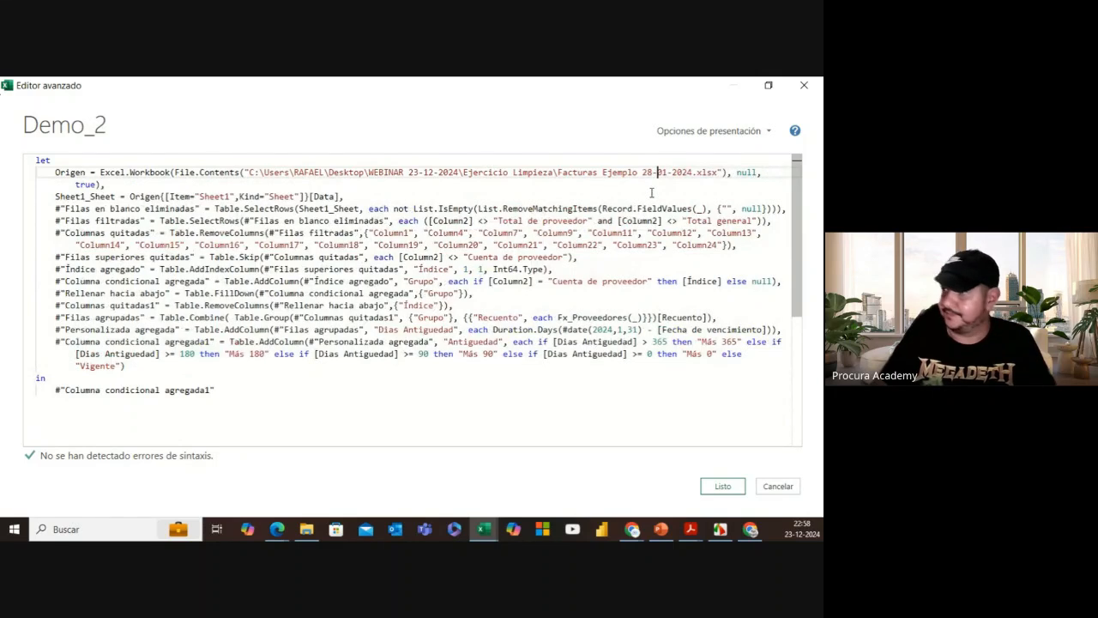
pyautogui.press('Delete')
pyautogui.write('2')
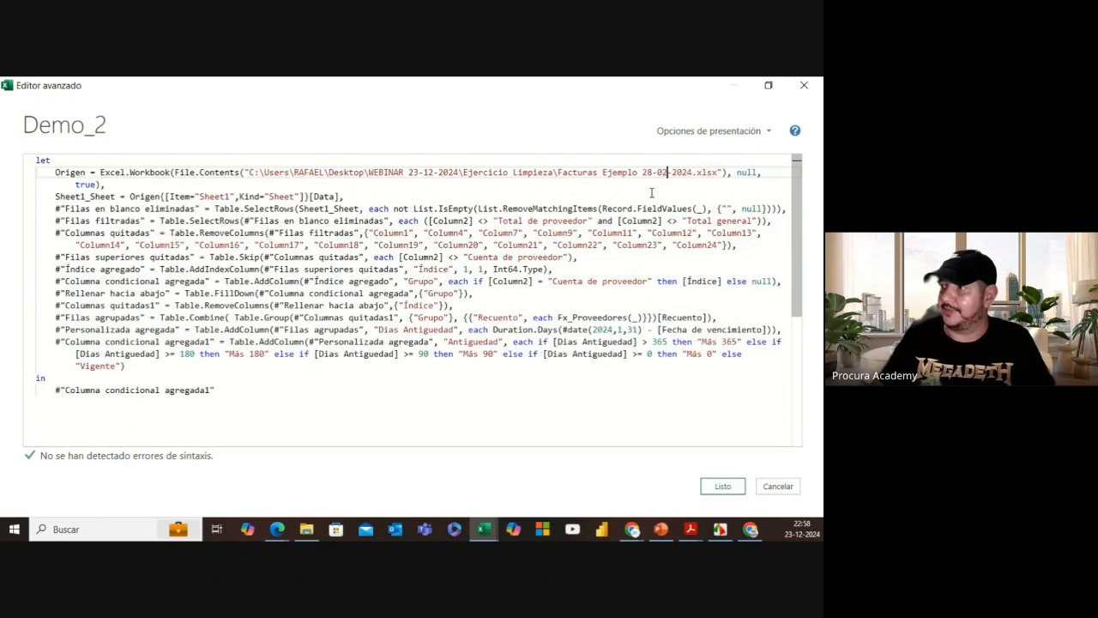
pyautogui.click(622, 330)
pyautogui.press('BackSpace')
pyautogui.write('2')
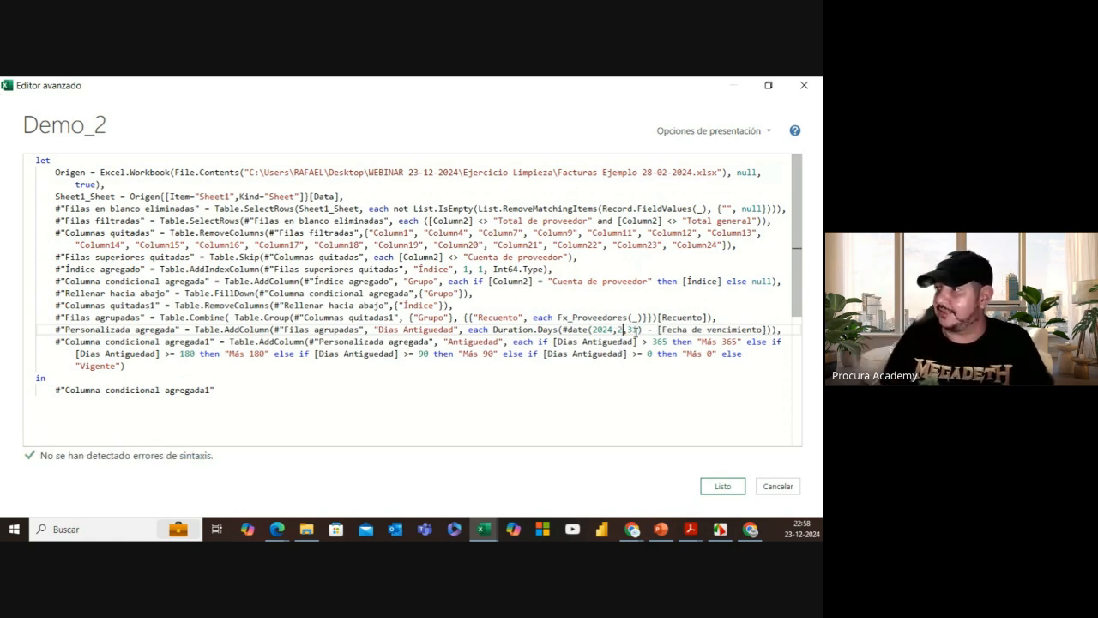
# Step: Correct the day to 29 in the file name and #date(2024,2,29), then apply the code
pyautogui.click(655, 171)
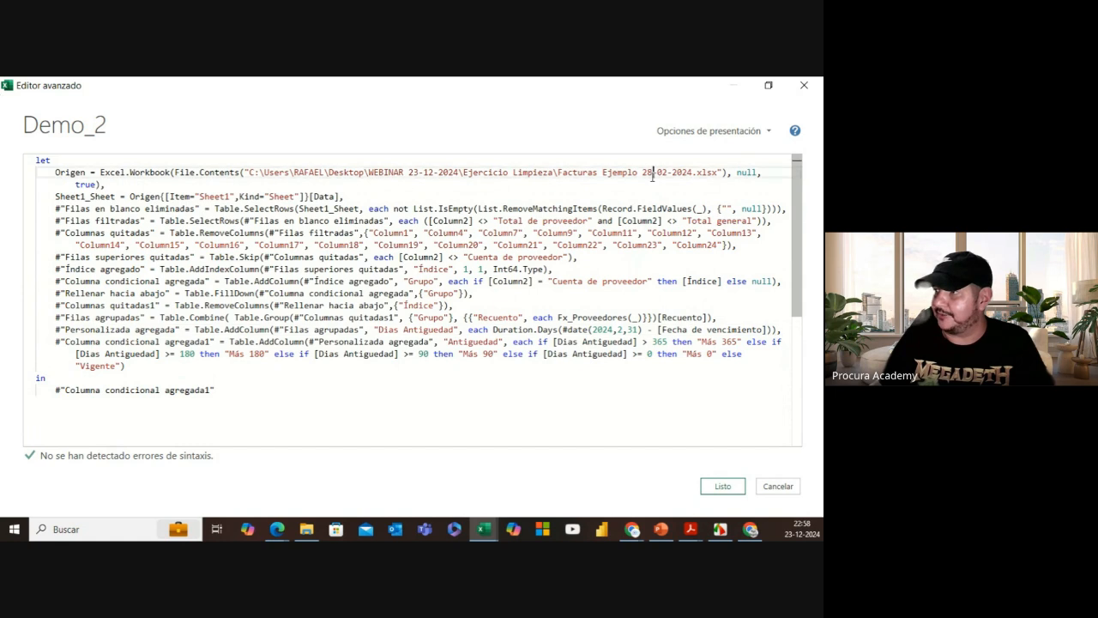
pyautogui.press('BackSpace')
pyautogui.write('9')
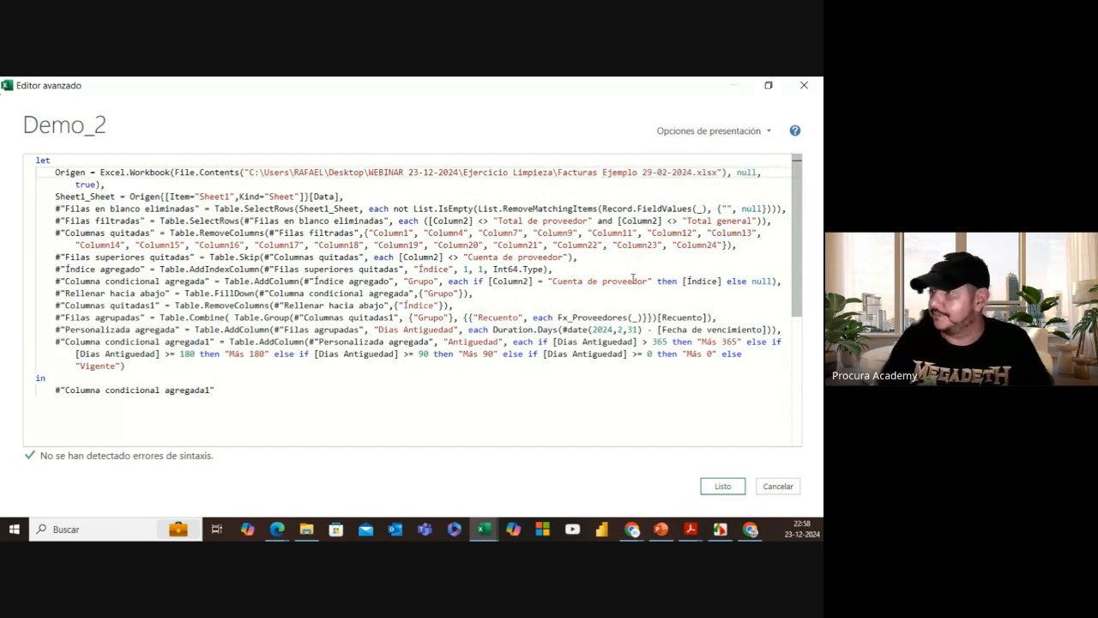
pyautogui.click(634, 329)
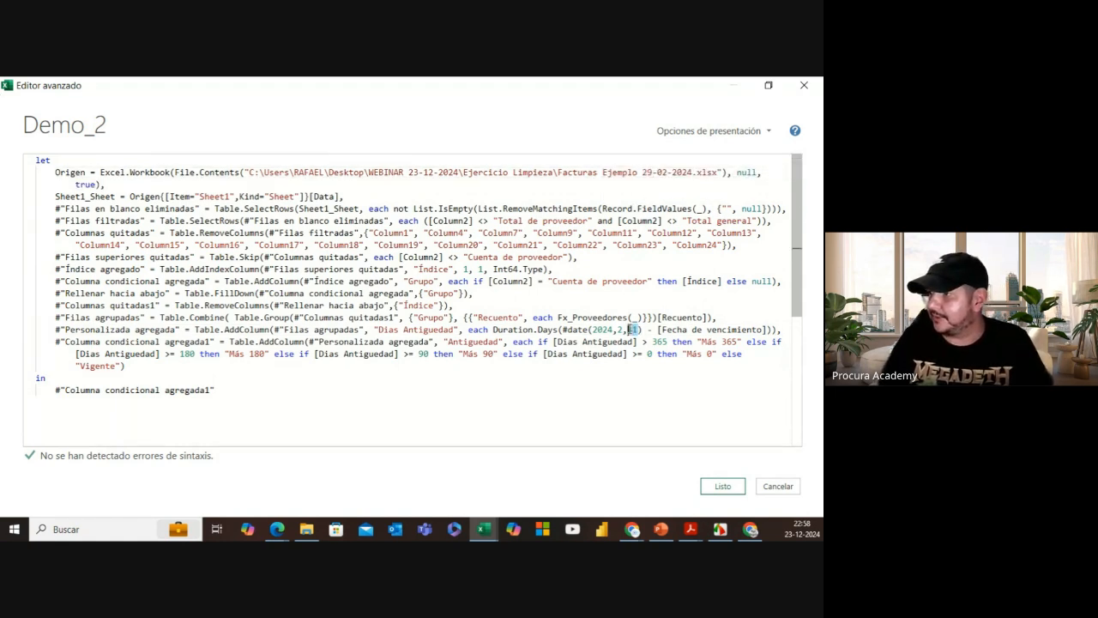
pyautogui.press('BackSpace')
pyautogui.write('29')
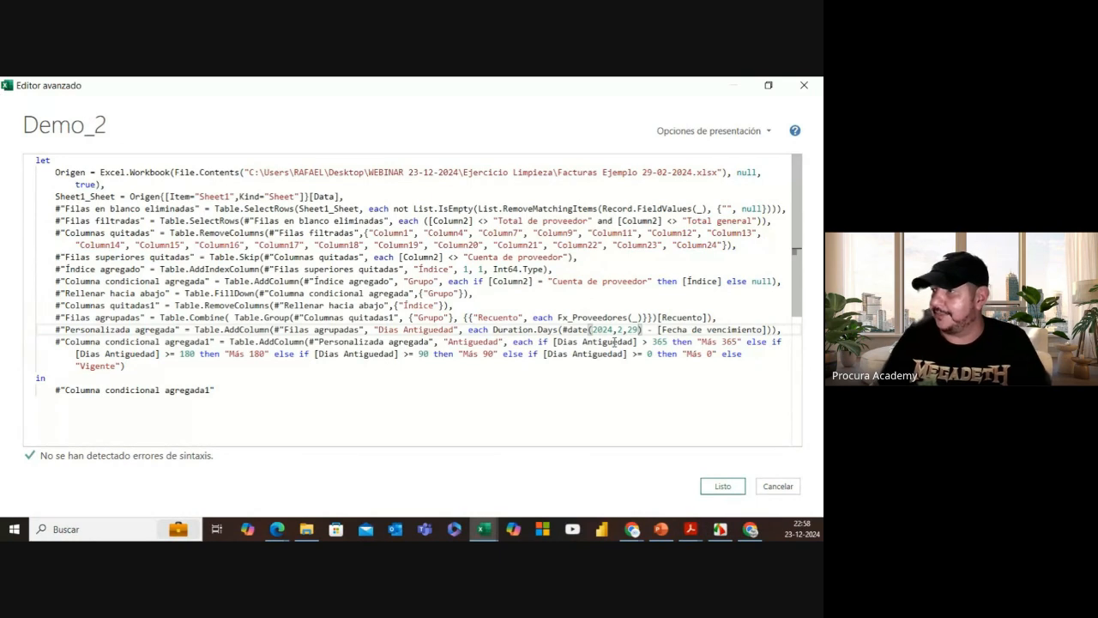
pyautogui.click(722, 487)
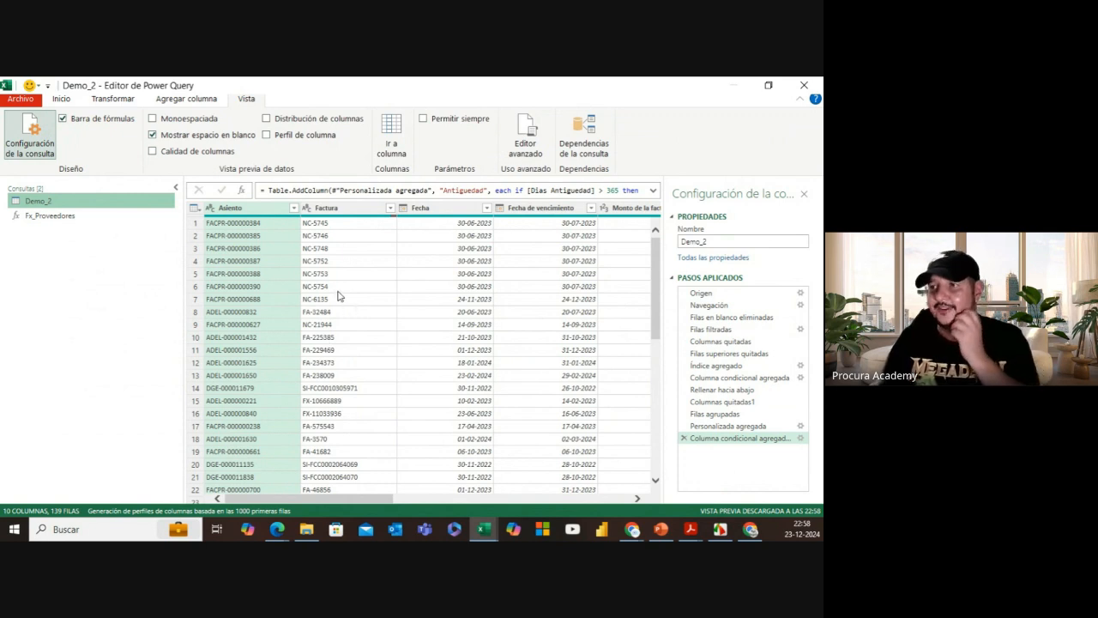
# Step: Close and load the query to Excel and check the pivot's 100.757.045 Total general
pyautogui.click(65, 98)
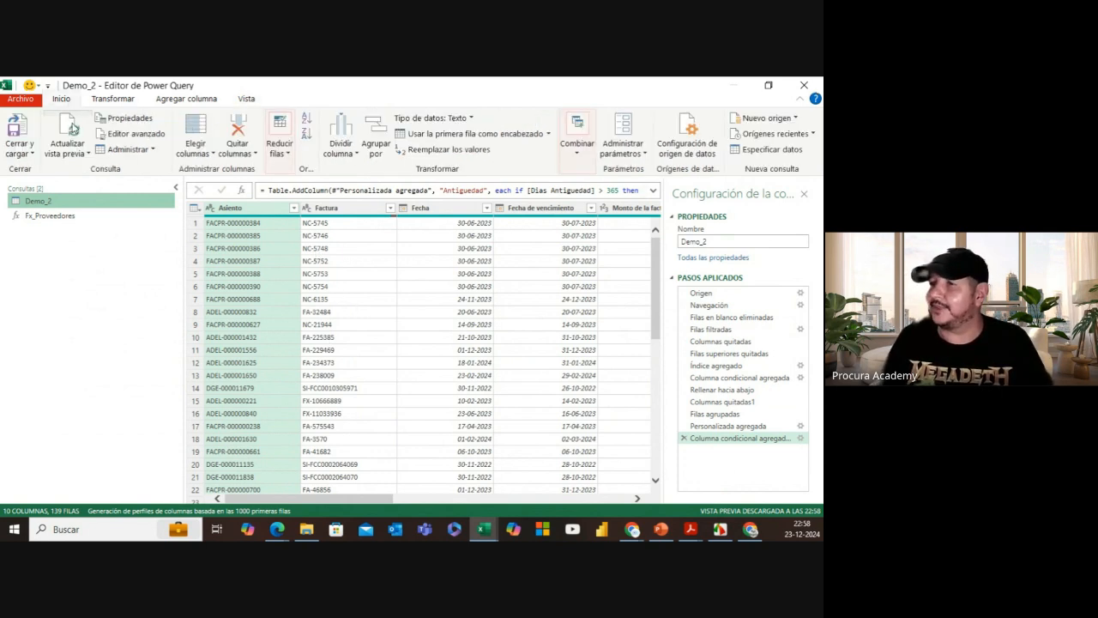
pyautogui.click(20, 151)
pyautogui.click(69, 170)
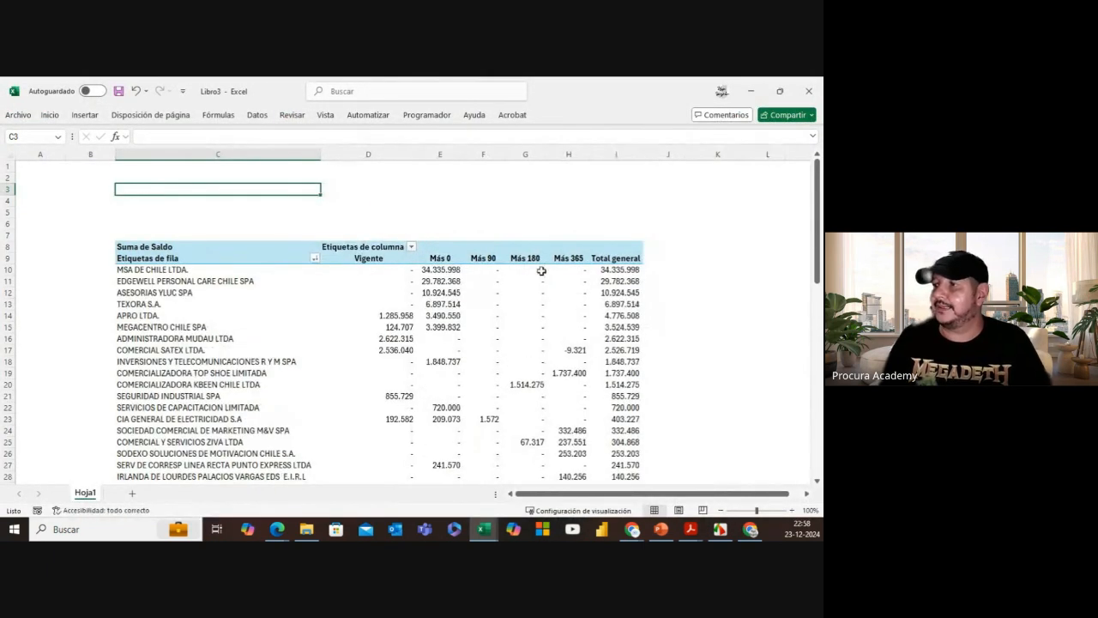
pyautogui.scroll(-7, 562, 283)
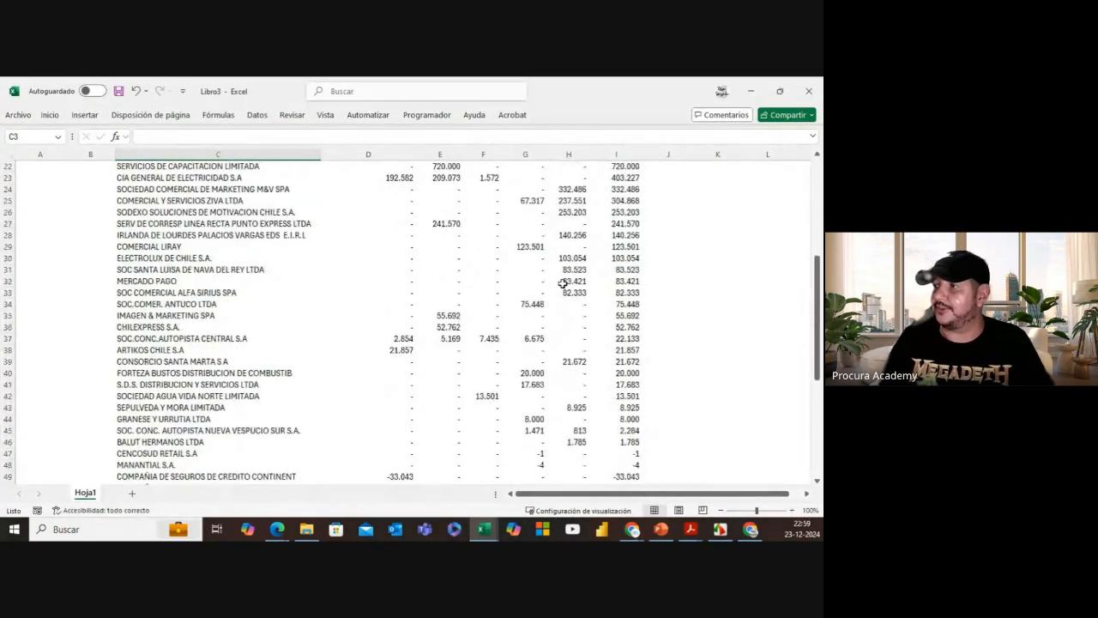
pyautogui.scroll(-3, 563, 283)
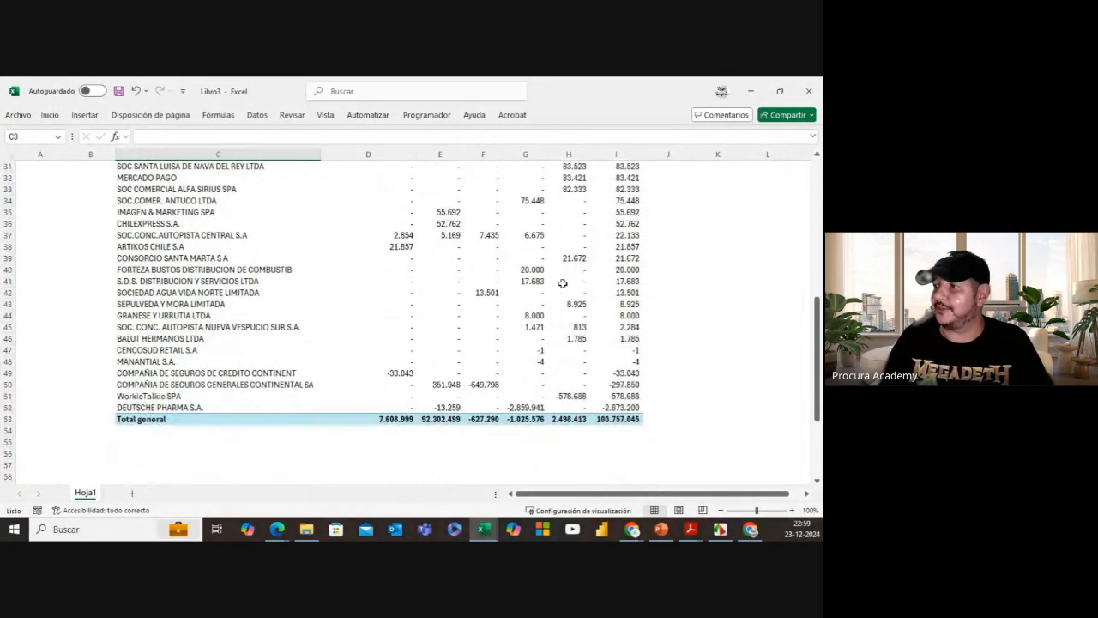
pyautogui.click(616, 418)
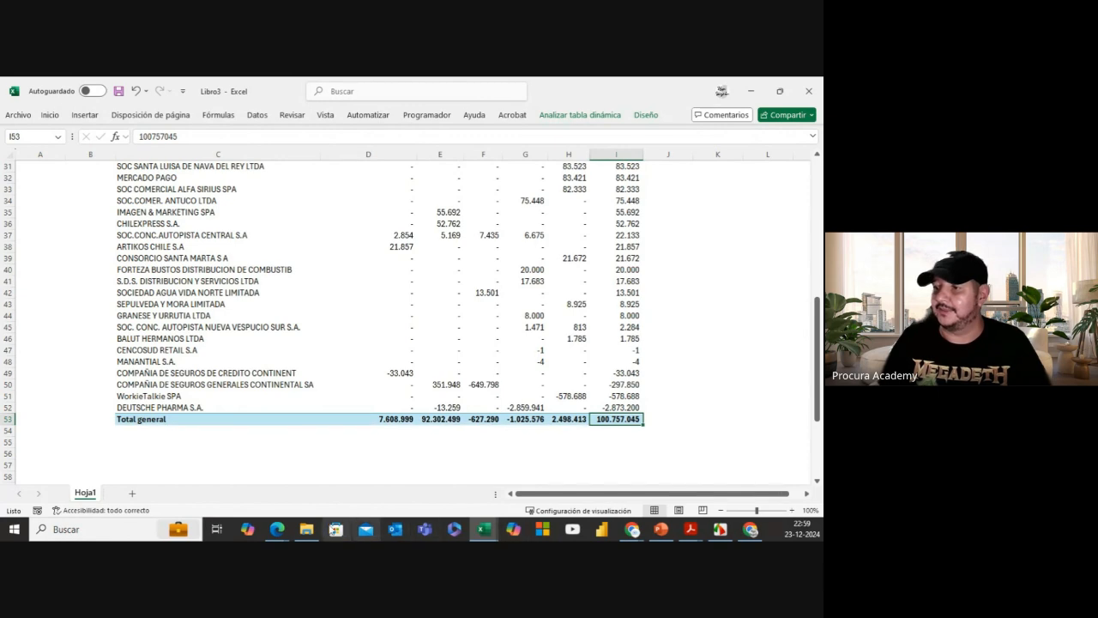
# Step: Open Facturas Ejemplo 29-02-2024 from its folder and scroll to the bottom
pyautogui.click(307, 529)
pyautogui.click(307, 209)
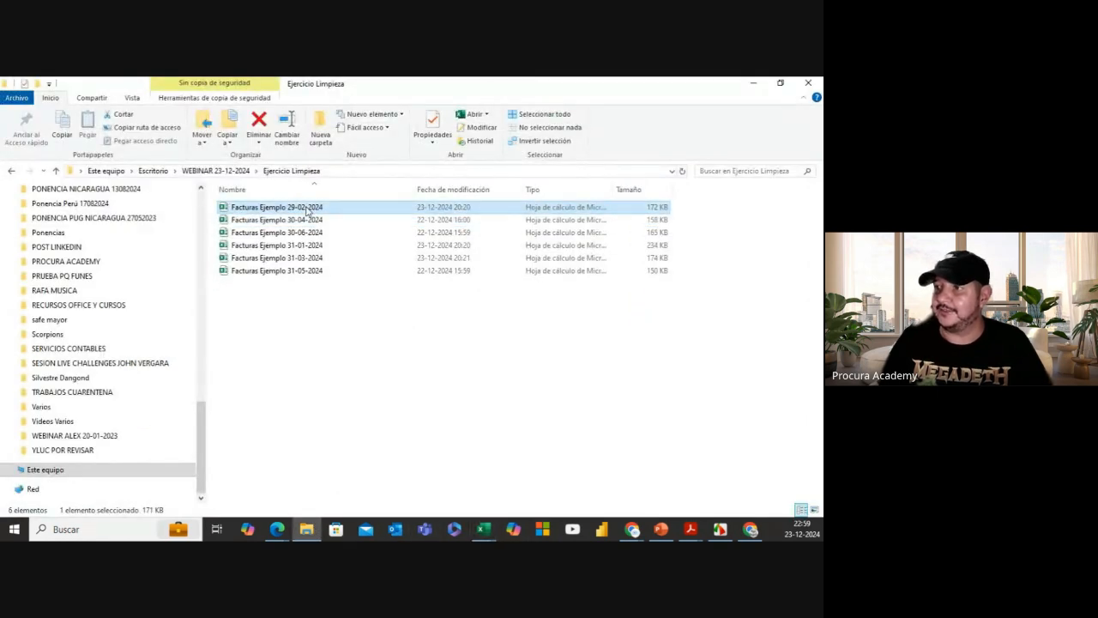
pyautogui.hotkey('alt', 'Tab')
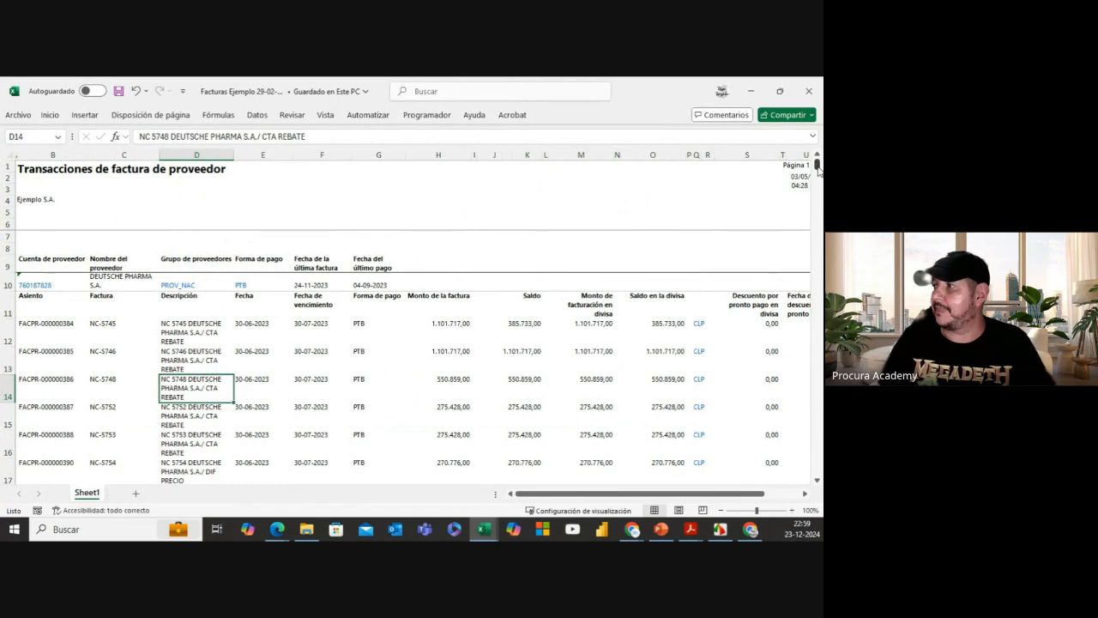
pyautogui.moveTo(819, 167); pyautogui.dragTo(817, 469)
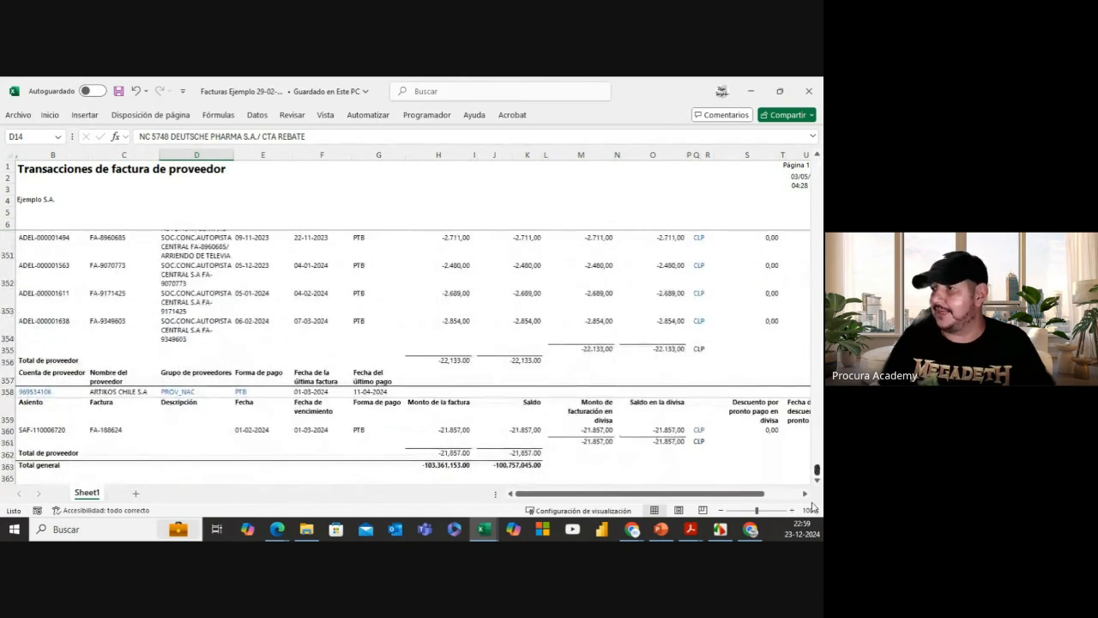
# Step: Check the report's Saldo grand total in J363 and minimize the invoice workbook
pyautogui.click(527, 155)
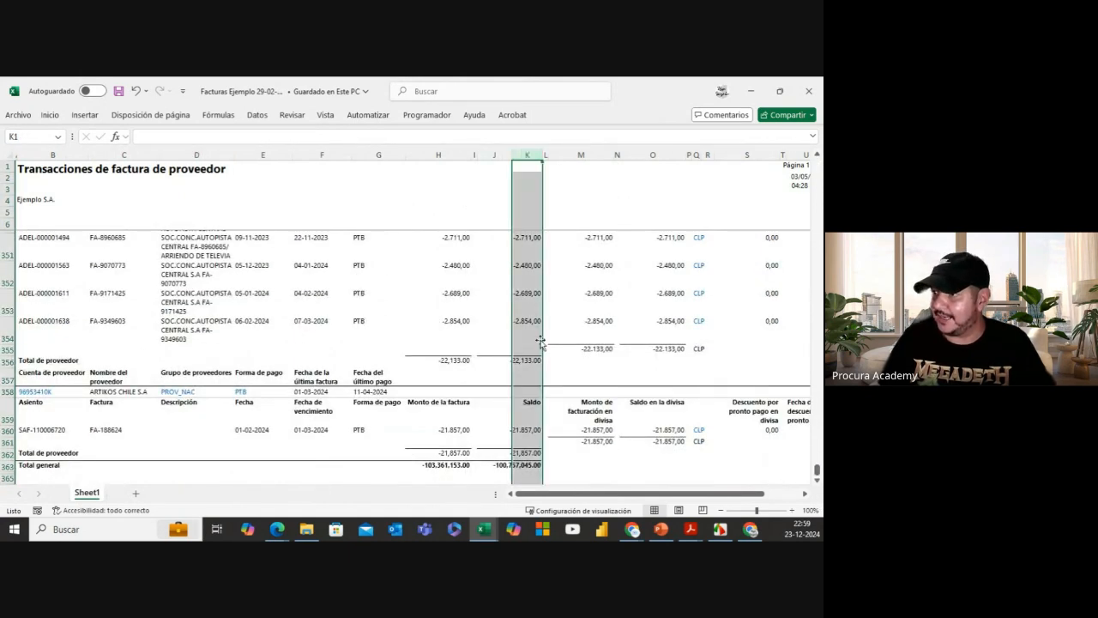
pyautogui.click(525, 465)
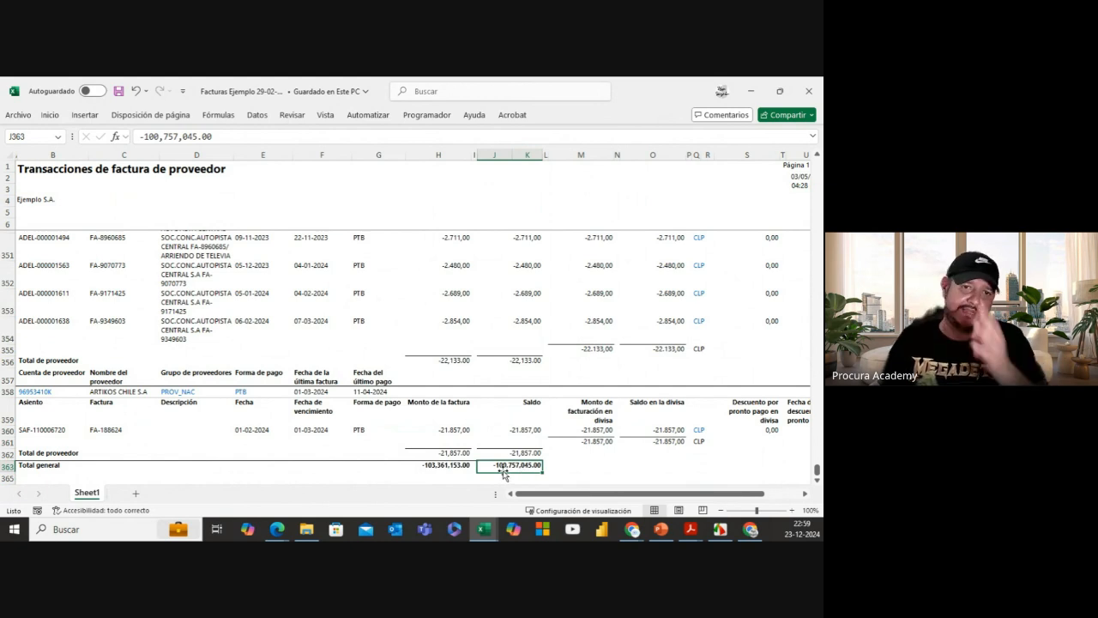
pyautogui.click(753, 92)
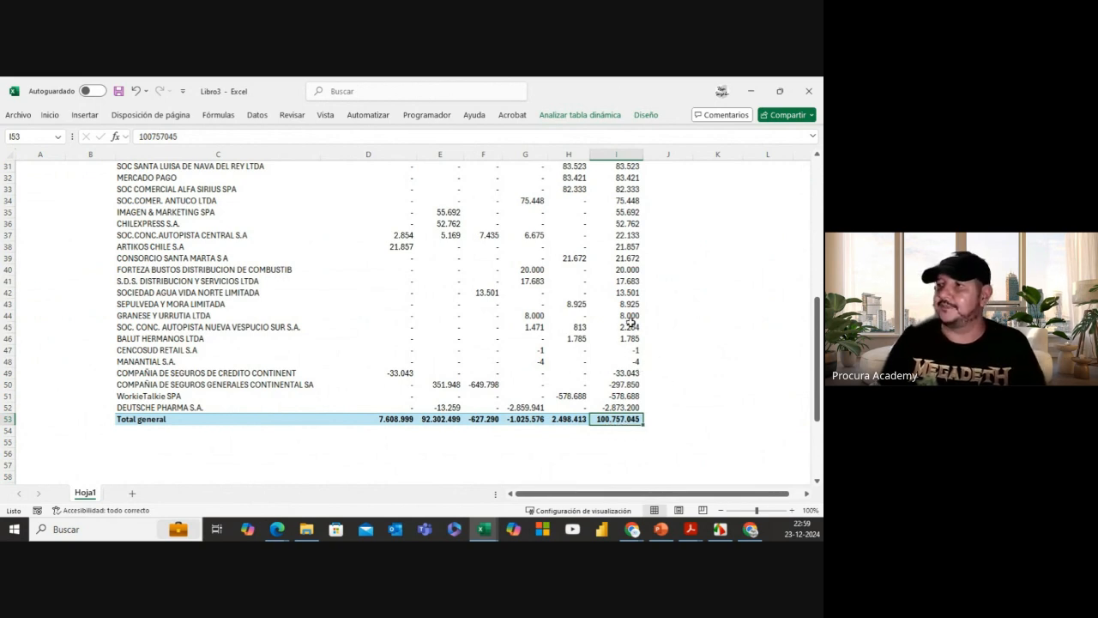
# Step: Scroll back to the top of the aging pivot and select cell C4
pyautogui.scroll(10, 630, 322)
pyautogui.moveTo(623, 297)
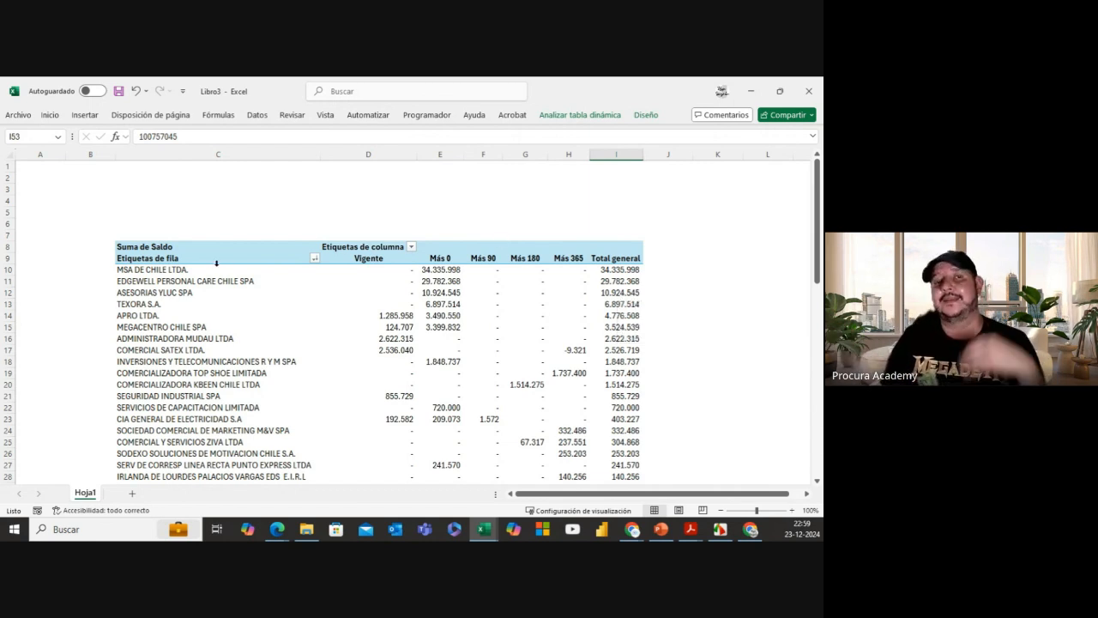
pyautogui.click(193, 199)
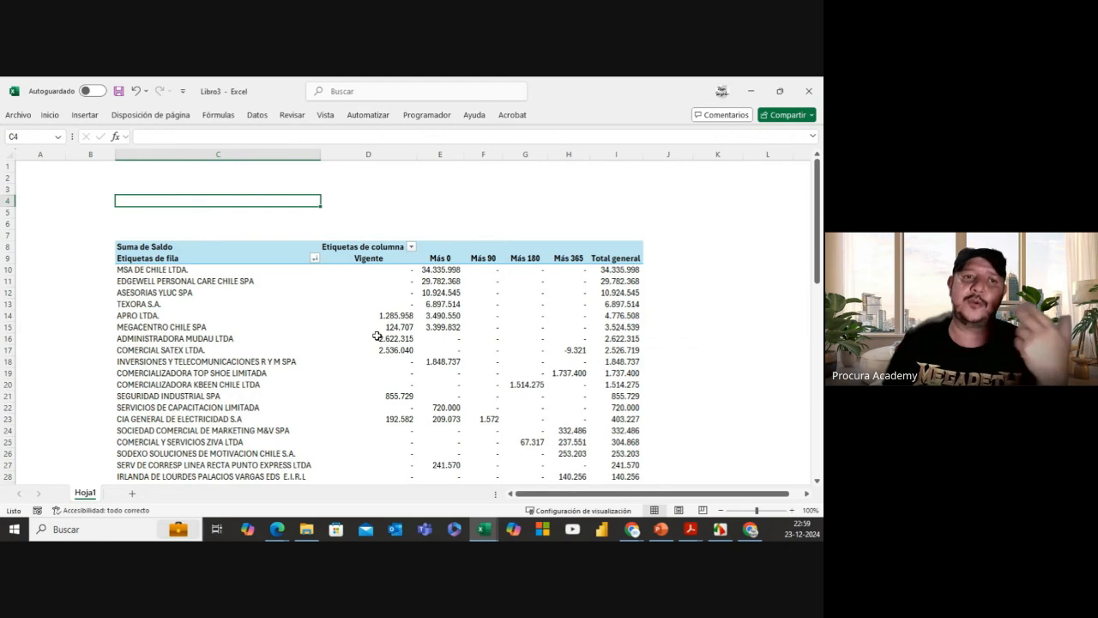
pyautogui.moveTo(377, 336)
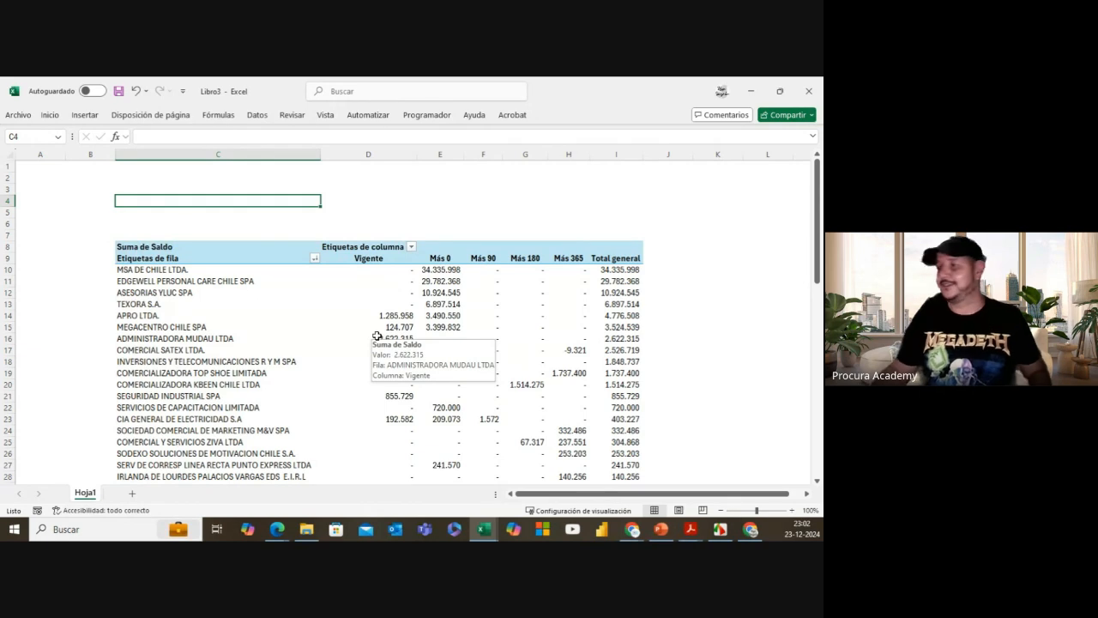
pyautogui.click(446, 270)
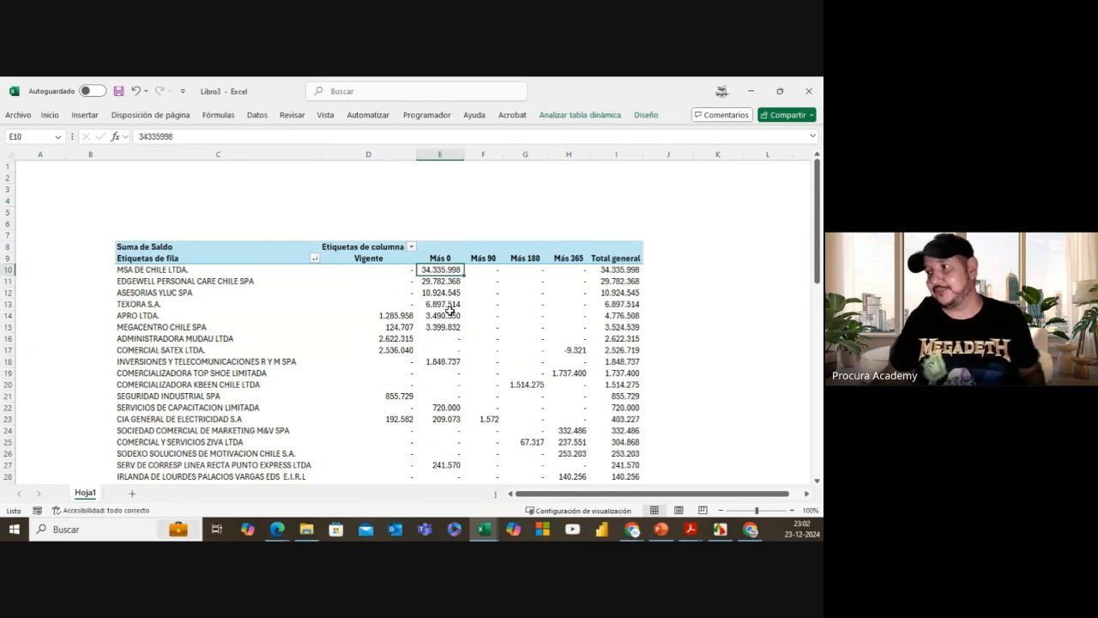
pyautogui.click(623, 272)
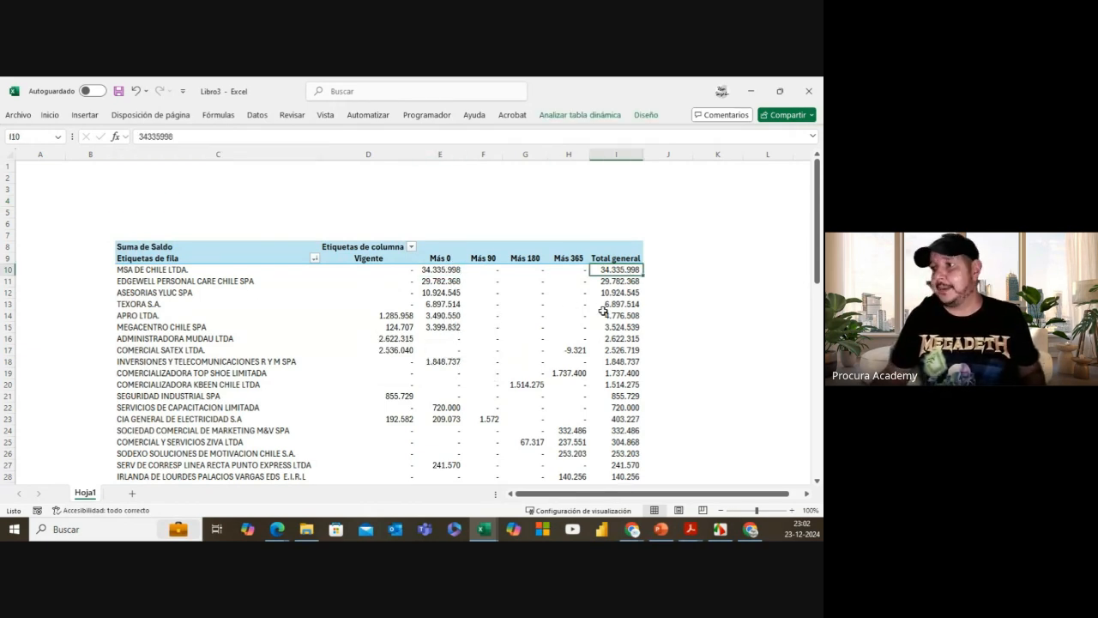
pyautogui.moveTo(603, 311)
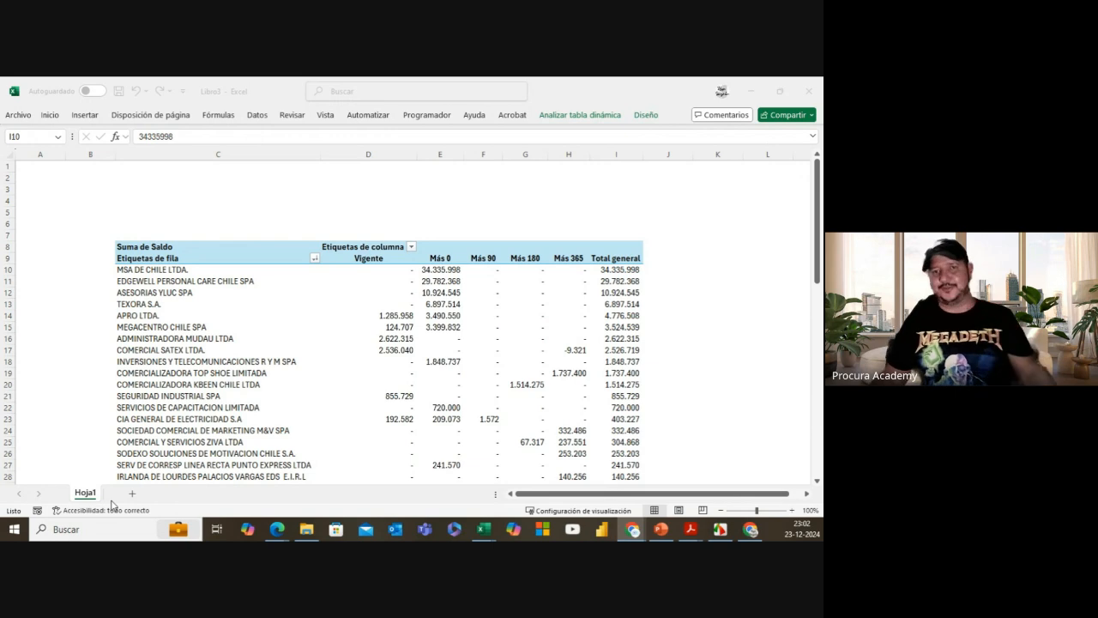
pyautogui.click(421, 276)
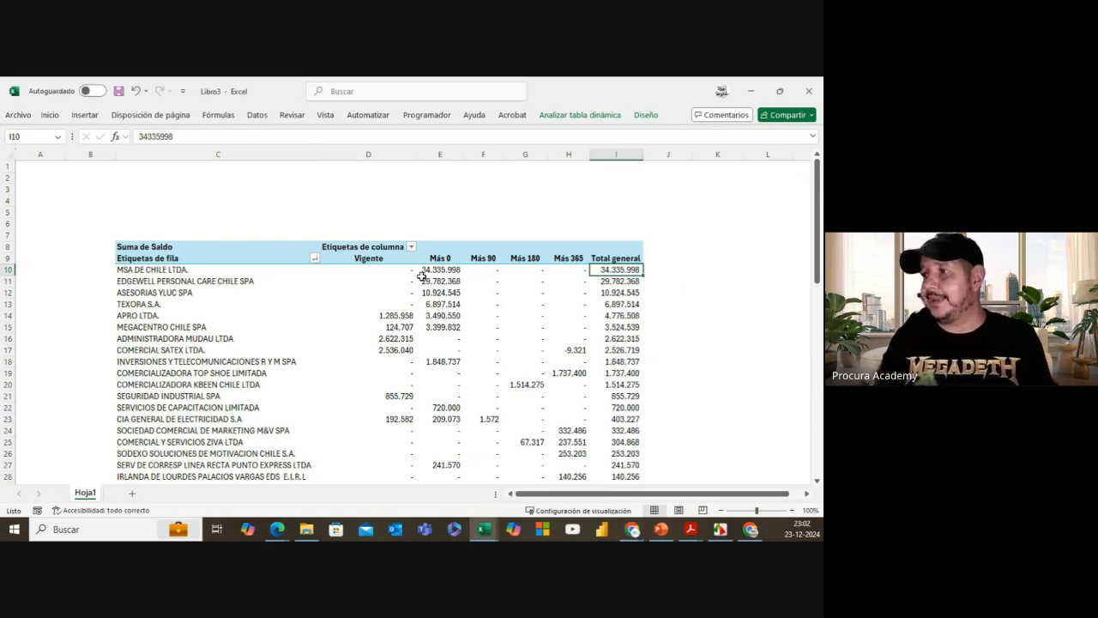
pyautogui.click(267, 201)
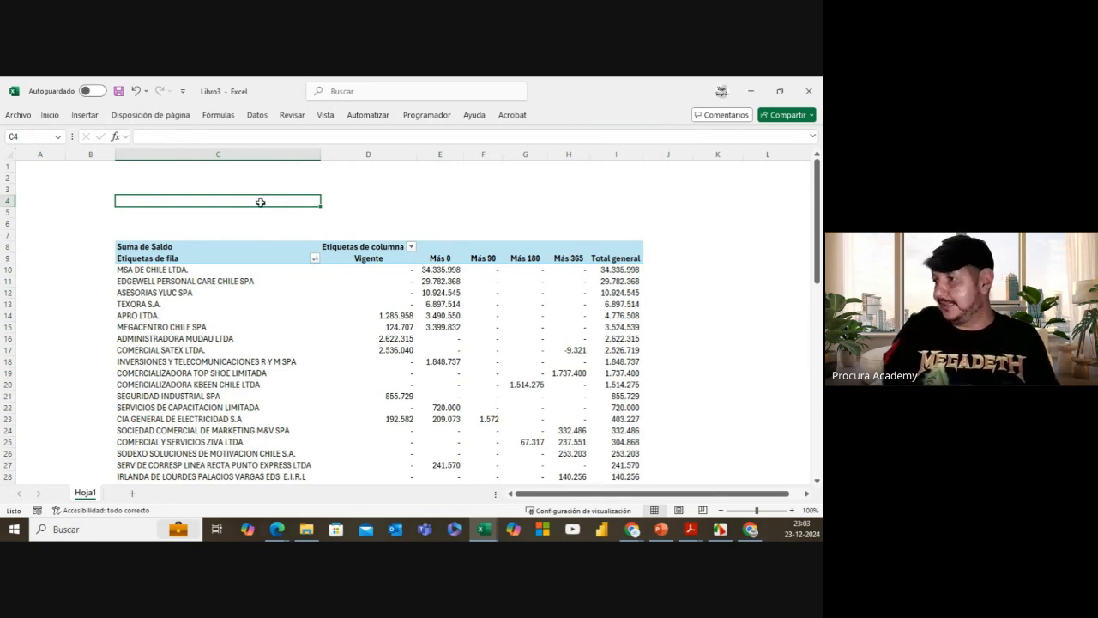
pyautogui.scroll(-12, 596, 409)
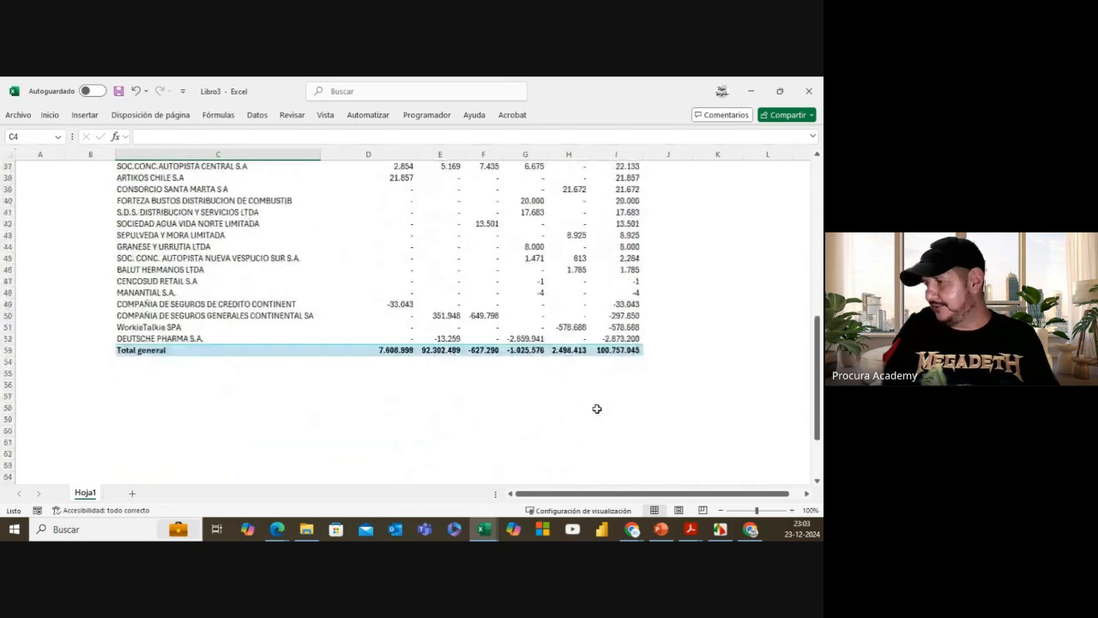
pyautogui.scroll(8, 596, 408)
pyautogui.scroll(4, 596, 408)
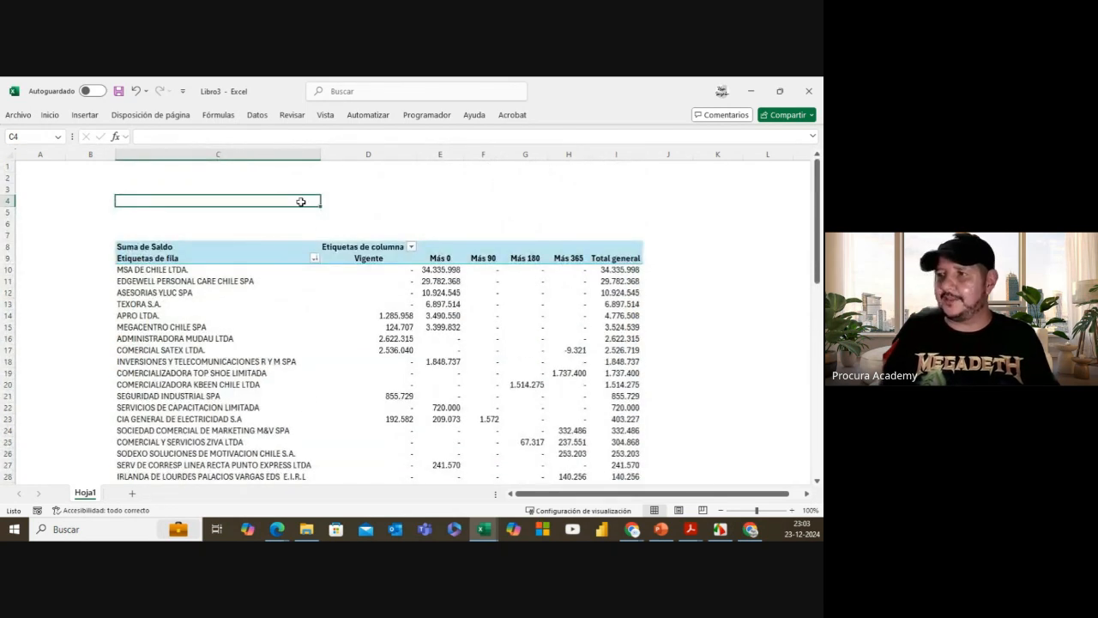
# Step: Enter 29-02-2024 in C4 and convert it into a table headed Columna1 with Ctrl+T
pyautogui.write('29-02-')
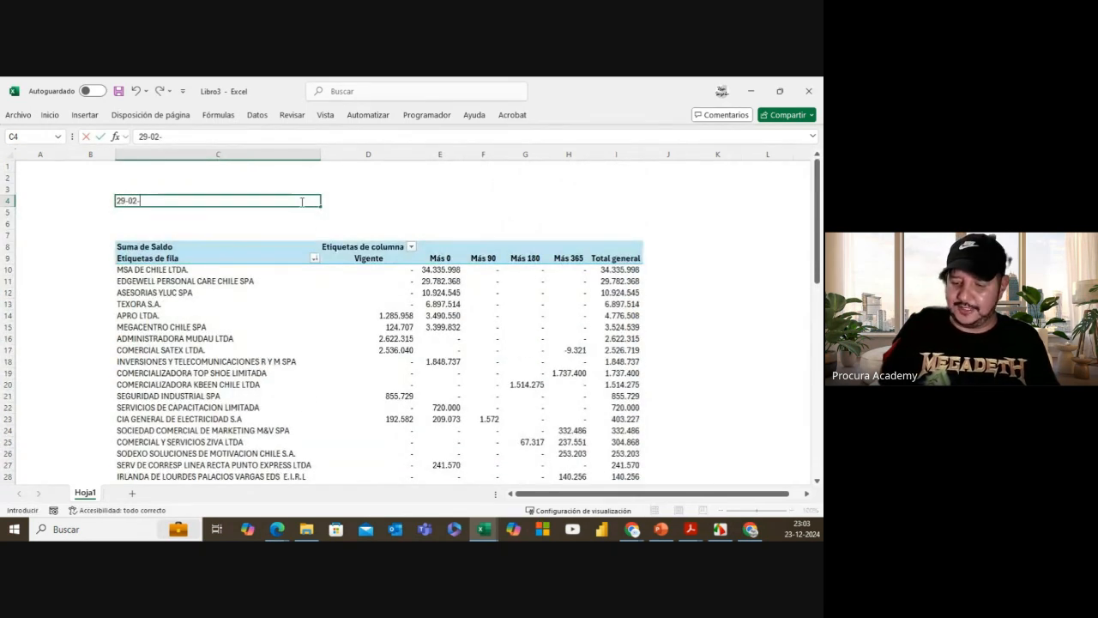
pyautogui.write('2024')
pyautogui.click(361, 212)
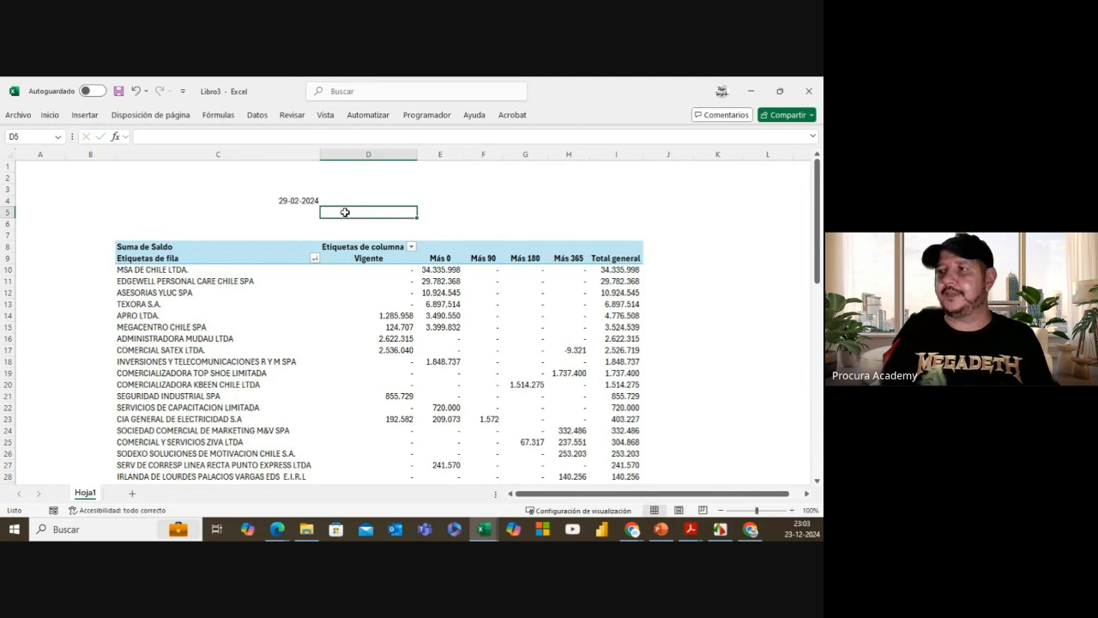
pyautogui.click(284, 199)
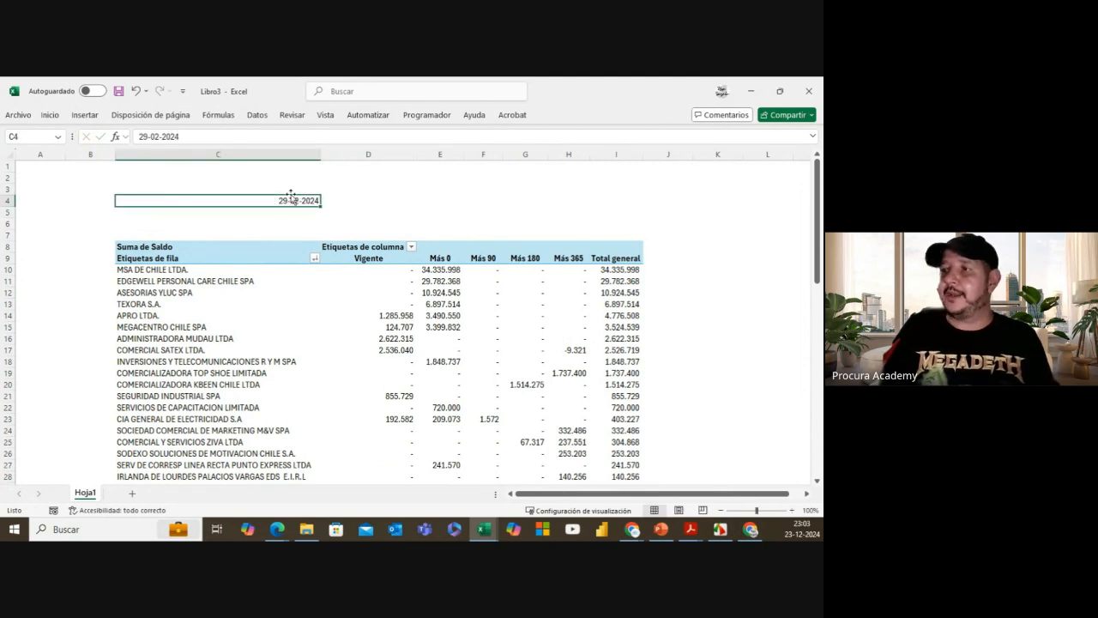
pyautogui.rightClick(291, 200)
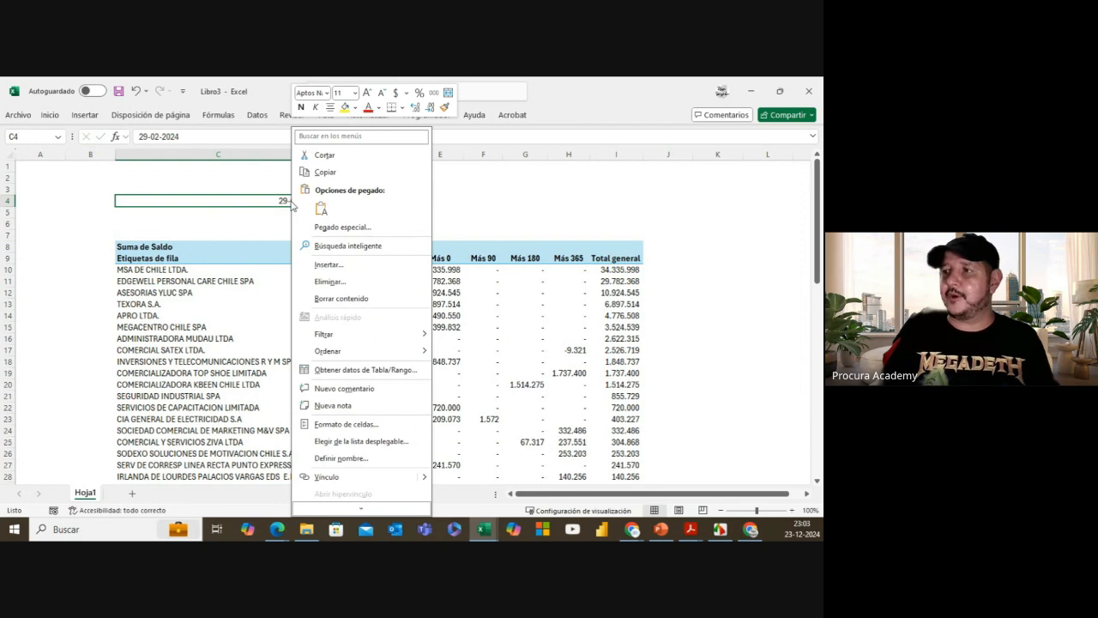
pyautogui.click(280, 199)
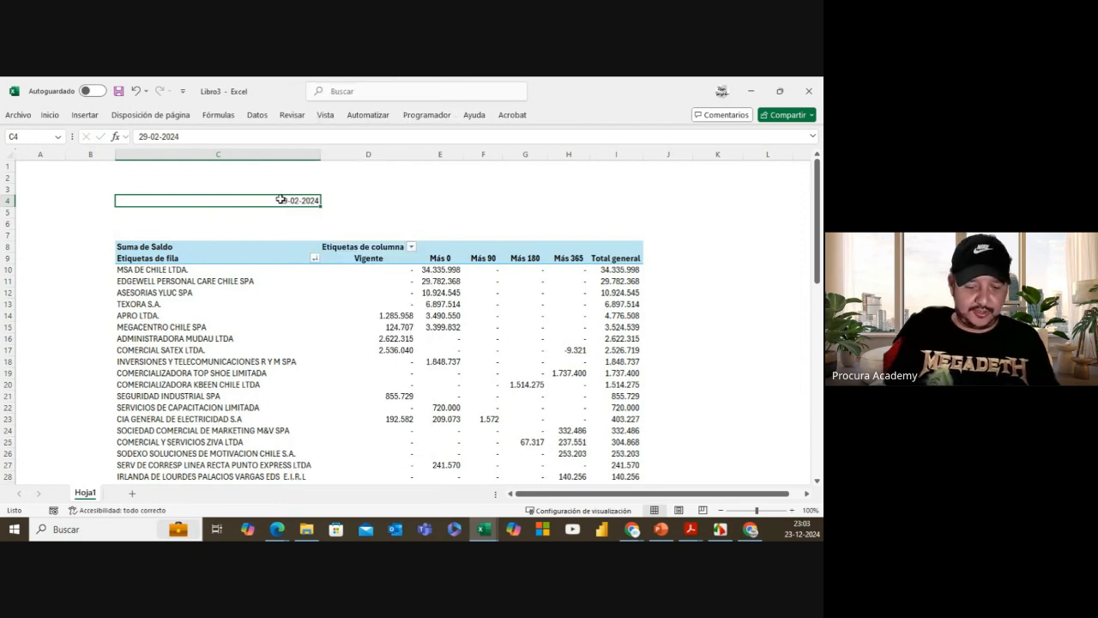
pyautogui.hotkey('ctrl', 't')
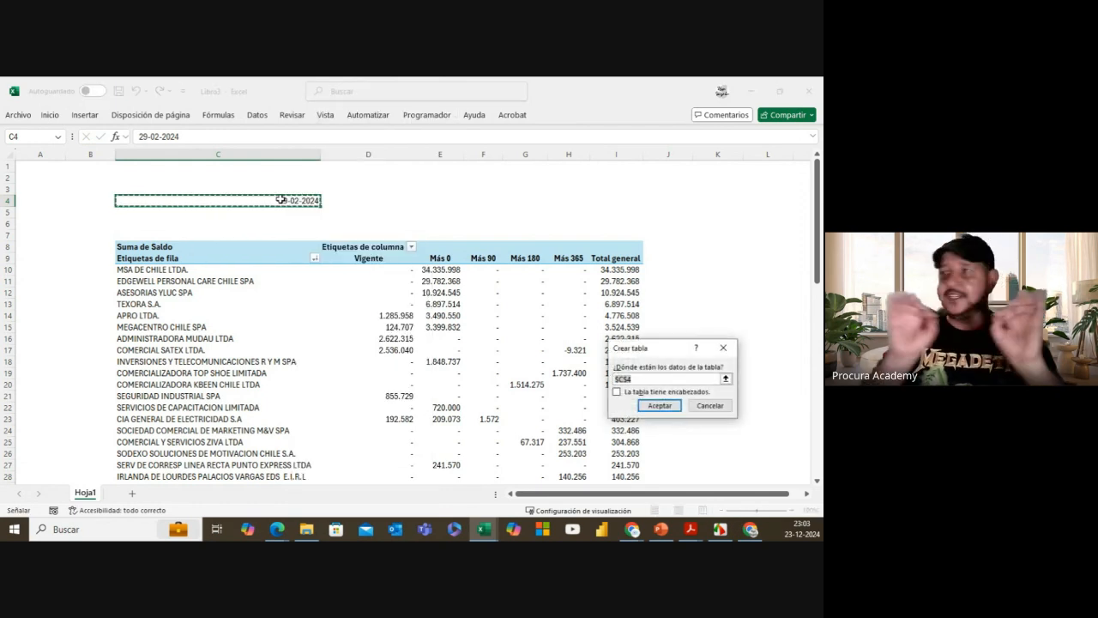
pyautogui.click(659, 406)
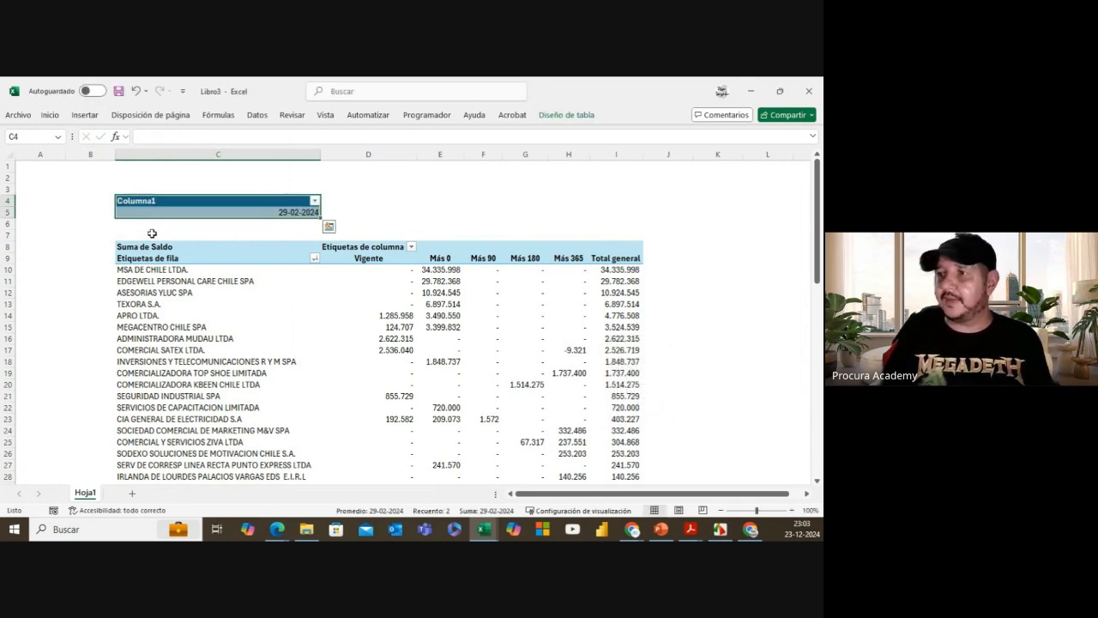
# Step: Rename the date table's header from Columna1 to Fecha Corte
pyautogui.click(255, 202)
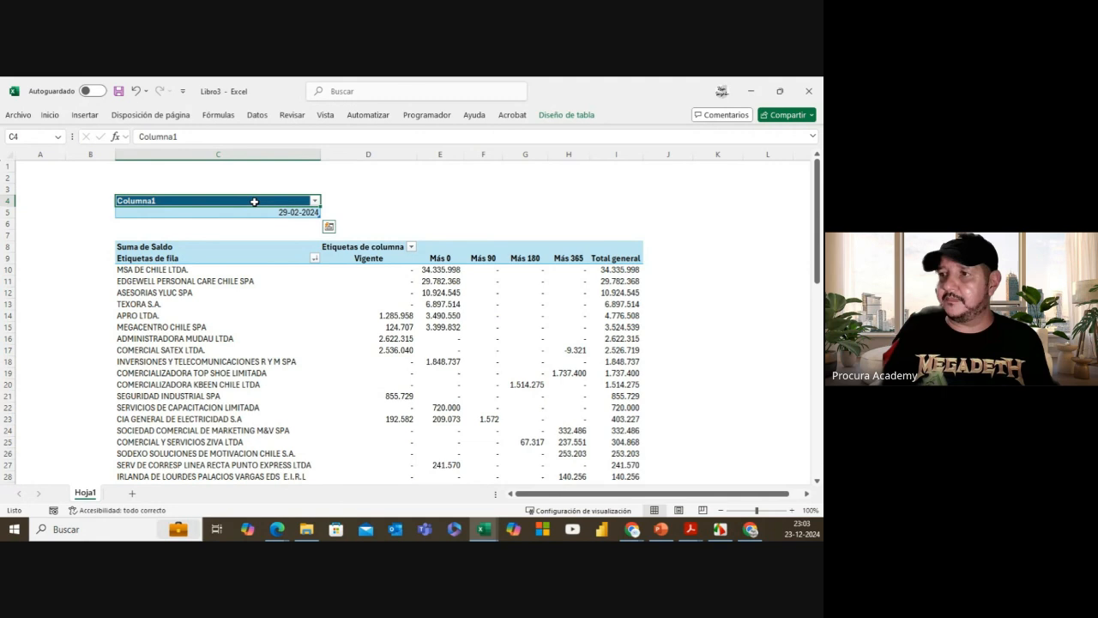
pyautogui.doubleClick(206, 202)
pyautogui.press('BackSpace')
pyautogui.press('BackSpace')
pyautogui.press('BackSpace')
pyautogui.press('BackSpace')
pyautogui.press('BackSpace')
pyautogui.press('BackSpace')
pyautogui.press('BackSpace')
pyautogui.press('BackSpace')
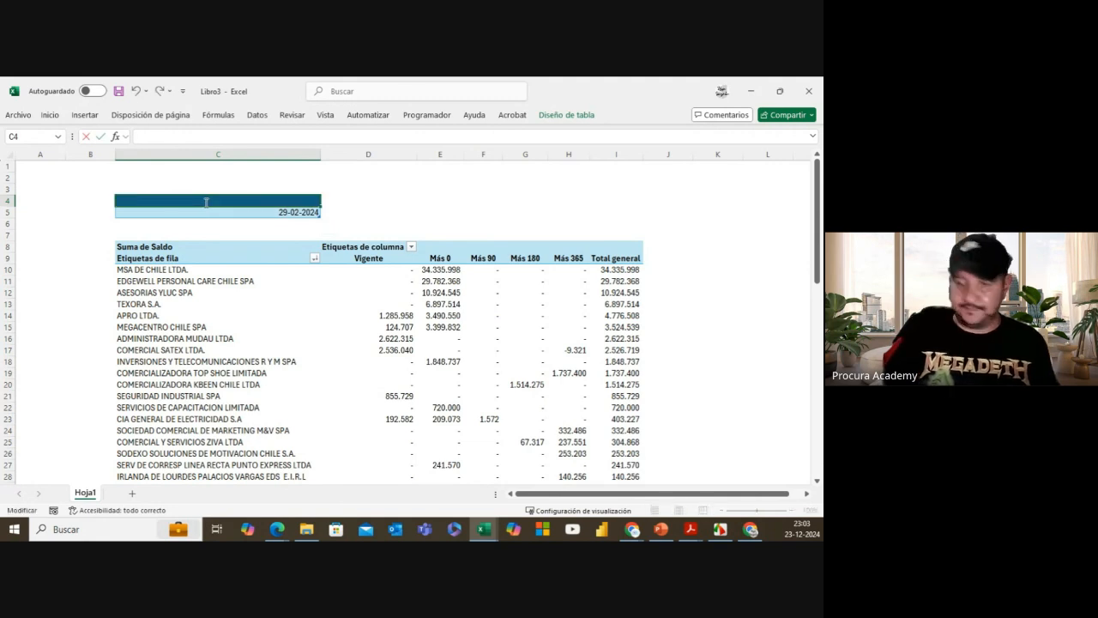
pyautogui.write('Fecha C')
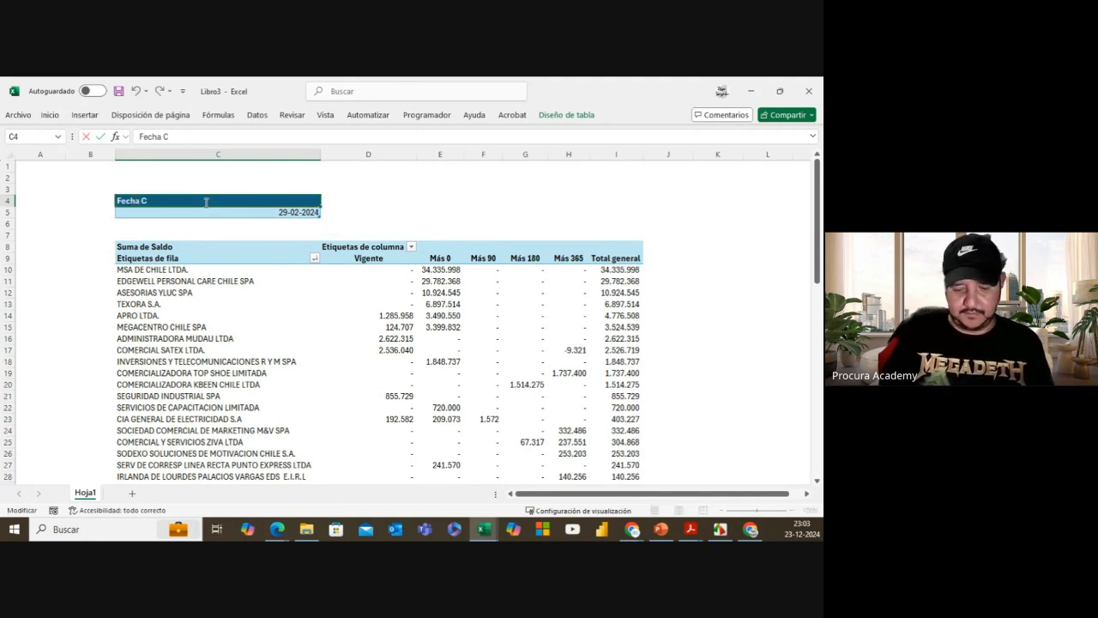
pyautogui.write('orte')
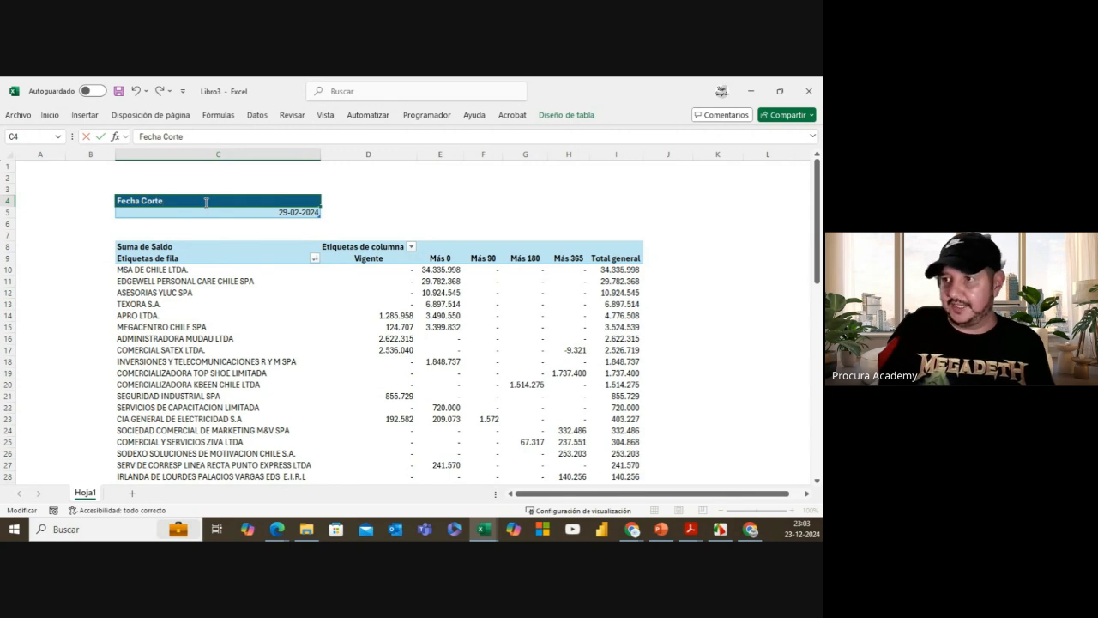
pyautogui.click(371, 201)
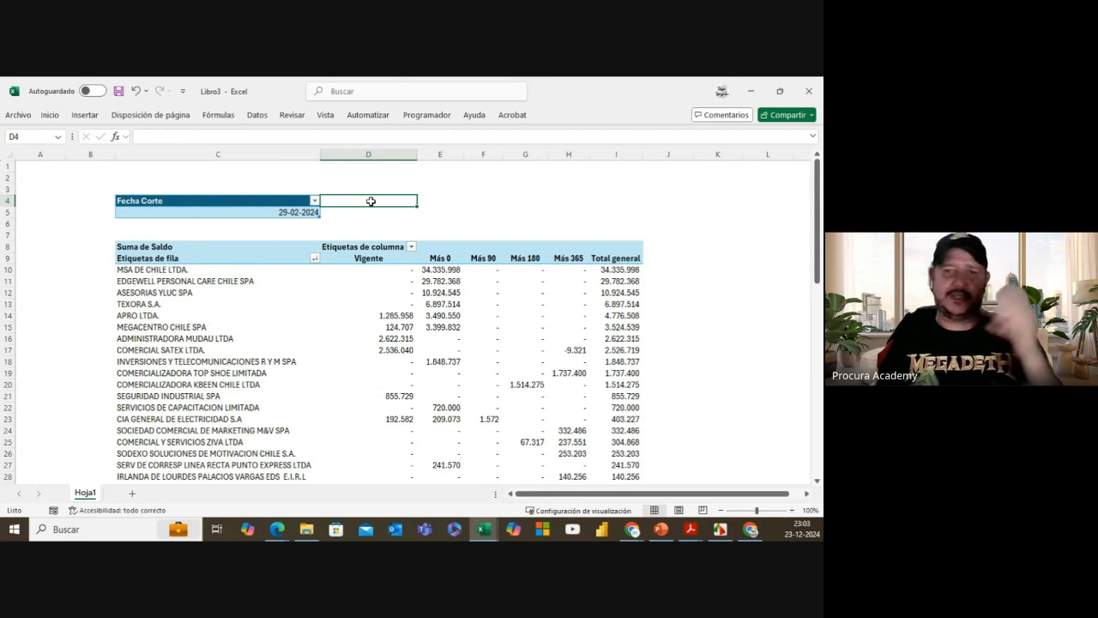
# Step: Set the table name to Fecha_Corte in Diseño de tabla
pyautogui.click(301, 213)
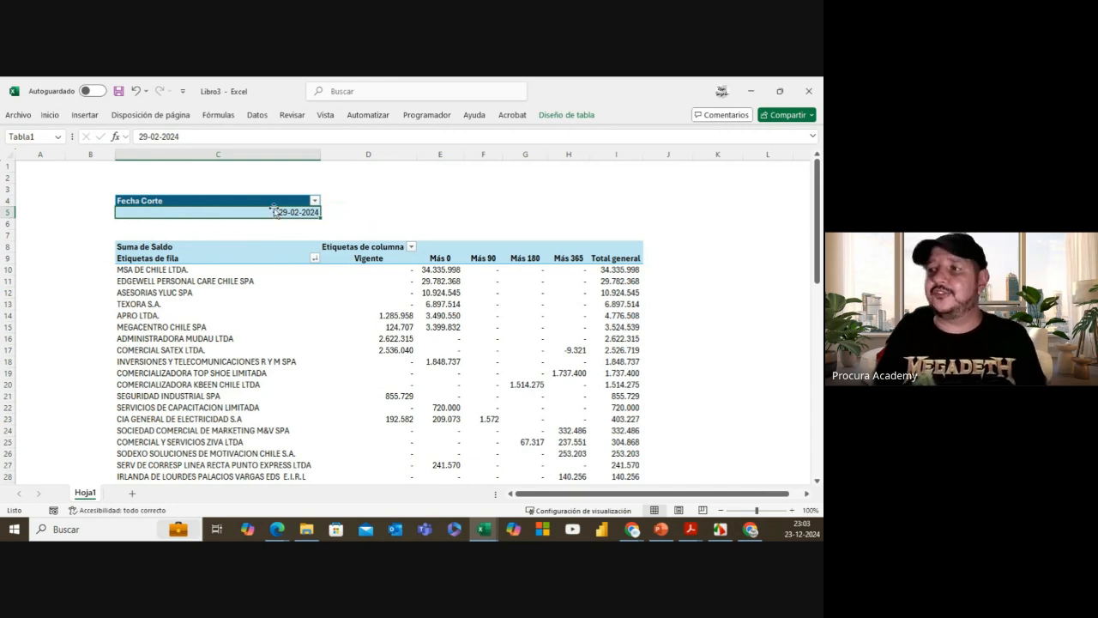
pyautogui.click(553, 115)
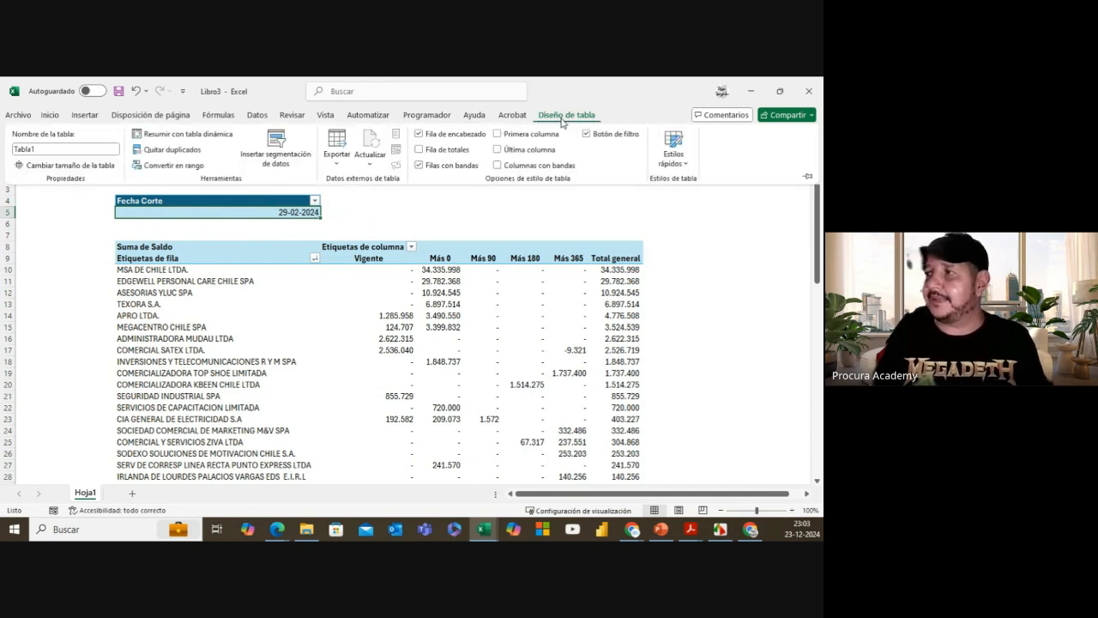
pyautogui.click(43, 150)
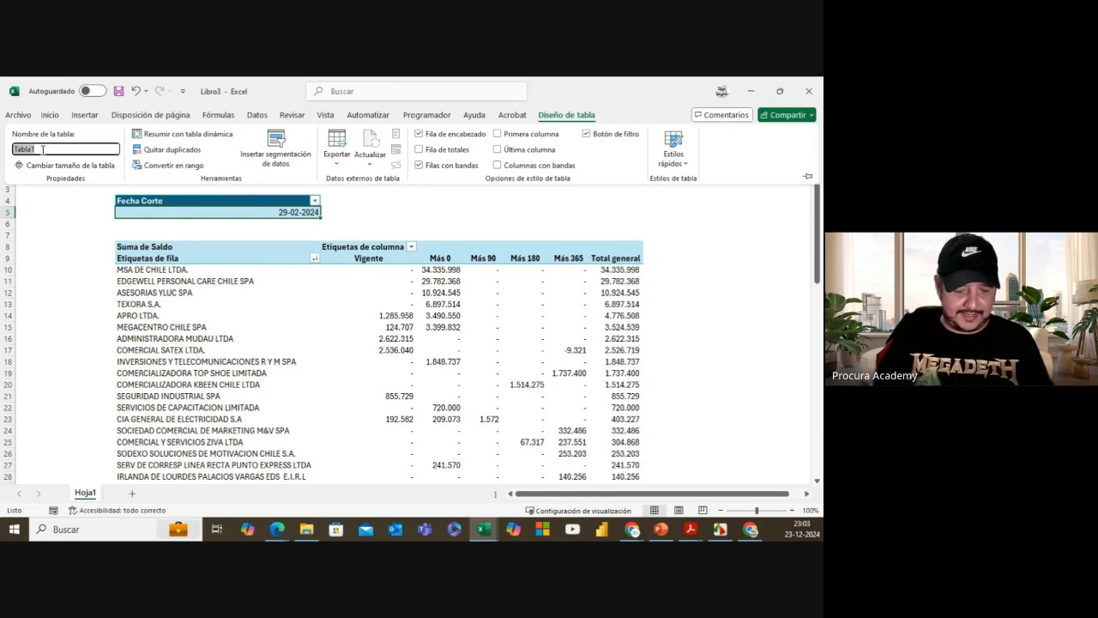
pyautogui.write('Fecha')
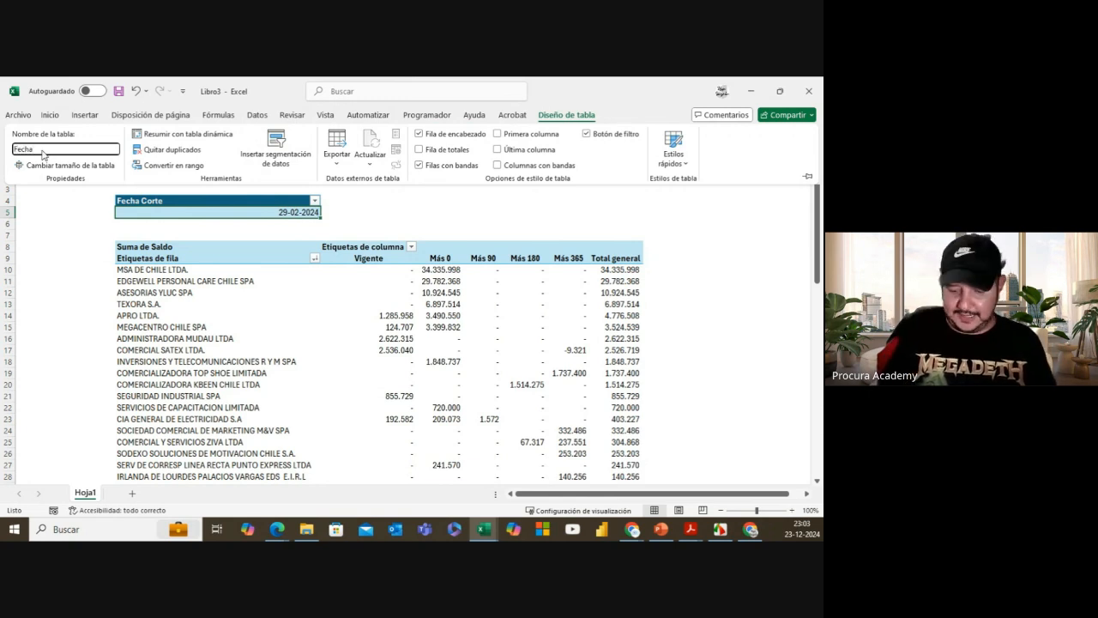
pyautogui.write('_Corte')
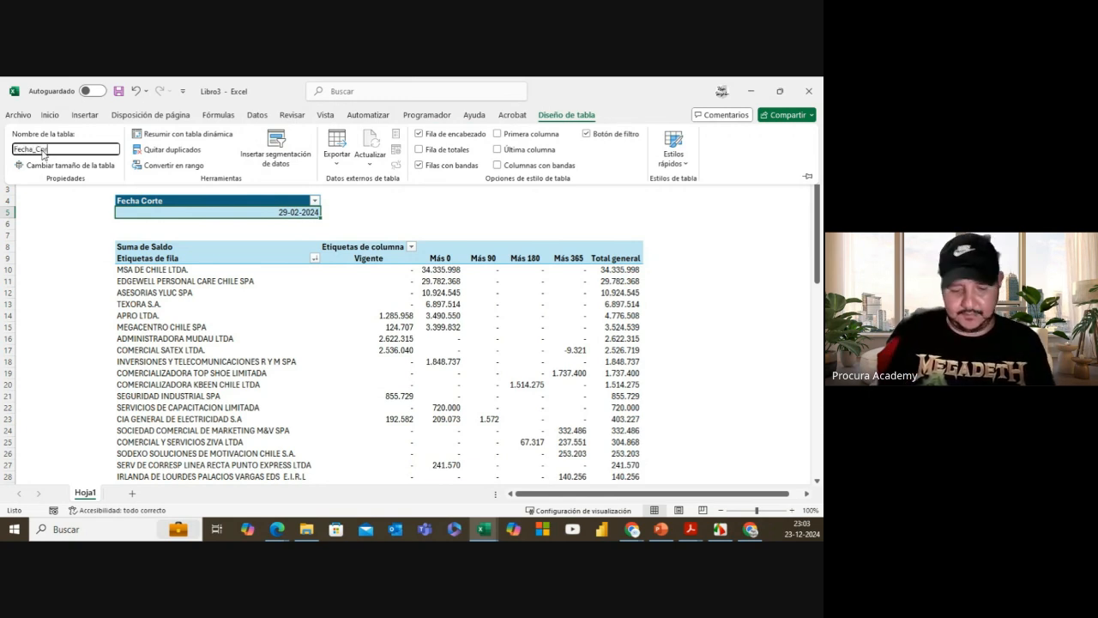
pyautogui.click(421, 212)
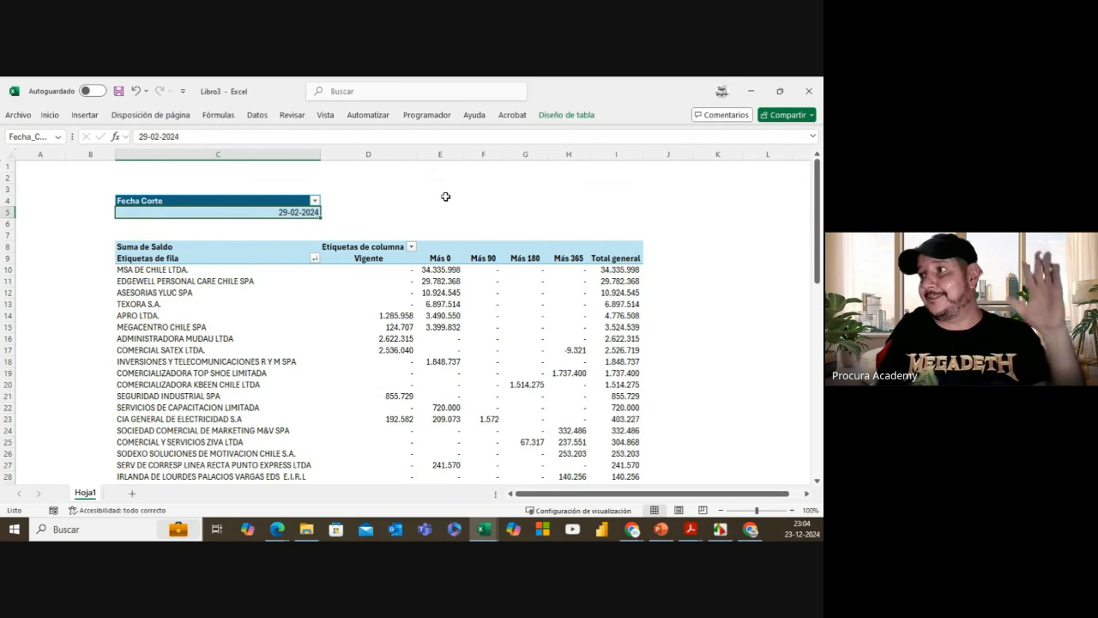
# Step: Create a query from the Fecha_Corte table and set its column type to date
pyautogui.click(257, 115)
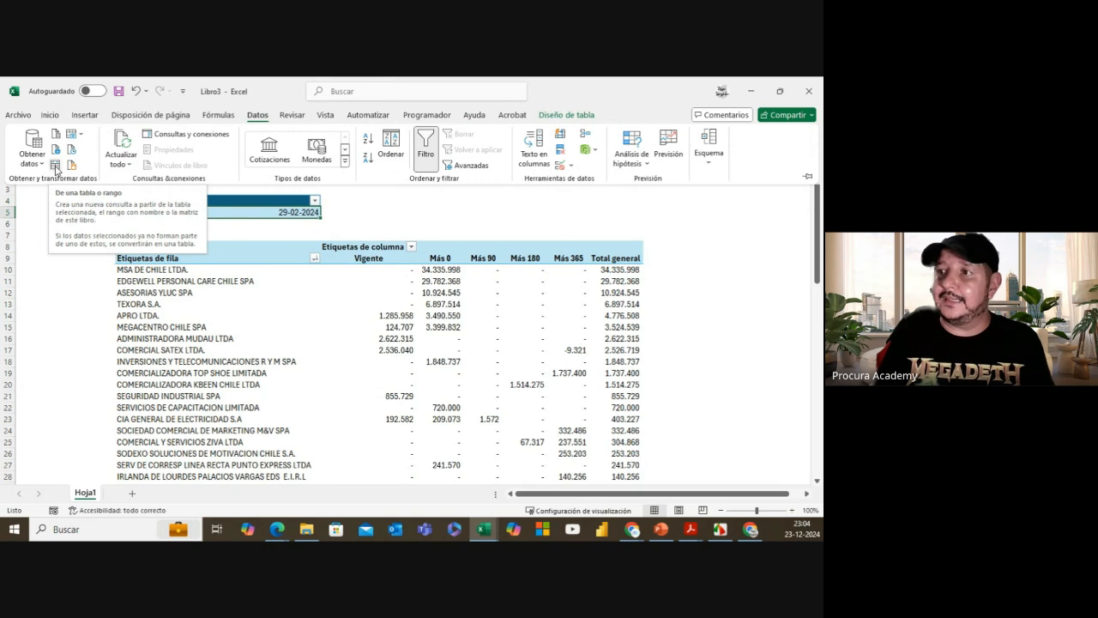
pyautogui.click(56, 166)
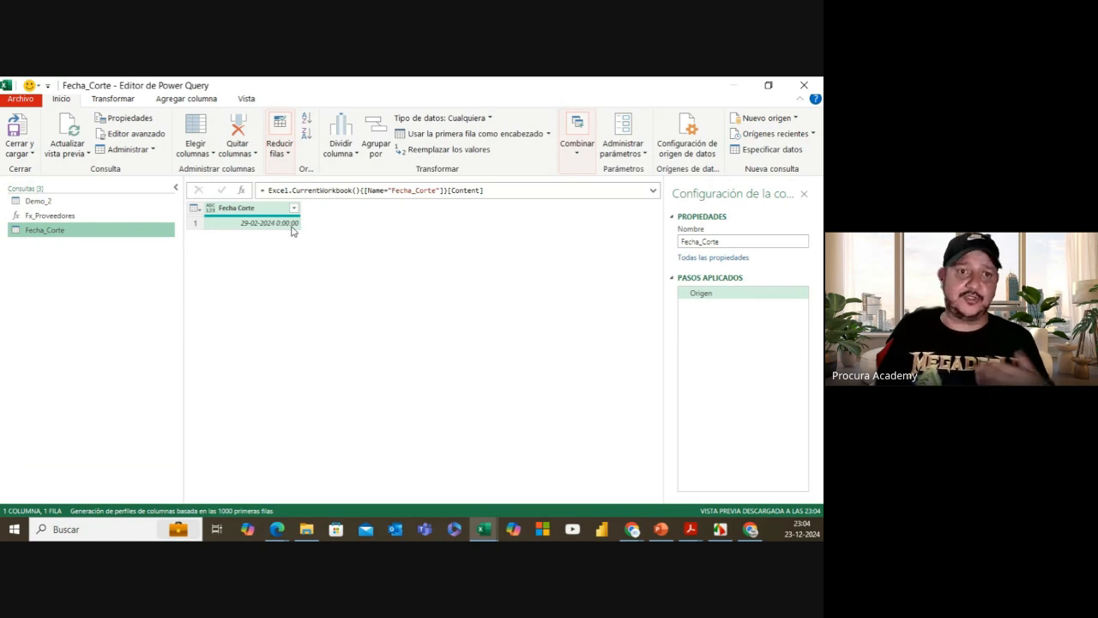
pyautogui.click(211, 210)
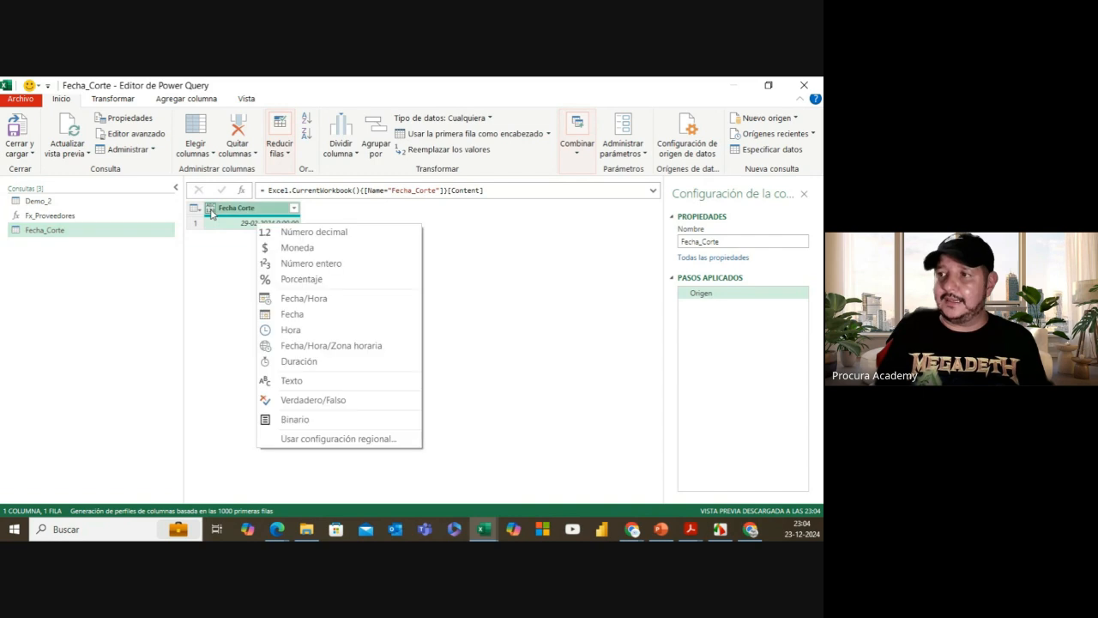
pyautogui.click(293, 314)
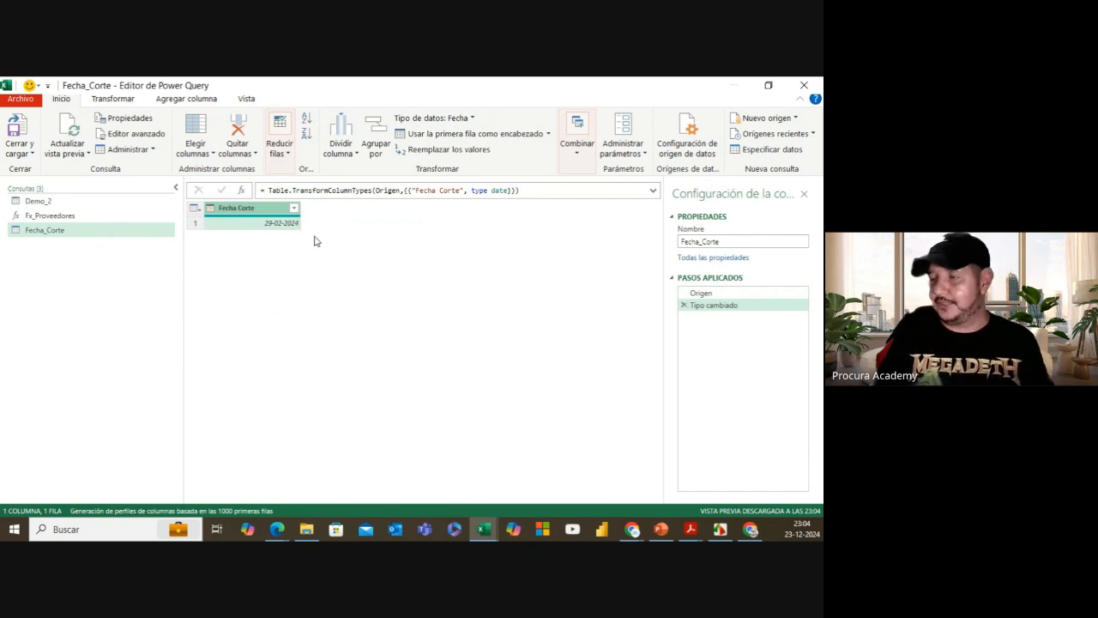
# Step: Change the type step formula from type date to type text, then select Demo_2
pyautogui.doubleClick(498, 190)
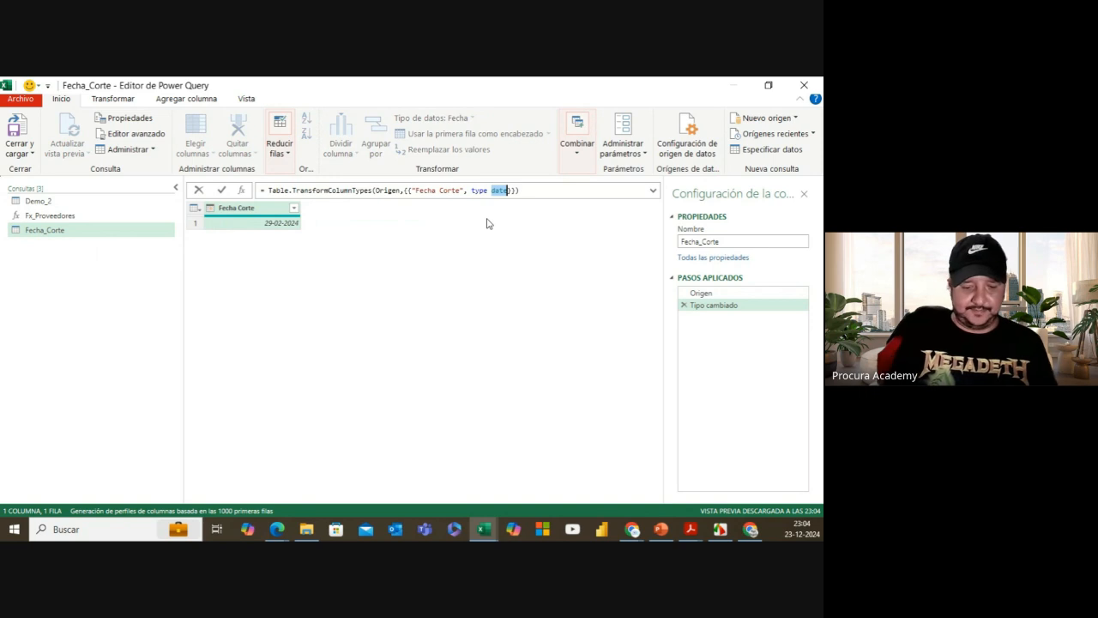
pyautogui.write('text')
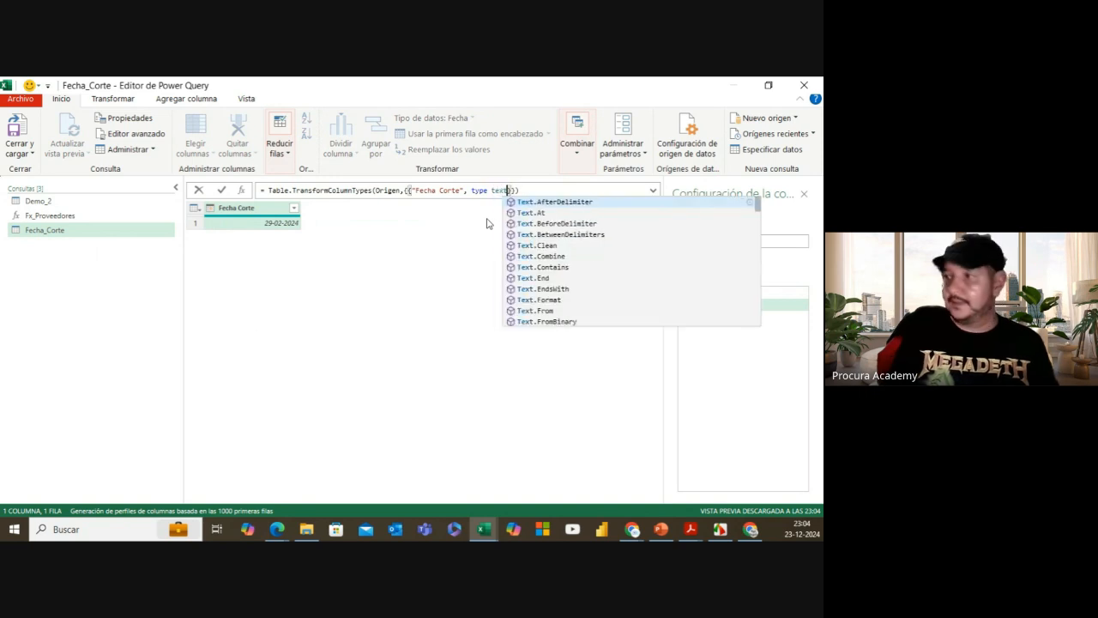
pyautogui.click(221, 190)
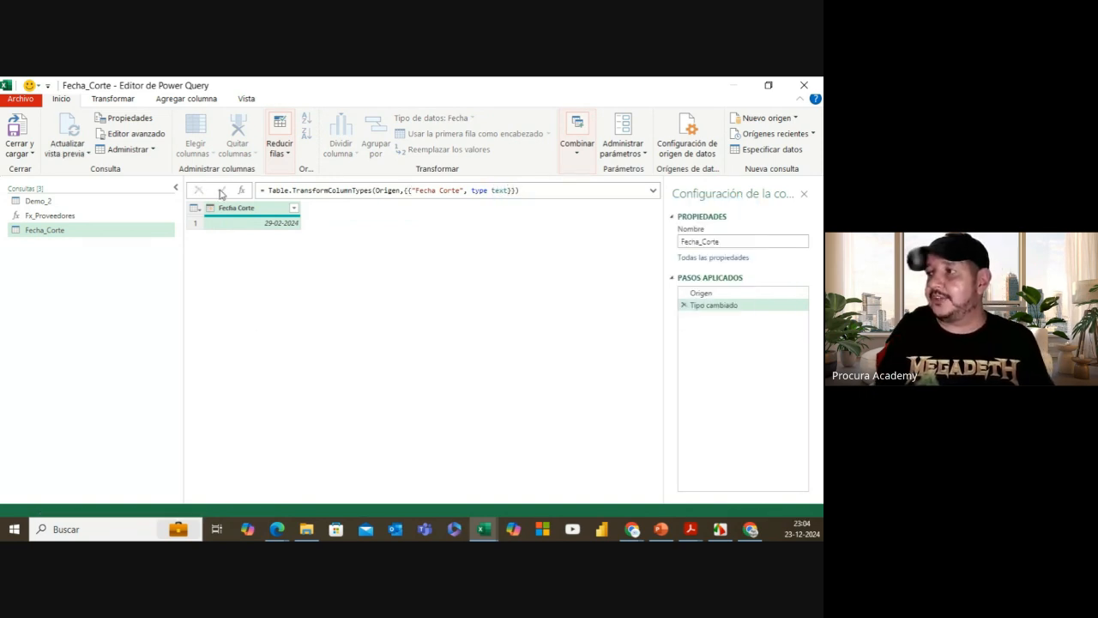
pyautogui.click(67, 203)
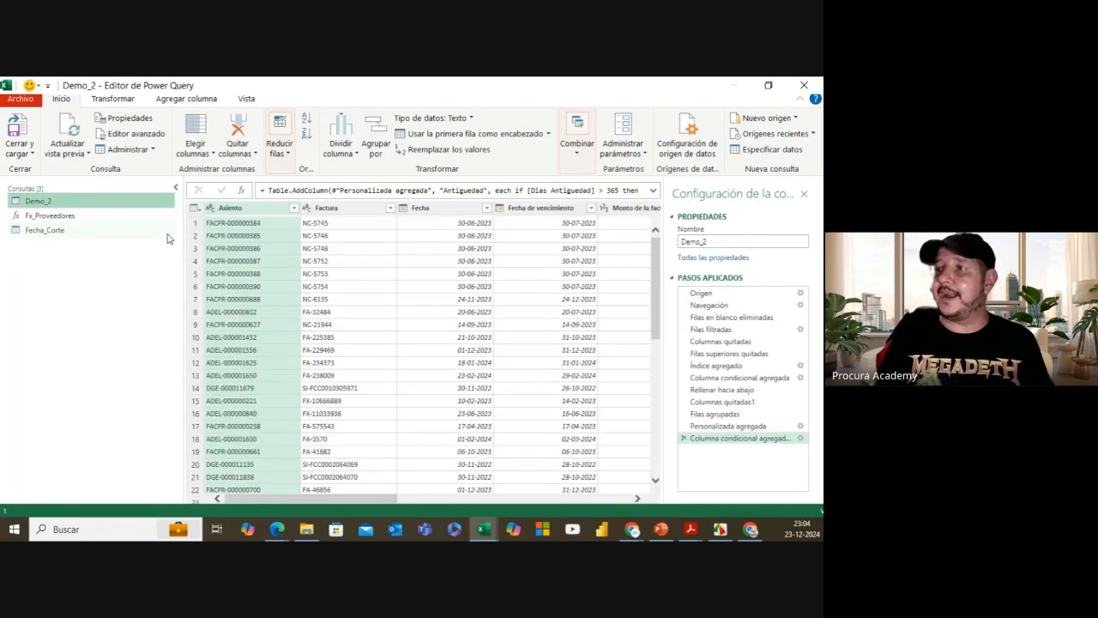
# Step: Inspect the 29-02-2024 date in Demo_2's Origen file path, then return to Fecha_Corte
pyautogui.click(744, 292)
pyautogui.click(652, 190)
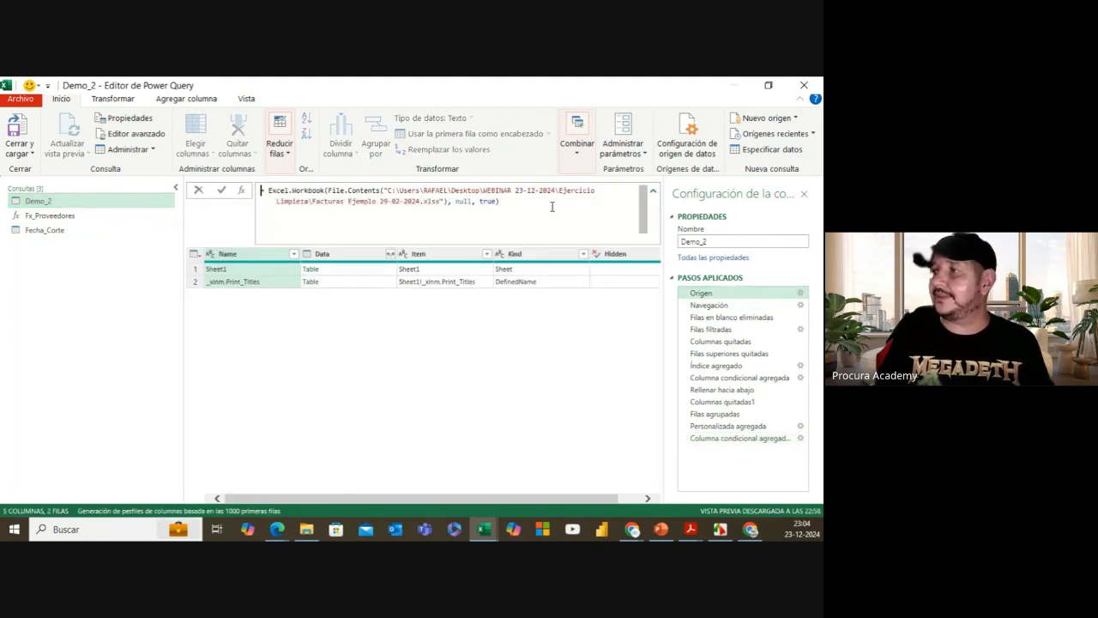
pyautogui.moveTo(380, 201); pyautogui.dragTo(420, 202)
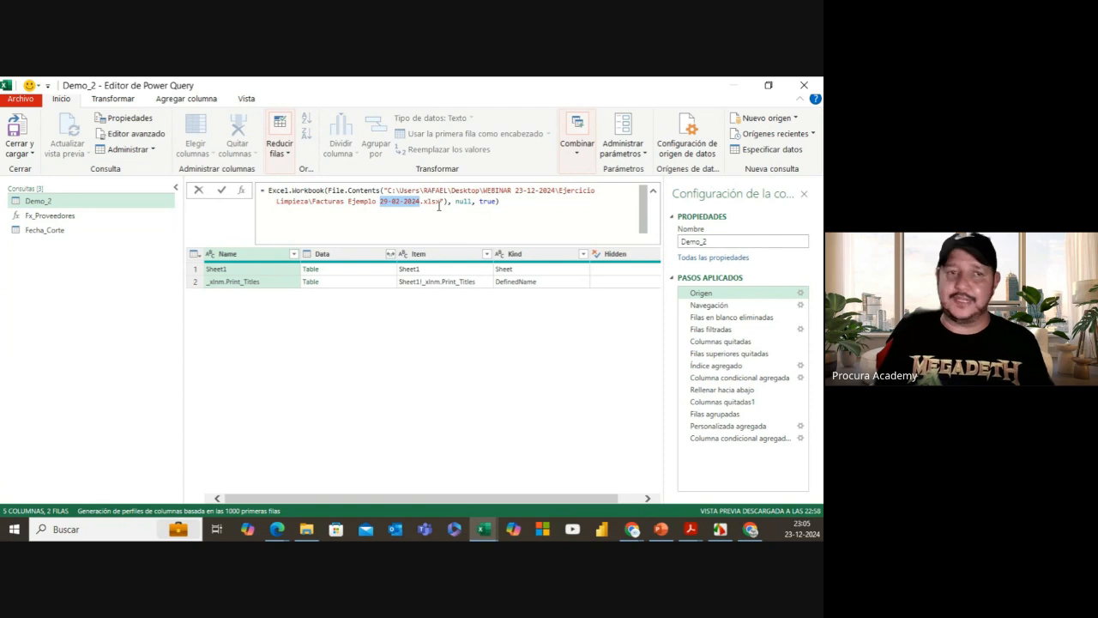
pyautogui.press('Escape')
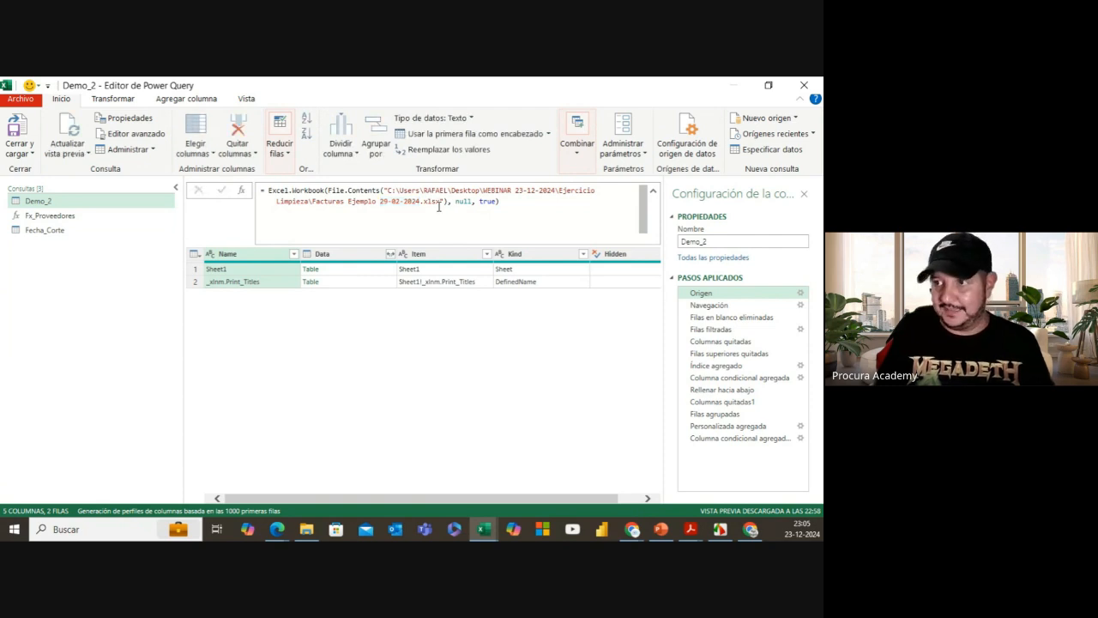
pyautogui.click(81, 231)
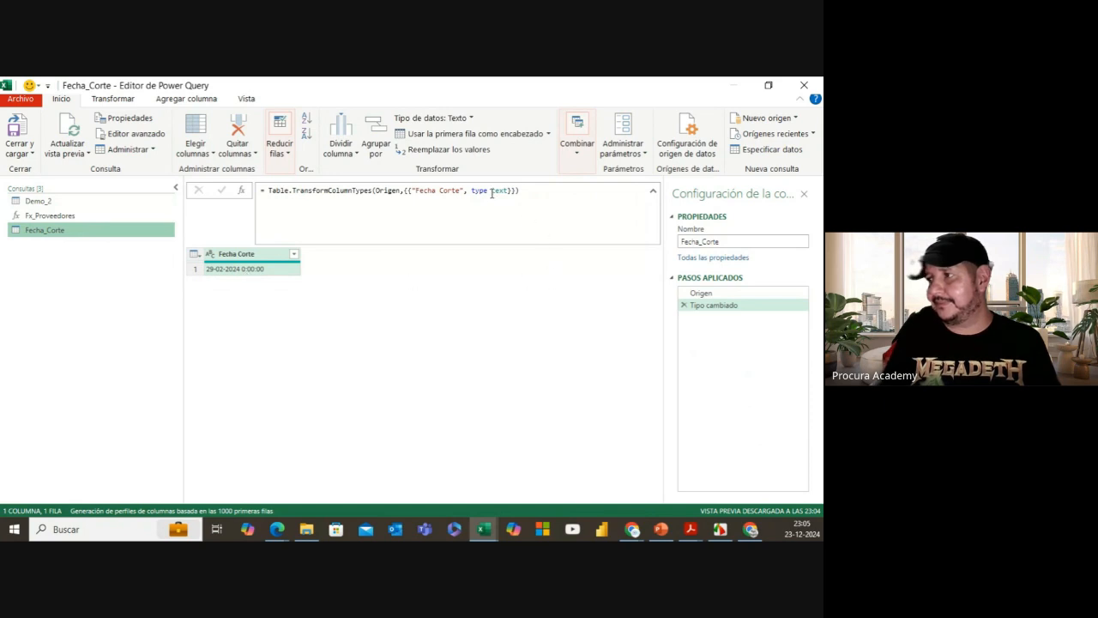
# Step: Change the Tipo cambiado step from 'type text' to 'type date' so Fecha Corte shows 29-02-2024
pyautogui.moveTo(491, 190); pyautogui.dragTo(508, 191)
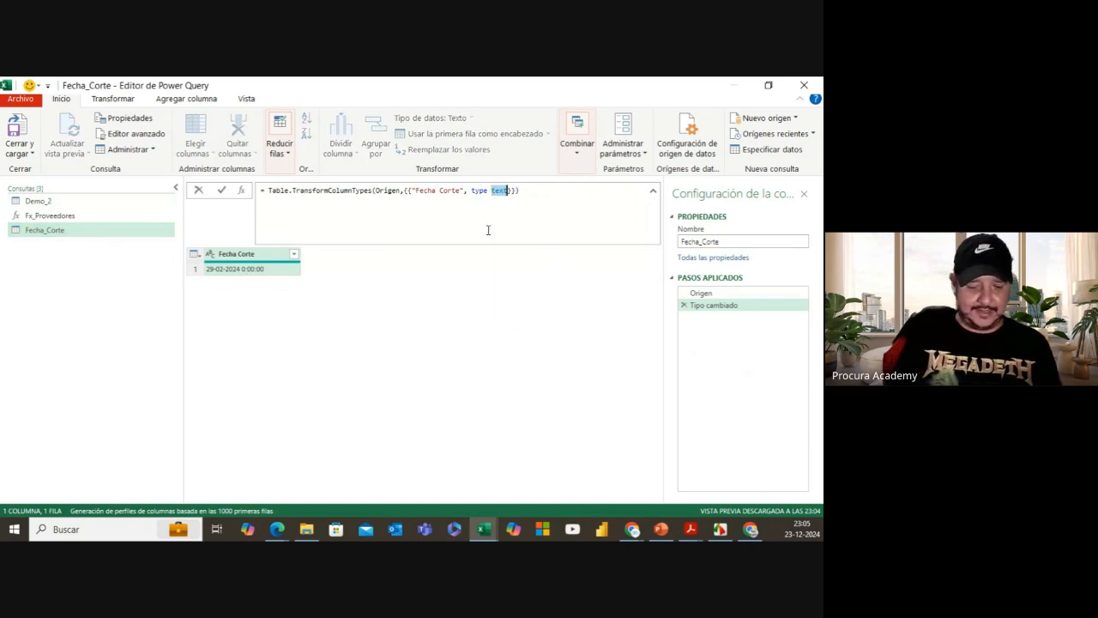
pyautogui.write('date')
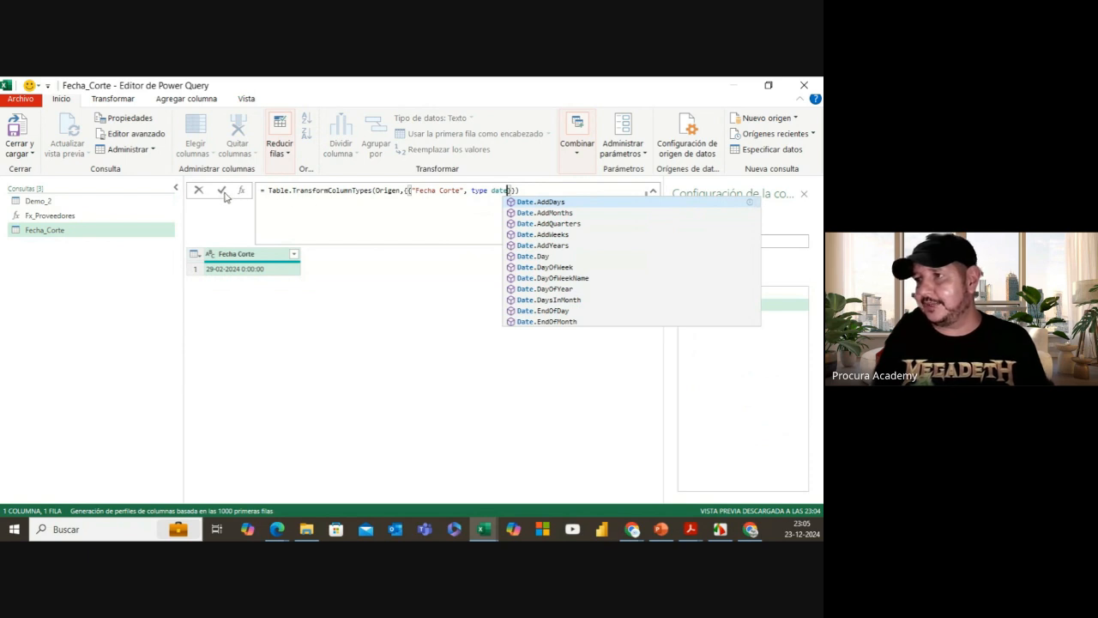
pyautogui.click(222, 191)
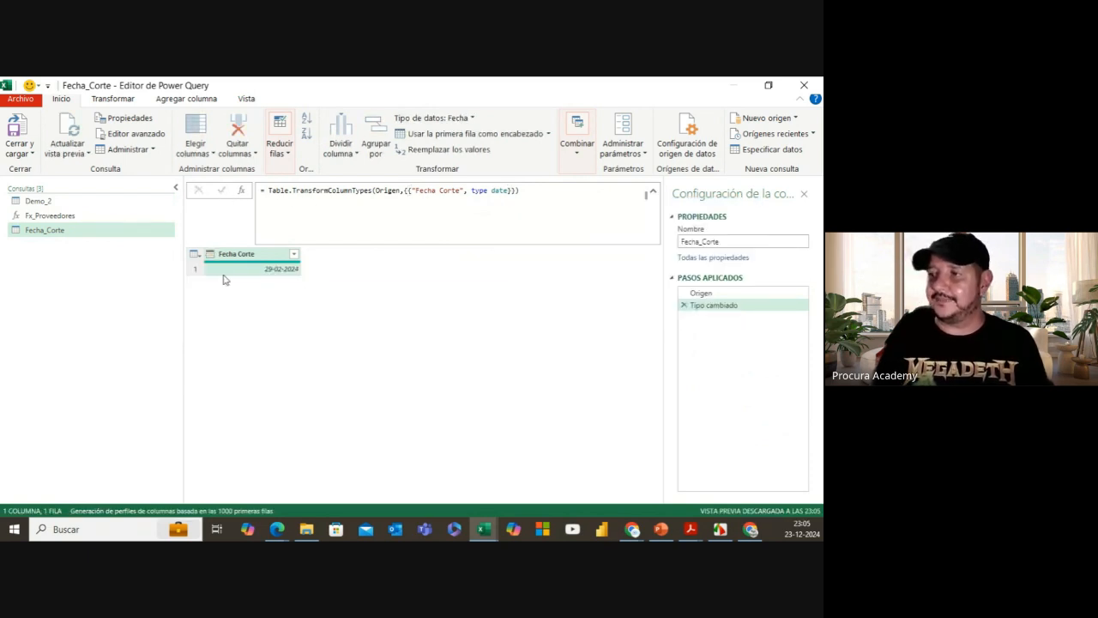
pyautogui.click(241, 273)
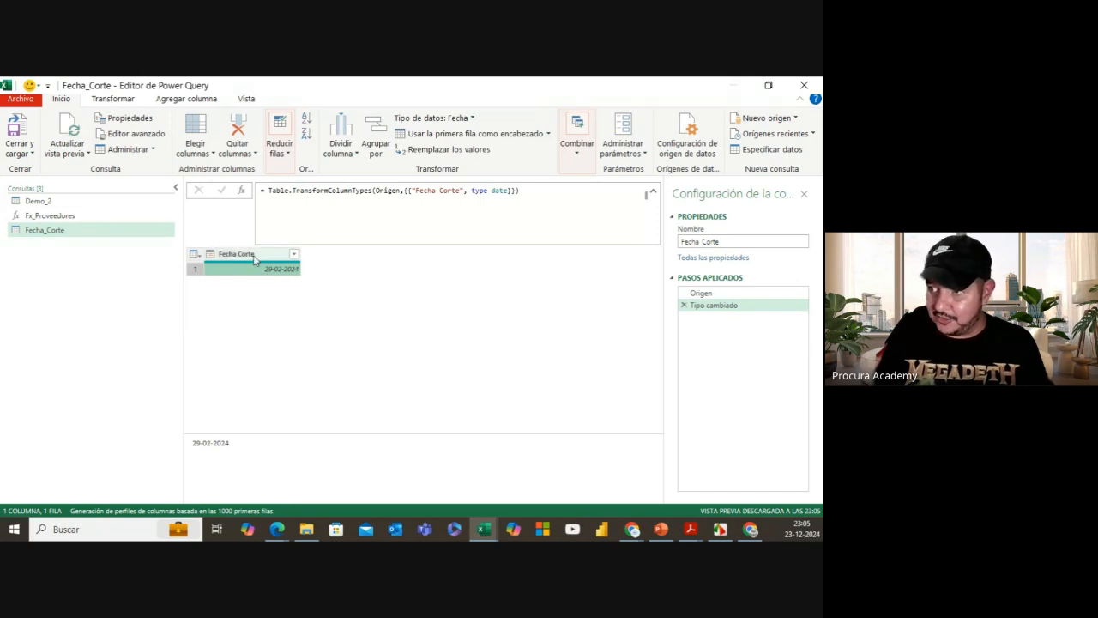
# Step: Drill down on the Fecha Corte value to return the single date 29-02-2024
pyautogui.rightClick(246, 273)
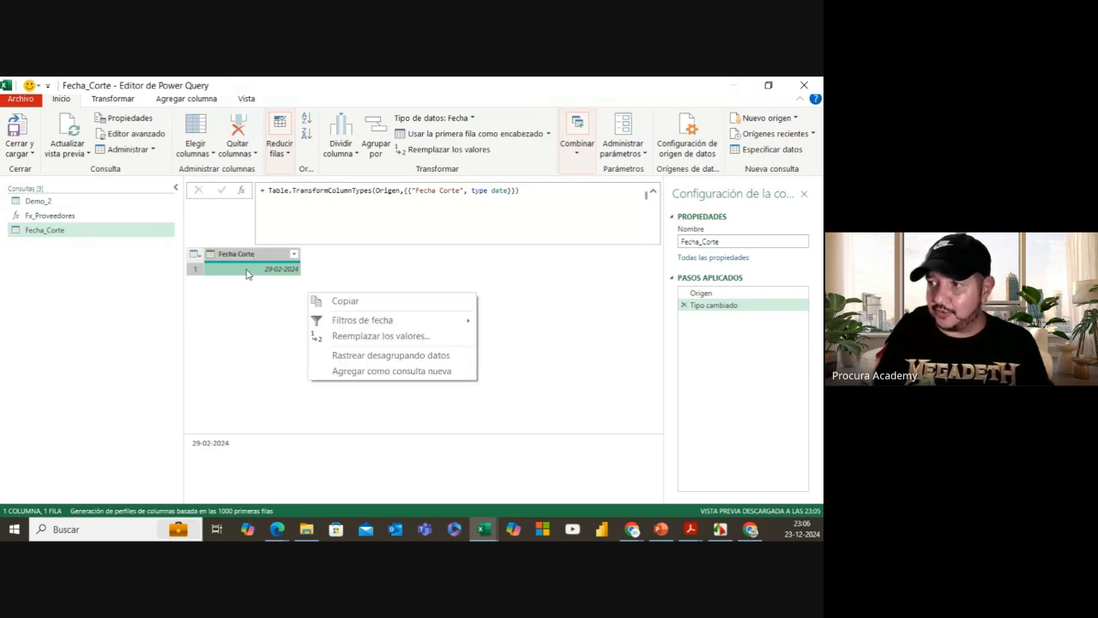
pyautogui.click(394, 355)
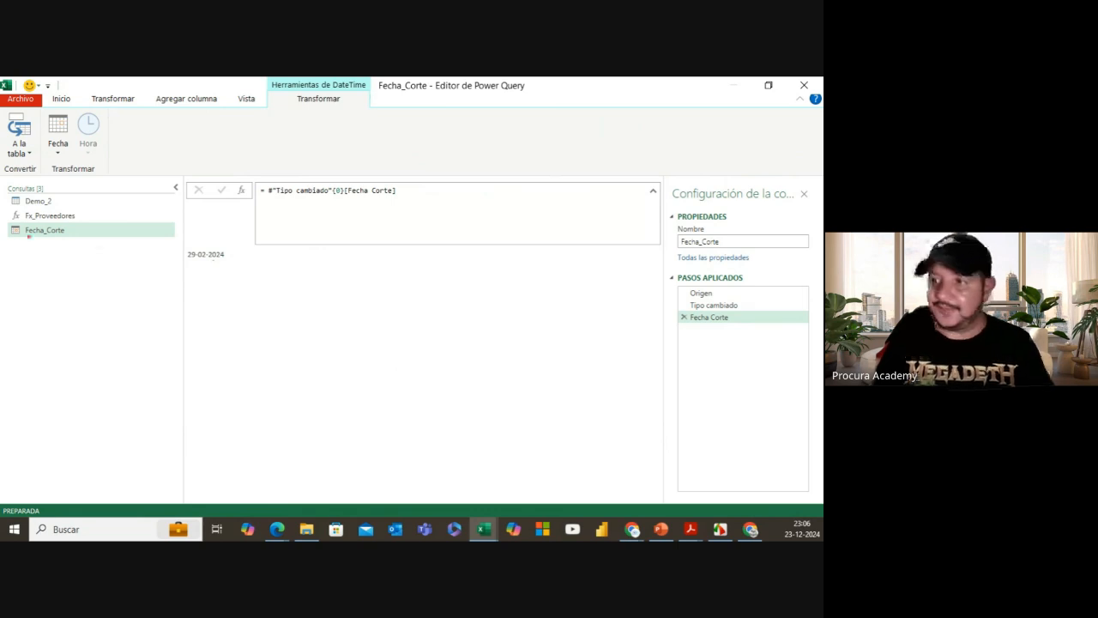
pyautogui.moveTo(7, 222); pyautogui.dragTo(27, 240)
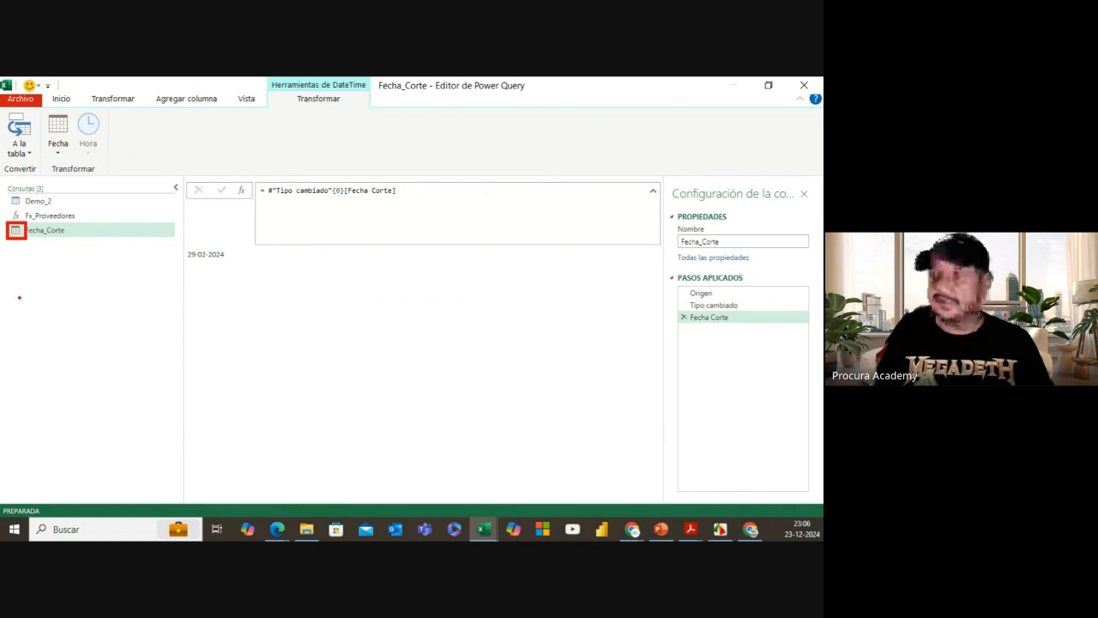
pyautogui.press('Escape')
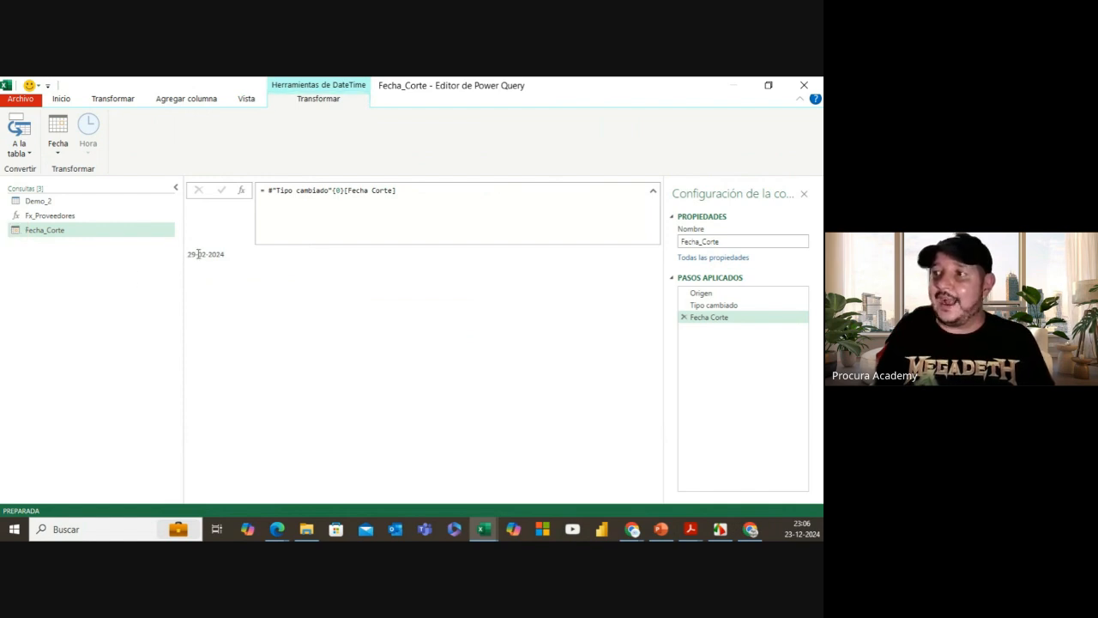
# Step: Wrap the drill-down formula in Text.From(...) so the query returns the date as text
pyautogui.moveTo(268, 189); pyautogui.dragTo(394, 190)
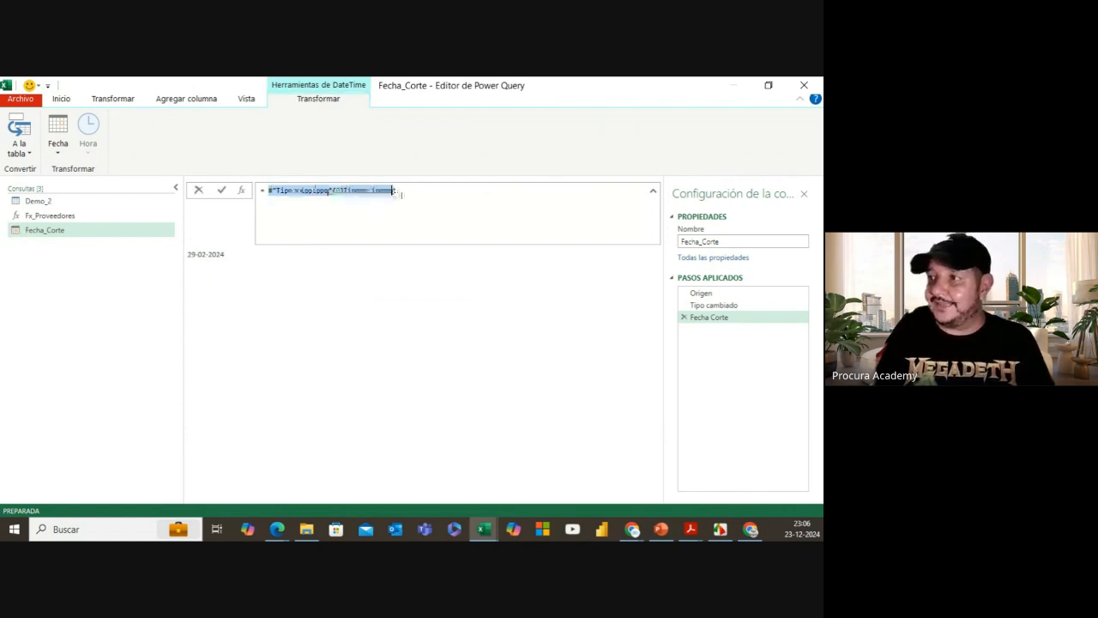
pyautogui.click(266, 190)
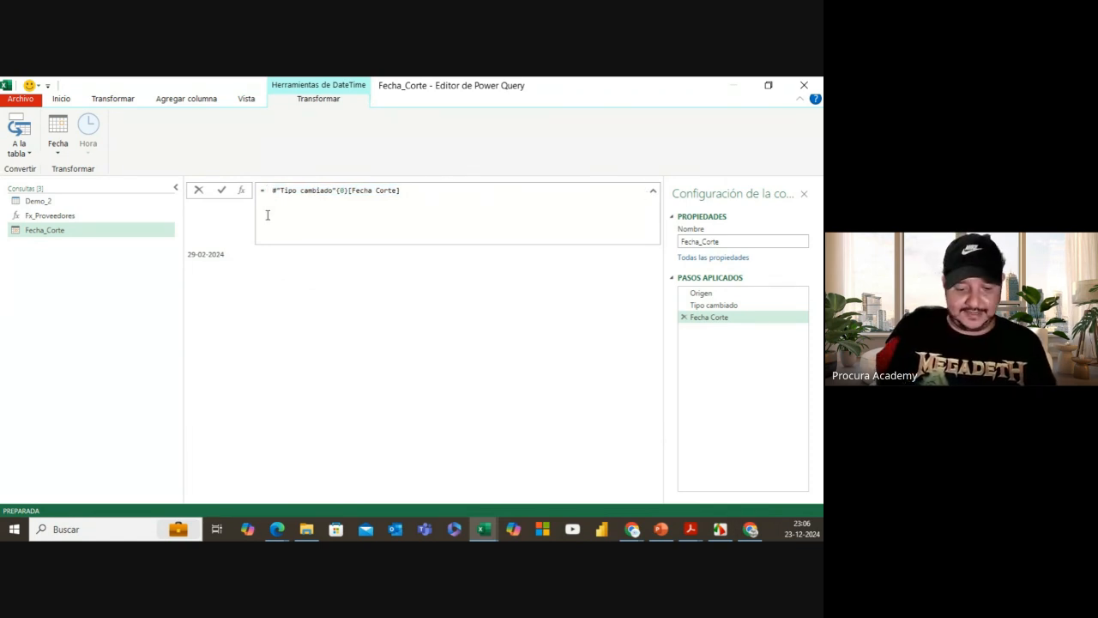
pyautogui.write('textfr')
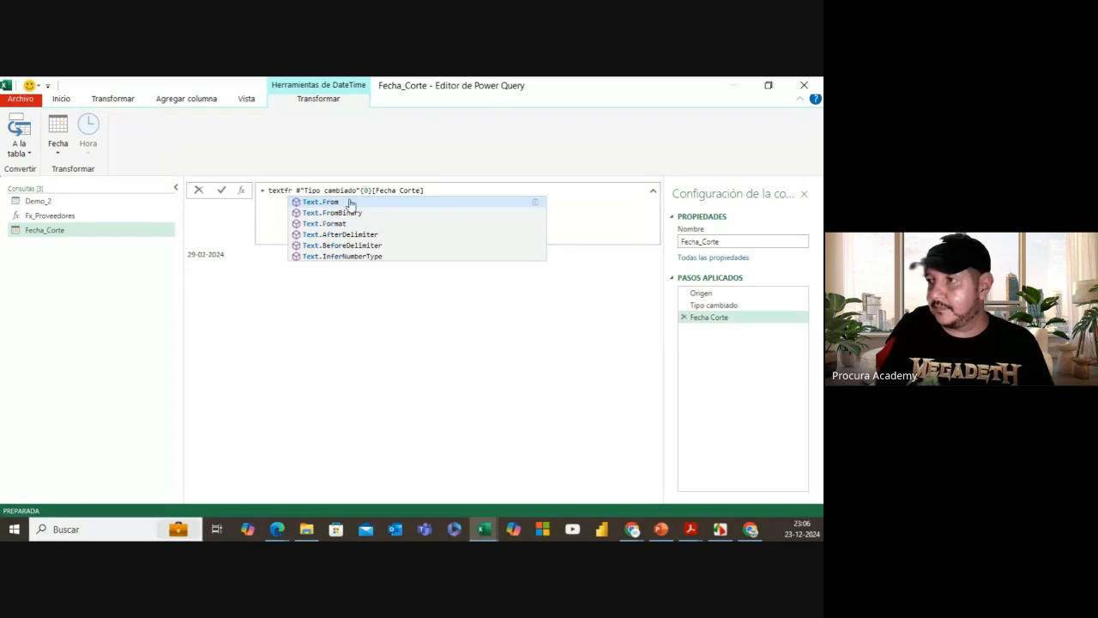
pyautogui.click(350, 203)
pyautogui.write('(')
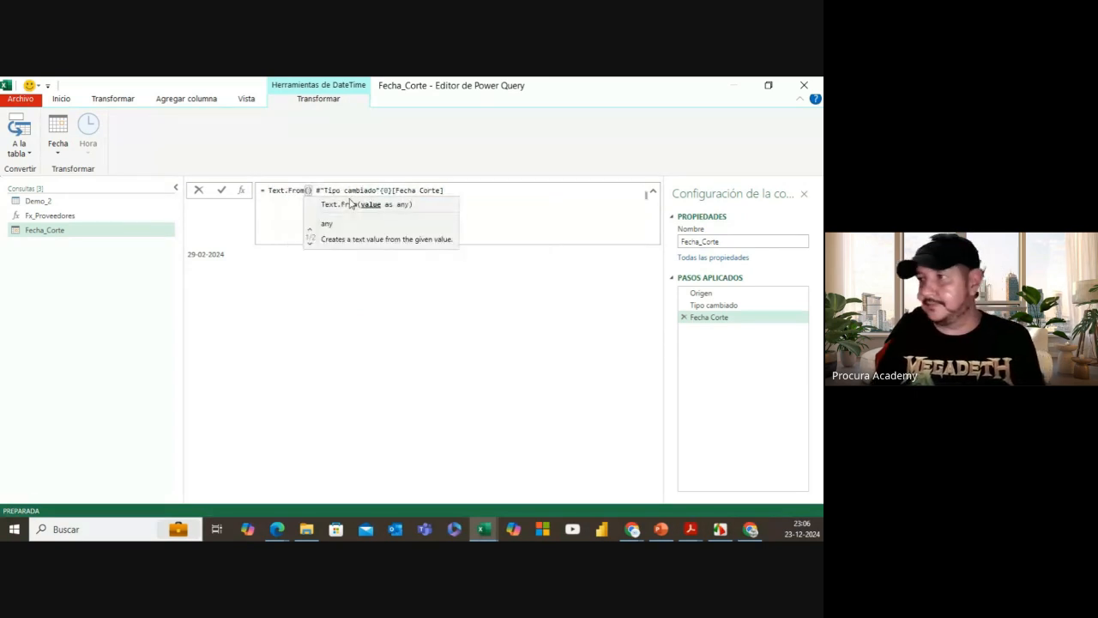
pyautogui.press('Delete')
pyautogui.press('Delete')
pyautogui.click(446, 187)
pyautogui.write(')')
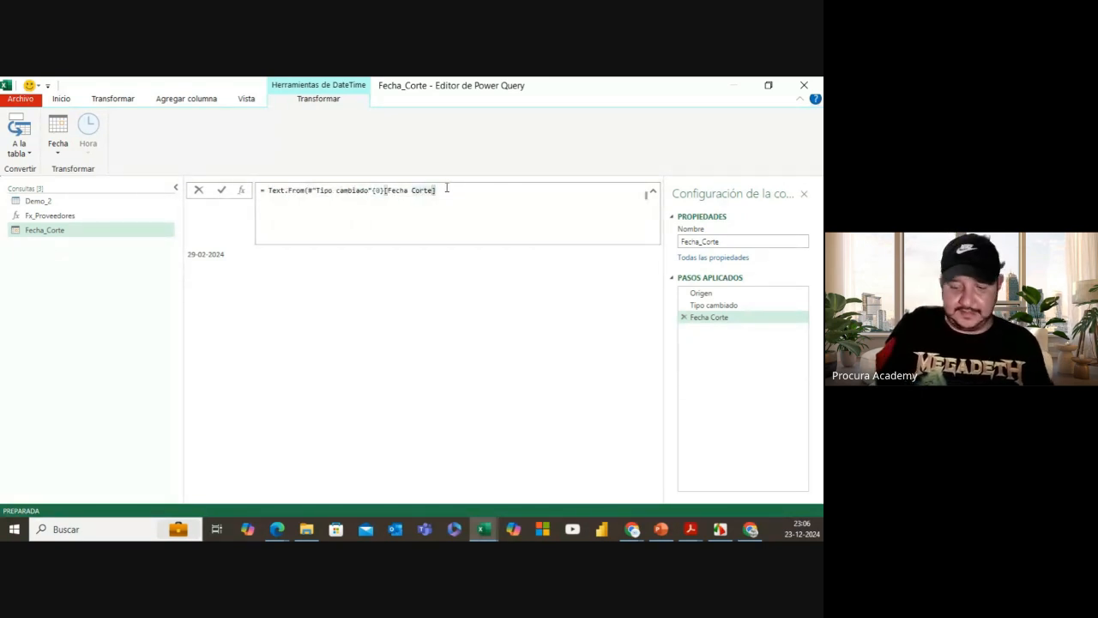
pyautogui.write(')')
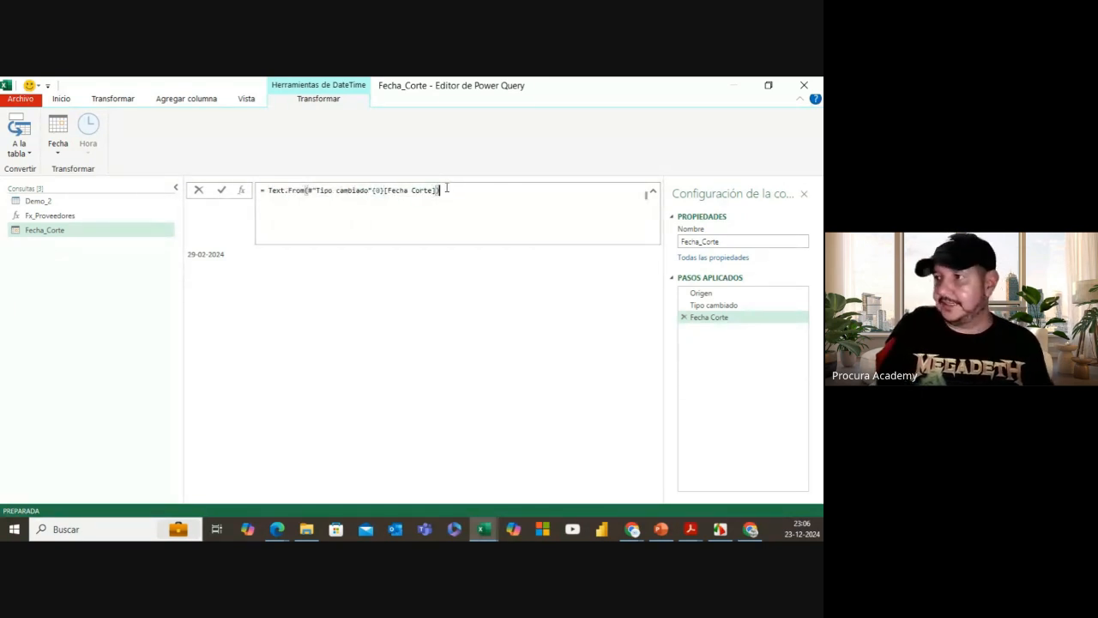
pyautogui.click(222, 191)
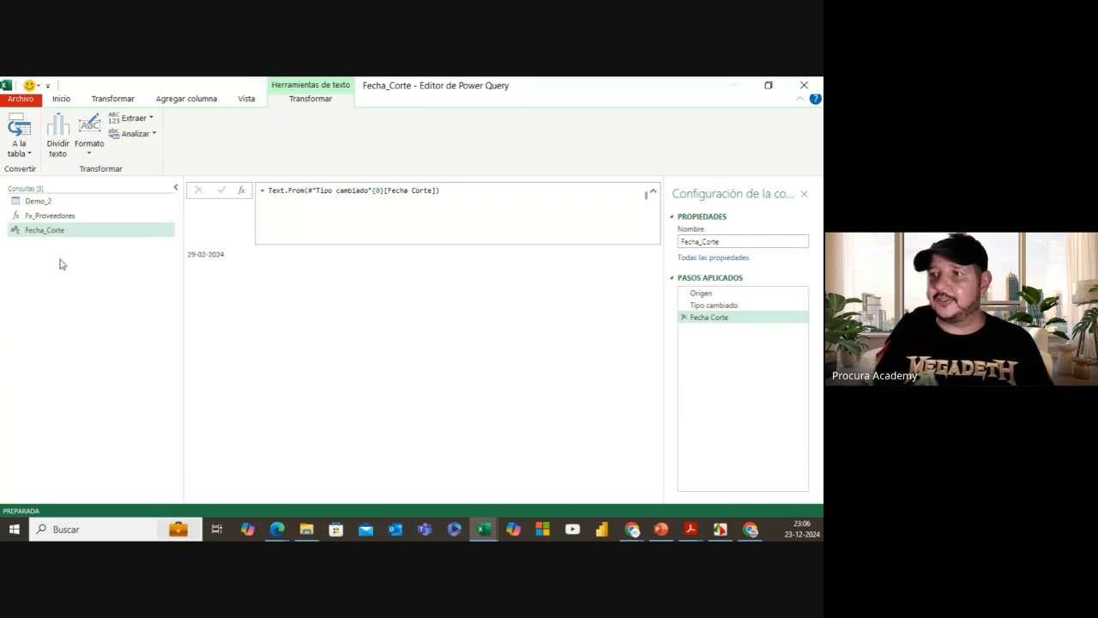
# Step: Open the Demo_2 query's M code in the Advanced Editor
pyautogui.click(59, 202)
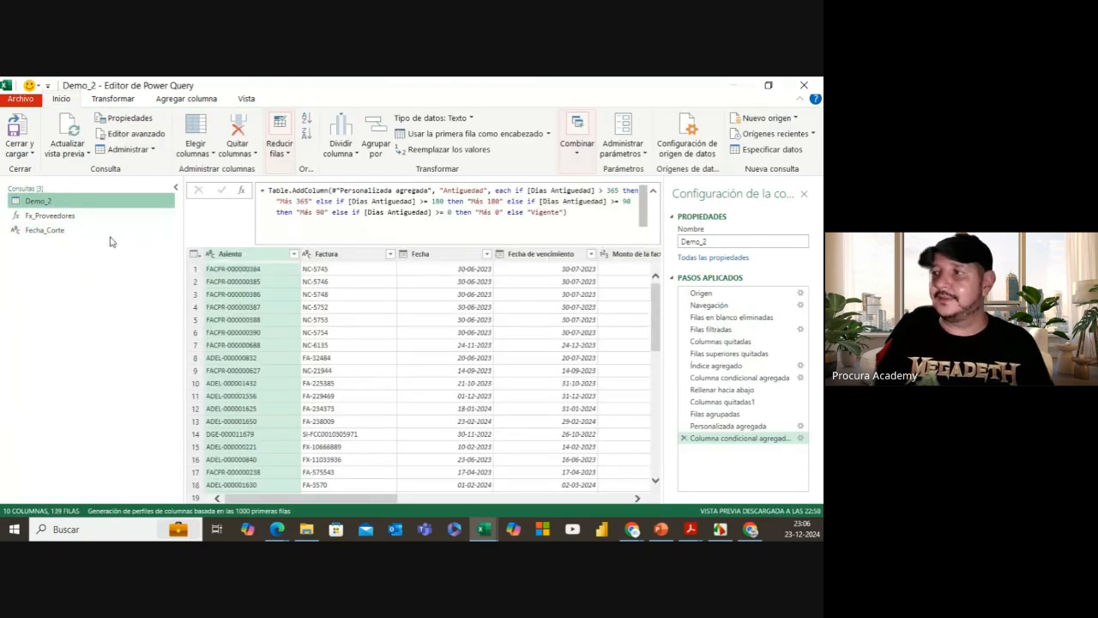
pyautogui.click(712, 293)
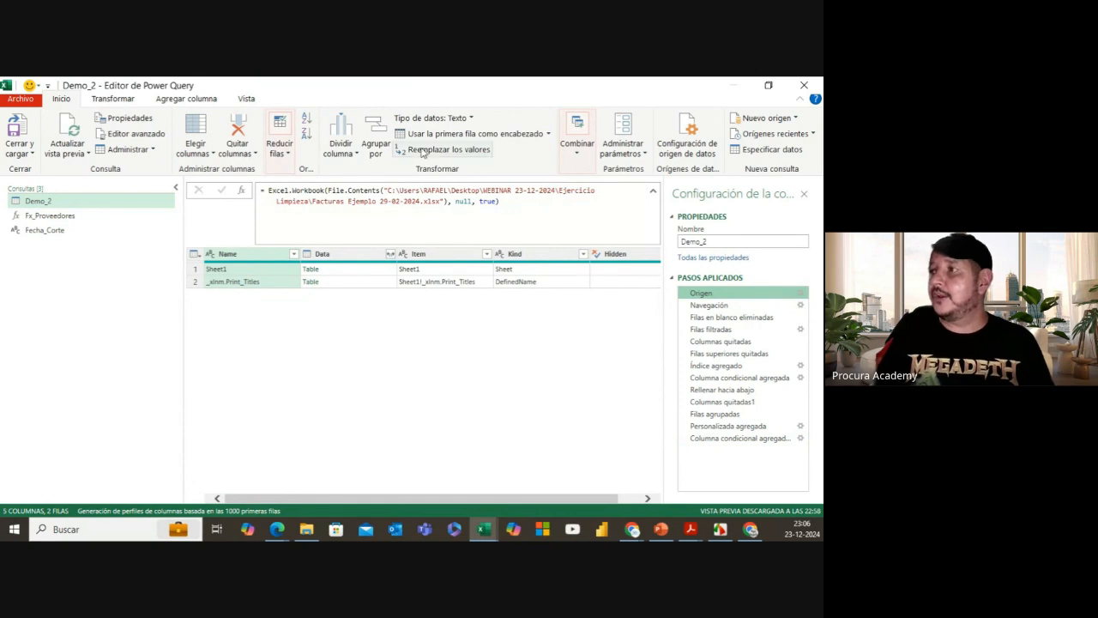
pyautogui.click(249, 100)
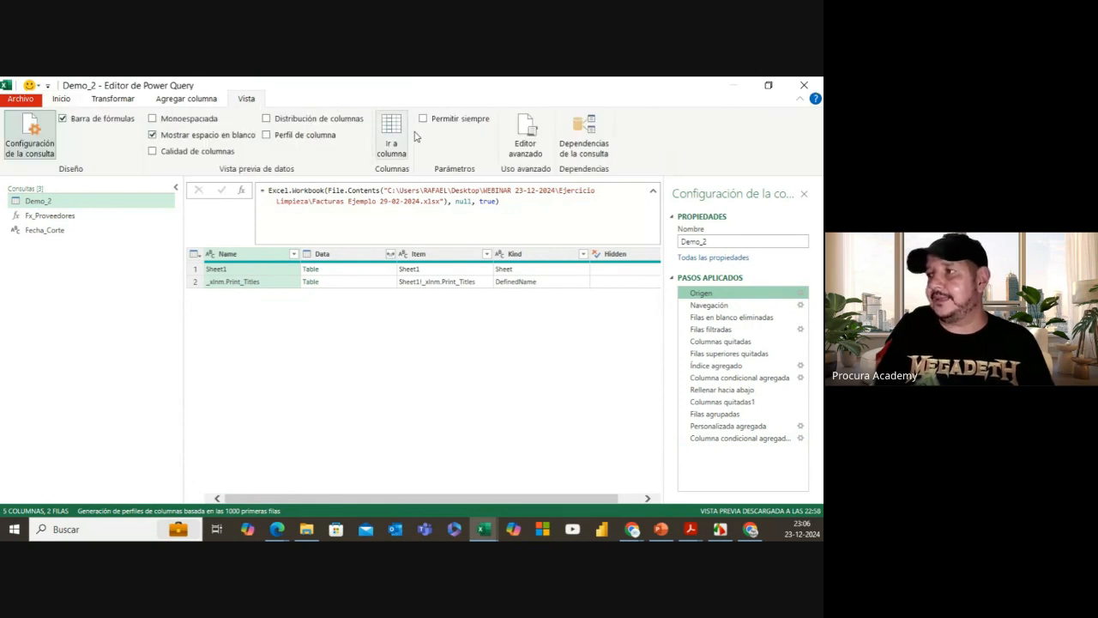
pyautogui.click(525, 137)
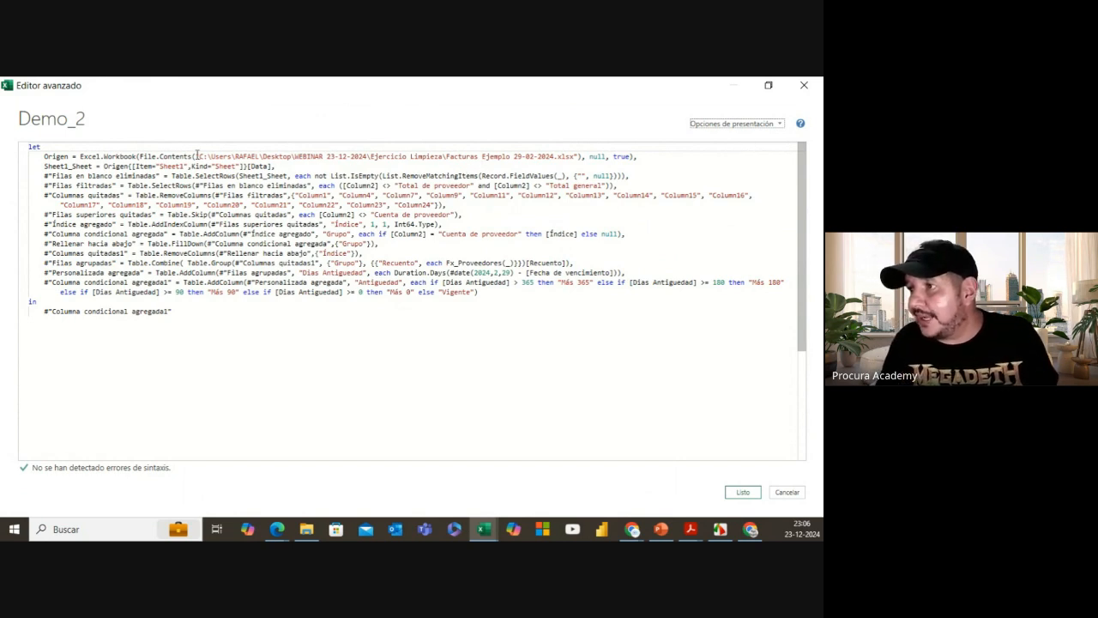
# Step: Replace the hard-coded date in the Origen file name with " & Fecha_Corte
pyautogui.moveTo(195, 156); pyautogui.dragTo(514, 157)
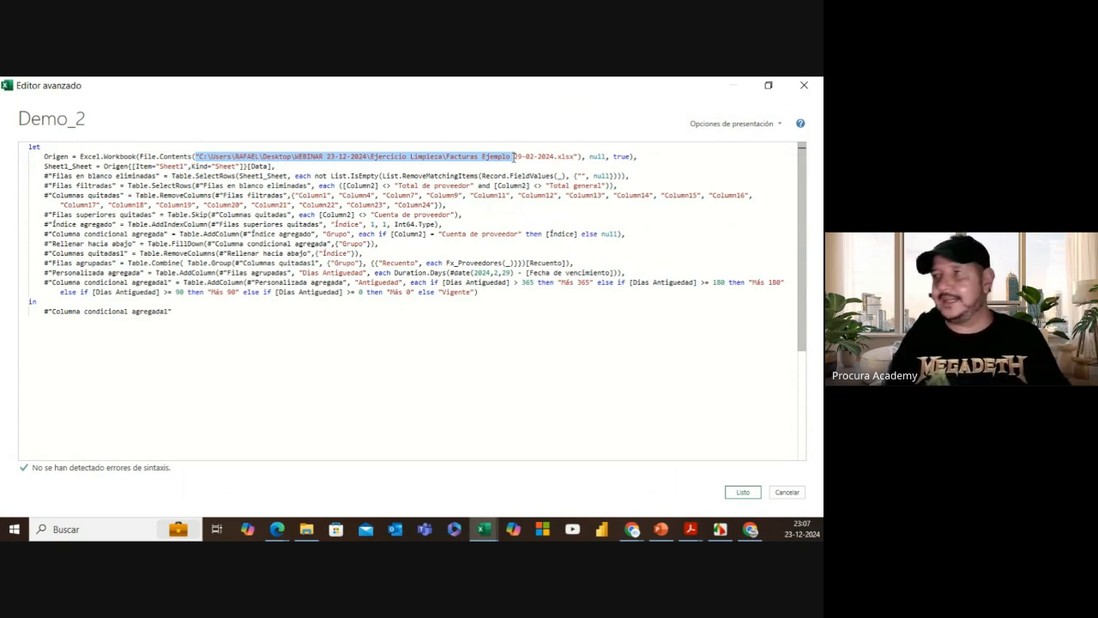
pyautogui.click(512, 157)
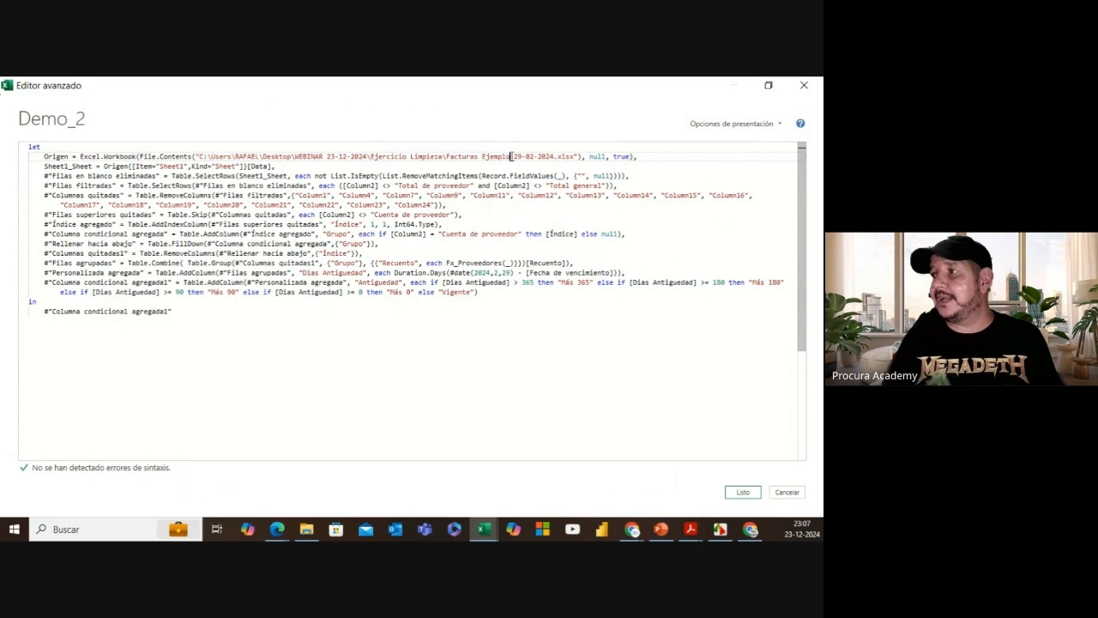
pyautogui.click(515, 157)
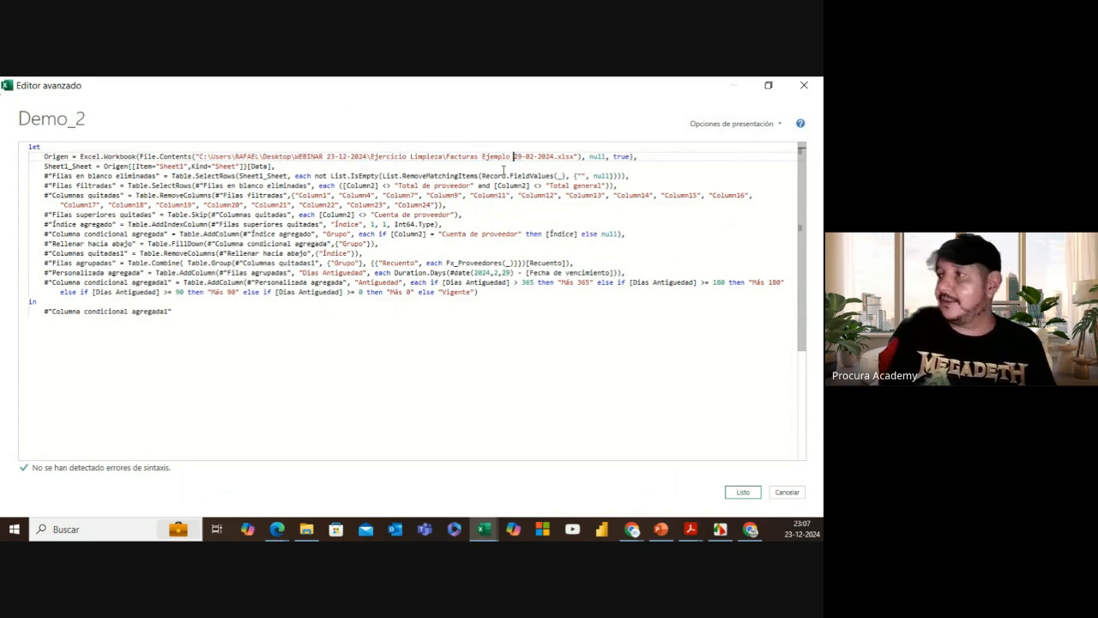
pyautogui.write('"')
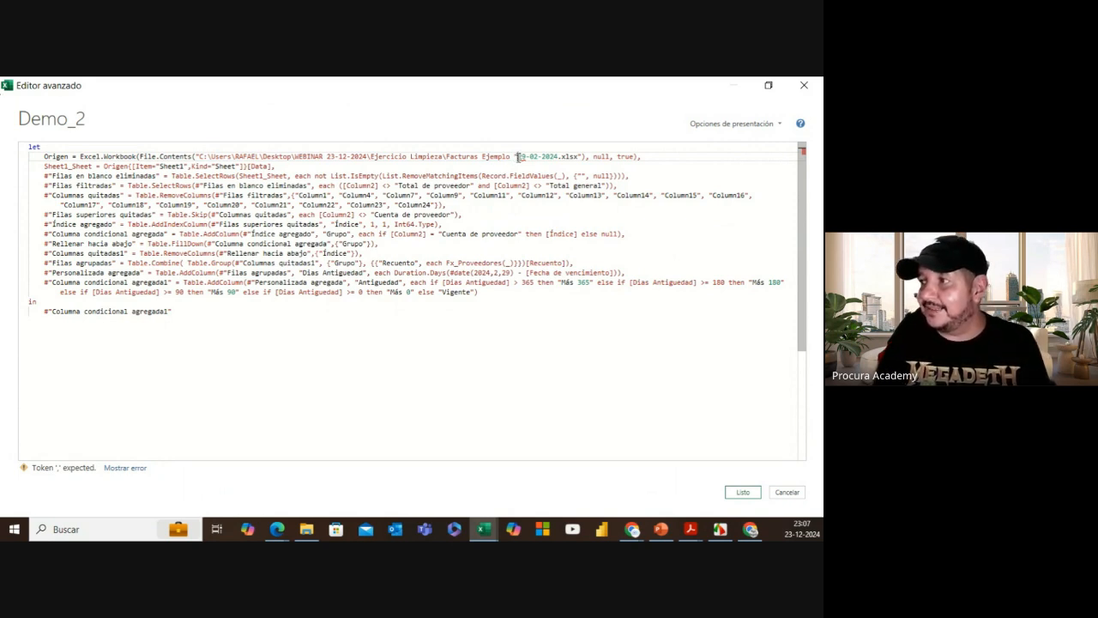
pyautogui.moveTo(518, 156); pyautogui.dragTo(555, 157)
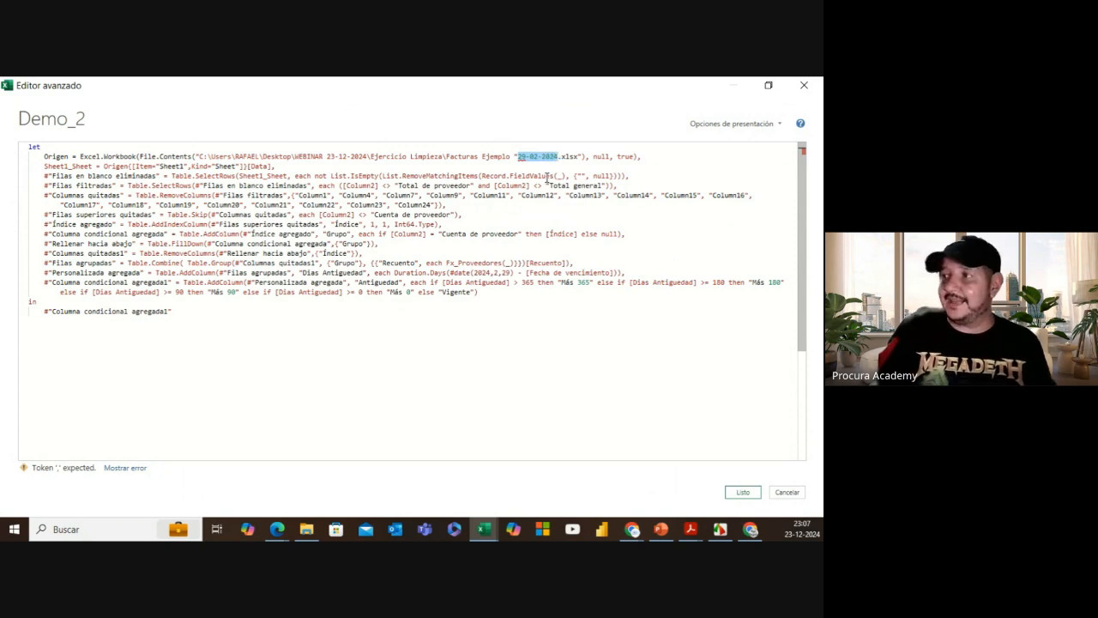
pyautogui.press('BackSpace')
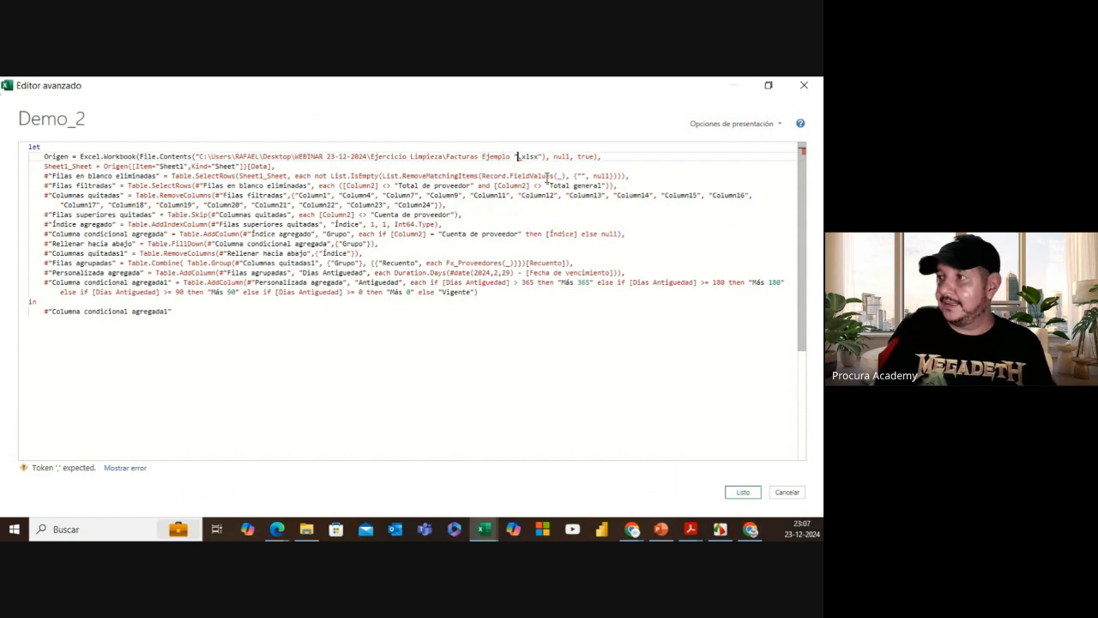
pyautogui.write('&')
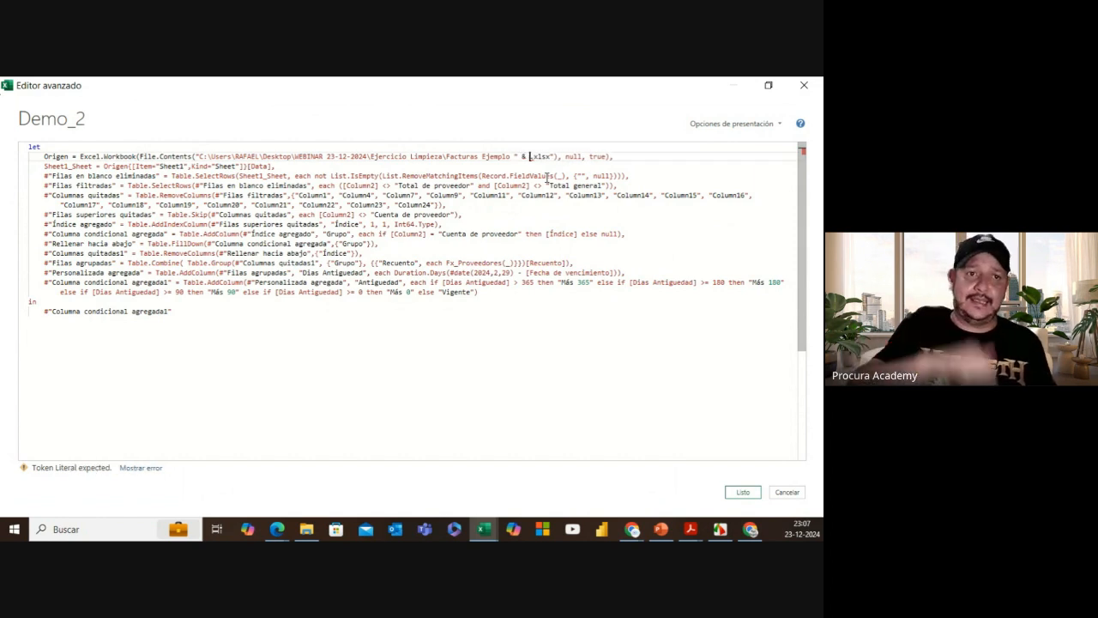
pyautogui.write(' Fecha')
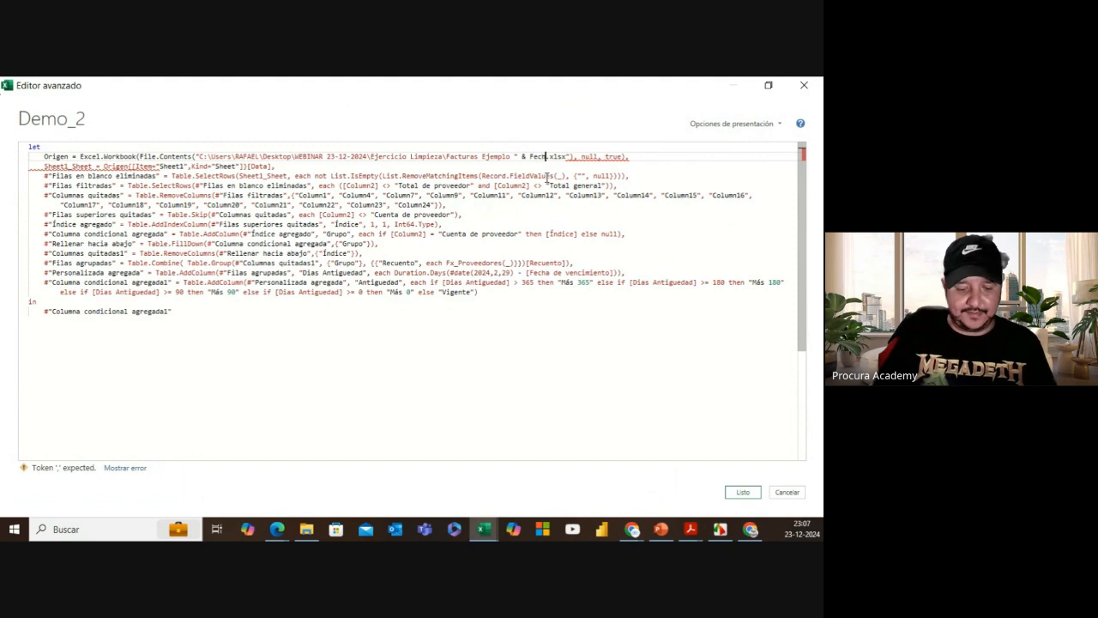
pyautogui.write('_Corte')
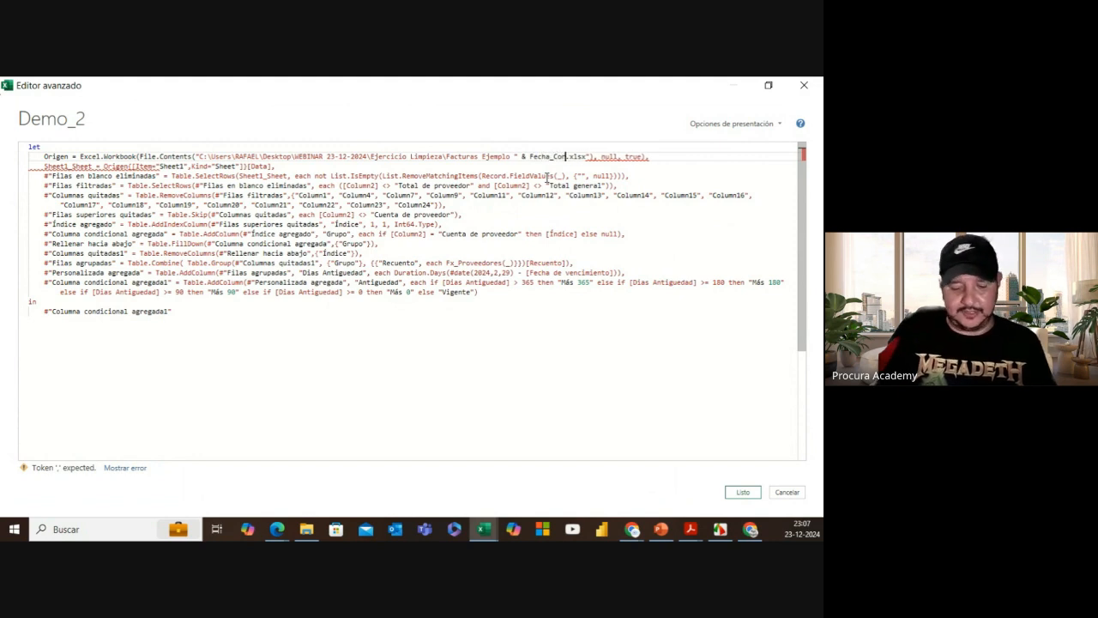
# Step: Finish the Origen path with & ".xlsx" so no syntax errors remain
pyautogui.click(767, 86)
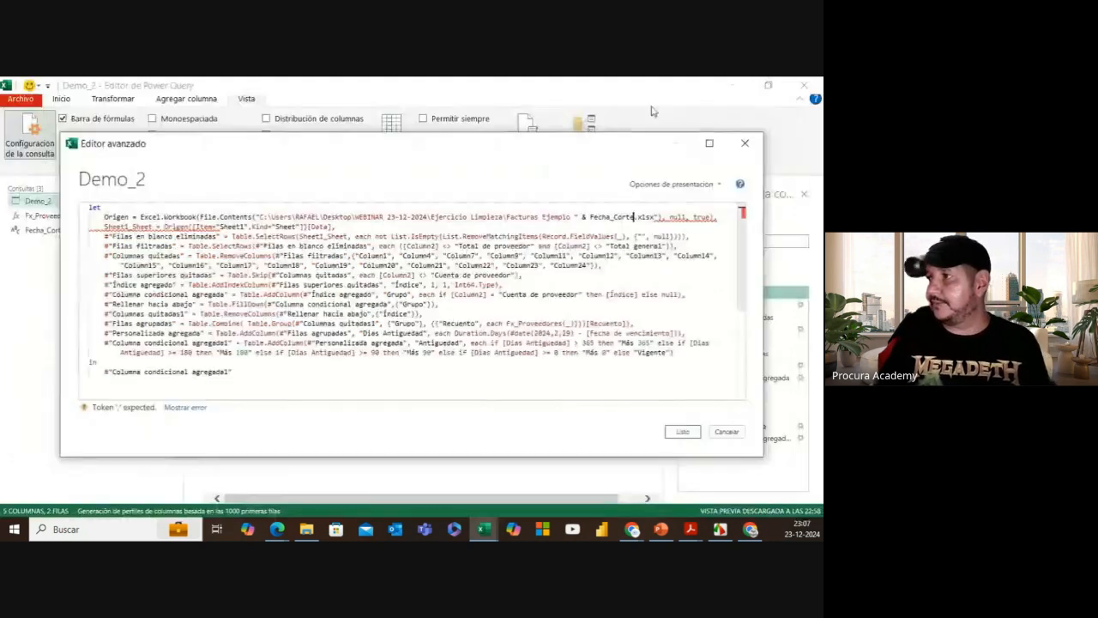
pyautogui.moveTo(464, 151); pyautogui.dragTo(435, 142)
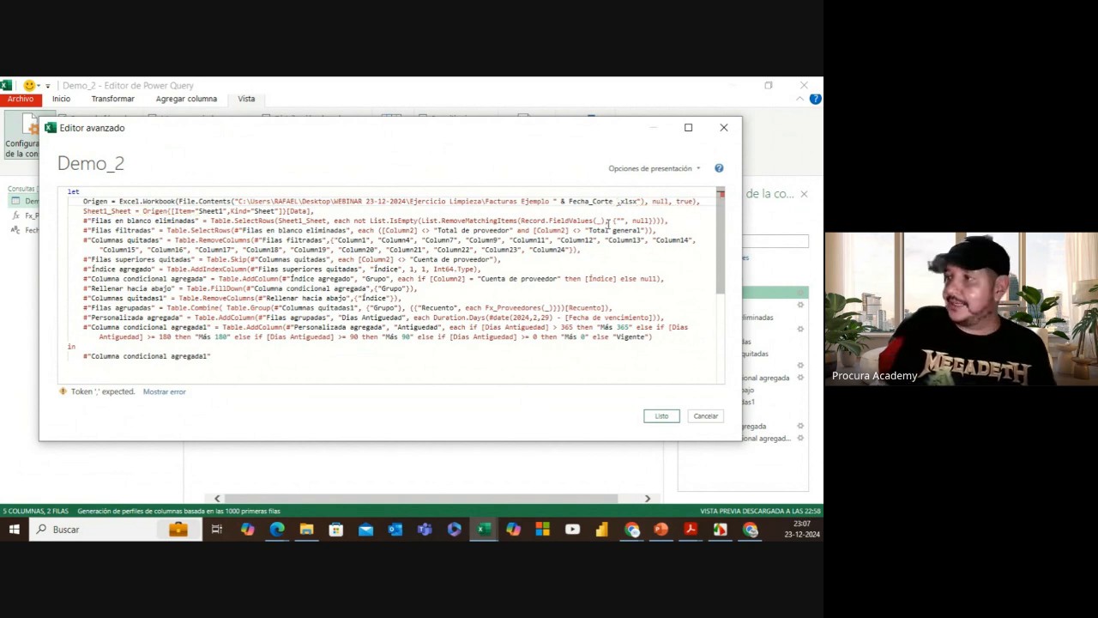
pyautogui.write('&')
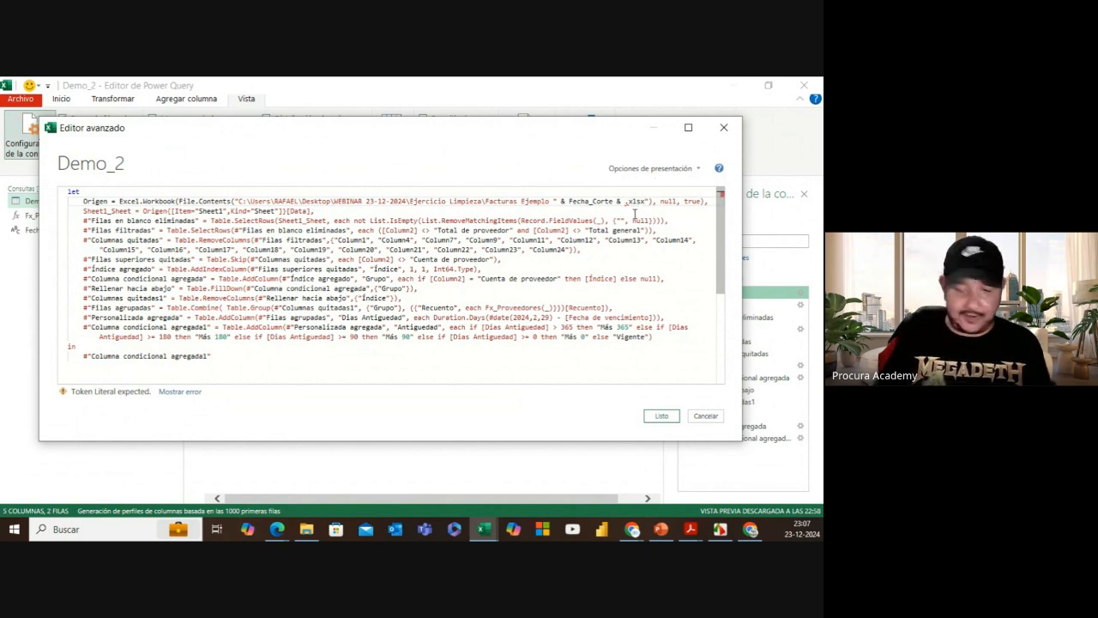
pyautogui.write(' ".xlsx')
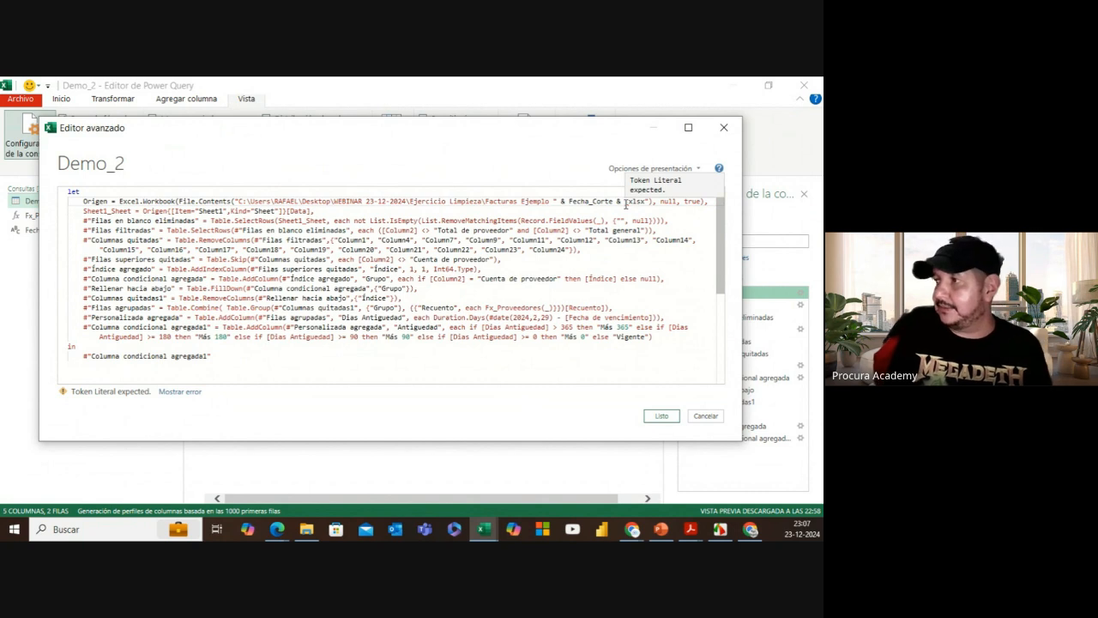
pyautogui.write('"')
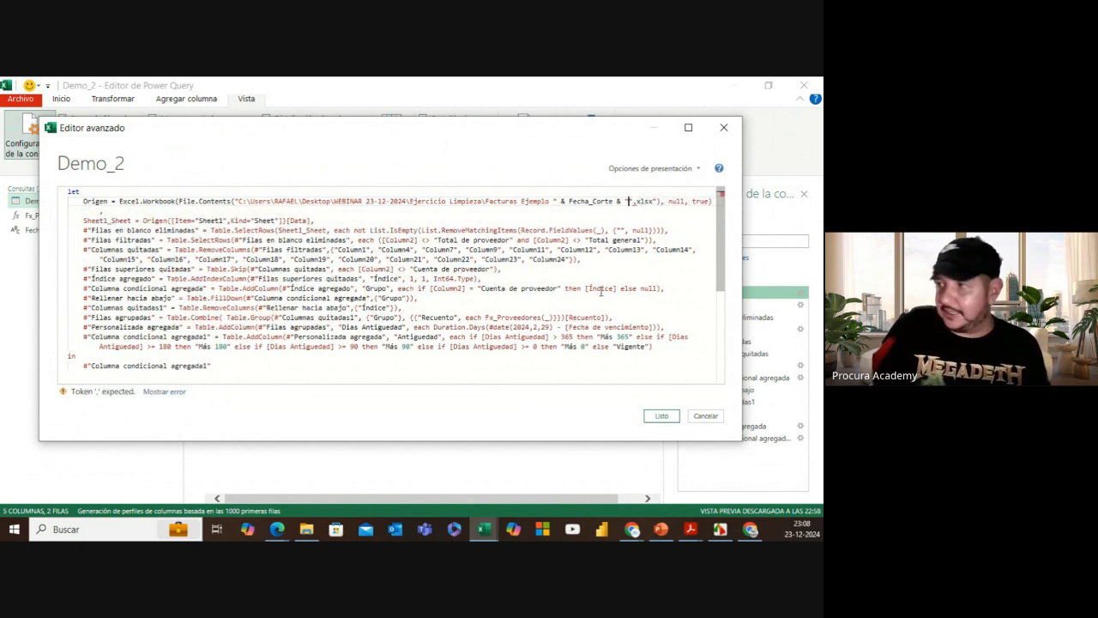
pyautogui.press('BackSpace')
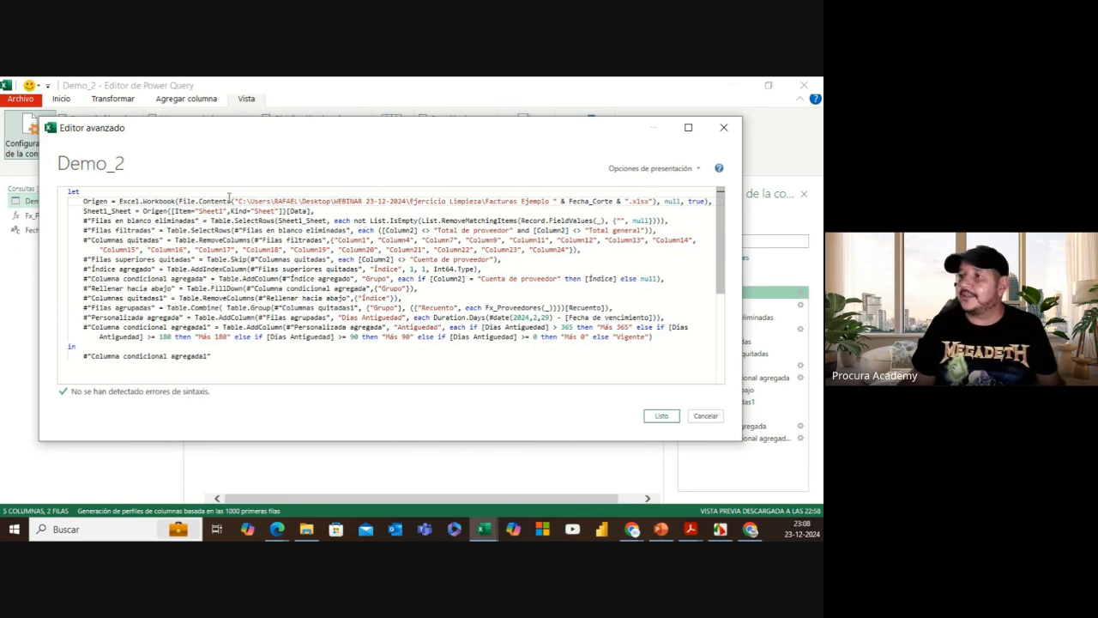
# Step: Replace #date(2024,2,29) in the Dias Antiguedad step with Fecha_Corte
pyautogui.moveTo(234, 200); pyautogui.dragTo(652, 202)
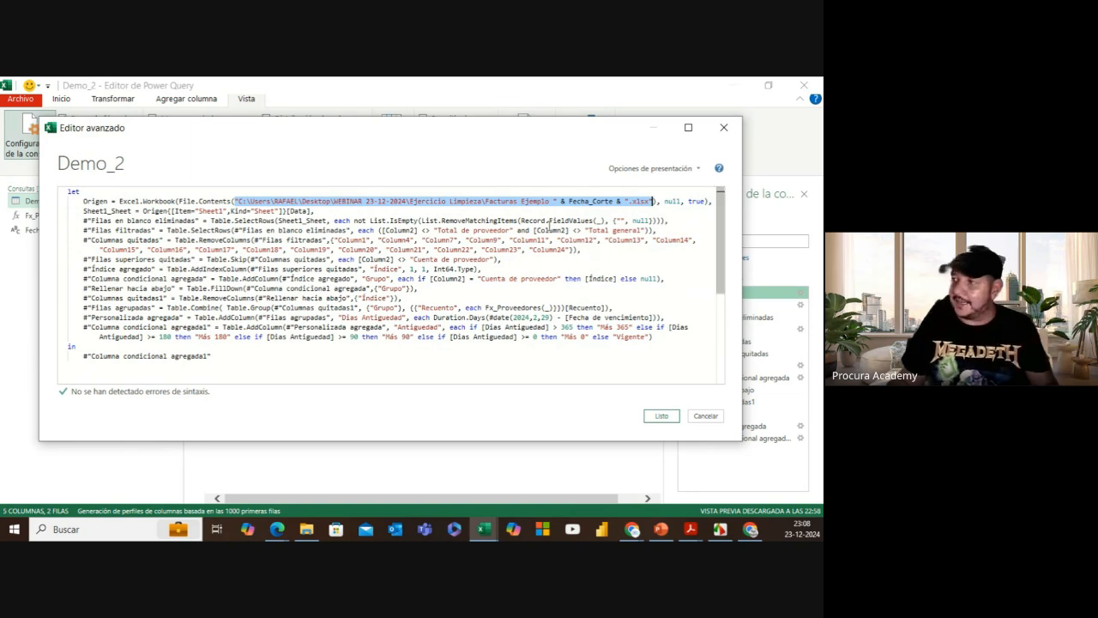
pyautogui.moveTo(593, 199)
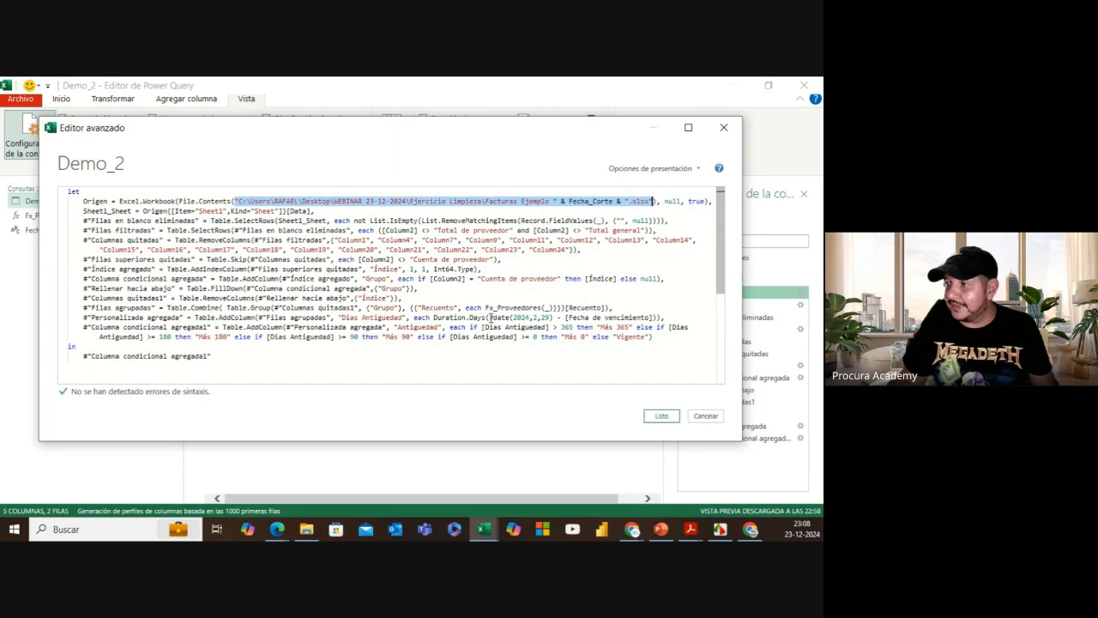
pyautogui.moveTo(490, 318); pyautogui.dragTo(546, 318)
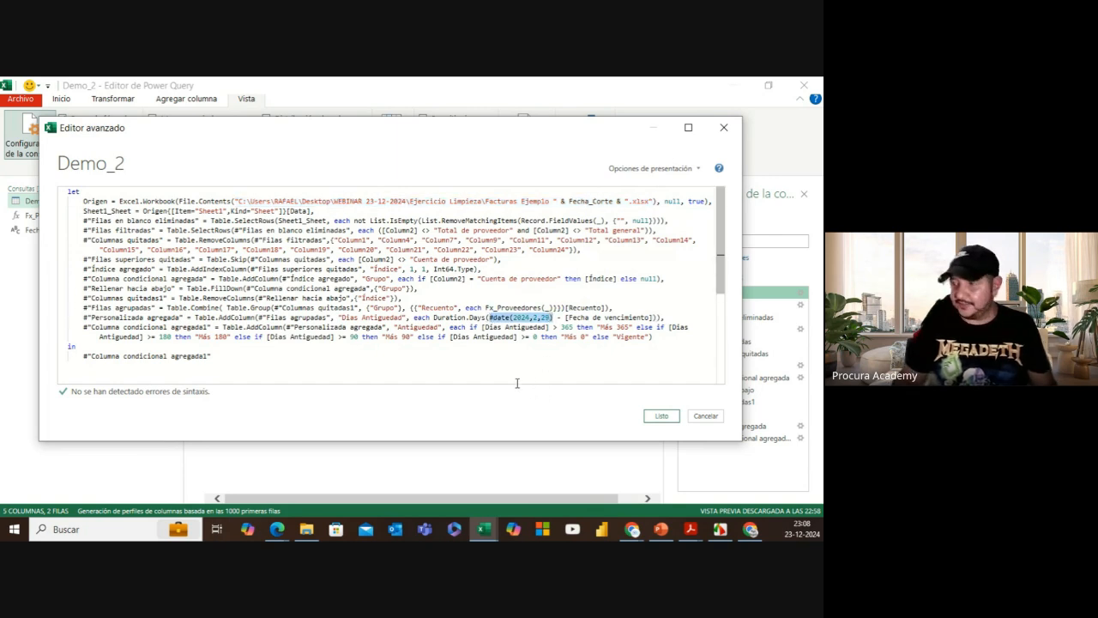
pyautogui.hotkey('ctrl', 'shift', '=')
pyautogui.scroll(-4, 562, 260)
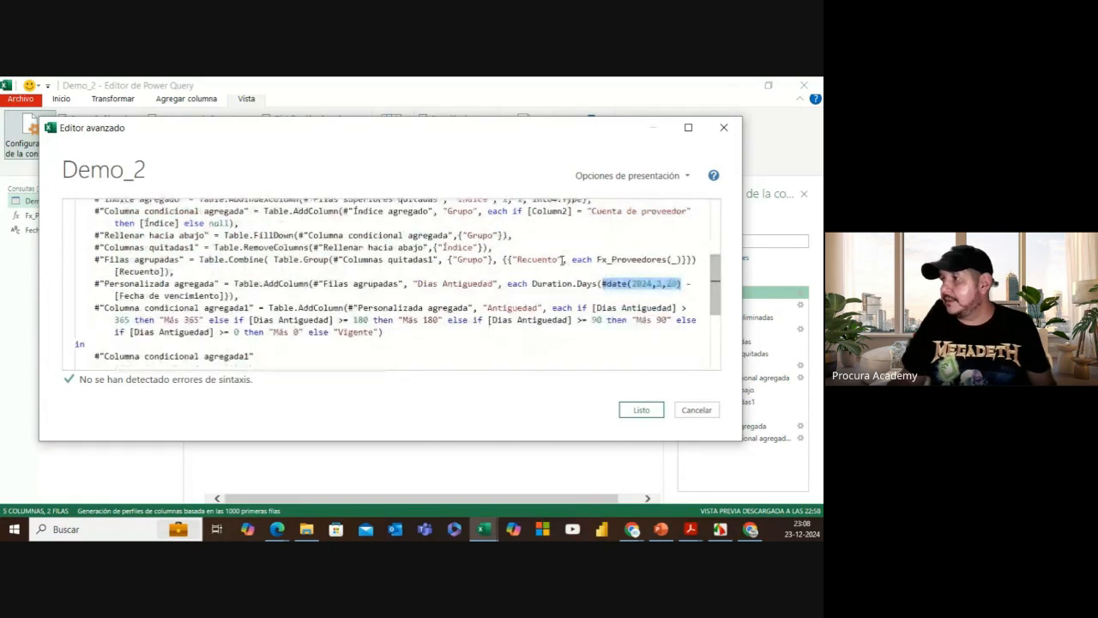
pyautogui.click(616, 285)
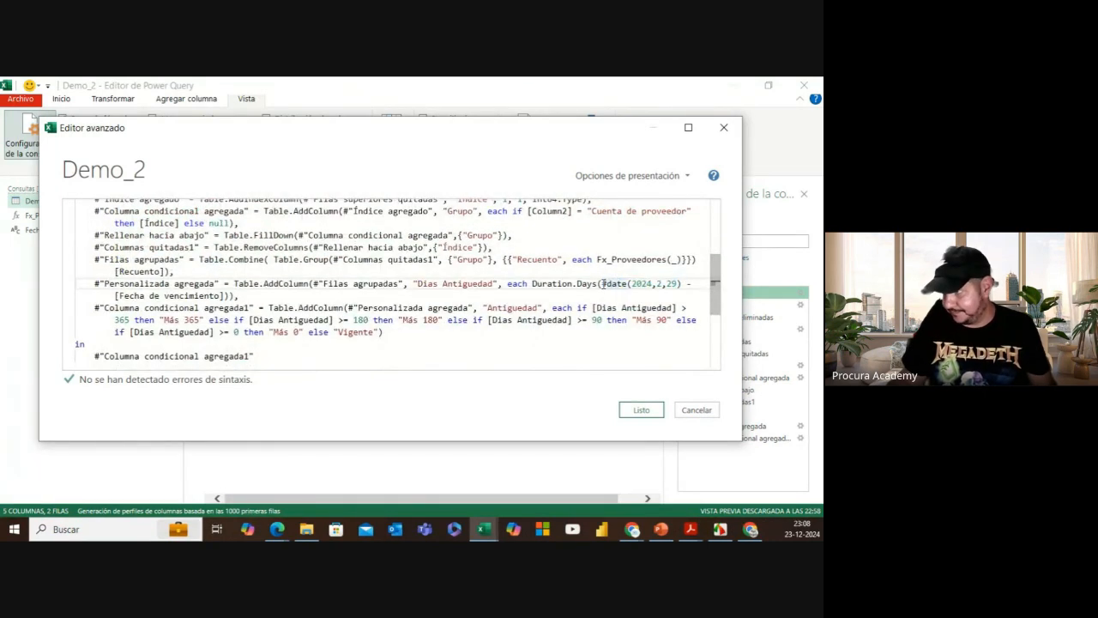
pyautogui.moveTo(602, 284); pyautogui.dragTo(682, 286)
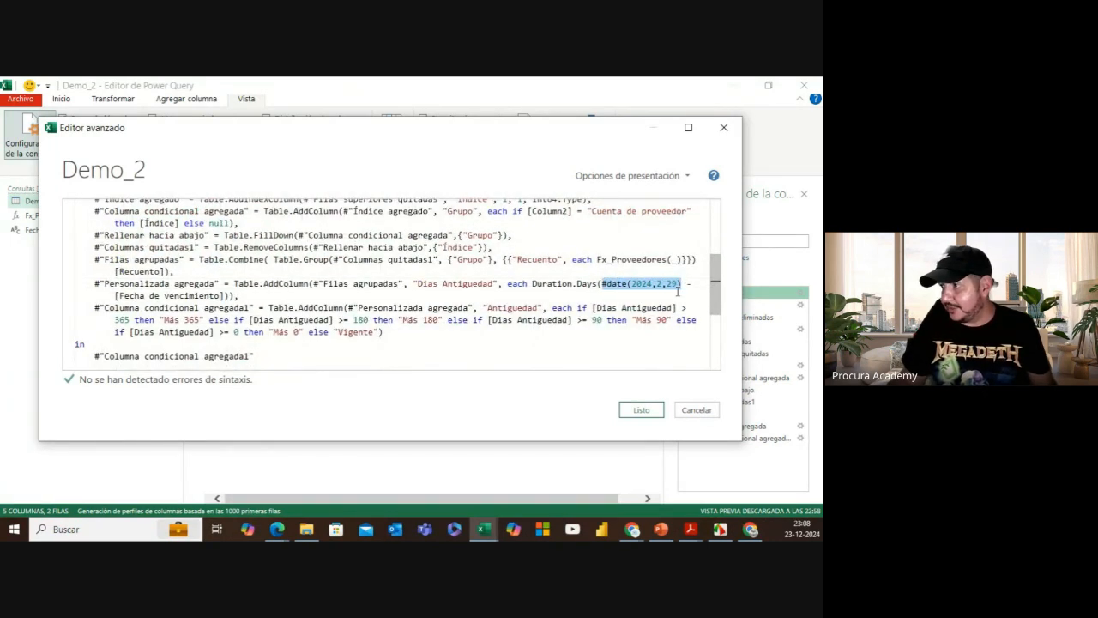
pyautogui.press('BackSpace')
pyautogui.write('Fecha')
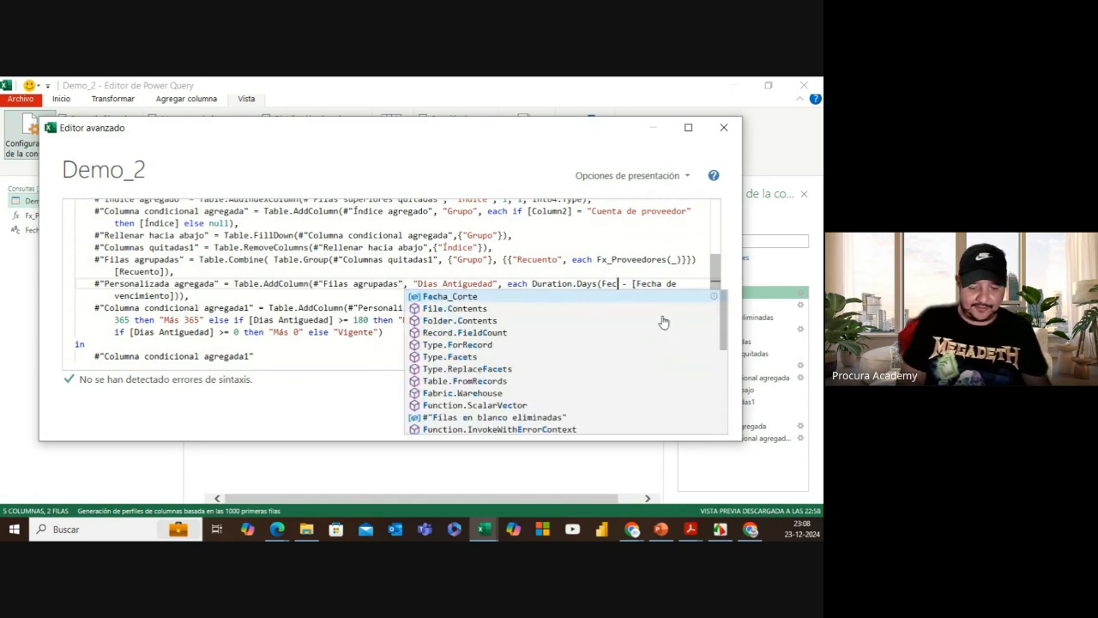
pyautogui.write('_Corte')
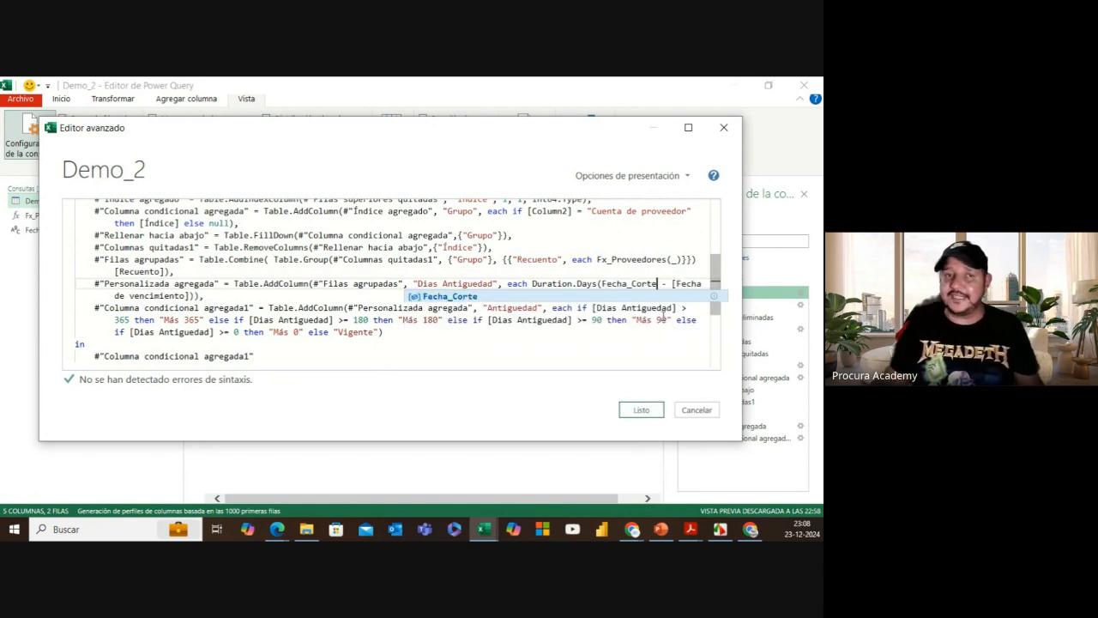
# Step: Wrap Fecha_Corte in Date.From(...) inside the Duration.Days calculation
pyautogui.click(603, 283)
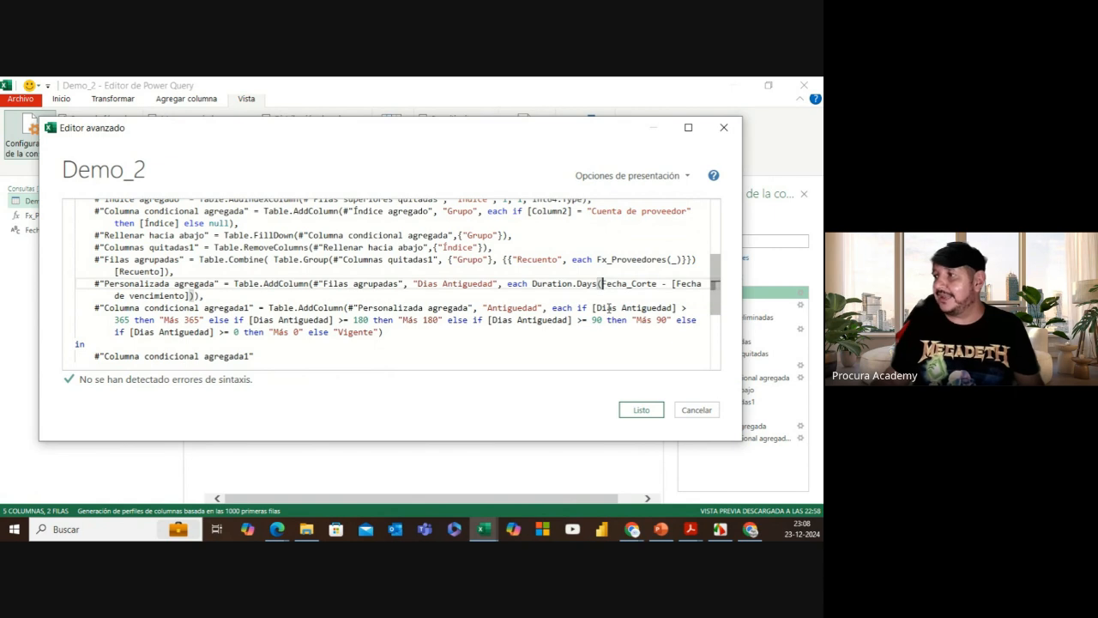
pyautogui.write('date')
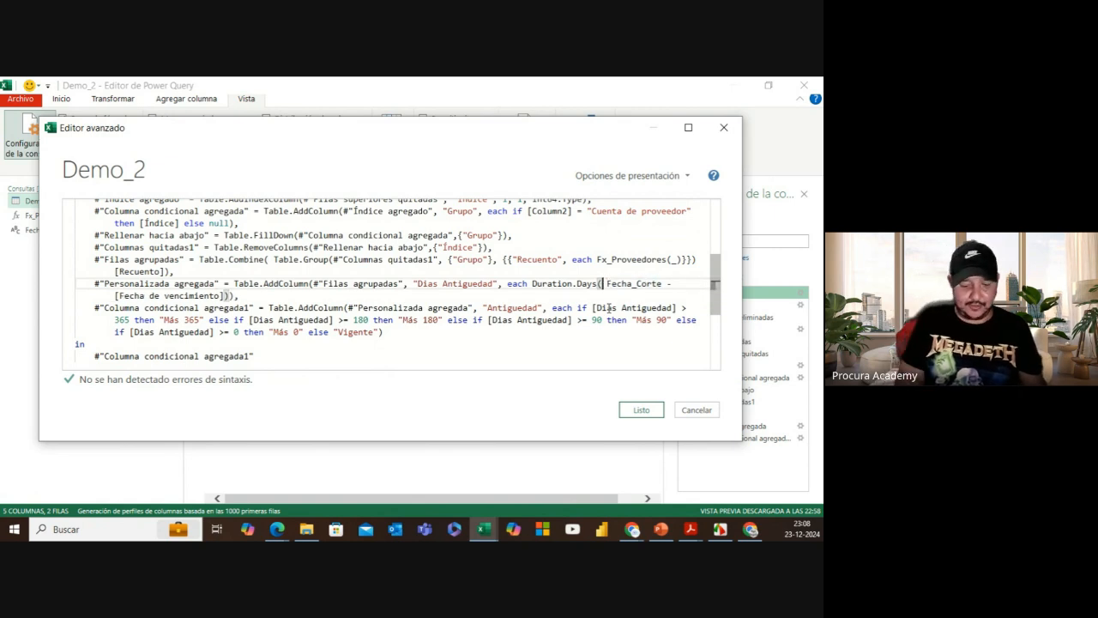
pyautogui.write('from')
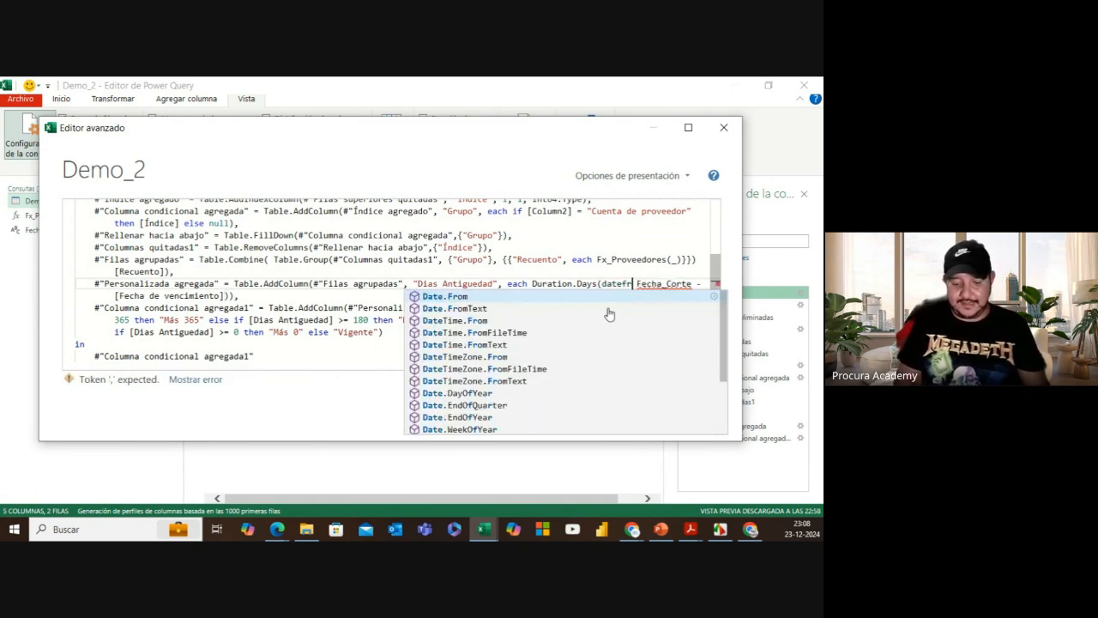
pyautogui.click(477, 299)
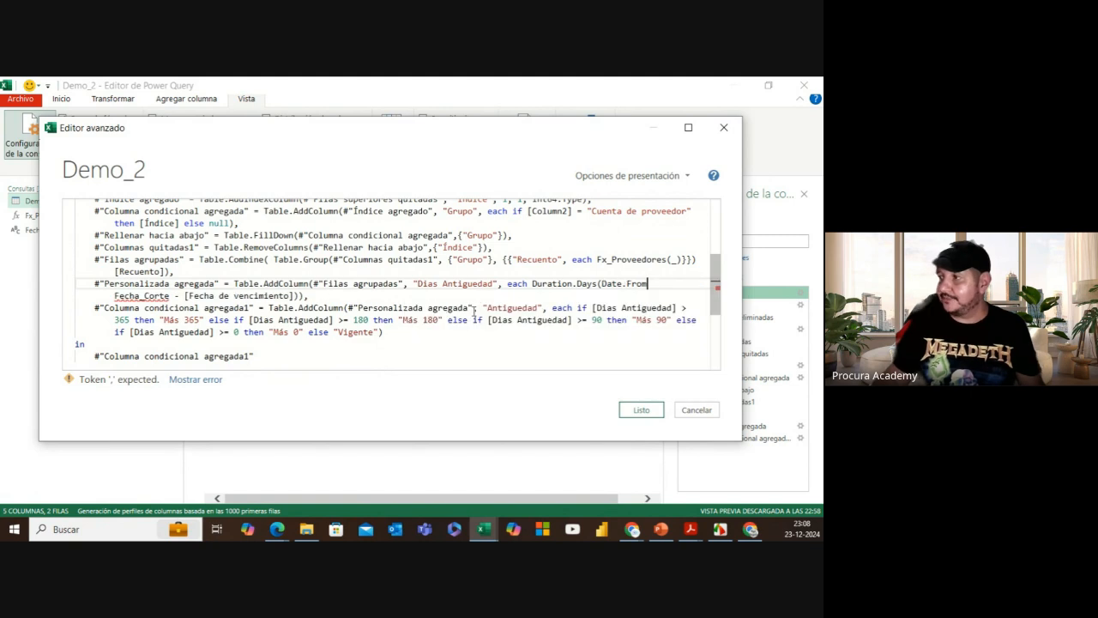
pyautogui.write('(')
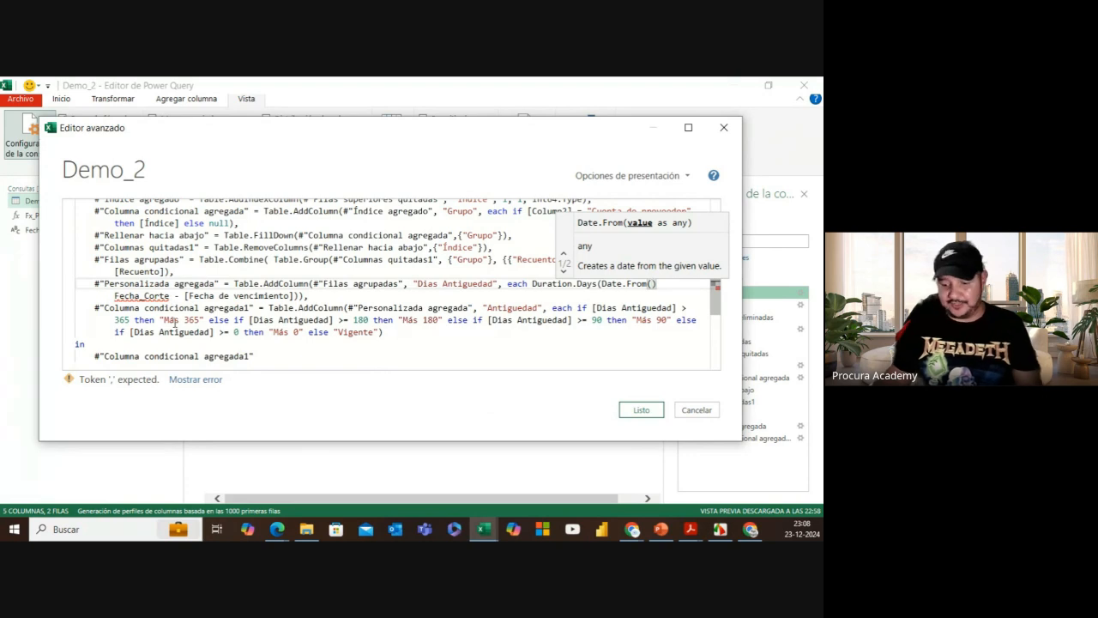
pyautogui.press('Delete')
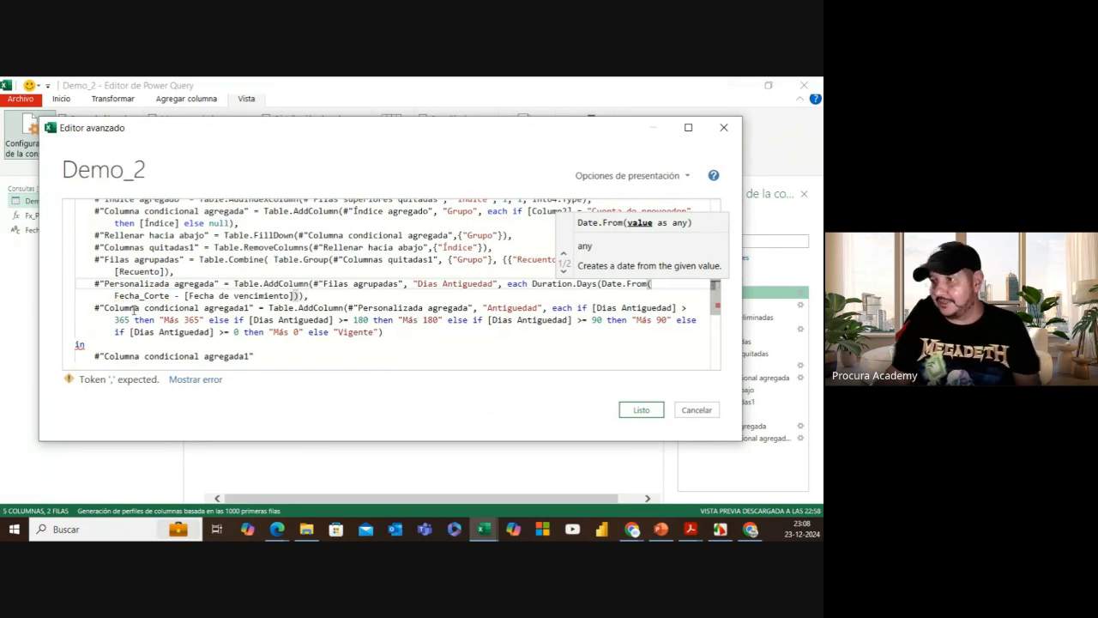
pyautogui.click(171, 295)
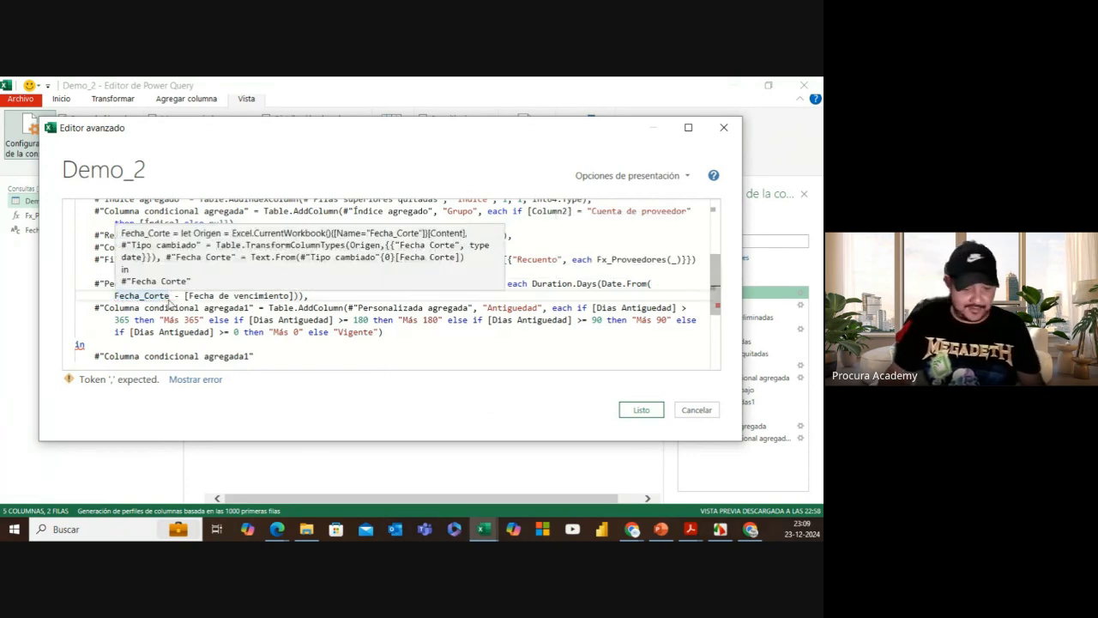
pyautogui.write(')')
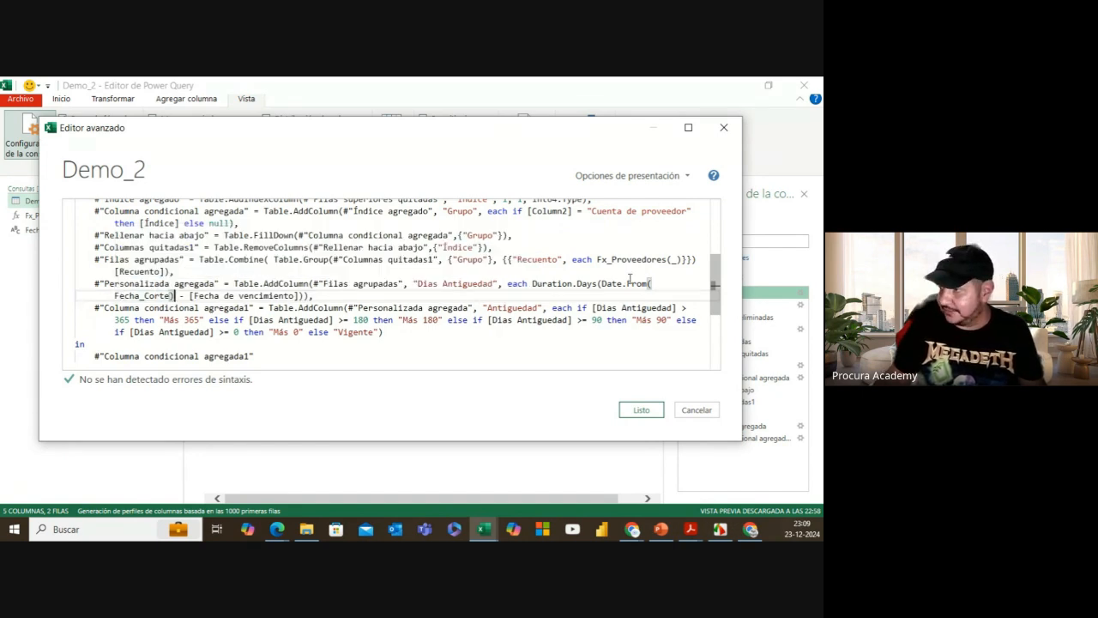
# Step: Apply the Demo_2 code changes and load Fecha_Corte as a connection-only query
pyautogui.click(643, 411)
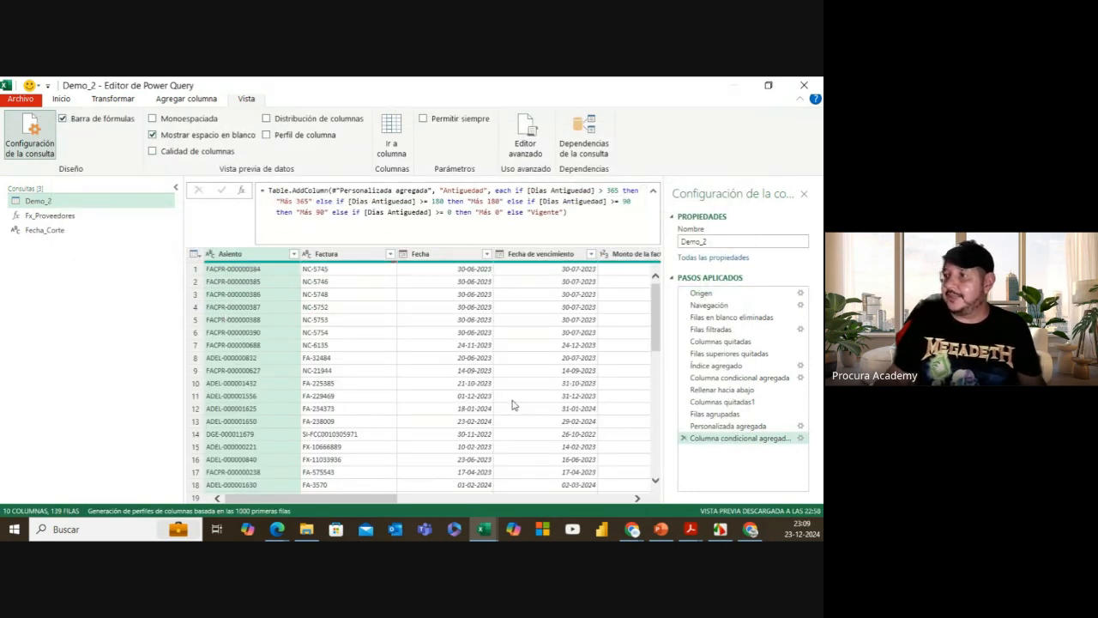
pyautogui.scroll(-9, 302, 322)
pyautogui.click(63, 232)
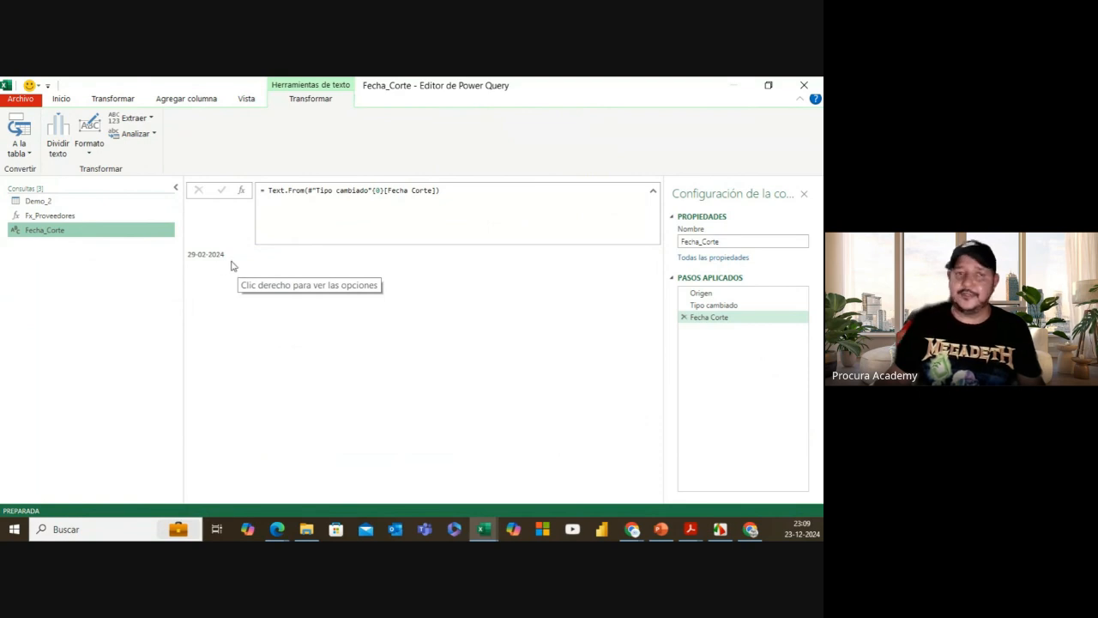
pyautogui.click(61, 99)
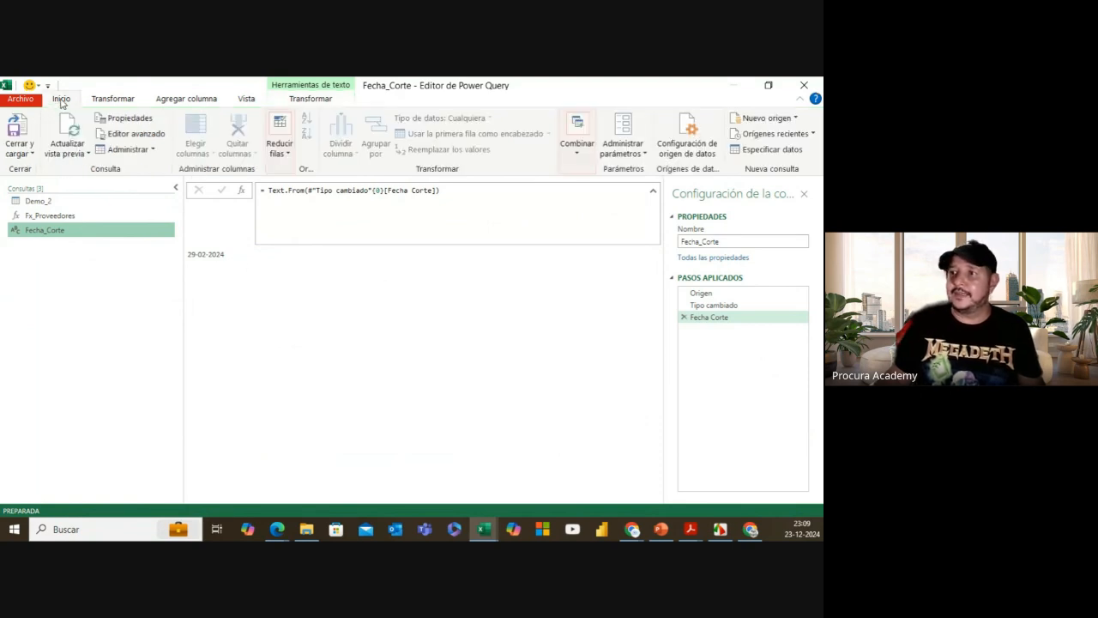
pyautogui.click(13, 154)
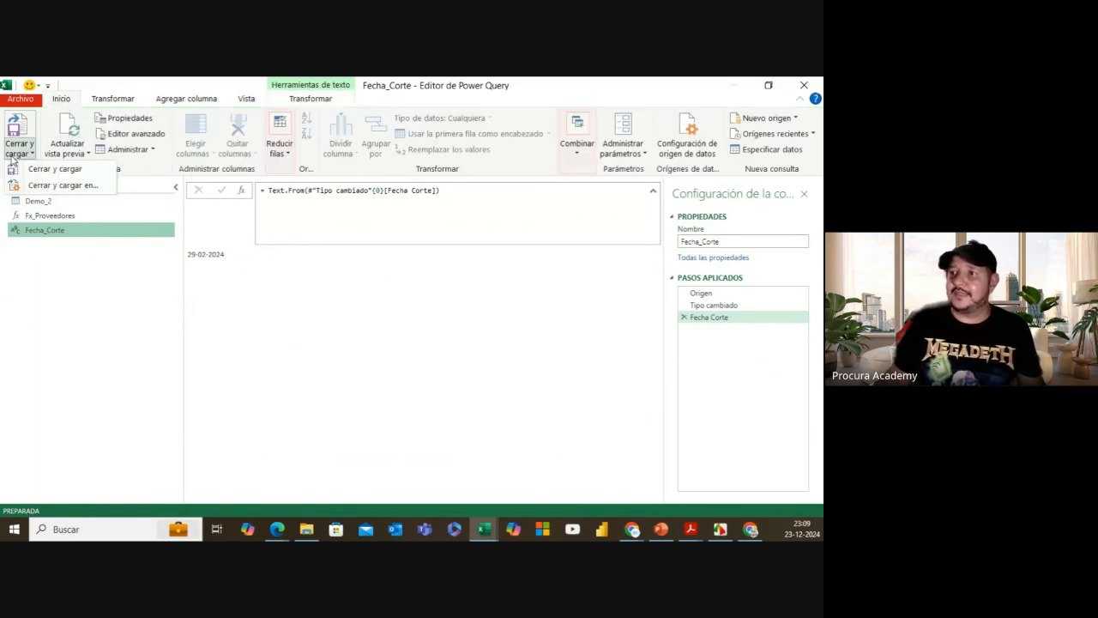
pyautogui.click(61, 185)
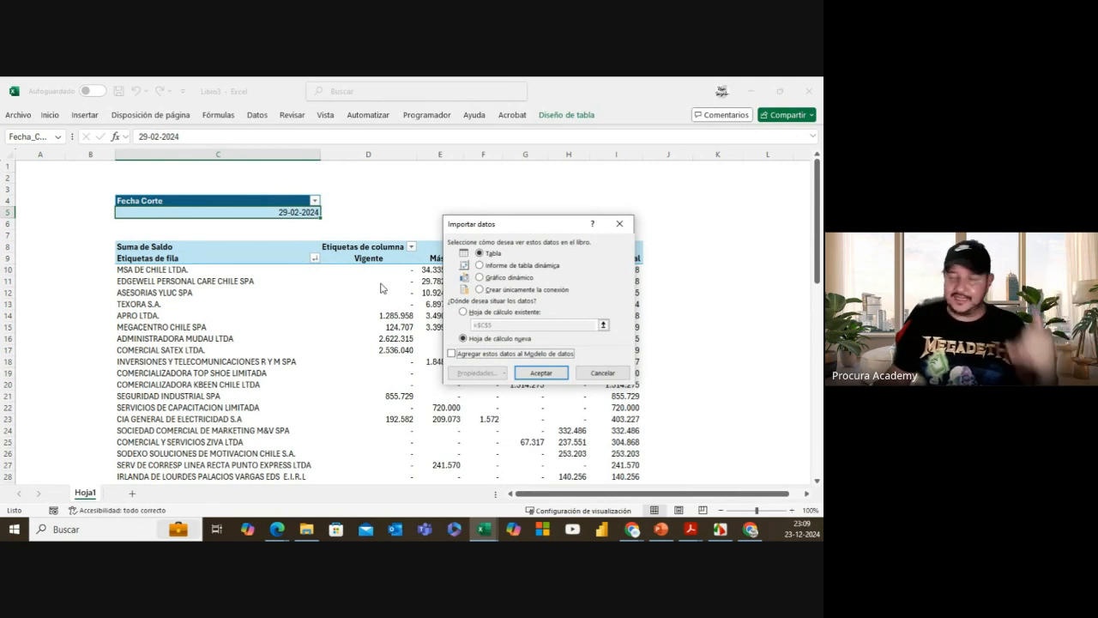
pyautogui.click(494, 290)
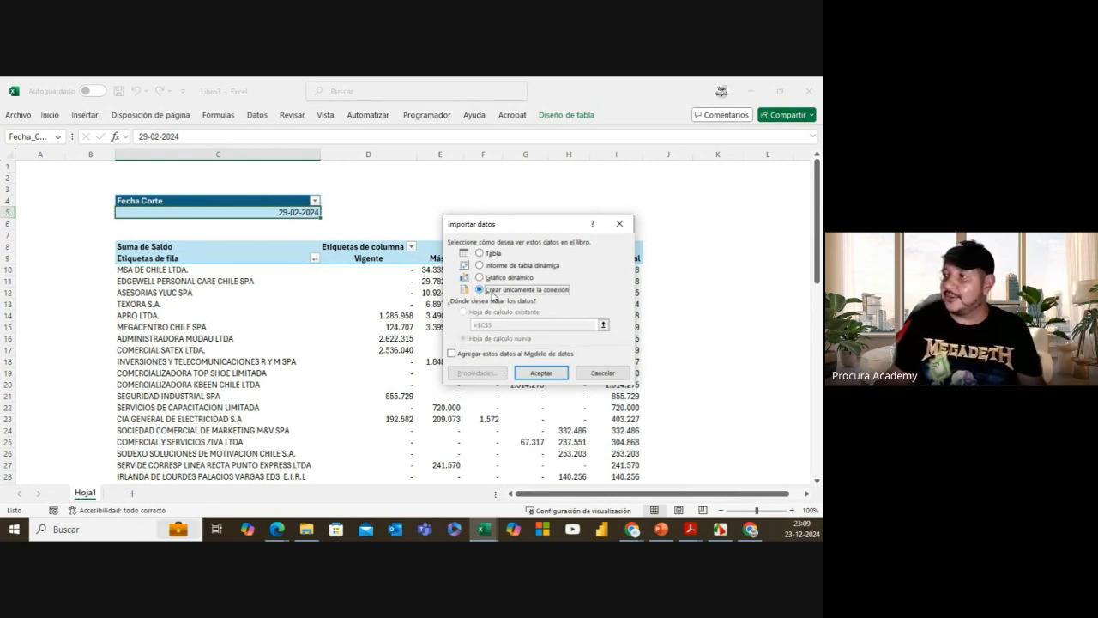
pyautogui.click(541, 373)
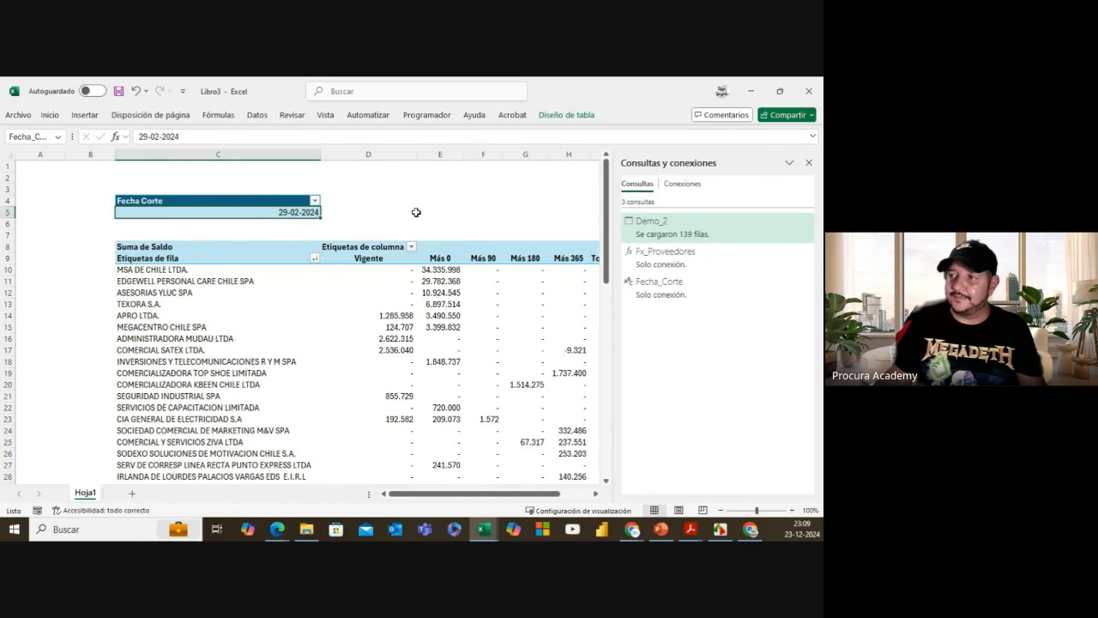
# Step: Set Fecha Corte to 31-03-2024 and refresh the pivot, giving a total of 101.804.066
pyautogui.write('31-0')
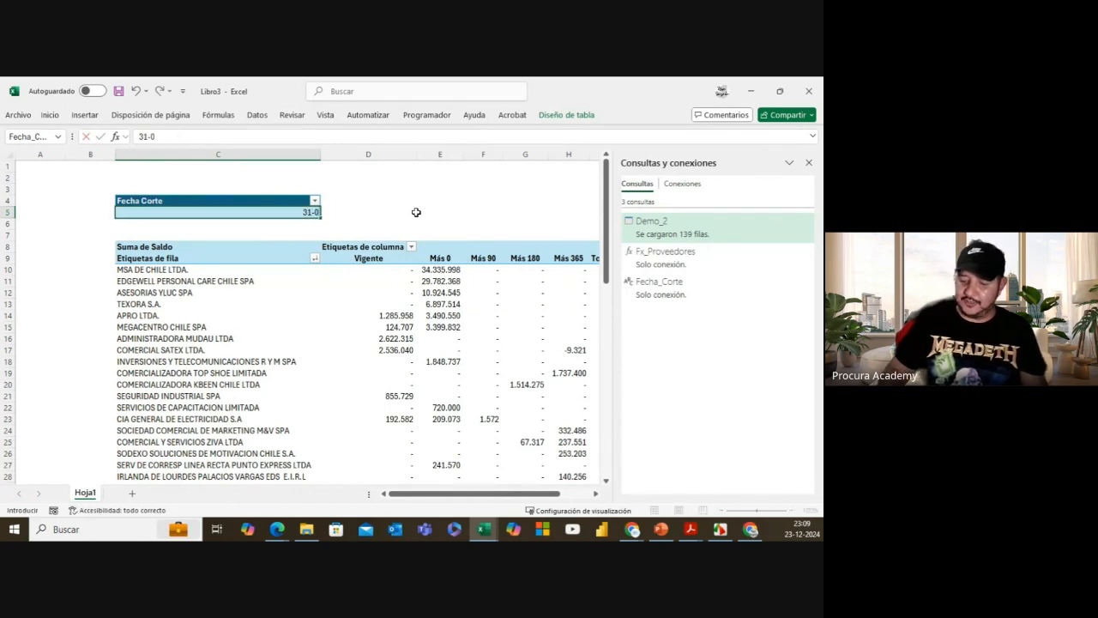
pyautogui.write('3-2024')
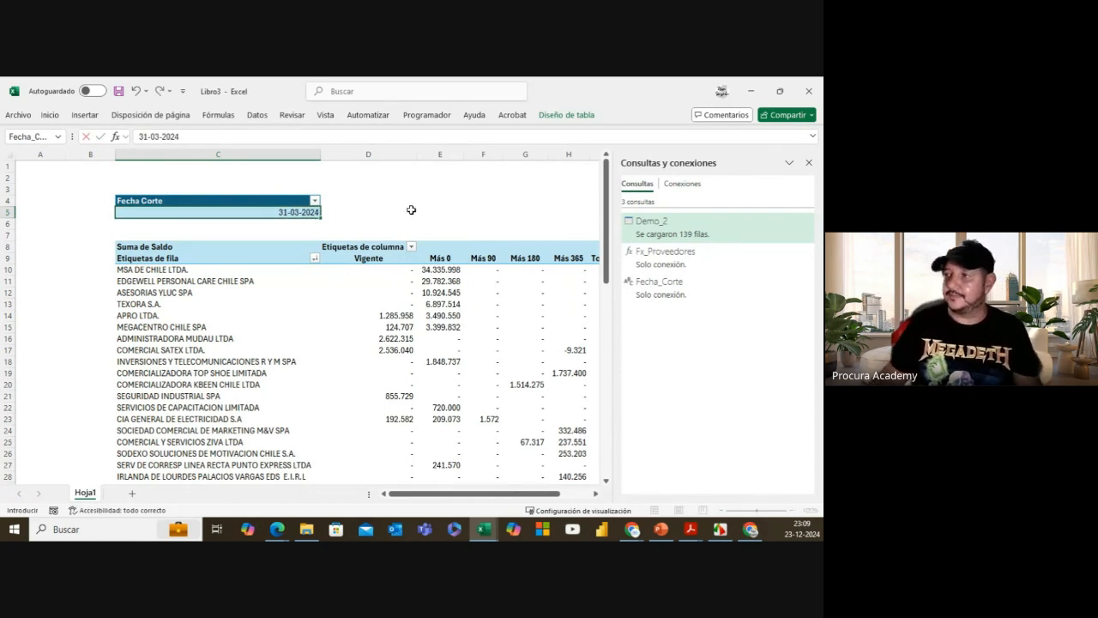
pyautogui.click(411, 210)
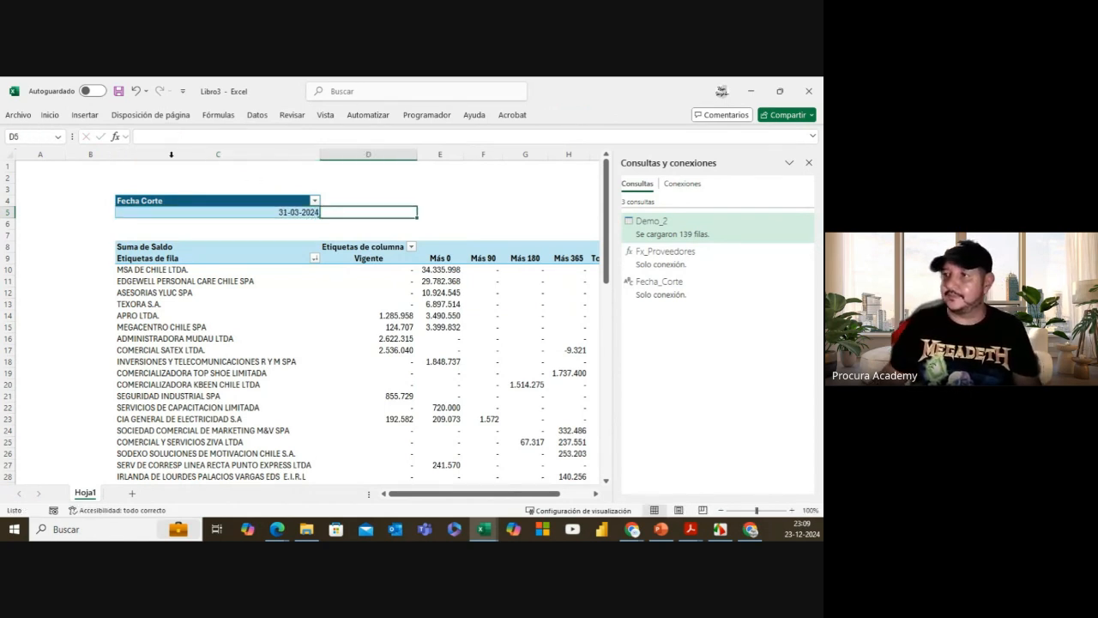
pyautogui.rightClick(401, 271)
pyautogui.click(458, 336)
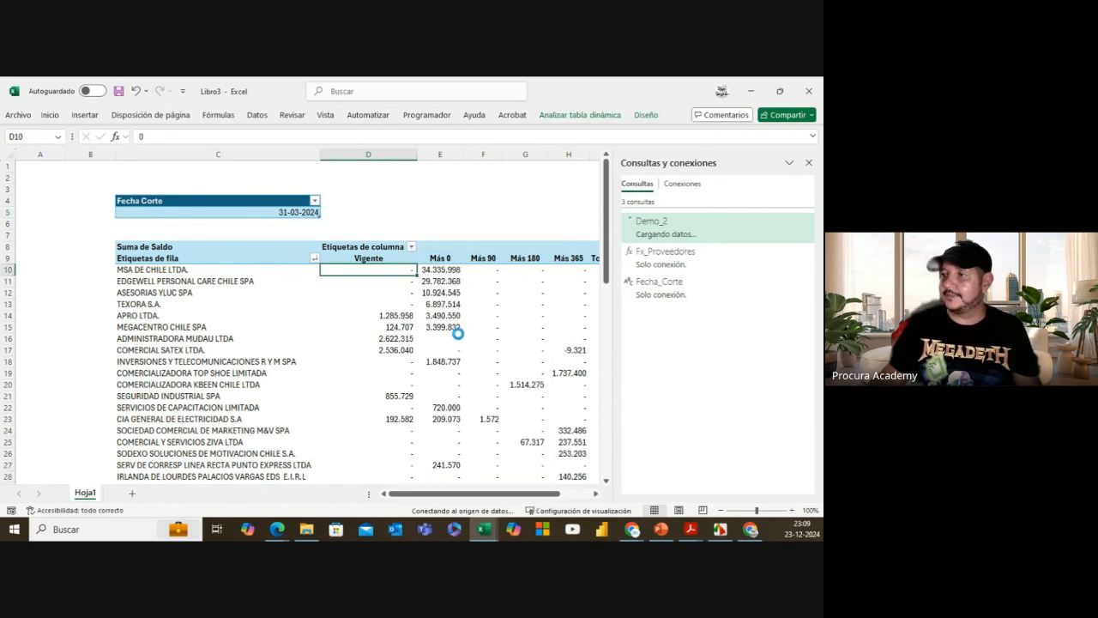
pyautogui.click(808, 162)
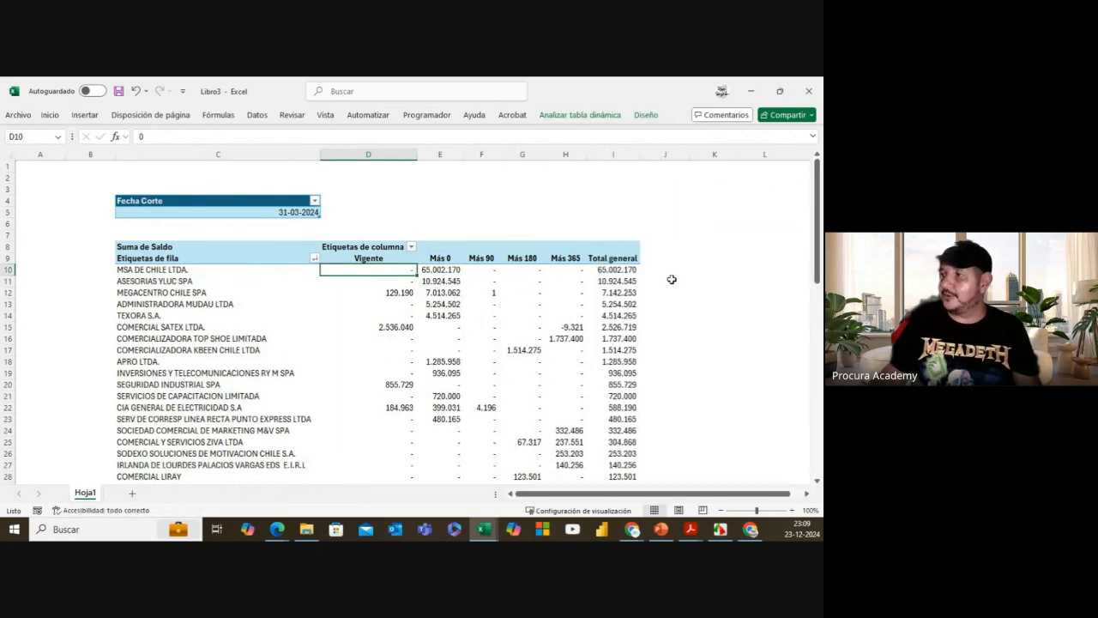
pyautogui.scroll(-12, 571, 416)
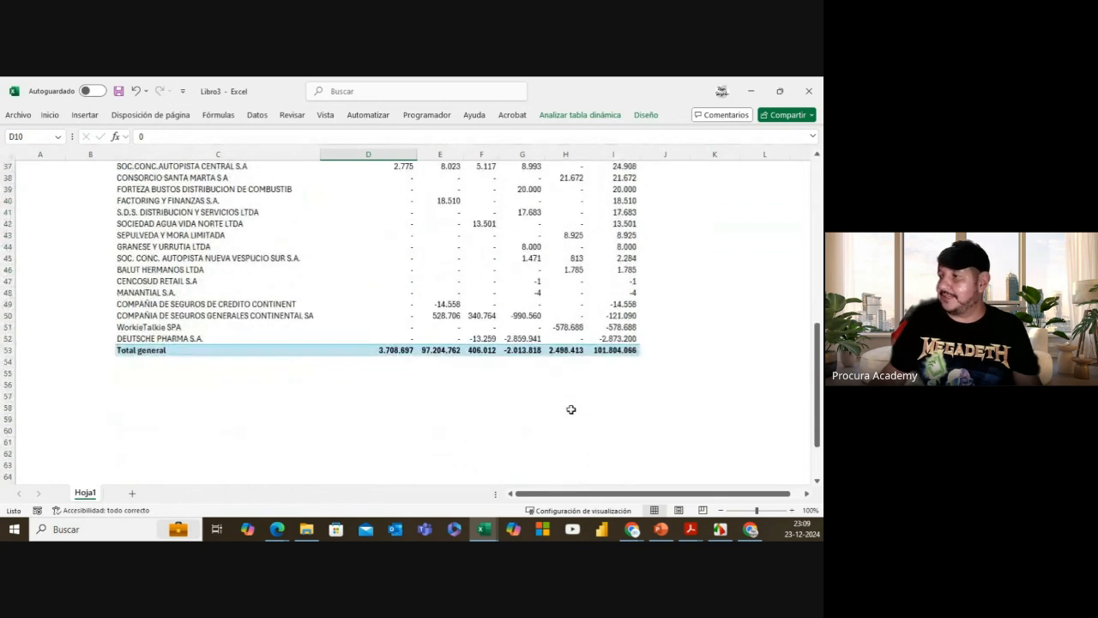
pyautogui.click(618, 350)
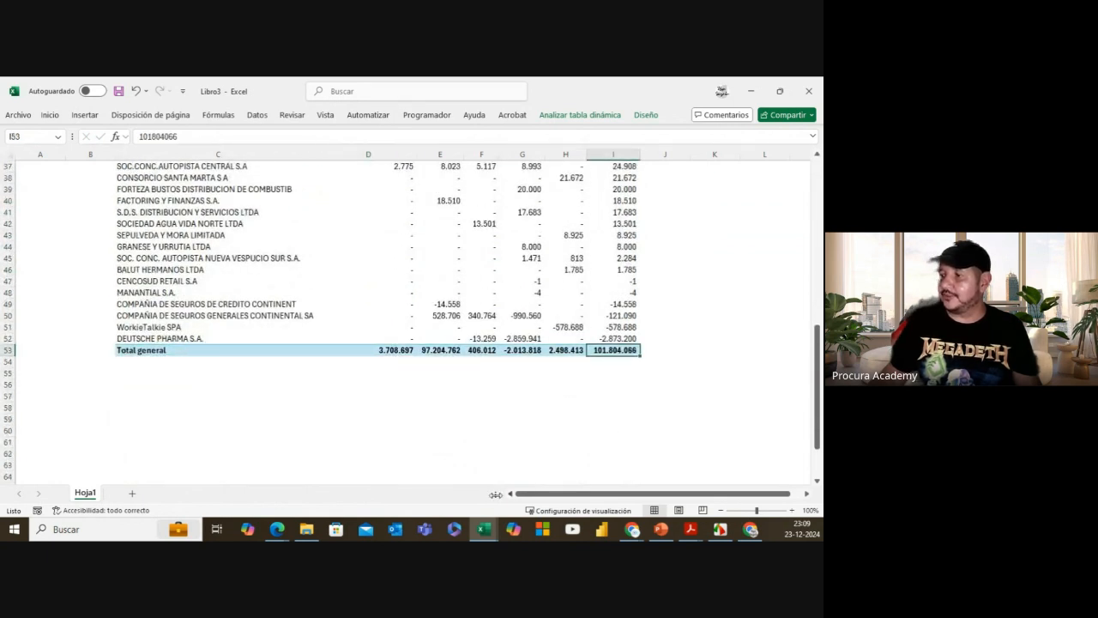
# Step: Confirm Facturas Ejemplo 31-03-2024's Total general balance matches the pivot, then close the file
pyautogui.click(307, 528)
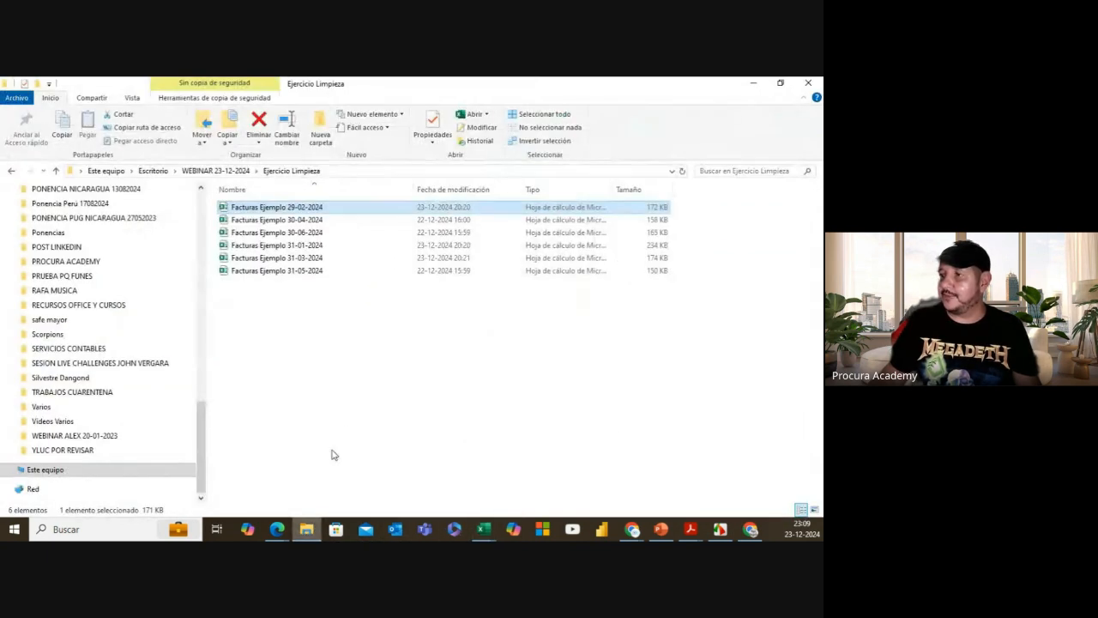
pyautogui.click(298, 264)
pyautogui.hotkey('alt', 'Tab')
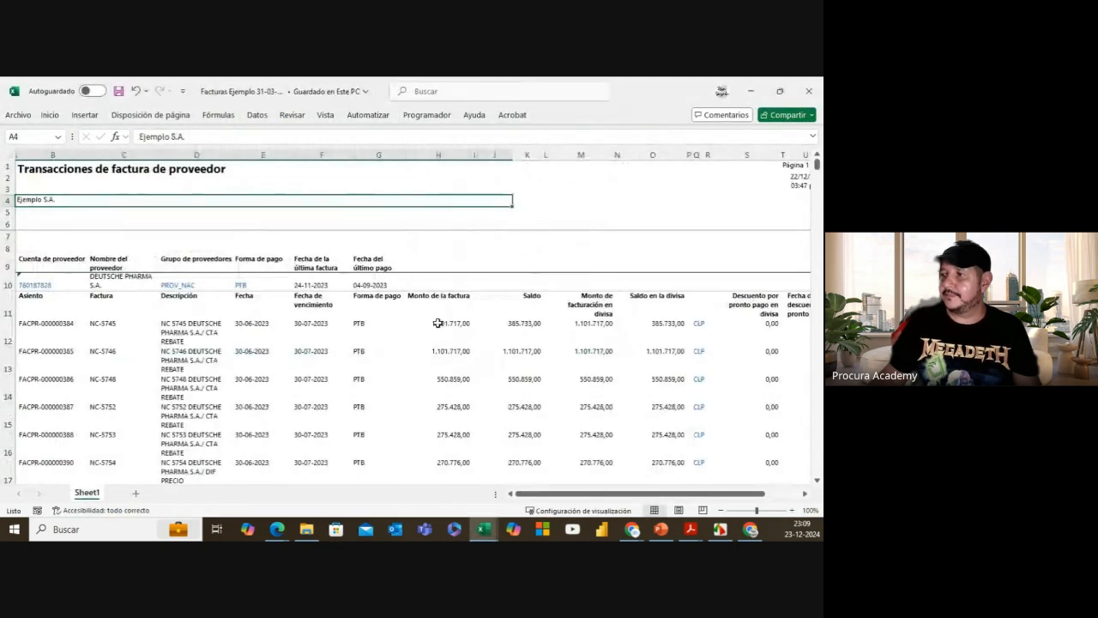
pyautogui.scroll(-20, 568, 188)
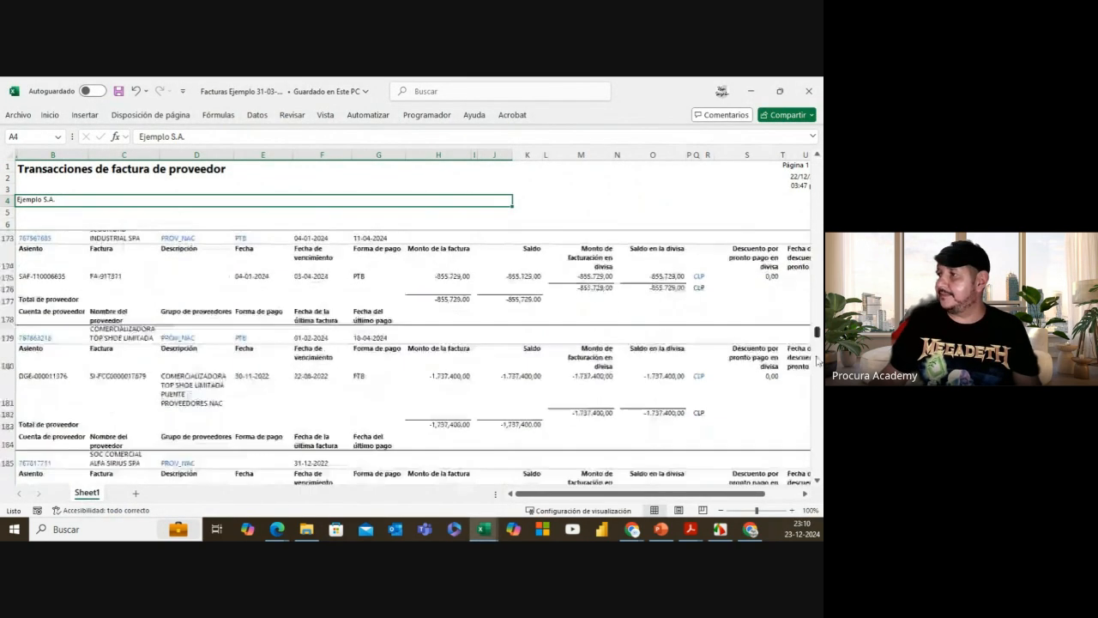
pyautogui.click(527, 155)
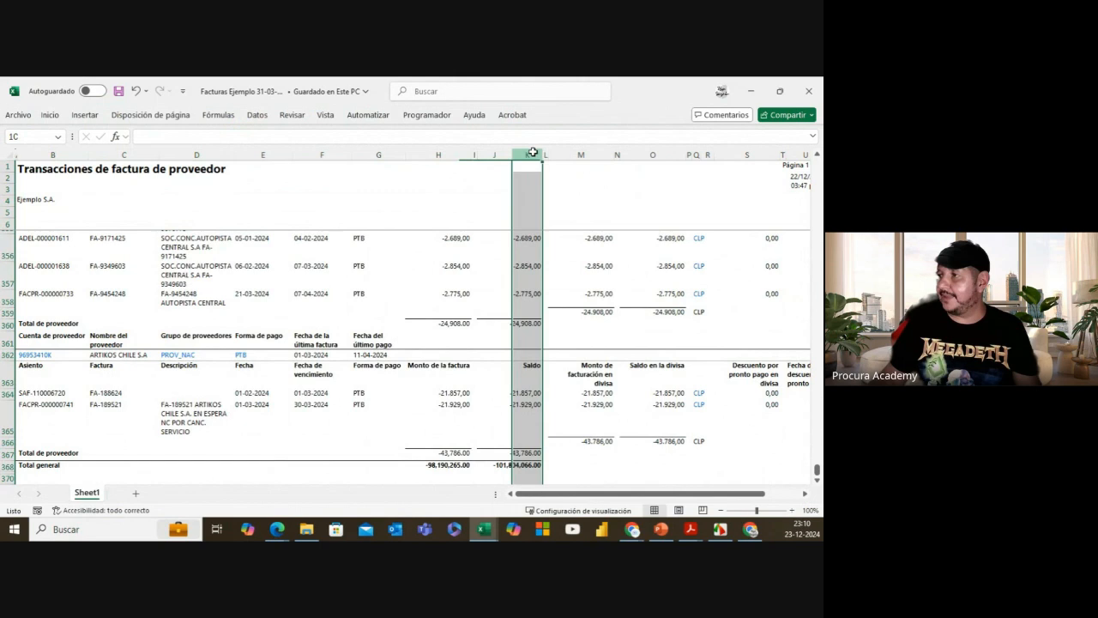
pyautogui.click(507, 465)
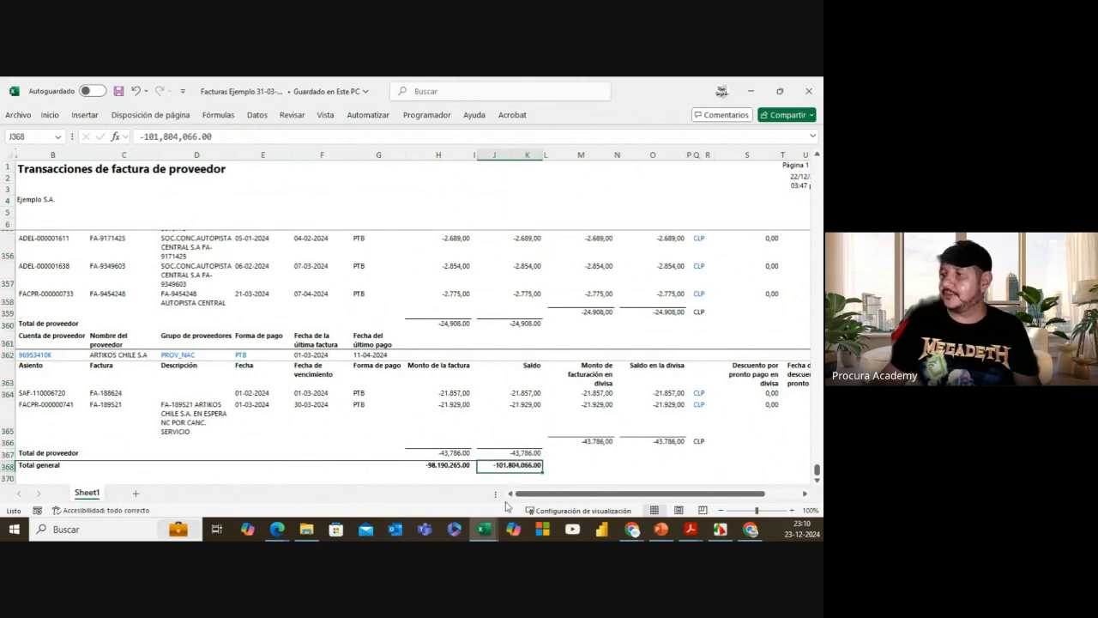
pyautogui.click(808, 93)
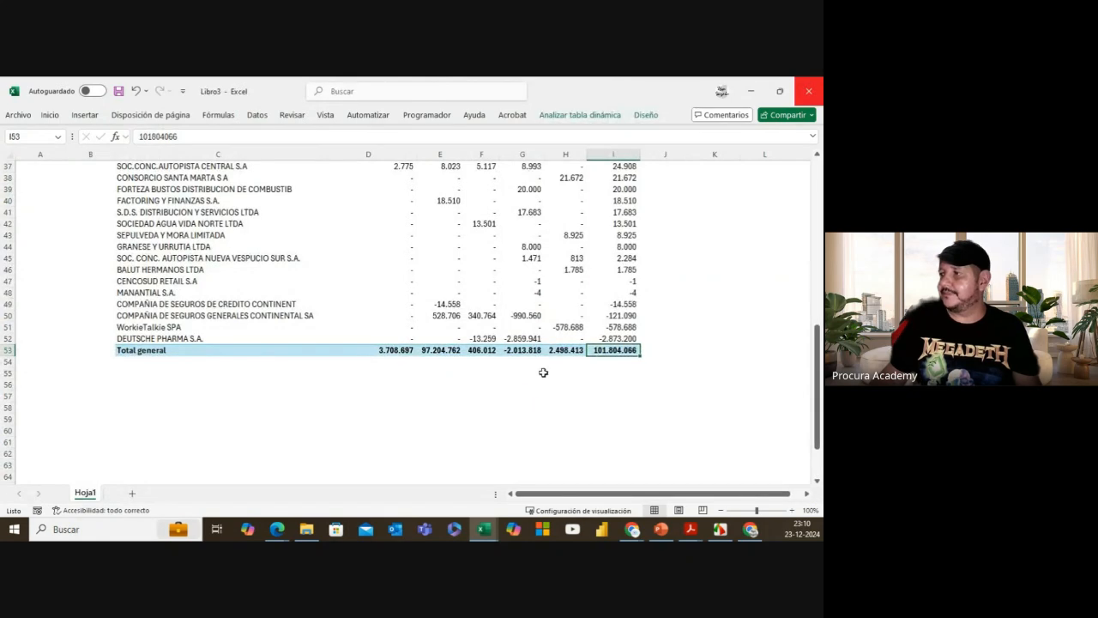
pyautogui.scroll(10, 549, 343)
# Step: Change Fecha Corte to 31-05-2024 and refresh the pivot, totaling 61.447.729
pyautogui.click(298, 214)
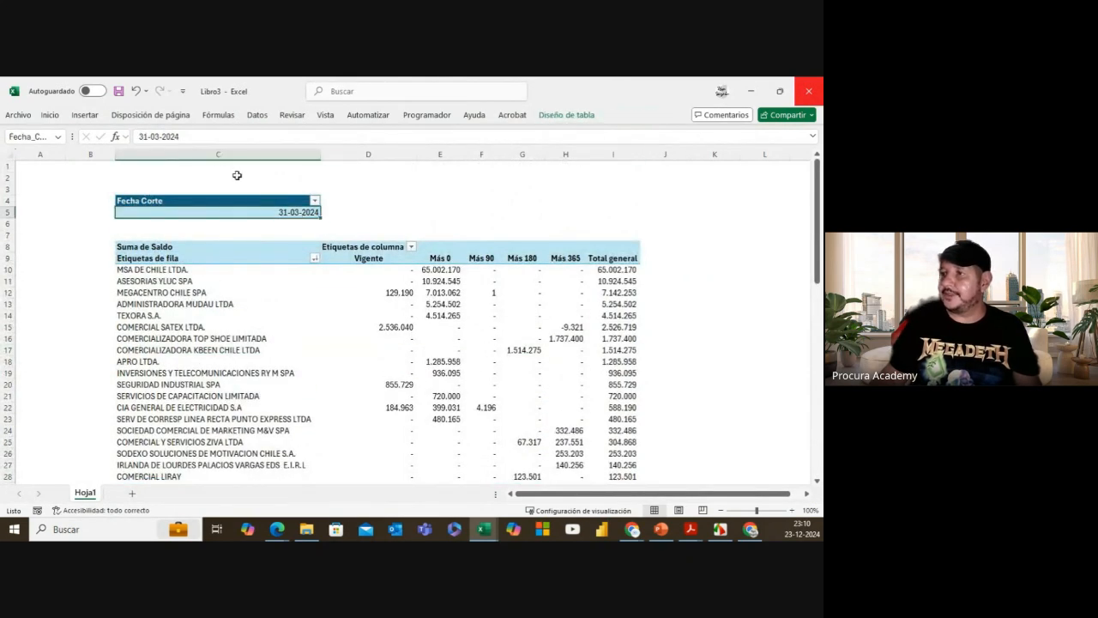
pyautogui.click(158, 137)
pyautogui.press('BackSpace')
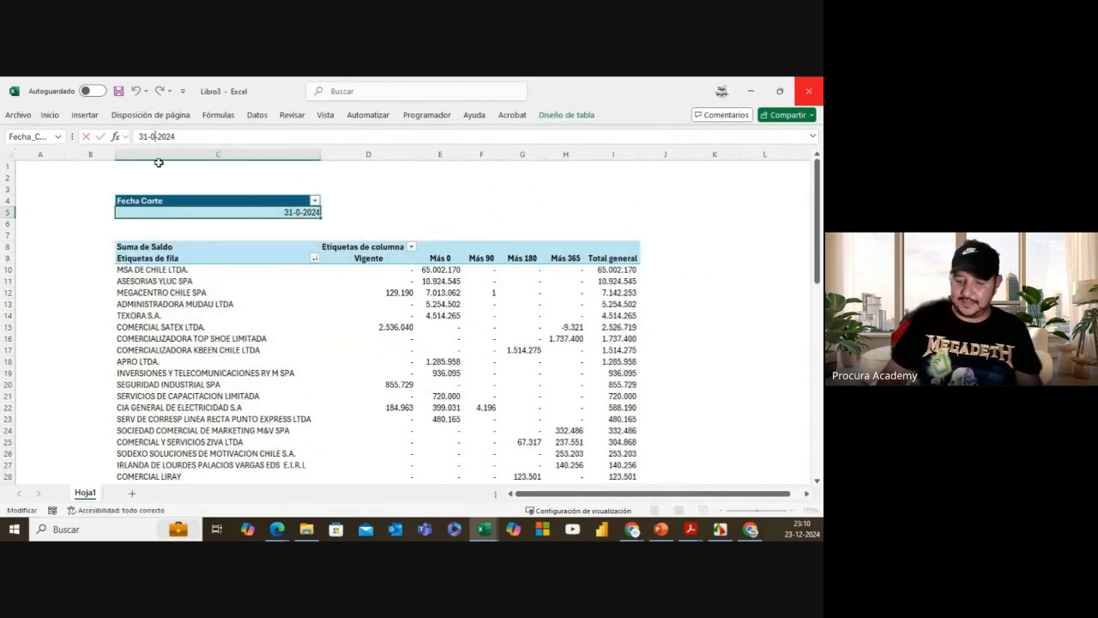
pyautogui.write('5')
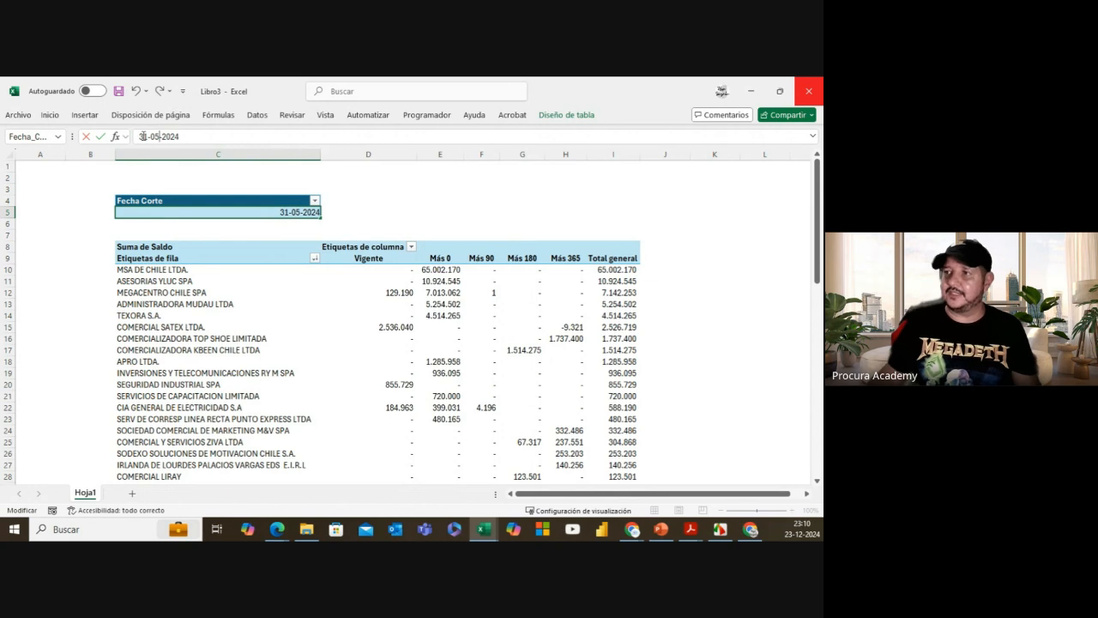
pyautogui.click(434, 215)
pyautogui.click(444, 270)
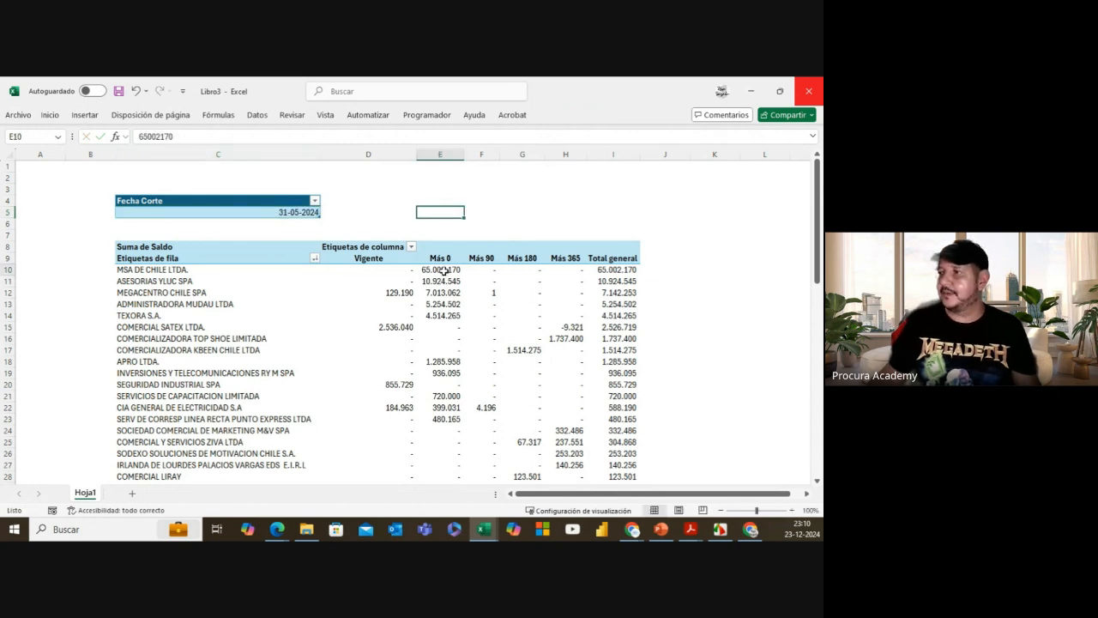
pyautogui.rightClick(443, 270)
pyautogui.click(496, 349)
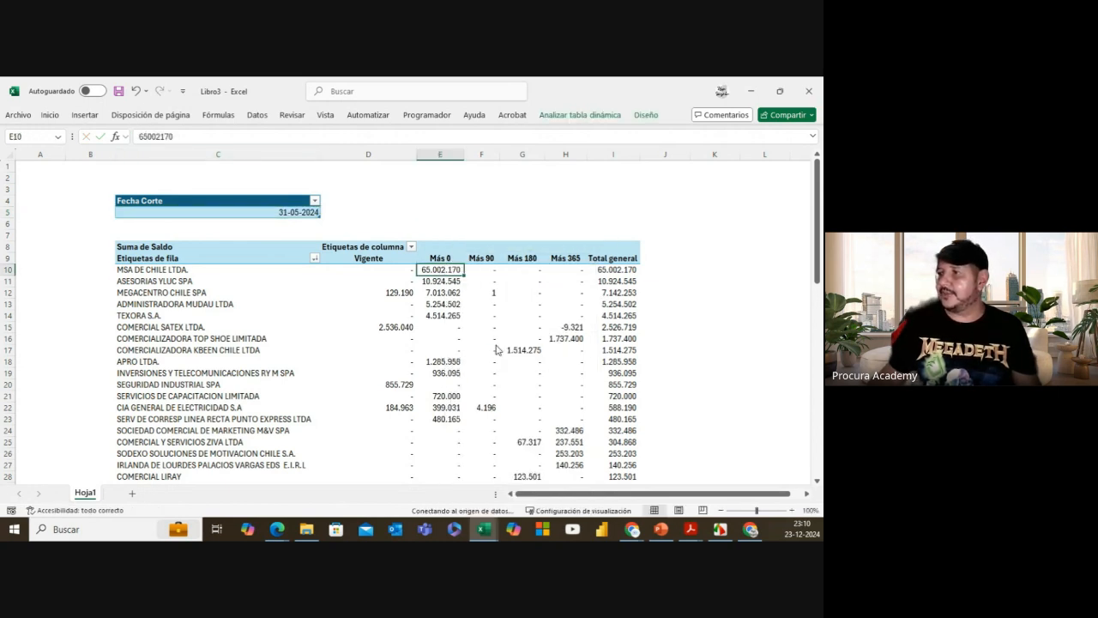
pyautogui.moveTo(817, 258); pyautogui.dragTo(815, 403)
pyautogui.click(616, 262)
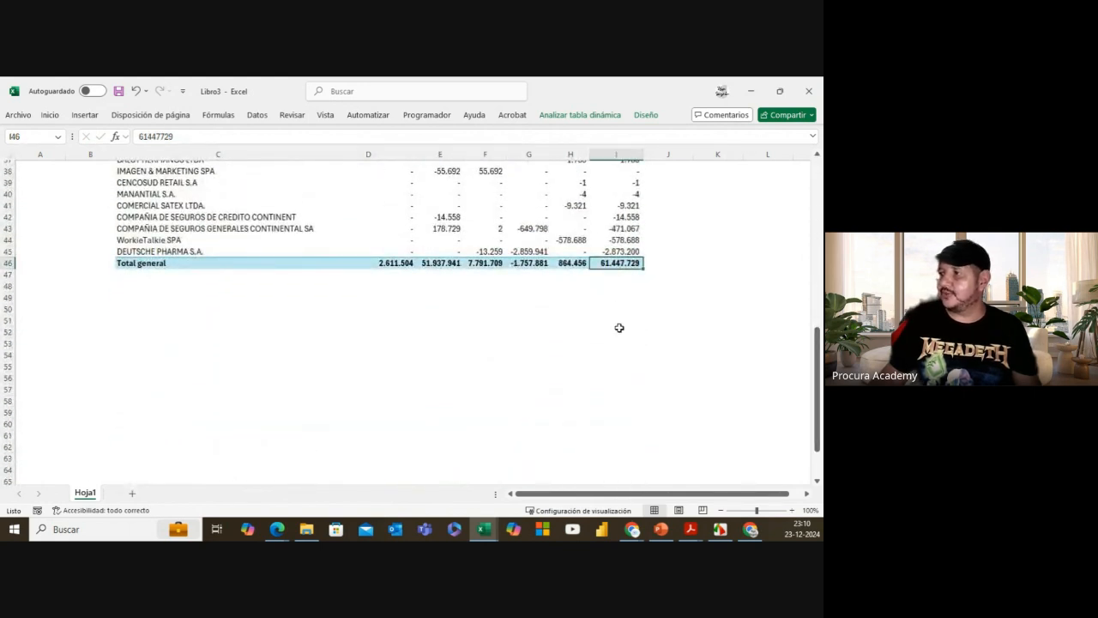
# Step: Confirm Facturas Ejemplo 31-05-2024's Total general balance matches the pivot, then close the file
pyautogui.click(304, 532)
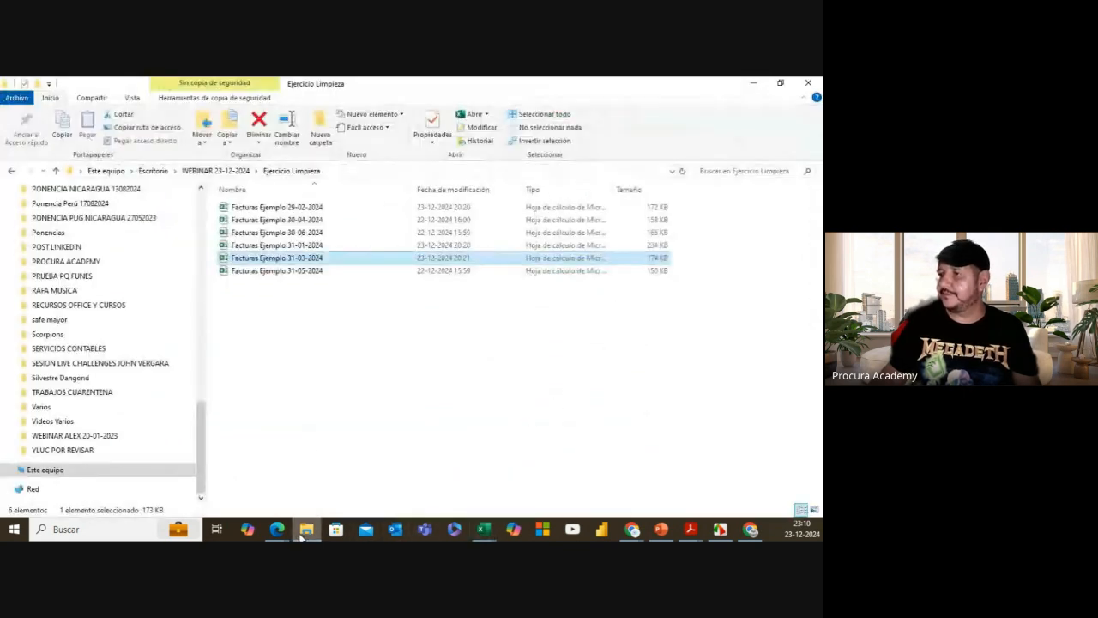
pyautogui.click(301, 271)
pyautogui.hotkey('alt', 'Tab')
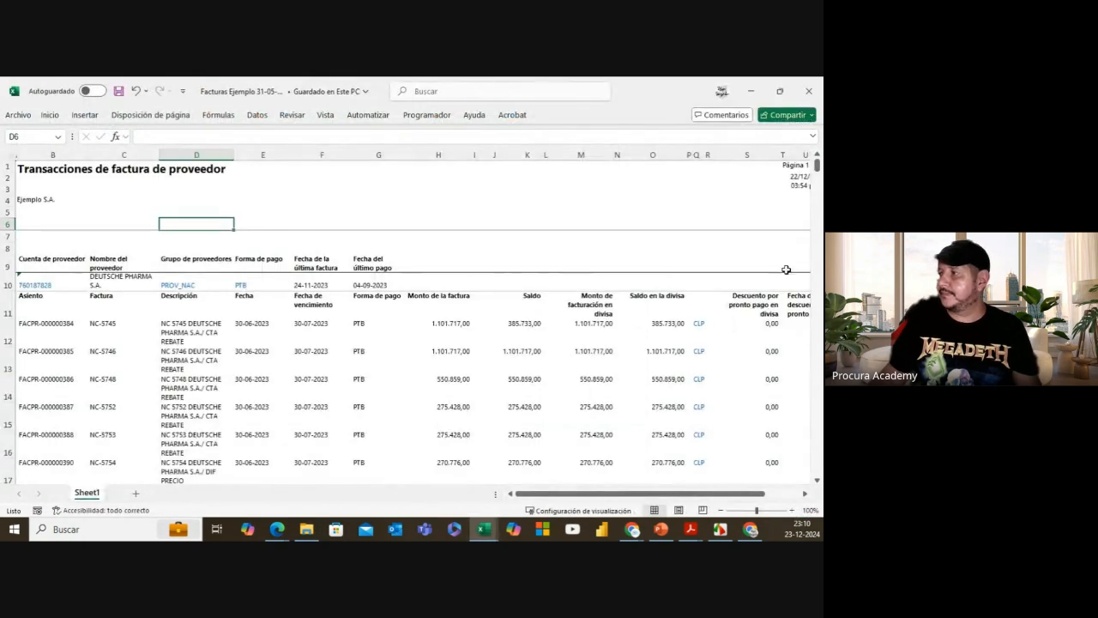
pyautogui.moveTo(818, 179); pyautogui.dragTo(819, 470)
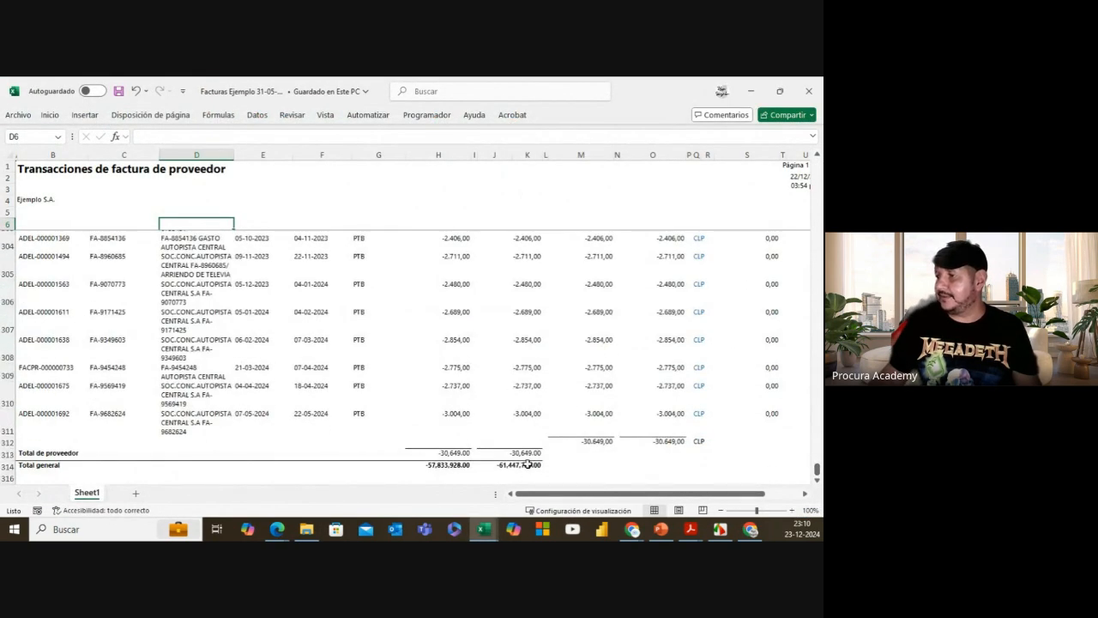
pyautogui.click(525, 464)
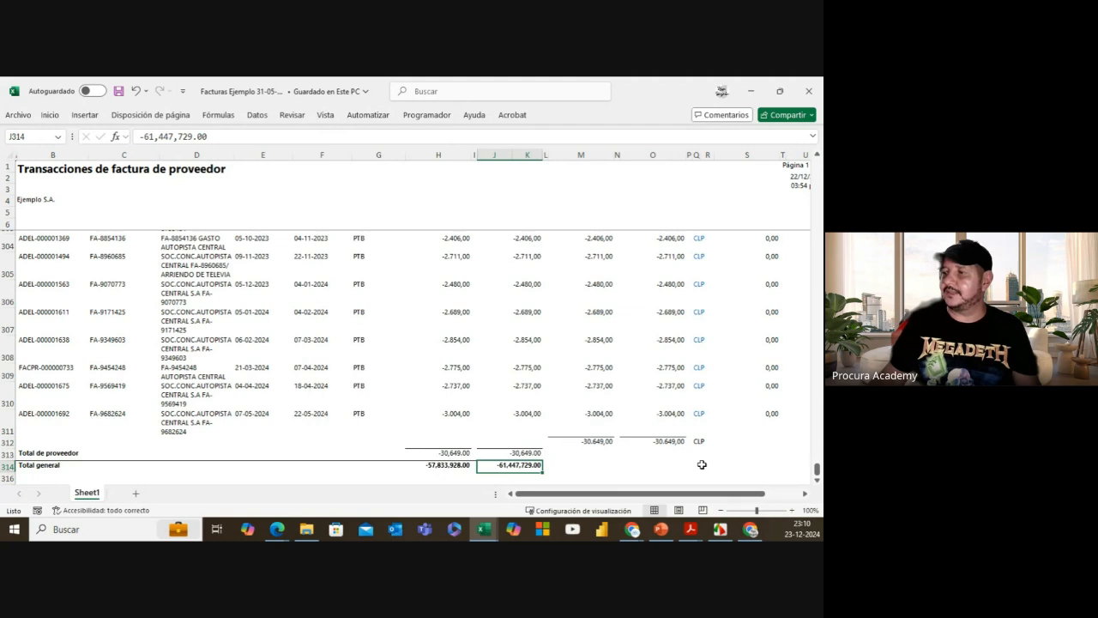
pyautogui.click(808, 92)
pyautogui.scroll(10, 530, 309)
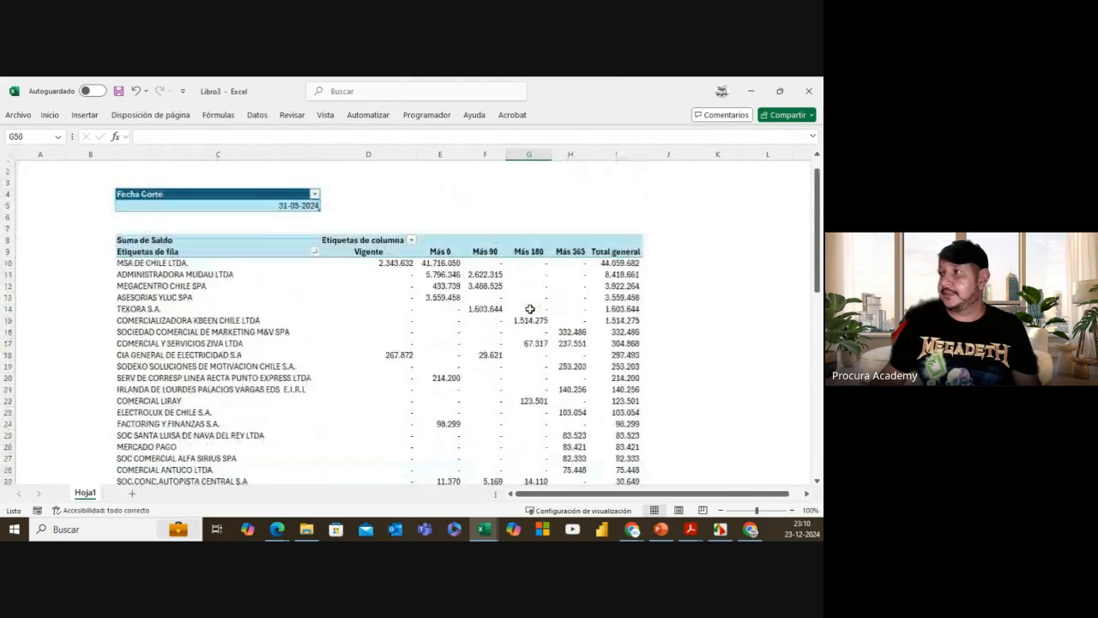
pyautogui.scroll(1, 530, 309)
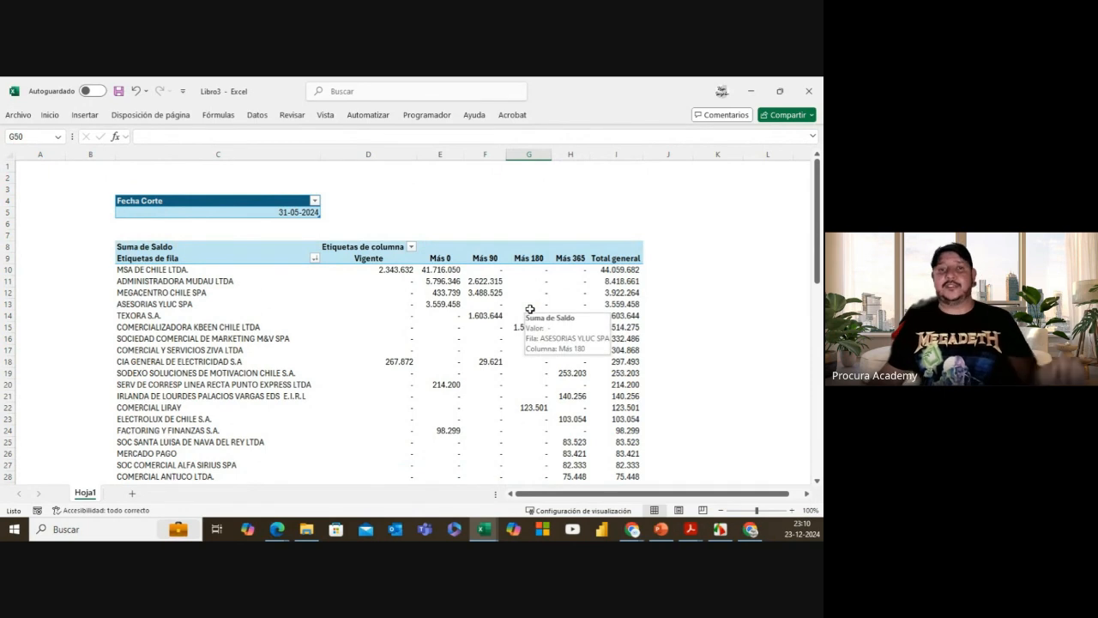